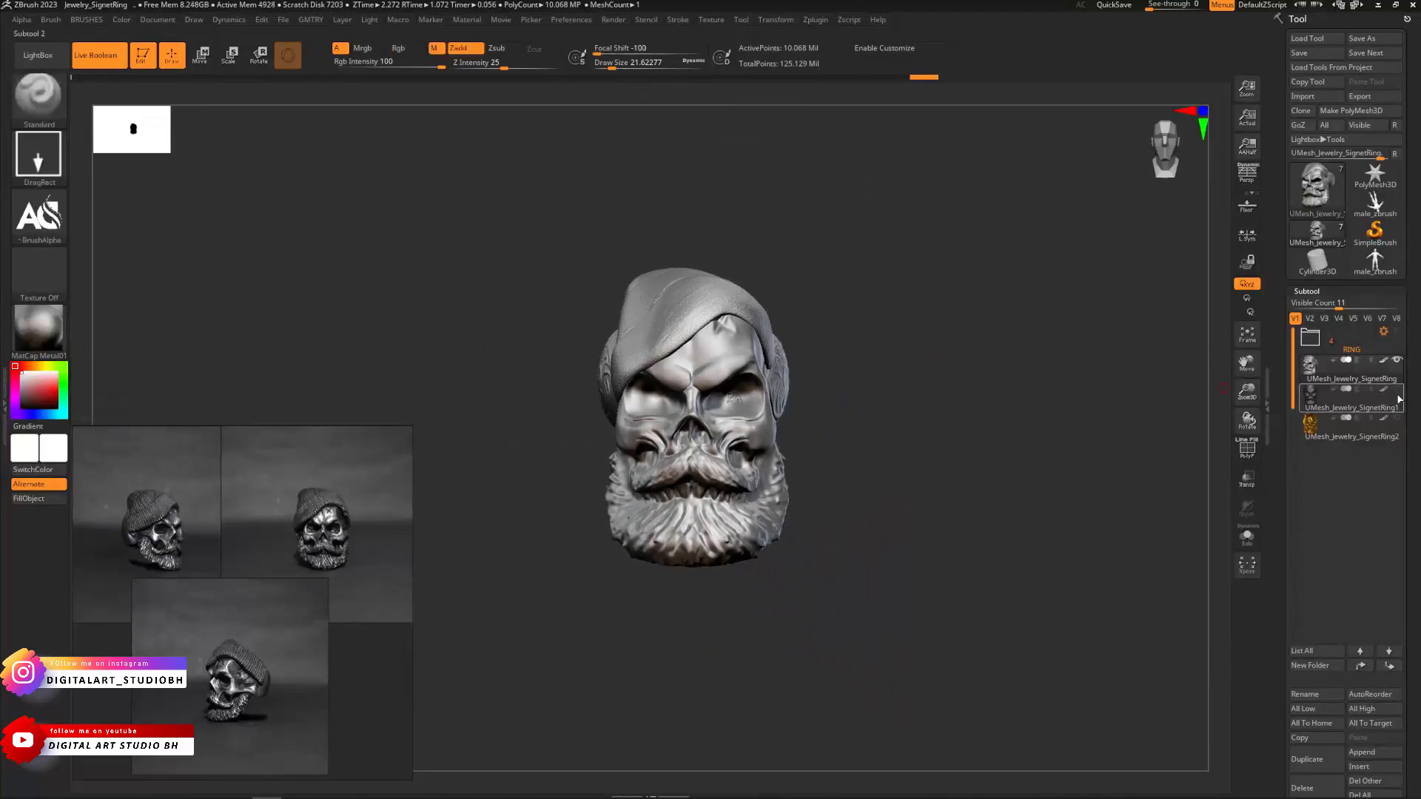
Show all three finished skull ring variants and examine them from the side and at an angle
left_click(1398, 427)
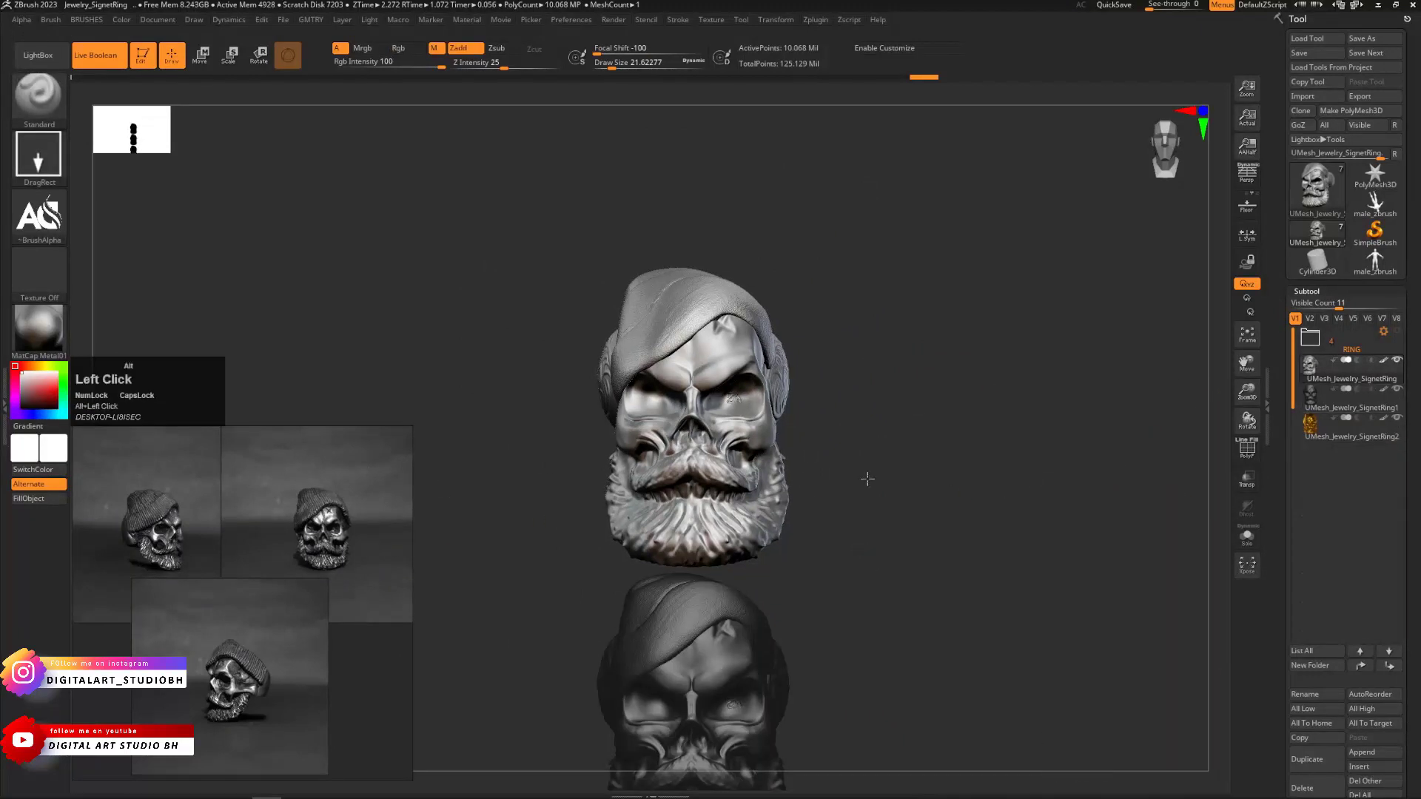
left_click_drag(865, 478, 863, 405, "alt")
left_click_drag(849, 336, 783, 402, "alt")
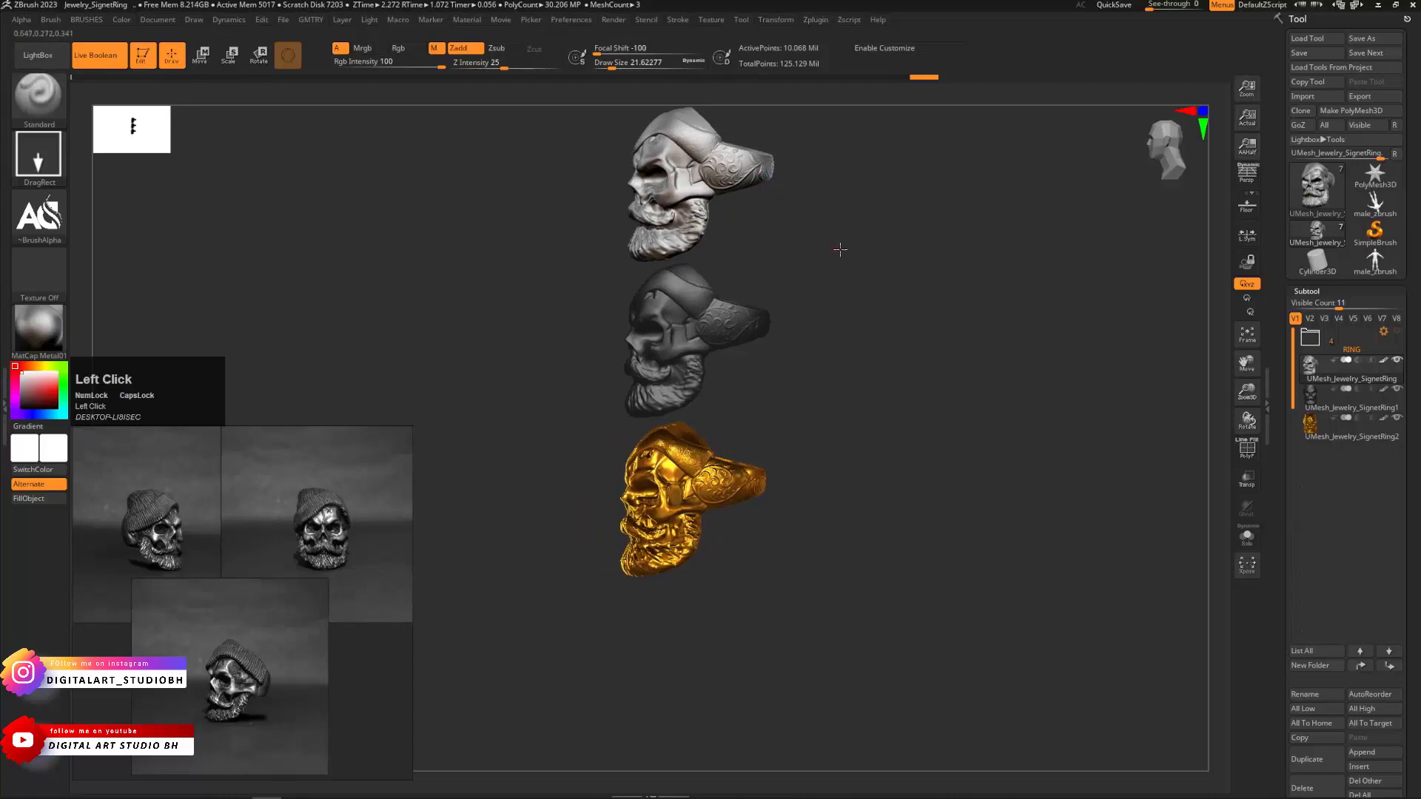
mouse_move(840, 249)
left_mouse_down()
mouse_move(809, 200)
mouse_move(856, 229)
mouse_move(829, 245)
mouse_move(155, 77)
left_mouse_up()
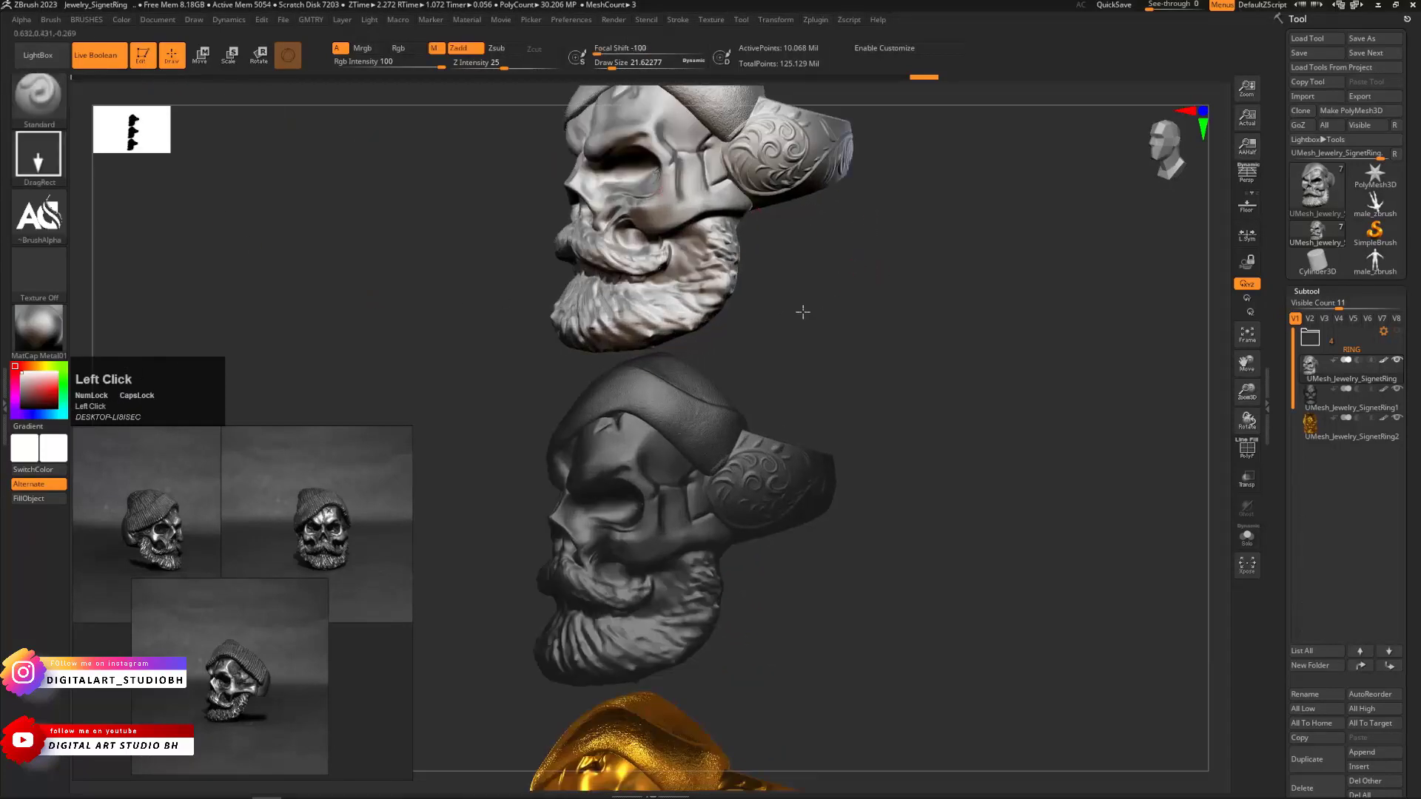
left_click_drag(802, 311, 799, 309)
Open the Jewelry_SignetRing.ZPR project from the Jewelry project folder without saving changes to the current project
left_click(45, 61)
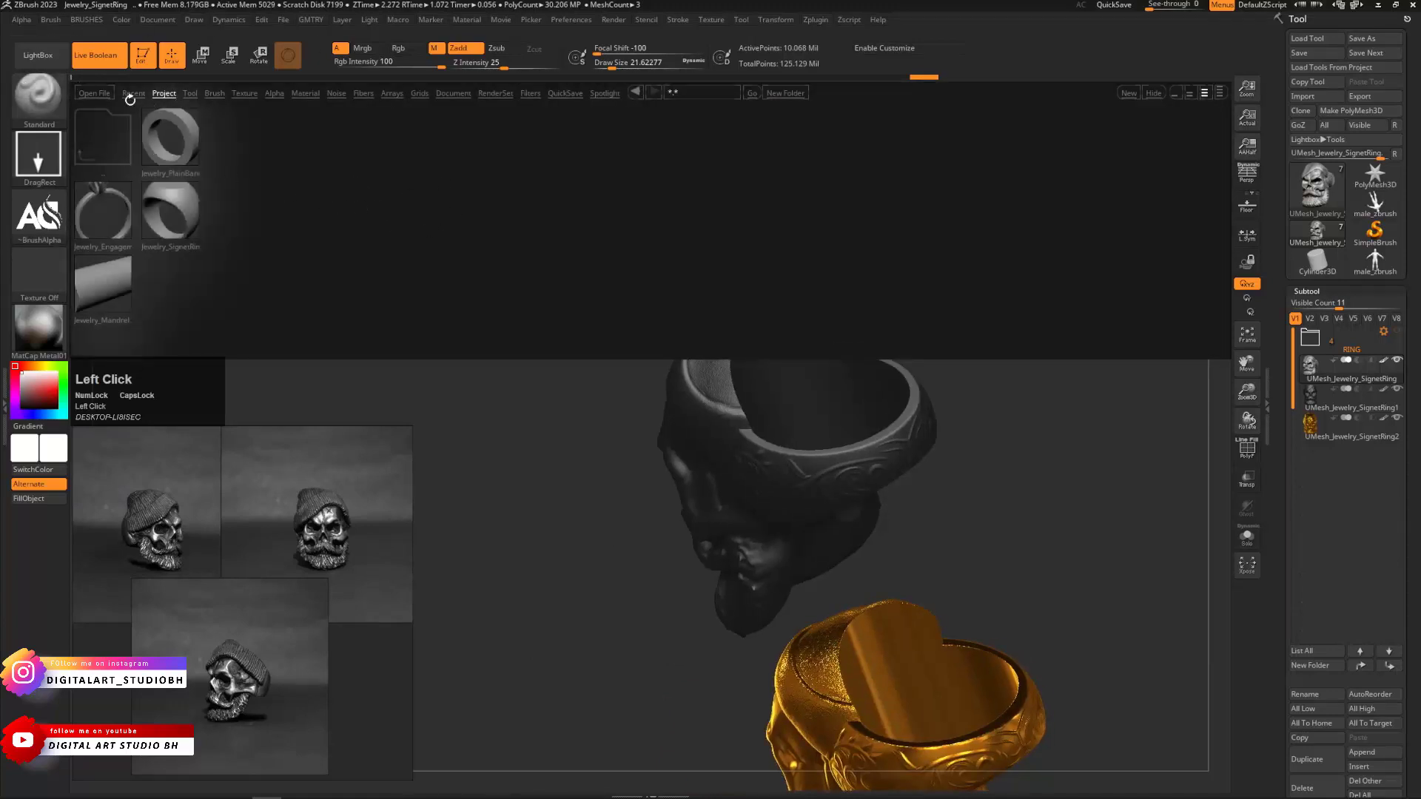
left_click(105, 129)
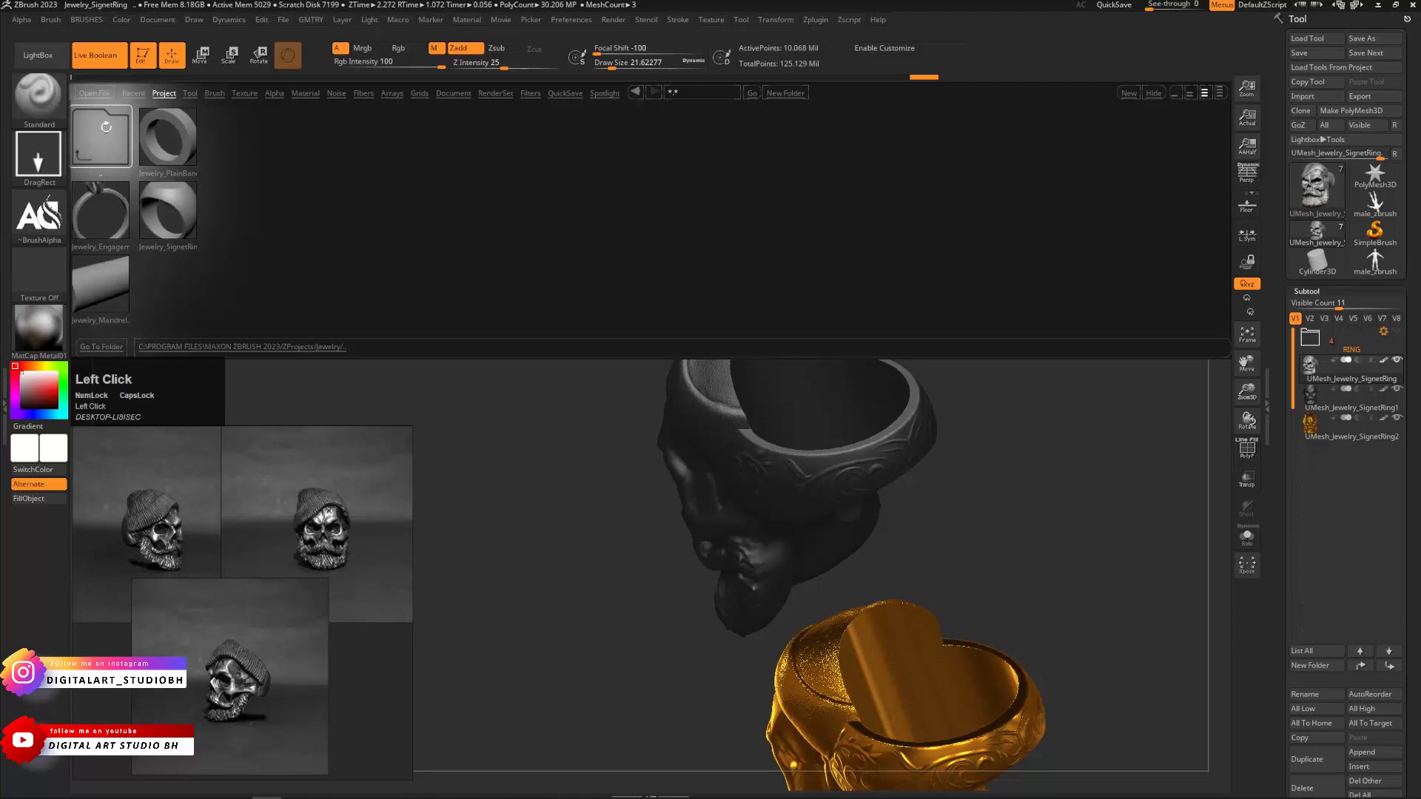
double_click(106, 127)
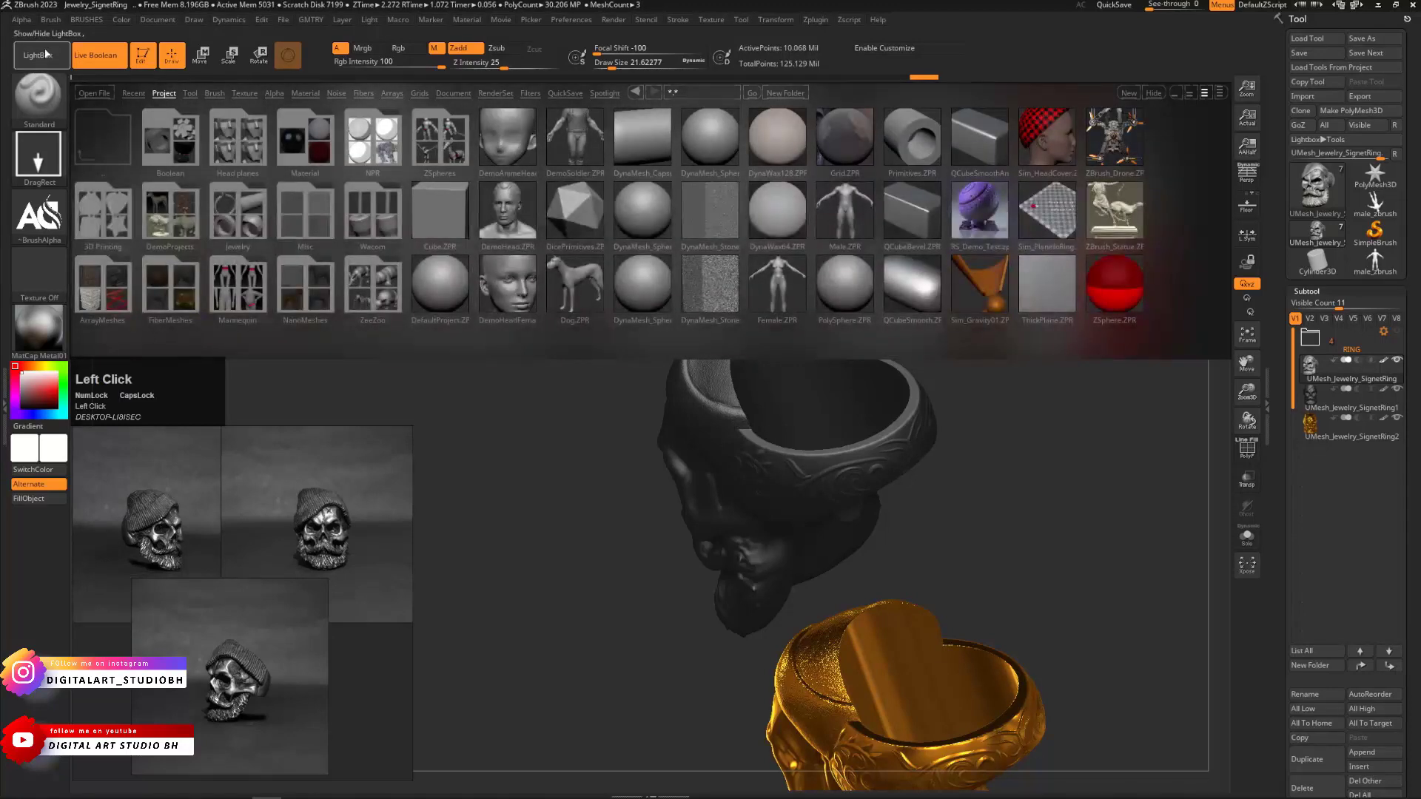
left_click(46, 54)
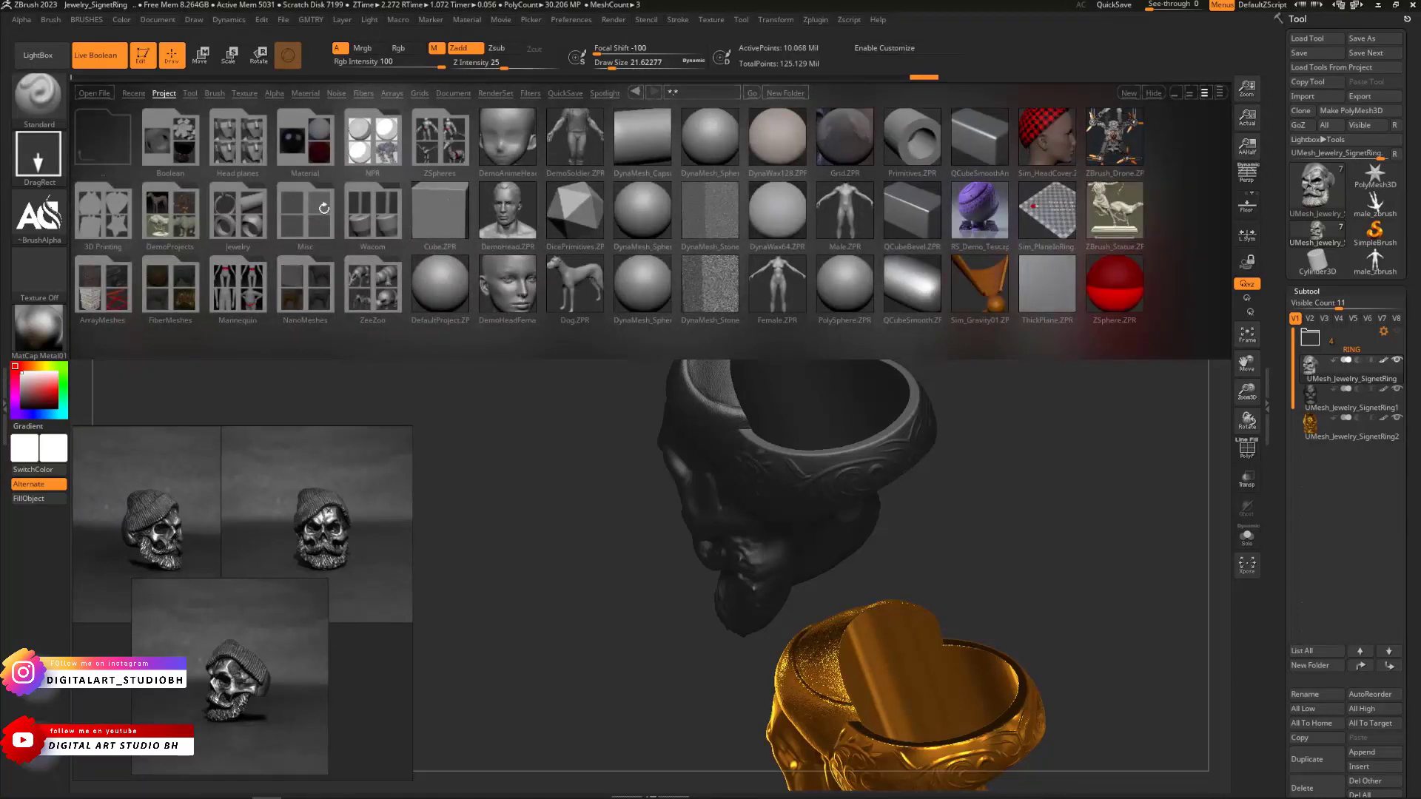
left_click(242, 219)
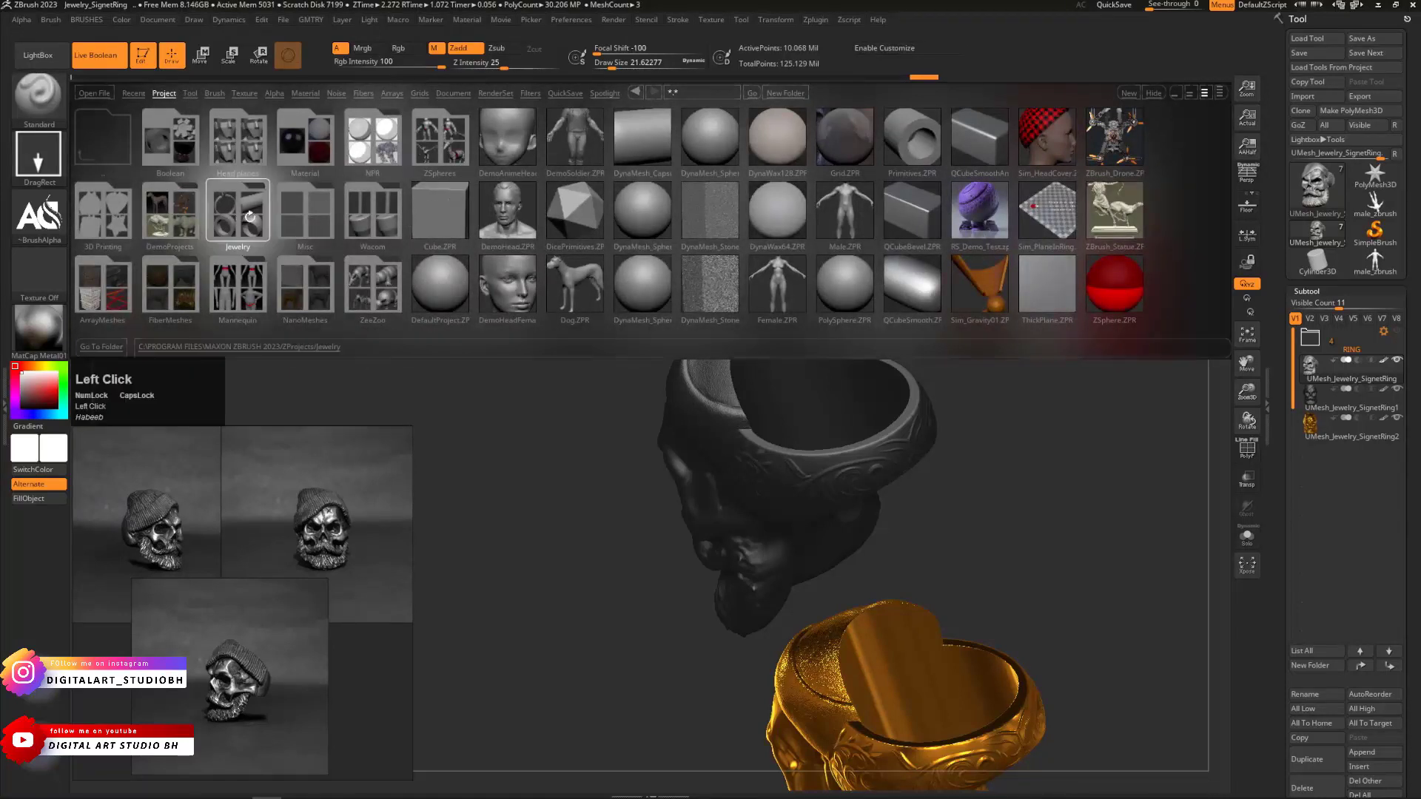
double_click(170, 207)
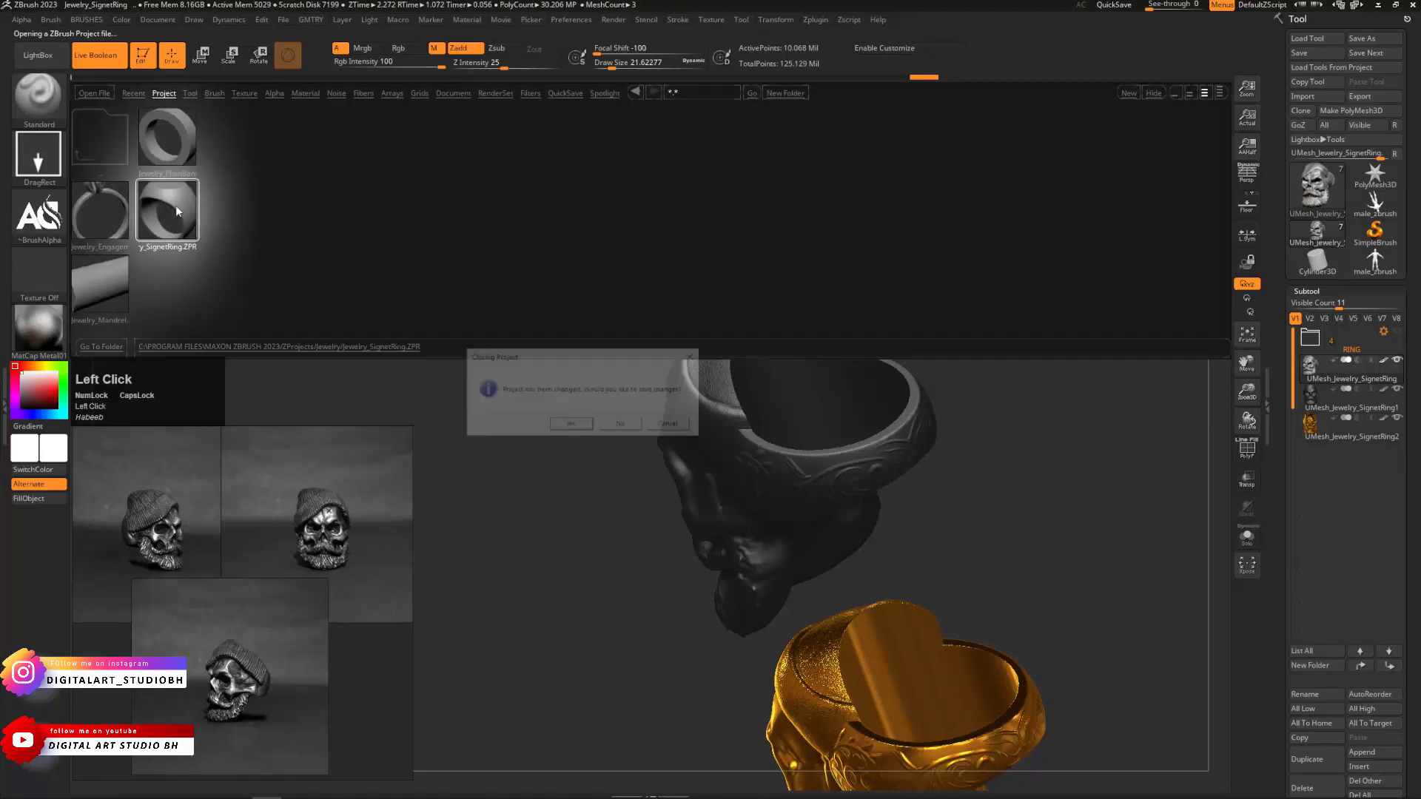
left_click(621, 425)
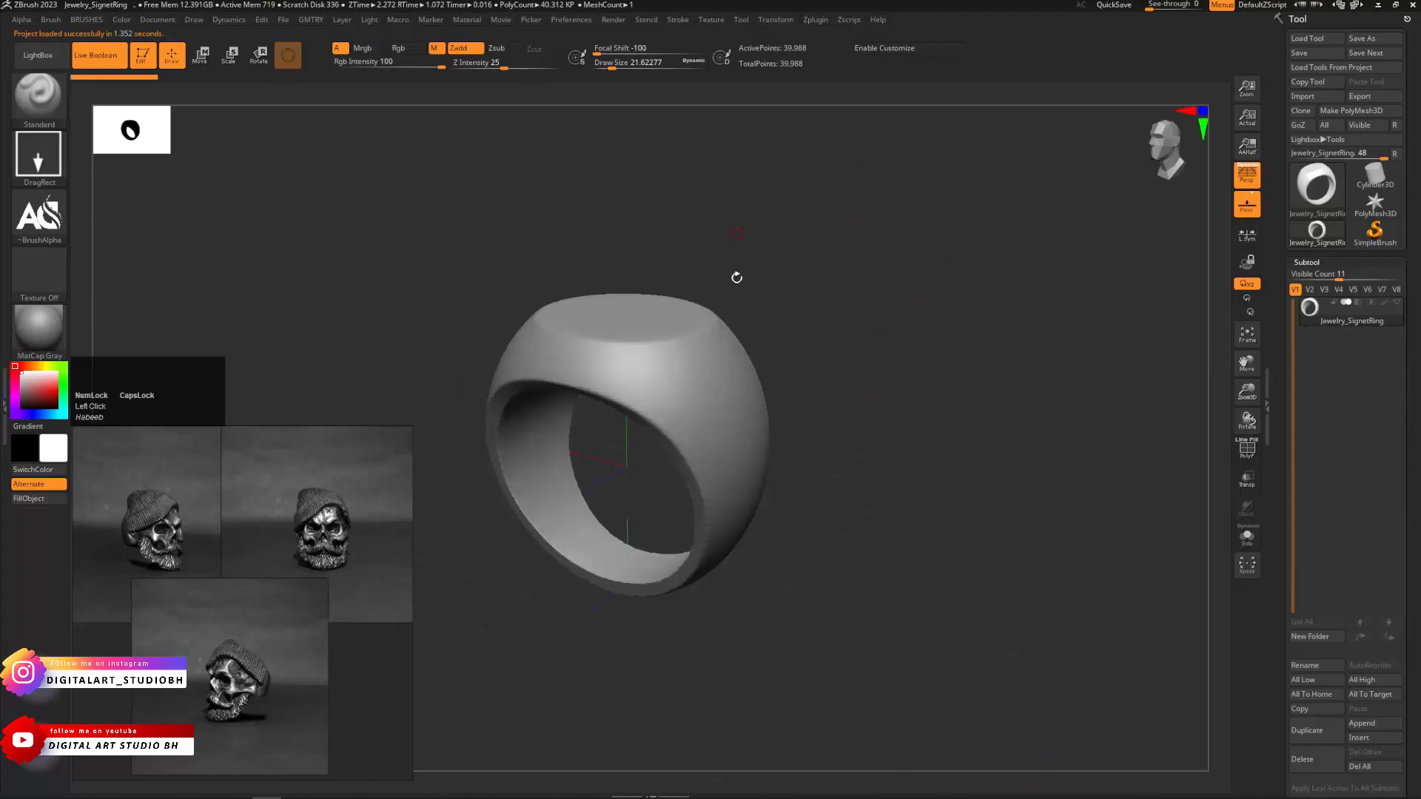
Turn off perspective and insert a Sphere3D as a new subtool below the signet ring, making it the active one
mouse_move(736, 277)
left_mouse_down()
mouse_move(844, 291)
mouse_move(777, 387)
mouse_move(767, 336)
mouse_move(873, 370)
mouse_move(809, 444)
mouse_move(799, 349)
mouse_move(868, 339)
left_mouse_up()
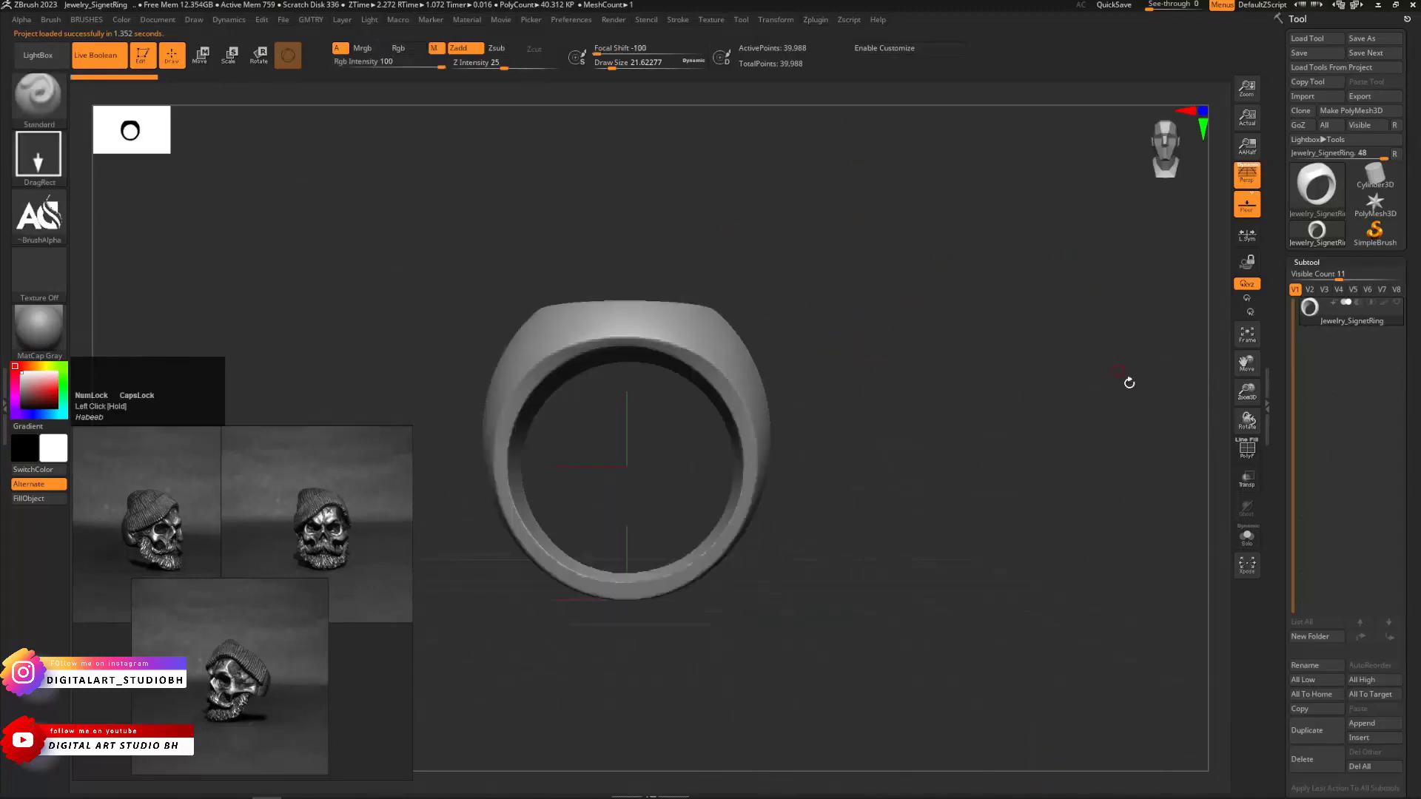
left_click(1248, 177)
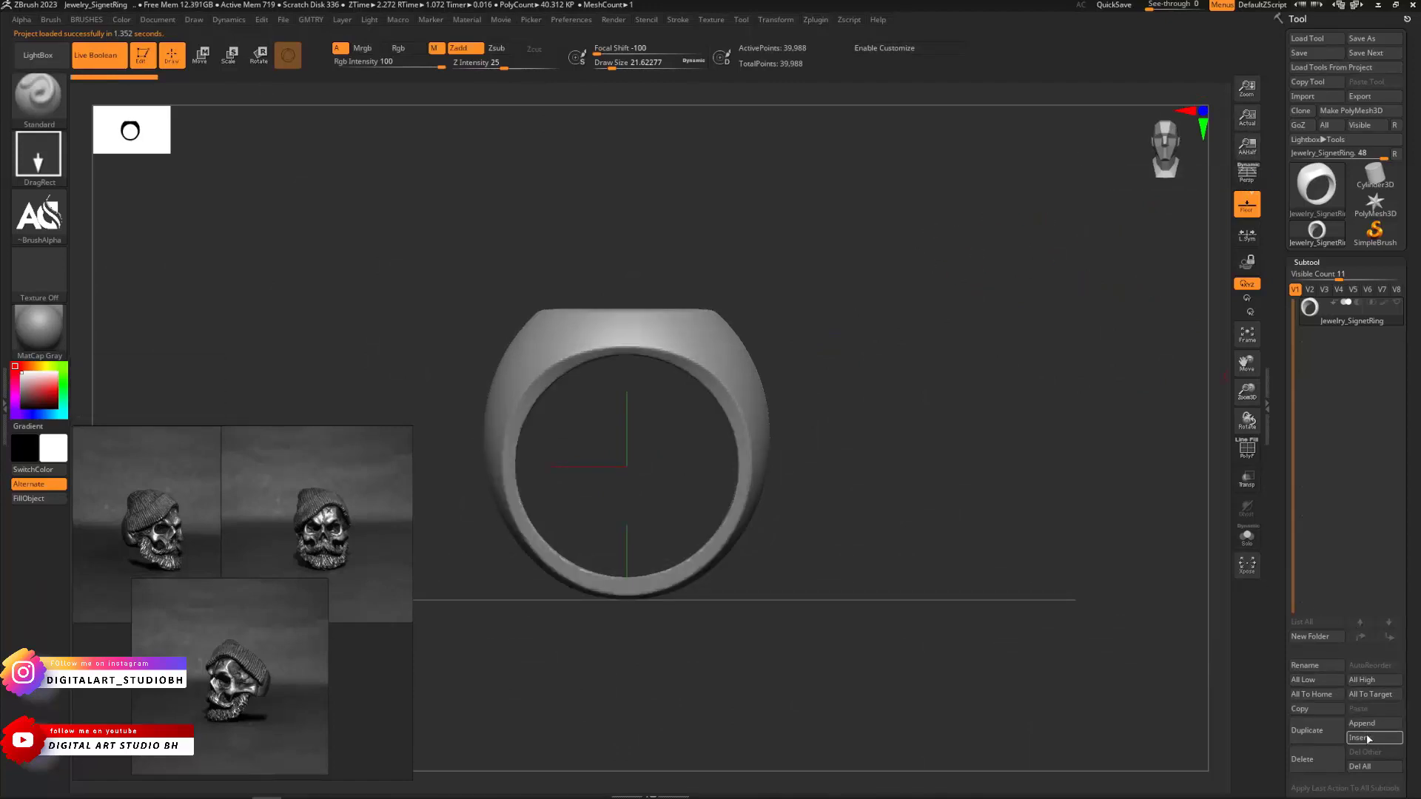
left_click(1365, 739)
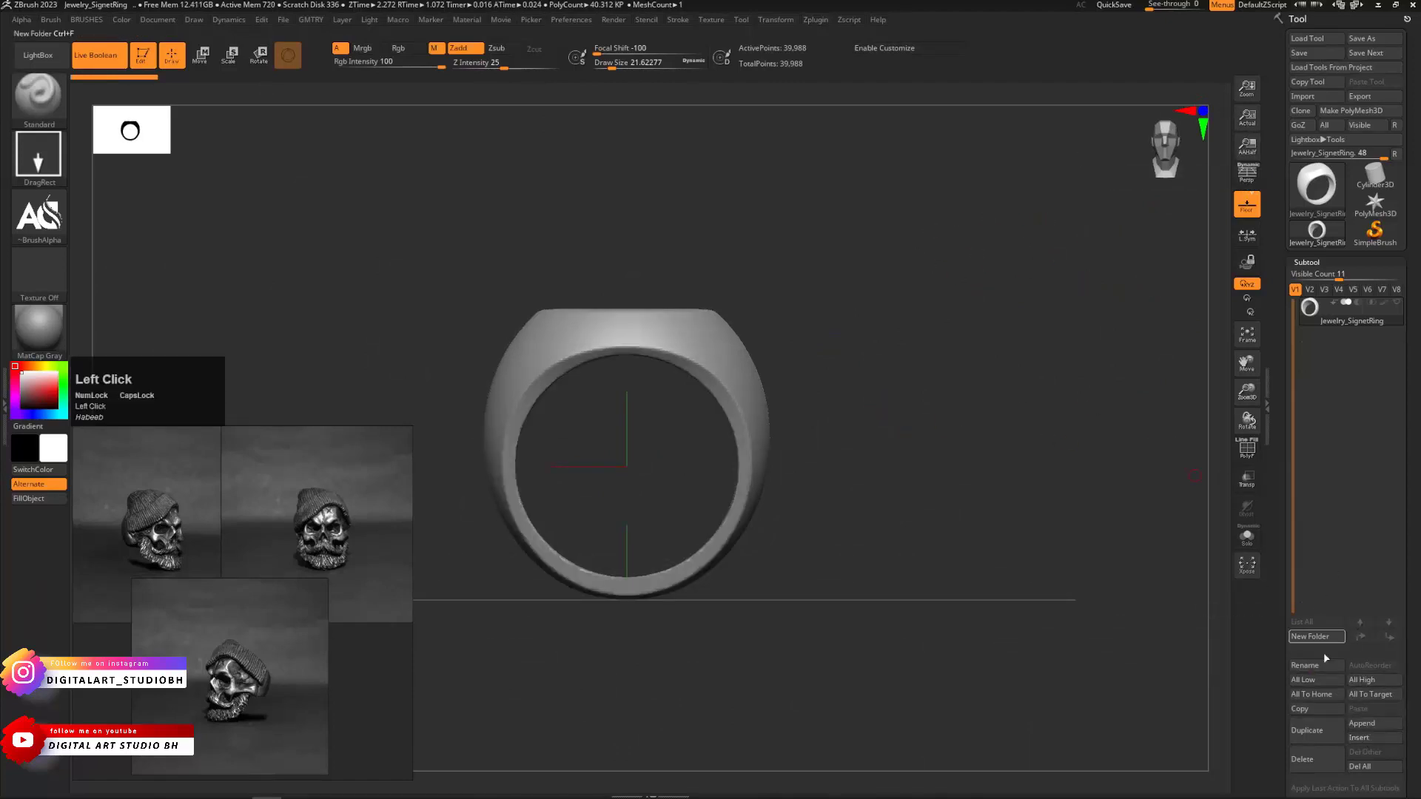
left_click(1365, 738)
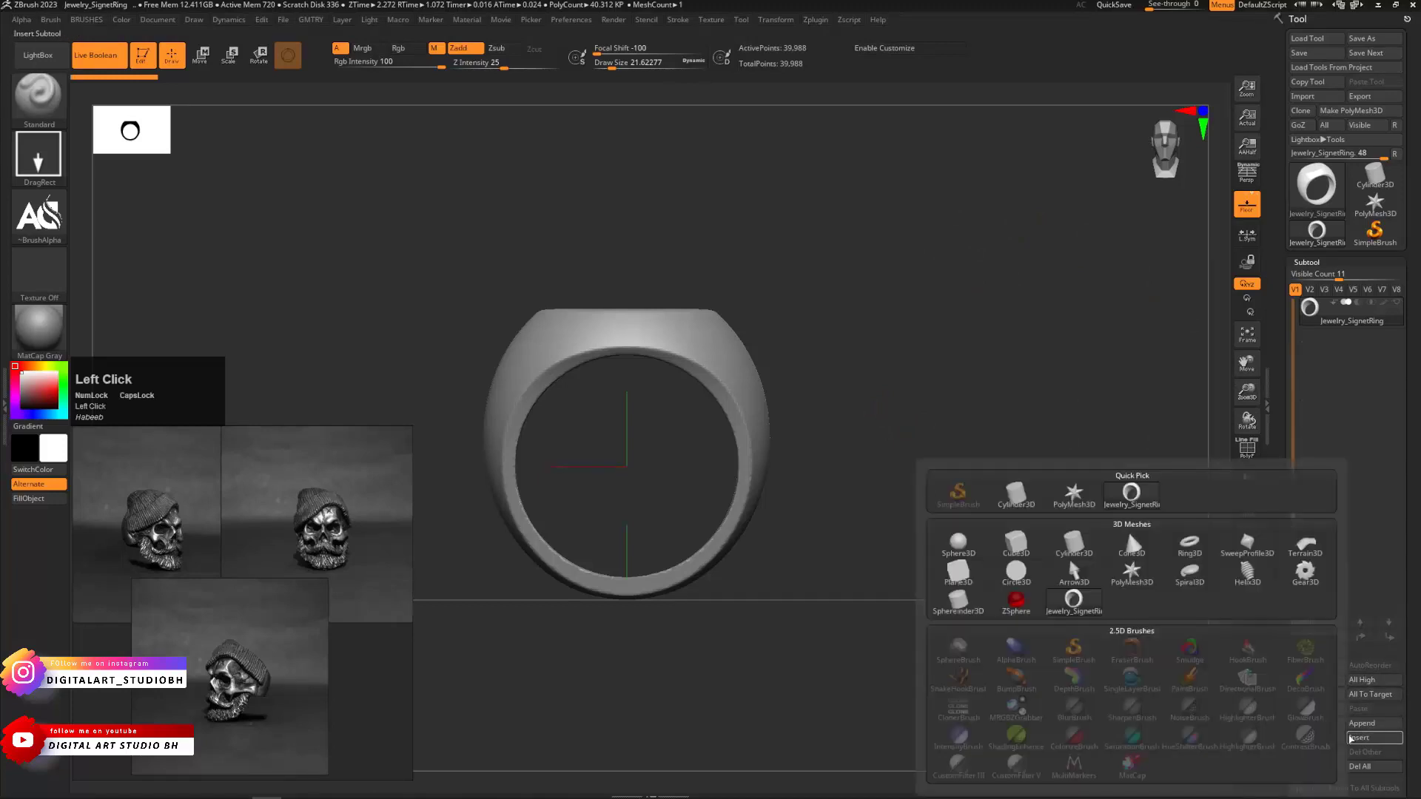
left_click(977, 546)
left_click(891, 396, "alt")
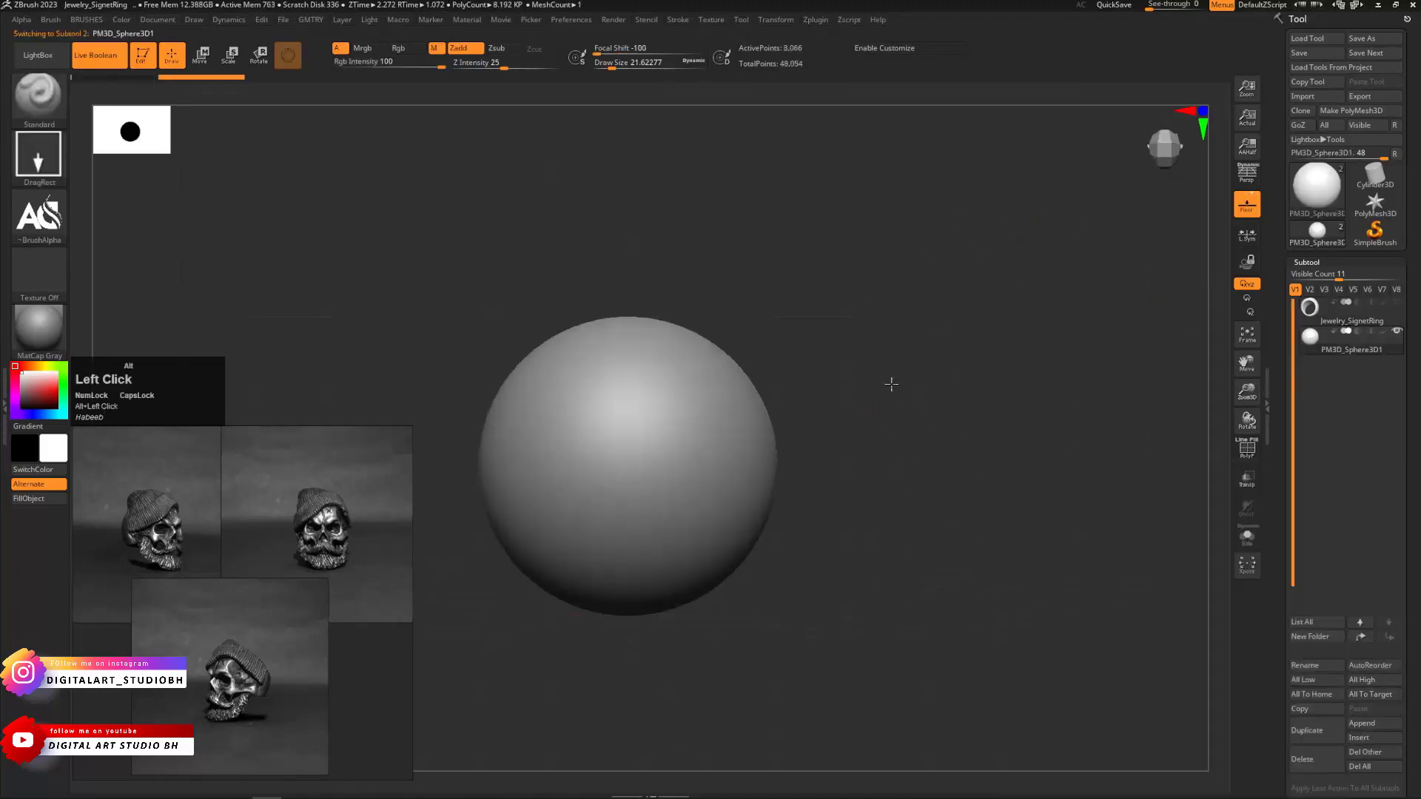
Move the sphere out in front of the ring by about 1.07 in side view and make the ring visible
left_click_drag(890, 384, 938, 420, "alt")
left_click_drag(939, 419, 965, 410, "alt")
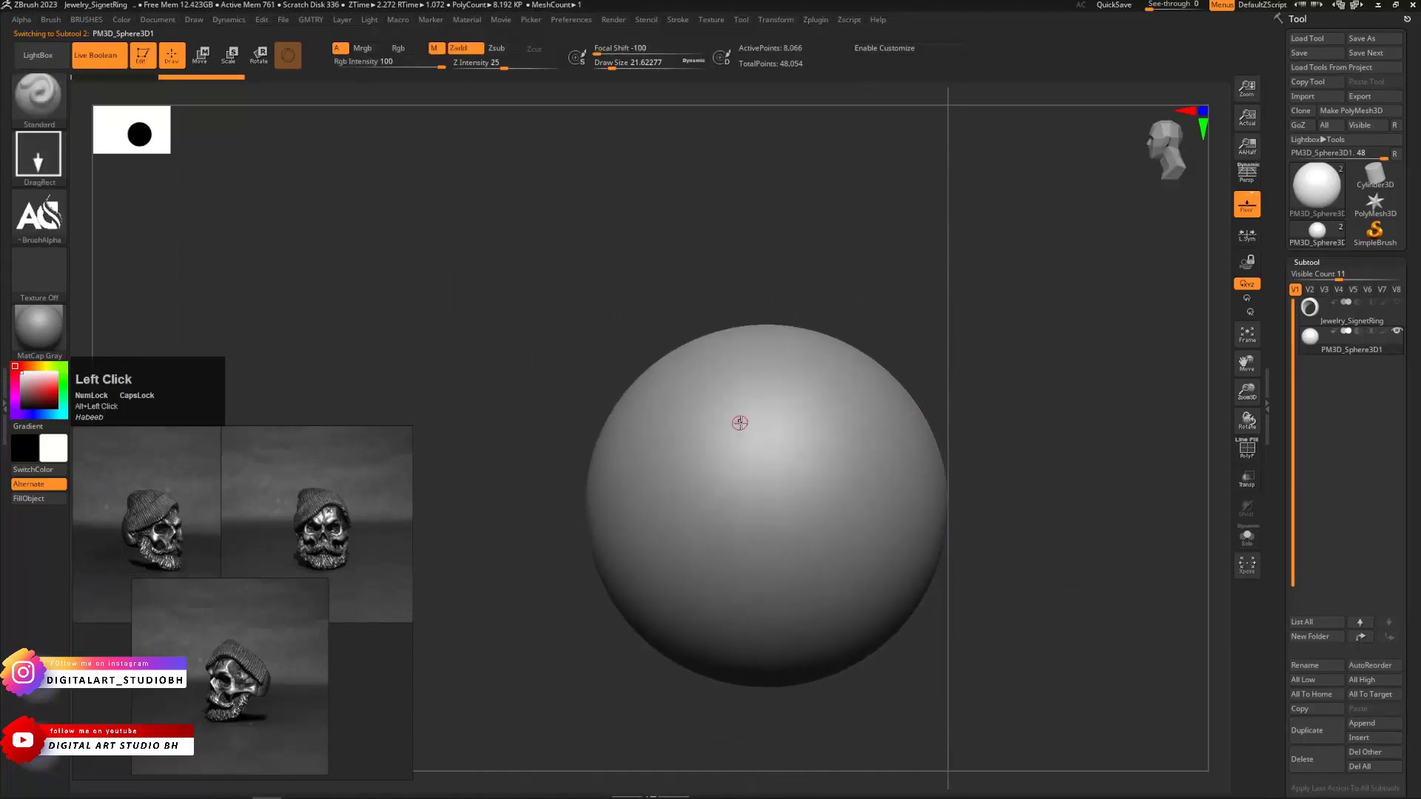
key("w")
mouse_move(696, 509)
left_mouse_down()
mouse_move(393, 517)
mouse_move(508, 516)
left_mouse_up()
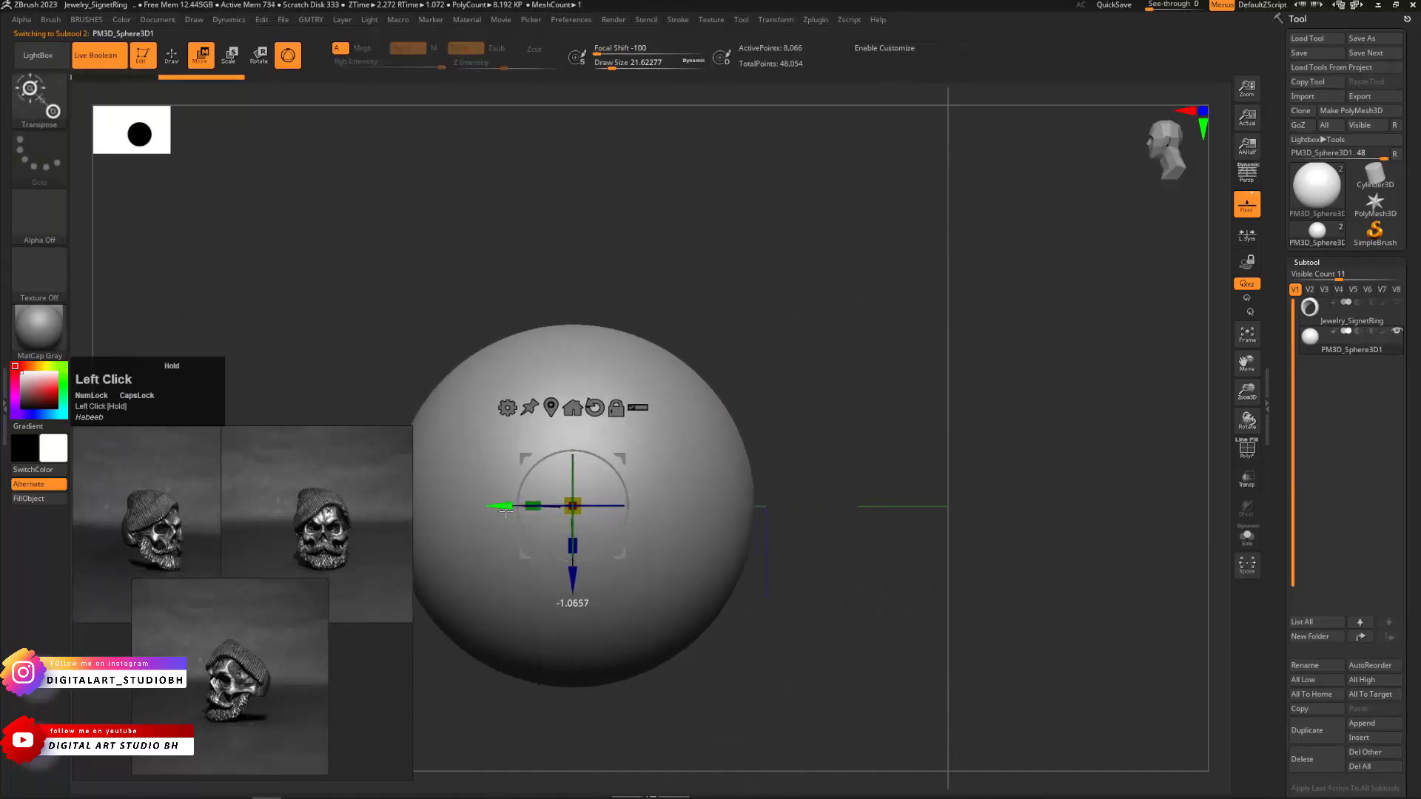
left_click(1385, 306)
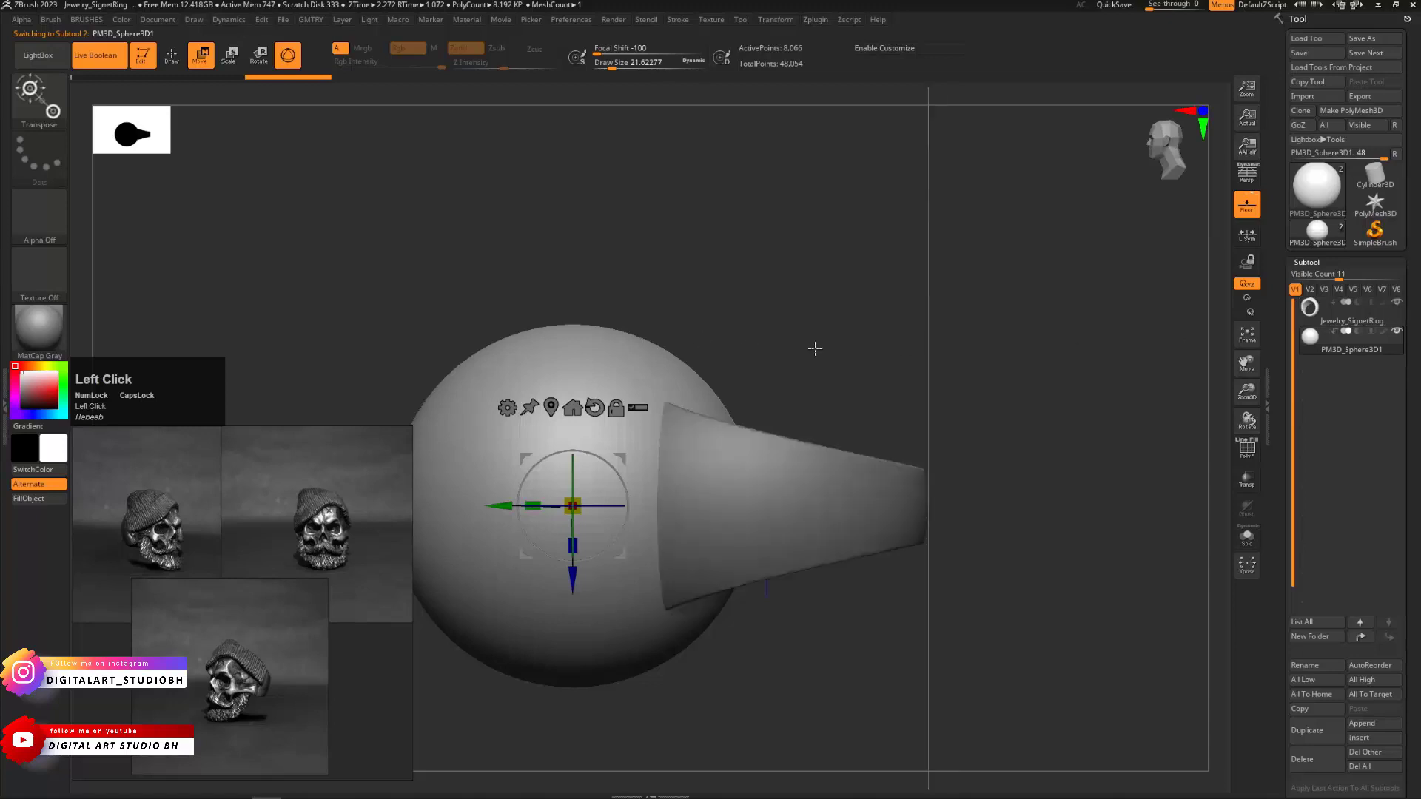
left_click_drag(816, 341, 900, 339, "alt")
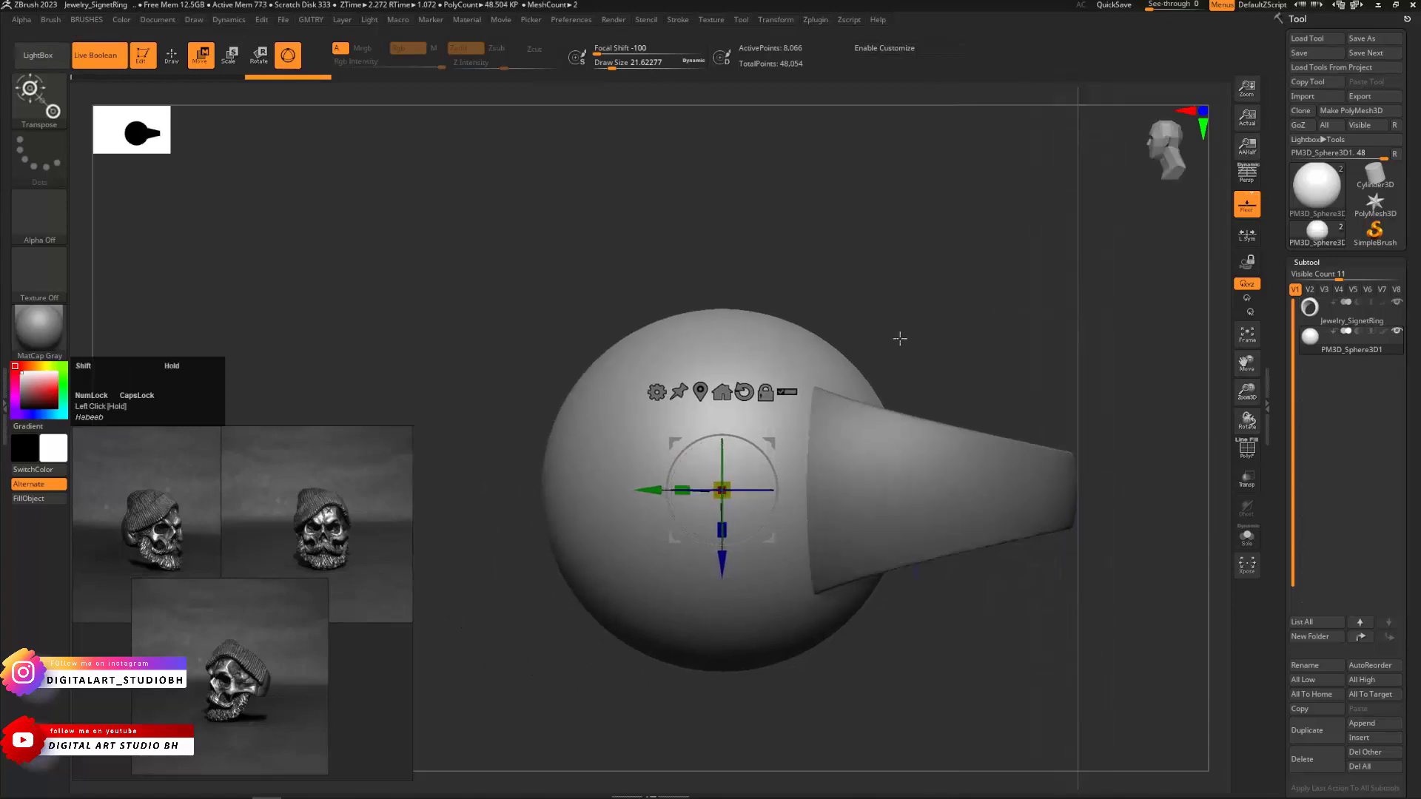
Rotate the sphere by -90 degrees in side view and turn on its polyframe to check the pole direction
left_click_drag(709, 552, 785, 503)
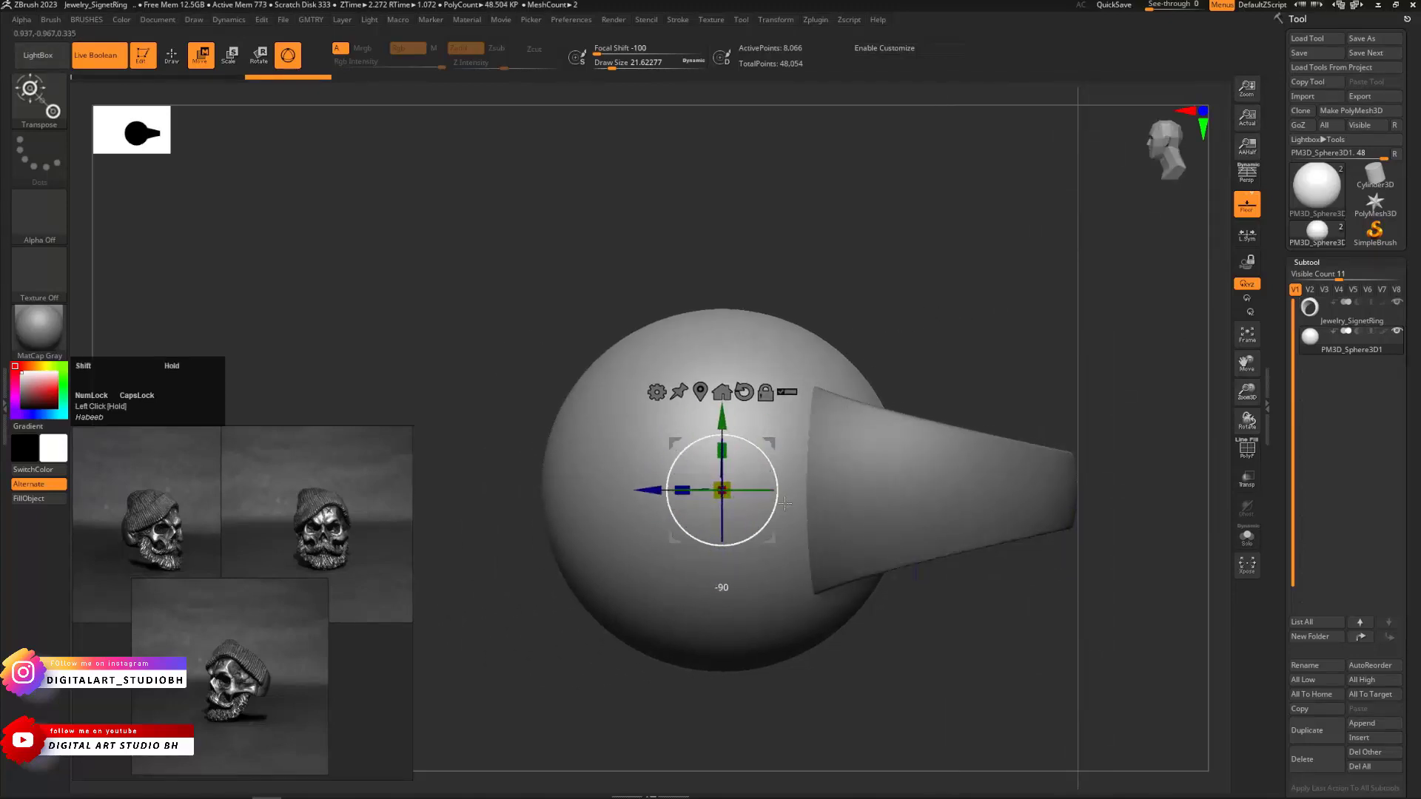
left_click_drag(850, 254, 914, 373)
key("shift+f")
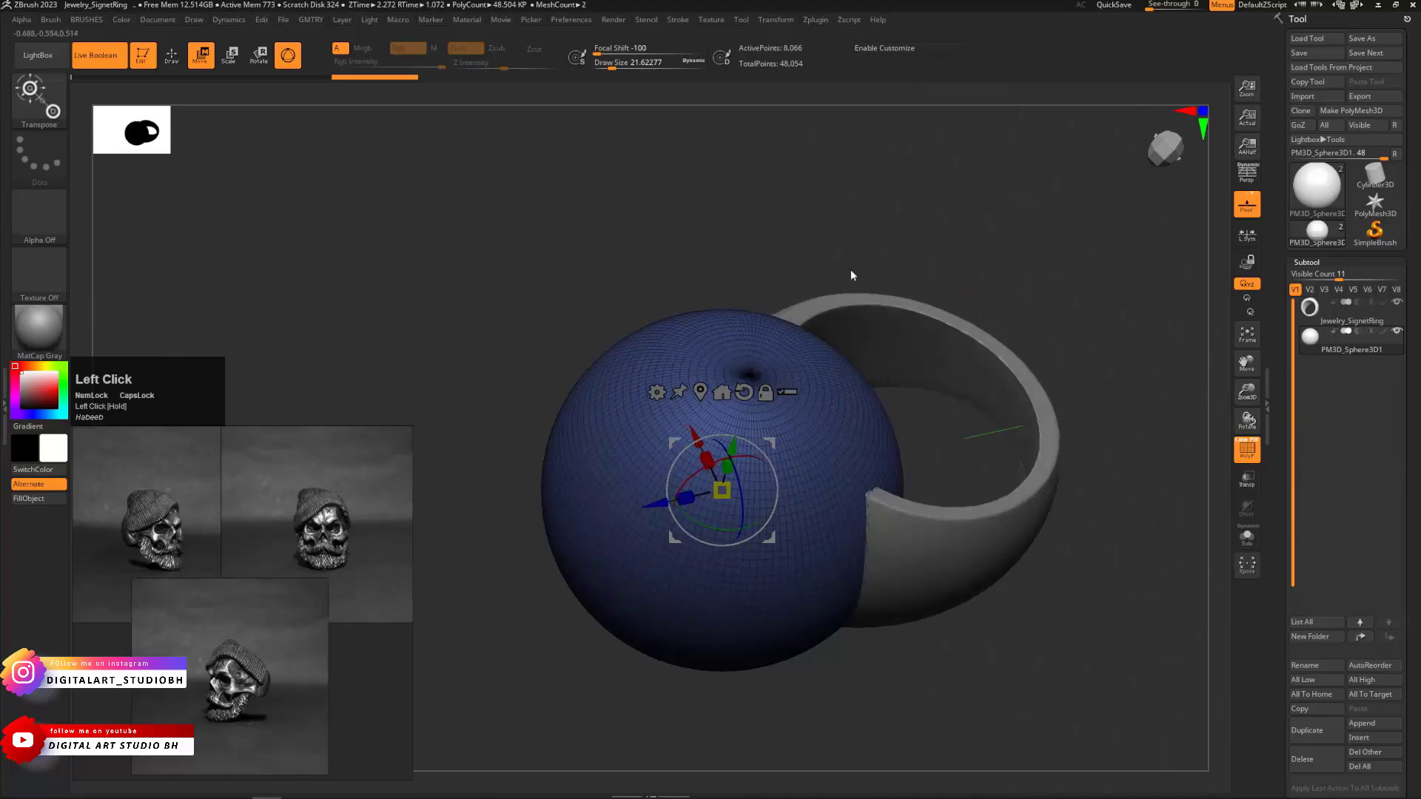
left_click_drag(850, 275, 814, 355)
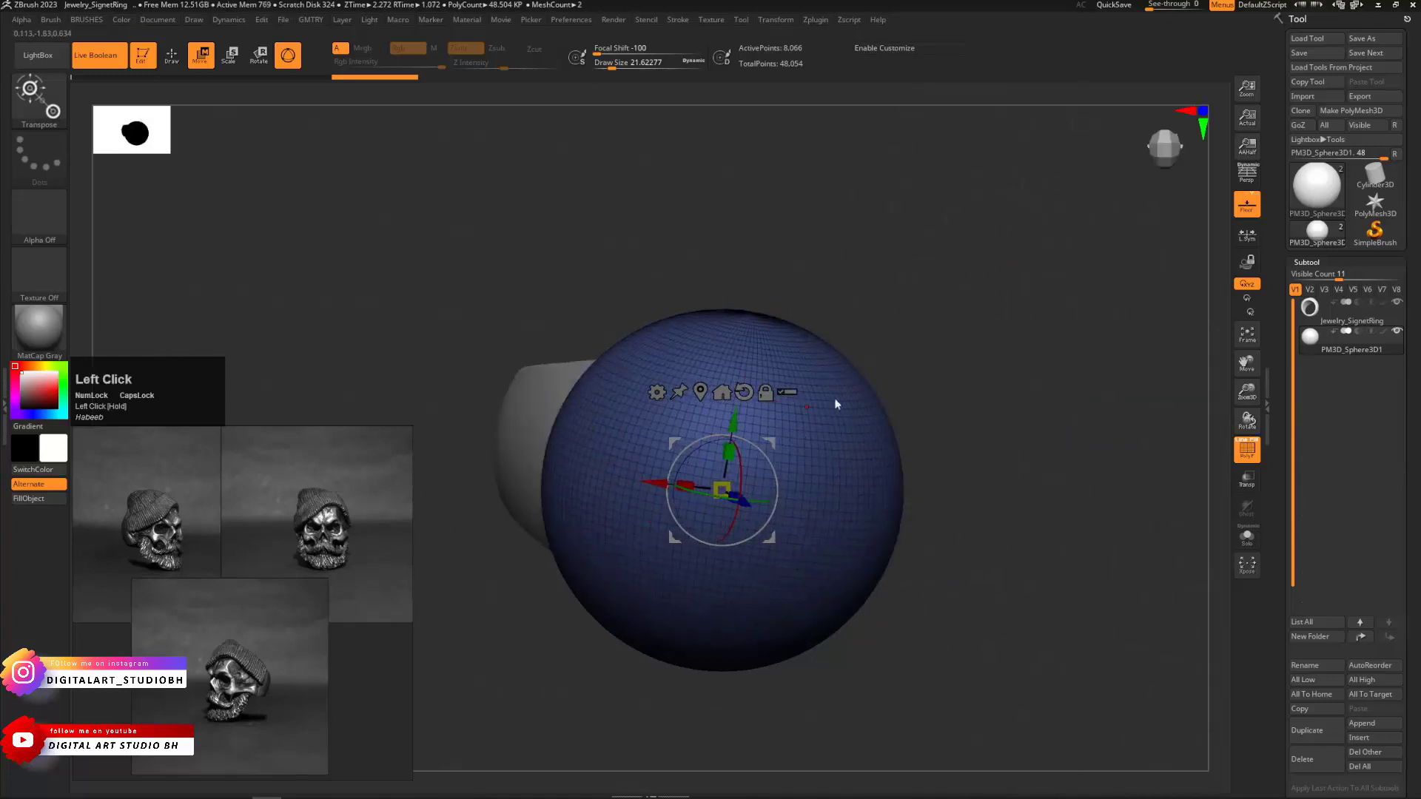
left_click_drag(836, 404, 889, 355)
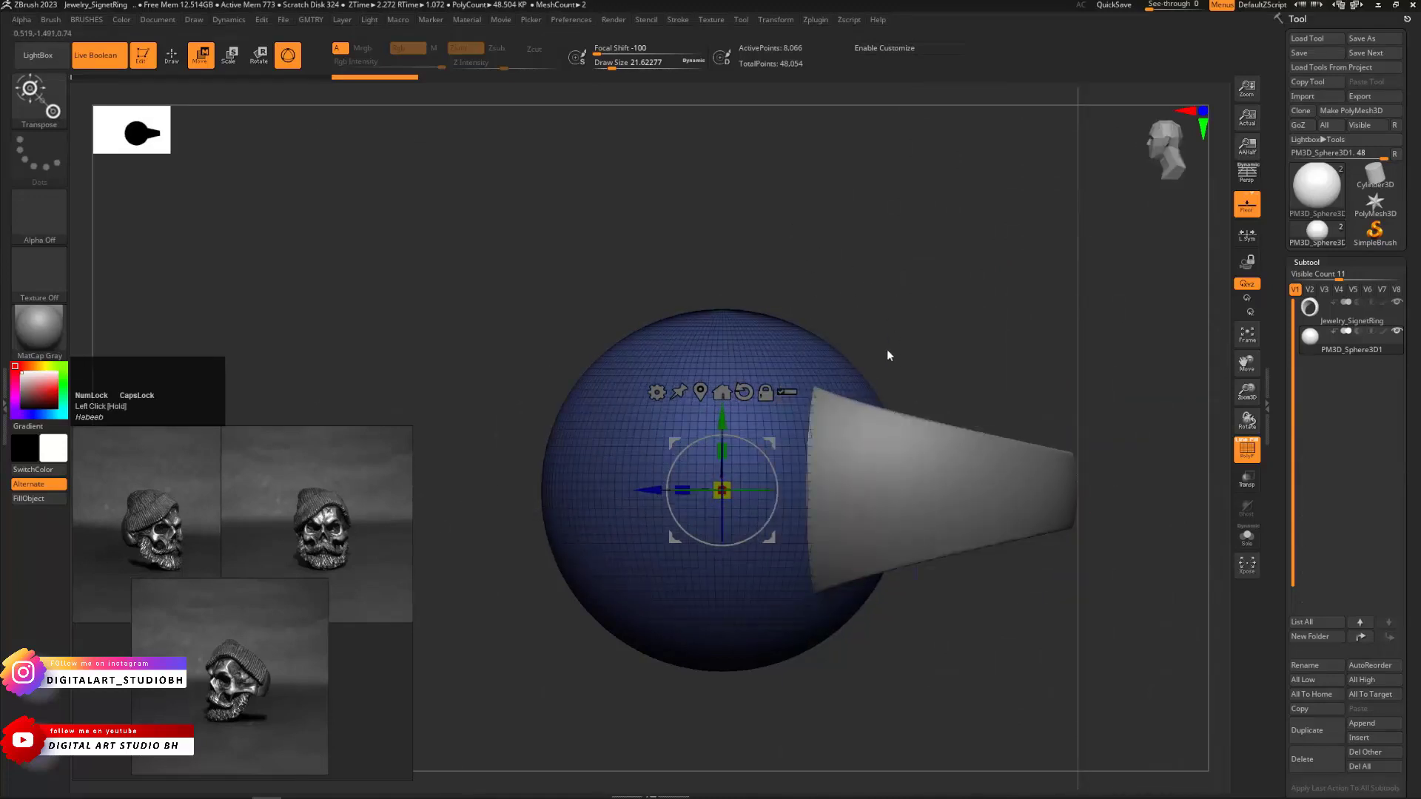
left_click_drag(869, 286, 868, 461, "shift")
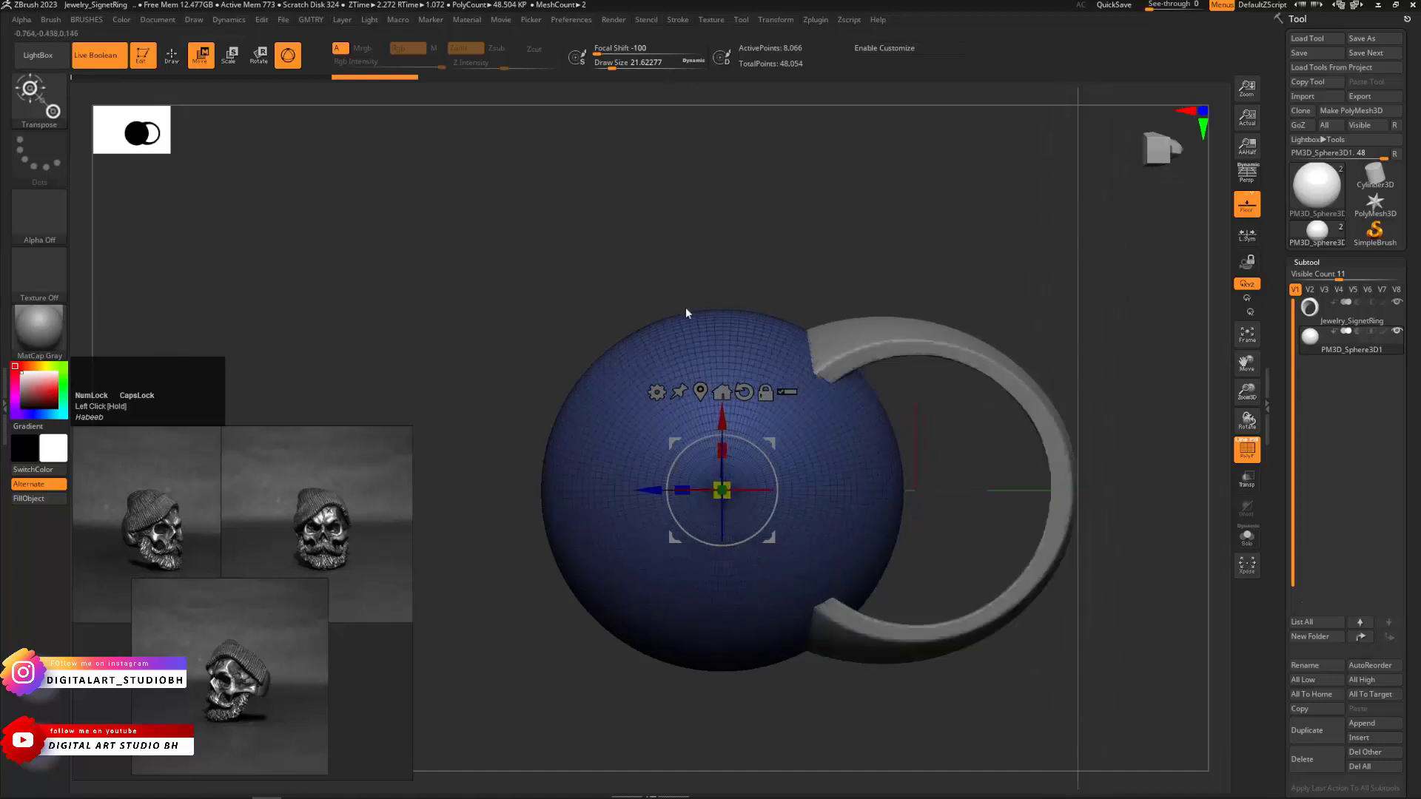
left_click_drag(687, 313, 827, 258)
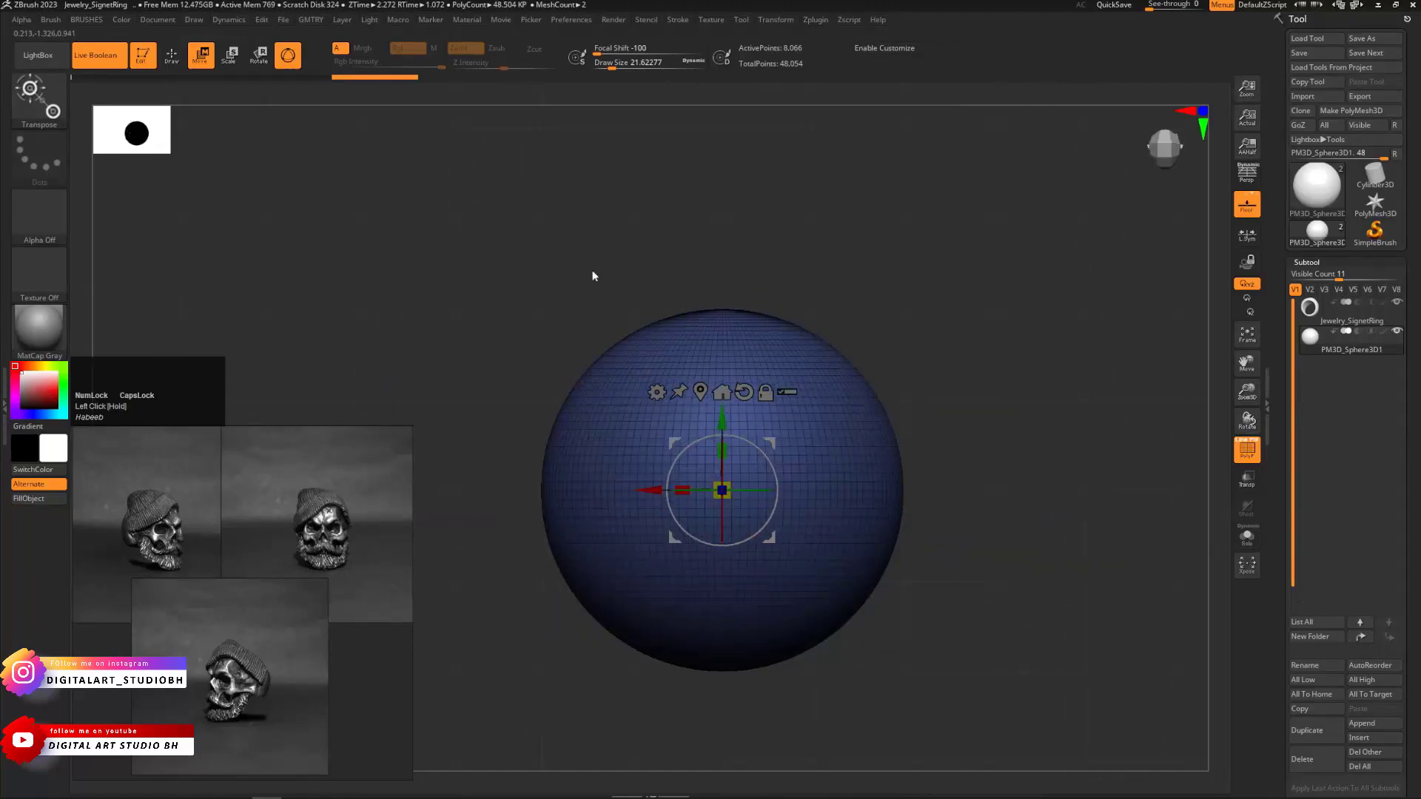
Return to draw mode, turn the alpha off, and choose the Move brush with a draw size of about 517
key("w")
key("q")
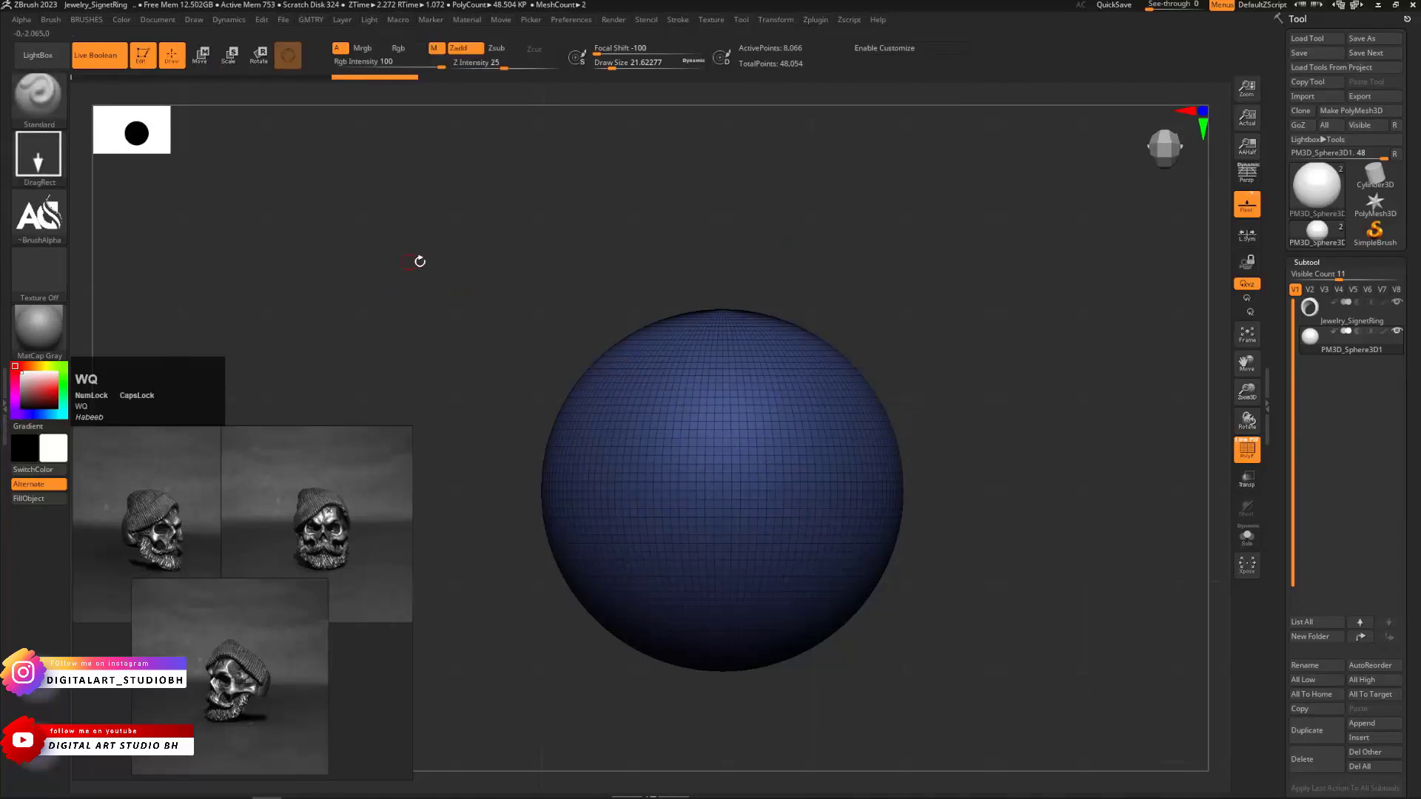
left_click(40, 216)
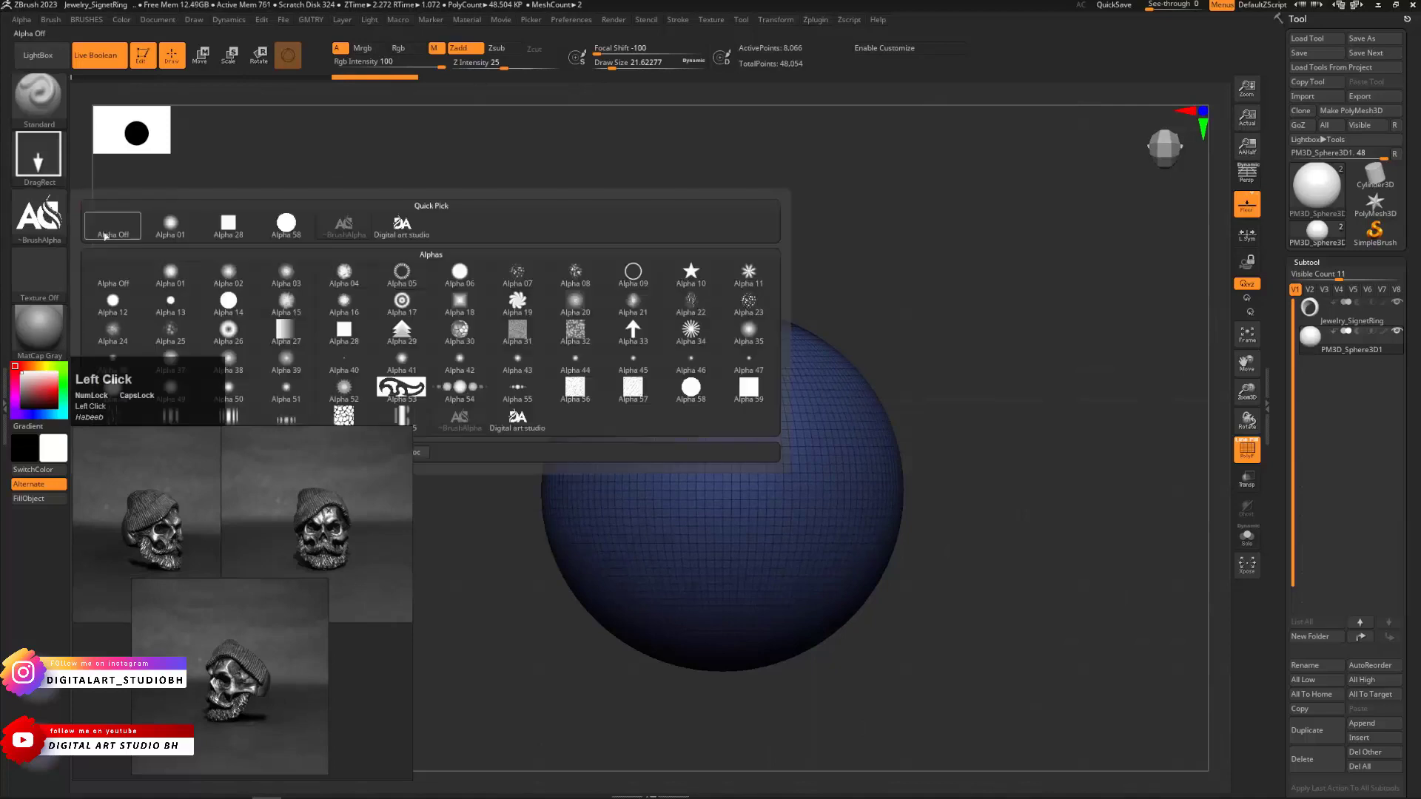
left_click(106, 234)
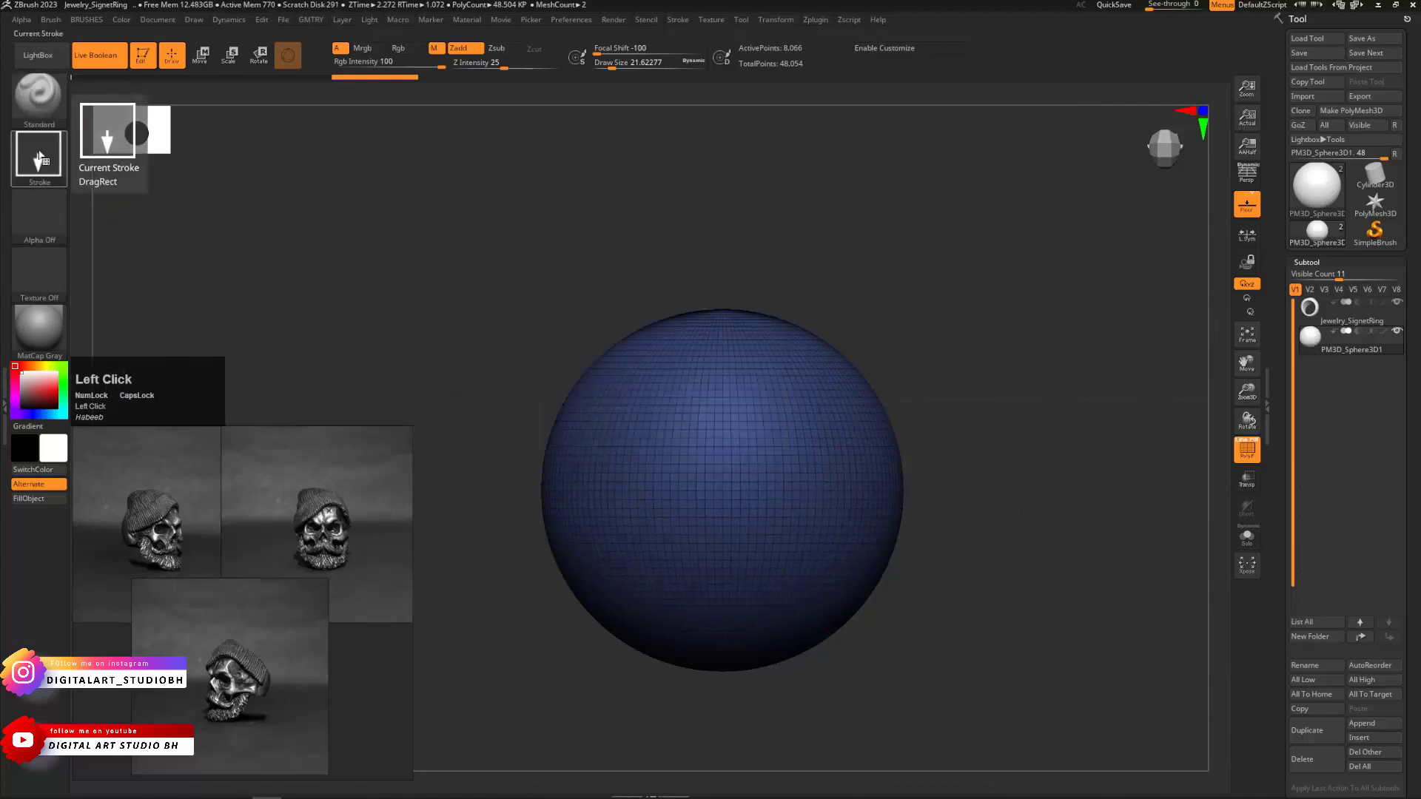
key("b")
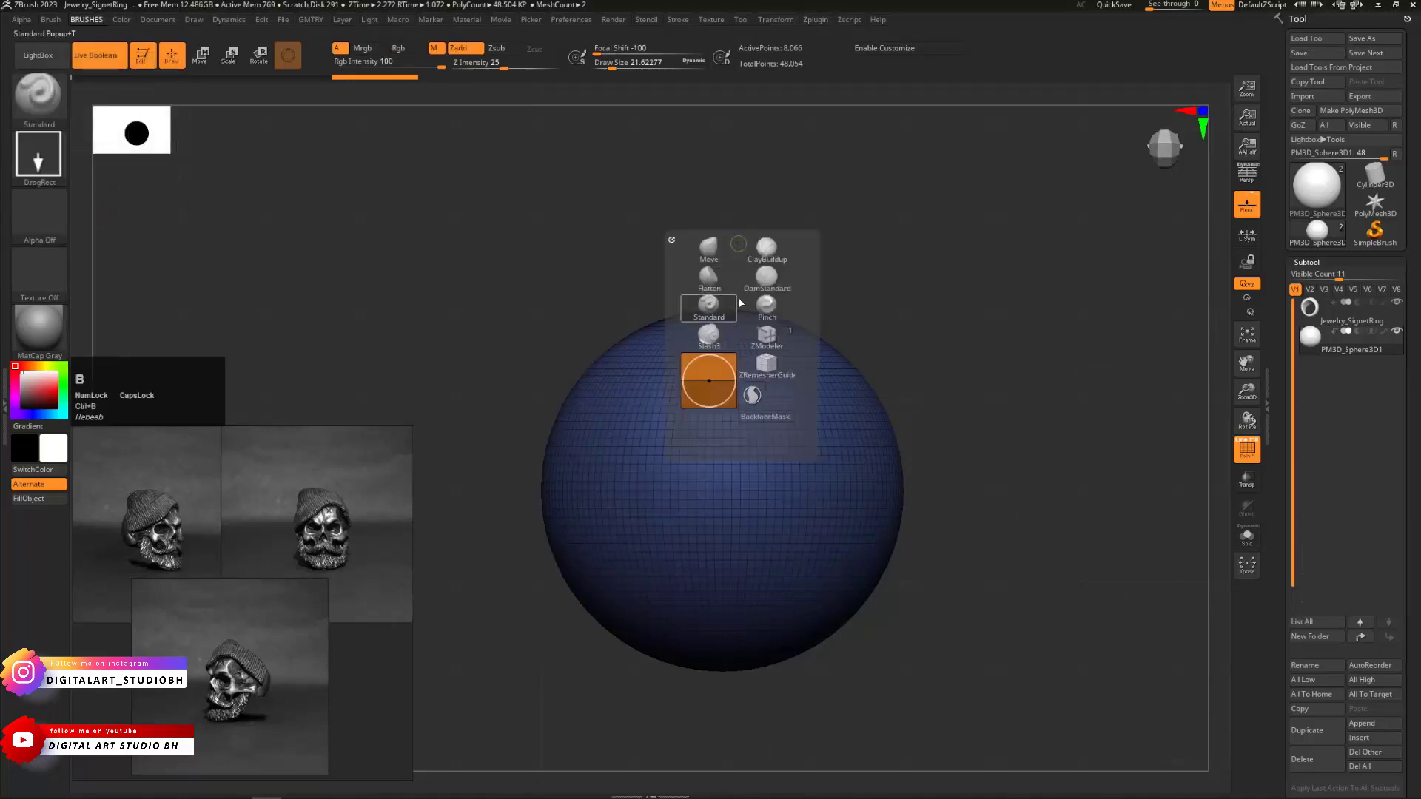
left_click(708, 247)
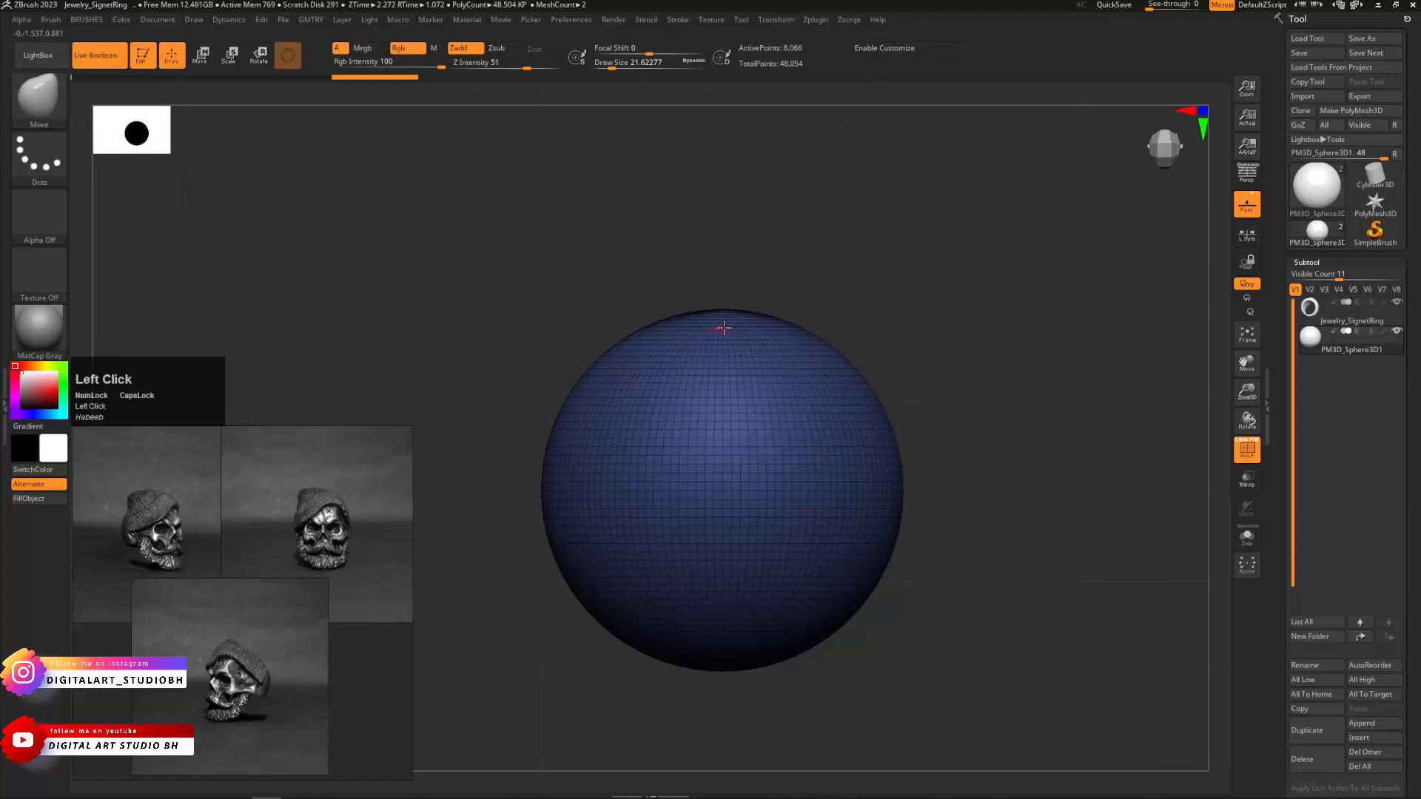
key("s")
left_click_drag(723, 328, 784, 333)
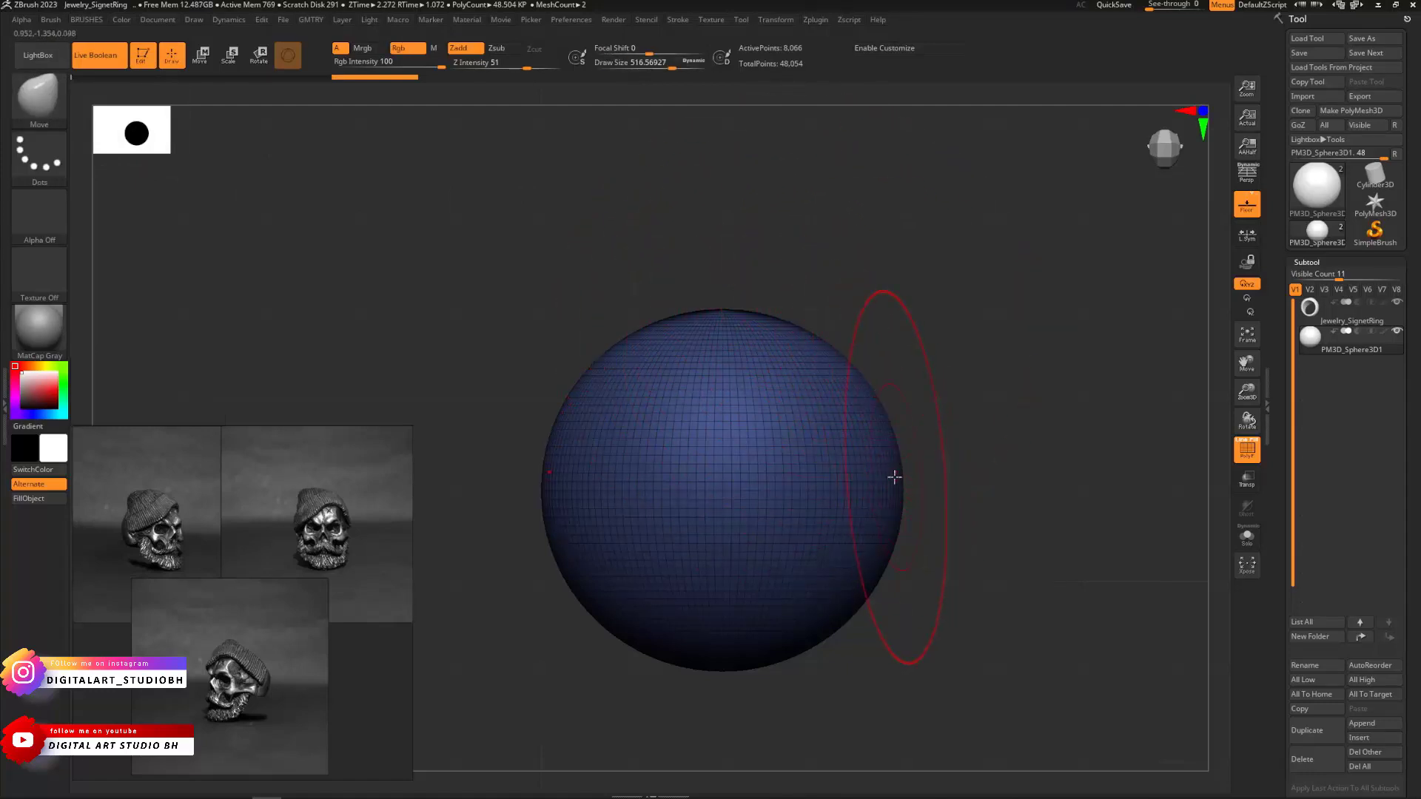
Narrow the sphere symmetrically at both sides and pull its underside down into a chin with the Move brush
left_click_drag(904, 481, 844, 481)
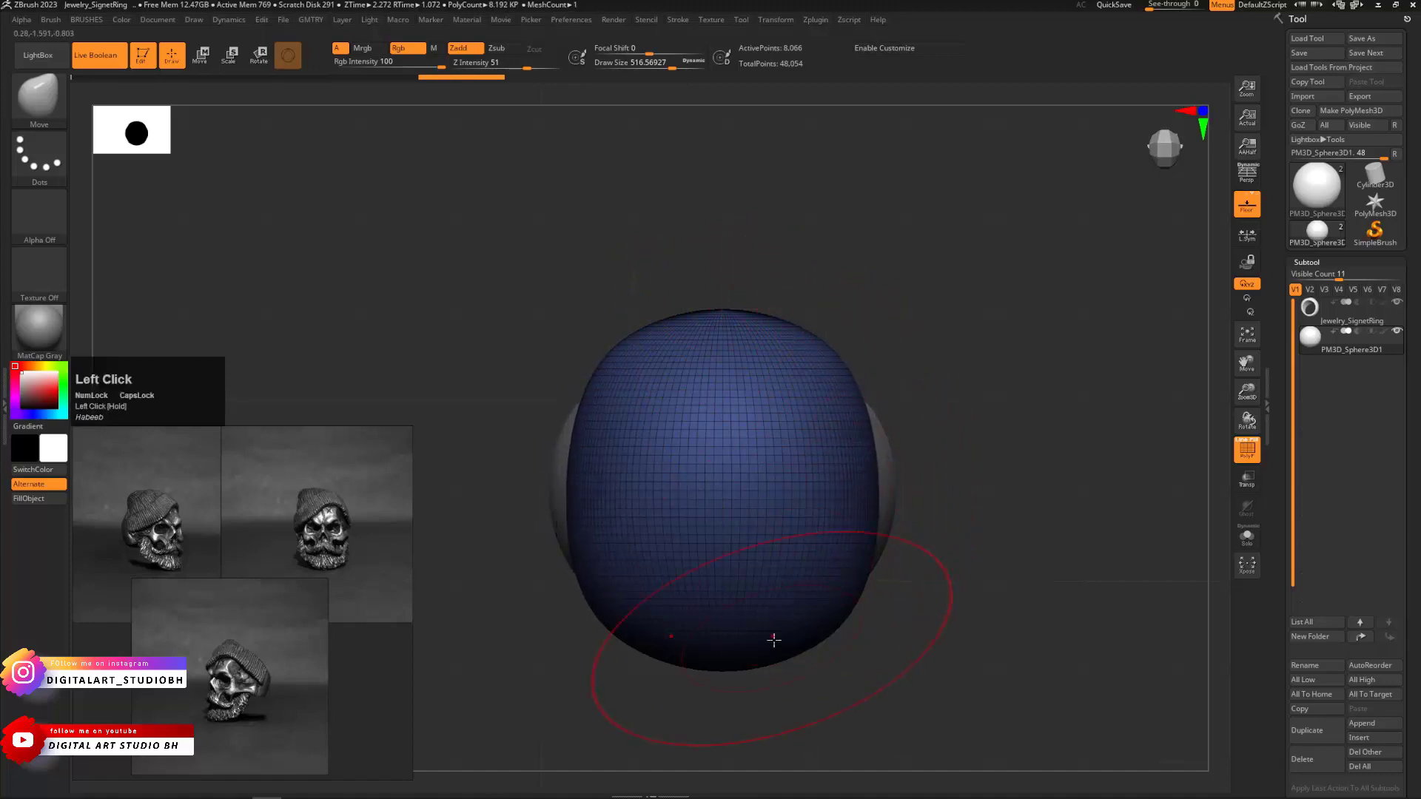
left_click_drag(748, 651, 758, 688)
mouse_move(1015, 458)
left_mouse_down()
mouse_move(942, 452)
mouse_move(851, 473)
mouse_move(885, 482)
left_mouse_up()
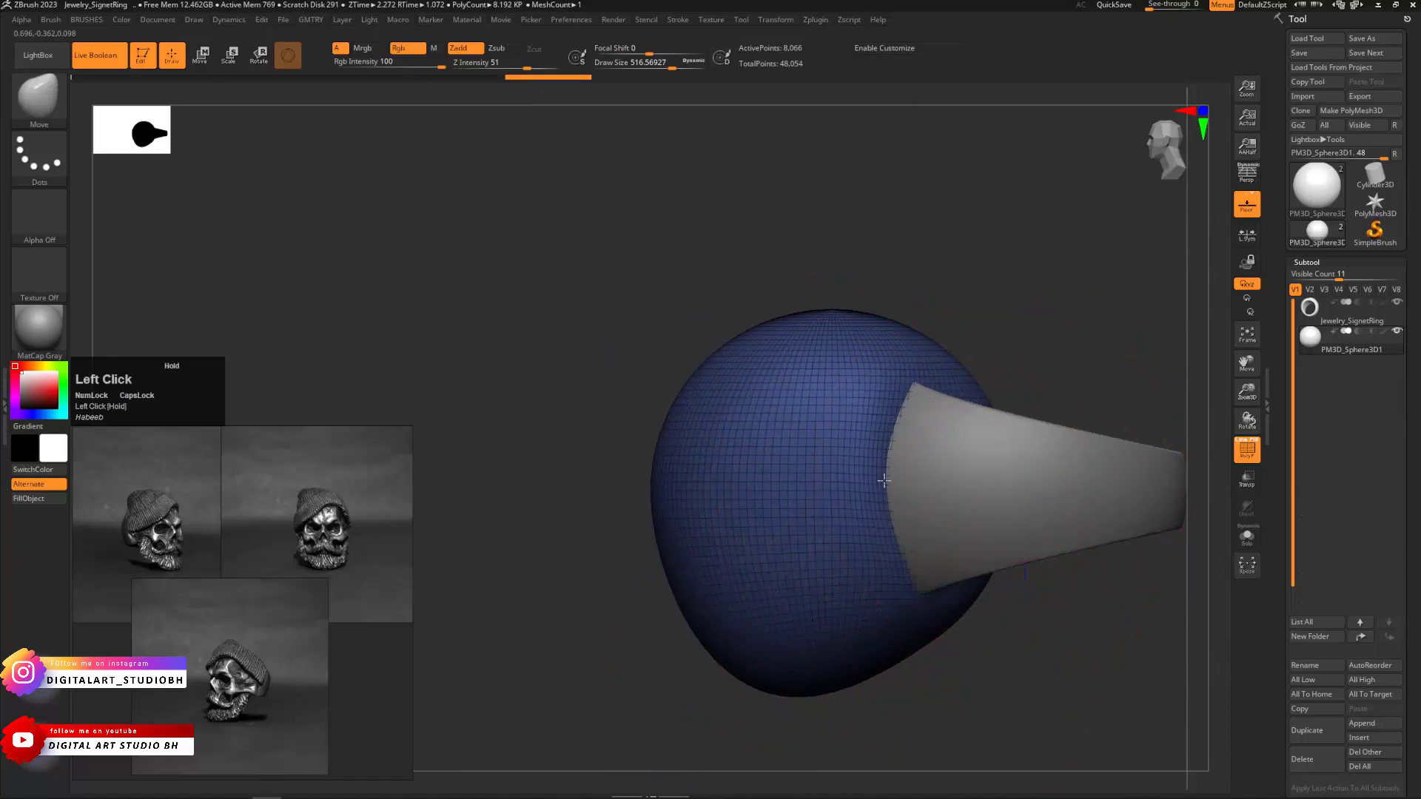
key("ctrl+z")
Fit the back of the head against the ring and shape the forward chin, jaw and forehead profile
mouse_move(1008, 354)
left_mouse_down()
mouse_move(995, 474)
mouse_move(930, 342)
mouse_move(962, 337)
mouse_move(888, 355)
mouse_move(896, 346)
left_mouse_up()
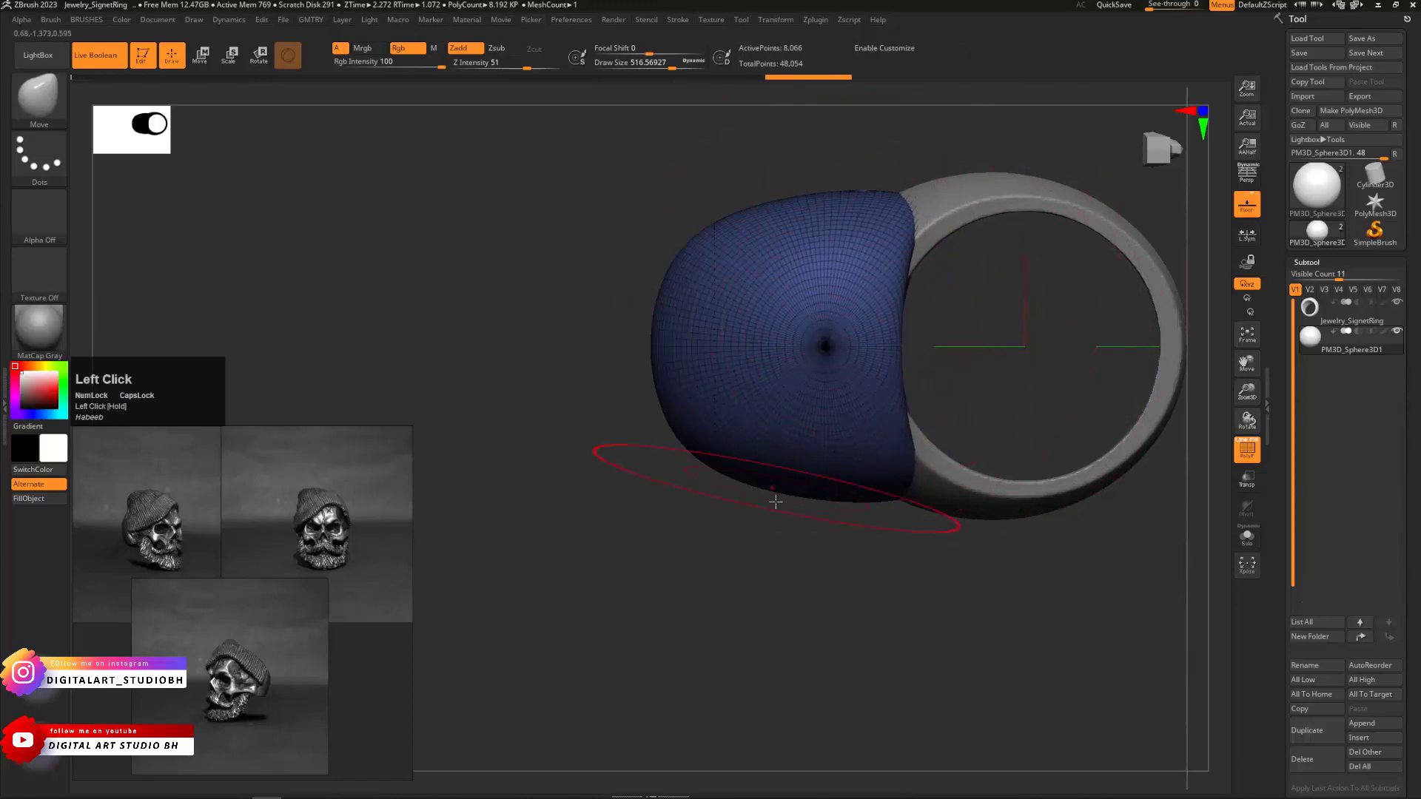
left_click_drag(776, 518, 813, 355)
left_click_drag(942, 343, 865, 199, "alt")
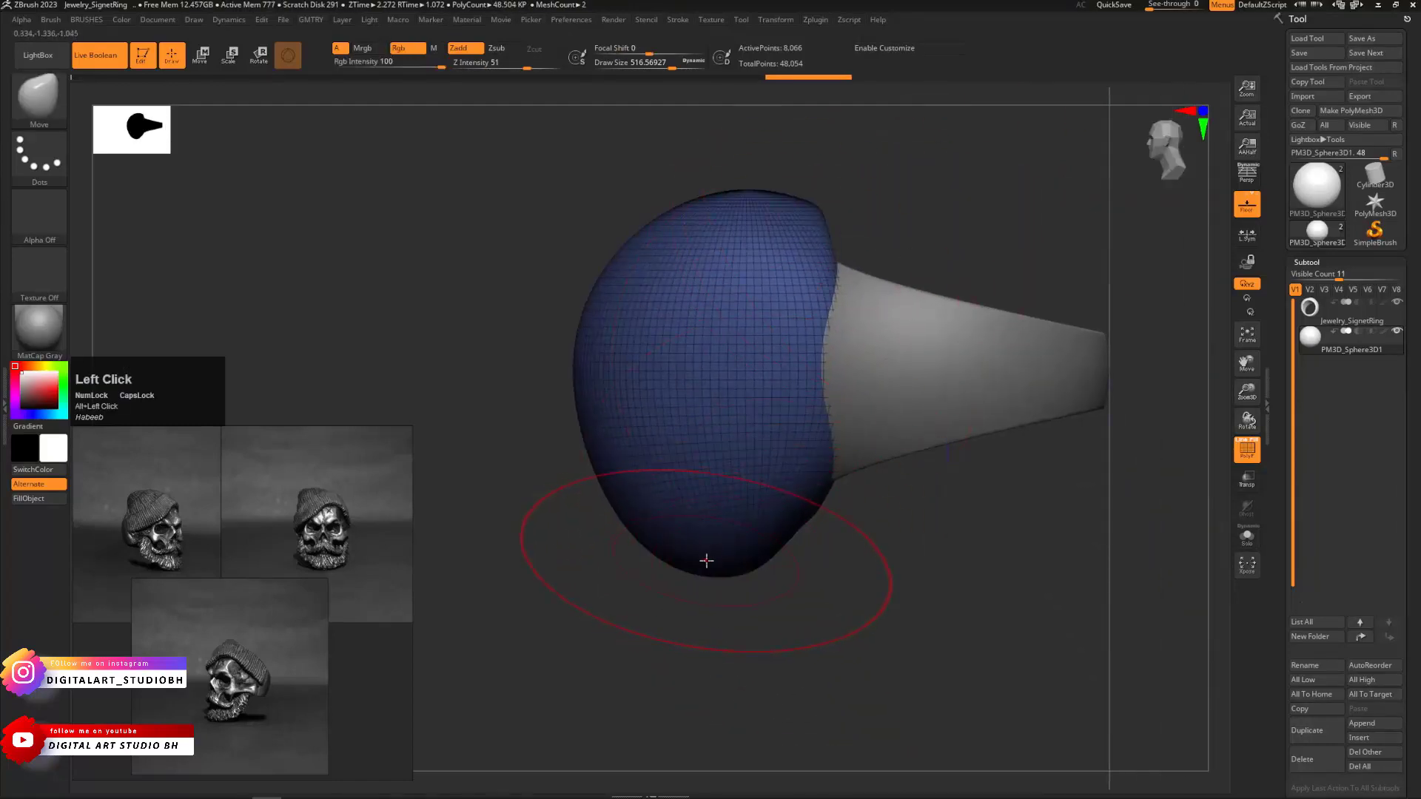
left_click_drag(706, 560, 624, 574)
mouse_move(755, 500)
left_mouse_down()
mouse_move(814, 523)
mouse_move(800, 542)
left_mouse_up()
left_click_drag(848, 477, 827, 469)
left_click_drag(570, 372, 590, 330)
left_click_drag(584, 246, 362, 285, "shift")
Reduce the draw size to about 318 and push in the lower cheeks on both sides of the face
key("s")
left_click_drag(712, 385, 699, 388)
left_click_drag(838, 285, 989, 259, "alt")
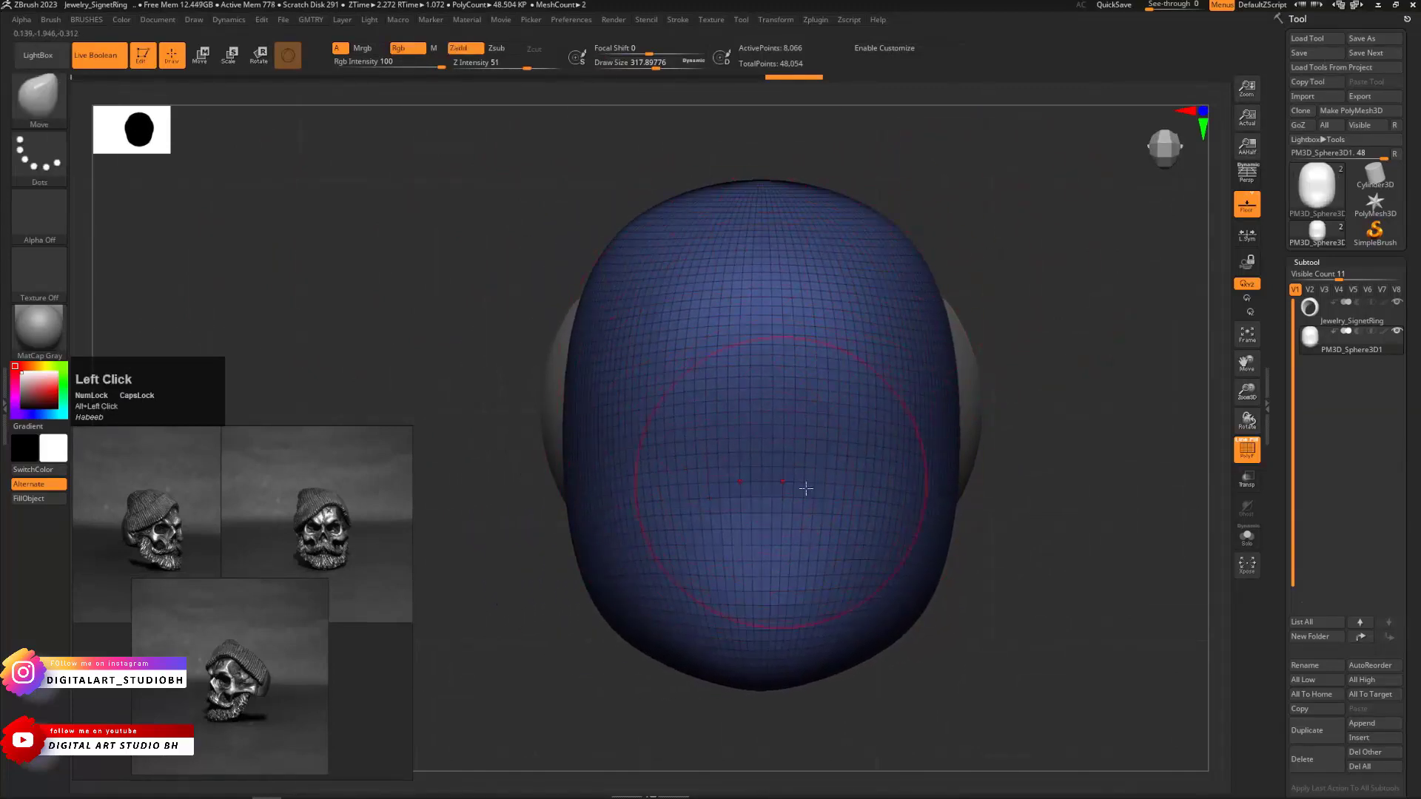
mouse_move(894, 530)
left_mouse_down()
mouse_move(761, 517)
mouse_move(785, 518)
left_mouse_up()
left_click_drag(860, 463, 903, 533)
left_click_drag(957, 372, 948, 406)
Reduce the draw size to about 268 and refine the lower face profile in side view
key("s")
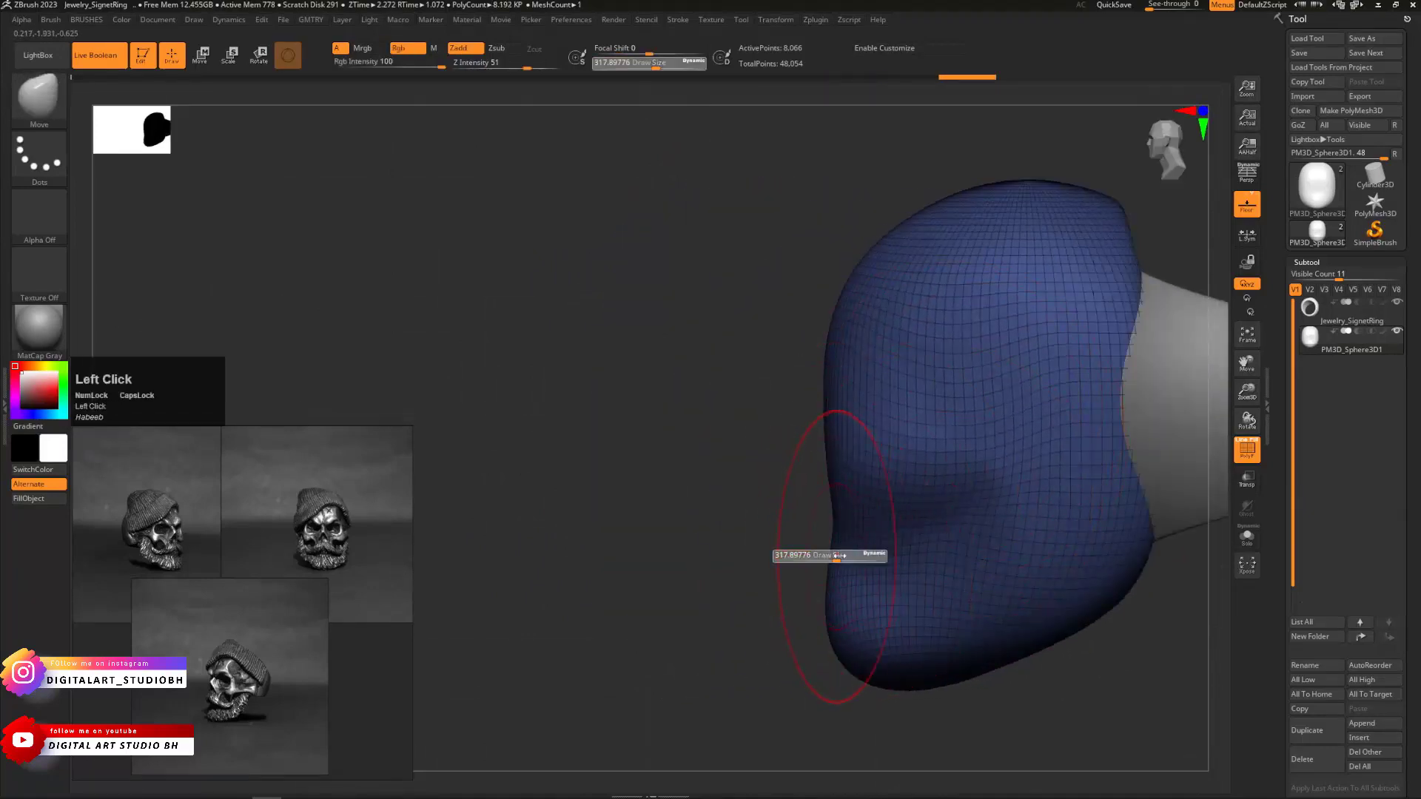
mouse_move(837, 557)
left_mouse_down()
mouse_move(869, 565)
mouse_move(839, 554)
left_mouse_up()
left_click_drag(744, 551, 879, 544)
left_click_drag(1061, 399, 1063, 415, "alt")
Set the draw size to about 163 and push in the two eye sockets
key("s")
left_click(903, 403)
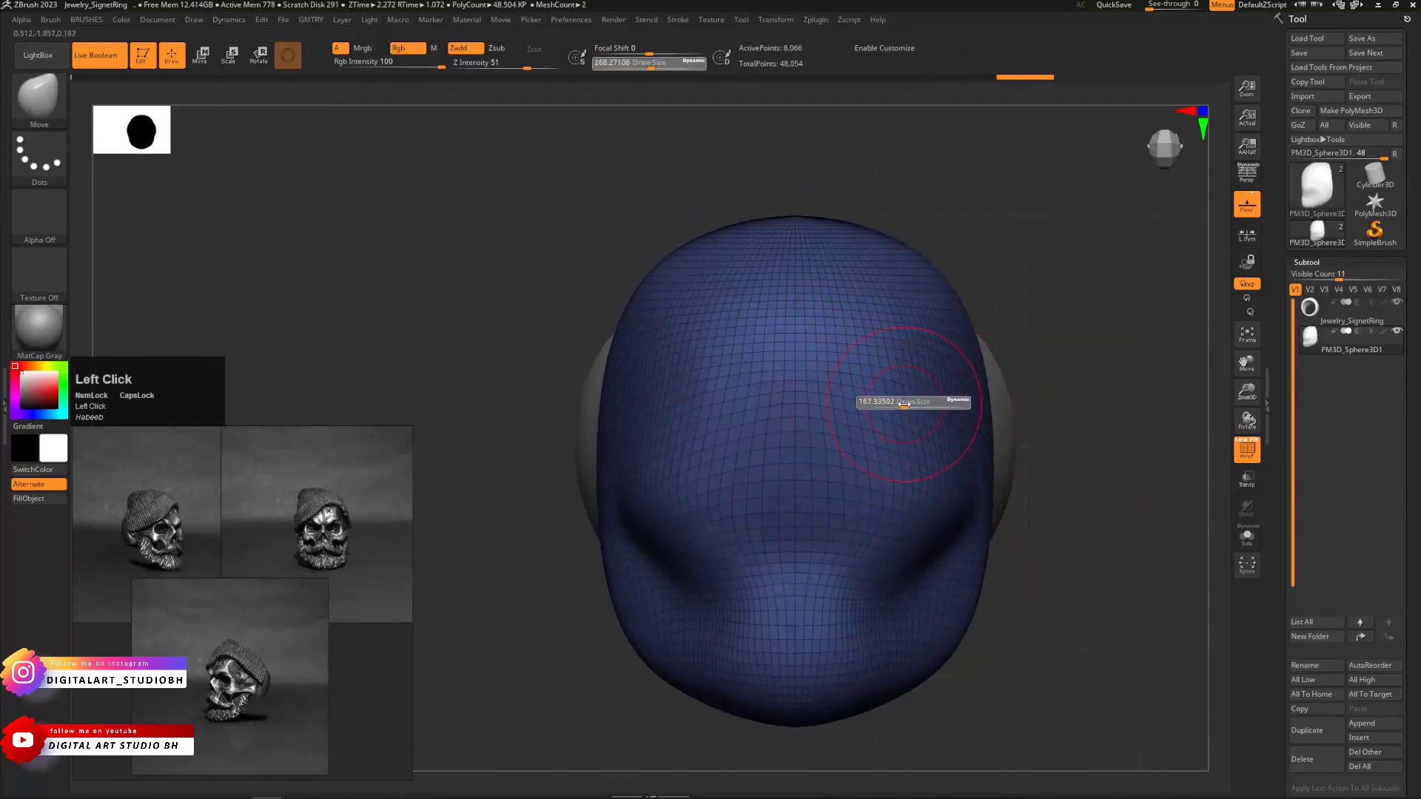
left_click_drag(900, 399, 781, 425, "alt")
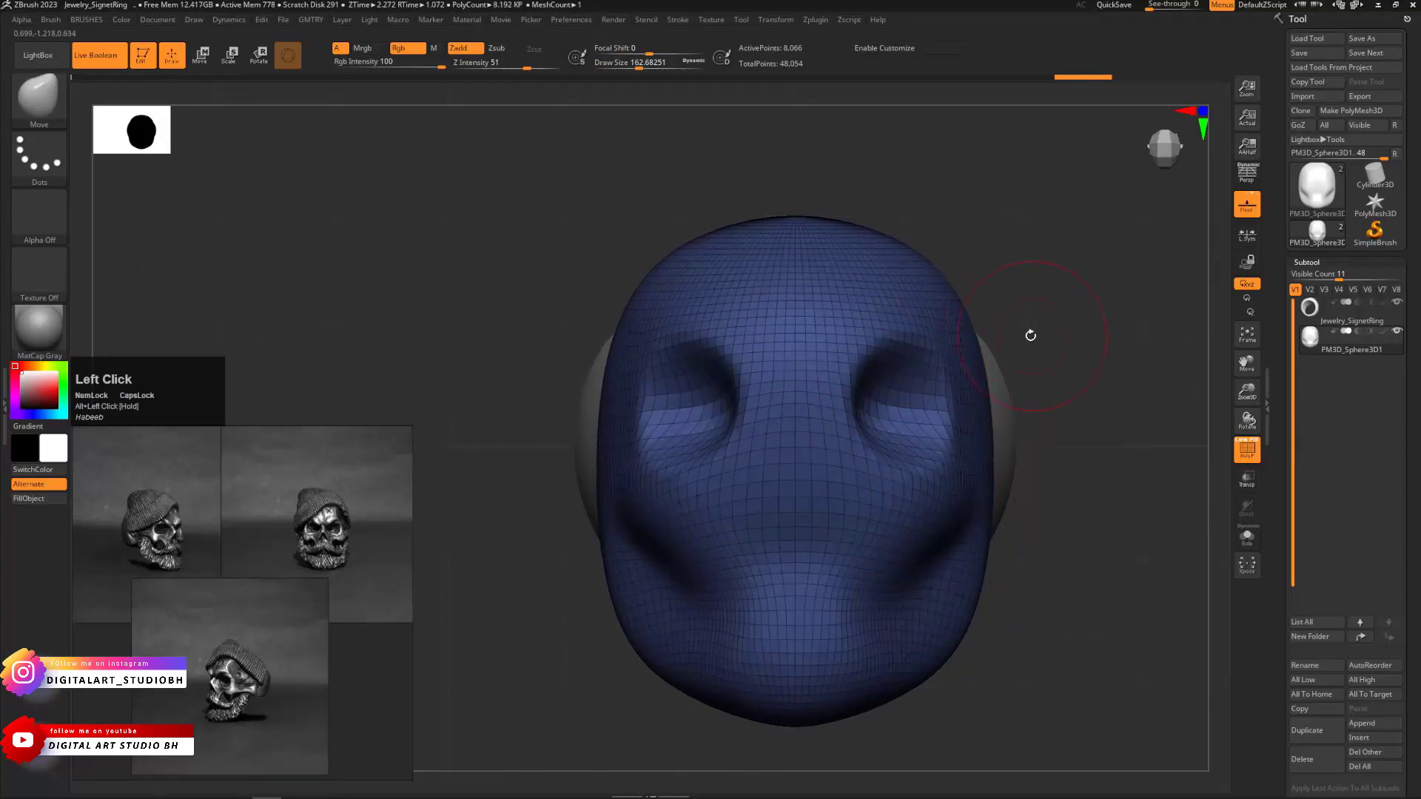
left_click_drag(1030, 335, 934, 340)
Set the draw size to about 234 and push the temples inward to form hollows beside the eye sockets
key("s")
left_click(1048, 360)
left_click_drag(1081, 354, 975, 353, "alt")
left_click_drag(690, 364, 526, 367)
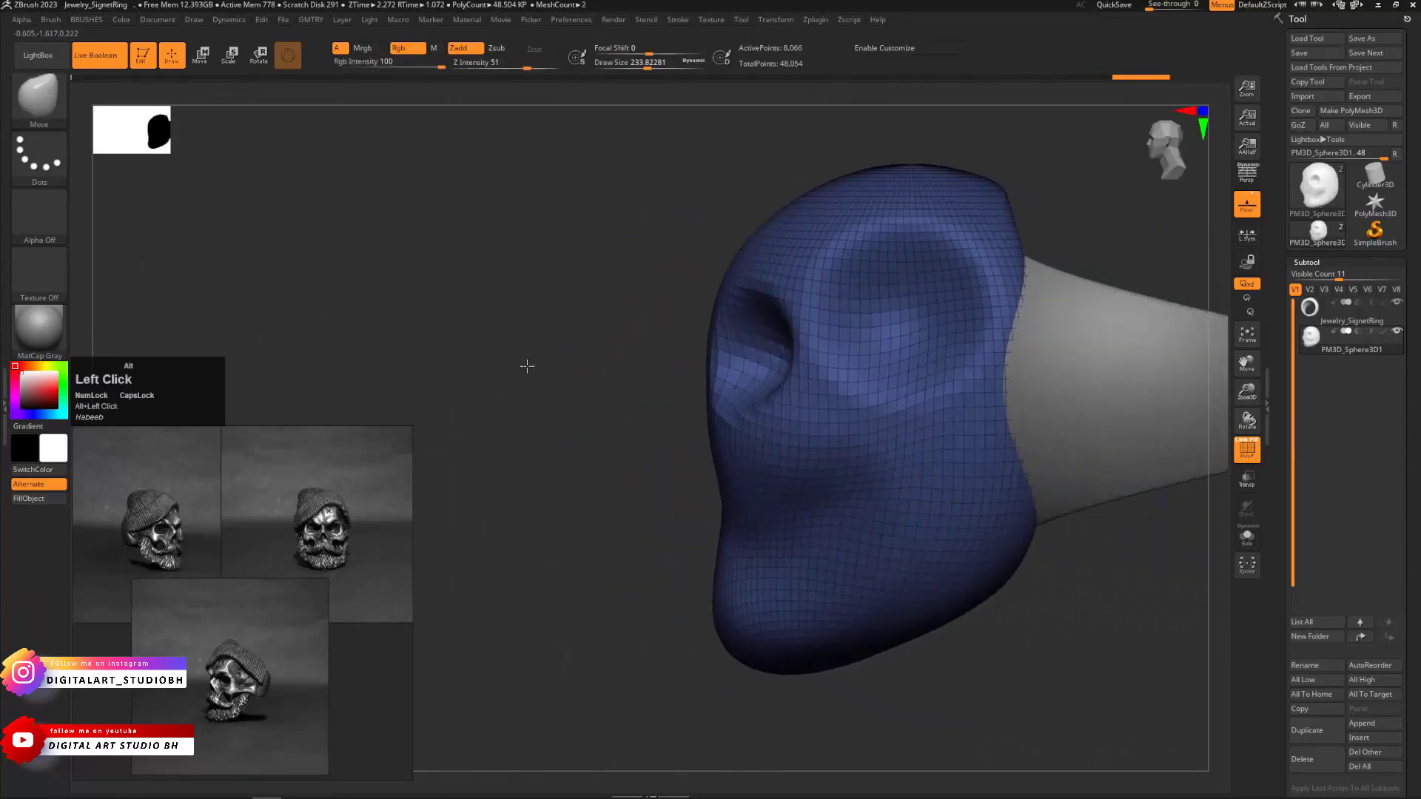
Undo the trial strokes, reduce the draw size to about 136 and push in the nose cavity between the cheeks
mouse_move(733, 405)
left_mouse_down()
mouse_move(635, 384)
mouse_move(684, 391)
mouse_move(703, 424)
mouse_move(774, 404)
left_mouse_up()
key("s")
mouse_move(742, 453)
left_mouse_down("alt")
mouse_move(777, 456)
mouse_move(734, 455)
left_mouse_up("alt")
key("ctrl+z")
key("ctrl+z")
key("s")
left_click_drag(716, 446, 655, 453, "alt")
mouse_move(911, 270)
left_mouse_down()
mouse_move(898, 285)
mouse_move(795, 201)
left_mouse_up()
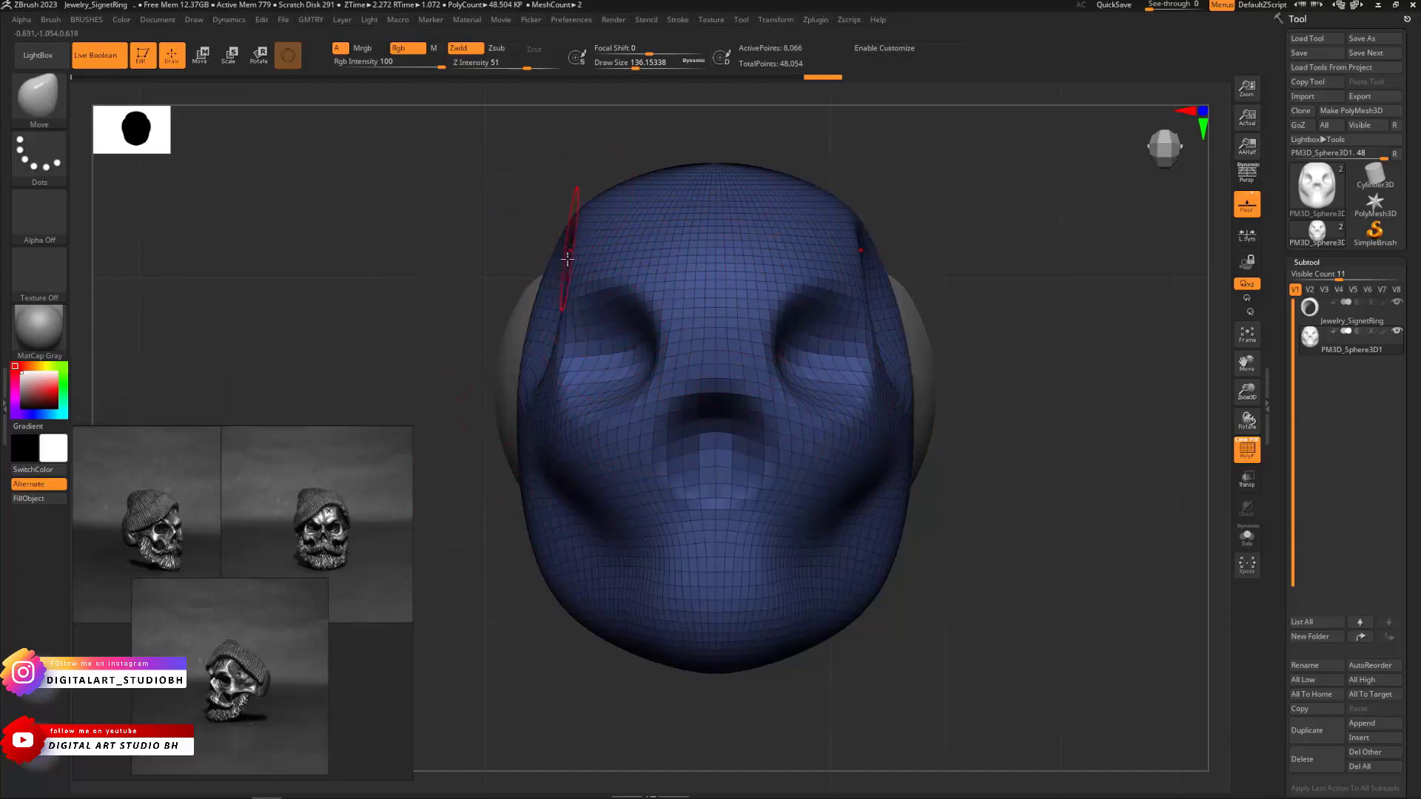
With a draw size of about 154, pull the brows into an angry slant and draw the nose cavity up to a point
key("s")
mouse_move(512, 259)
left_mouse_down()
mouse_move(581, 289)
mouse_move(551, 274)
mouse_move(677, 370)
mouse_move(676, 393)
mouse_move(707, 389)
mouse_move(719, 361)
left_mouse_up()
key("s")
key("s")
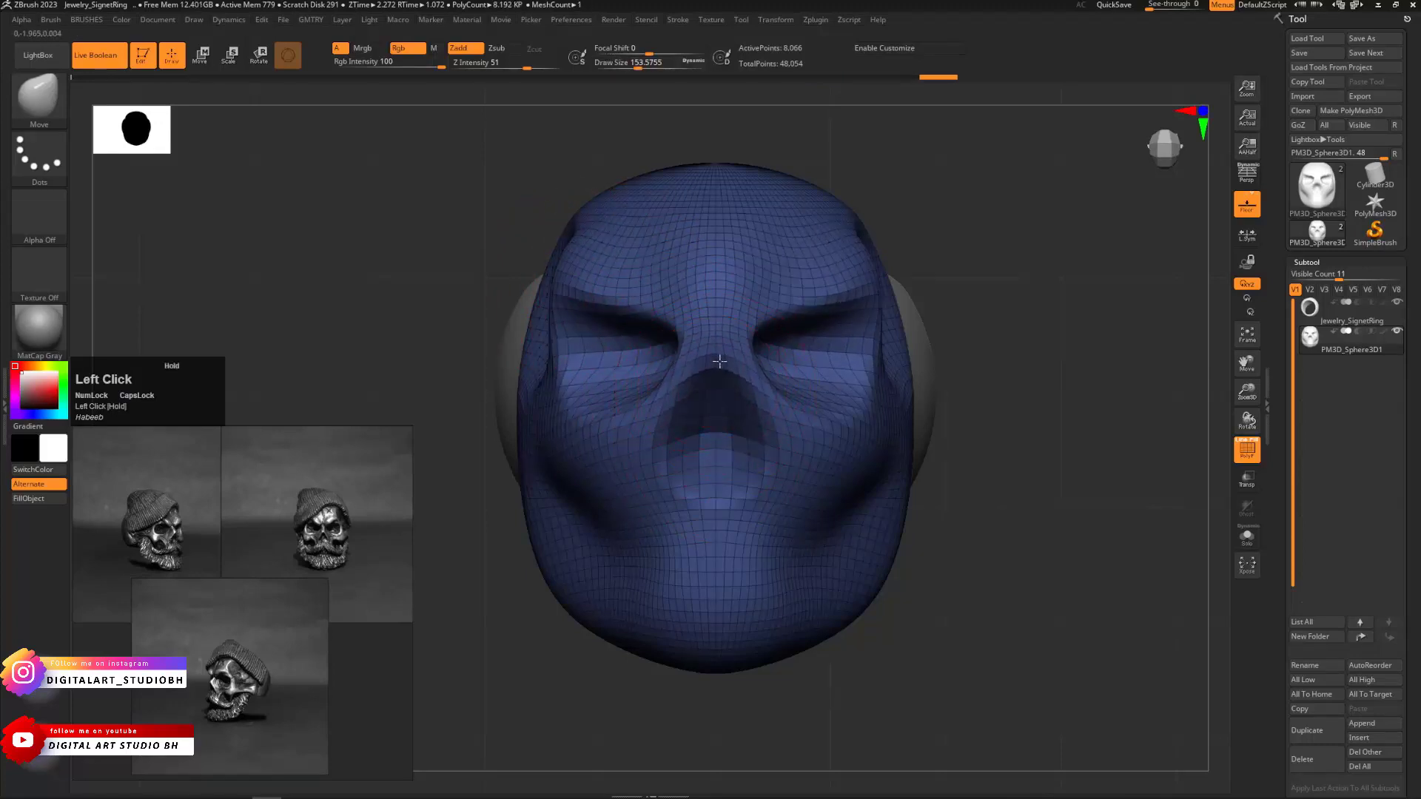
mouse_move(719, 494)
left_mouse_down()
mouse_move(717, 436)
mouse_move(715, 449)
left_mouse_up()
key("ctrl+z")
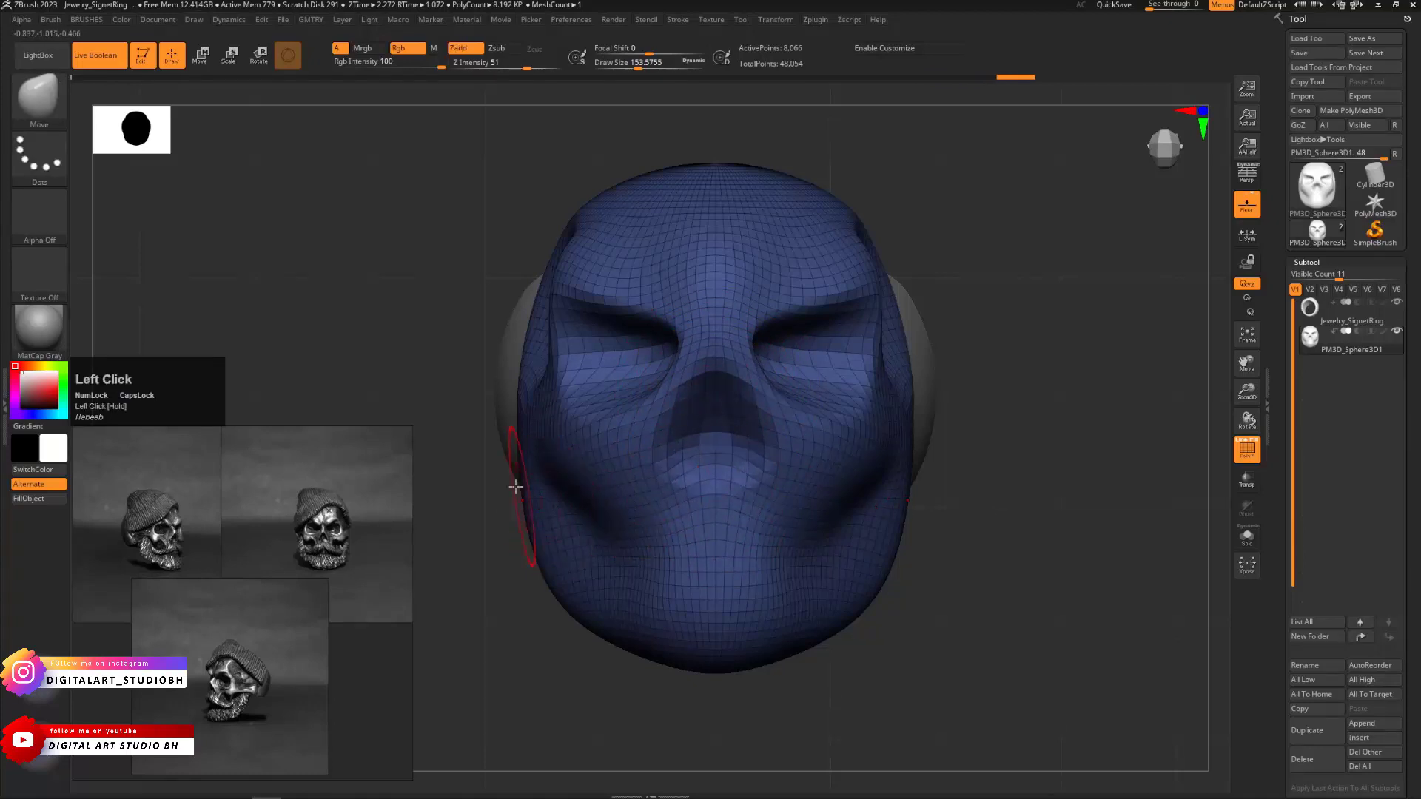
Deepen the hollows under both cheekbones and along the sides of the upper jaw
mouse_move(548, 448)
left_mouse_down()
mouse_move(542, 469)
mouse_move(598, 513)
mouse_move(626, 493)
mouse_move(641, 529)
left_mouse_up()
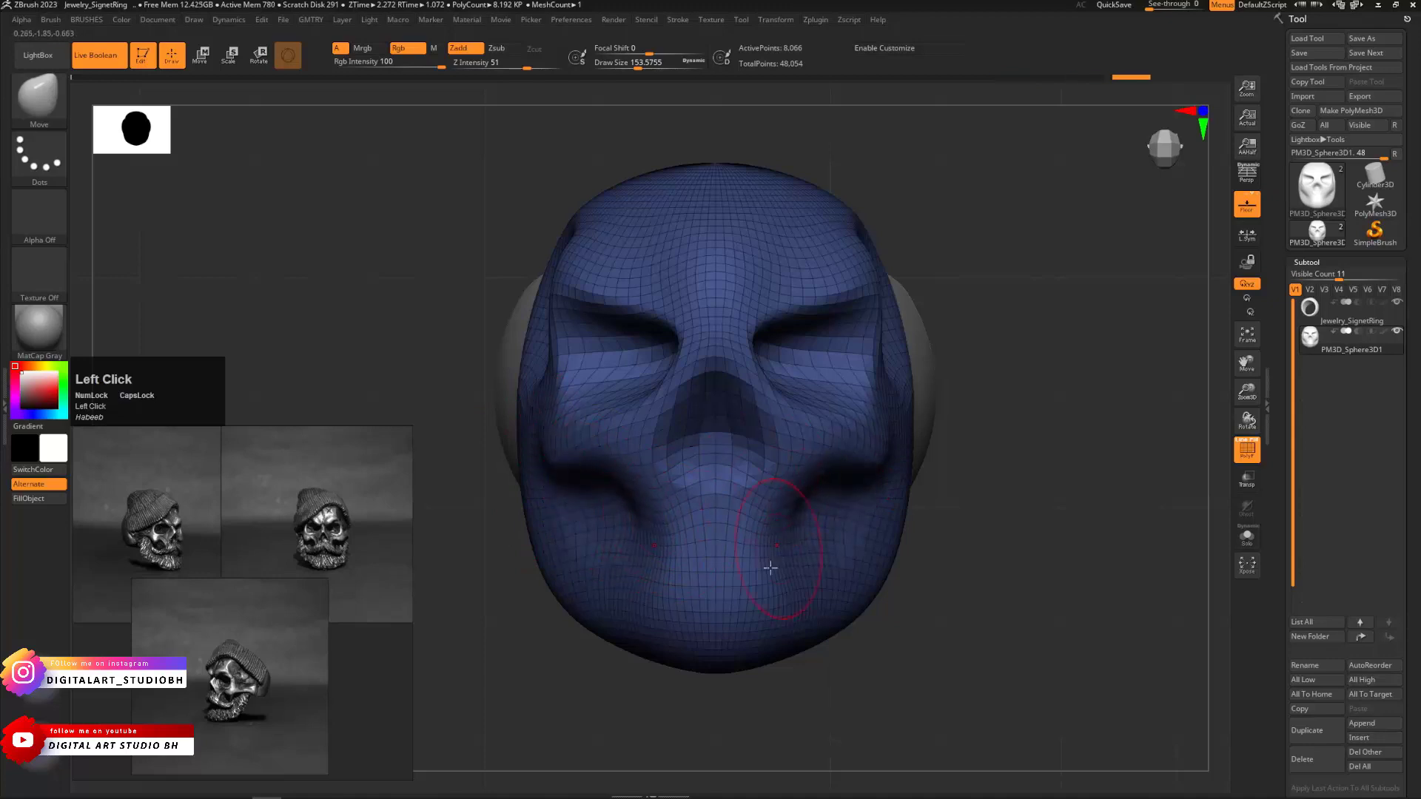
left_click_drag(772, 526, 790, 531)
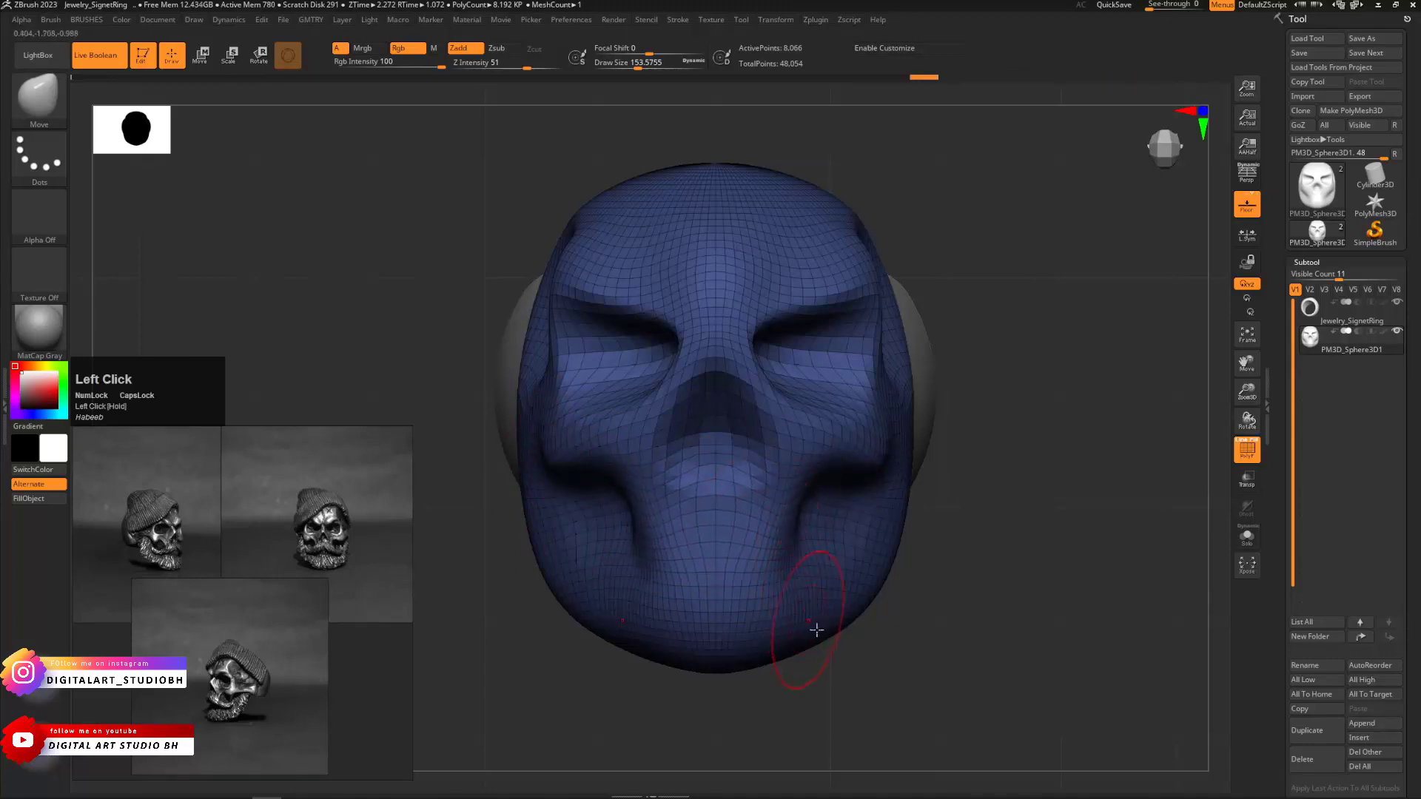
left_click_drag(999, 534, 897, 526)
left_click_drag(592, 481, 609, 365, "alt")
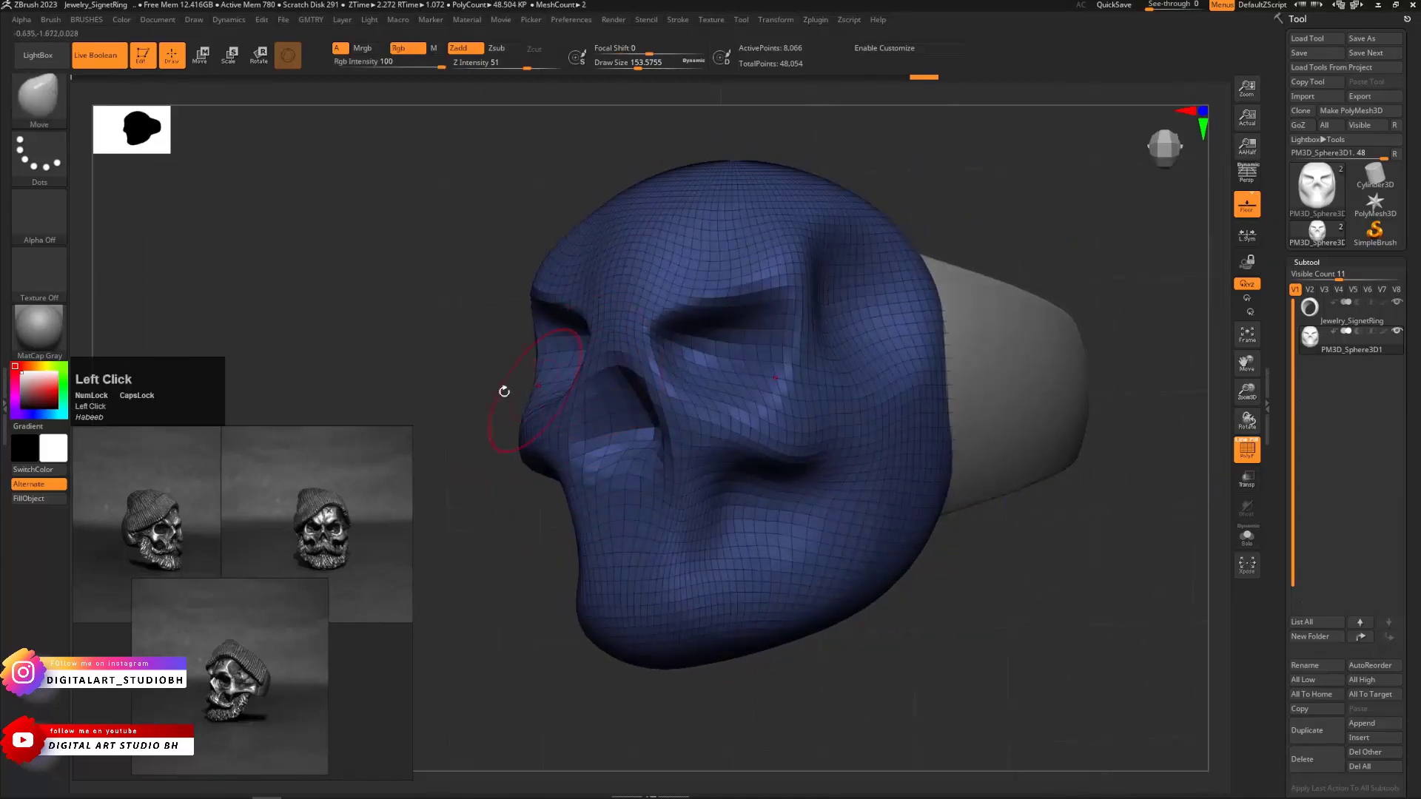
Refine the nose bridge and the lower rims of the eye sockets in side view
left_click_drag(504, 391, 555, 394, "shift")
mouse_move(658, 405)
left_mouse_down()
mouse_move(625, 416)
mouse_move(642, 407)
mouse_move(620, 401)
left_mouse_up()
left_click_drag(844, 264, 971, 279)
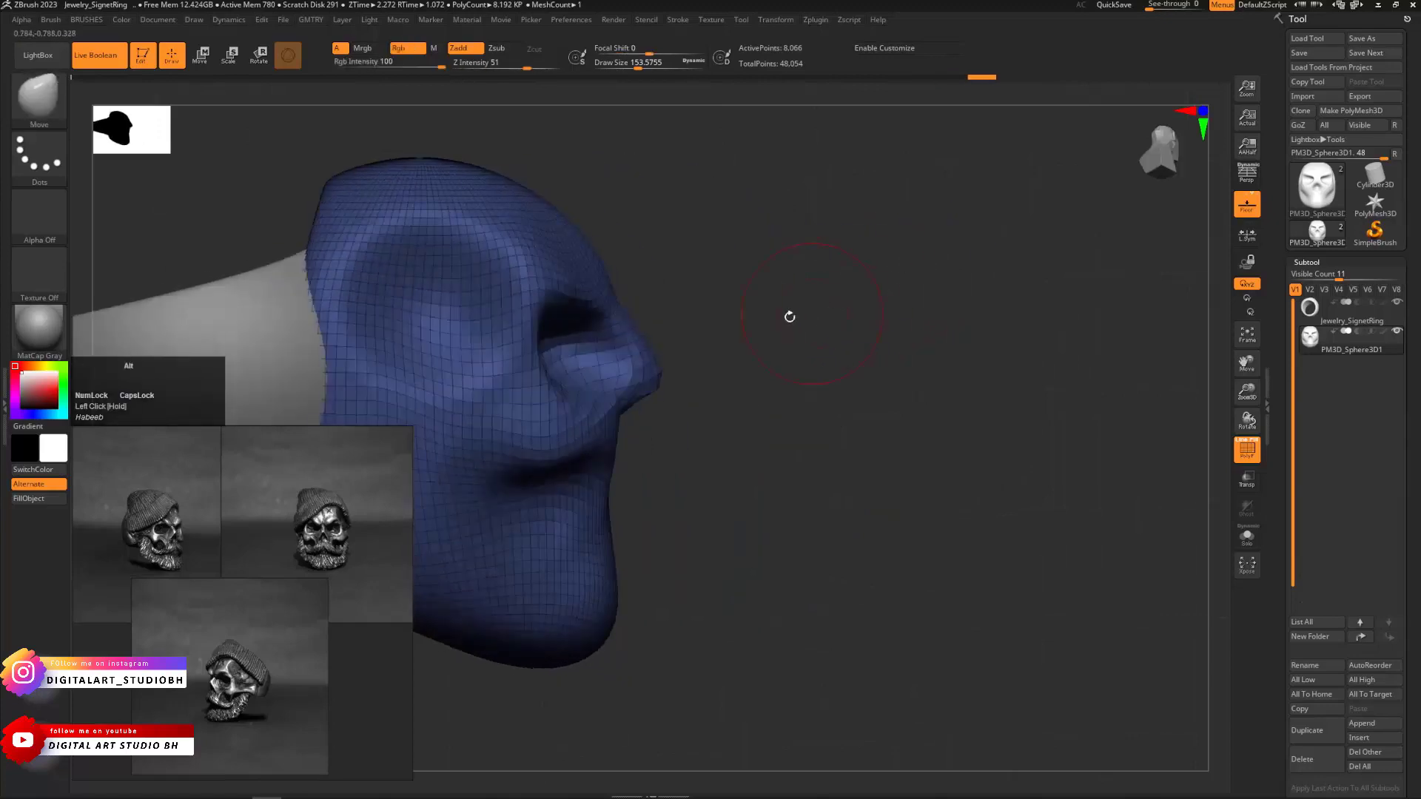
left_click_drag(789, 317, 836, 314, "alt")
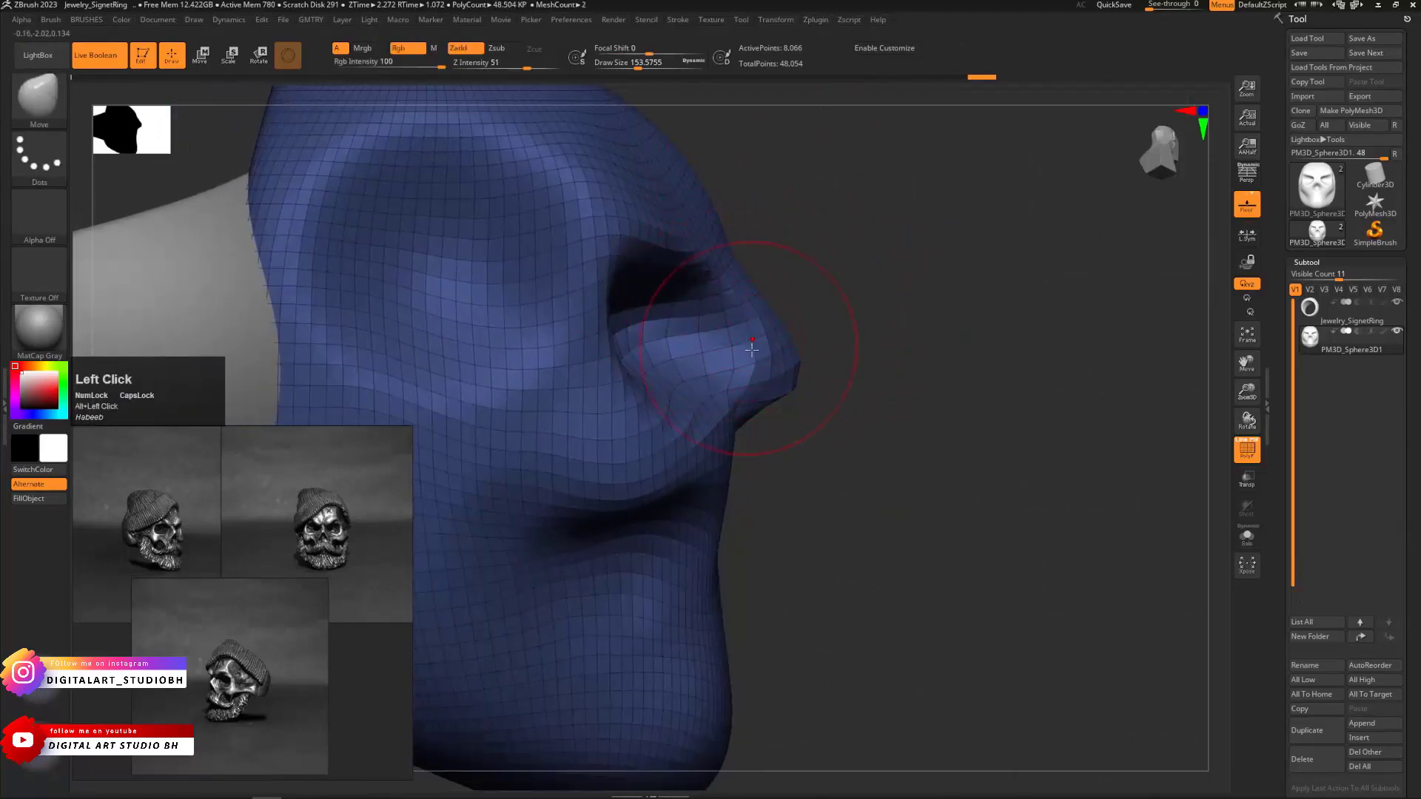
left_click_drag(738, 276, 736, 276)
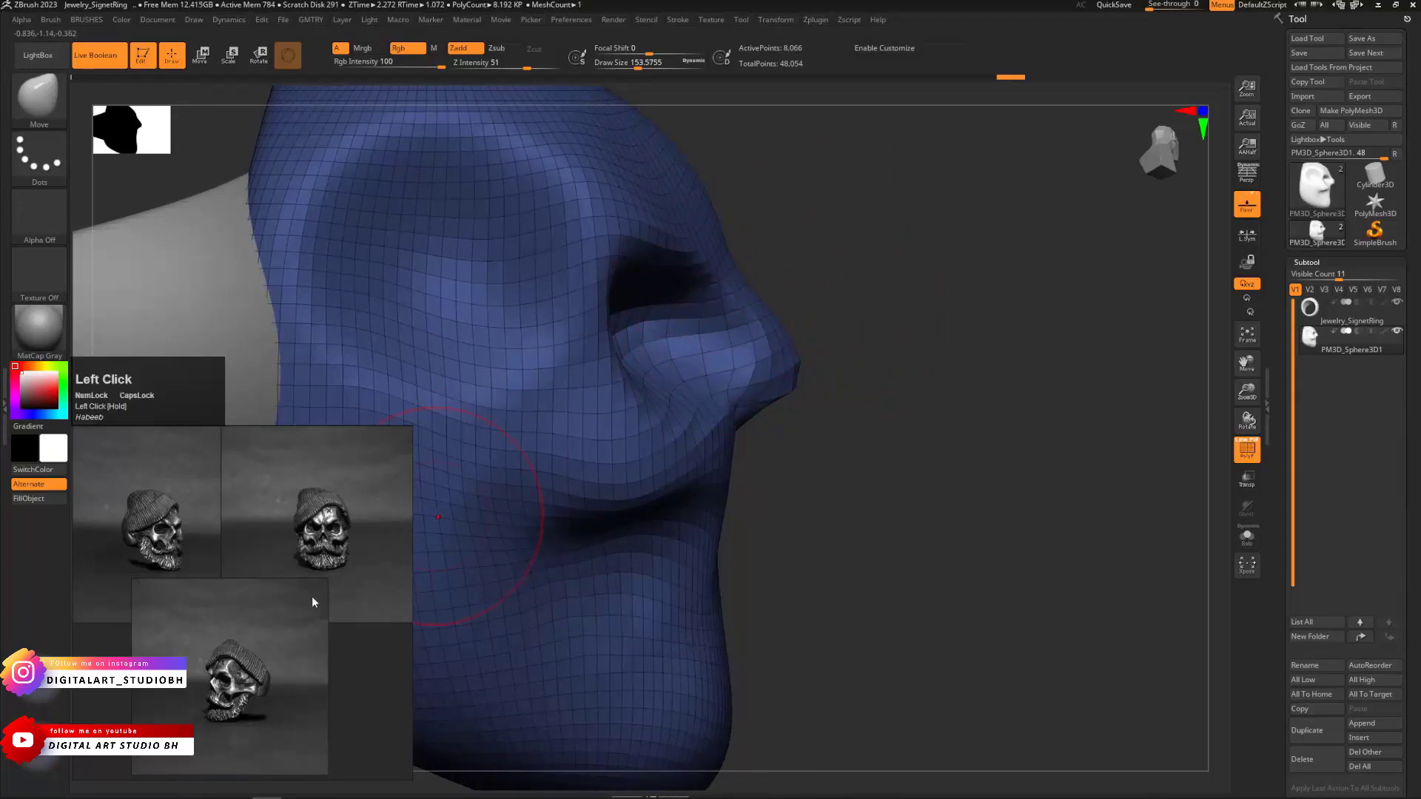
Enlarge the reference board and reposition its lower photo so that all three skull views can be seen
scroll(312, 596, "up", 3)
mouse_move(305, 553)
middle_mouse_down()
mouse_move(272, 553)
mouse_move(315, 535)
middle_mouse_up()
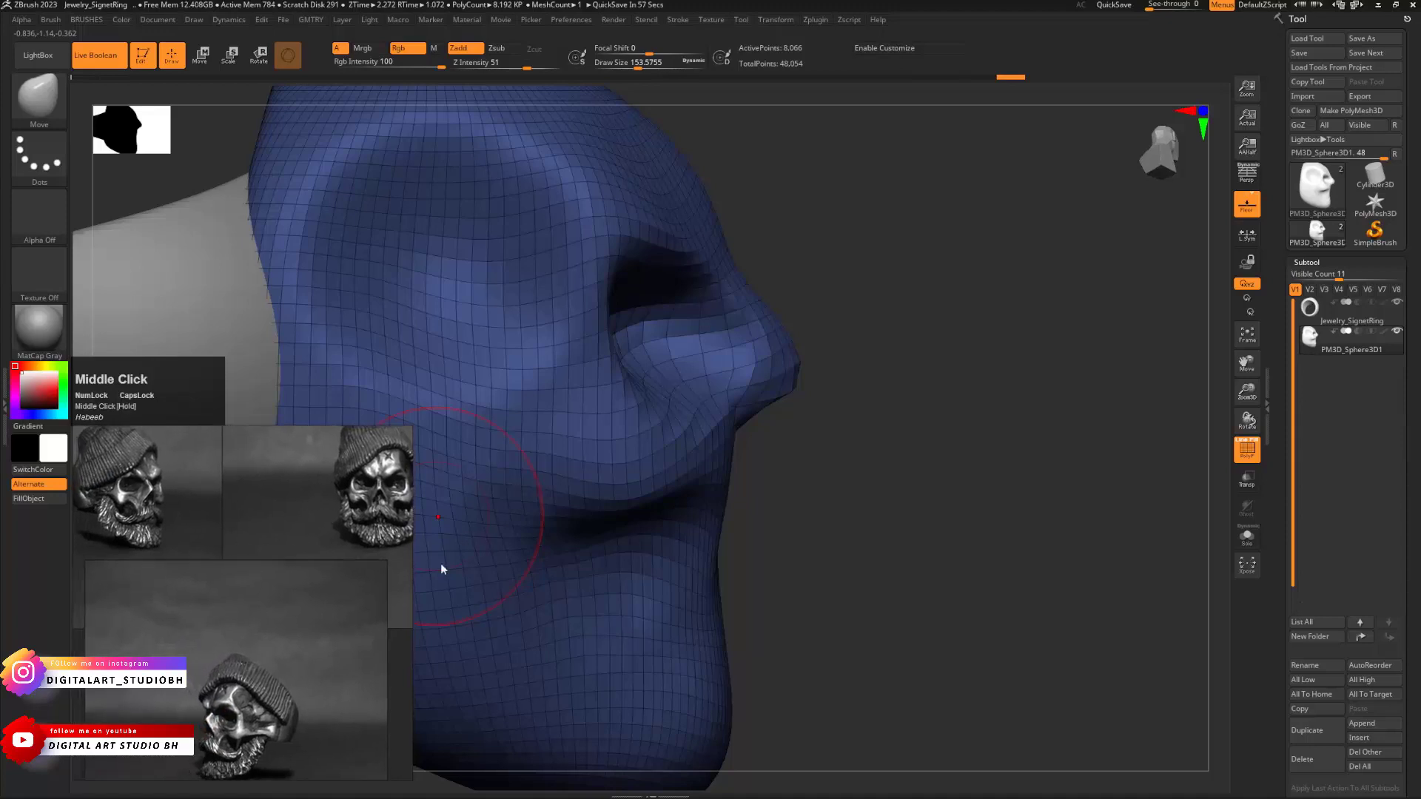
left_click_drag(408, 577, 423, 575)
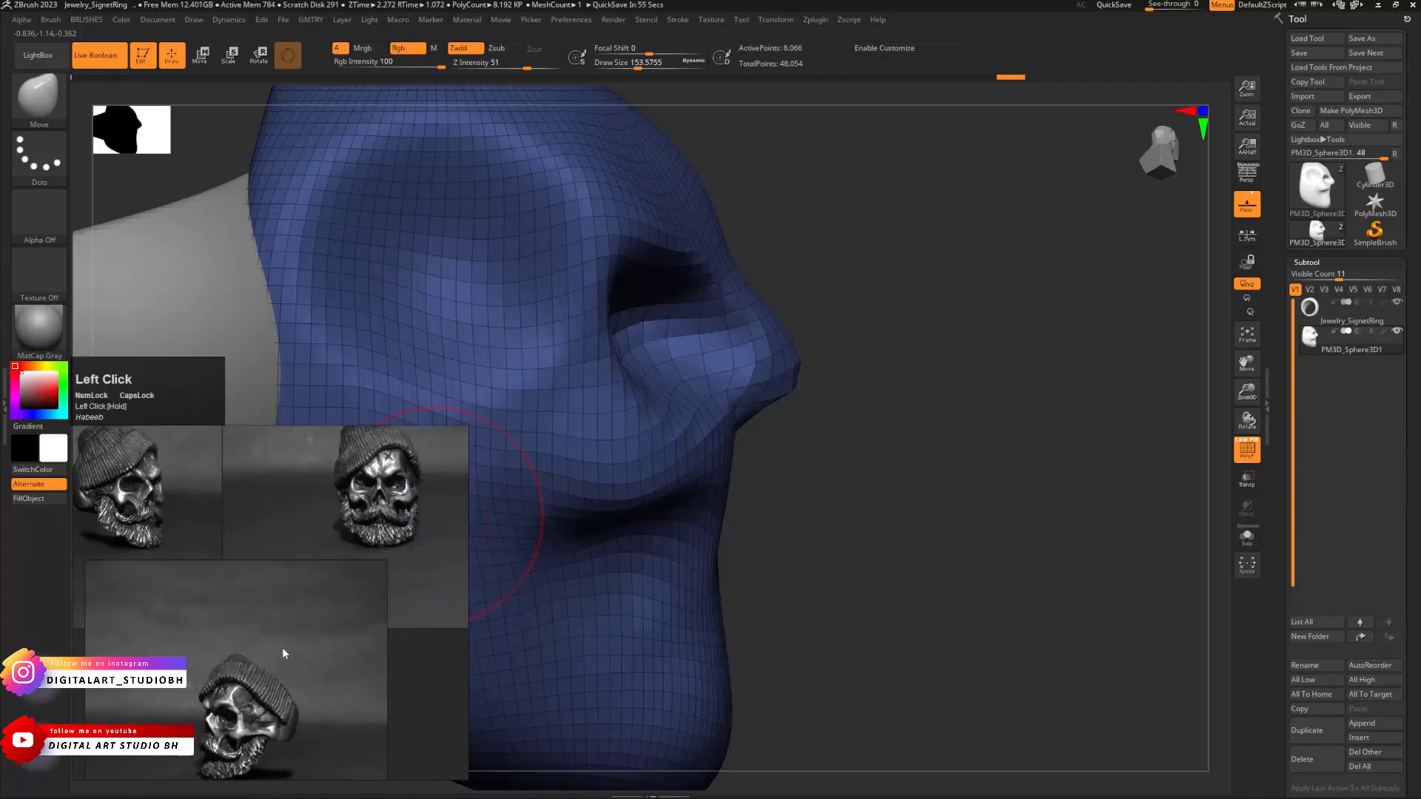
left_click_drag(282, 654, 286, 614)
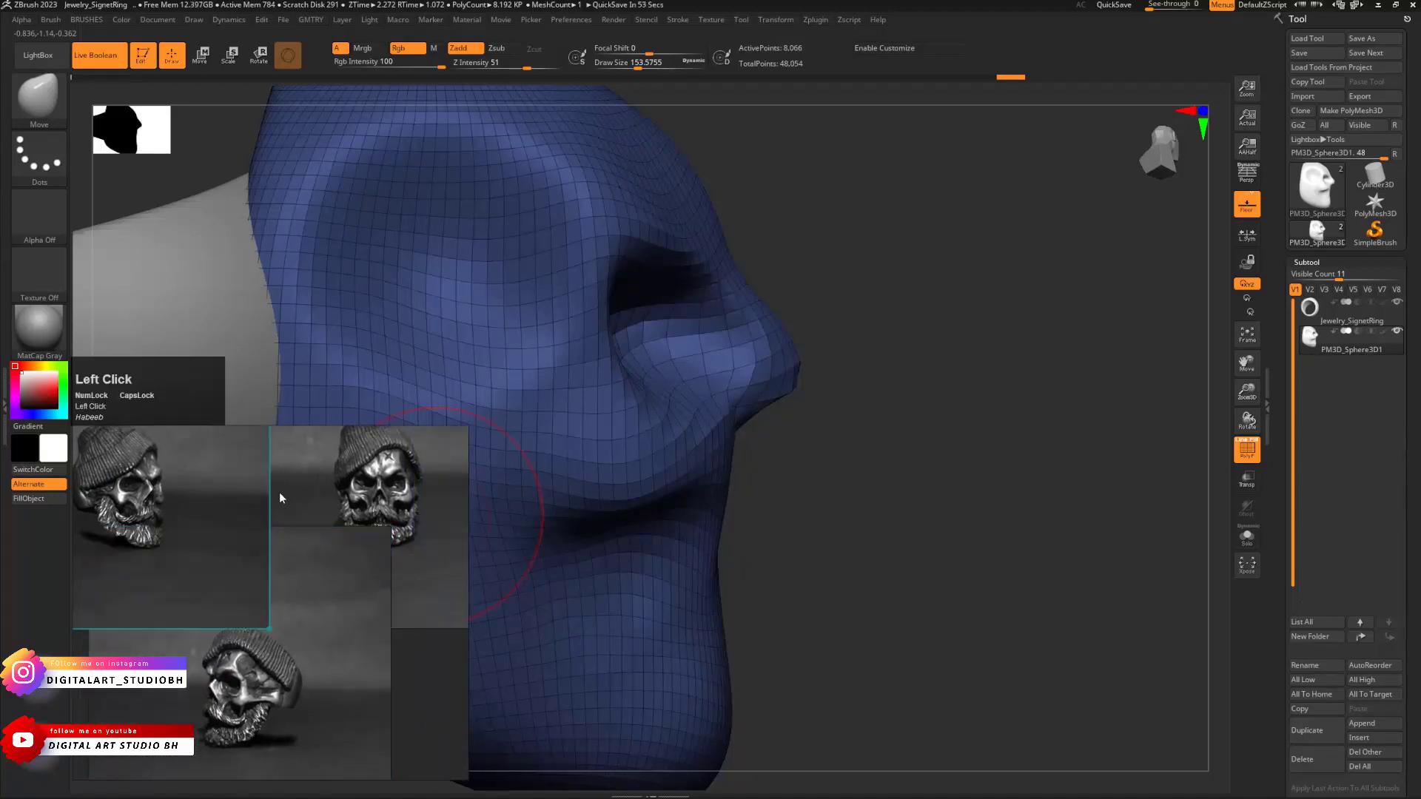
left_click(278, 491)
middle_click(304, 585)
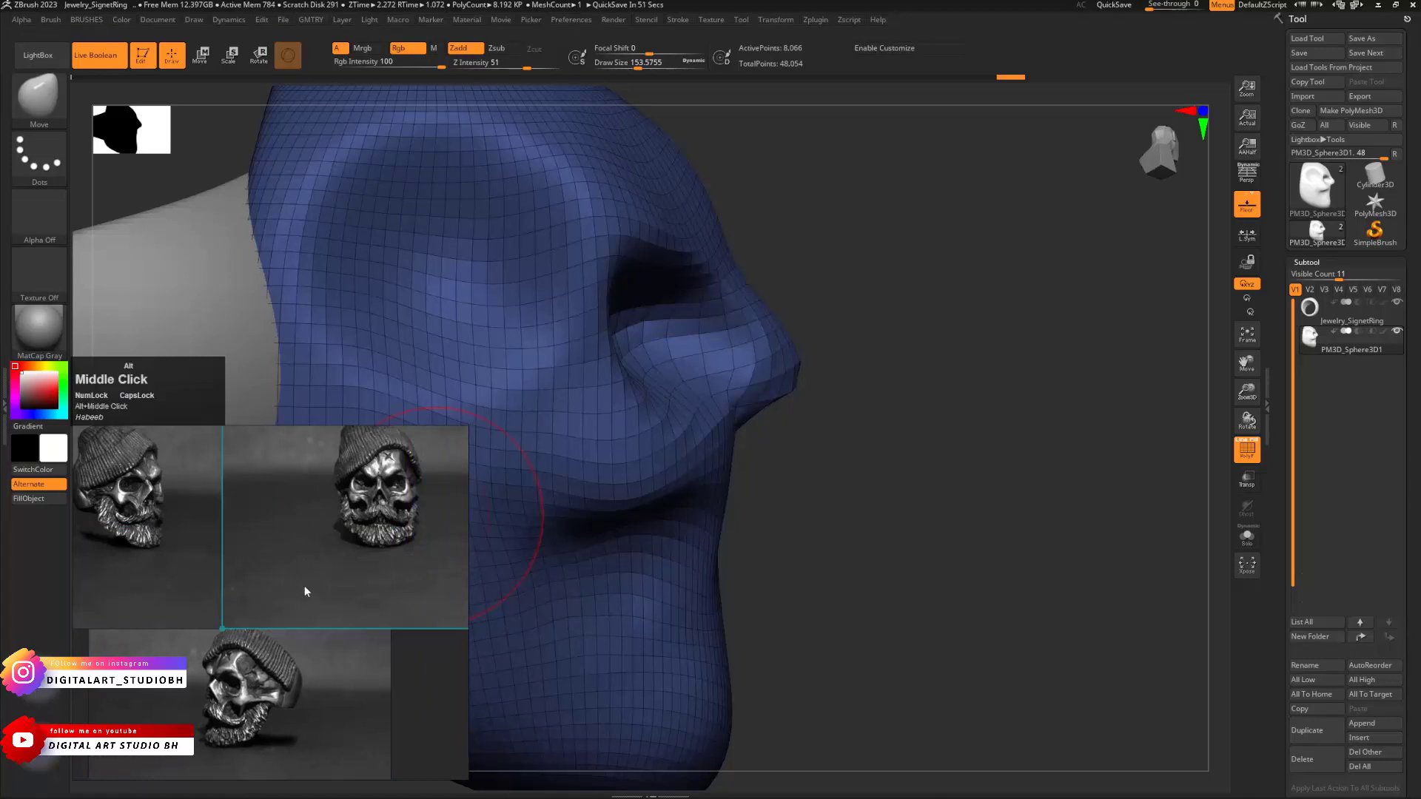
scroll(305, 585, "down", 2)
mouse_move(305, 585)
middle_mouse_down()
mouse_move(307, 603)
mouse_move(320, 589)
mouse_move(310, 580)
middle_mouse_up()
scroll(311, 607, "up", 3)
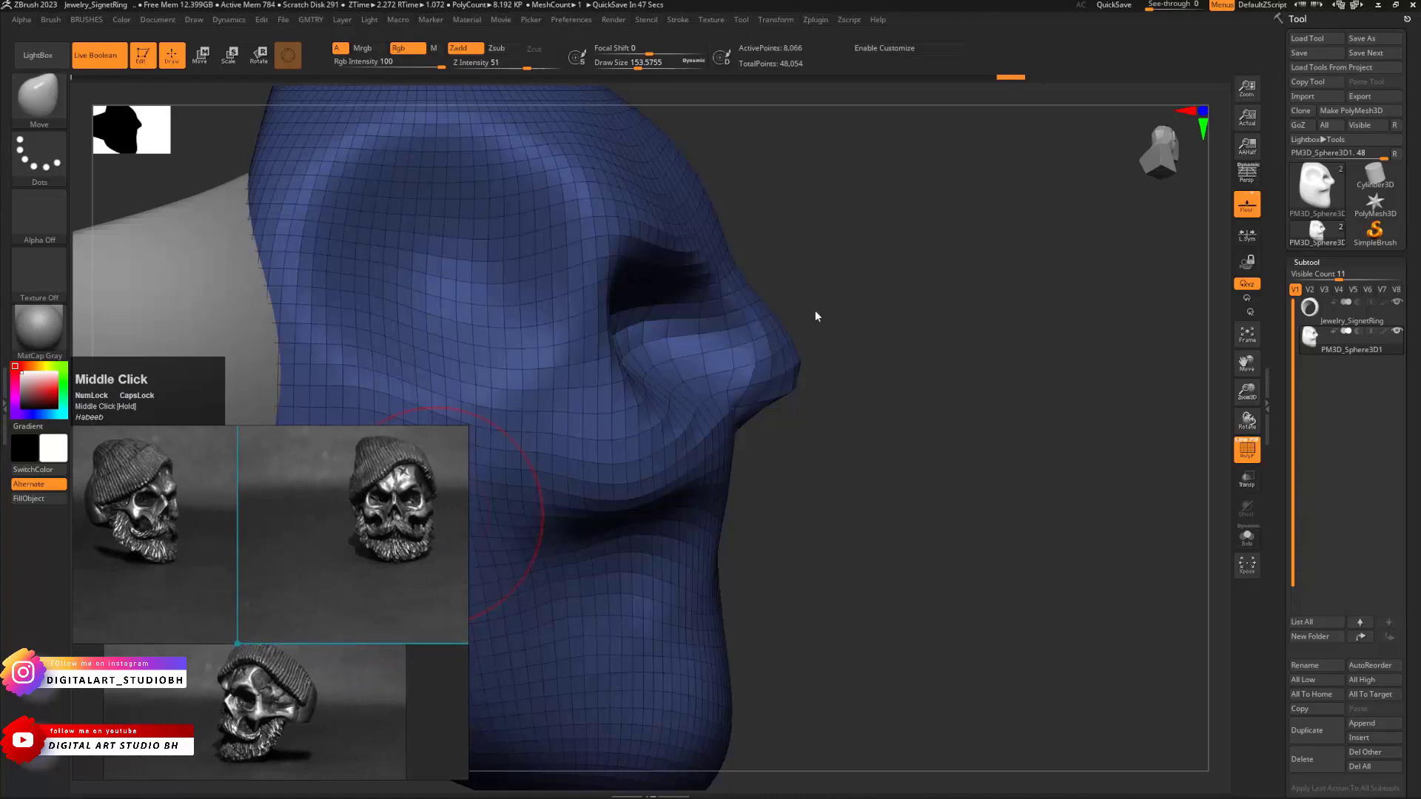
Tighten the upper jaw and pull both cheekbones outward with the Move brush in front view
left_click_drag(1014, 363, 766, 333)
mouse_move(1109, 209)
left_mouse_down("alt")
mouse_move(931, 252)
mouse_move(1002, 315)
left_mouse_up("alt")
left_click_drag(819, 549, 801, 542)
left_click_drag(868, 477, 932, 487)
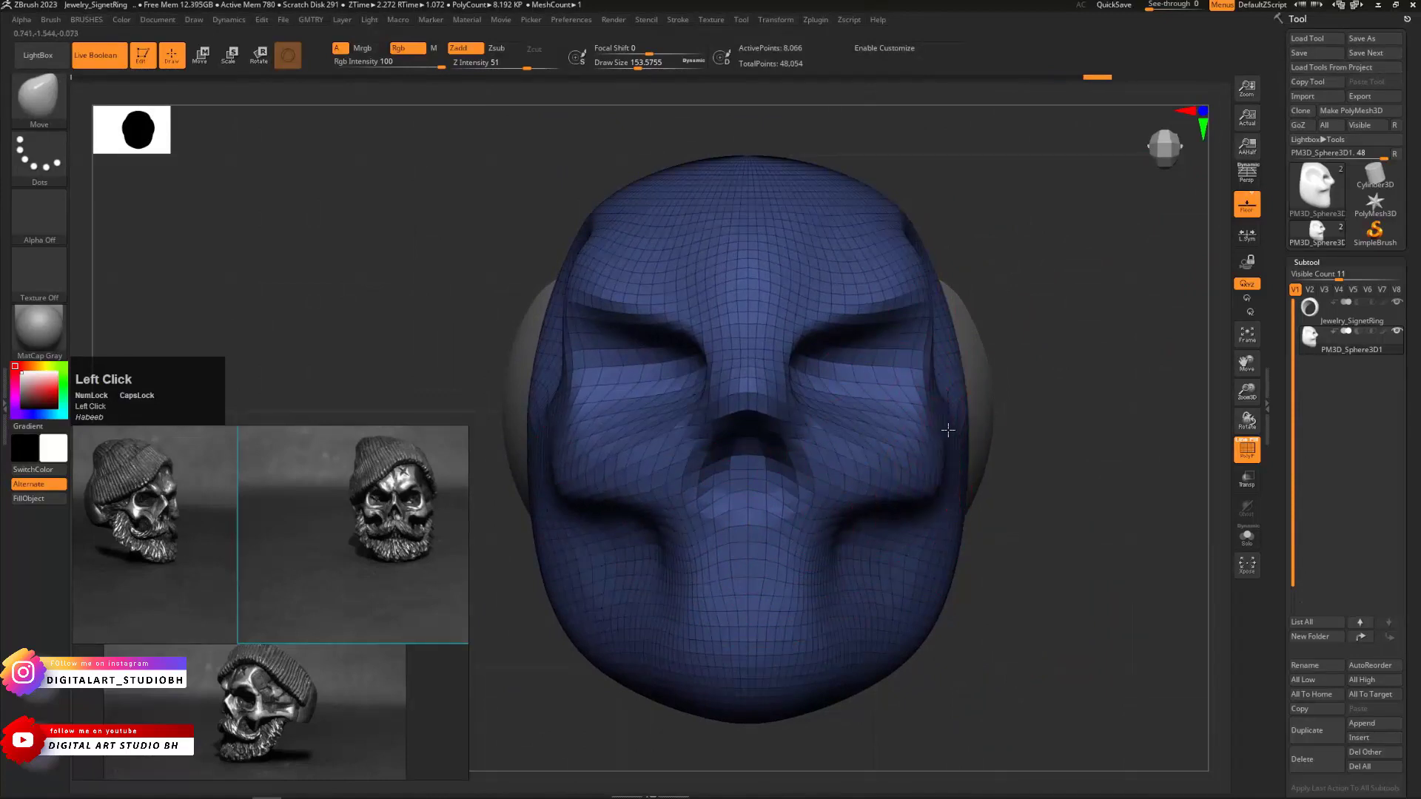
left_click_drag(1031, 437, 993, 442)
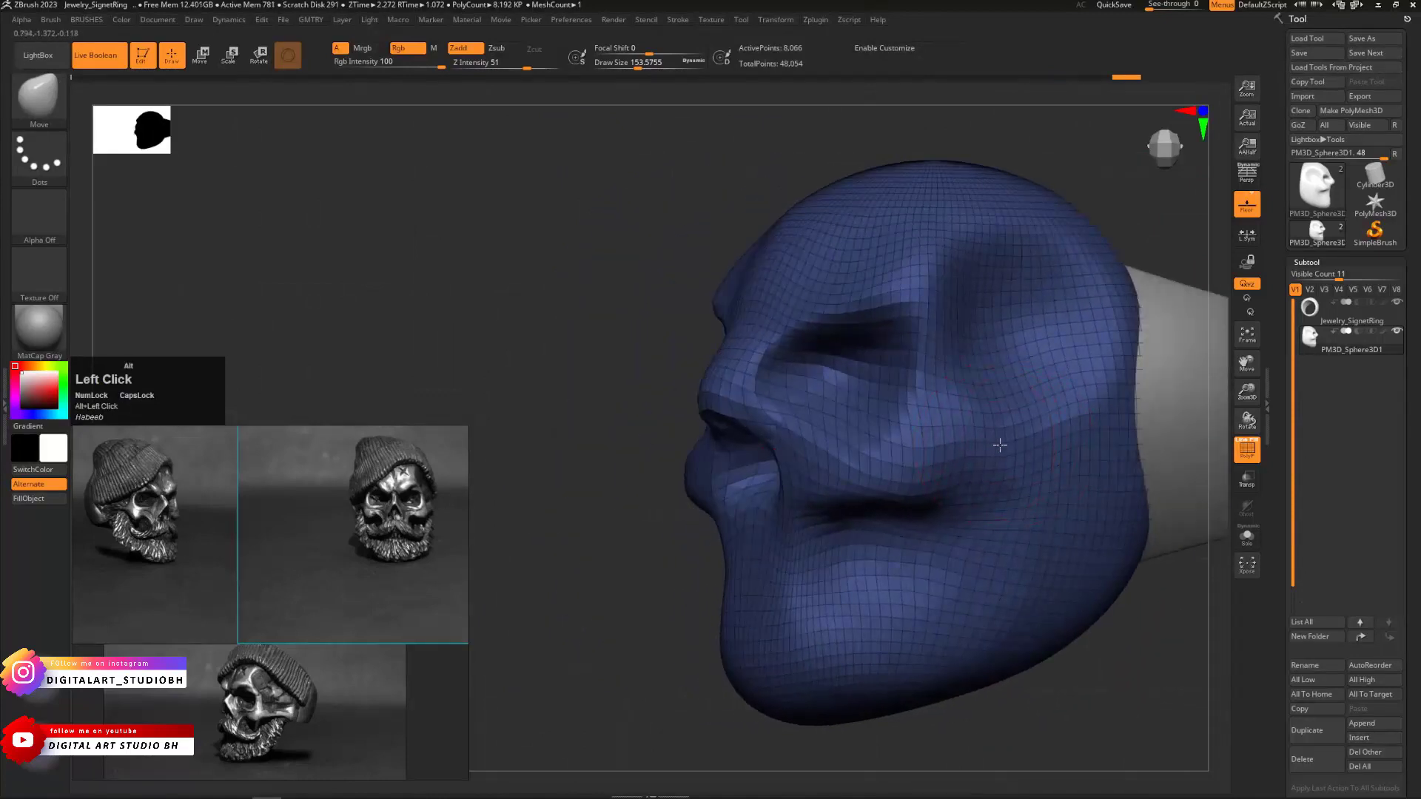
mouse_move(546, 357)
left_mouse_down("alt")
mouse_move(498, 333)
mouse_move(343, 309)
left_mouse_up("alt")
Choose the ClayBuildup brush with a draw size of about 80 and build a cheekbone ridge running back toward the ring
key("ctrl+b")
left_click(698, 405)
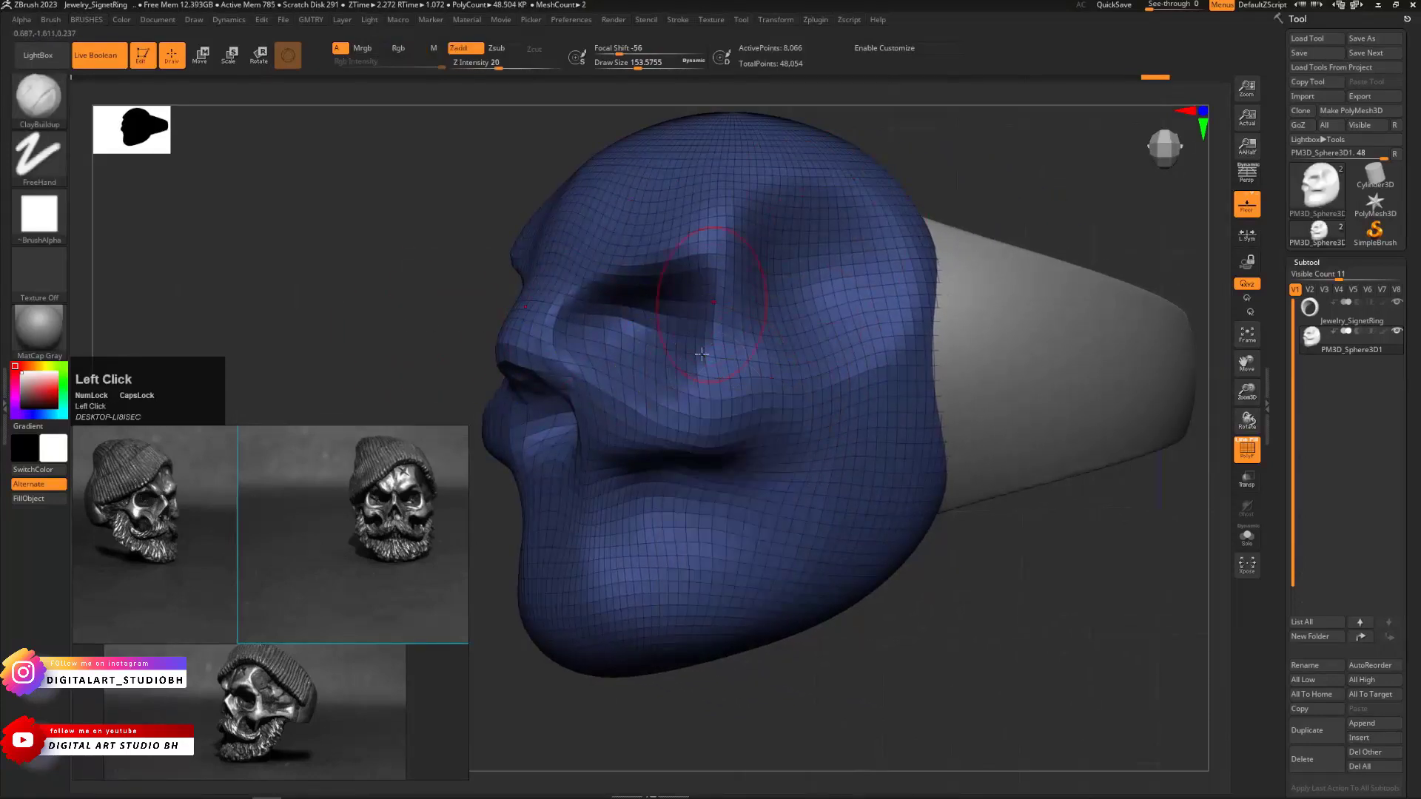
key("s")
left_click_drag(759, 410, 747, 410)
key("space")
left_click_drag(736, 417, 895, 392)
left_click_drag(780, 405, 916, 382)
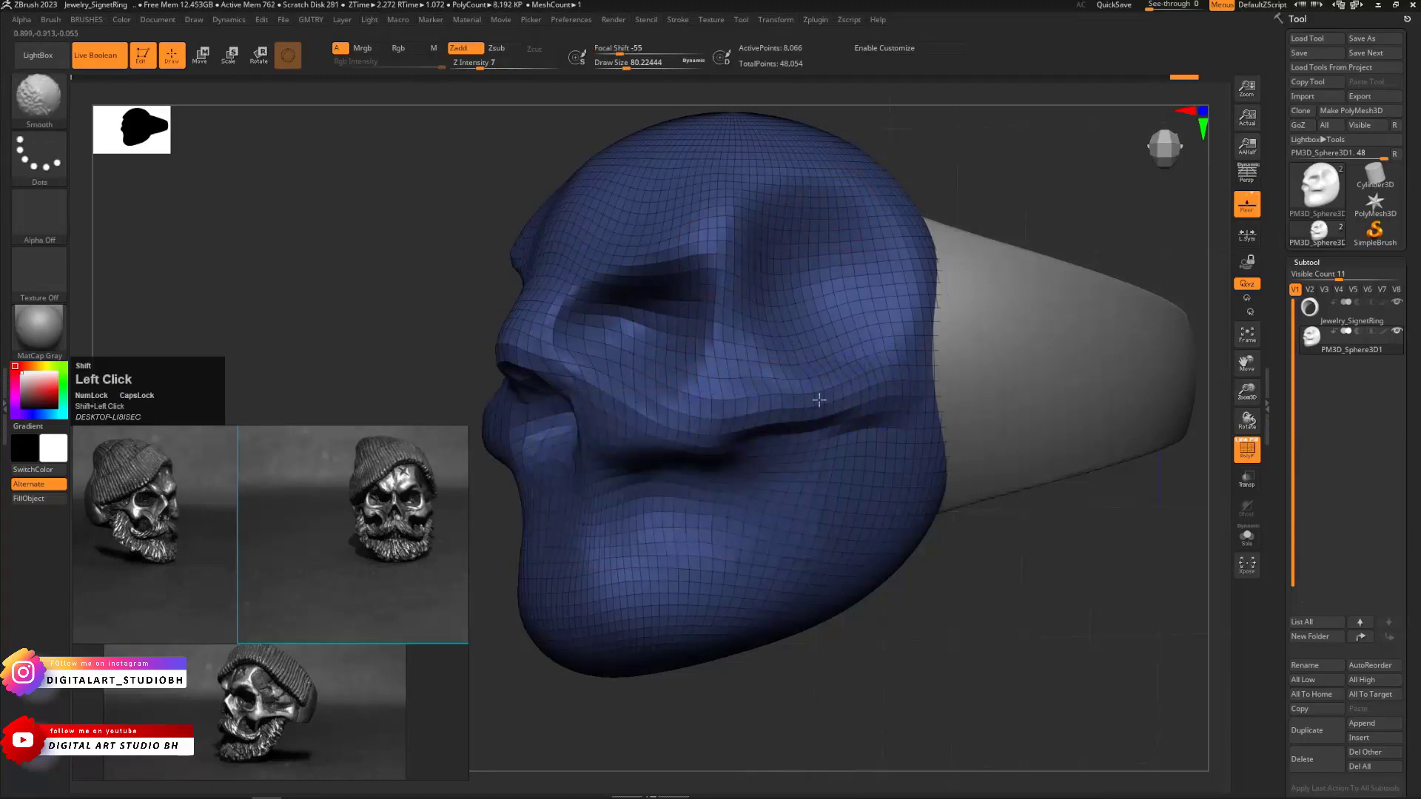
Adjust the Smooth brush settings and soften the new cheekbone ridge
key("shift+space")
mouse_move(799, 405)
left_mouse_down("shift")
mouse_move(821, 409)
mouse_move(747, 406)
left_mouse_up("shift")
left_click(829, 444)
left_click_drag(390, 274, 438, 288, "shift")
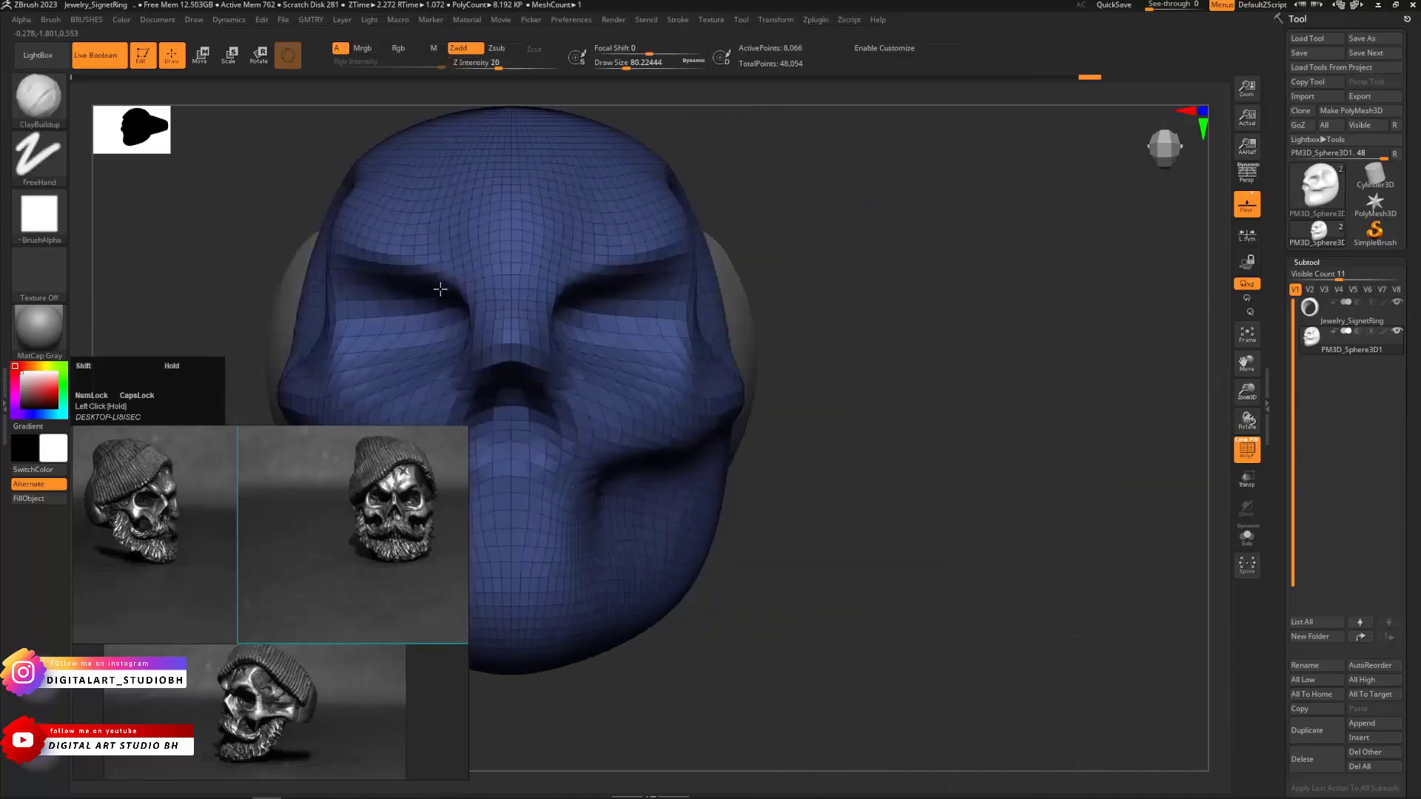
Build up the brow ridges above both eye sockets with ClayBuildup and smooth them
left_click_drag(838, 235, 1001, 242, "alt")
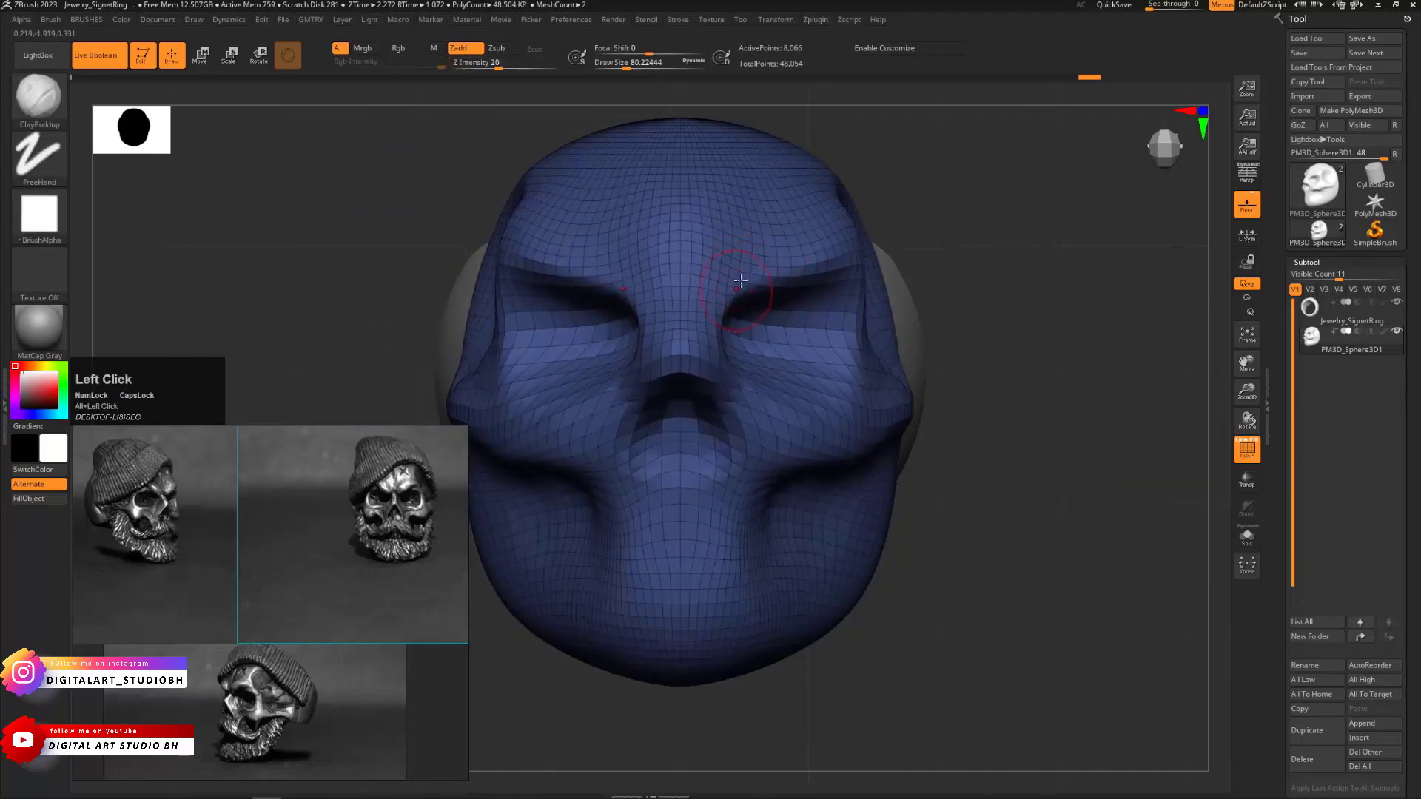
left_click_drag(783, 194, 900, 221)
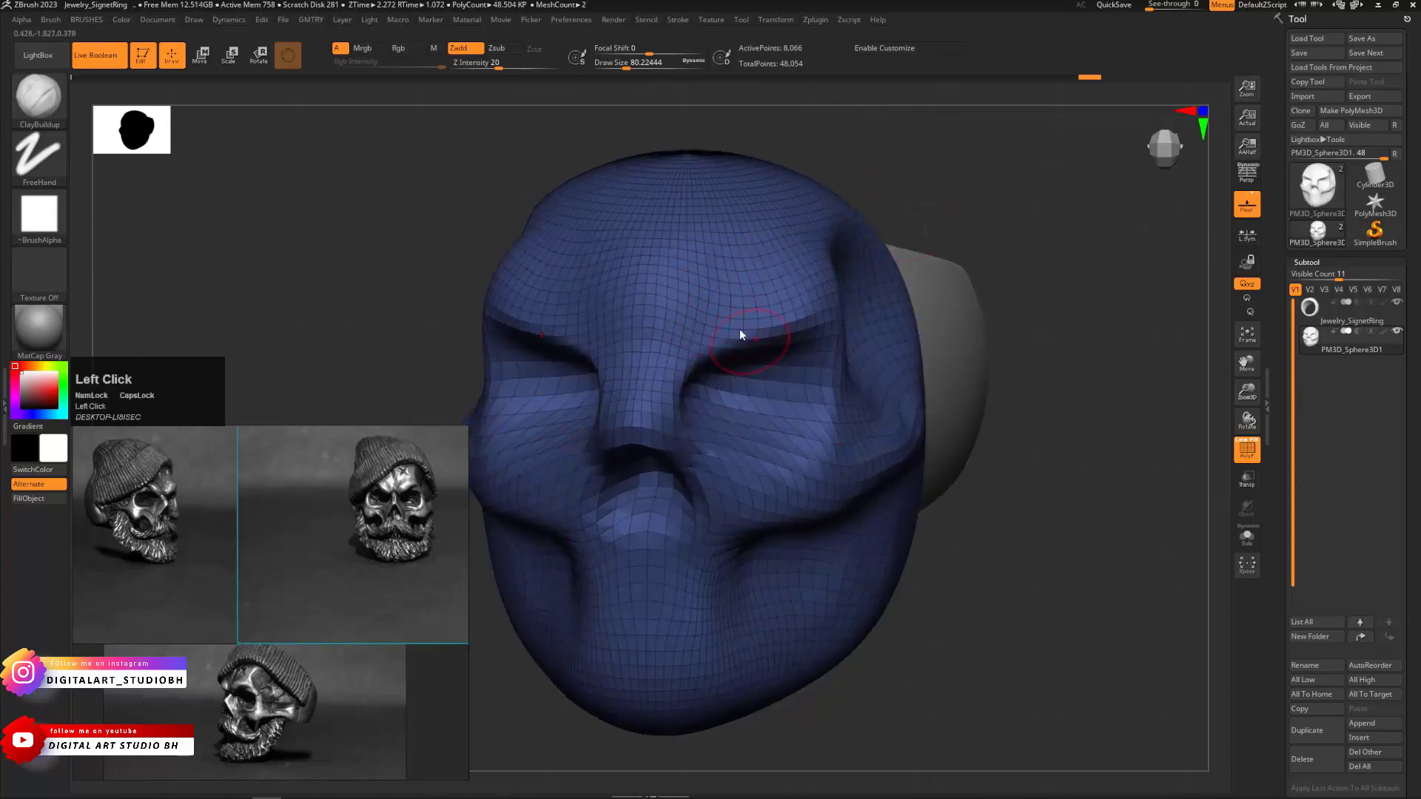
mouse_move(740, 330)
left_mouse_down()
mouse_move(810, 276)
mouse_move(780, 284)
left_mouse_up()
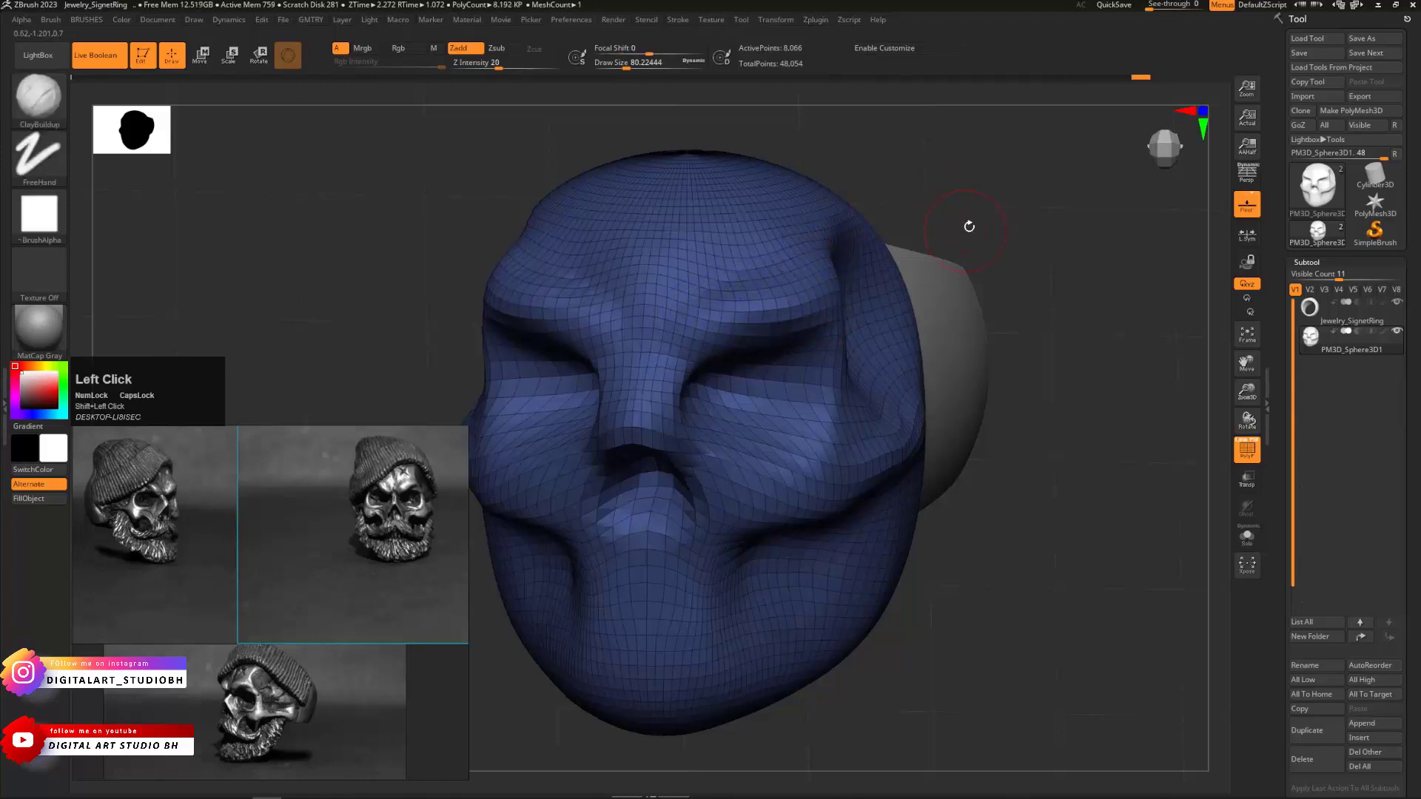
mouse_move(962, 222)
left_mouse_down()
mouse_move(993, 216)
mouse_move(956, 238)
left_mouse_up()
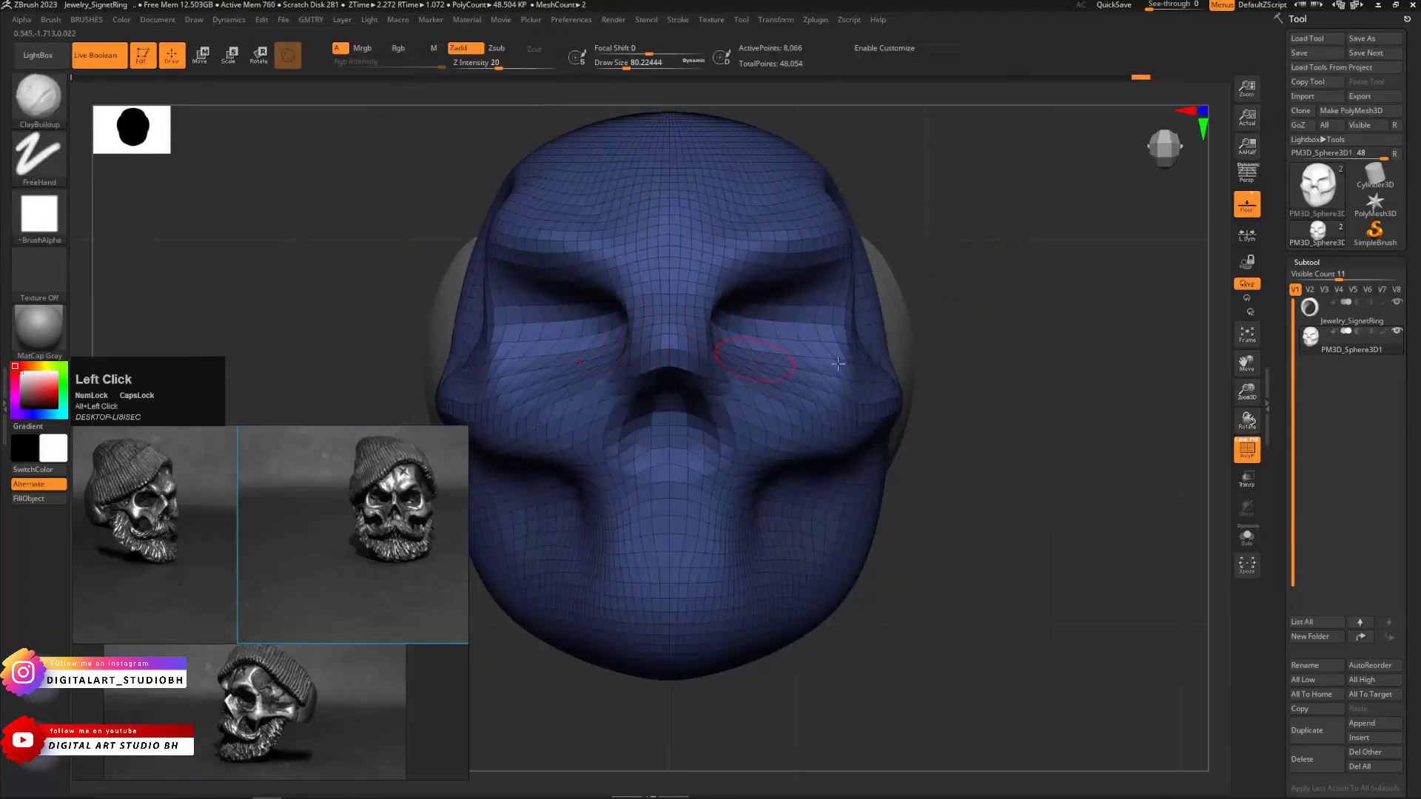
mouse_move(975, 444)
left_mouse_down()
mouse_move(762, 436)
mouse_move(711, 415)
mouse_move(682, 441)
mouse_move(552, 444)
mouse_move(584, 456)
mouse_move(713, 406)
mouse_move(750, 434)
left_mouse_up()
Choose the Move brush with a draw size of 112 and refine the nose cavity and upper jaw
key("ctrl+b")
left_click(682, 564)
mouse_move(588, 462)
left_mouse_down()
mouse_move(658, 453)
mouse_move(684, 457)
mouse_move(675, 469)
mouse_move(717, 471)
left_mouse_up()
mouse_move(933, 577)
left_mouse_down()
mouse_move(875, 574)
mouse_move(676, 492)
mouse_move(622, 398)
mouse_move(641, 326)
mouse_move(733, 358)
mouse_move(756, 340)
mouse_move(745, 317)
mouse_move(749, 406)
mouse_move(728, 403)
left_mouse_up()
key("s")
type("s112")
key("Return")
mouse_move(599, 387)
left_mouse_down("alt")
mouse_move(593, 479)
mouse_move(673, 459)
left_mouse_up("alt")
mouse_move(878, 354)
left_mouse_down("alt")
mouse_move(844, 276)
mouse_move(990, 317)
left_mouse_up("alt")
left_click_drag(846, 419, 790, 426, "alt")
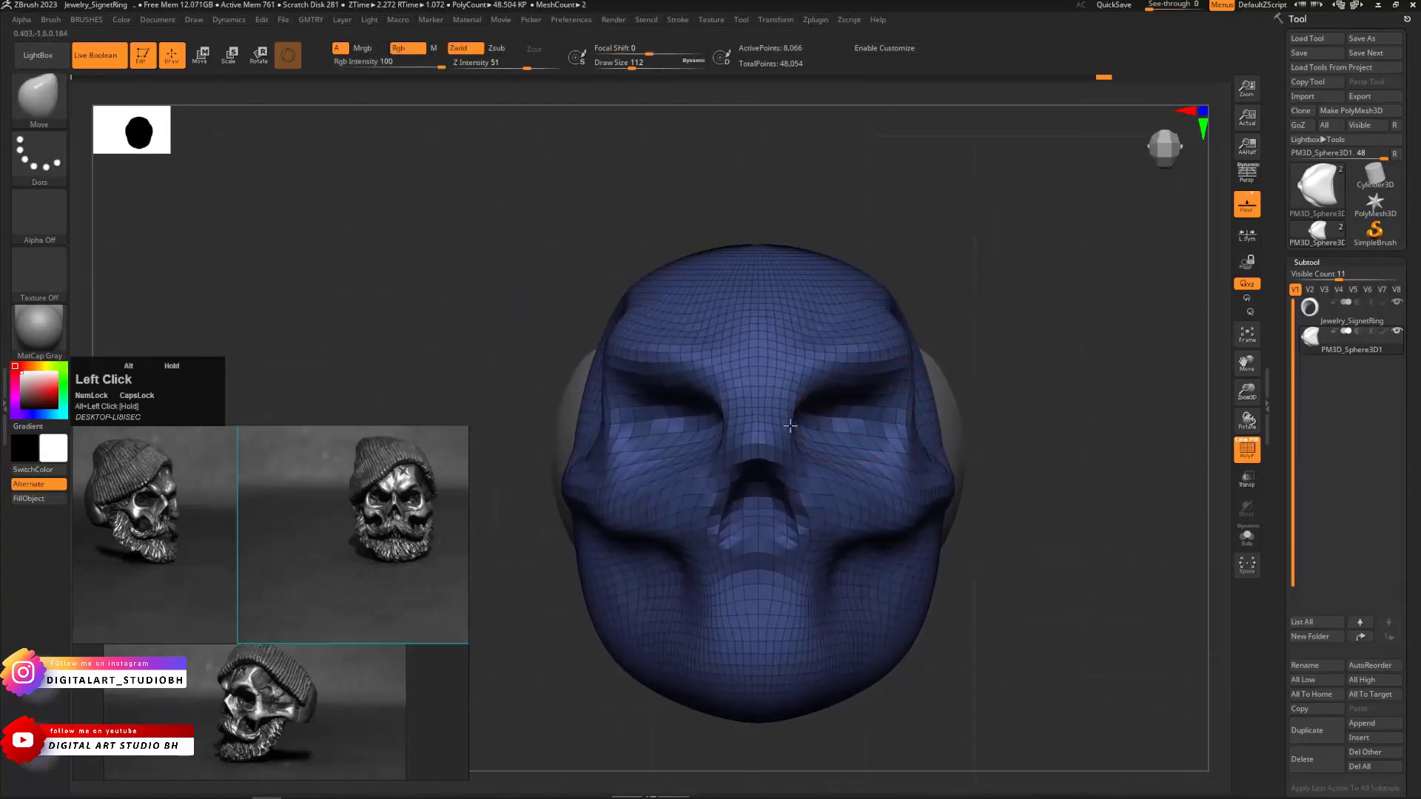
Increase the draw size to about 305 and adjust the top of the skull in side view
left_click_drag(1018, 330, 758, 301)
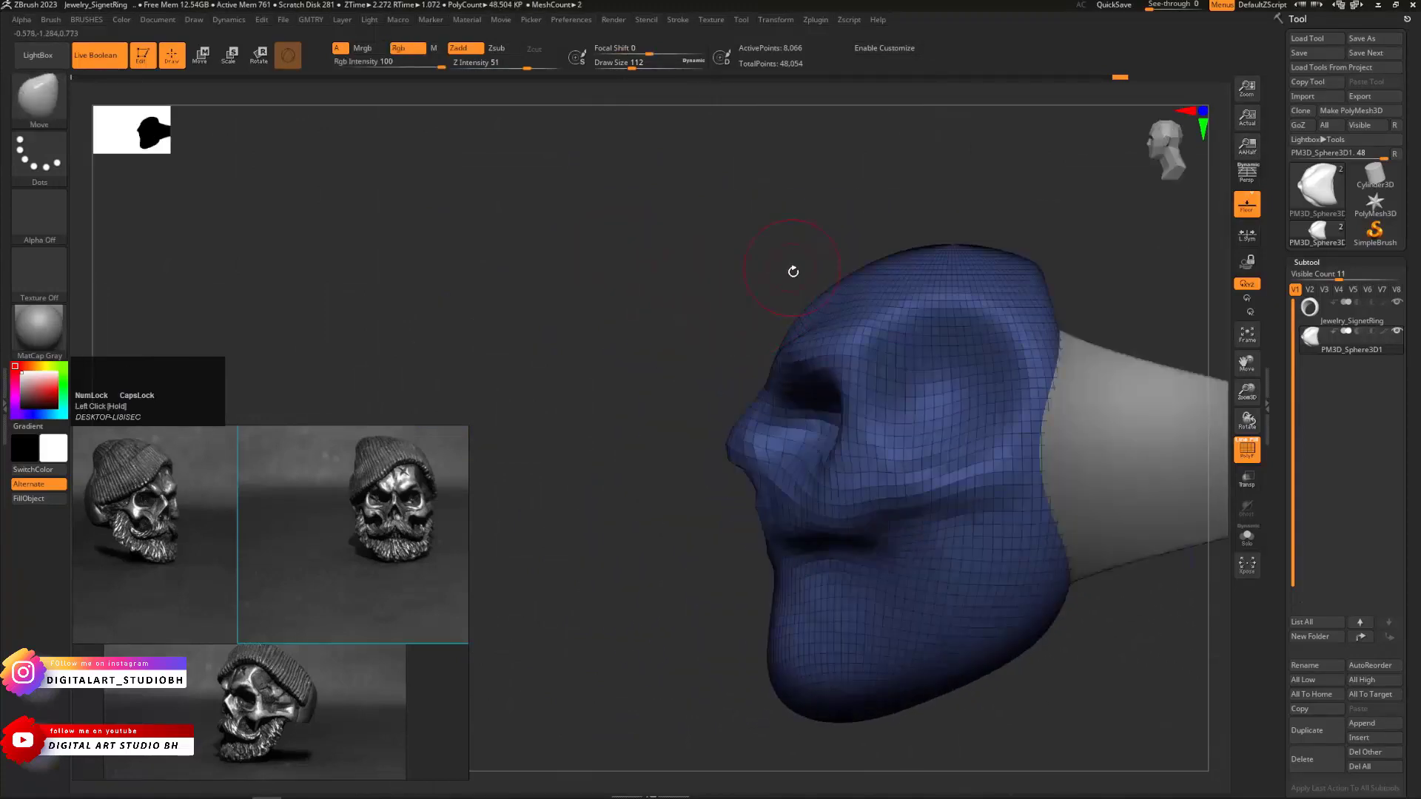
key("s")
left_click_drag(831, 266, 853, 266)
mouse_move(984, 260)
left_mouse_down()
mouse_move(980, 278)
mouse_move(983, 263)
left_mouse_up()
left_click_drag(629, 259, 803, 287)
mouse_move(736, 311)
left_mouse_down("alt")
mouse_move(574, 301)
mouse_move(522, 271)
left_mouse_up("alt")
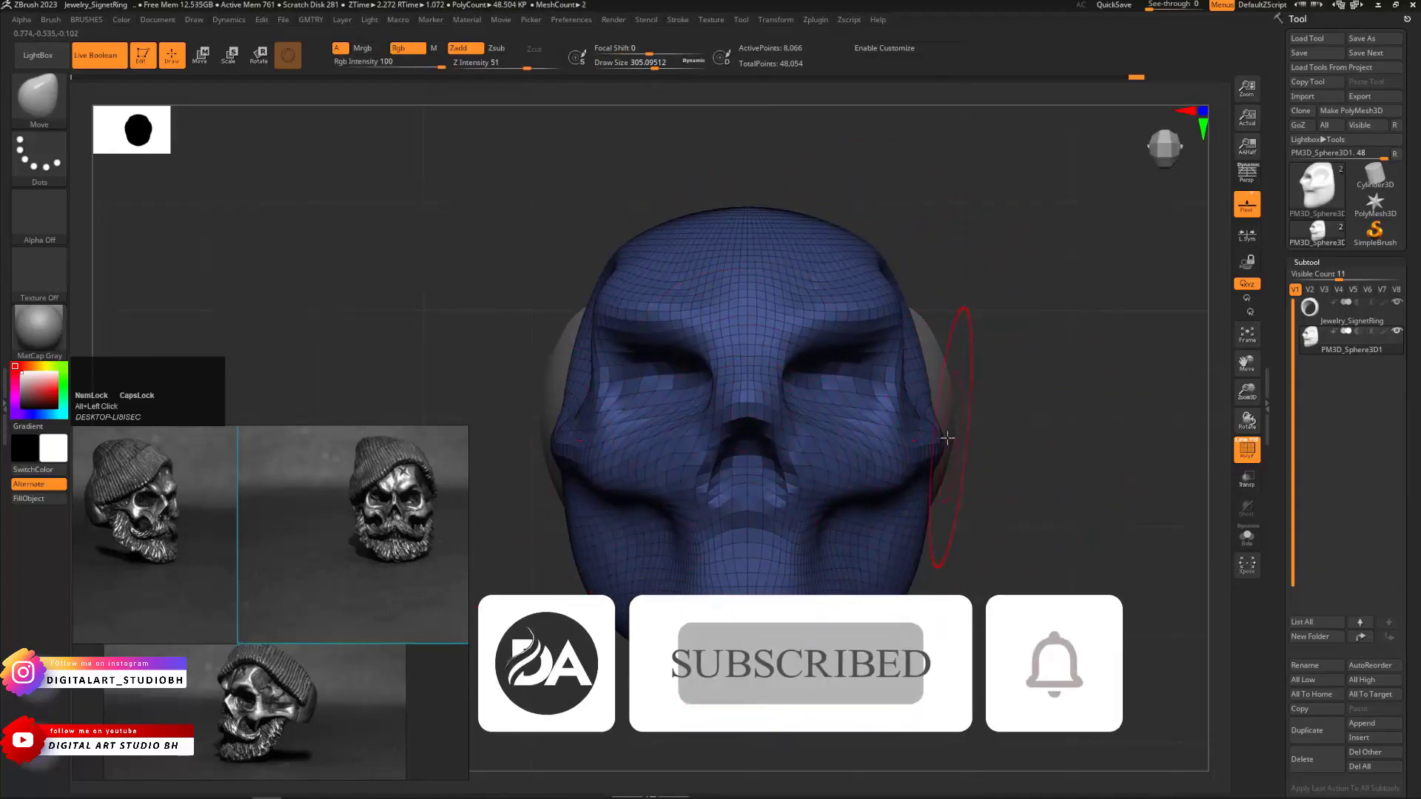
Reduce the Move brush draw size to about 172 and adjust the cheekbone contour from the front and side
mouse_move(946, 439)
left_mouse_down()
mouse_move(881, 481)
mouse_move(868, 469)
mouse_move(875, 509)
mouse_move(907, 498)
mouse_move(877, 424)
left_mouse_up()
key("ctrl+z")
key("s")
key("s")
mouse_move(977, 363)
left_mouse_down()
mouse_move(1015, 342)
mouse_move(1032, 353)
mouse_move(1042, 411)
left_mouse_up()
left_click_drag(878, 468, 902, 460)
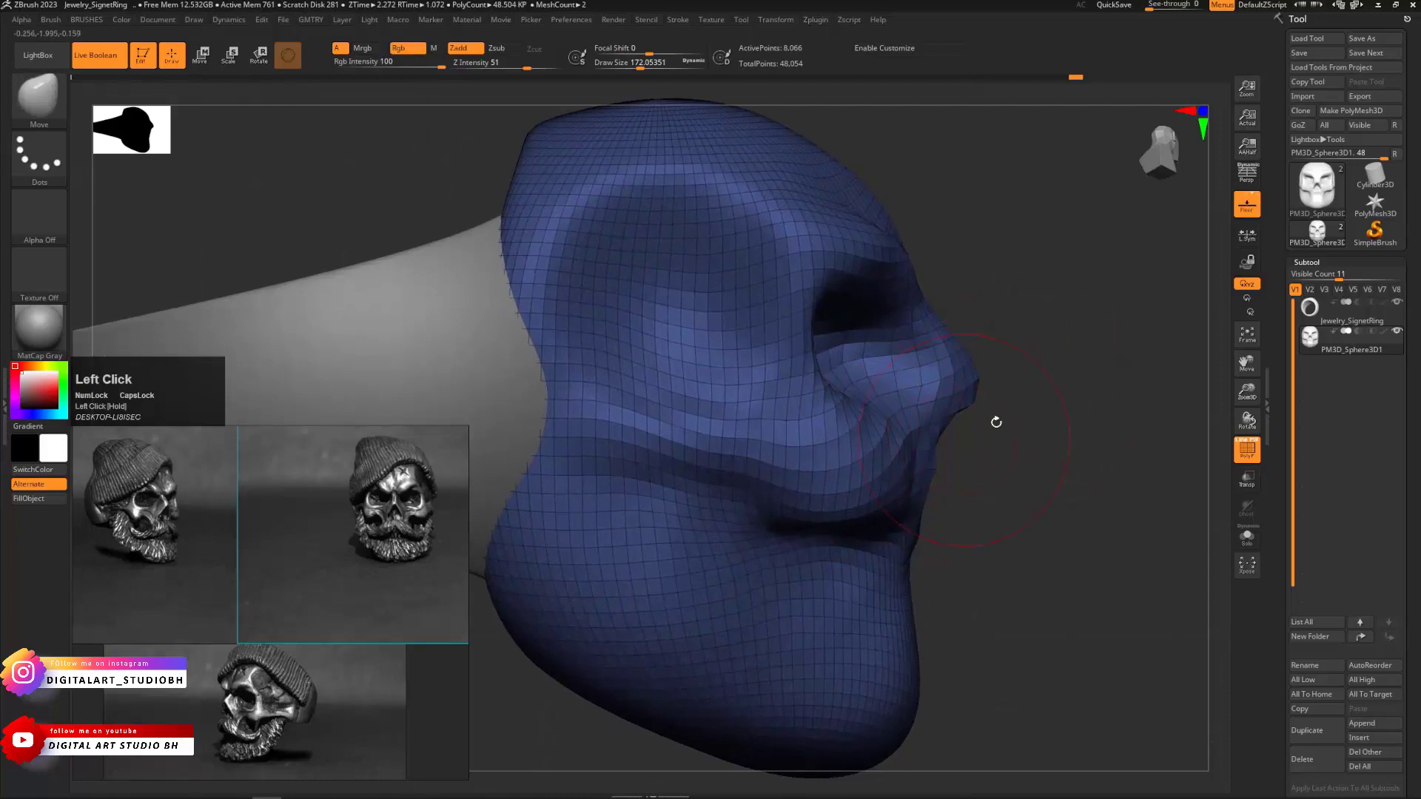
left_click_drag(996, 422, 915, 411)
left_click_drag(682, 344, 320, 326, "alt")
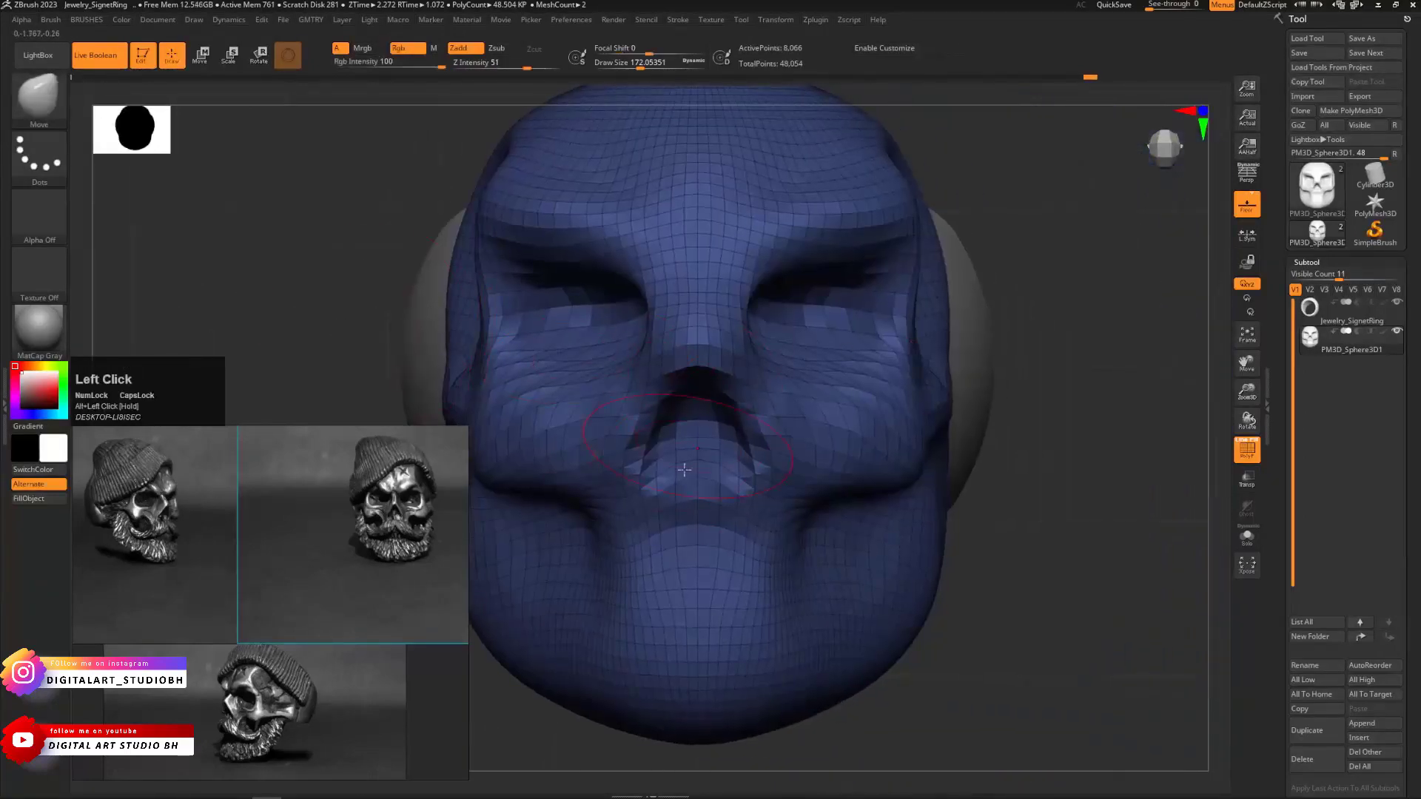
Choose ClayBuildup with a draw size of about 51 and build up the area below the nose cavity
key("ctrl+b")
left_click(709, 467)
key("s")
left_click_drag(683, 430, 665, 430)
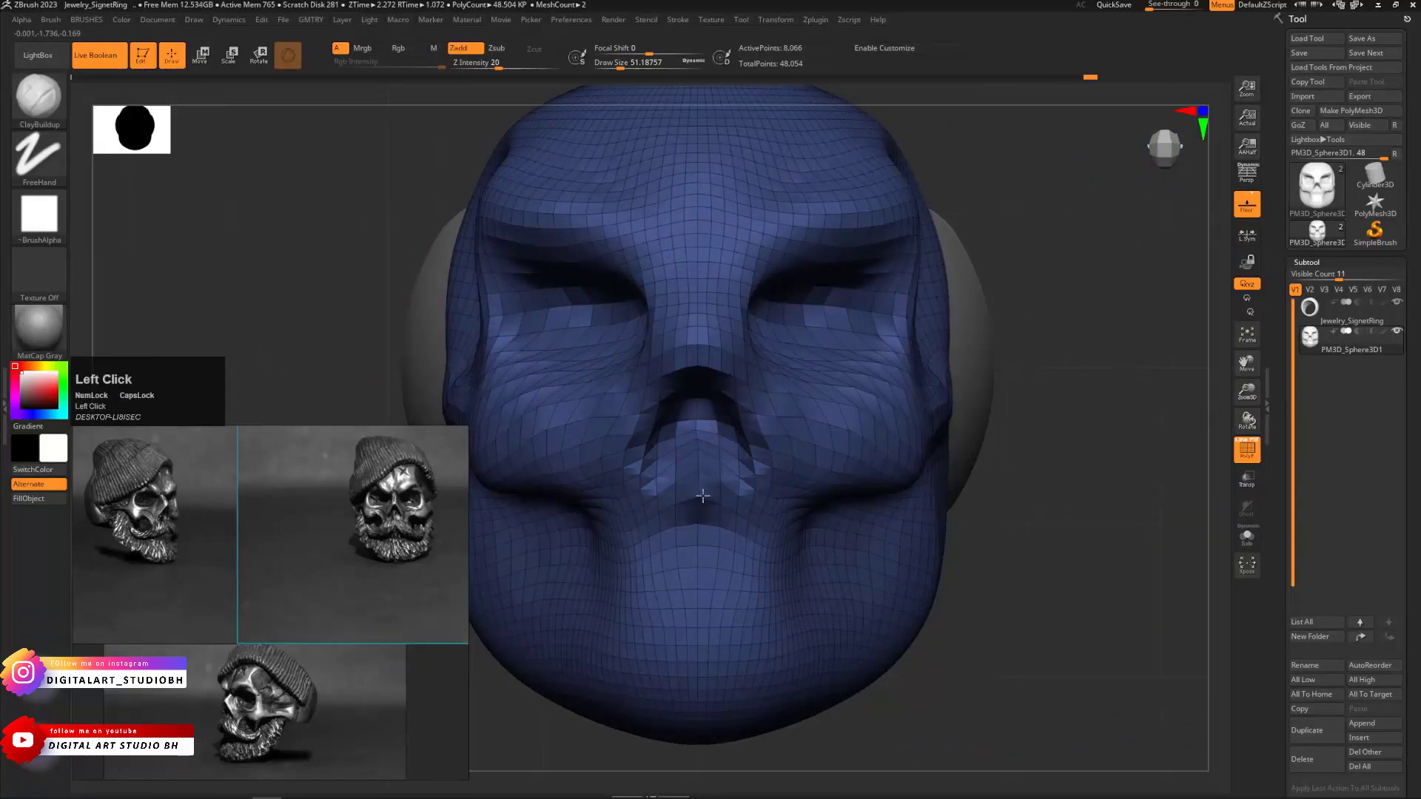
left_click_drag(998, 382, 659, 486)
left_click_drag(455, 303, 491, 384, "alt")
left_click_drag(1080, 300, 1033, 302)
left_click_drag(747, 345, 755, 403, "alt")
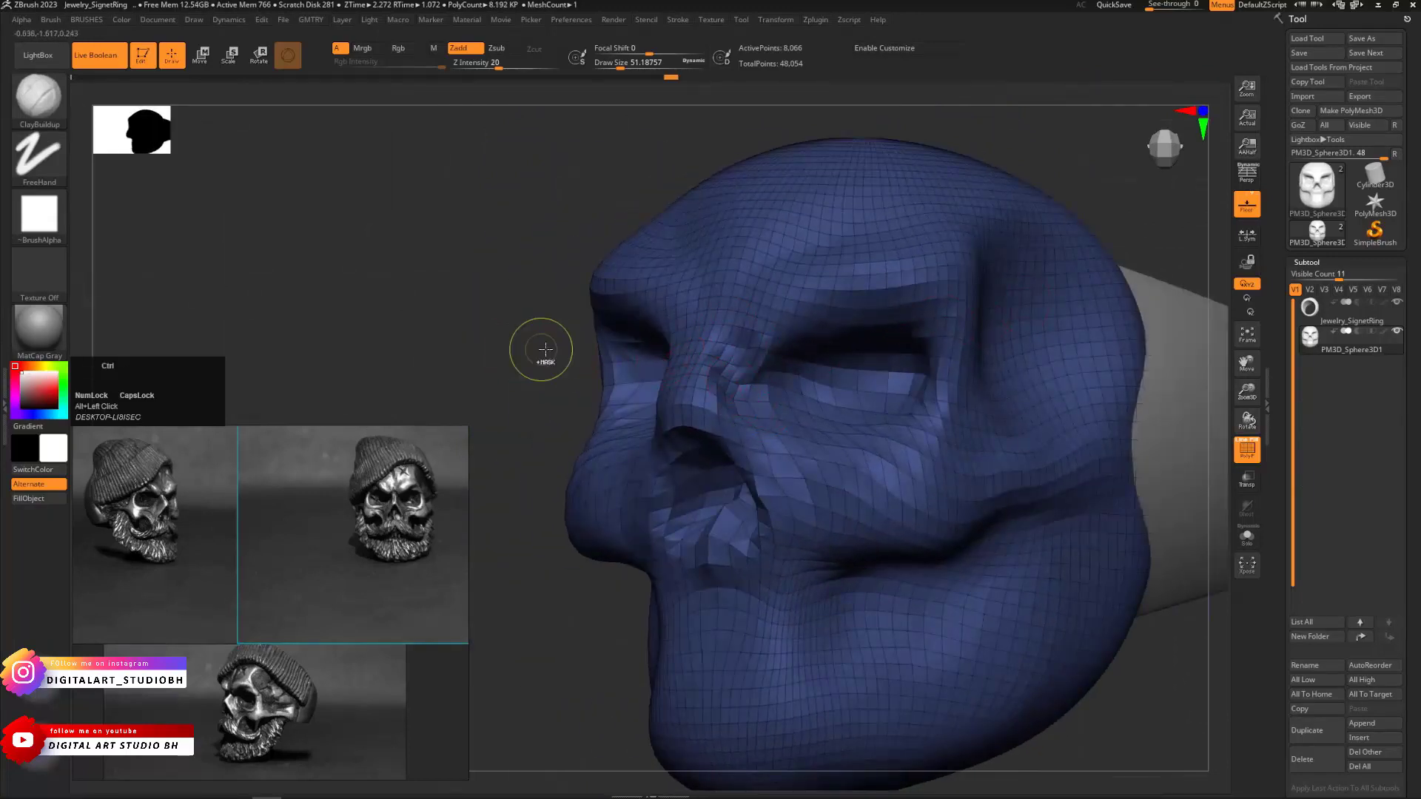
key("ctrl+z")
key("ctrl+z")
left_click_drag(501, 362, 530, 363, "shift")
key("ctrl+z")
Carve in the nose bridge between the eye sockets with ClayBuildup and smooth the bridge and sides of the nose
left_click_drag(1048, 232, 978, 236)
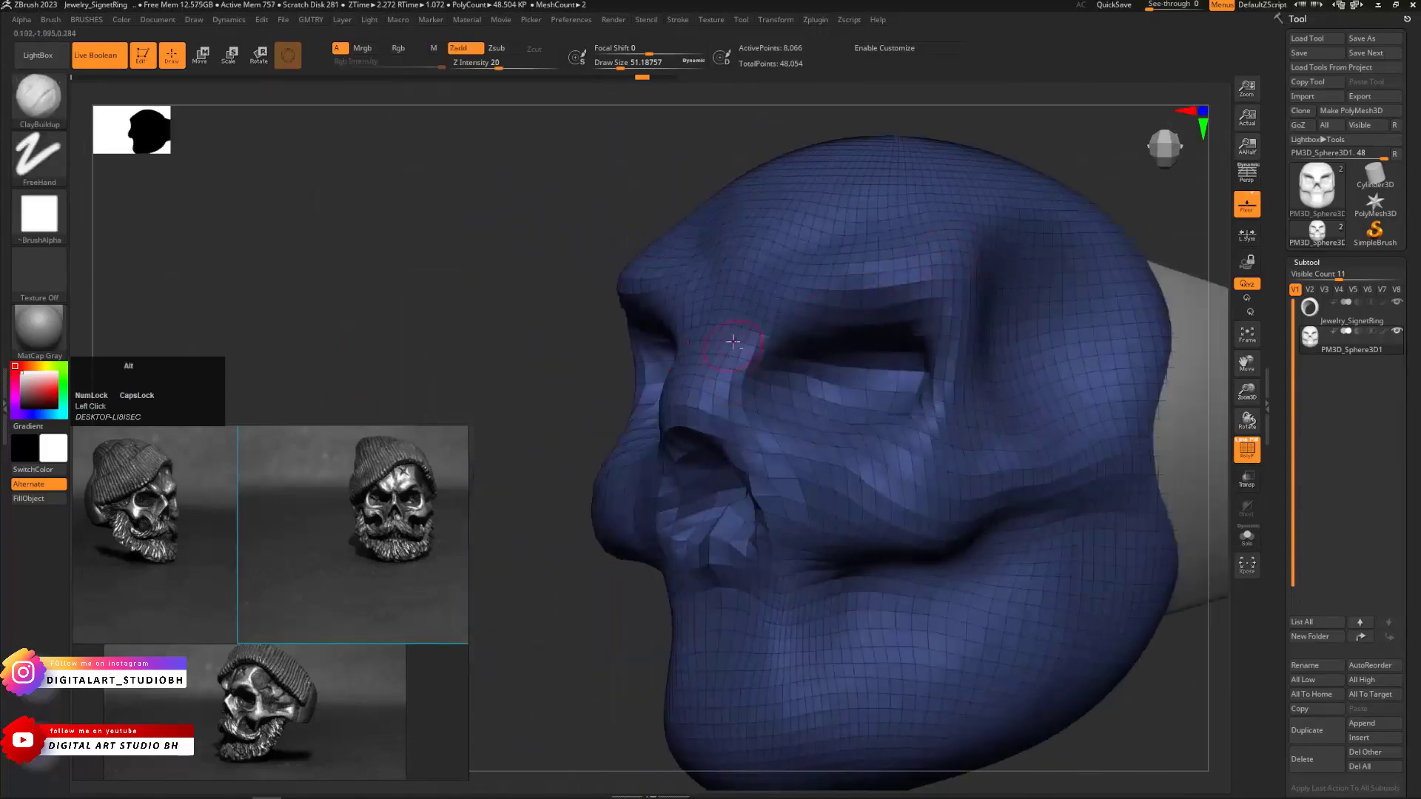
left_click_drag(744, 340, 776, 416, "alt")
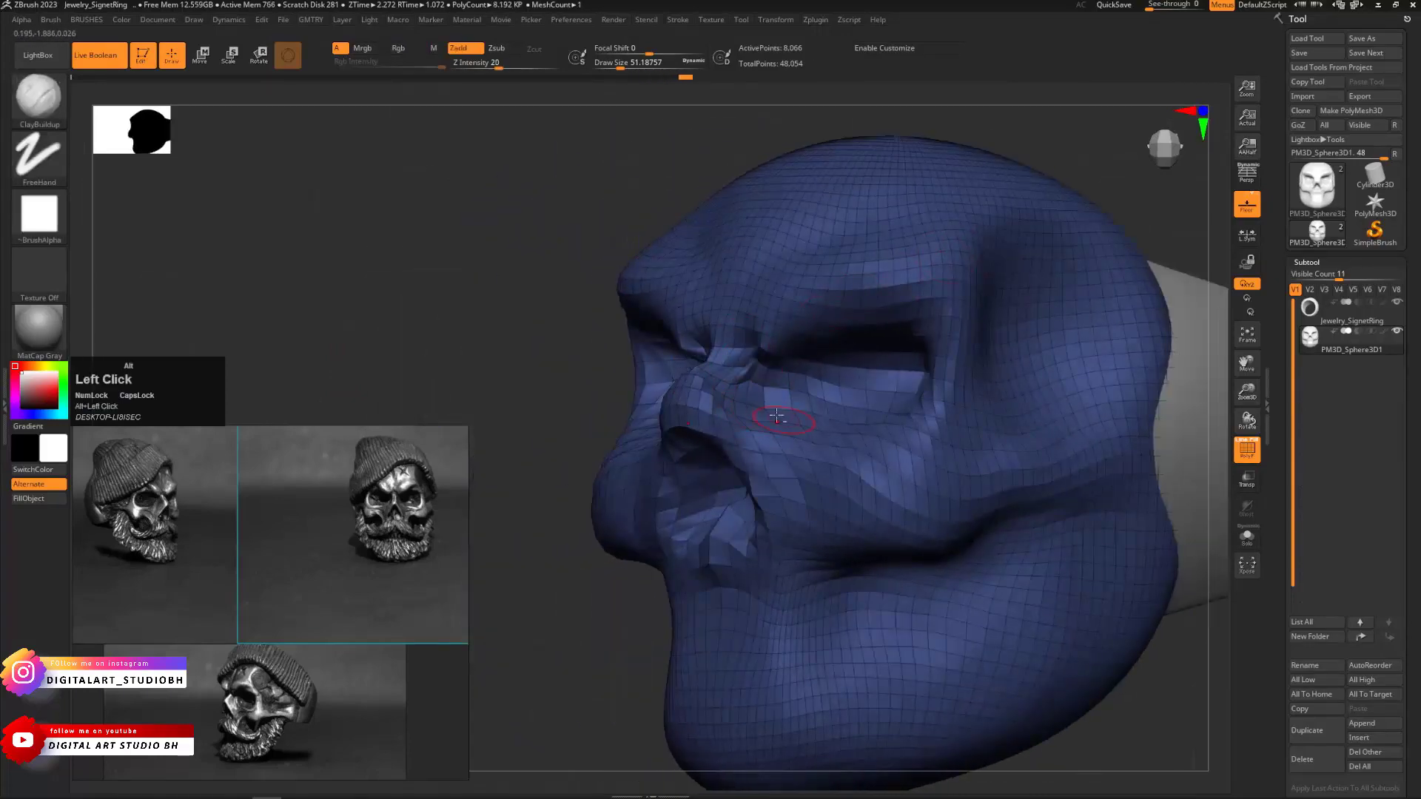
left_click_drag(710, 371, 799, 477, "alt")
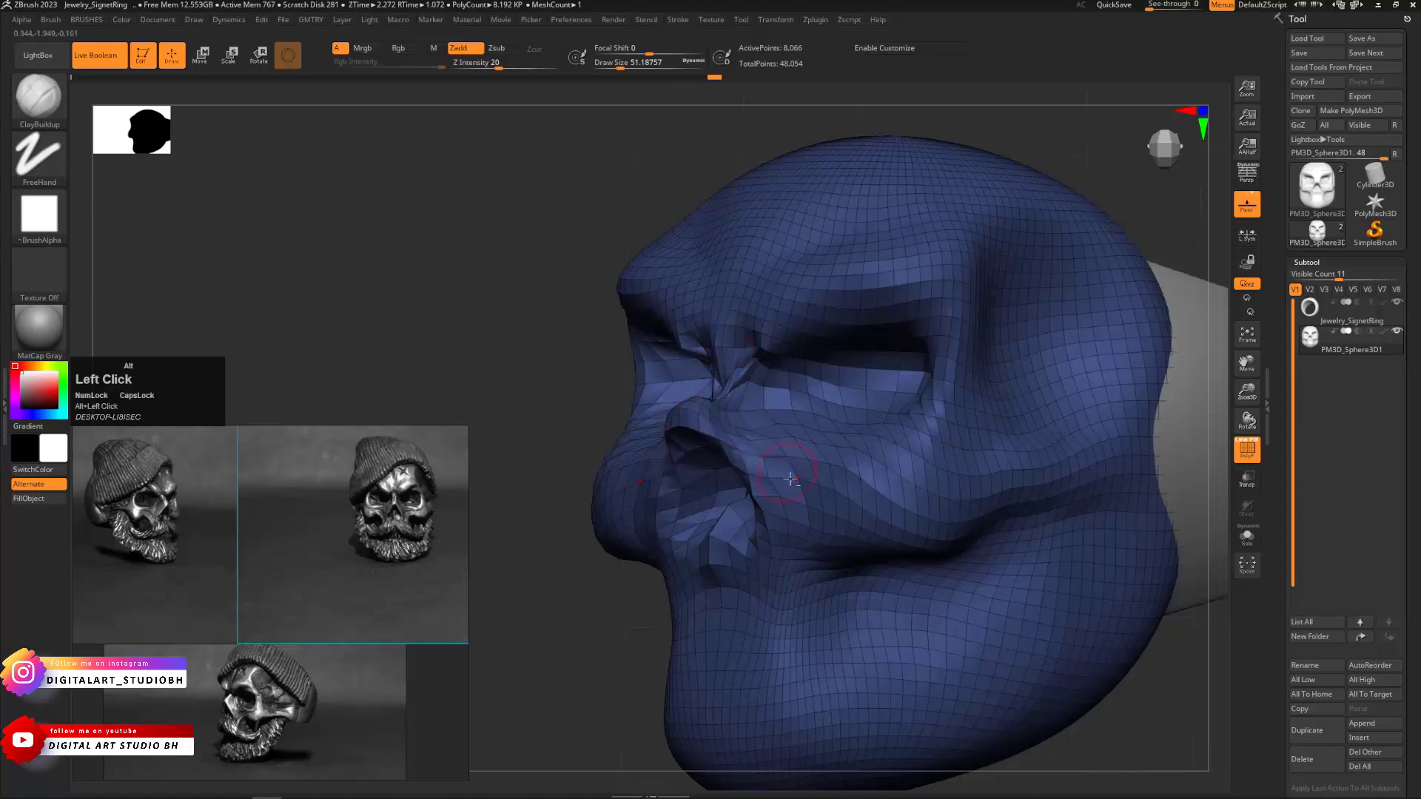
left_click_drag(524, 390, 548, 392, "shift")
left_click_drag(708, 396, 703, 423, "shift")
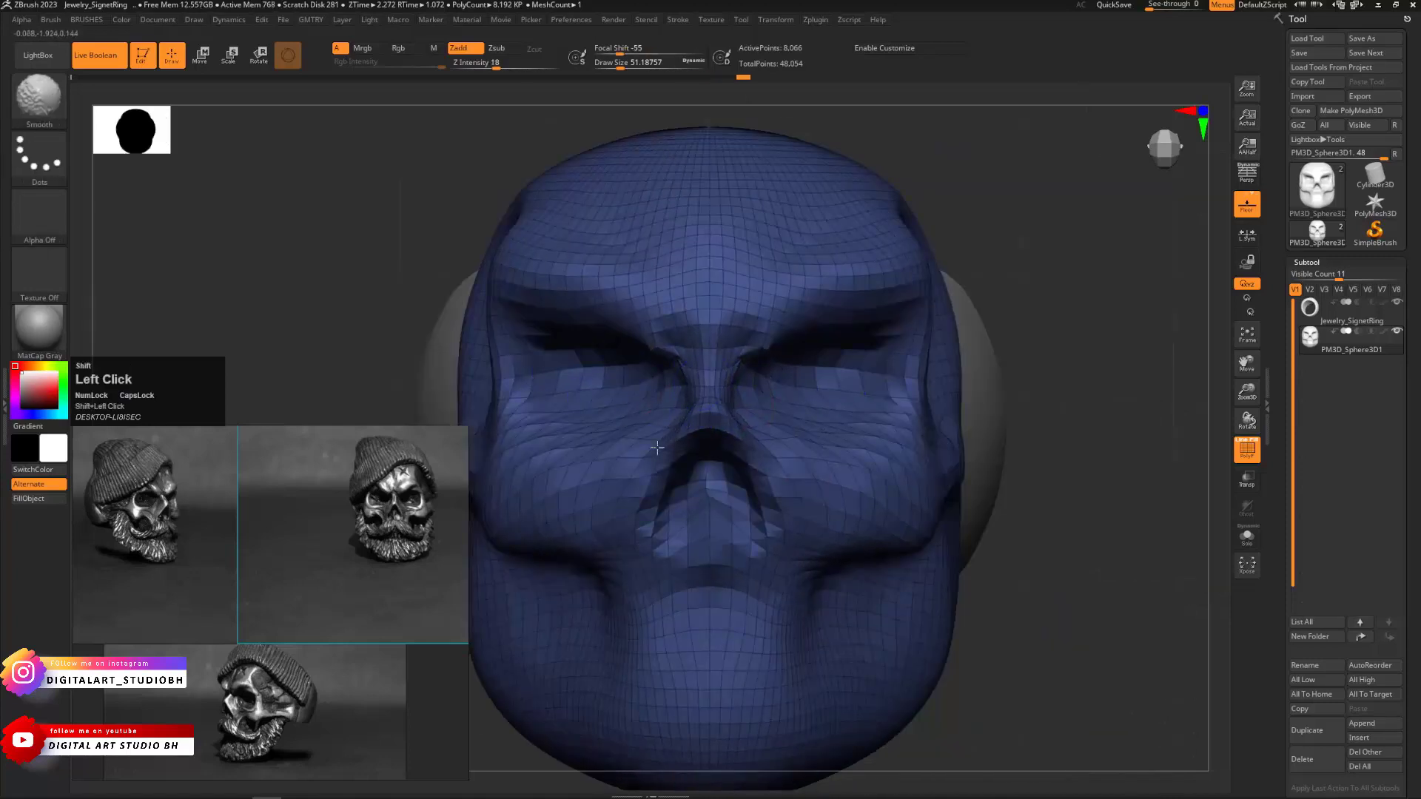
left_click_drag(977, 267, 850, 320)
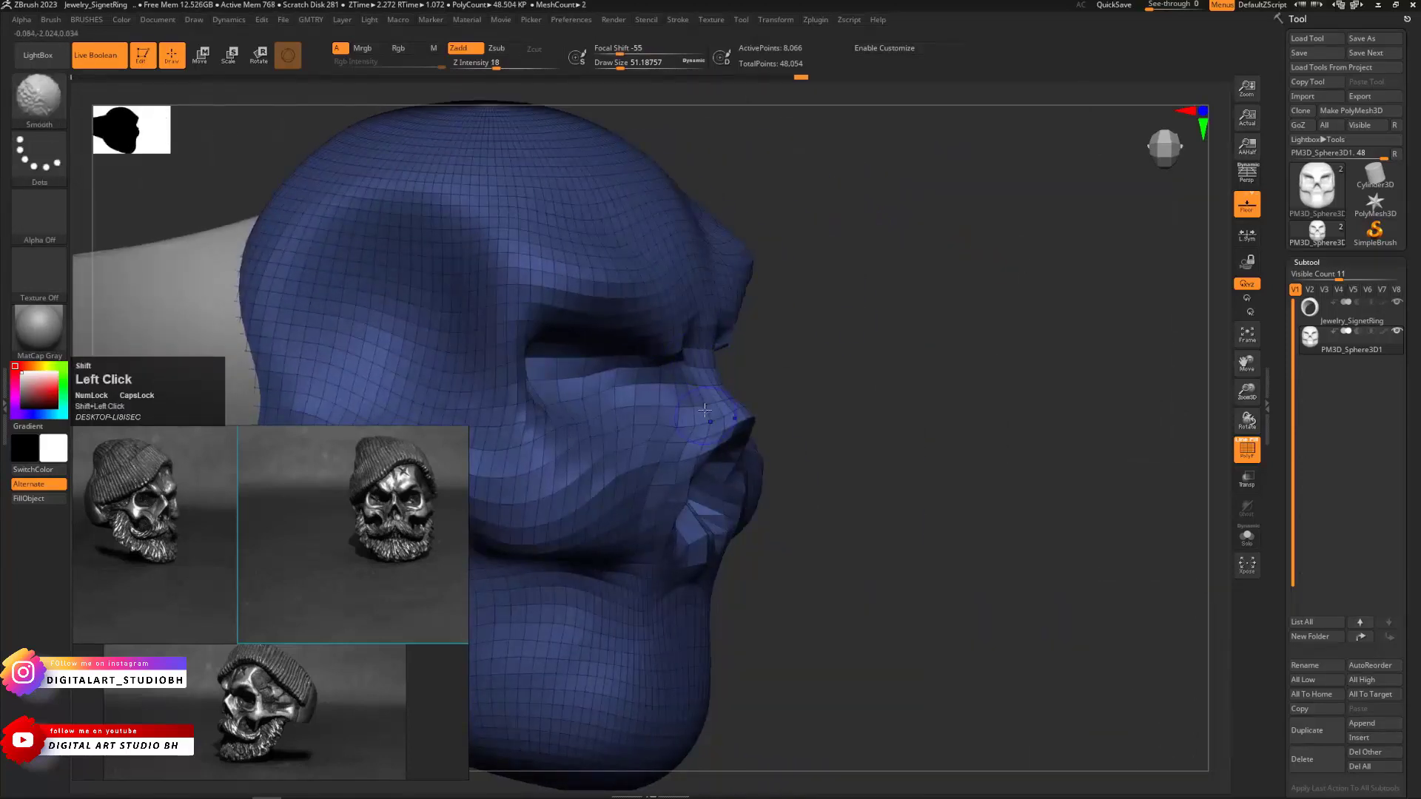
left_click_drag(673, 390, 694, 460, "shift")
mouse_move(821, 373)
left_mouse_down()
mouse_move(987, 233)
mouse_move(815, 260)
mouse_move(922, 307)
mouse_move(897, 288)
left_mouse_up()
left_click_drag(791, 229, 811, 228, "shift")
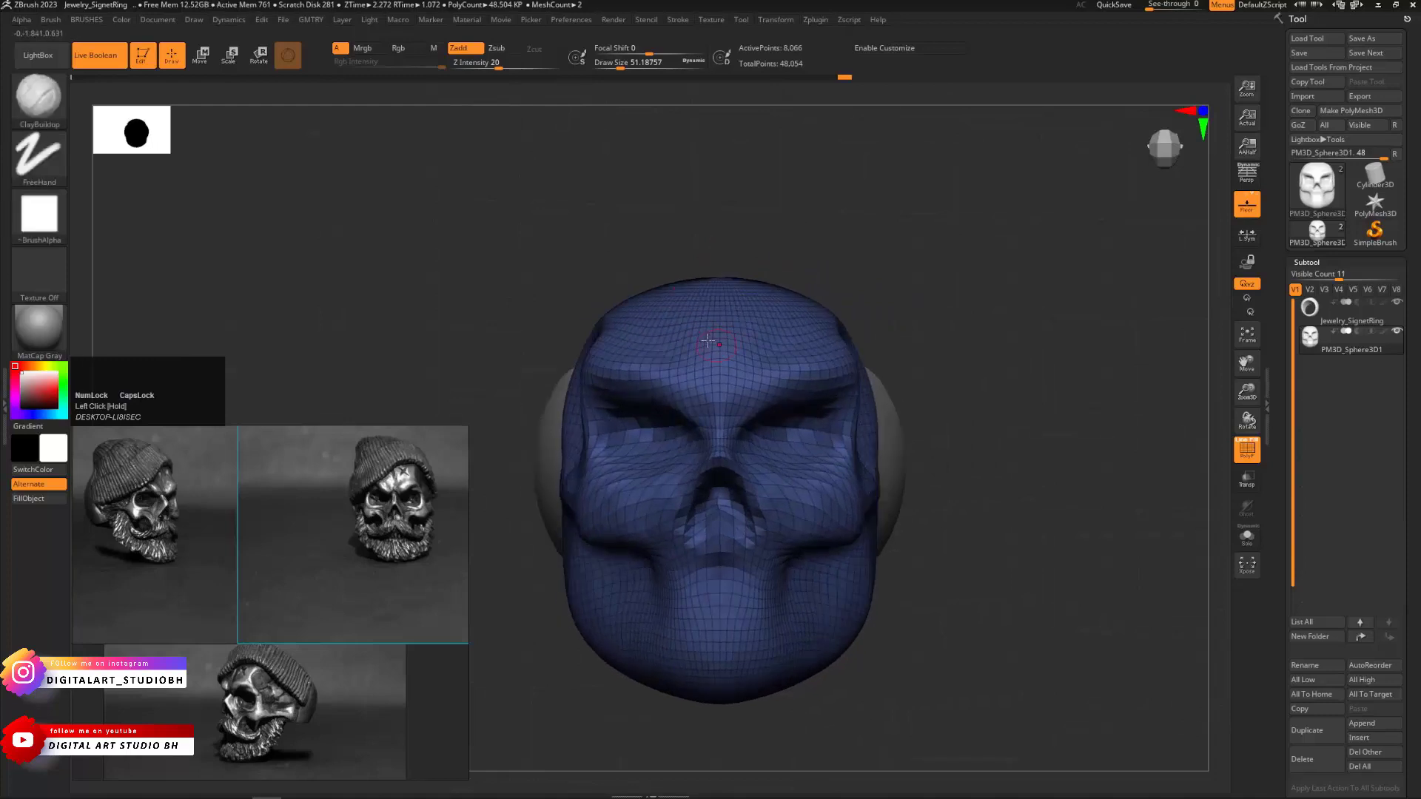
key("s")
left_click_drag(707, 339, 721, 392)
key("s")
key("x")
key("ctrl+z")
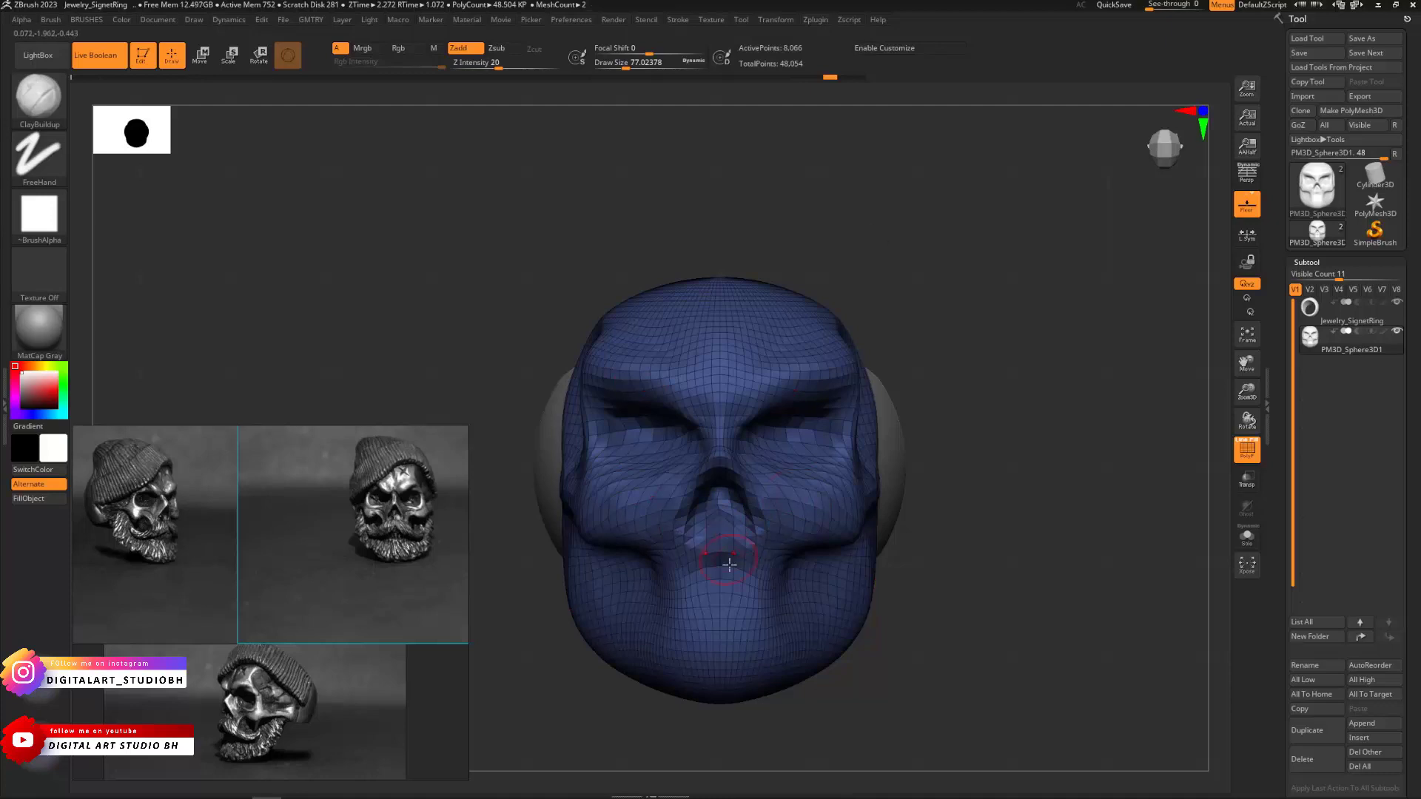
Choose the Move brush with a draw size of about 262 and reshape the crown of the skull in side view
mouse_move(977, 422)
left_mouse_down("alt")
mouse_move(1001, 438)
mouse_move(985, 426)
left_mouse_up("alt")
left_click_drag(807, 255, 872, 244, "shift")
key("b")
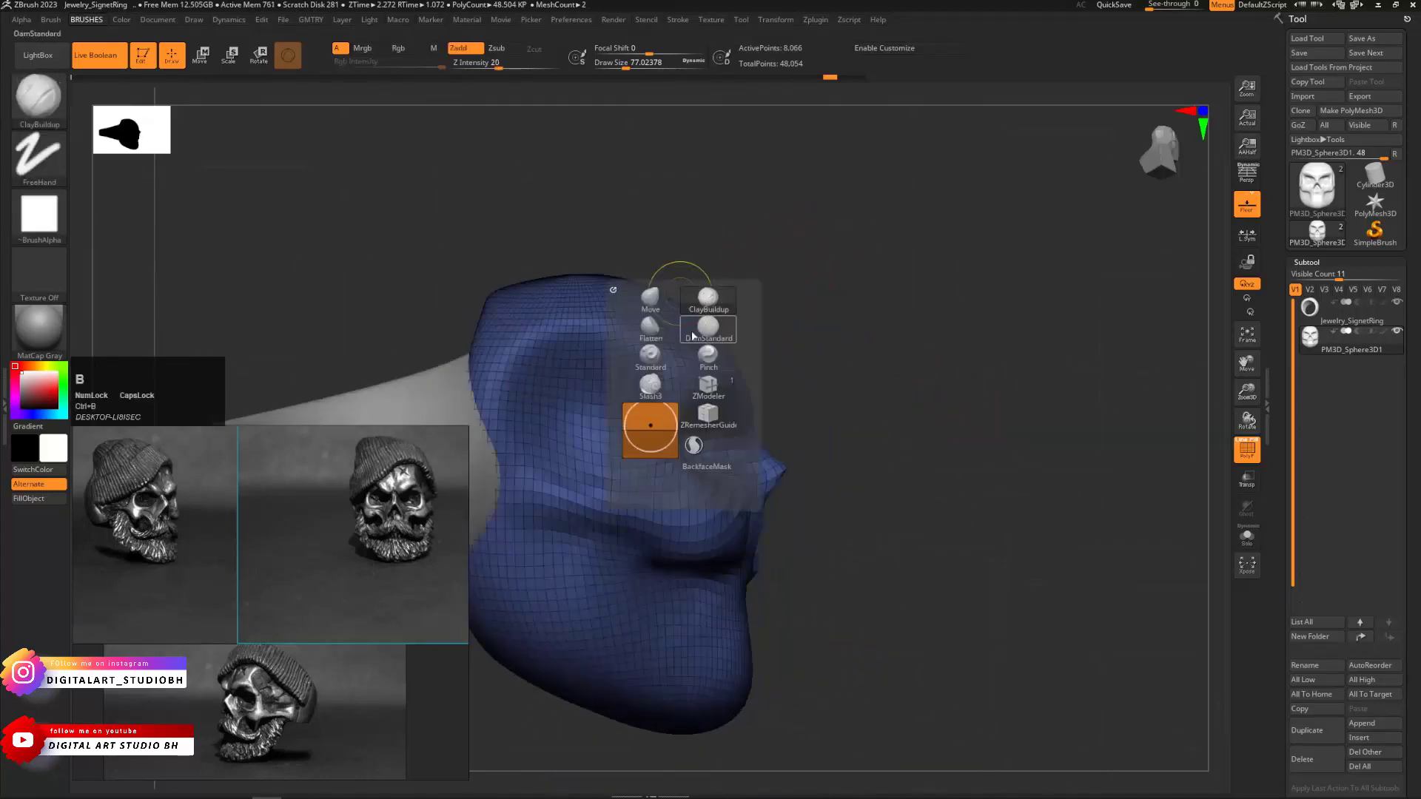
left_click(694, 327)
key("s")
left_click_drag(678, 253, 702, 253)
mouse_move(631, 286)
left_mouse_down()
mouse_move(647, 248)
mouse_move(646, 268)
mouse_move(579, 251)
left_mouse_up()
left_click_drag(785, 275, 730, 285, "shift")
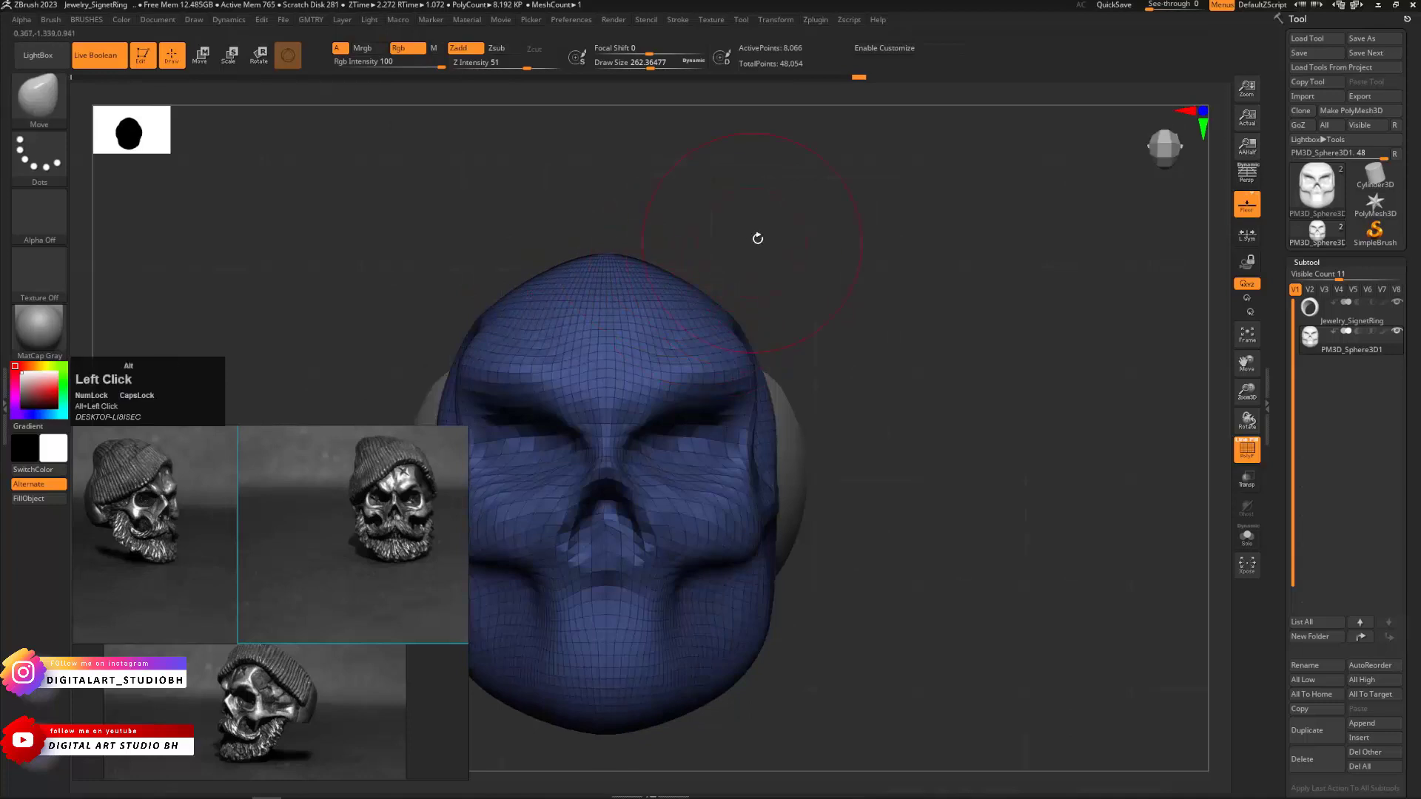
Round out the upper sides of the skull with the Move brush from the front and top
mouse_move(757, 239)
left_mouse_down("alt")
mouse_move(846, 220)
mouse_move(770, 243)
left_mouse_up("alt")
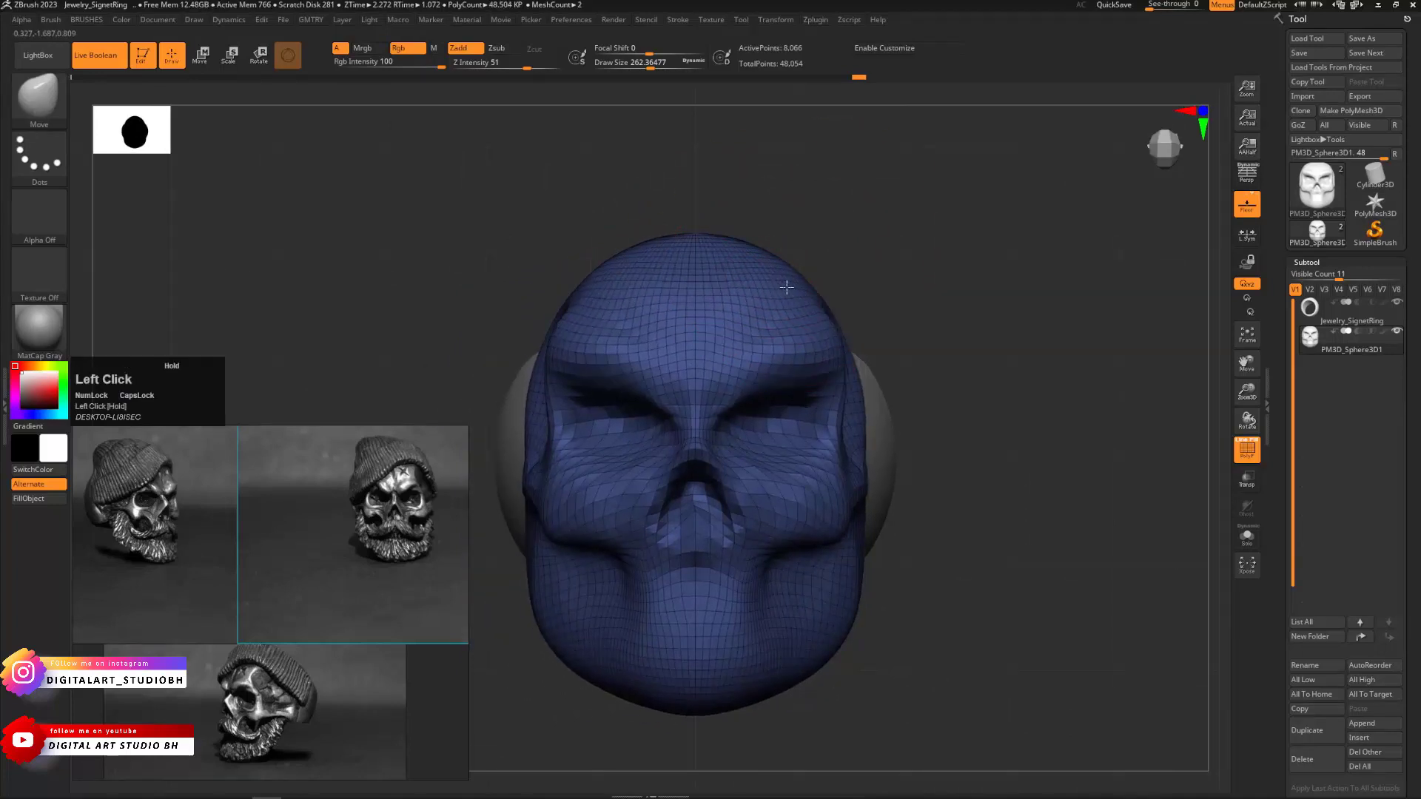
mouse_move(846, 343)
left_mouse_down()
mouse_move(860, 302)
mouse_move(820, 287)
left_mouse_up()
left_click_drag(883, 216, 887, 312)
left_click_drag(812, 194, 831, 183)
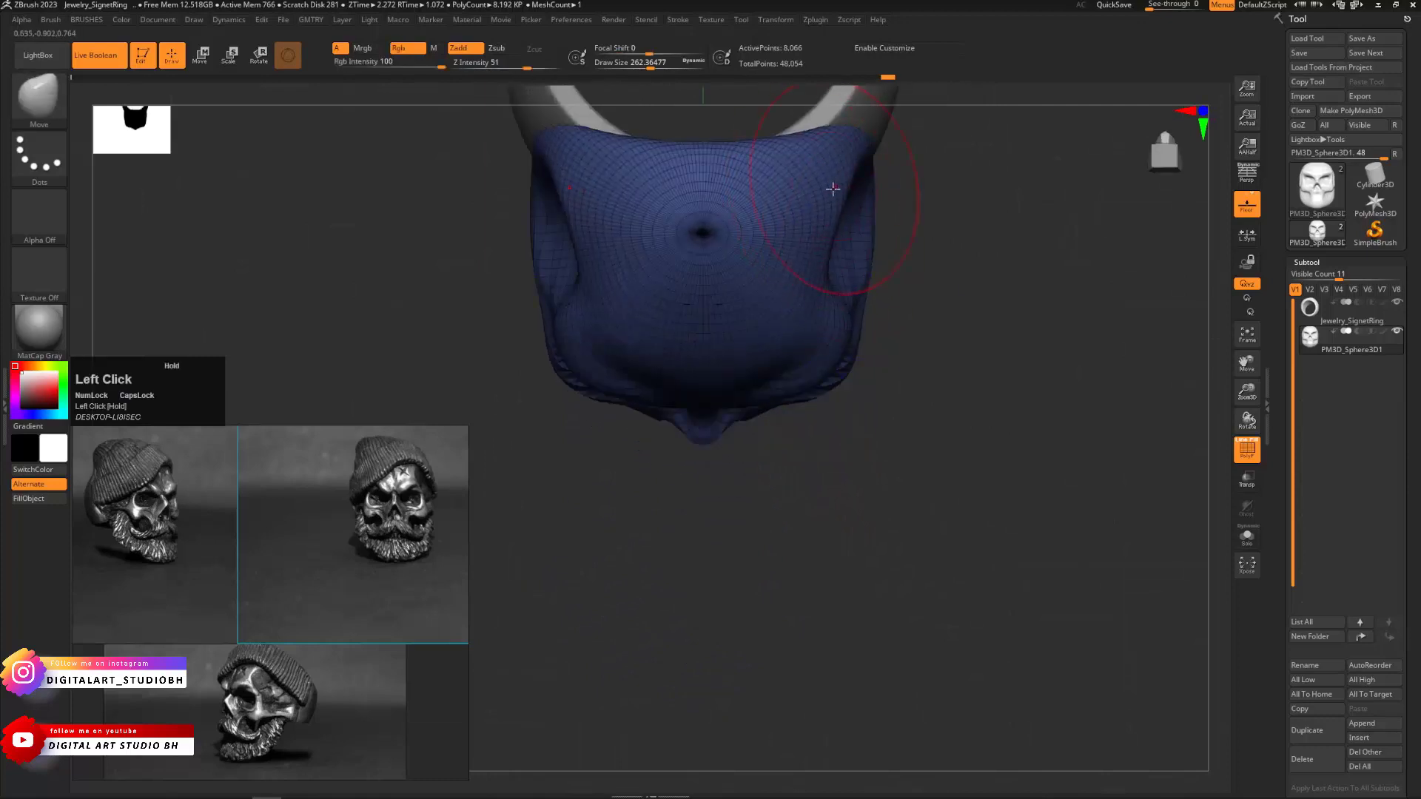
left_click_drag(837, 276, 835, 277)
mouse_move(927, 330)
left_mouse_down()
mouse_move(955, 229)
mouse_move(945, 264)
mouse_move(925, 263)
mouse_move(934, 300)
mouse_move(945, 270)
left_mouse_up()
Set the Move brush draw size to about 187, adjust the temple contour and smooth the forehead
key("s")
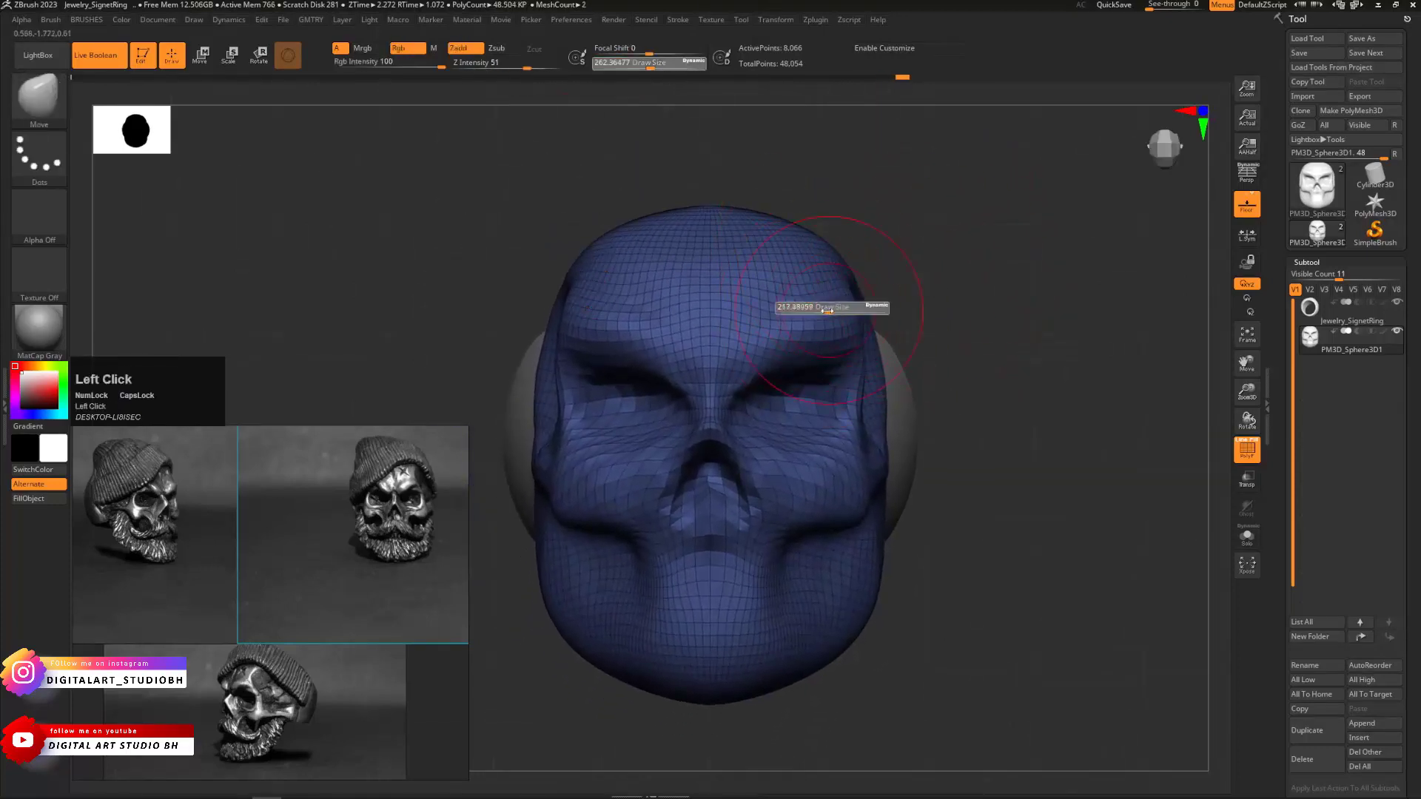
mouse_move(825, 316)
left_mouse_down()
mouse_move(842, 324)
mouse_move(846, 310)
left_mouse_up()
left_click_drag(934, 265, 856, 275)
left_click_drag(728, 330, 761, 318, "shift")
Push back the face beside the nose and adjust the outer brow from below, then smooth the forehead
left_click_drag(934, 260, 822, 253)
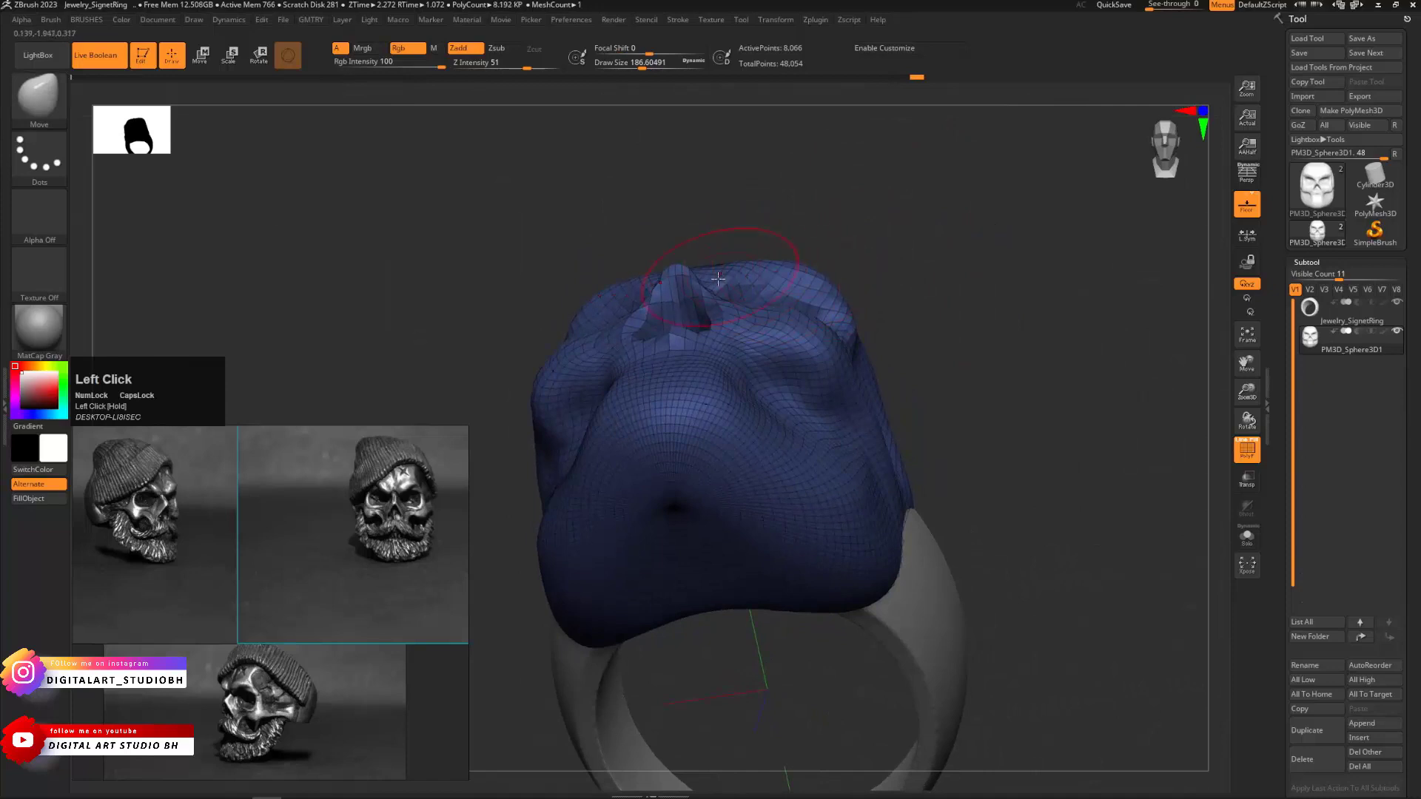
left_click_drag(707, 274, 708, 293)
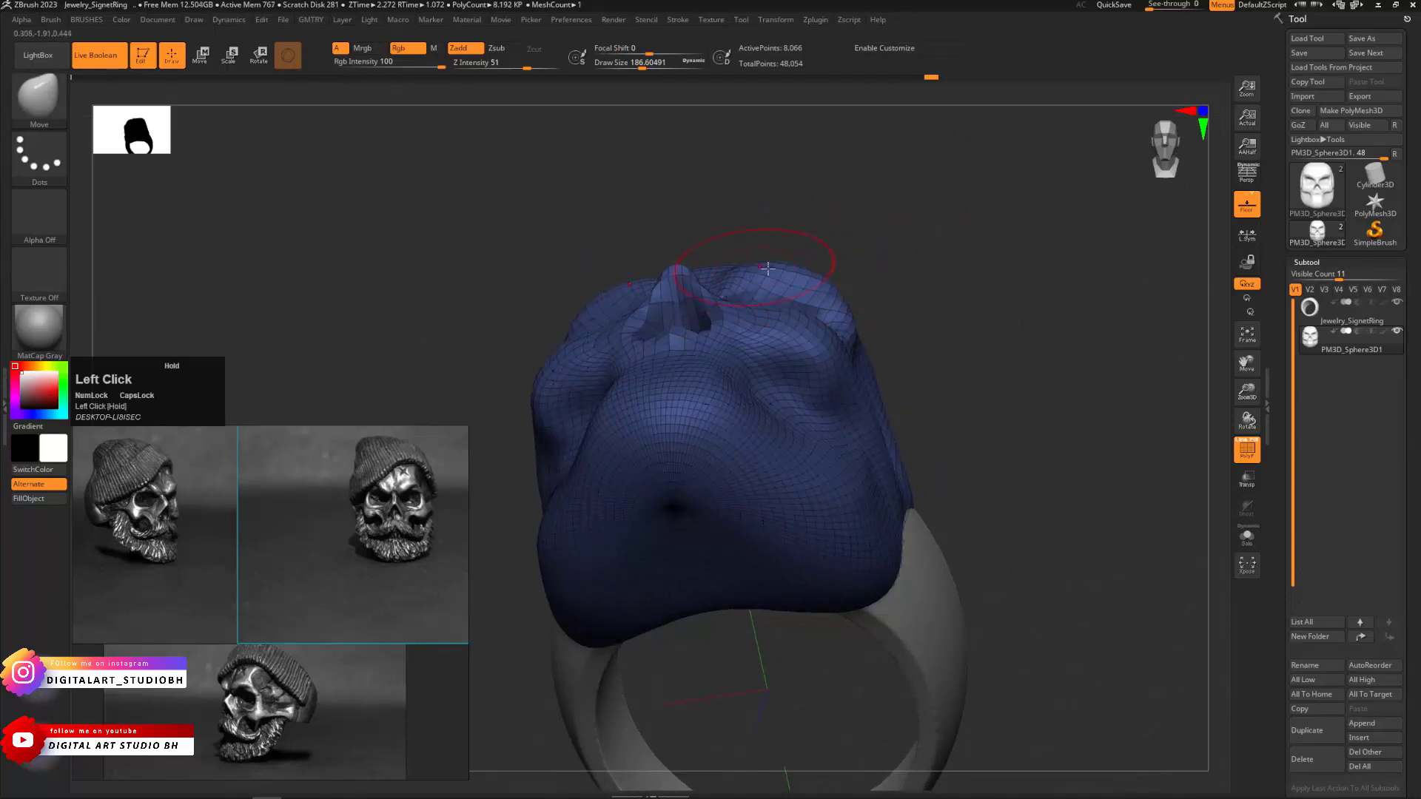
mouse_move(844, 267)
left_mouse_down()
mouse_move(853, 354)
mouse_move(865, 342)
left_mouse_up()
left_click_drag(935, 216, 900, 226)
left_click_drag(719, 228, 717, 234, "shift")
mouse_move(1000, 183)
left_mouse_down()
mouse_move(946, 189)
mouse_move(986, 195)
left_mouse_up()
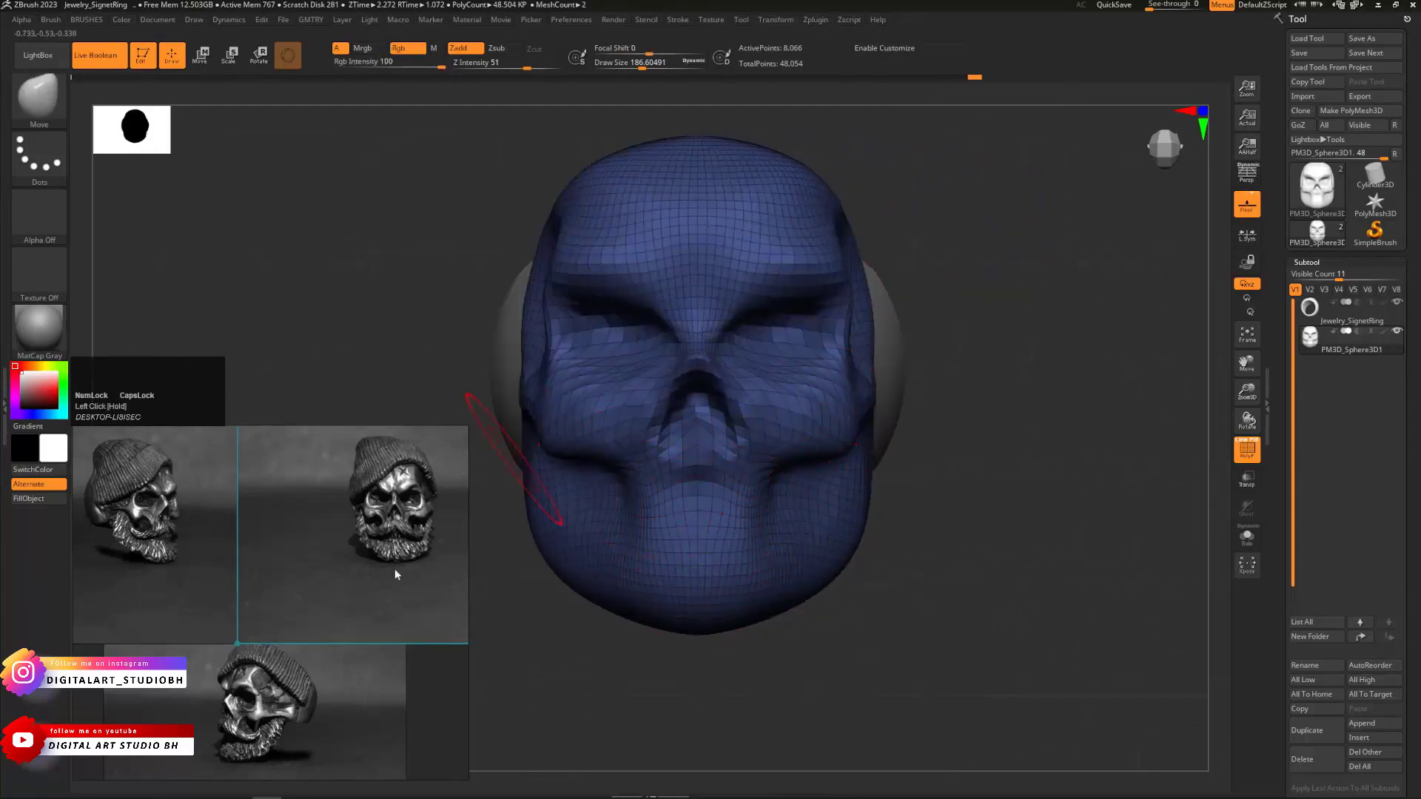
Choose ClayBuildup with a draw size of about 71 and build up the moustache volume across the upper jaw
left_click_drag(969, 484, 1103, 229, "alt")
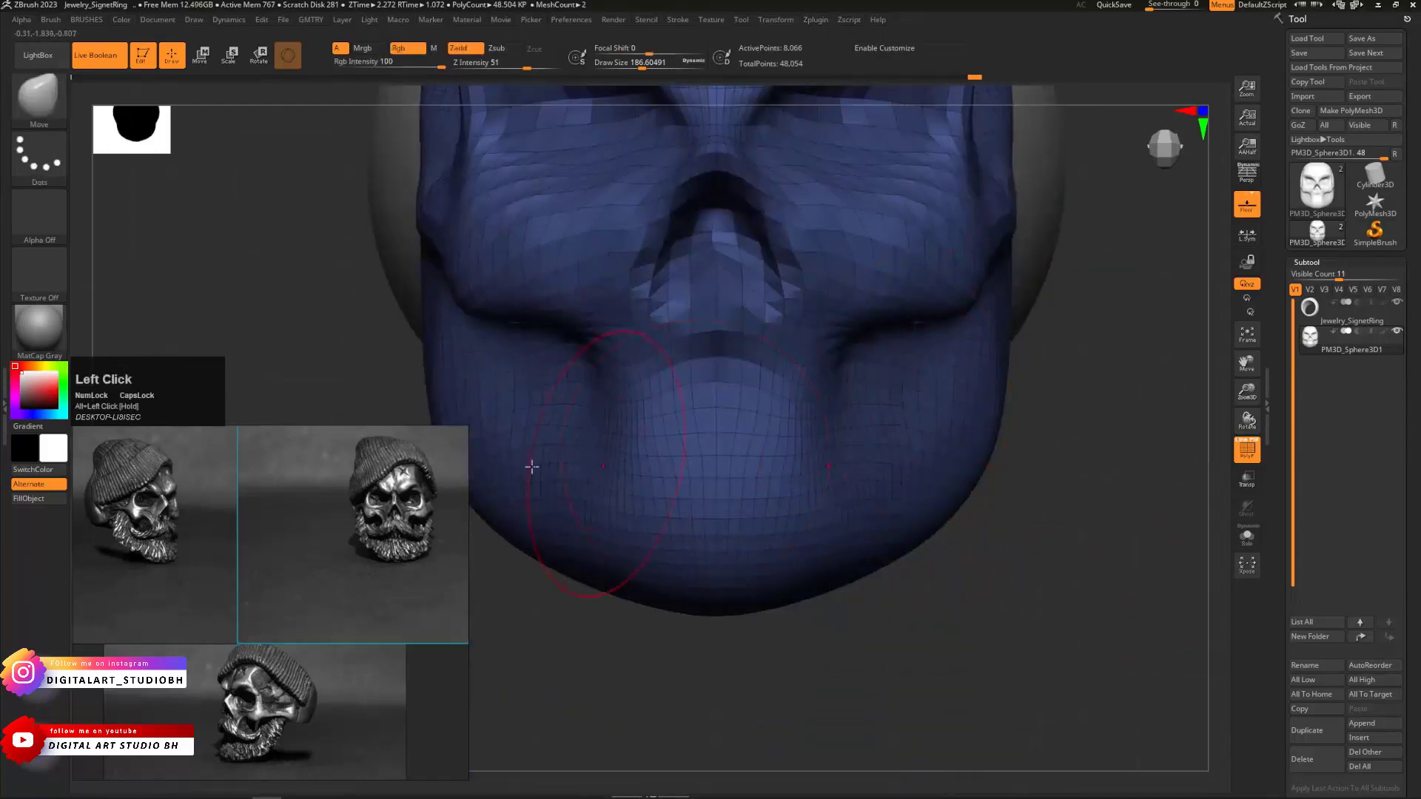
left_click_drag(1018, 451, 812, 399)
key("b")
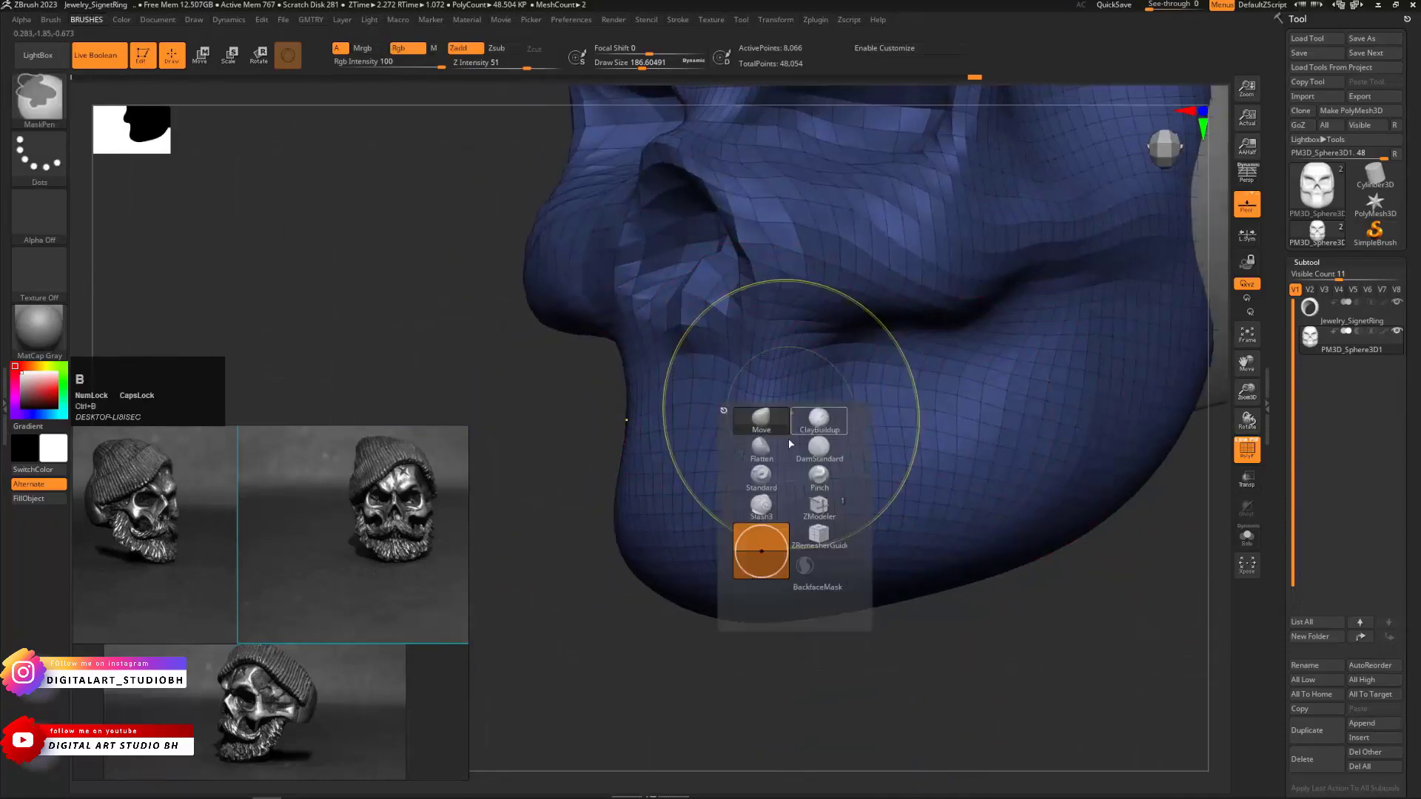
left_click(830, 419)
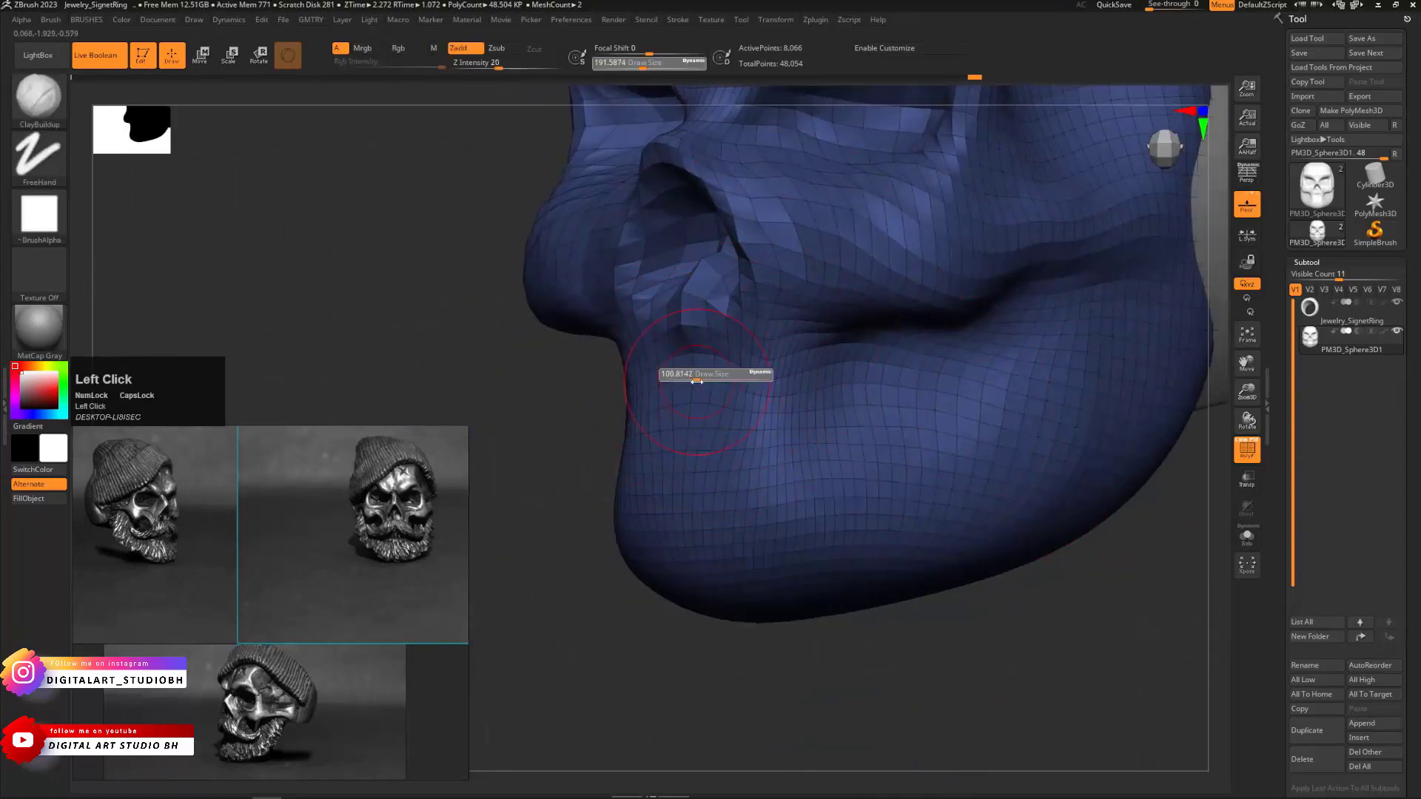
mouse_move(697, 394)
left_mouse_down()
mouse_move(693, 370)
mouse_move(722, 344)
mouse_move(759, 392)
mouse_move(816, 412)
mouse_move(901, 418)
mouse_move(968, 388)
mouse_move(983, 403)
mouse_move(713, 372)
mouse_move(744, 405)
mouse_move(944, 446)
left_mouse_up()
left_click_drag(987, 373, 777, 372, "shift")
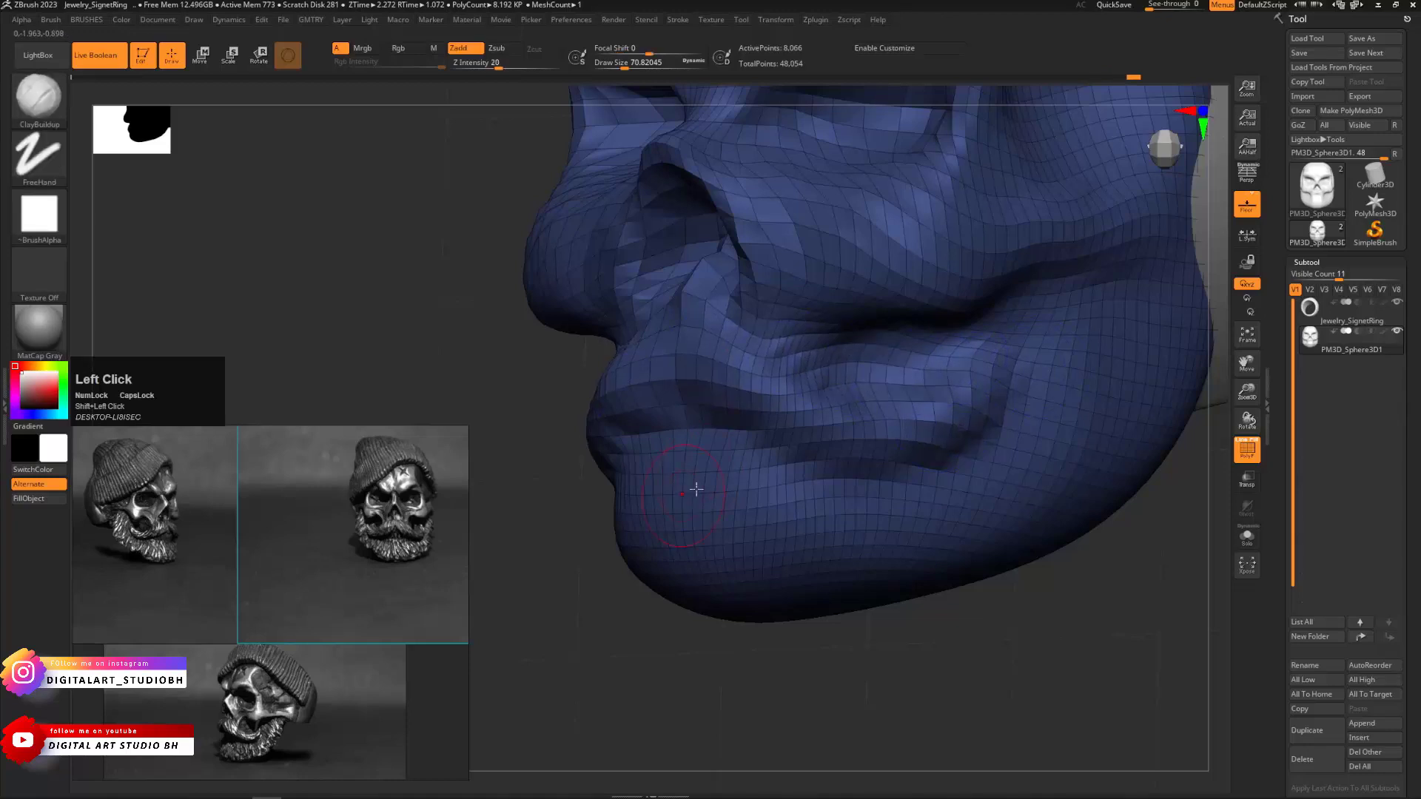
Build up the chin and lower front of the beard with ClayBuildup
left_click_drag(491, 528, 450, 396, "alt")
left_click_drag(536, 504, 561, 501)
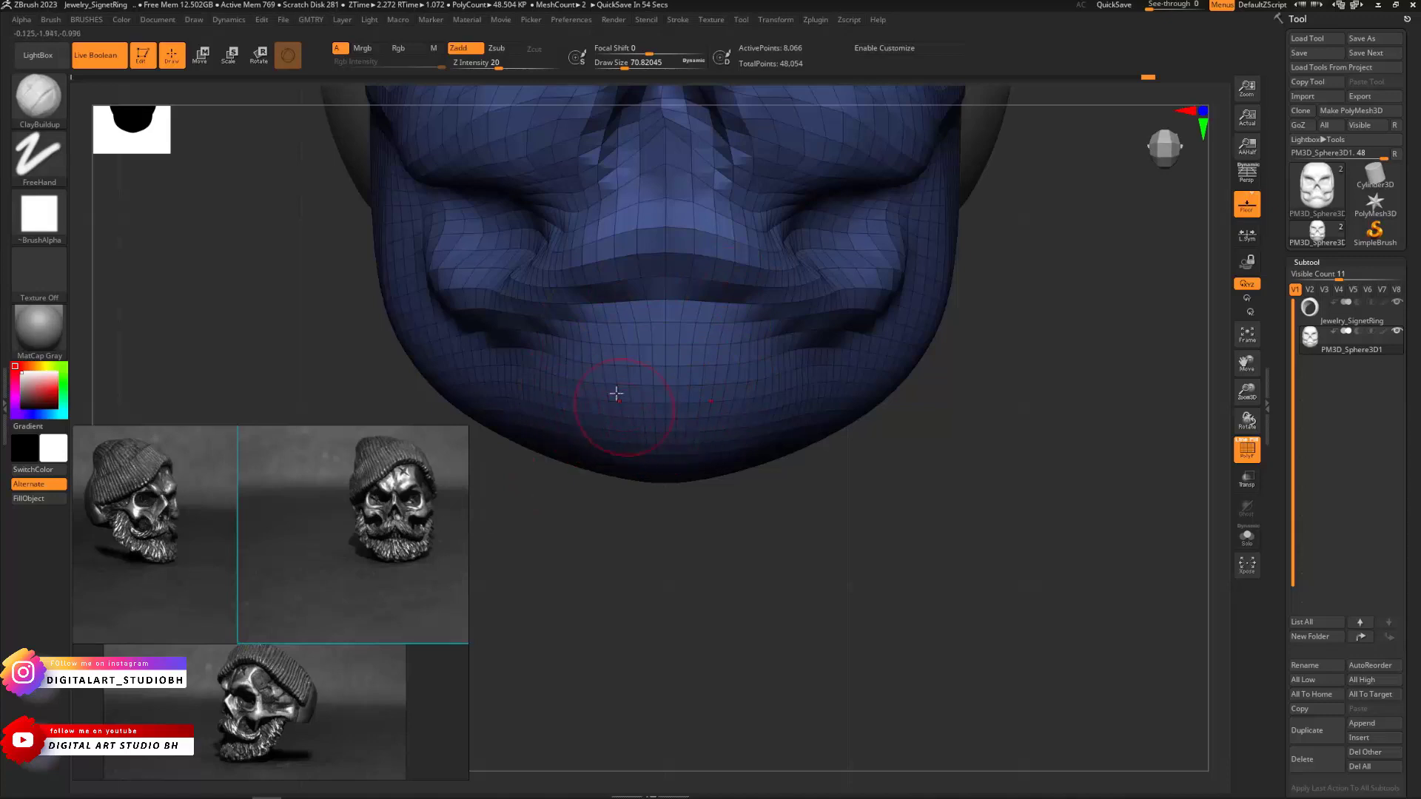
mouse_move(598, 400)
left_mouse_down()
mouse_move(555, 429)
mouse_move(624, 419)
mouse_move(663, 447)
mouse_move(670, 485)
left_mouse_up()
mouse_move(878, 494)
left_mouse_down()
mouse_move(774, 482)
mouse_move(755, 529)
mouse_move(681, 539)
left_mouse_up()
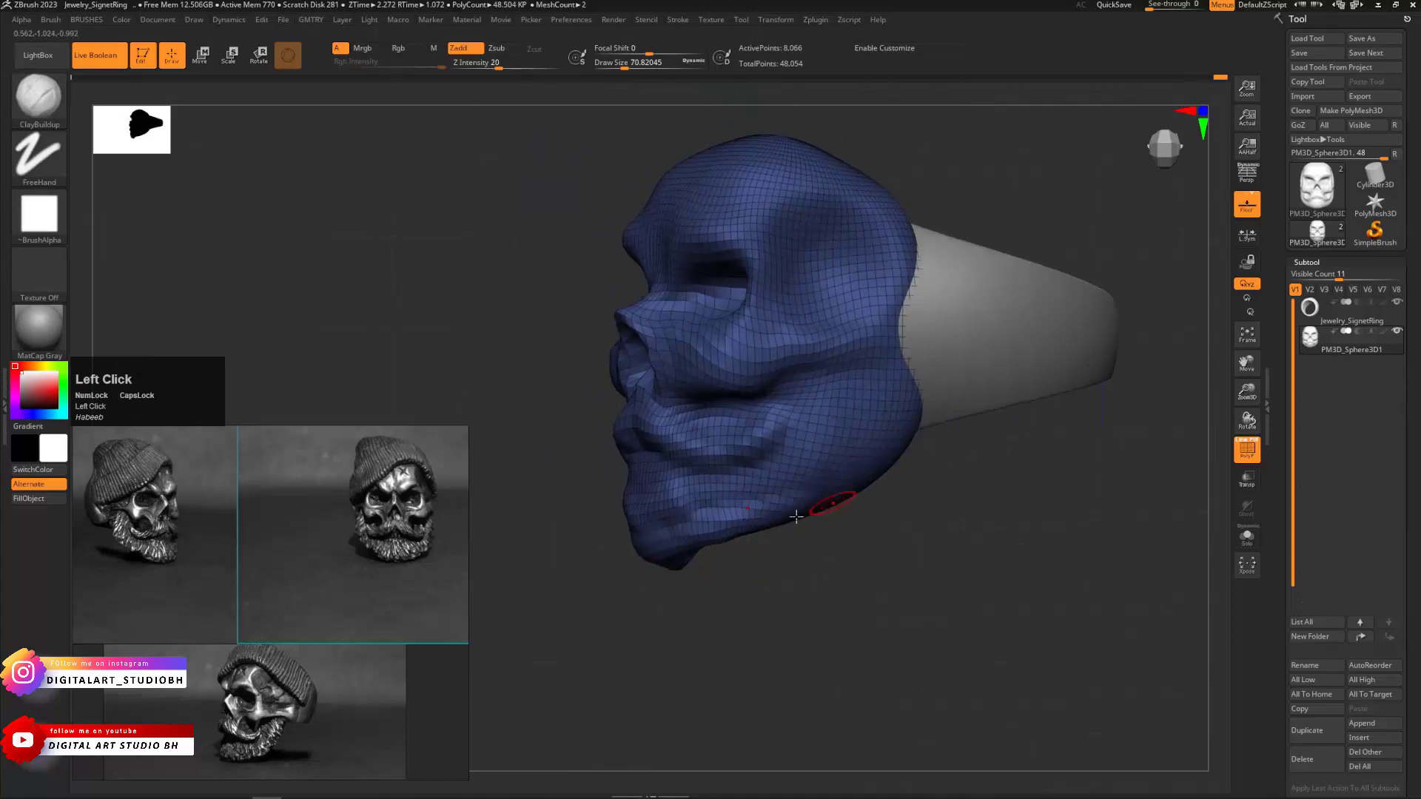
Add beard volume along the jawline and up both cheeks with ClayBuildup
left_click_drag(809, 507, 827, 512)
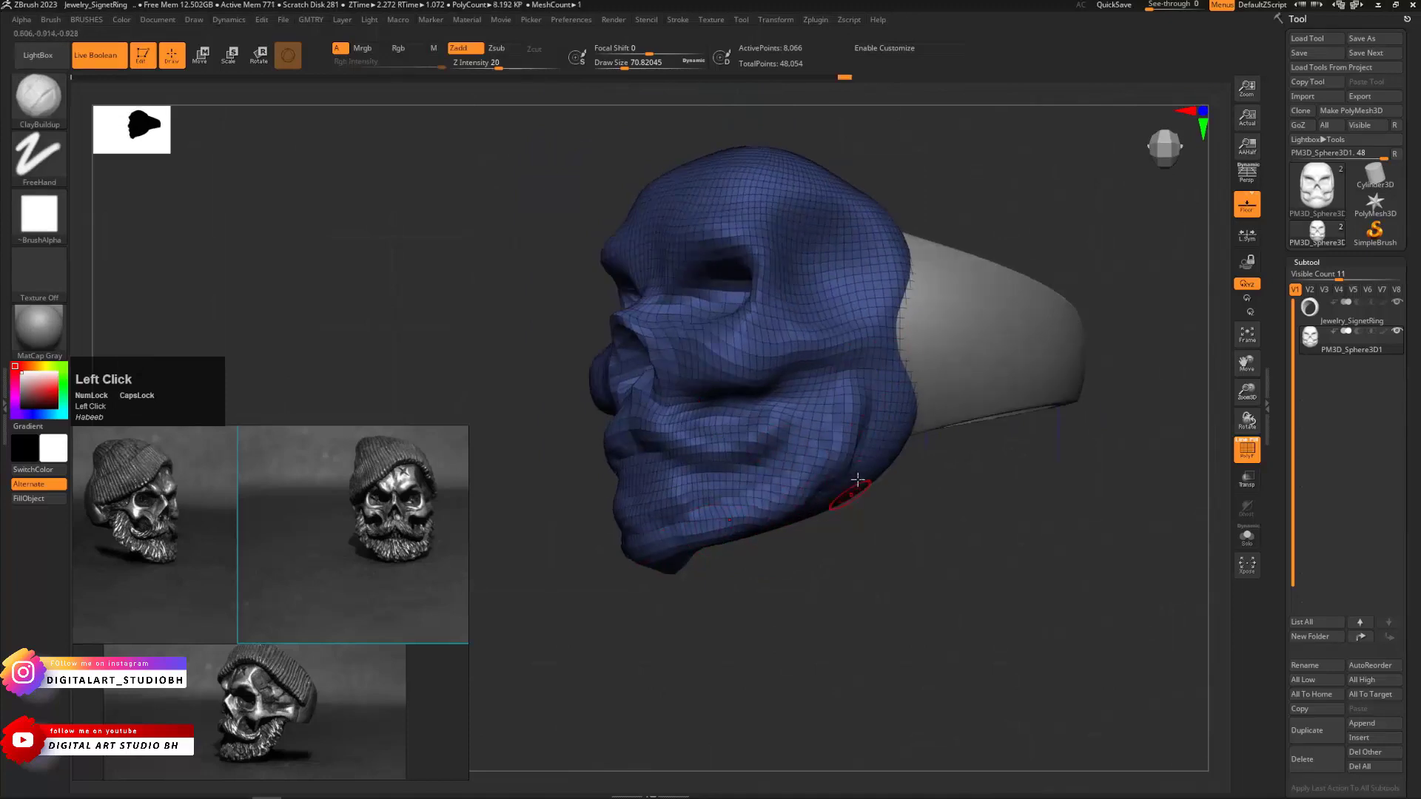
left_click_drag(925, 545, 885, 545)
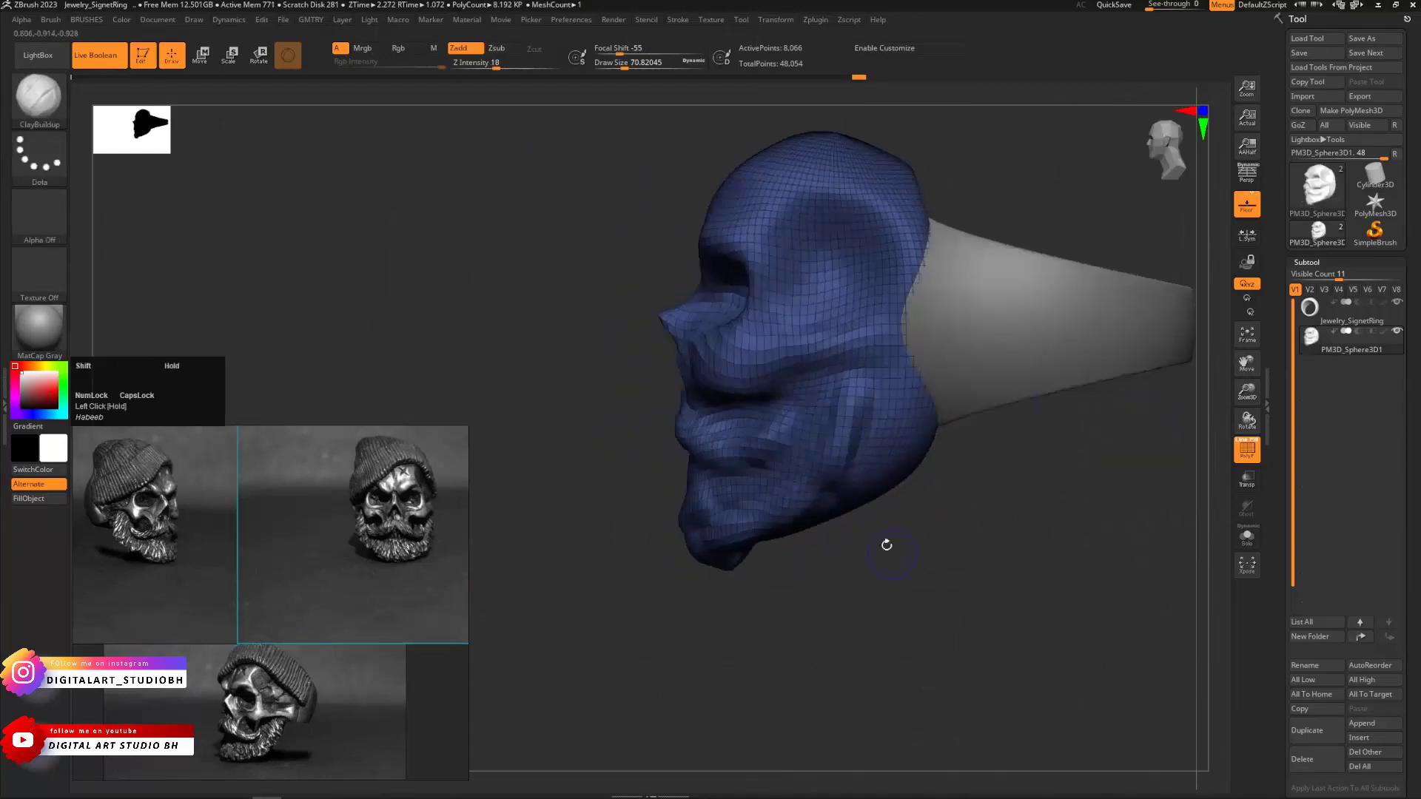
left_click_drag(857, 396, 805, 481)
mouse_move(867, 379)
left_mouse_down()
mouse_move(856, 411)
mouse_move(881, 474)
left_mouse_up()
mouse_move(886, 401)
left_mouse_down()
mouse_move(771, 603)
mouse_move(740, 478)
left_mouse_up()
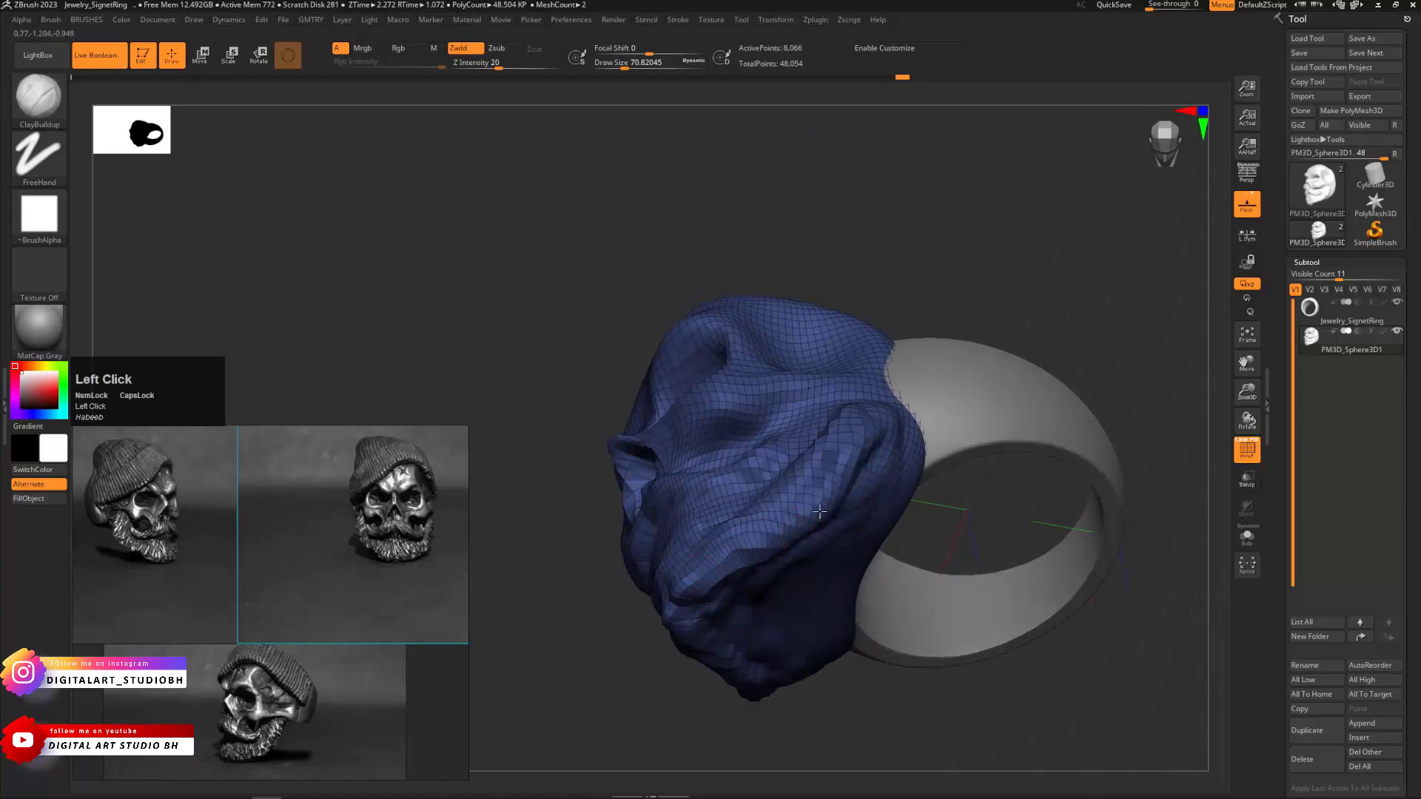
mouse_move(751, 696)
left_mouse_down()
mouse_move(733, 481)
mouse_move(831, 477)
left_mouse_up()
Smooth the lower edge and outer sides of the beard in front view
left_click_drag(602, 517, 749, 501, "shift")
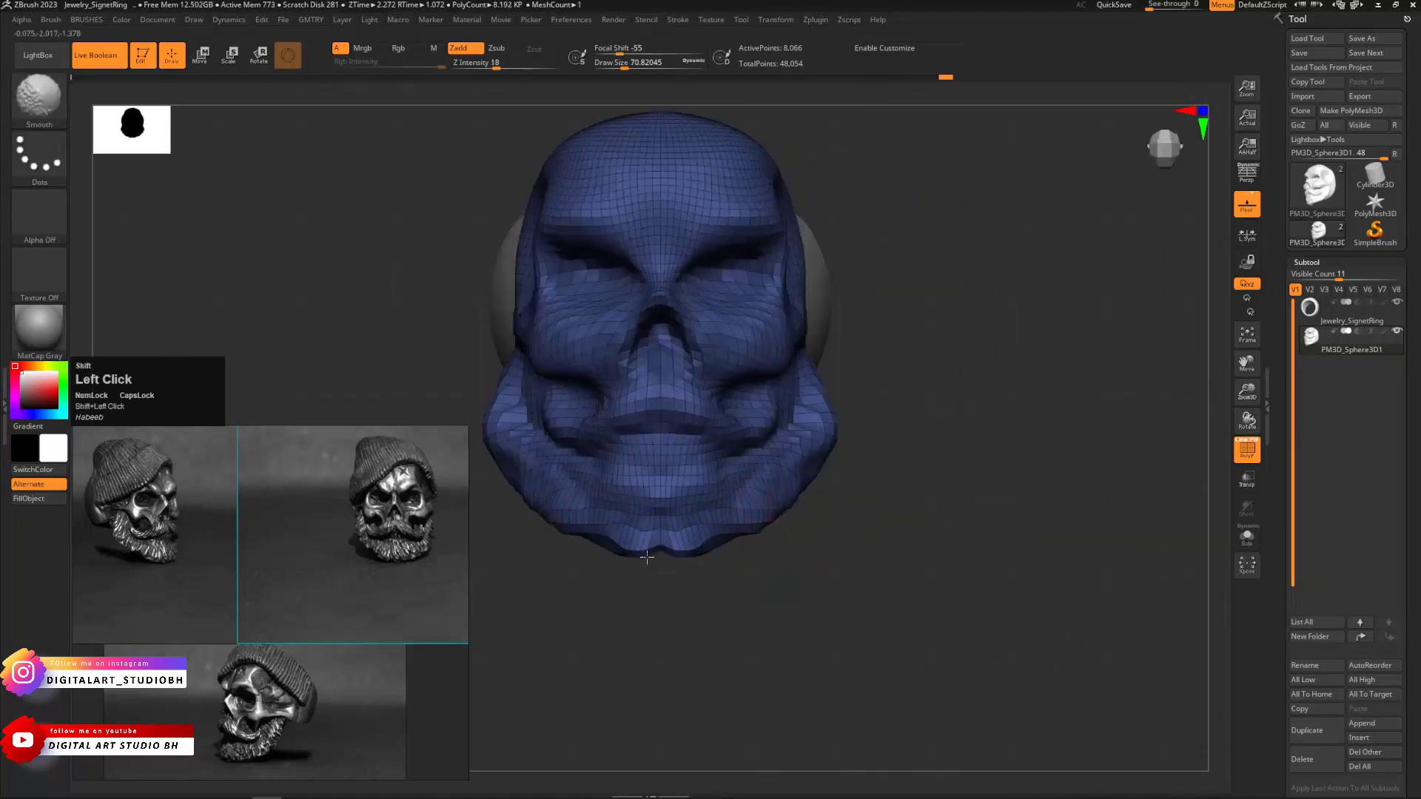
mouse_move(666, 534)
left_mouse_down()
mouse_move(654, 565)
mouse_move(620, 544)
mouse_move(794, 506)
left_mouse_up()
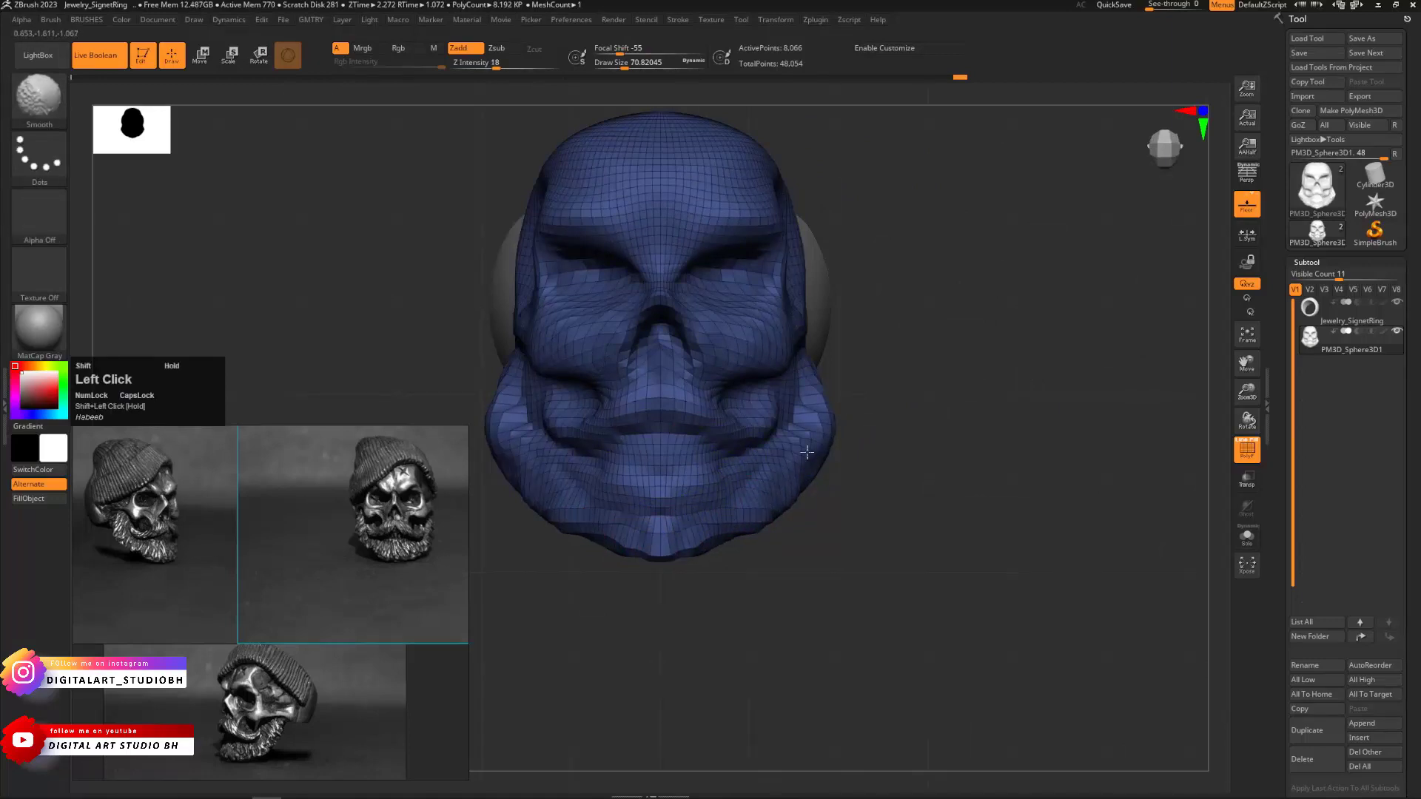
left_click_drag(824, 425, 823, 405, "shift")
Choose the Move brush with a draw size of about 257 and pull the beard's sides inward in front view
key("b")
left_click(876, 398)
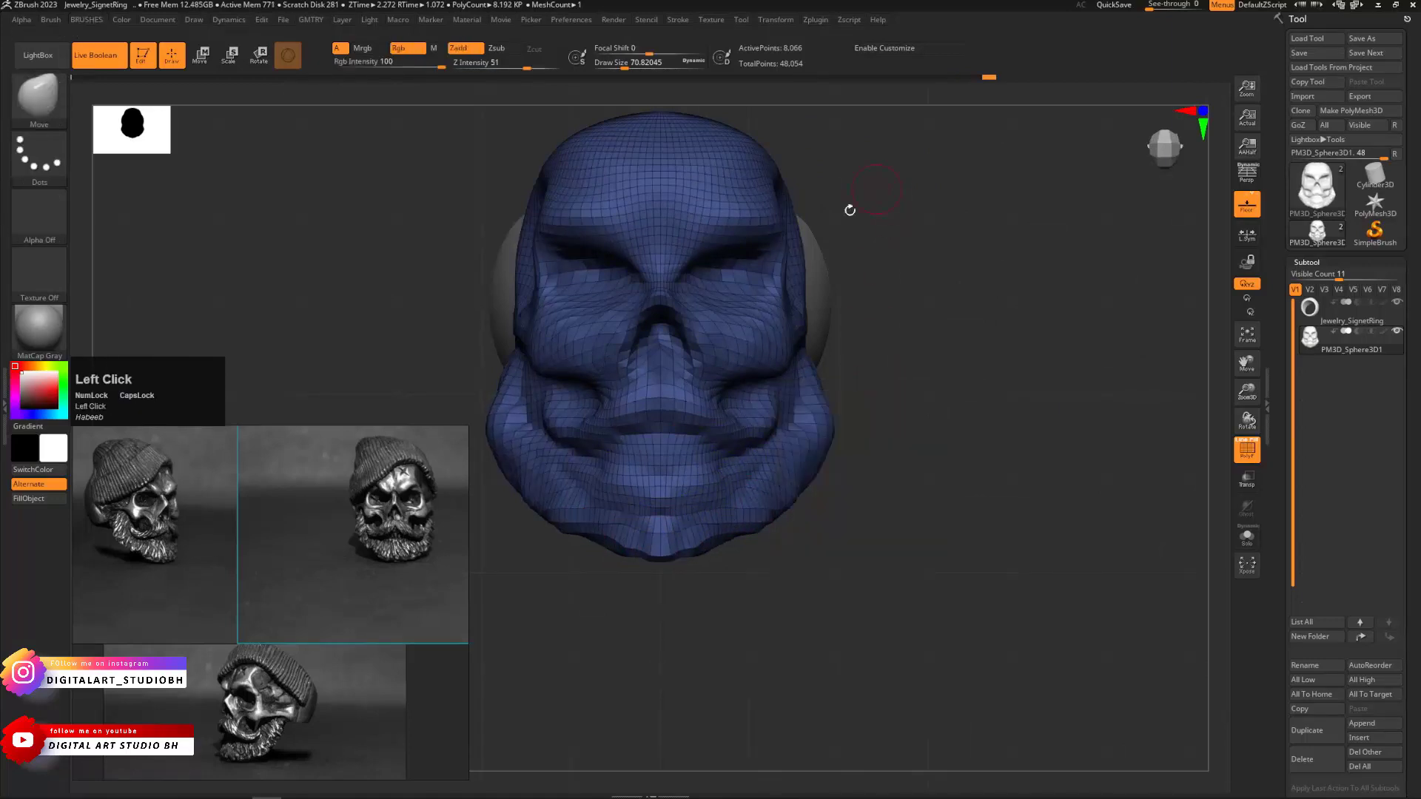
key("s")
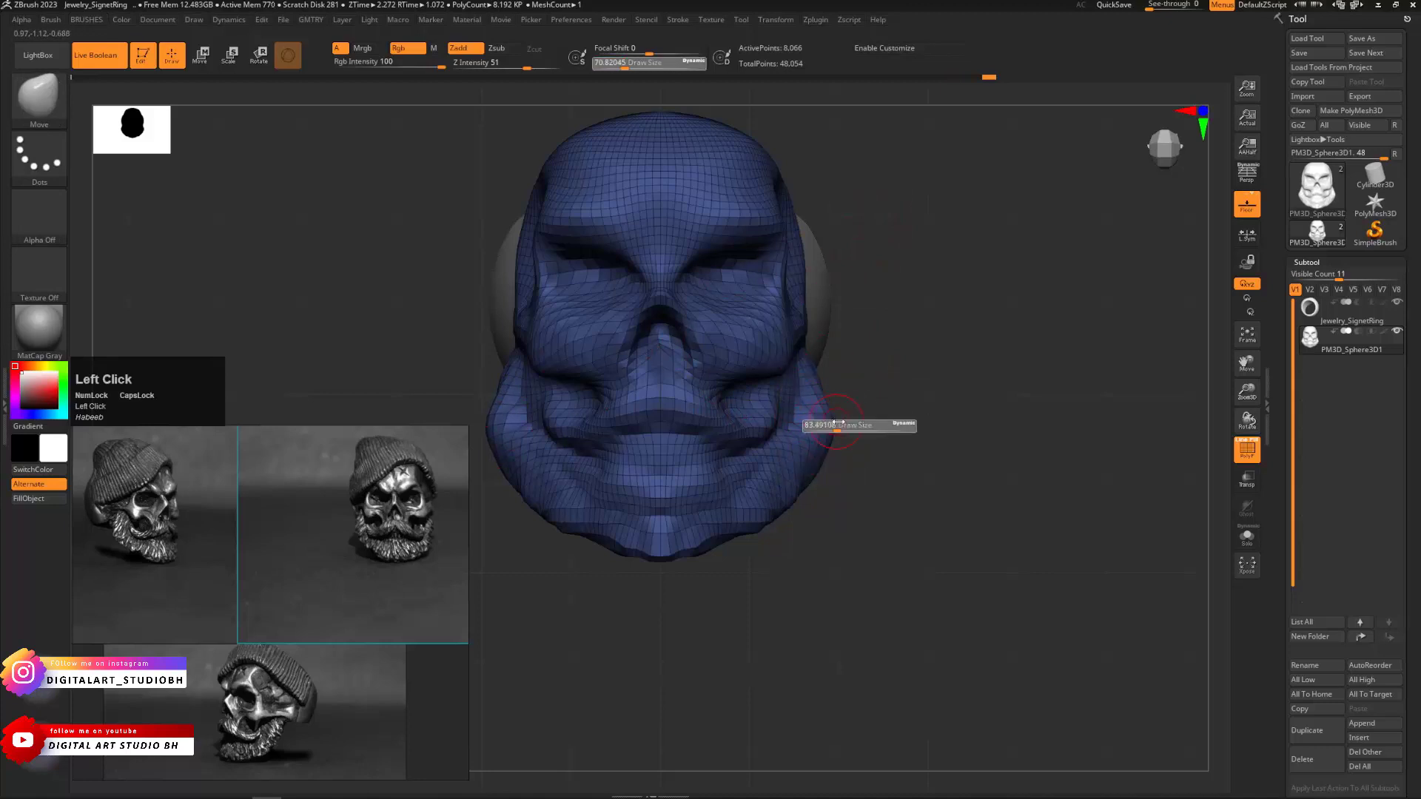
mouse_move(857, 431)
left_mouse_down()
mouse_move(798, 418)
mouse_move(793, 477)
mouse_move(731, 522)
left_mouse_up()
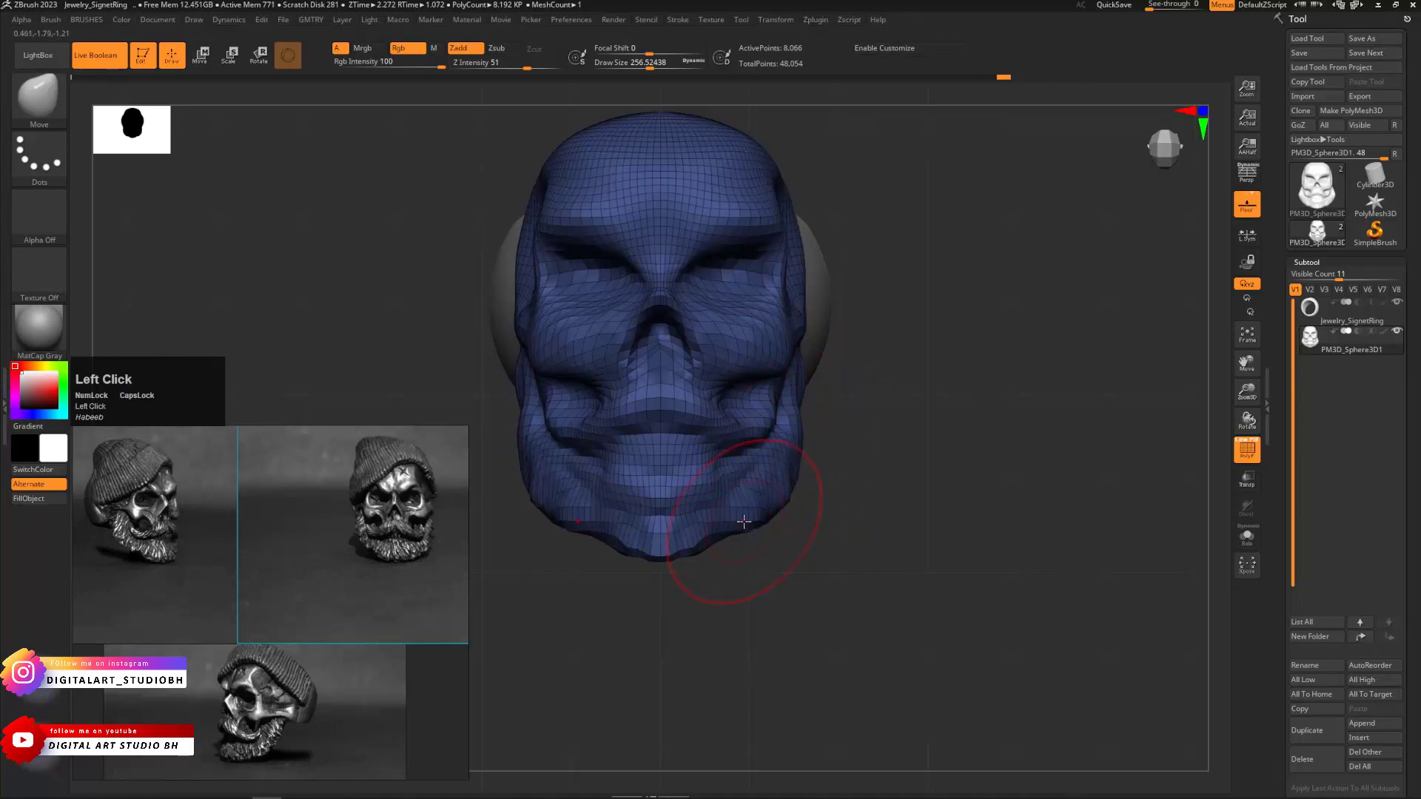
mouse_move(851, 443)
left_mouse_down()
mouse_move(948, 453)
mouse_move(842, 440)
left_mouse_up()
Refine the chin and beard underside with Move draw sizes of about 158 and 202, smoothing the jawline
key("s")
mouse_move(699, 489)
left_mouse_down()
mouse_move(688, 489)
mouse_move(729, 504)
mouse_move(651, 523)
left_mouse_up()
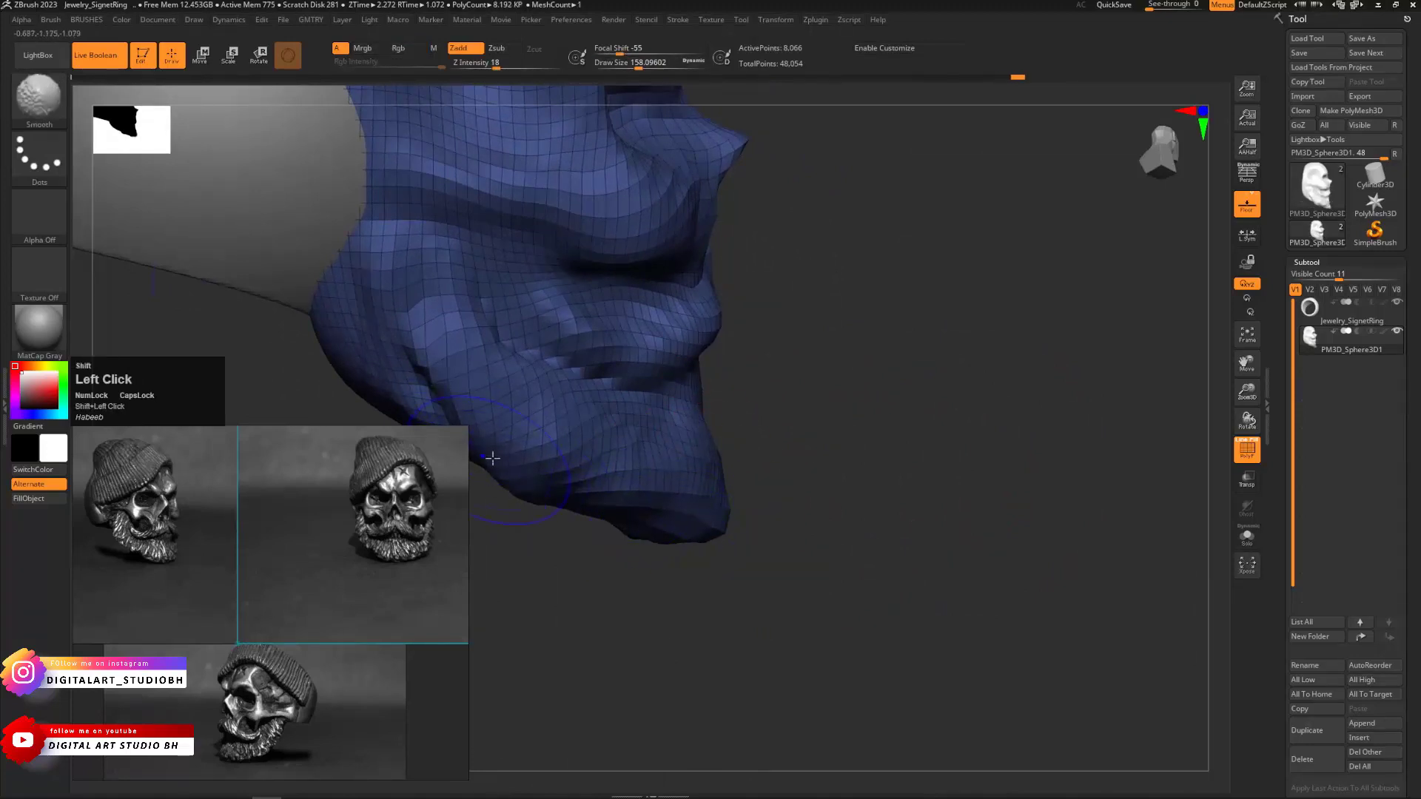
key("s")
mouse_move(711, 474)
left_mouse_down()
mouse_move(722, 490)
mouse_move(651, 509)
left_mouse_up()
left_click_drag(840, 458, 740, 450)
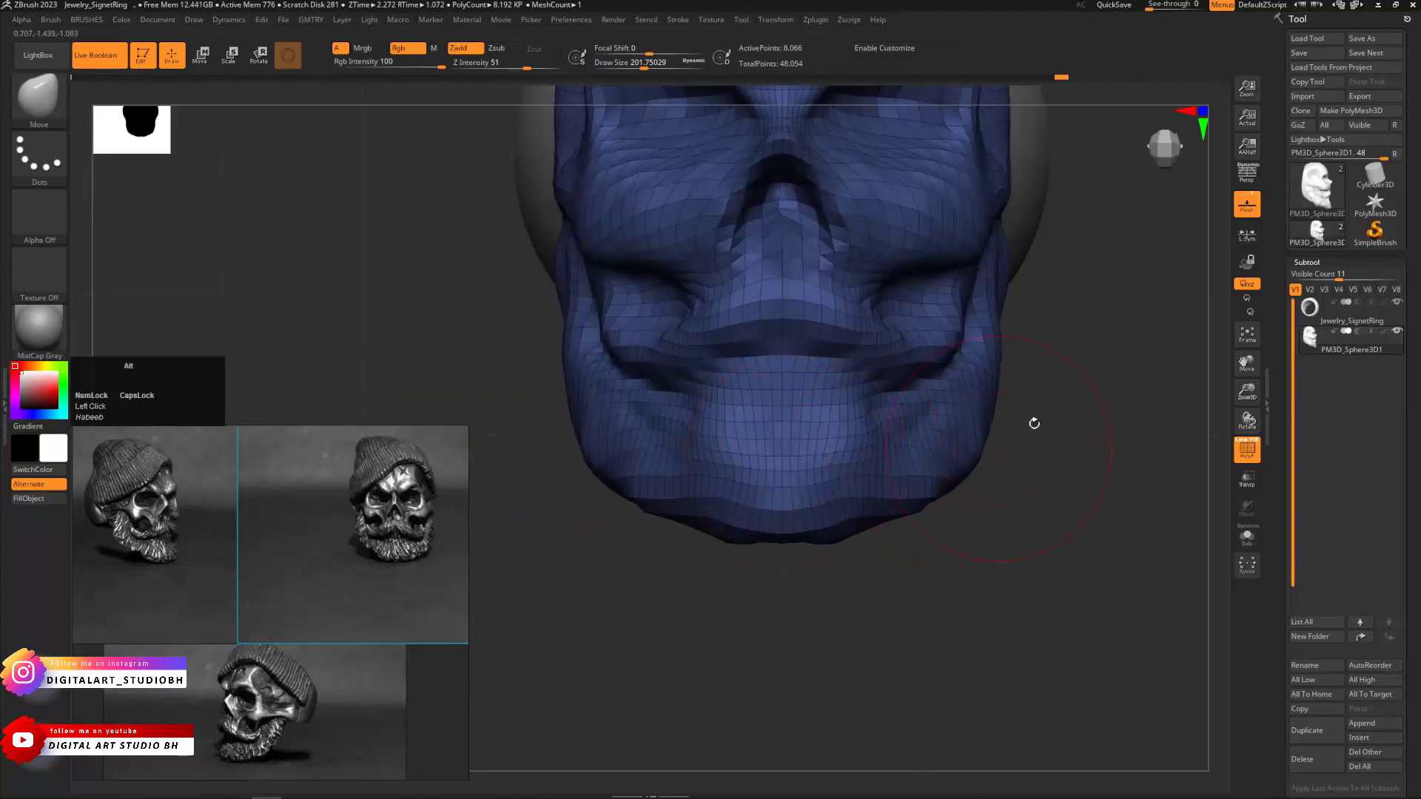
Refine the cheeks beside the nose with Move at a draw size of about 202 and smooth the outer cheek
left_click_drag(1033, 421, 968, 448, "alt")
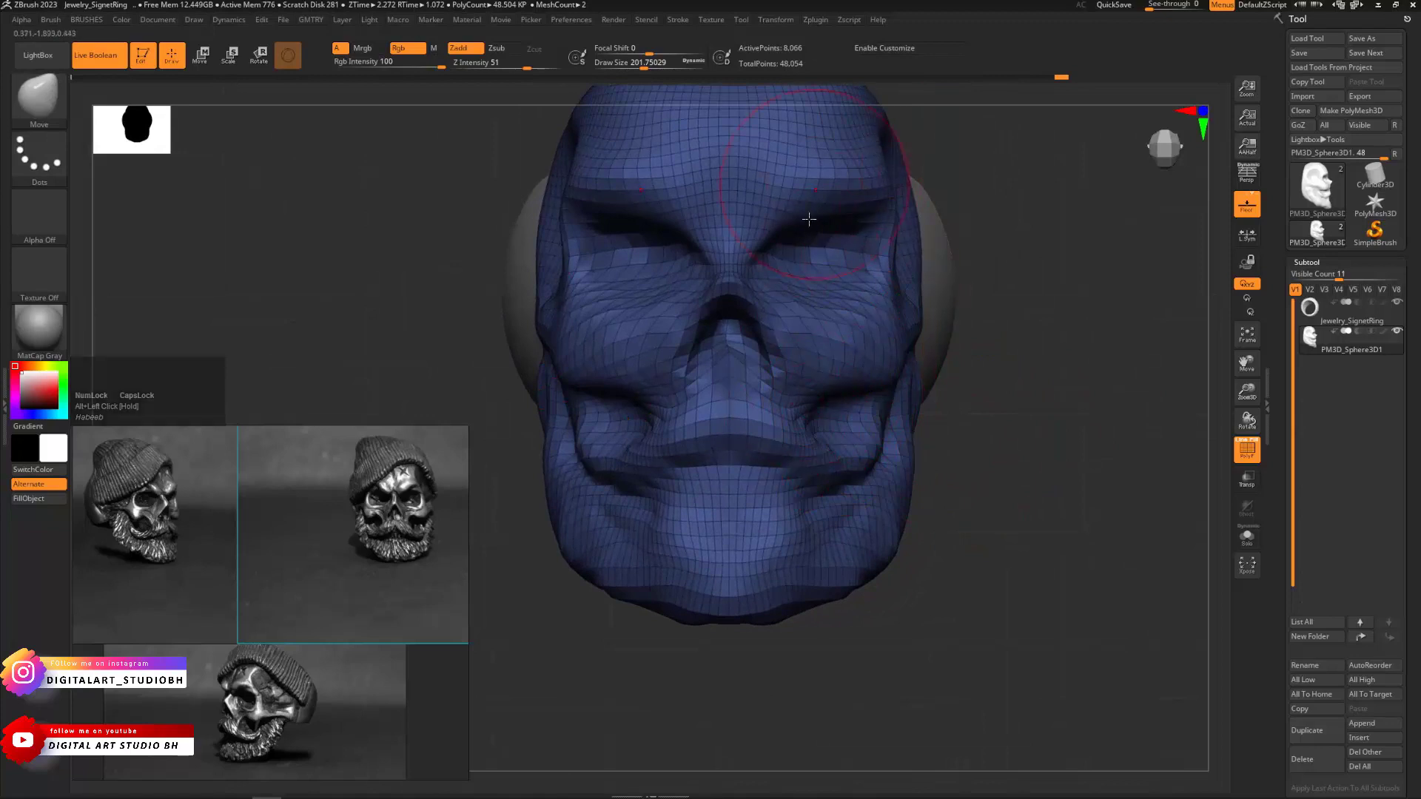
left_click_drag(1002, 329, 923, 428, "alt")
left_click_drag(977, 370, 901, 453)
left_click_drag(783, 358, 827, 363)
mouse_move(939, 433)
left_mouse_down("shift")
mouse_move(973, 371)
mouse_move(932, 362)
mouse_move(982, 368)
mouse_move(980, 332)
left_mouse_up("shift")
left_click_drag(882, 368, 871, 354, "shift")
left_click_drag(890, 302, 686, 400)
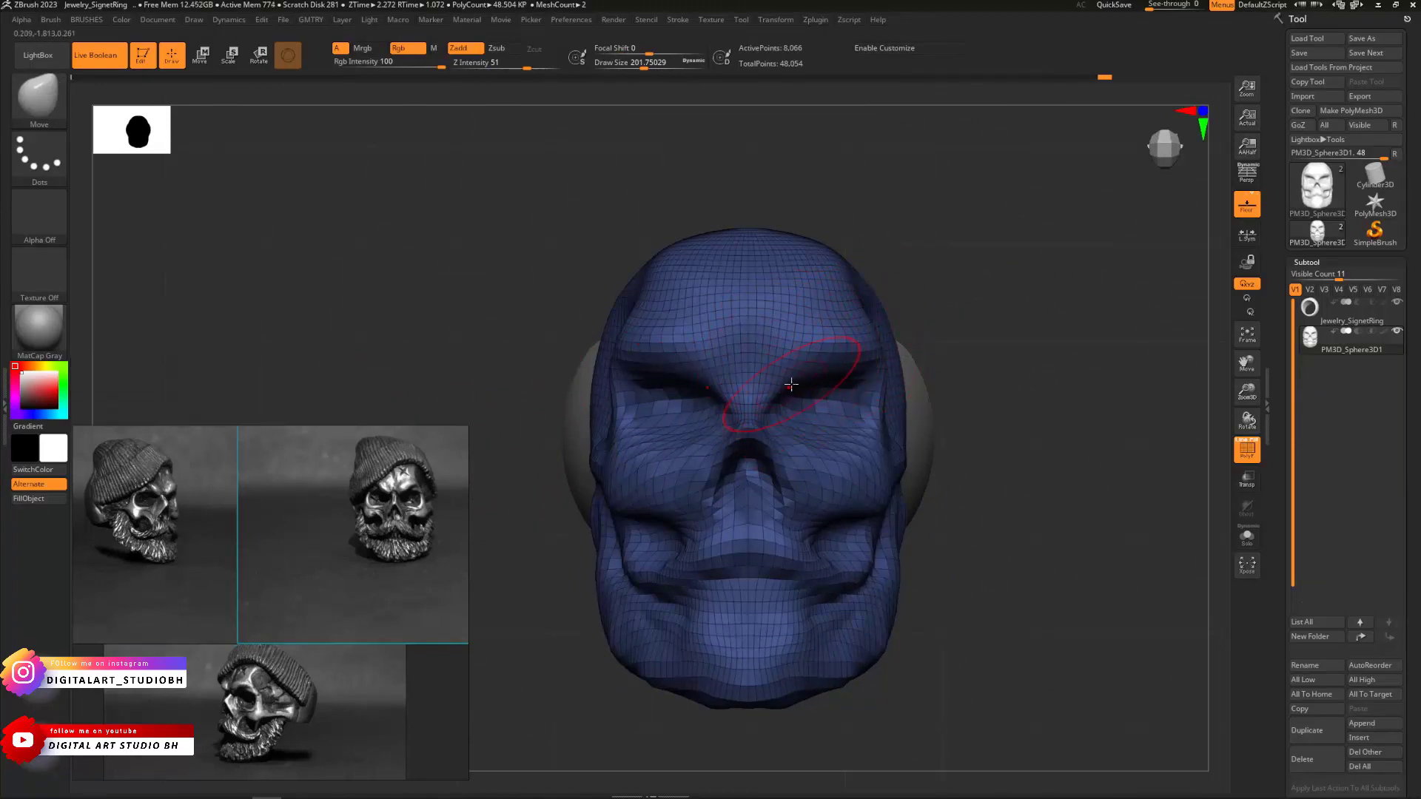
Reshape the inner brow and eye sockets into an angry slant using Move draw sizes of 112 and about 145
left_click_drag(791, 384, 770, 374)
key("s")
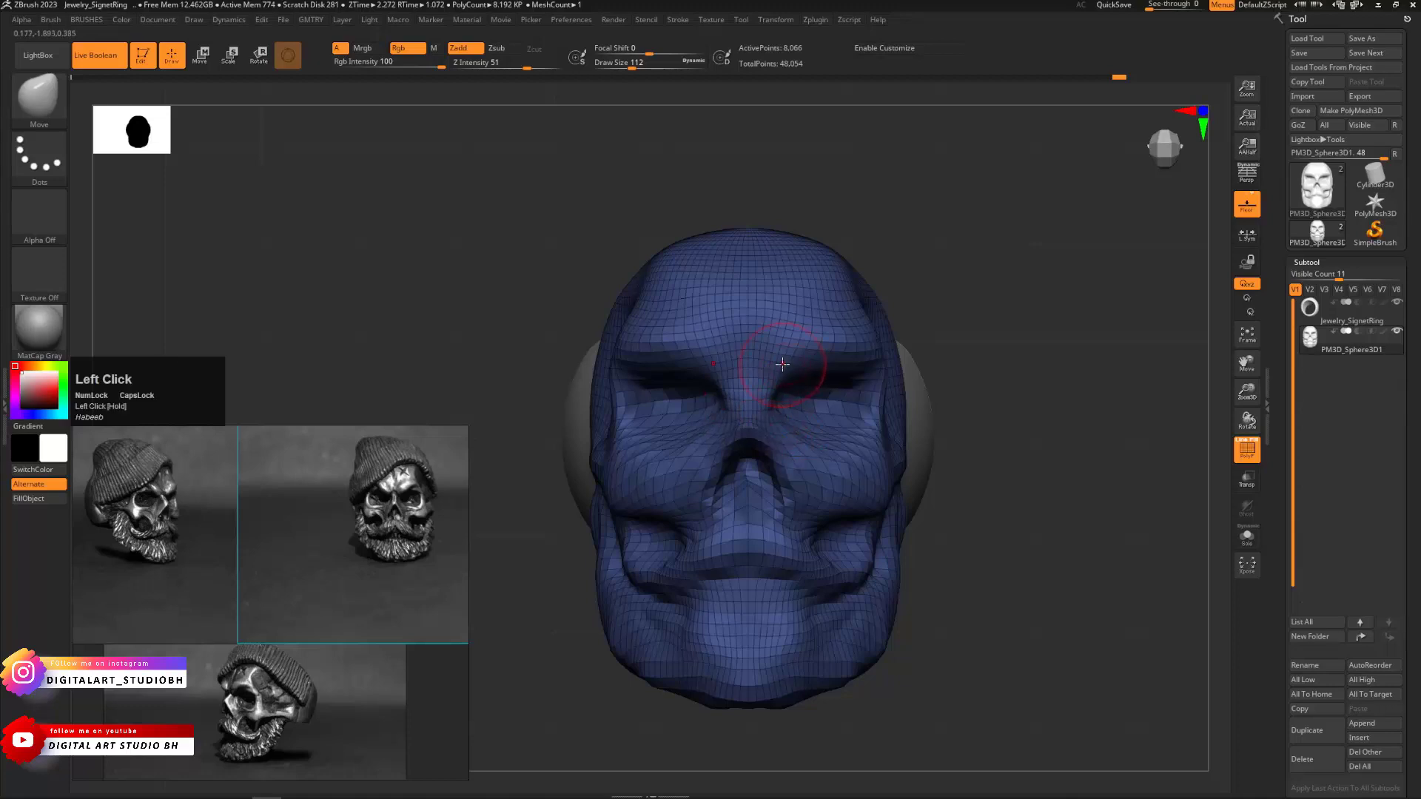
key("s")
mouse_move(782, 364)
left_mouse_down()
mouse_move(827, 373)
mouse_move(836, 393)
left_mouse_up()
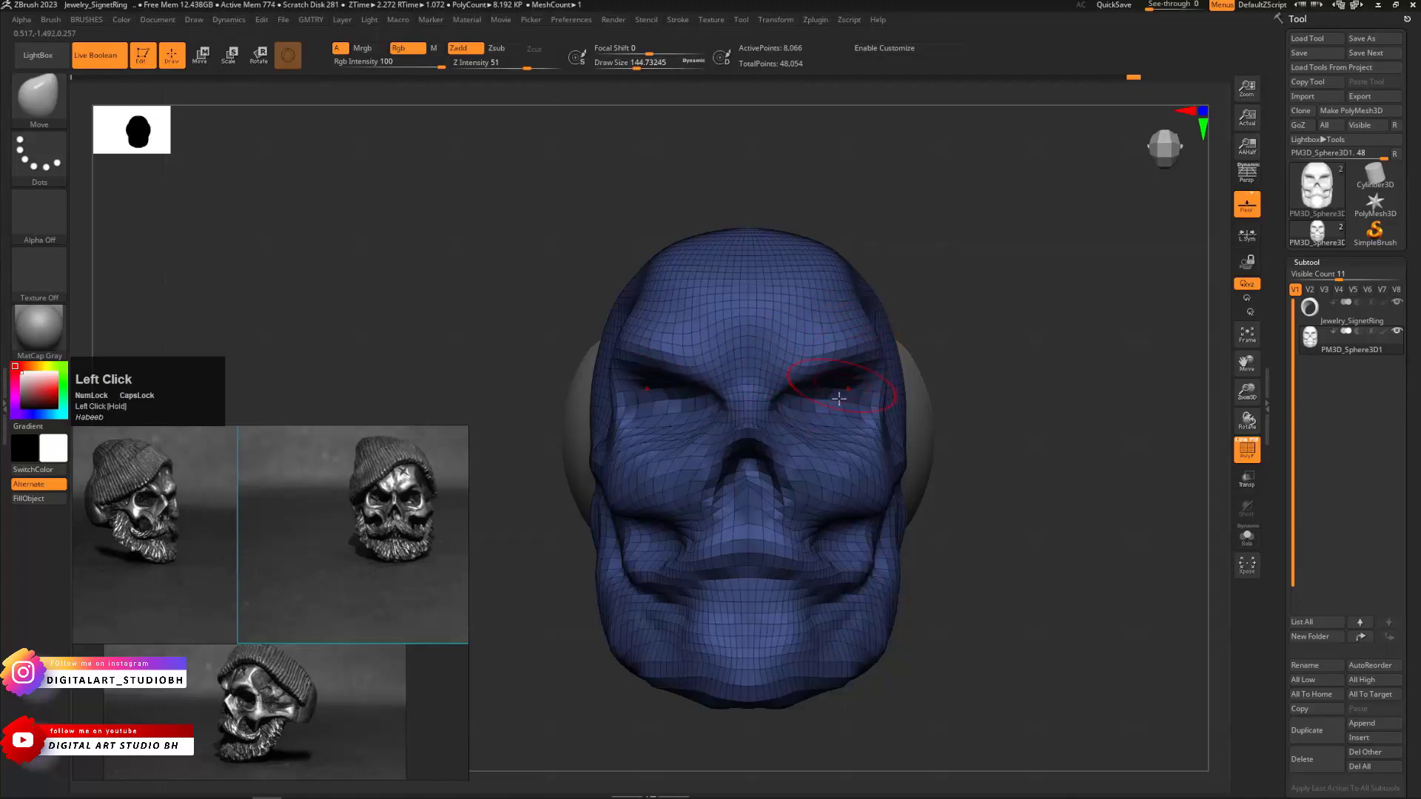
left_click_drag(850, 445, 867, 416)
left_click_drag(1036, 414, 921, 403)
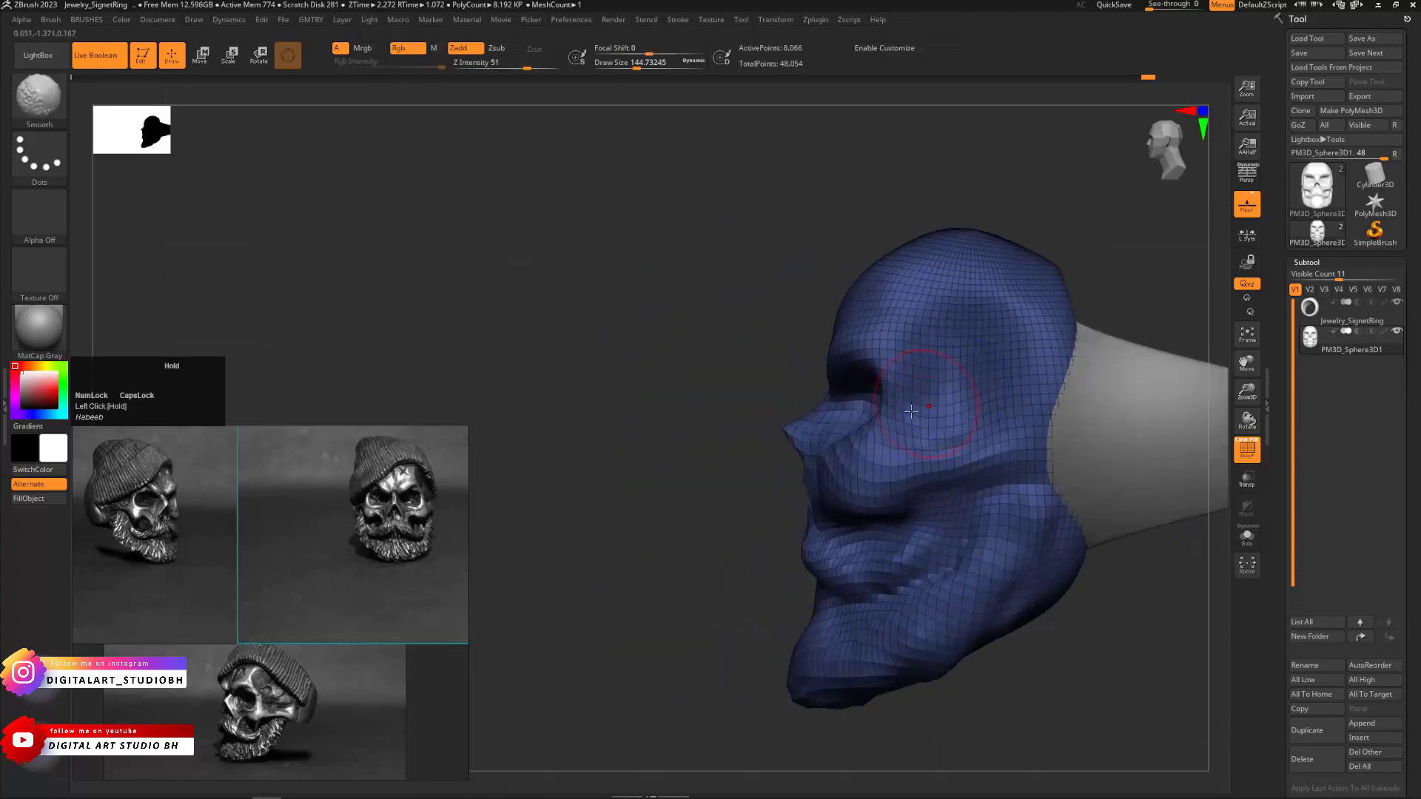
Set the Move draw size to about 172 and adjust the lower edge of the cheekbone in side view
key("s")
left_click(834, 466)
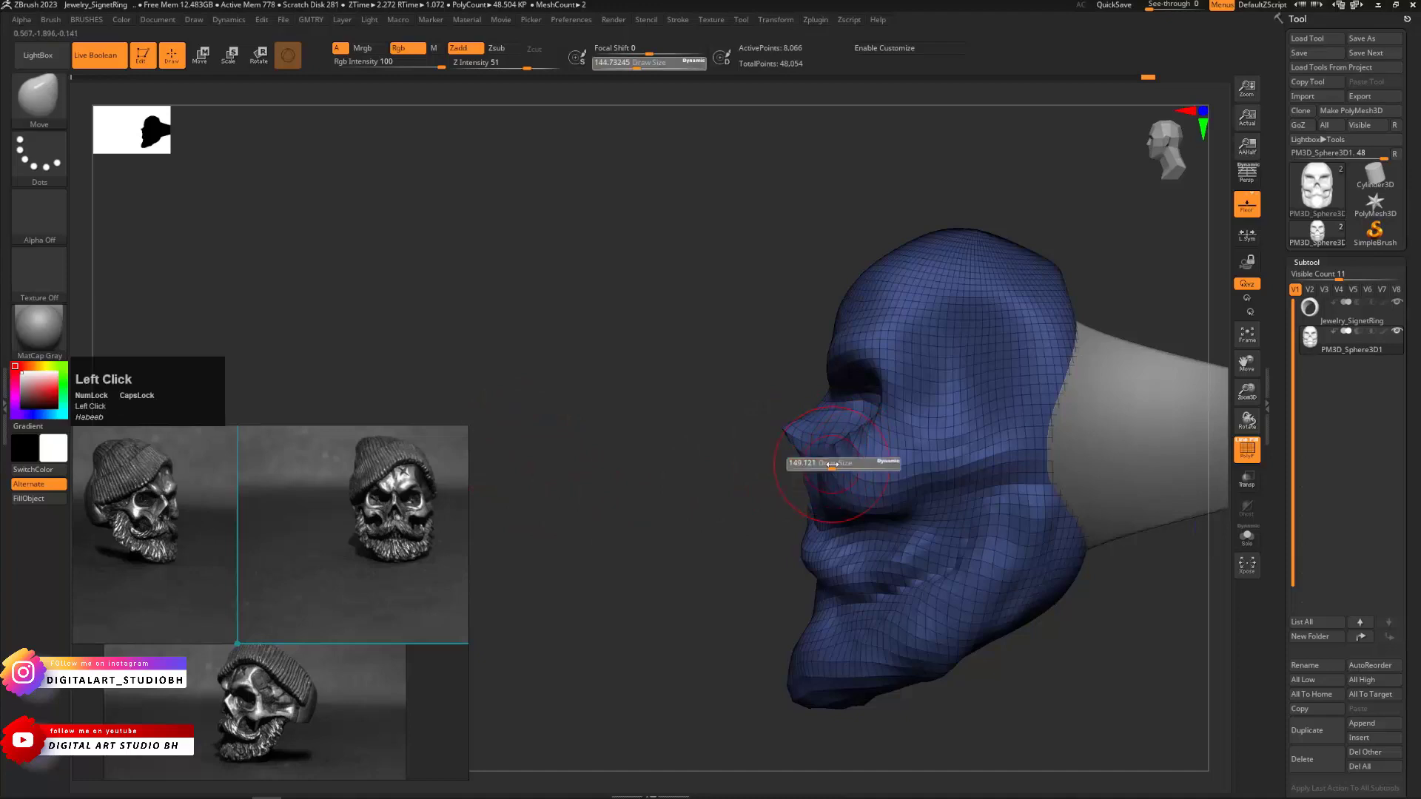
left_click_drag(837, 467, 864, 450)
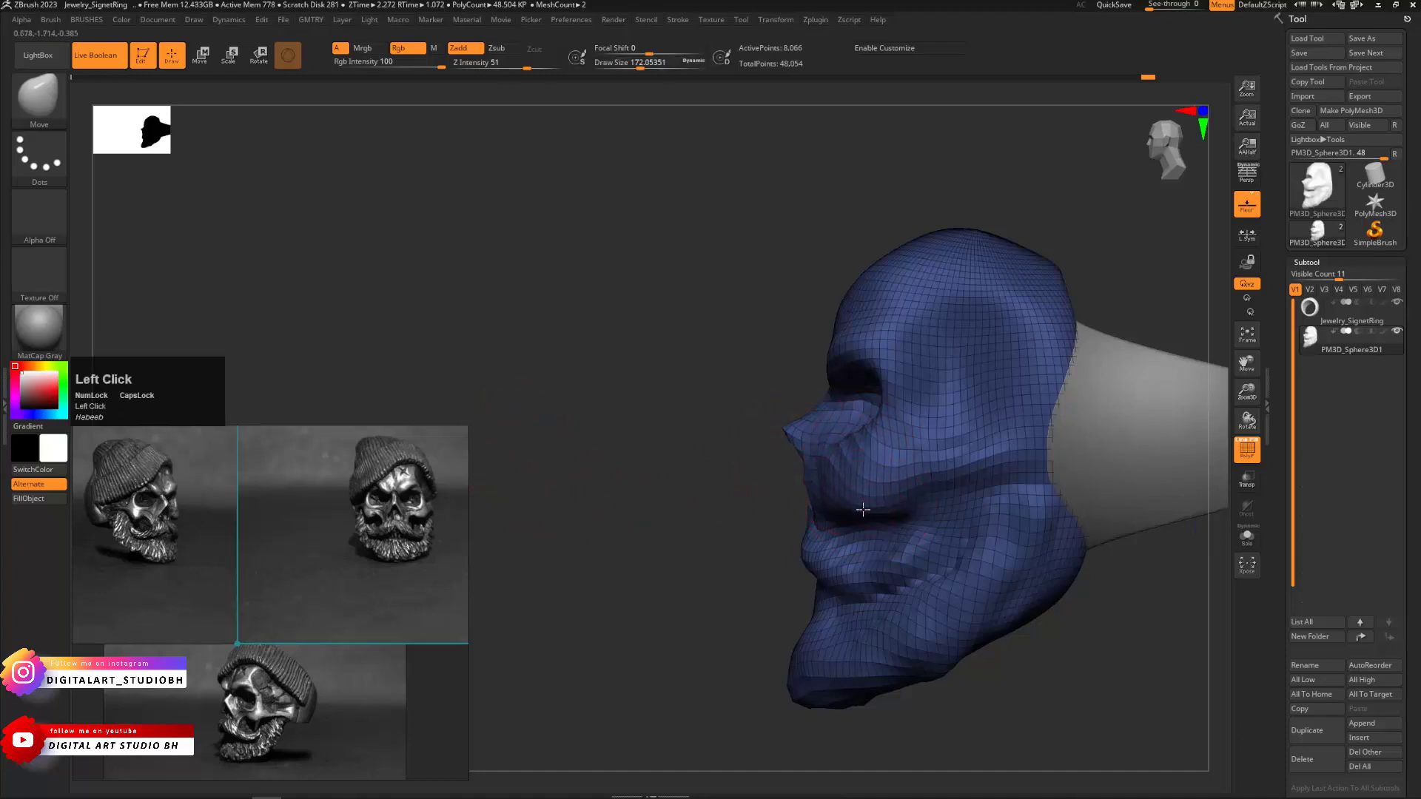
left_click_drag(863, 509, 870, 498)
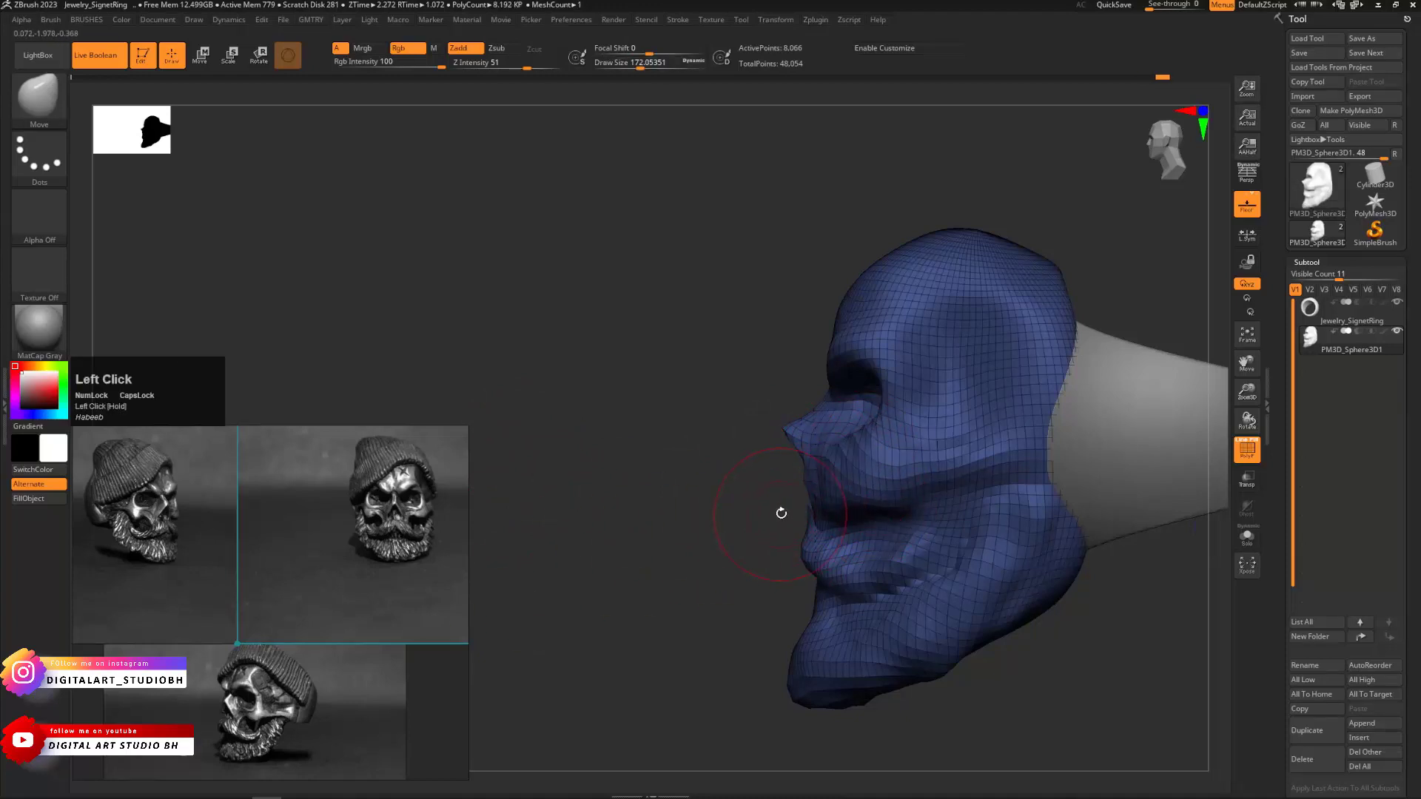
left_click_drag(886, 490, 877, 523)
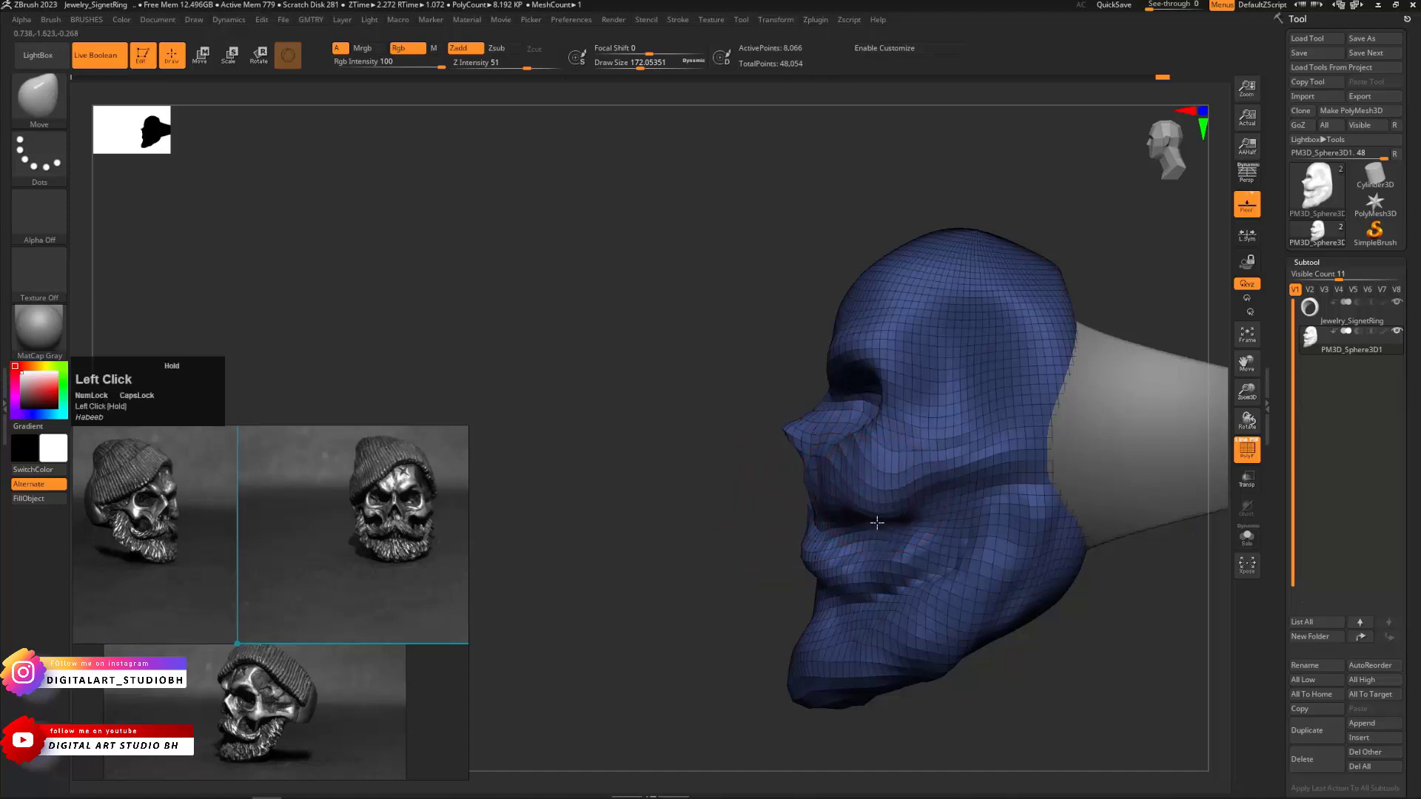
Undo the last Move strokes on the cheek
mouse_move(666, 525)
left_mouse_down()
mouse_move(807, 519)
mouse_move(850, 484)
mouse_move(843, 468)
left_mouse_up()
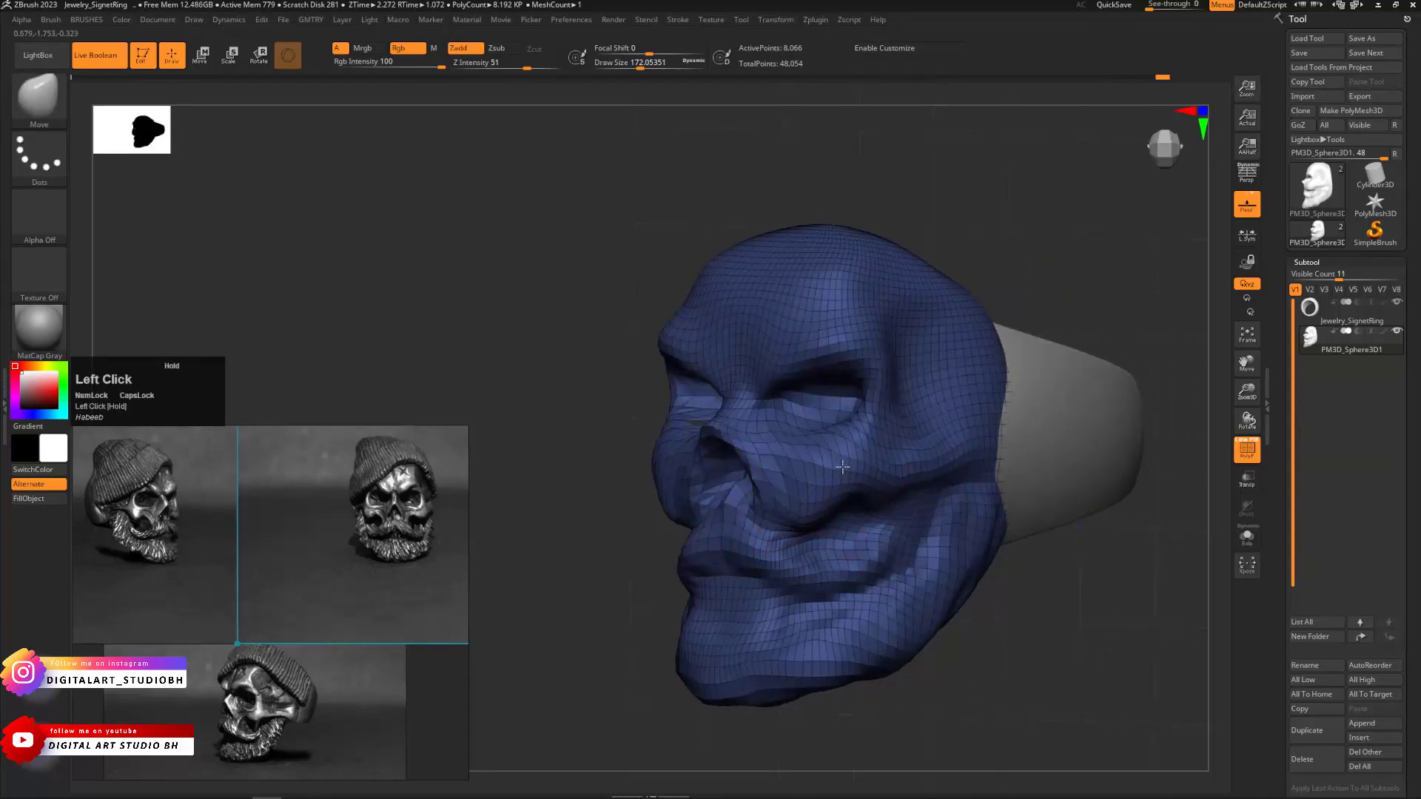
left_click_drag(574, 518, 684, 510)
mouse_move(1010, 474)
left_mouse_down("alt")
mouse_move(978, 488)
mouse_move(950, 437)
mouse_move(832, 453)
left_mouse_up("alt")
key("ctrl+z")
key("ctrl+z")
key("ctrl+z")
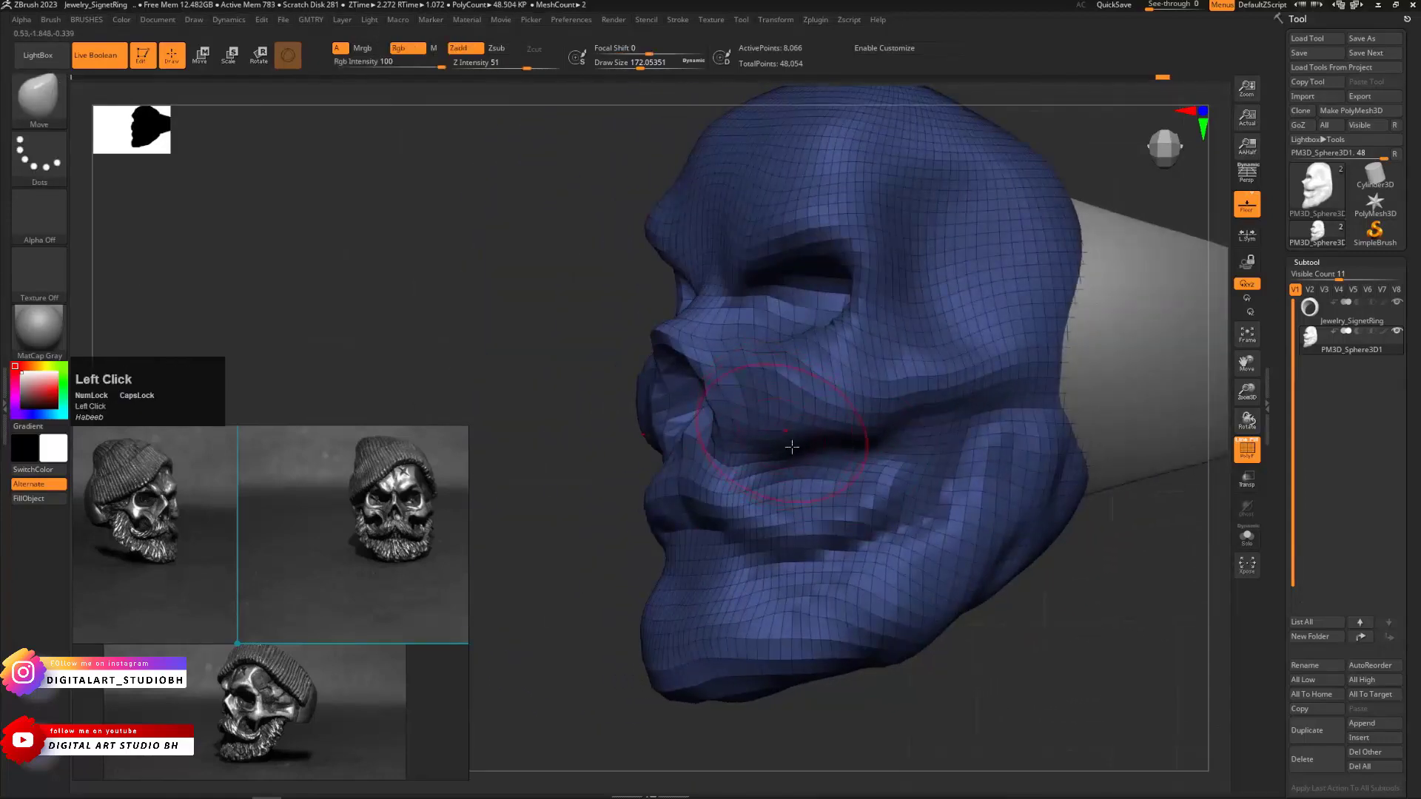
Pull the cheekbone beside the nose slightly back and up in side view with the Move brush
left_click_drag(618, 466, 574, 469, "shift")
left_click_drag(804, 423, 807, 426)
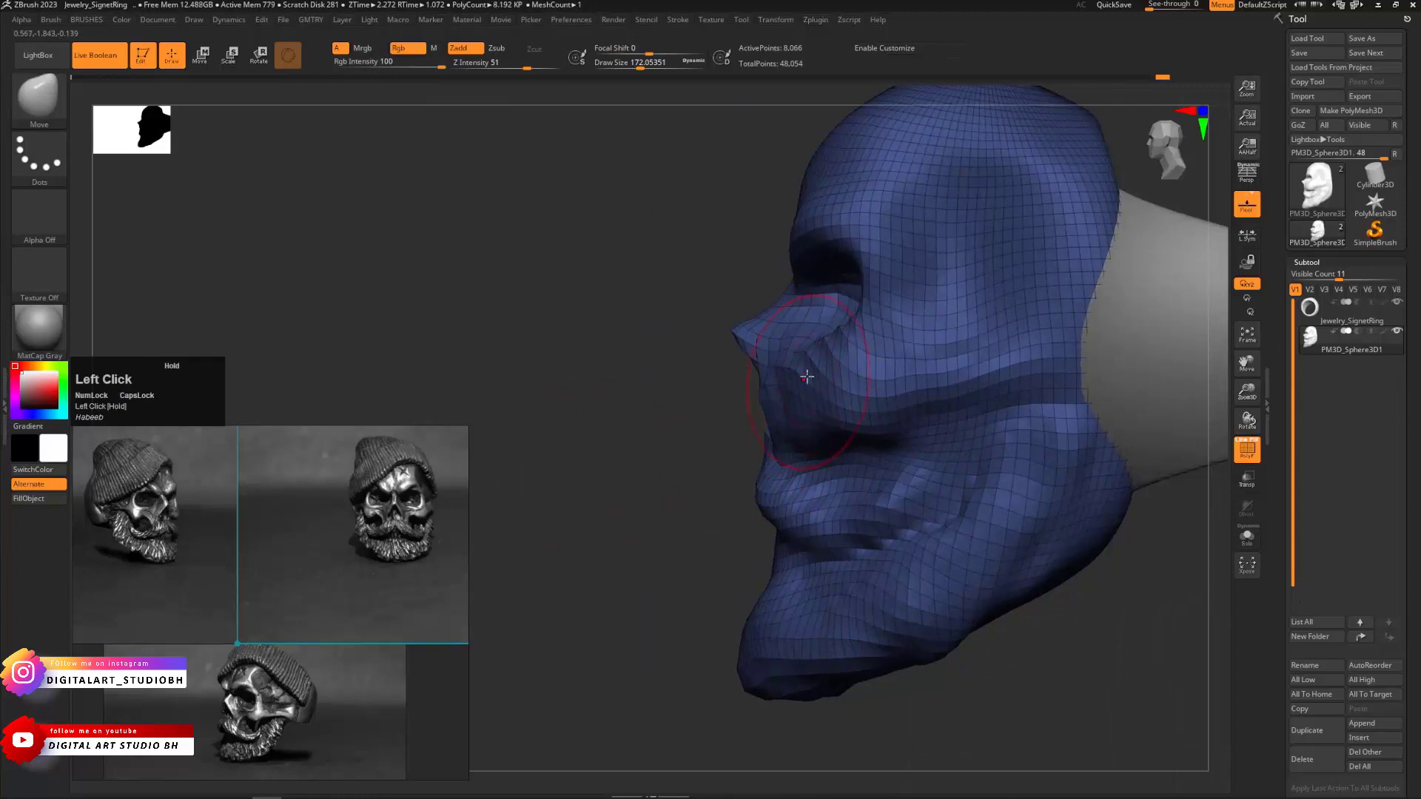
left_click_drag(807, 377, 826, 374)
left_click_drag(849, 423, 897, 400)
left_click_drag(629, 420, 710, 425)
left_click_drag(989, 425, 1030, 461, "alt")
left_click_drag(1007, 349, 1023, 414, "alt")
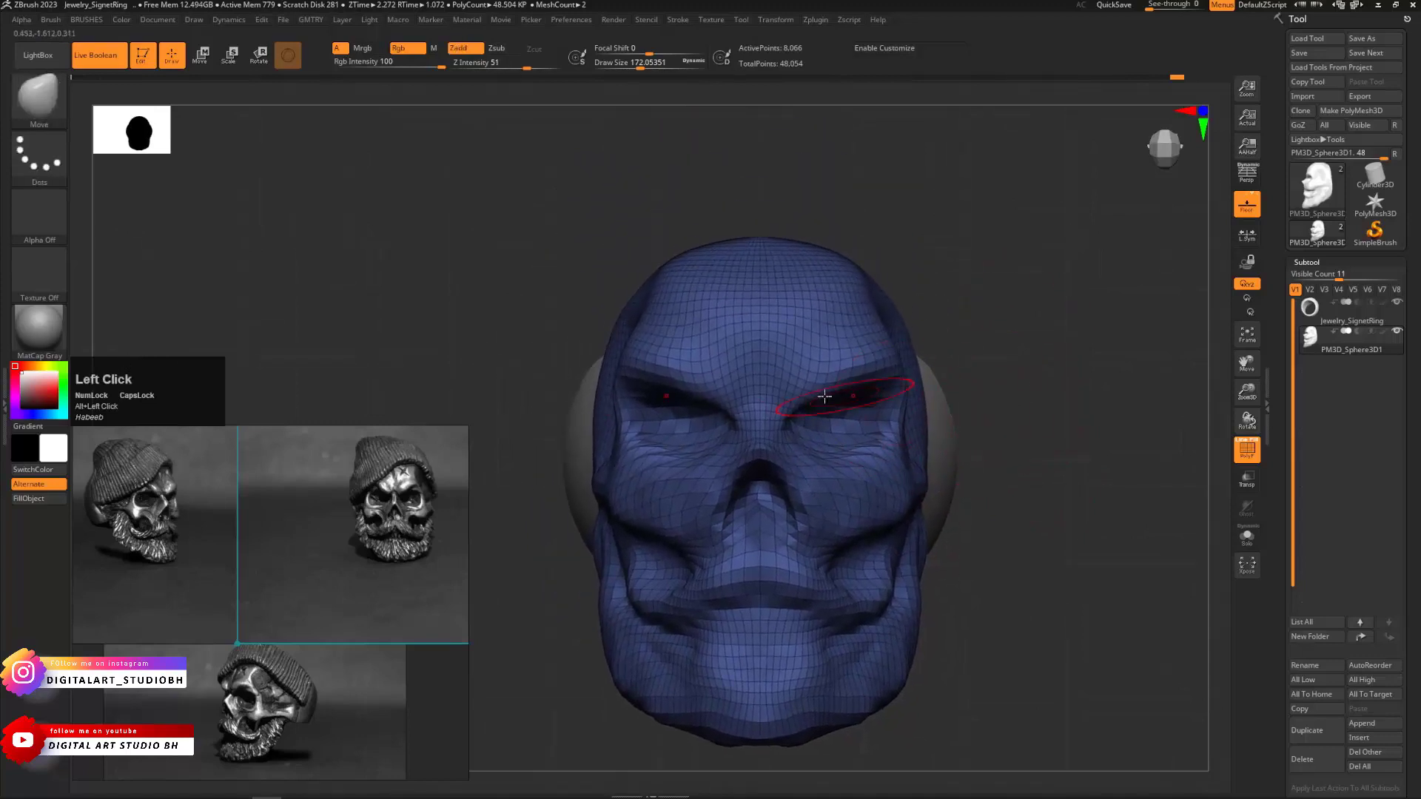
left_click_drag(1050, 319, 1040, 348)
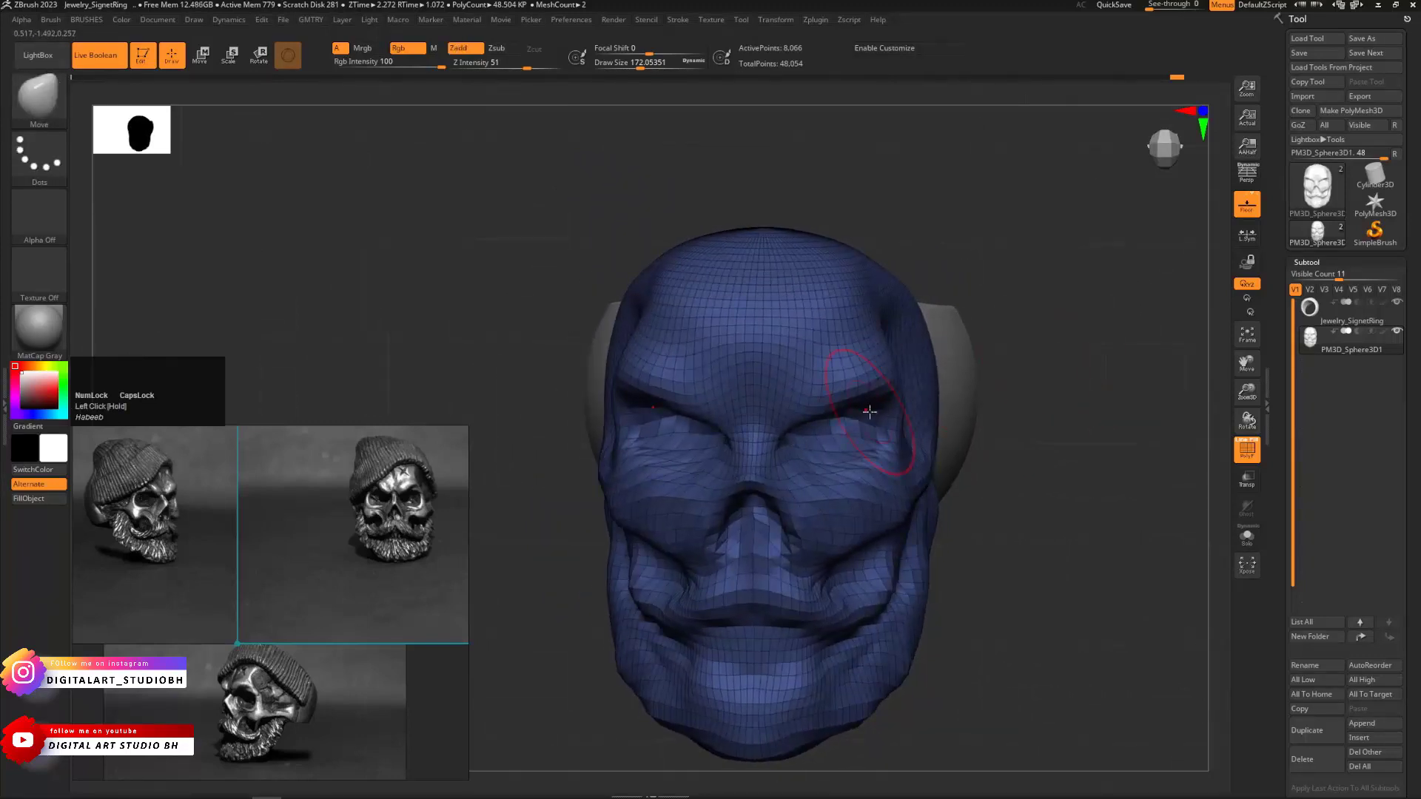
Choose DamStandard with a draw size of about 77 and cut creases around the nose bridge and inner eye corners
key("ctrl+b")
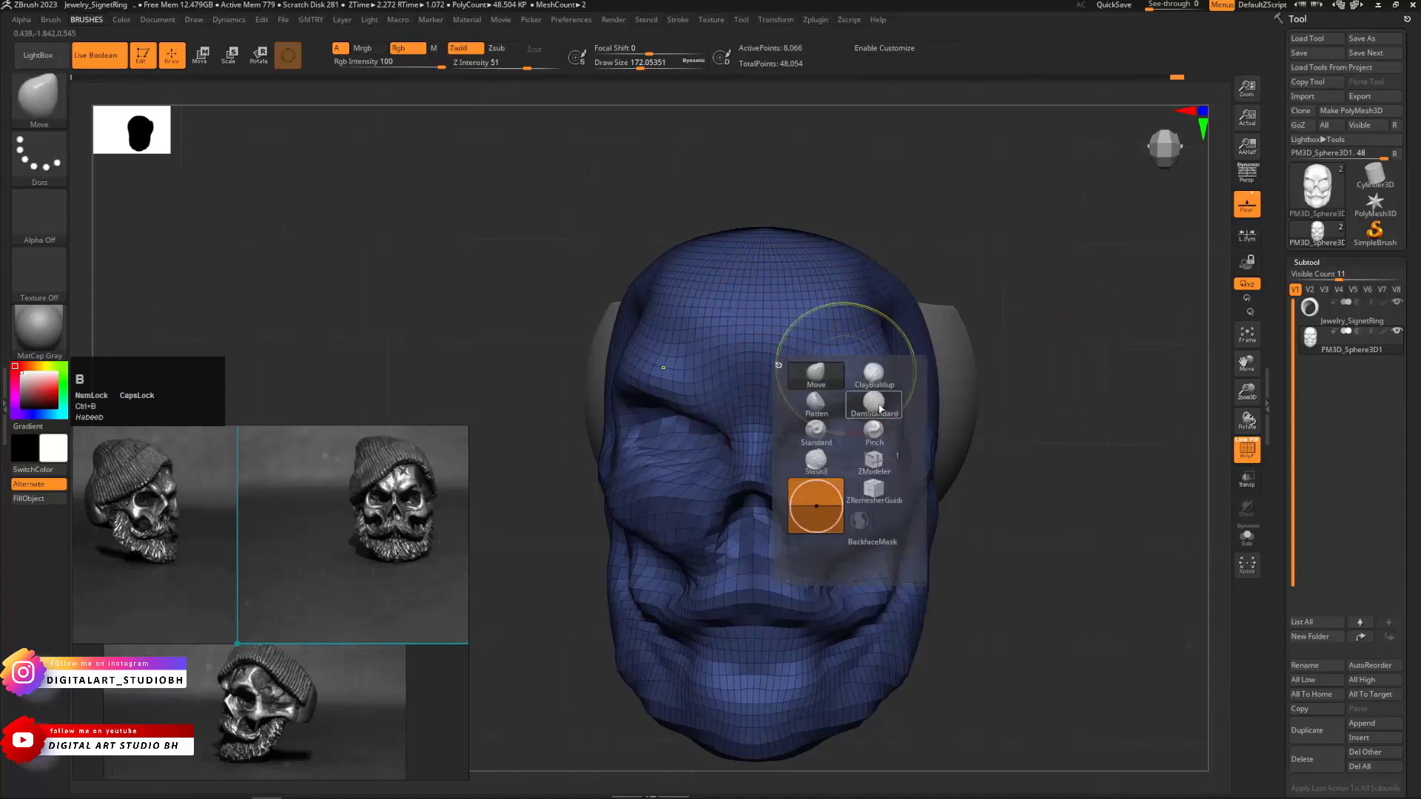
left_click(874, 405)
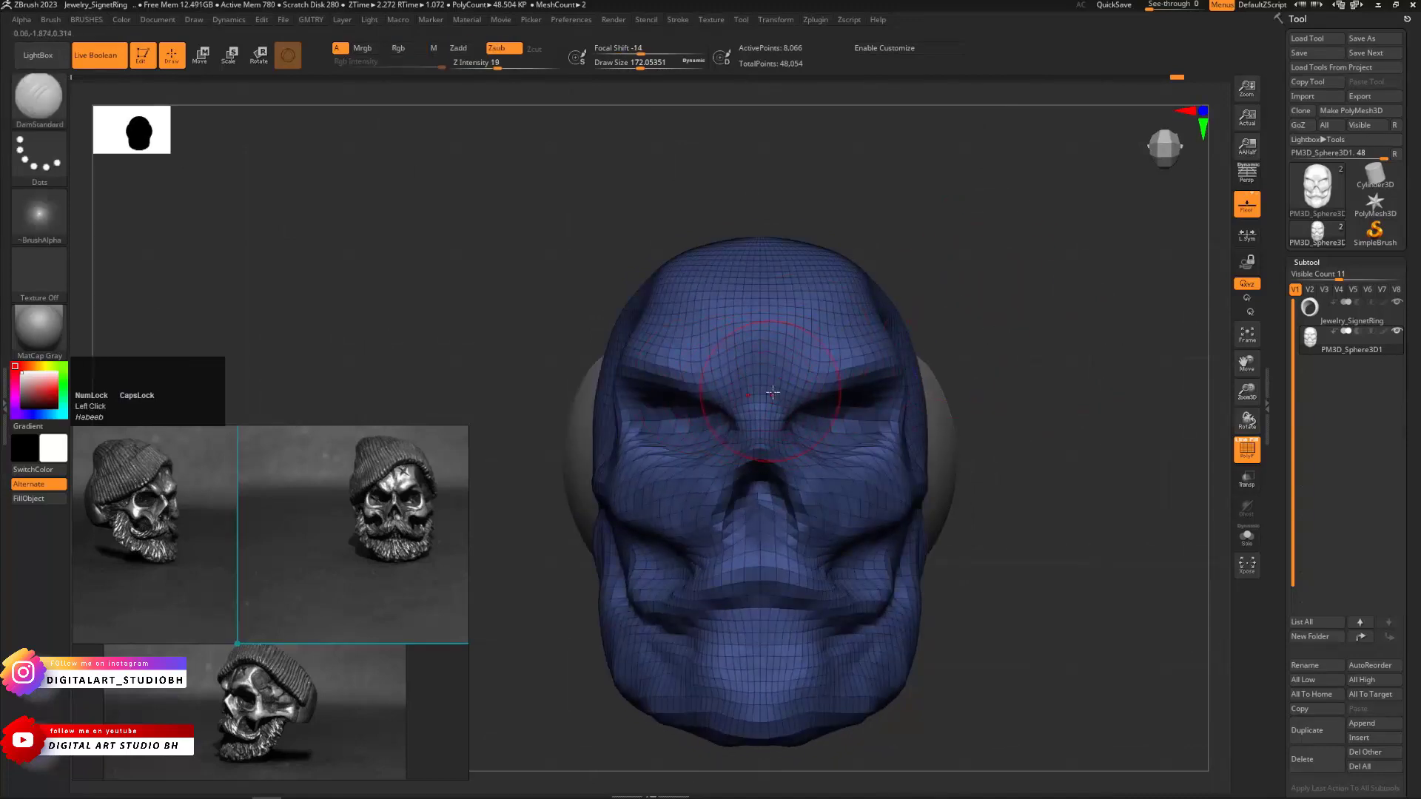
key("s")
mouse_move(772, 394)
left_mouse_down()
mouse_move(759, 395)
mouse_move(786, 409)
left_mouse_up()
left_click_drag(1073, 433, 954, 443)
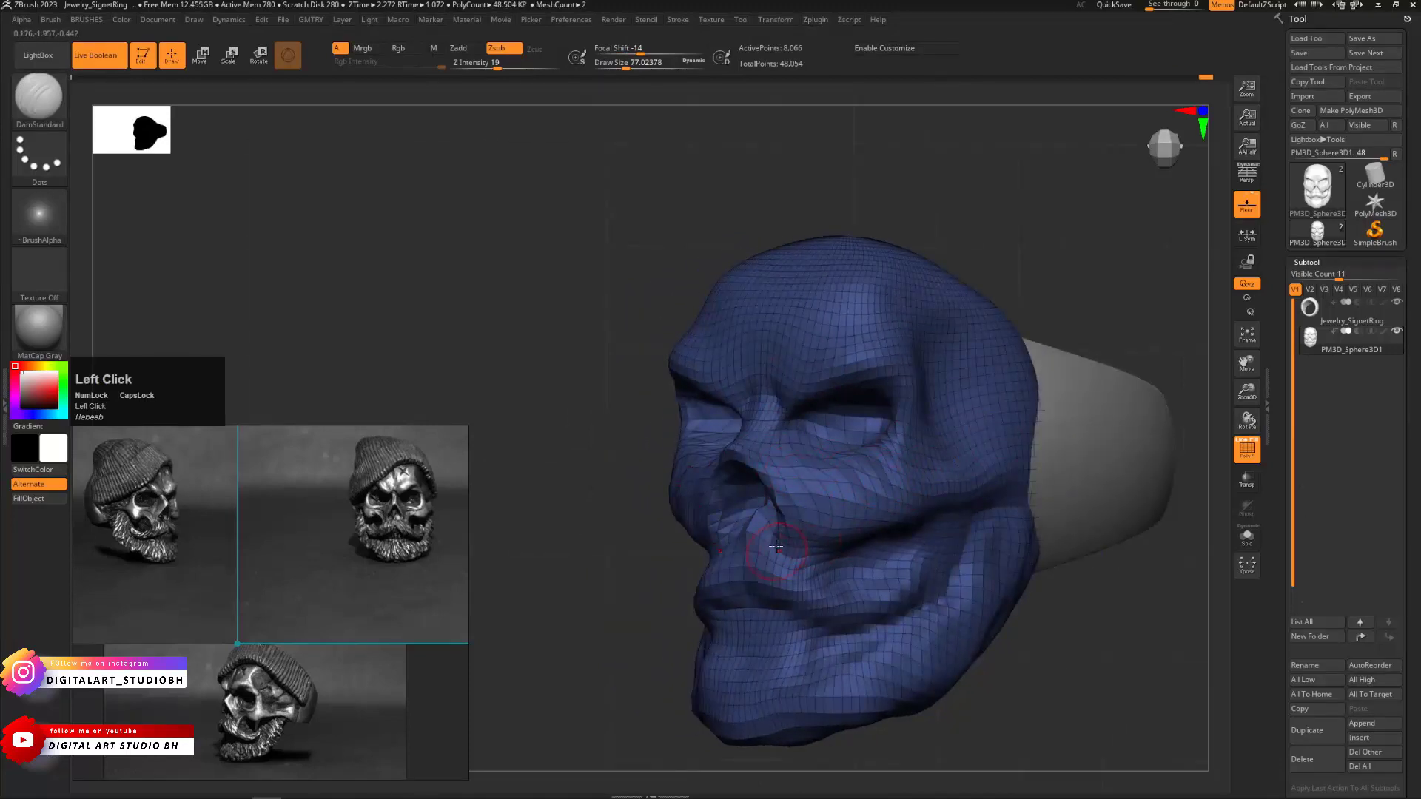
left_click_drag(776, 546, 768, 535)
Raise the middle of the nose cavity with inverted DamStandard strokes and smooth the area below it
left_click_drag(482, 471, 544, 491)
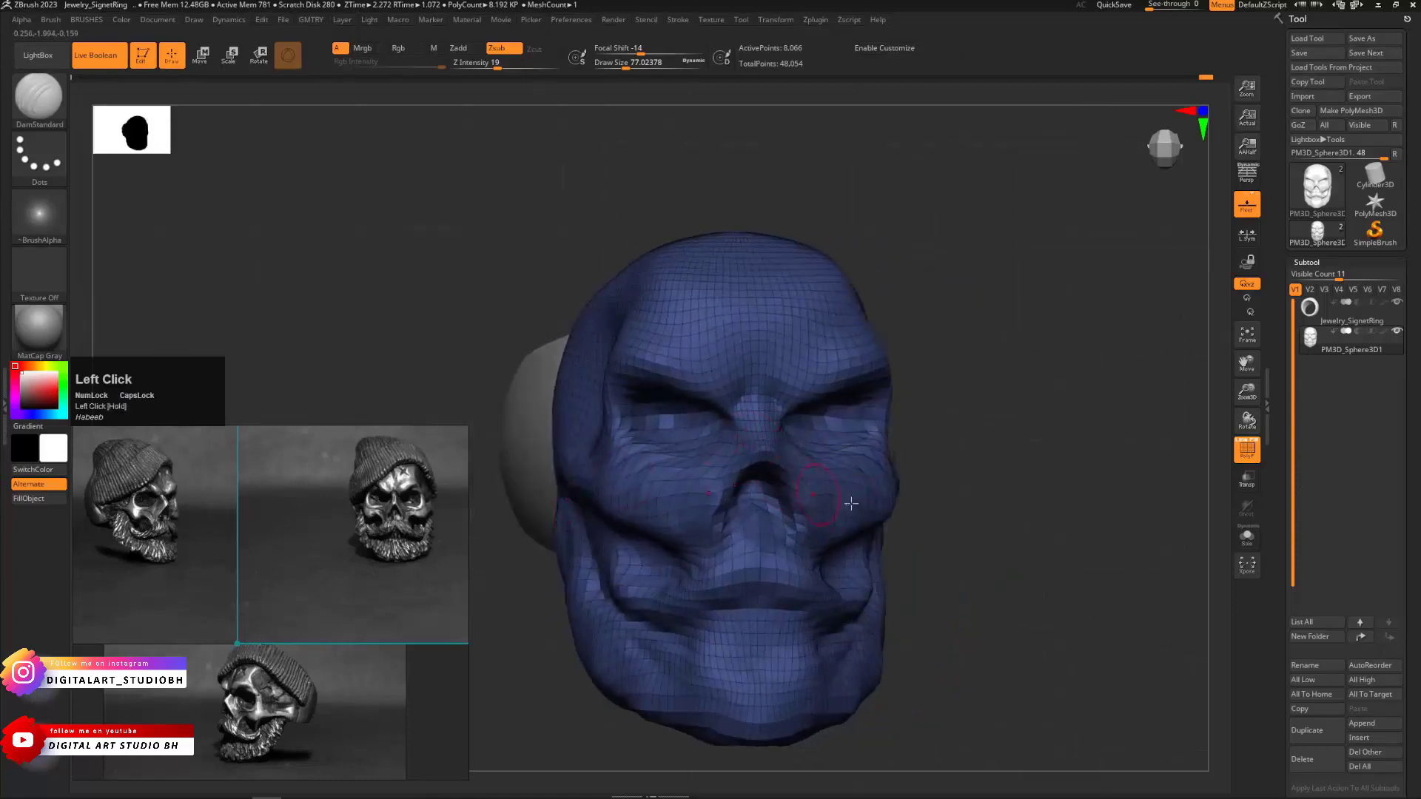
left_click_drag(995, 525, 980, 479)
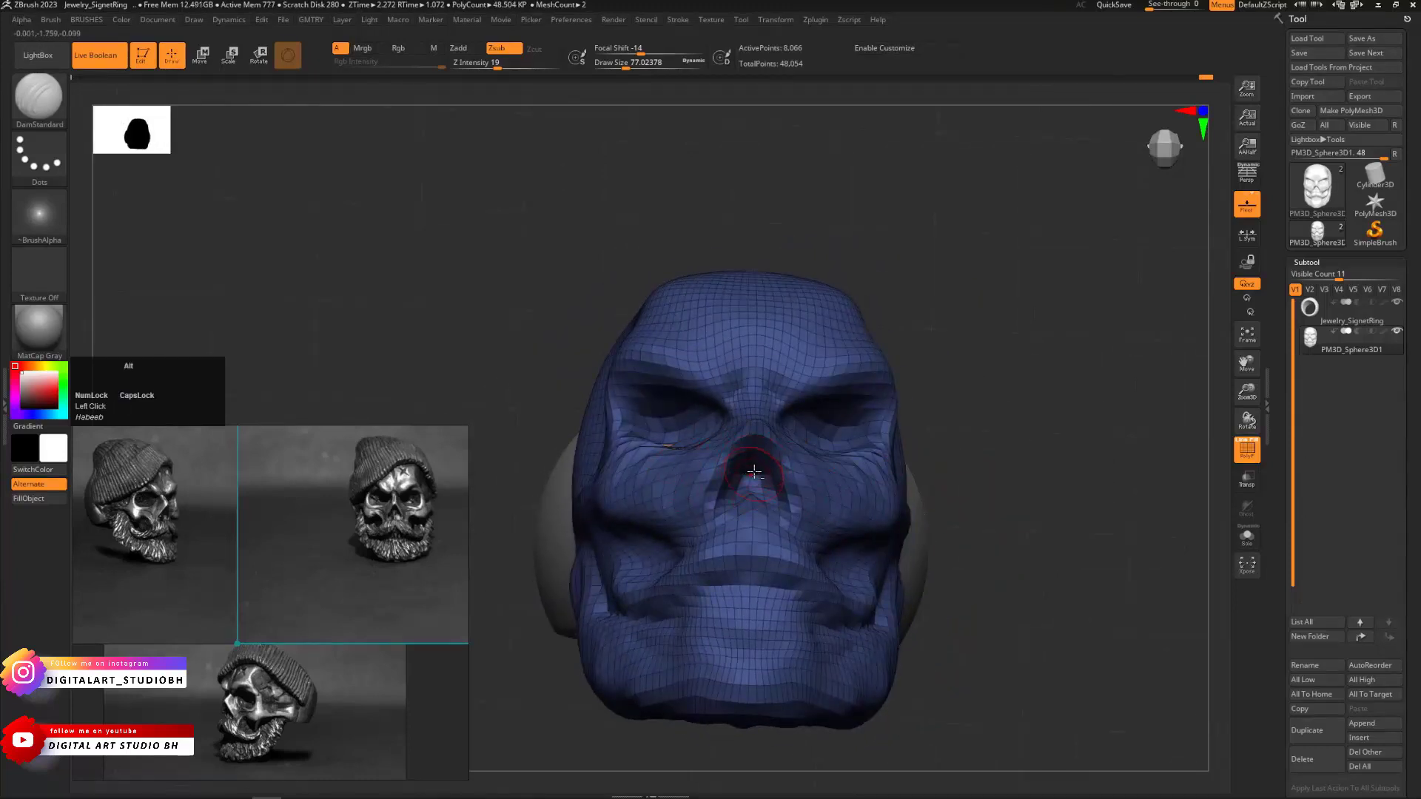
left_click_drag(753, 471, 748, 490, "alt")
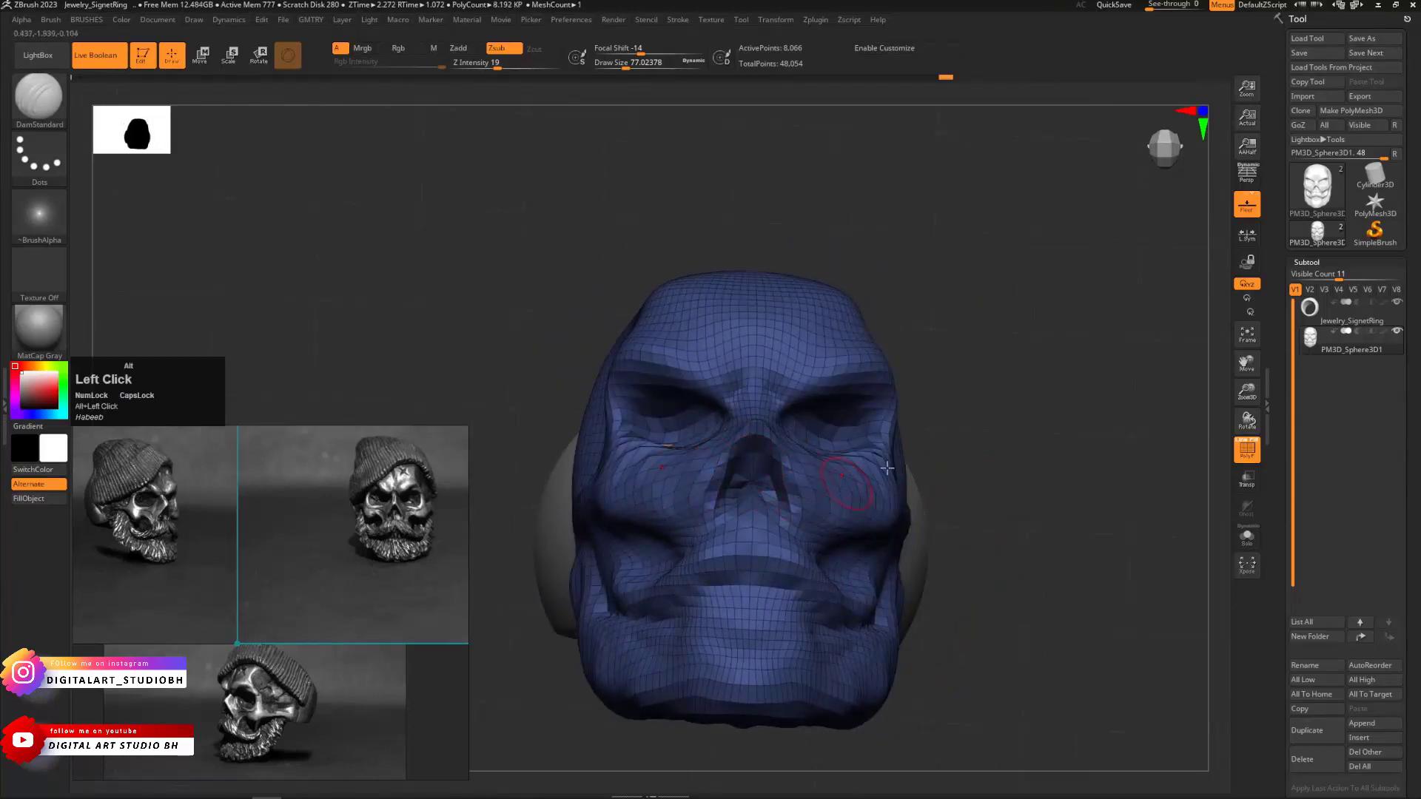
mouse_move(1017, 381)
left_mouse_down()
mouse_move(1008, 415)
mouse_move(1087, 455)
left_mouse_up()
left_click_drag(743, 475, 749, 499, "shift")
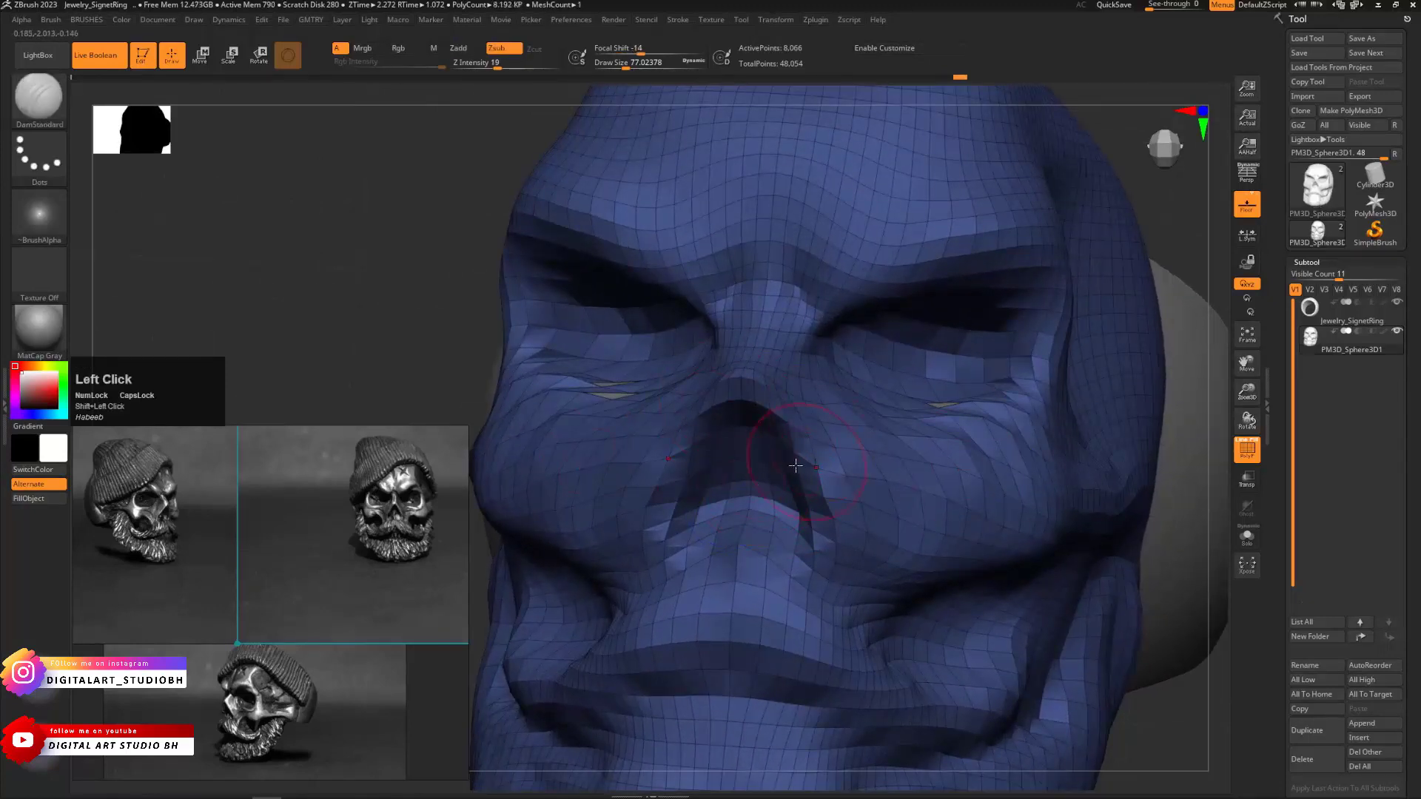
left_click_drag(444, 330, 501, 333)
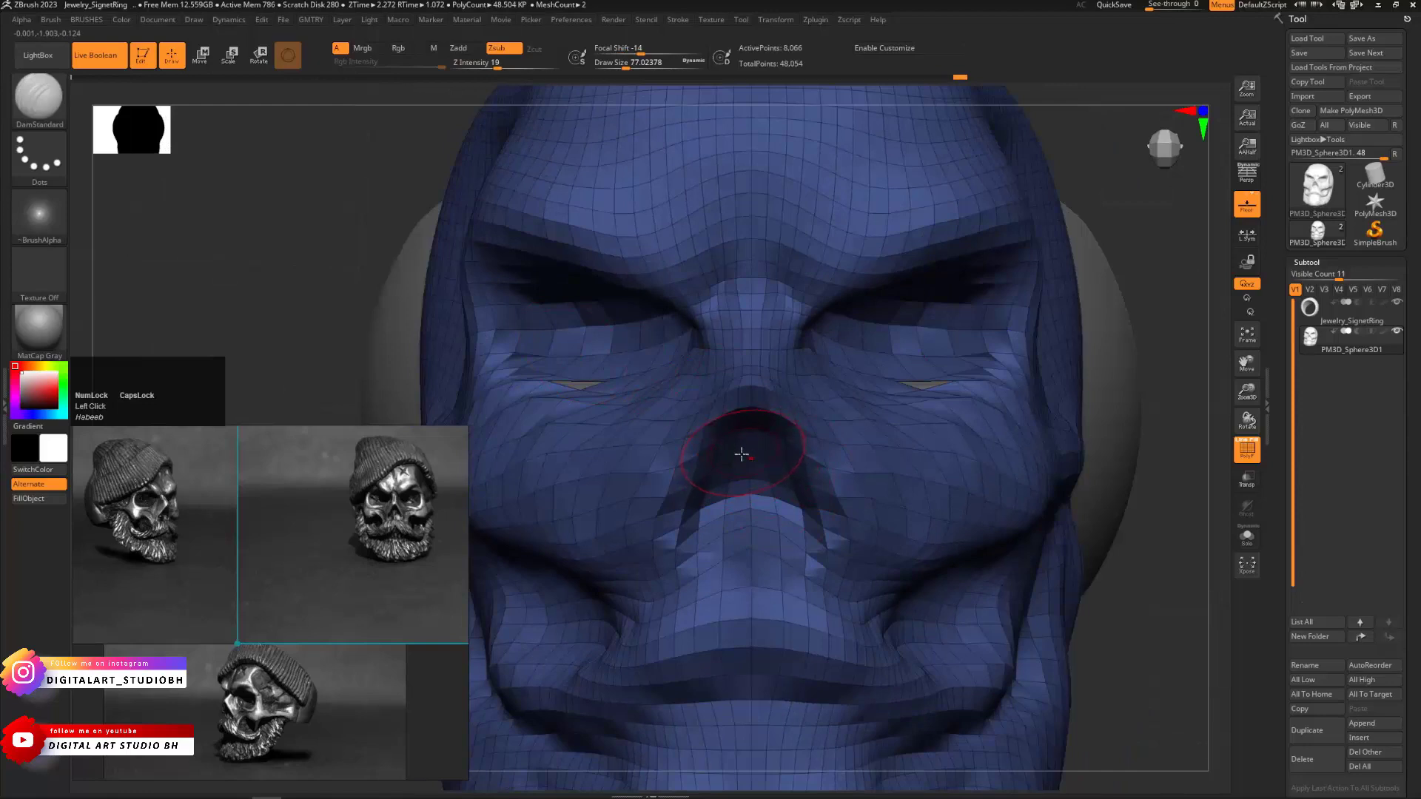
left_click(751, 489, "alt")
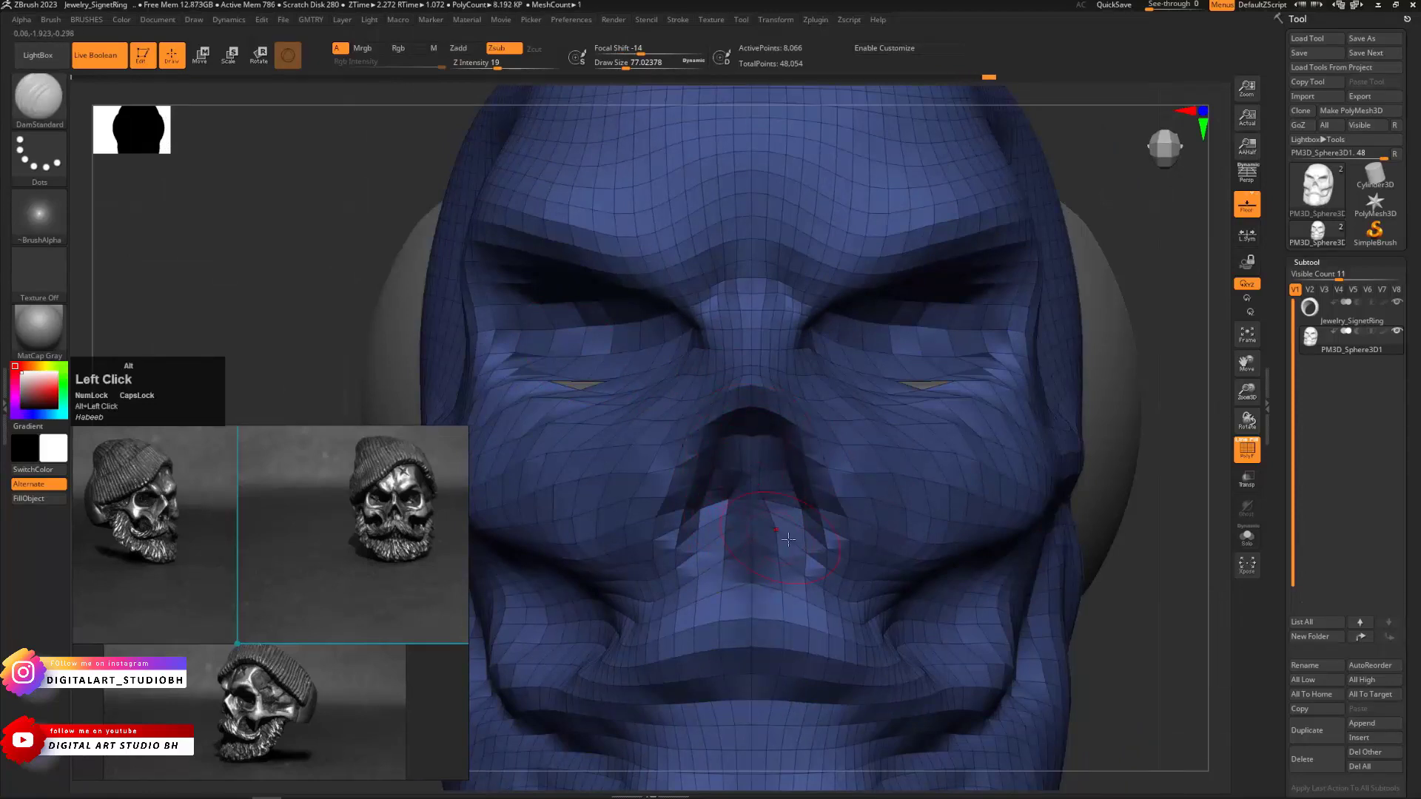
left_click_drag(1098, 567, 1108, 540)
left_click_drag(742, 500, 746, 524, "shift")
mouse_move(499, 342)
left_mouse_down("alt")
mouse_move(482, 384)
mouse_move(557, 339)
mouse_move(510, 296)
mouse_move(547, 364)
left_mouse_up("alt")
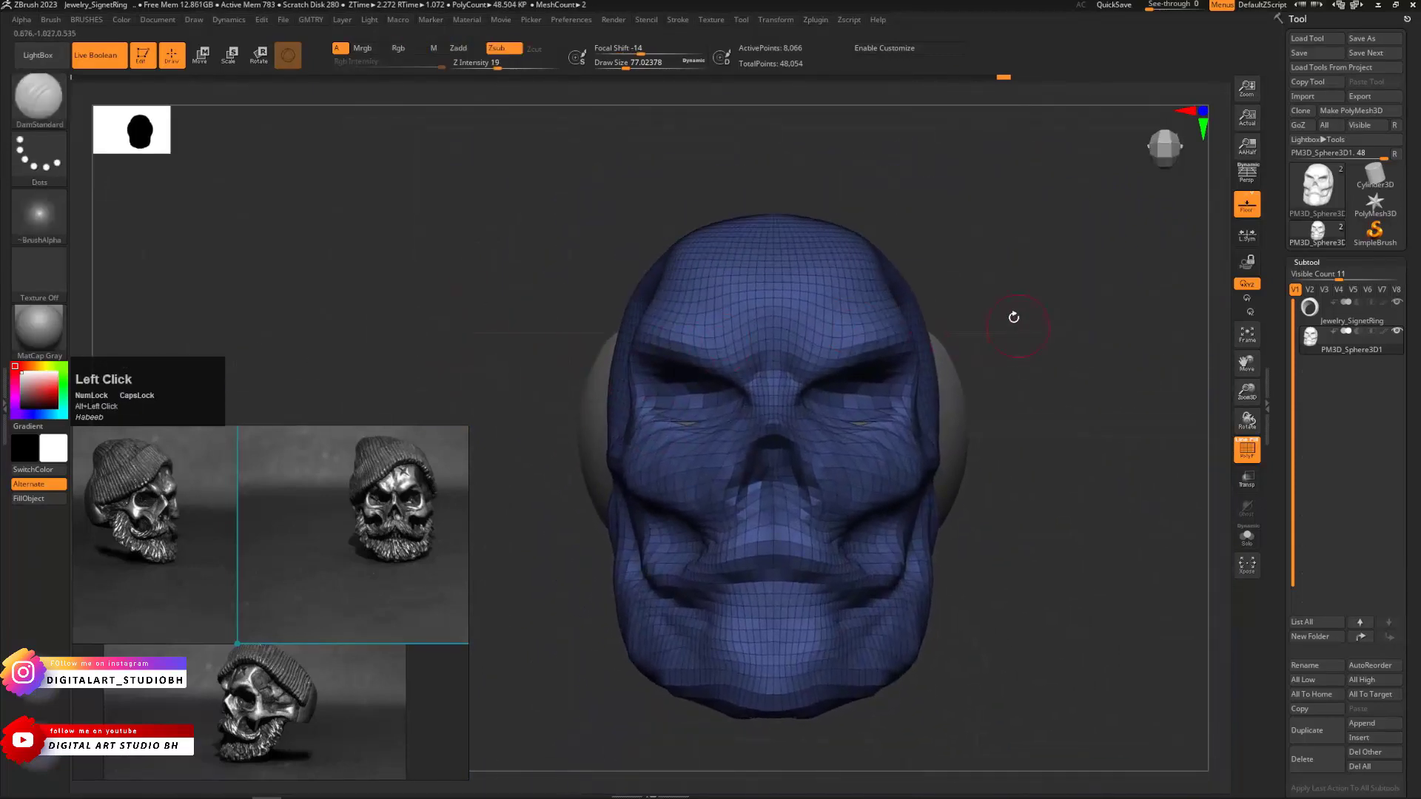
Choose the Move brush with a draw size of about 305 and raise the skull's crown into a rounder dome
mouse_move(1013, 317)
left_mouse_down()
mouse_move(932, 296)
mouse_move(815, 224)
mouse_move(883, 202)
left_mouse_up()
key("s")
key("b")
left_click(879, 278)
key("s")
mouse_move(807, 257)
left_mouse_down()
mouse_move(739, 276)
mouse_move(767, 266)
left_mouse_up()
mouse_move(986, 231)
left_mouse_down()
mouse_move(984, 213)
mouse_move(924, 207)
left_mouse_up()
mouse_move(821, 207)
left_mouse_down()
mouse_move(896, 216)
mouse_move(482, 243)
left_mouse_up()
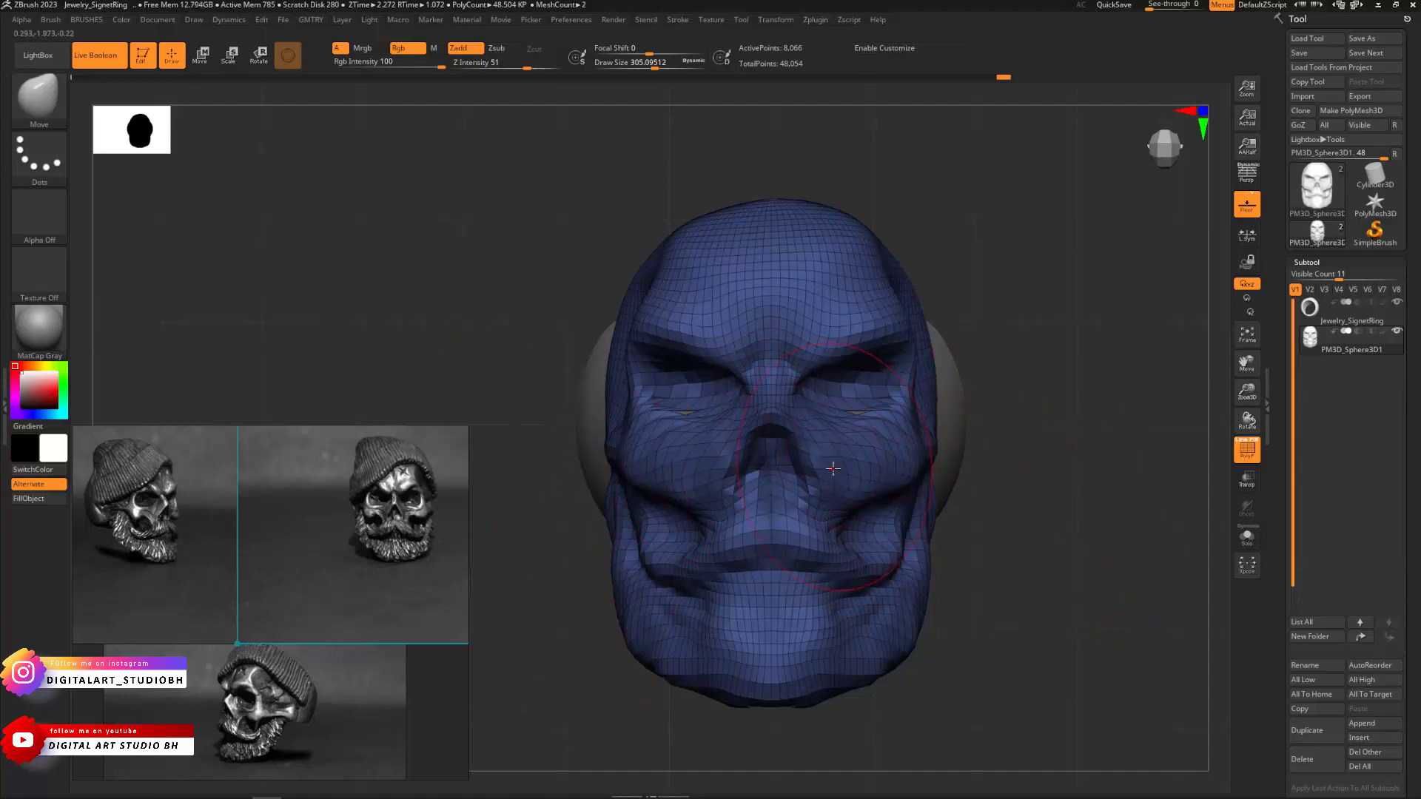
Set the Move draw size to 112, switch on X symmetry and pull the upper moustache outward below the nose
left_click_drag(1002, 470, 945, 435, "alt")
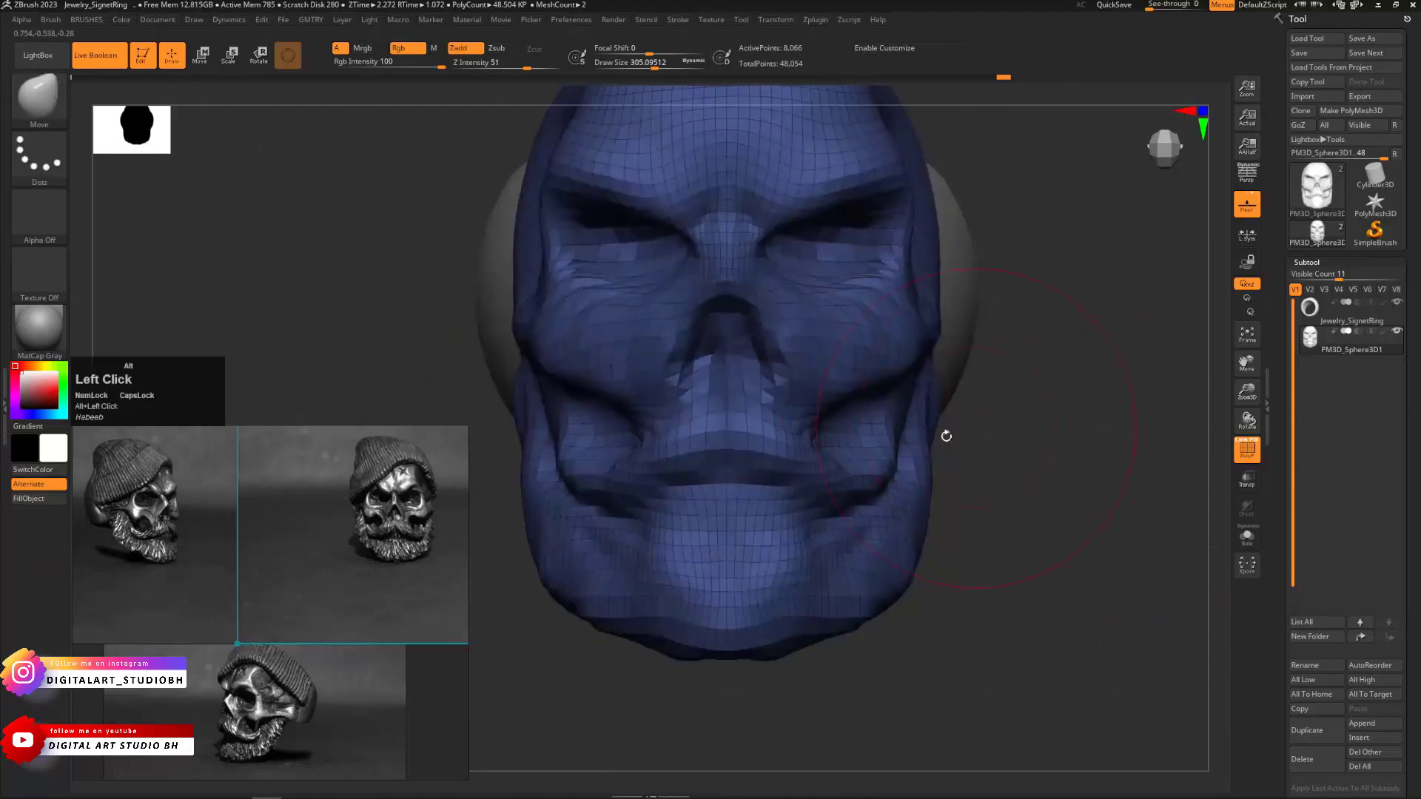
key("s")
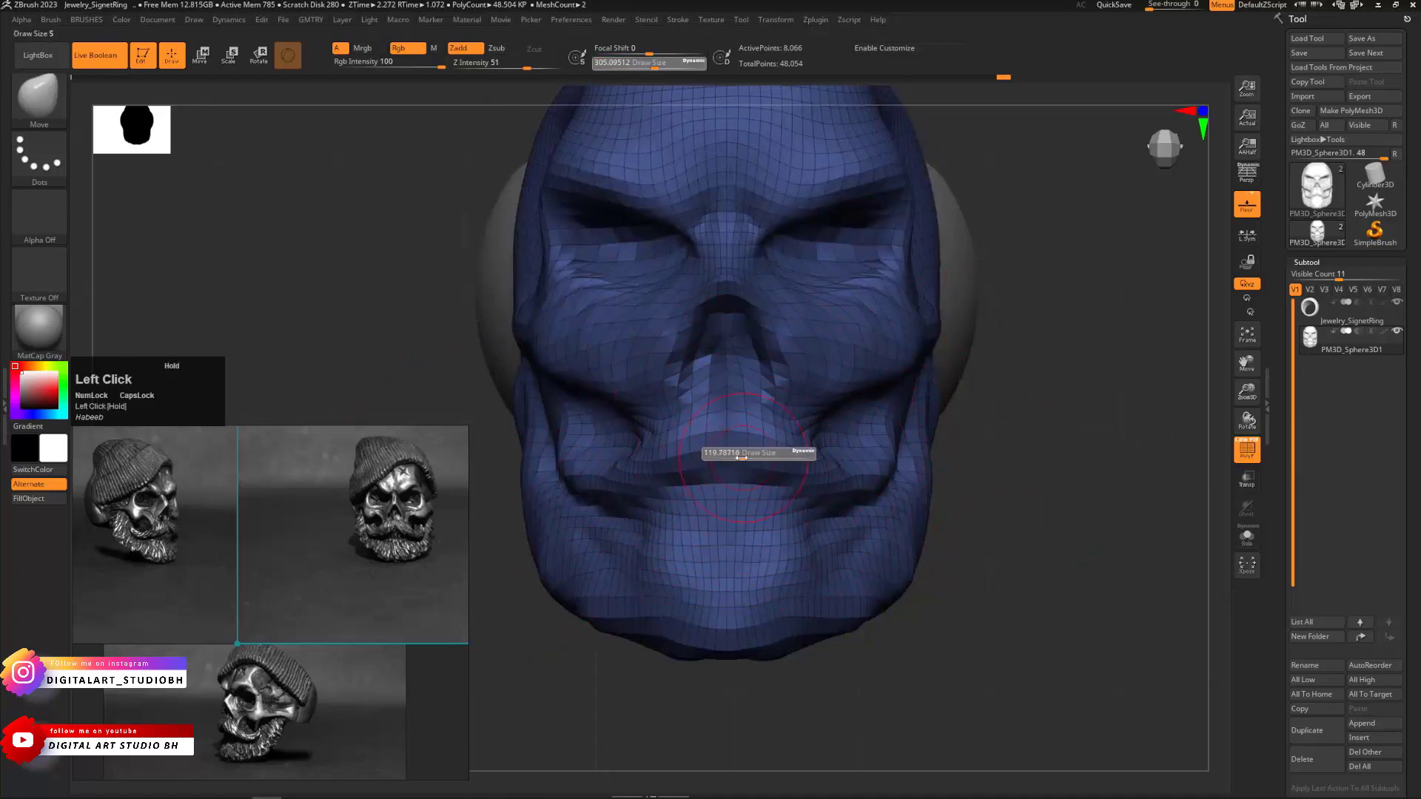
left_click(739, 457)
key("ctrl+z")
key("x")
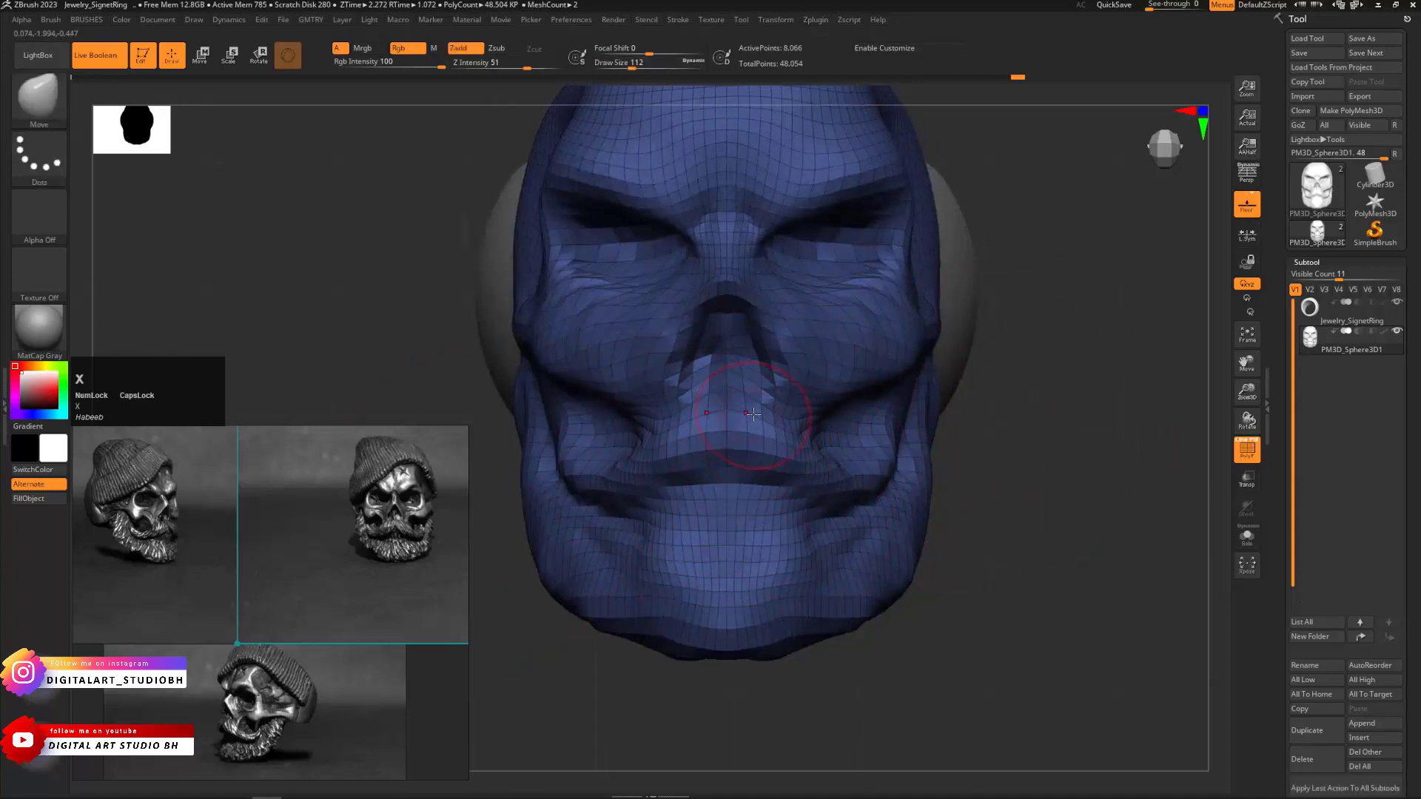
left_click_drag(754, 417, 793, 416)
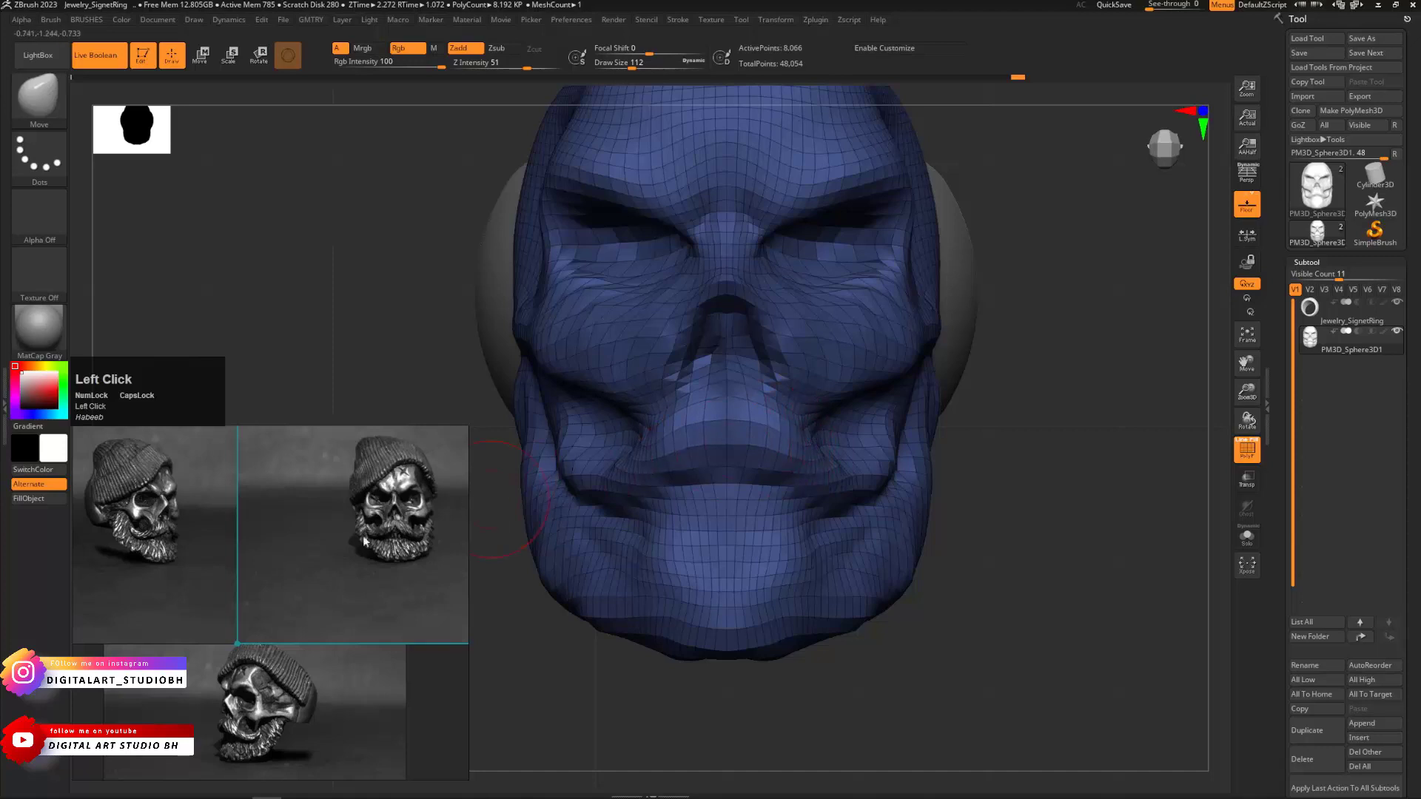
Reshape the moustache's front and lower edge over the mouth with the Move brush in side view
left_click_drag(1029, 469, 708, 390)
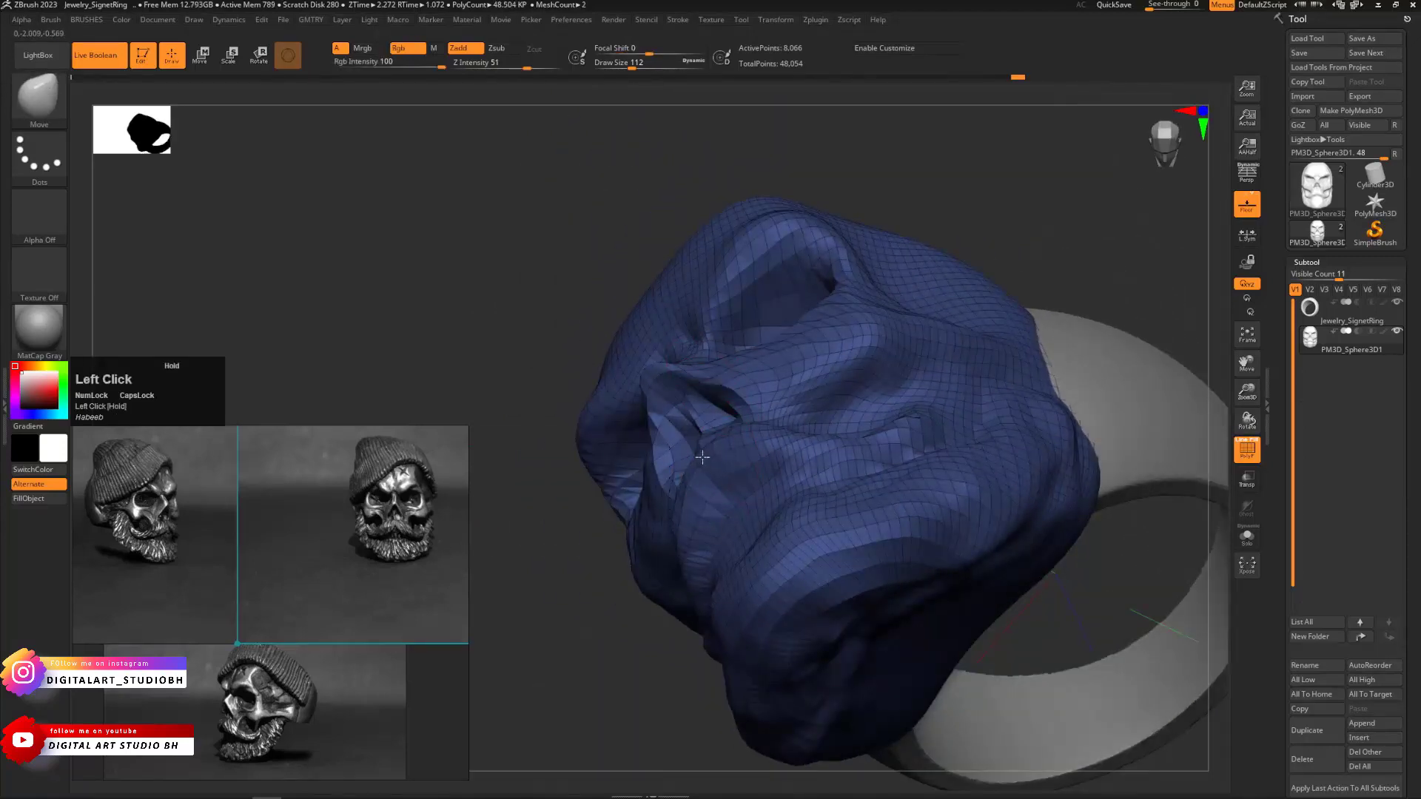
left_click_drag(946, 252, 964, 256, "shift")
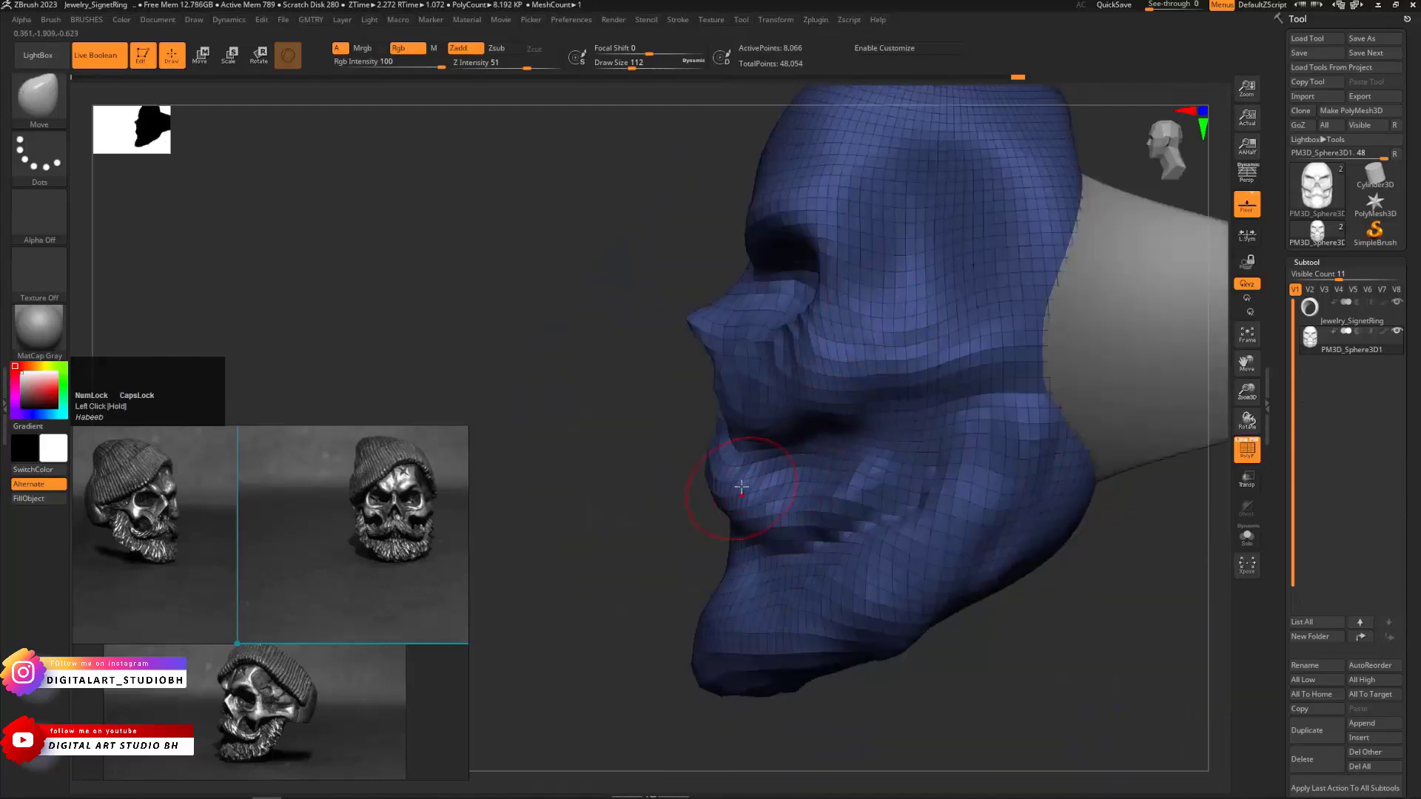
left_click_drag(755, 484, 762, 469)
mouse_move(707, 510)
left_mouse_down()
mouse_move(734, 513)
mouse_move(697, 500)
mouse_move(750, 520)
left_mouse_up()
left_click_drag(986, 578, 931, 575)
left_click_drag(672, 523, 651, 485, "shift")
left_click_drag(825, 330, 950, 338, "alt")
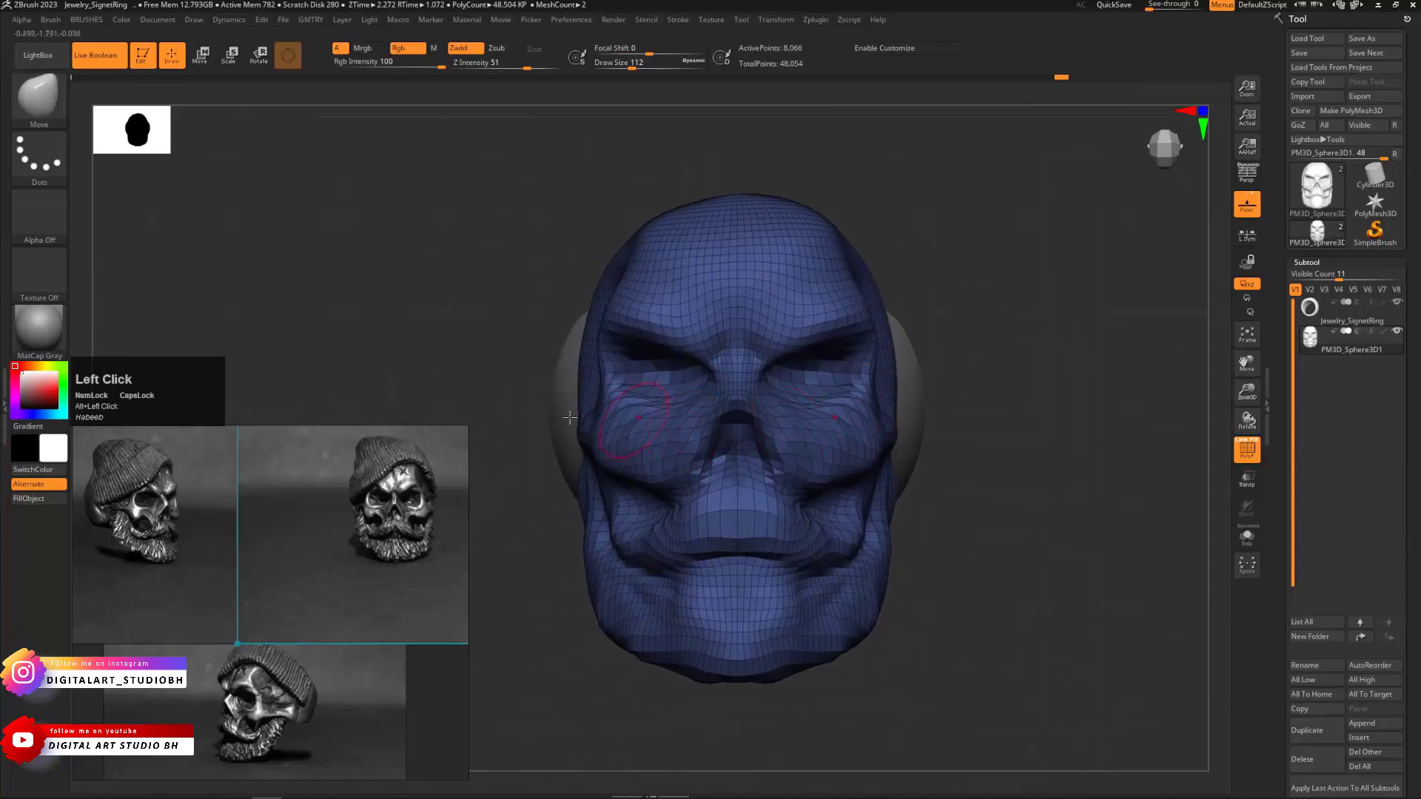
Fill and soften the hollow beneath the cheekbone in side view with the ClayBuildup brush at a draw size of about 59
mouse_move(527, 485)
left_mouse_down()
mouse_move(654, 462)
mouse_move(672, 429)
left_mouse_up()
key("s")
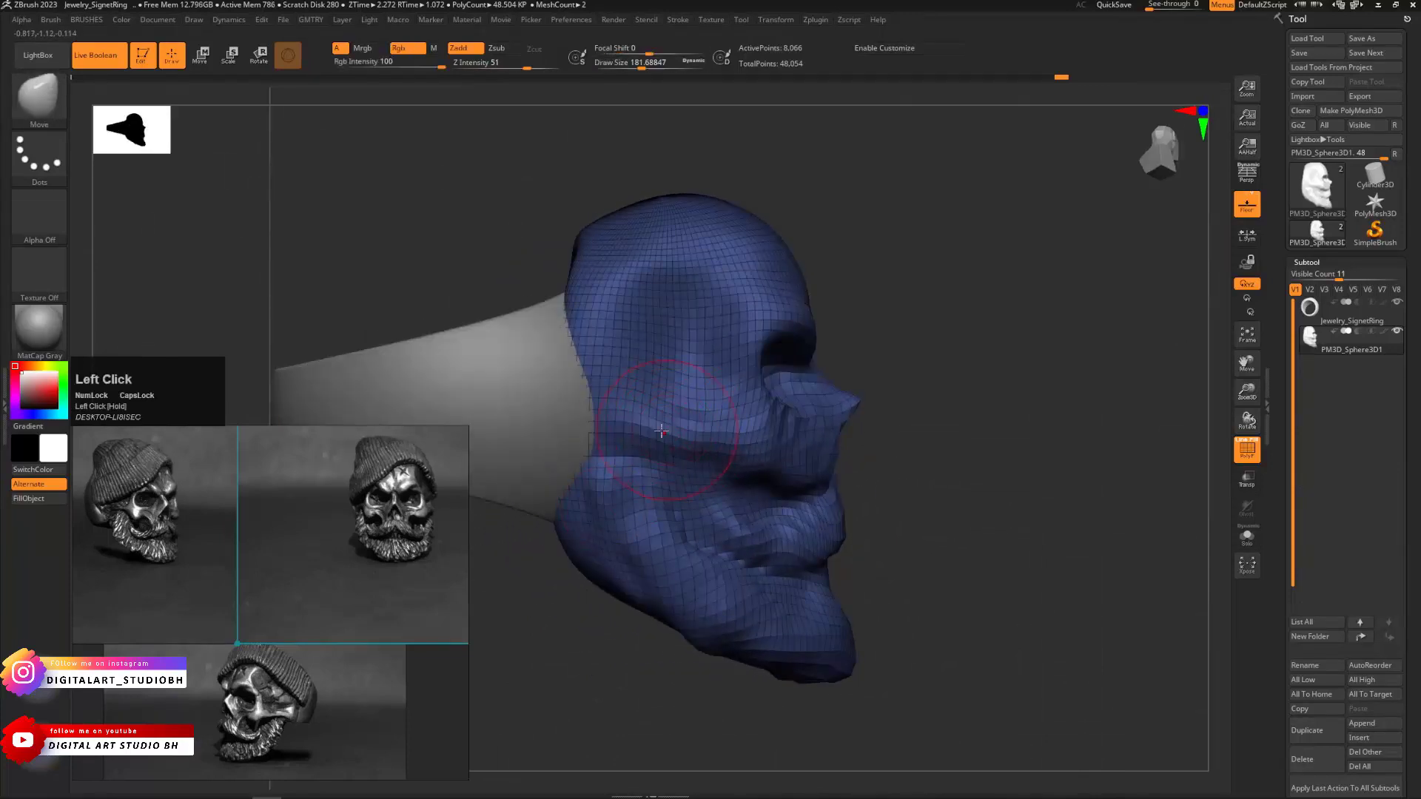
left_click_drag(971, 520, 892, 534, "shift")
left_click_drag(985, 547, 822, 555, "alt")
mouse_move(584, 522)
left_mouse_down("alt")
mouse_move(552, 503)
mouse_move(474, 501)
left_mouse_up("alt")
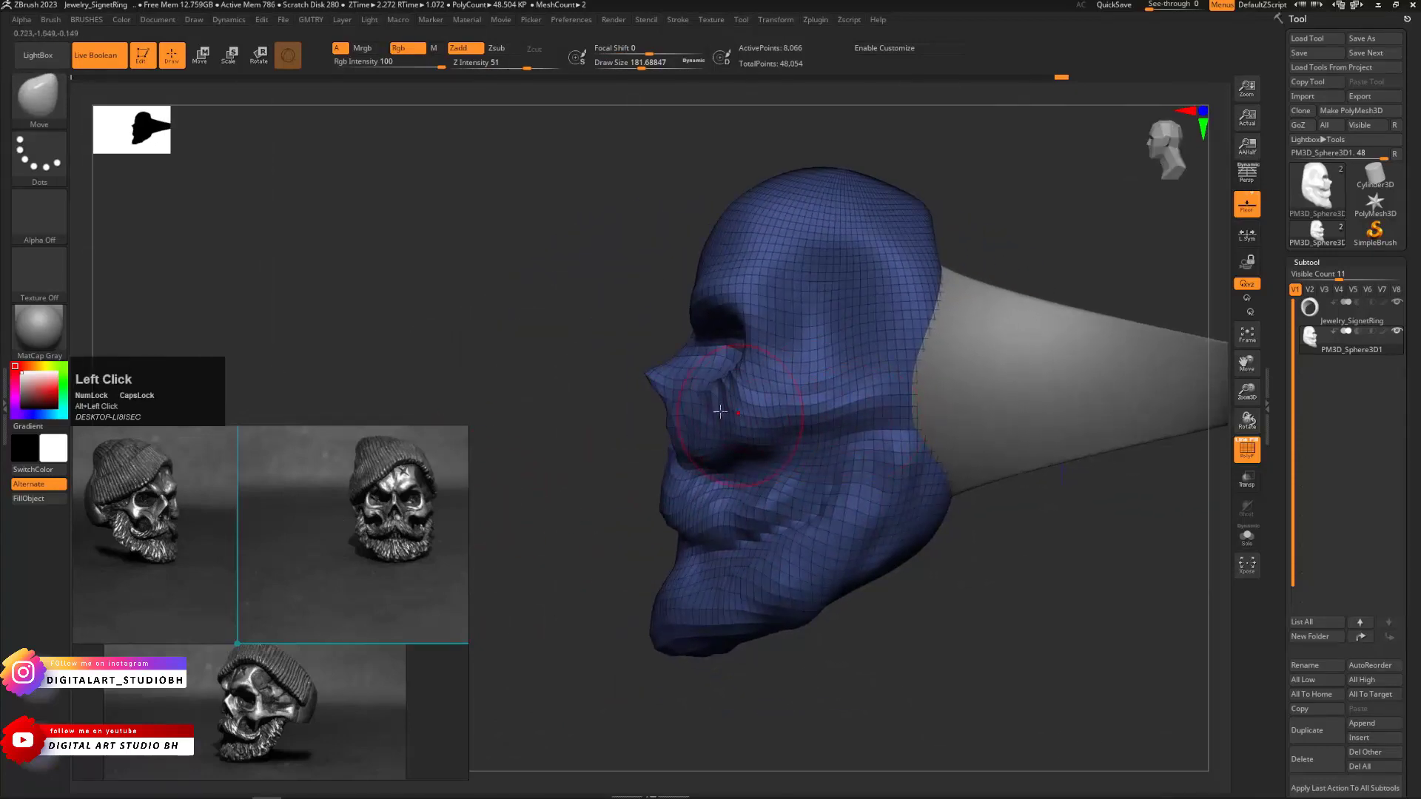
key("s")
mouse_move(770, 457)
left_mouse_down()
mouse_move(745, 467)
mouse_move(778, 457)
left_mouse_up()
key("ctrl+b")
left_click(783, 468)
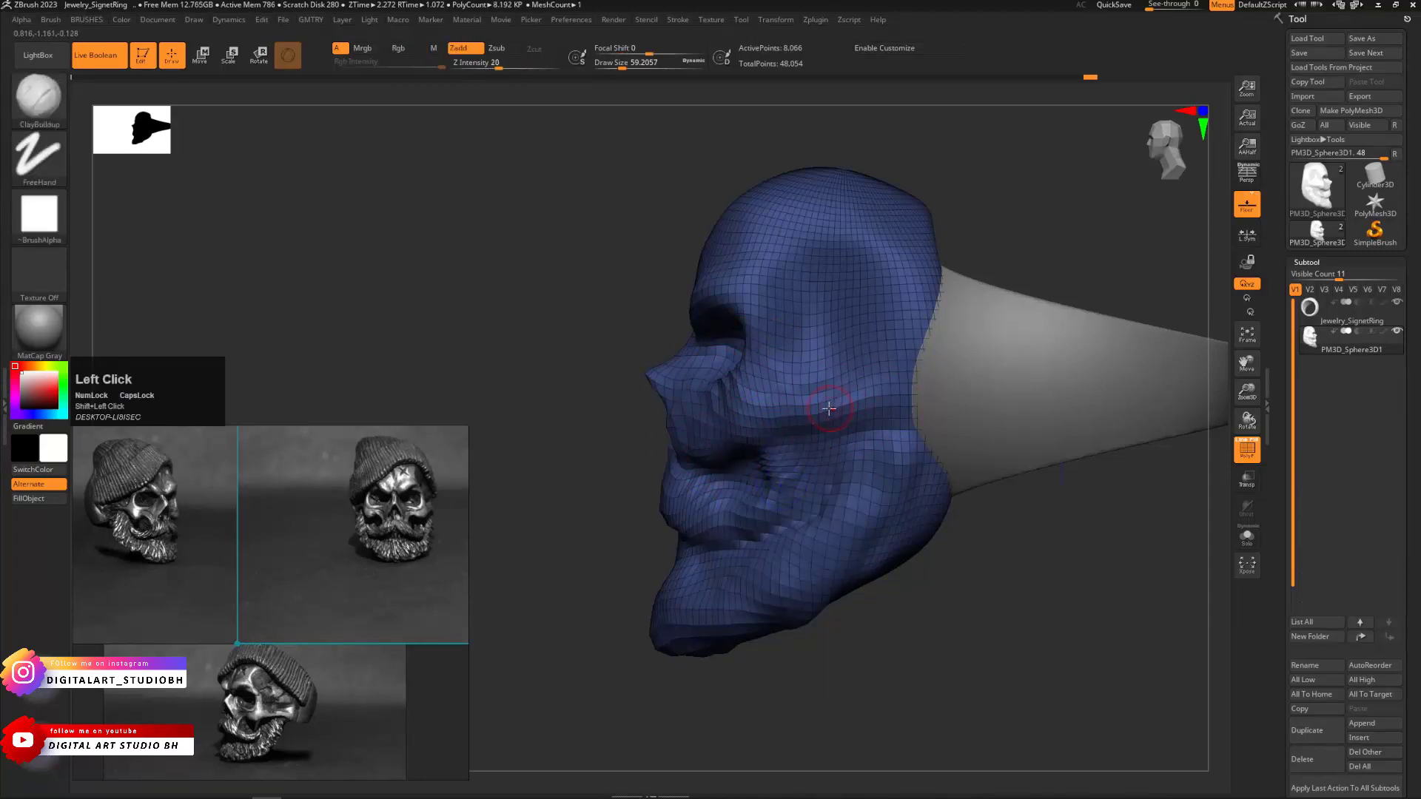
Switch to the Move brush at a draw size of about 154, raise the cheekbone's rear end and reshape the jaw side below it
key("ctrl+b")
left_click(786, 429)
key("s")
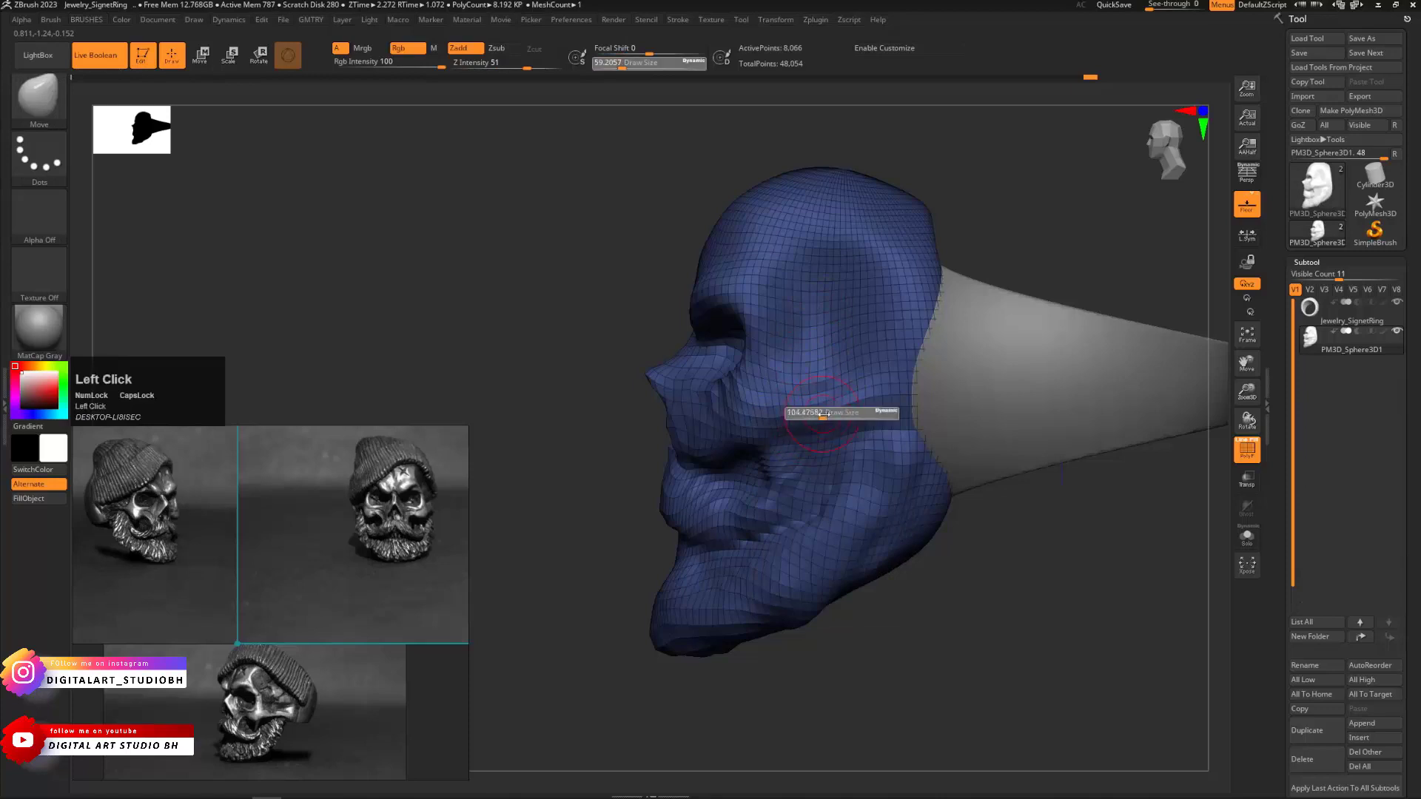
mouse_move(816, 415)
left_mouse_down()
mouse_move(831, 417)
mouse_move(857, 376)
mouse_move(910, 407)
left_mouse_up()
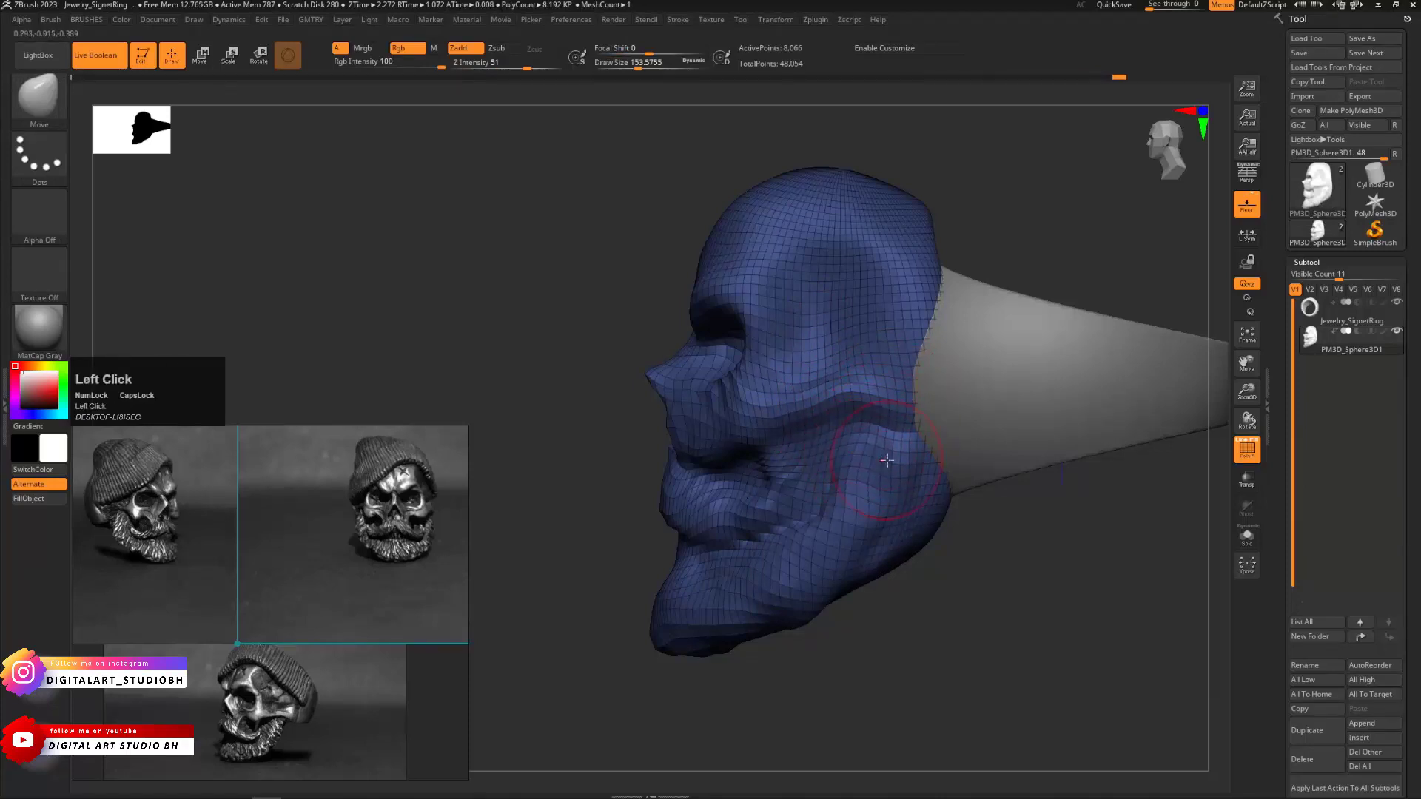
left_click_drag(886, 461, 888, 470)
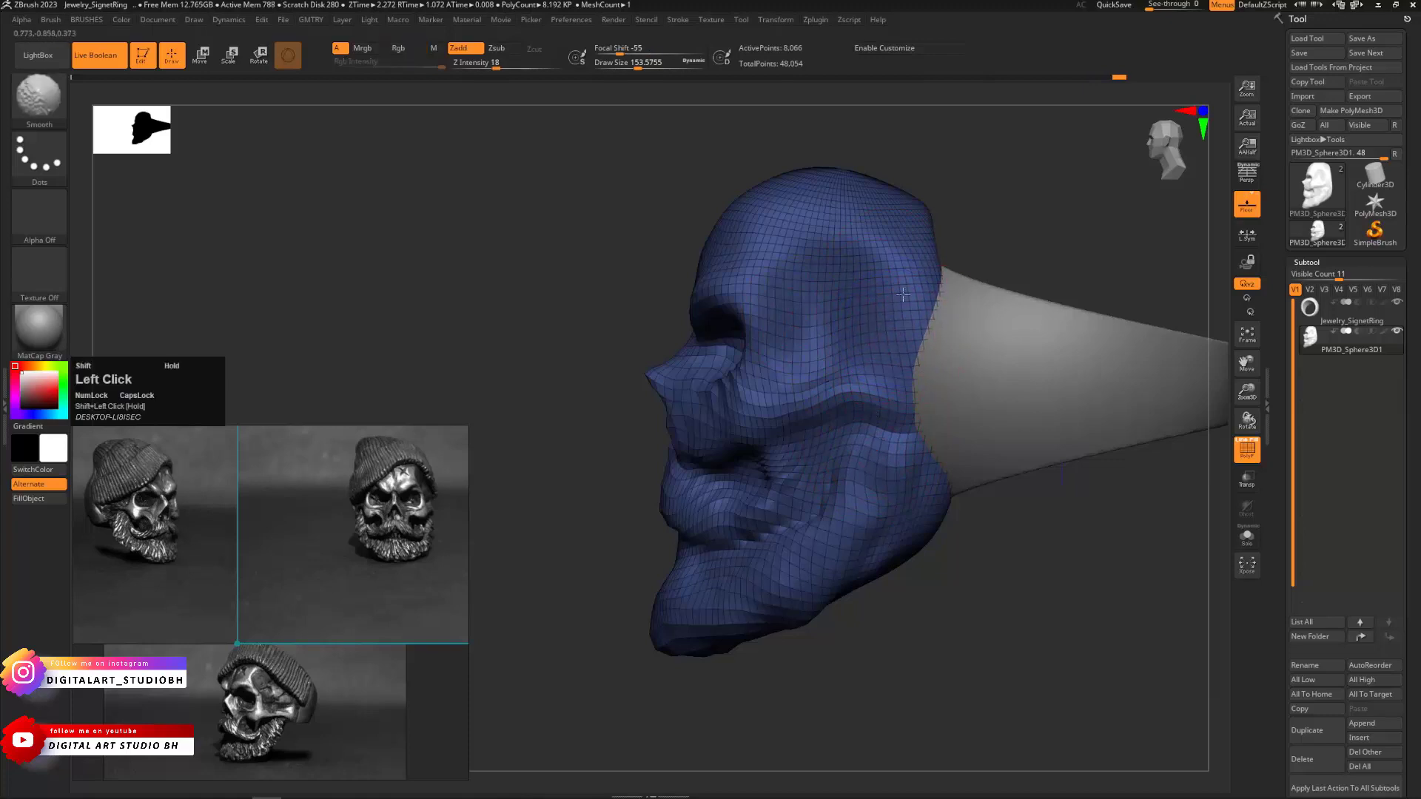
Build up the hollow of the temple with the ClayBuildup brush and smooth it into the side of the skull
key("ctrl+b")
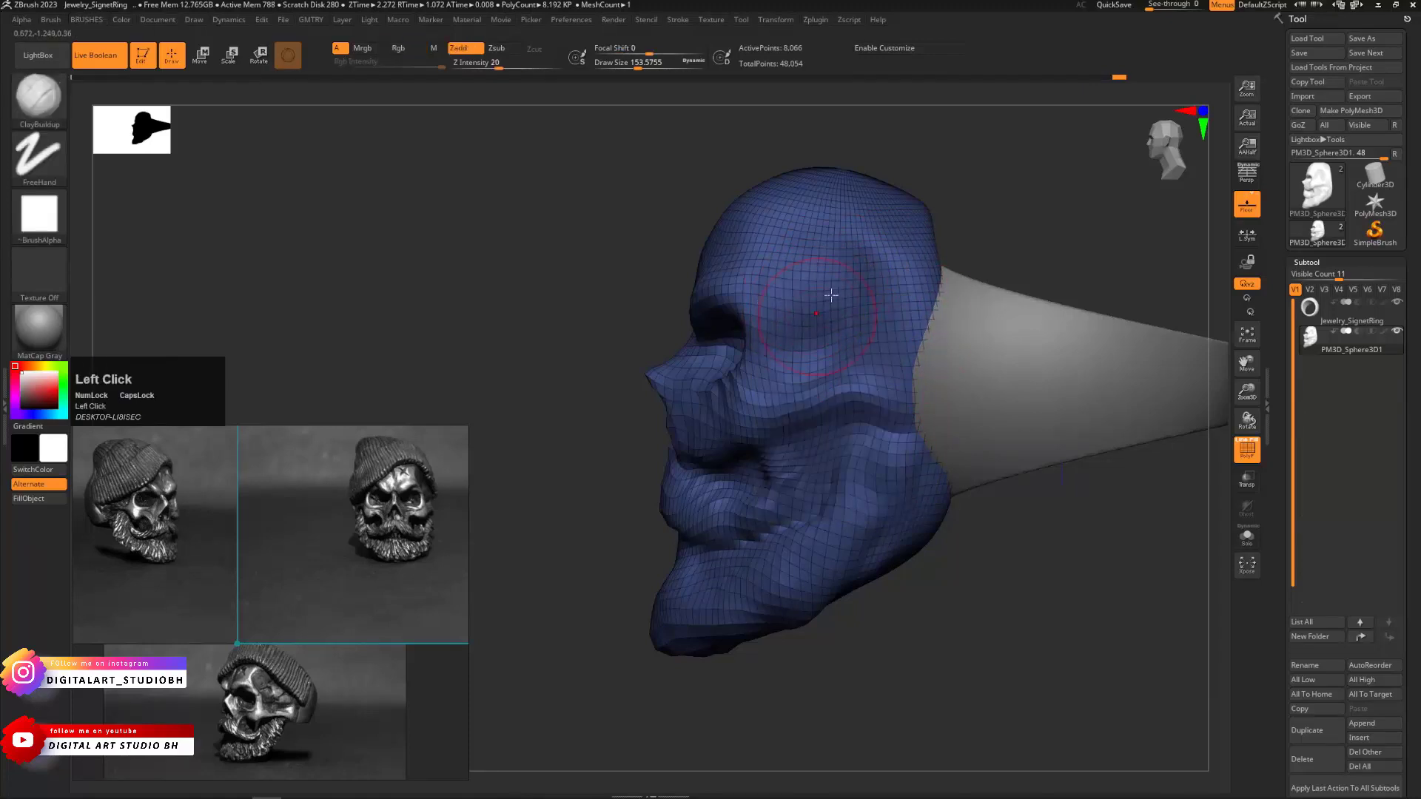
left_click(838, 287, "shift")
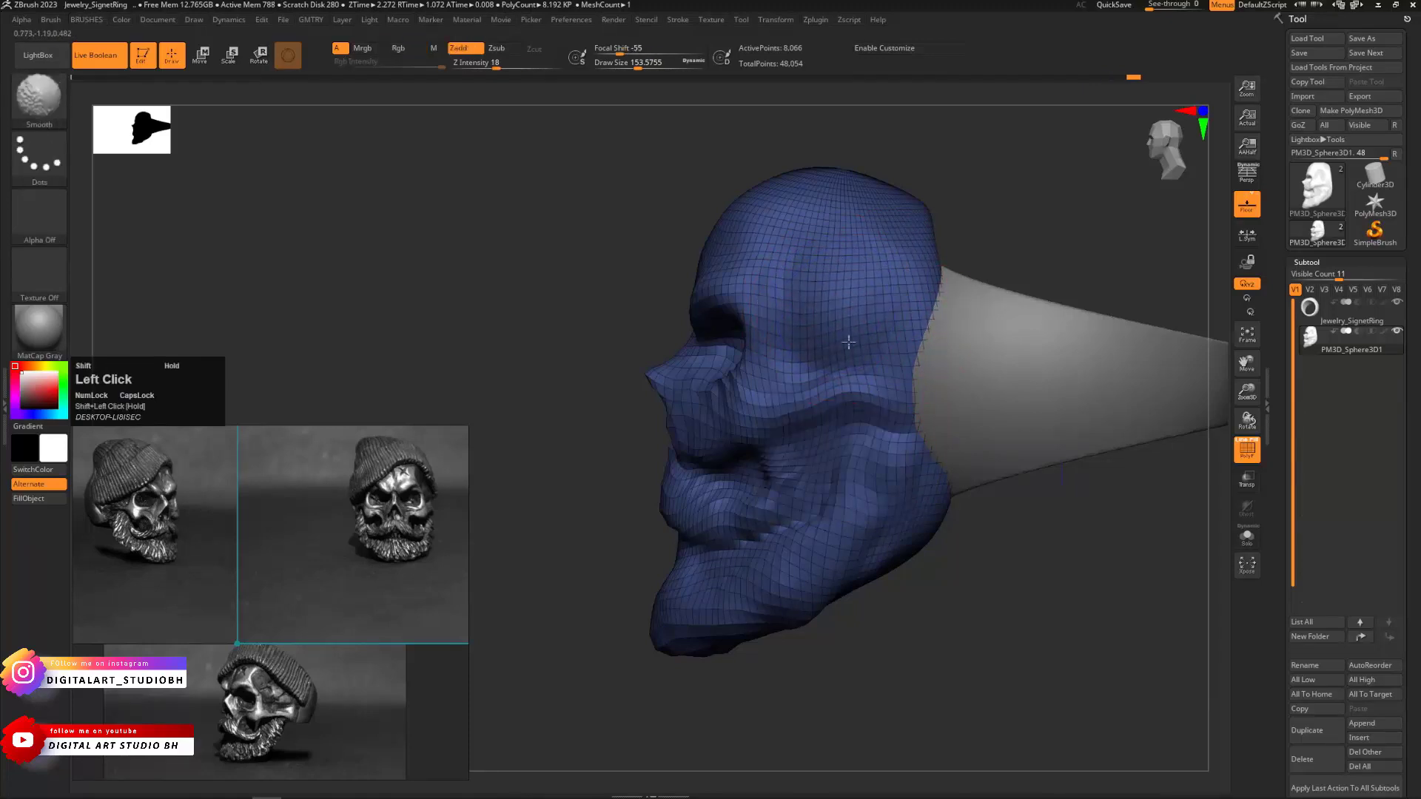
mouse_move(740, 277)
left_mouse_down("shift")
mouse_move(910, 237)
mouse_move(916, 279)
mouse_move(945, 278)
mouse_move(836, 296)
left_mouse_up("shift")
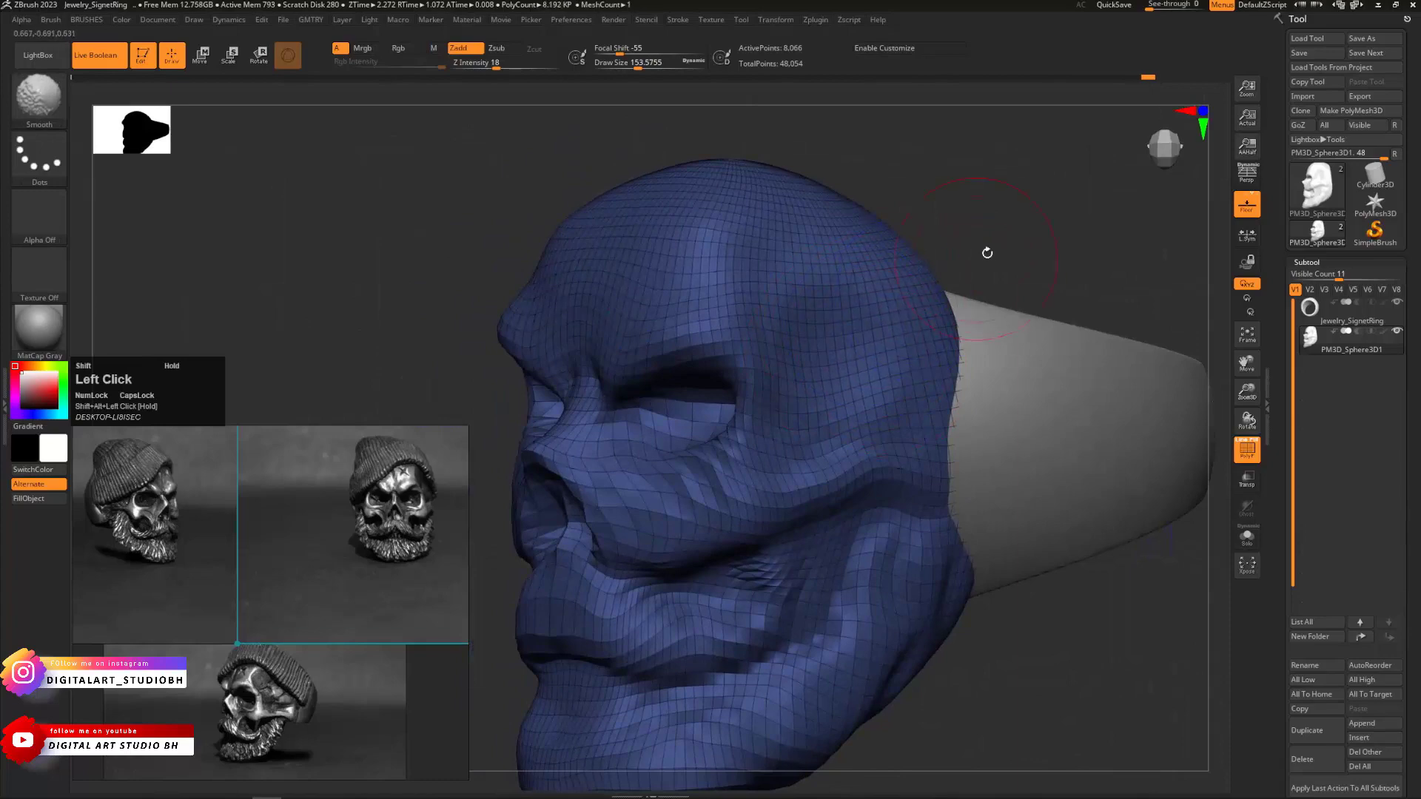
mouse_move(987, 252)
left_mouse_down("shift")
mouse_move(988, 266)
mouse_move(997, 237)
mouse_move(1002, 285)
mouse_move(983, 306)
left_mouse_up("shift")
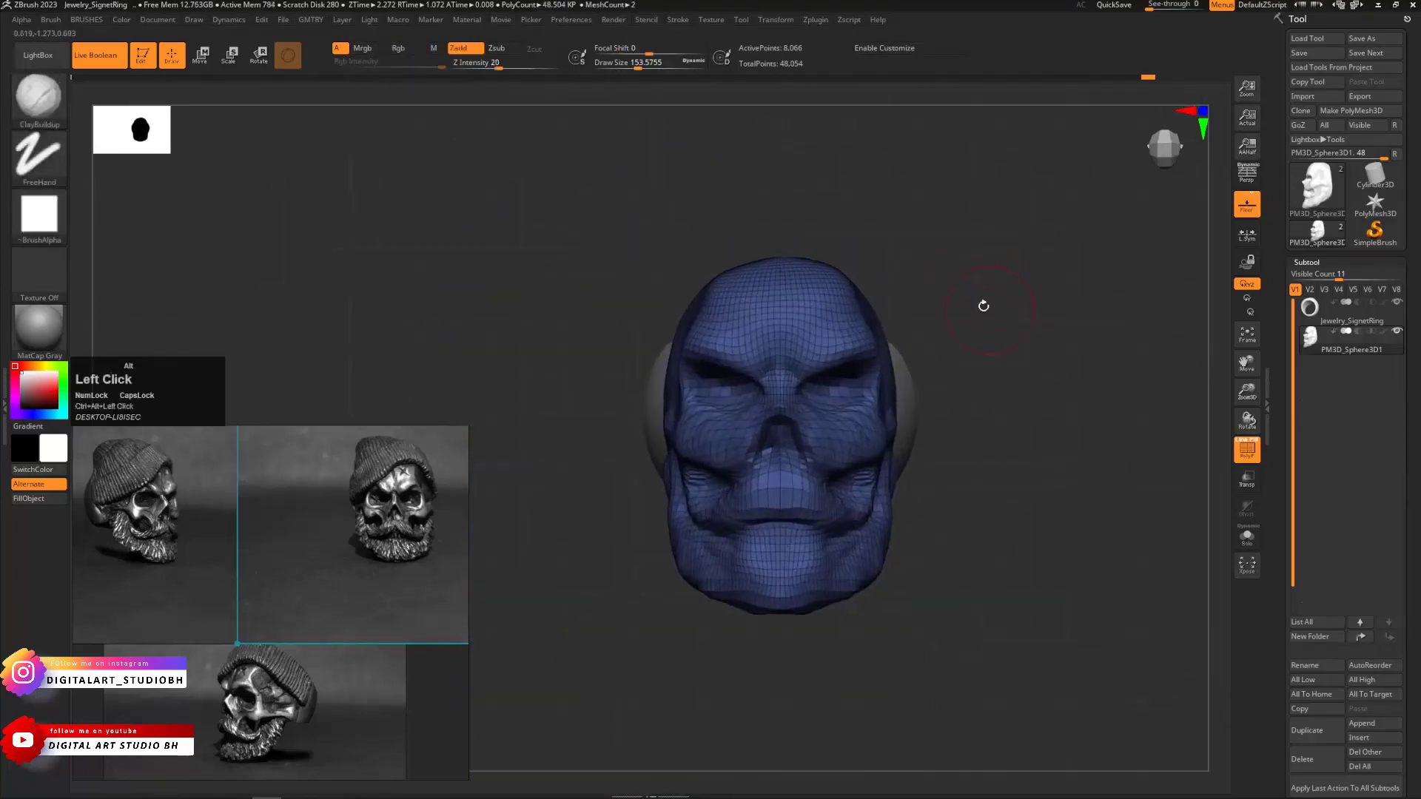
left_click_drag(904, 267, 836, 356)
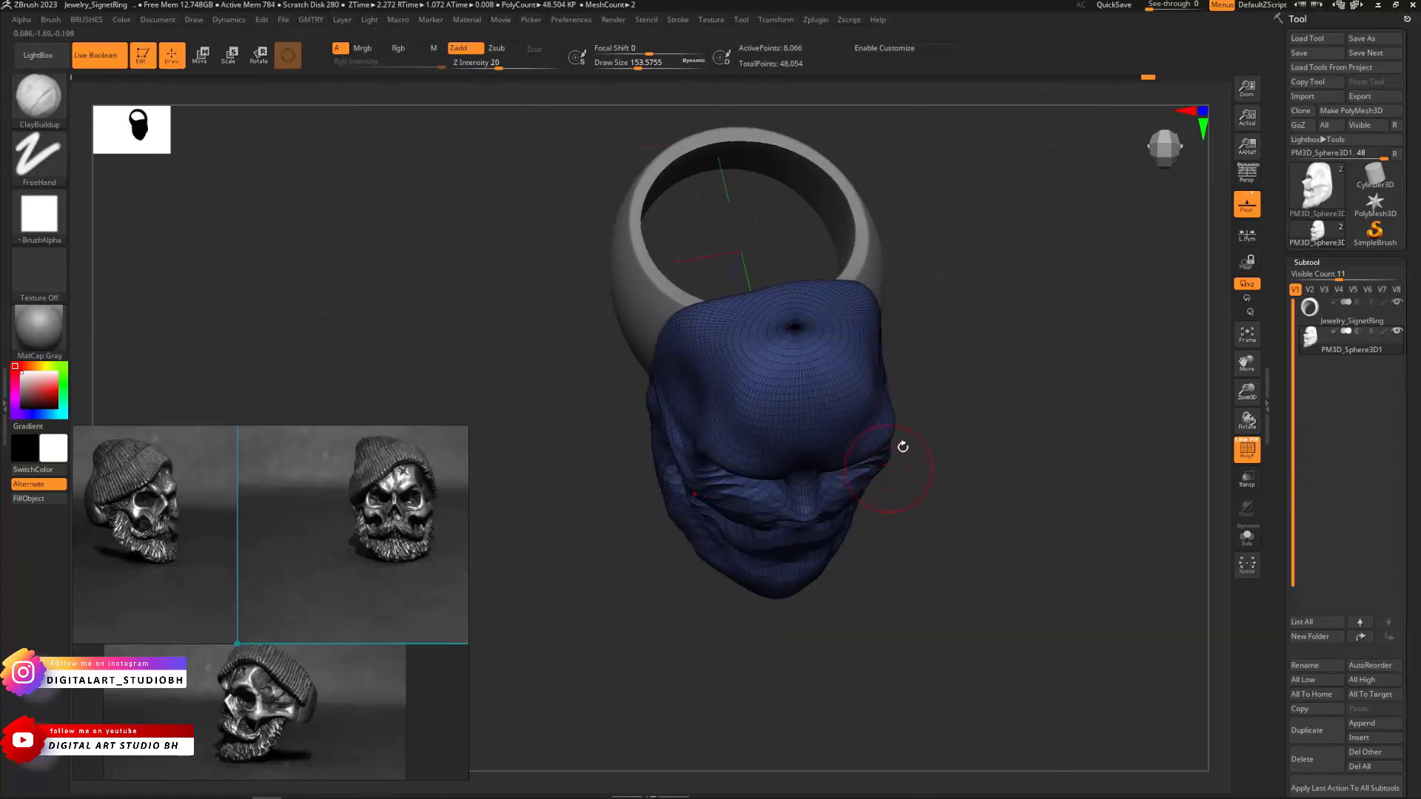
mouse_move(986, 313)
left_mouse_down()
mouse_move(1002, 437)
mouse_move(970, 229)
mouse_move(951, 203)
left_mouse_up()
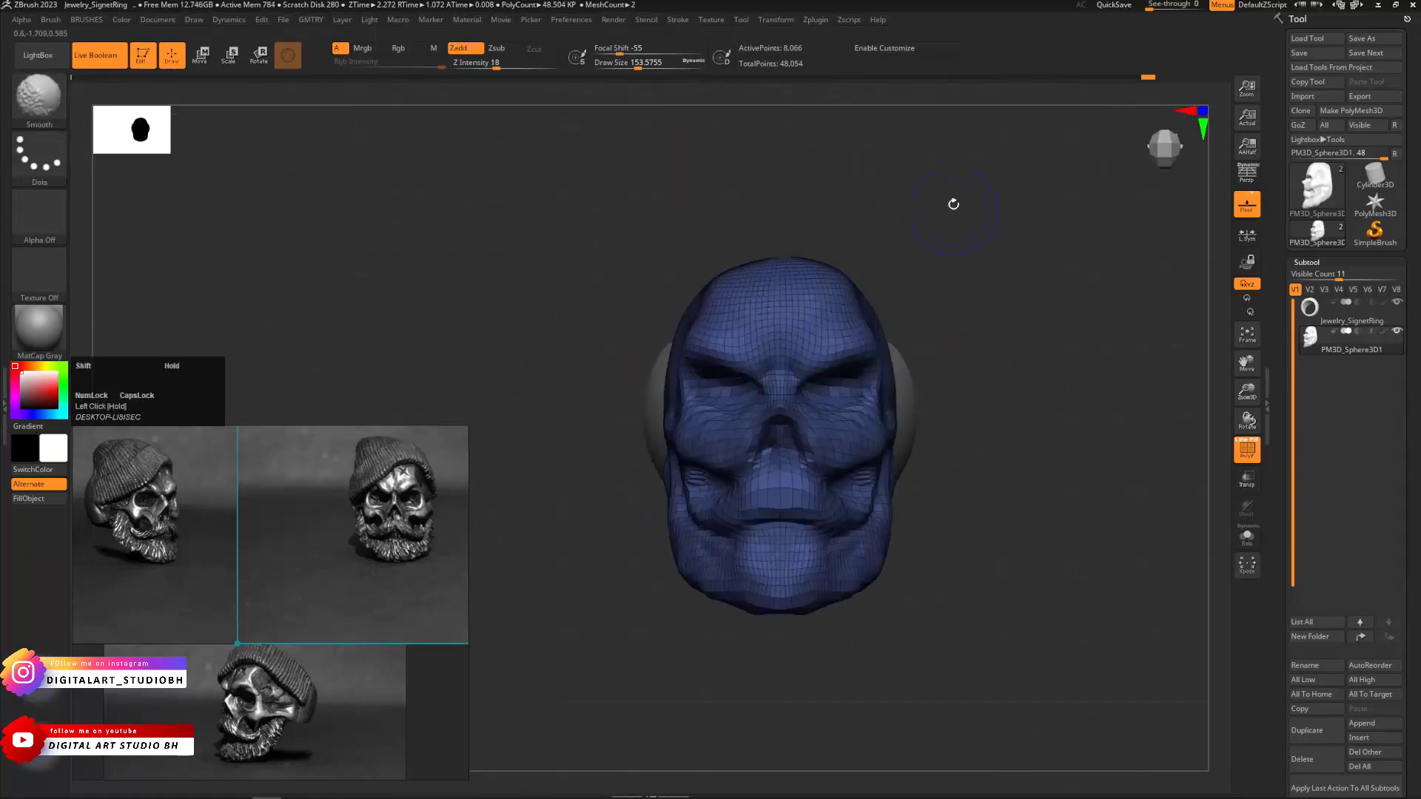
key("ctrl")
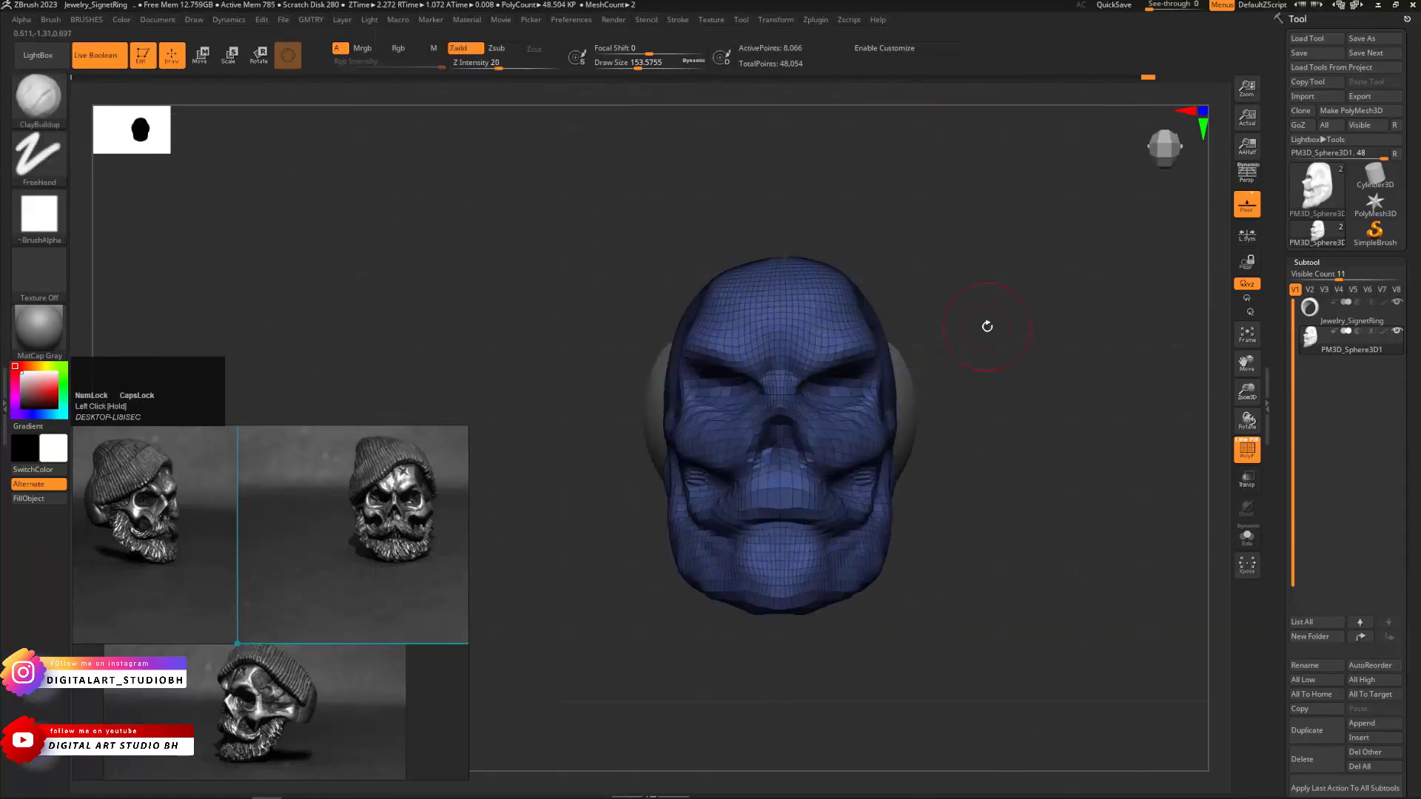
left_click_drag(970, 323, 774, 332)
mouse_move(606, 380)
left_mouse_down()
mouse_move(851, 344)
mouse_move(799, 380)
left_mouse_up()
key("ctrl+z")
Reshape the outer brow and eye socket from side and front with the Move brush, reducing its draw size to about 101
key("ctrl+b")
left_click(838, 370)
left_click_drag(857, 335, 854, 311)
left_click_drag(975, 263, 909, 272)
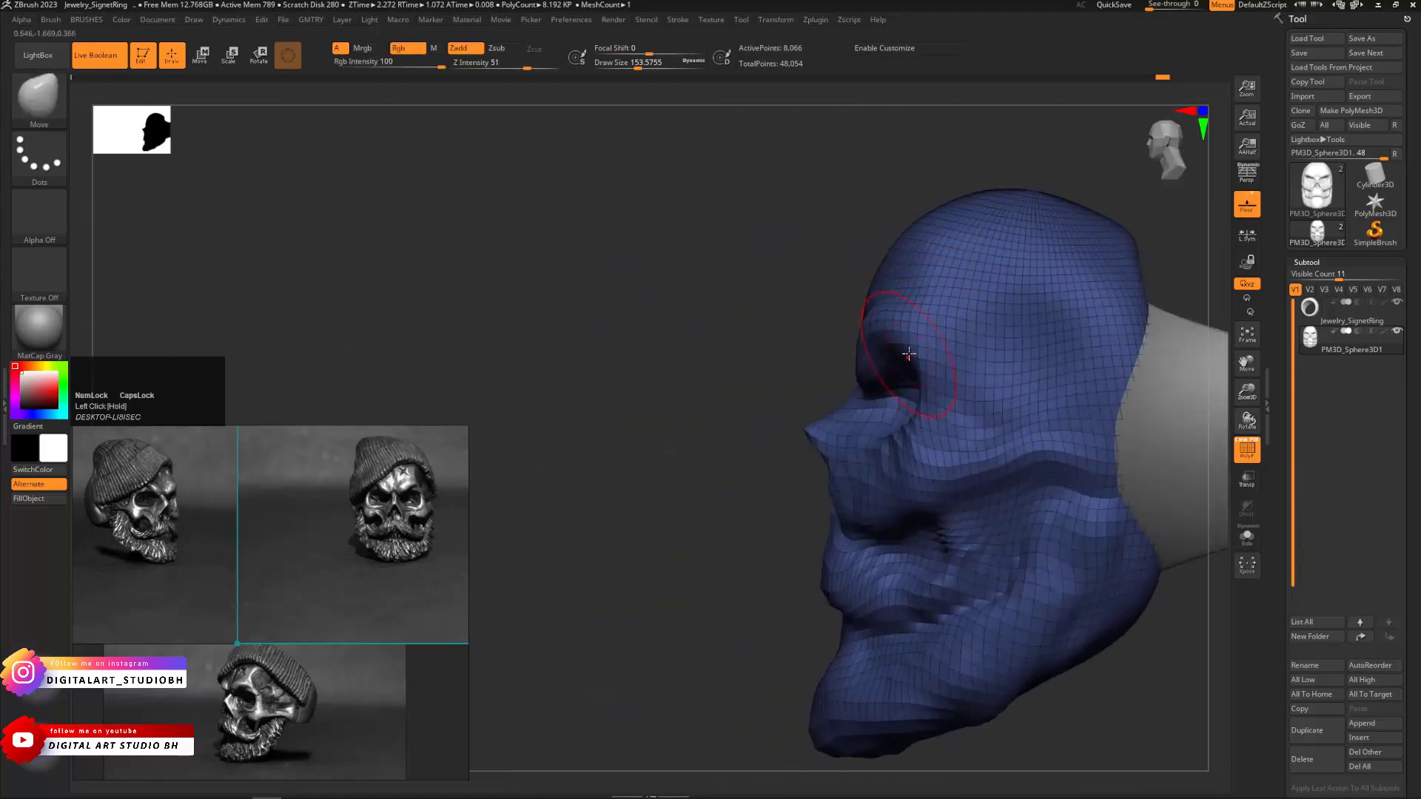
mouse_move(925, 345)
left_mouse_down()
mouse_move(934, 319)
mouse_move(916, 325)
left_mouse_up()
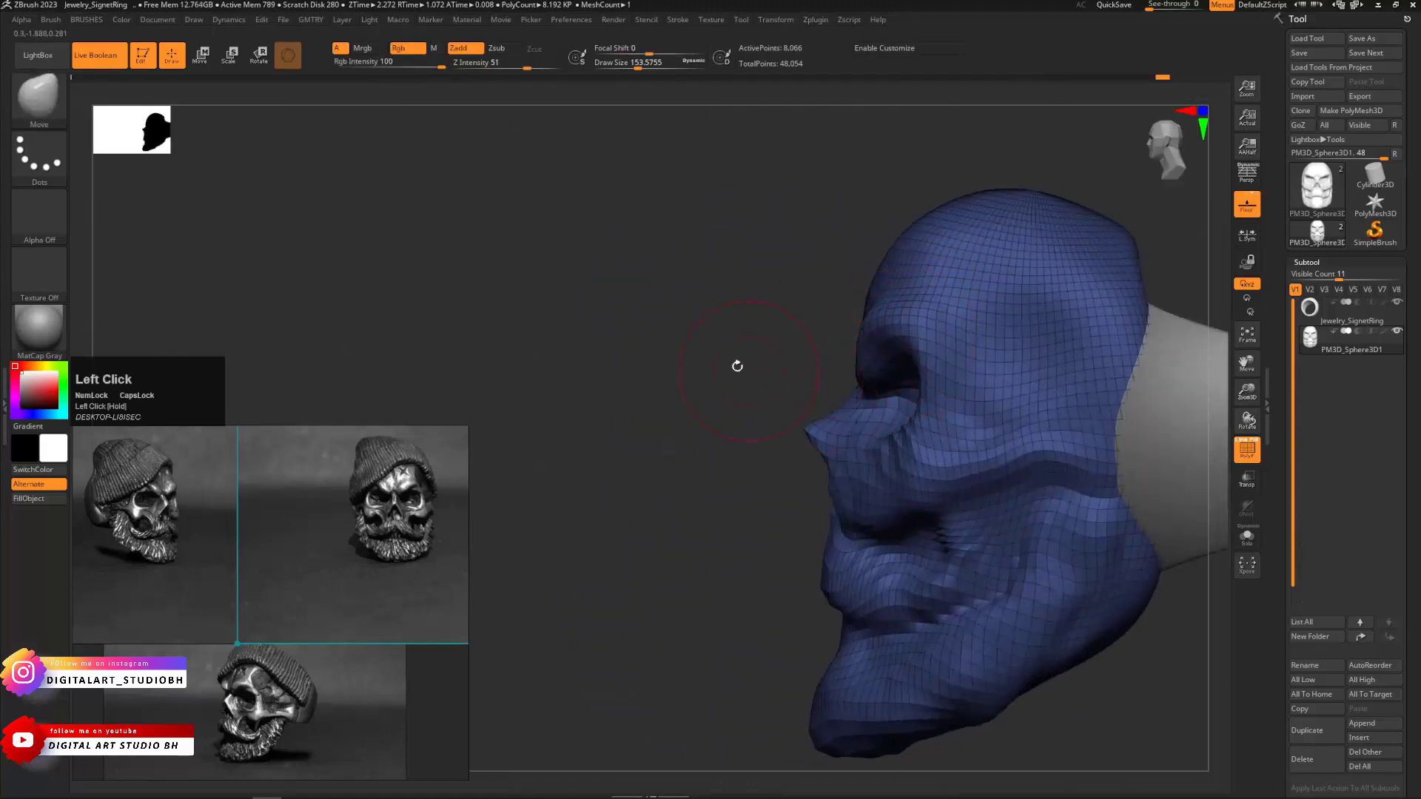
mouse_move(737, 365)
left_mouse_down()
mouse_move(878, 383)
mouse_move(827, 358)
left_mouse_up()
left_click_drag(878, 277, 879, 270)
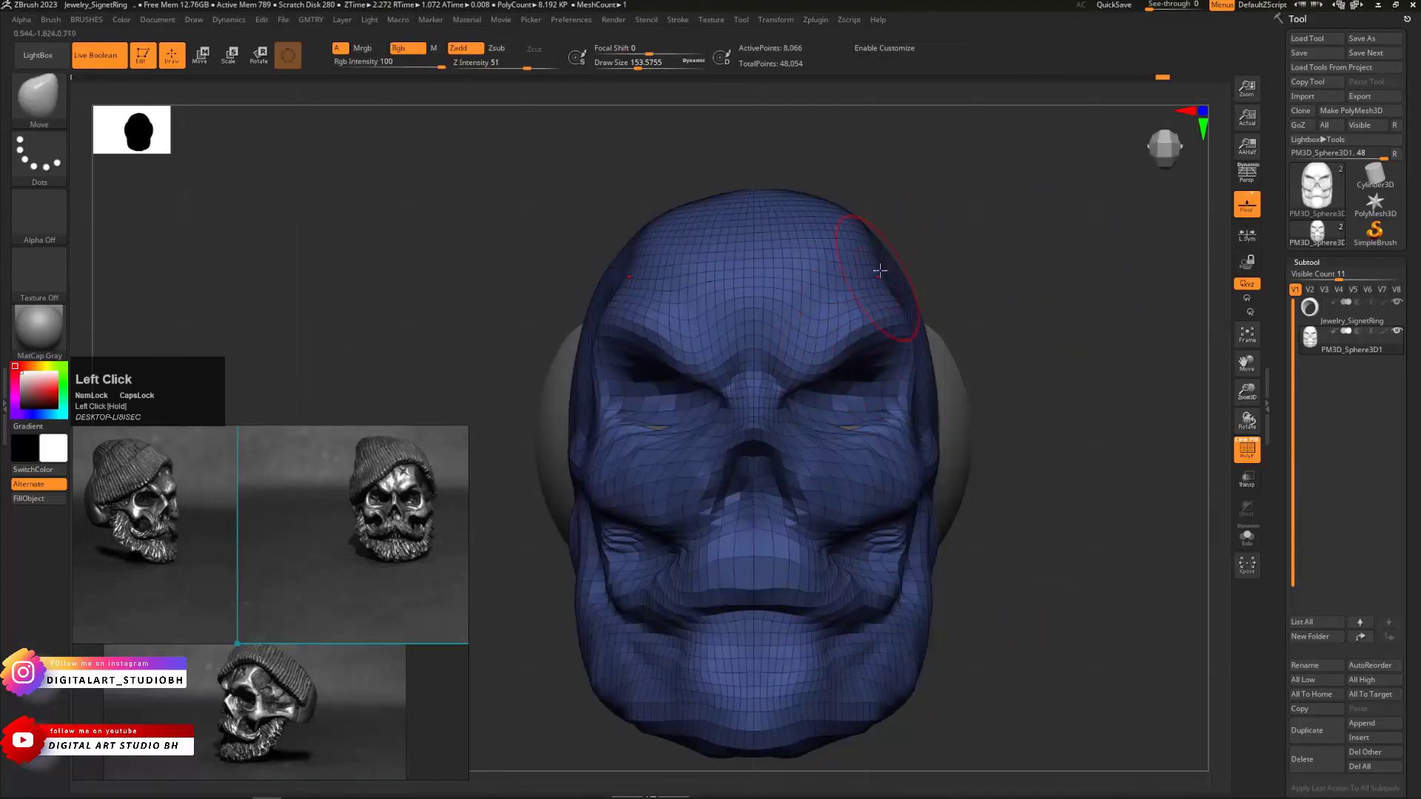
mouse_move(1011, 343)
left_mouse_down()
mouse_move(925, 348)
mouse_move(977, 357)
mouse_move(950, 365)
mouse_move(878, 363)
left_mouse_up()
key("s")
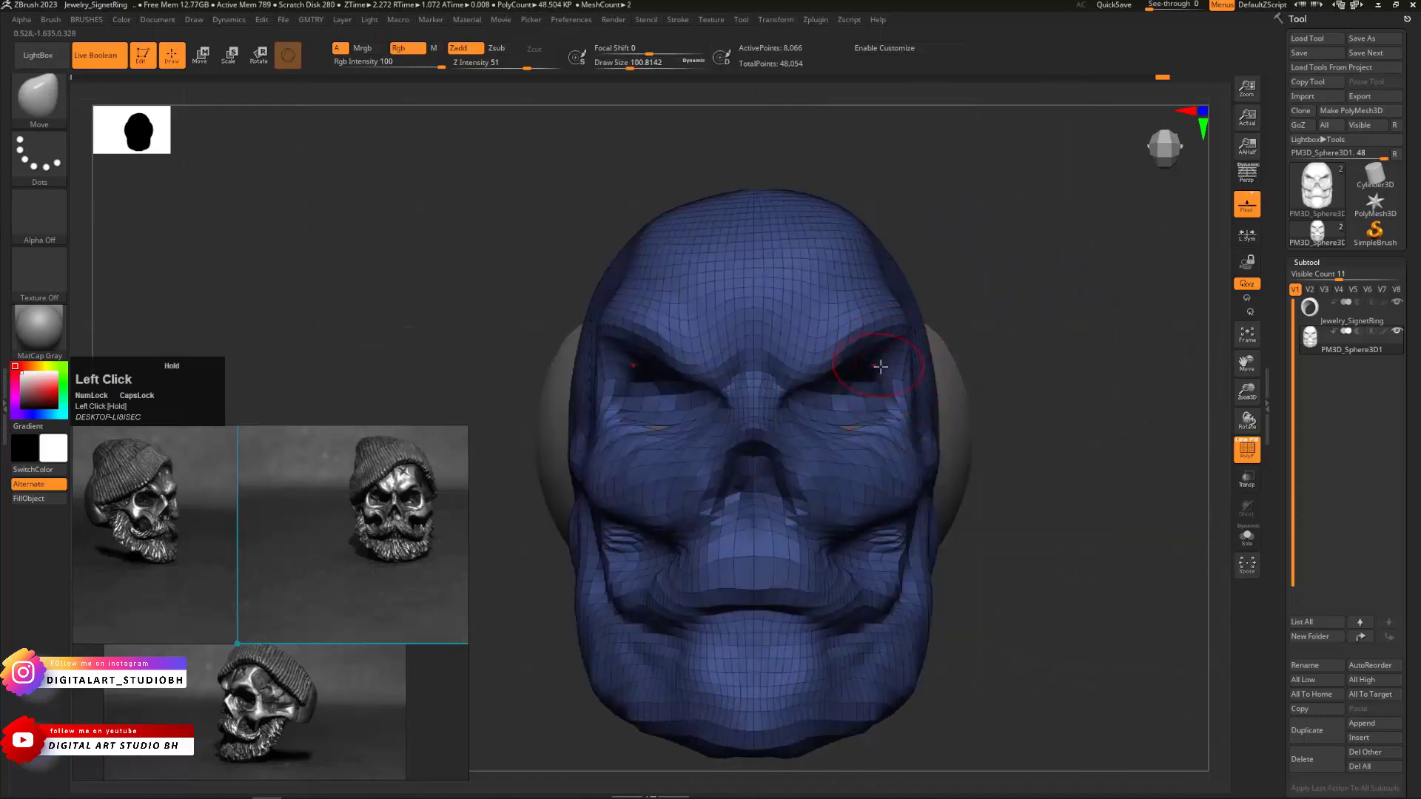
mouse_move(1036, 324)
left_mouse_down()
mouse_move(954, 321)
mouse_move(947, 352)
left_mouse_up()
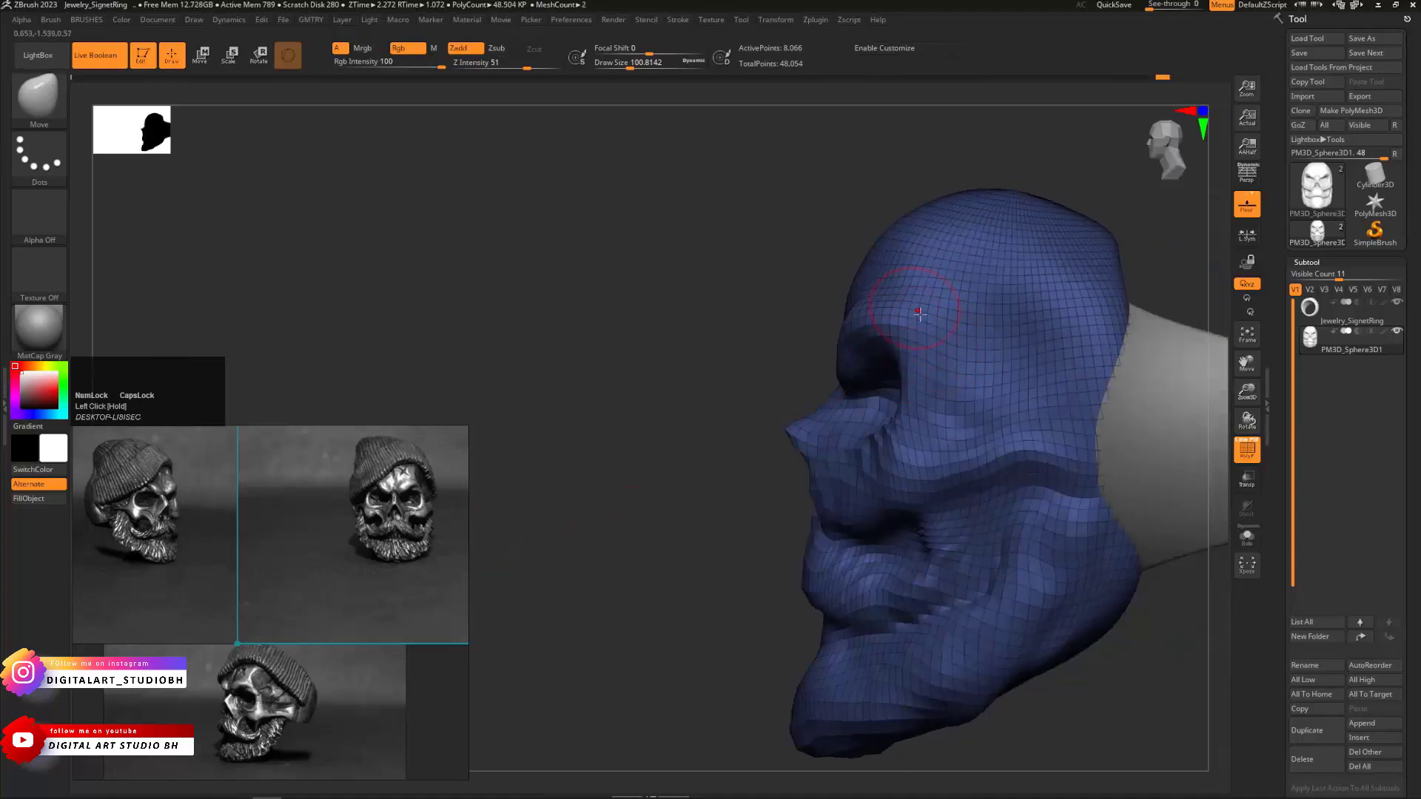
Carve the temple line from behind the eye socket up towards the crown with DamStandard at draw size about 59, and smooth it
key("ctrl+b")
left_click(950, 363)
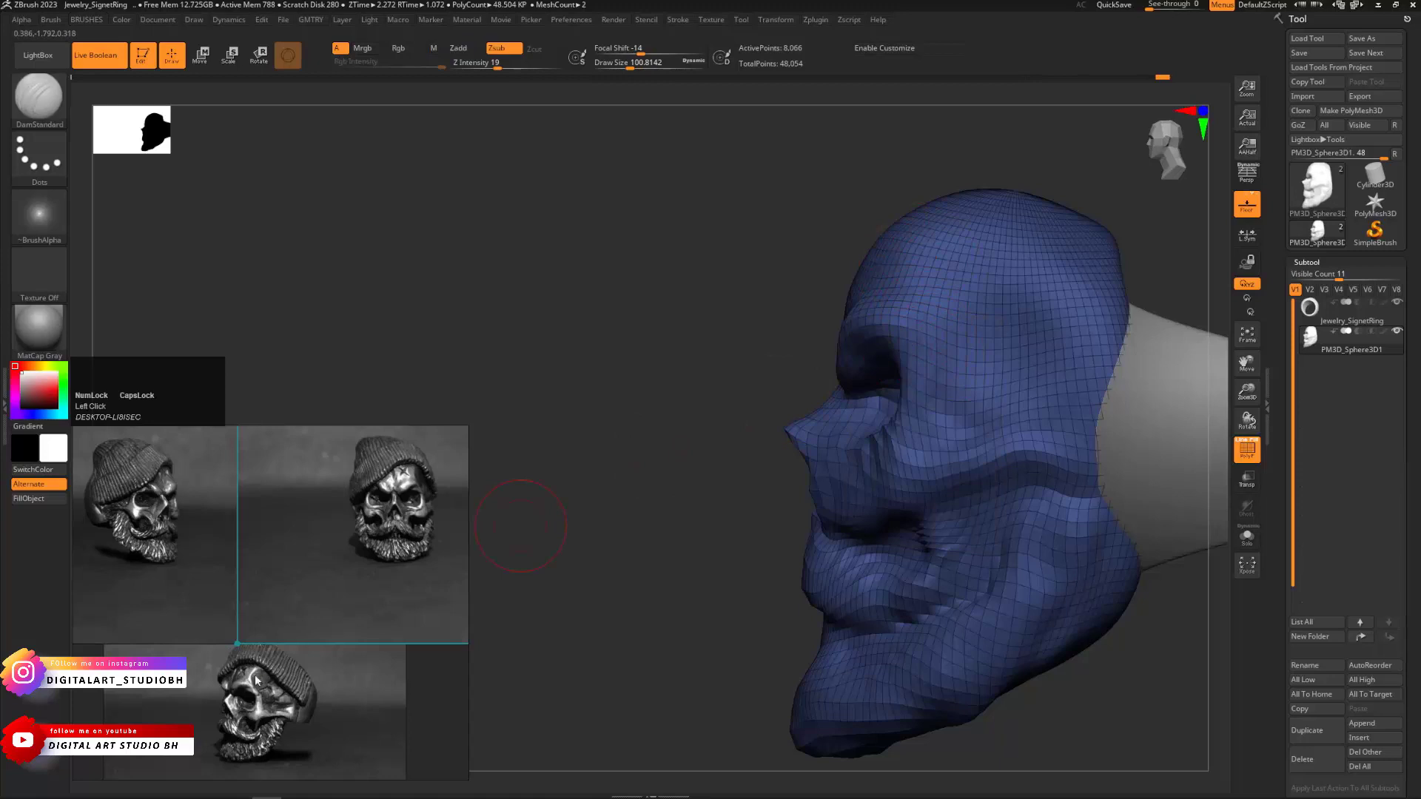
left_click_drag(915, 323, 910, 300)
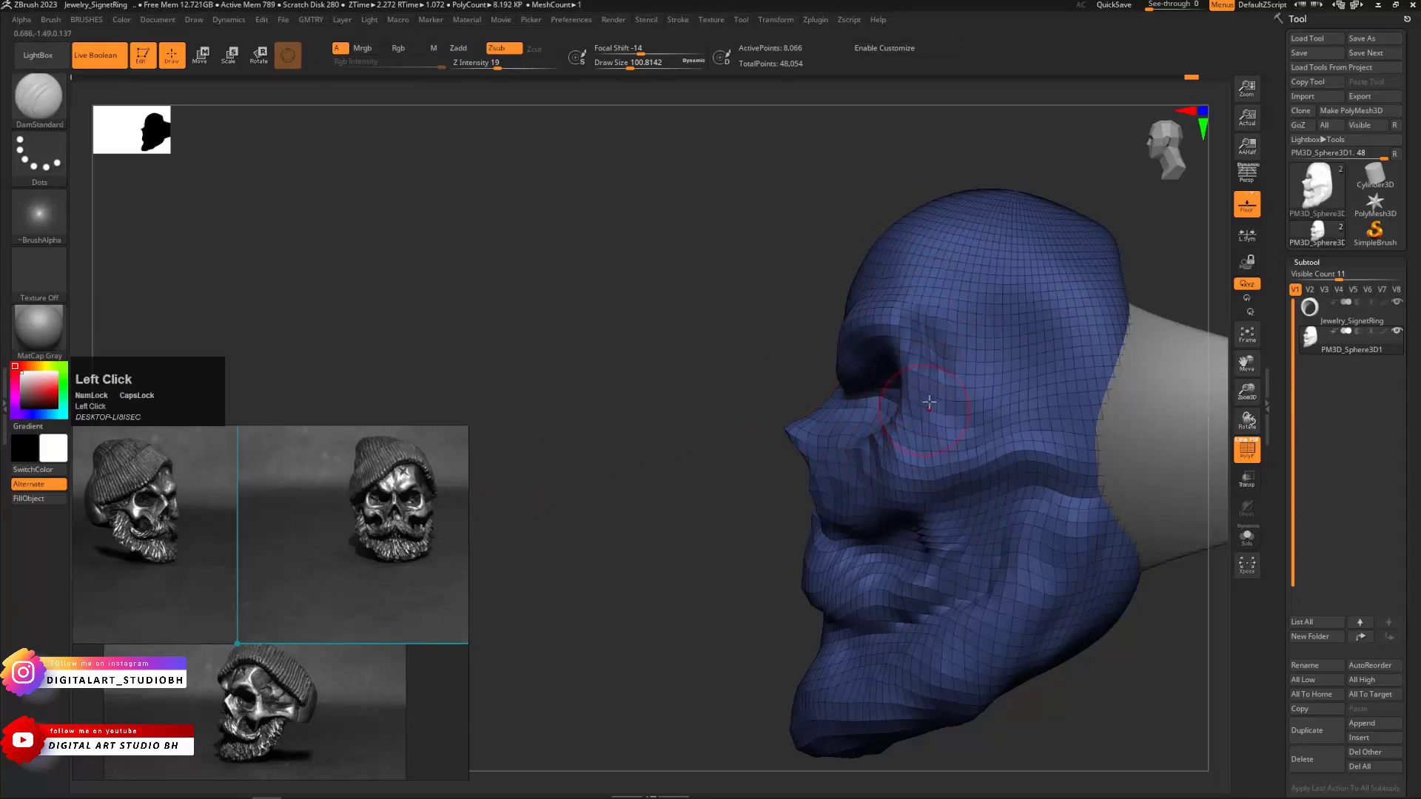
key("s")
left_click_drag(939, 400, 932, 400)
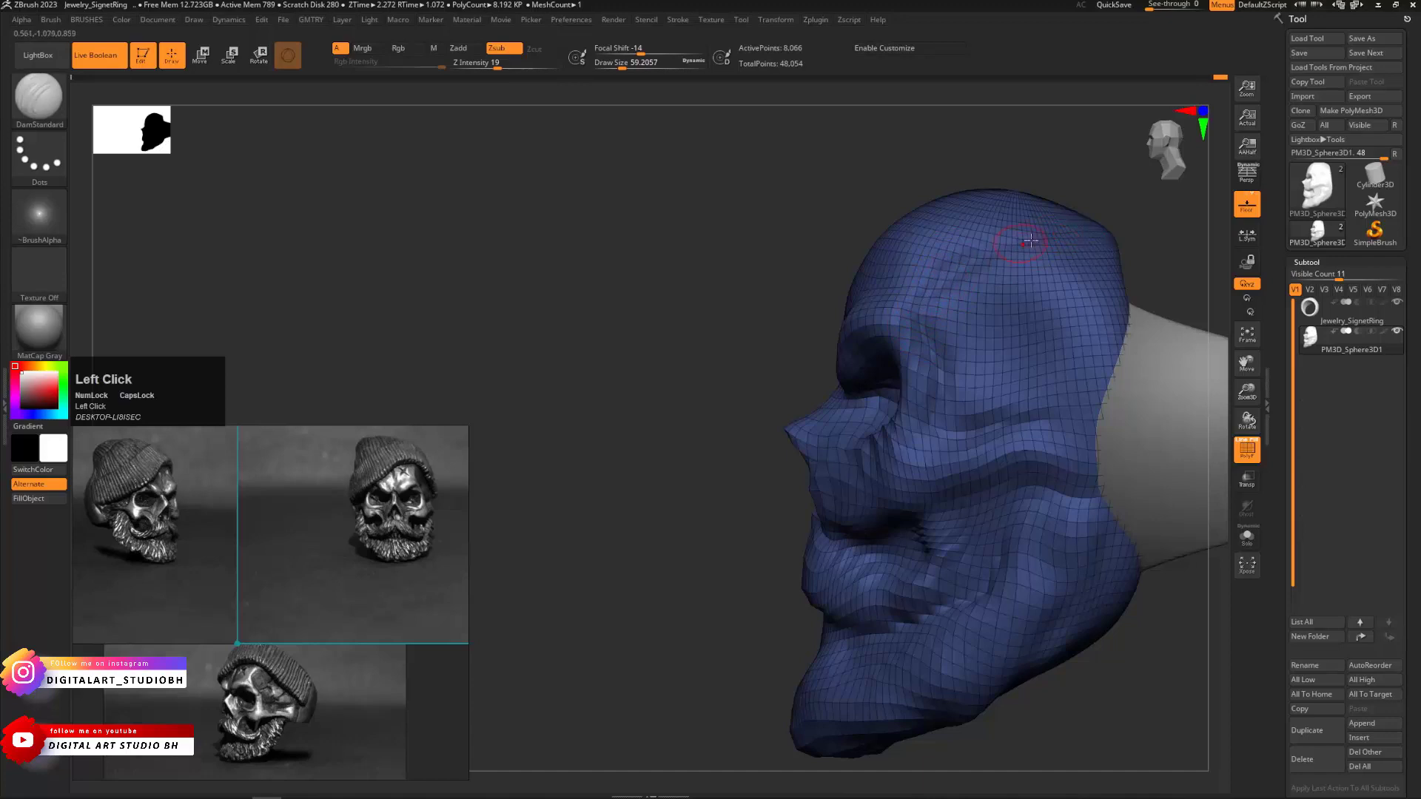
key("shift")
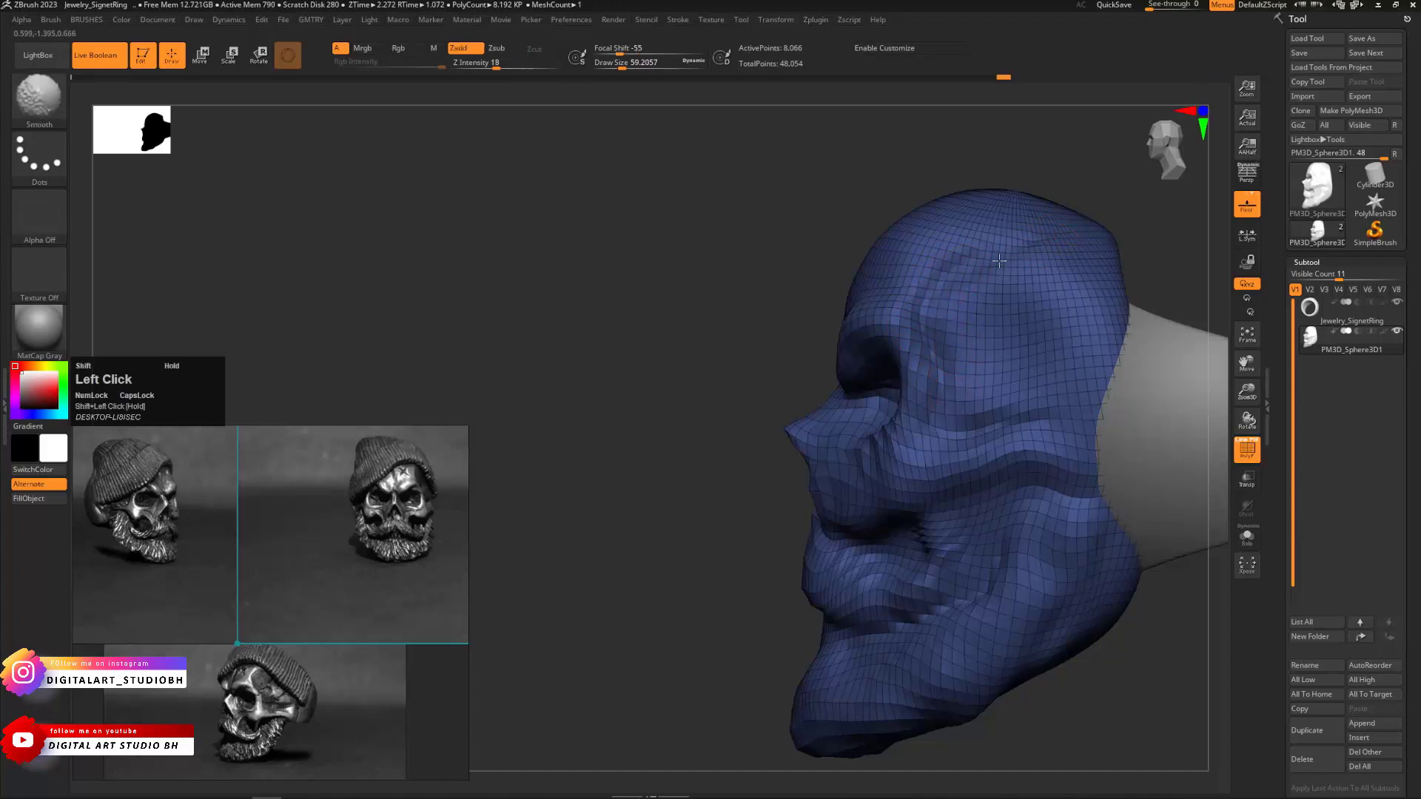
left_click_drag(615, 340, 807, 341)
mouse_move(1025, 256)
left_mouse_down("alt")
mouse_move(1021, 229)
mouse_move(1103, 311)
left_mouse_up("alt")
left_click_drag(844, 514, 989, 272)
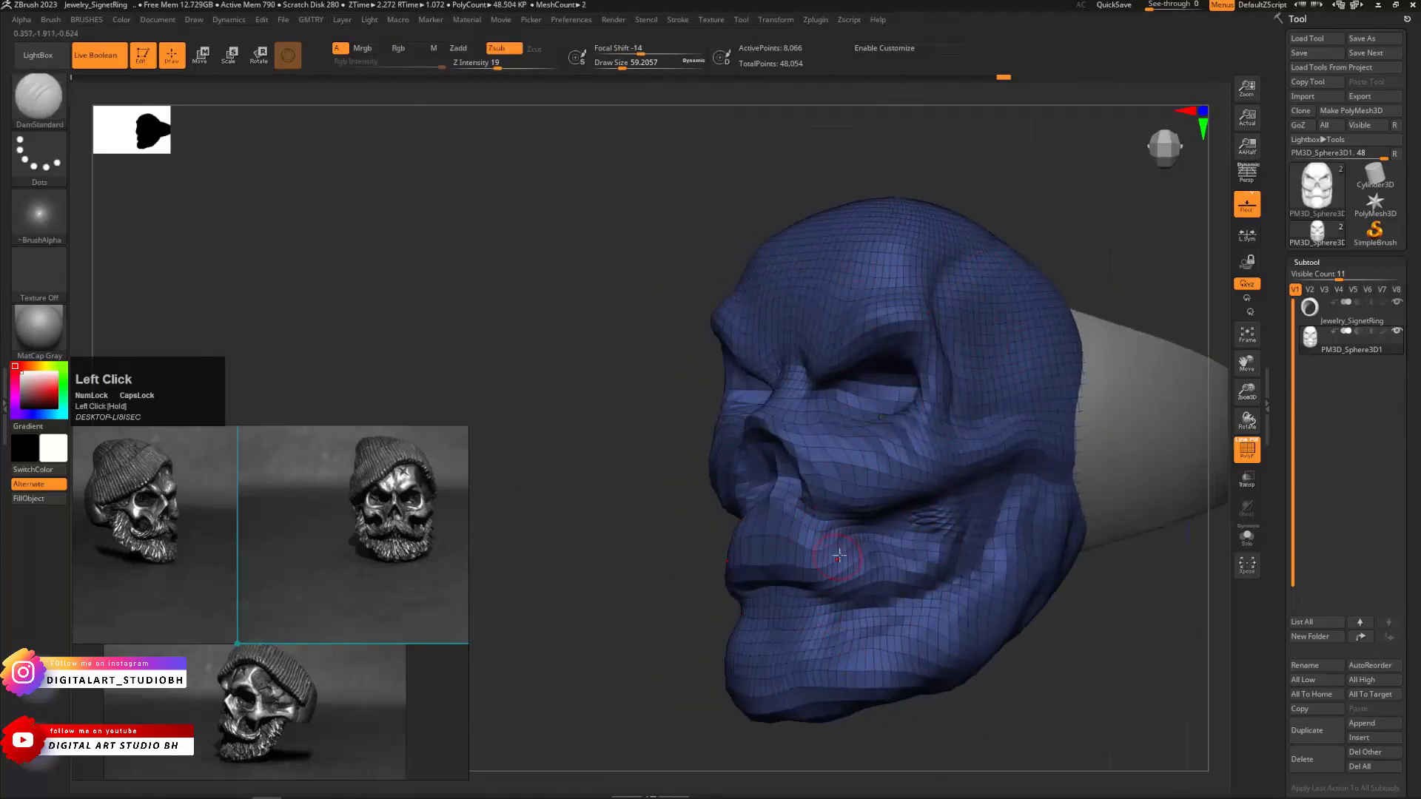
Remesh the skull with ZRemesher using the Same polygon count option
key("v")
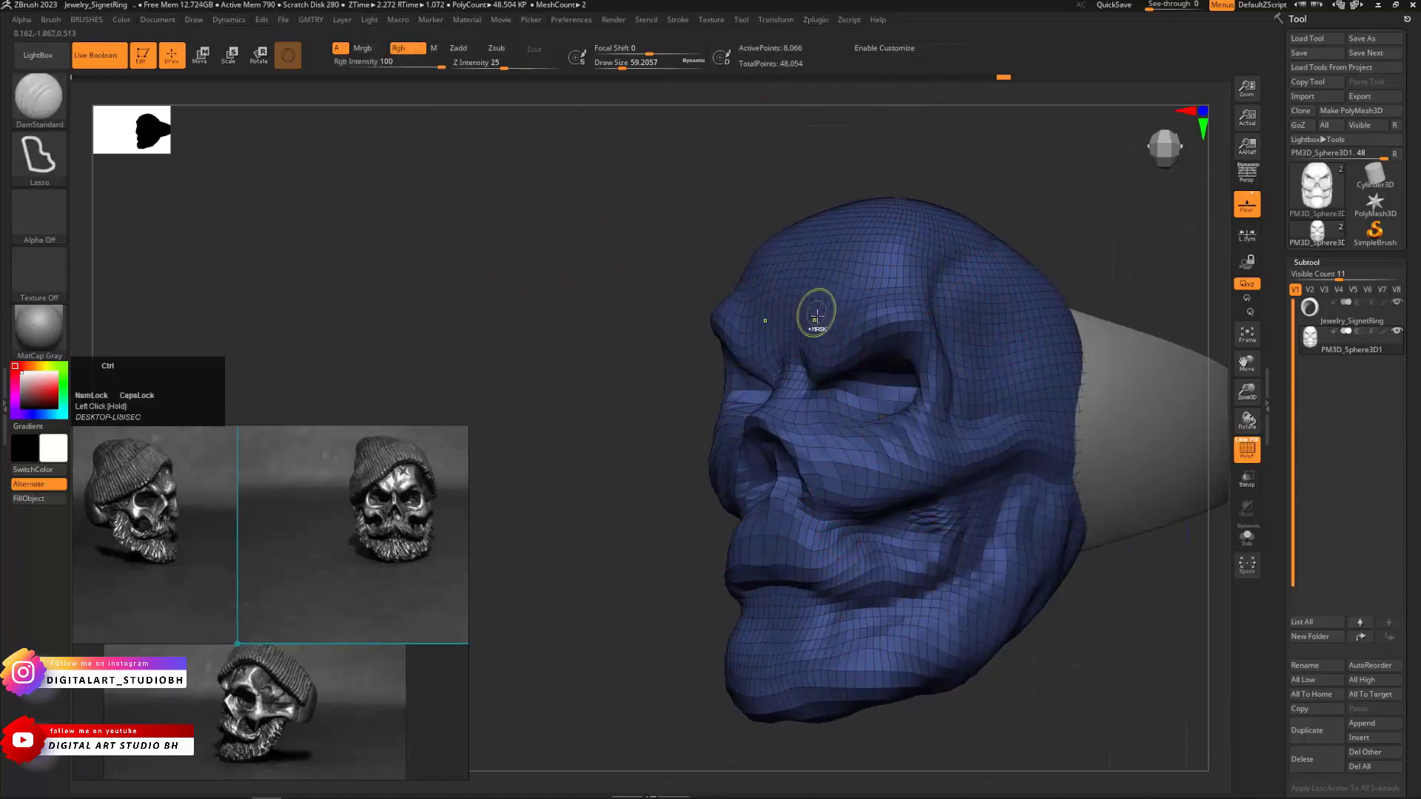
left_click(814, 441)
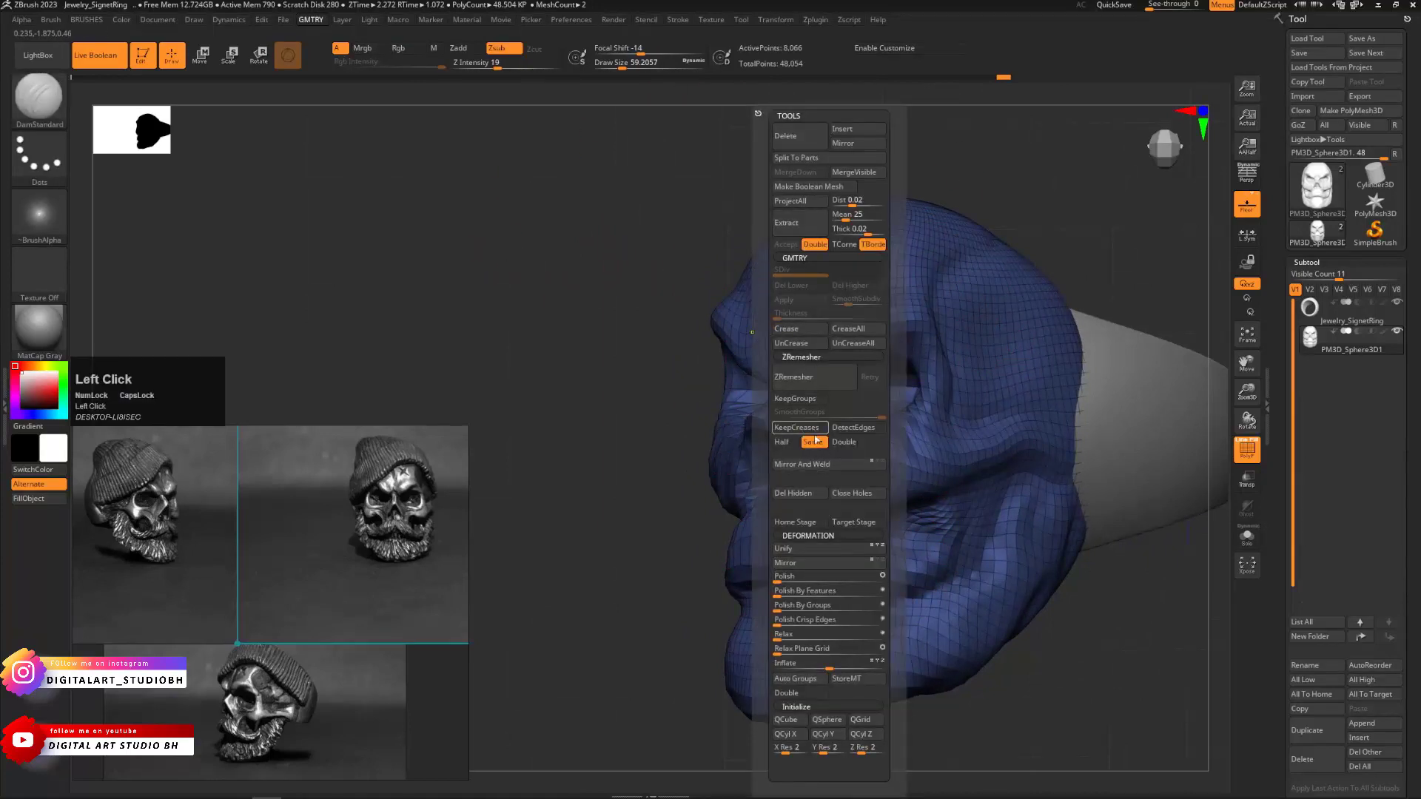
left_click(811, 377)
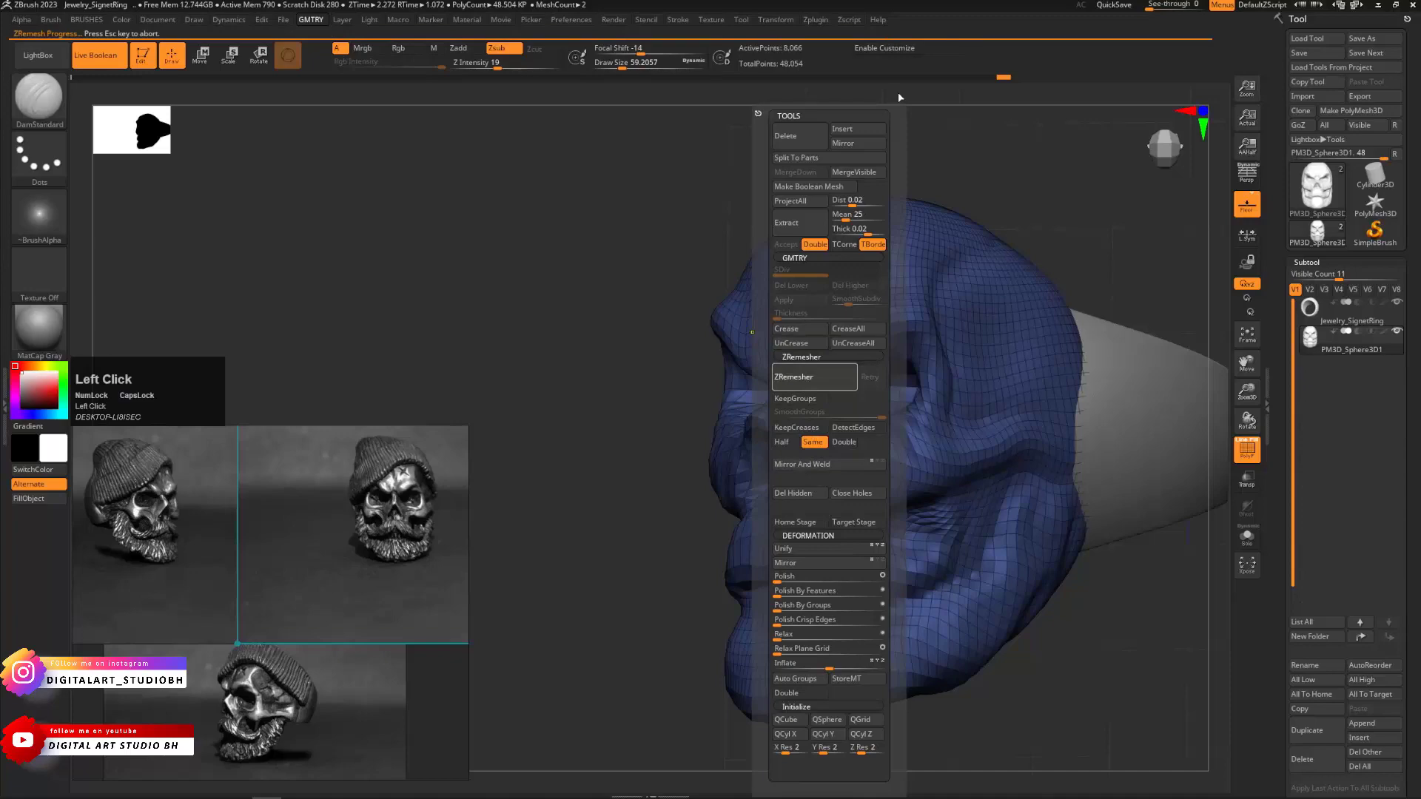
Smooth the outer end of the brow and carve a crease at the eye socket's outer corner with DamStandard
left_click_drag(1009, 241, 995, 429)
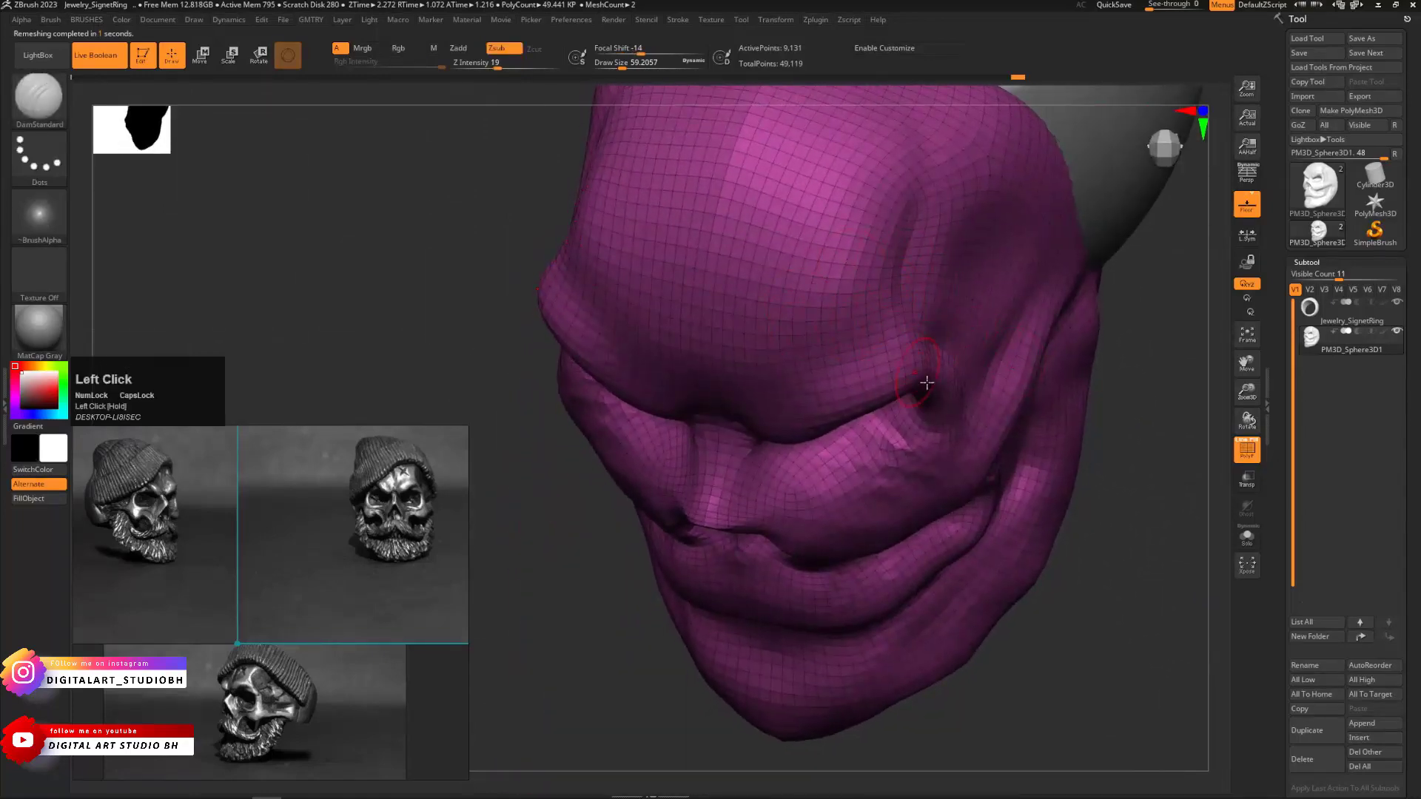
left_click_drag(1138, 418, 888, 373)
left_click(879, 370, "shift")
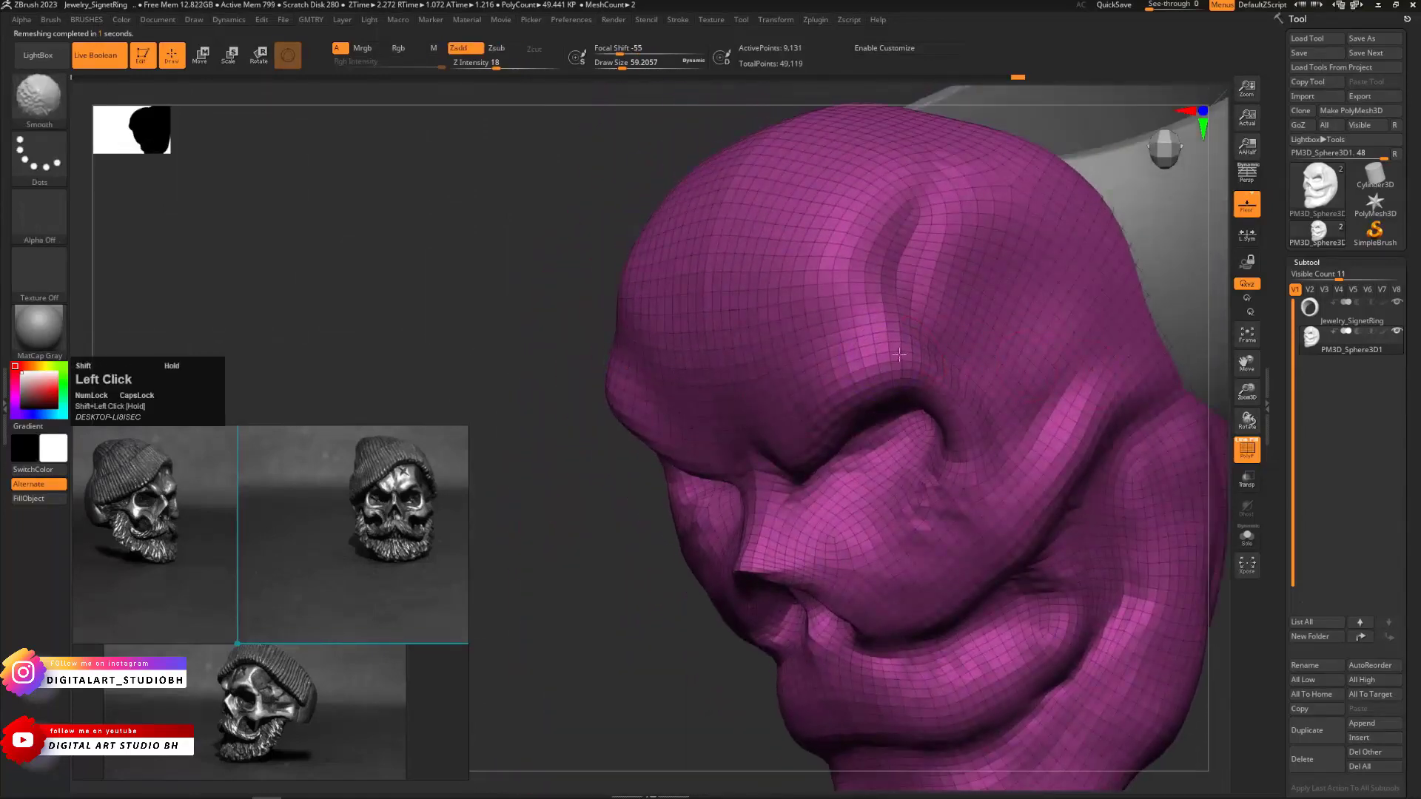
mouse_move(544, 474)
left_mouse_down()
mouse_move(584, 437)
mouse_move(651, 414)
left_mouse_up()
left_click_drag(1036, 334, 979, 320)
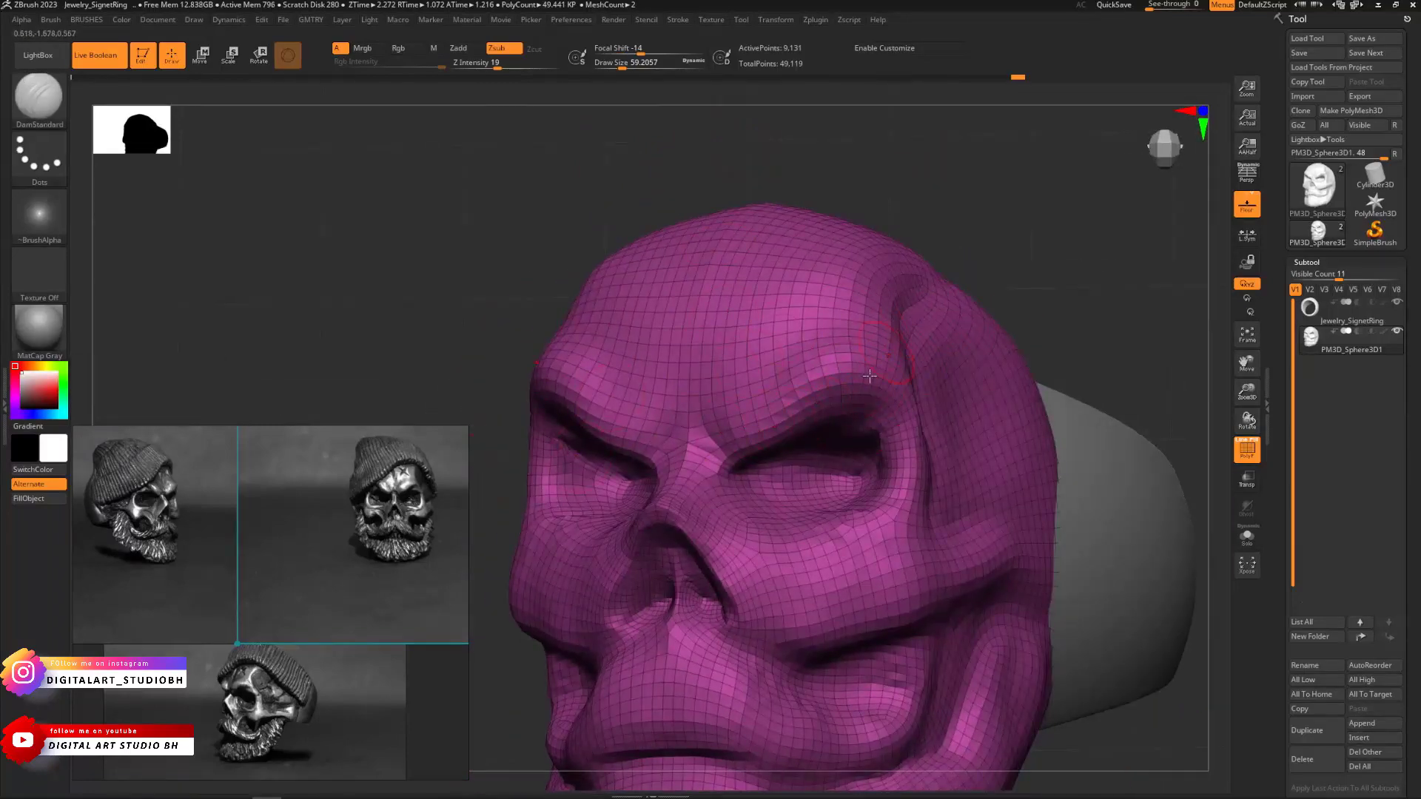
left_click_drag(834, 412, 907, 384)
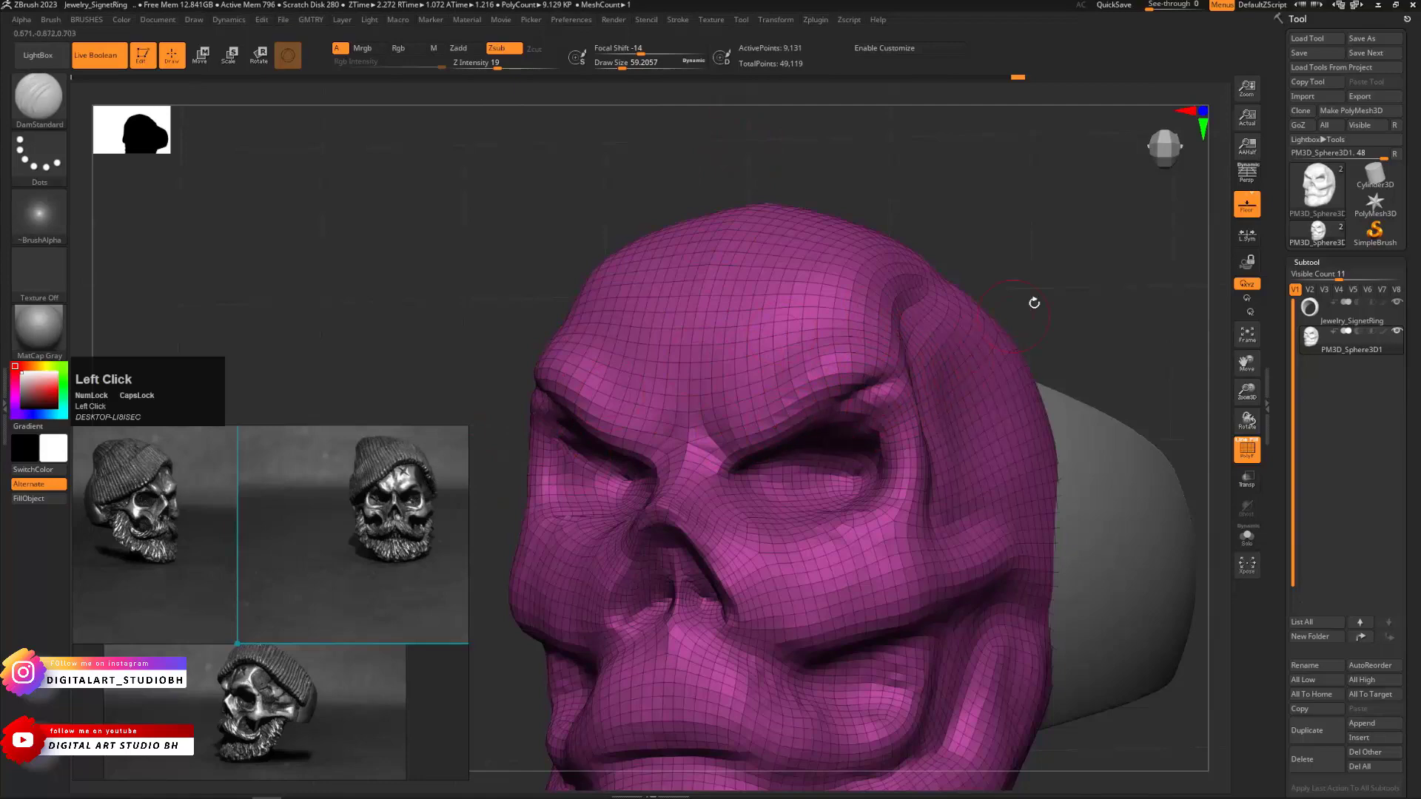
mouse_move(1034, 304)
left_mouse_down()
mouse_move(1046, 286)
mouse_move(900, 320)
mouse_move(977, 314)
mouse_move(981, 382)
mouse_move(908, 376)
mouse_move(1040, 340)
mouse_move(1034, 392)
left_mouse_up()
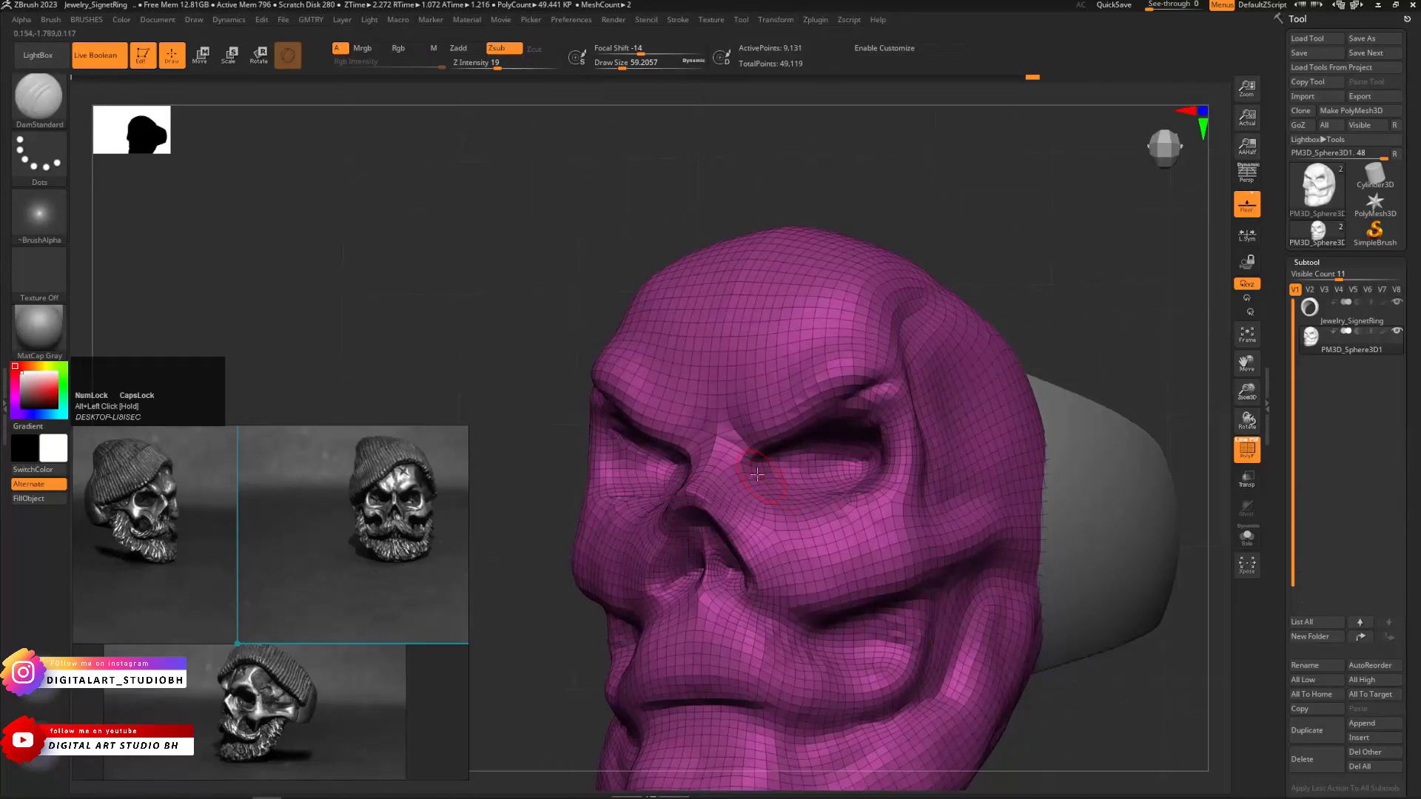
Define the lower and outer rim of the eye sockets with inverted DamStandard strokes
mouse_move(1009, 291)
left_mouse_down()
mouse_move(767, 449)
mouse_move(843, 476)
left_mouse_up()
key("ctrl+z")
left_click(809, 472, "alt")
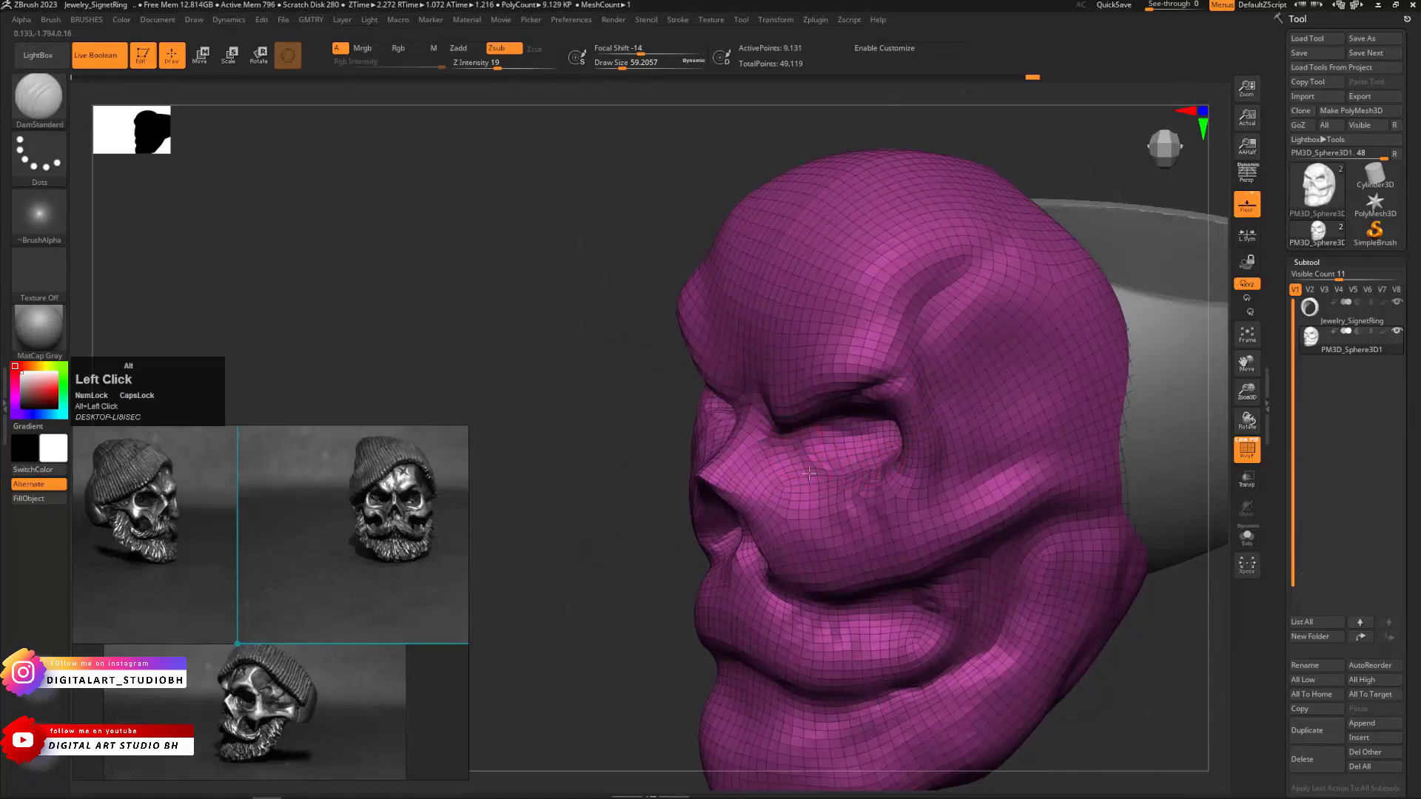
left_click_drag(676, 465, 775, 429)
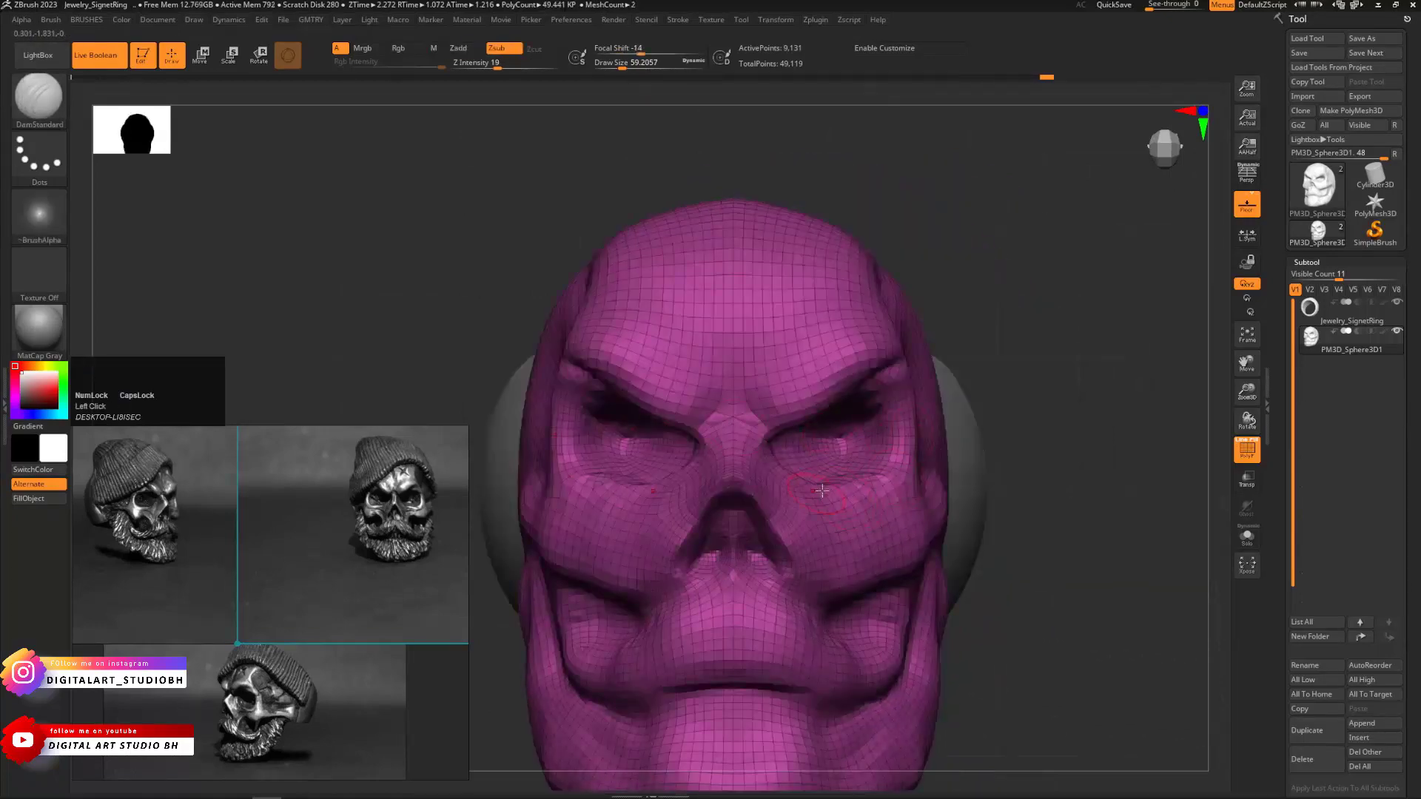
left_click_drag(837, 484, 895, 459, "alt")
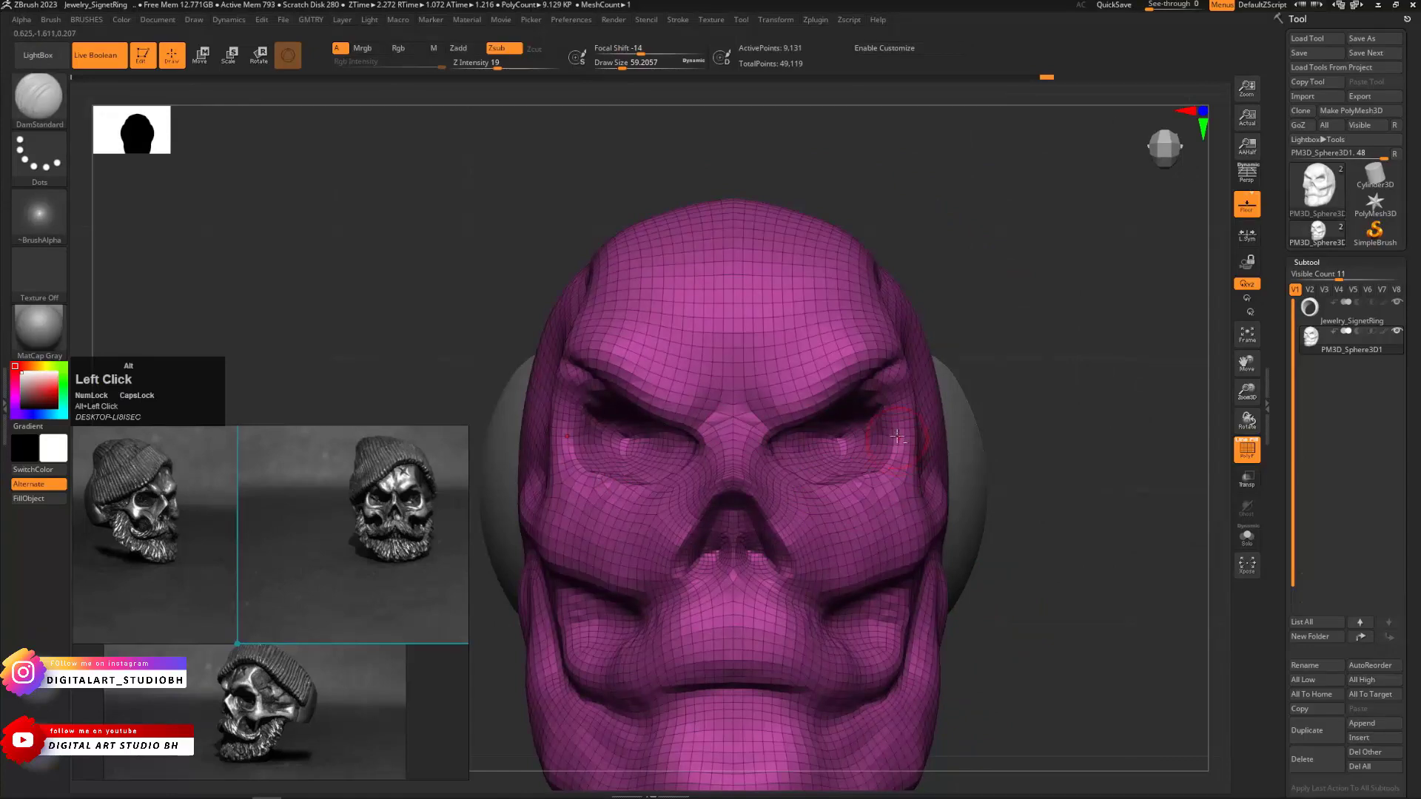
left_click_drag(995, 385, 984, 340)
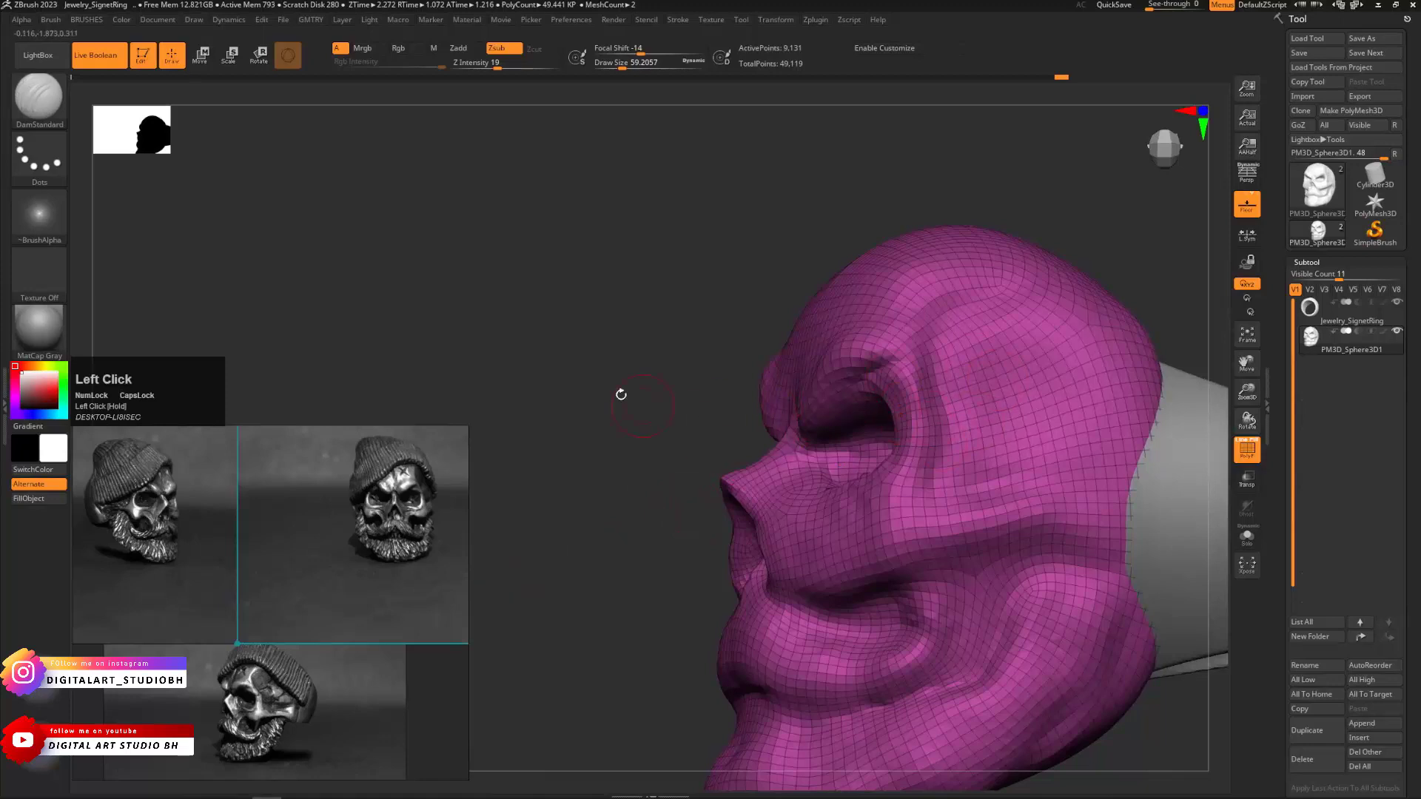
Smooth the upper edge of the cheekbone and the temple behind the eye socket on the side of the skull
left_click_drag(621, 394, 589, 393)
mouse_move(922, 404)
left_mouse_down("shift")
mouse_move(905, 418)
mouse_move(916, 470)
mouse_move(1118, 476)
left_mouse_up("shift")
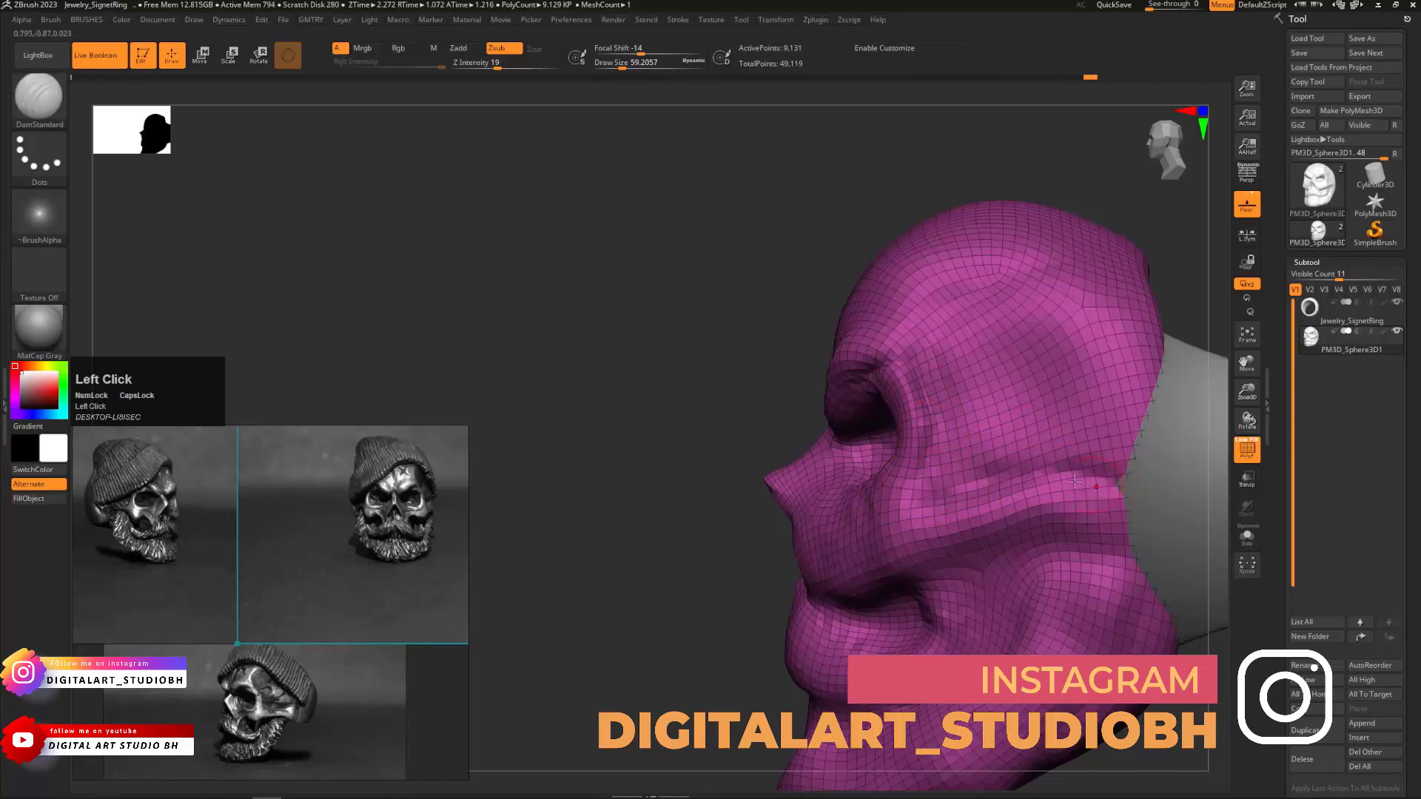
left_click_drag(995, 472, 1079, 461, "shift")
left_click_drag(927, 352, 1004, 294, "shift")
left_click_drag(758, 365, 970, 351, "shift")
mouse_move(1075, 263)
left_mouse_down("alt")
mouse_move(1031, 276)
mouse_move(1059, 313)
mouse_move(1013, 298)
left_mouse_up("alt")
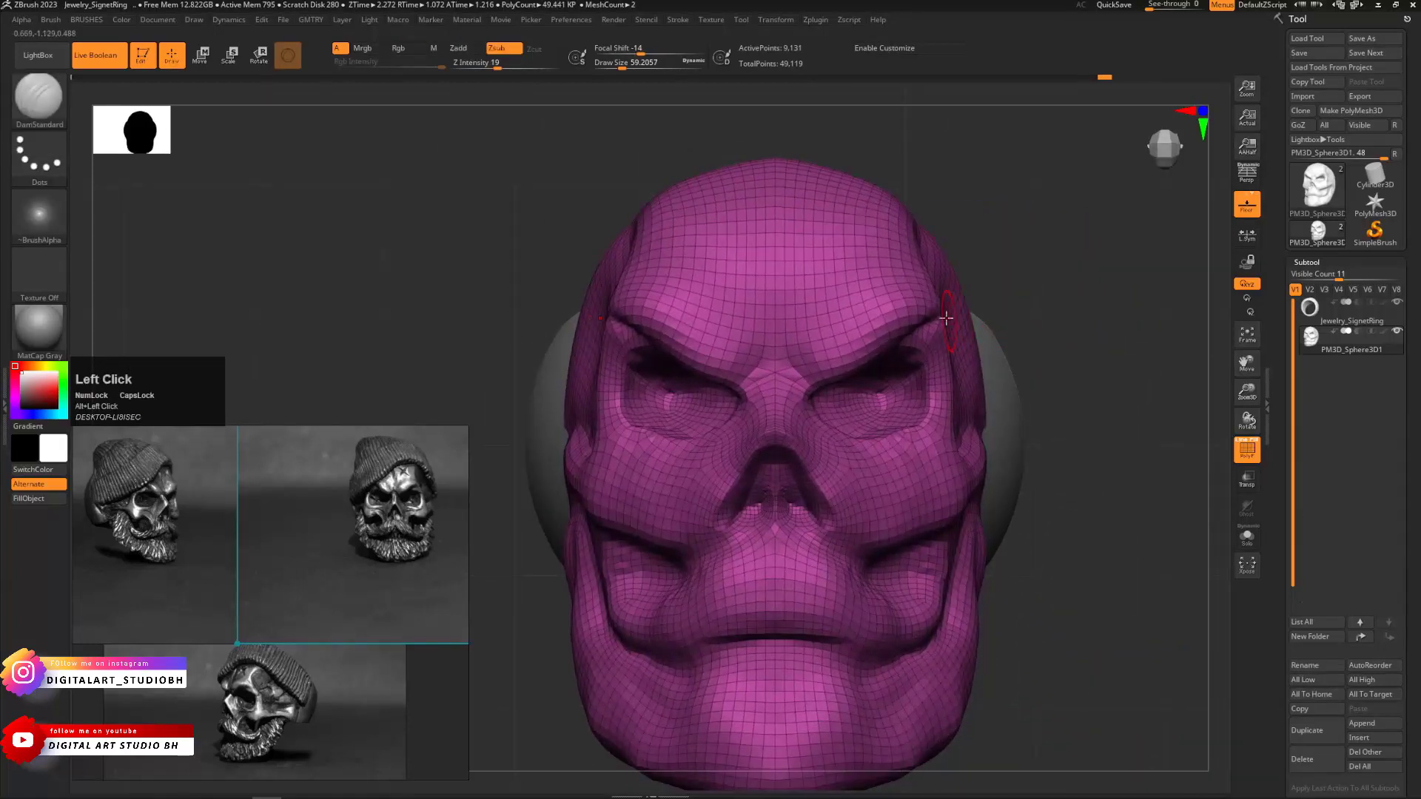
Smooth the floor of the nose cavity and define its central ridge with inverted DamStandard strokes
key("ctrl+3")
mouse_move(1072, 419)
left_mouse_down("alt")
mouse_move(1113, 478)
mouse_move(1121, 385)
left_mouse_up("alt")
left_click_drag(744, 435, 771, 435, "shift")
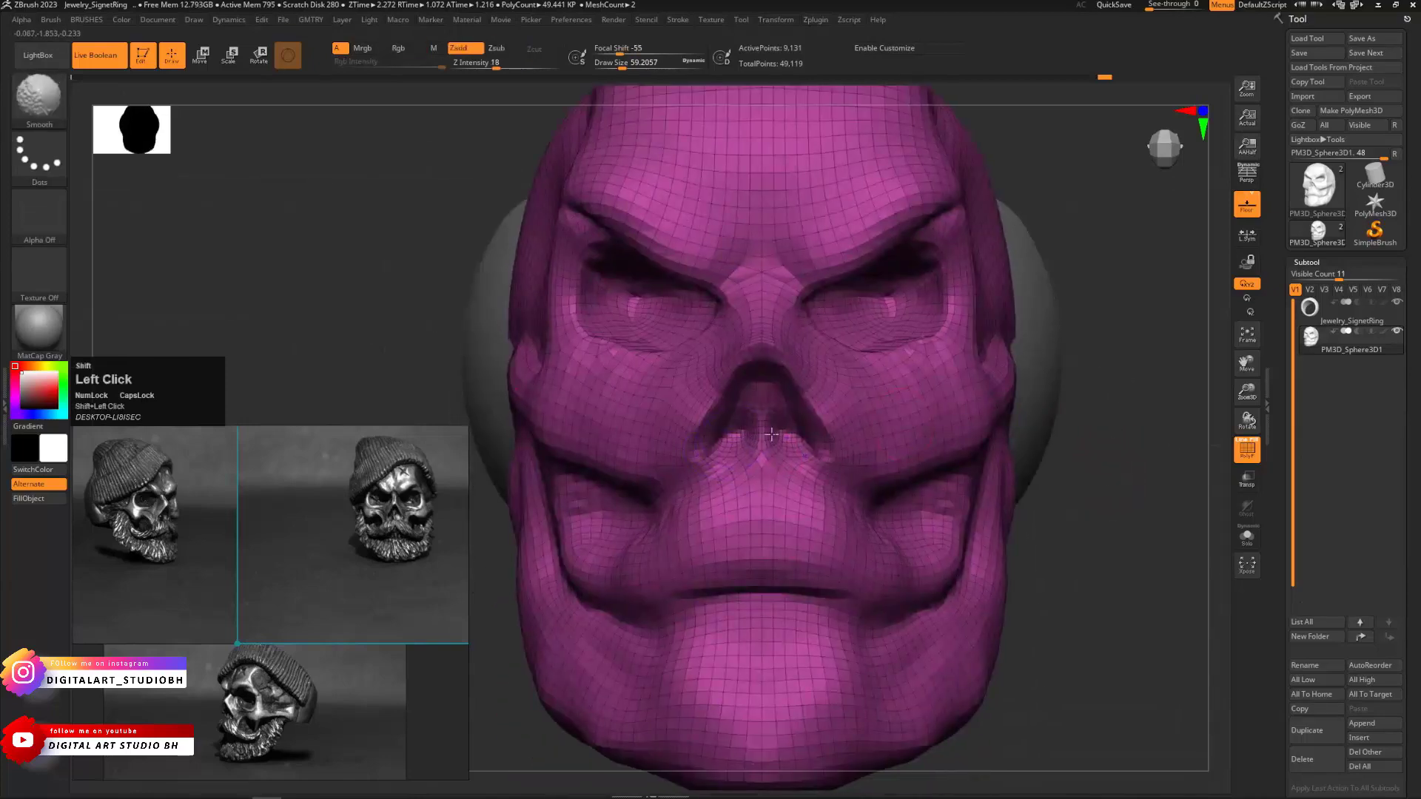
mouse_move(1152, 510)
left_mouse_down()
mouse_move(1102, 451)
mouse_move(940, 455)
mouse_move(924, 492)
mouse_move(1100, 513)
mouse_move(1065, 511)
left_mouse_up()
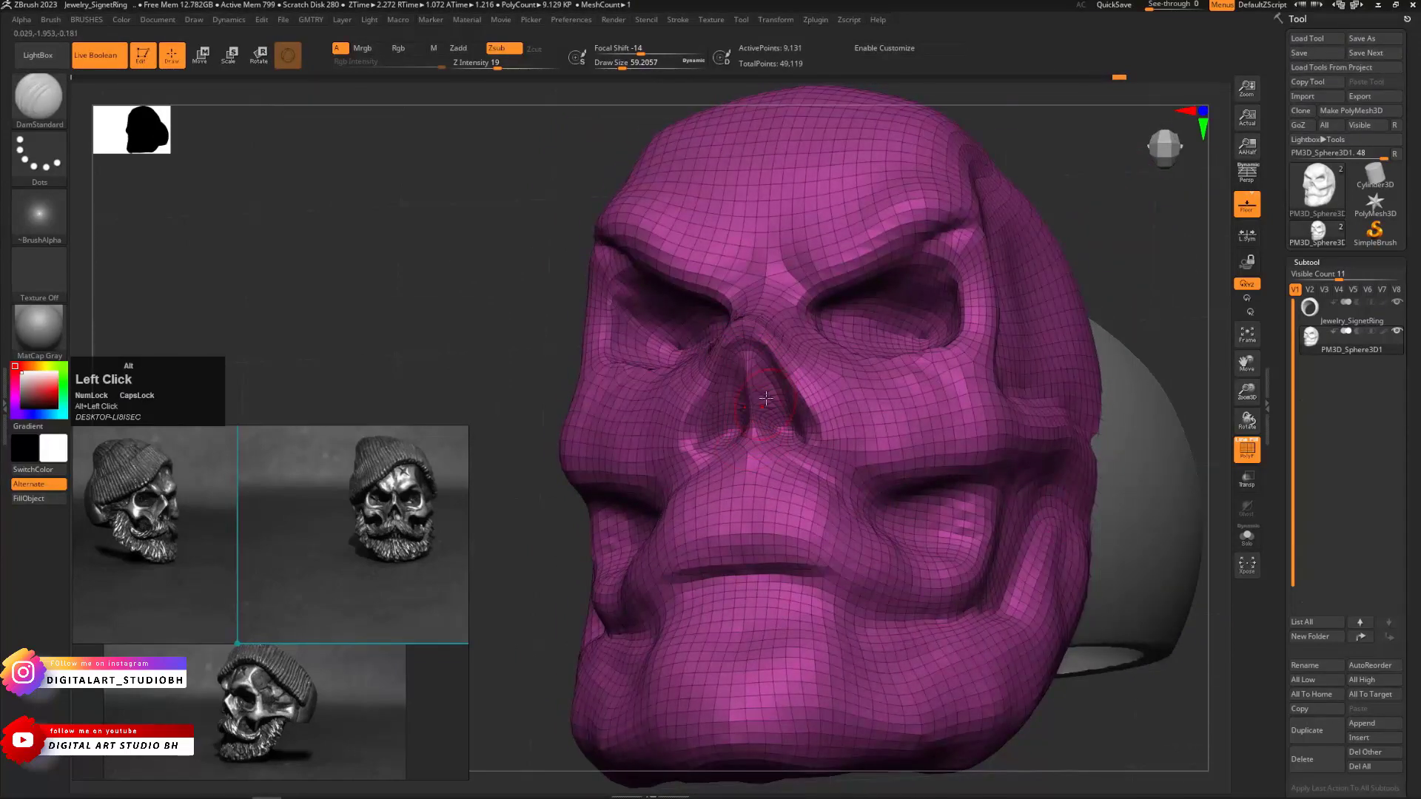
key("shift")
key("shift")
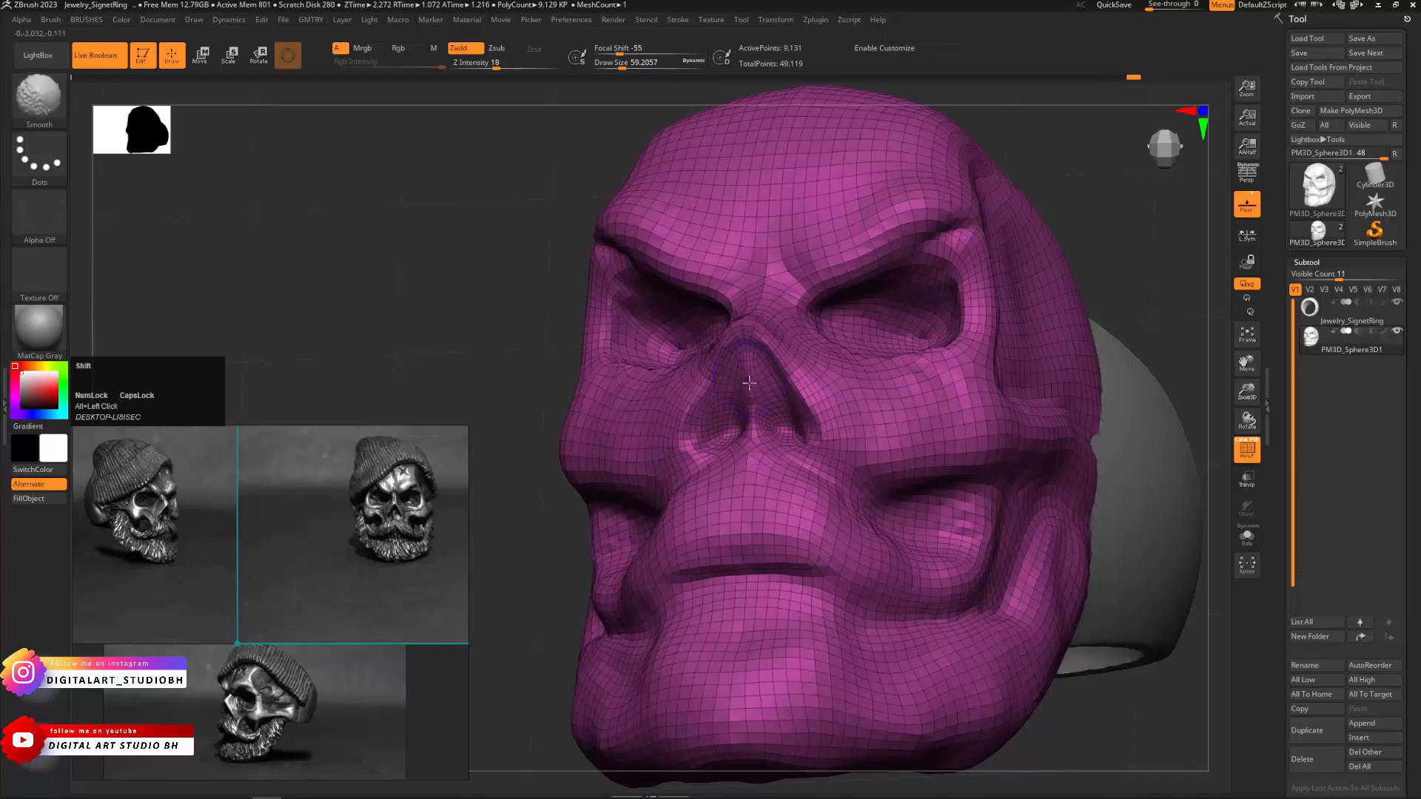
Try an inverted DamStandard stroke on the cheek beside the nose and undo it
mouse_move(565, 371)
left_mouse_down()
mouse_move(1084, 278)
mouse_move(961, 298)
left_mouse_up()
left_click_drag(1051, 284, 1024, 314, "alt")
left_click_drag(1111, 330, 720, 348)
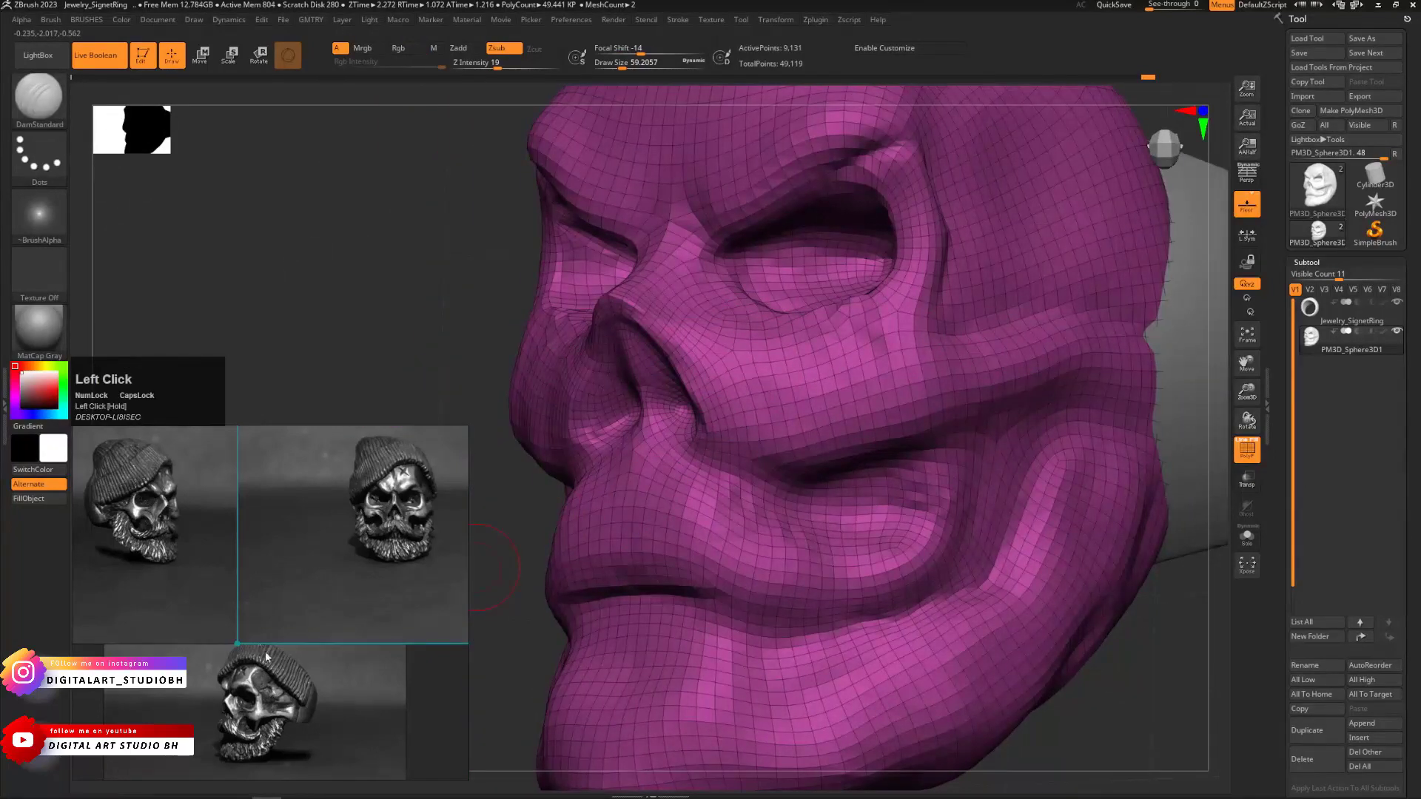
left_click(710, 310, "alt")
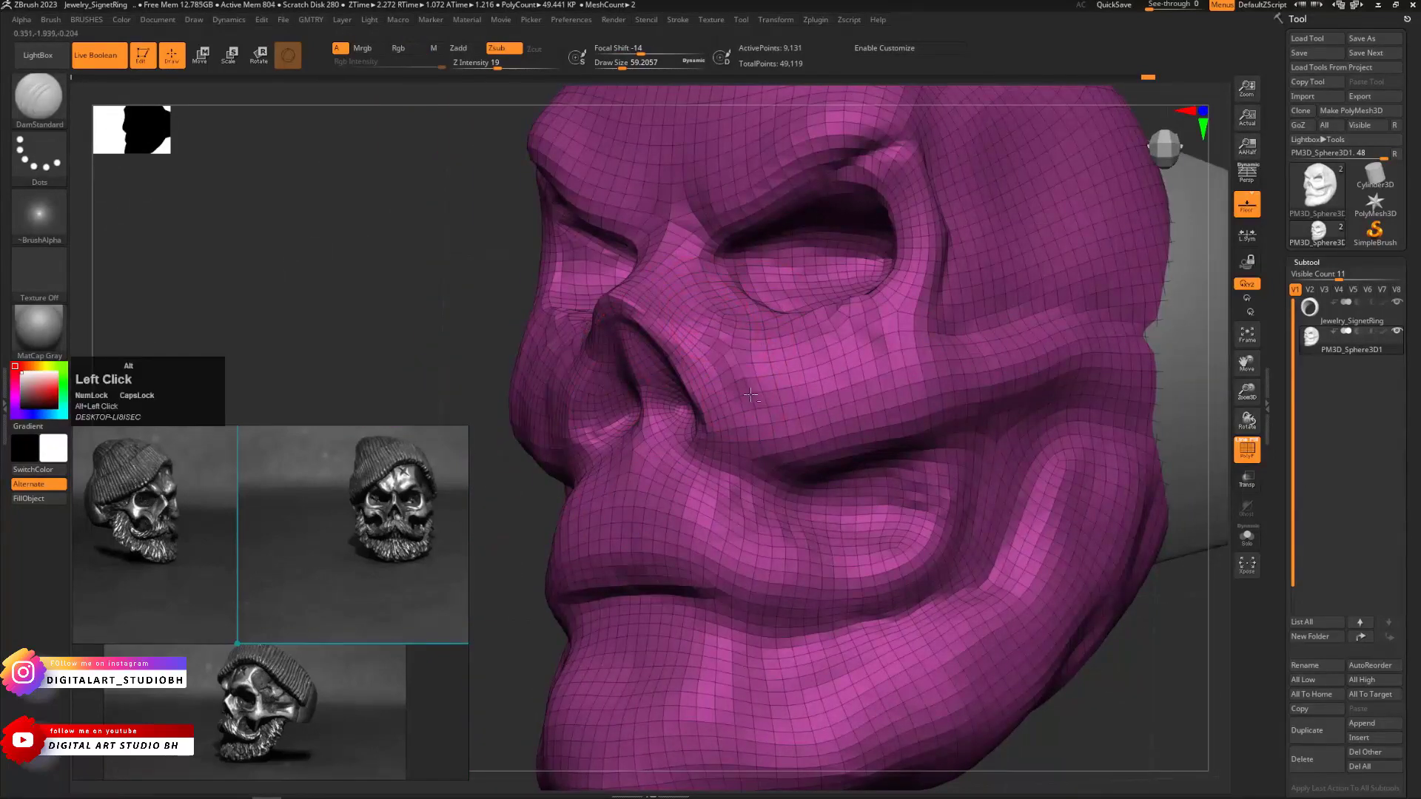
key("ctrl+z")
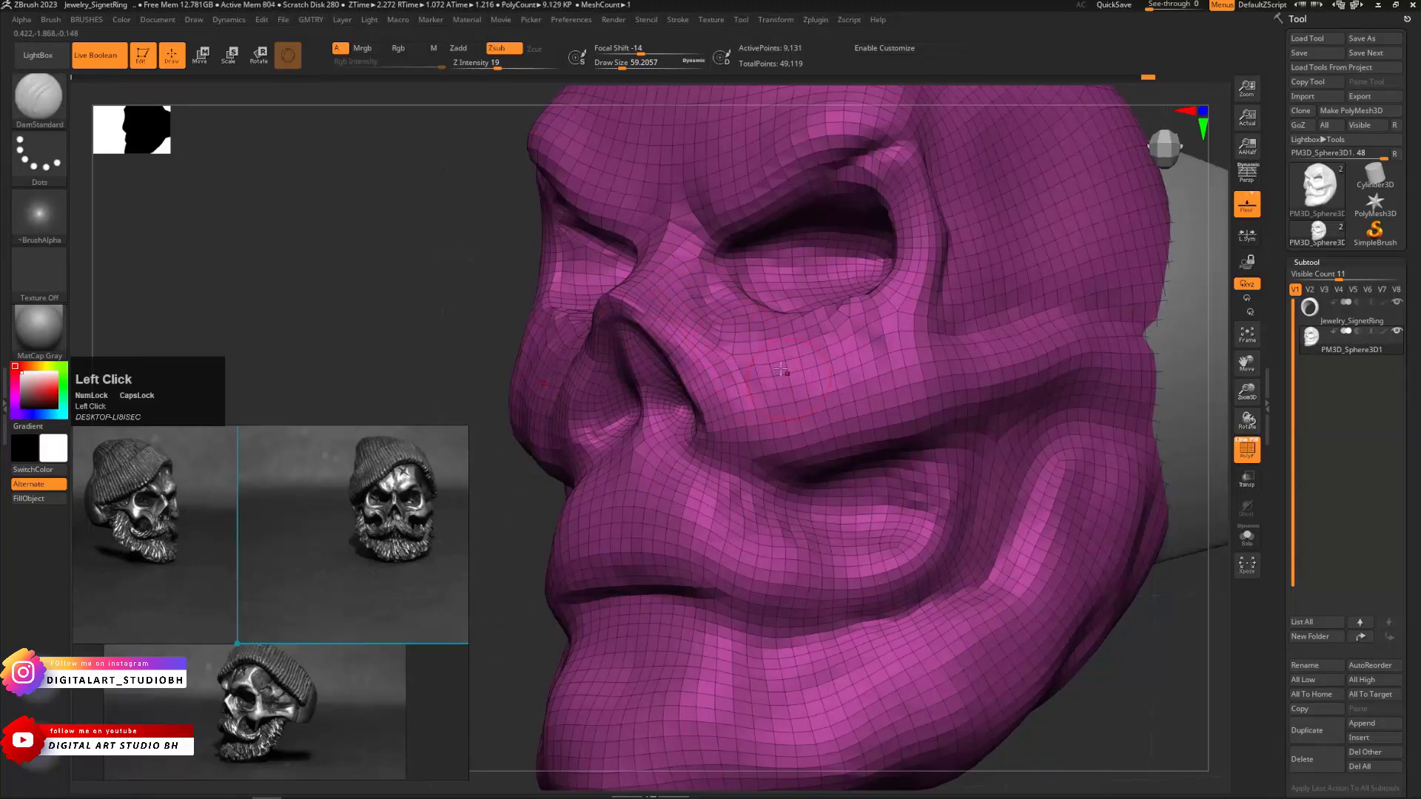
Hide the polygon wireframe, try the MatCap GreenClay material on the skull and switch back to MatCap Gray
key("shift+f")
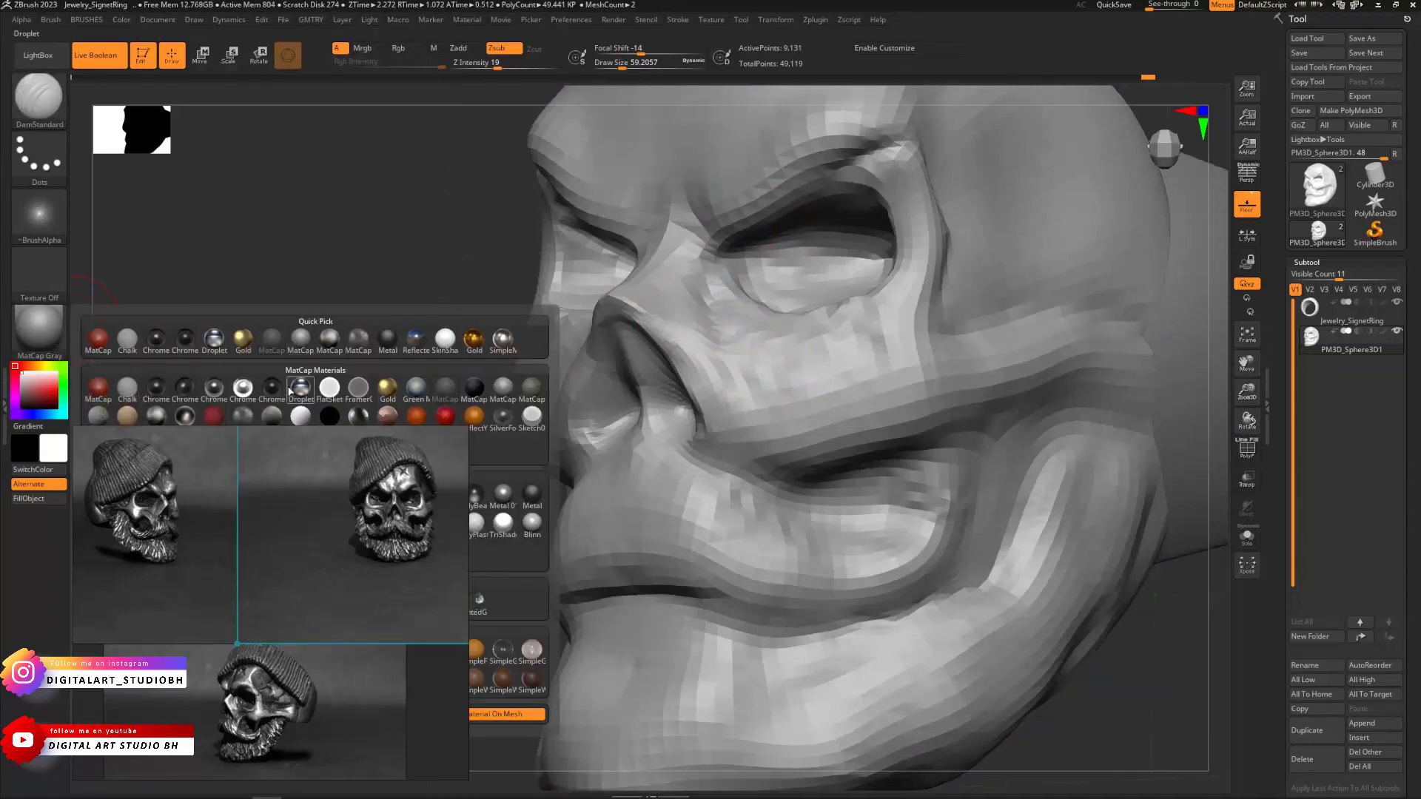
left_click(531, 387)
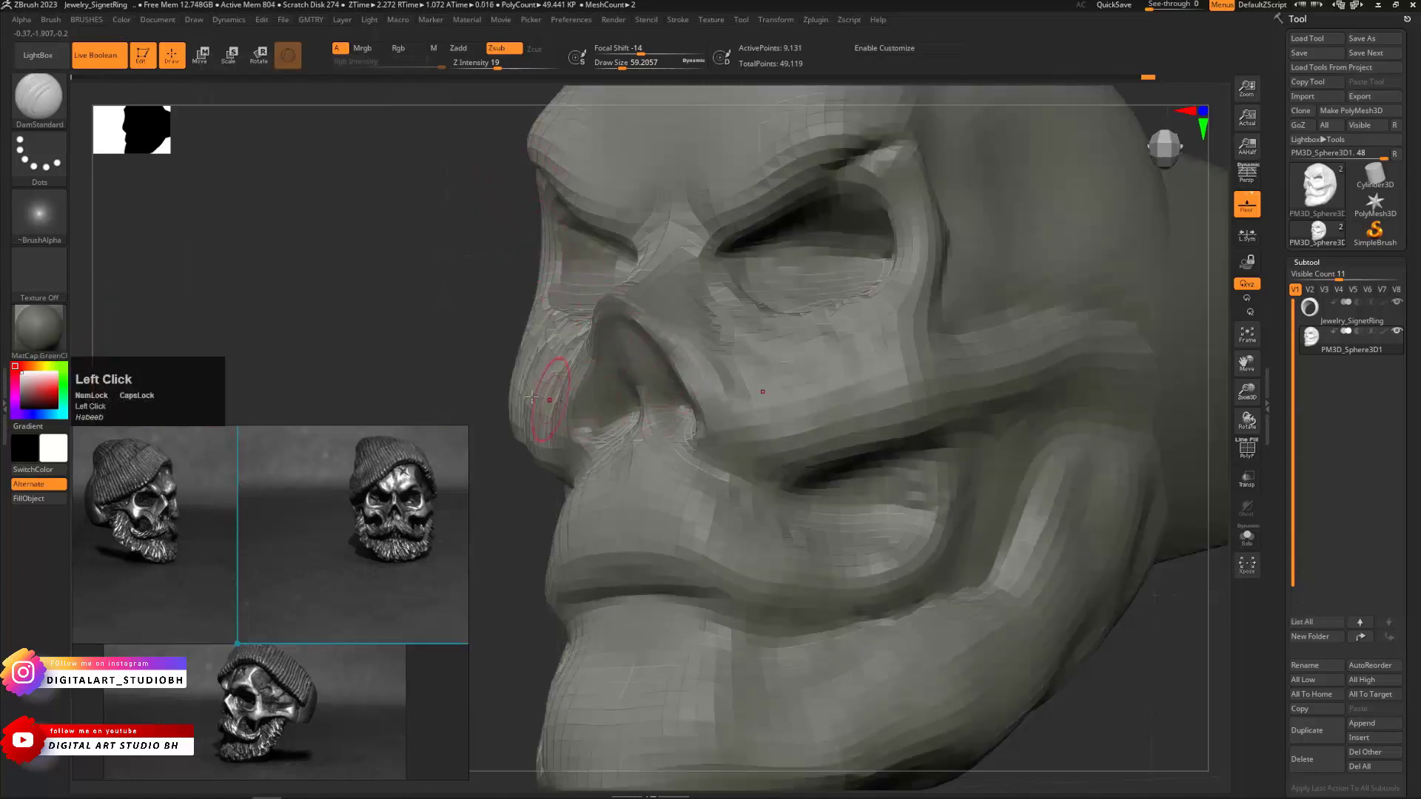
left_click(38, 330)
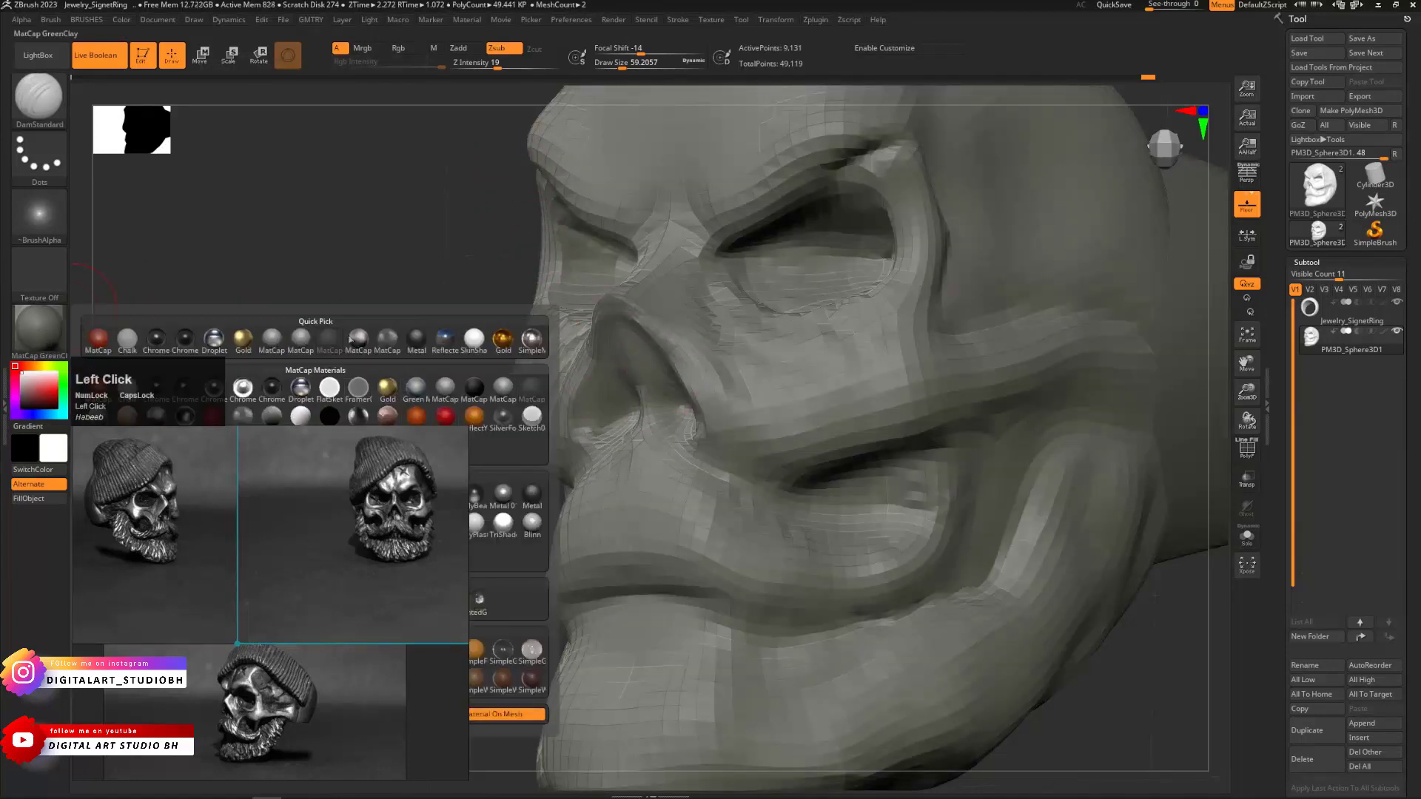
mouse_move(294, 342)
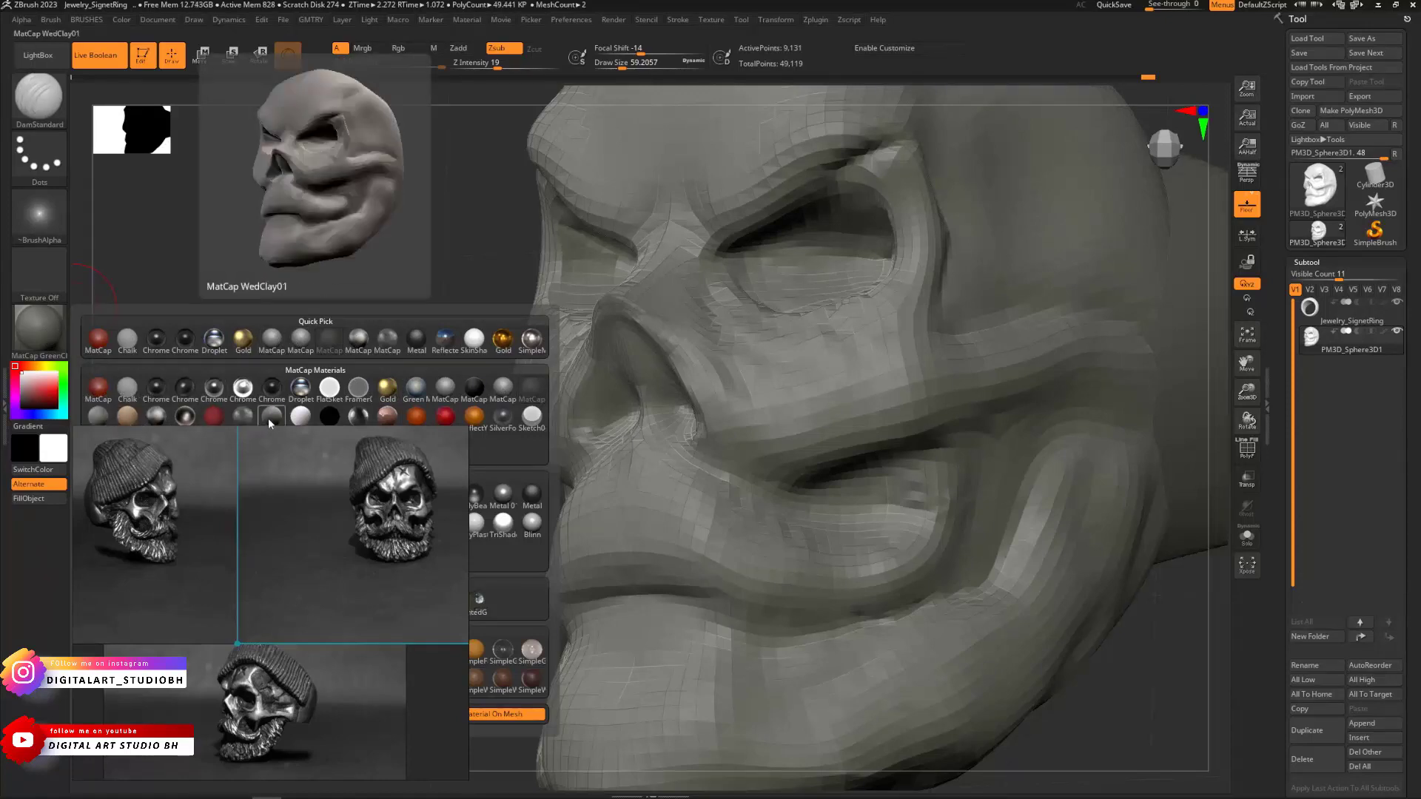
left_click(300, 344)
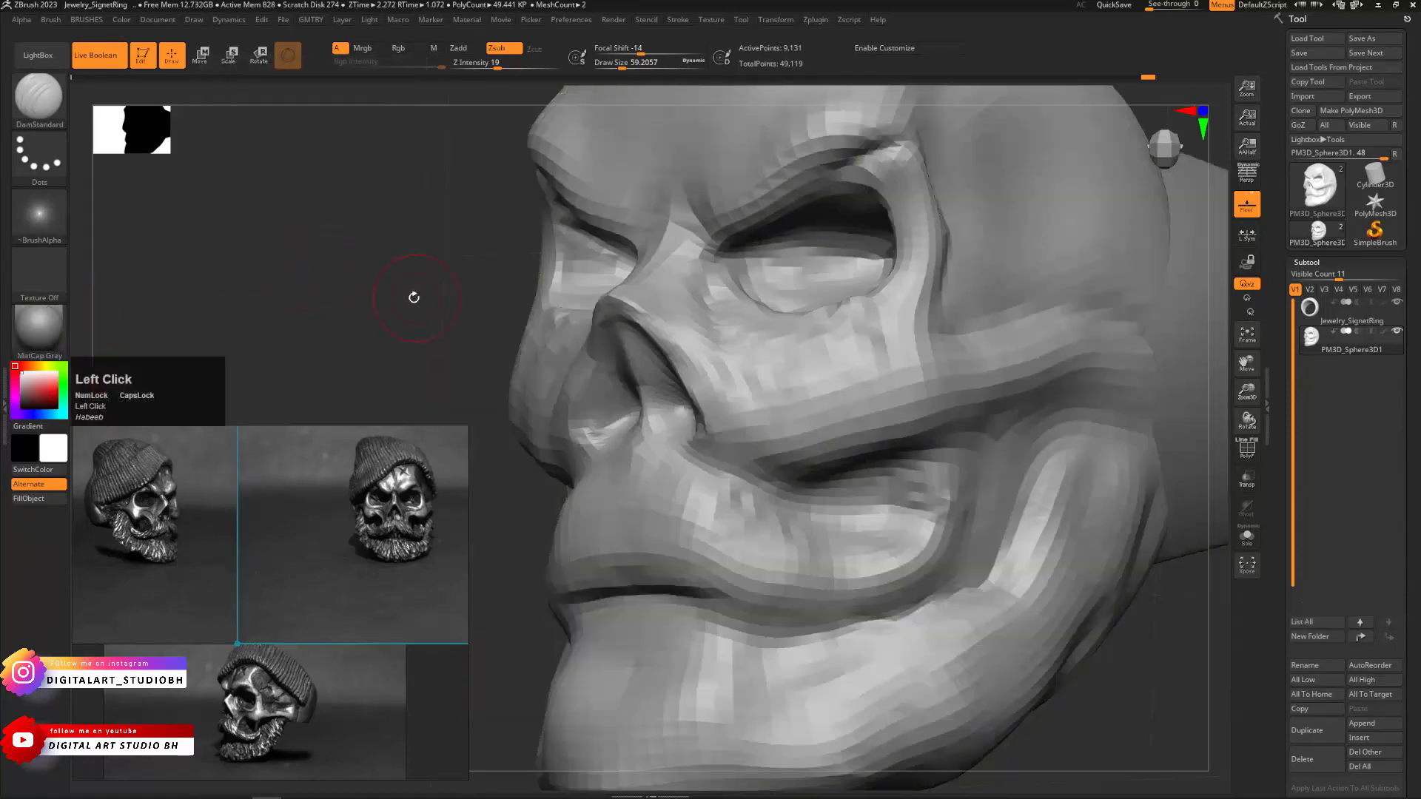
Reduce the DamStandard draw size to about 51 and work creases into the cheekbone below the eye socket, undoing an unwanted stroke
left_click_drag(393, 301, 407, 263)
right_click_drag(406, 263, 330, 295, "ctrl")
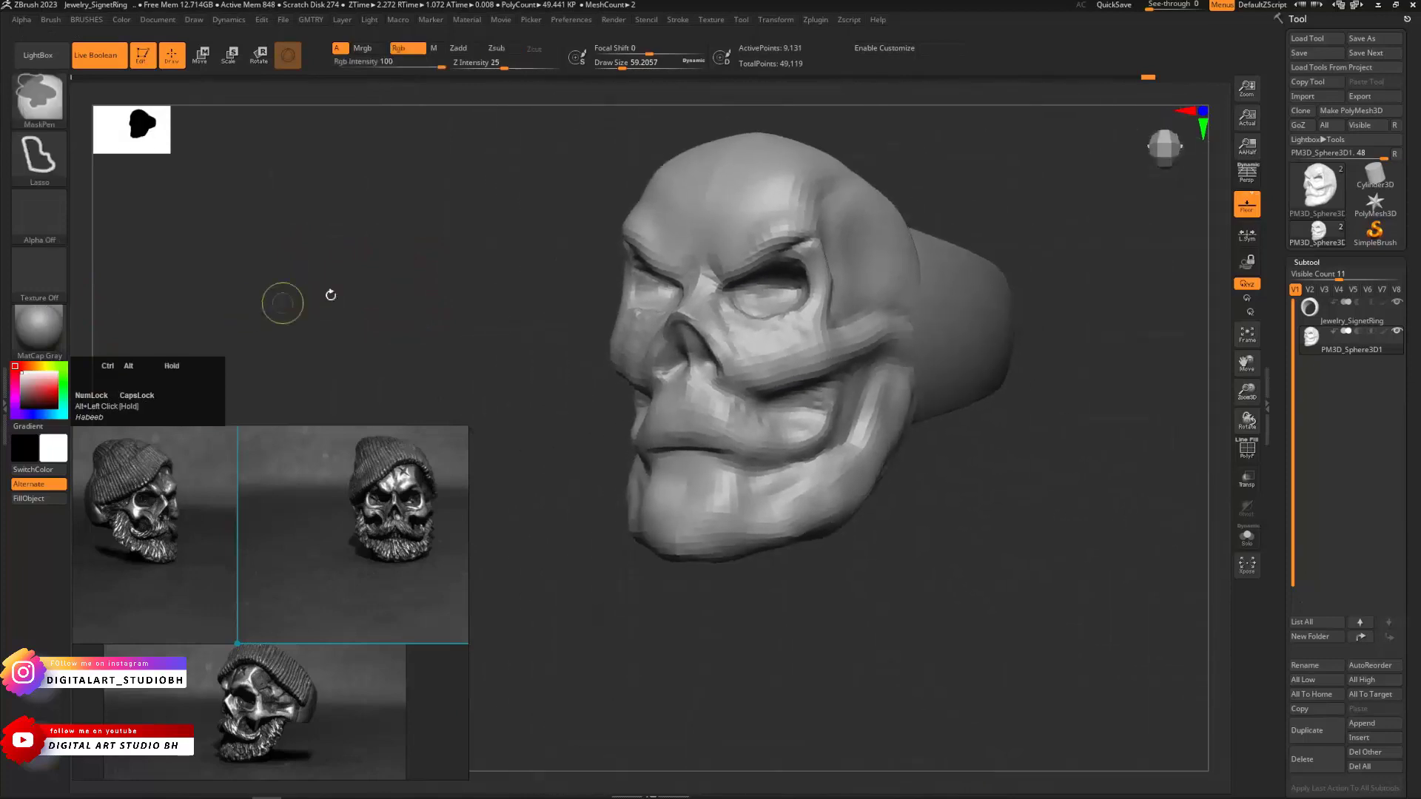
left_click_drag(330, 296, 428, 311)
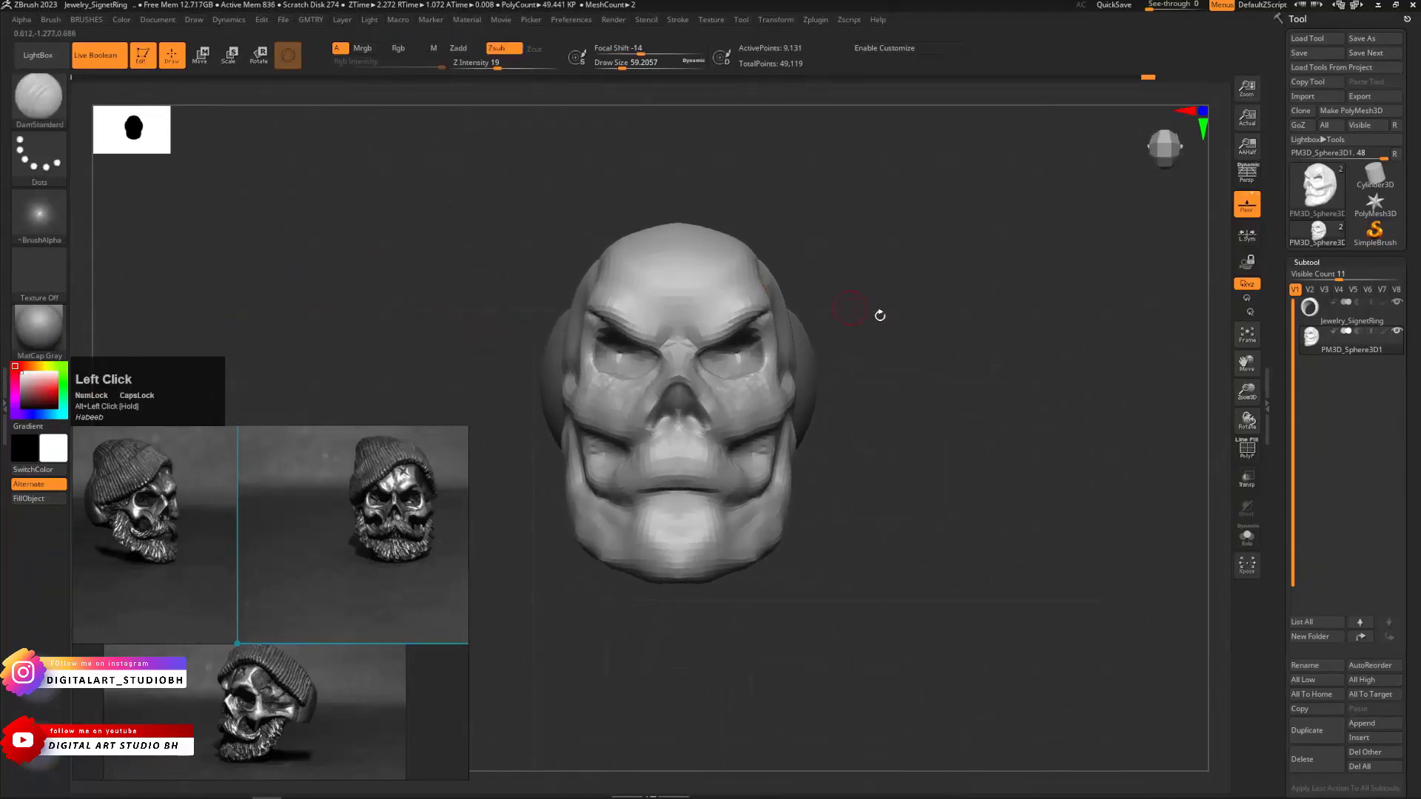
mouse_move(879, 314)
left_mouse_down()
mouse_move(909, 351)
mouse_move(886, 383)
mouse_move(873, 366)
mouse_move(887, 365)
mouse_move(827, 372)
mouse_move(870, 370)
left_mouse_up()
key("s")
mouse_move(931, 285)
left_mouse_down()
mouse_move(992, 260)
mouse_move(1018, 288)
mouse_move(969, 314)
mouse_move(997, 312)
mouse_move(657, 349)
left_mouse_up()
key("ctrl+z")
key("s")
mouse_move(384, 415)
left_mouse_down()
mouse_move(384, 337)
mouse_move(396, 339)
left_mouse_up()
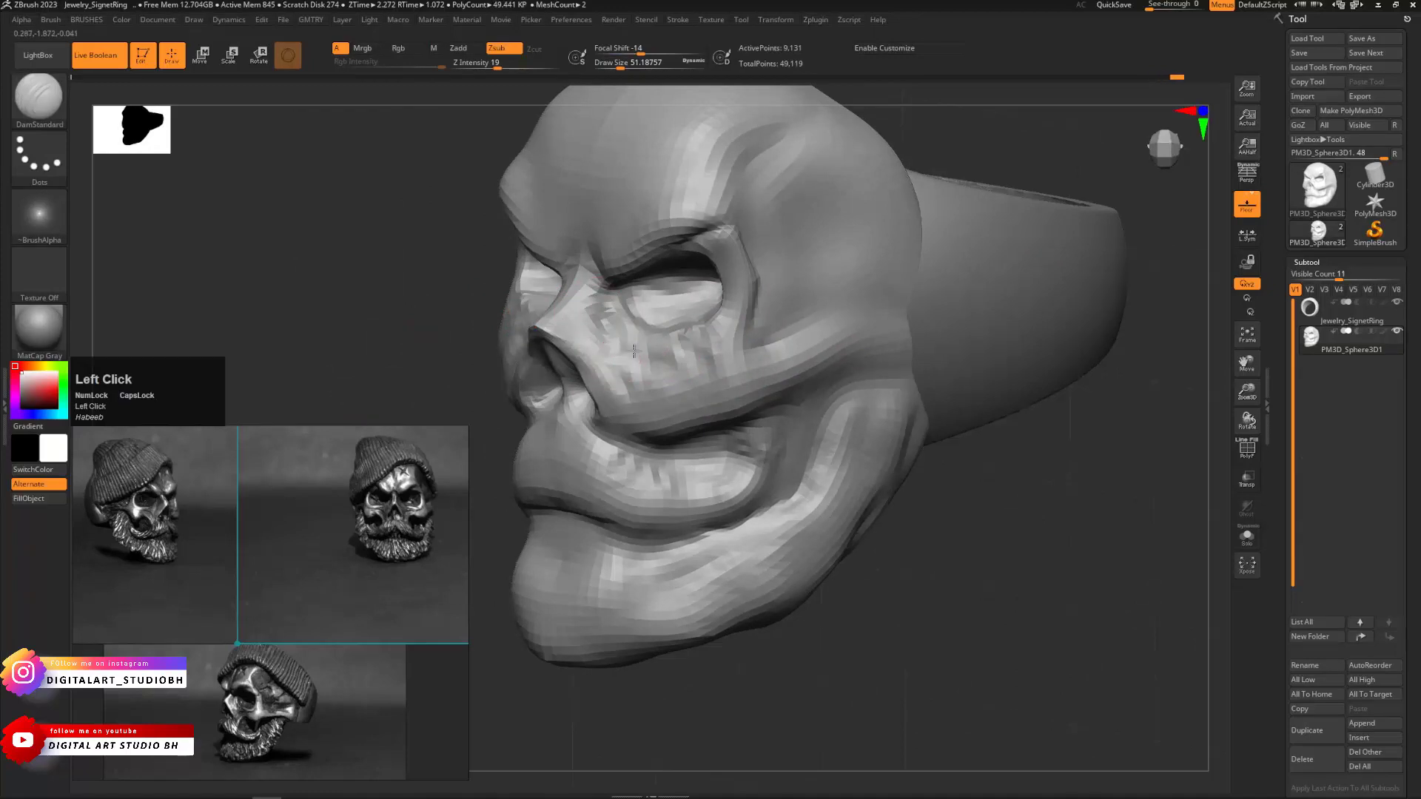
Carve the cheek between the nose cavity and the eye socket with DamStandard and smooth the groove beside the nose
left_click_drag(482, 335, 626, 377)
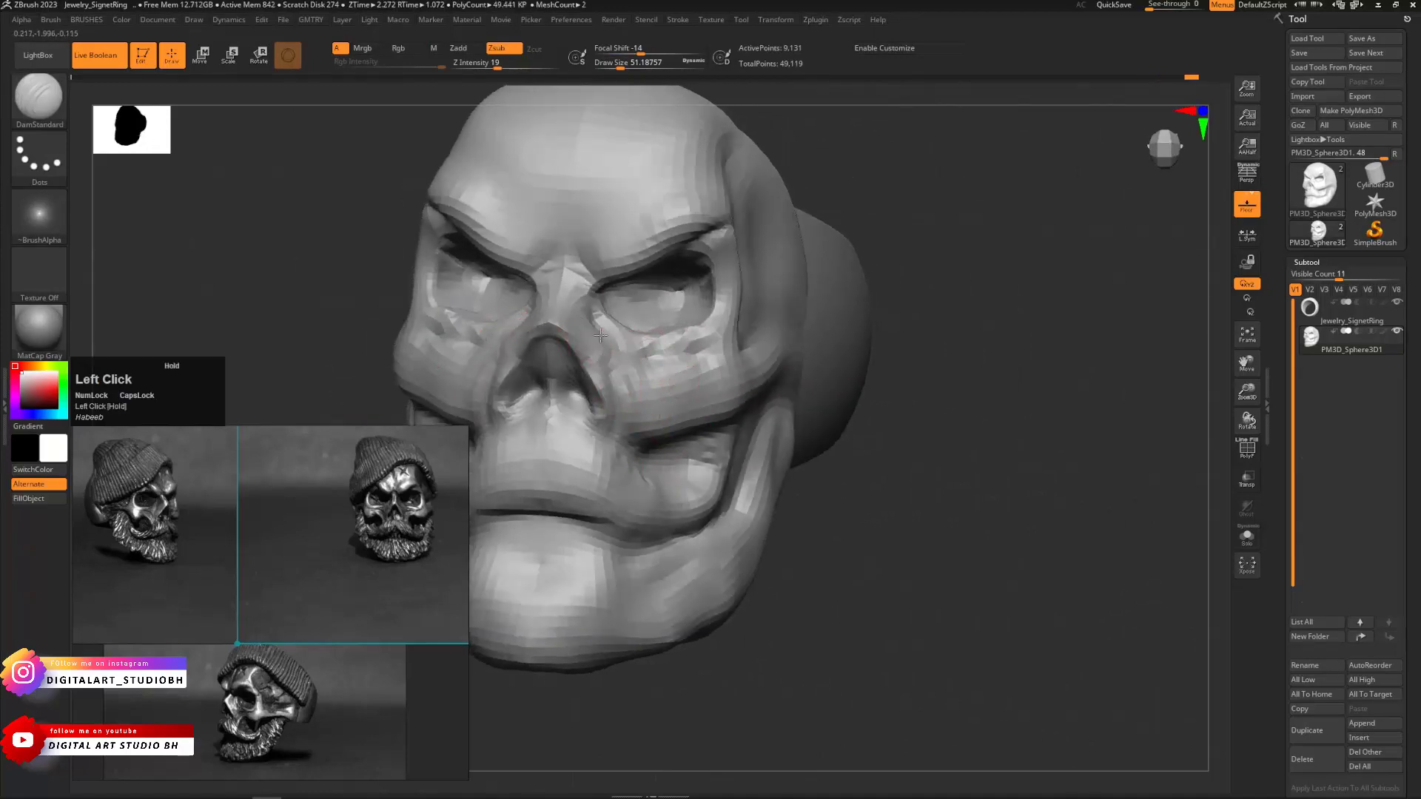
left_click_drag(611, 363, 613, 346)
left_click_drag(873, 471, 725, 429)
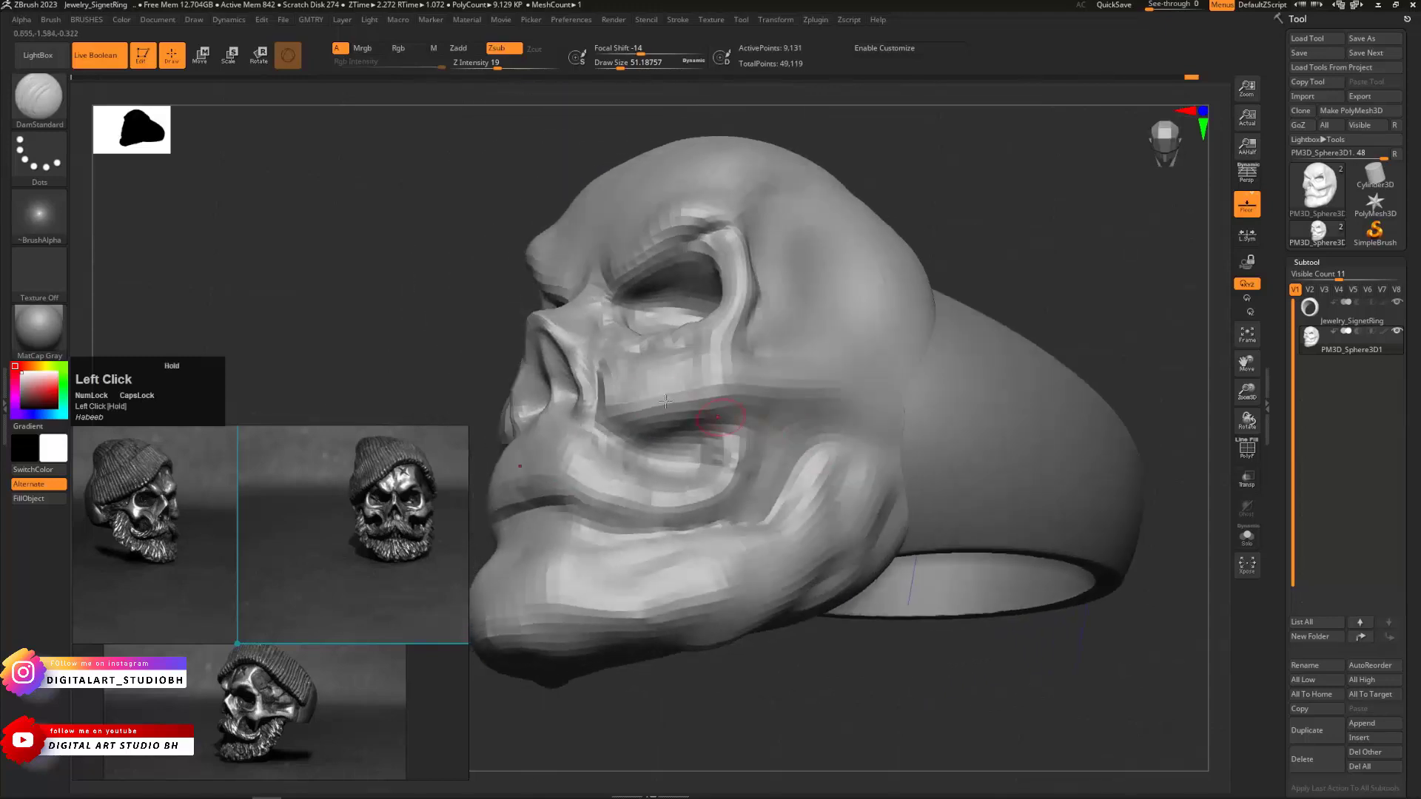
left_click_drag(590, 351, 594, 424, "shift")
left_click_drag(425, 338, 535, 353)
left_click_drag(605, 406, 649, 354)
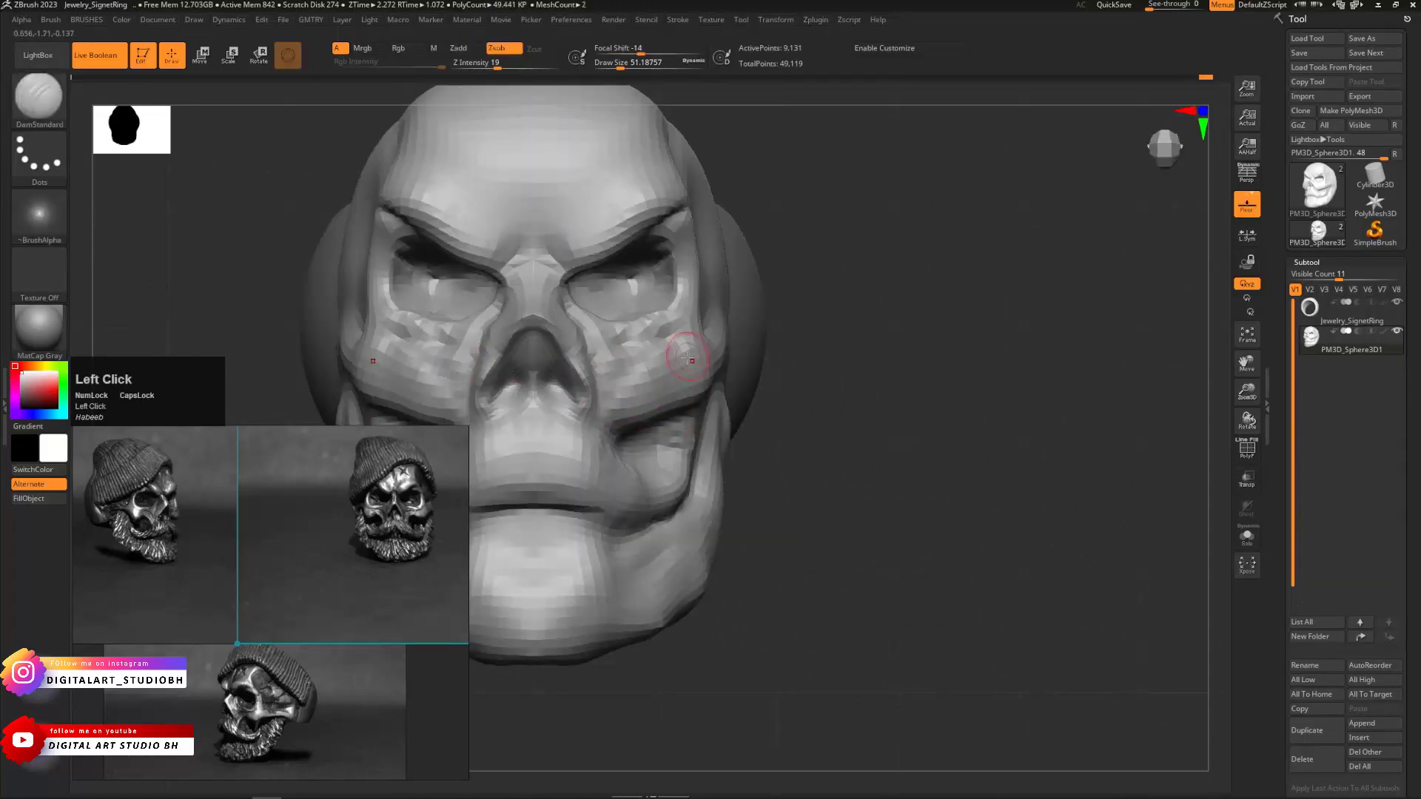
Pull up the lower edge of the cheekbones above the cheek hollows using the Move brush at draw size 112
left_click_drag(825, 470, 951, 409, "alt")
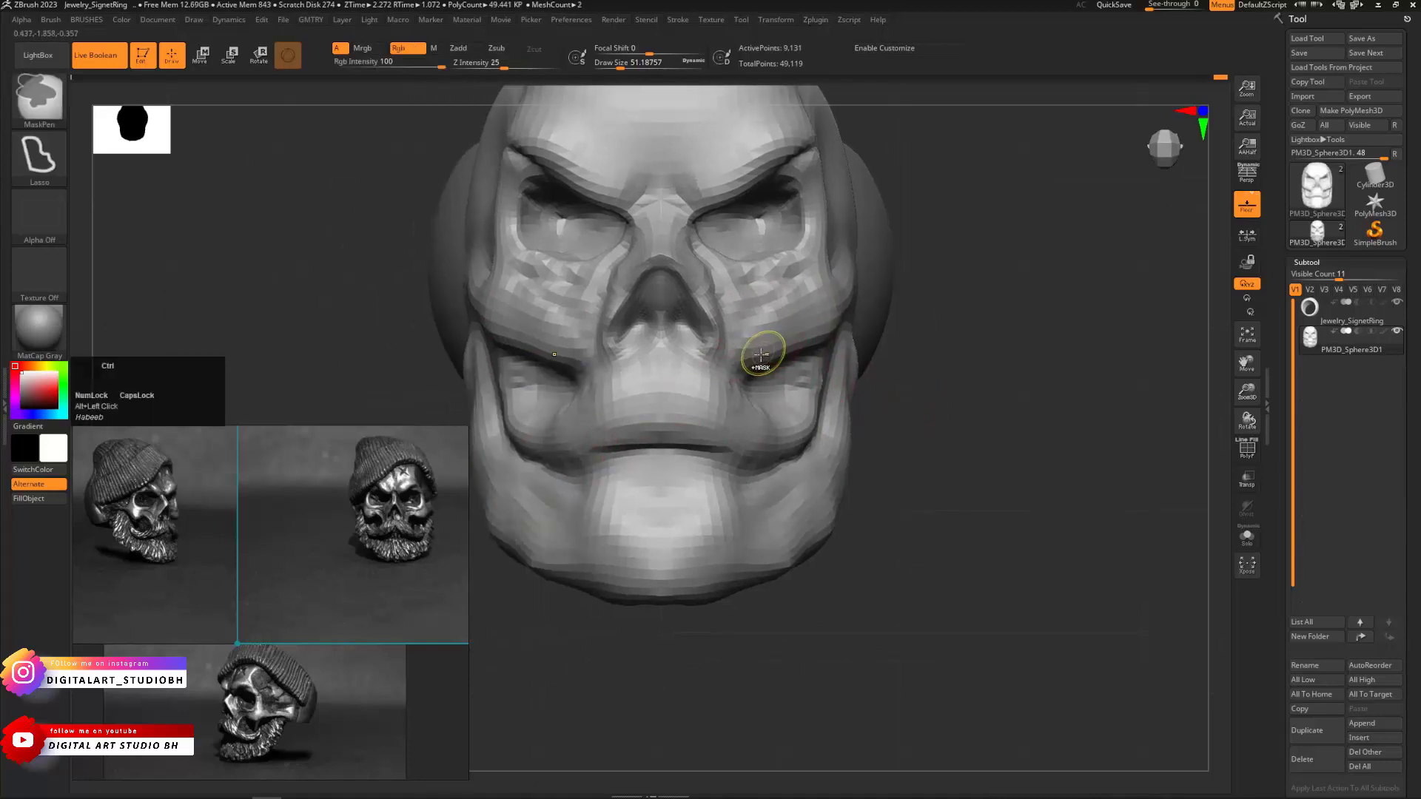
key("b")
left_click(724, 362)
mouse_move(767, 364)
left_mouse_down()
mouse_move(745, 341)
mouse_move(743, 298)
left_mouse_up()
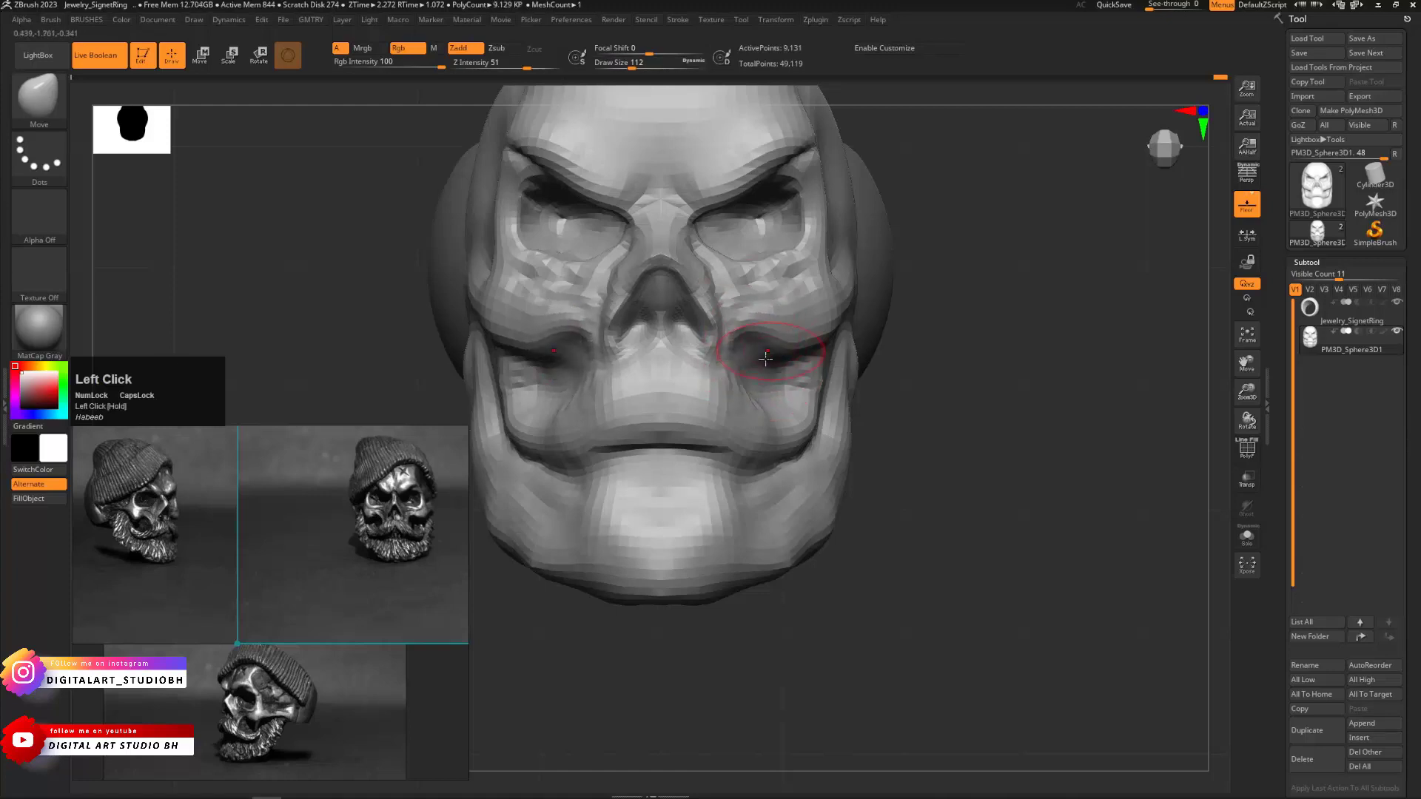
mouse_move(765, 359)
left_mouse_down()
mouse_move(744, 329)
mouse_move(791, 347)
left_mouse_up()
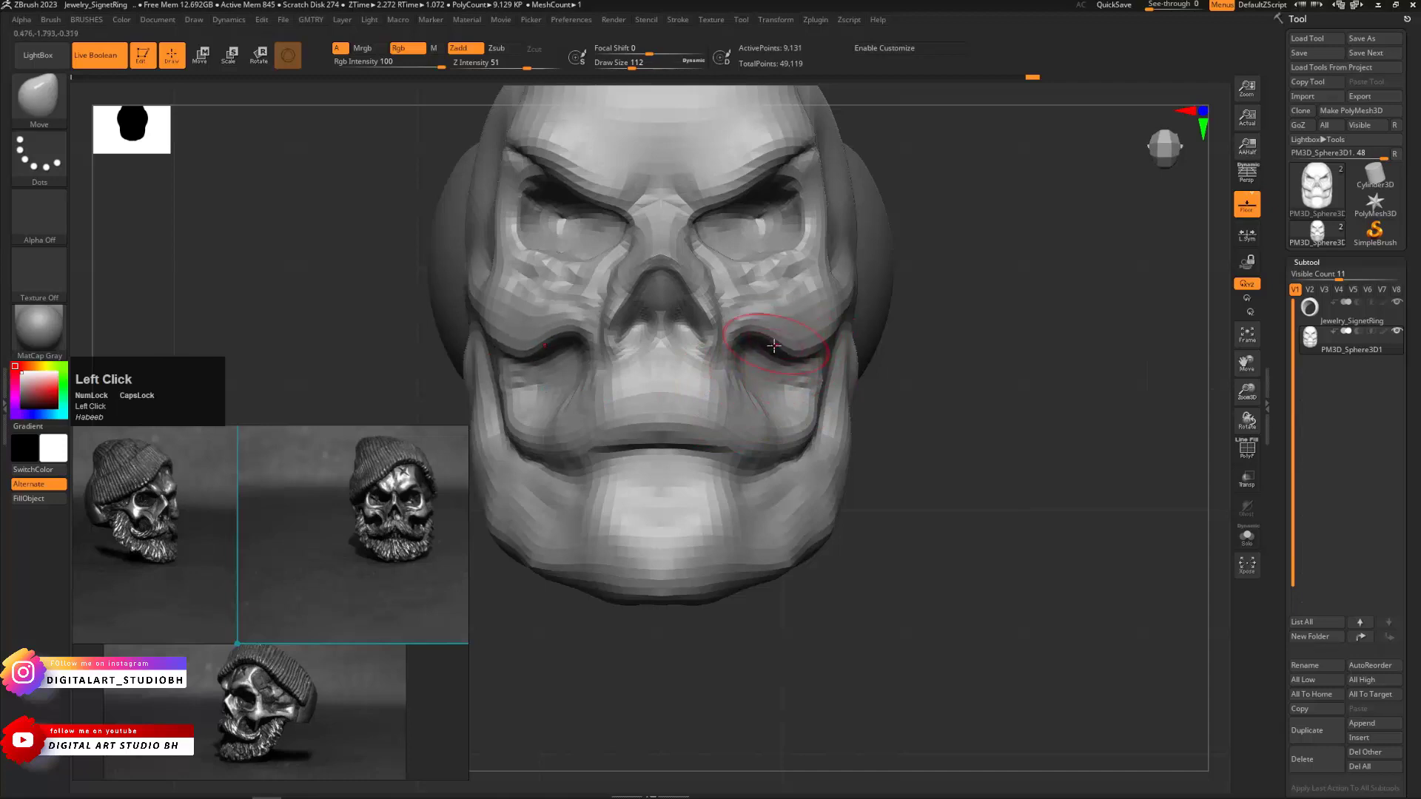
Try to reshape the hollow below the cheekbone from underneath with the Move brush, and undo it
mouse_move(950, 379)
left_mouse_down()
mouse_move(809, 319)
mouse_move(628, 352)
mouse_move(794, 306)
left_mouse_up()
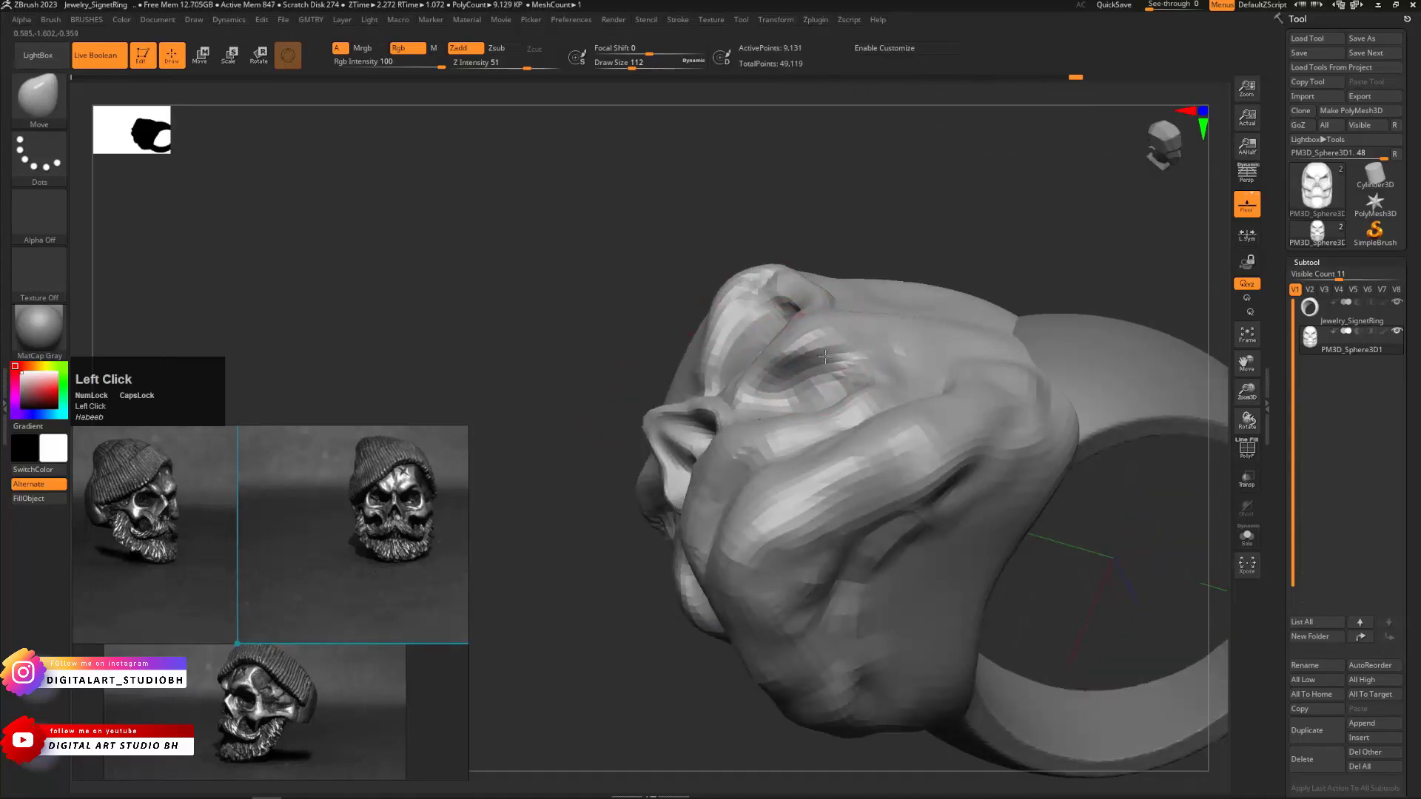
mouse_move(824, 357)
left_mouse_down()
mouse_move(904, 318)
mouse_move(1037, 545)
mouse_move(832, 345)
left_mouse_up()
key("ctrl+z")
Push the outer, lower and inner rims of the eye sockets into a rounder outline with the Move brush
mouse_move(945, 410)
left_mouse_down()
mouse_move(837, 403)
mouse_move(958, 390)
mouse_move(935, 374)
mouse_move(977, 381)
mouse_move(823, 257)
left_mouse_up()
left_click_drag(854, 309, 851, 270)
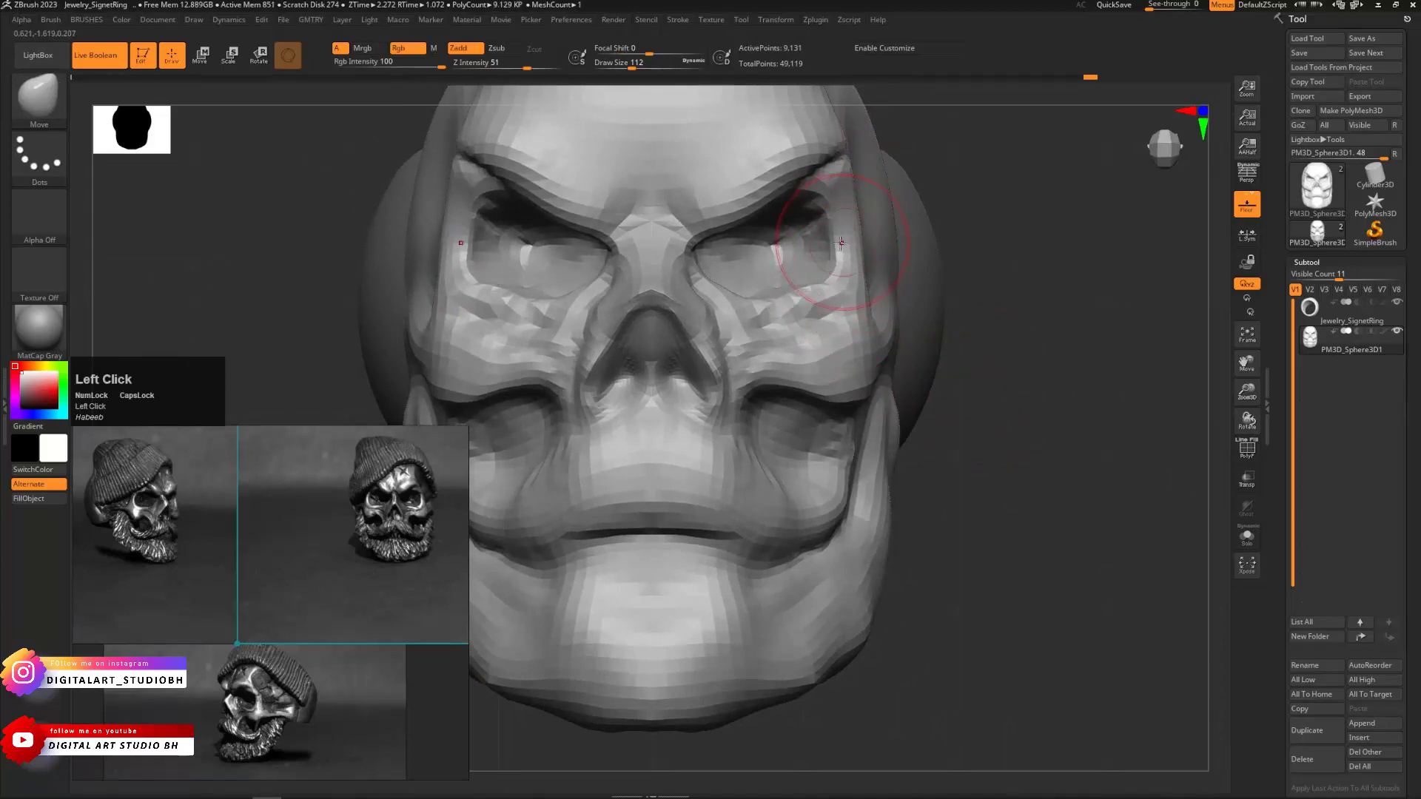
left_click_drag(824, 219, 799, 309)
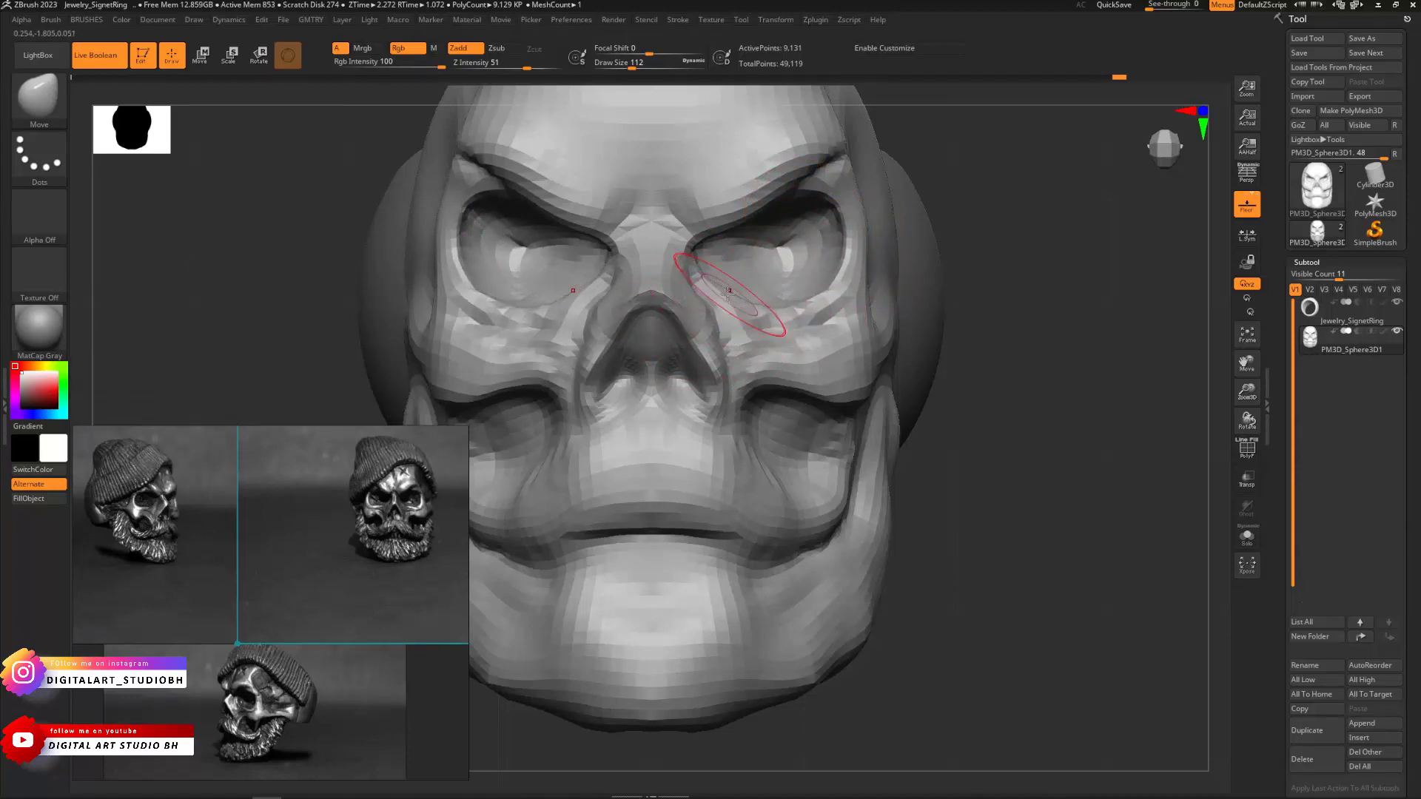
left_click_drag(720, 285, 721, 302)
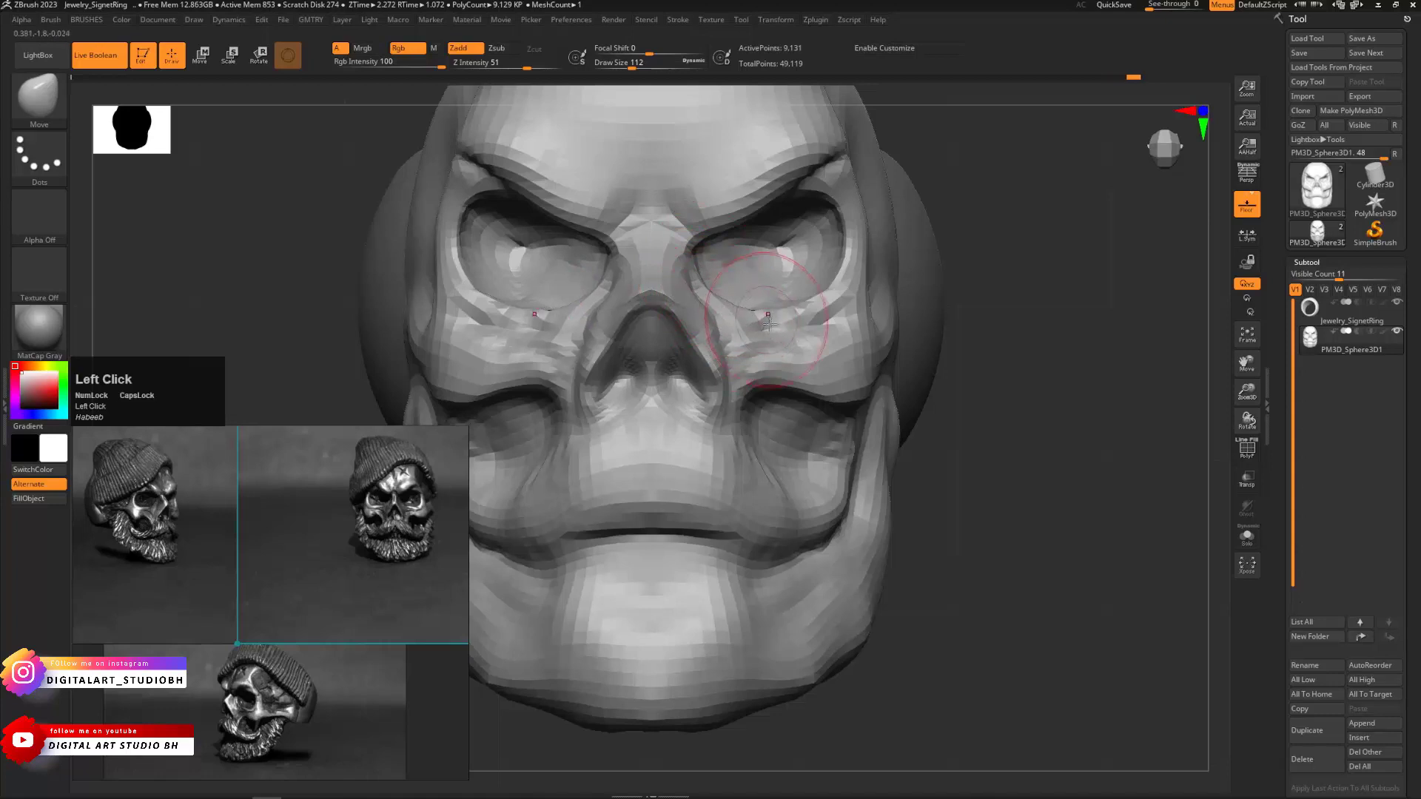
Try to pull the lower outer corner of the eye socket rim with the Move brush at draw size about 77, and undo it
mouse_move(934, 364)
left_mouse_down("alt")
mouse_move(961, 295)
mouse_move(983, 324)
mouse_move(1047, 299)
left_mouse_up("alt")
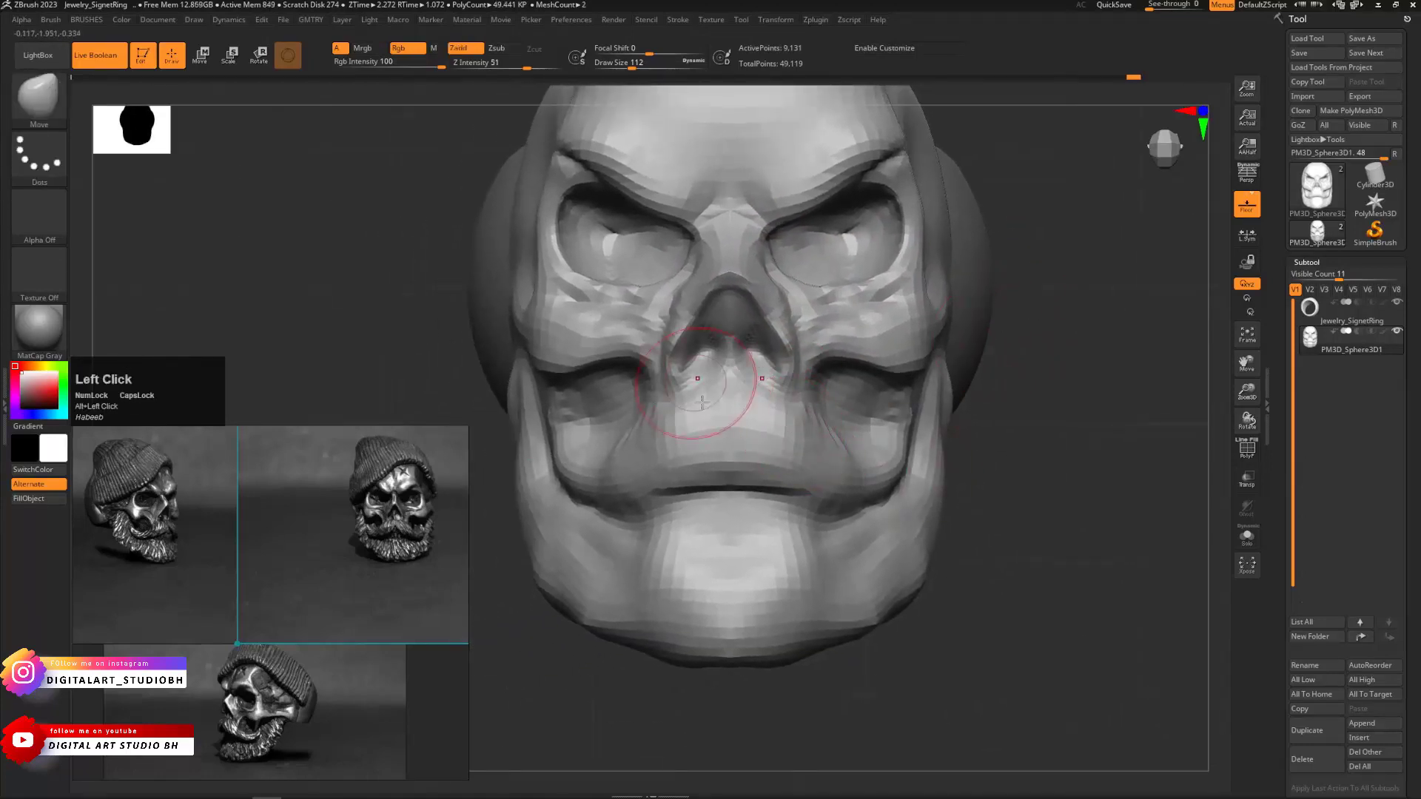
left_click_drag(1044, 494, 824, 317)
key("ctrl+3")
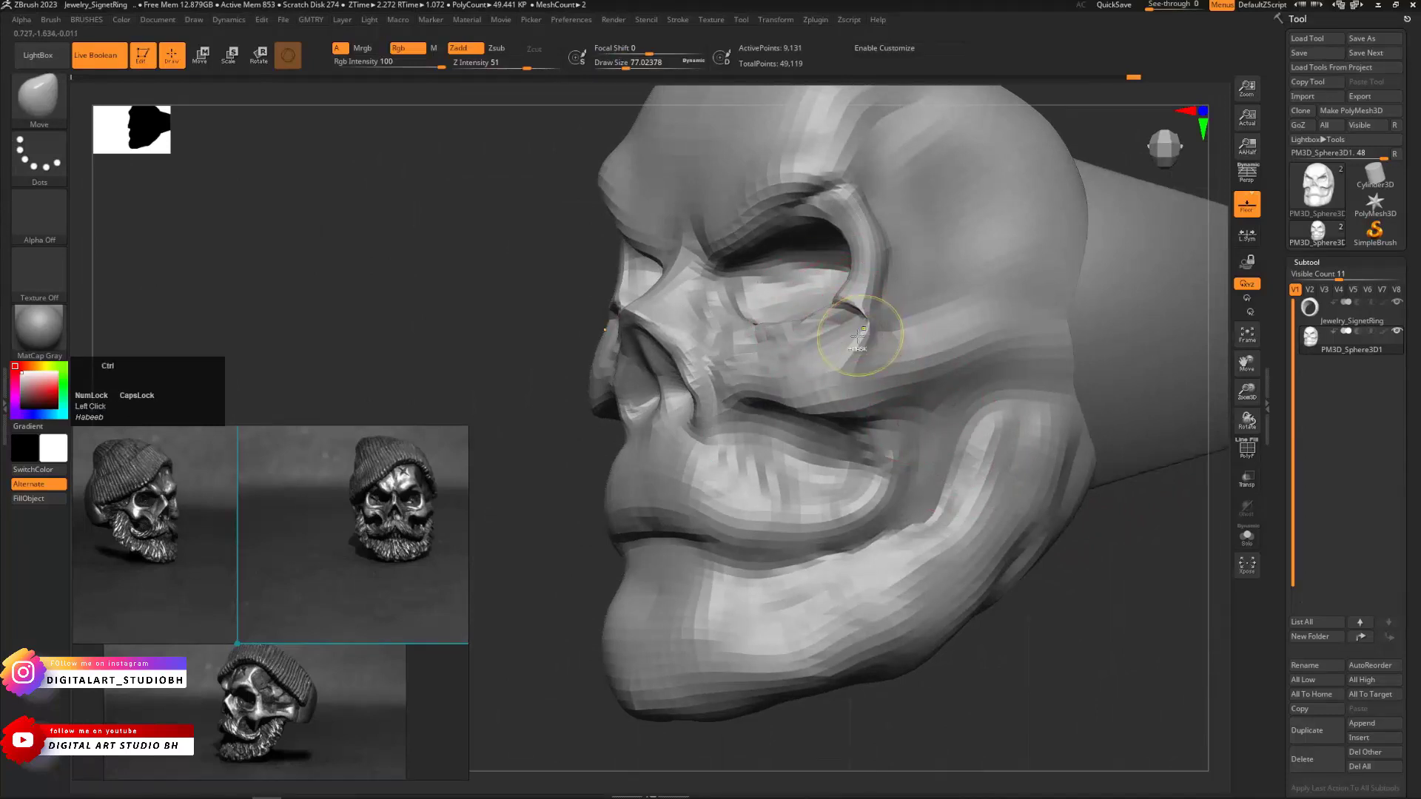
key("ctrl+z")
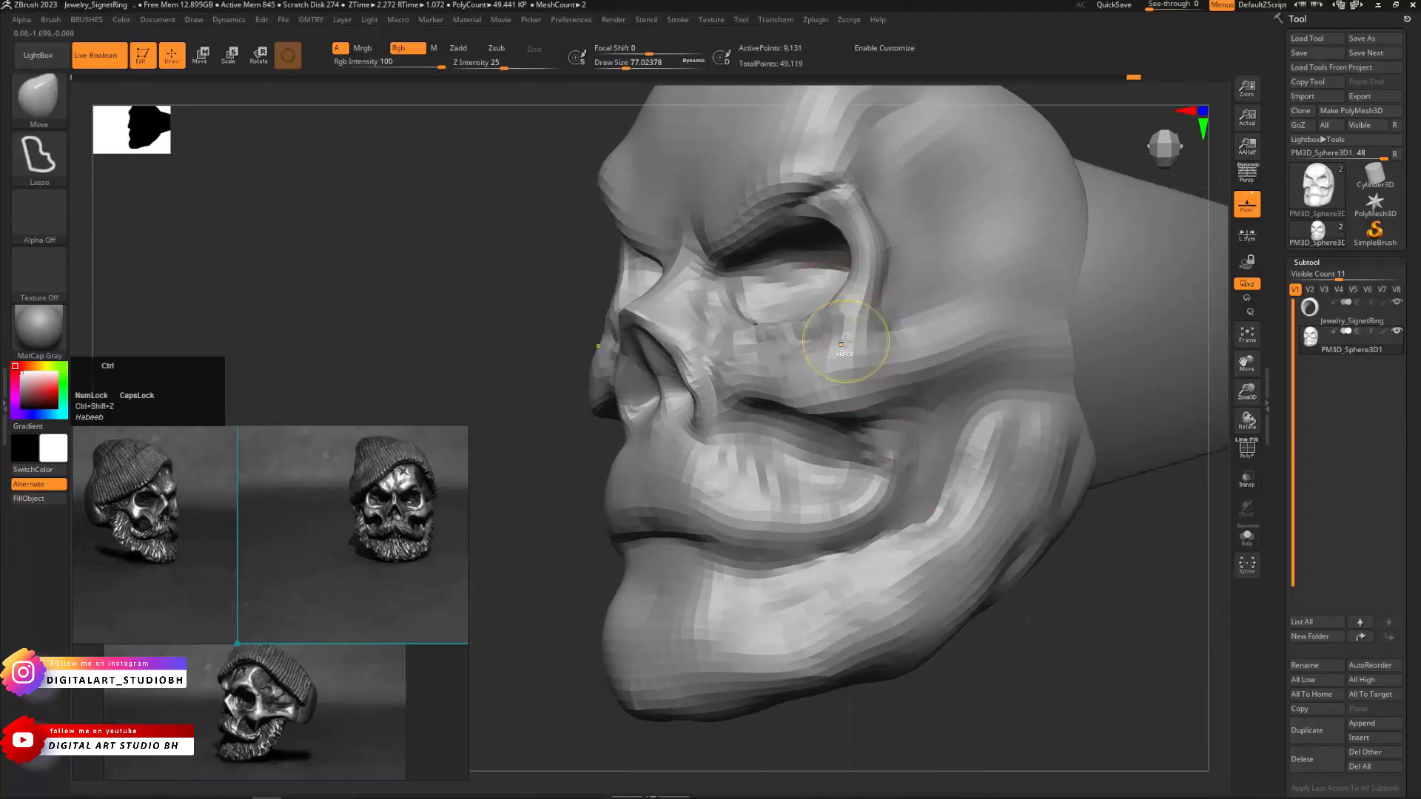
Carve the cheekbone below the outer corner of the eye socket with DamStandard at draw size about 44
key("b")
left_click(874, 372)
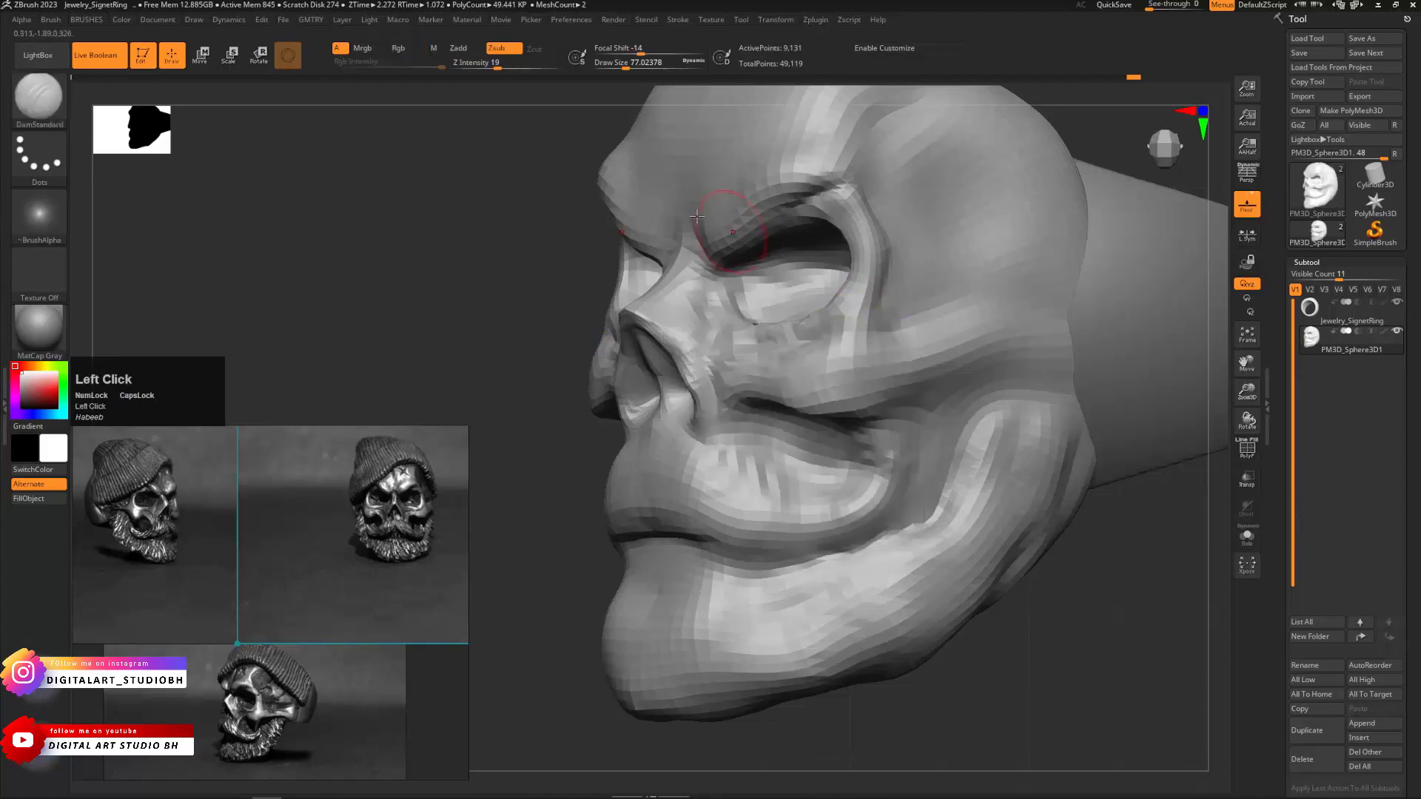
key("s")
left_click_drag(845, 334, 837, 334)
left_click_drag(507, 342, 638, 303)
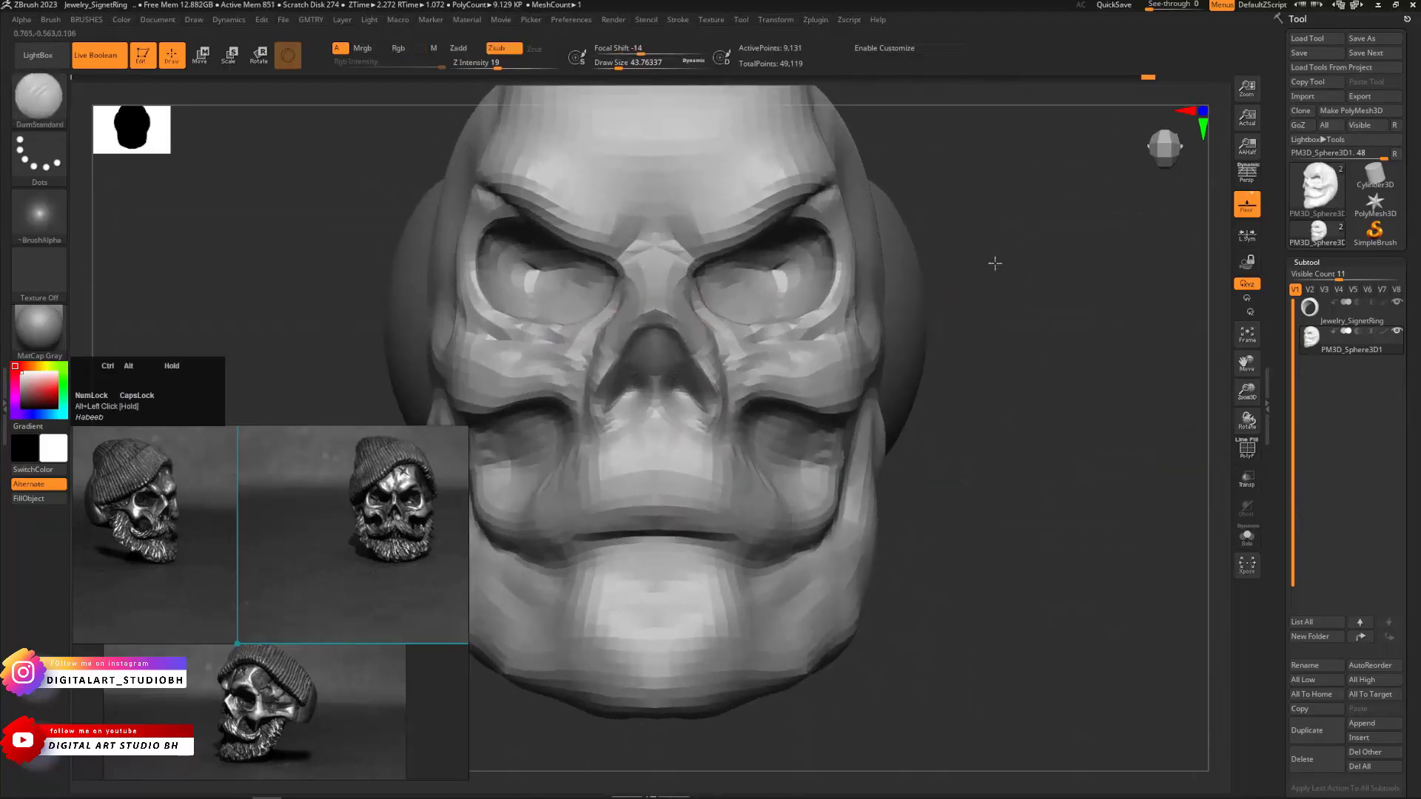
Carve wrinkles above the brows and refine the nose bridge and nose cavity with DamStandard
left_click_drag(995, 262, 1013, 345)
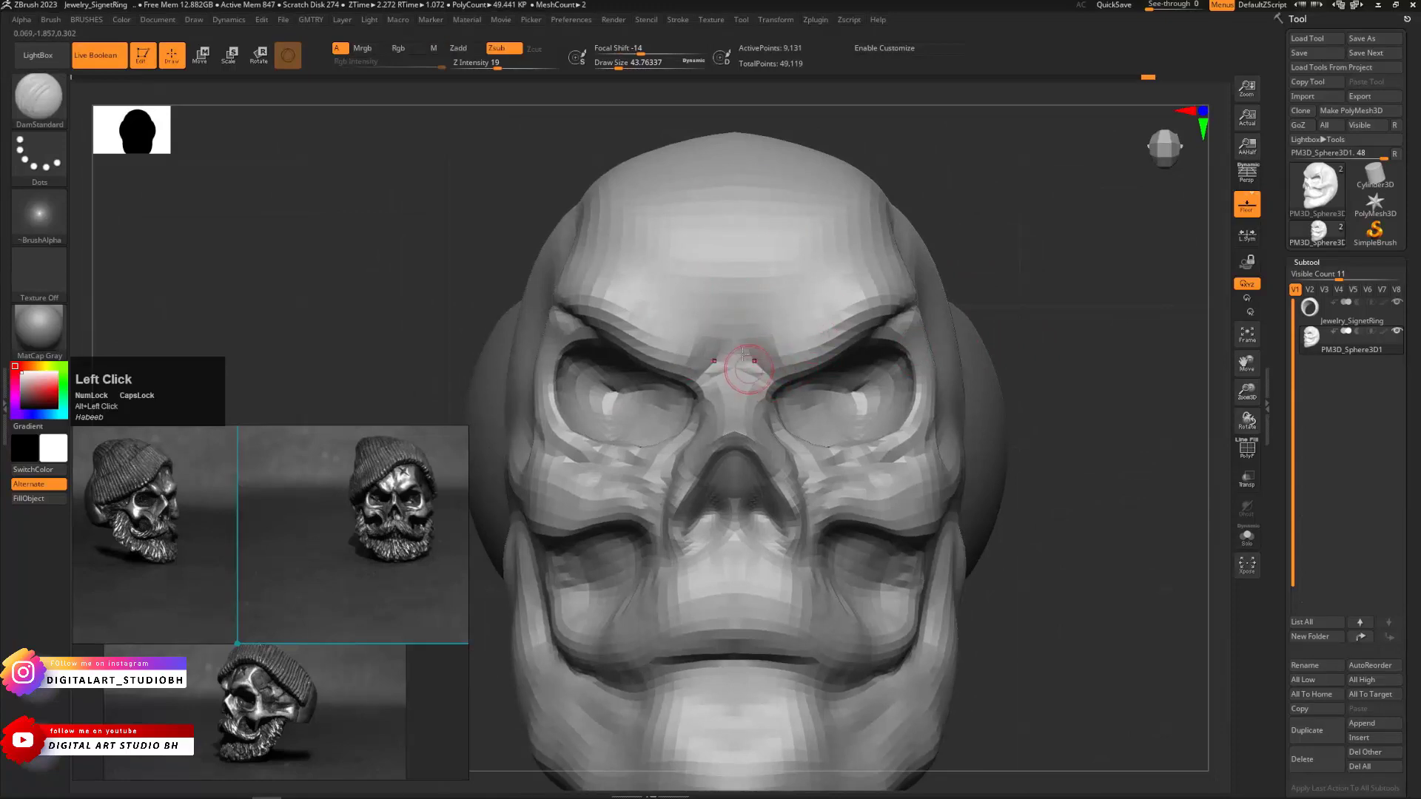
left_click_drag(975, 222, 969, 307)
left_click_drag(723, 412, 734, 448)
mouse_move(1031, 312)
left_mouse_down()
mouse_move(1090, 267)
mouse_move(770, 236)
mouse_move(862, 168)
mouse_move(774, 239)
left_mouse_up()
Pull the brow ridges above the eye sockets into a more arched shape with the Move brush, using draw sizes up to about 172
key("b")
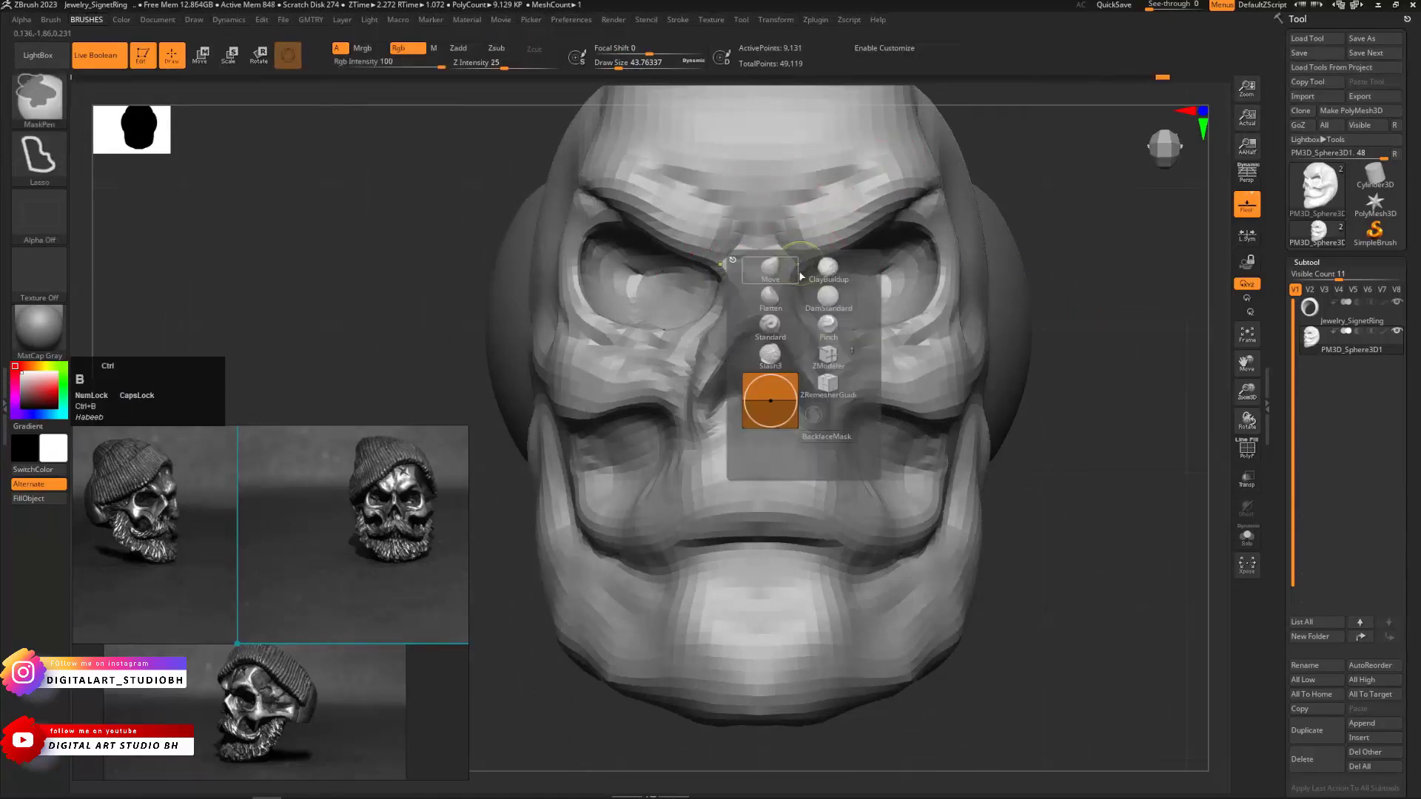
left_click(774, 269)
key("s")
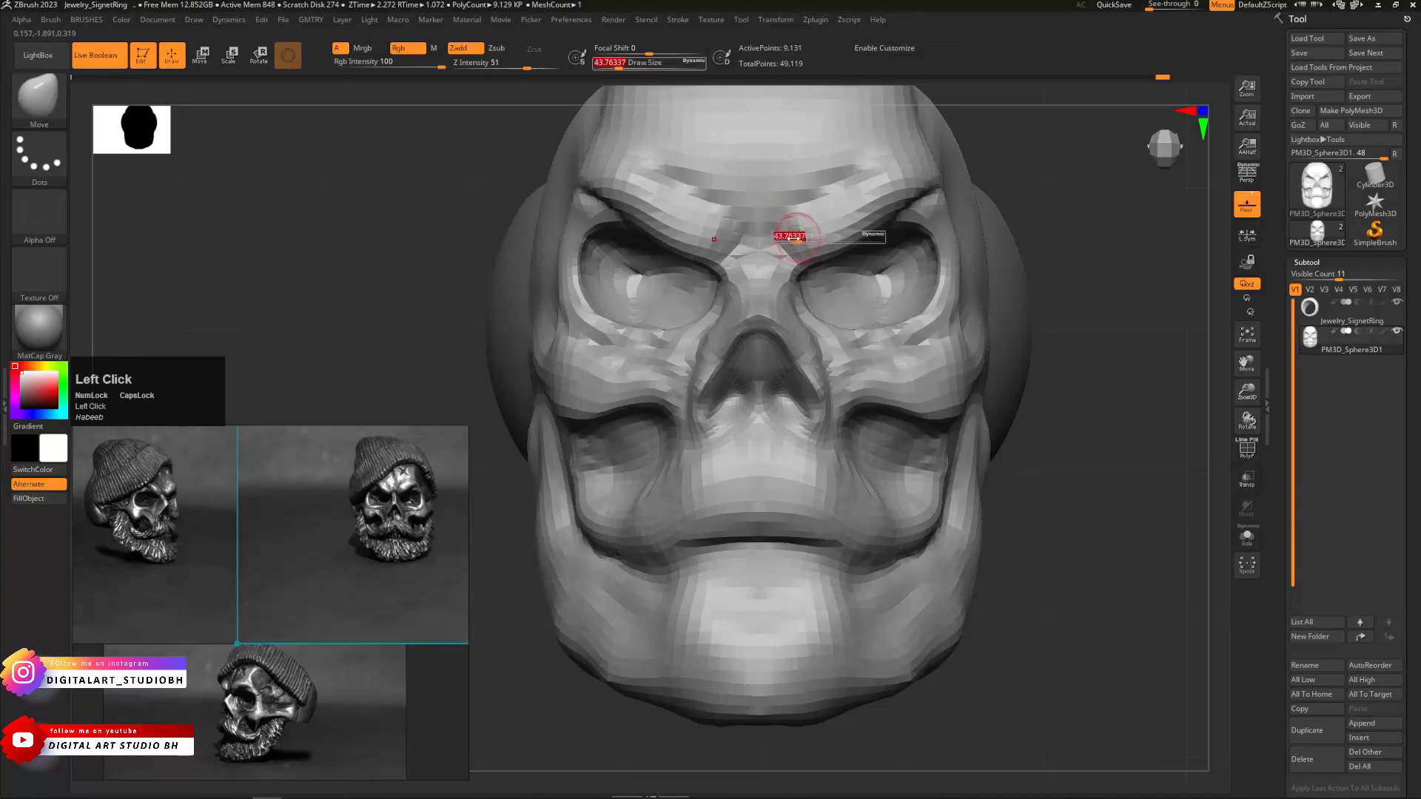
mouse_move(788, 239)
left_mouse_down()
mouse_move(806, 238)
mouse_move(788, 250)
left_mouse_up()
mouse_move(1075, 213)
left_mouse_down("alt")
mouse_move(1007, 213)
mouse_move(994, 267)
left_mouse_up("alt")
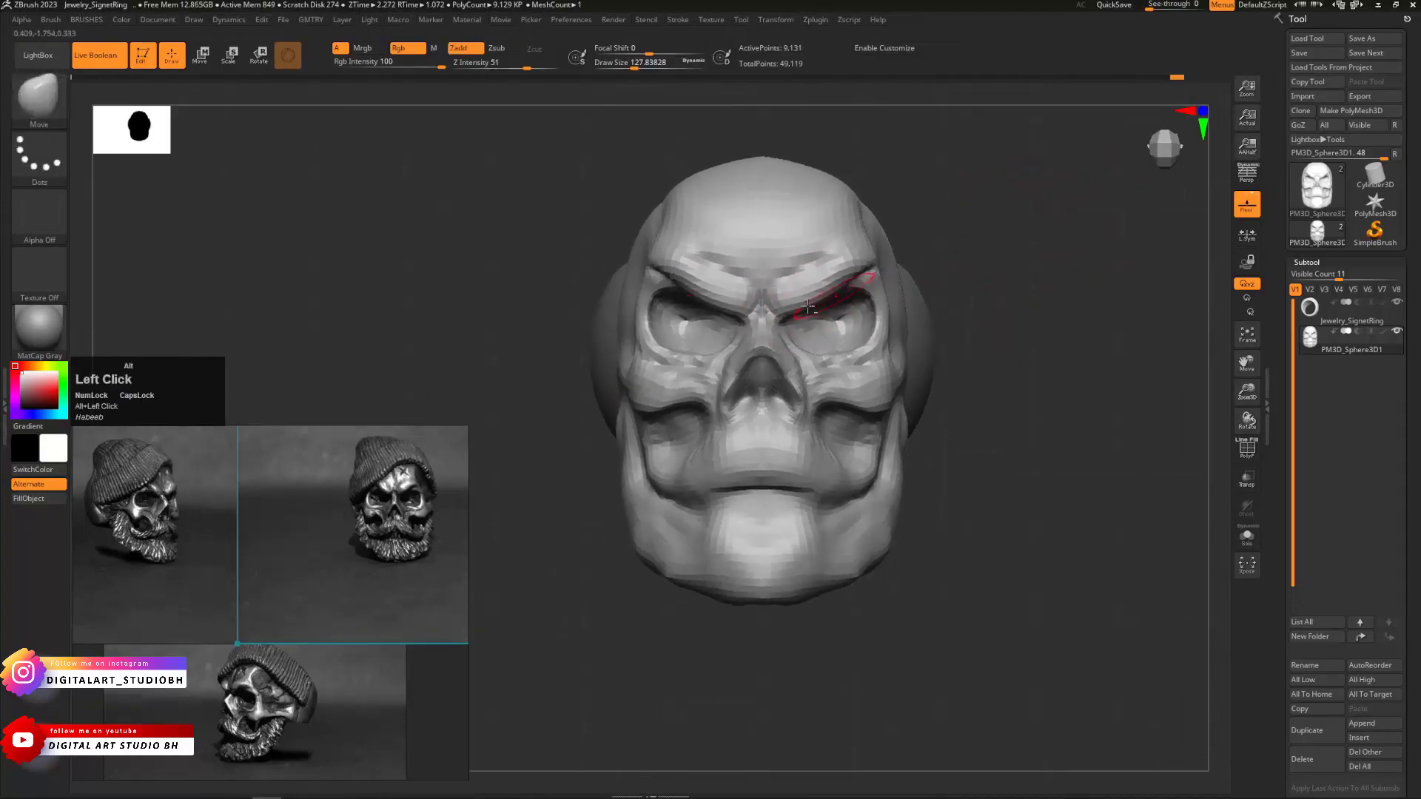
key("s")
left_click_drag(794, 297, 801, 318)
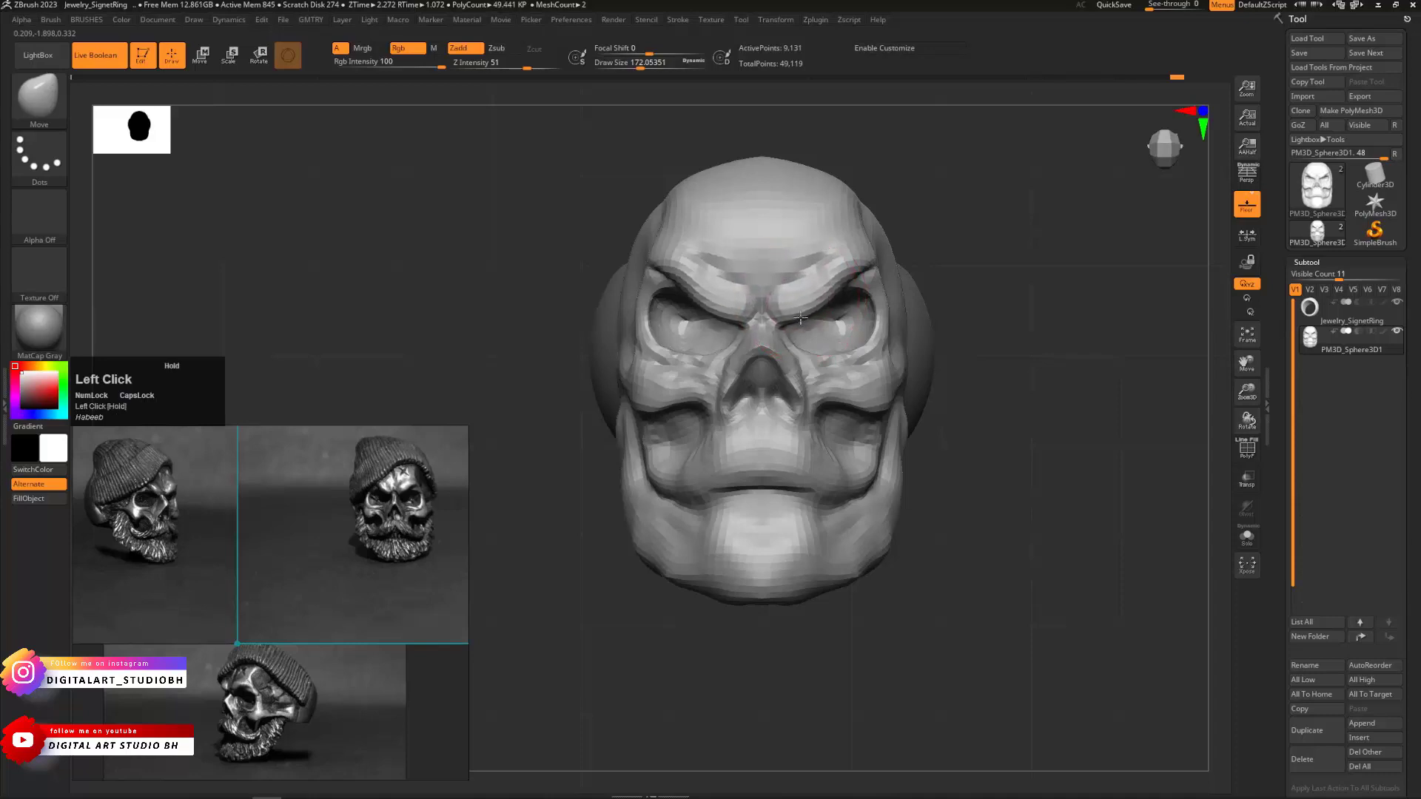
mouse_move(850, 204)
left_mouse_down()
mouse_move(834, 256)
mouse_move(885, 295)
mouse_move(883, 335)
left_mouse_up()
key("s")
mouse_move(901, 438)
left_mouse_down()
mouse_move(980, 428)
mouse_move(996, 377)
left_mouse_up()
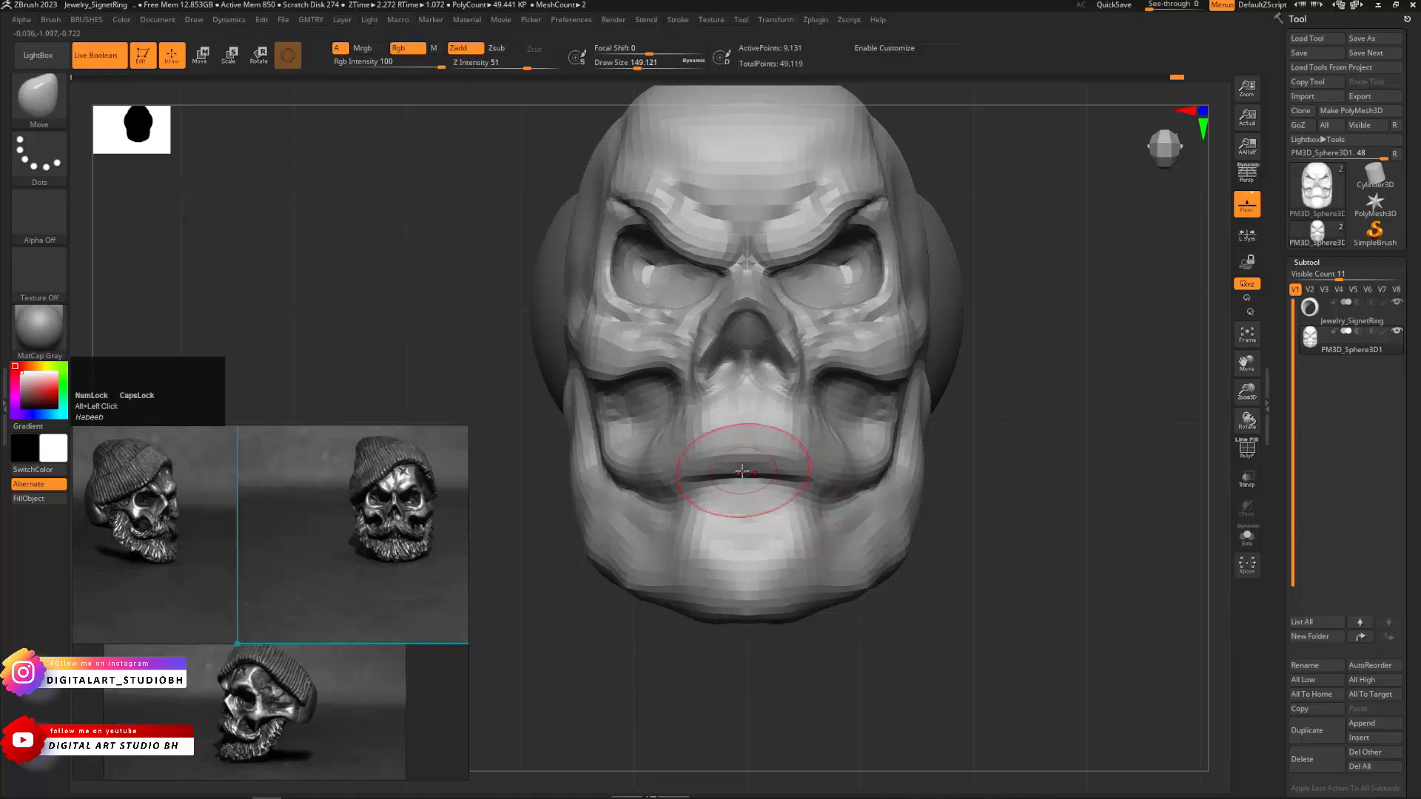
Carve the upper lip notch and the mouth line out toward its corner with DamStandard at draw size about 74
key("s")
left_click_drag(758, 471, 720, 471)
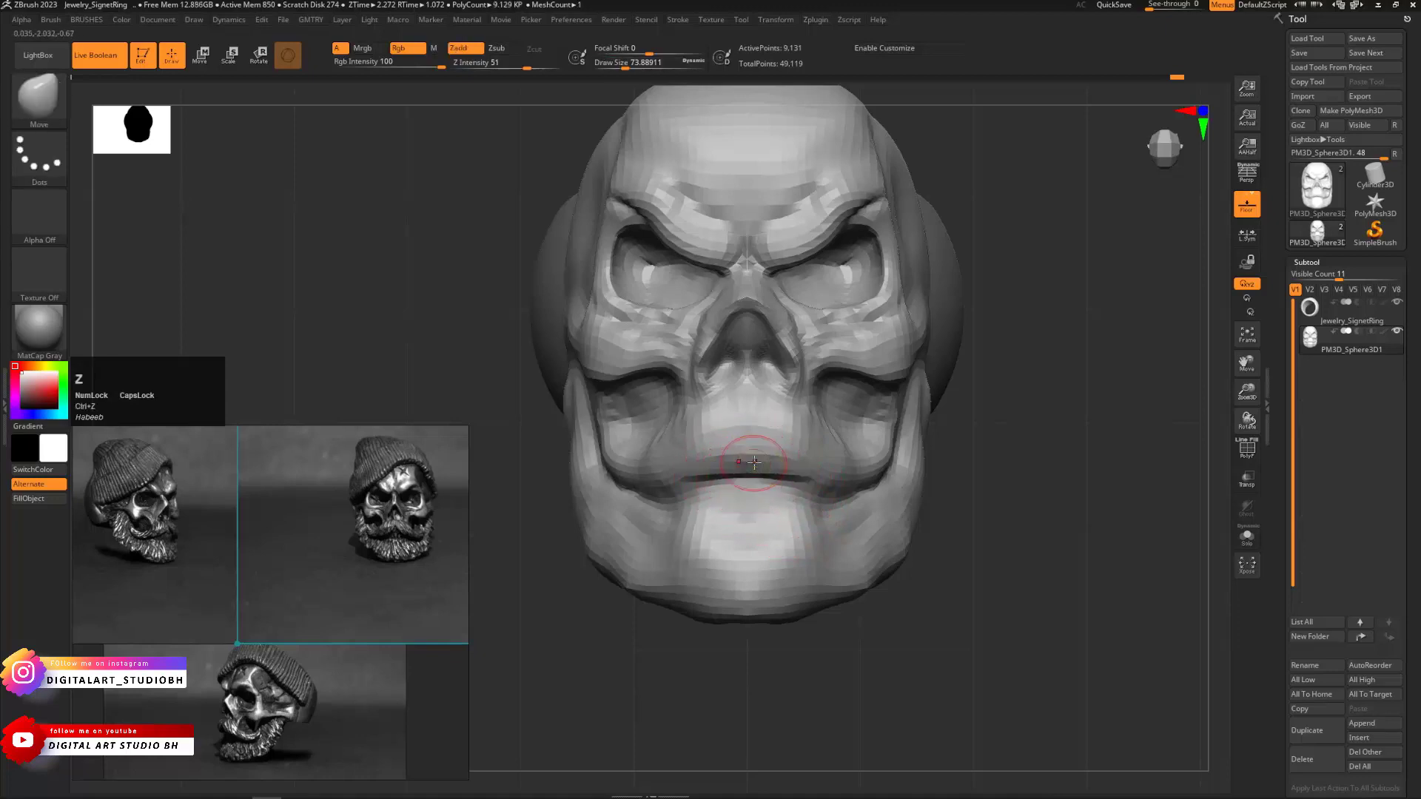
key("ctrl+b")
left_click(775, 492)
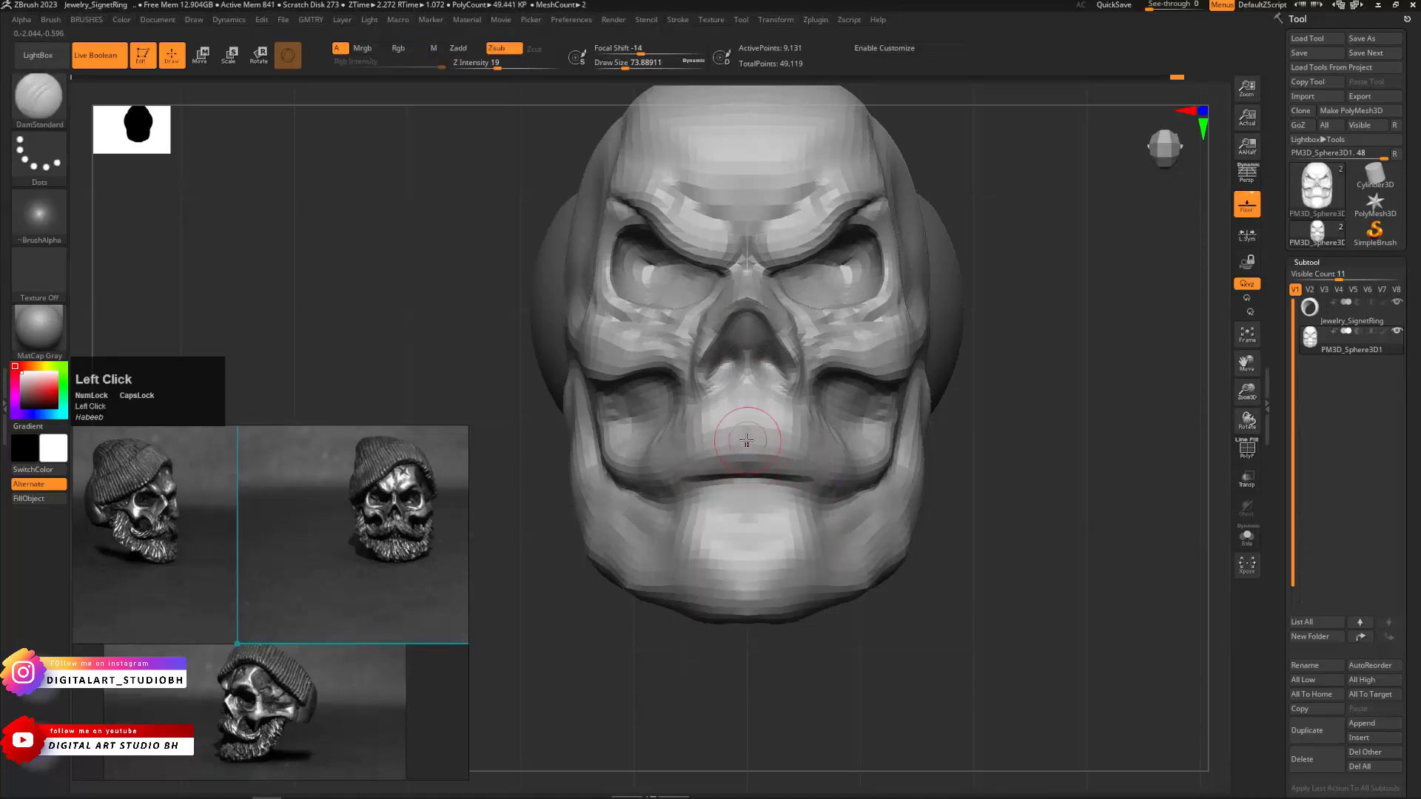
mouse_move(747, 428)
left_mouse_down()
mouse_move(746, 460)
mouse_move(802, 484)
left_mouse_up()
left_click_drag(1110, 518, 943, 523)
mouse_move(774, 479)
left_mouse_down()
mouse_move(885, 494)
mouse_move(958, 460)
left_mouse_up()
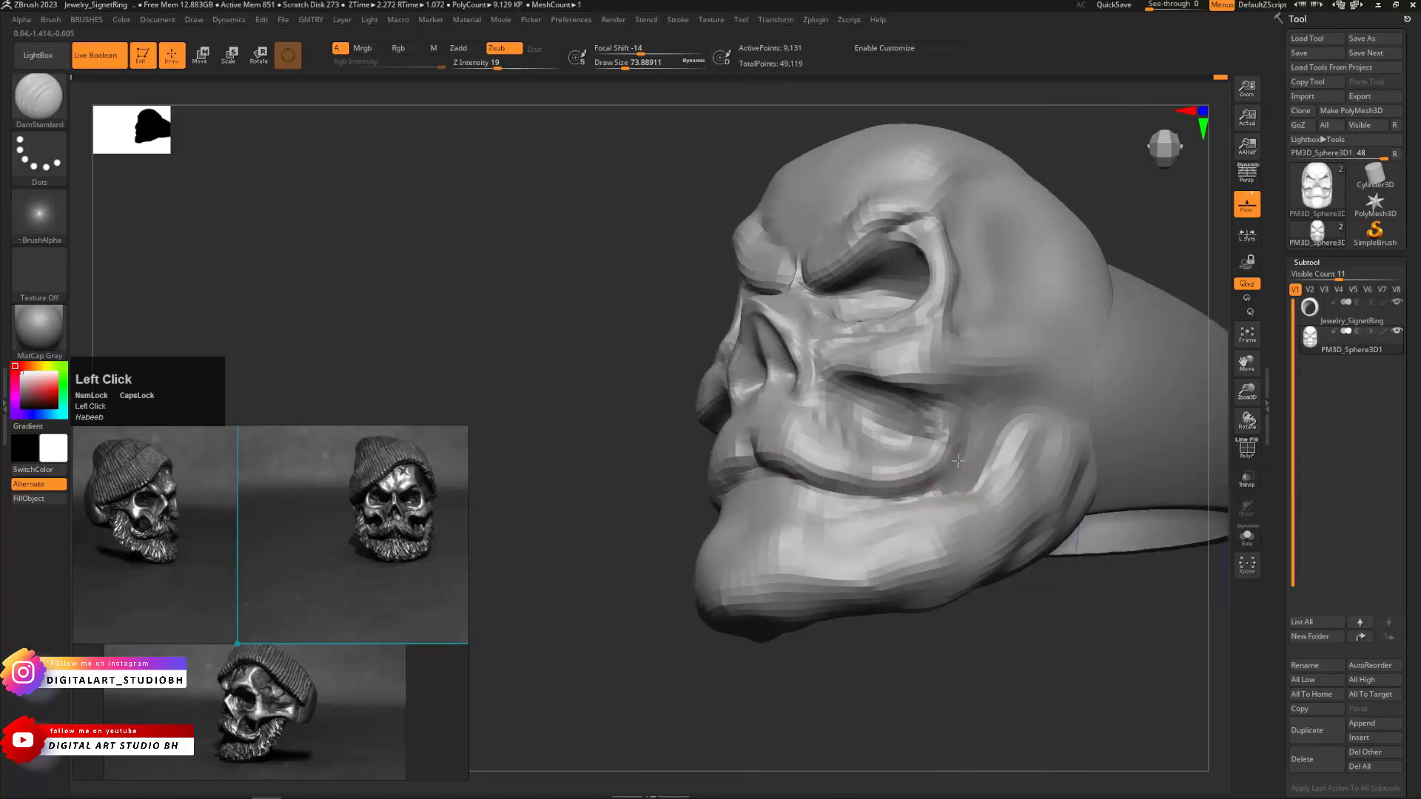
Carve the mouth corner upward and deepen the hollow below the cheekbone with DamStandard
mouse_move(559, 428)
left_mouse_down()
mouse_move(533, 437)
mouse_move(555, 438)
left_mouse_up()
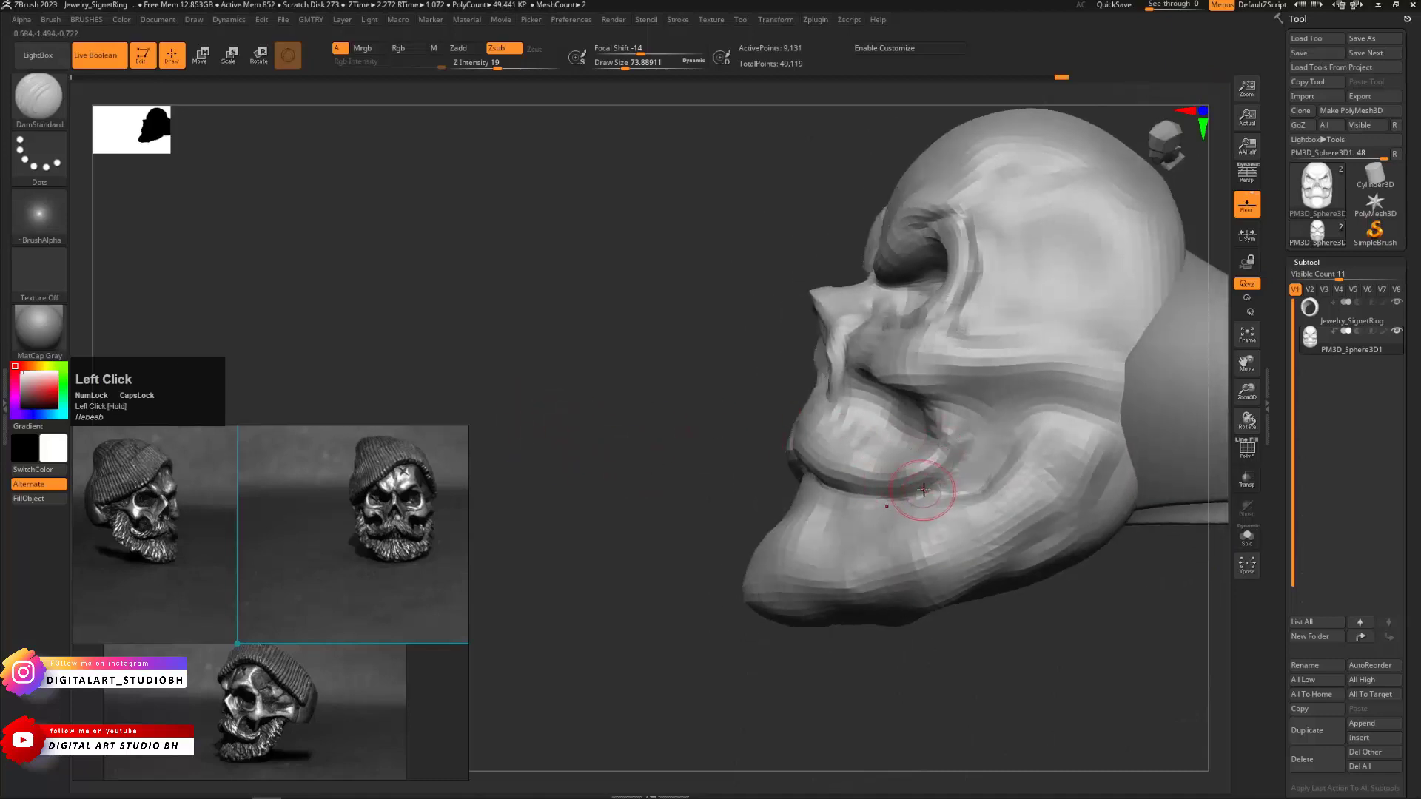
left_click_drag(917, 491, 970, 444)
left_click_drag(584, 405, 853, 361)
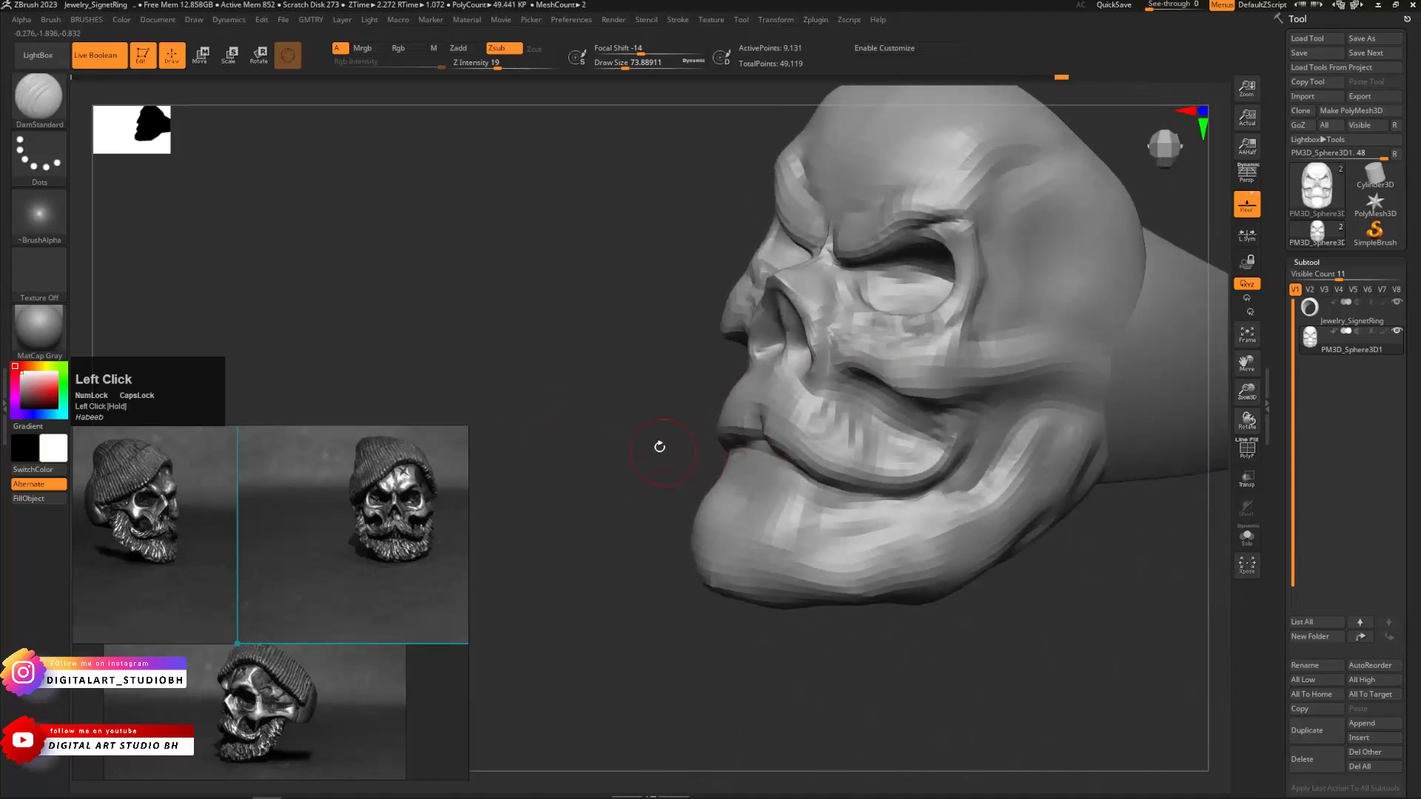
left_click_drag(659, 447, 744, 412)
left_click_drag(838, 405, 904, 445)
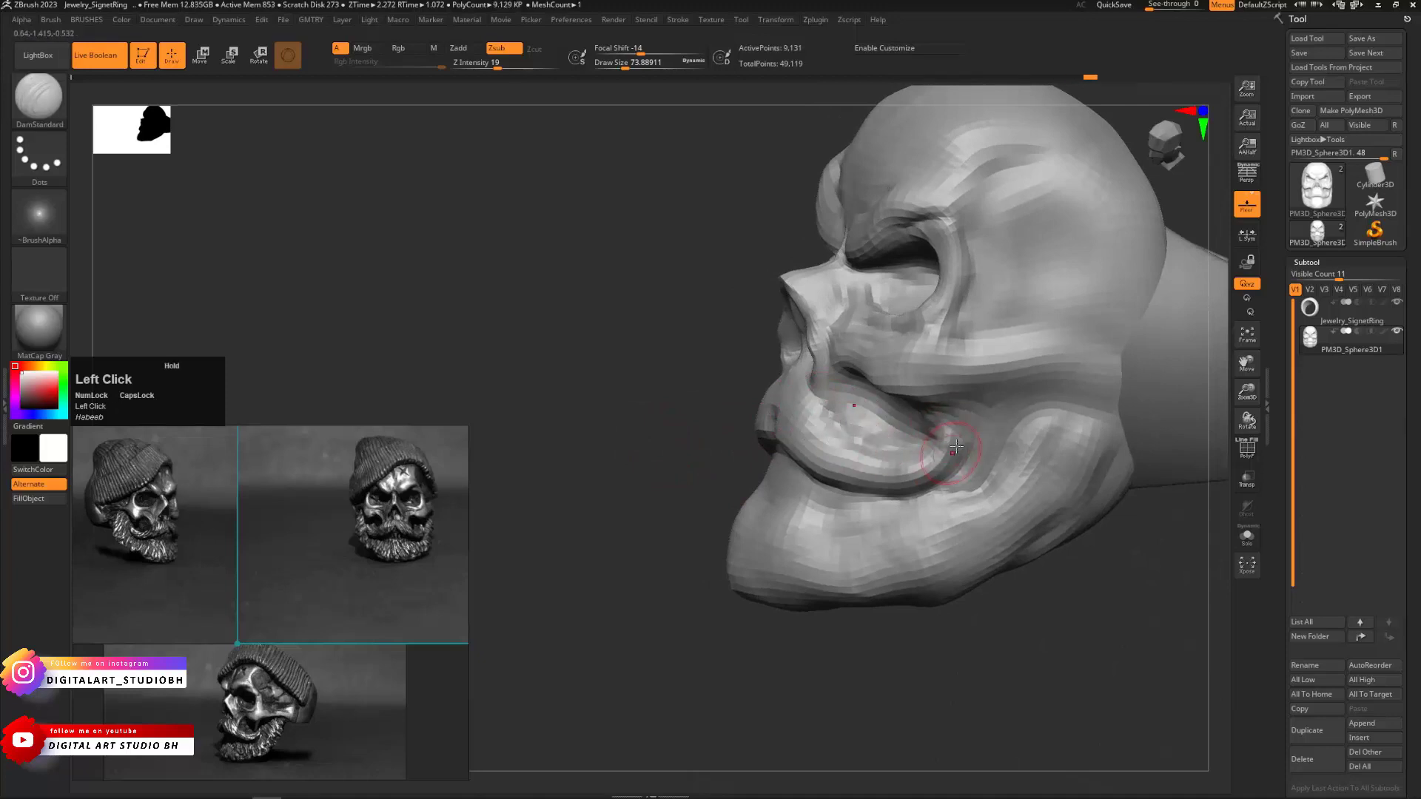
left_click_drag(638, 414, 749, 380)
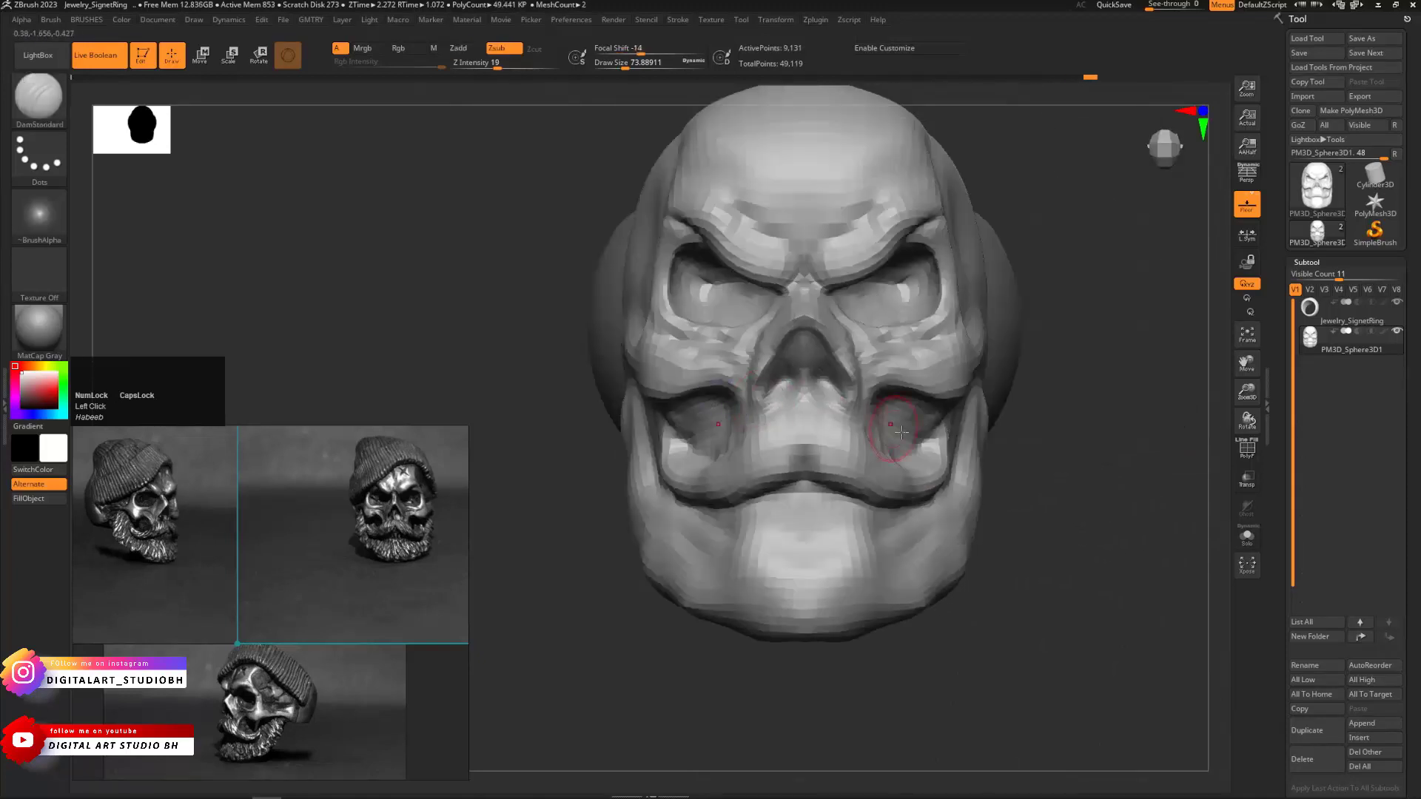
left_click_drag(825, 409, 867, 435)
Carve a crease under the mouth with DamStandard to form the lower lip, extending it toward the mouth corner
mouse_move(1072, 451)
left_mouse_down()
mouse_move(995, 467)
mouse_move(1097, 487)
mouse_move(987, 436)
left_mouse_up()
mouse_move(681, 492)
left_mouse_down()
mouse_move(783, 485)
mouse_move(802, 499)
left_mouse_up()
left_click_drag(947, 547, 873, 527)
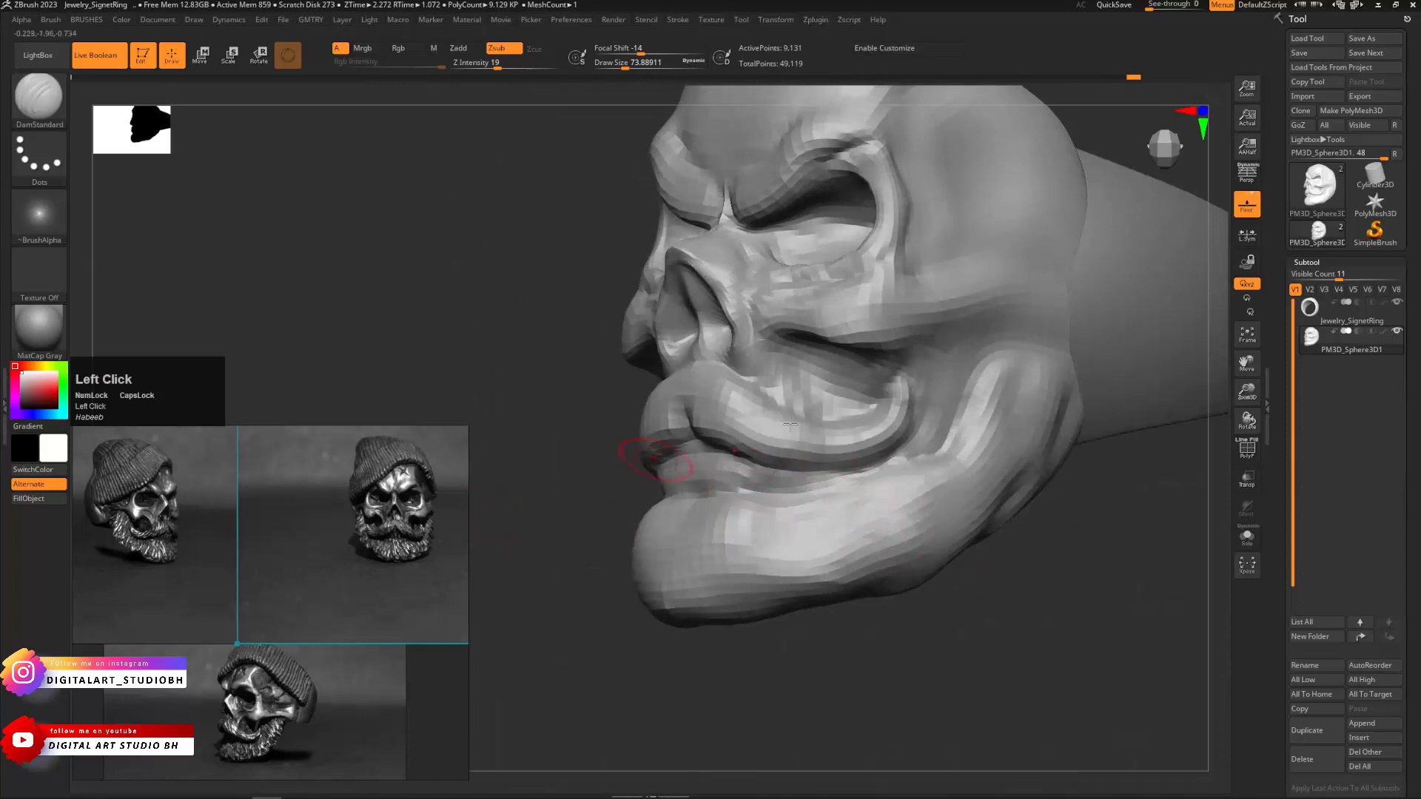
mouse_move(790, 426)
left_mouse_down()
mouse_move(844, 492)
mouse_move(915, 464)
left_mouse_up()
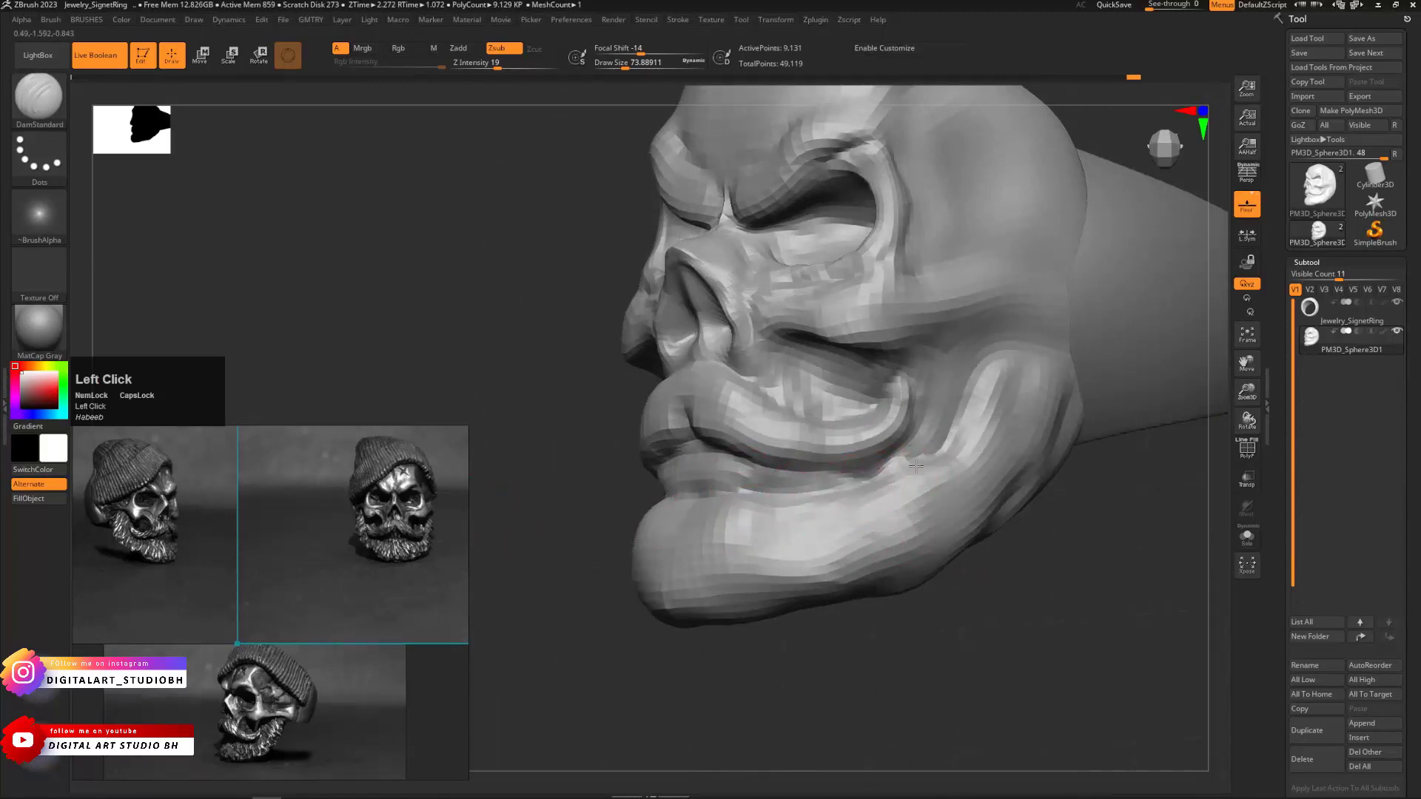
Smooth the side of the jaw from the mouth corner up to its rear edge
left_click_drag(1088, 541, 863, 502)
mouse_move(752, 479)
left_mouse_down()
mouse_move(783, 418)
mouse_move(782, 362)
mouse_move(856, 371)
left_mouse_up()
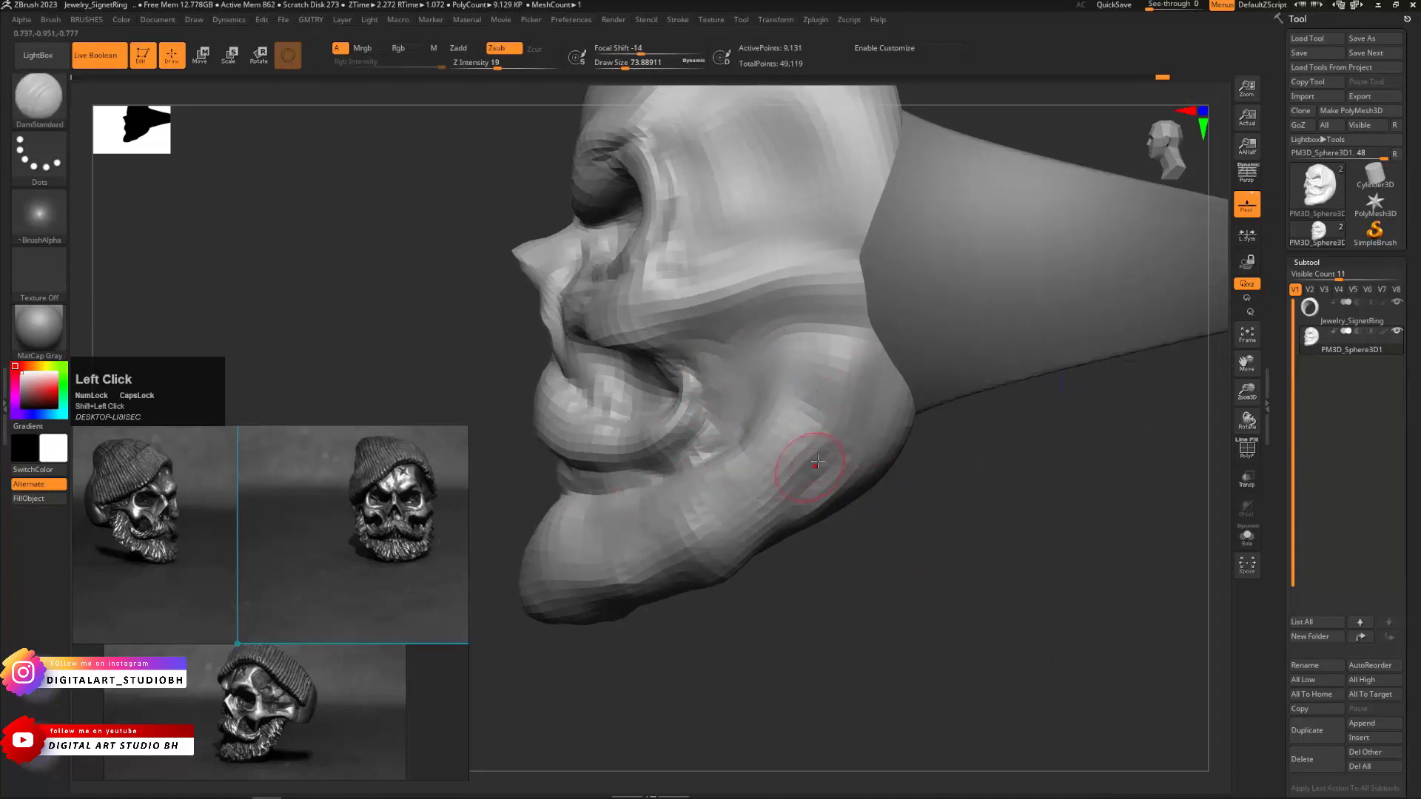
key("shift")
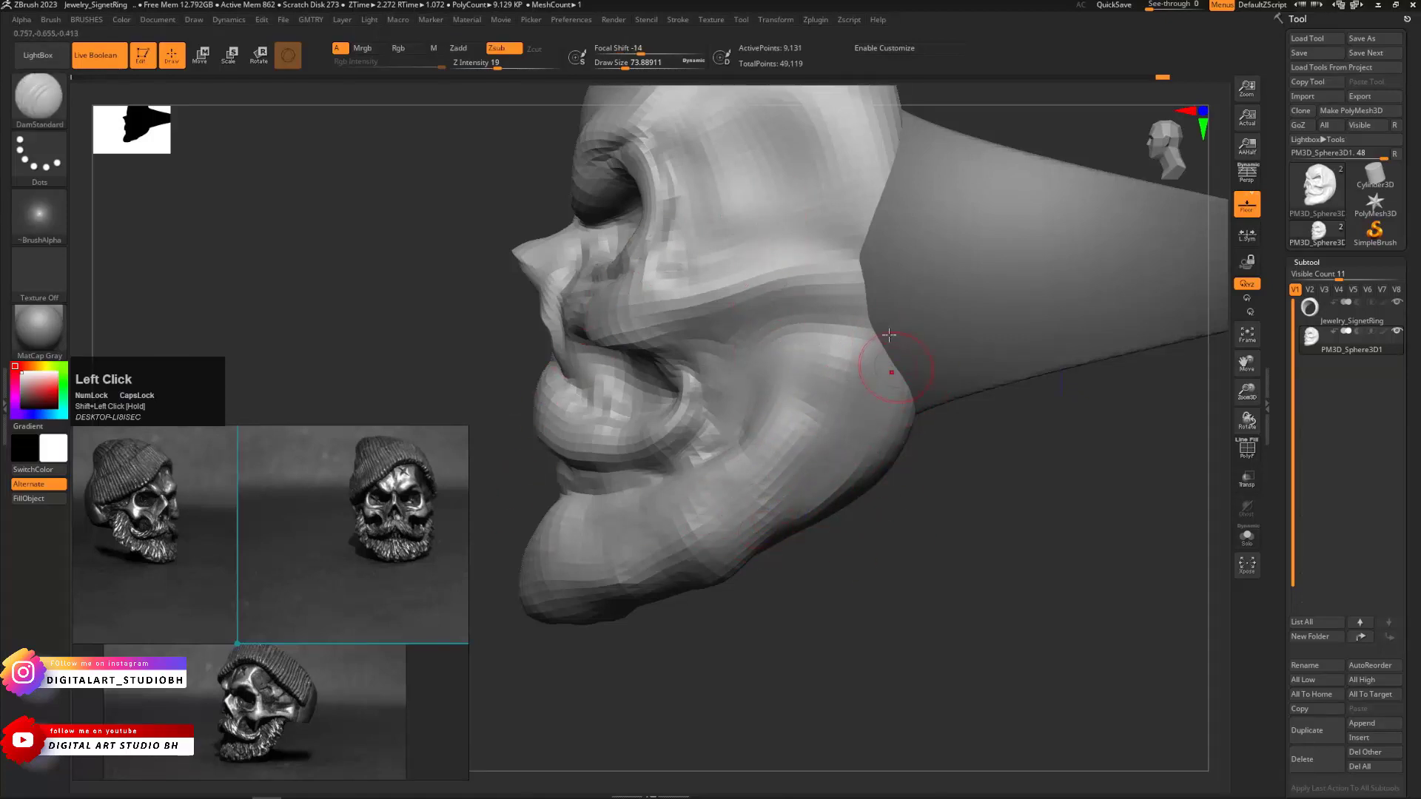
left_click_drag(799, 549, 1122, 464, "shift")
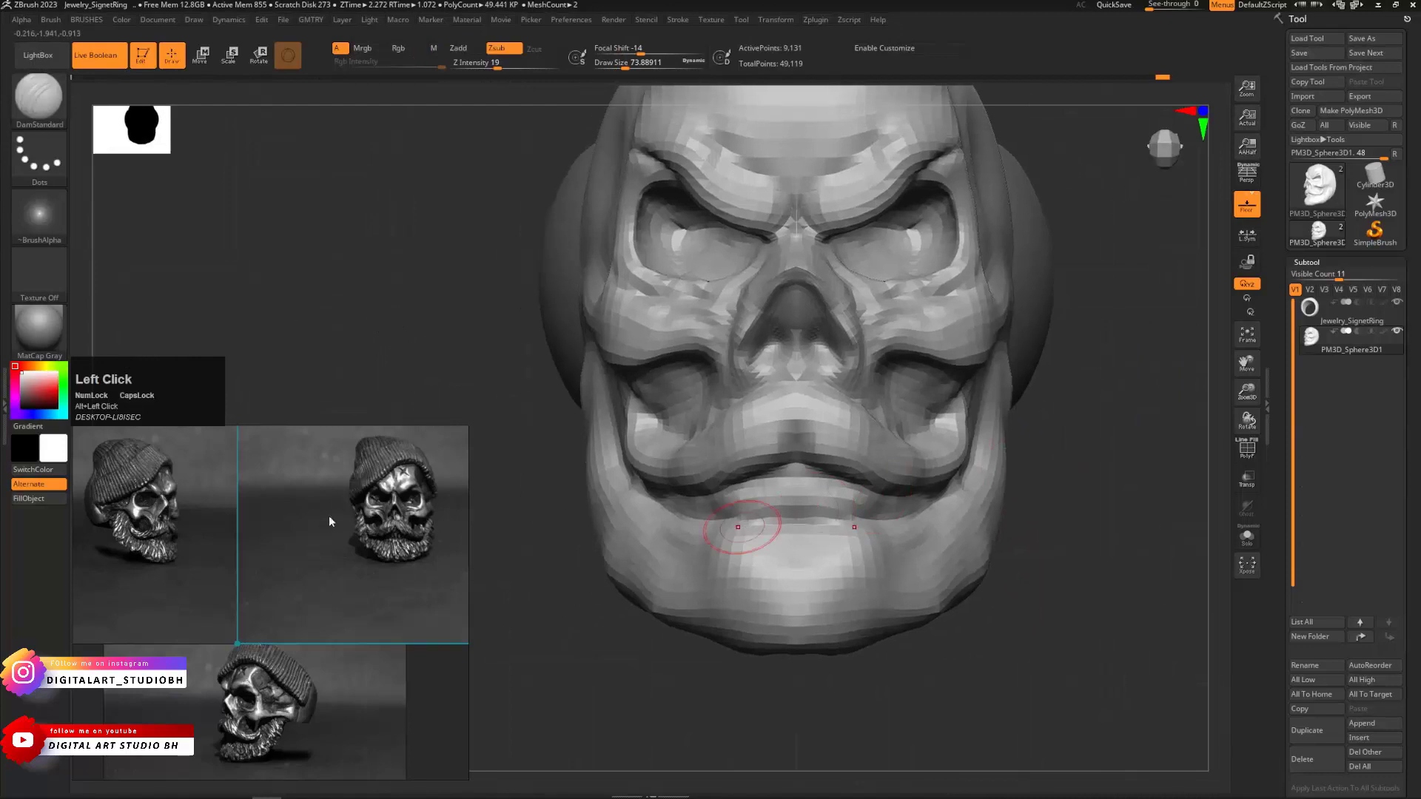
Widen the sides of the jaw outward with the Move brush at draw size about 268
mouse_move(1036, 481)
left_mouse_down("alt")
mouse_move(1015, 443)
mouse_move(1012, 460)
mouse_move(981, 468)
left_mouse_up("alt")
key("ctrl+b")
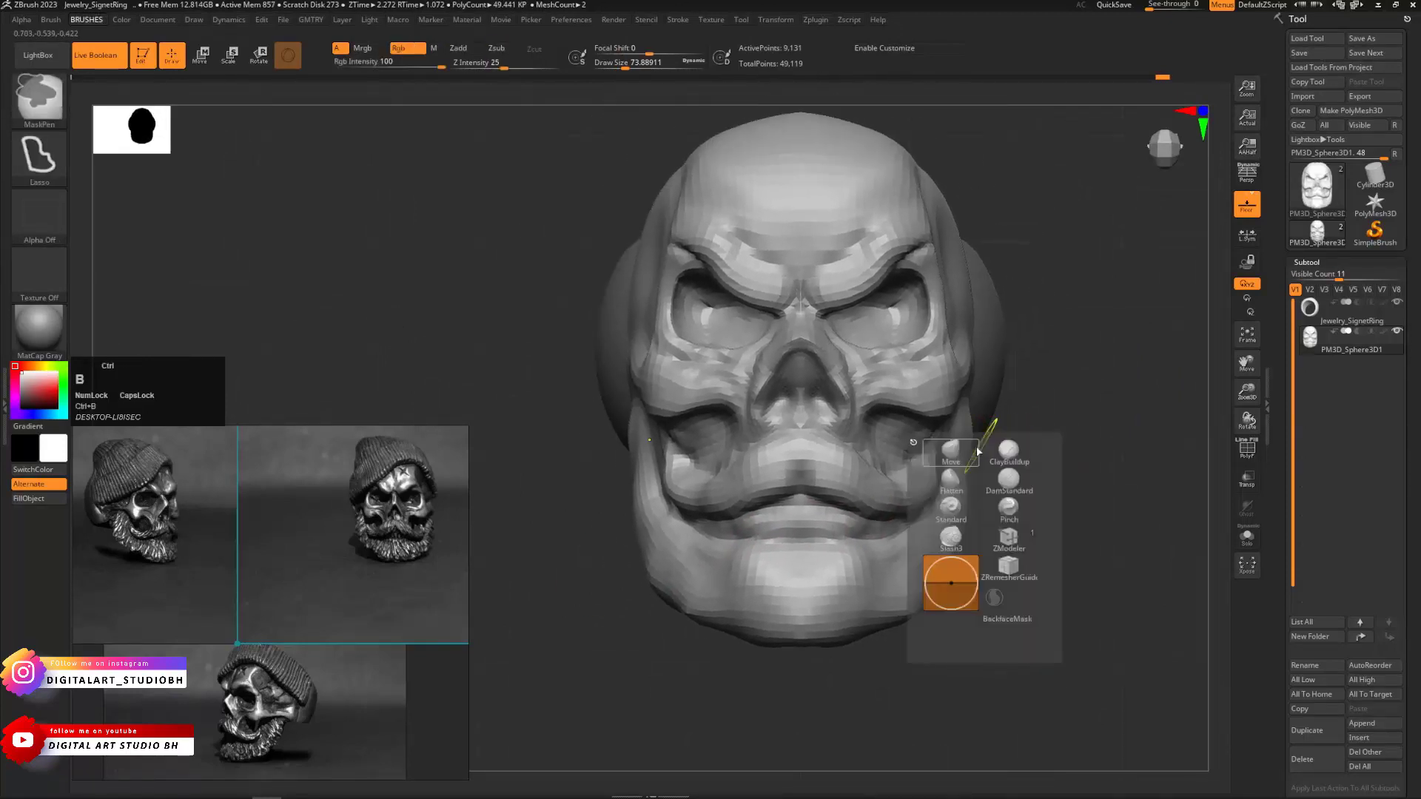
key("ctrl+g")
key("ctrl+b")
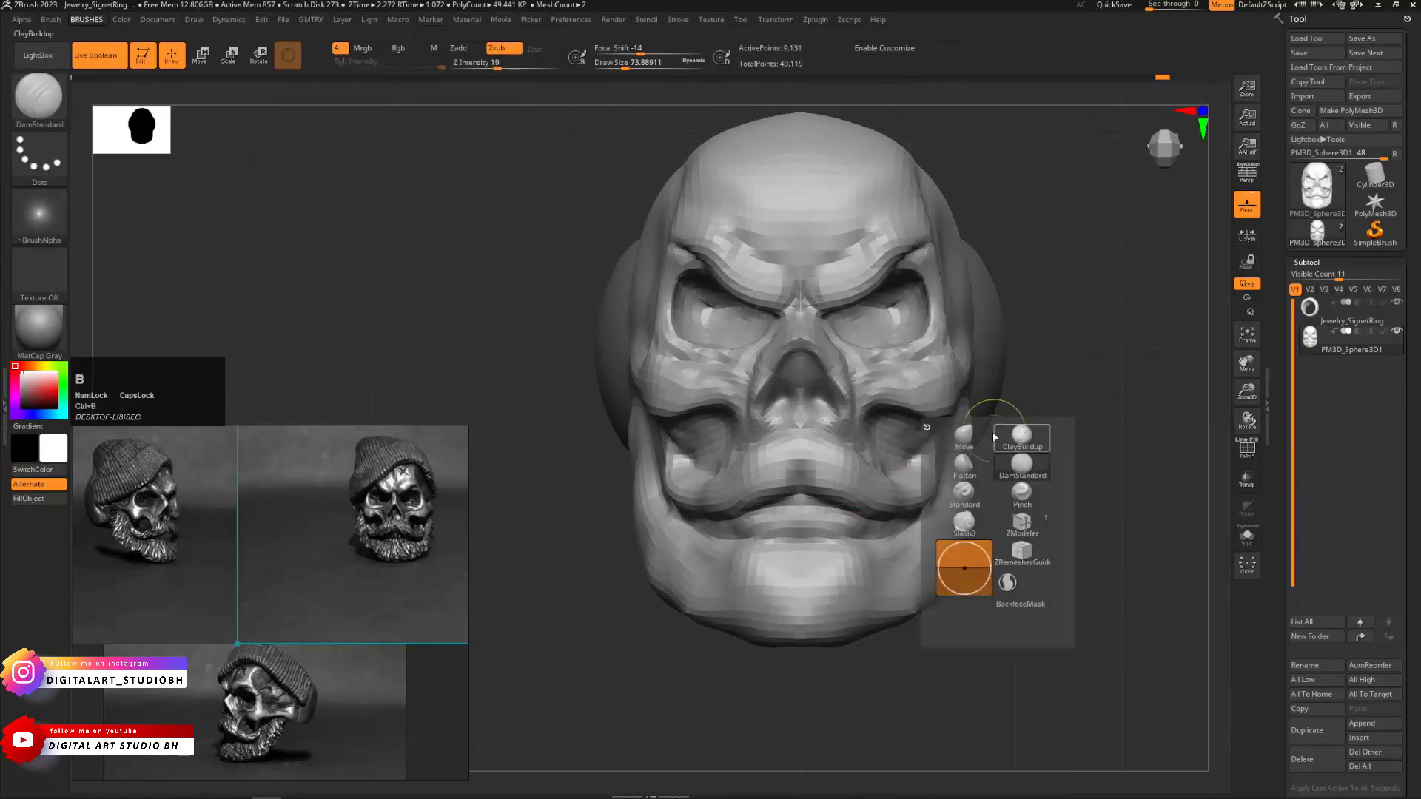
left_click(963, 437)
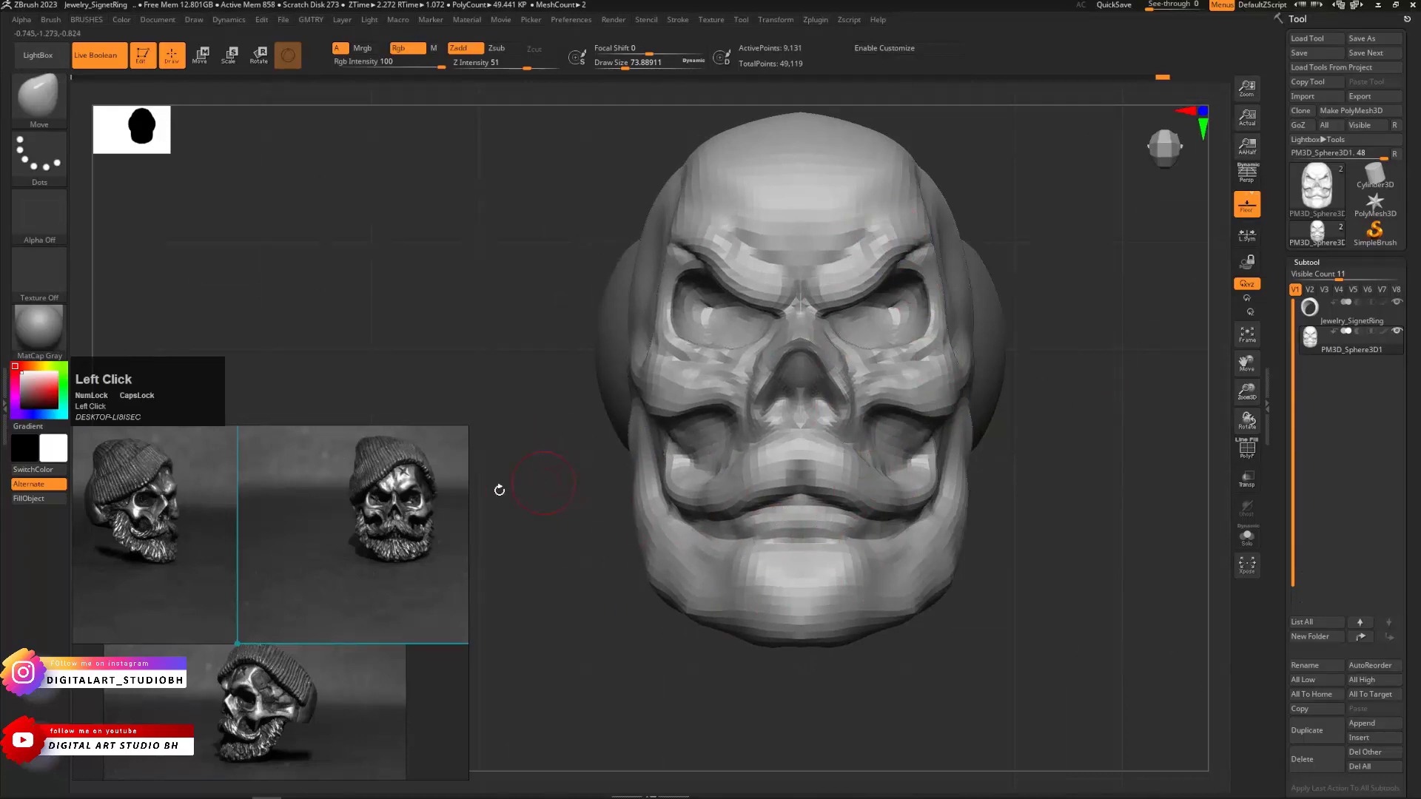
key("s")
left_click_drag(575, 494, 600, 497)
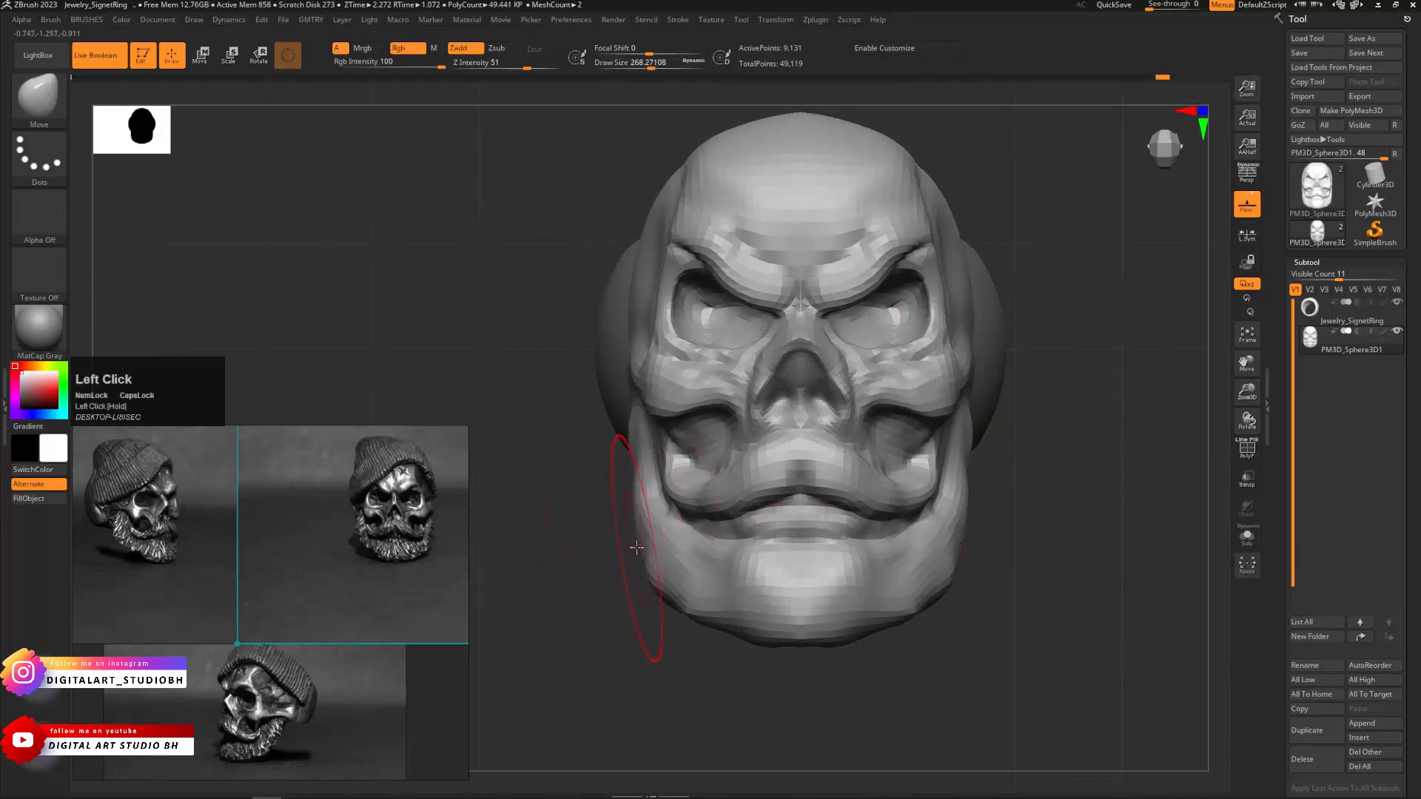
mouse_move(635, 543)
left_mouse_down()
mouse_move(591, 526)
mouse_move(611, 531)
left_mouse_up()
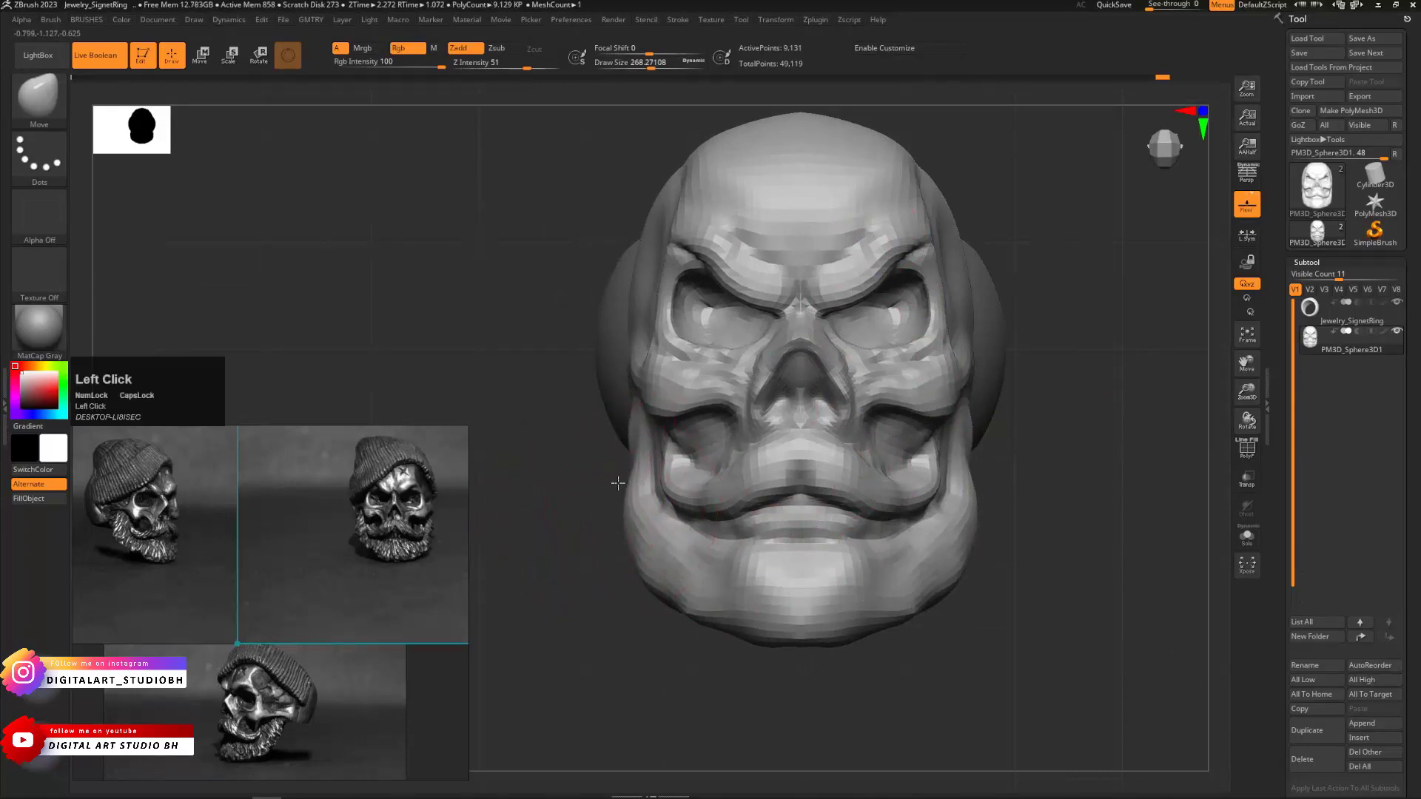
left_click_drag(618, 483, 614, 484)
mouse_move(654, 590)
left_mouse_down()
mouse_move(668, 573)
mouse_move(719, 616)
mouse_move(717, 638)
mouse_move(825, 548)
mouse_move(792, 542)
mouse_move(842, 542)
left_mouse_up()
Push in the rear edge of the jaw and pull the underside of the chin down with the Move brush at draw size about 280
key("s")
left_click_drag(587, 617, 385, 616)
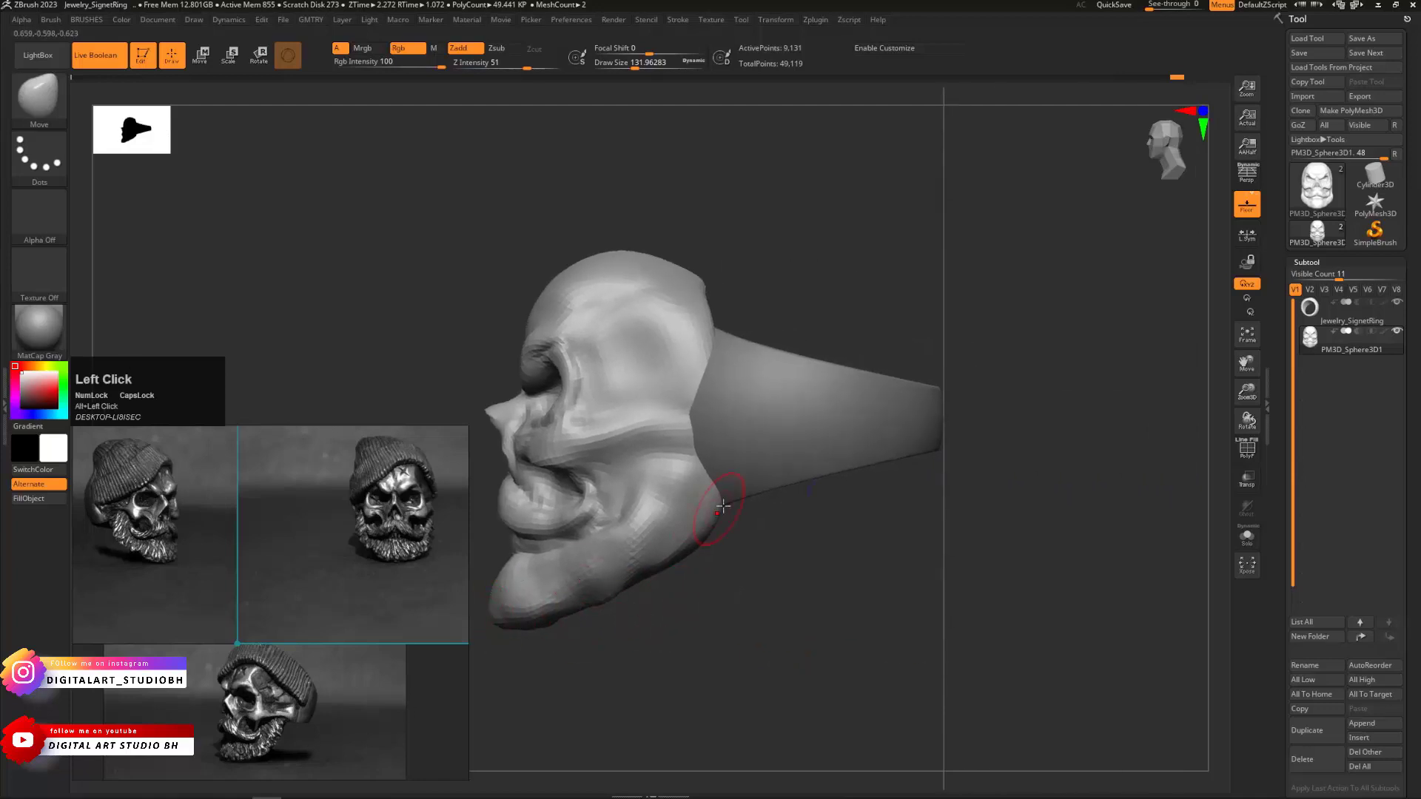
key("s")
mouse_move(708, 529)
left_mouse_down()
mouse_move(726, 530)
mouse_move(687, 524)
mouse_move(680, 541)
left_mouse_up()
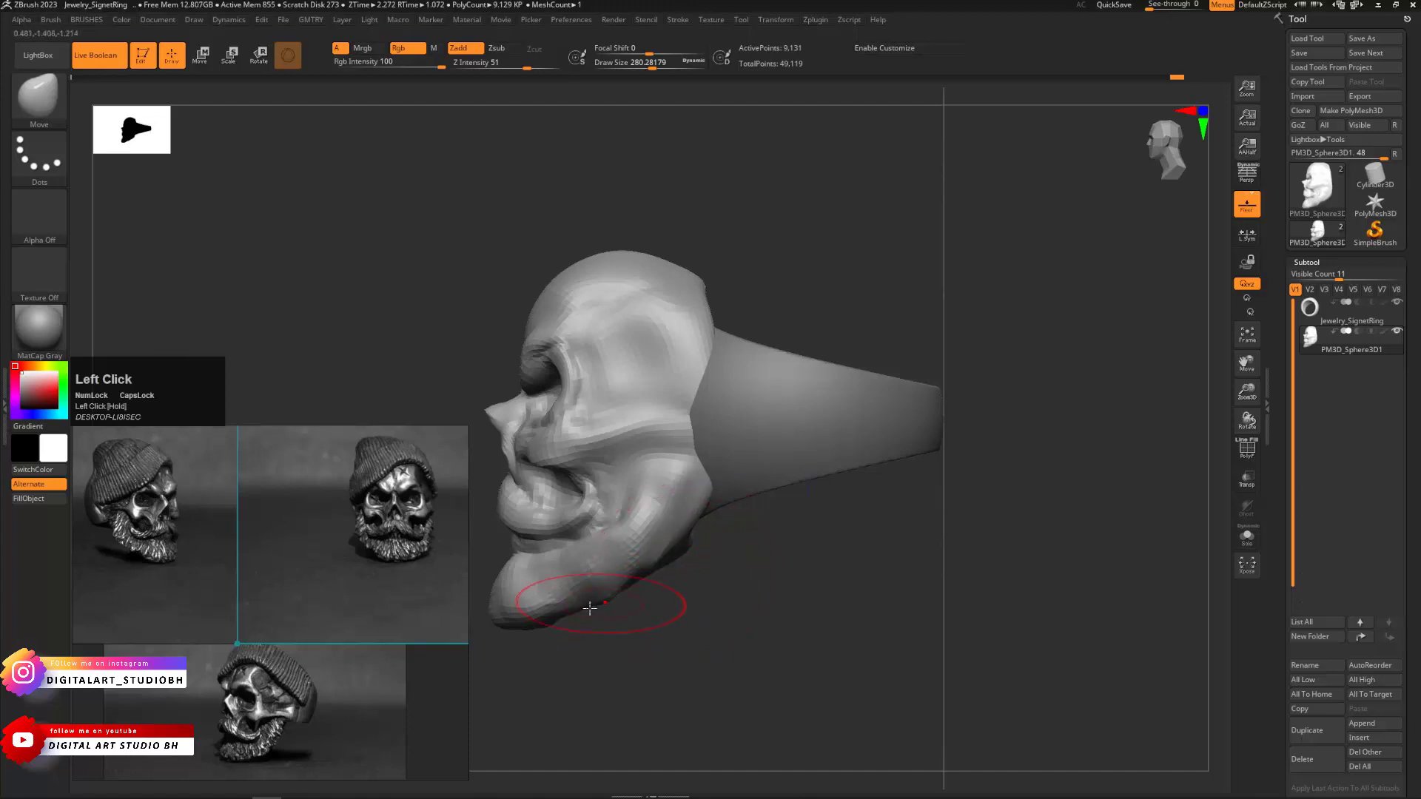
mouse_move(626, 595)
left_mouse_down()
mouse_move(637, 616)
mouse_move(579, 626)
mouse_move(587, 653)
left_mouse_up()
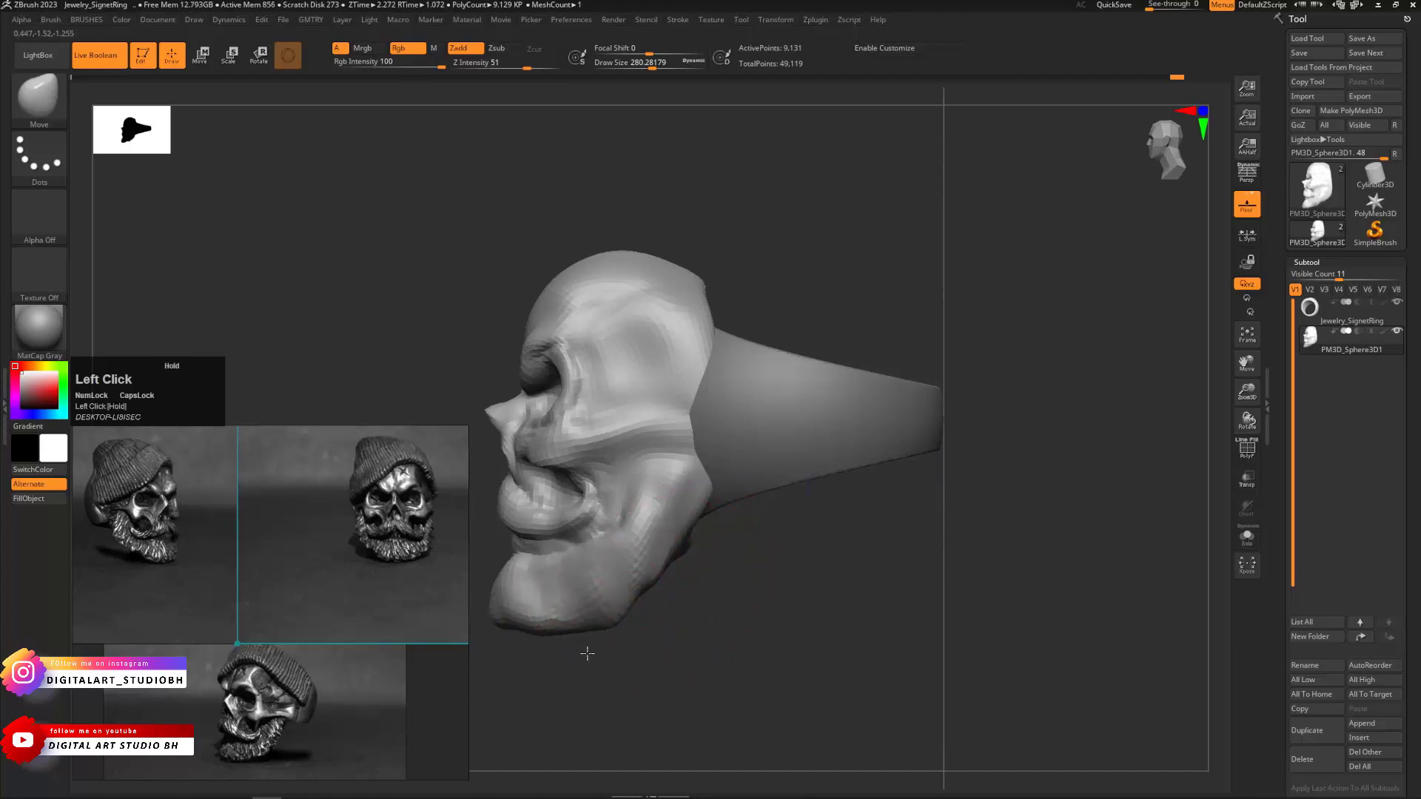
left_click_drag(698, 608, 944, 521, "shift")
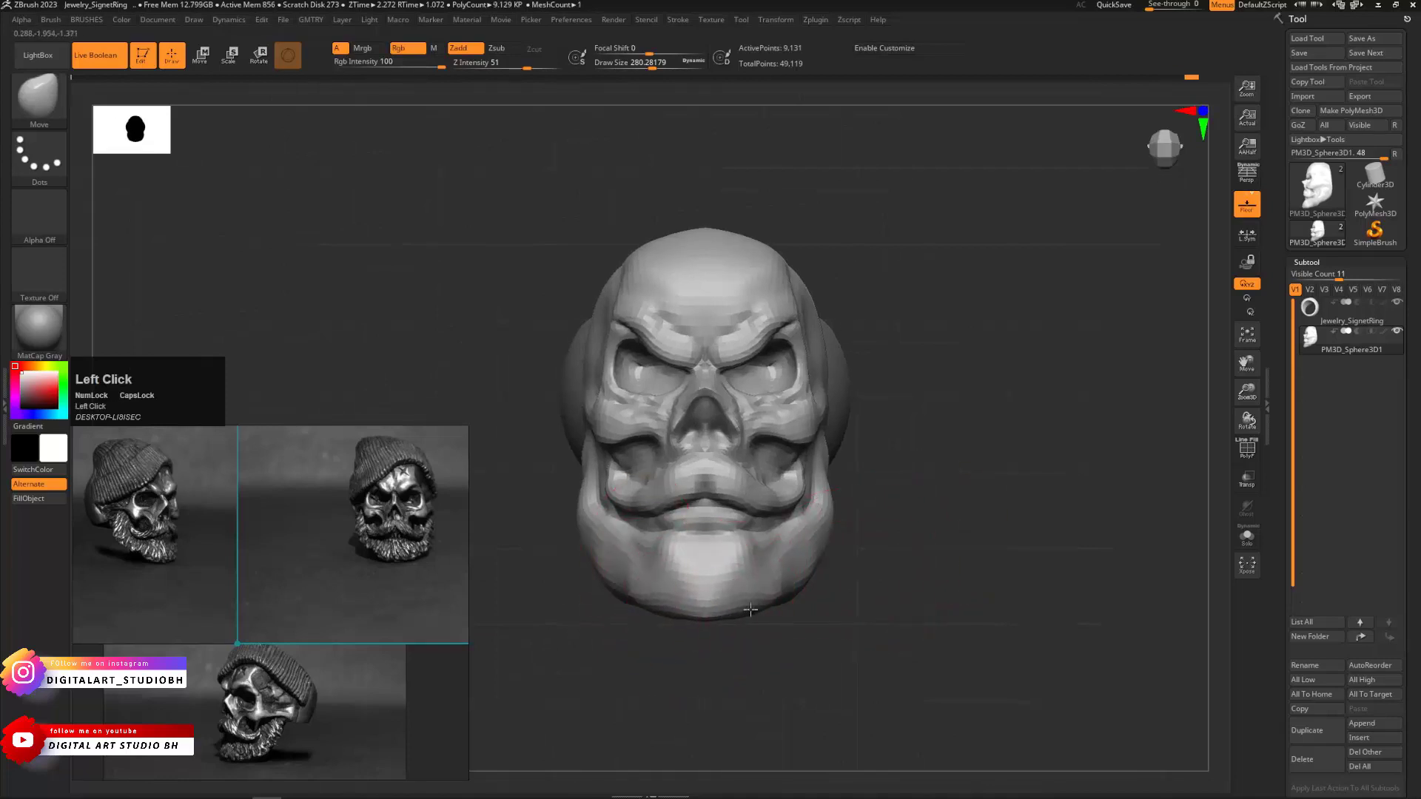
left_click_drag(709, 622, 859, 578)
Reshape the sides of the cranium from above with the Move brush to slim the temples
mouse_move(945, 580)
left_mouse_down()
mouse_move(834, 602)
mouse_move(951, 595)
mouse_move(888, 597)
mouse_move(926, 530)
mouse_move(873, 539)
mouse_move(828, 599)
mouse_move(919, 649)
left_mouse_up()
mouse_move(923, 297)
left_mouse_down()
mouse_move(929, 312)
mouse_move(983, 313)
mouse_move(961, 295)
mouse_move(979, 313)
mouse_move(900, 387)
mouse_move(897, 318)
mouse_move(901, 336)
mouse_move(824, 421)
mouse_move(796, 414)
left_mouse_up()
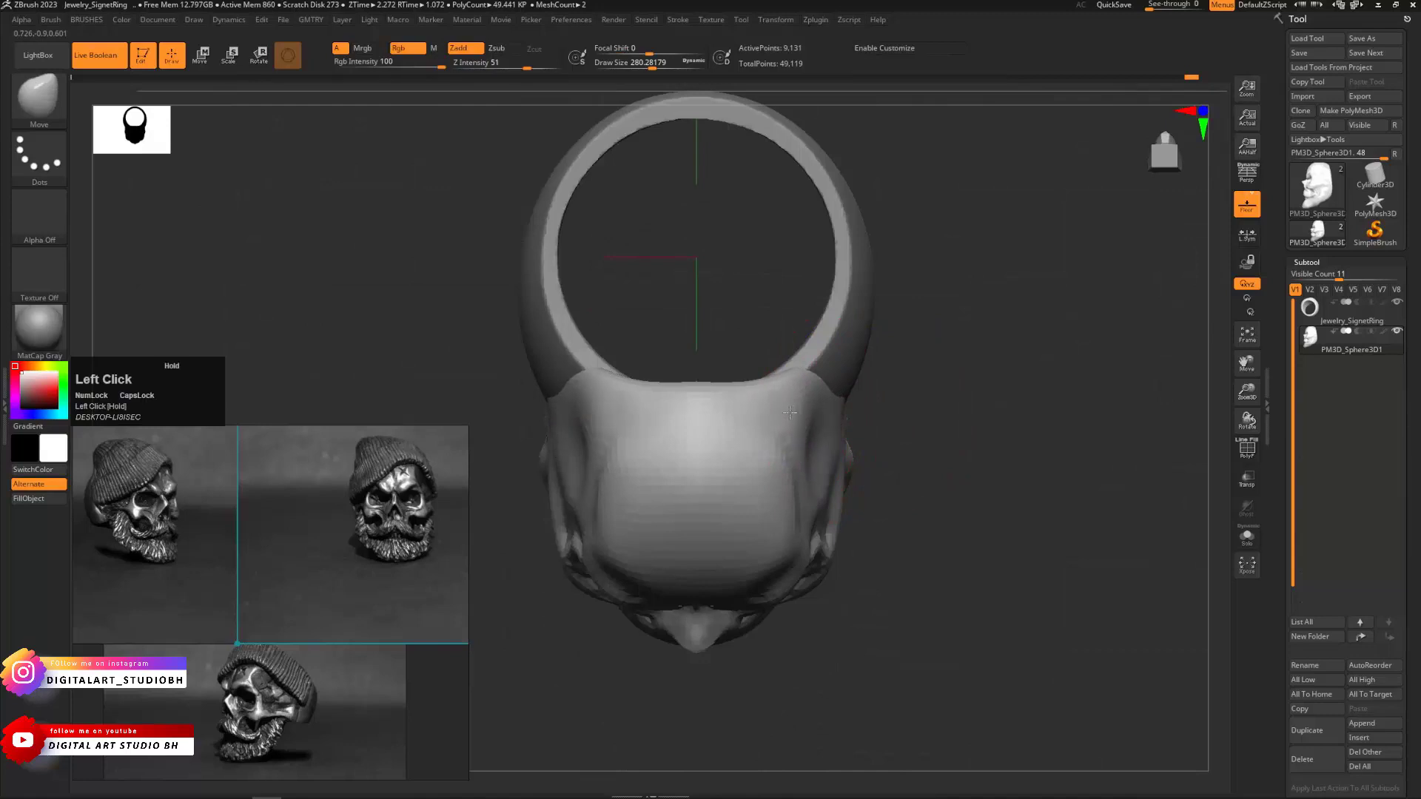
left_click_drag(869, 468, 889, 382)
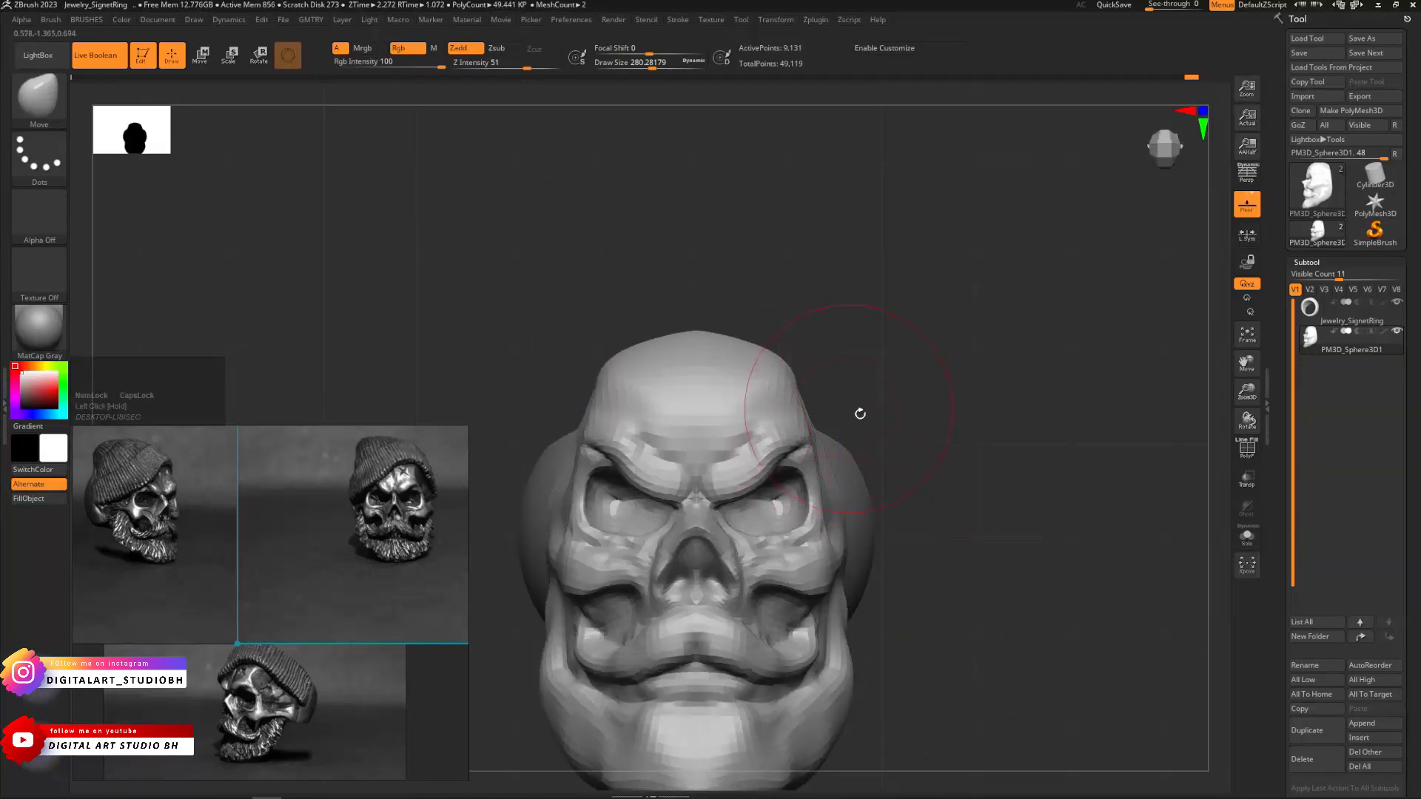
mouse_move(892, 415)
left_mouse_down()
mouse_move(866, 381)
mouse_move(866, 419)
mouse_move(881, 346)
mouse_move(939, 367)
mouse_move(941, 382)
left_mouse_up()
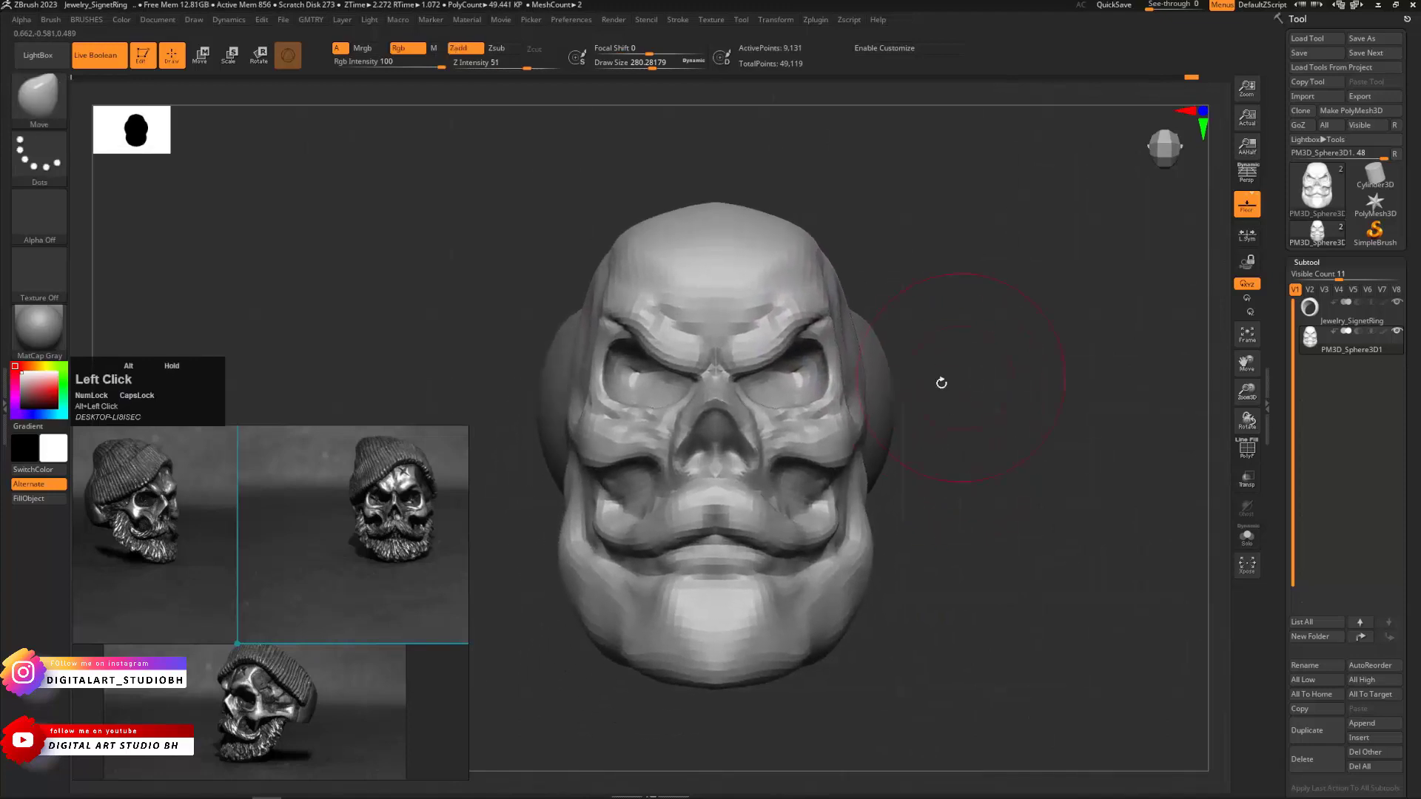
left_click_drag(905, 484, 1027, 431, "alt")
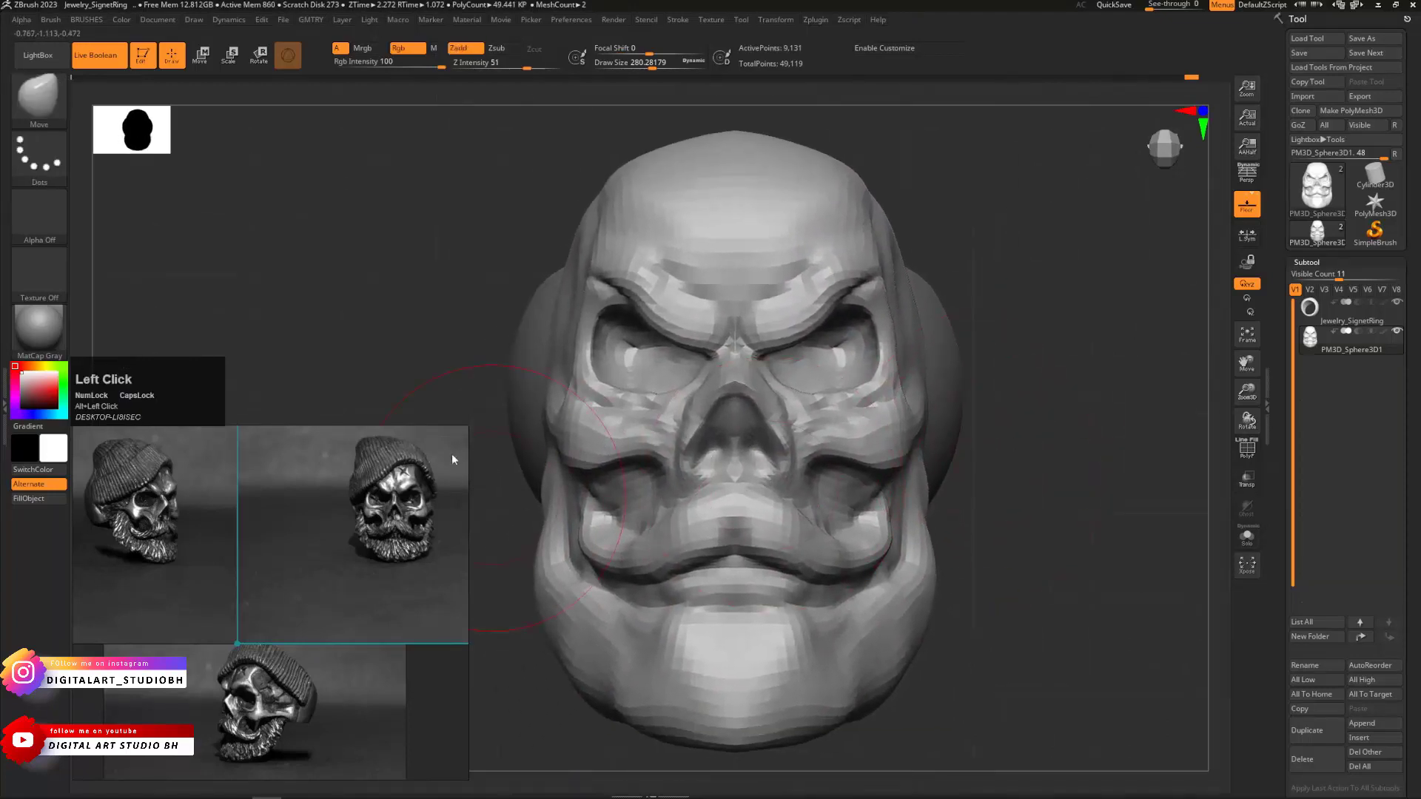
Try to reshape the cheekbone and the hollow below it with the Move brush at draw size about 280, and undo it
key("ctrl+z")
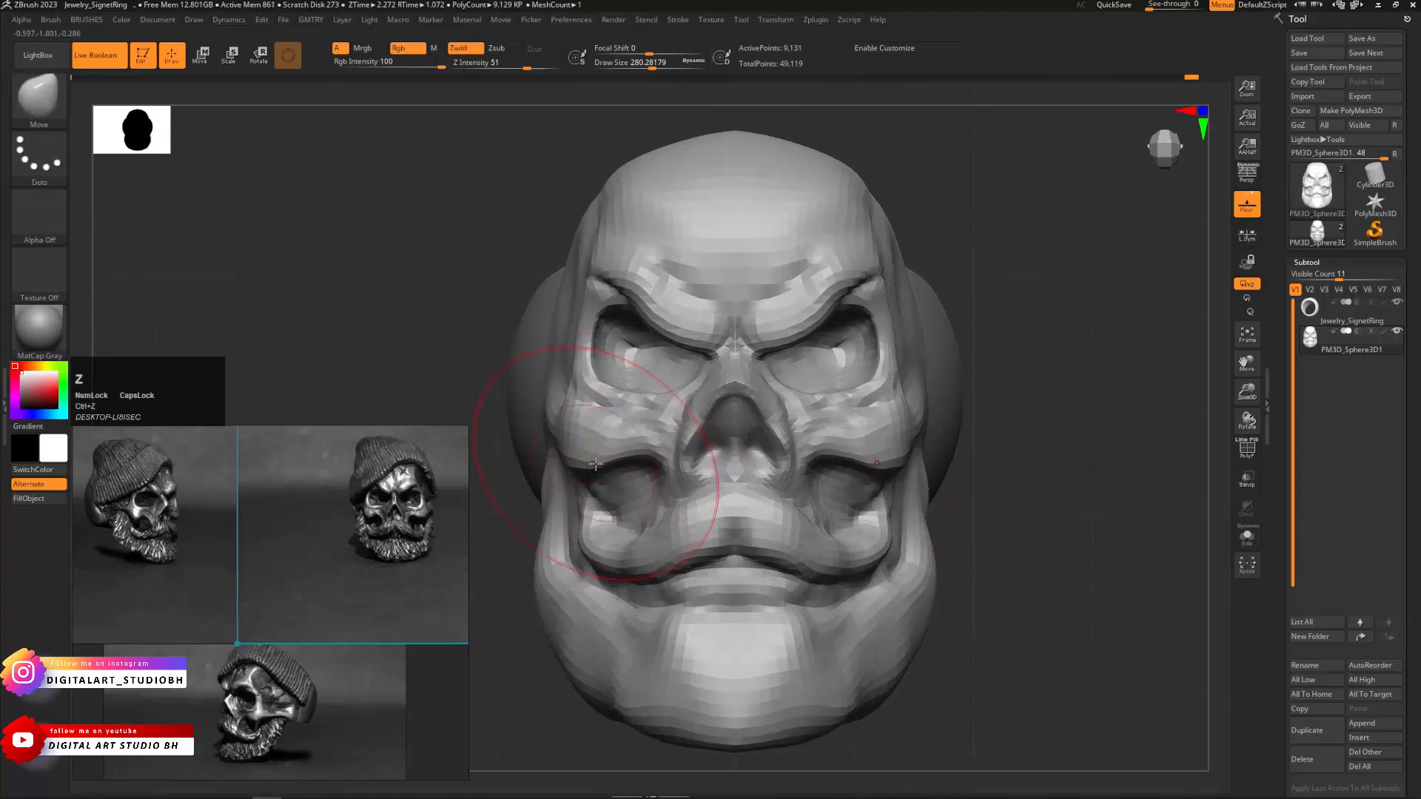
mouse_move(598, 460)
left_mouse_down()
mouse_move(605, 495)
mouse_move(575, 472)
mouse_move(615, 483)
left_mouse_up()
key("ctrl+z")
key("ctrl+z")
Pull the lower edge of the cheekbones down and narrow the sides of the nose cavity with the Move brush at draw size about 145
key("s")
key("s")
mouse_move(559, 467)
left_mouse_down()
mouse_move(638, 467)
mouse_move(682, 491)
left_mouse_up()
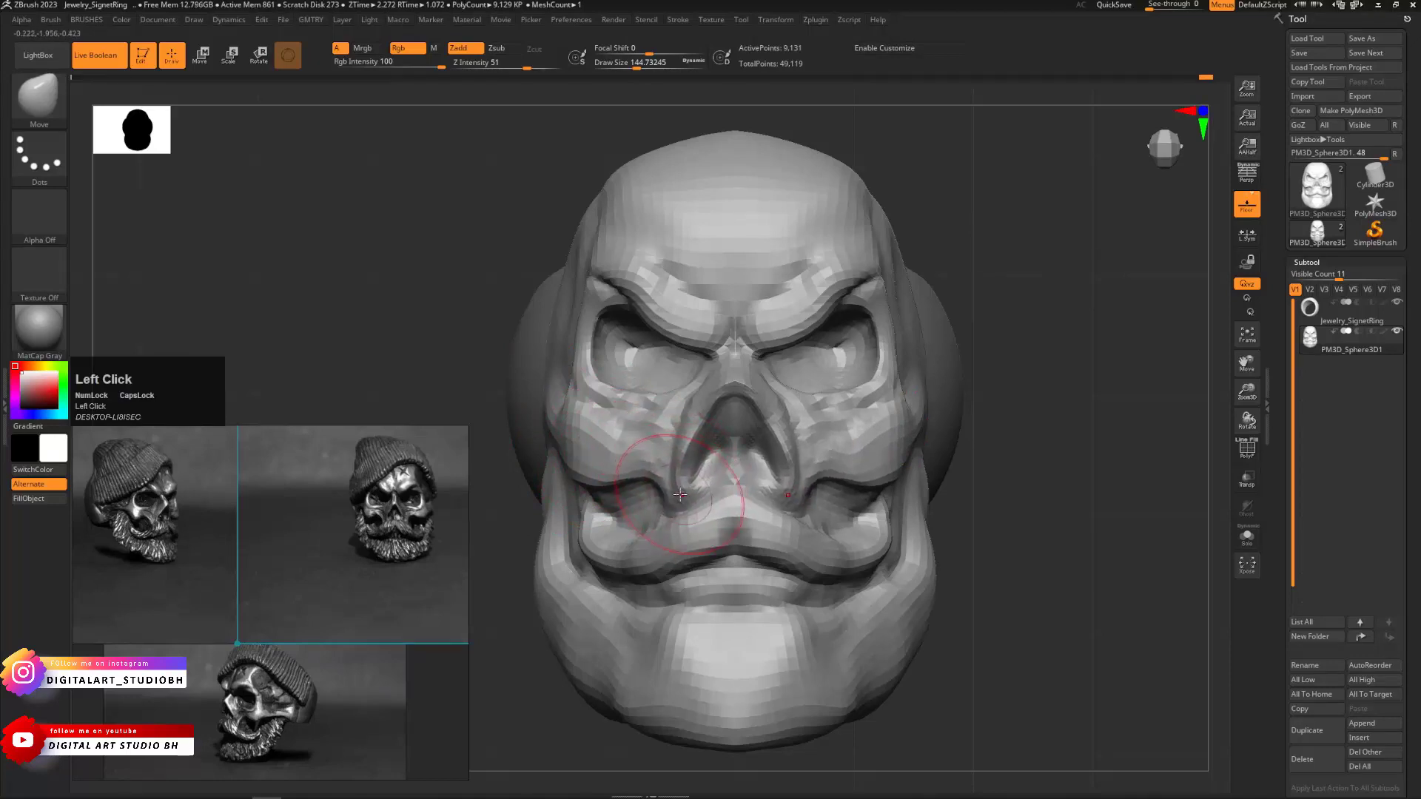
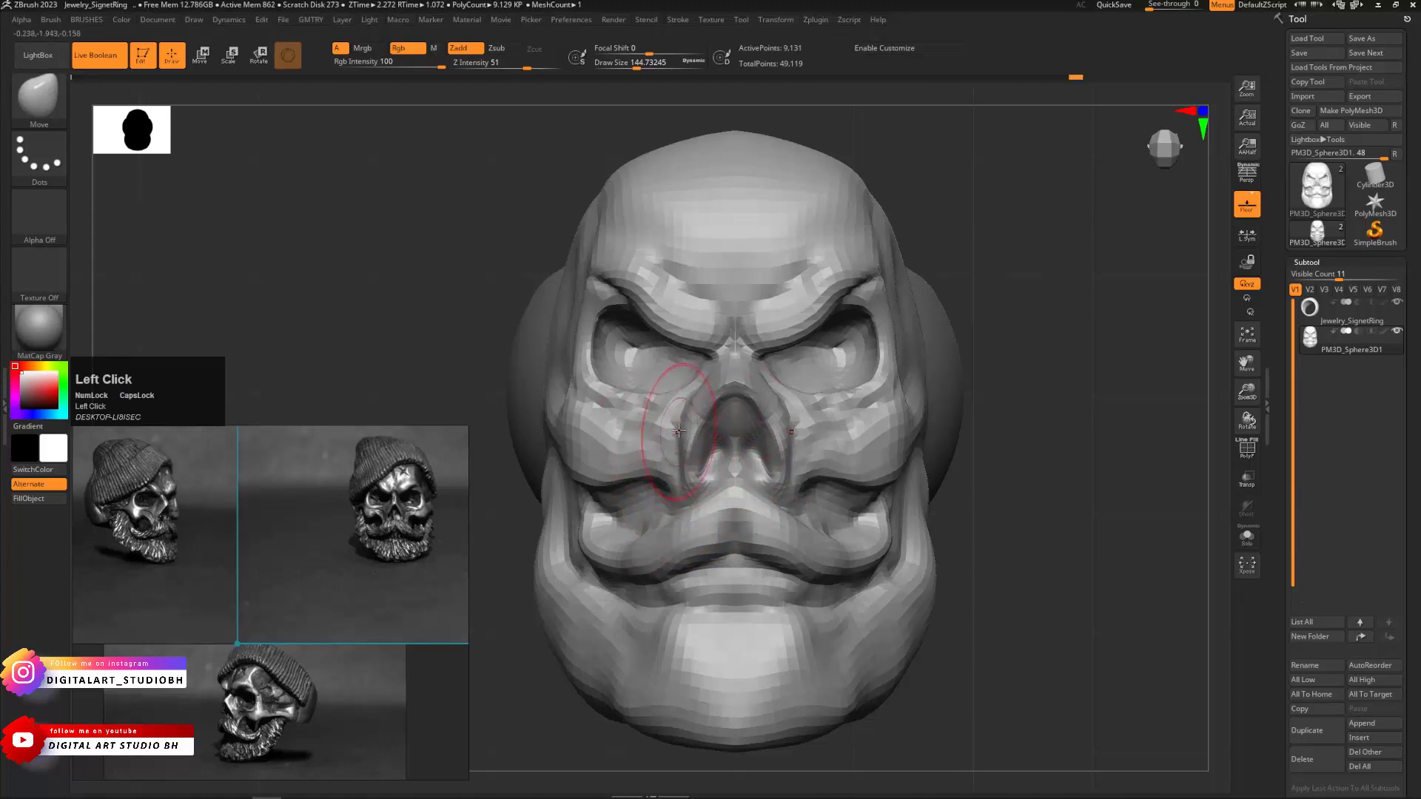
left_click_drag(678, 430, 704, 424)
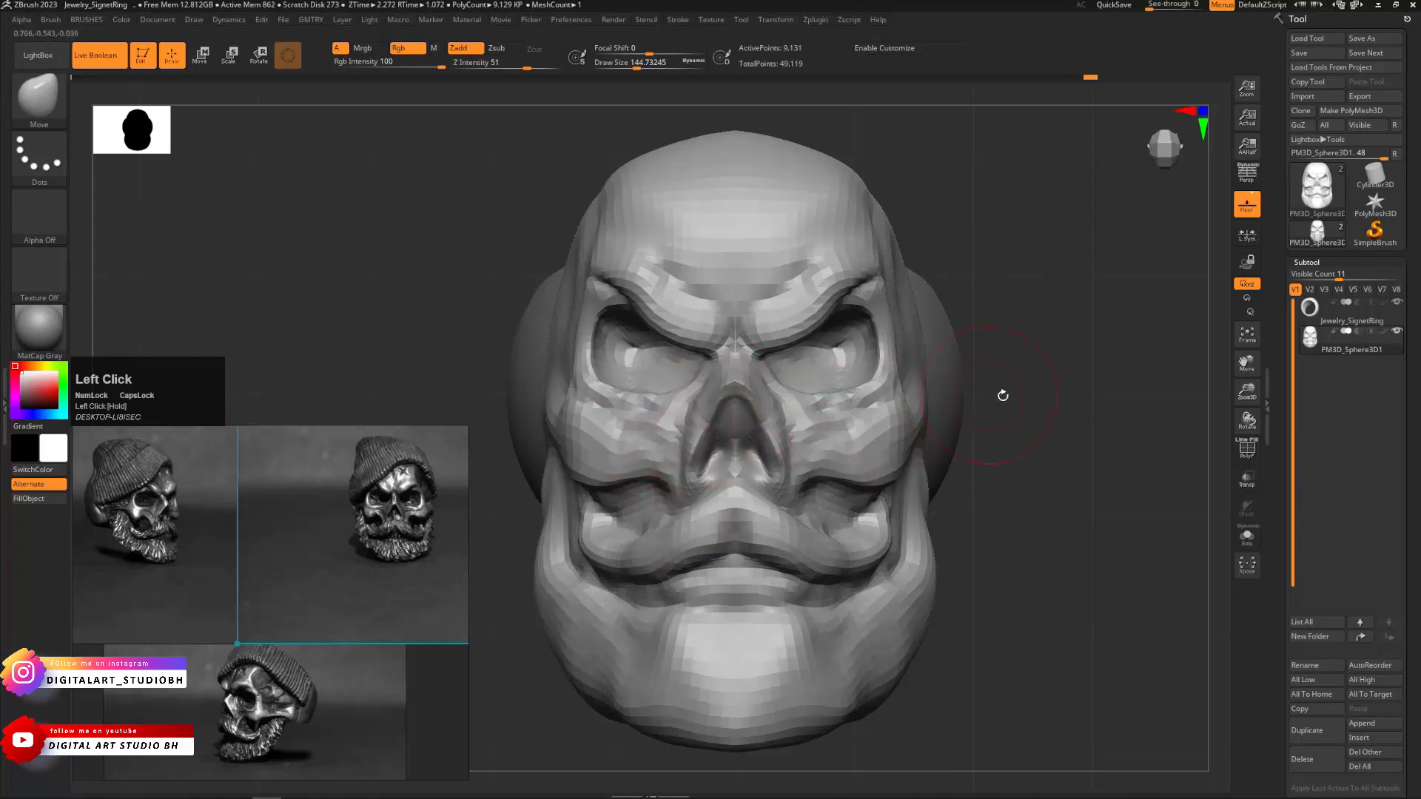
left_click_drag(1002, 395, 1063, 400)
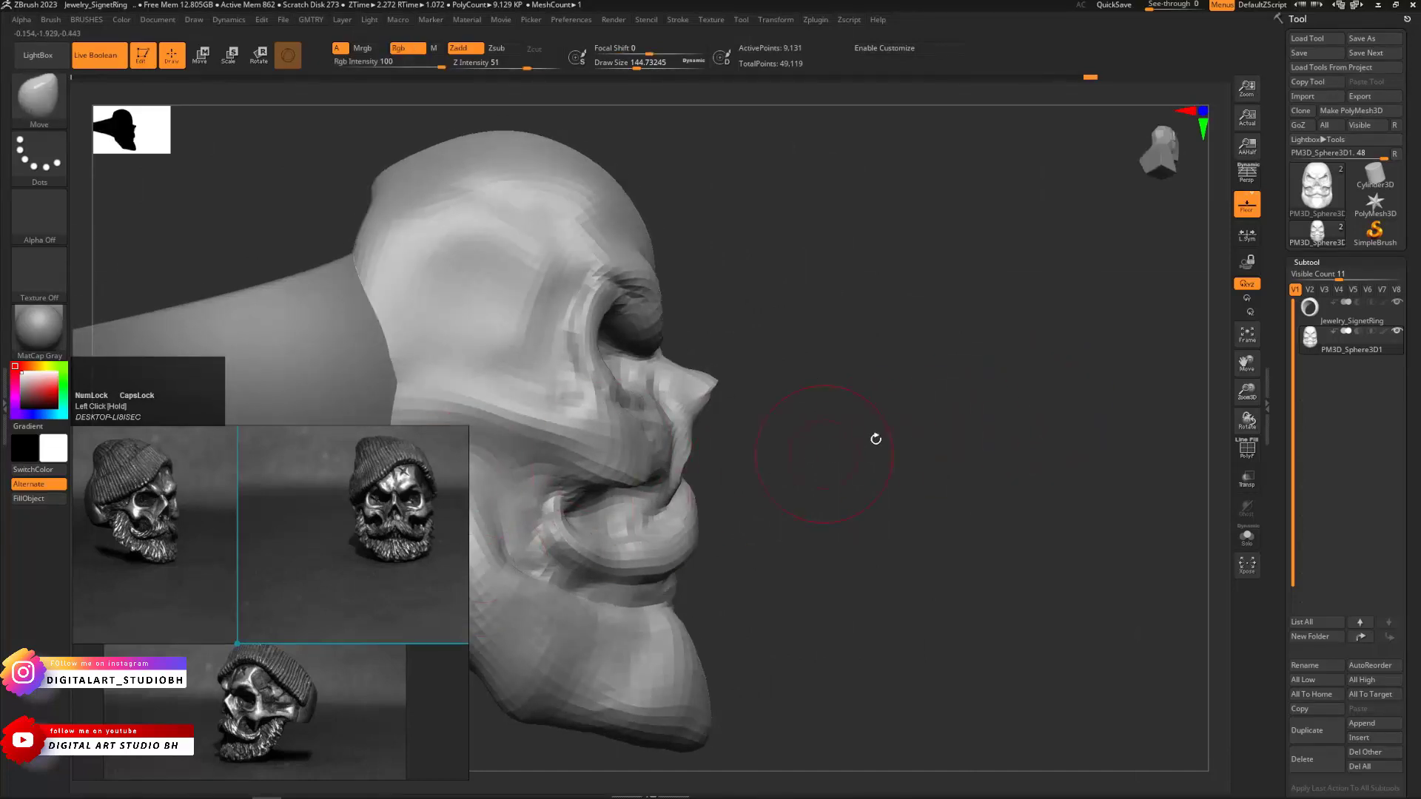
Refine the nose tip and the front edge of the nose cavity in profile with the Move brush, starting at draw size about 29
mouse_move(875, 439)
left_mouse_down()
mouse_move(753, 464)
mouse_move(702, 419)
mouse_move(650, 466)
mouse_move(684, 449)
mouse_move(703, 457)
mouse_move(682, 467)
left_mouse_up()
key("s")
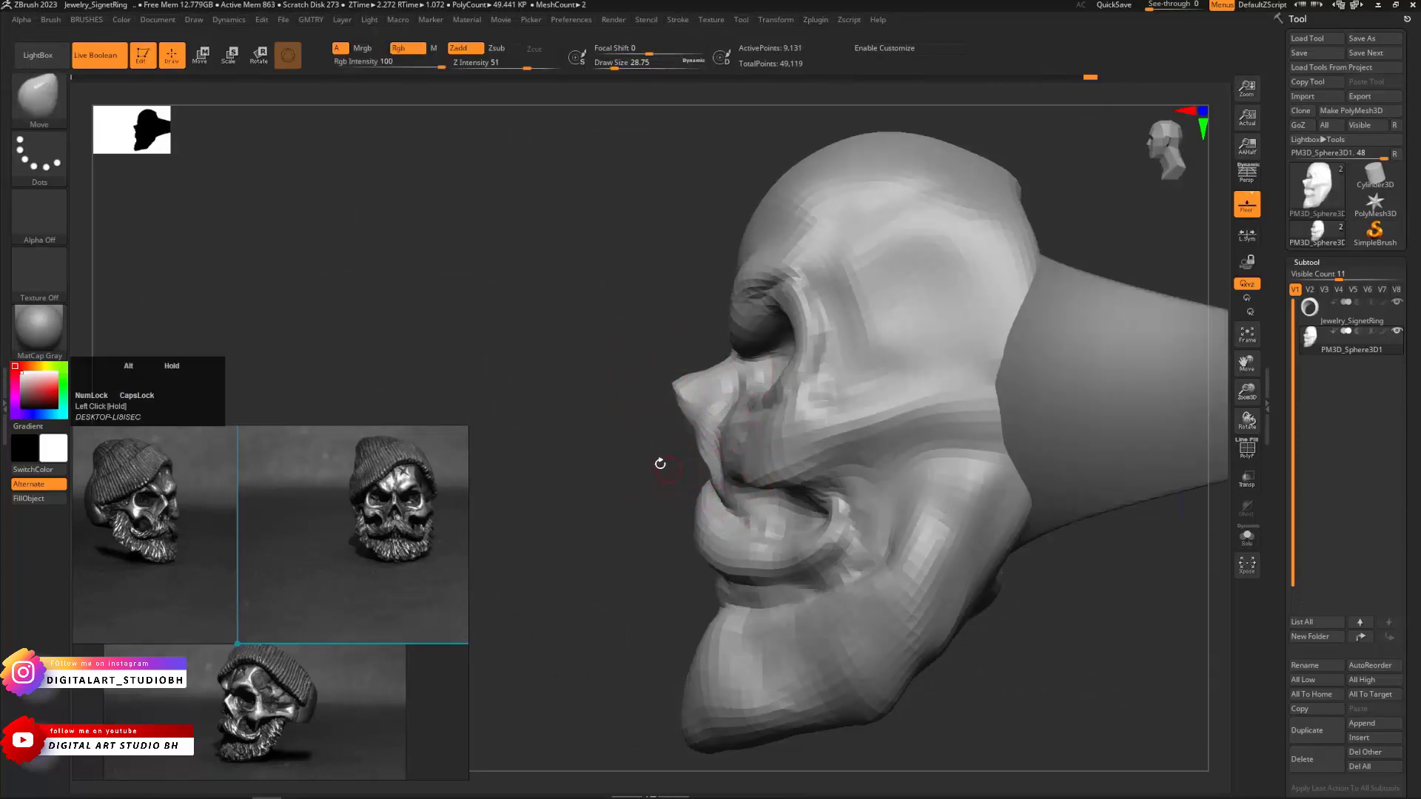
right_click_drag(659, 464, 739, 476, "ctrl")
left_click_drag(721, 508, 715, 512)
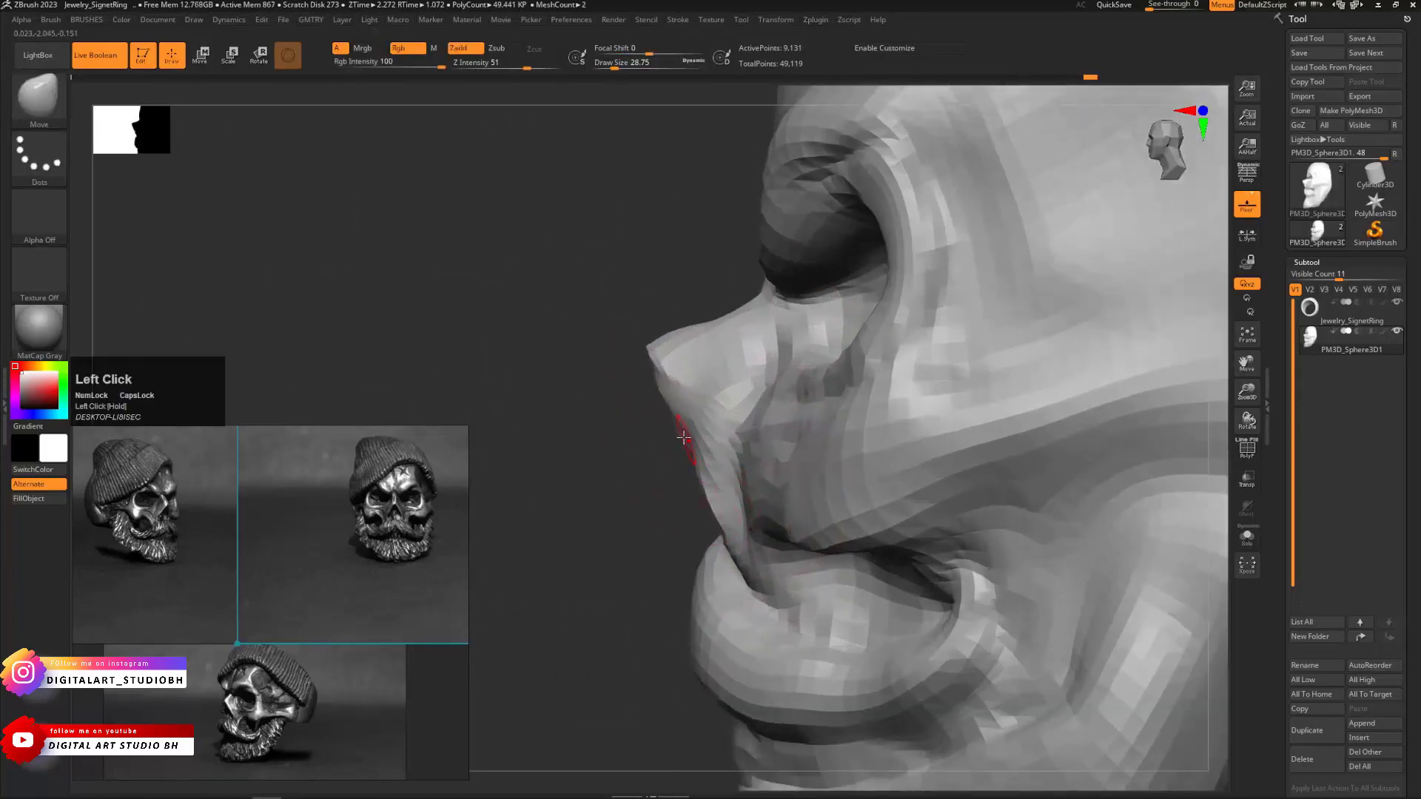
key("s")
mouse_move(683, 437)
left_mouse_down()
mouse_move(592, 485)
mouse_move(555, 447)
mouse_move(570, 479)
mouse_move(590, 367)
mouse_move(626, 357)
left_mouse_up()
key("s")
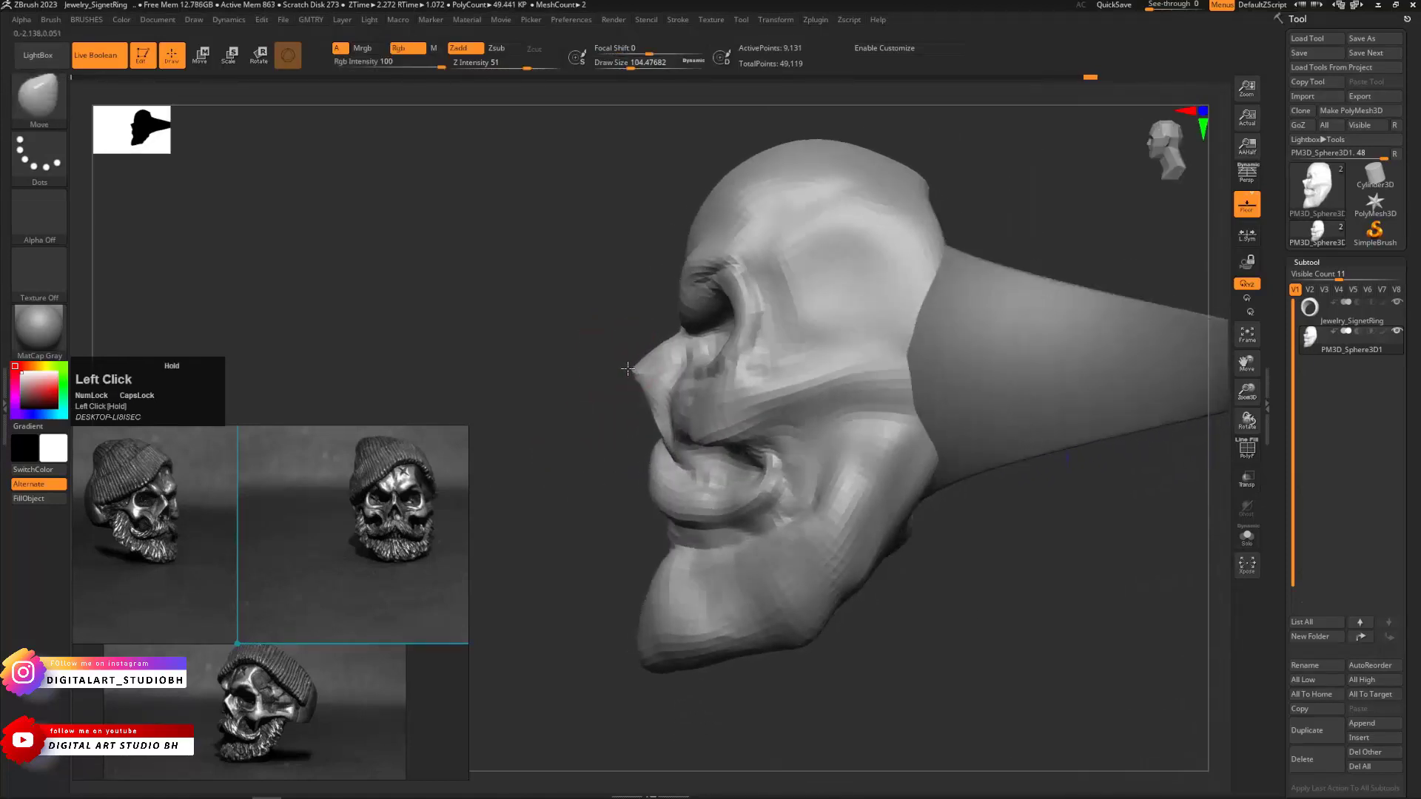
mouse_move(627, 368)
left_mouse_down()
mouse_move(903, 412)
mouse_move(939, 431)
mouse_move(877, 459)
left_mouse_up()
Carve the side of the nose bridge above the nose cavity with the DamStandard brush at draw size about 23
key("b")
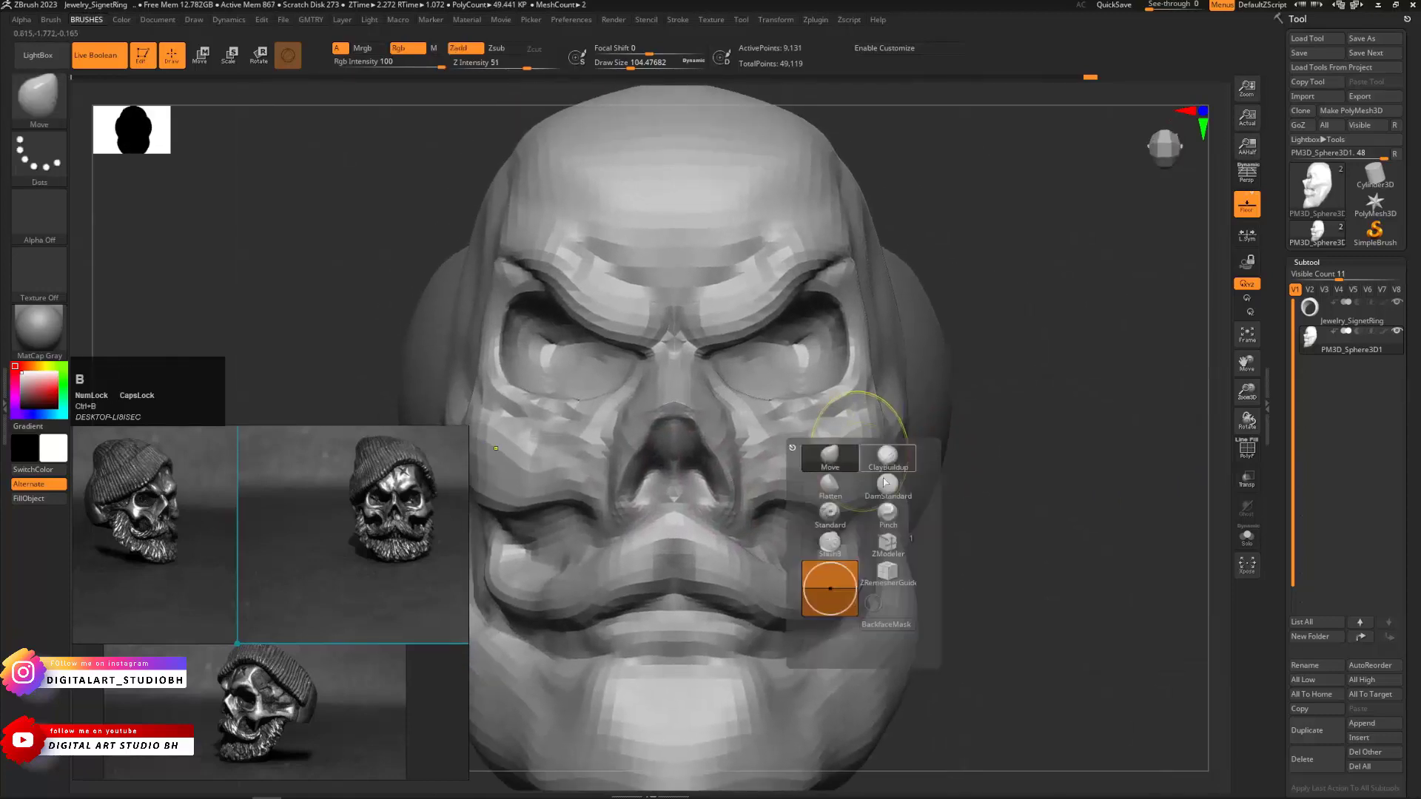
left_click(856, 455)
left_click_drag(1014, 462, 828, 437)
key("s")
left_click_drag(703, 382, 685, 384)
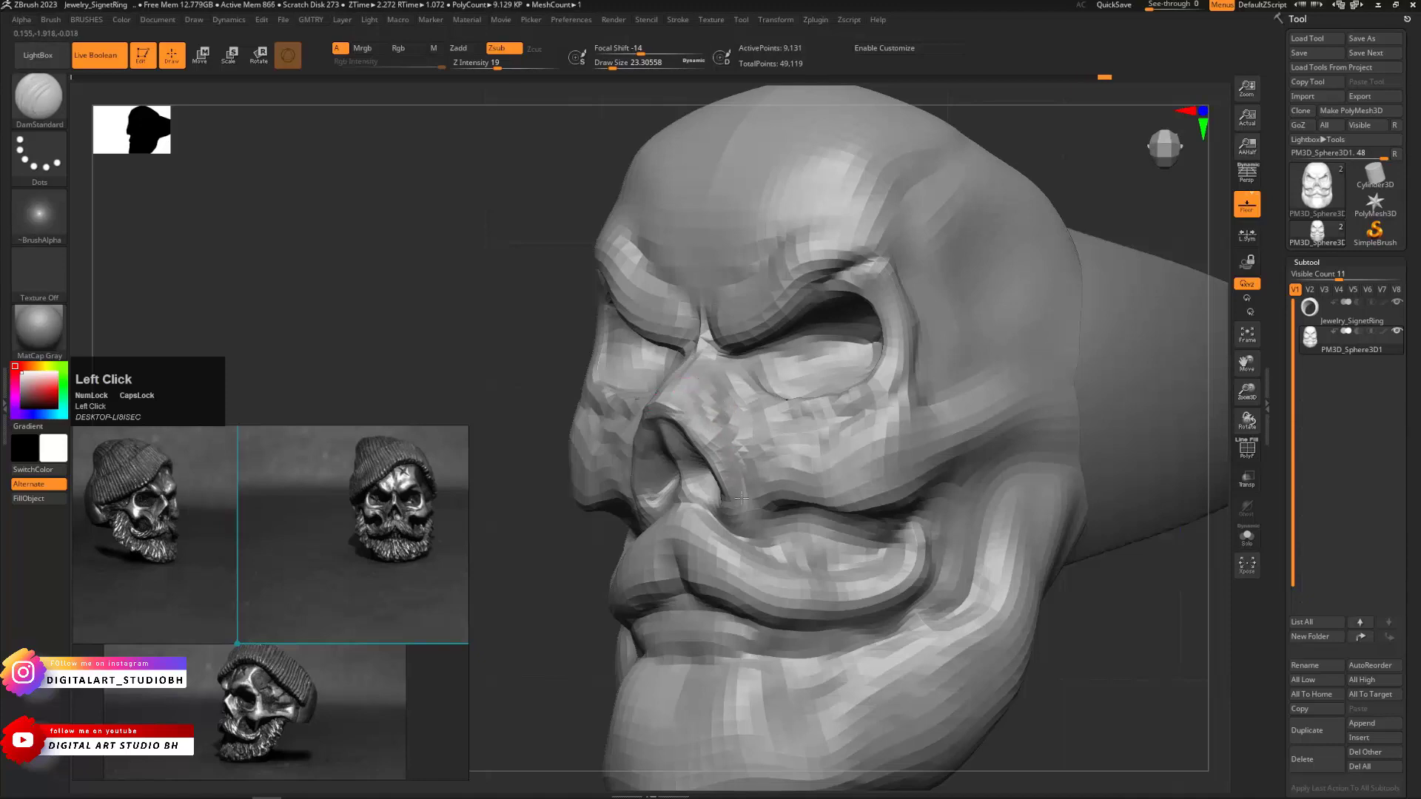
left_click_drag(546, 571, 713, 581)
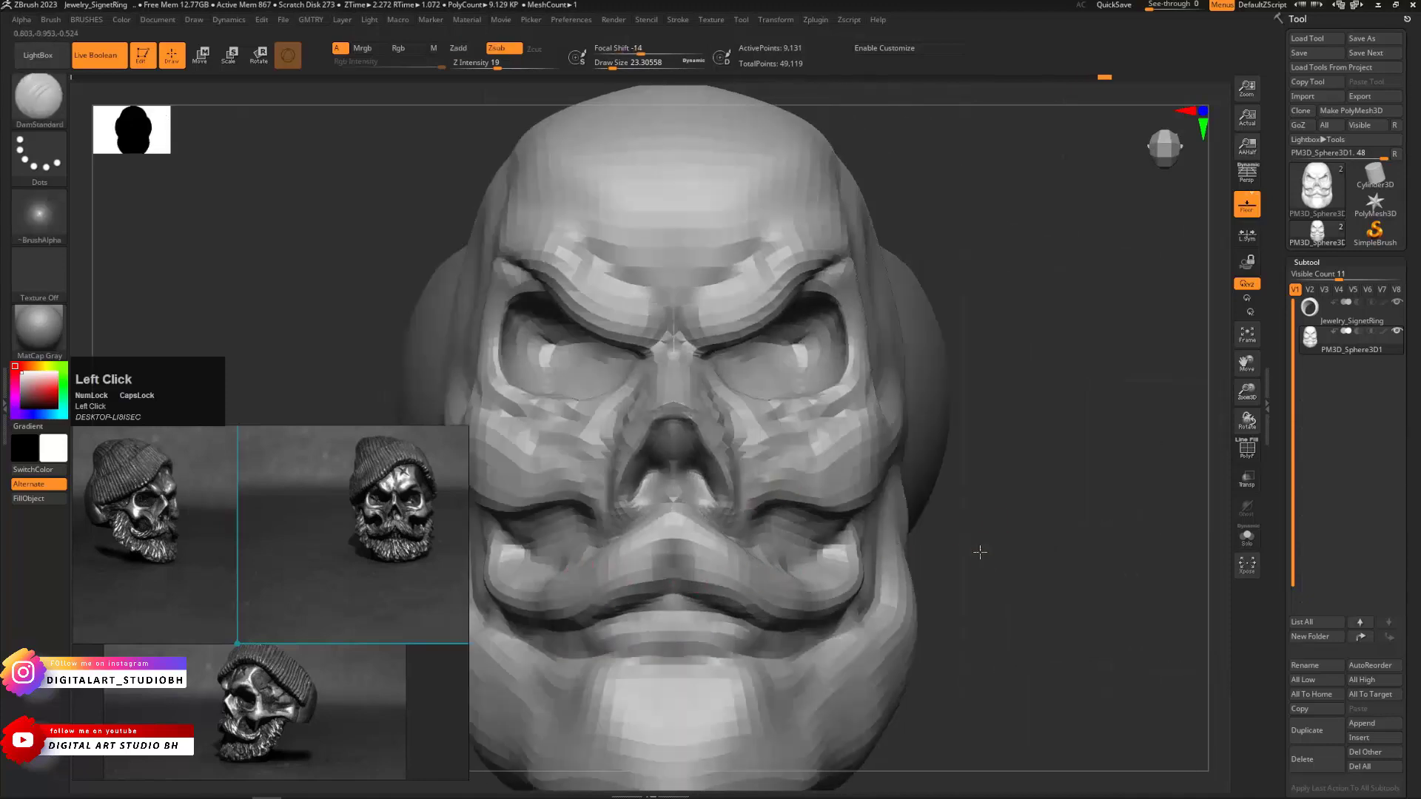
left_click_drag(980, 552, 801, 520)
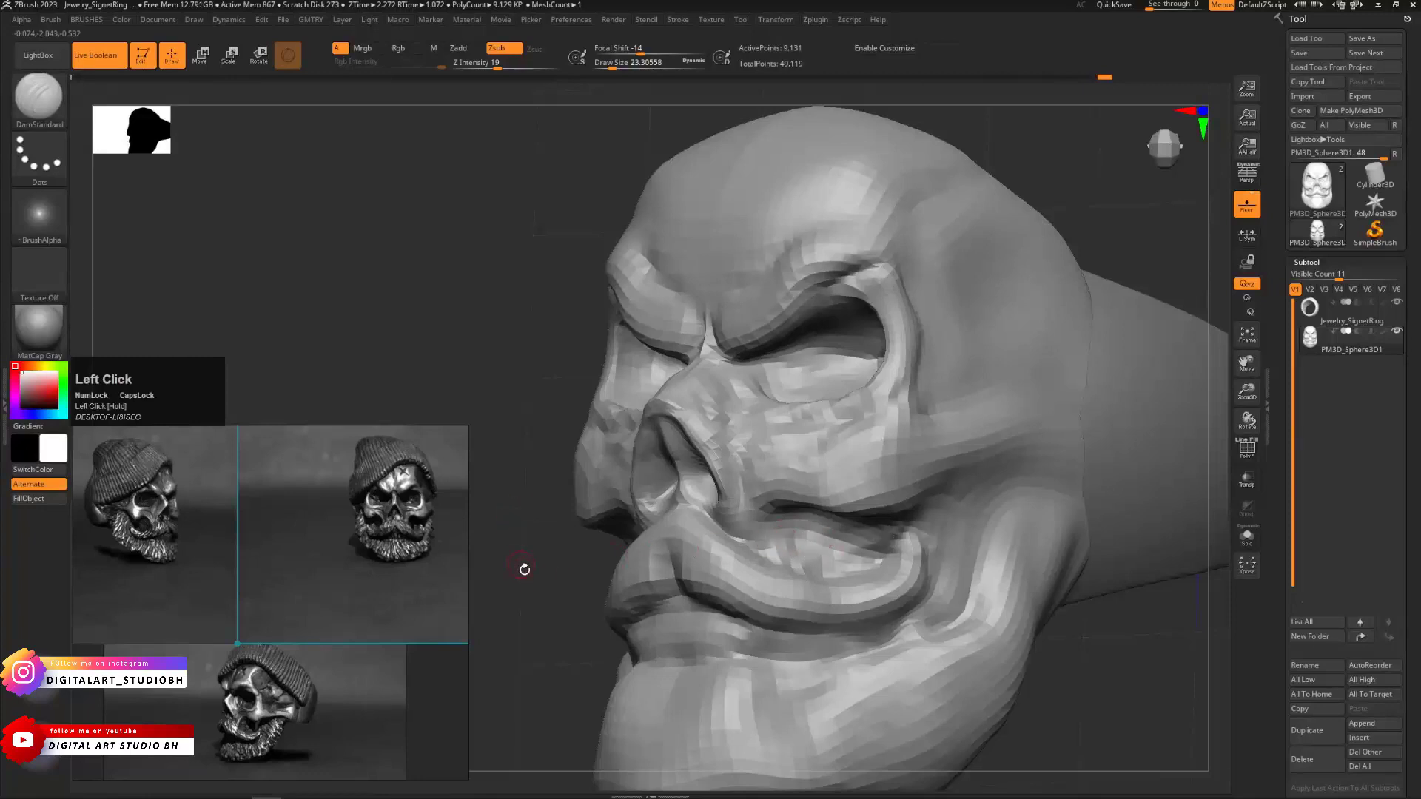
Reshape the front of the chin and the side of the jaw with the Move brush at draw sizes about 112 and 145
mouse_move(524, 569)
left_mouse_down()
mouse_move(520, 548)
mouse_move(498, 555)
mouse_move(1046, 405)
mouse_move(962, 499)
mouse_move(980, 539)
mouse_move(1044, 588)
mouse_move(1009, 466)
mouse_move(818, 507)
left_mouse_up()
key("ctrl+3")
key("b")
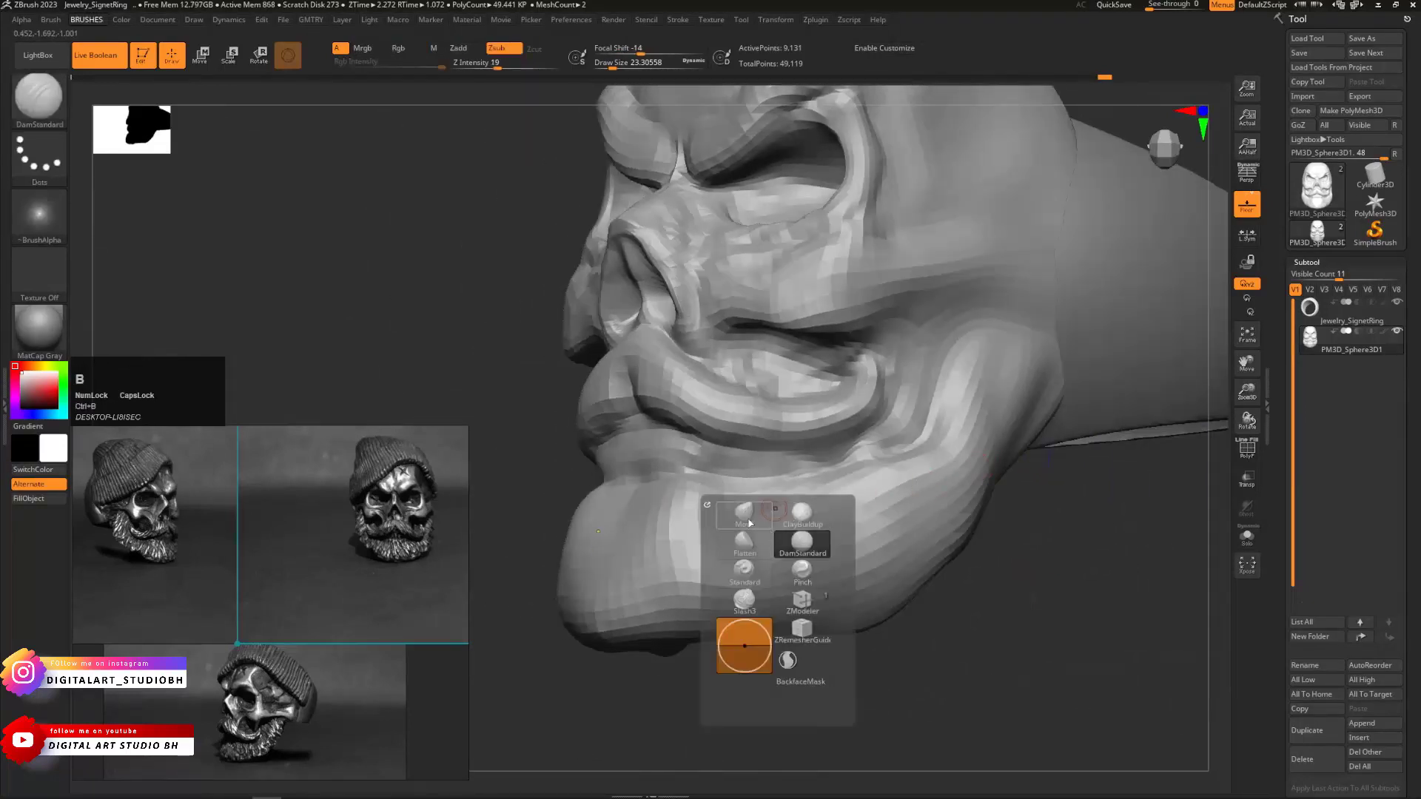
left_click(743, 518)
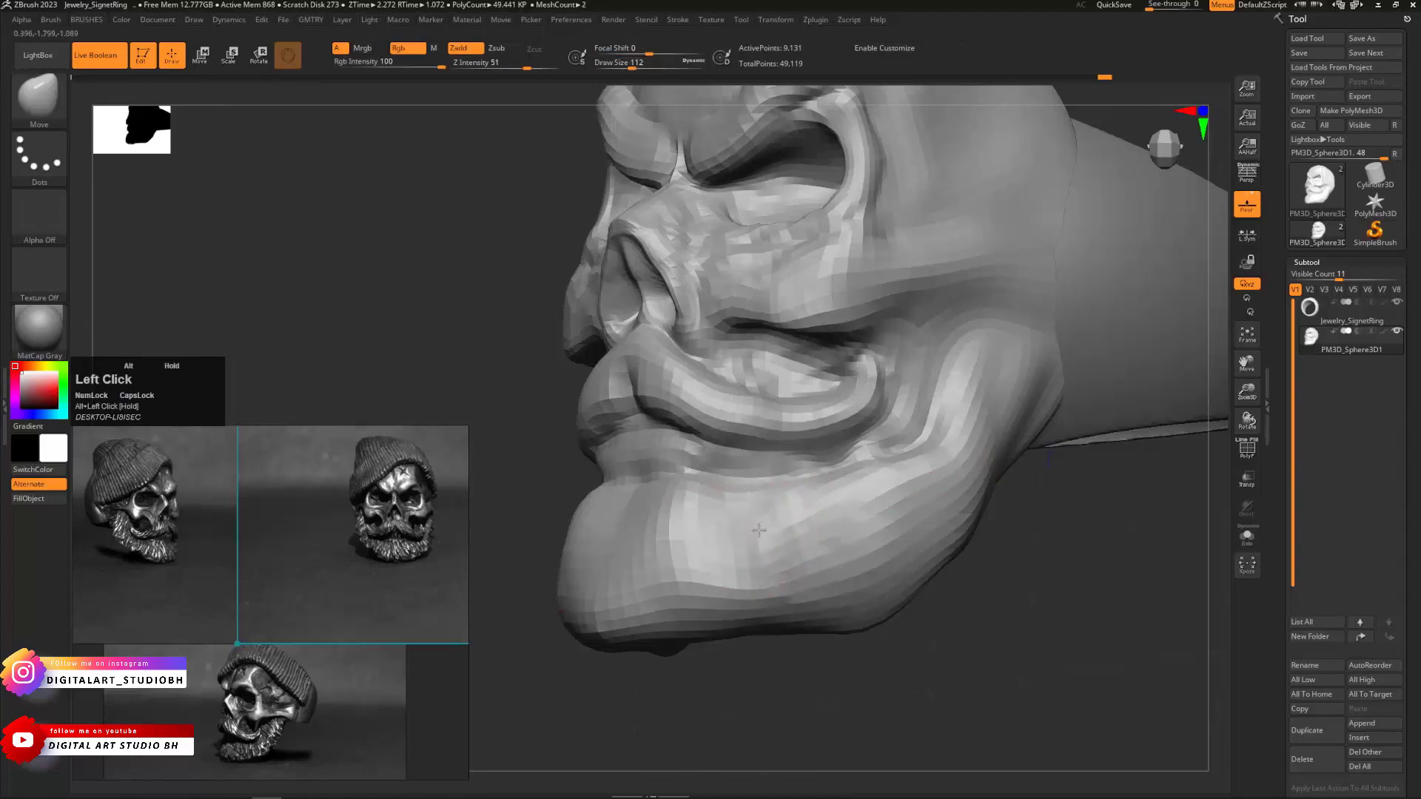
mouse_move(624, 527)
left_mouse_down()
mouse_move(608, 528)
mouse_move(613, 554)
left_mouse_up()
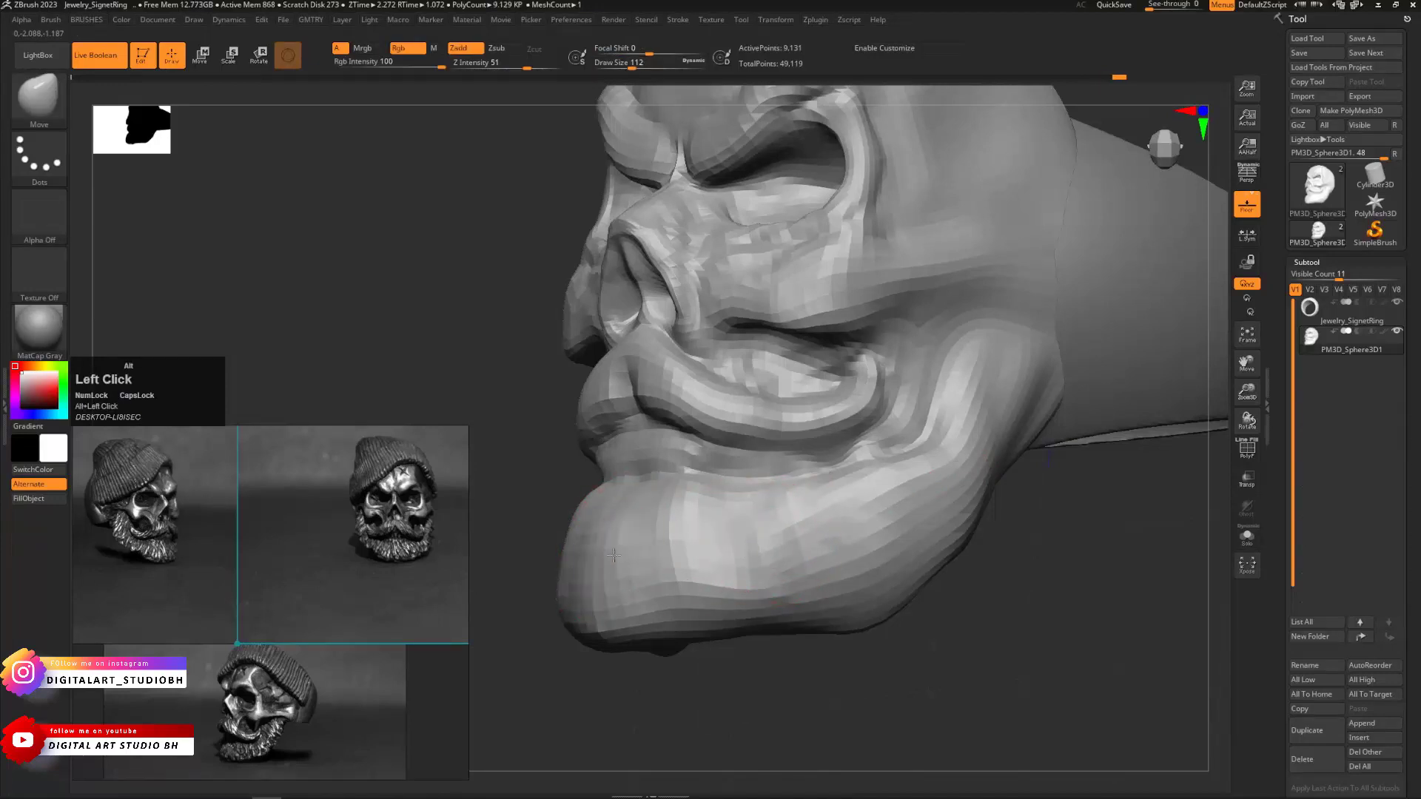
mouse_move(977, 647)
left_mouse_down()
mouse_move(984, 543)
mouse_move(948, 529)
left_mouse_up()
key("s")
left_click_drag(783, 525, 788, 524)
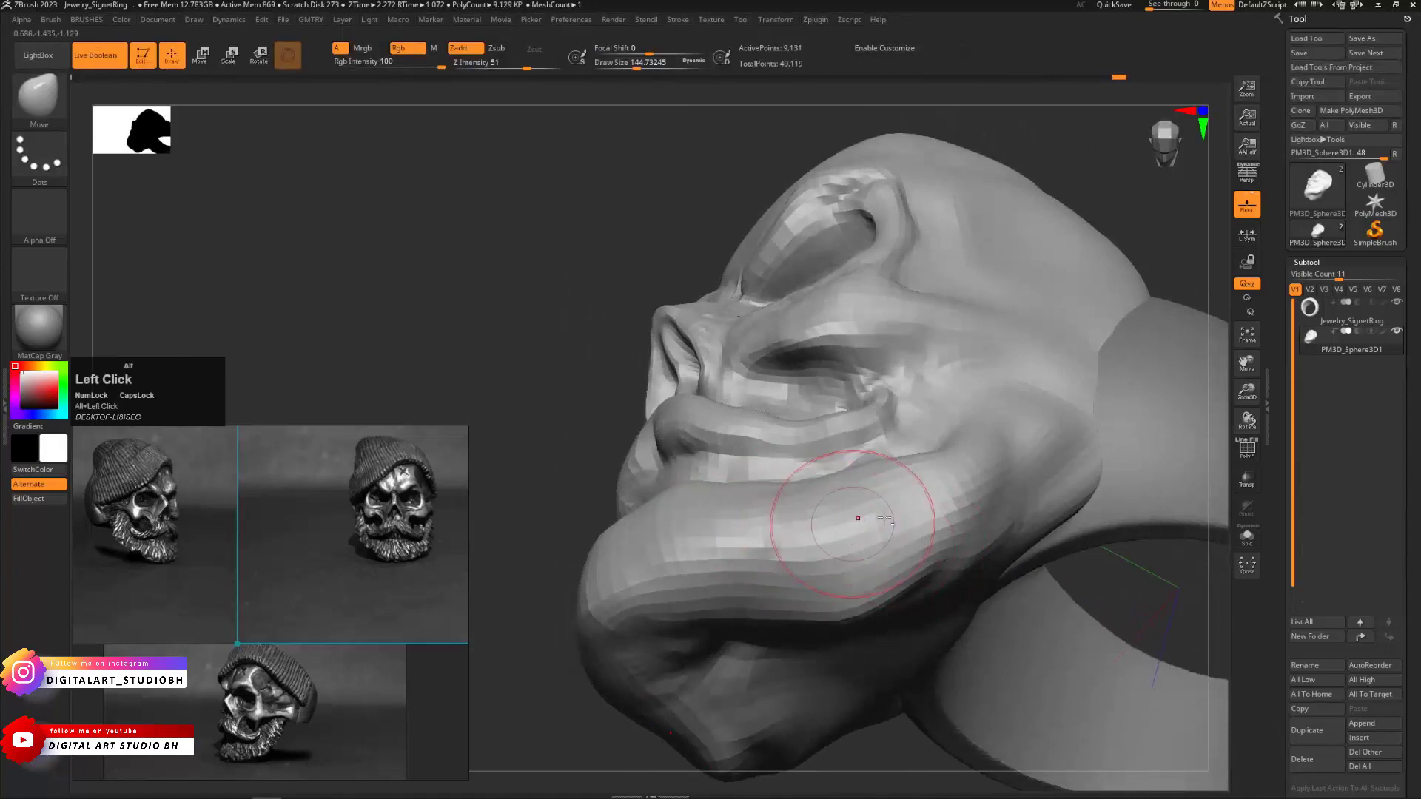
Adjust the upper and lower sides of the jaw from the front with the Move brush at draw size about 182
mouse_move(602, 416)
left_mouse_down()
mouse_move(944, 452)
mouse_move(929, 508)
mouse_move(893, 502)
left_mouse_up()
key("s")
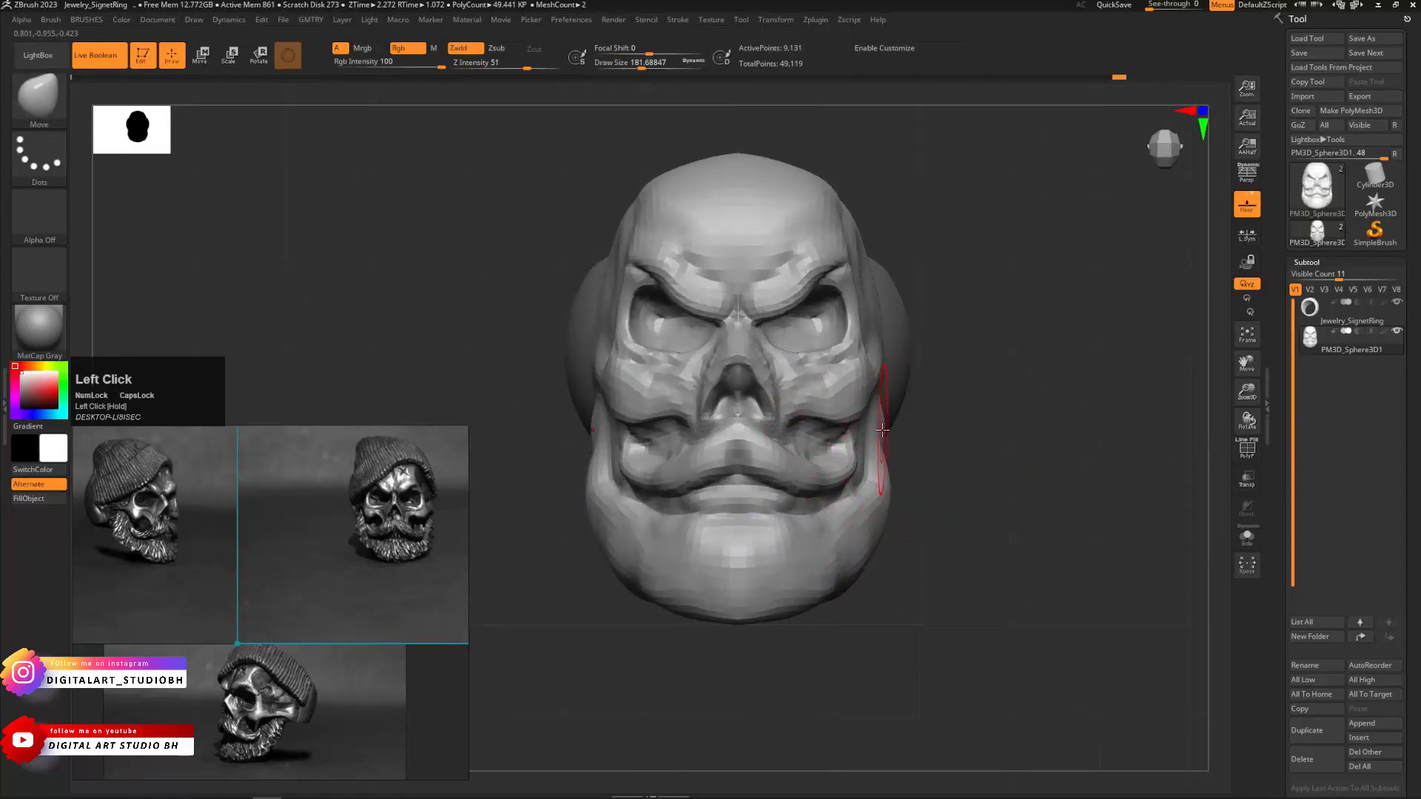
left_click_drag(883, 429, 885, 428)
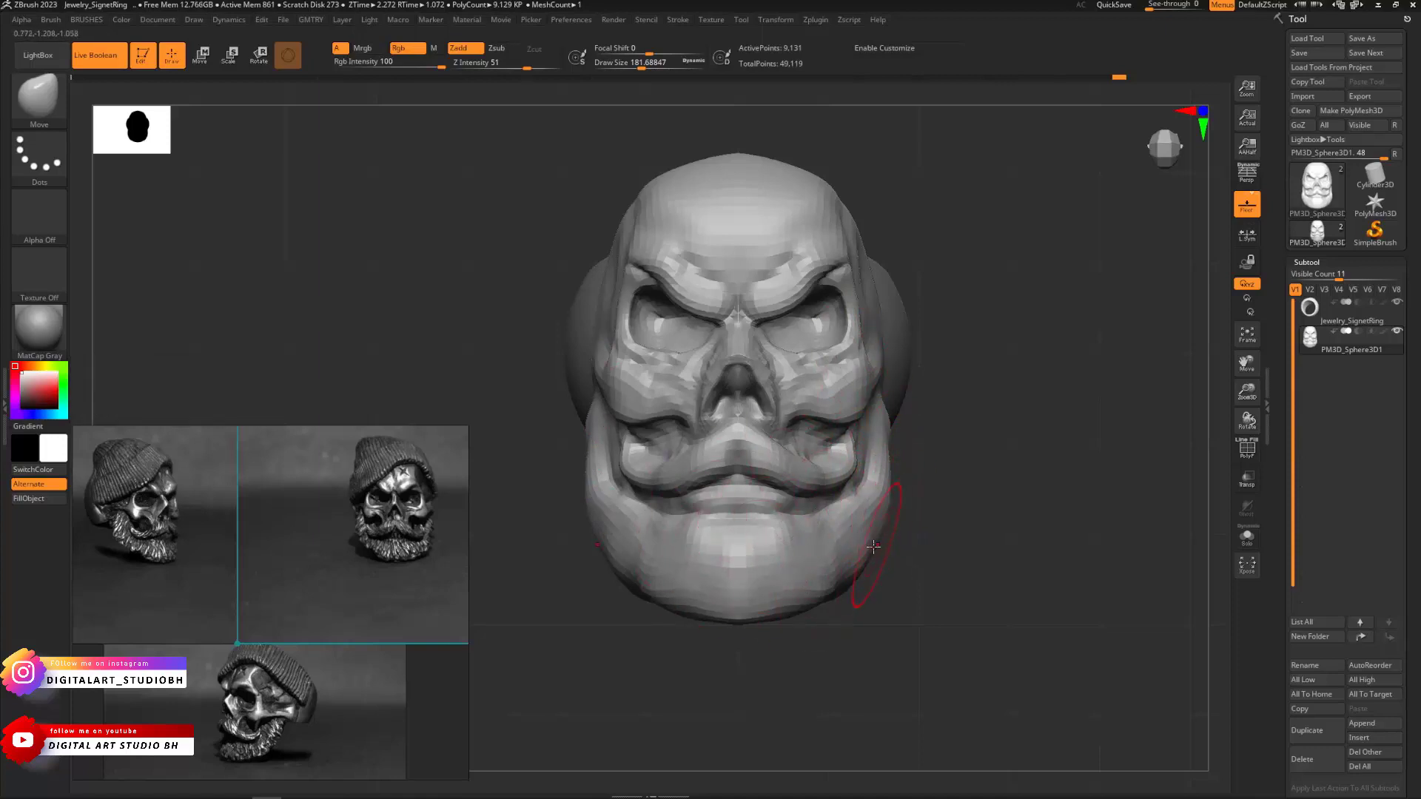
left_click_drag(873, 547, 868, 536)
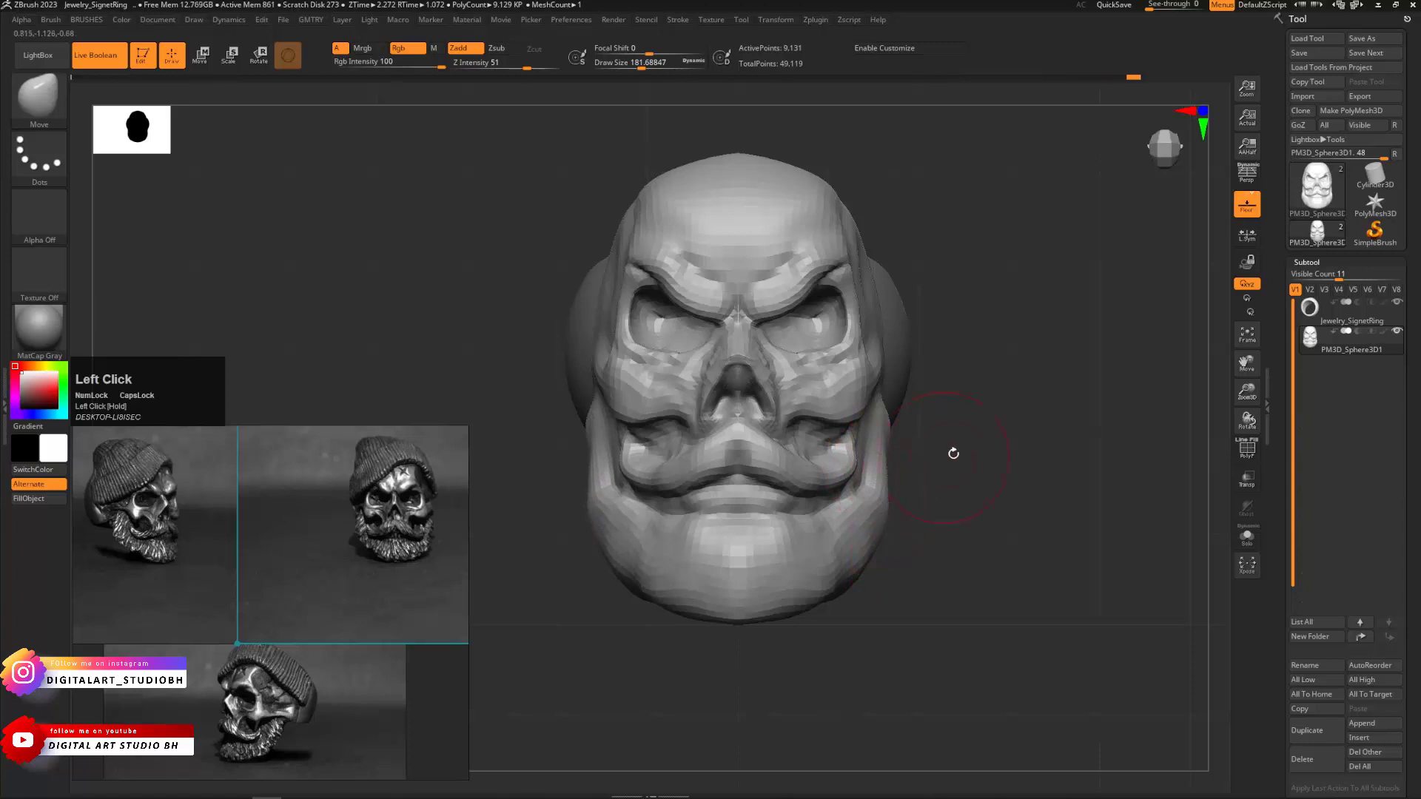
left_click_drag(953, 453, 1013, 441, "alt")
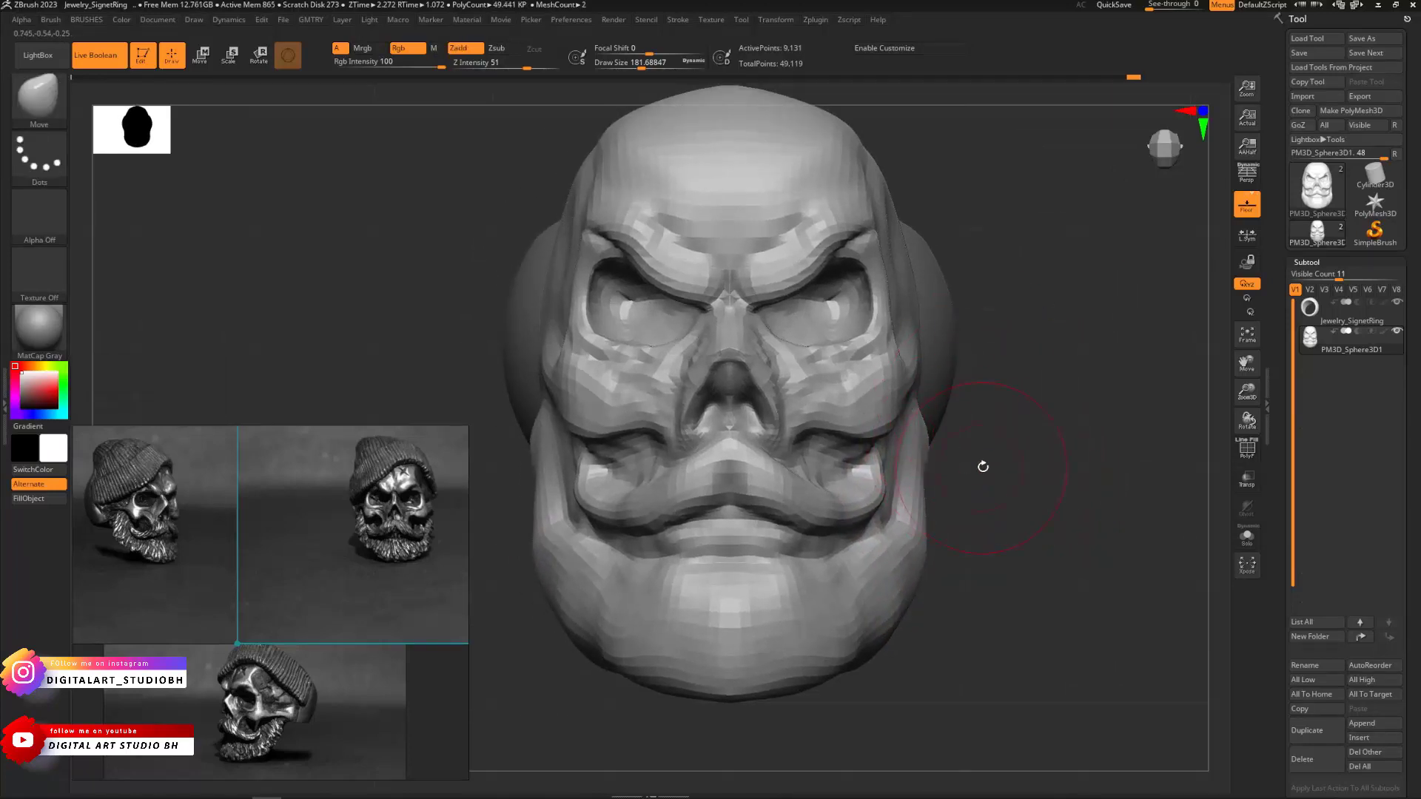
Deepen the inner edges of the nose cavity and carve creases across the cheekbone with the DamStandard brush at draw size about 44
mouse_move(984, 467)
left_mouse_down()
mouse_move(918, 470)
mouse_move(959, 479)
left_mouse_up()
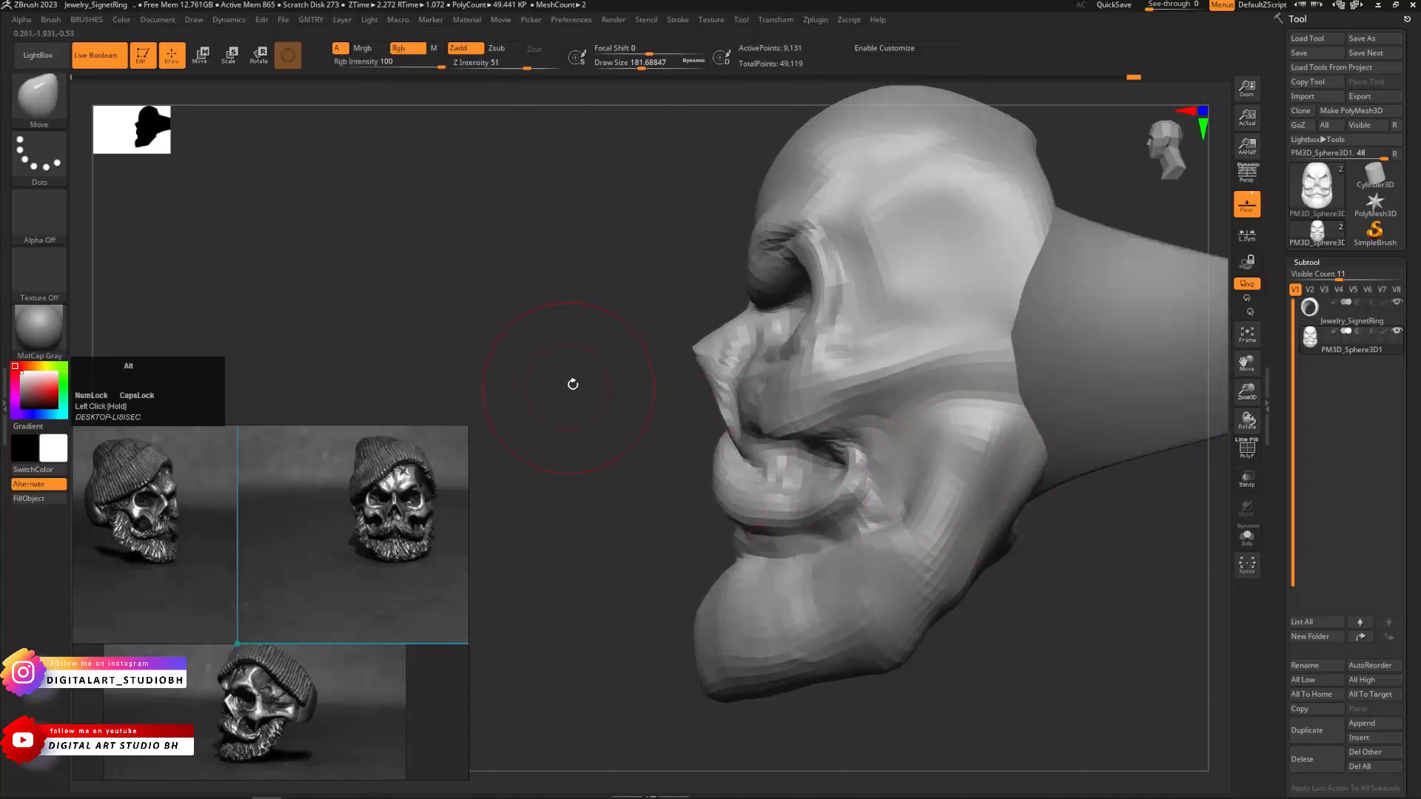
mouse_move(571, 384)
left_mouse_down()
mouse_move(1051, 403)
mouse_move(1021, 386)
left_mouse_up()
key("b")
key("d")
key("s")
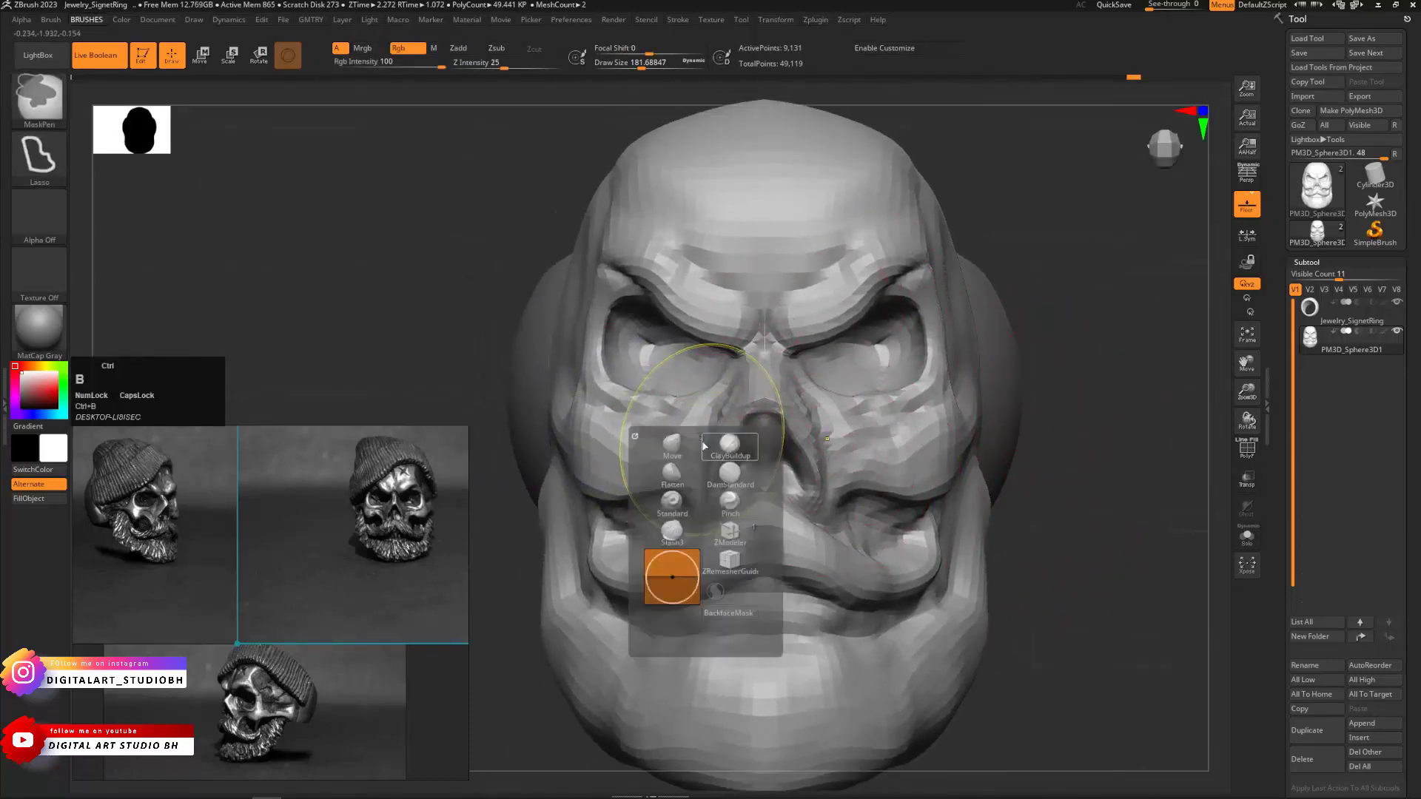
mouse_move(1095, 511)
left_mouse_down()
mouse_move(1105, 458)
mouse_move(1046, 463)
left_mouse_up()
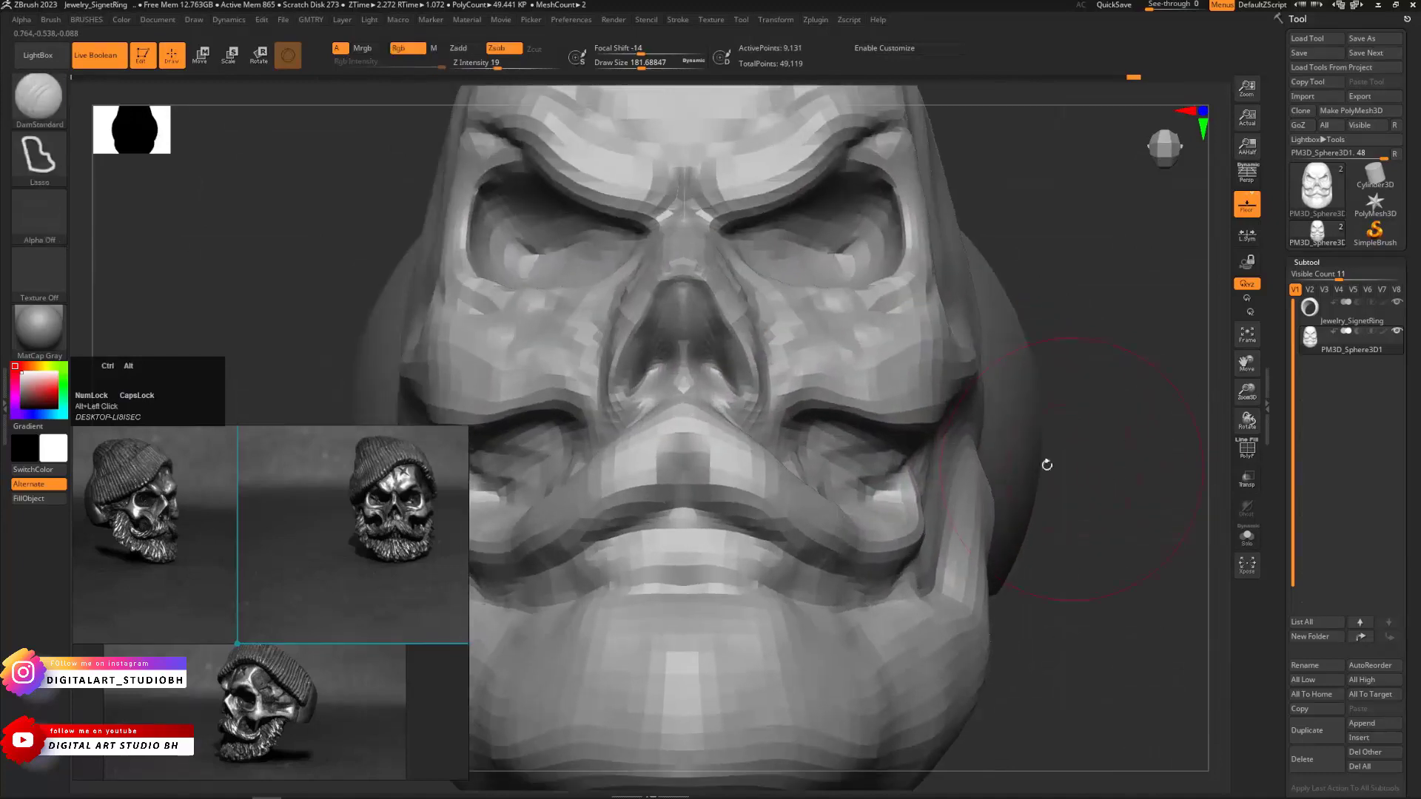
key("s")
left_click_drag(692, 324, 668, 324)
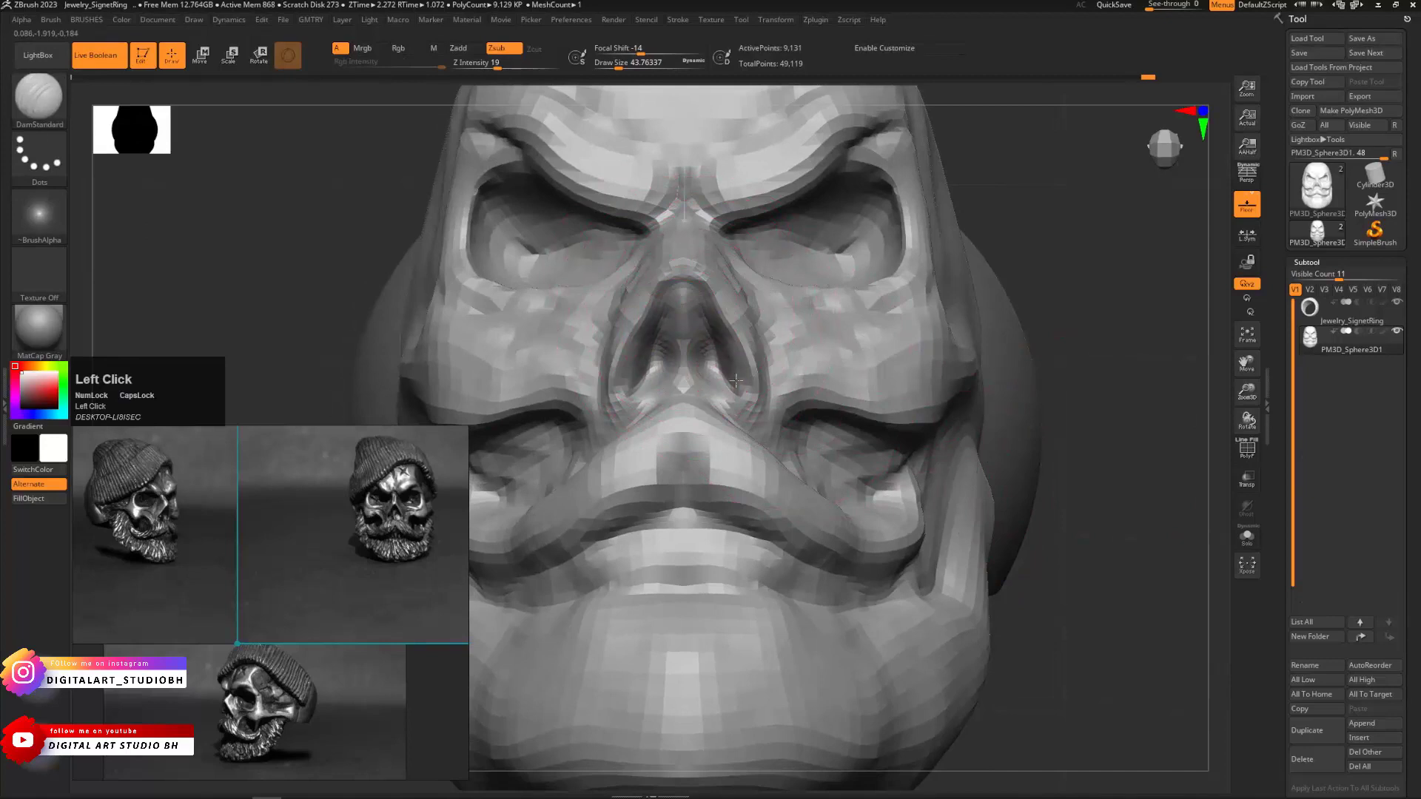
left_click_drag(725, 337, 739, 382)
left_click_drag(1102, 527, 1015, 510)
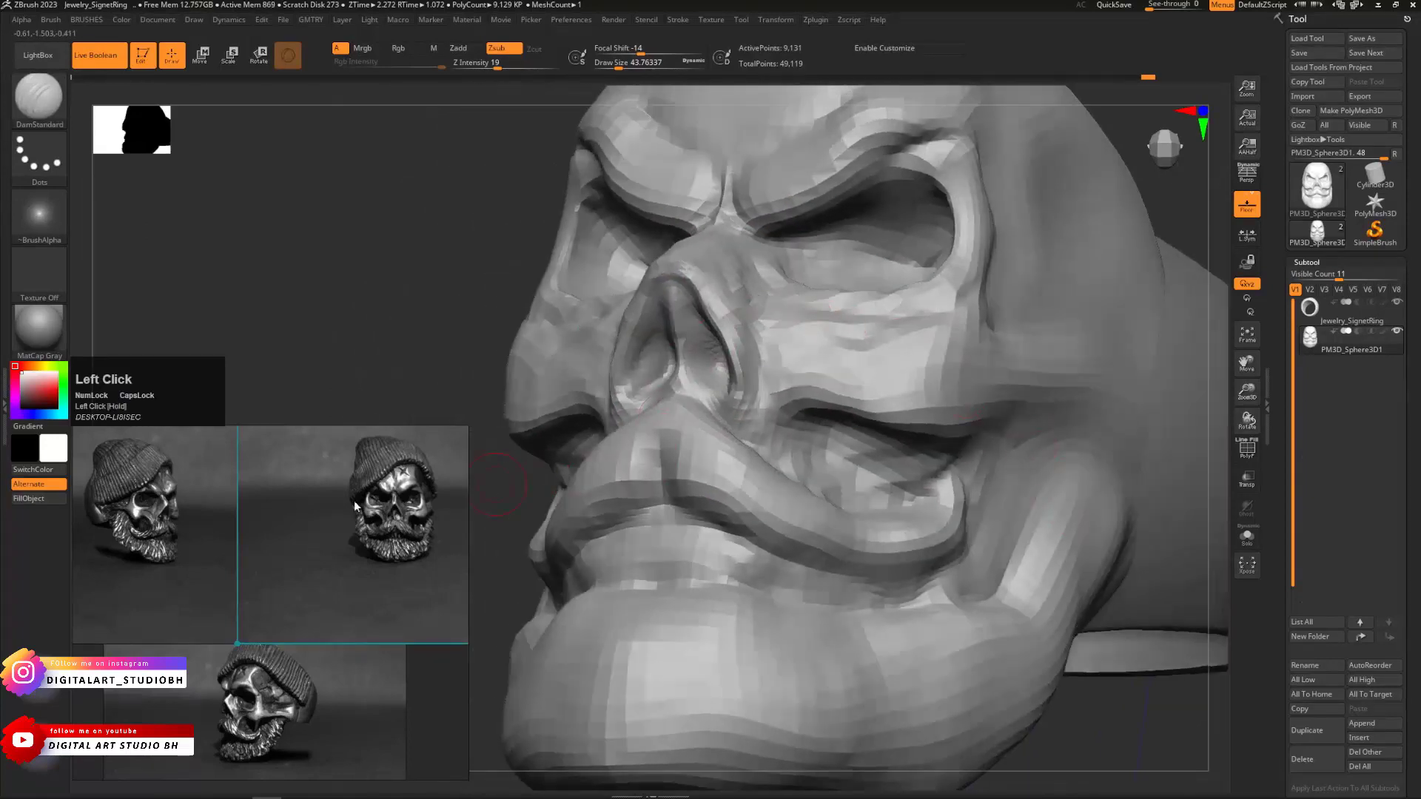
left_click_drag(766, 354, 861, 344)
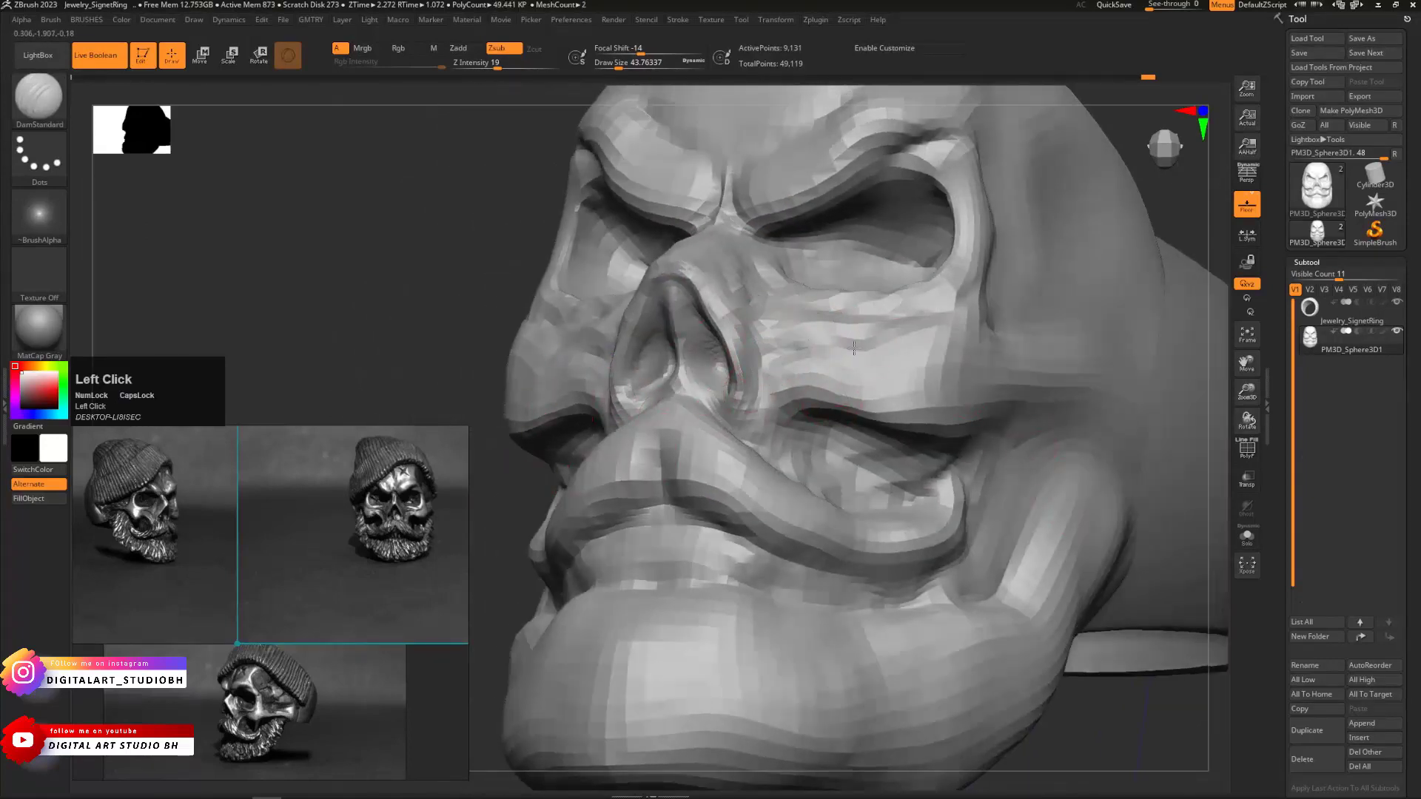
Carve strand grooves along the moustache from below the nose outward with the DamStandard brush at draw size about 44
left_click_drag(413, 293, 444, 316)
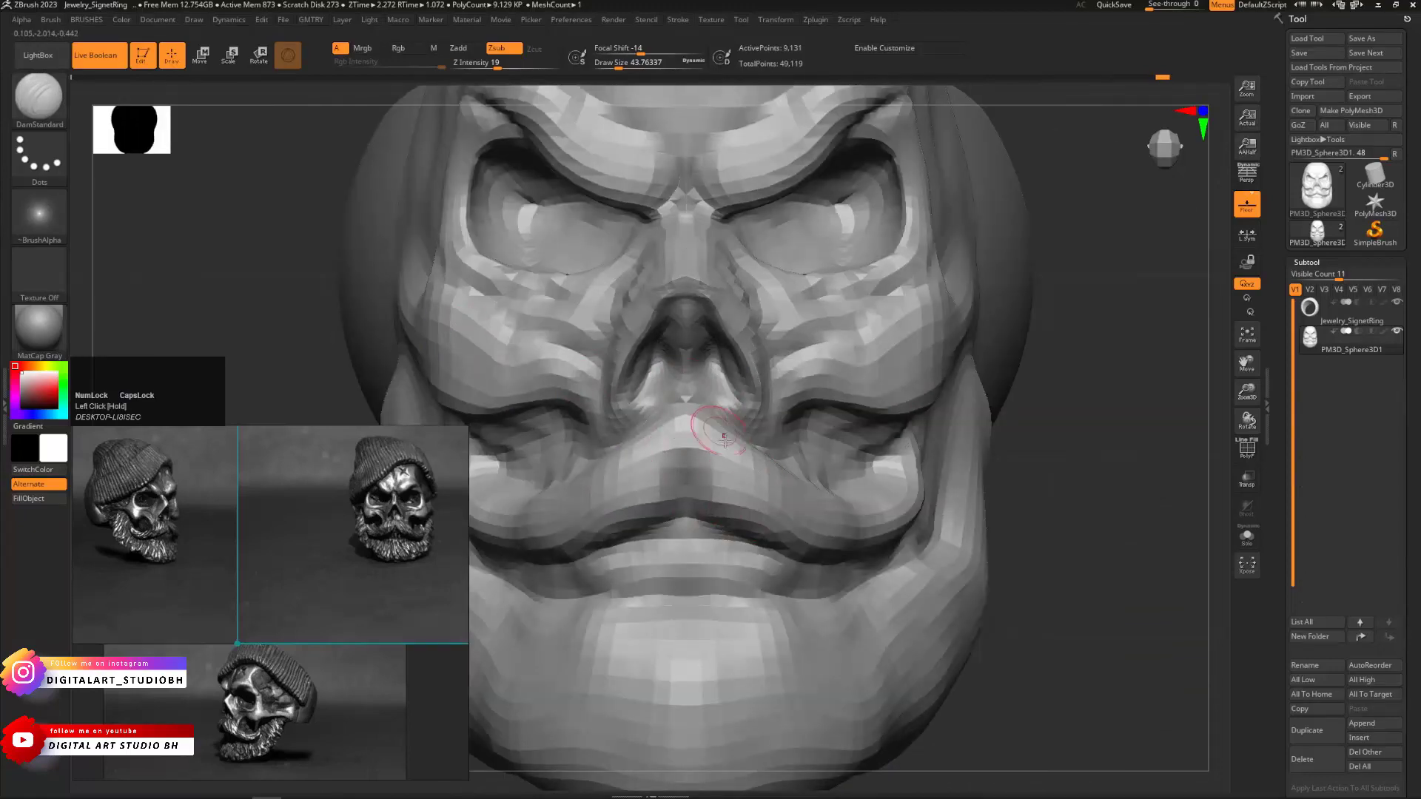
left_click_drag(1040, 533, 940, 521)
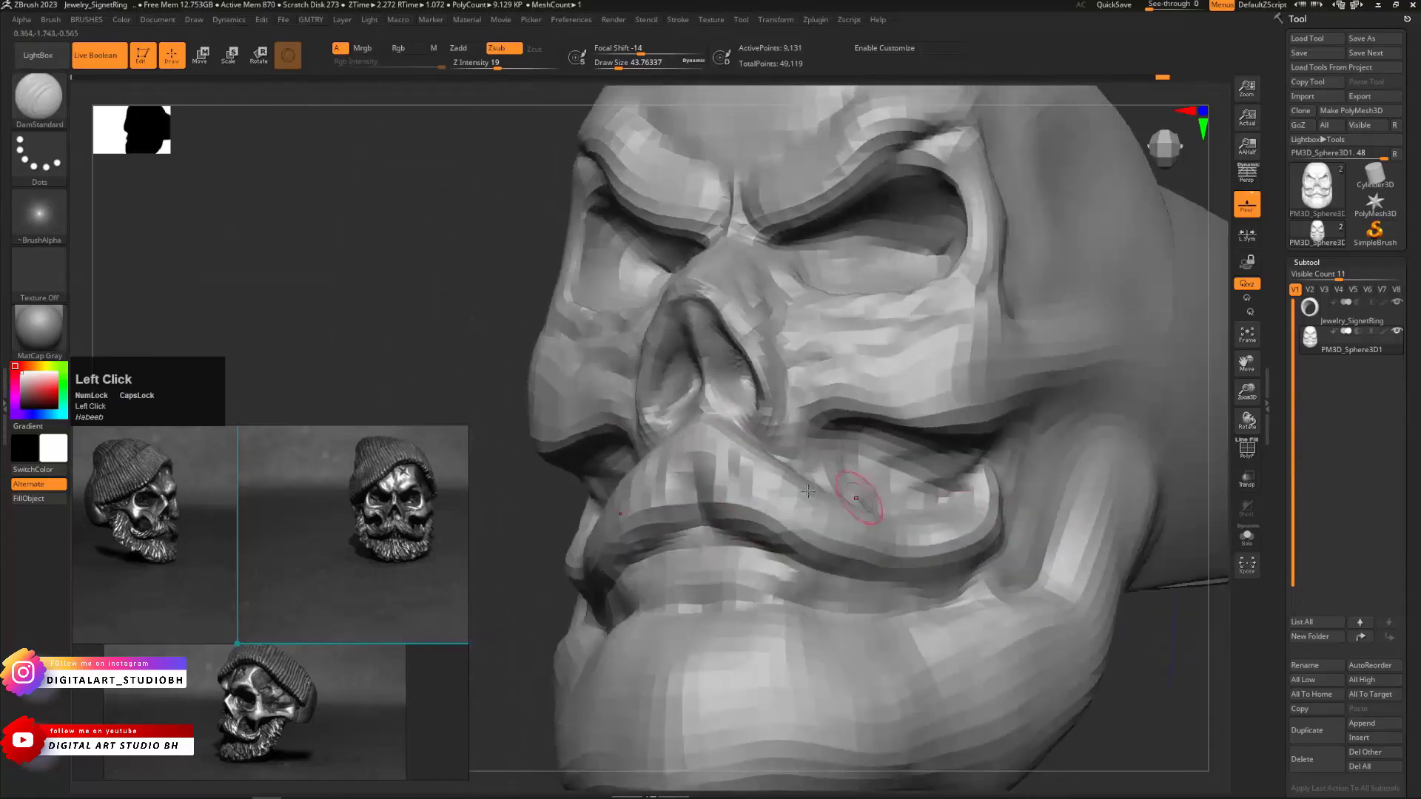
mouse_move(748, 480)
left_mouse_down()
mouse_move(802, 515)
mouse_move(862, 527)
left_mouse_up()
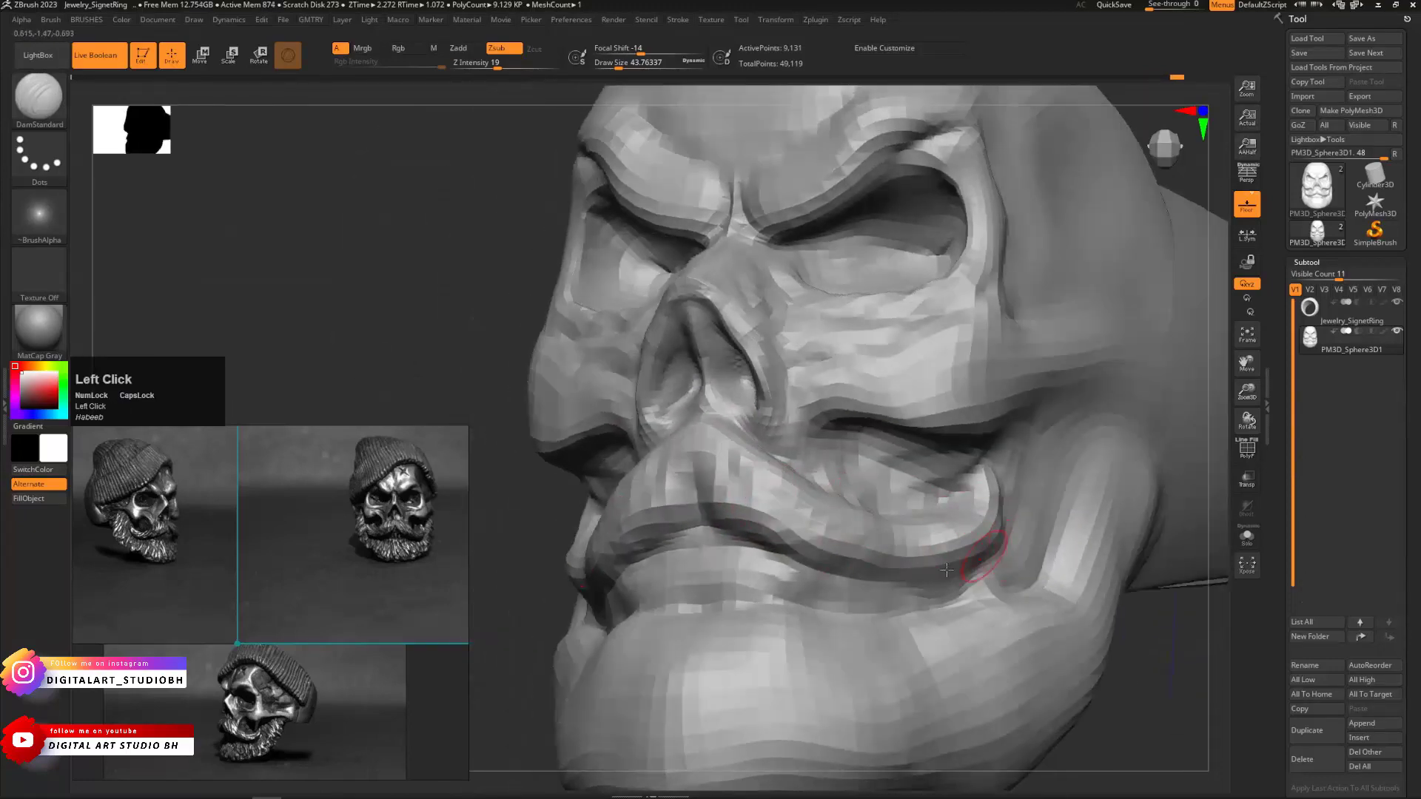
Carve the separations between the teeth below the moustache with the DamStandard brush at draw size about 31
left_click_drag(531, 495, 651, 510)
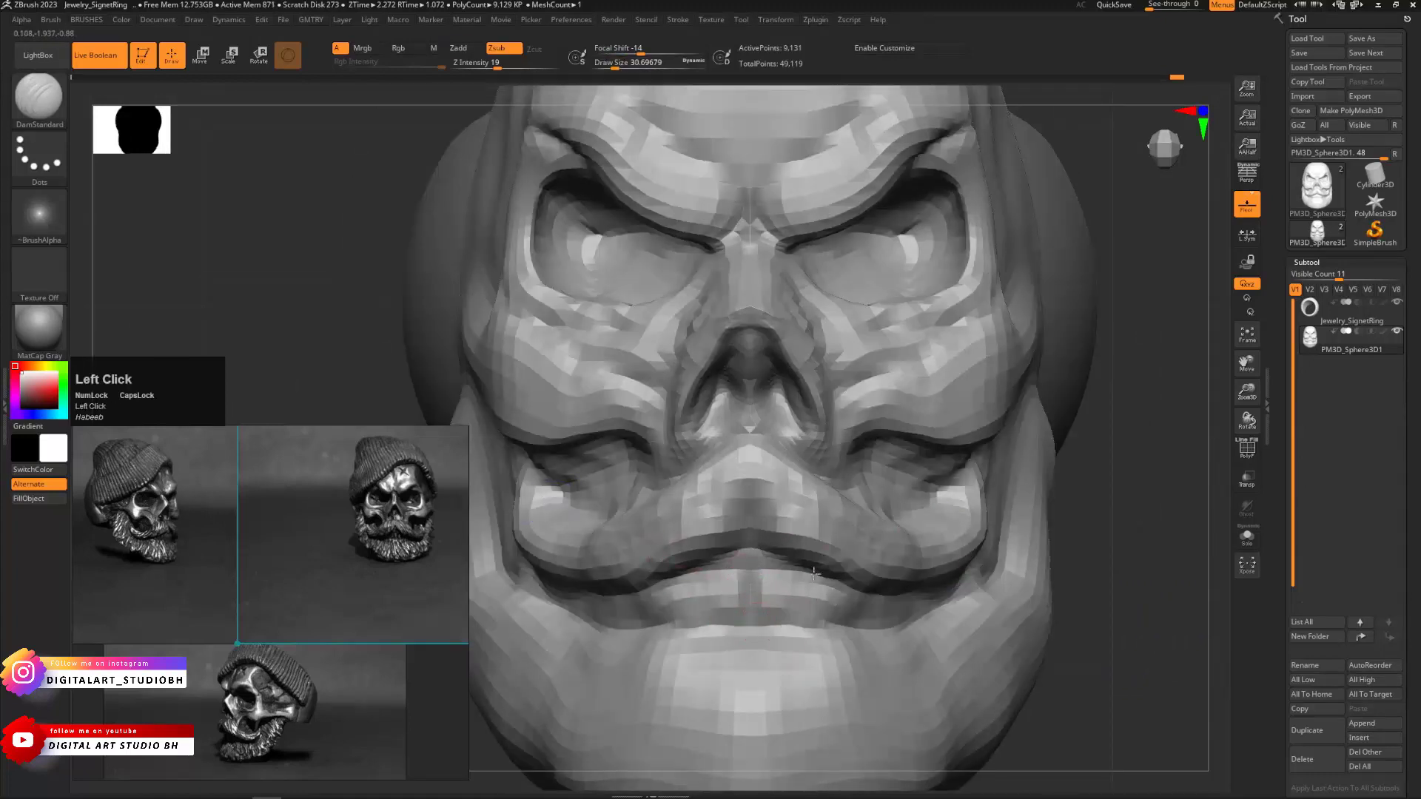
left_click_drag(813, 573, 794, 585)
left_click_drag(1056, 708, 849, 618)
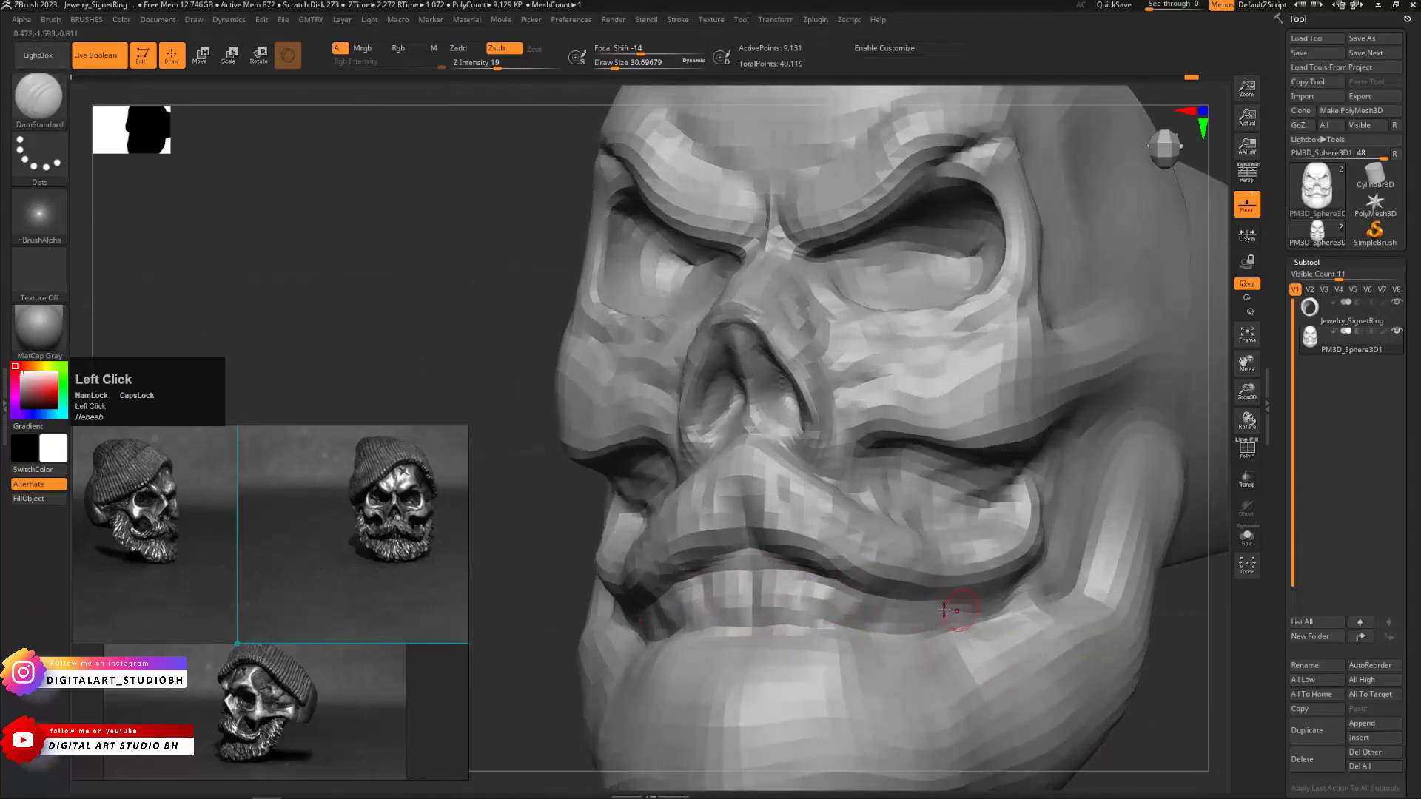
left_click_drag(943, 609, 899, 609)
Adjust the front of the cheekbones and the sides of the mouth in profile and from below with the Move brush at draw size about 154
mouse_move(548, 356)
left_mouse_down("alt")
mouse_move(526, 413)
mouse_move(606, 400)
mouse_move(630, 420)
left_mouse_up("alt")
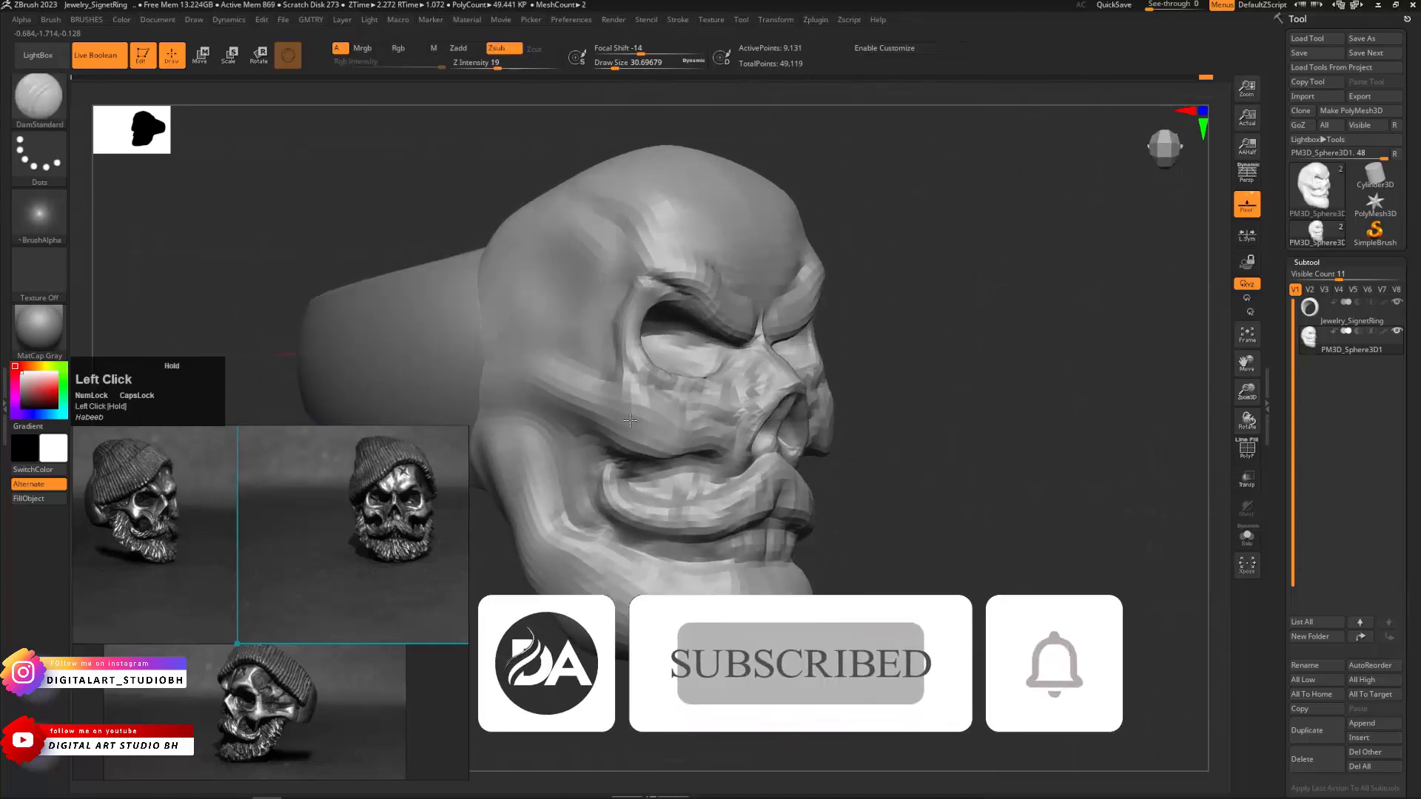
key("ctrl+b")
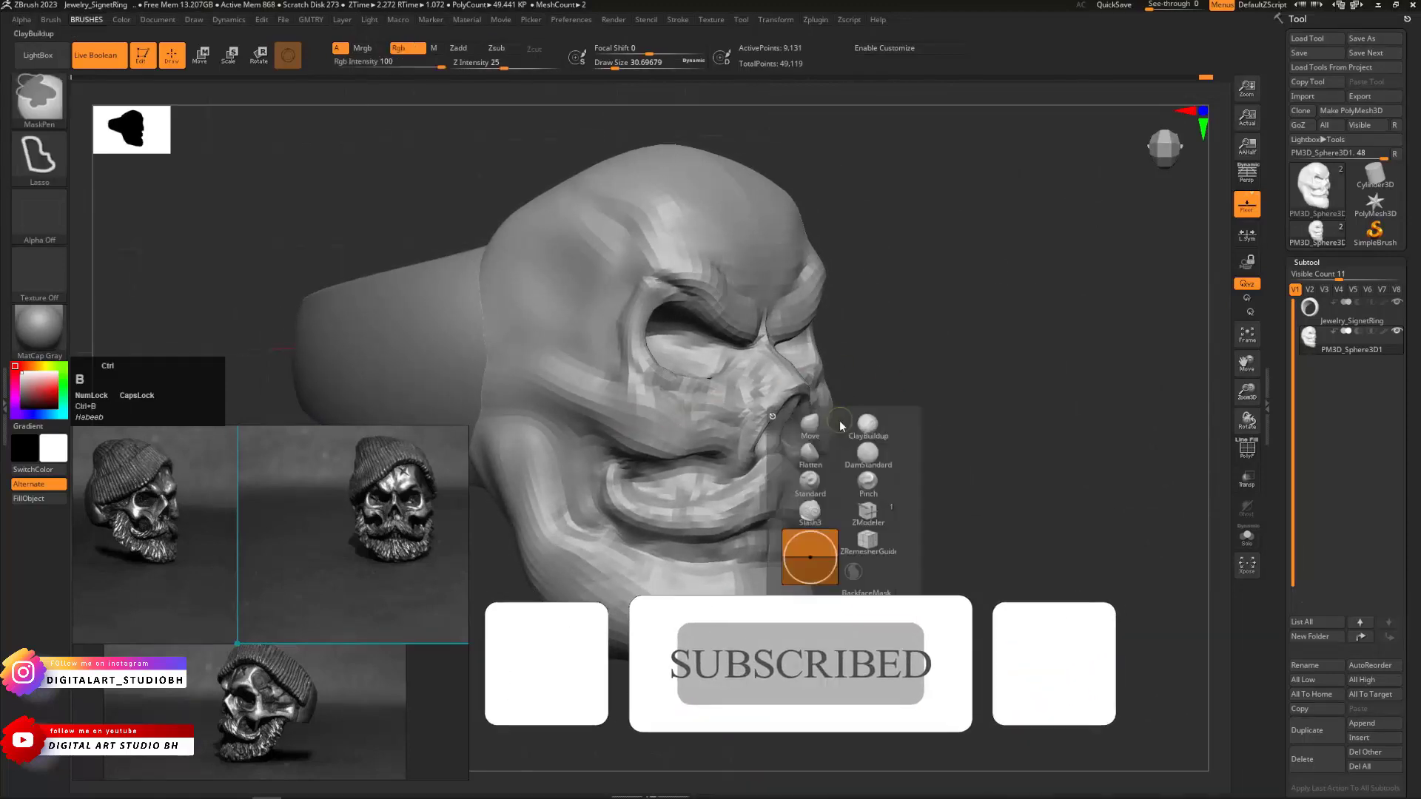
left_click(811, 425)
mouse_move(929, 393)
left_mouse_down()
mouse_move(862, 415)
mouse_move(905, 425)
left_mouse_up()
key("s")
mouse_move(1028, 497)
left_mouse_down()
mouse_move(980, 481)
mouse_move(967, 494)
left_mouse_up()
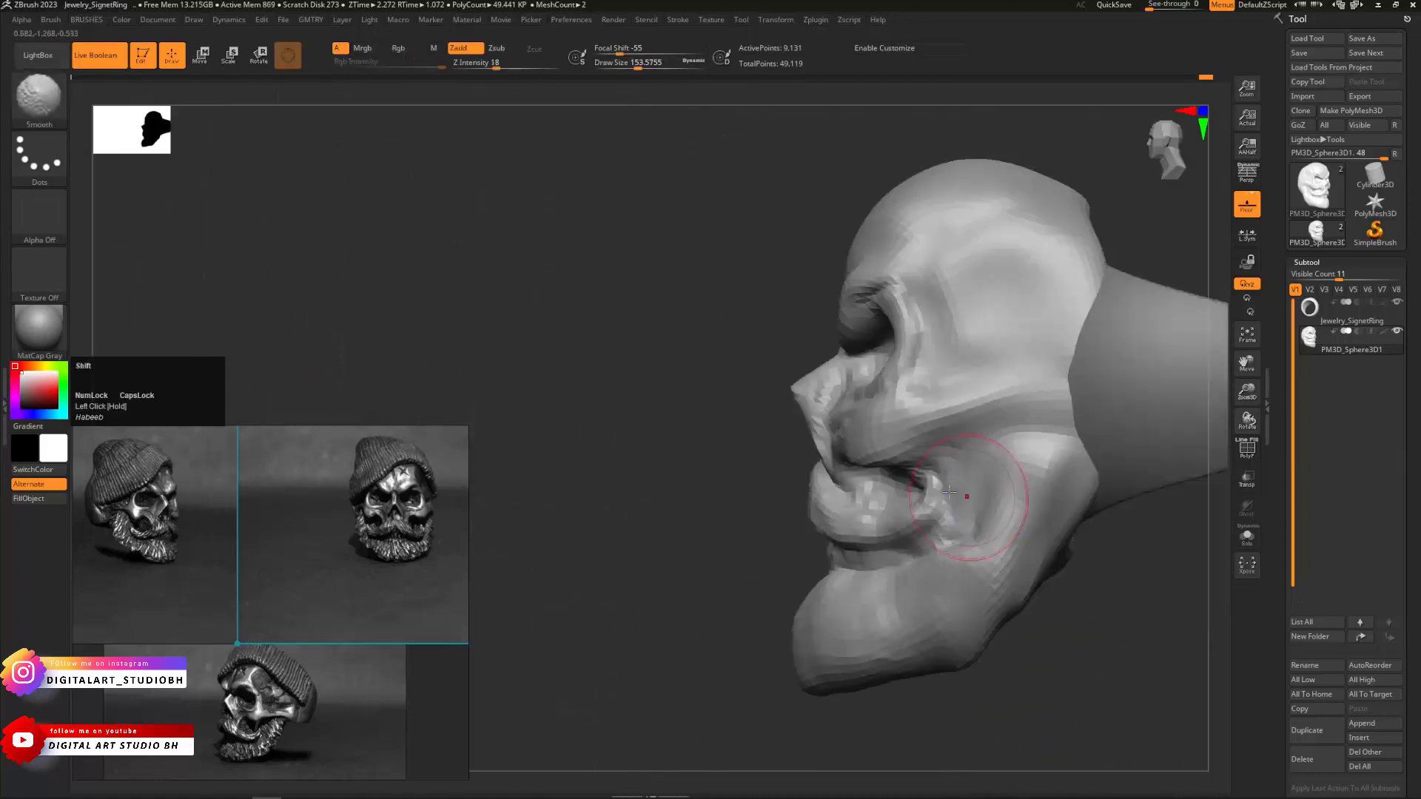
left_click_drag(862, 464, 856, 446)
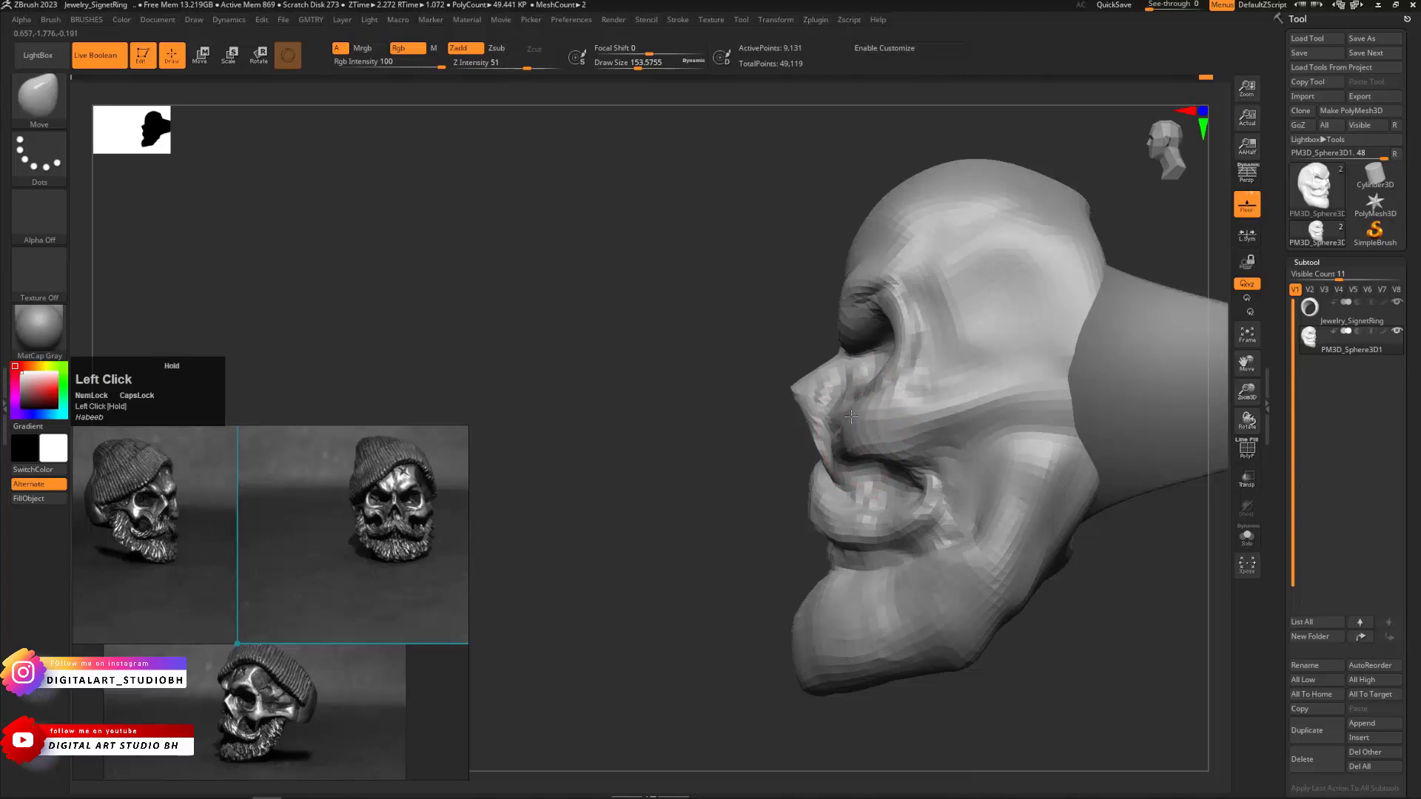
mouse_move(782, 414)
left_mouse_down()
mouse_move(816, 449)
mouse_move(811, 437)
mouse_move(894, 420)
left_mouse_up()
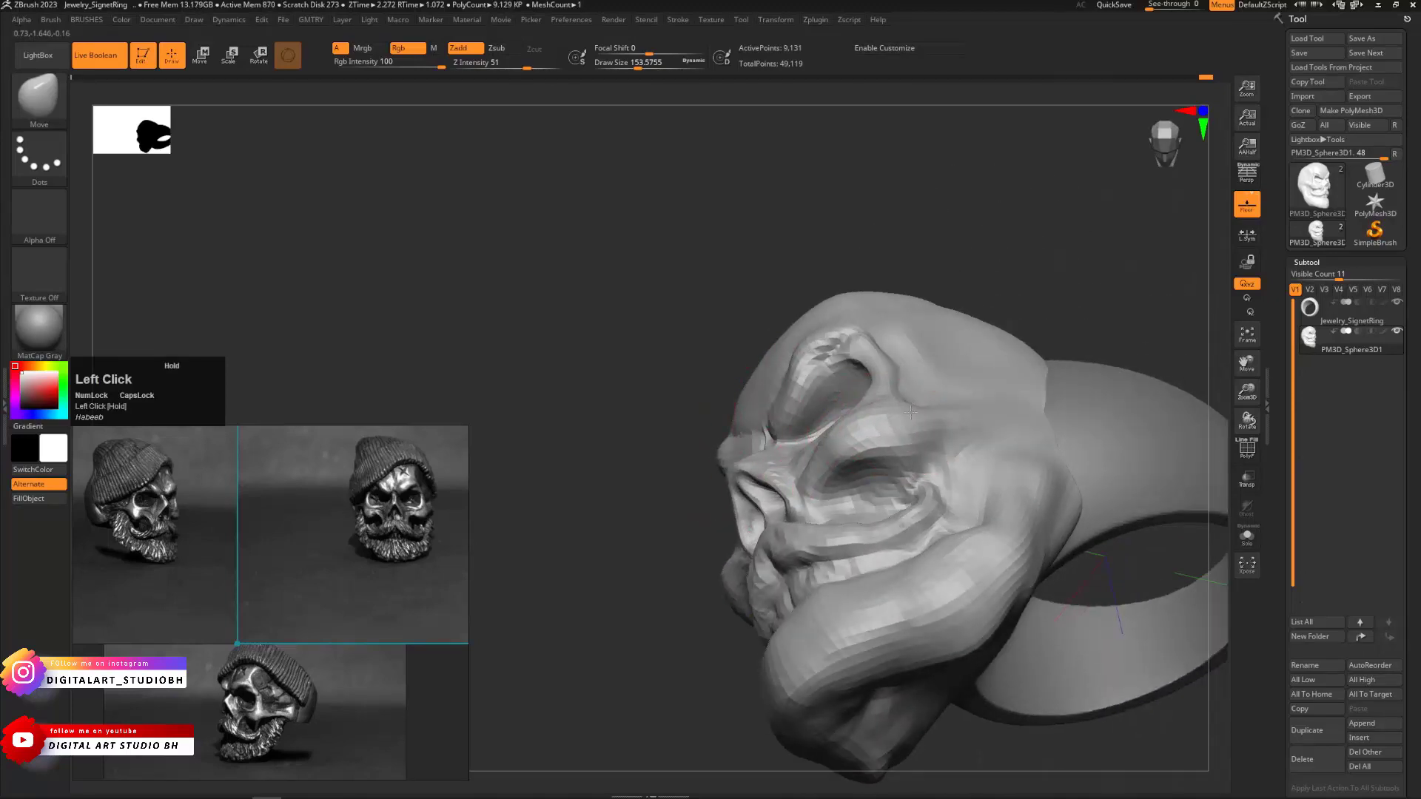
left_click_drag(688, 485, 691, 406, "shift")
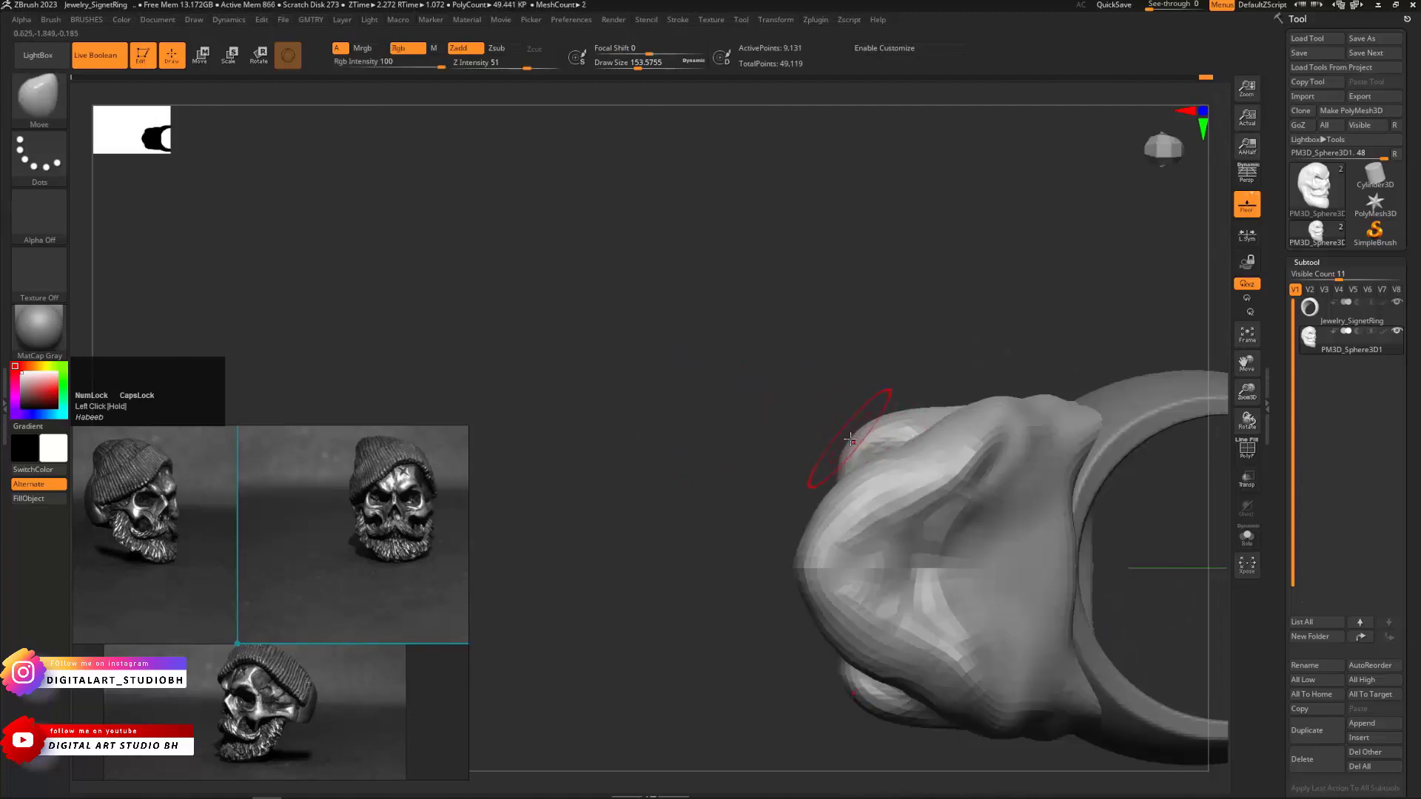
mouse_move(850, 439)
left_mouse_down()
mouse_move(866, 442)
mouse_move(856, 428)
mouse_move(717, 454)
mouse_move(1002, 371)
mouse_move(976, 395)
mouse_move(936, 245)
left_mouse_up()
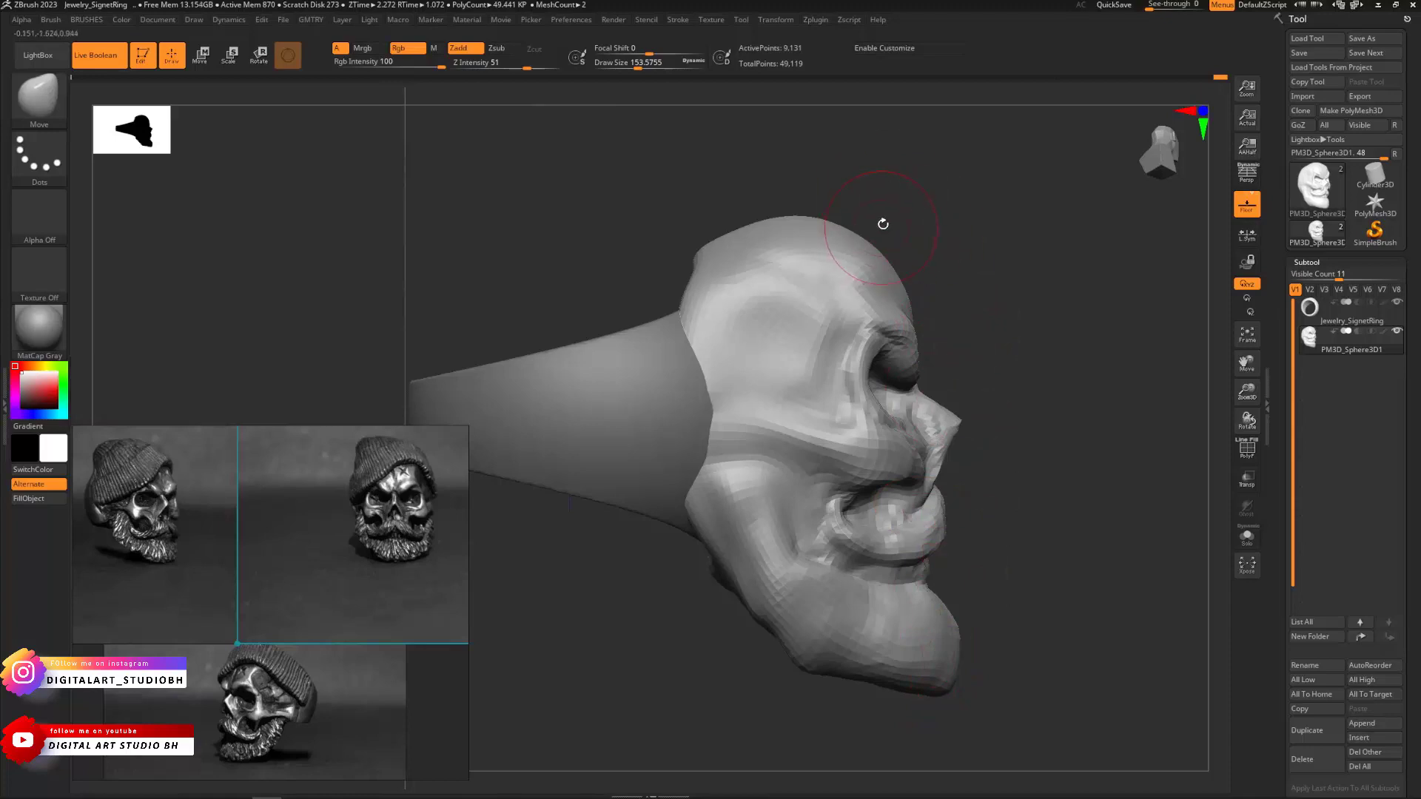
Push down the top of the cranium and adjust the mouth and jaw in profile with the Move brush at draw size about 576
key("s")
mouse_move(881, 224)
left_mouse_down()
mouse_move(915, 225)
mouse_move(834, 236)
mouse_move(850, 246)
left_mouse_up()
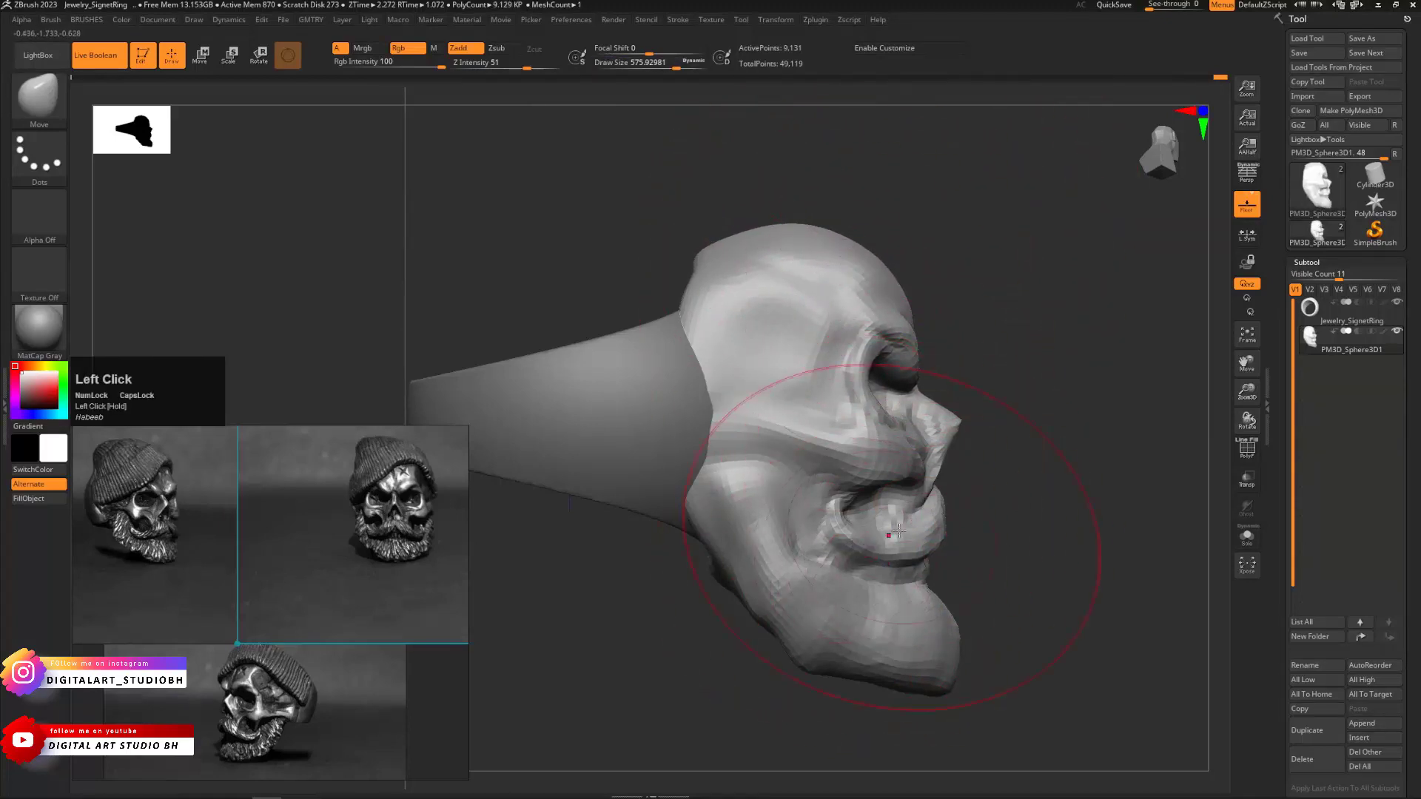
left_click_drag(897, 530, 884, 592)
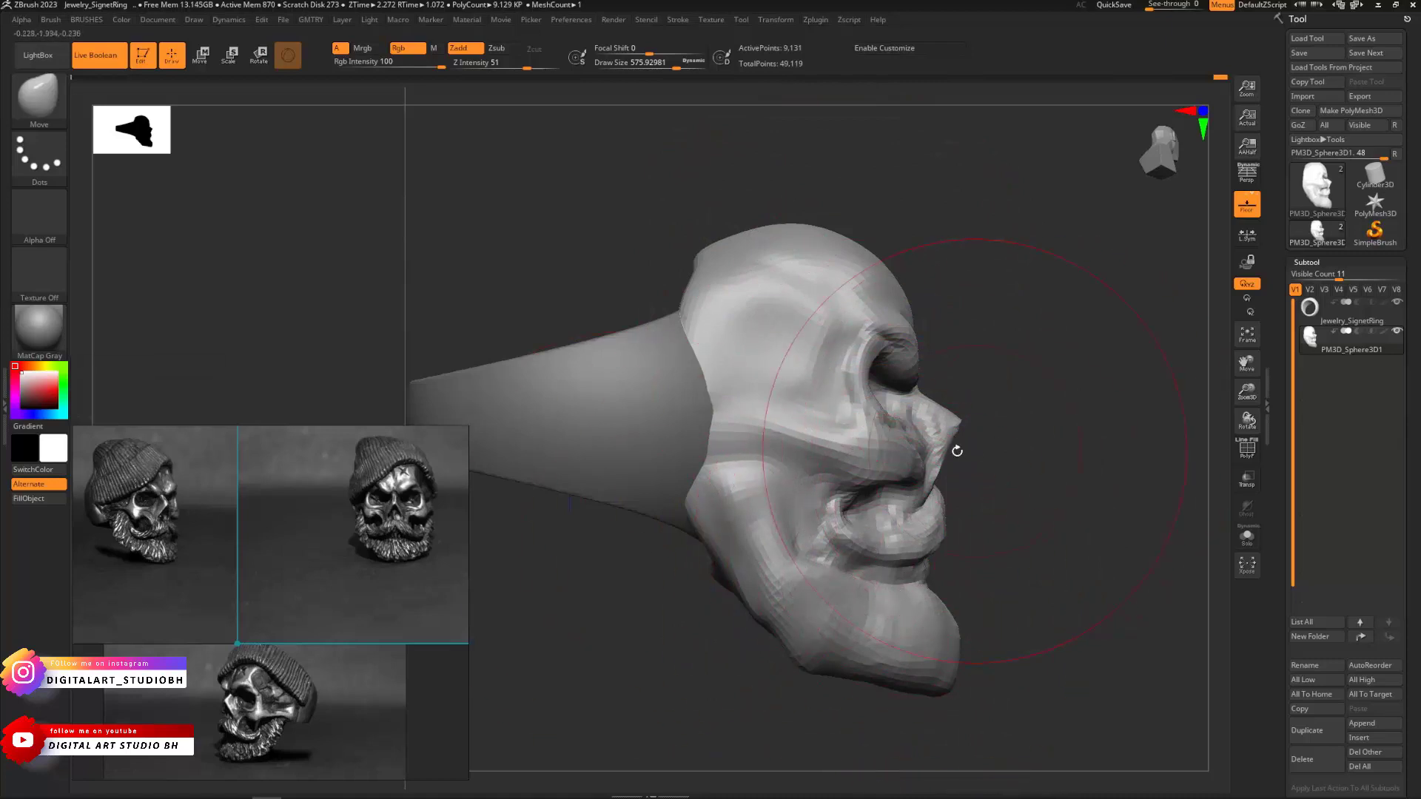
Push in the sides of the cheekbones from below the jaw with the Move brush at draw size about 293
mouse_move(957, 451)
left_mouse_down()
mouse_move(829, 446)
mouse_move(844, 448)
left_mouse_up()
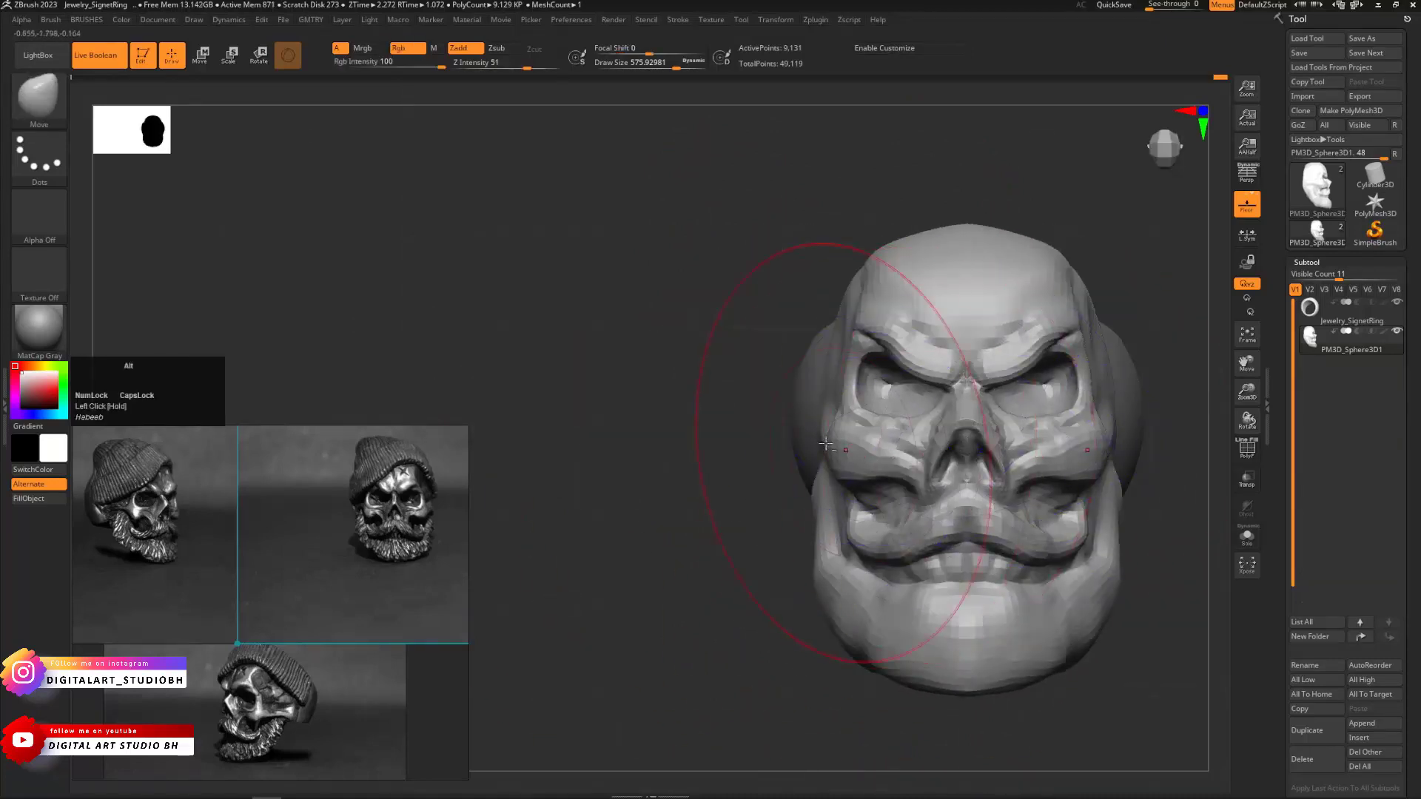
left_click_drag(743, 423, 548, 413, "alt")
mouse_move(652, 418)
left_mouse_down()
mouse_move(504, 427)
mouse_move(545, 358)
mouse_move(558, 266)
mouse_move(765, 315)
left_mouse_up()
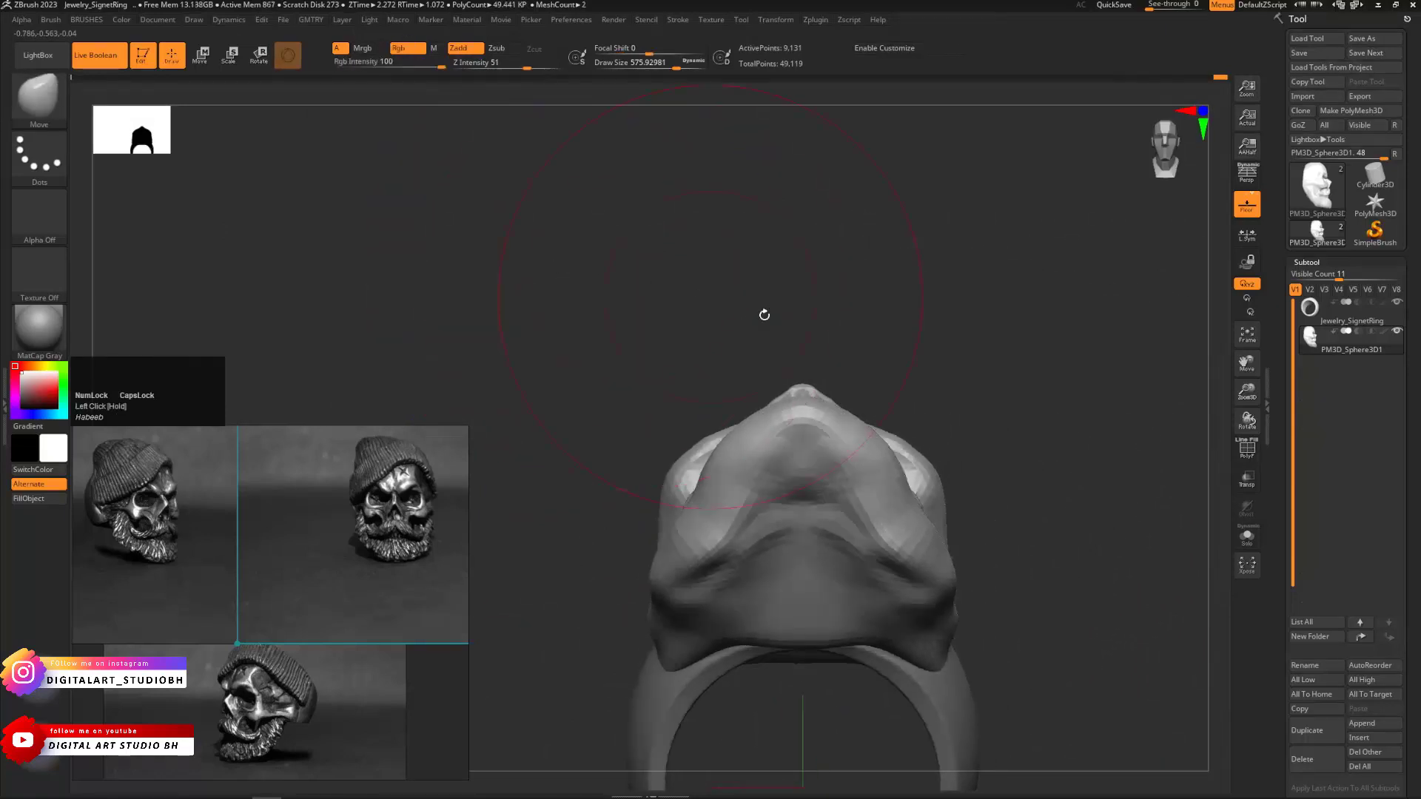
left_click(937, 479)
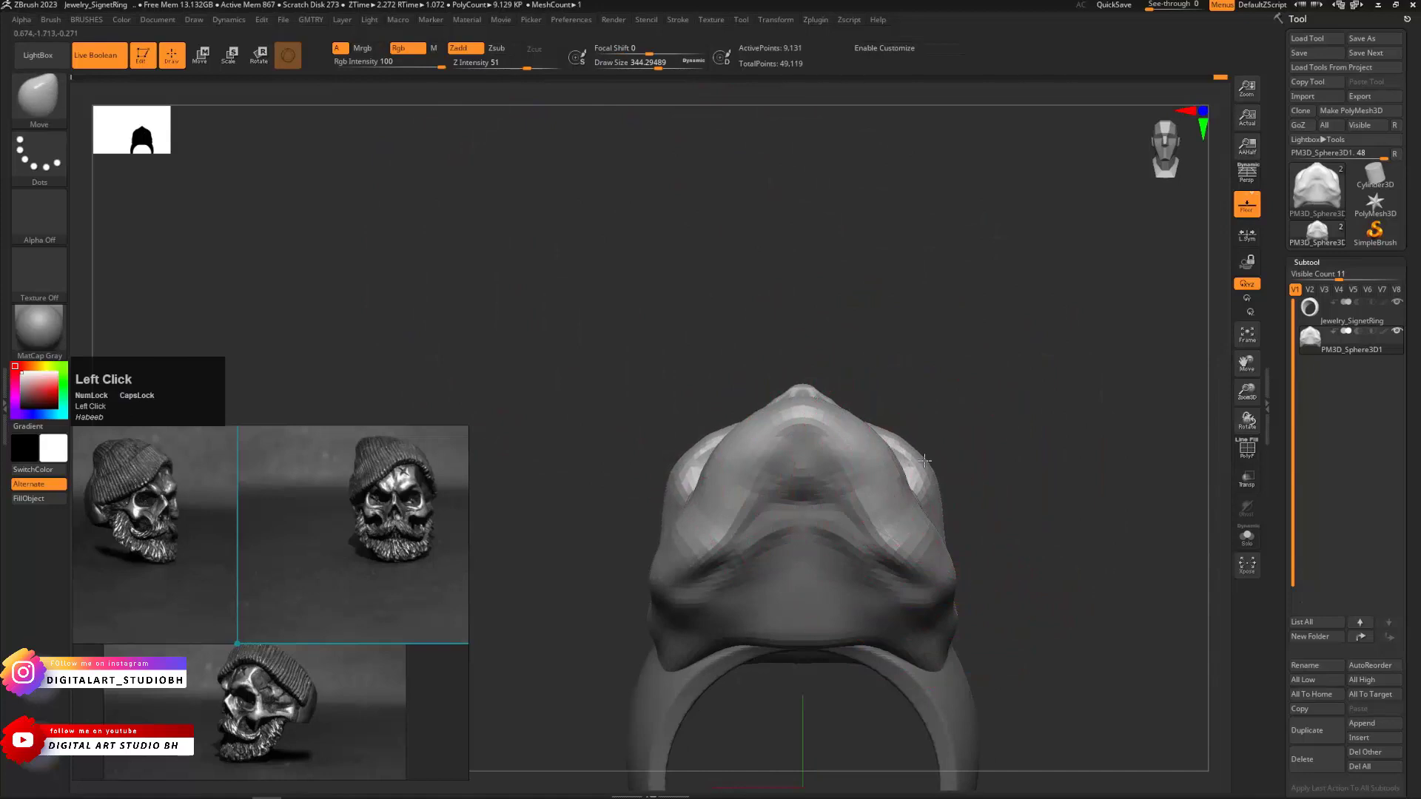
key("ctrl+z")
left_click_drag(925, 469, 922, 471)
key("s")
left_click(932, 484)
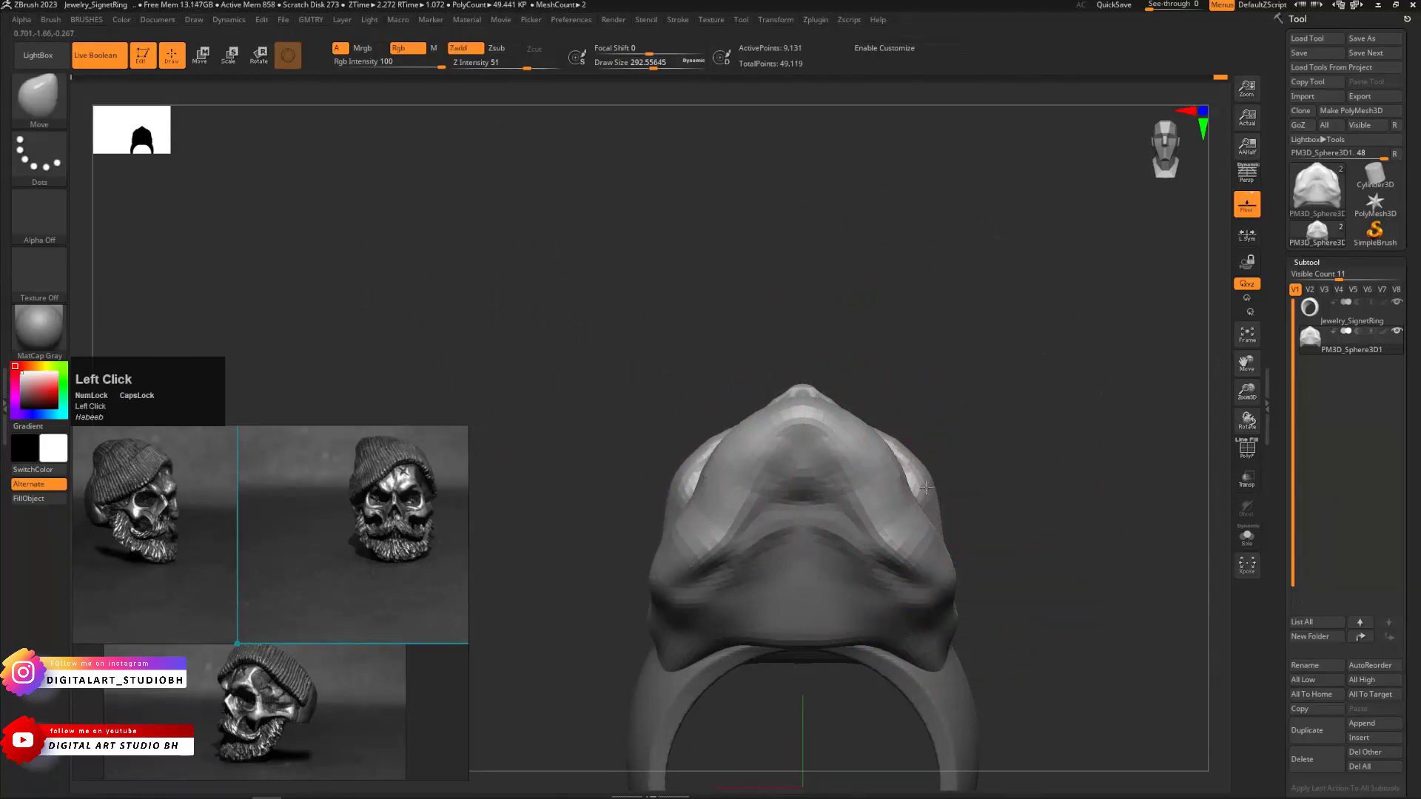
mouse_move(954, 403)
left_mouse_down()
mouse_move(962, 444)
mouse_move(1015, 503)
mouse_move(970, 507)
mouse_move(1033, 512)
mouse_move(934, 346)
mouse_move(1021, 316)
mouse_move(1012, 300)
mouse_move(1081, 301)
mouse_move(1067, 333)
mouse_move(796, 359)
mouse_move(474, 301)
left_mouse_up()
key("s")
mouse_move(780, 341)
left_mouse_down()
mouse_move(762, 340)
mouse_move(735, 262)
mouse_move(771, 244)
left_mouse_up()
key("s")
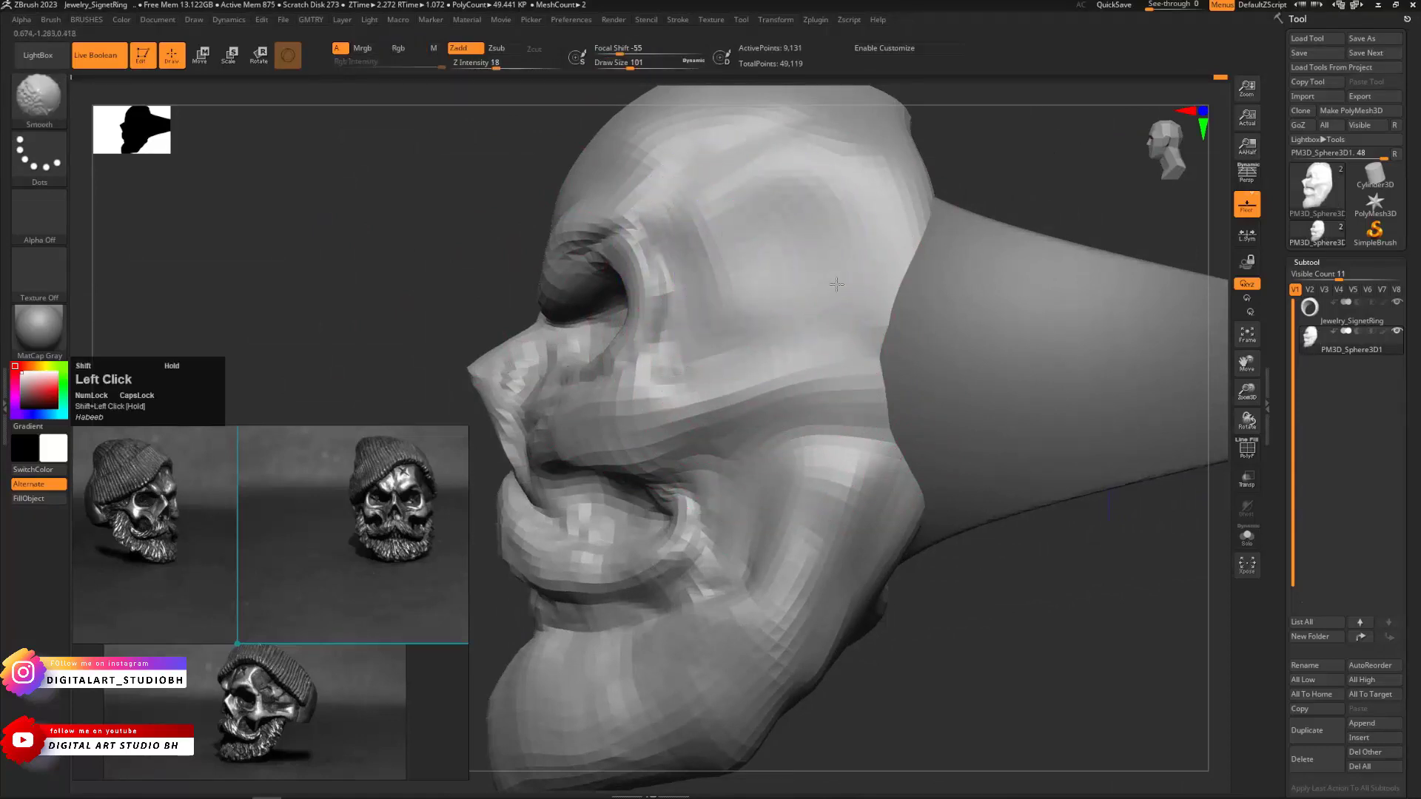
Build up the cheekbone back toward the ring with the ClayBuildup brush at draw size about 62 and smooth it
key("b")
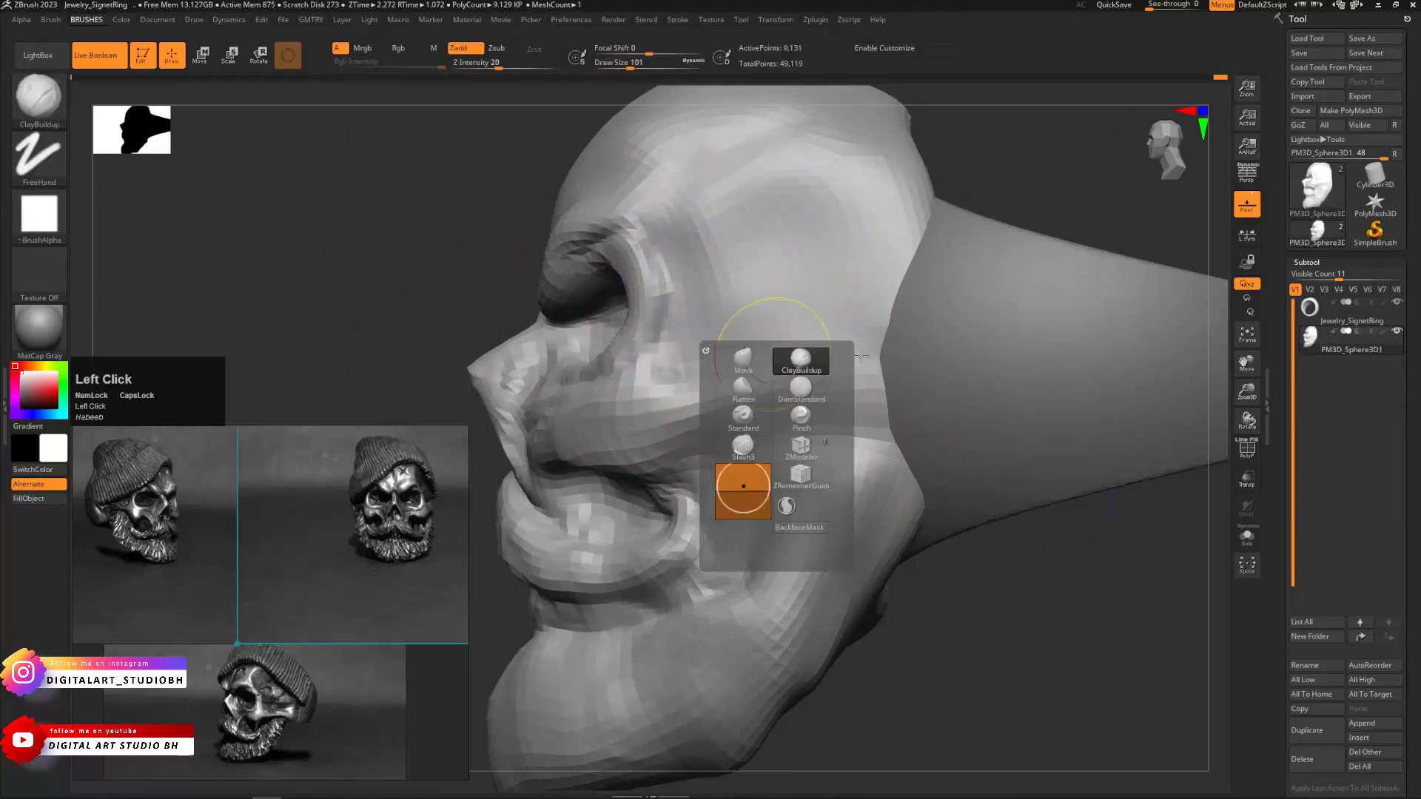
key("s")
left_click_drag(753, 404, 600, 421)
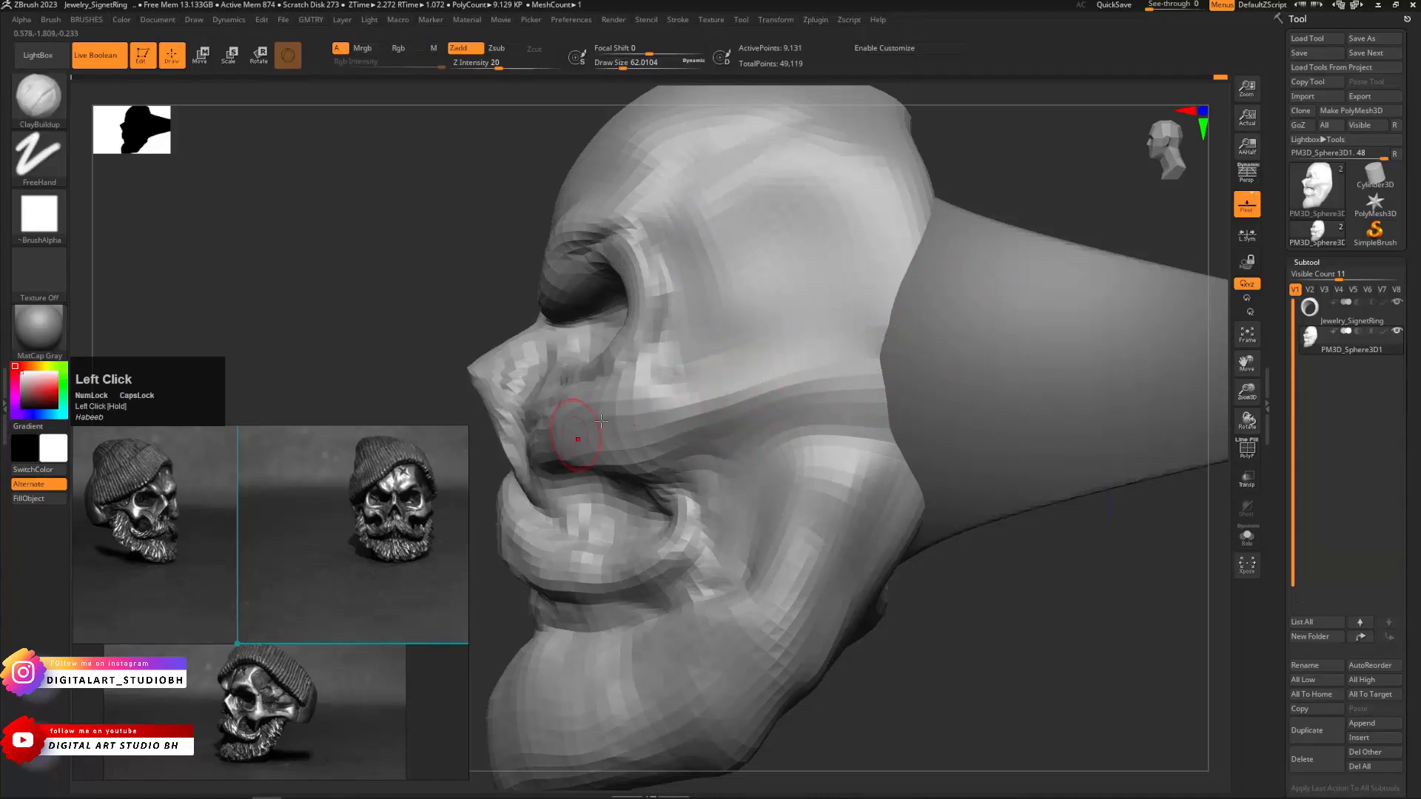
left_click_drag(686, 407, 882, 414)
mouse_move(770, 393)
left_mouse_down()
mouse_move(882, 436)
mouse_move(897, 349)
mouse_move(881, 442)
left_mouse_up()
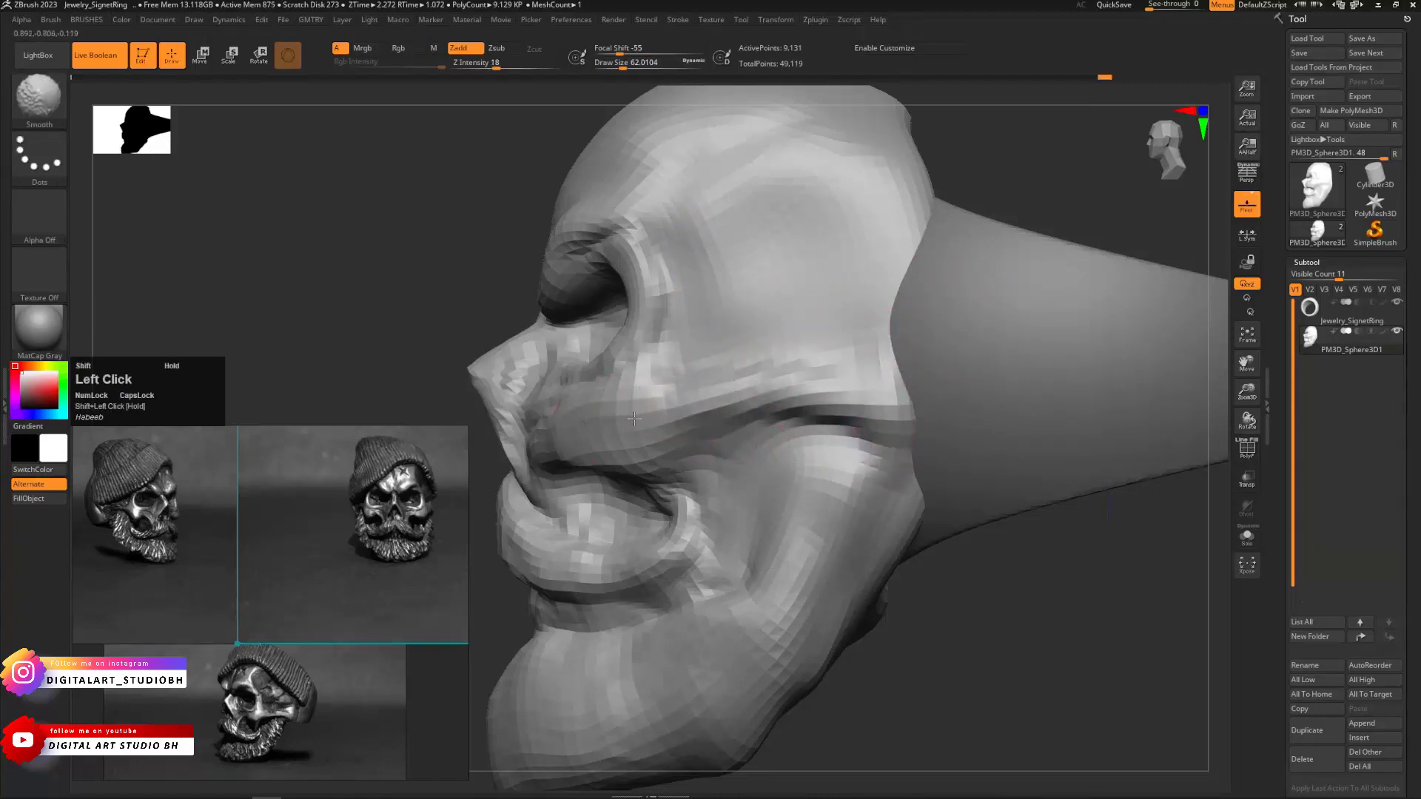
left_click_drag(829, 369, 792, 370, "shift")
mouse_move(363, 363)
left_mouse_down("alt")
mouse_move(332, 302)
mouse_move(414, 385)
left_mouse_up("alt")
left_click_drag(580, 403, 634, 367)
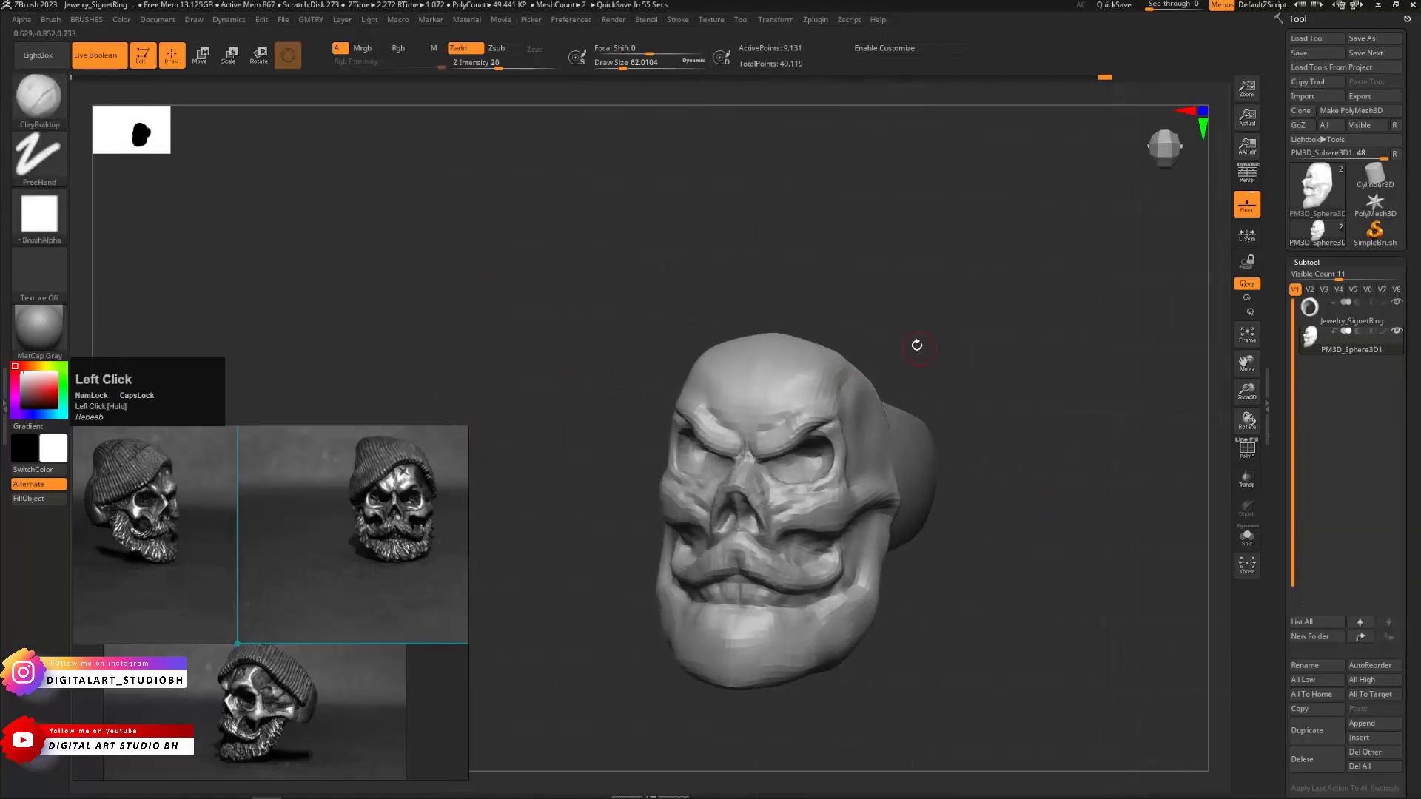
Rework the temple behind the eye socket with the ClayBuildup brush at draw size about 62 and smooth it
mouse_move(916, 345)
left_mouse_down()
mouse_move(869, 339)
mouse_move(939, 317)
mouse_move(933, 264)
mouse_move(977, 276)
mouse_move(931, 280)
left_mouse_up()
mouse_move(815, 392)
left_mouse_down("alt")
mouse_move(850, 371)
mouse_move(888, 378)
mouse_move(864, 387)
left_mouse_up("alt")
key("ctrl+z")
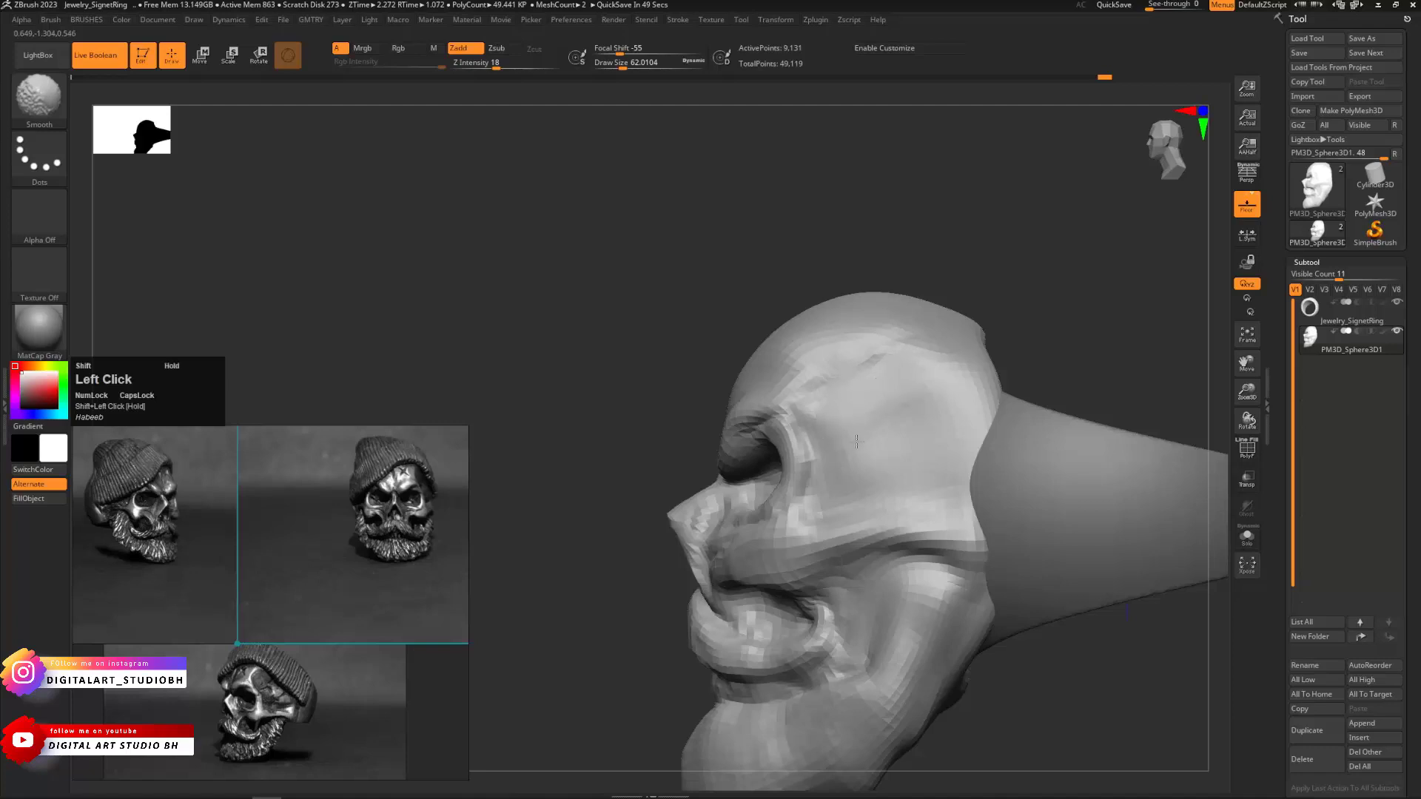
left_click_drag(1029, 304, 1081, 292)
left_click_drag(954, 295, 879, 359)
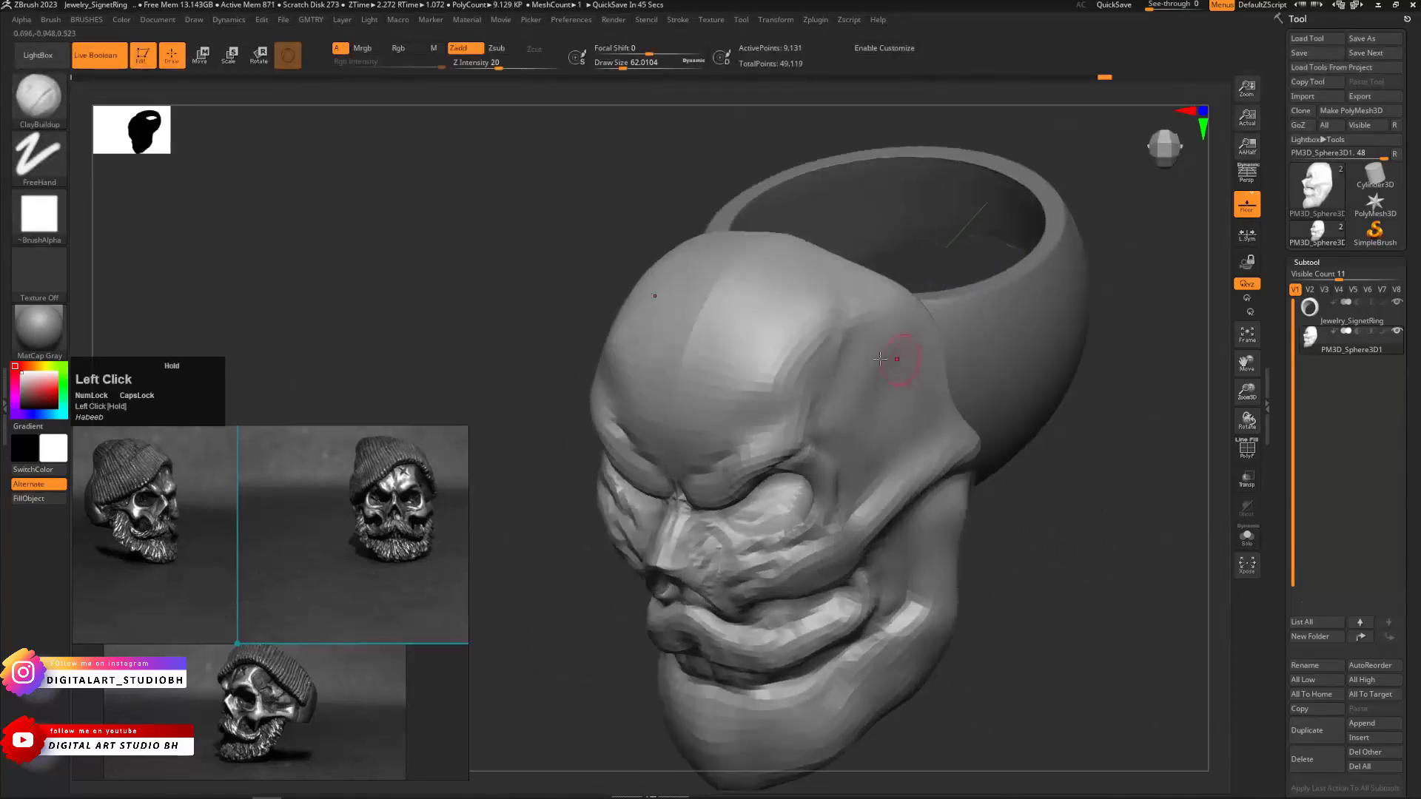
Sharpen the temple ridge along the side of the forehead with the Pinch brush at draw size about 94
key("ctrl+b")
left_click(894, 376)
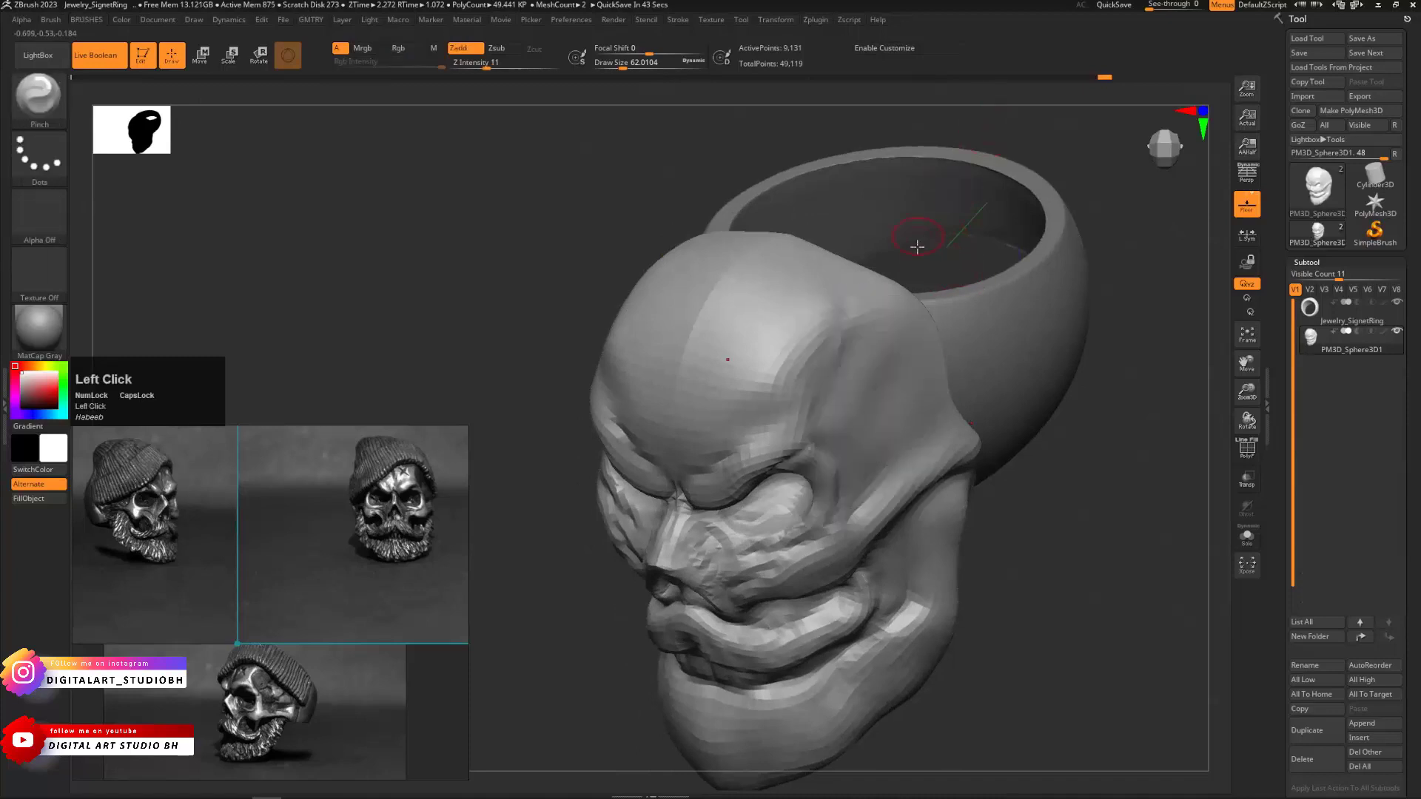
left_click_drag(916, 246, 877, 266)
left_click_drag(772, 380, 782, 393)
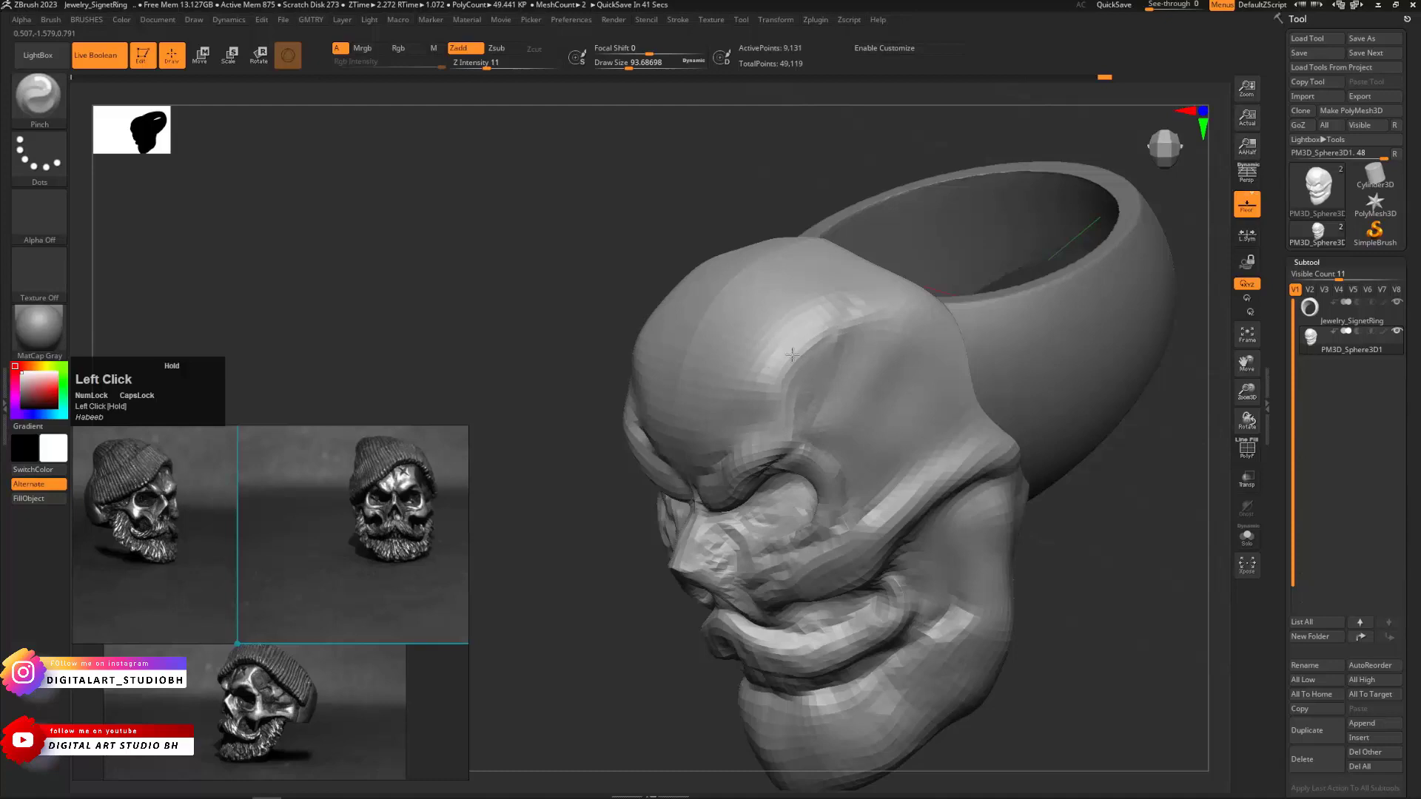
left_click_drag(791, 354, 766, 384)
mouse_move(552, 461)
left_mouse_down()
mouse_move(539, 447)
mouse_move(571, 476)
mouse_move(540, 431)
mouse_move(532, 482)
left_mouse_up()
Pinch the outer rim of the eye socket and the cheekbone edge at draw size about 41
key("bracketleft")
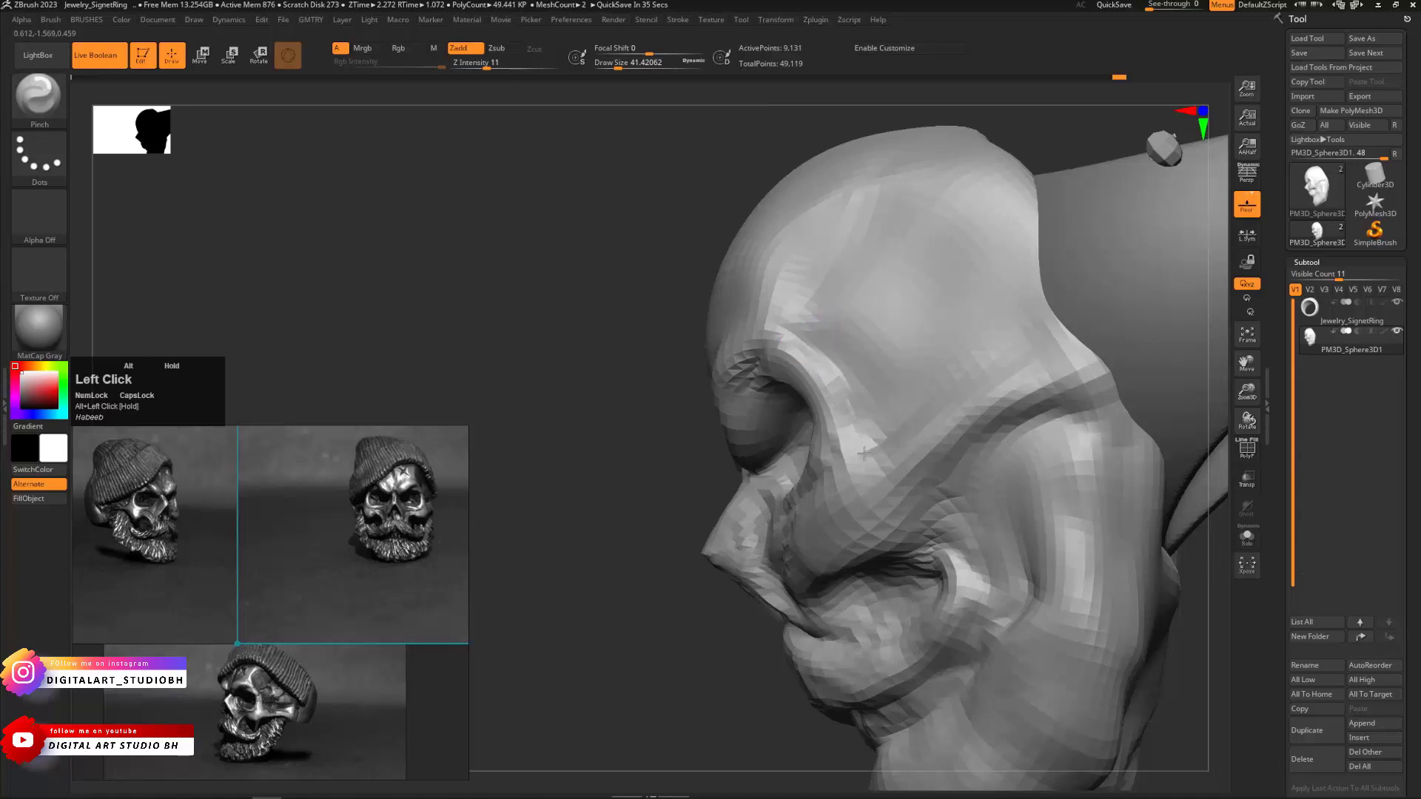
left_click_drag(622, 485, 545, 422, "alt")
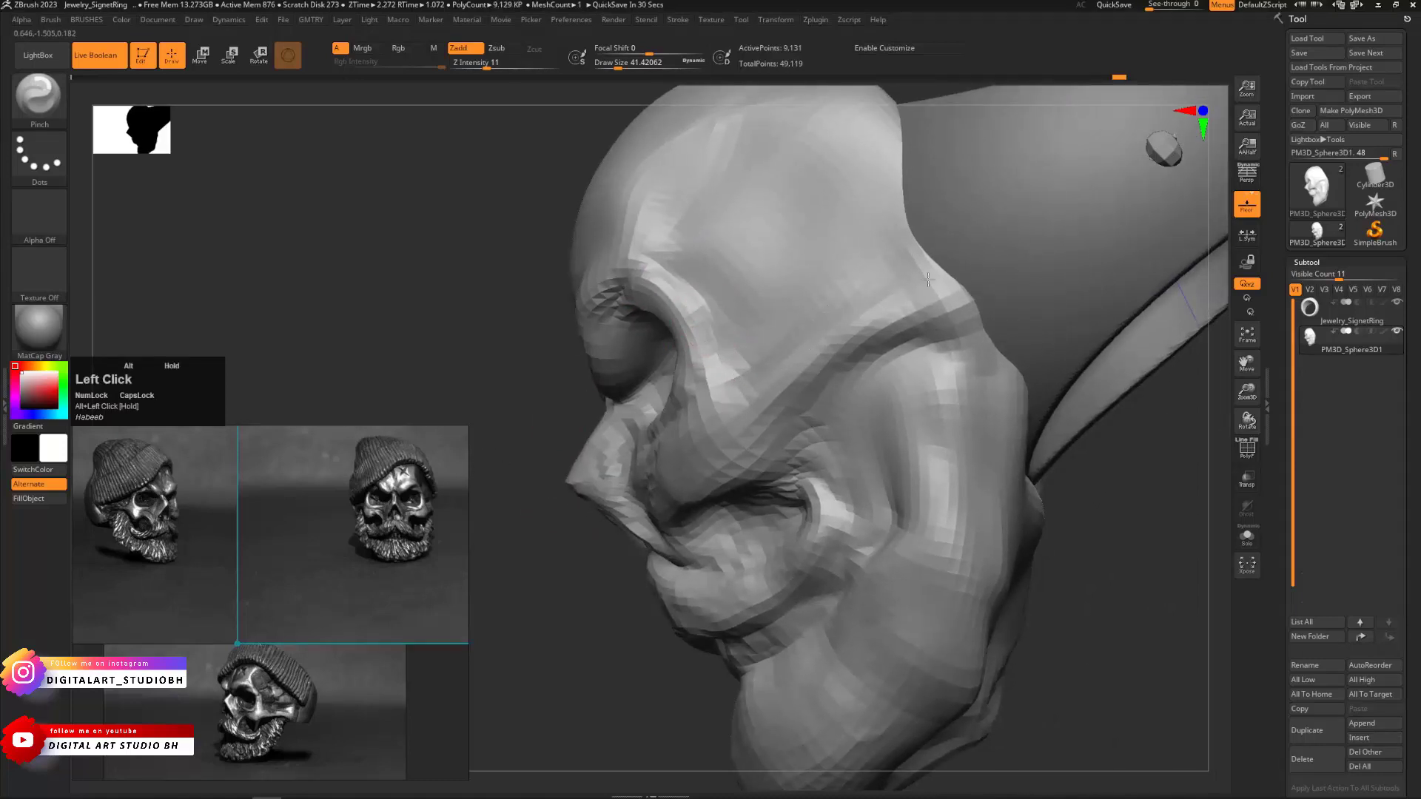
left_click_drag(814, 420, 816, 401, "alt")
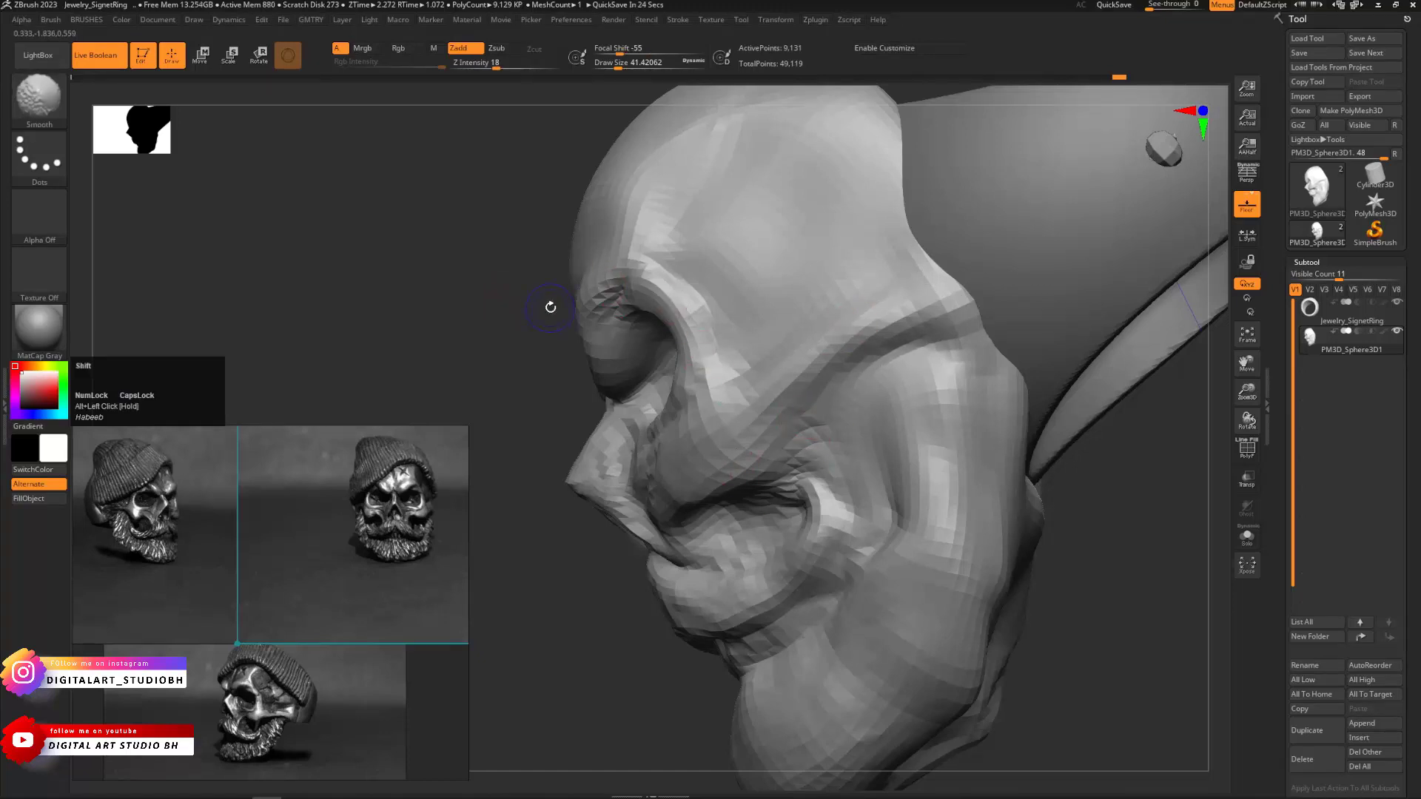
Display the polyframe and push in the sides of the skull from above with the Move brush at draw size about 274
key("shift+f")
left_click_drag(492, 295, 533, 311)
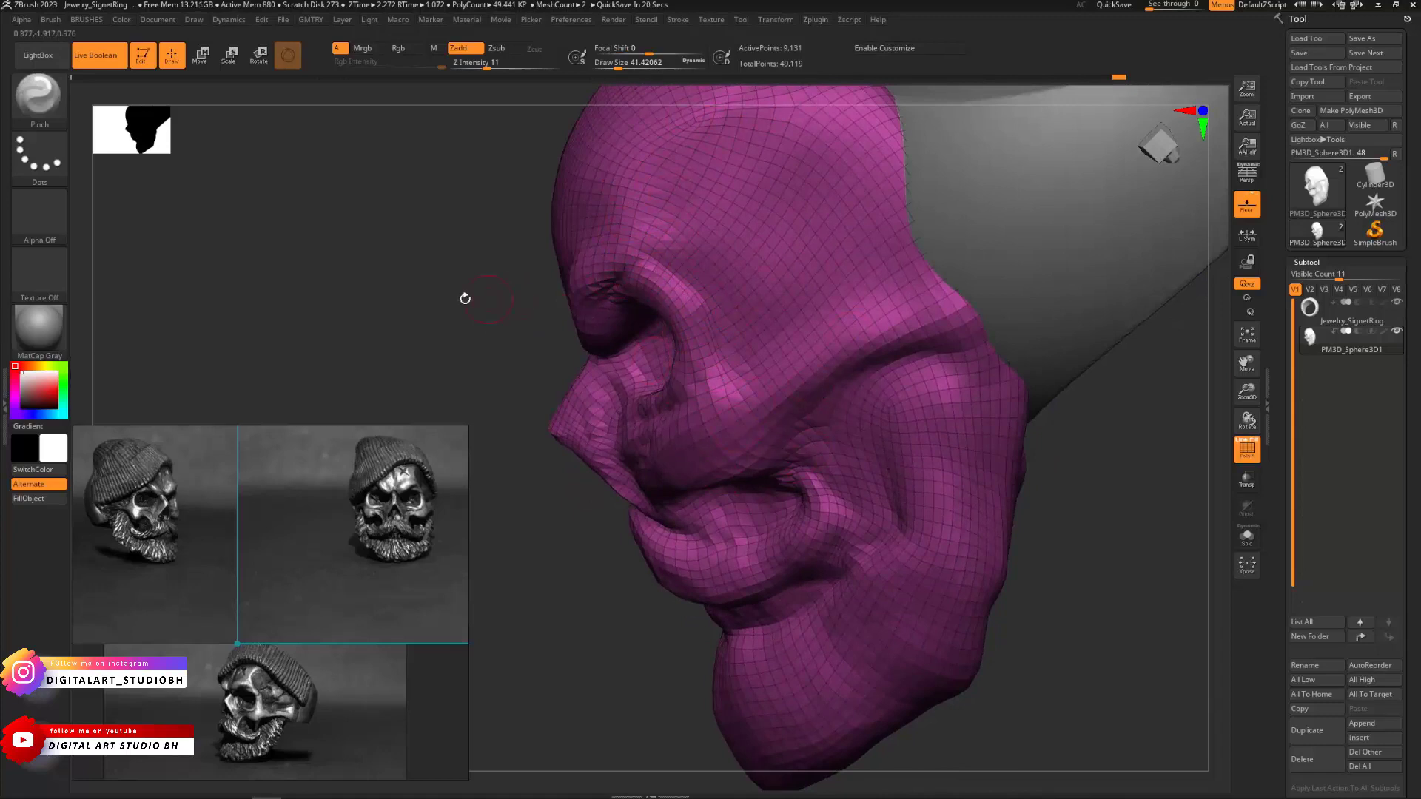
left_click_drag(465, 298, 565, 339)
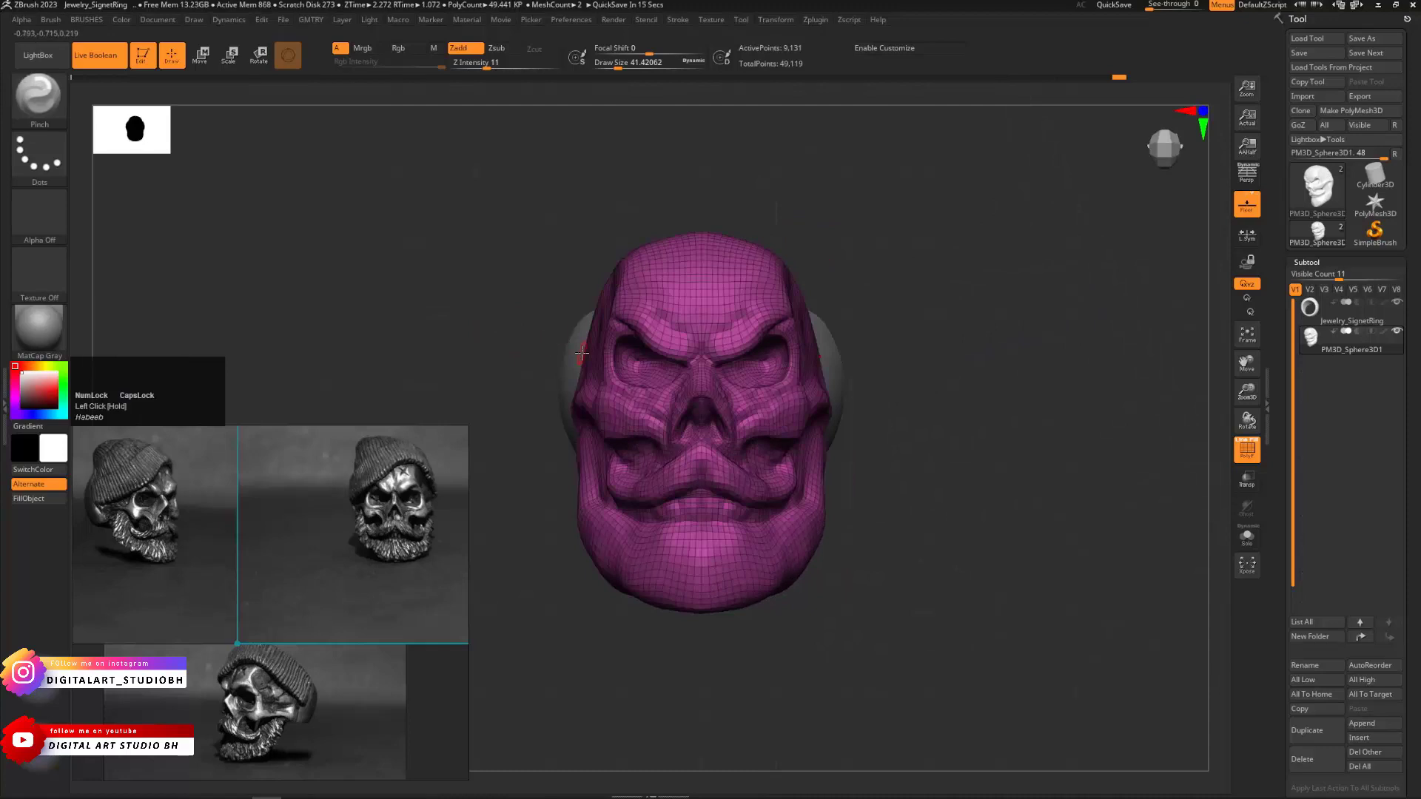
left_click_drag(891, 265, 1003, 296, "alt")
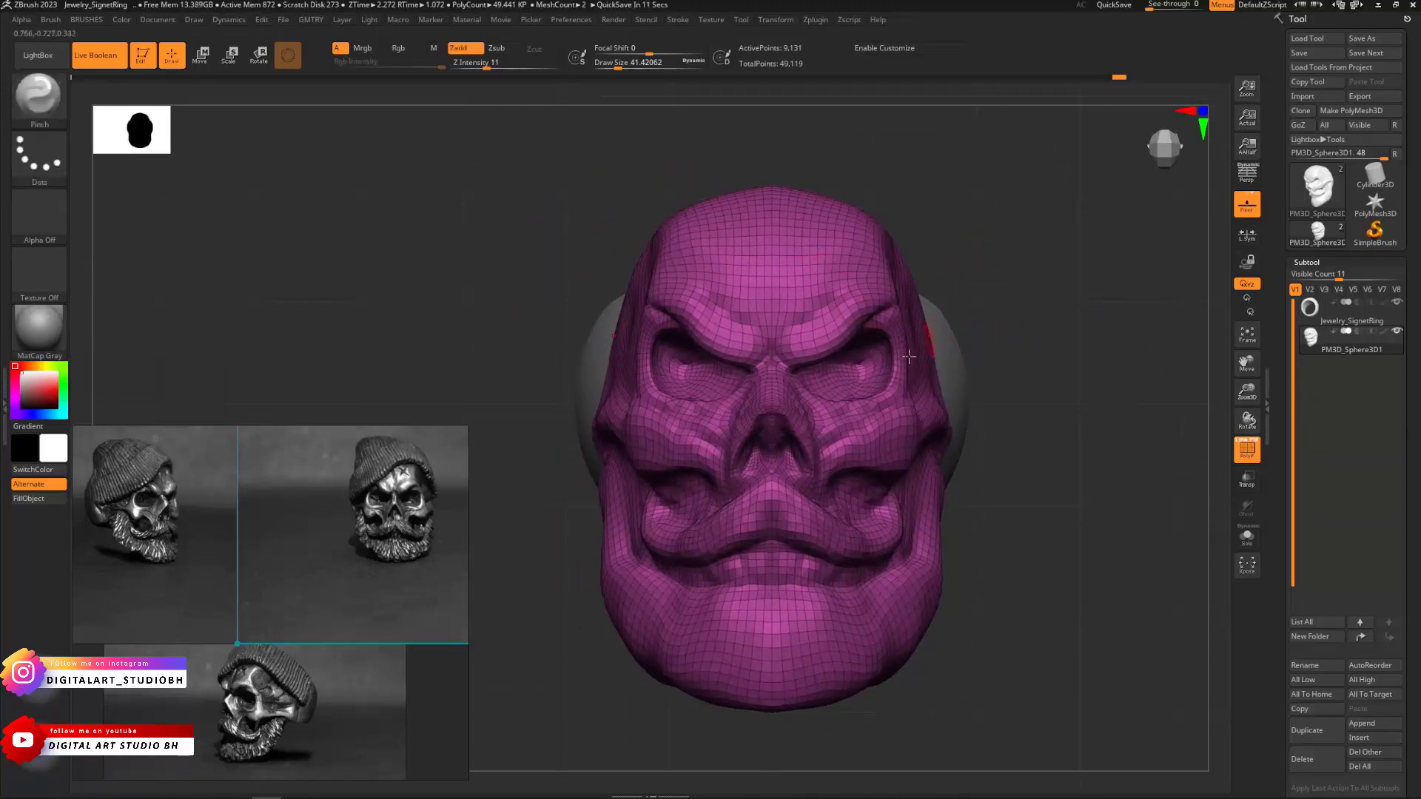
key("b")
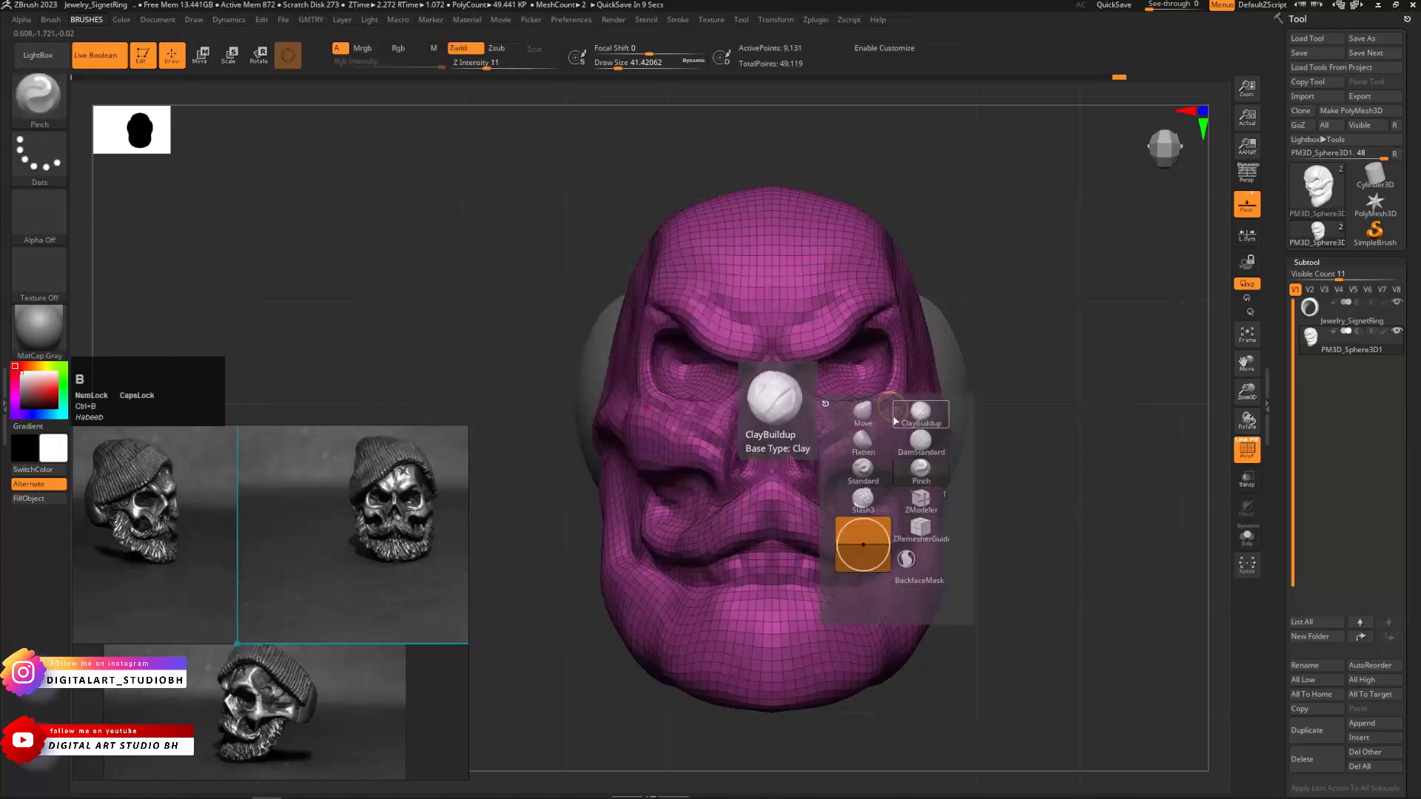
left_click(916, 444)
key("s")
mouse_move(976, 390)
left_mouse_down()
mouse_move(974, 440)
mouse_move(939, 430)
mouse_move(1014, 339)
mouse_move(1021, 308)
mouse_move(1004, 392)
mouse_move(1014, 469)
mouse_move(1001, 452)
mouse_move(1018, 558)
left_mouse_up()
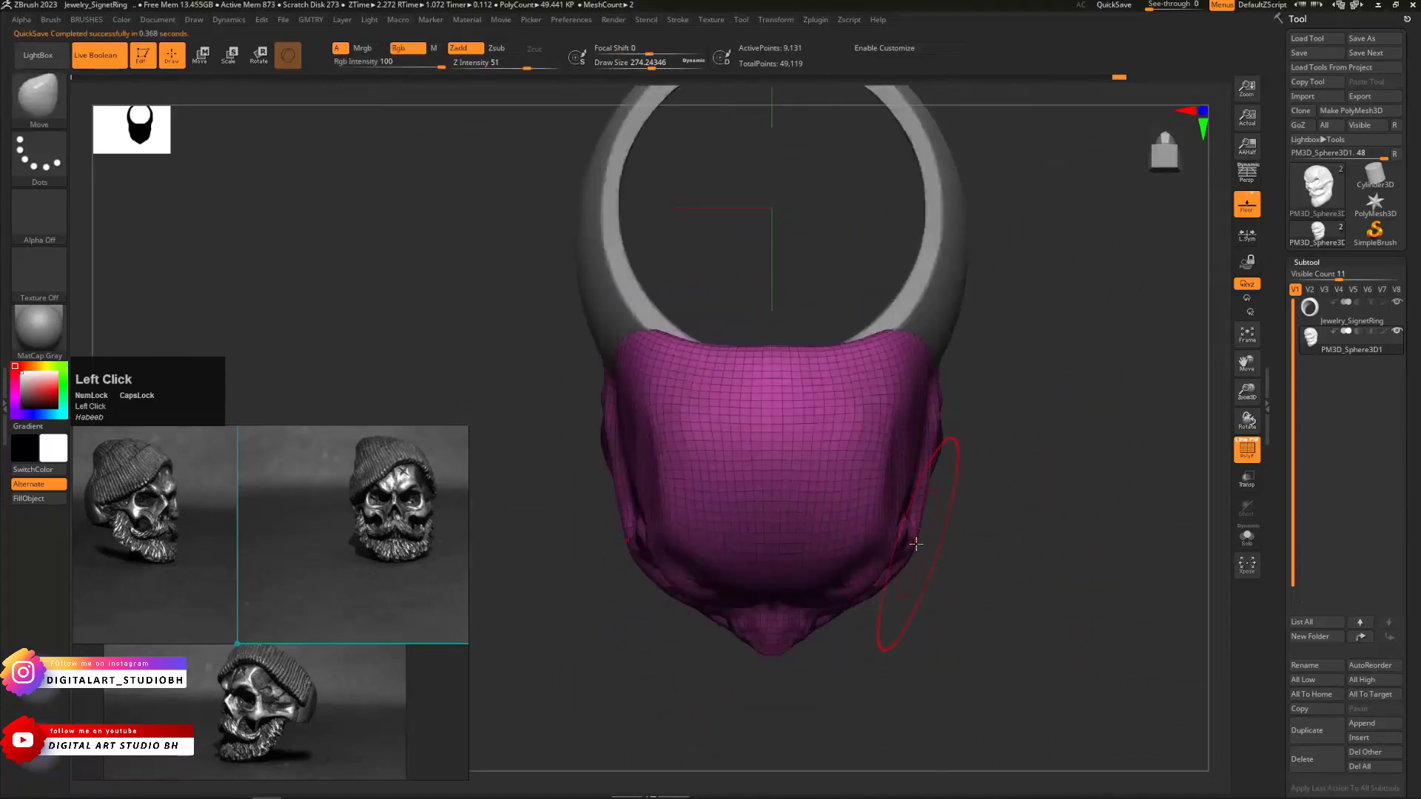
left_click_drag(935, 435, 922, 435)
Adjust the mouth corners and cheek sides with the Move brush at draw size about 212 and subdivide the skull mesh
key("s")
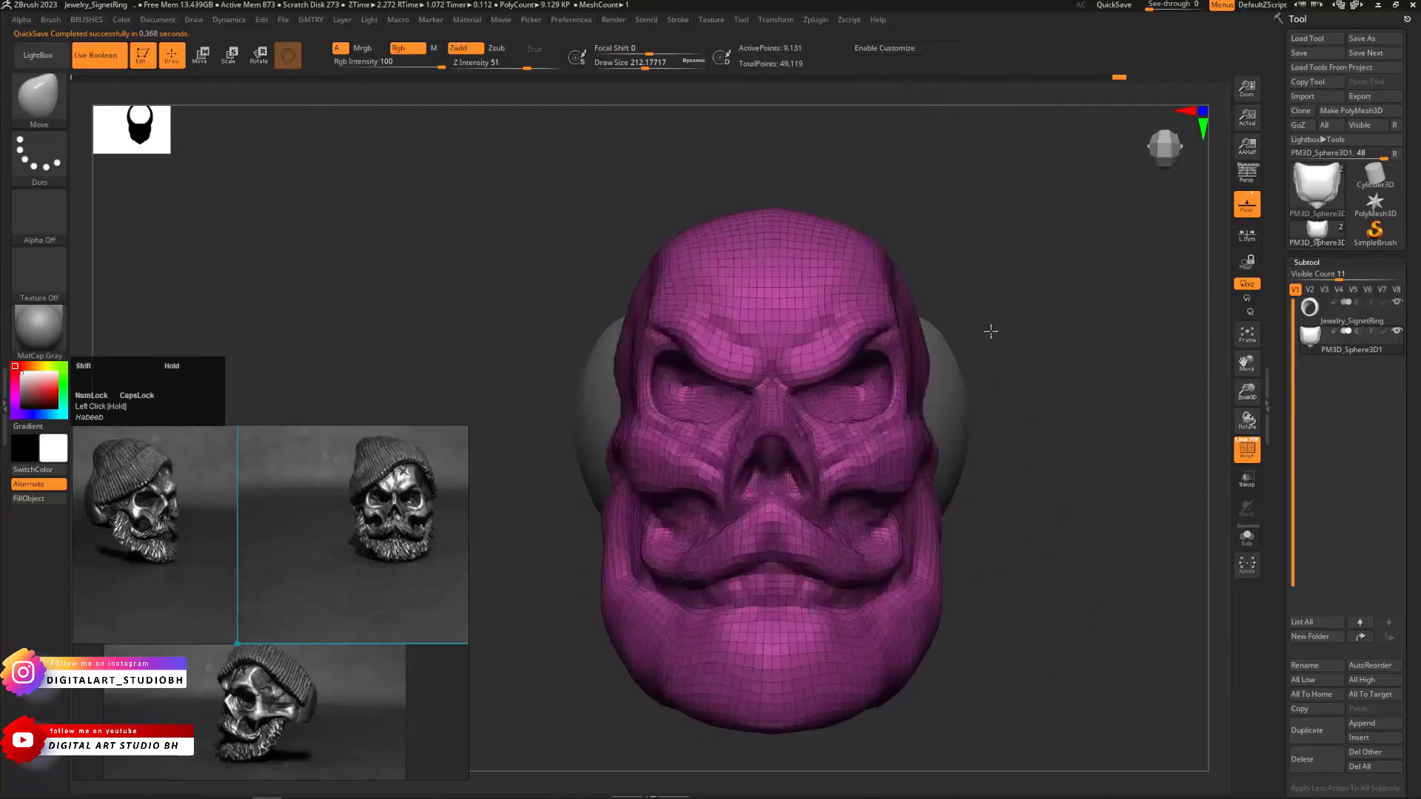
mouse_move(992, 330)
left_mouse_down("alt")
mouse_move(1009, 399)
mouse_move(1048, 434)
left_mouse_up("alt")
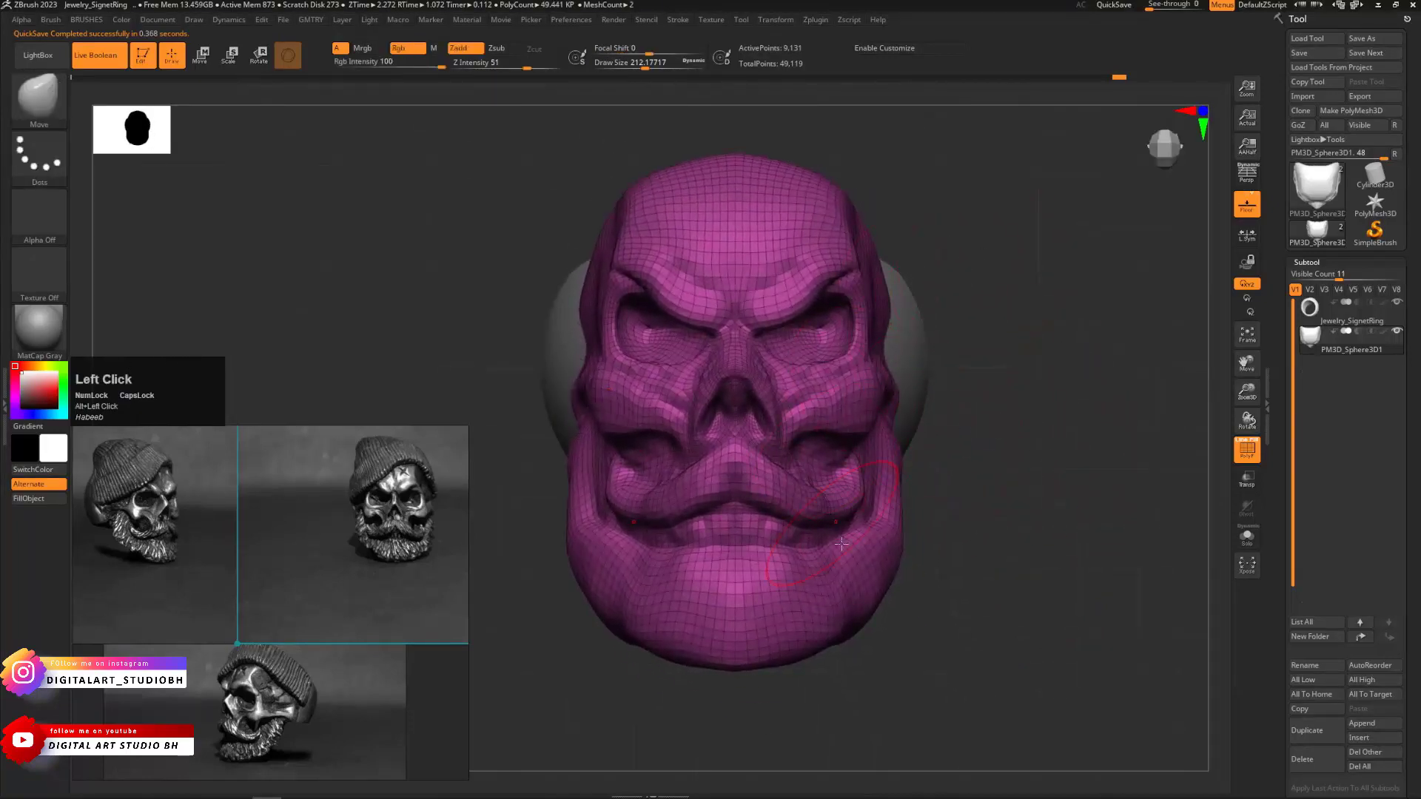
mouse_move(955, 512)
left_mouse_down()
mouse_move(1011, 508)
mouse_move(920, 518)
mouse_move(929, 502)
mouse_move(987, 498)
mouse_move(1007, 459)
mouse_move(962, 370)
mouse_move(974, 357)
left_mouse_up()
mouse_move(983, 422)
left_mouse_down()
mouse_move(974, 412)
mouse_move(992, 530)
mouse_move(1045, 411)
left_mouse_up()
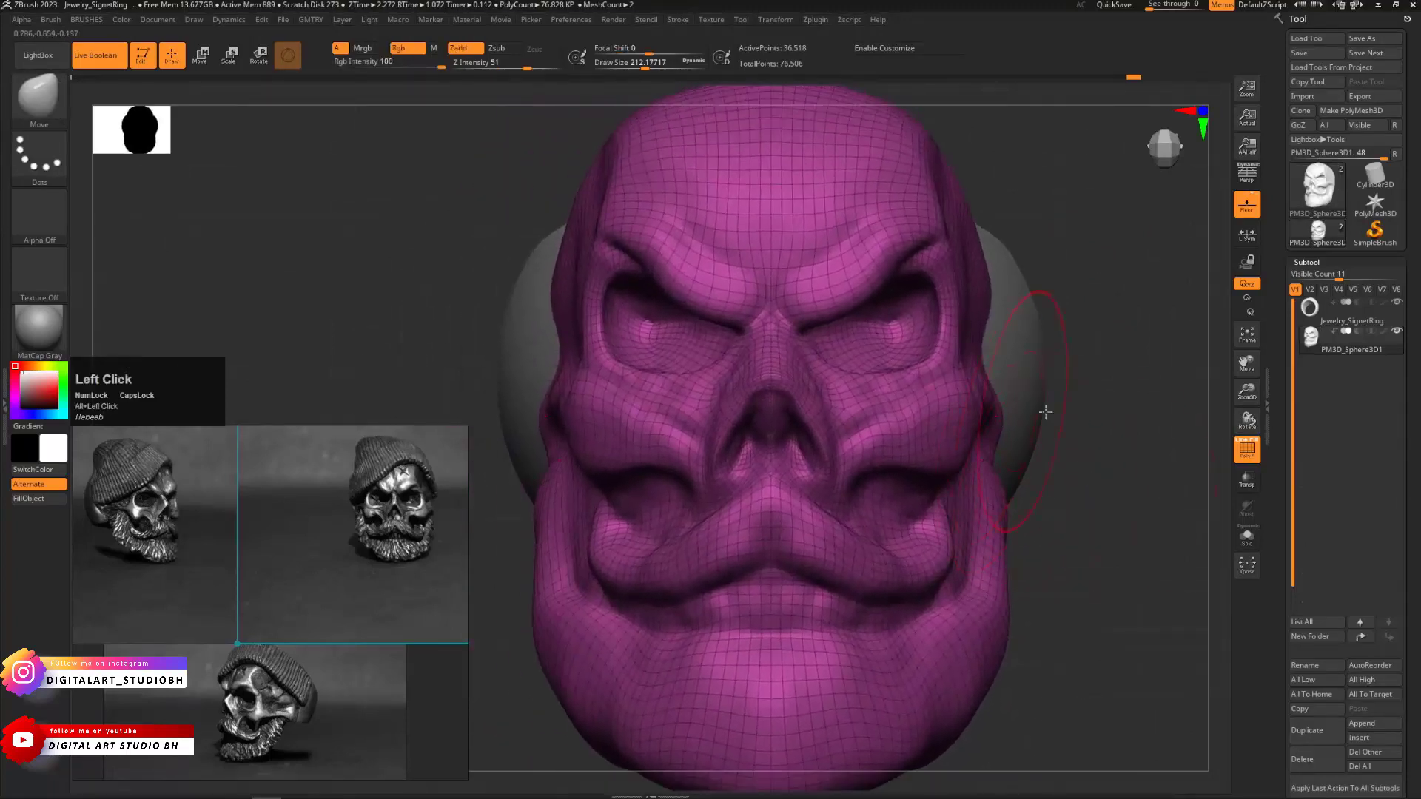
Hide the polyframe and carve creases below the eye sockets with the DamStandard brush at draw size about 31
key("shift+f")
mouse_move(742, 244)
left_mouse_down("shift")
mouse_move(710, 228)
mouse_move(701, 241)
mouse_move(746, 249)
left_mouse_up("shift")
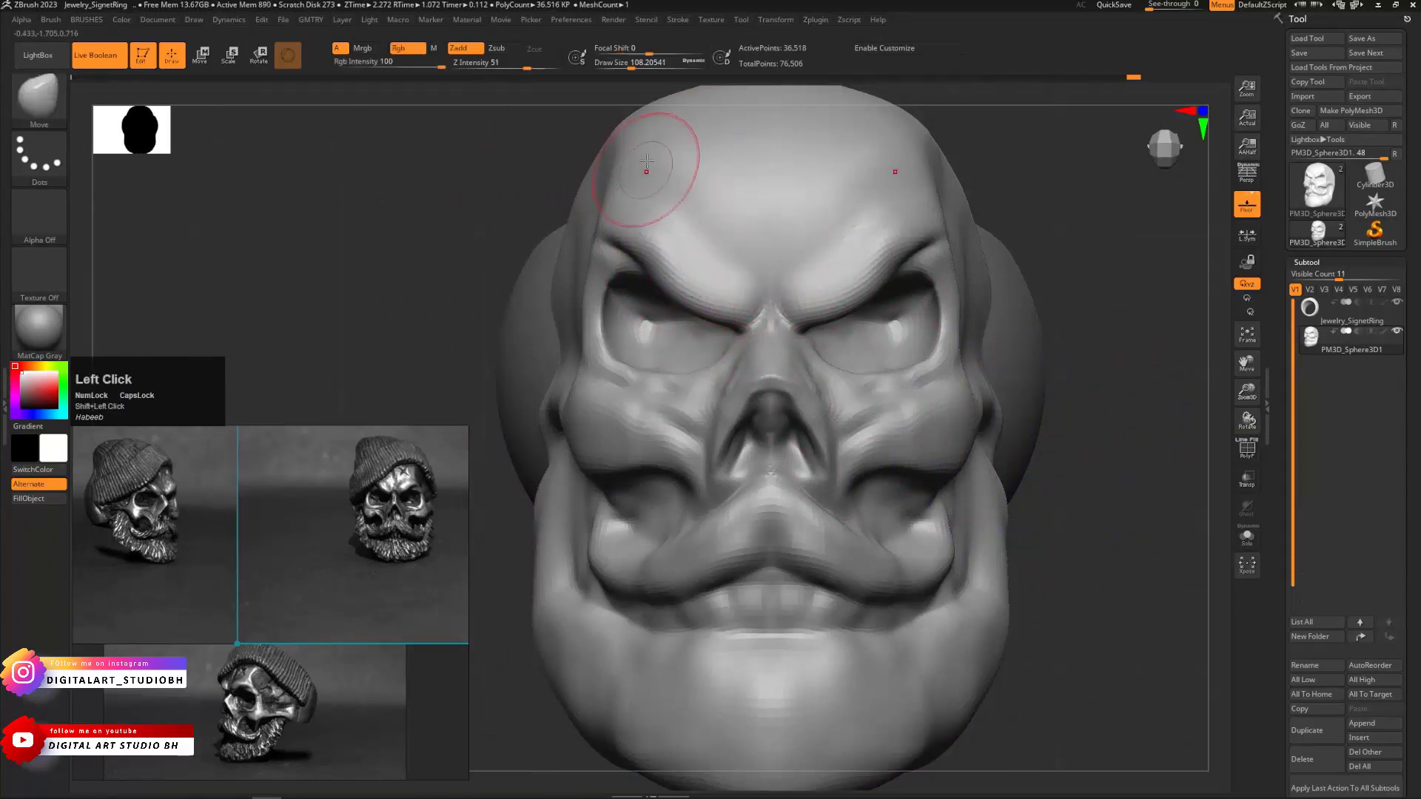
key("ctrl+z")
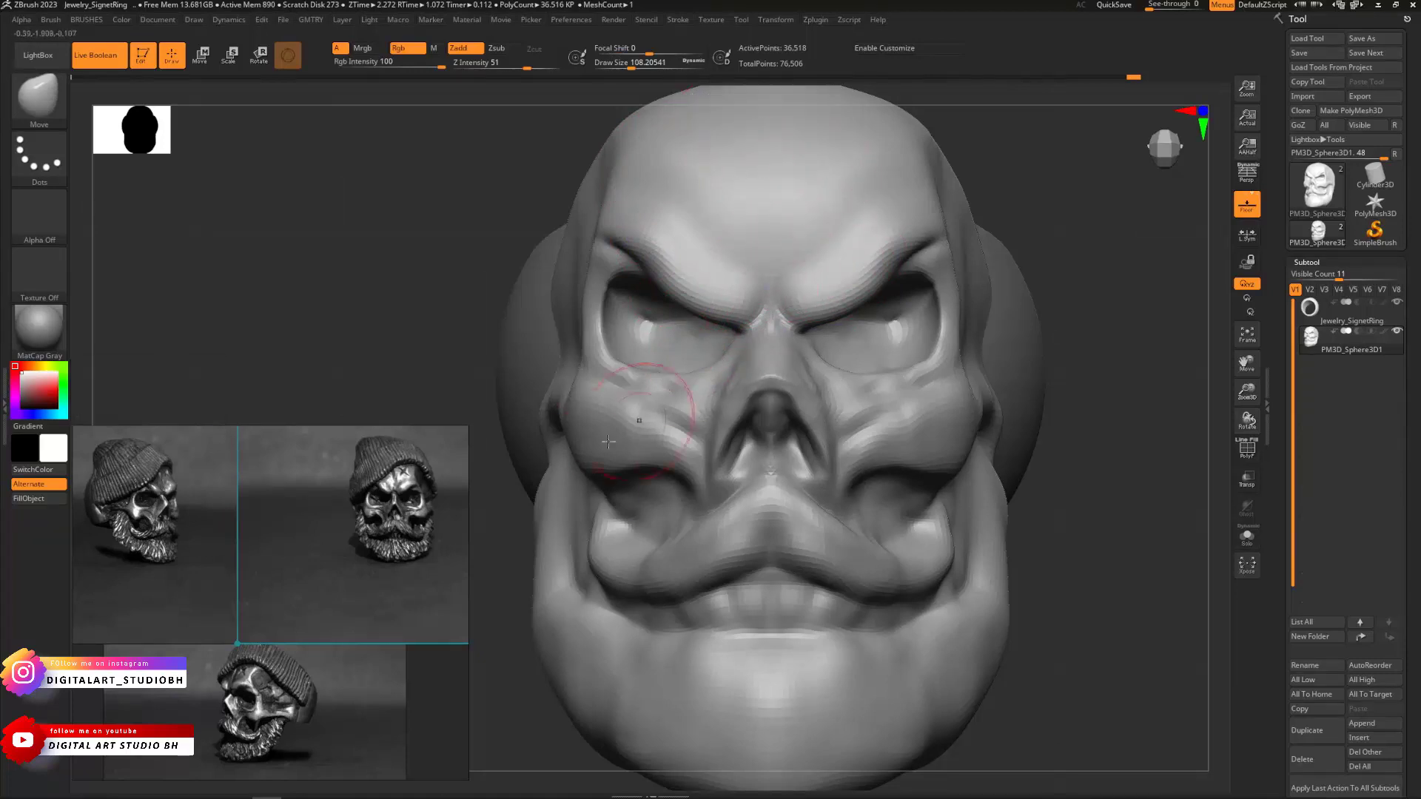
key("ctrl+b")
left_click(612, 411)
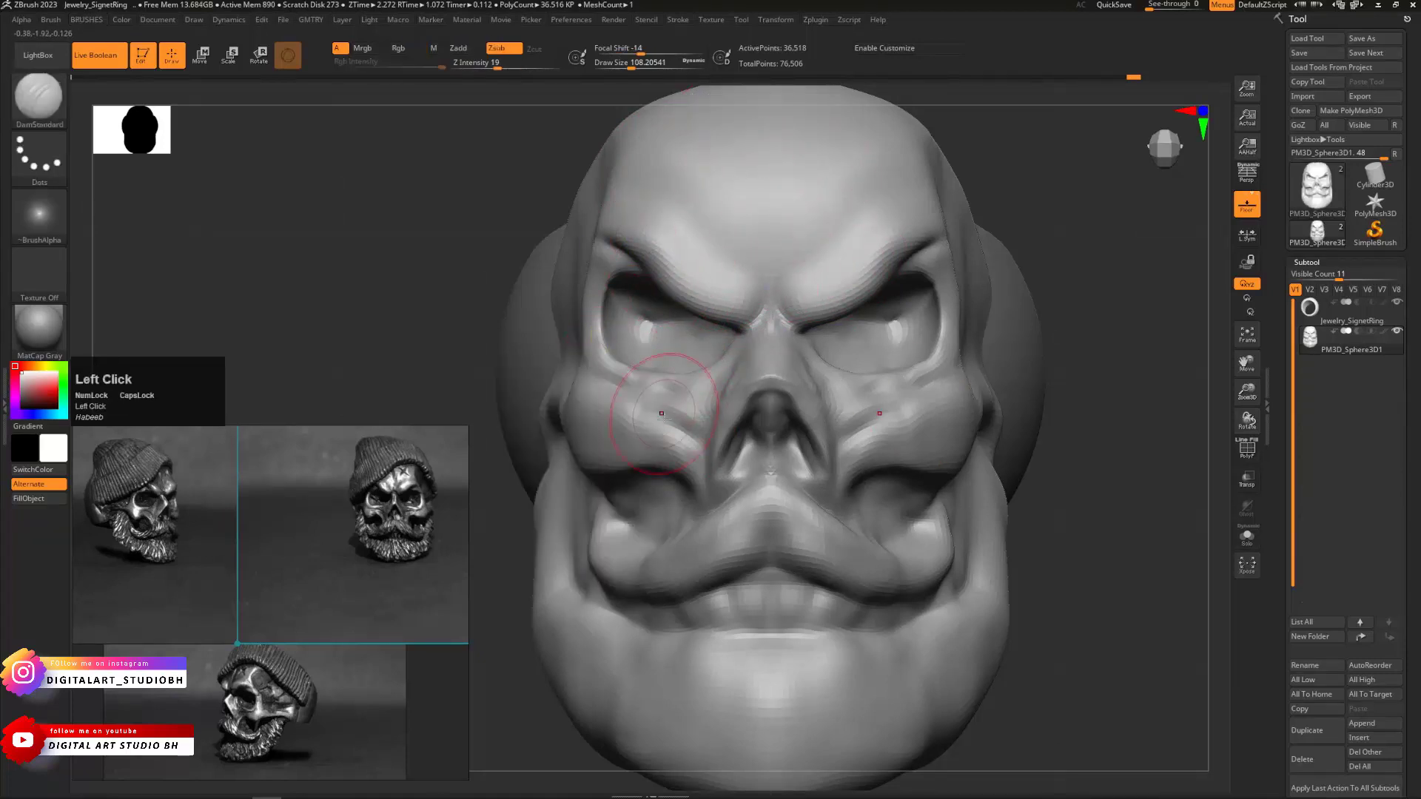
key("s")
mouse_move(620, 389)
left_mouse_down()
mouse_move(604, 390)
mouse_move(641, 385)
left_mouse_up()
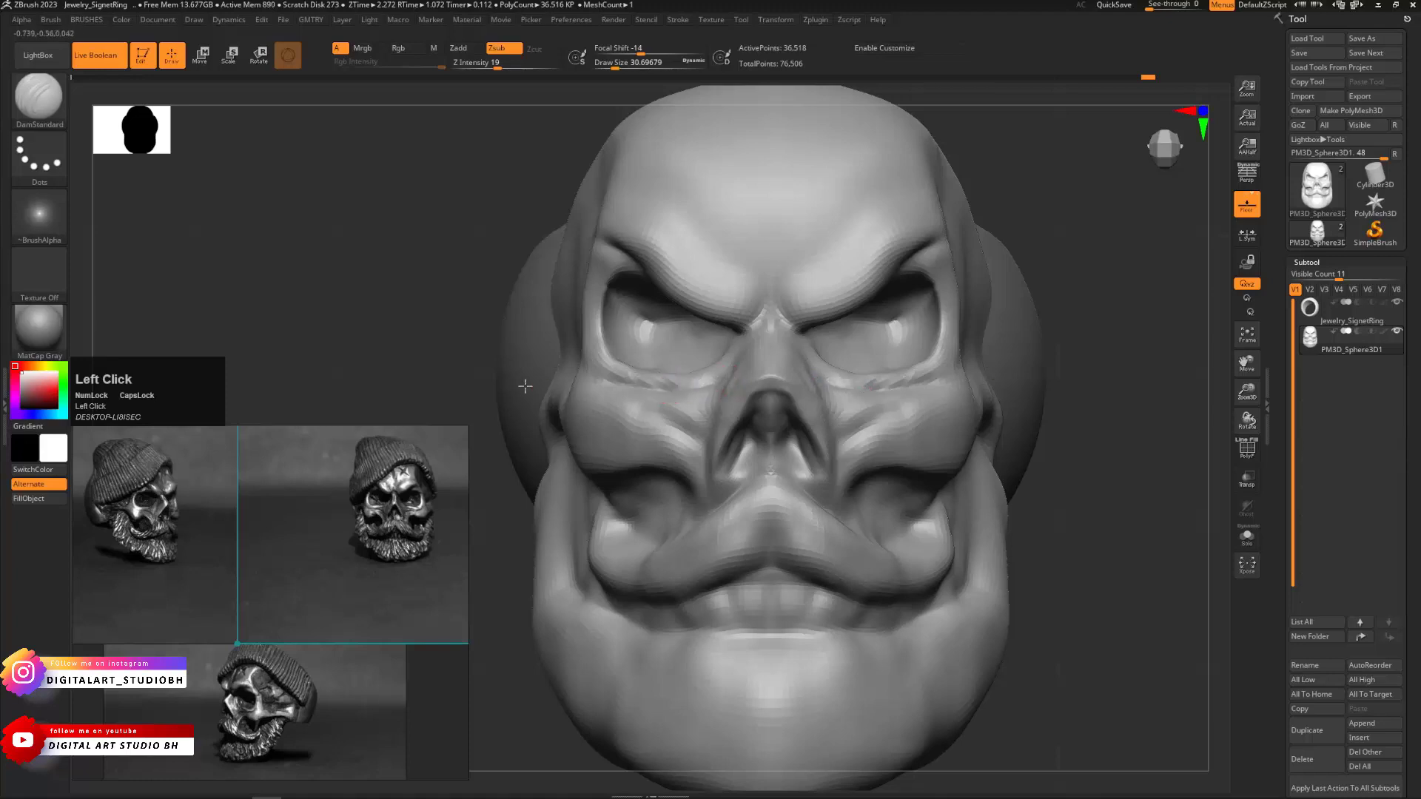
Hide the Jewelry_SignetRing subtool and carve rough bone creases between the eye socket, nose and cheekbone with DamStandard
mouse_move(524, 386)
left_mouse_down()
mouse_move(1089, 323)
mouse_move(1087, 308)
mouse_move(952, 330)
left_mouse_up()
left_click(1396, 303)
left_click_drag(483, 364, 702, 378)
mouse_move(816, 428)
left_mouse_down()
mouse_move(838, 410)
mouse_move(812, 466)
left_mouse_up()
left_click_drag(996, 435, 750, 399)
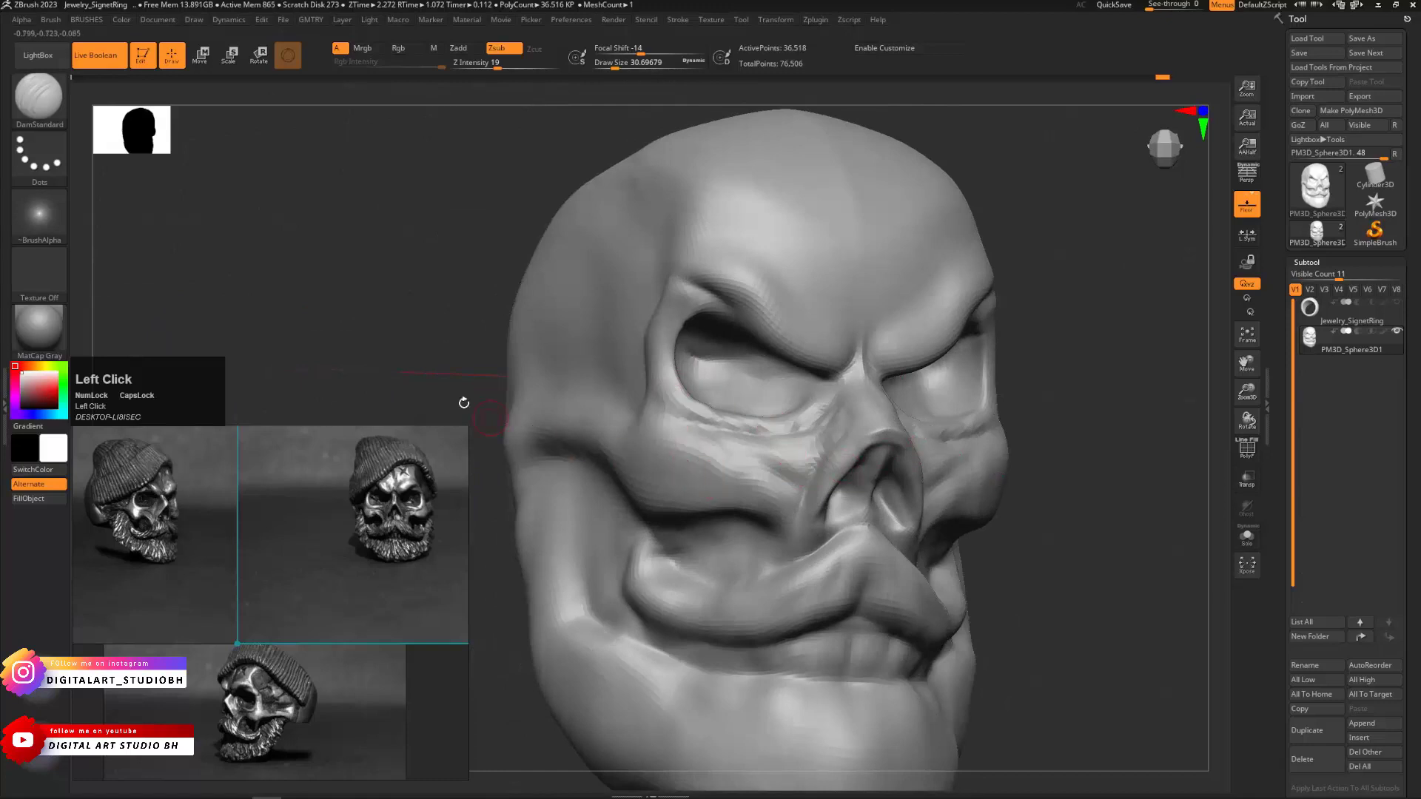
left_click_drag(463, 402, 590, 408)
left_click_drag(718, 440, 792, 506)
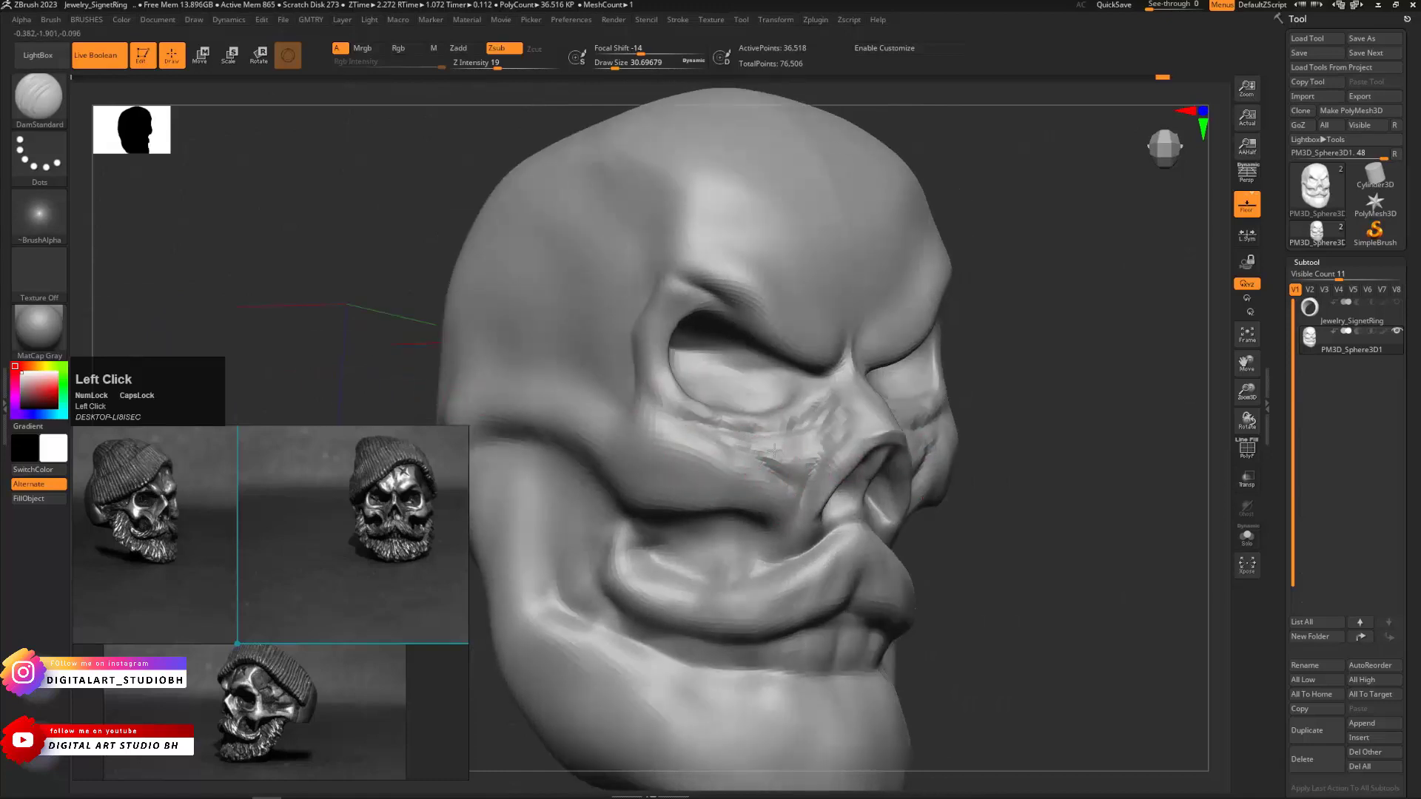
left_click_drag(769, 458, 830, 424)
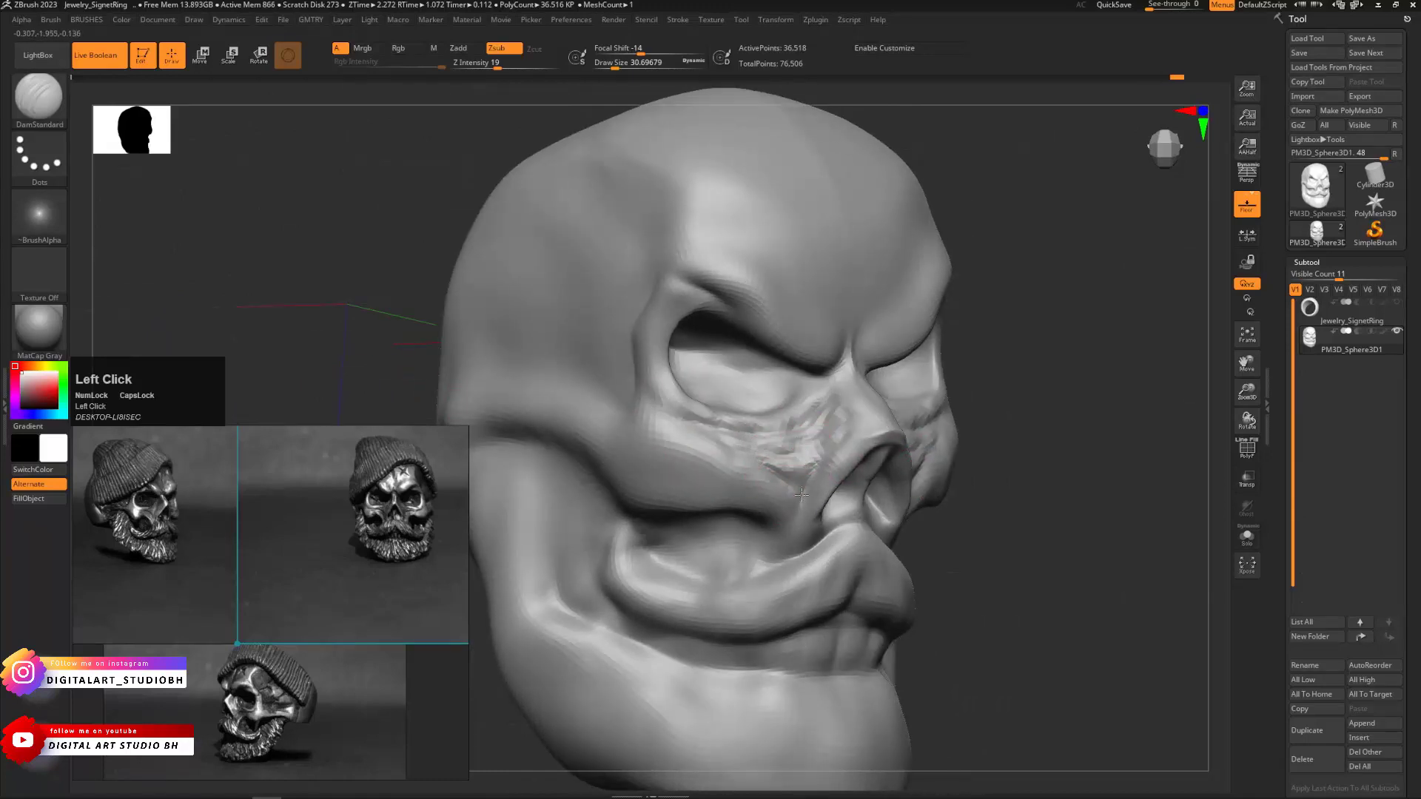
Carve more creases down the front of the cheekbone beside the nose from the opposite side and smooth them lightly
mouse_move(1044, 515)
left_mouse_down()
mouse_move(1095, 494)
mouse_move(892, 349)
mouse_move(575, 428)
mouse_move(683, 390)
left_mouse_up()
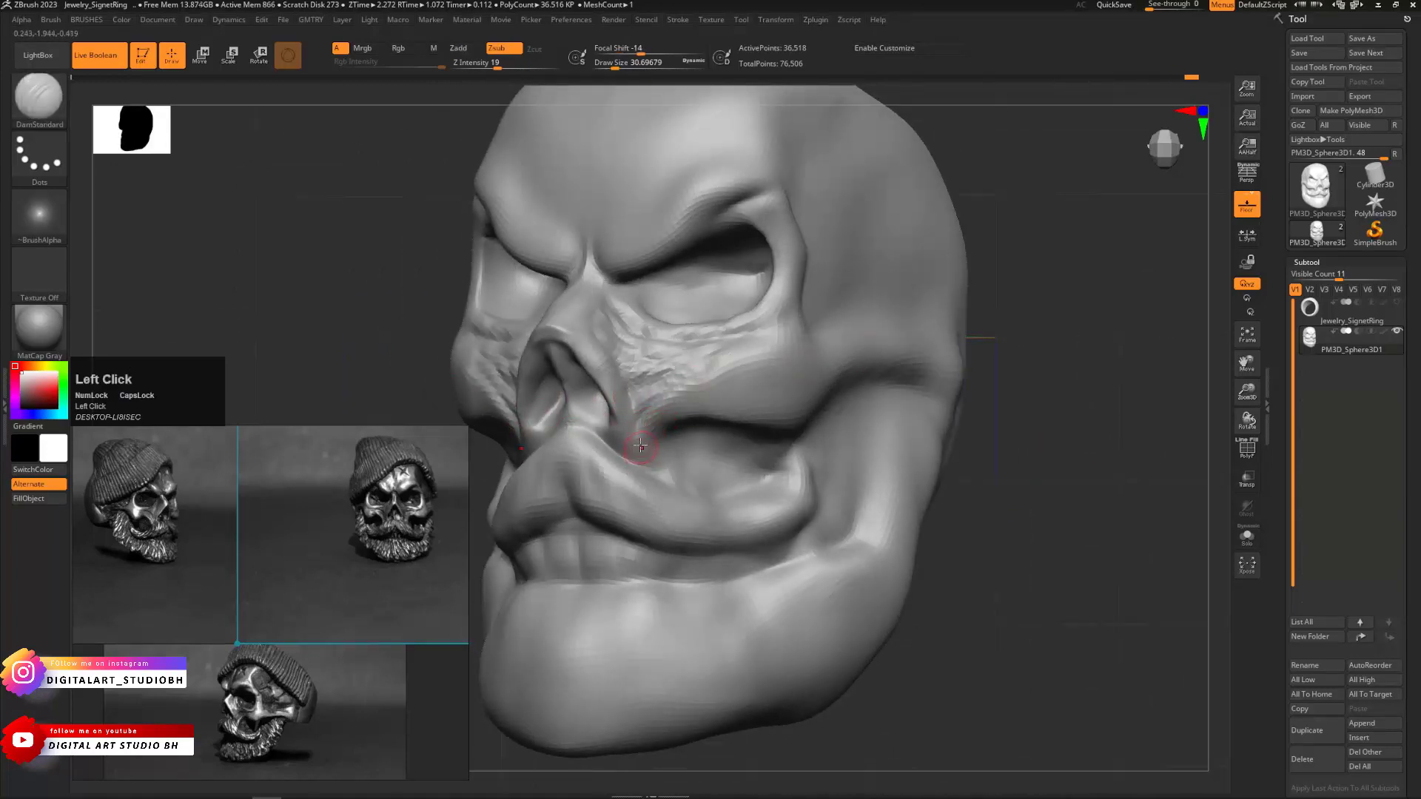
mouse_move(641, 446)
left_mouse_down()
mouse_move(721, 395)
mouse_move(685, 385)
left_mouse_up()
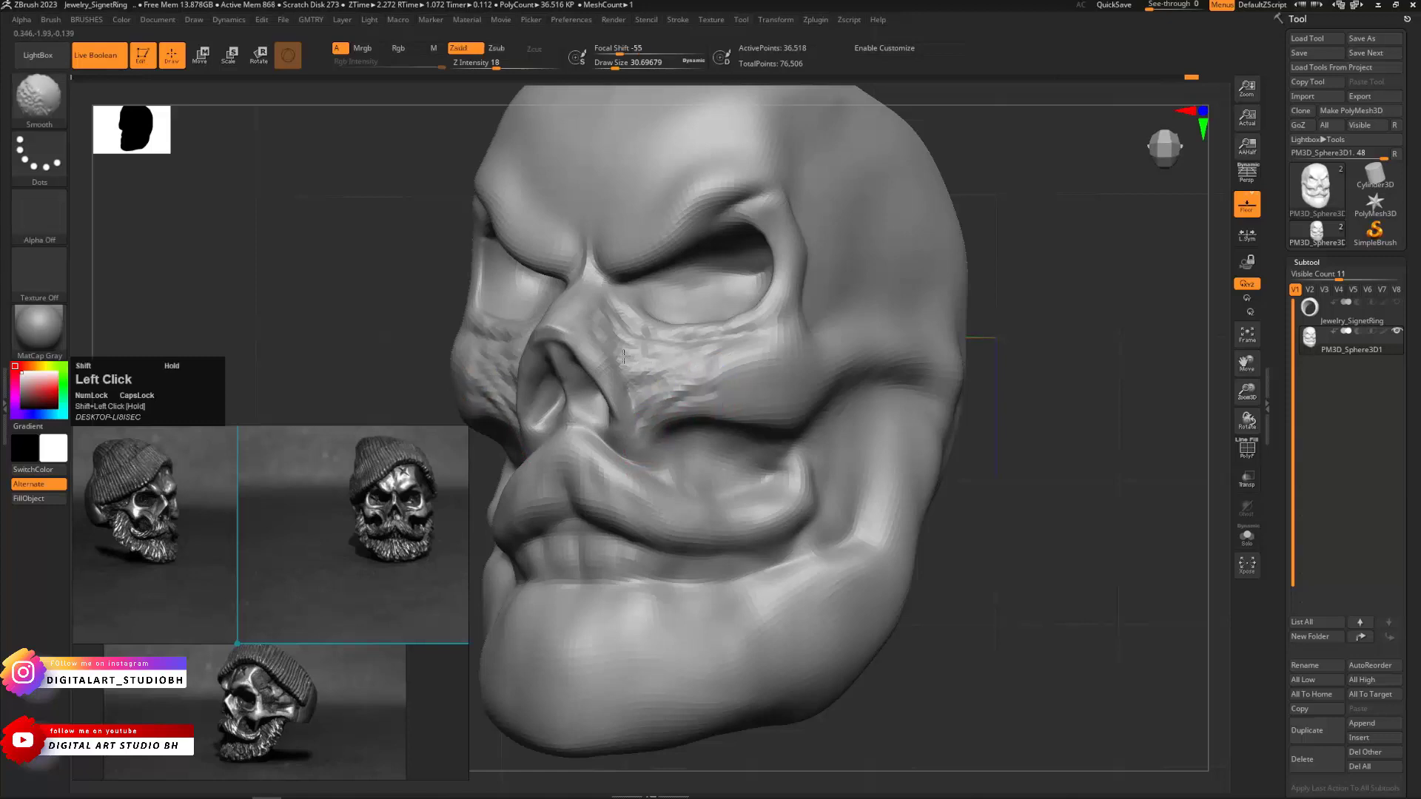
mouse_move(1058, 435)
left_mouse_down()
mouse_move(1157, 431)
mouse_move(1125, 437)
left_mouse_up()
left_click_drag(468, 306, 428, 307)
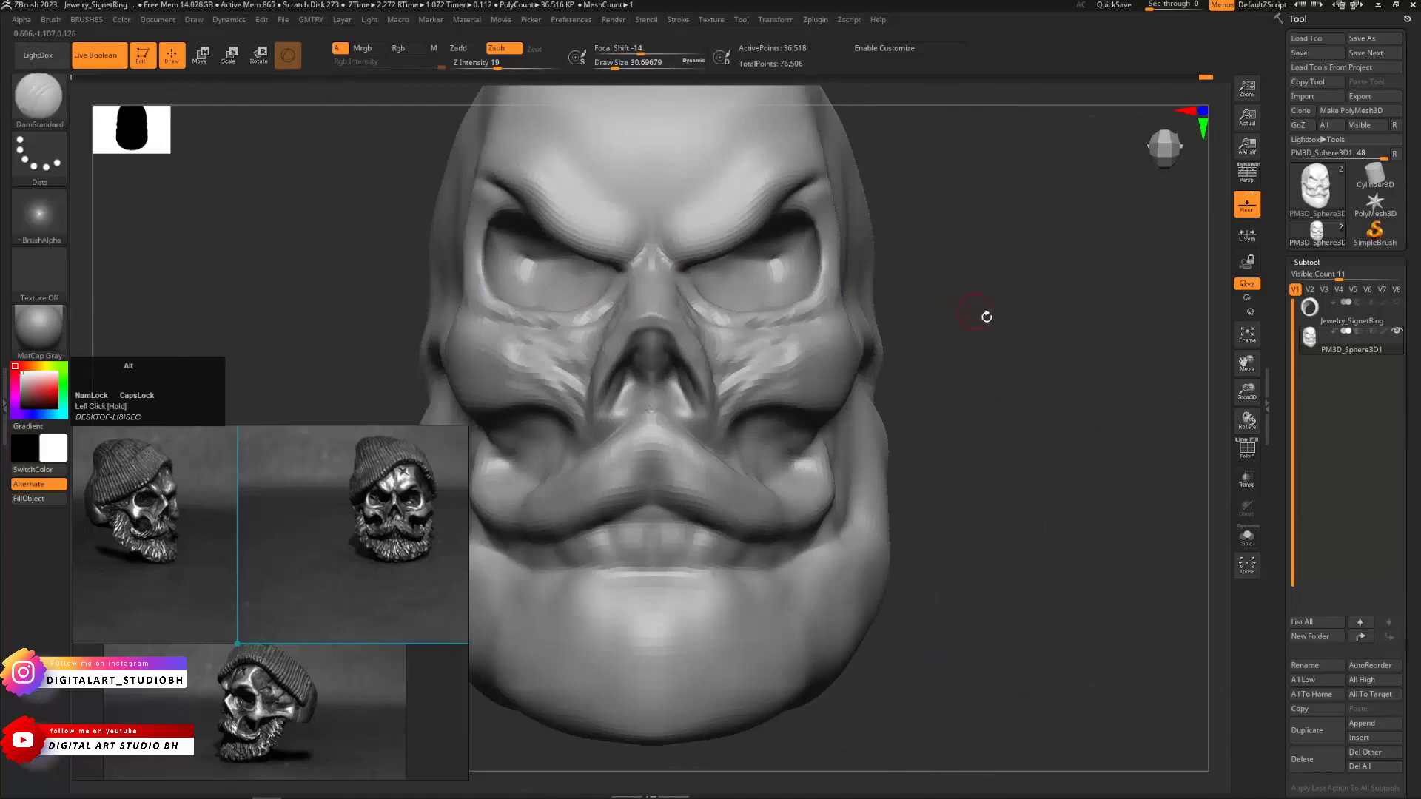
left_click_drag(986, 318, 915, 358, "alt")
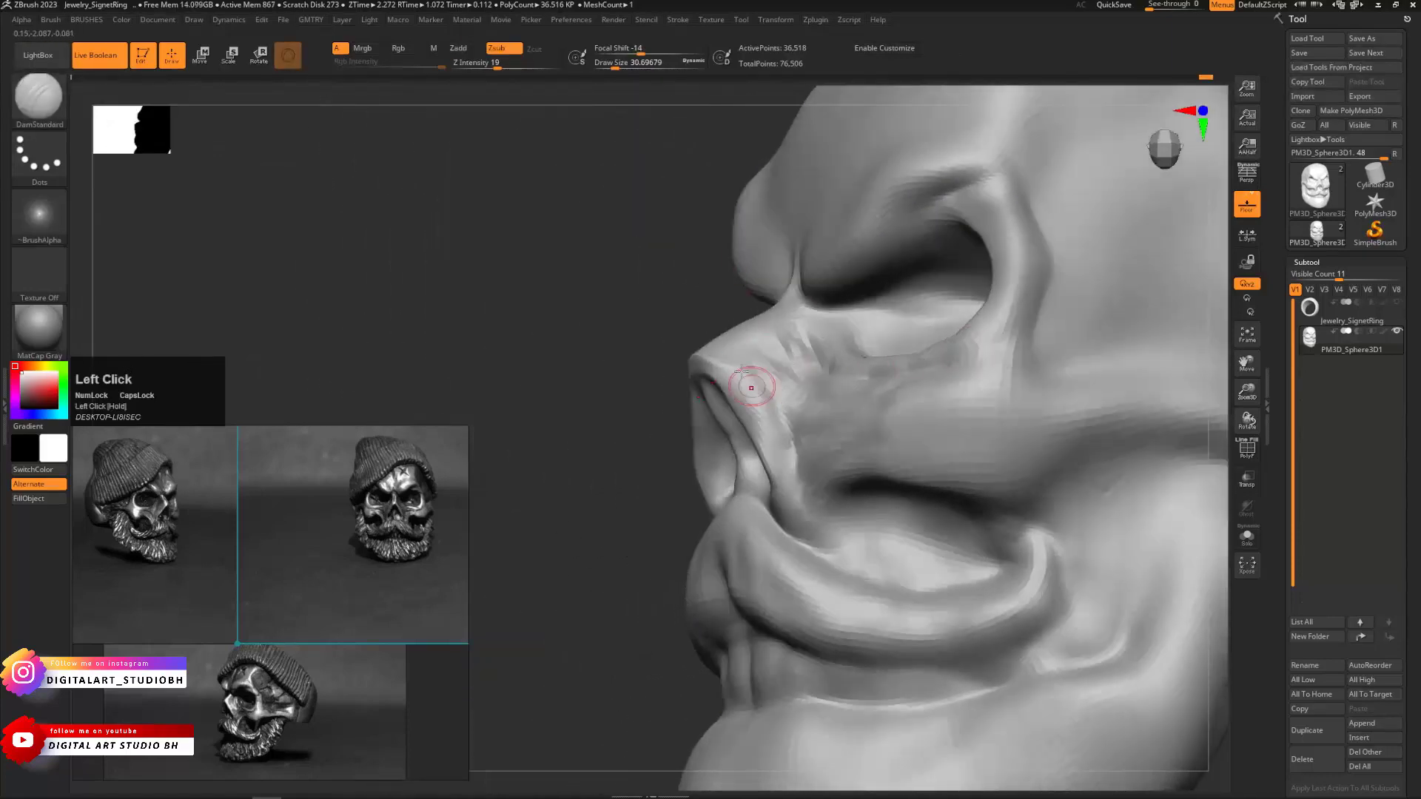
Cut back the bone edge beside the nasal opening with the ClayBuildup brush at draw size about 31
key("b")
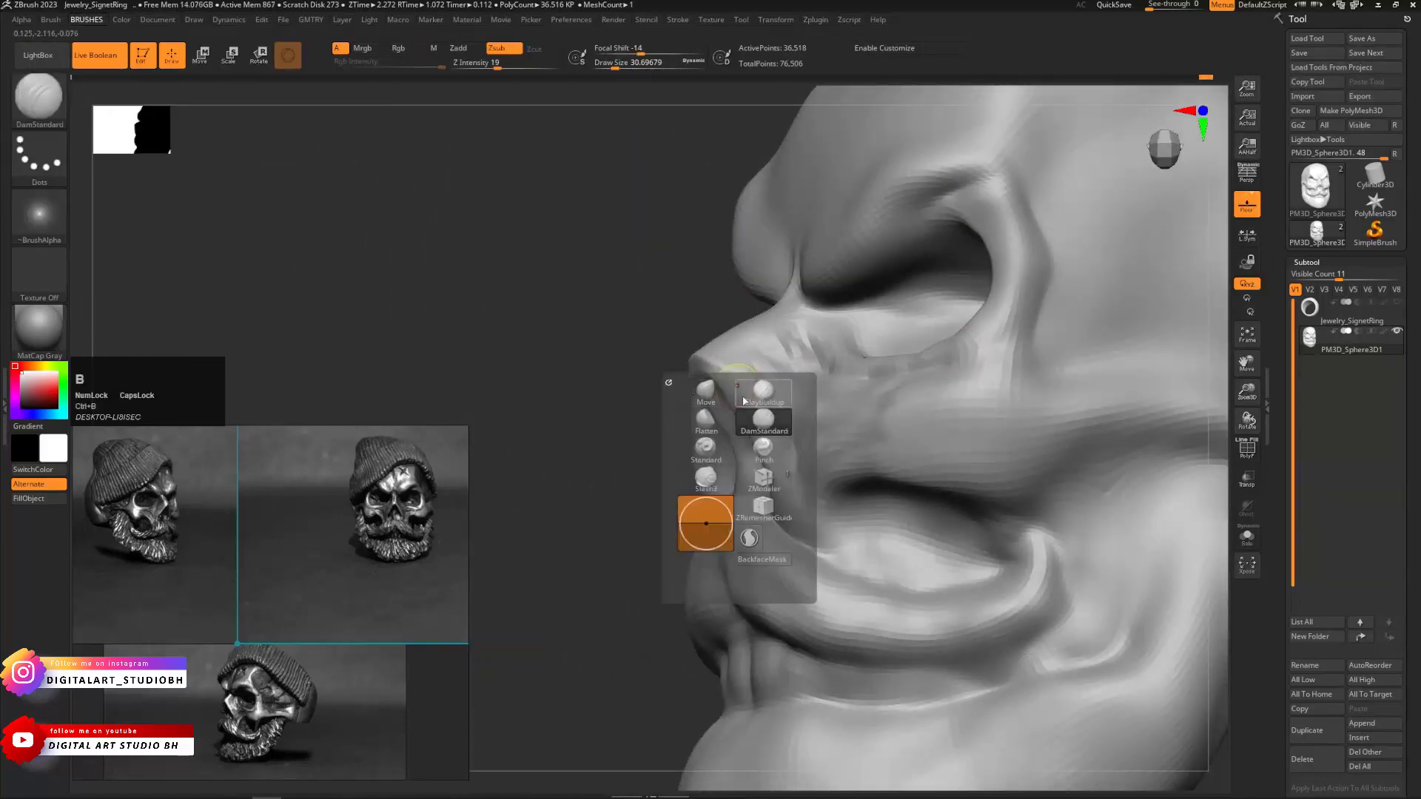
left_click(745, 402)
left_click_drag(744, 373, 774, 407, "alt")
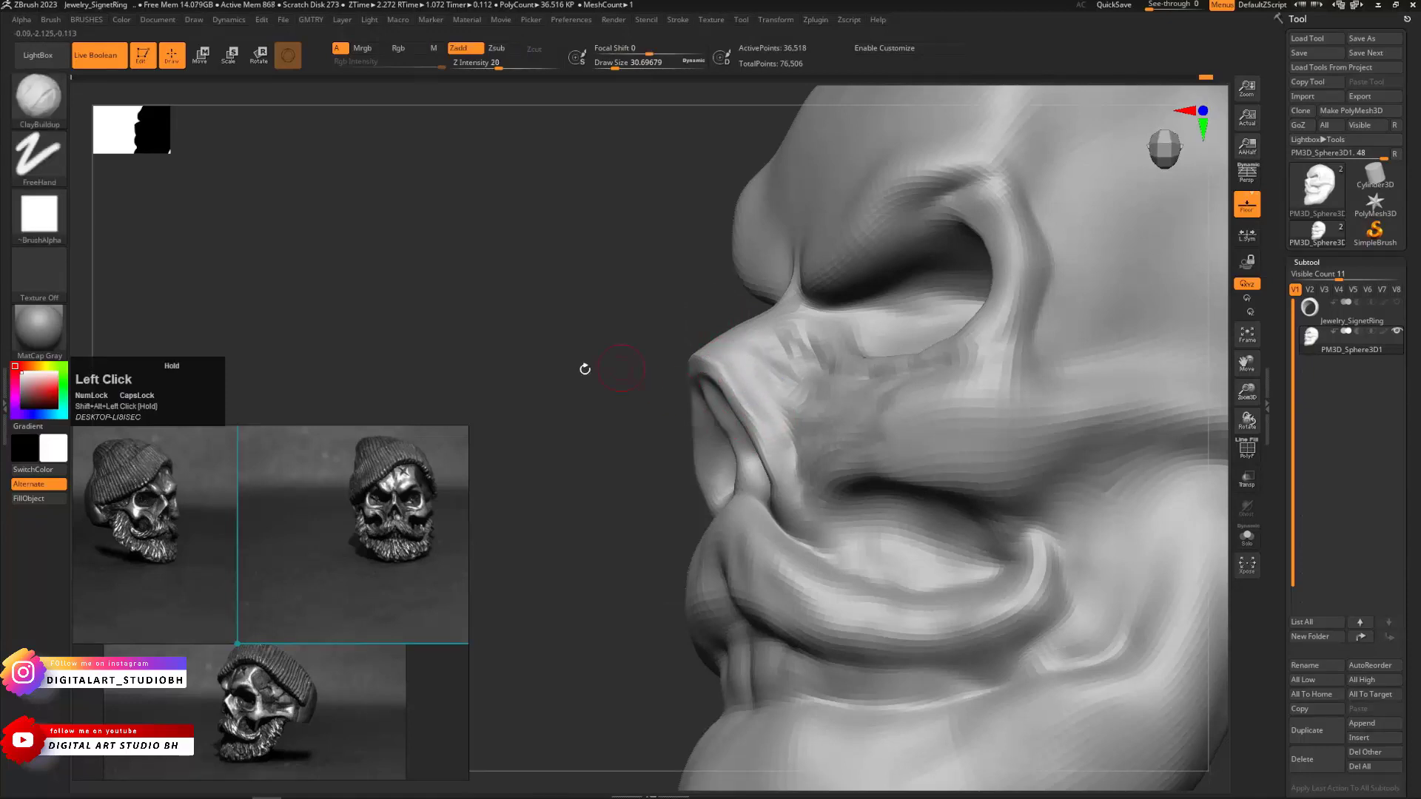
left_click_drag(584, 368, 634, 378, "shift")
left_click_drag(1047, 420, 994, 459)
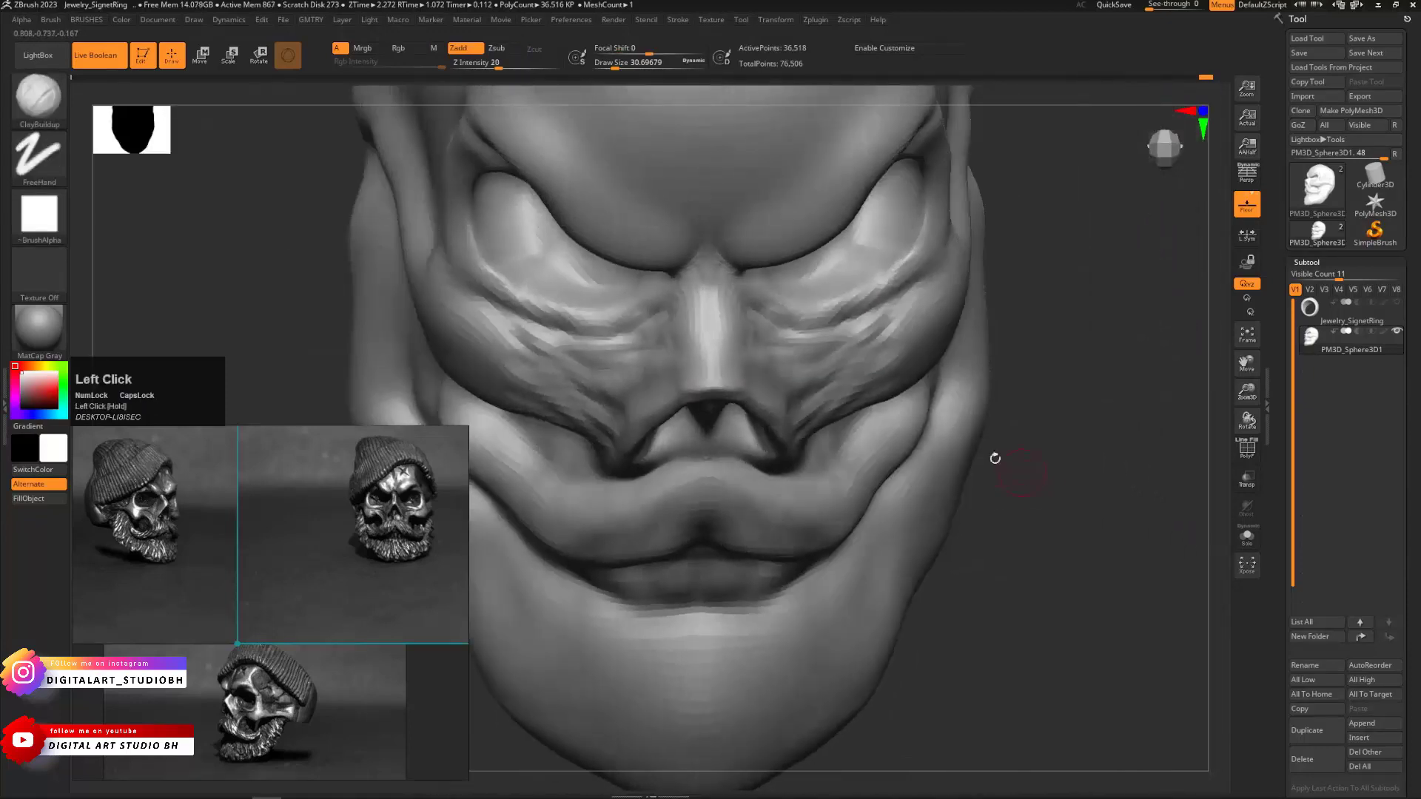
Carve lengthwise creases along the nose bridge with the DamStandard brush and refine the creases beside it
key("b")
left_click(776, 423)
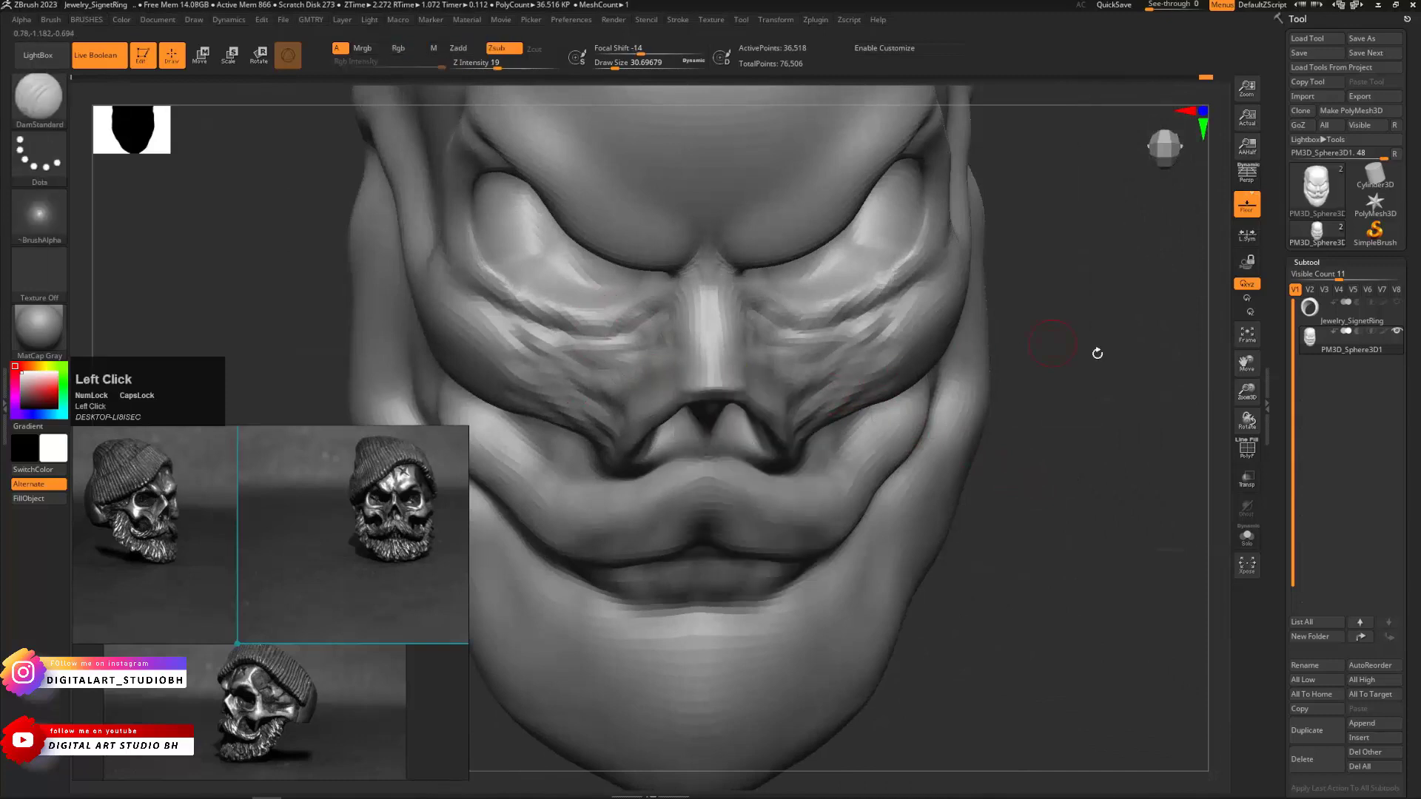
left_click_drag(1094, 352, 676, 337)
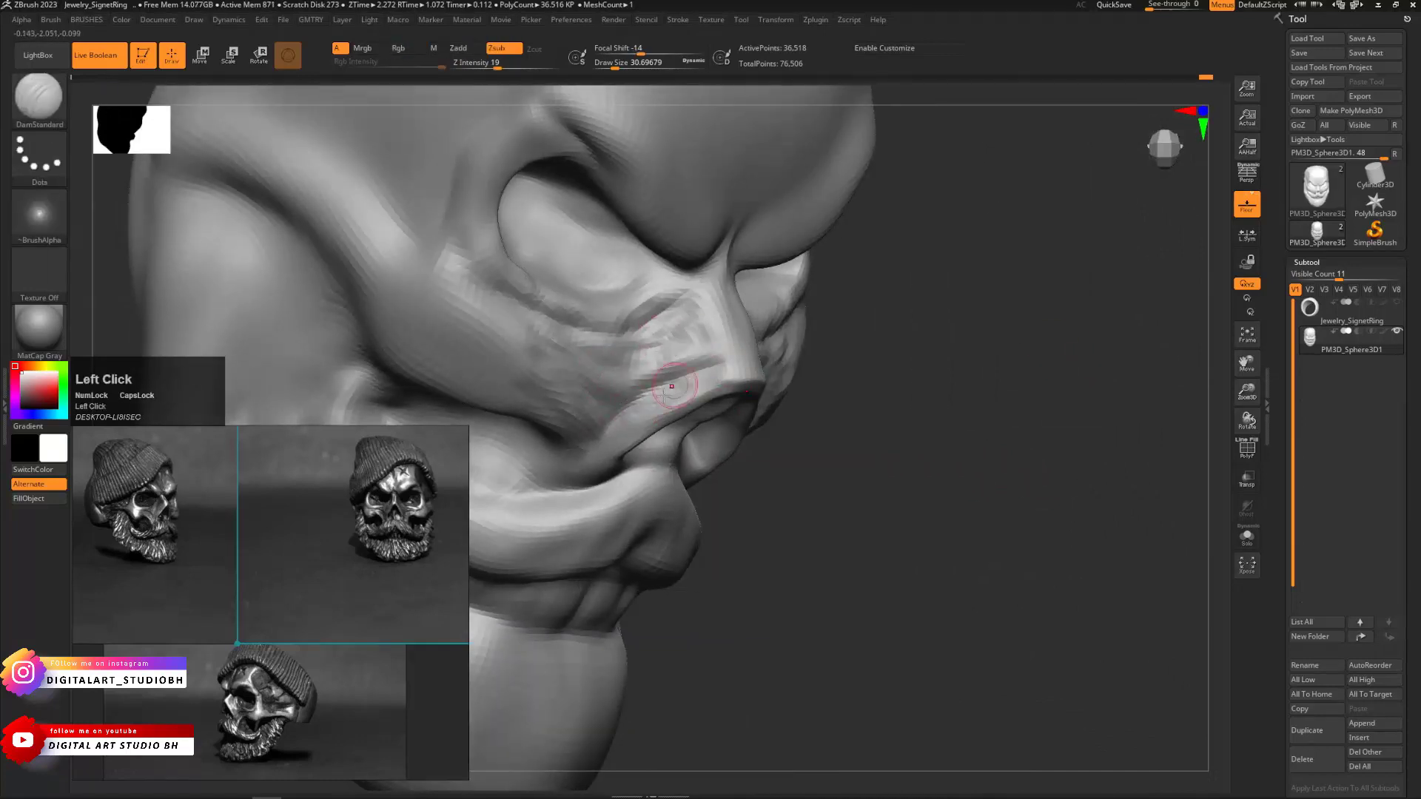
left_click_drag(939, 406, 922, 398, "shift")
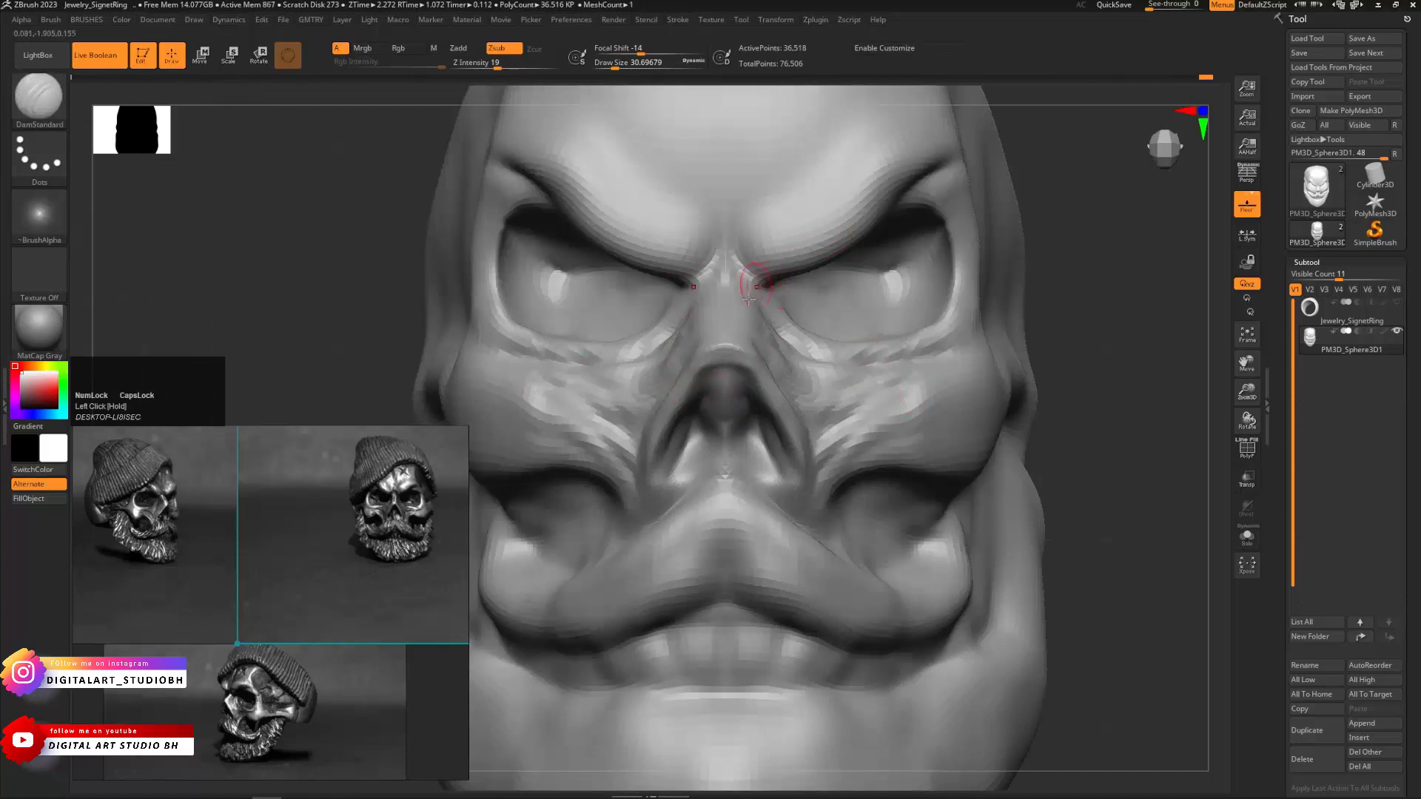
left_click_drag(723, 286, 725, 290)
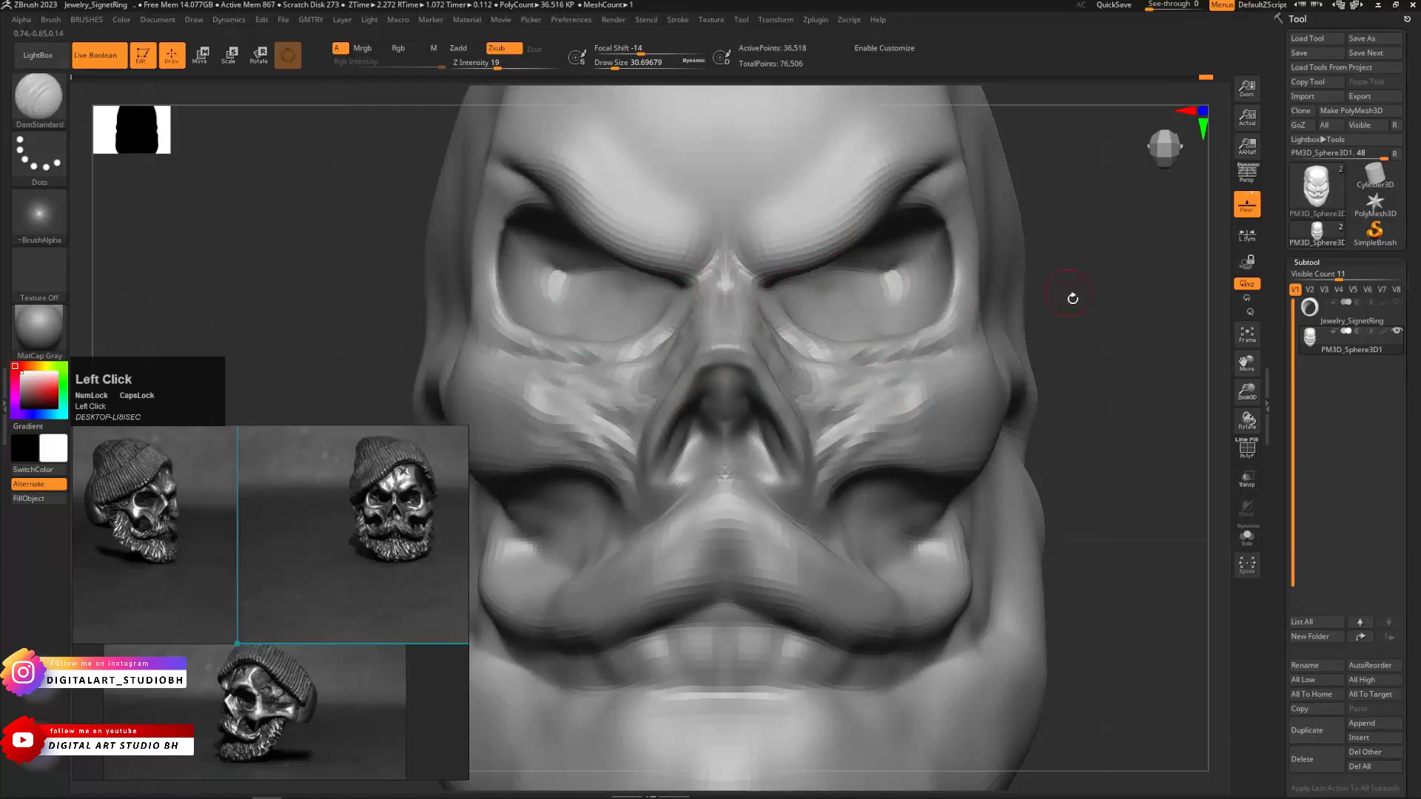
left_click_drag(1072, 298, 1048, 406)
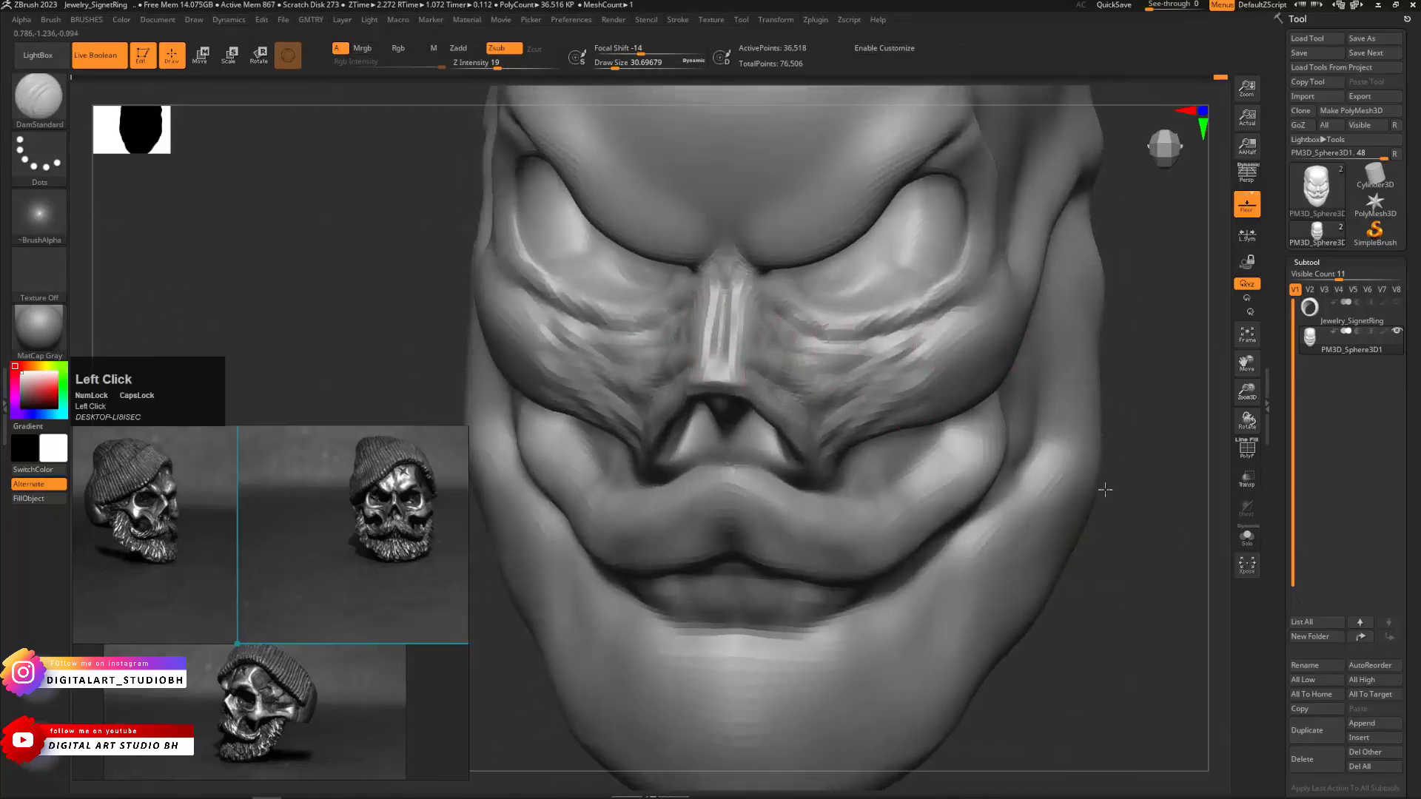
Deepen the inside of the nasal cavity on both sides of the central septum with the ClayBuildup brush
left_click_drag(1105, 489, 1147, 437, "alt")
mouse_move(1099, 396)
left_mouse_down("alt")
mouse_move(1094, 454)
mouse_move(1100, 403)
left_mouse_up("alt")
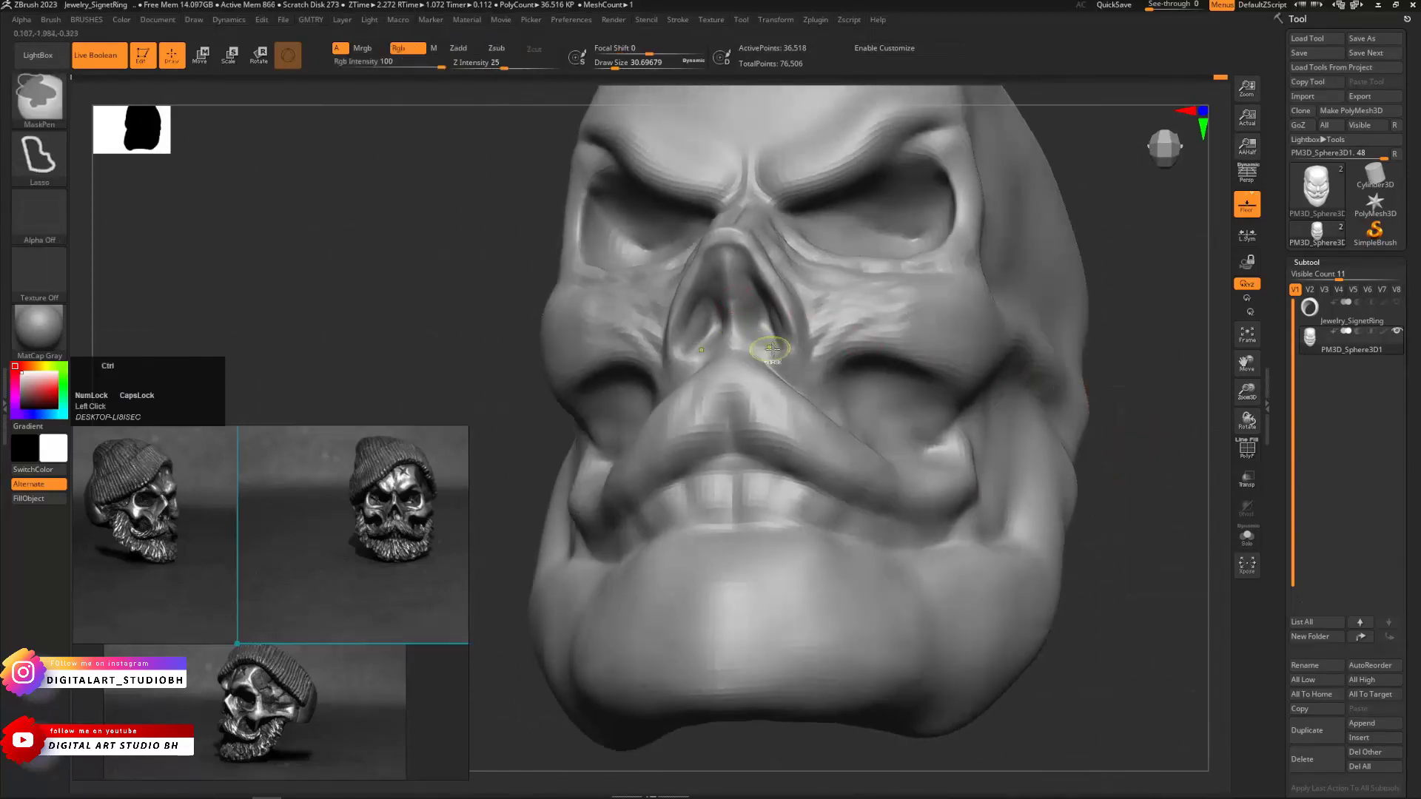
key("b")
left_click(797, 360)
mouse_move(429, 315)
left_mouse_down()
mouse_move(558, 288)
mouse_move(525, 270)
mouse_move(451, 283)
mouse_move(448, 315)
left_mouse_up()
key("ctrl+z")
left_click_drag(1028, 347, 1101, 250)
left_click_drag(771, 282, 772, 309, "alt")
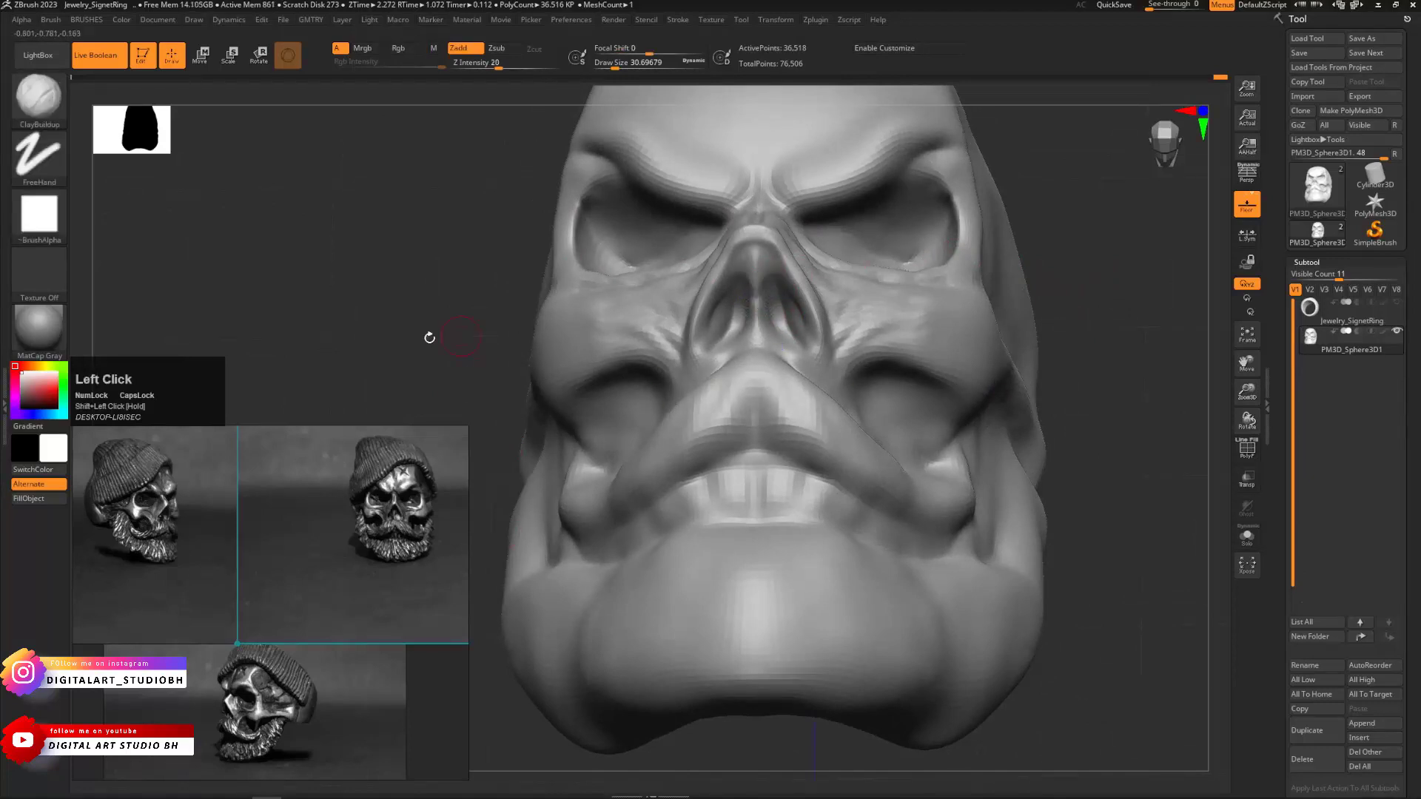
Set the draw size to about 68 and soften the lower part of the nasal cavity and its outer rim
left_click_drag(505, 279, 512, 250)
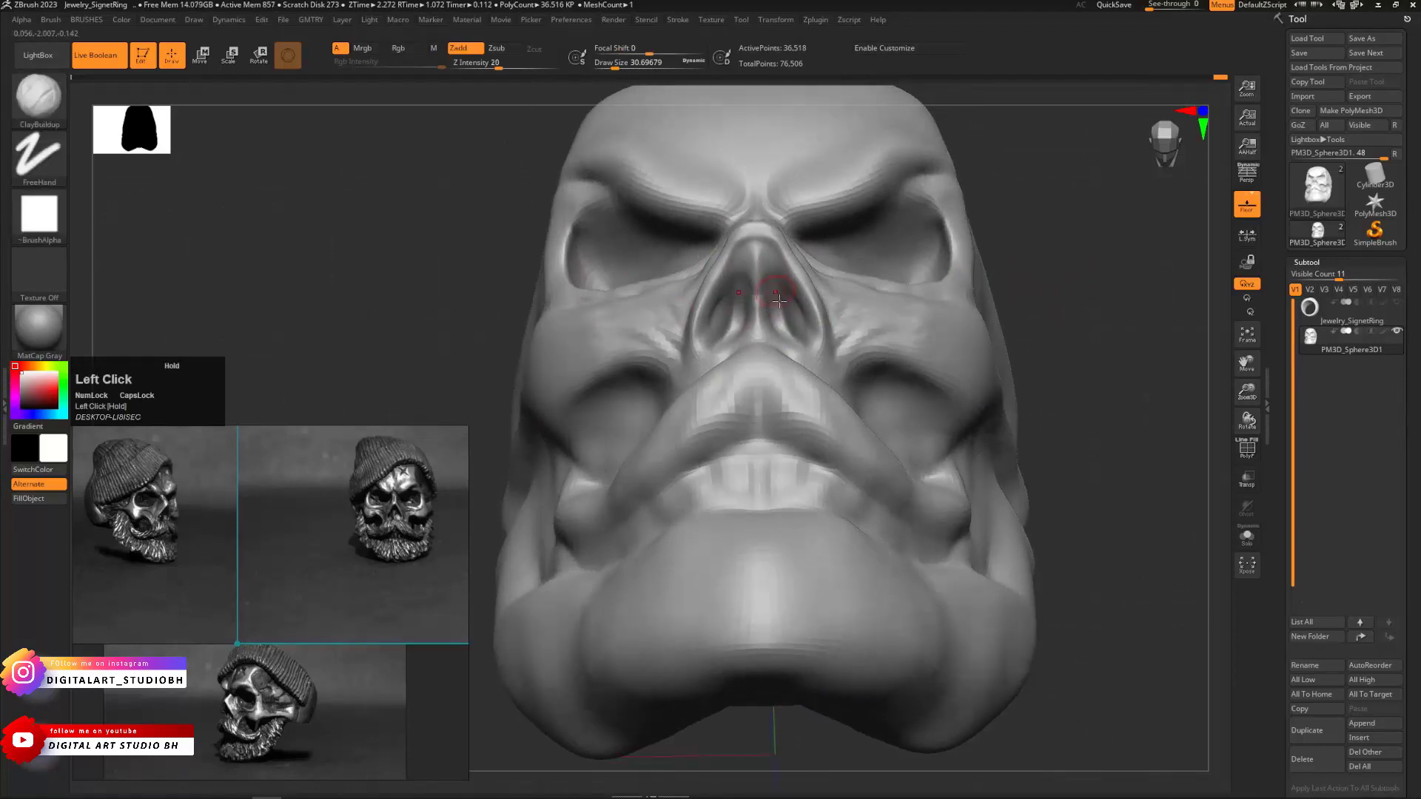
key("s")
left_click_drag(765, 299, 783, 303)
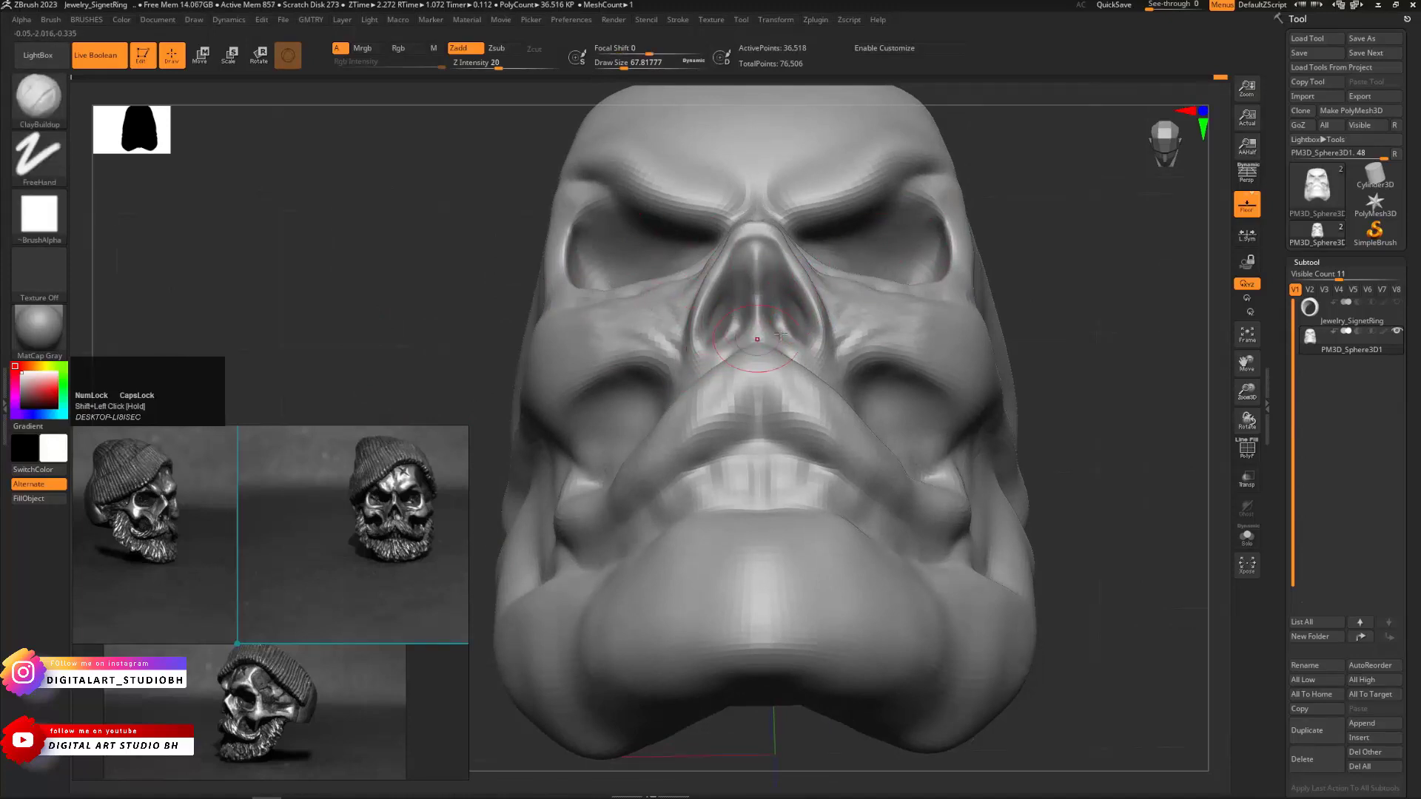
left_click_drag(1080, 308, 1029, 347)
left_click_drag(804, 356, 826, 370)
Carve the crease where the bone beside the nose meets the moustache with DamStandard at draw size about 35
key("b")
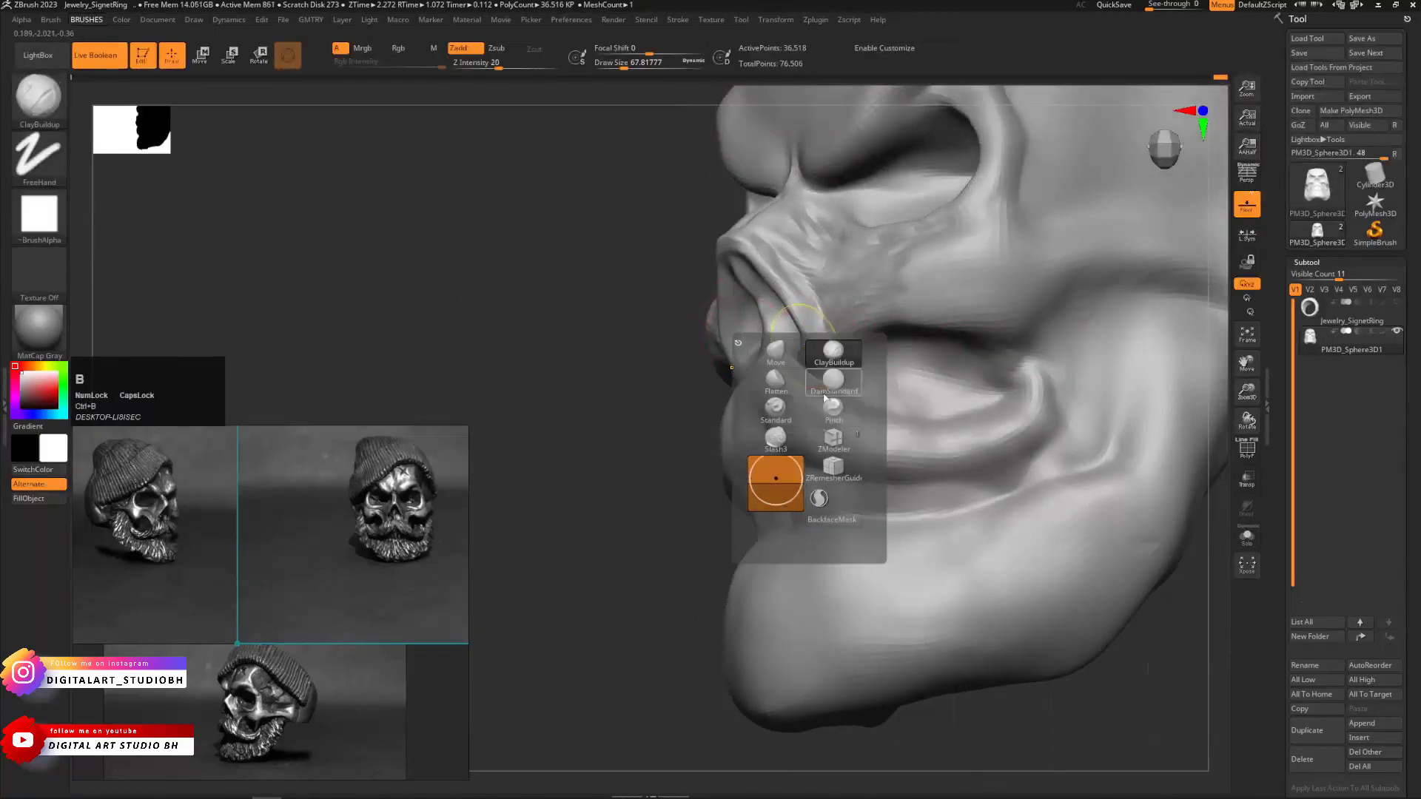
left_click(834, 375)
left_click_drag(551, 416, 540, 406)
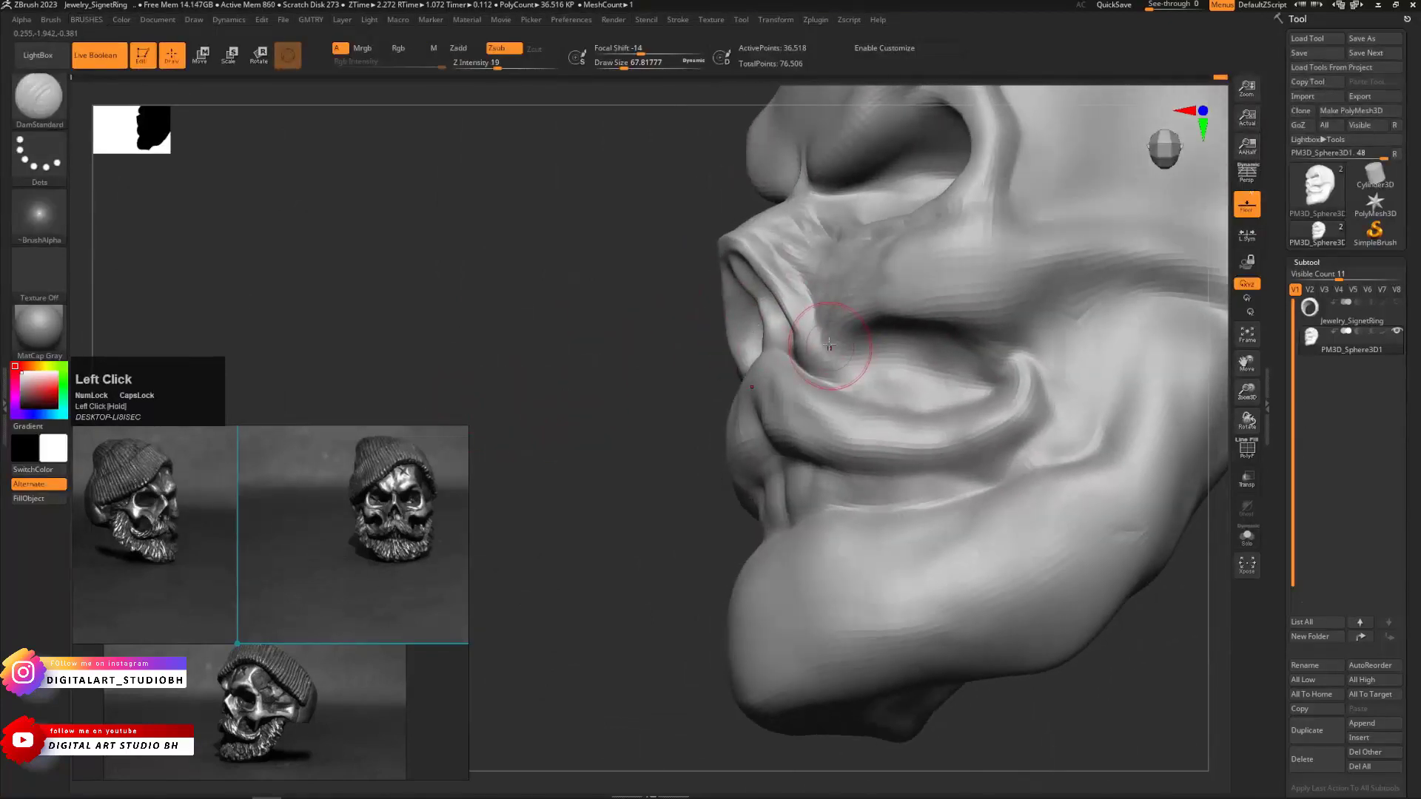
key("s")
mouse_move(819, 350)
left_mouse_down()
mouse_move(817, 332)
mouse_move(830, 372)
left_mouse_up()
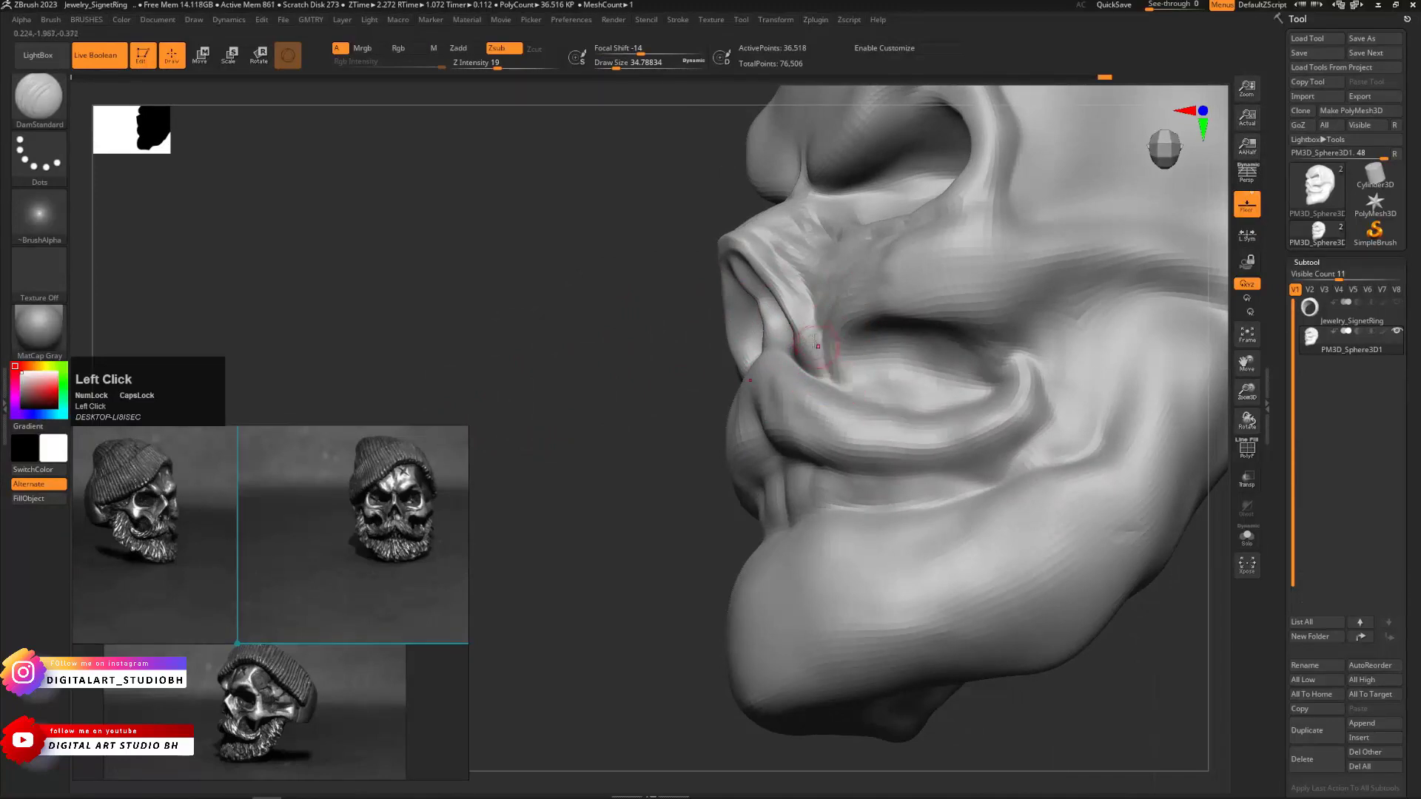
left_click_drag(555, 397, 689, 358)
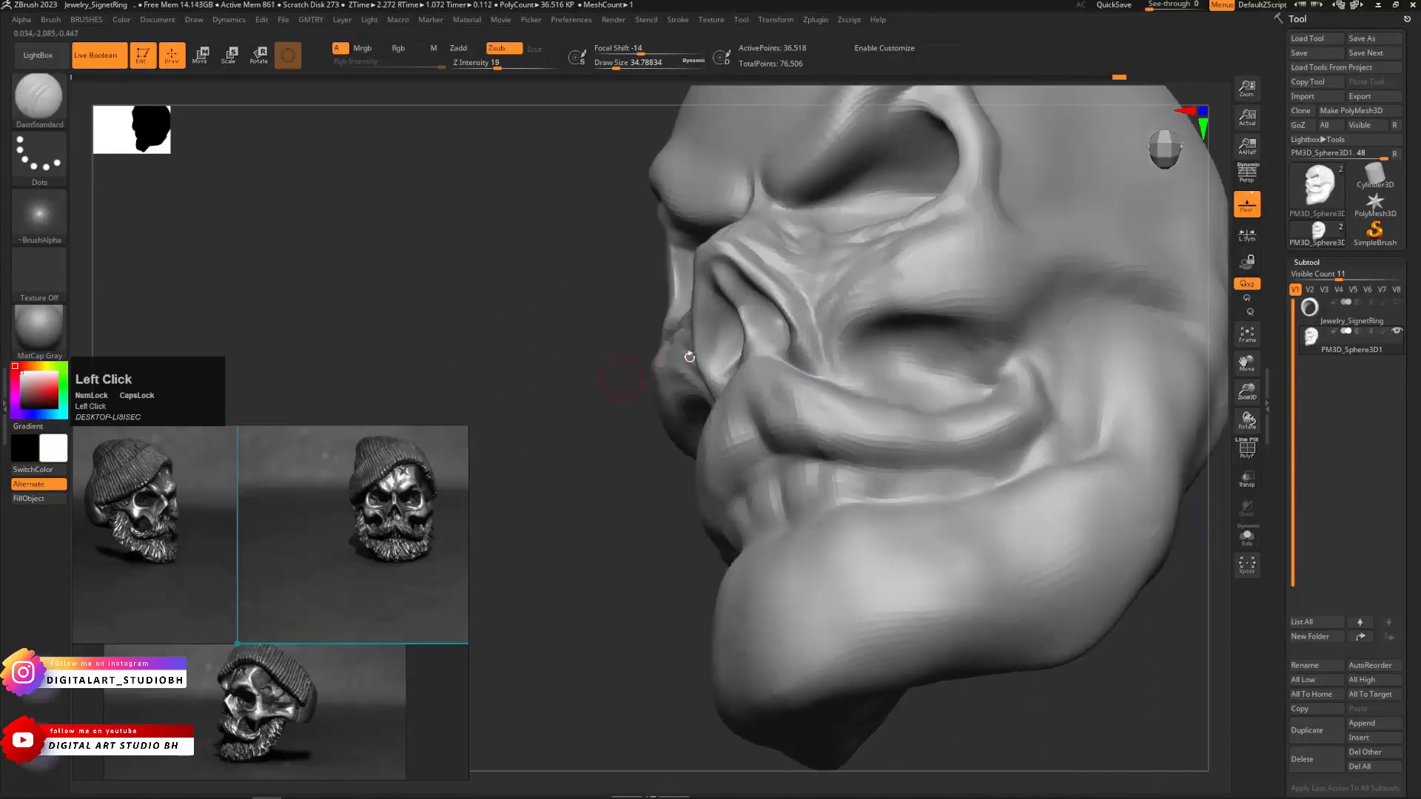
Sharpen the lower edge of the cheekbone above the cheek hollow with inverted DamStandard strokes and smooth it lightly
mouse_move(849, 377)
left_mouse_down("alt")
mouse_move(843, 353)
mouse_move(870, 317)
mouse_move(1012, 319)
left_mouse_up("alt")
left_click_drag(524, 403, 400, 415, "alt")
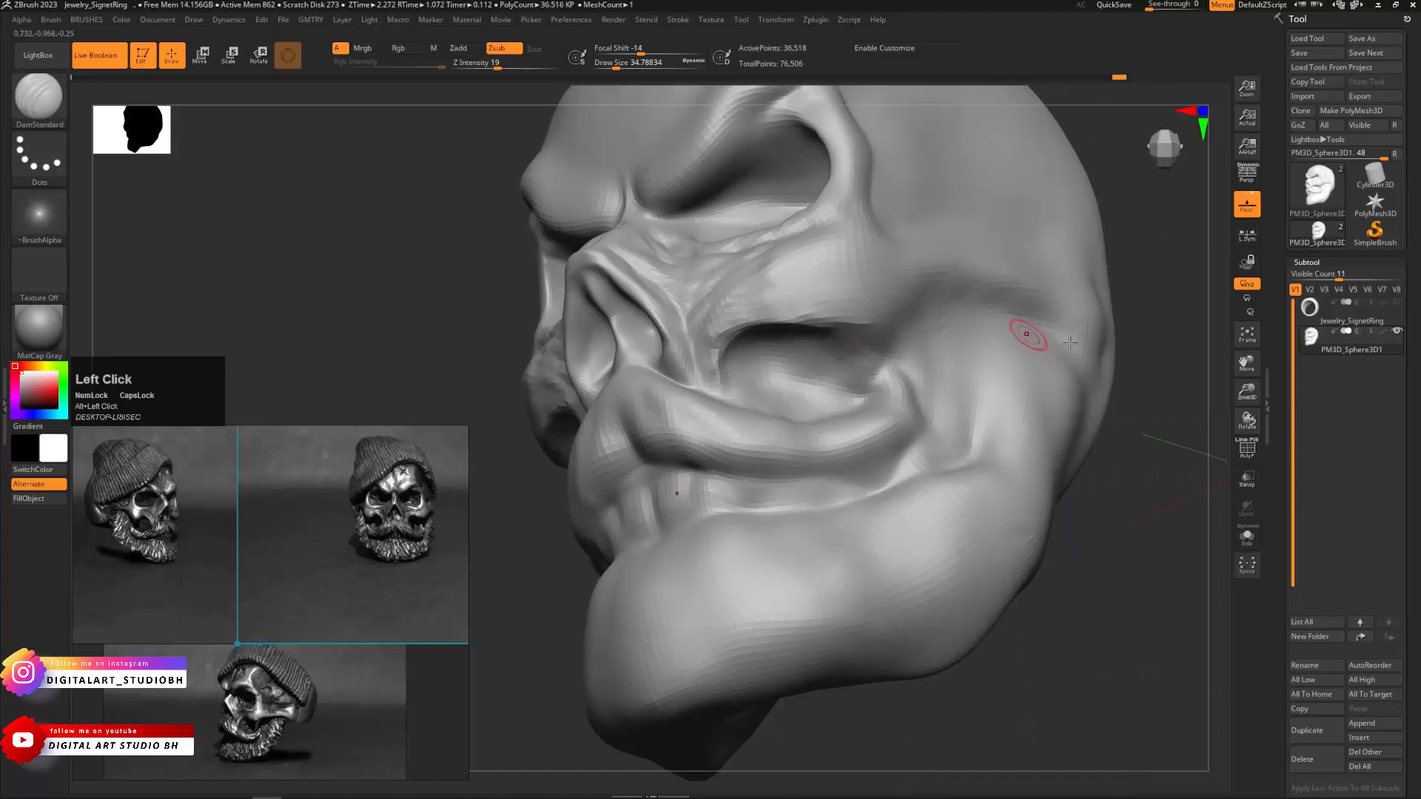
left_click_drag(1183, 424, 1128, 423)
mouse_move(796, 318)
left_mouse_down()
mouse_move(900, 306)
mouse_move(961, 275)
left_mouse_up()
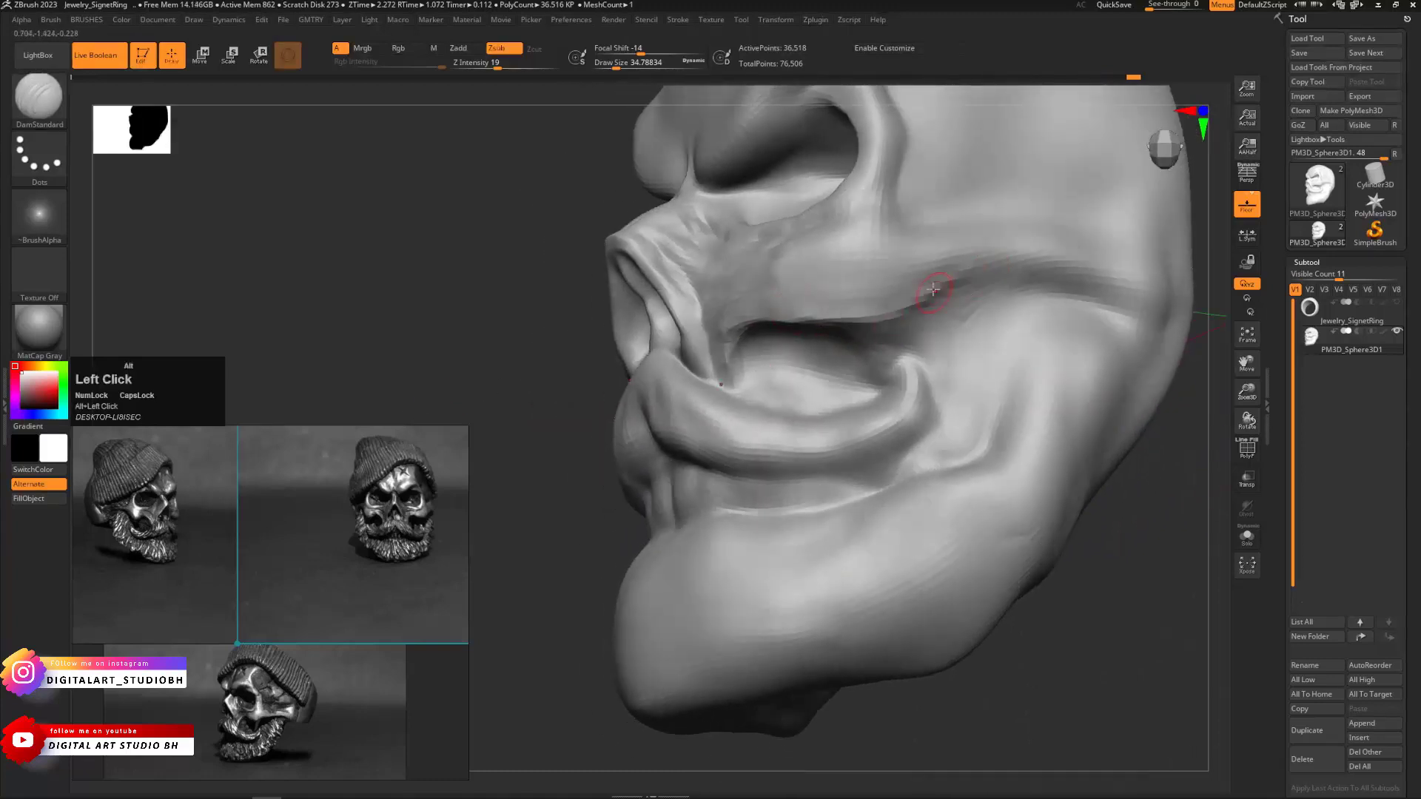
left_click_drag(892, 310, 885, 312, "shift")
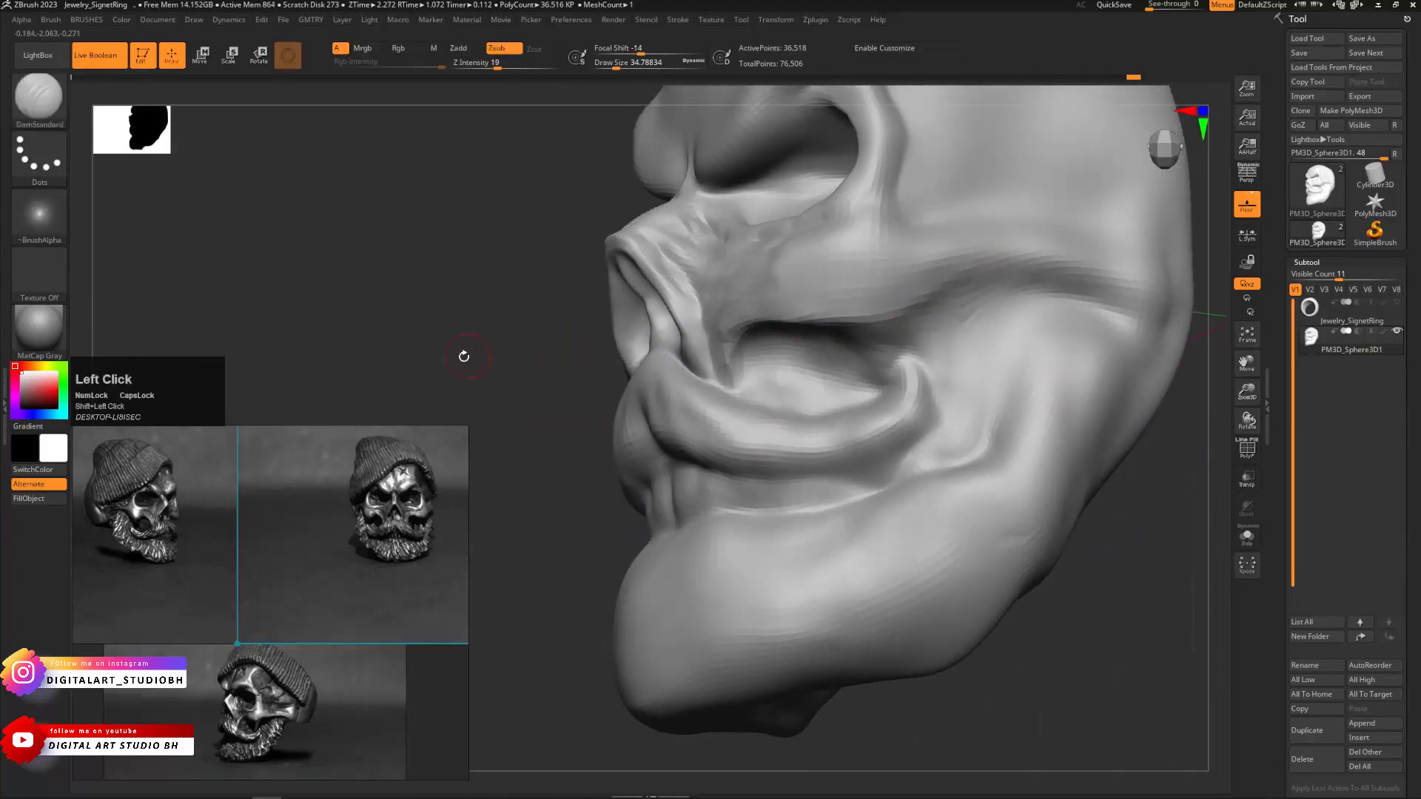
Carve fine creases into the cheek surface below the eye socket with the DamStandard brush
left_click_drag(463, 355, 585, 358)
mouse_move(1041, 192)
left_mouse_down()
mouse_move(1062, 190)
mouse_move(775, 249)
left_mouse_up()
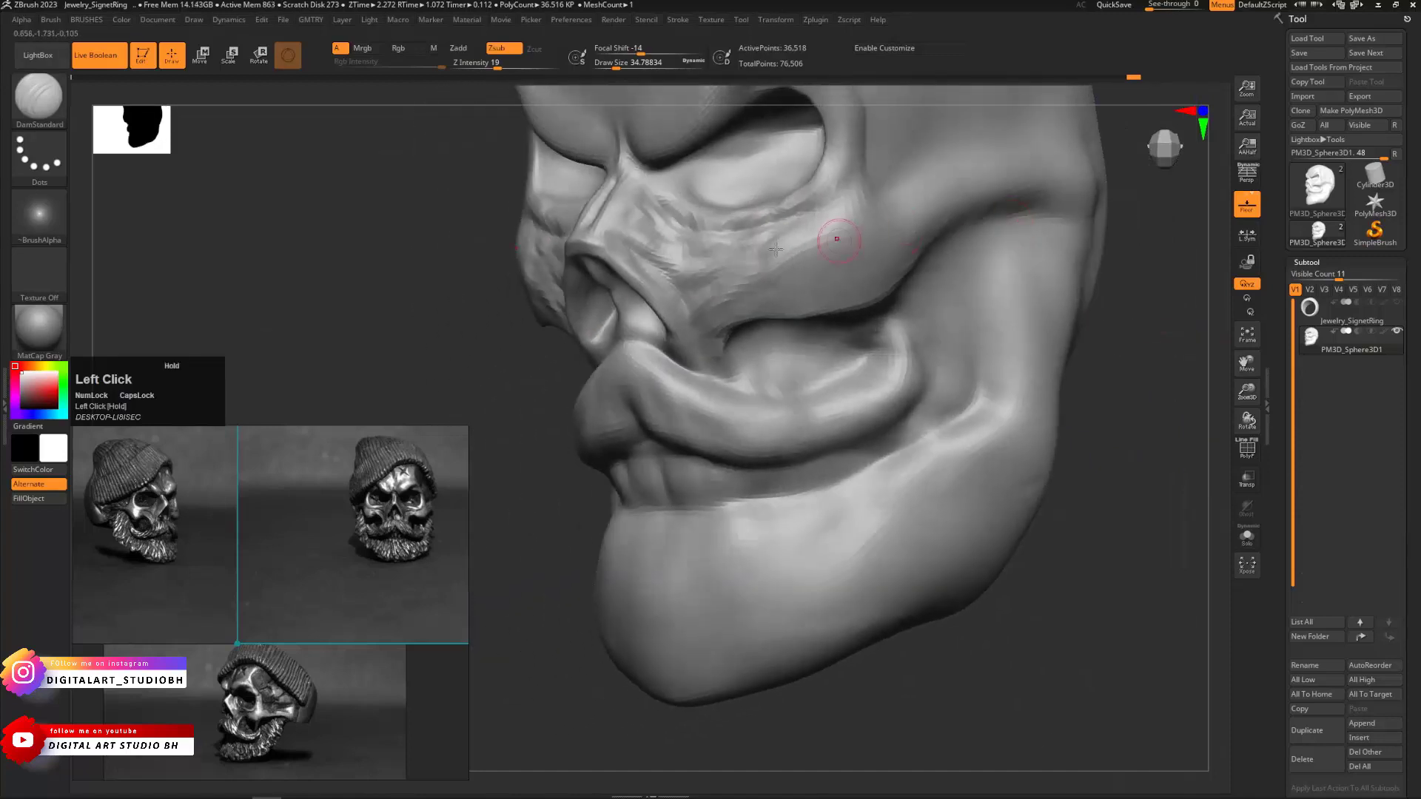
mouse_move(693, 275)
left_mouse_down()
mouse_move(908, 209)
mouse_move(815, 238)
left_mouse_up()
Cut a notch across the outer rim of the eye socket and sharpen the rim above it
left_click_drag(1123, 213, 894, 406, "alt")
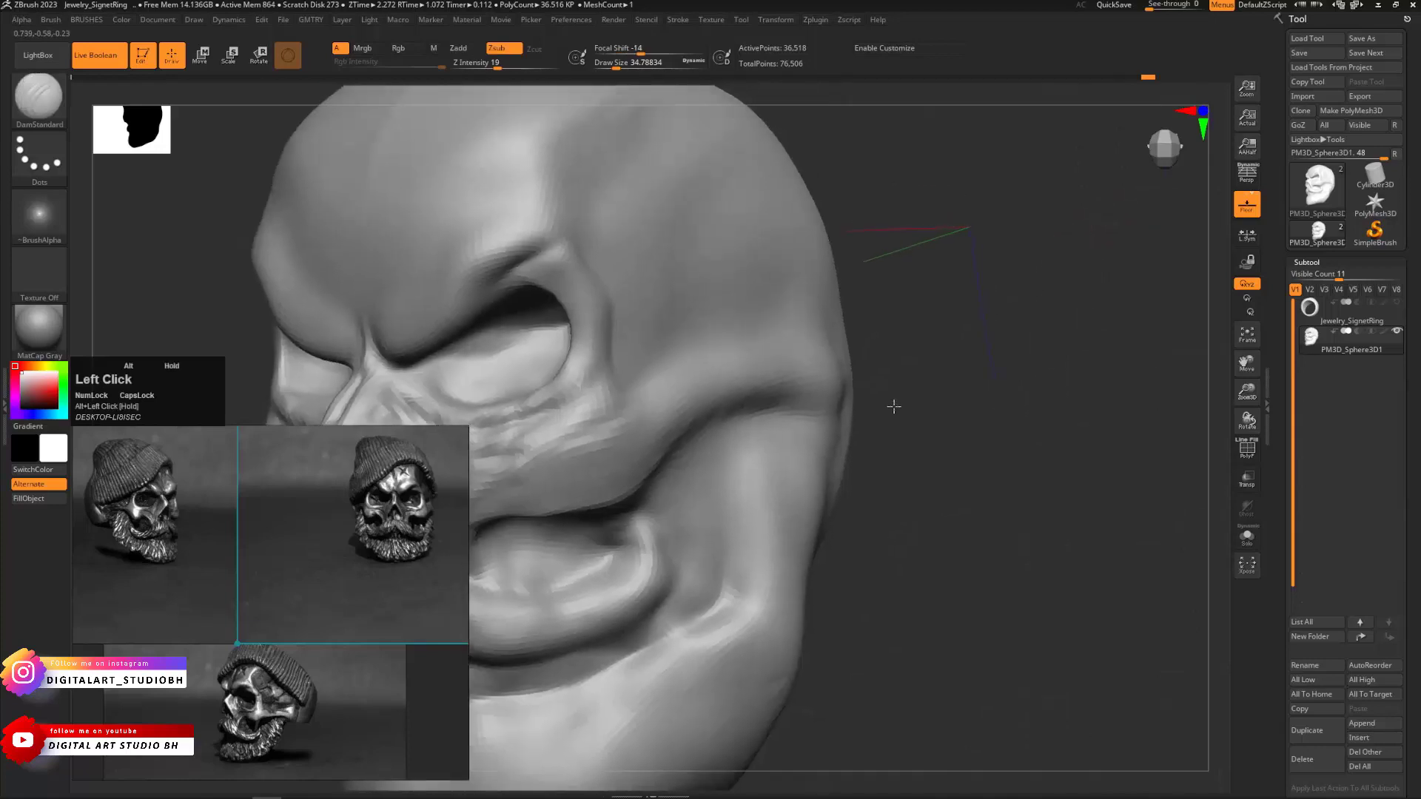
mouse_move(1073, 370)
left_mouse_down()
mouse_move(600, 273)
mouse_move(602, 316)
mouse_move(625, 317)
mouse_move(587, 323)
left_mouse_up()
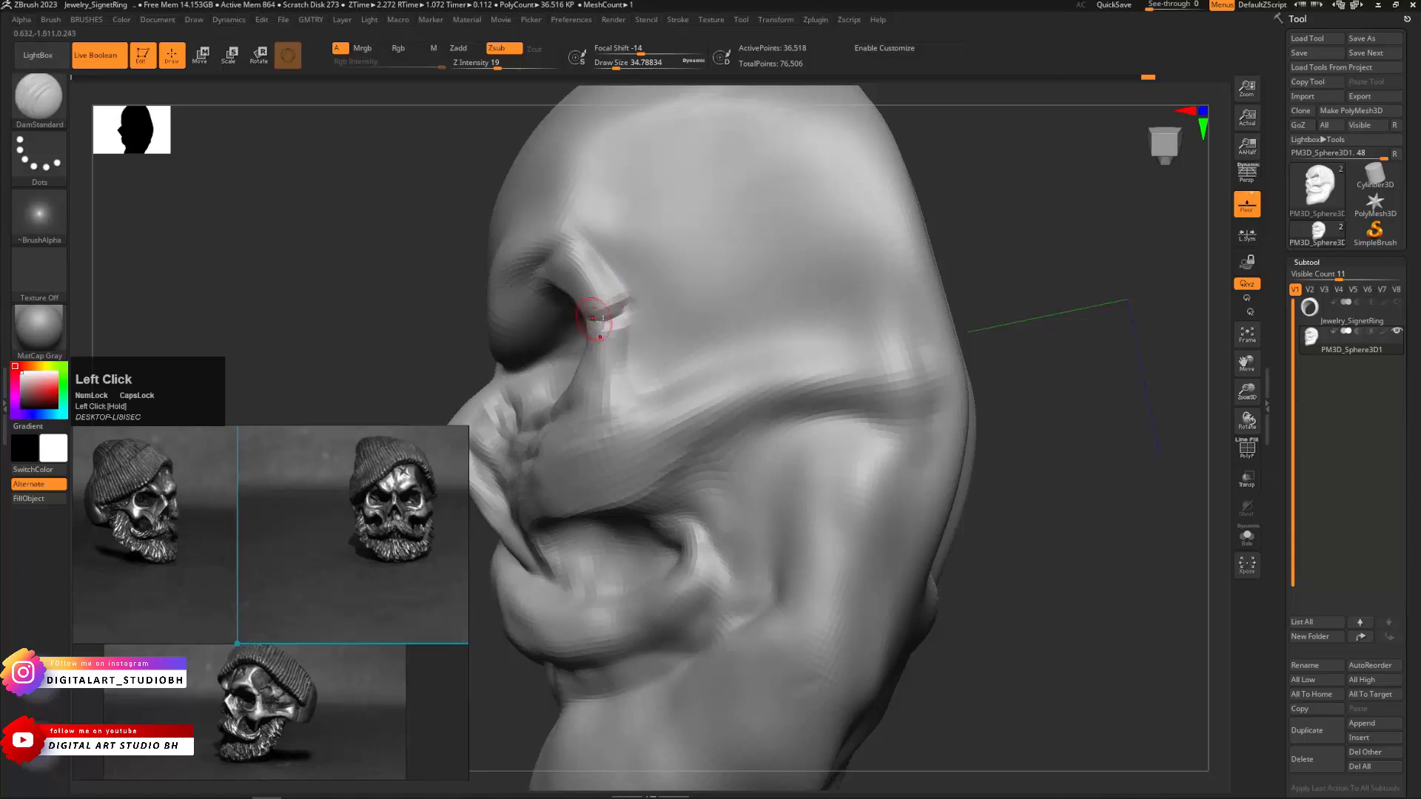
left_click_drag(576, 225, 587, 250)
left_click_drag(590, 317, 612, 304)
left_click_drag(583, 241, 624, 283, "alt")
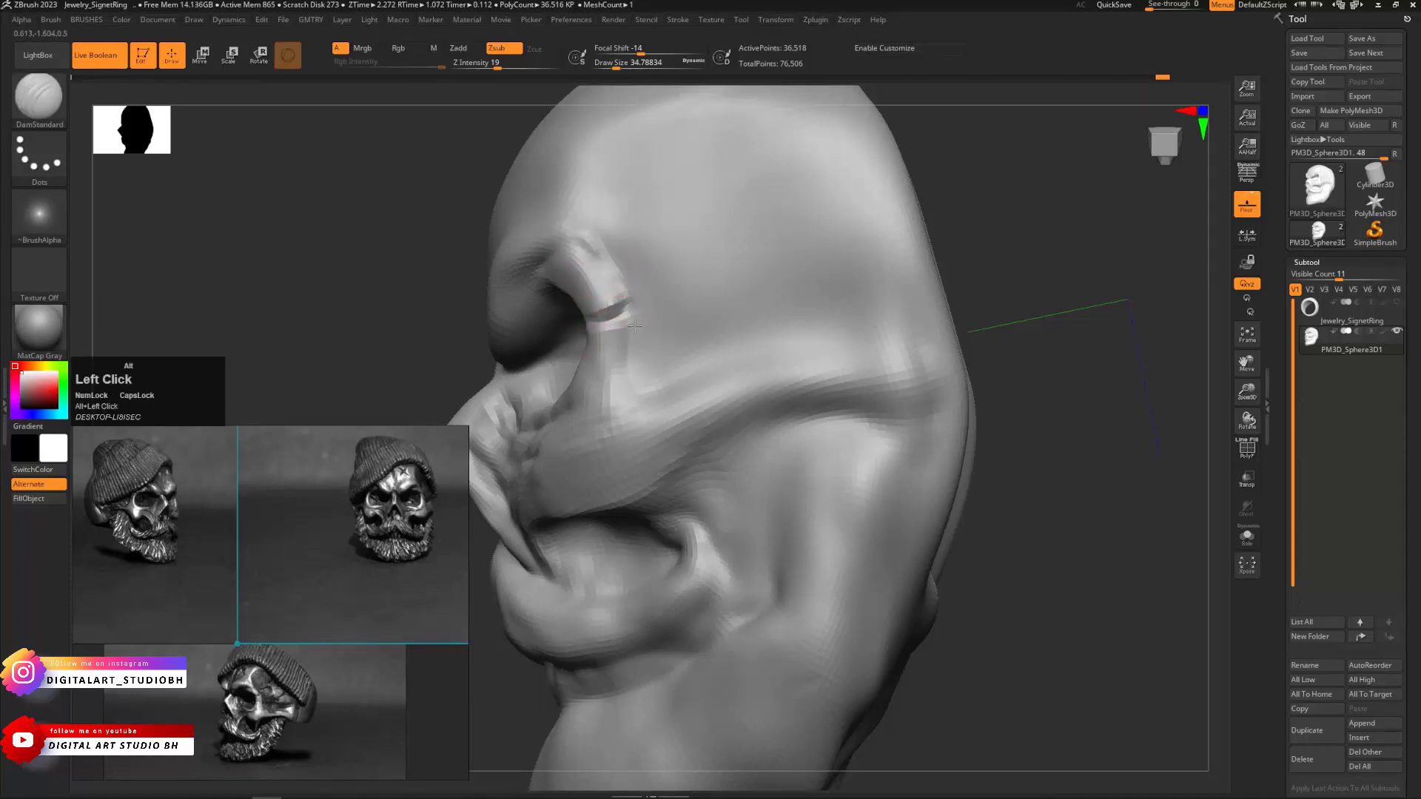
key("ctrl+z")
key("ctrl+shift+z")
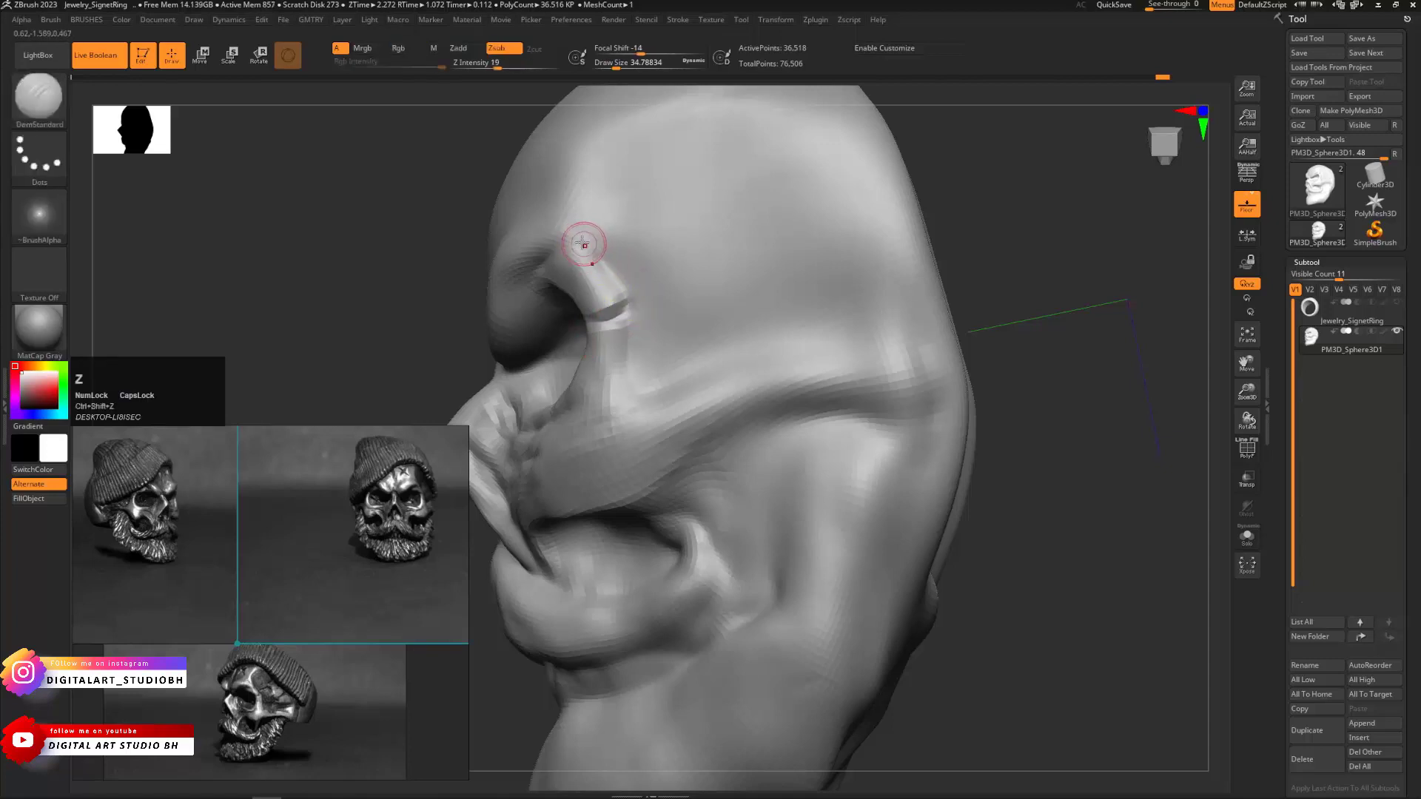
Define the upper edge of the cheekbone from the eye socket toward the back of the head and smooth it
mouse_move(582, 240)
left_mouse_down()
mouse_move(679, 383)
mouse_move(896, 337)
left_mouse_up()
left_click_drag(688, 370, 791, 349, "shift")
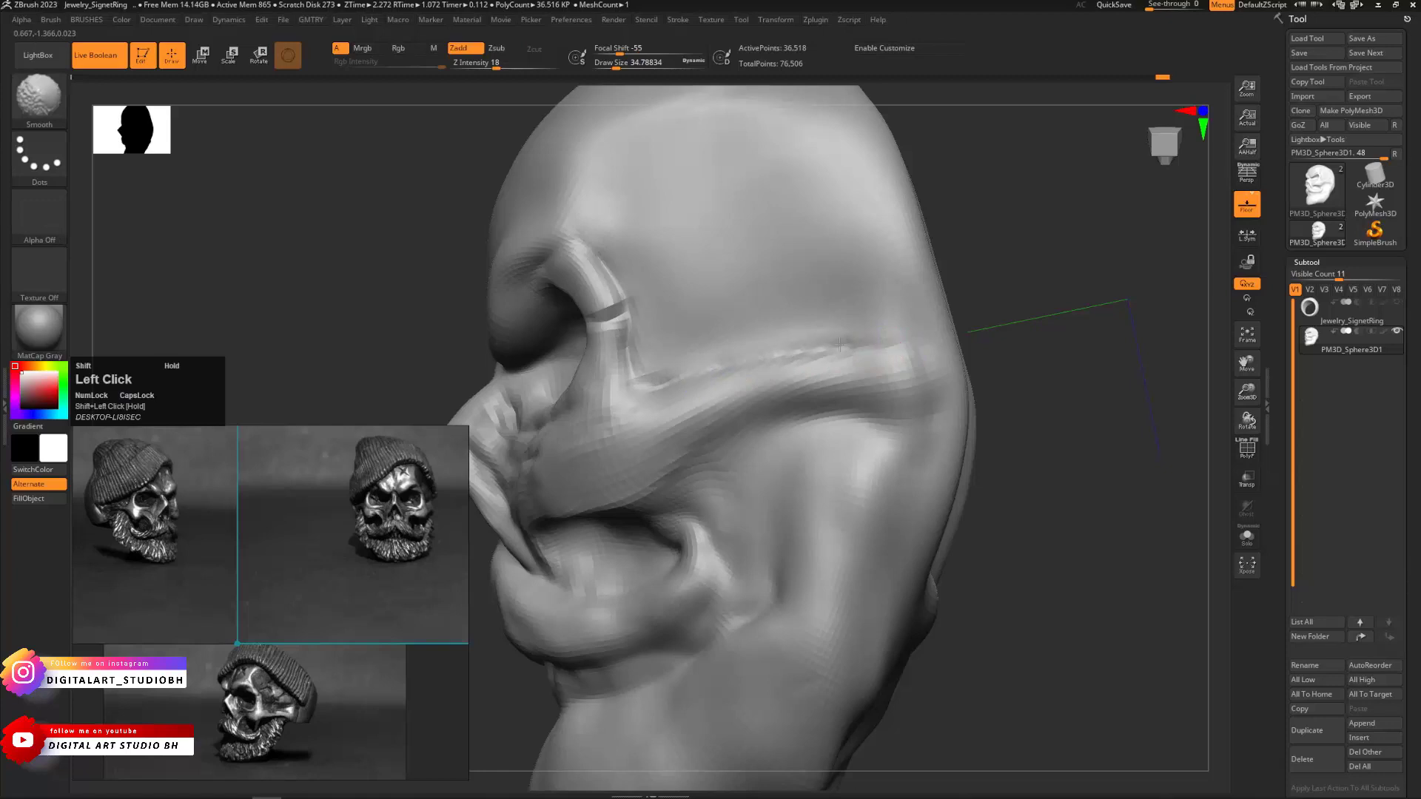
left_click_drag(618, 234, 596, 208, "shift")
Raise a sharper edge around the rear of the cheek hollow above the moustache tip with inverted DamStandard strokes
mouse_move(923, 209)
left_mouse_down("alt")
mouse_move(834, 212)
mouse_move(861, 273)
mouse_move(957, 231)
mouse_move(991, 240)
mouse_move(988, 344)
mouse_move(884, 269)
mouse_move(932, 332)
mouse_move(935, 350)
mouse_move(909, 348)
left_mouse_up("alt")
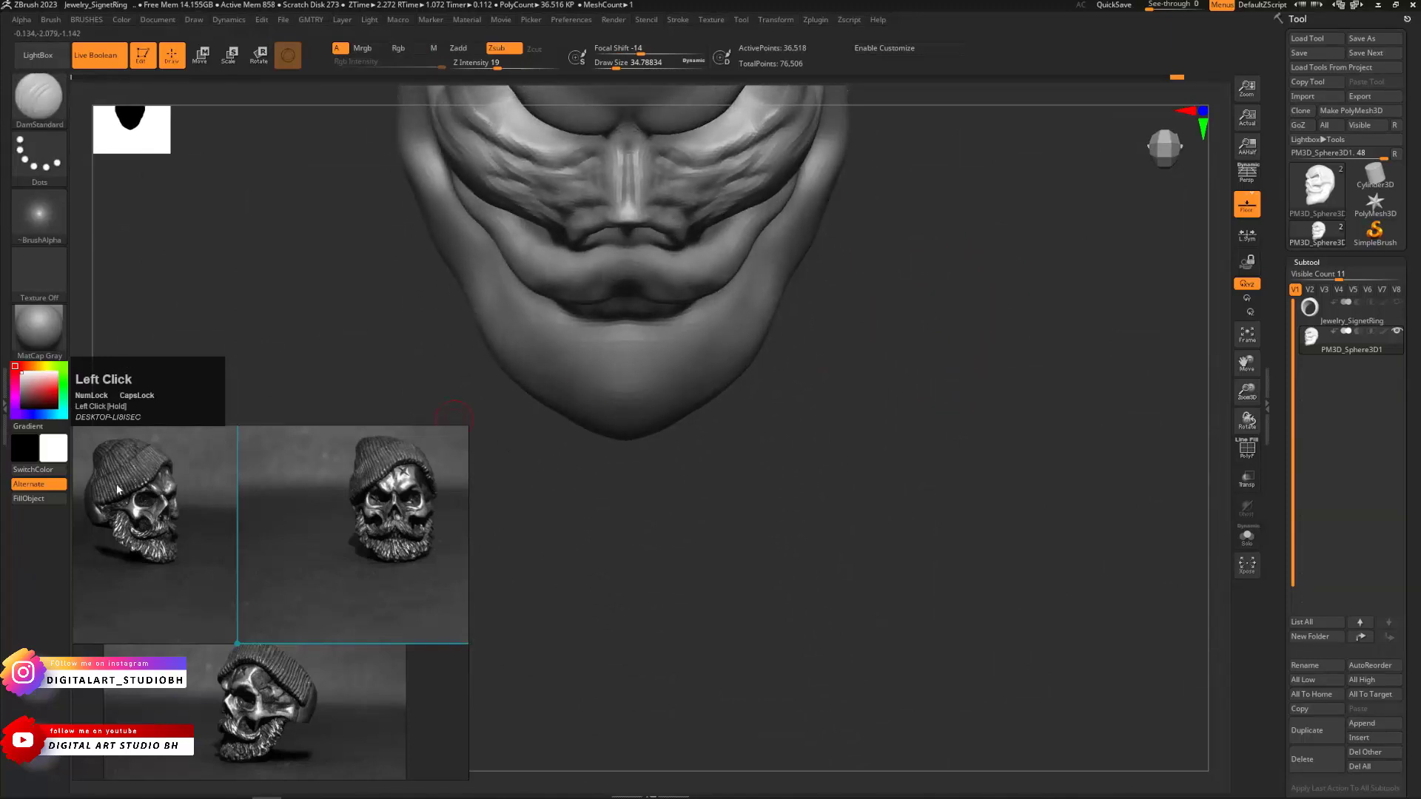
left_click_drag(965, 274, 881, 418, "alt")
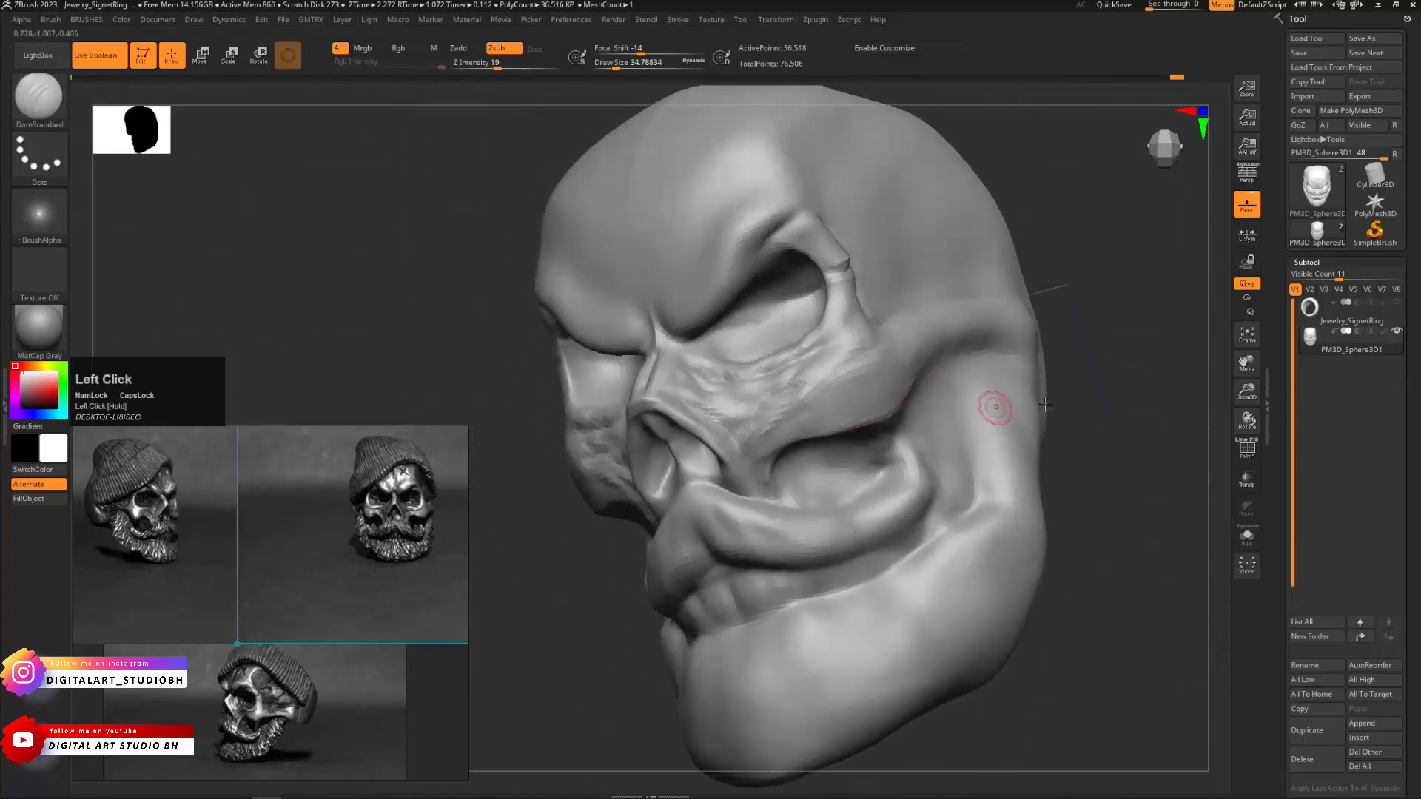
left_click_drag(1088, 414, 929, 416)
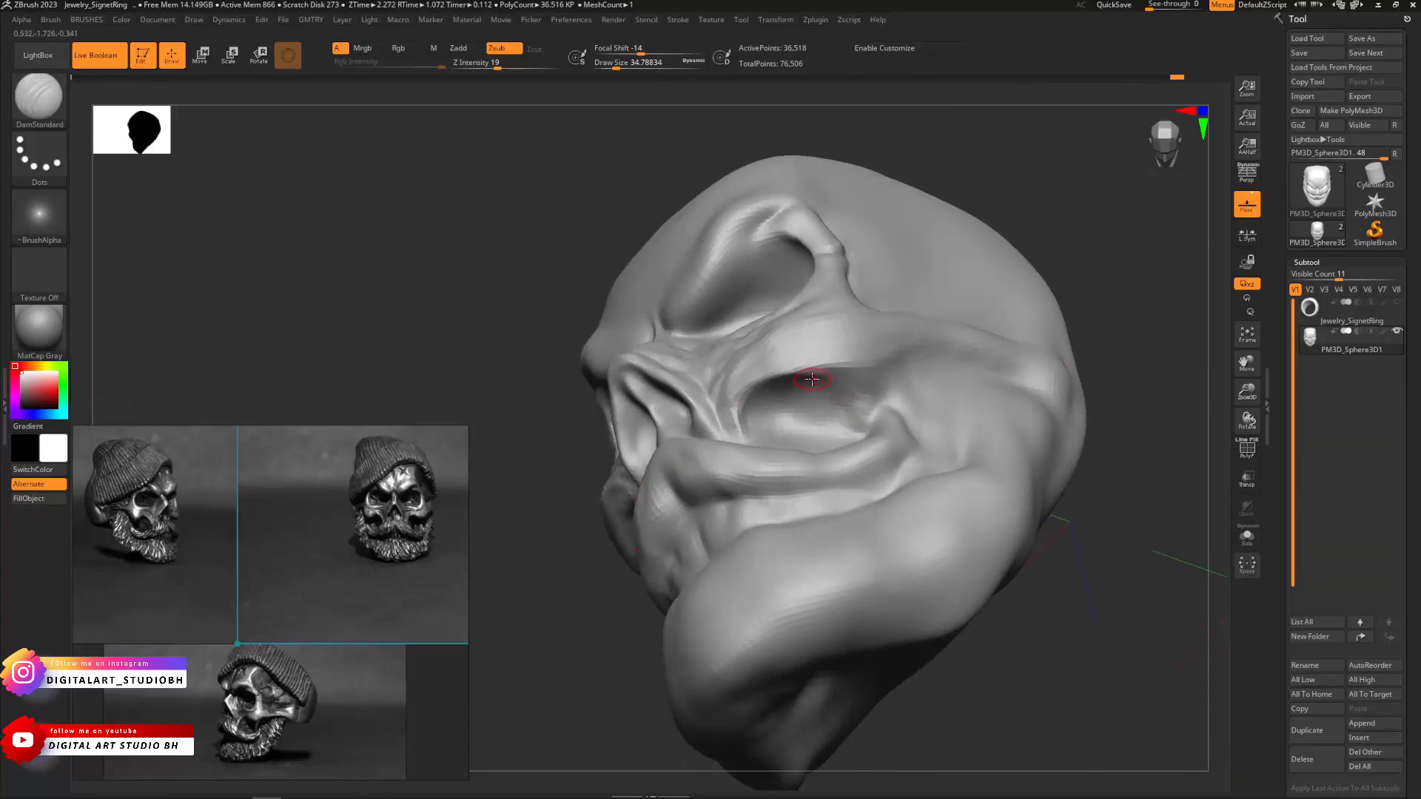
left_click_drag(842, 392, 832, 378, "alt")
left_click_drag(1098, 495, 1067, 477)
left_click_drag(888, 373, 901, 364, "alt")
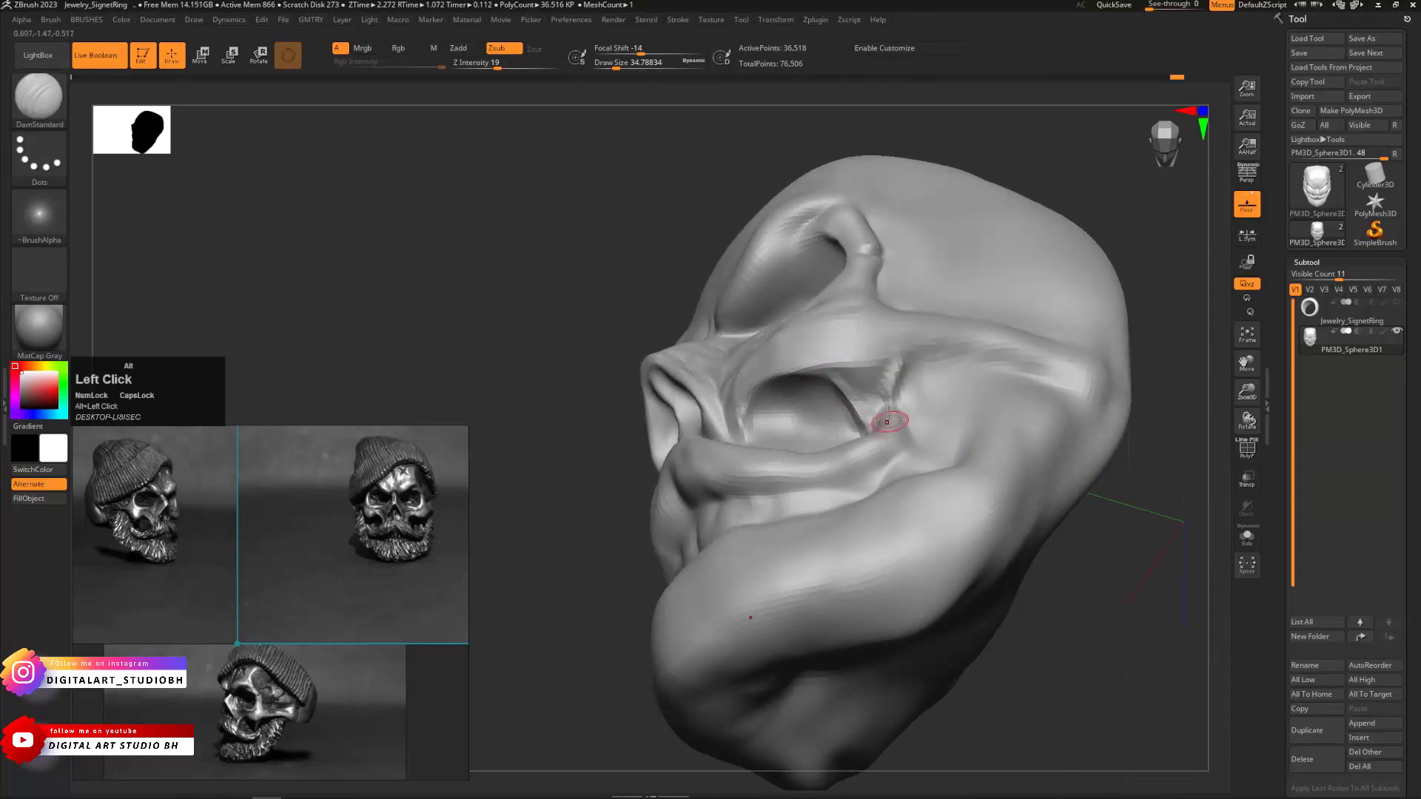
Build up the upper rear edge of the cheek hollow with the ClayBuildup brush and smooth the transition
key("b")
left_click(873, 386)
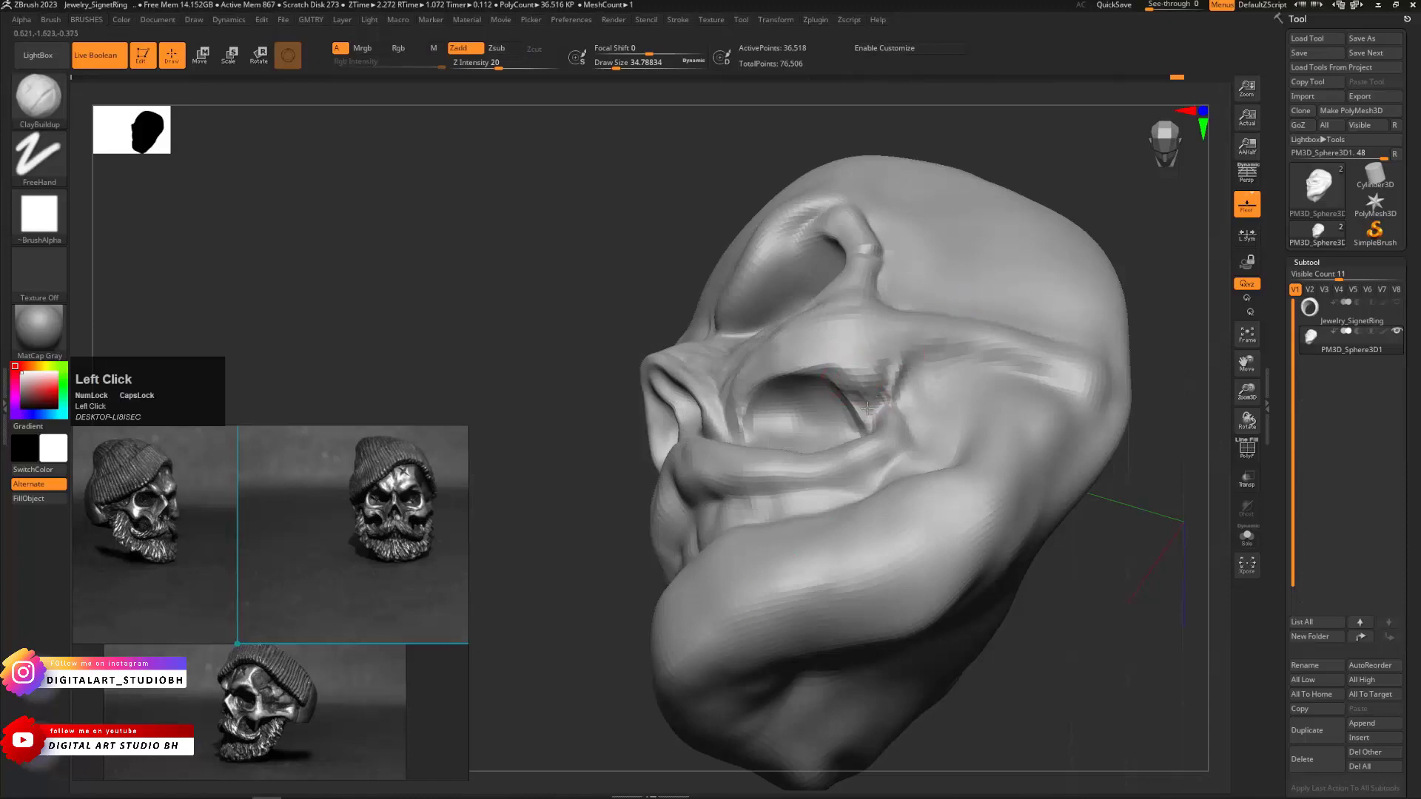
left_click_drag(867, 408, 872, 400, "shift")
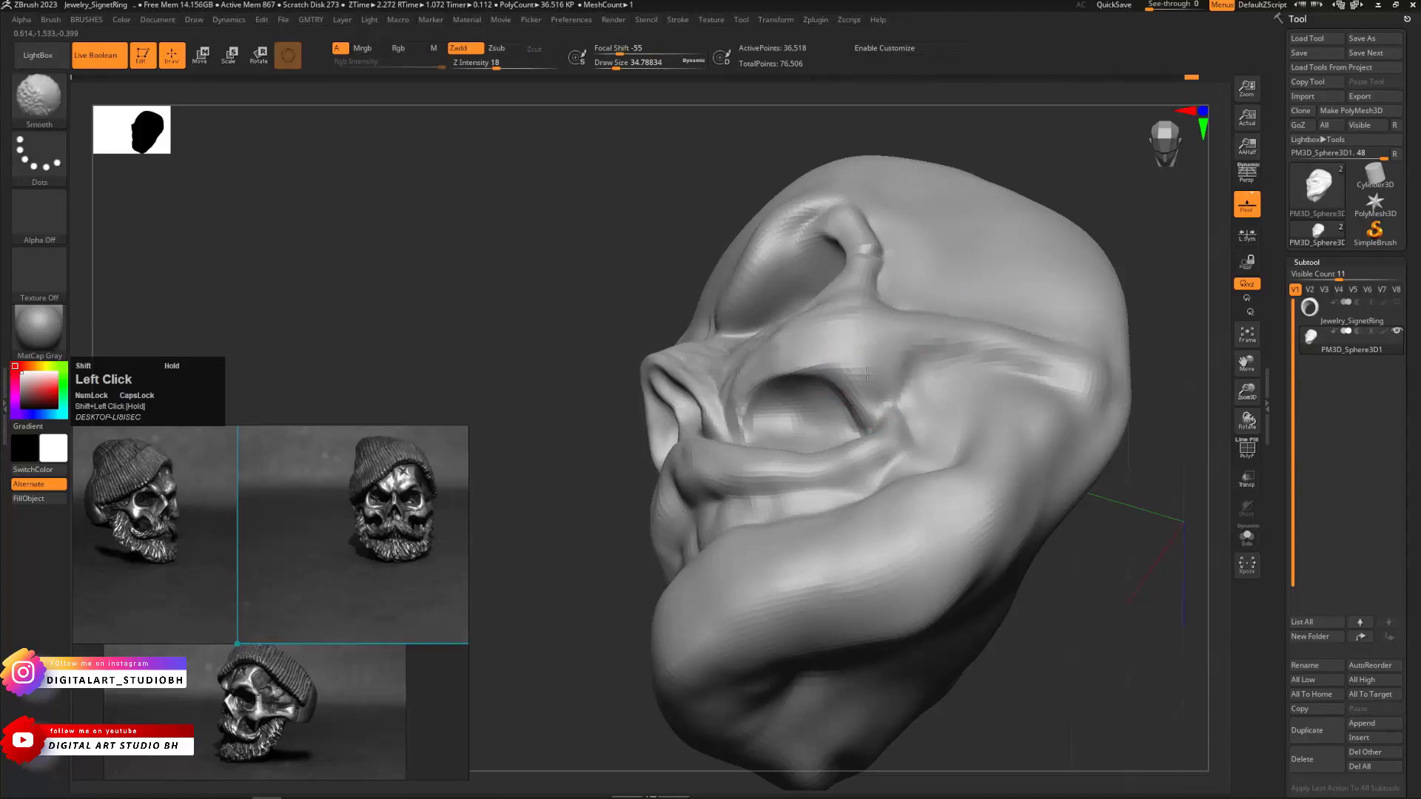
left_click_drag(591, 355, 748, 340, "shift")
Carve hair strands into the front of the moustache below the nose with the DamStandard brush
mouse_move(1040, 336)
left_mouse_down("alt")
mouse_move(970, 349)
mouse_move(975, 326)
left_mouse_up("alt")
mouse_move(975, 326)
left_mouse_down("alt")
mouse_move(1004, 386)
mouse_move(962, 385)
mouse_move(987, 386)
mouse_move(896, 419)
left_mouse_up("alt")
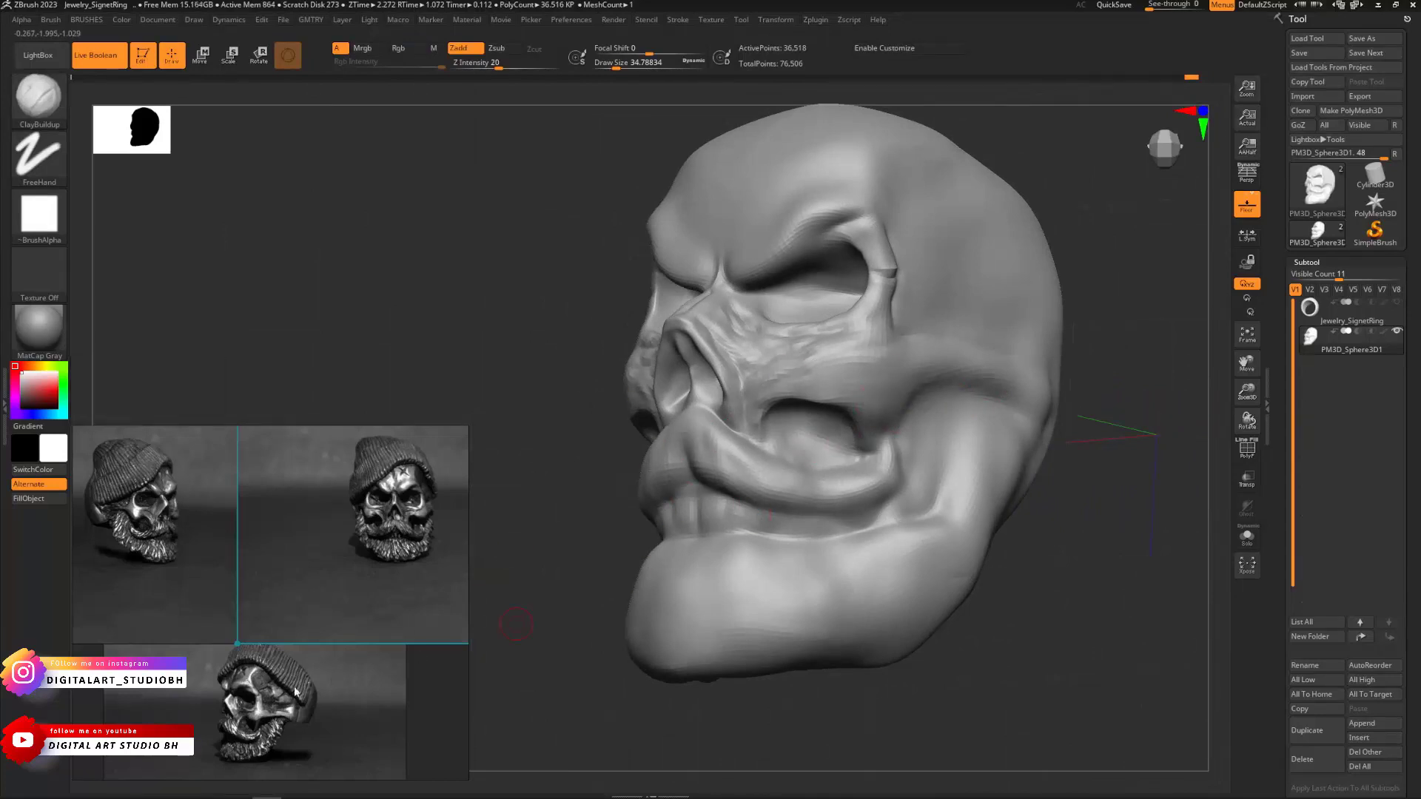
mouse_move(1070, 496)
left_mouse_down()
mouse_move(1044, 494)
mouse_move(1081, 494)
mouse_move(1061, 492)
left_mouse_up()
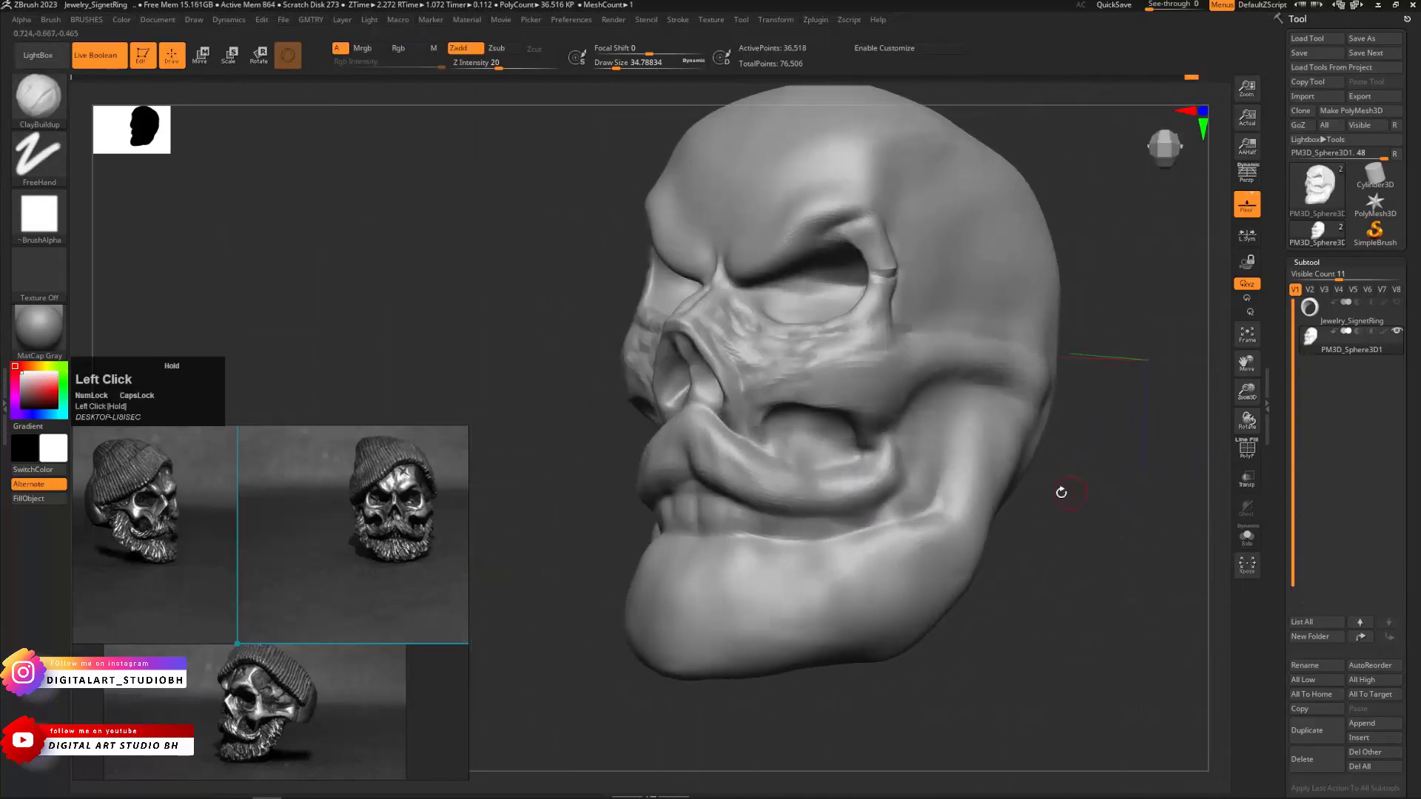
key("ctrl")
key("ctrl")
left_click(818, 545)
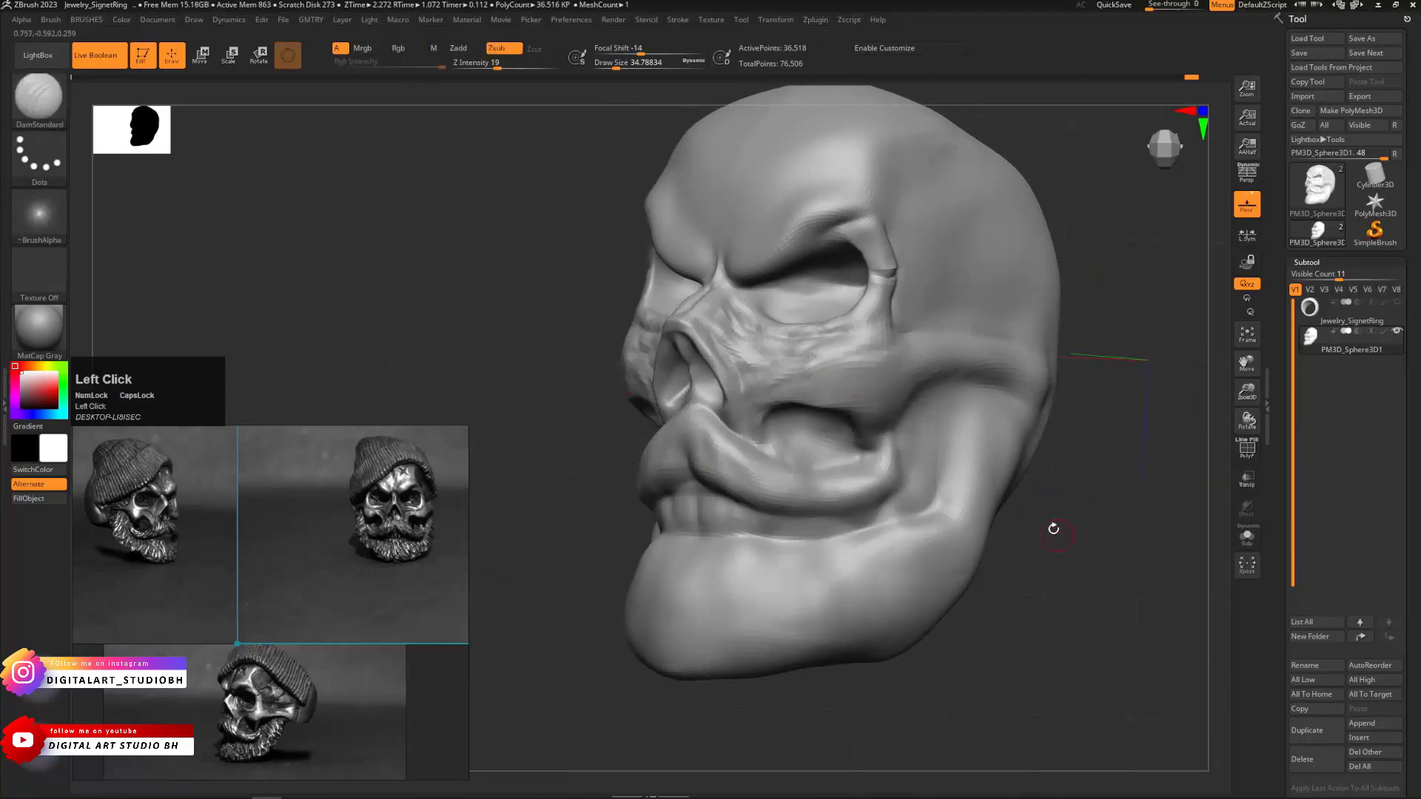
left_click_drag(1065, 507, 1084, 509, "shift")
left_click_drag(984, 496, 954, 498)
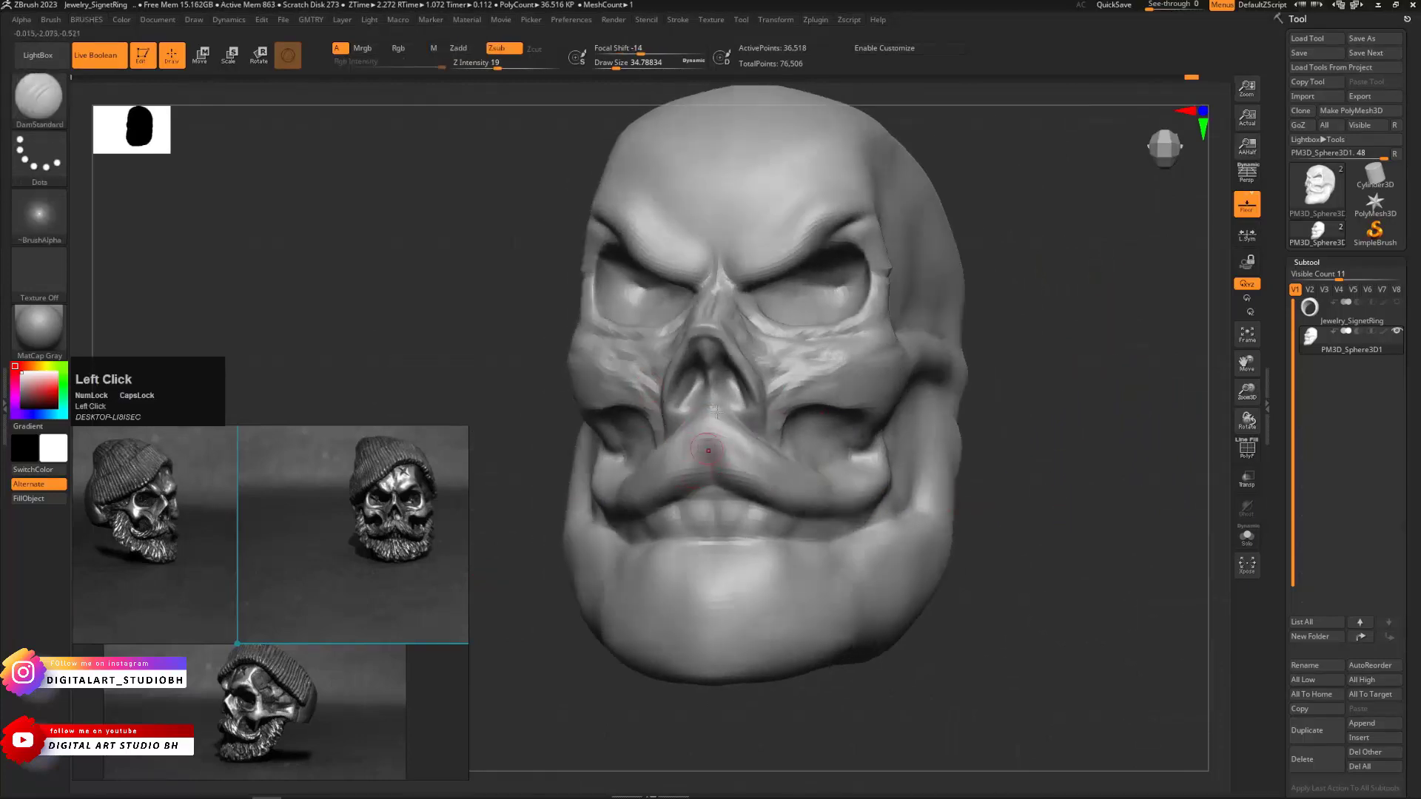
left_click_drag(720, 423, 773, 496)
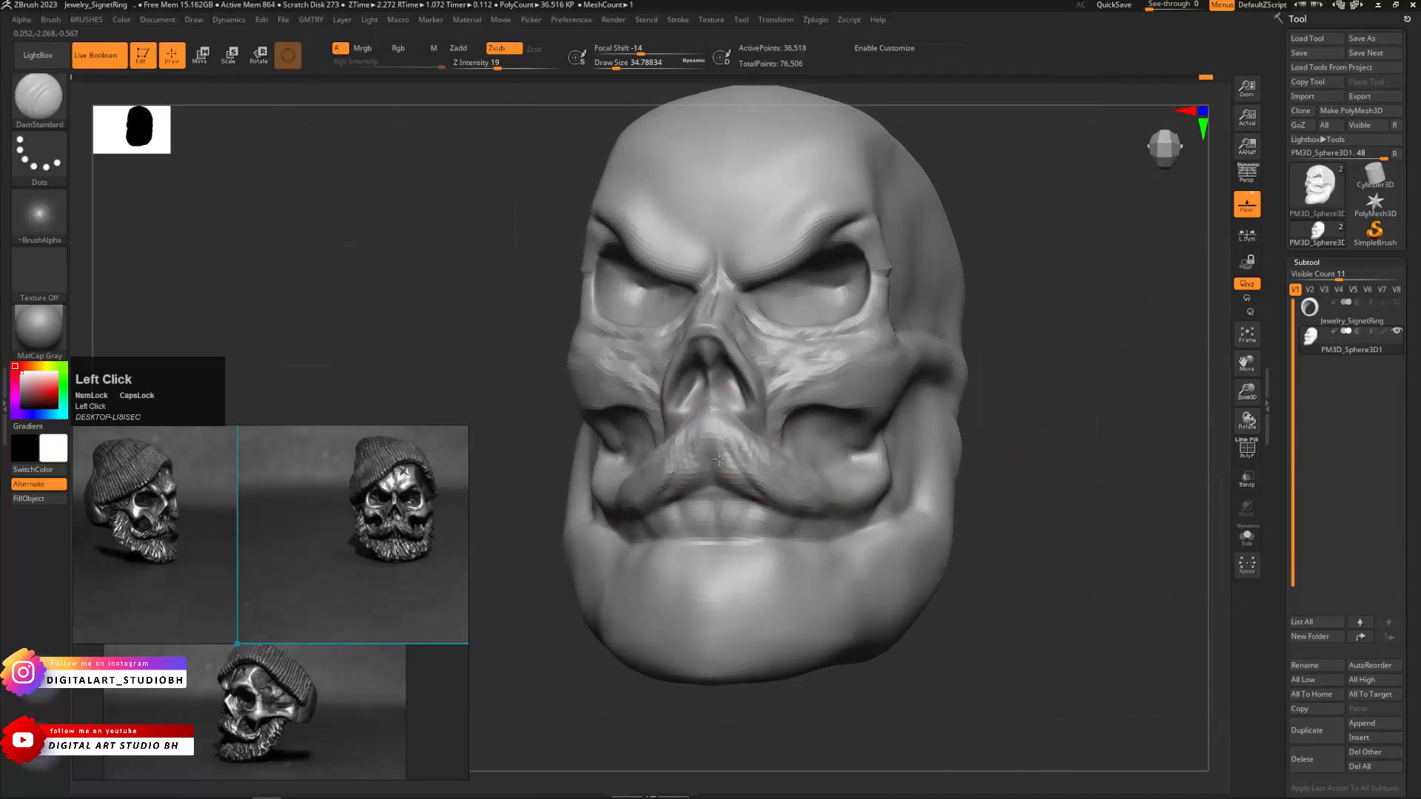
left_click_drag(718, 459, 780, 498)
Extend the hair grooves along the moustache to its outer tip and raise strands between them
mouse_move(992, 503)
left_mouse_down()
mouse_move(762, 470)
mouse_move(908, 496)
left_mouse_up()
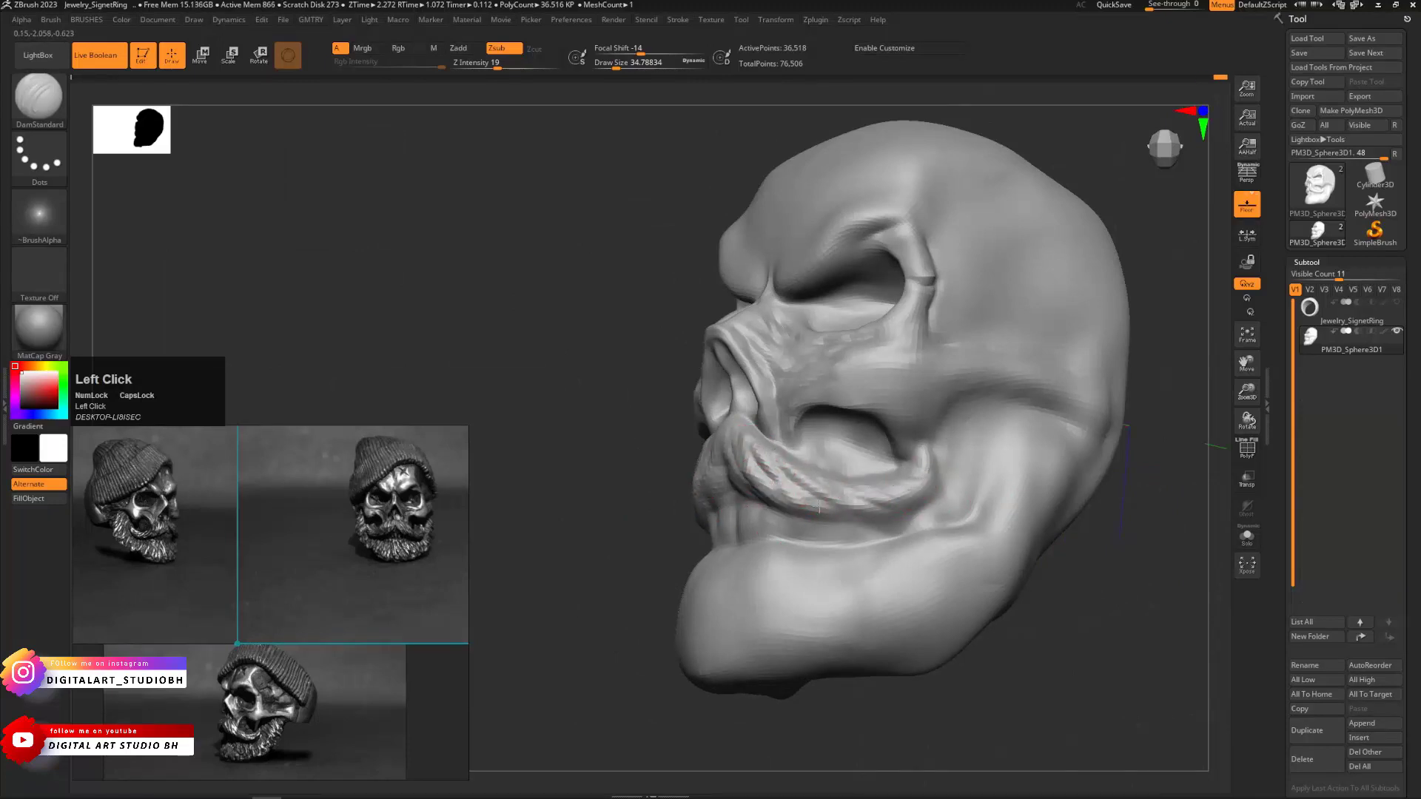
left_click_drag(773, 480, 913, 508)
mouse_move(722, 435)
left_mouse_down()
mouse_move(770, 481)
mouse_move(860, 512)
left_mouse_up()
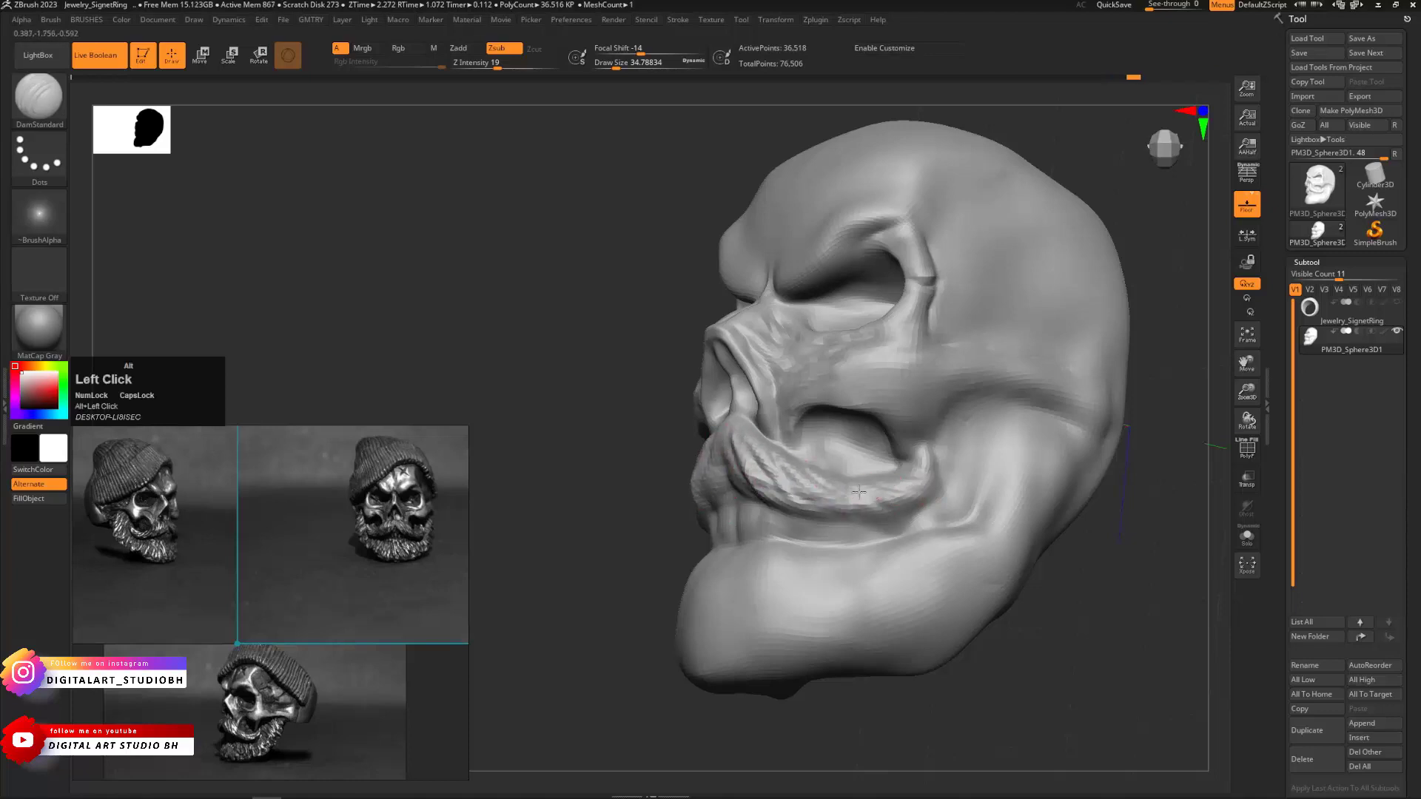
left_click_drag(913, 461, 869, 478, "alt")
left_click_drag(551, 444, 634, 453)
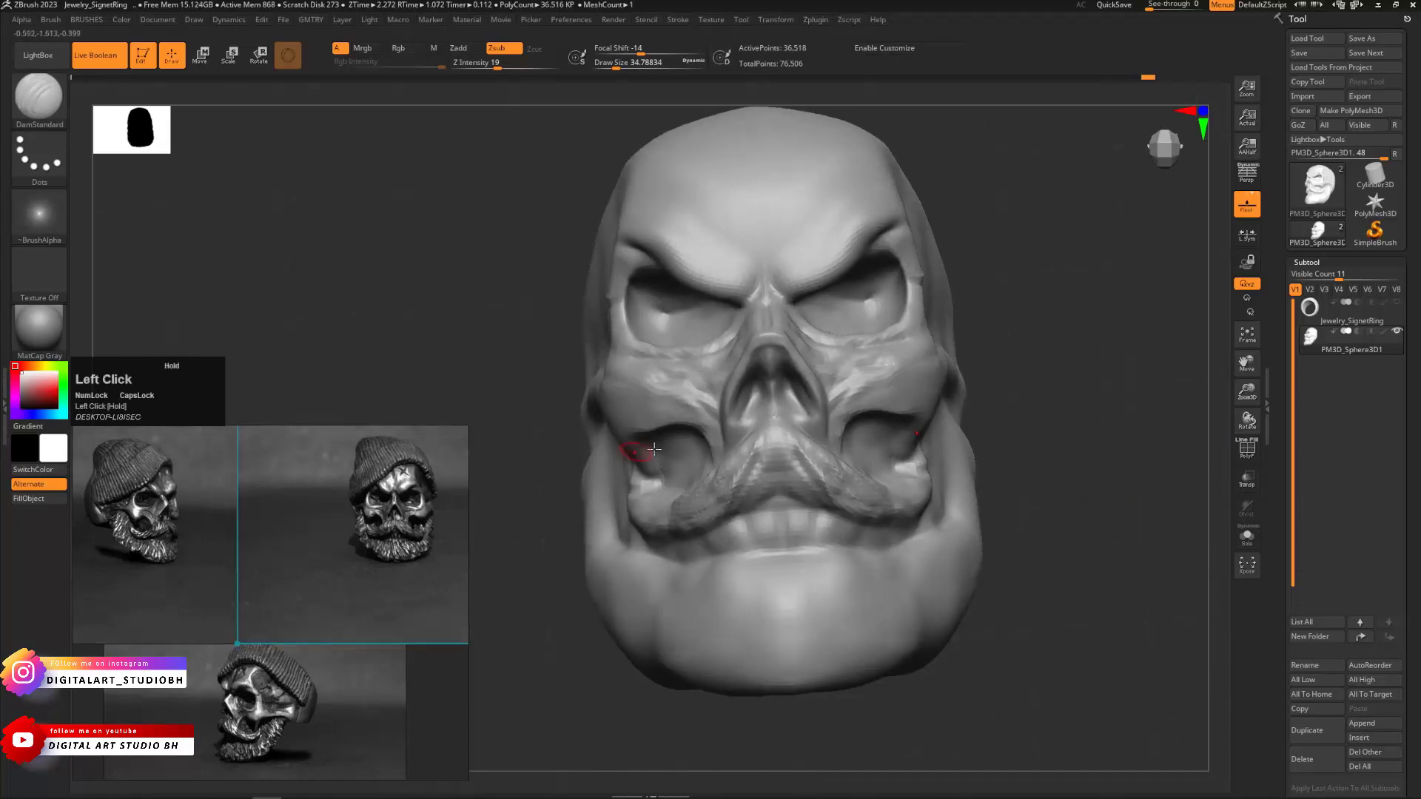
mouse_move(792, 467)
left_mouse_down("alt")
mouse_move(777, 464)
mouse_move(803, 480)
mouse_move(770, 468)
left_mouse_up("alt")
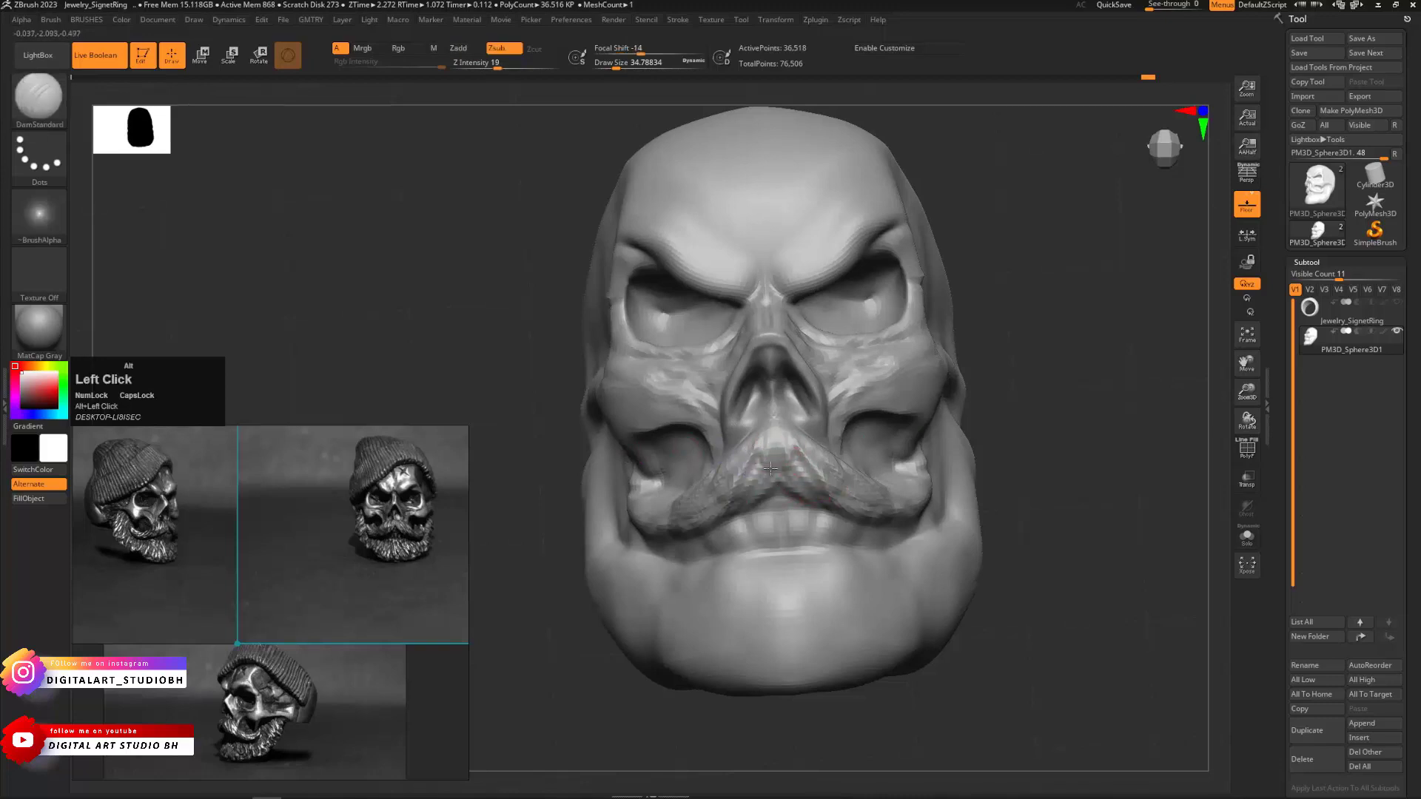
Carve vertical hair grooves down the front of the beard from below the teeth toward the chin
mouse_move(958, 493)
left_mouse_down()
mouse_move(929, 365)
mouse_move(860, 421)
left_mouse_up()
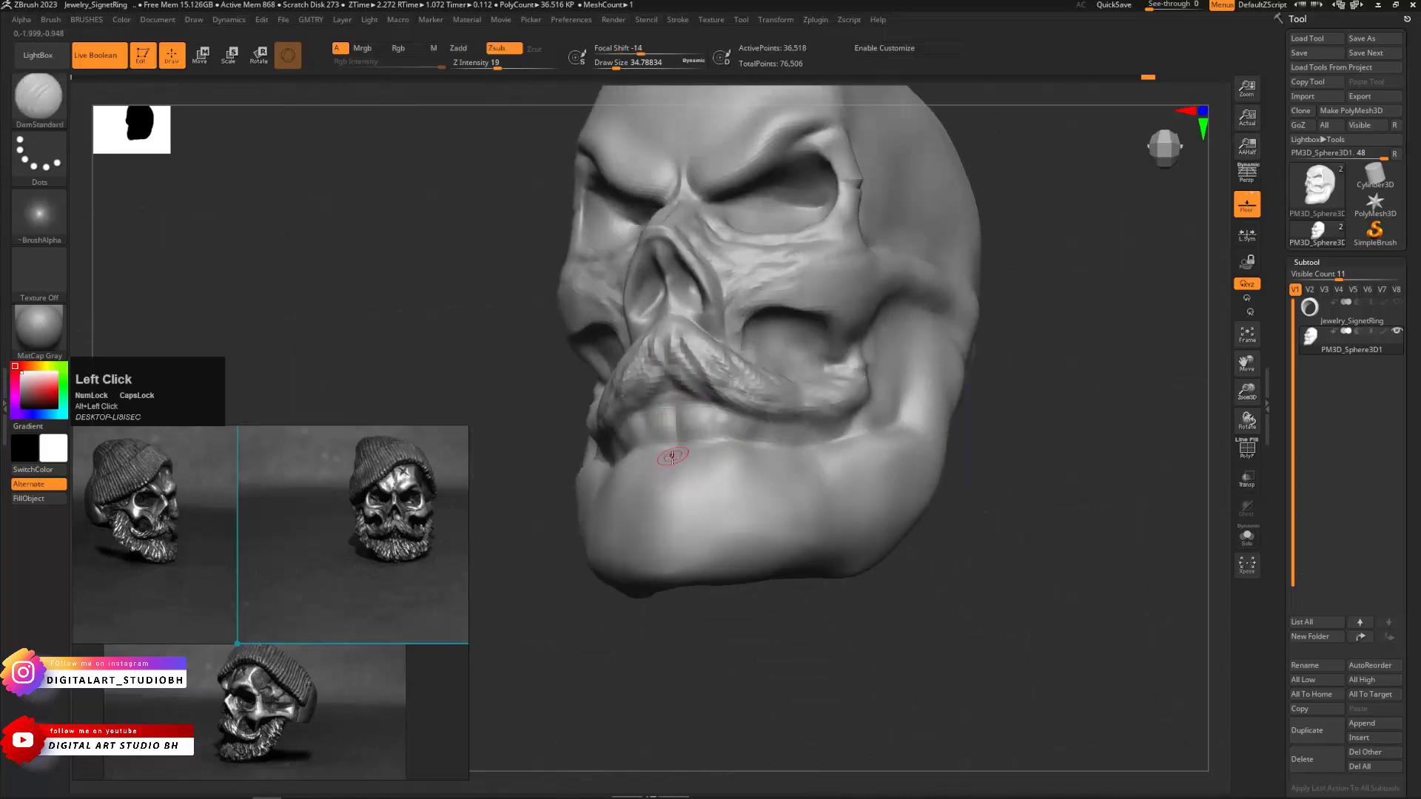
left_click_drag(646, 480, 641, 550)
mouse_move(679, 464)
left_mouse_down()
mouse_move(688, 522)
mouse_move(655, 555)
left_mouse_up()
left_click_drag(674, 485, 675, 551)
left_click_drag(698, 444, 699, 537)
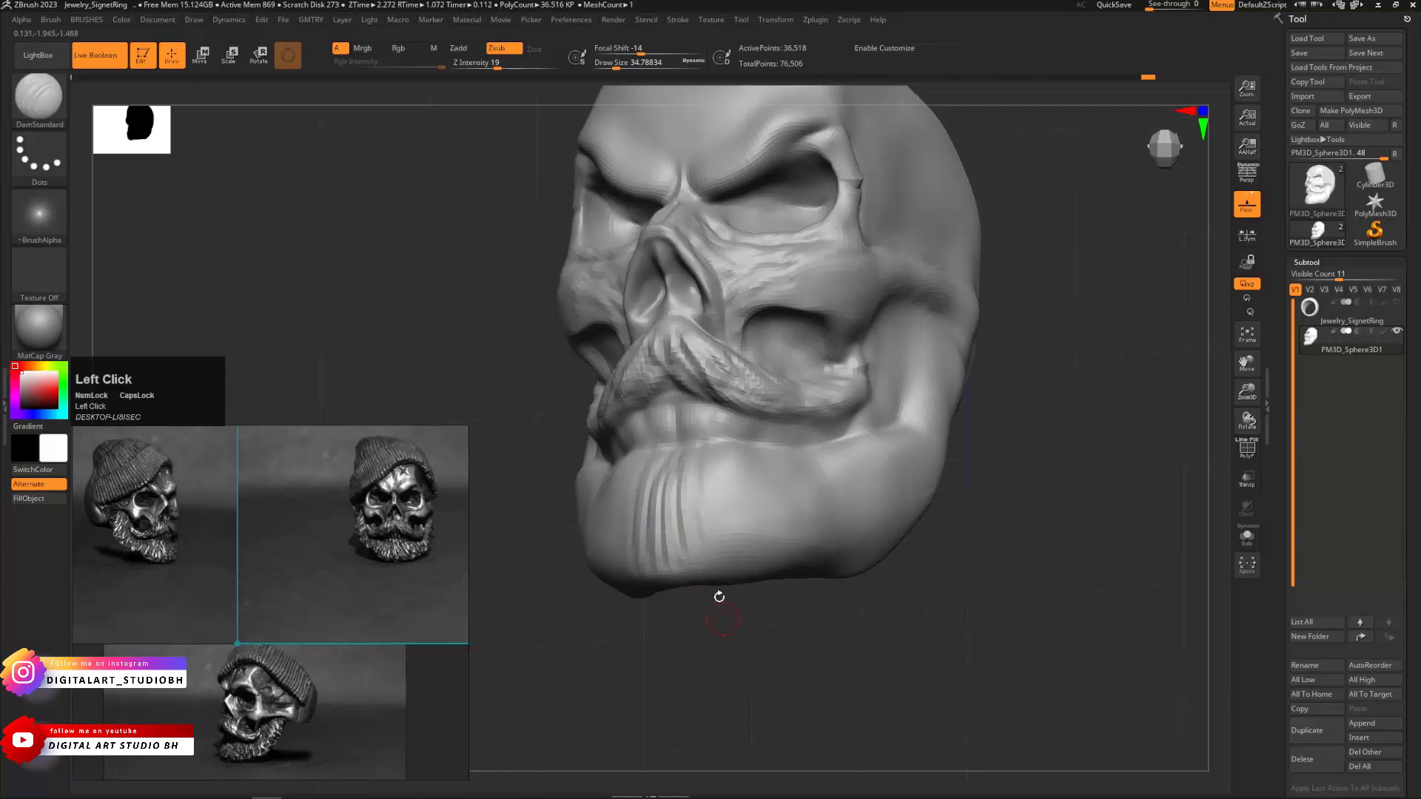
left_click_drag(629, 466, 631, 521)
left_click_drag(703, 455, 704, 542)
left_click_drag(610, 511, 609, 561)
mouse_move(728, 444)
left_mouse_down()
mouse_move(742, 544)
mouse_move(778, 543)
left_mouse_up()
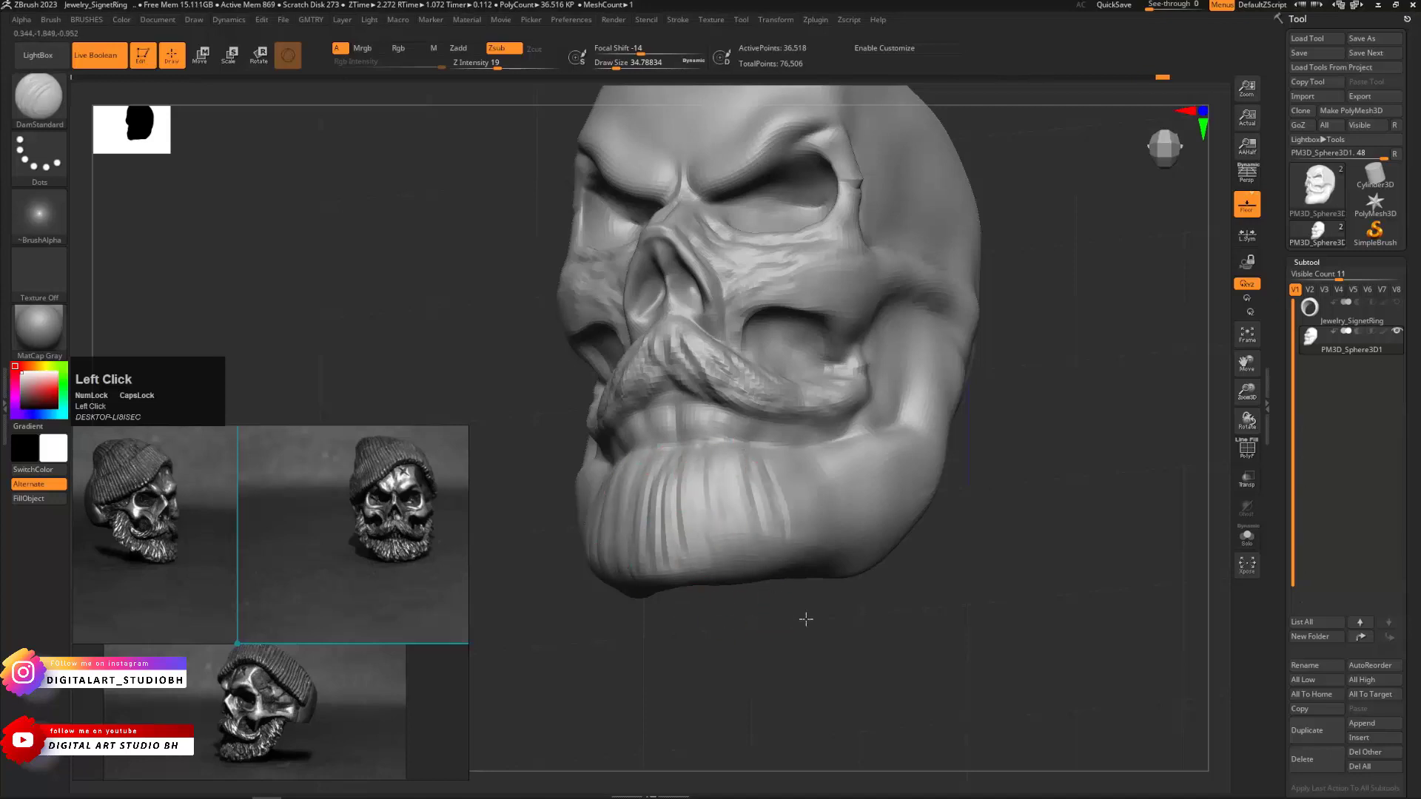
Continue the hair grooves around the side of the beard, slanting them back toward the jaw corner
left_click_drag(888, 618, 803, 584)
left_click_drag(784, 453, 796, 523)
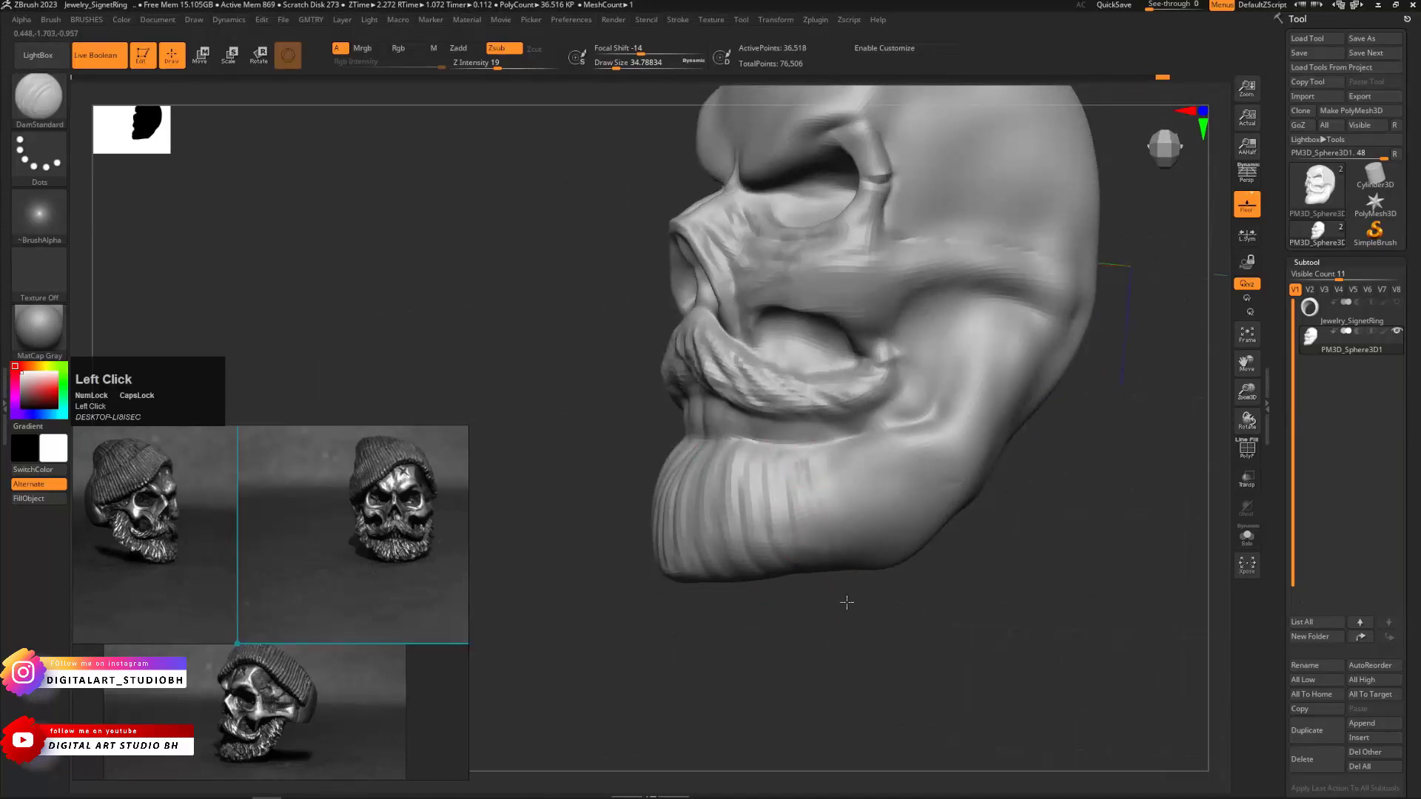
left_click_drag(850, 461, 932, 580)
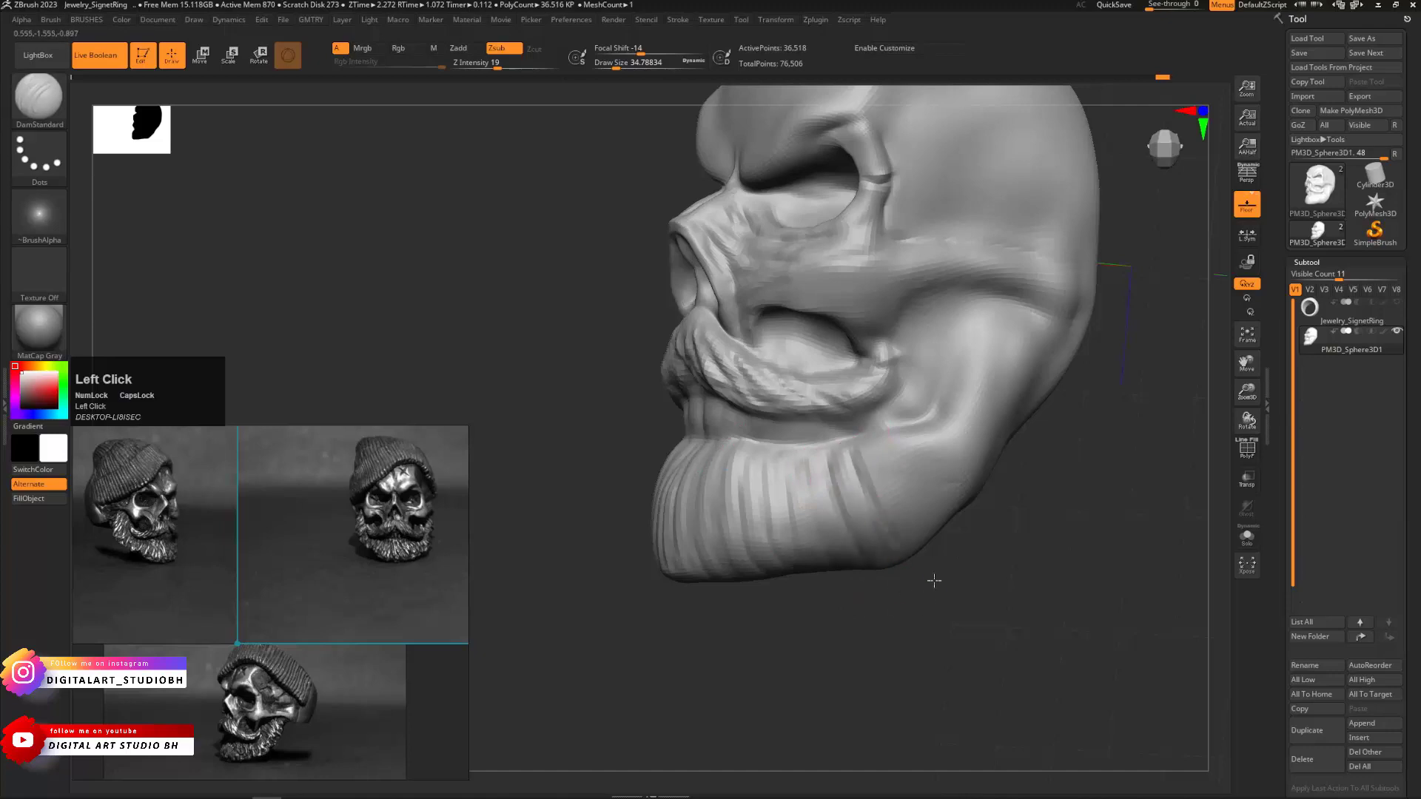
left_click_drag(875, 449, 956, 549)
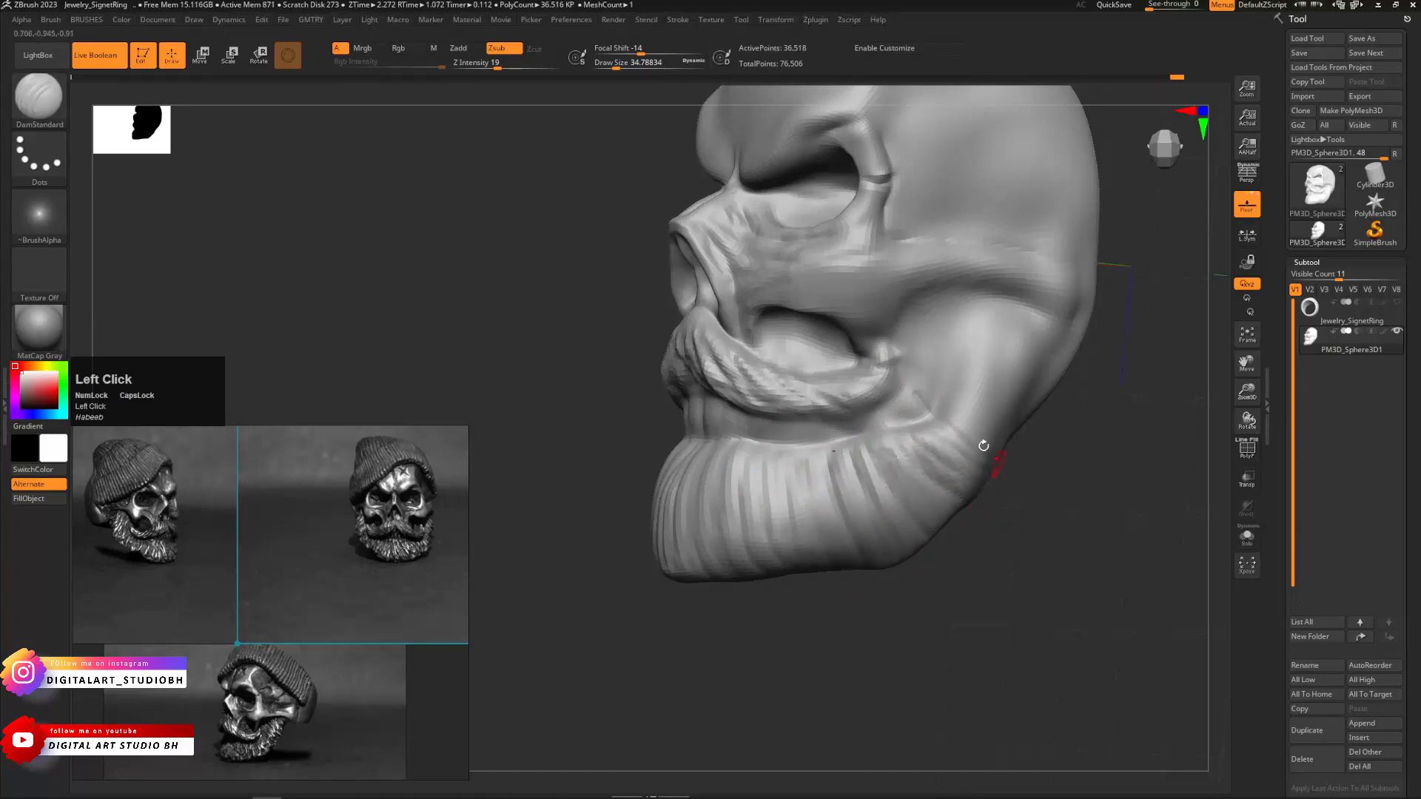
Carve hair grooves across the rear jaw and up the sideburn to below the cheekbone
left_click_drag(921, 390, 975, 441)
left_click_drag(937, 364, 1006, 426)
mouse_move(943, 331)
left_mouse_down()
mouse_move(1014, 381)
mouse_move(1025, 355)
left_mouse_up()
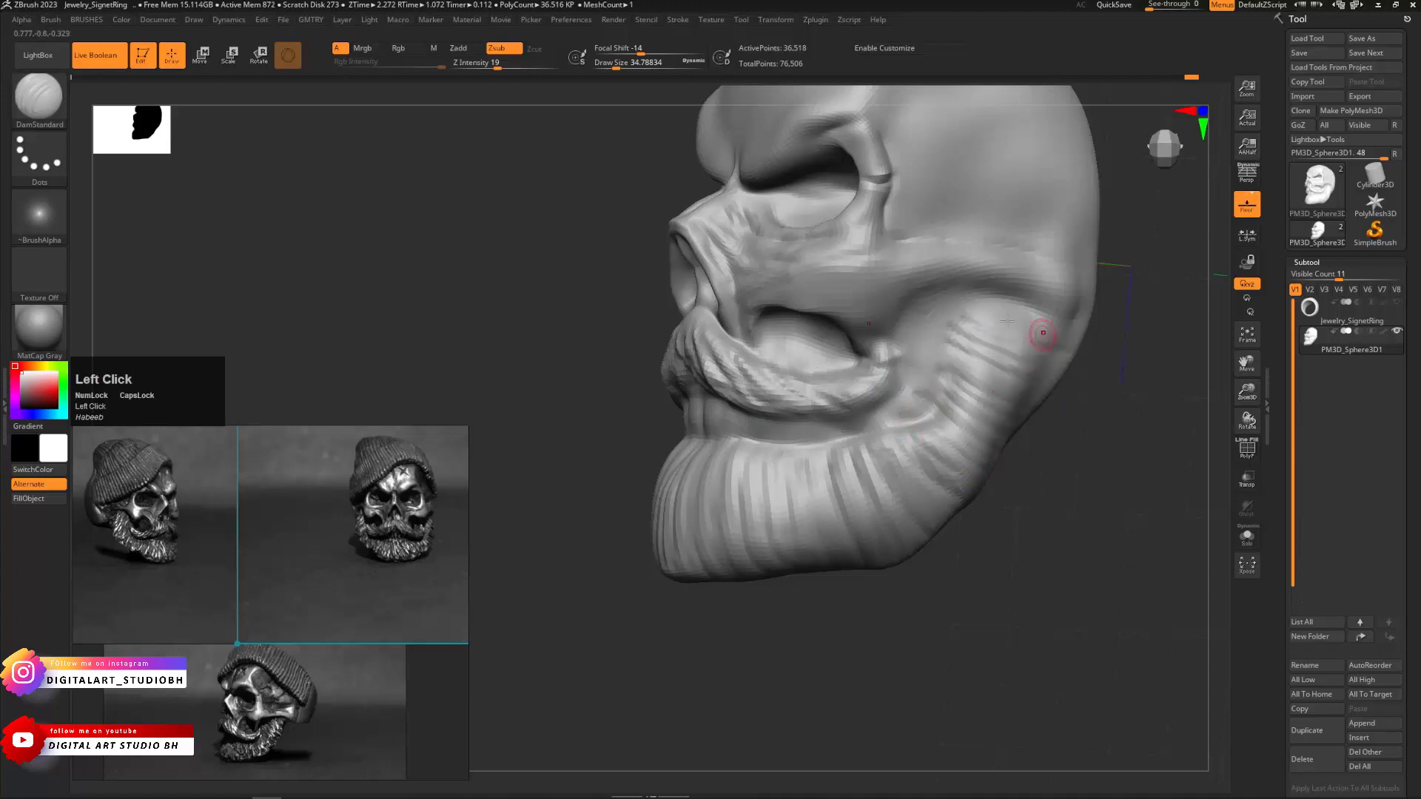
left_click_drag(965, 307, 1073, 323)
left_click_drag(960, 366, 998, 384)
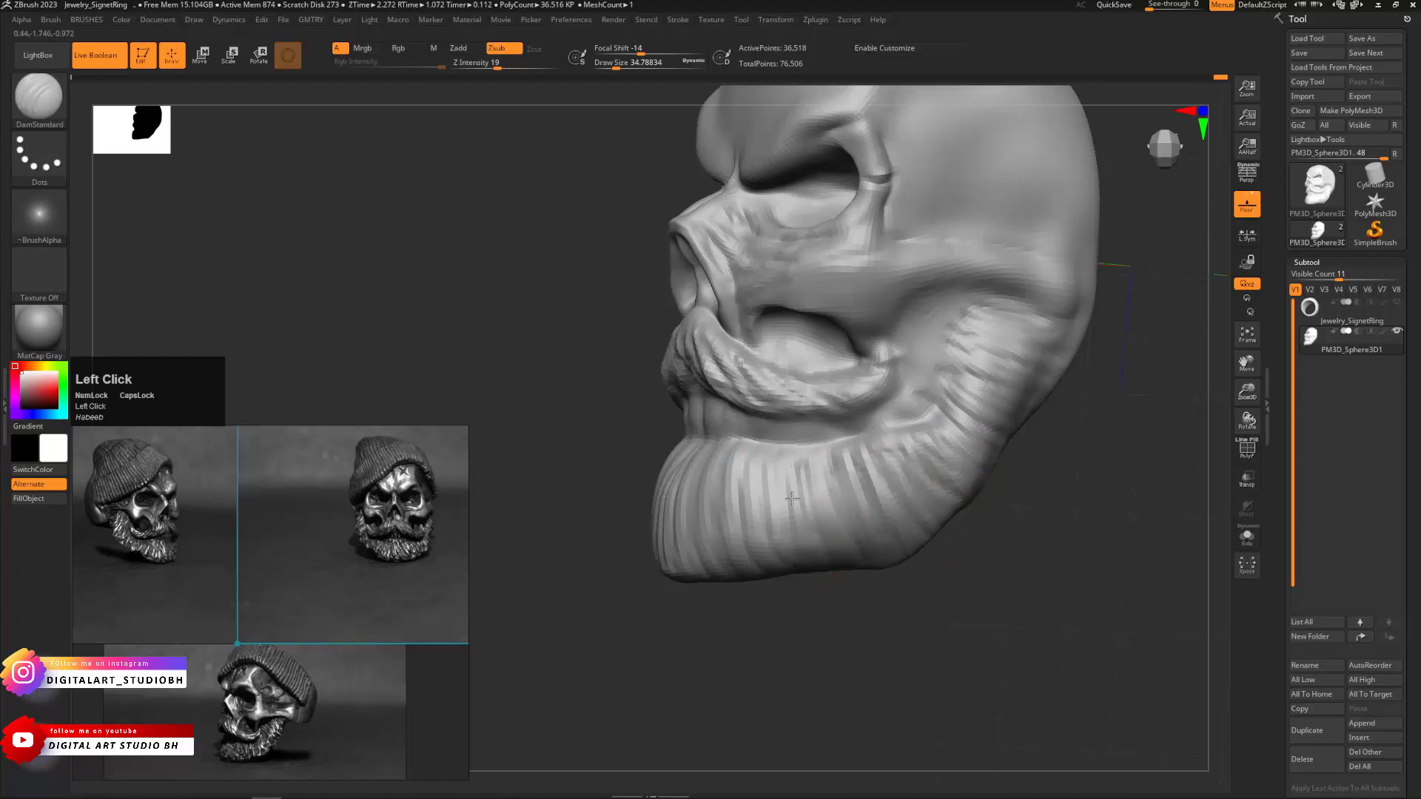
Add finer hair strokes between the existing grooves on the front and side of the beard
mouse_move(837, 611)
left_mouse_down()
mouse_move(666, 586)
mouse_move(713, 555)
mouse_move(867, 615)
left_mouse_up()
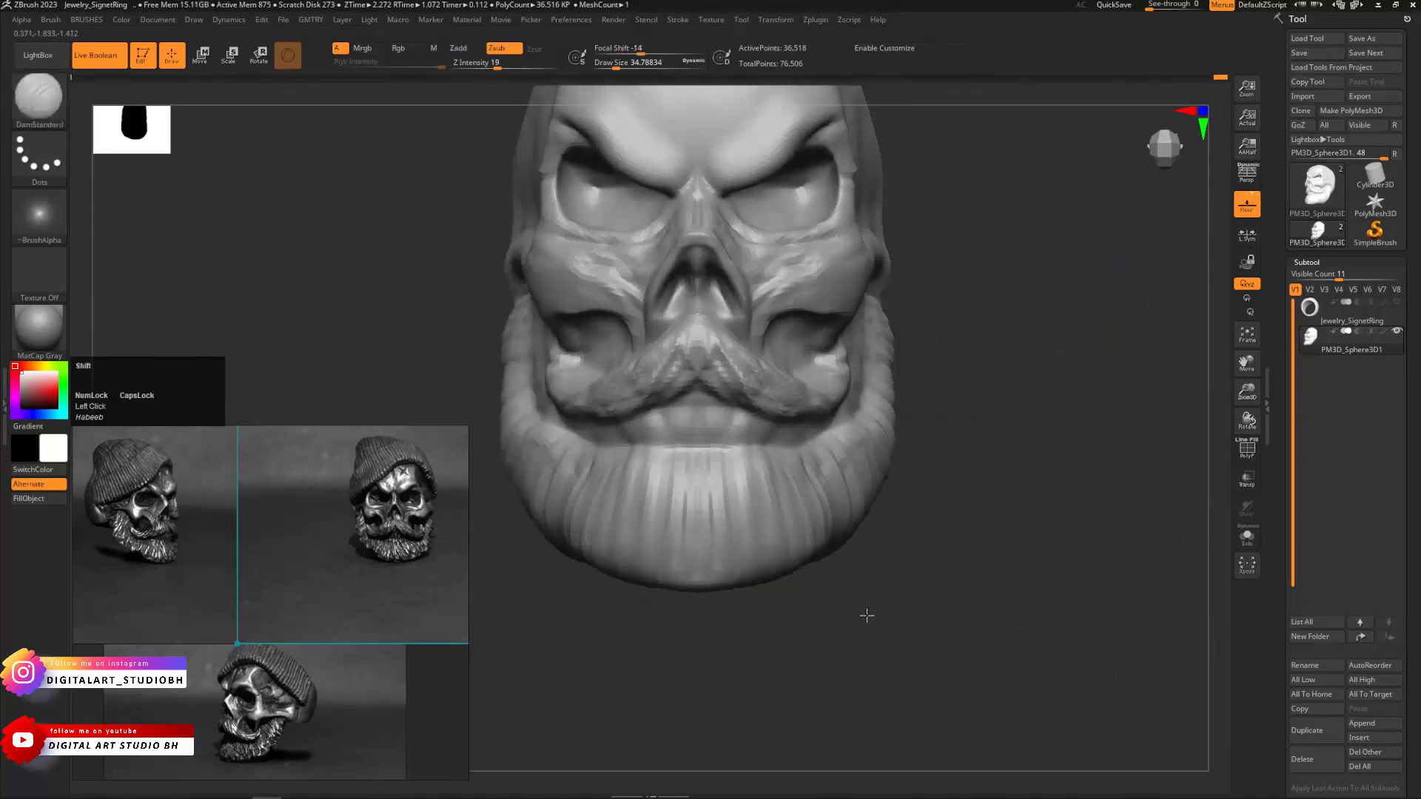
mouse_move(728, 466)
left_mouse_down()
mouse_move(745, 602)
mouse_move(749, 526)
left_mouse_up()
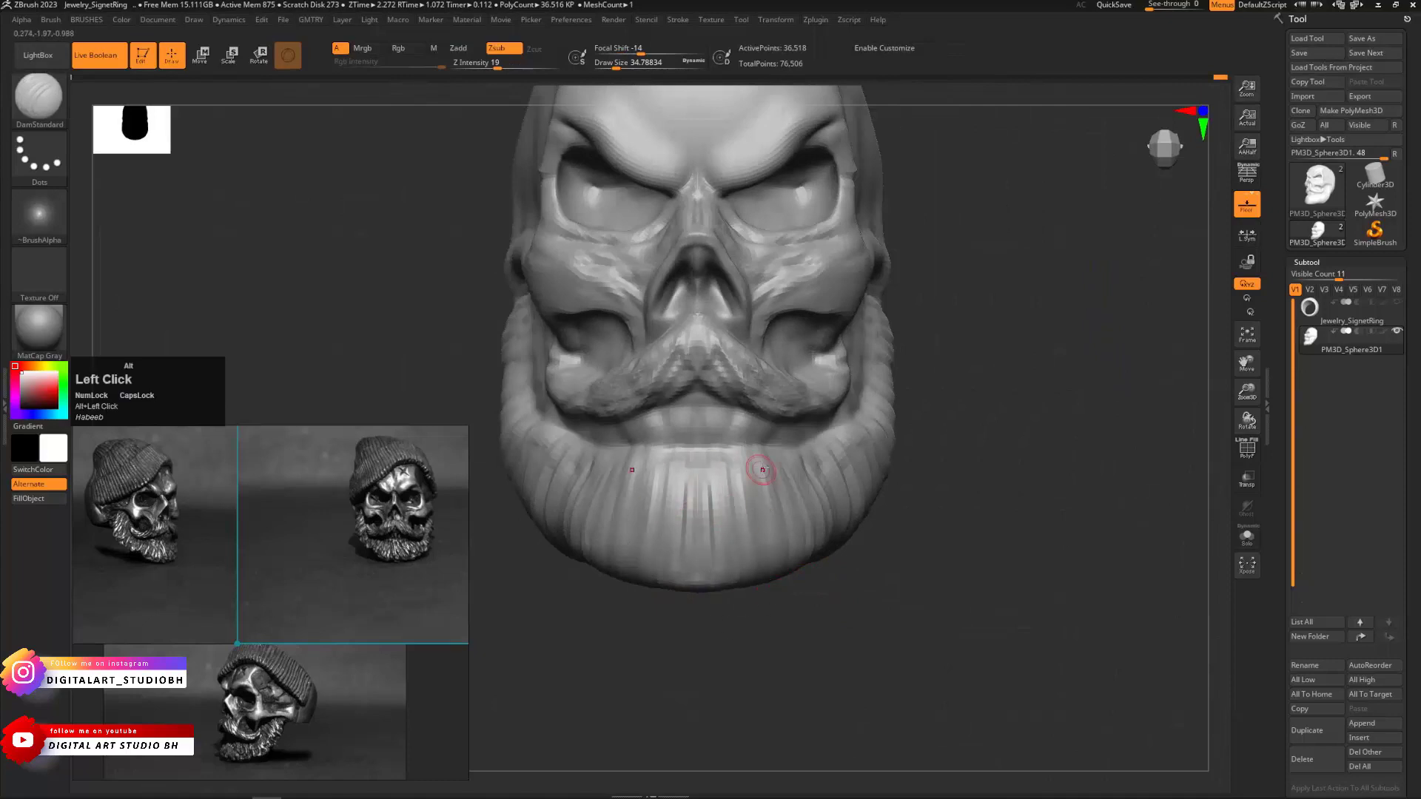
mouse_move(884, 610)
left_mouse_down()
mouse_move(842, 606)
mouse_move(851, 585)
left_mouse_up()
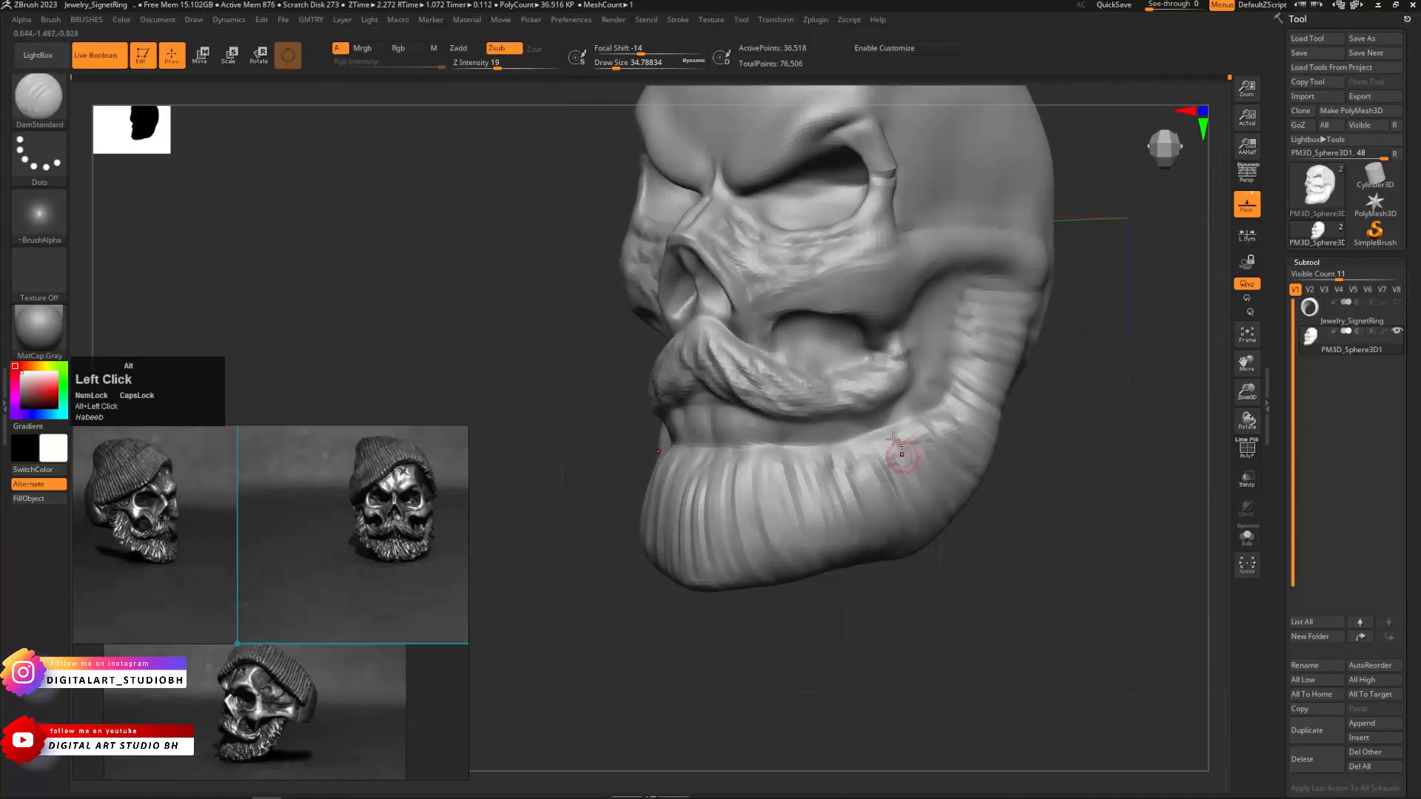
left_click_drag(969, 482, 1009, 454)
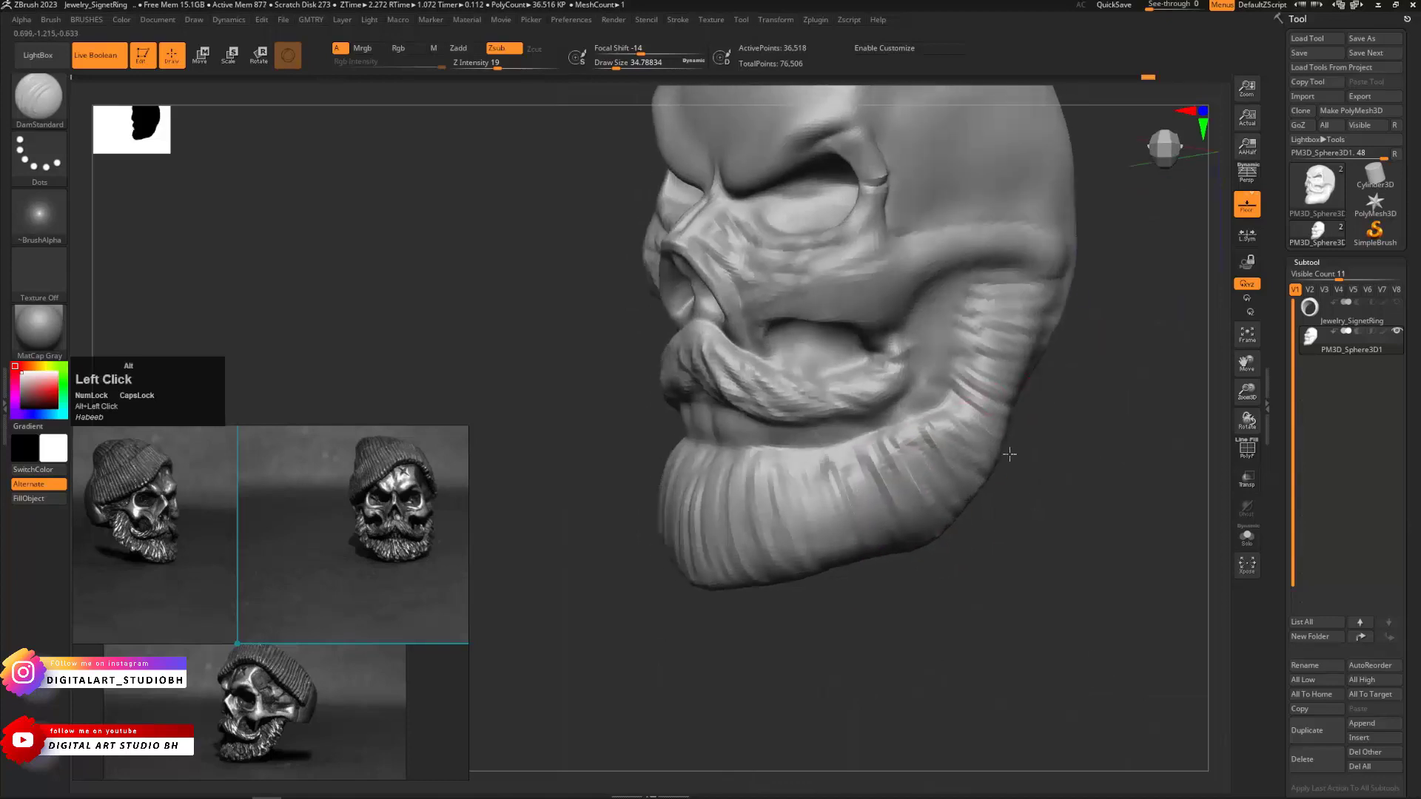
Carve vertical grooves between the teeth beneath the centre of the moustache
mouse_move(950, 394)
left_mouse_down()
mouse_move(1008, 317)
mouse_move(1100, 372)
mouse_move(1116, 399)
left_mouse_up()
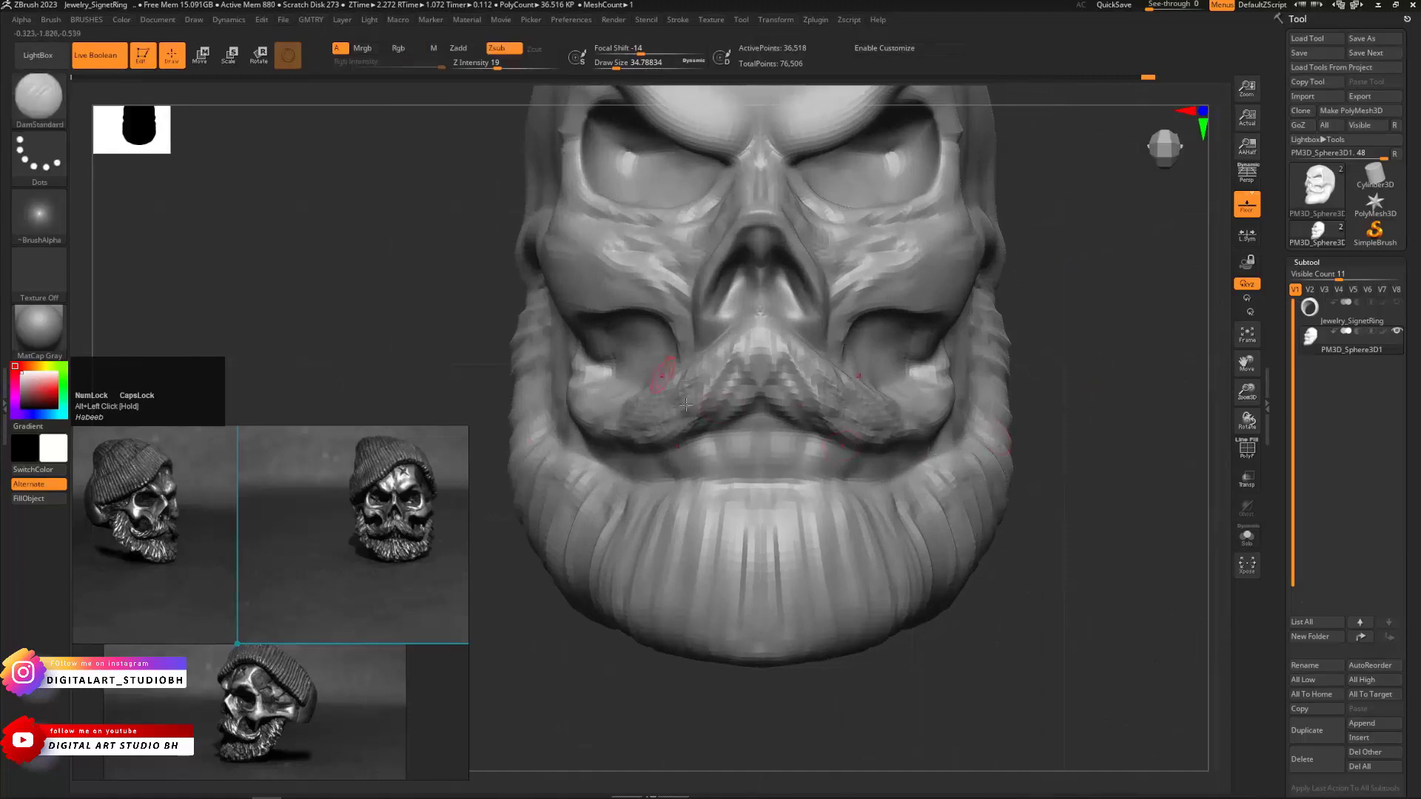
left_click_drag(685, 404, 749, 423)
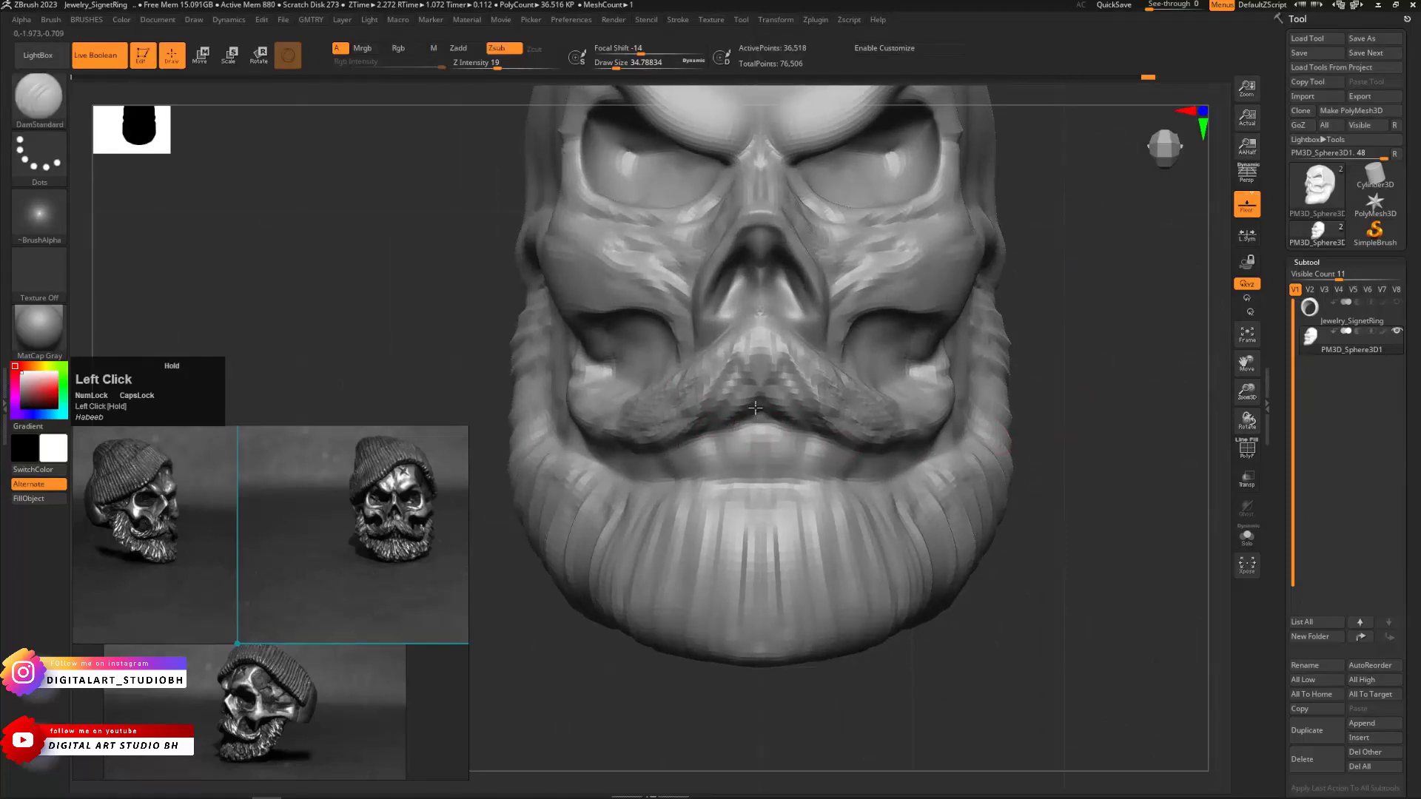
left_click_drag(1062, 585, 1006, 549)
left_click_drag(765, 433, 767, 484)
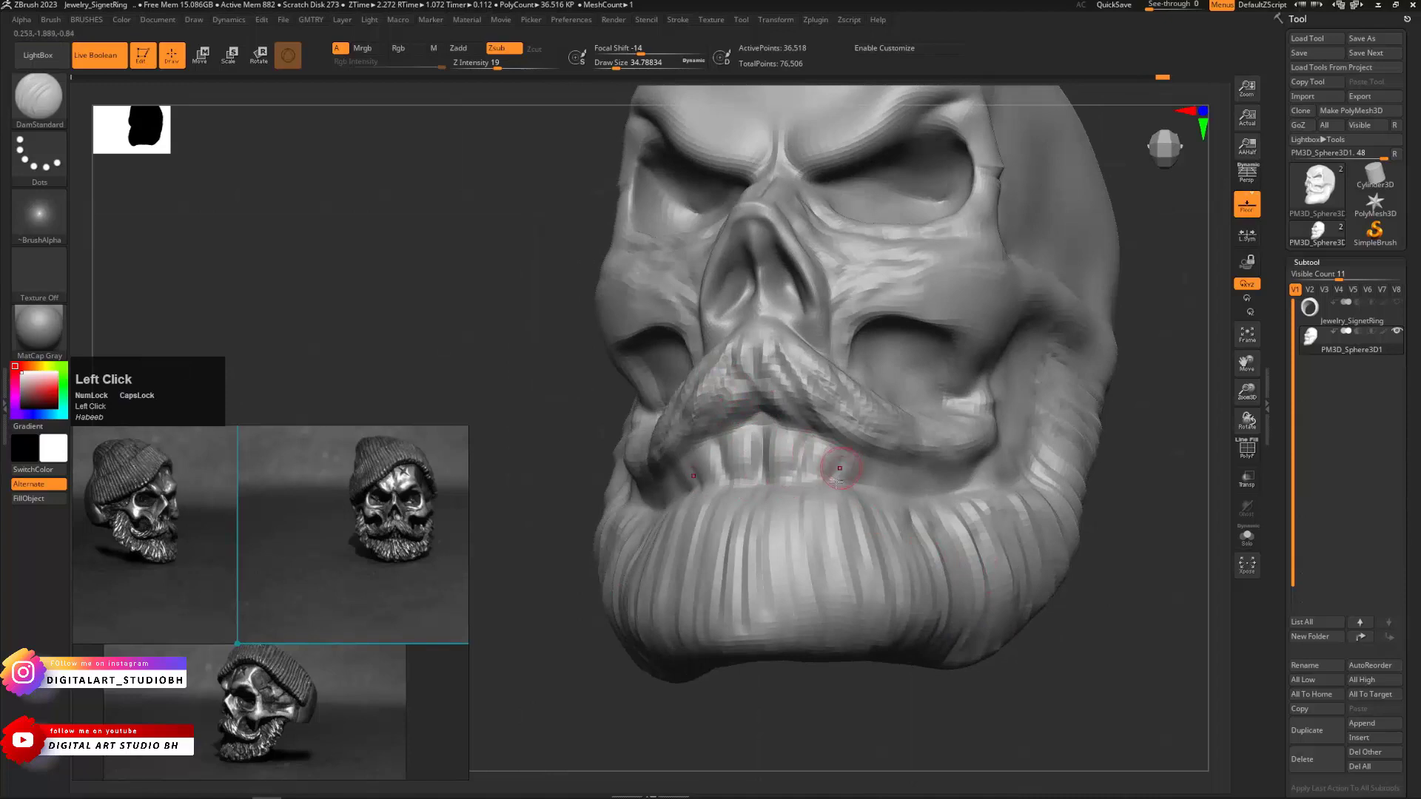
left_click_drag(1132, 452, 1018, 429, "shift")
left_click_drag(1065, 379, 1021, 491, "alt")
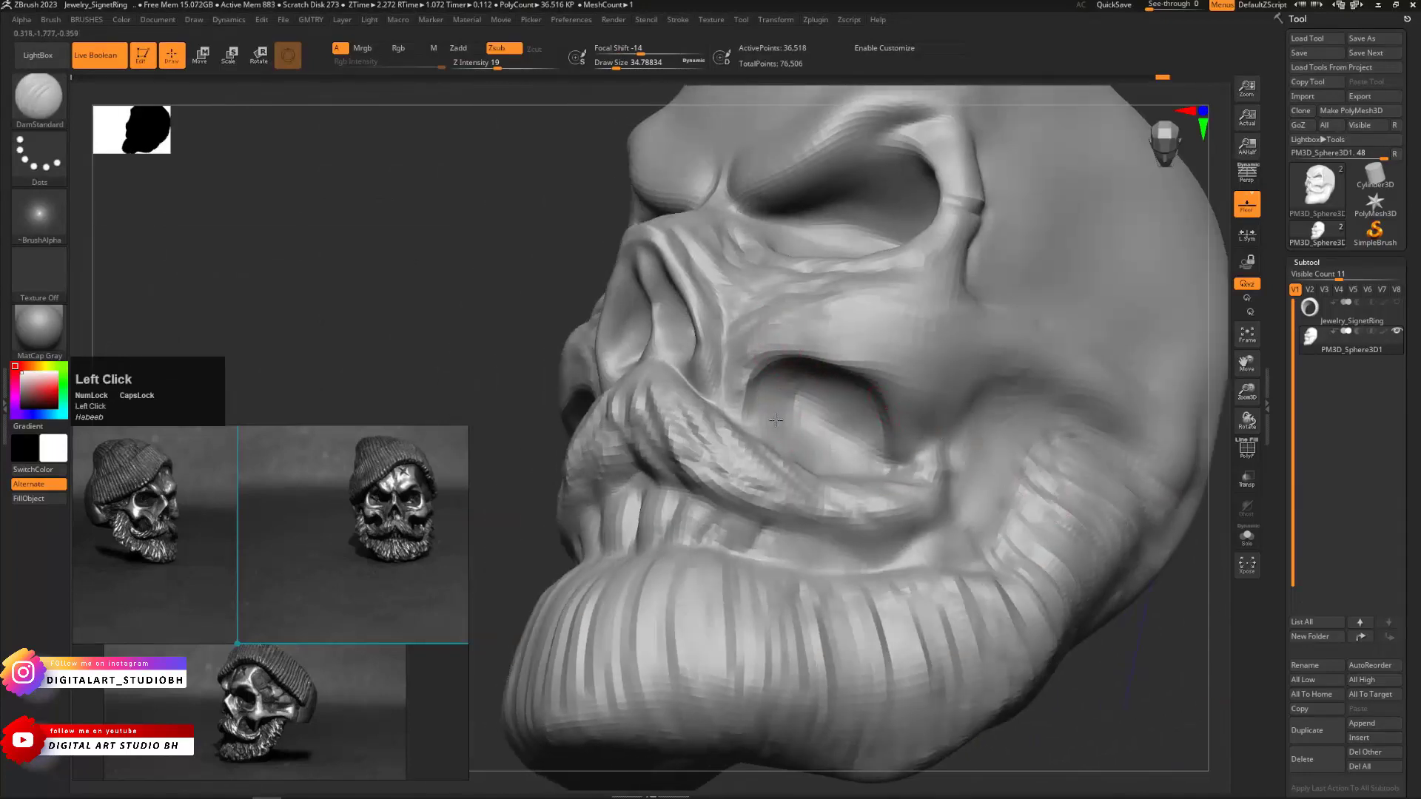
Carve a first groove inside the cheek hollow, undo the extra stroke, and subdivide the head mesh once
left_click_drag(787, 368, 821, 441)
left_click_drag(820, 392, 831, 407)
key("ctrl+z")
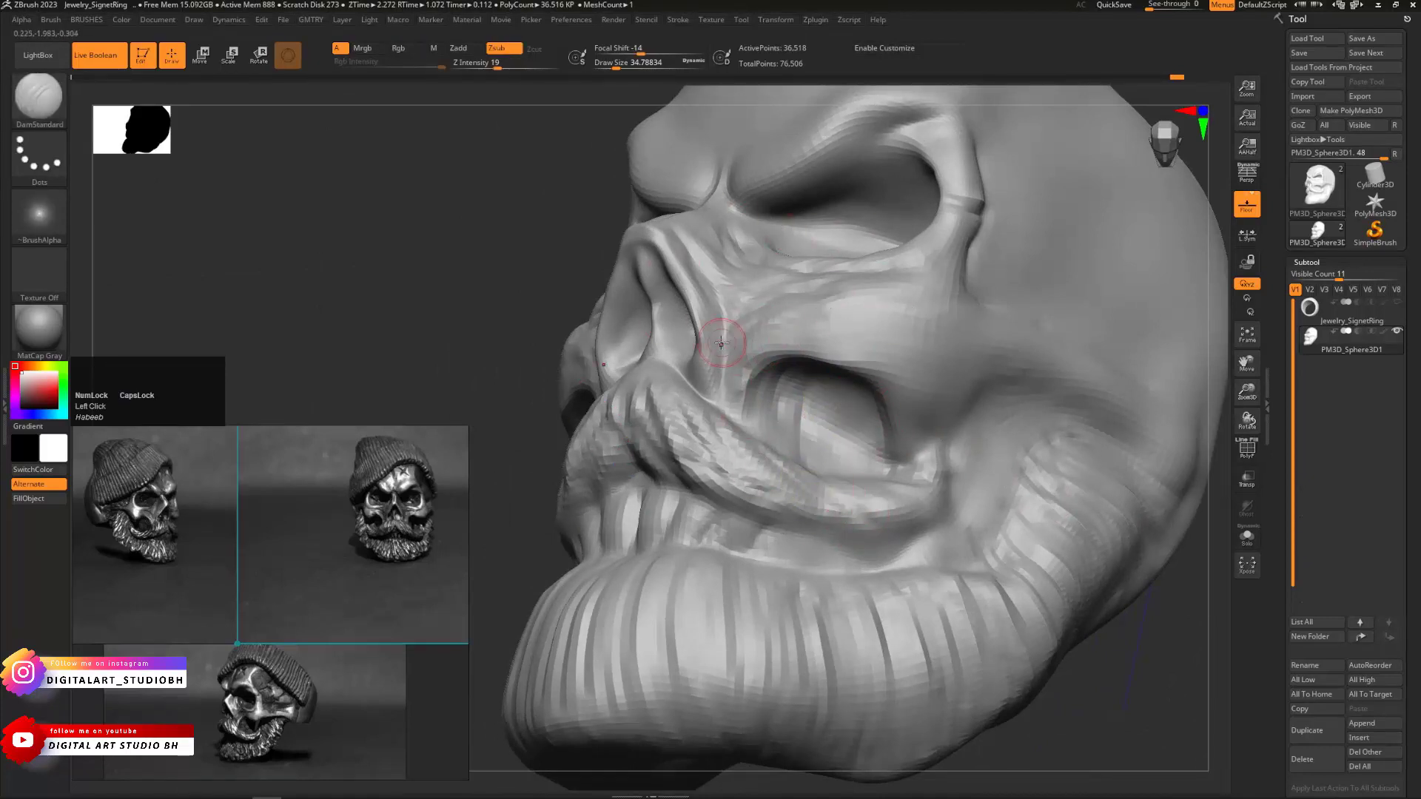
key("ctrl+d")
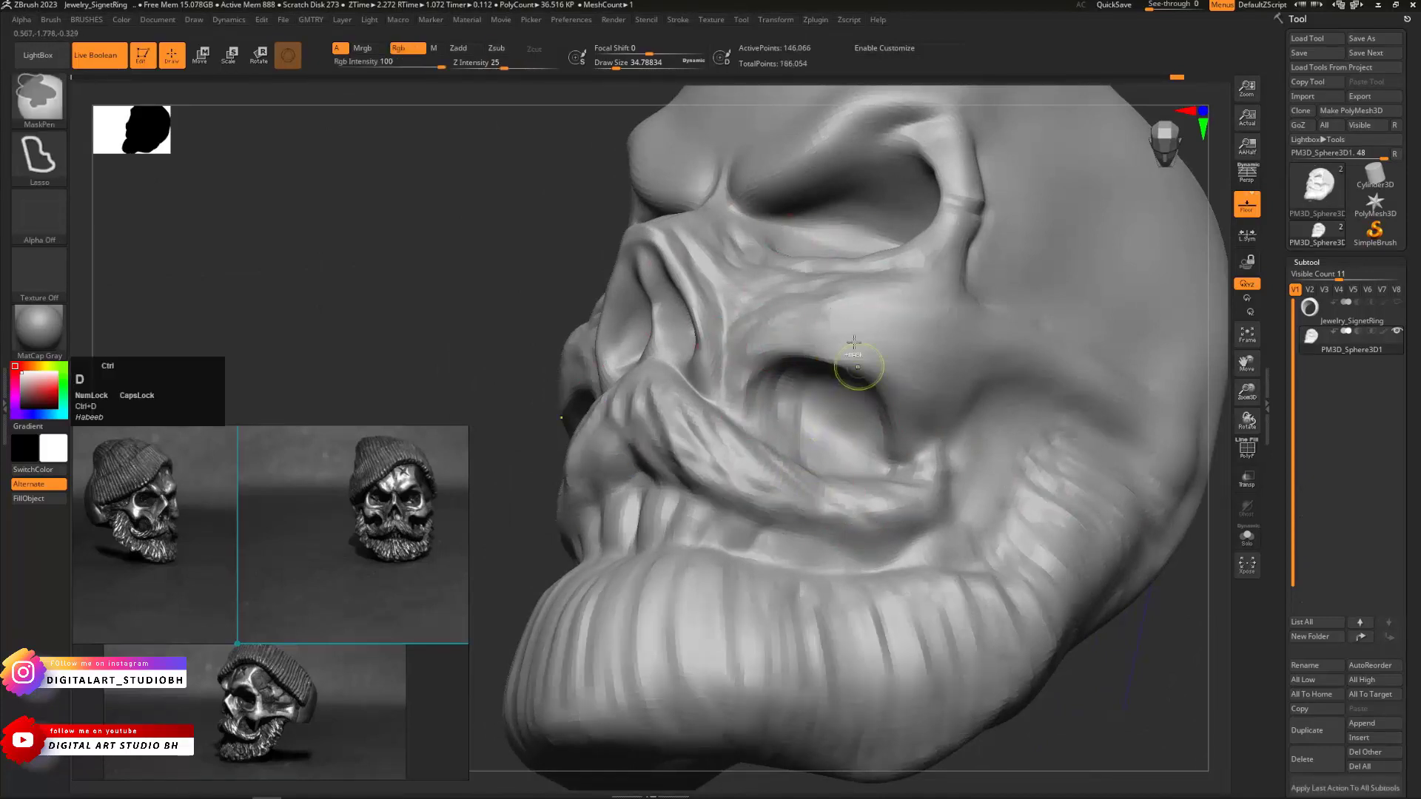
Carve and raise fine slanting strands across the inside of the cheek hollow above the moustache
mouse_move(776, 383)
left_mouse_down()
mouse_move(790, 445)
mouse_move(812, 429)
mouse_move(825, 455)
left_mouse_up()
mouse_move(829, 404)
left_mouse_down()
mouse_move(838, 466)
mouse_move(882, 446)
mouse_move(886, 470)
mouse_move(859, 460)
left_mouse_up()
mouse_move(819, 392)
left_mouse_down("alt")
mouse_move(846, 455)
mouse_move(831, 446)
left_mouse_up("alt")
left_click_drag(791, 389, 822, 450, "alt")
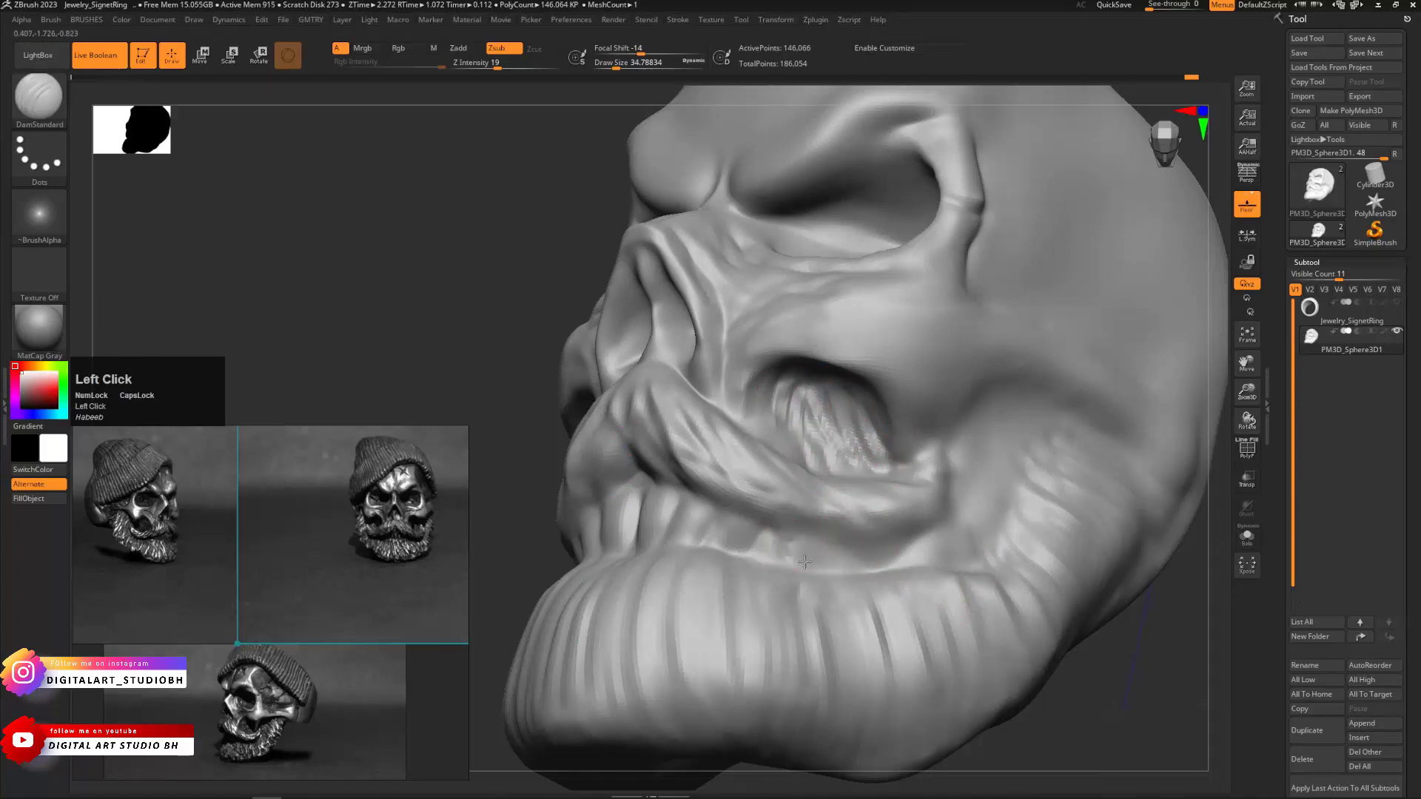
left_click_drag(795, 537, 807, 566)
mouse_move(820, 542)
left_mouse_down()
mouse_move(833, 567)
mouse_move(885, 573)
left_mouse_up()
mouse_move(897, 546)
left_mouse_down()
mouse_move(916, 573)
mouse_move(949, 570)
left_mouse_up()
left_click_drag(946, 527, 990, 555)
left_click_drag(975, 507, 1001, 540)
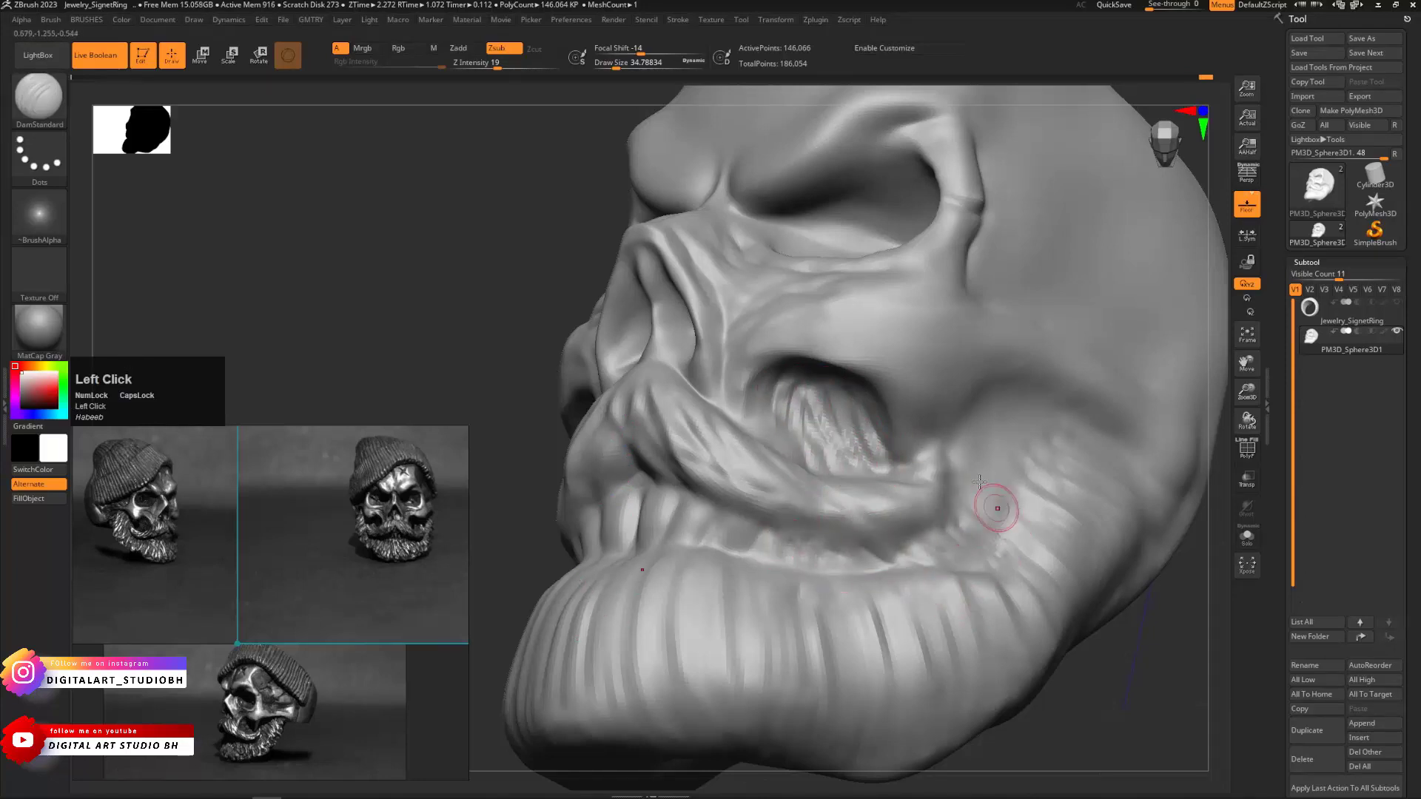
key("ctrl+z")
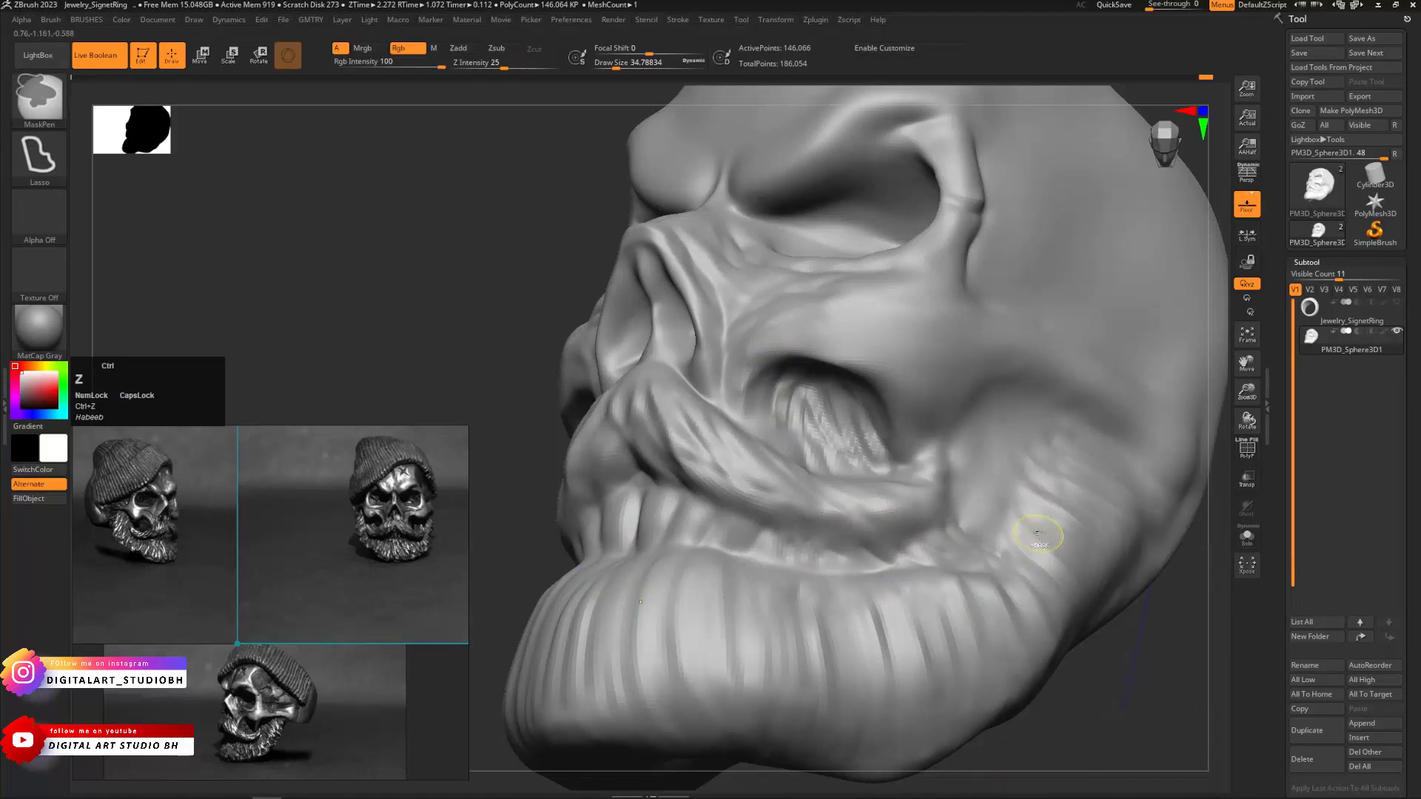
key("ctrl+z")
key("ctrl+z")
key("ctrl+z")
key("ctrl+z")
key("ctrl+z")
key("ctrl+z")
key("ctrl+z")
key("ctrl+z")
Deepen the nostril cavities inside the nasal opening with the DamStandard brush
left_click_drag(455, 279, 574, 275)
left_click_drag(1096, 453, 1099, 411)
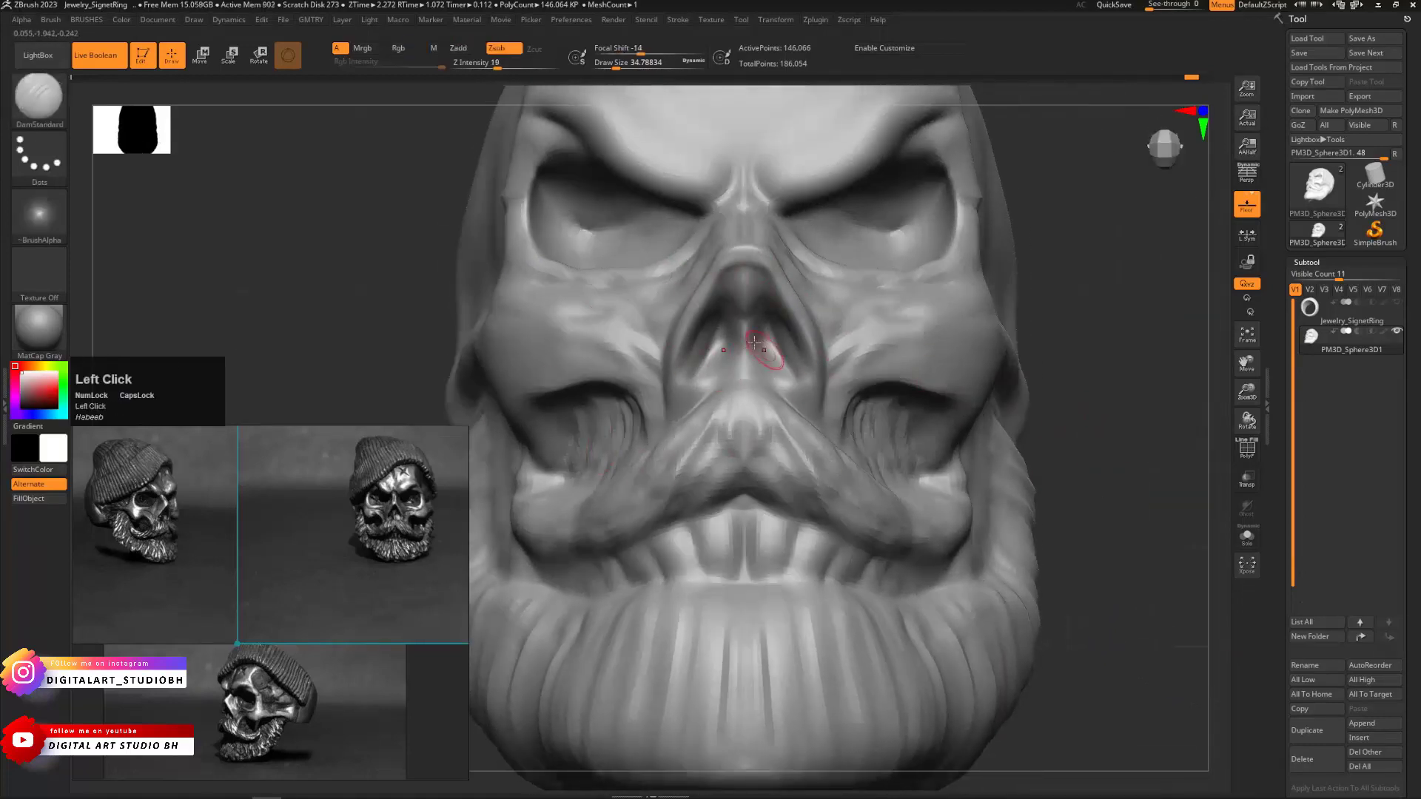
mouse_move(717, 320)
left_mouse_down()
mouse_move(686, 368)
mouse_move(703, 360)
left_mouse_up()
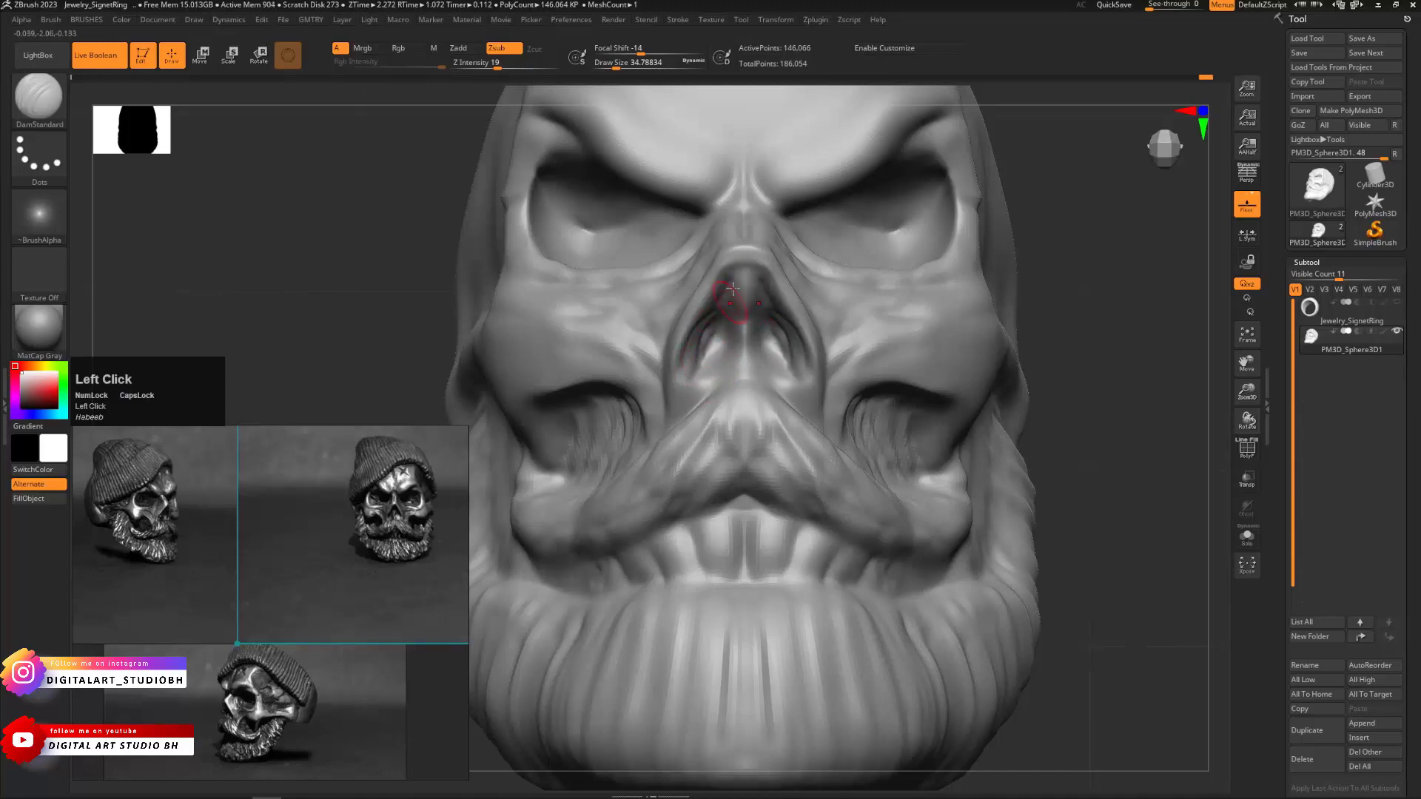
mouse_move(1058, 318)
left_mouse_down()
mouse_move(1078, 318)
mouse_move(713, 317)
left_mouse_up()
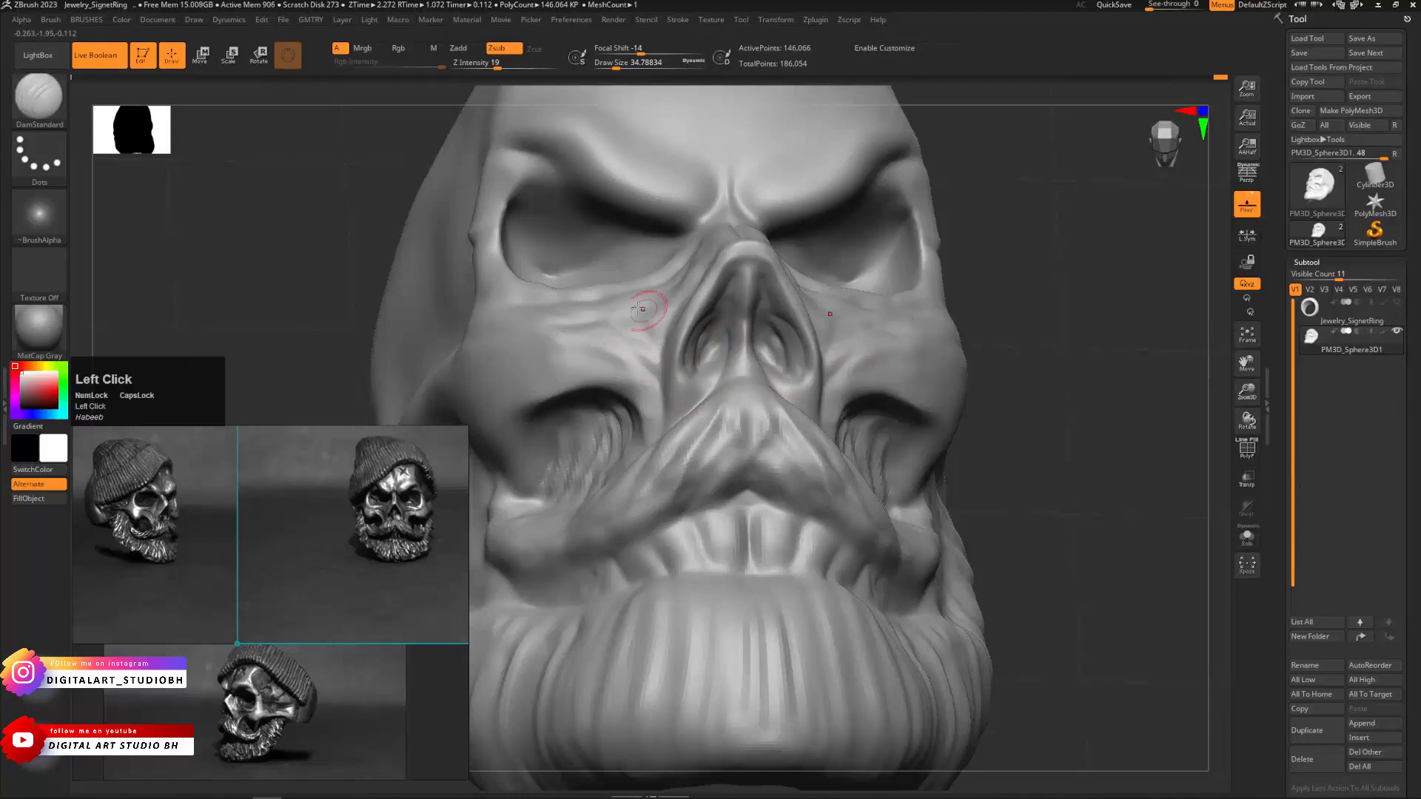
Raise the rim along the side of the nasal opening down to the moustache with inverted DamStandard strokes
mouse_move(681, 358)
left_mouse_down("alt")
mouse_move(705, 389)
mouse_move(677, 443)
left_mouse_up("alt")
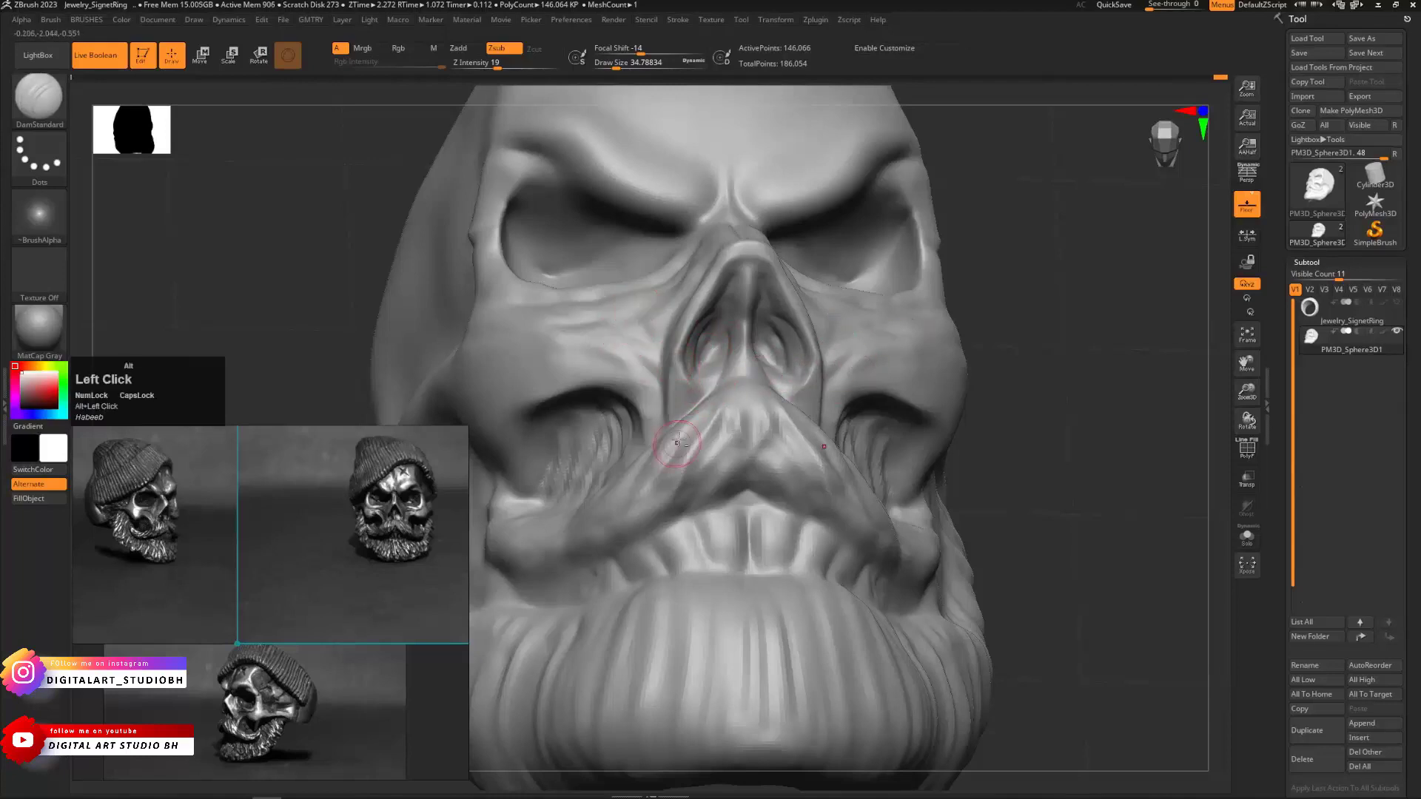
left_click_drag(1026, 247, 1086, 290)
left_click_drag(687, 302, 666, 352, "alt")
left_click_drag(899, 211, 1015, 223)
left_click_drag(714, 254, 679, 336, "alt")
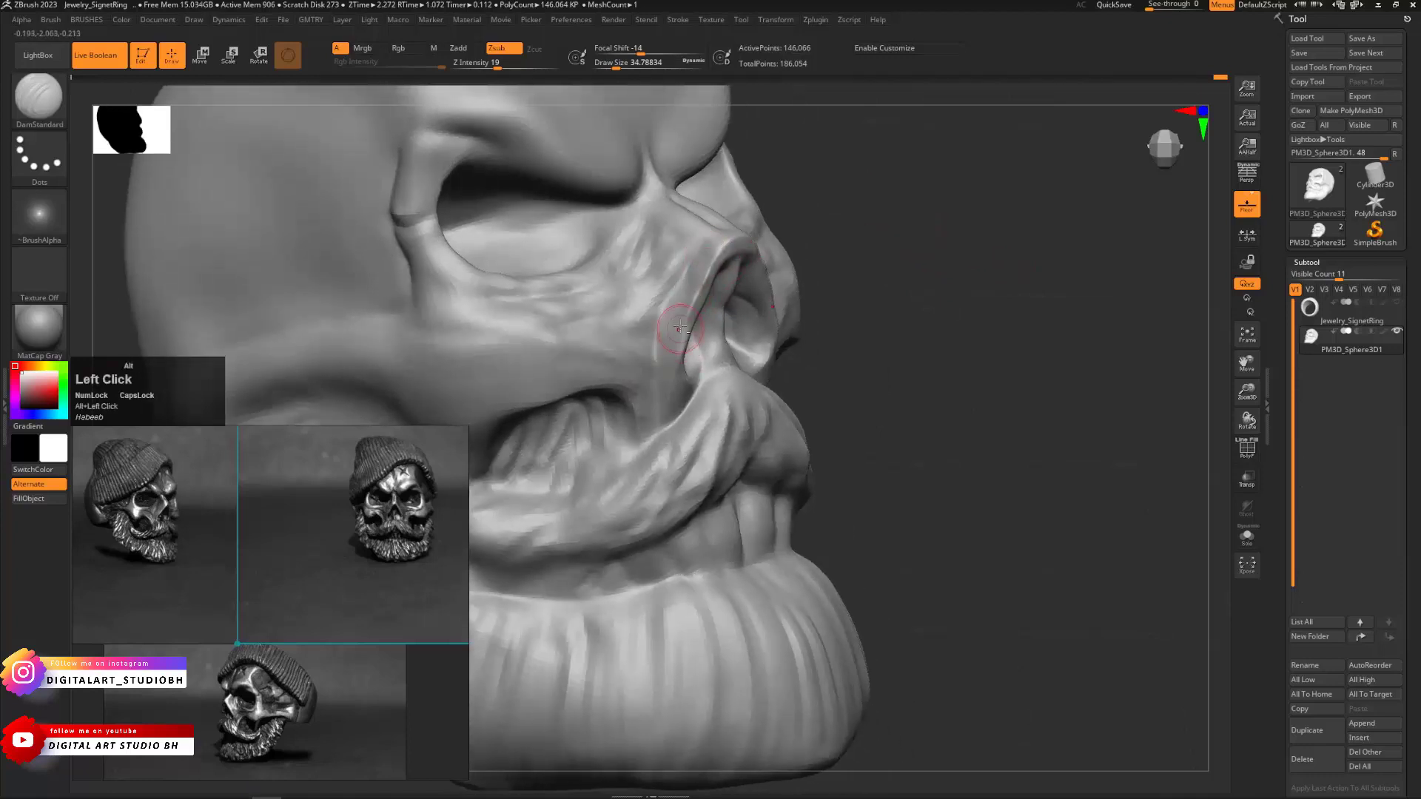
left_click_drag(879, 261, 789, 327)
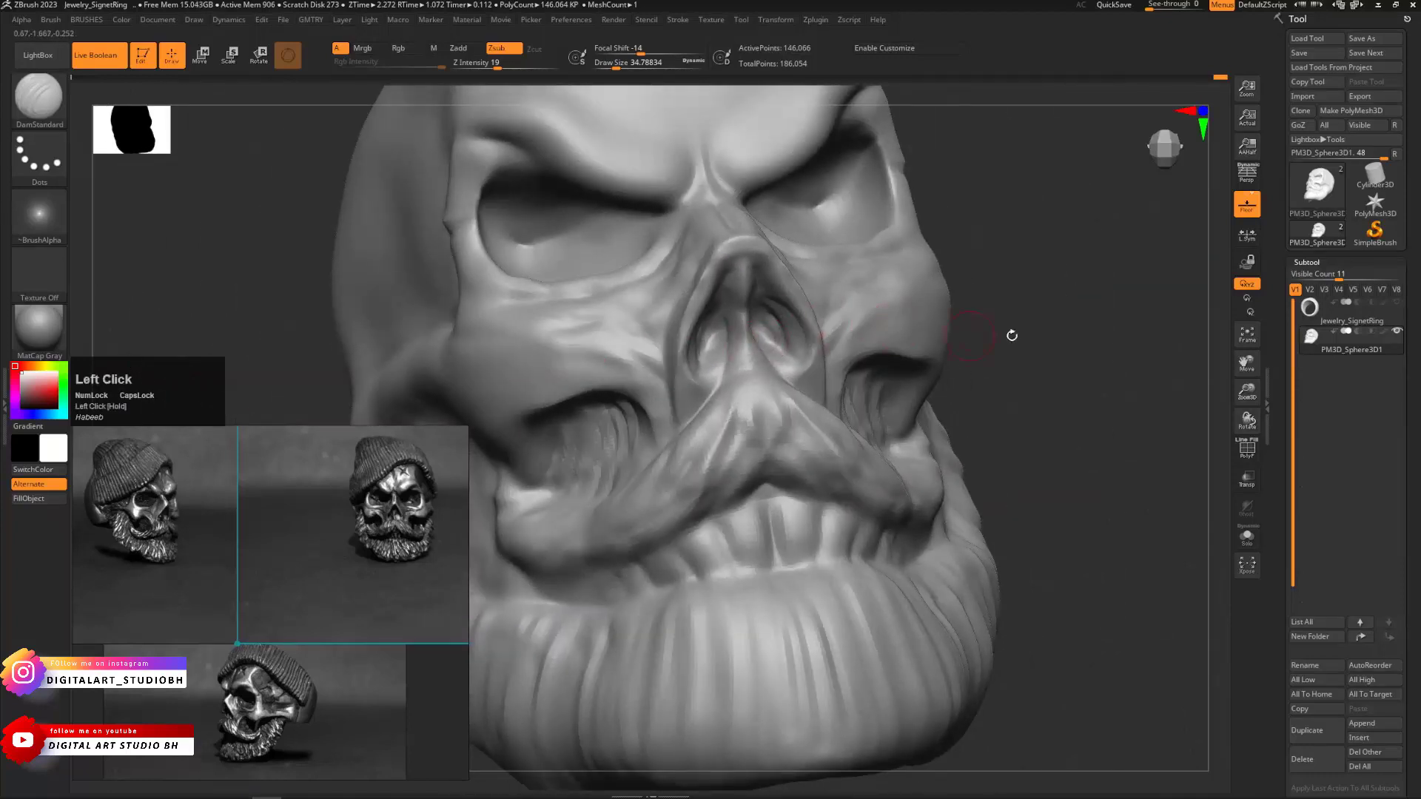
Adjust the shape of the nostrils inside the nasal opening with the Move brush at a draw size of about 90
left_click_drag(1011, 336, 980, 333, "shift")
key("ctrl+b")
left_click(720, 330)
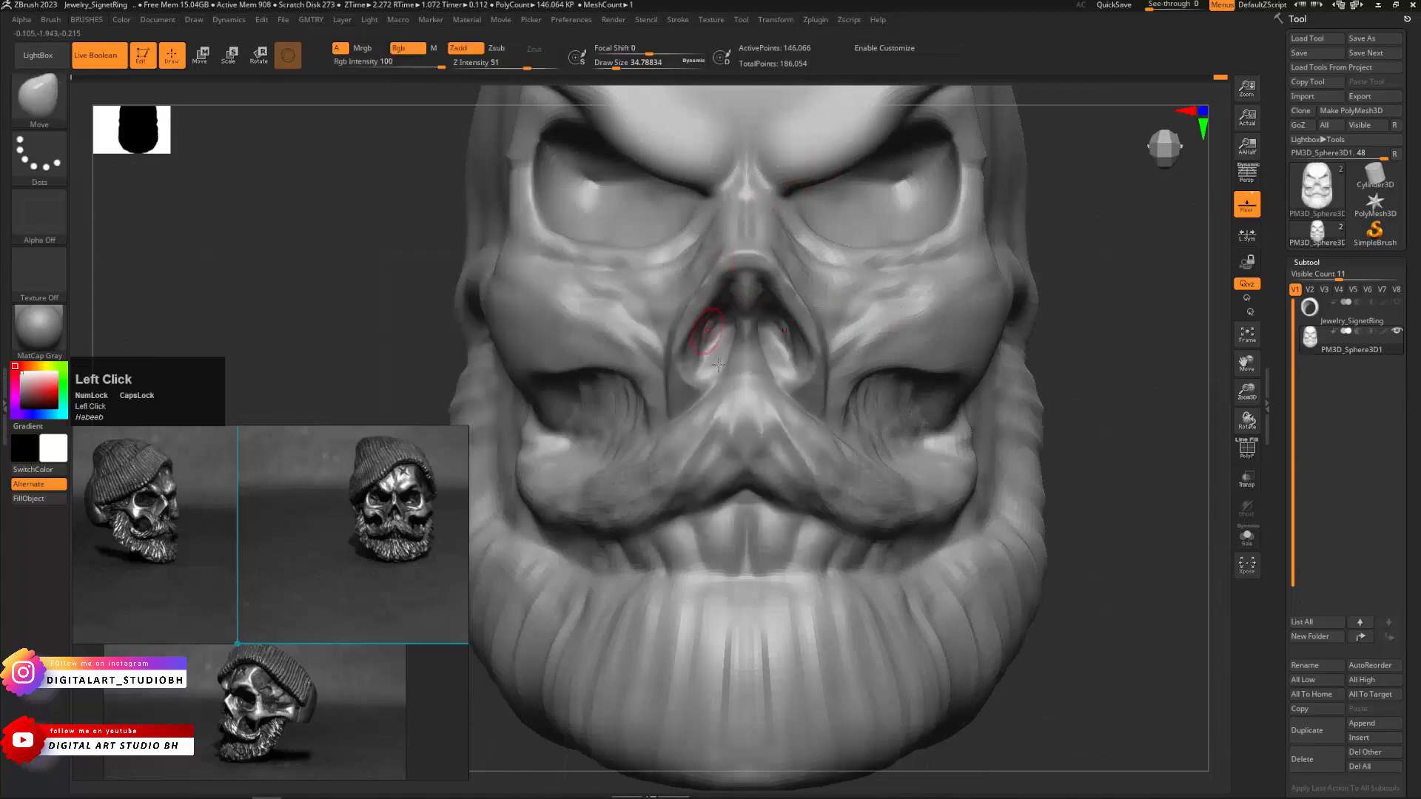
key("s")
mouse_move(733, 341)
left_mouse_down()
mouse_move(748, 341)
mouse_move(728, 339)
mouse_move(753, 370)
left_mouse_up()
key("x")
mouse_move(1029, 266)
left_mouse_down("alt")
mouse_move(1063, 283)
mouse_move(942, 308)
mouse_move(992, 370)
mouse_move(957, 358)
mouse_move(1014, 368)
mouse_move(1051, 325)
mouse_move(968, 415)
mouse_move(891, 441)
left_mouse_up("alt")
Carve a thin crease inside the eye socket below the brow with the DamStandard brush at draw size about 22
key("b")
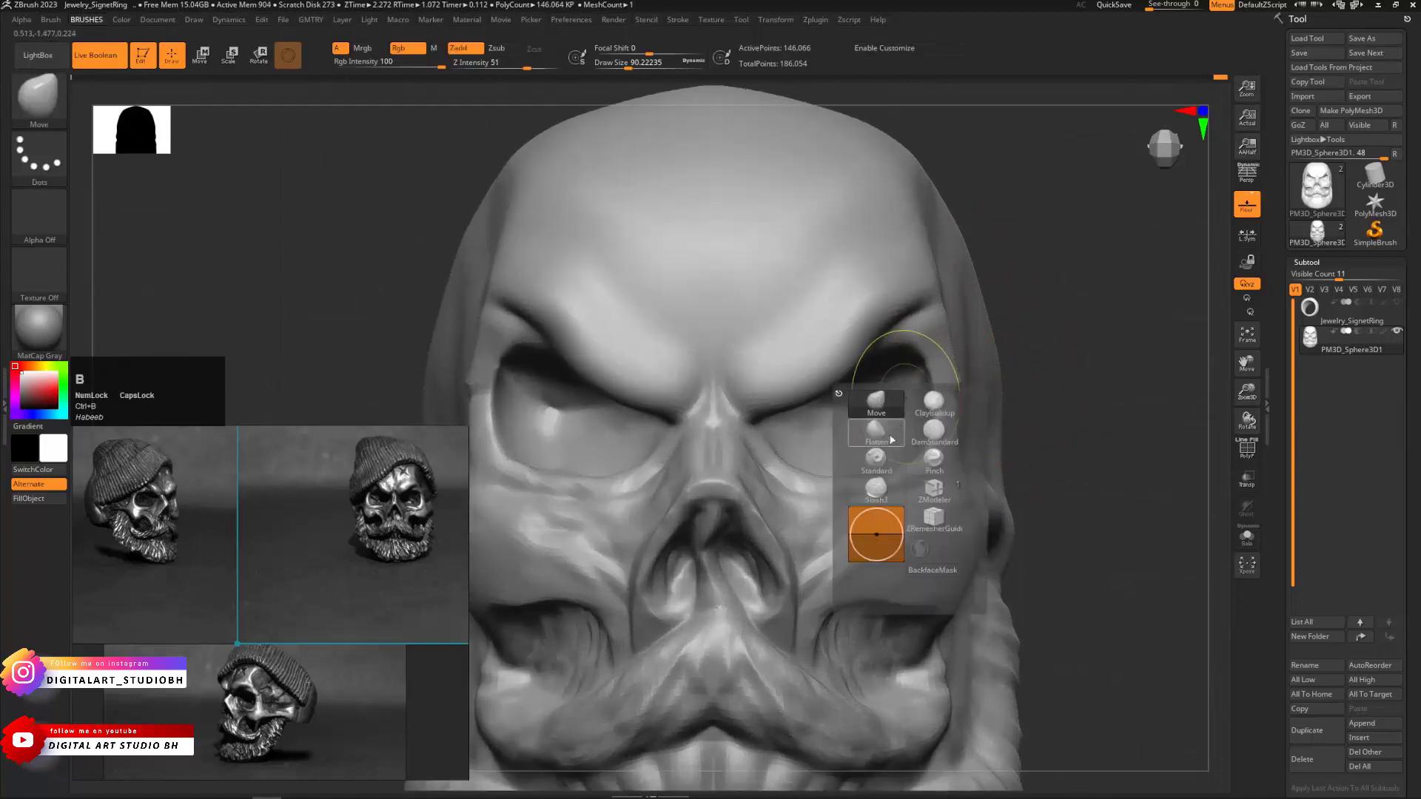
left_click(941, 442)
left_click_drag(1050, 384, 1011, 379)
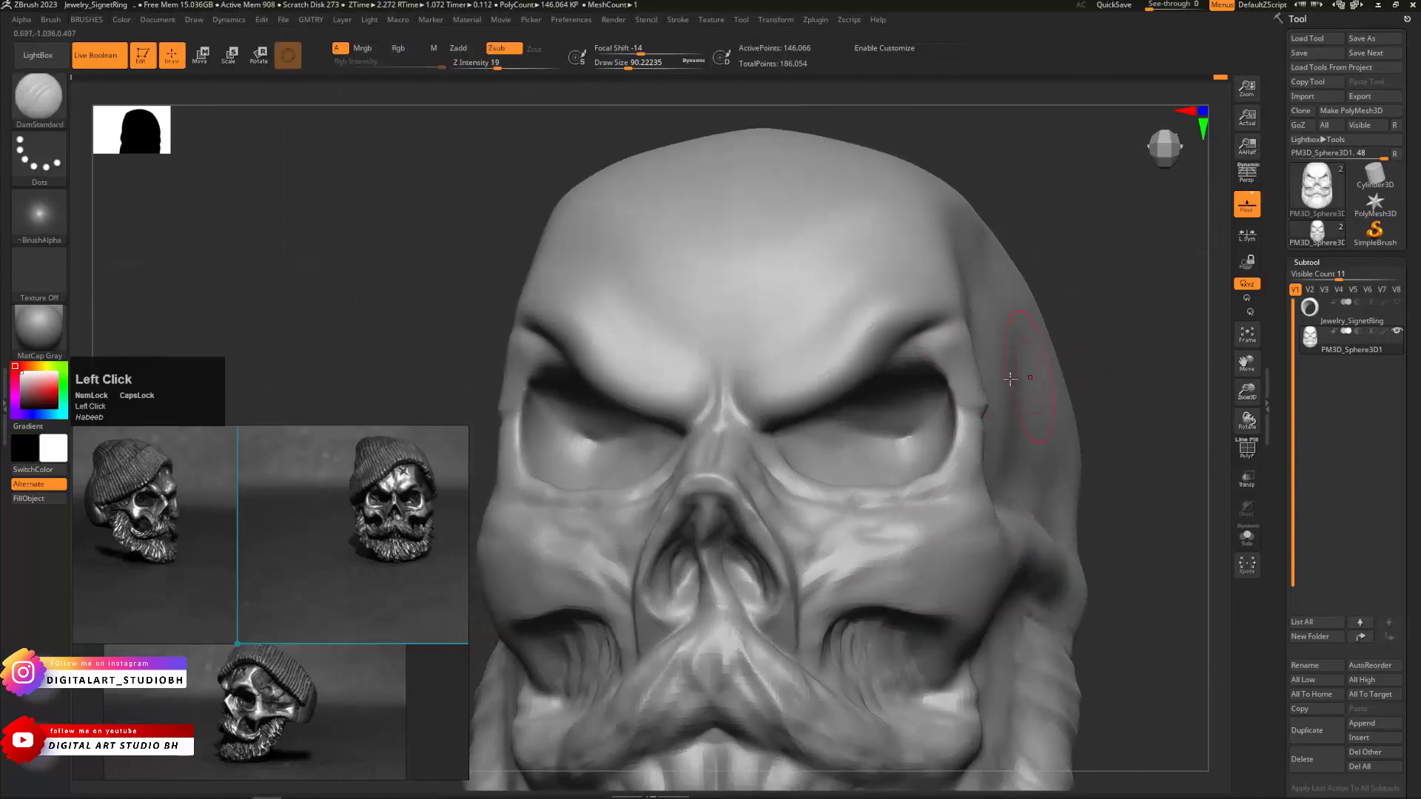
key("s")
mouse_move(851, 422)
left_mouse_down()
mouse_move(834, 426)
mouse_move(873, 407)
left_mouse_up()
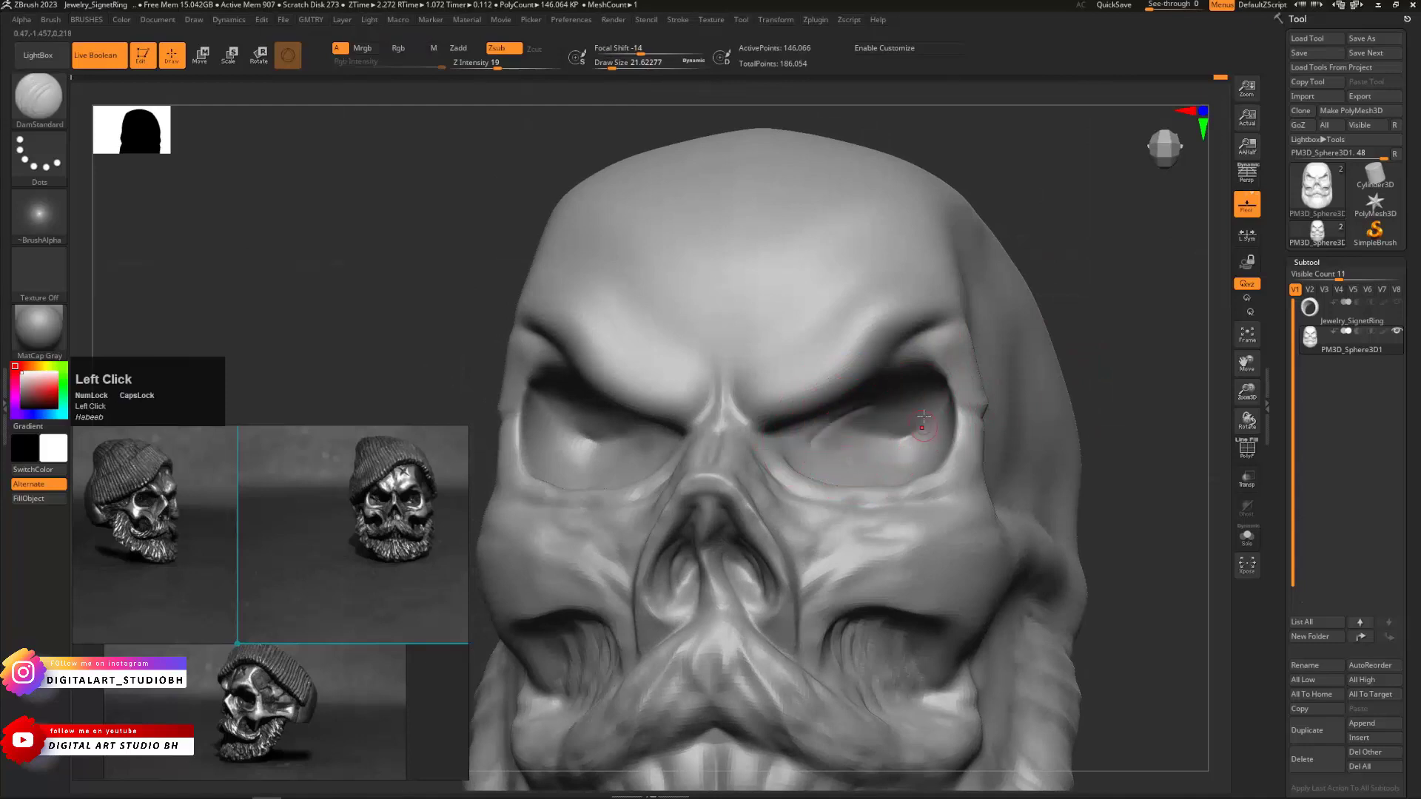
left_click_drag(1103, 329, 1077, 335)
key("shift")
mouse_move(988, 402)
left_mouse_down()
mouse_move(823, 423)
mouse_move(860, 468)
mouse_move(820, 421)
left_mouse_up()
Go down one subdivision level, set the draw size to about 35, and smooth the inside of the eye socket
key("shift+d")
key("s")
key("shift+space")
left_click_drag(1095, 262, 1147, 268)
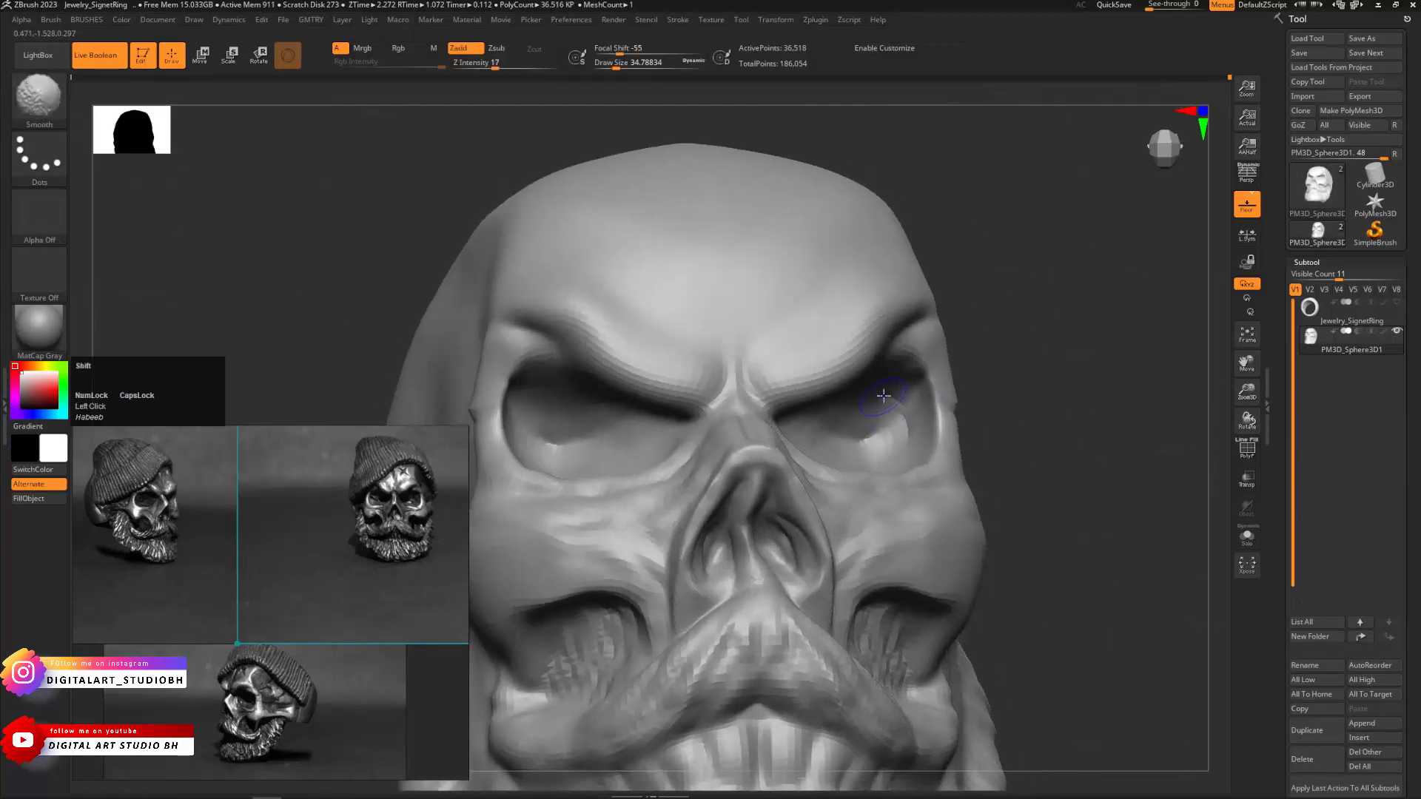
left_click_drag(885, 397, 876, 408, "shift")
Refine the eye socket interior beneath the brow with DamStandard strokes and smooth the lower part of the socket
left_click_drag(1043, 318, 990, 428)
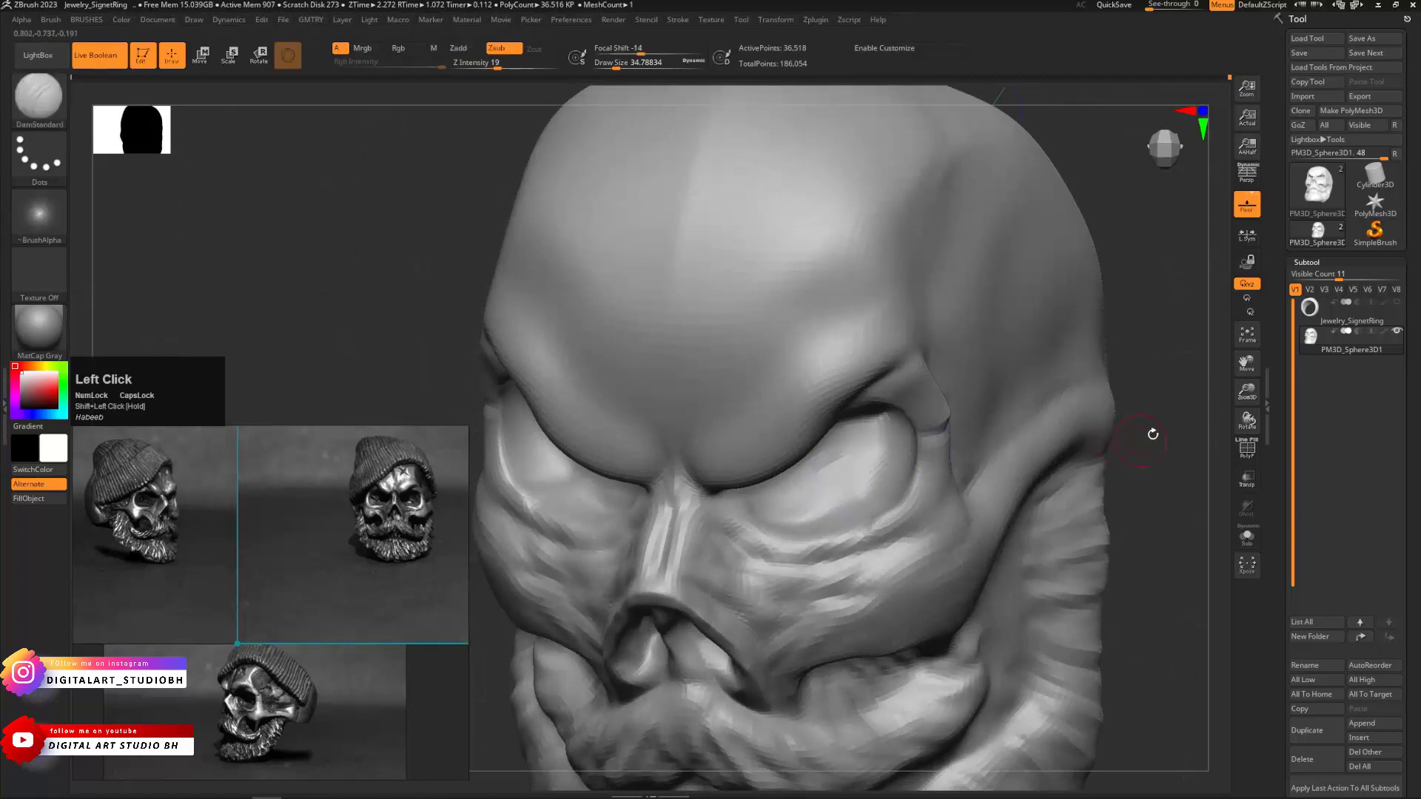
left_click_drag(1152, 422, 876, 388)
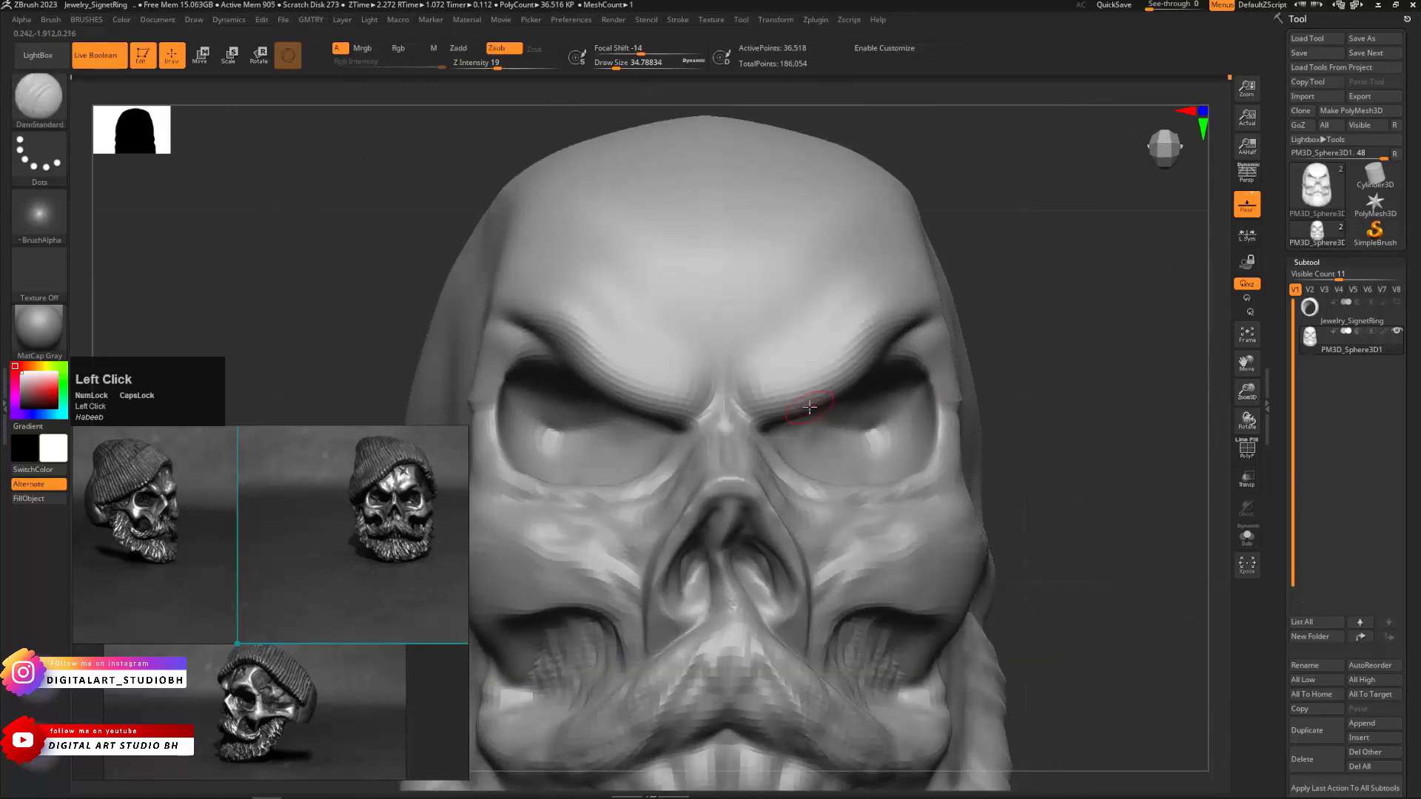
left_click_drag(379, 333, 399, 286)
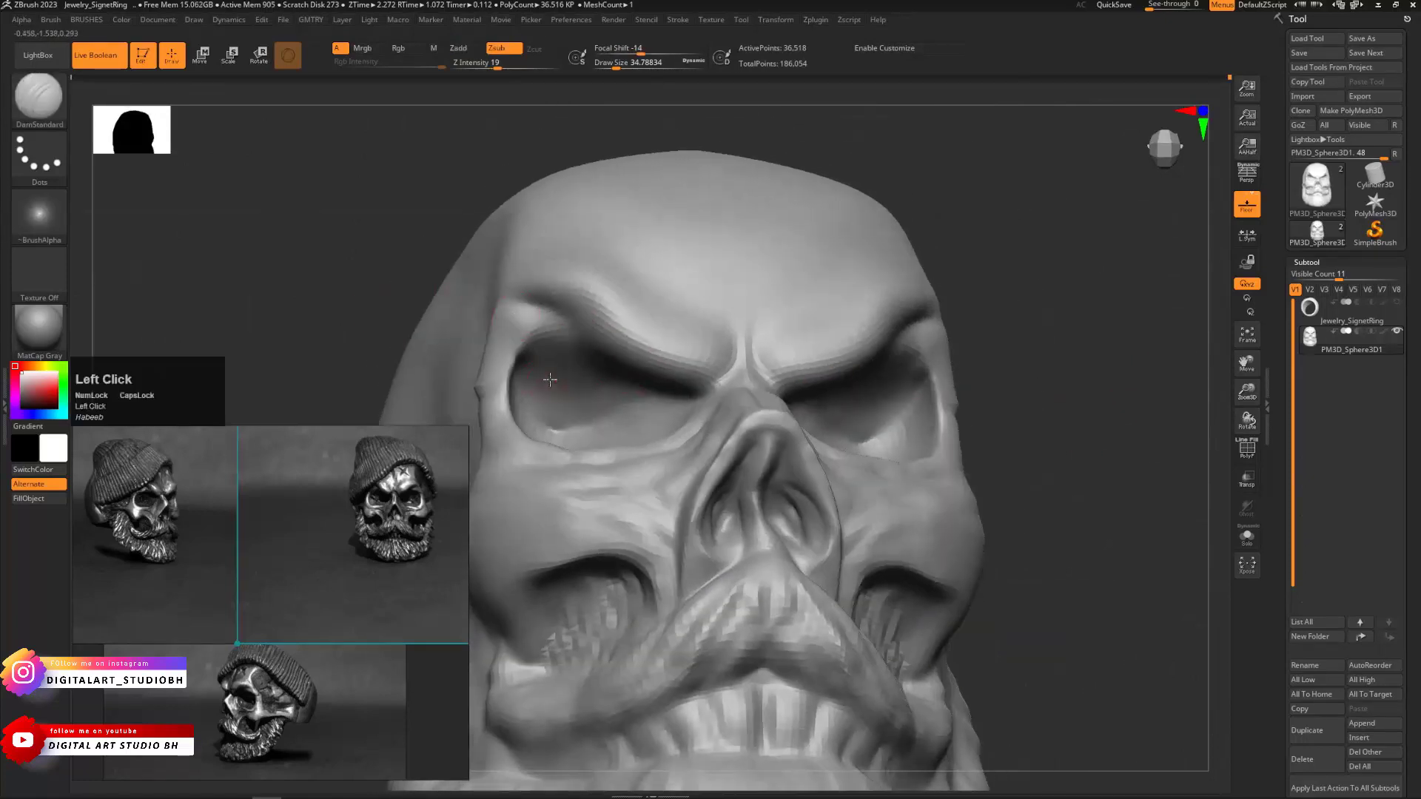
left_click_drag(549, 380, 594, 393)
mouse_move(349, 281)
left_mouse_down()
mouse_move(588, 452)
mouse_move(648, 446)
mouse_move(536, 420)
left_mouse_up()
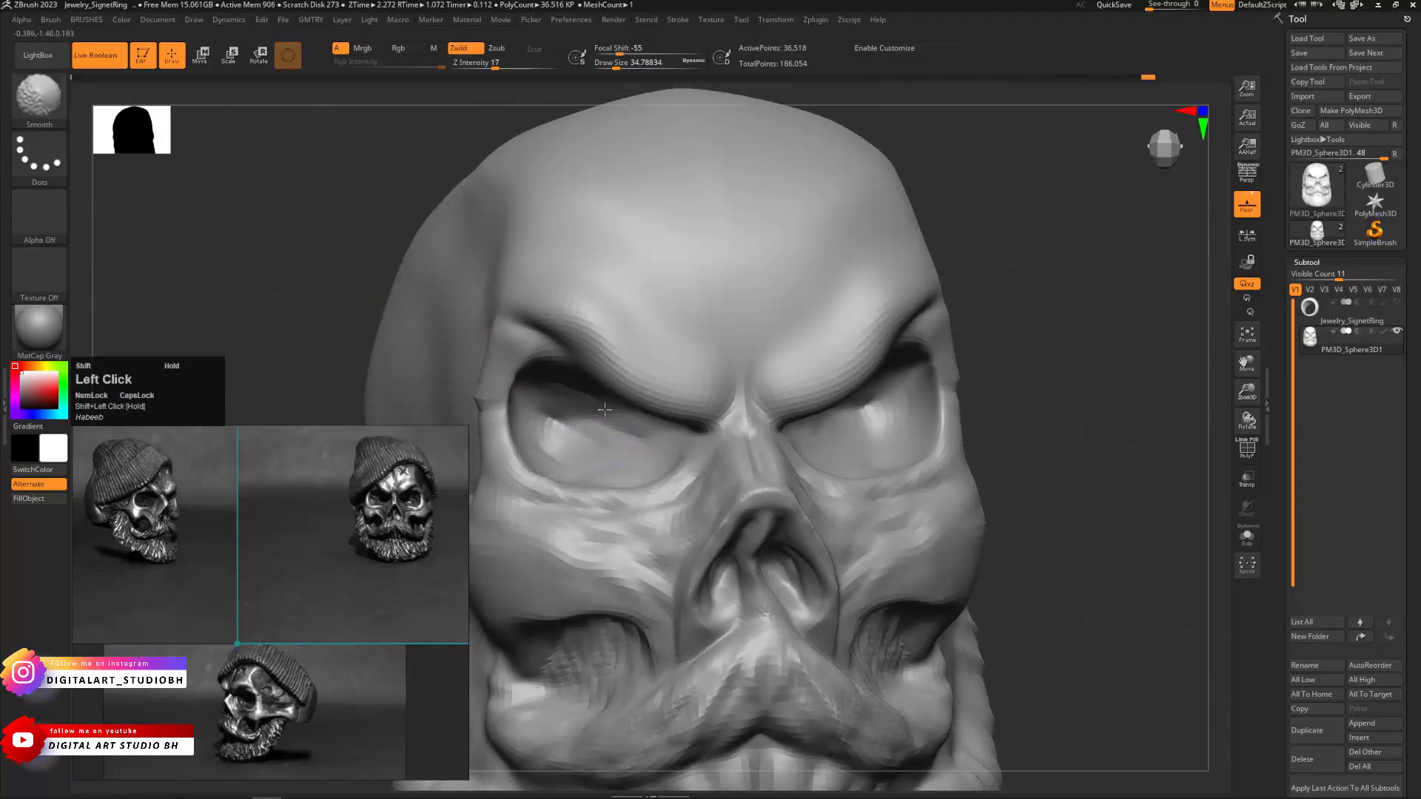
left_click_drag(594, 460, 629, 452, "shift")
Smooth the outer end of the brow above the eye socket and undo the trial stroke on the socket's upper rim
mouse_move(1099, 314)
left_mouse_down("shift")
mouse_move(1078, 295)
mouse_move(989, 299)
mouse_move(978, 315)
mouse_move(1034, 301)
mouse_move(1058, 336)
mouse_move(1014, 344)
left_mouse_up("shift")
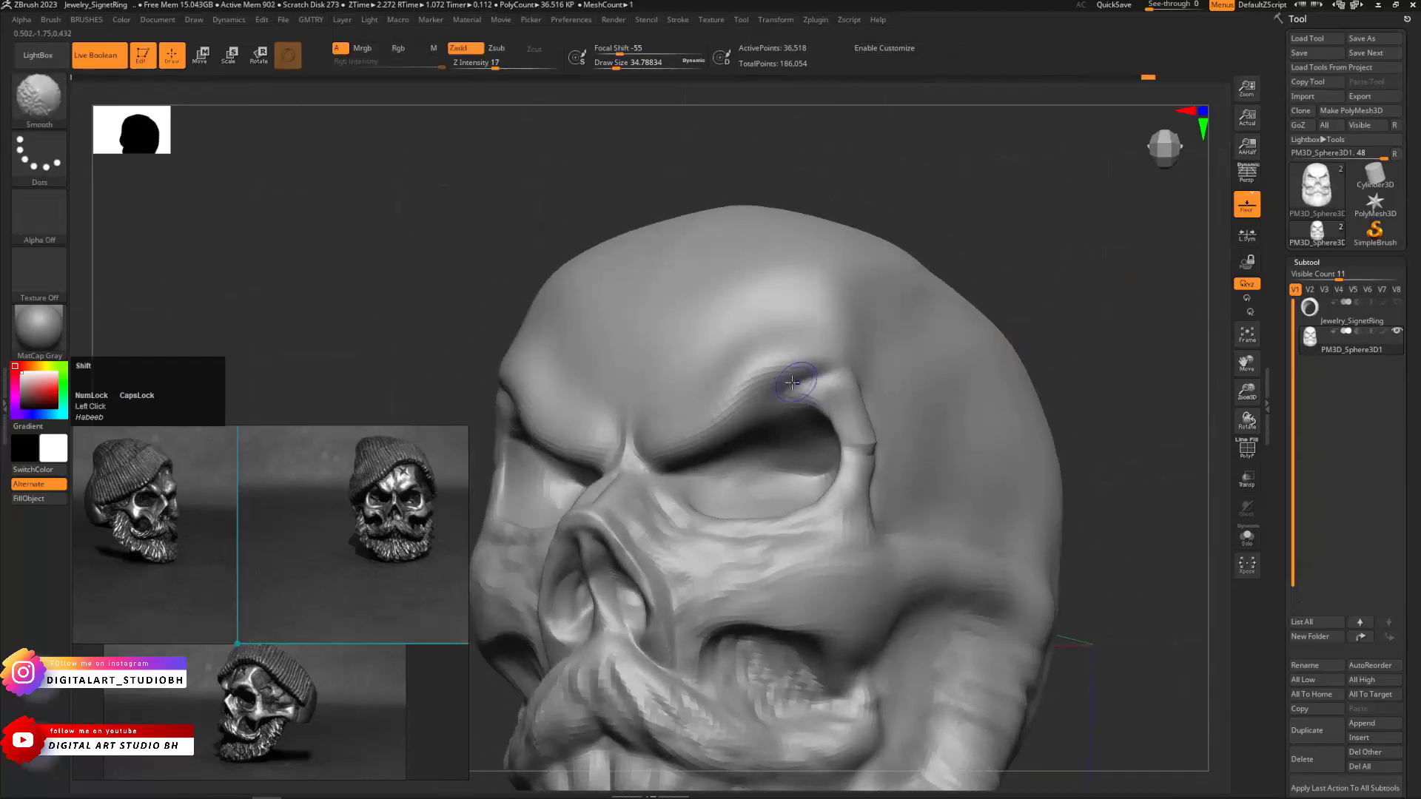
left_click_drag(792, 378, 864, 367, "shift")
mouse_move(1026, 311)
left_mouse_down()
mouse_move(1033, 276)
mouse_move(1014, 267)
left_mouse_up()
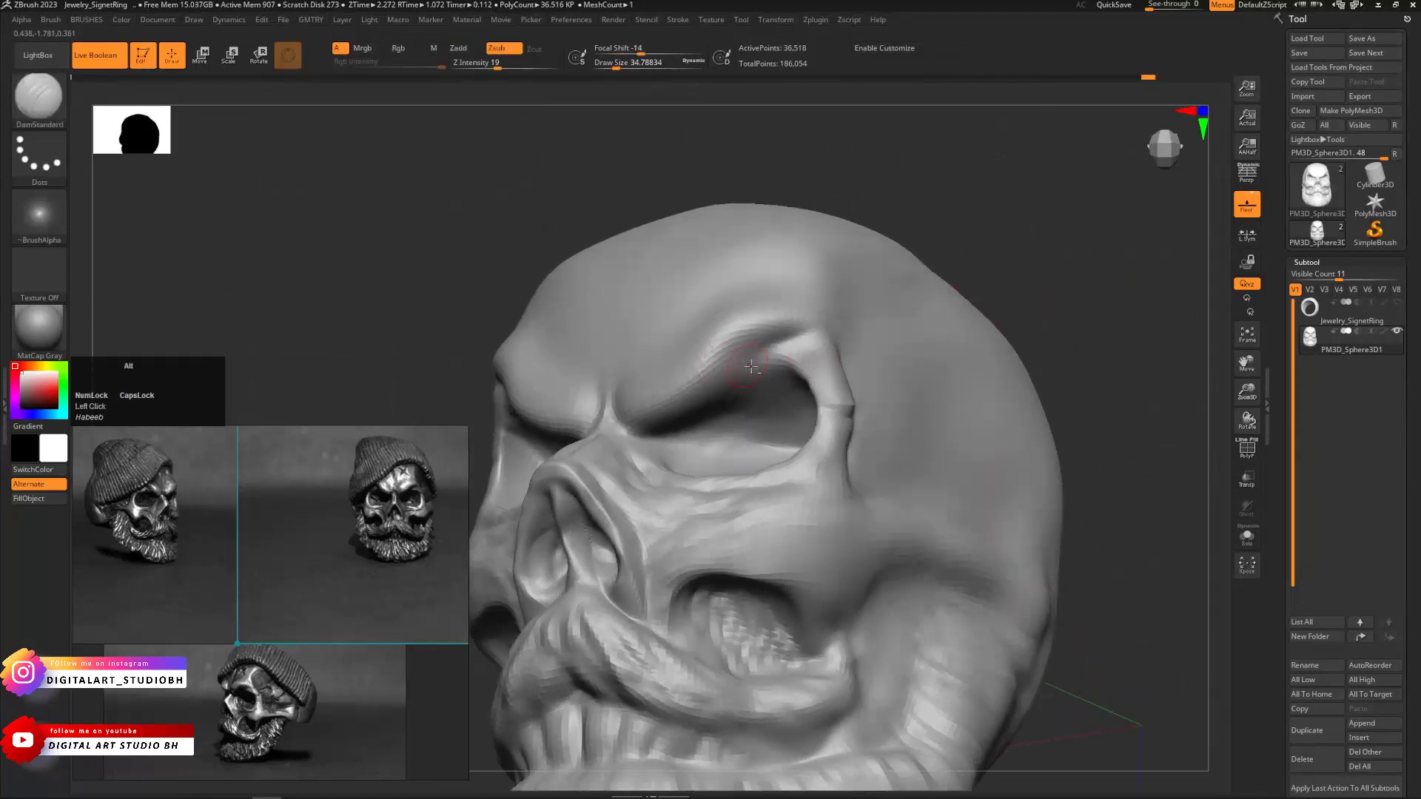
mouse_move(796, 368)
left_mouse_down("alt")
mouse_move(742, 380)
mouse_move(771, 368)
left_mouse_up("alt")
key("ctrl+z")
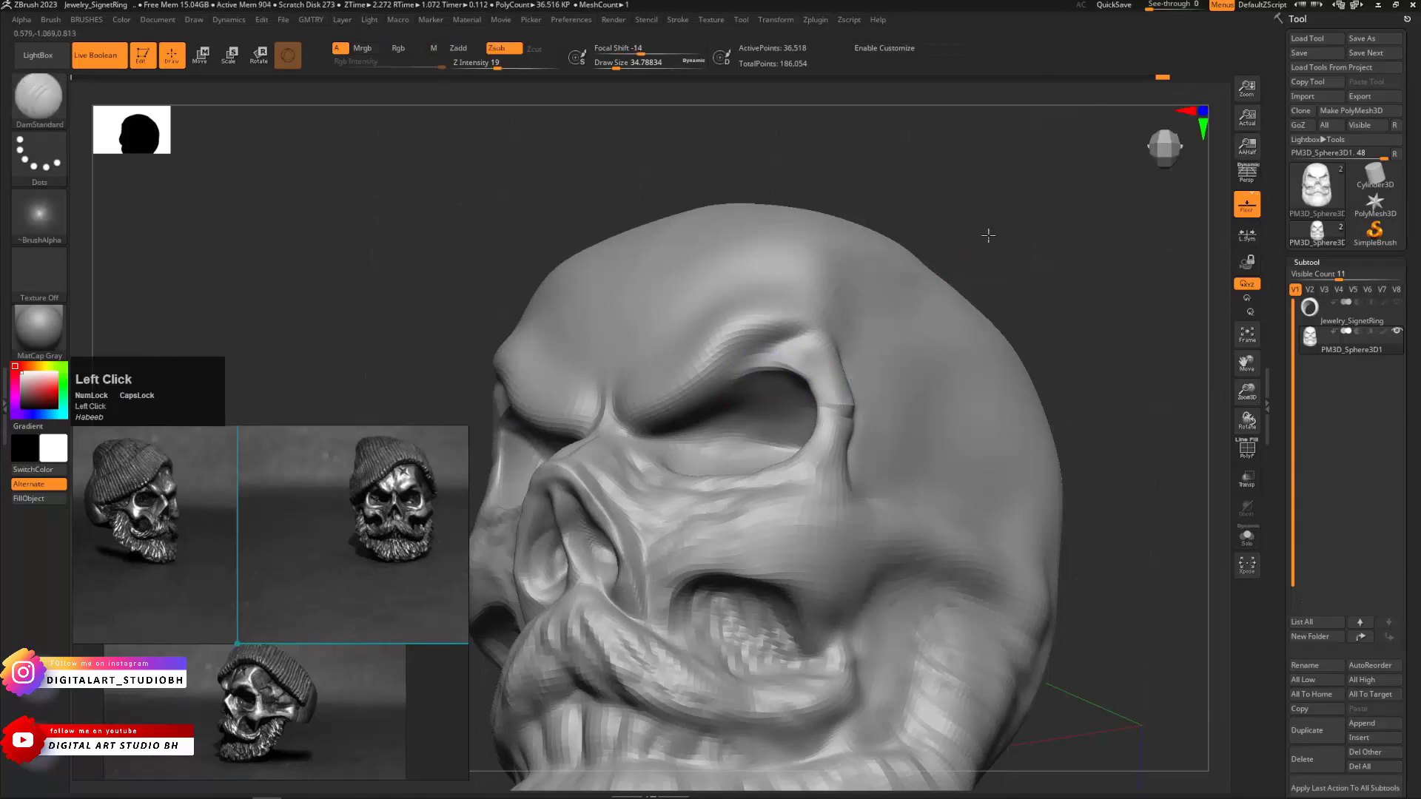
Build up the angry brow ridges above the eye sockets with the ClayBuildup brush
left_click_drag(986, 235, 916, 296, "shift")
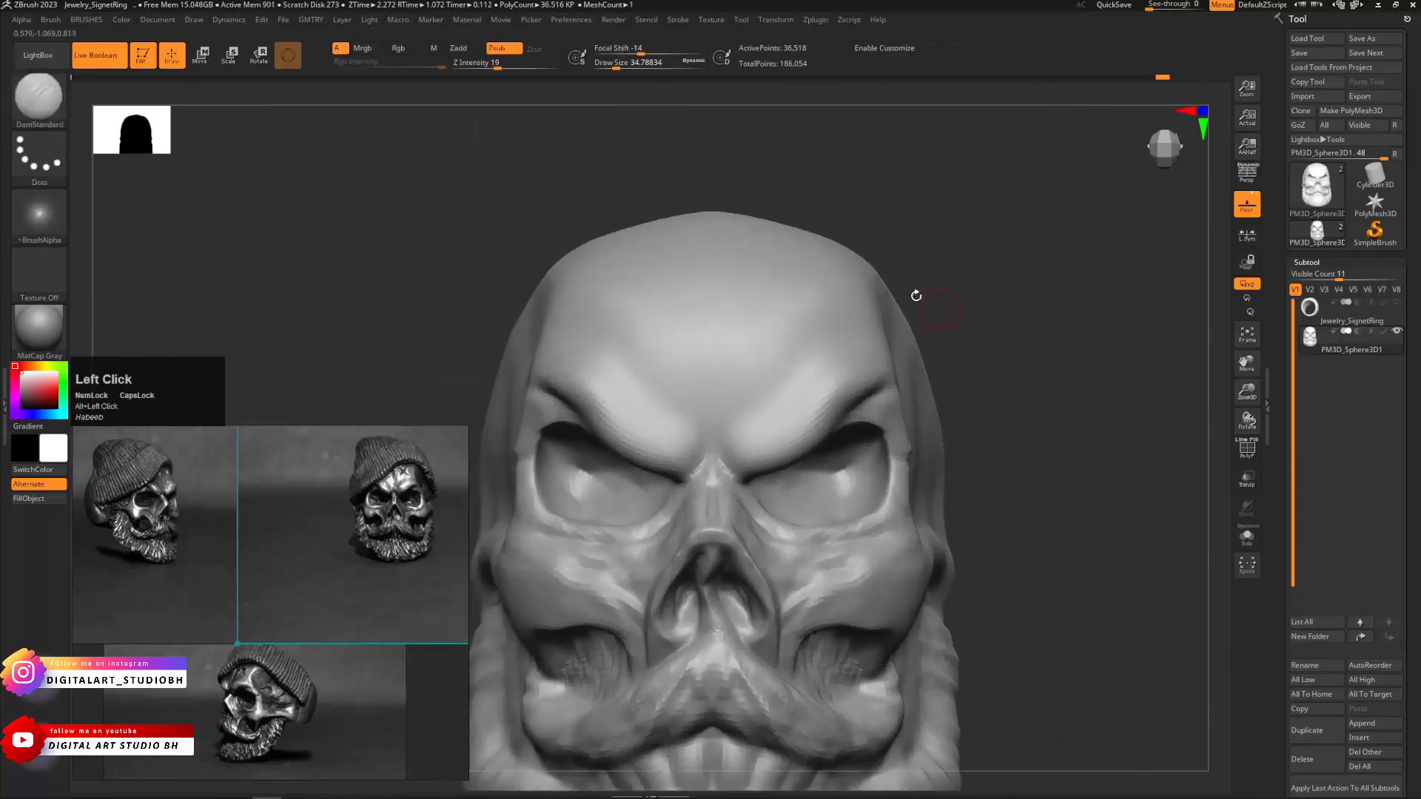
left_click_drag(927, 368, 844, 388)
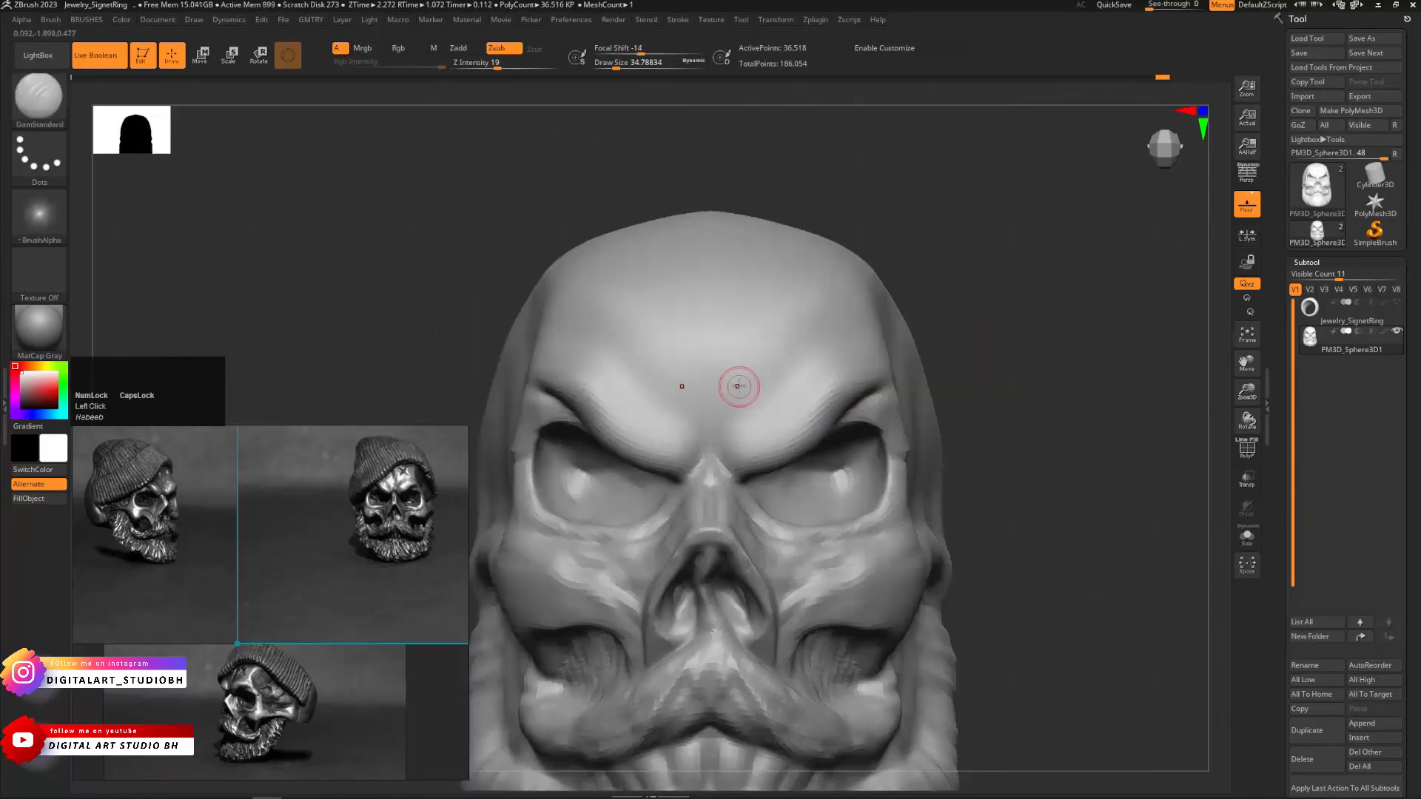
key("b")
left_click(760, 417)
mouse_move(767, 435)
left_mouse_down()
mouse_move(723, 441)
mouse_move(751, 432)
left_mouse_up()
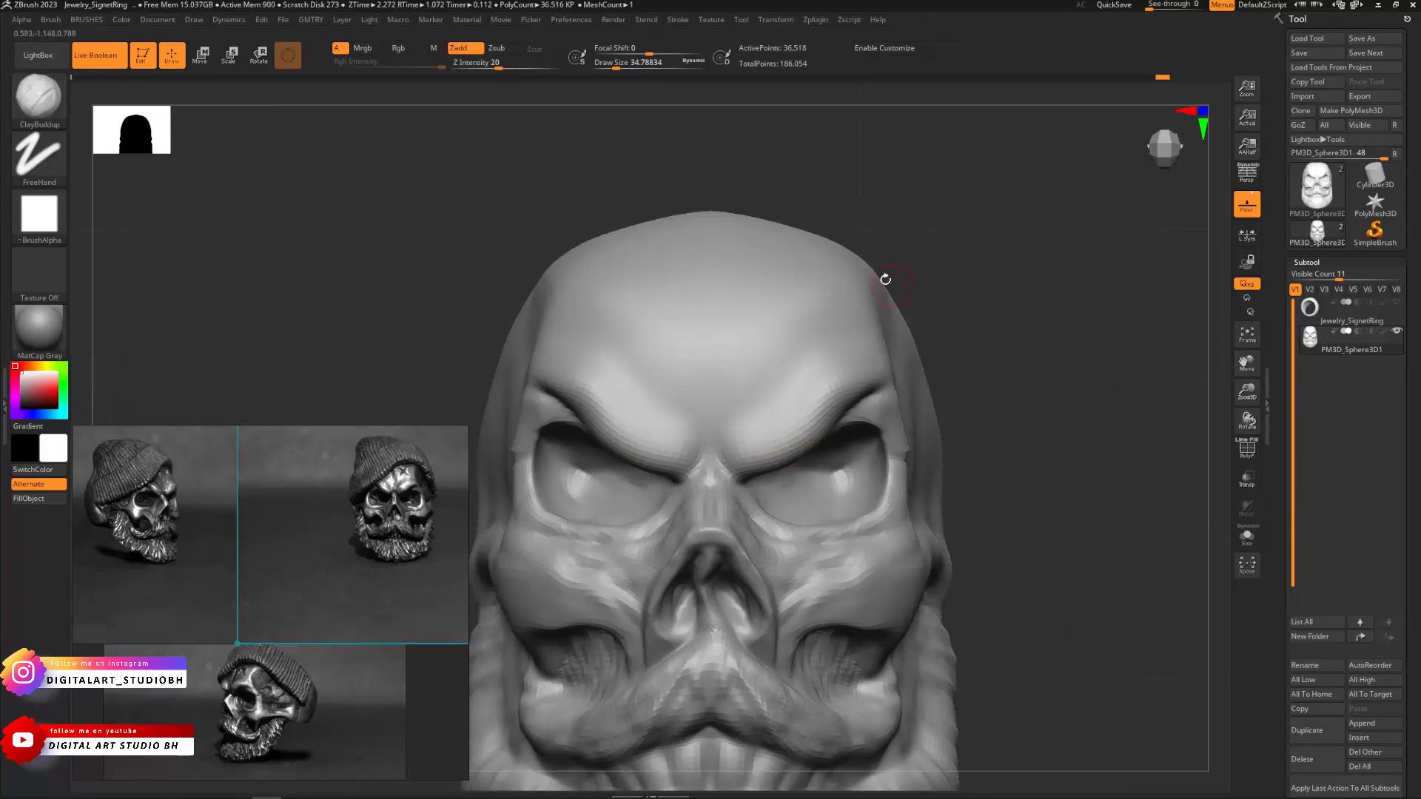
mouse_move(736, 429)
left_mouse_down()
mouse_move(848, 373)
mouse_move(774, 431)
mouse_move(730, 440)
left_mouse_up()
Smooth the added clay along the brow ridges from the nose bridge outward
left_click_drag(799, 419, 783, 426, "shift")
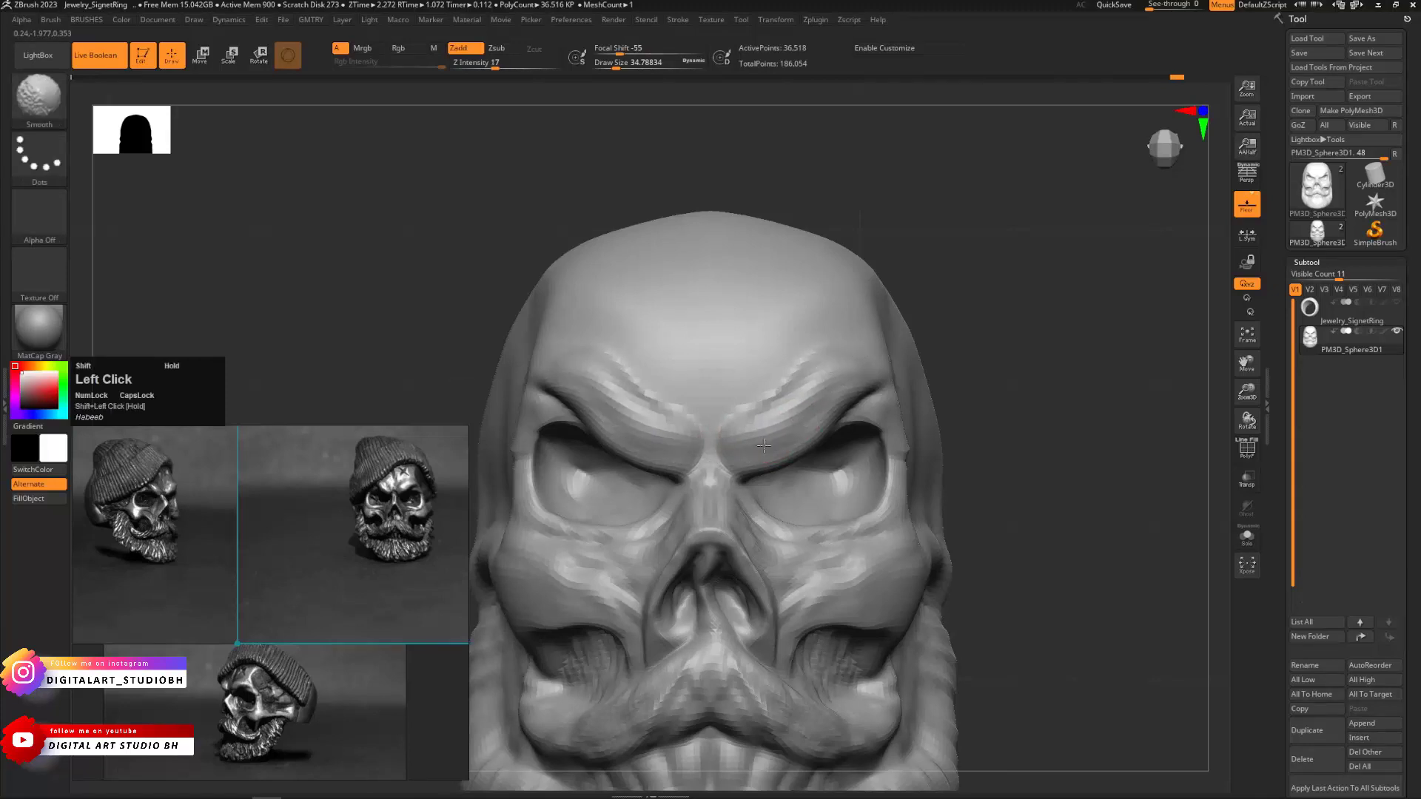
mouse_move(763, 445)
left_mouse_down("shift")
mouse_move(749, 450)
mouse_move(831, 387)
left_mouse_up("shift")
left_click_drag(793, 429, 786, 434, "shift")
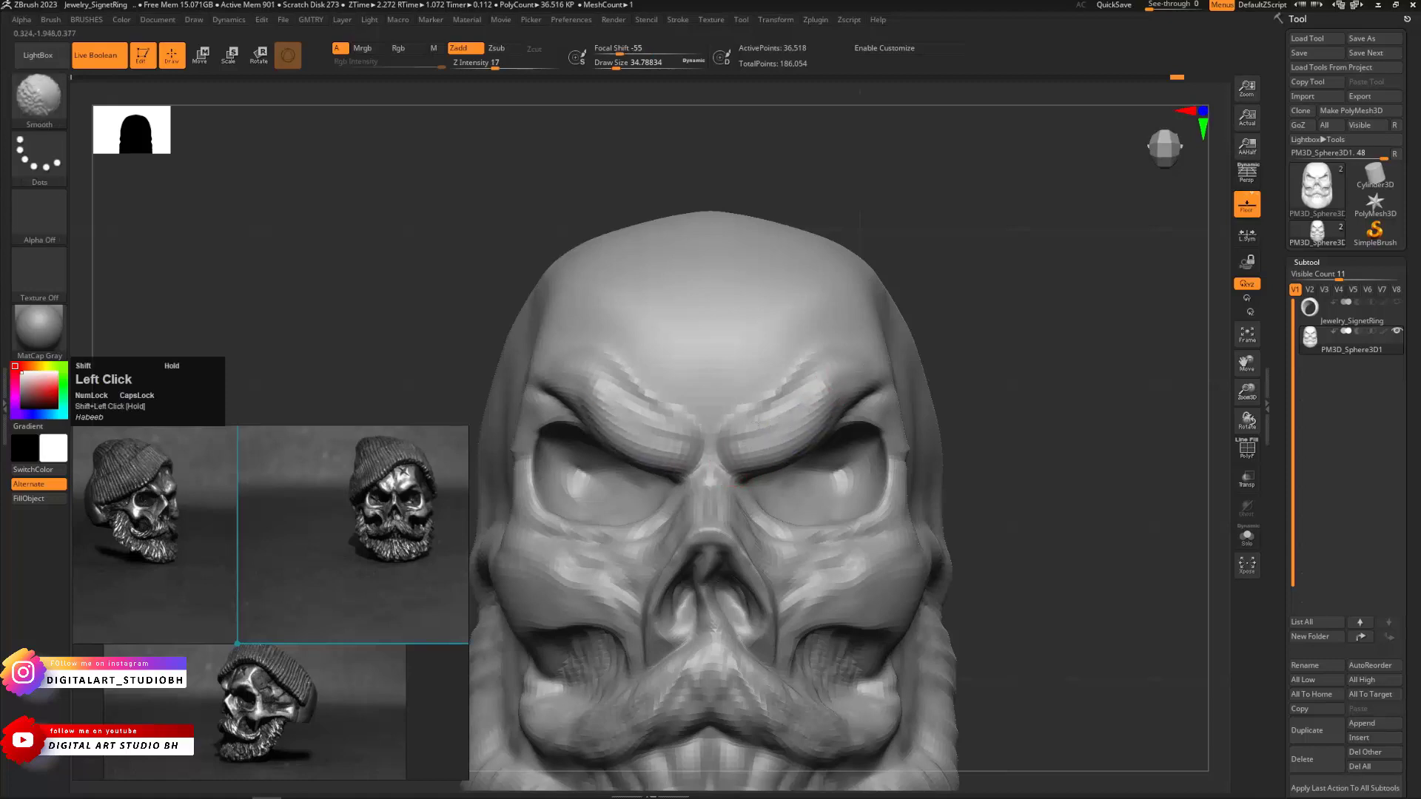
Set the Smooth brush's Z Intensity to 33 and blend the brow ridges into the forehead
key("space")
mouse_move(770, 373)
left_mouse_down("shift")
mouse_move(791, 377)
mouse_move(836, 276)
left_mouse_up("shift")
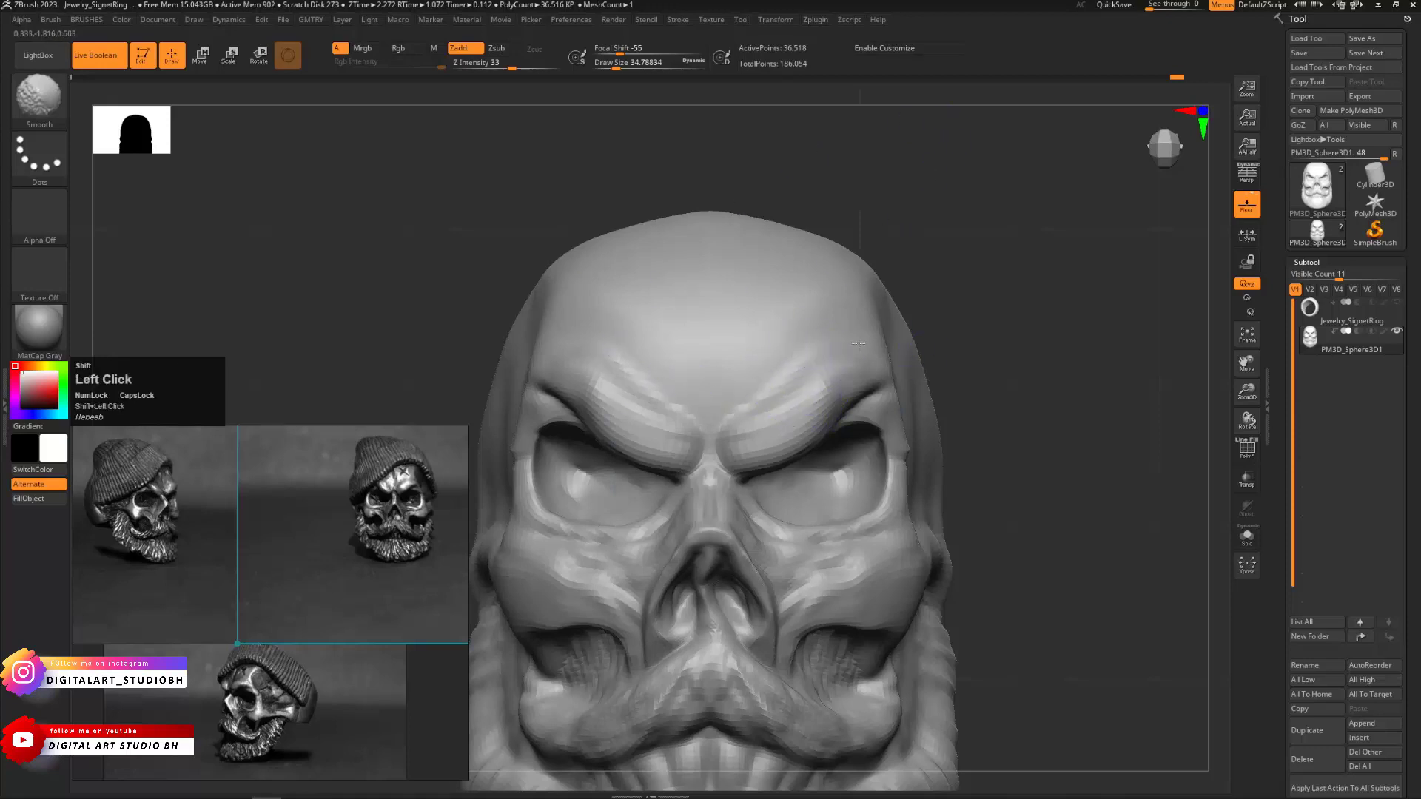
right_click_drag(827, 365, 650, 371)
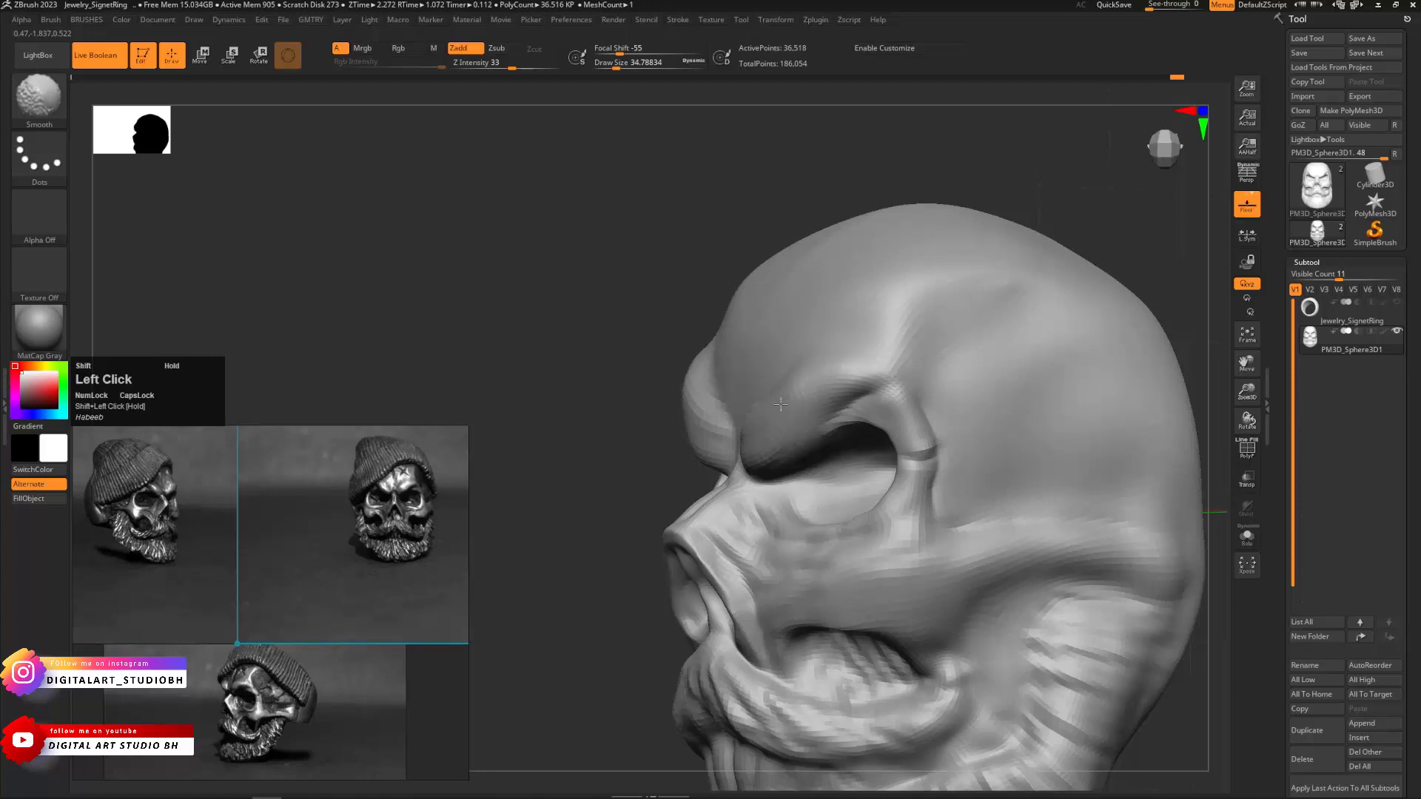
right_click_drag(795, 376, 940, 345, "shift")
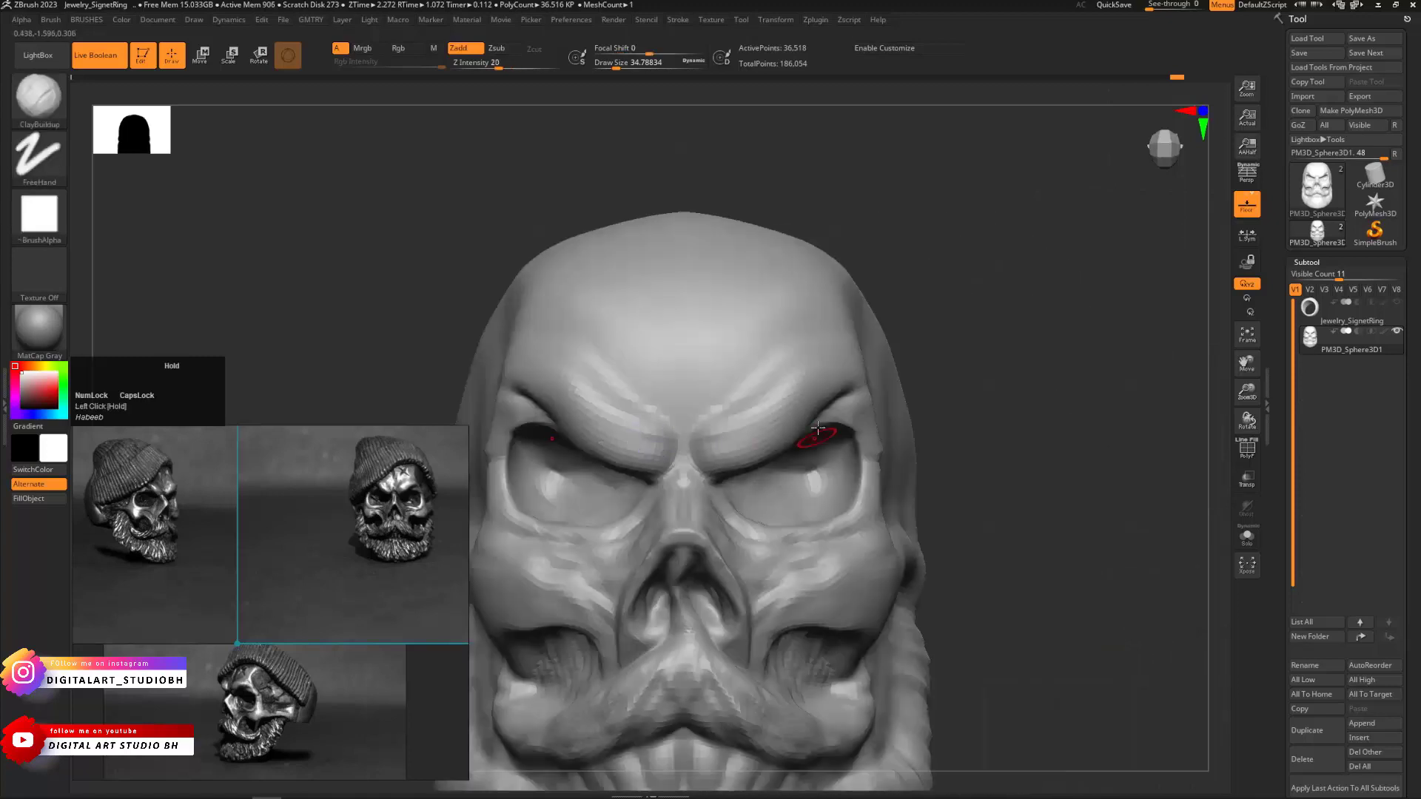
Raise the beard's upper edge just below the teeth with an enlarged Move brush
left_click_drag(969, 344, 990, 352, "alt")
key("ctrl+b")
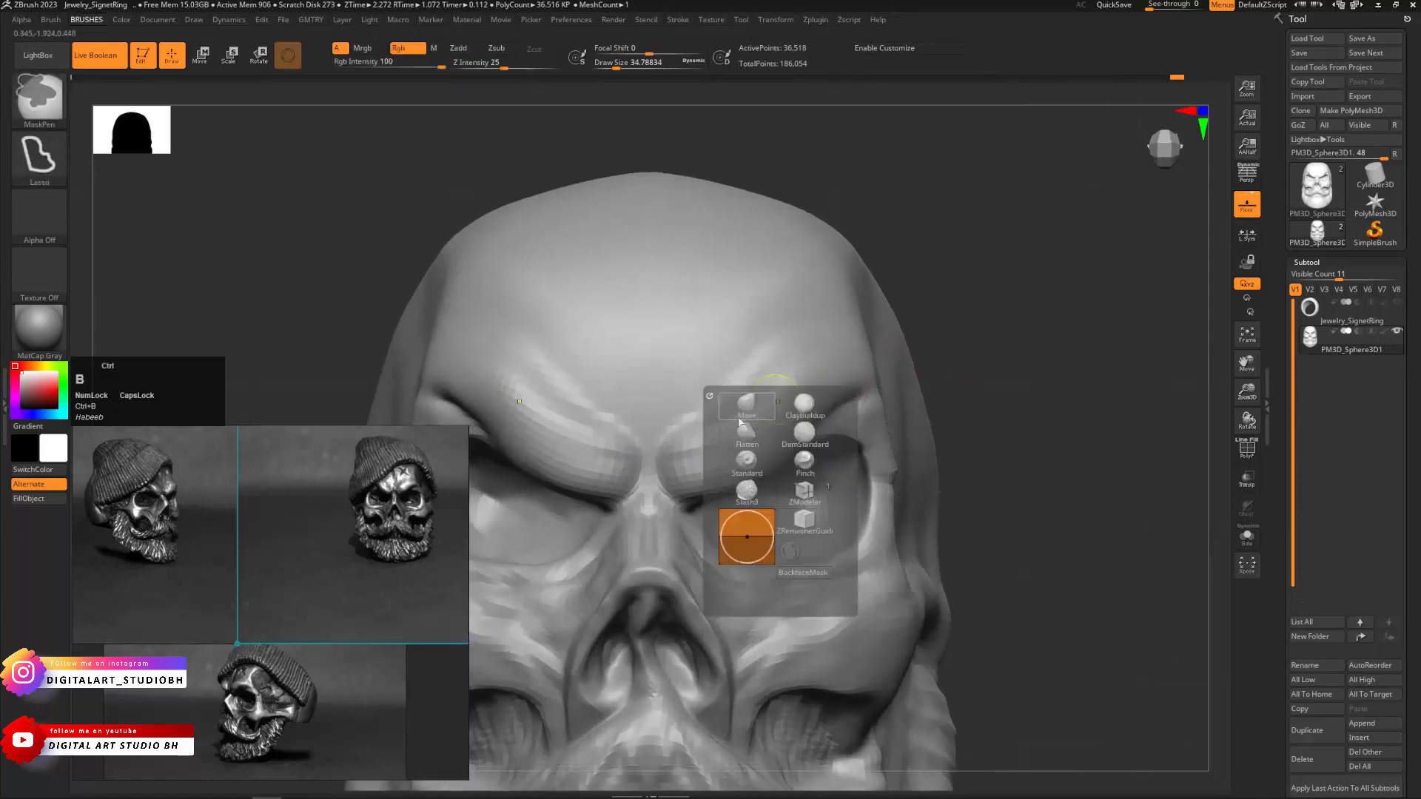
left_click(803, 407)
key("s")
mouse_move(670, 456)
left_mouse_down()
mouse_move(644, 451)
mouse_move(654, 511)
left_mouse_up()
mouse_move(955, 370)
left_mouse_down("alt")
mouse_move(999, 333)
mouse_move(824, 422)
mouse_move(884, 468)
left_mouse_up("alt")
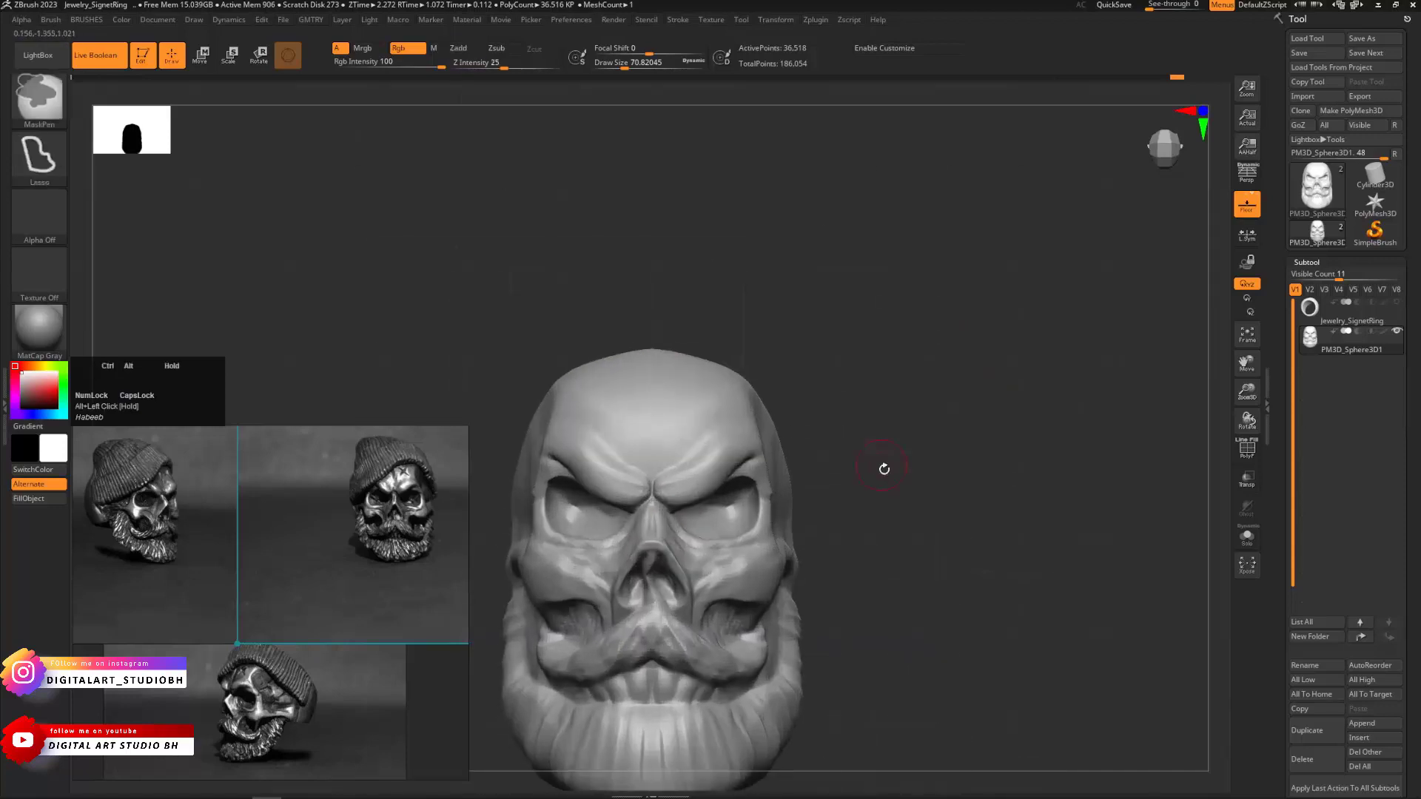
mouse_move(960, 311)
left_mouse_down()
mouse_move(932, 365)
mouse_move(843, 444)
mouse_move(891, 370)
mouse_move(955, 375)
mouse_move(1047, 234)
left_mouse_up()
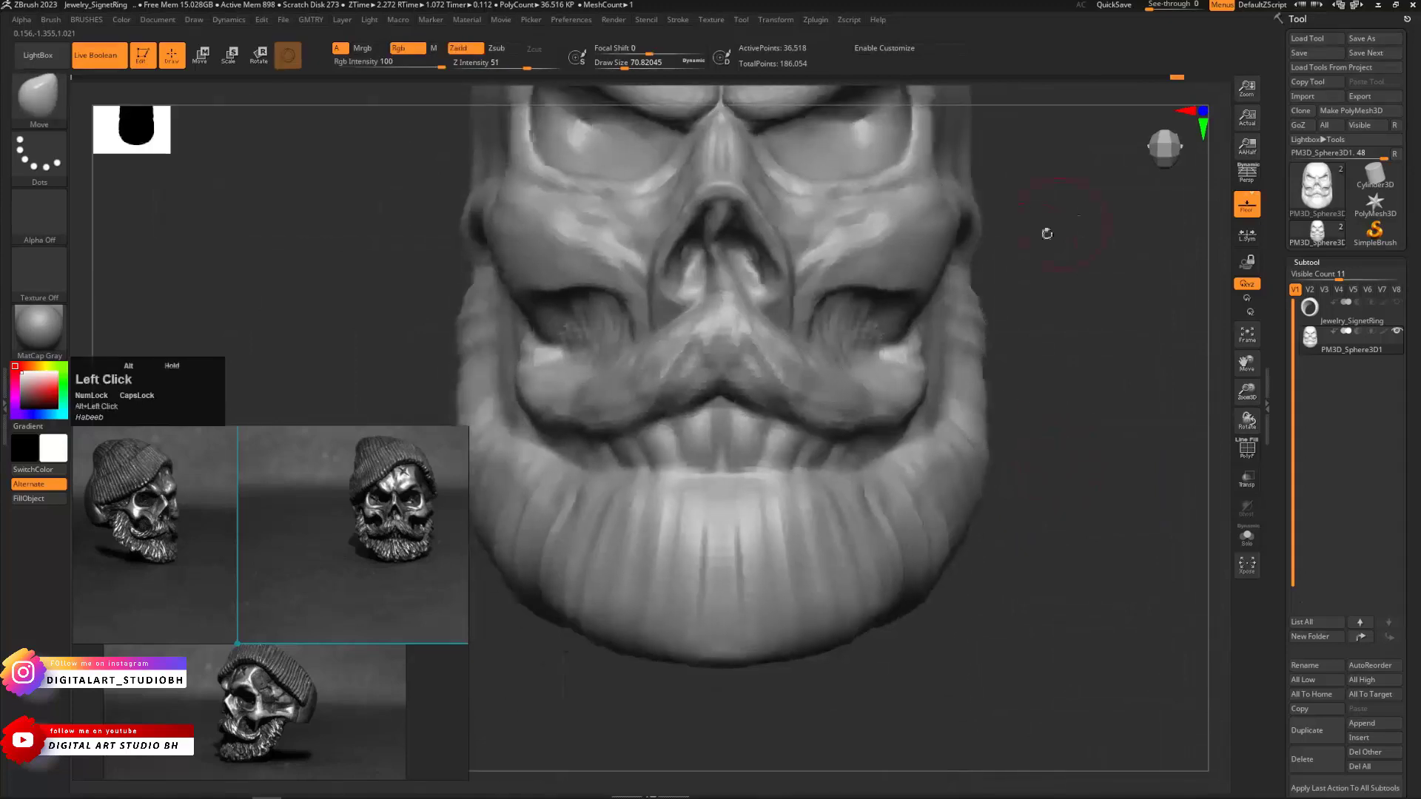
mouse_move(748, 485)
left_mouse_down()
mouse_move(752, 466)
mouse_move(850, 457)
mouse_move(866, 432)
left_mouse_up()
key("ctrl+z")
key("s")
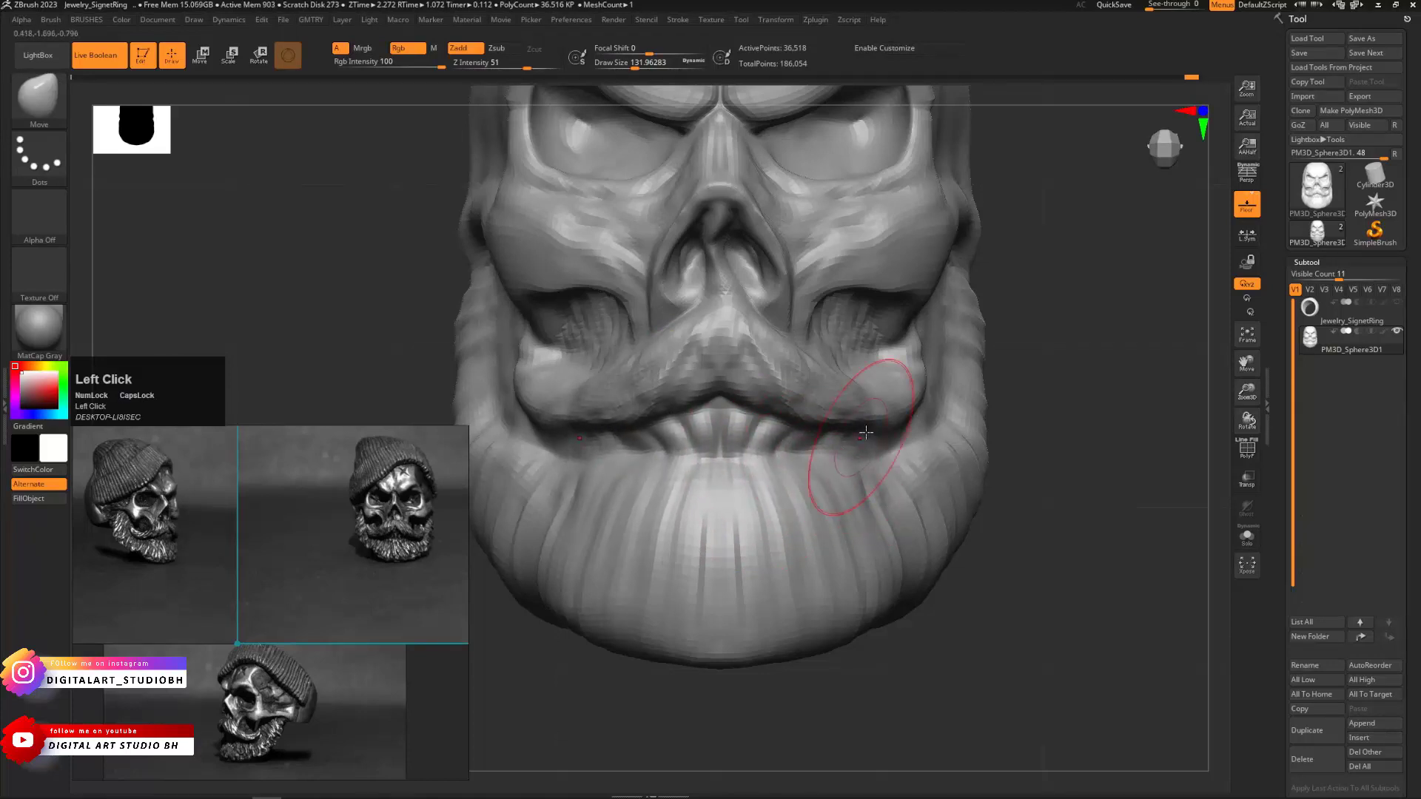
Adjust the front teeth under the moustache from a side angle with the Move brush at draw size about 83
mouse_move(1088, 442)
left_mouse_down()
mouse_move(906, 440)
mouse_move(875, 433)
mouse_move(885, 412)
left_mouse_up()
key("s")
left_click_drag(729, 405, 716, 411)
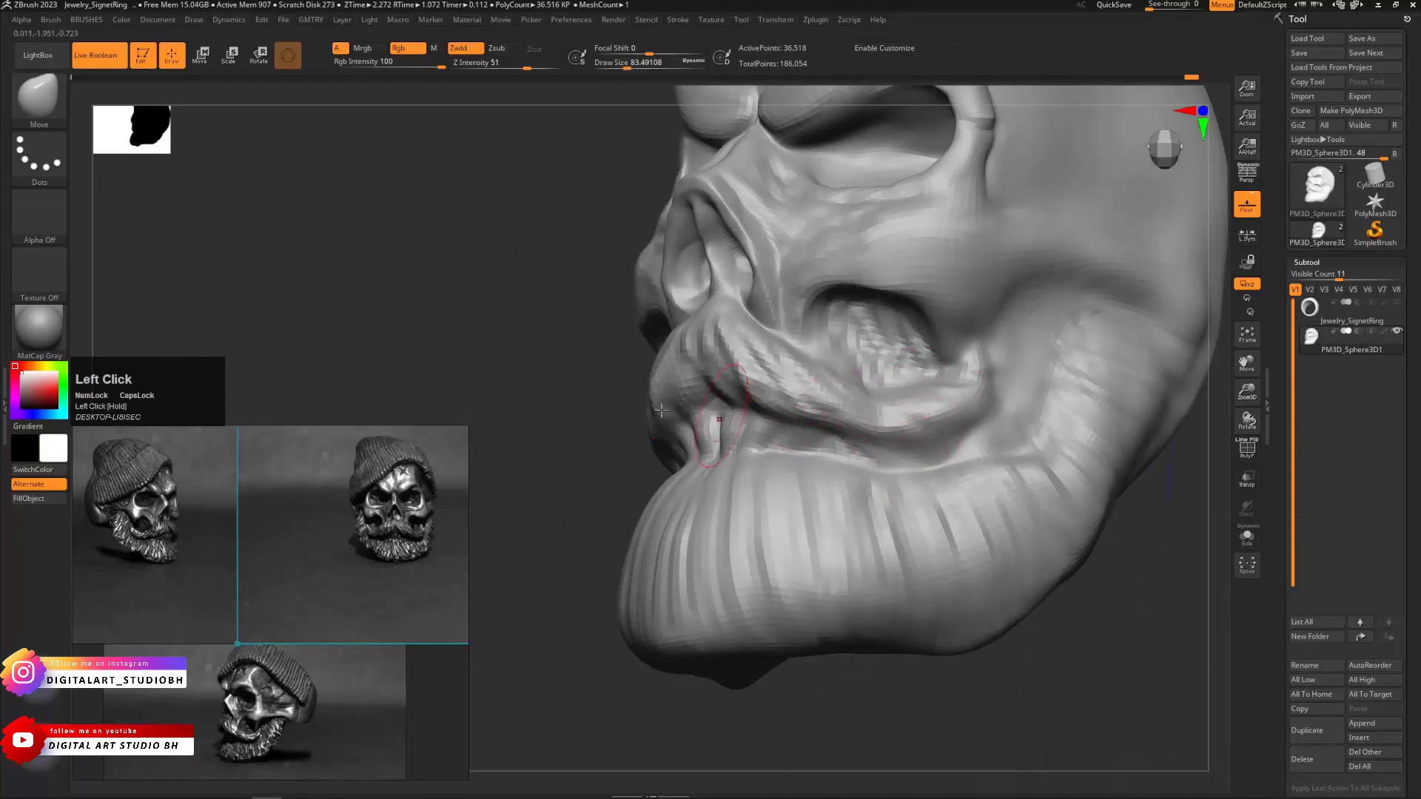
mouse_move(596, 378)
left_mouse_down()
mouse_move(562, 371)
mouse_move(566, 392)
left_mouse_up()
left_click_drag(1129, 294, 920, 371, "alt")
Raise the head to subdivision level 3 and carve fine creases above the cheek hollow using DamStandard at draw size about 23
key("ctrl+b")
left_click(649, 526)
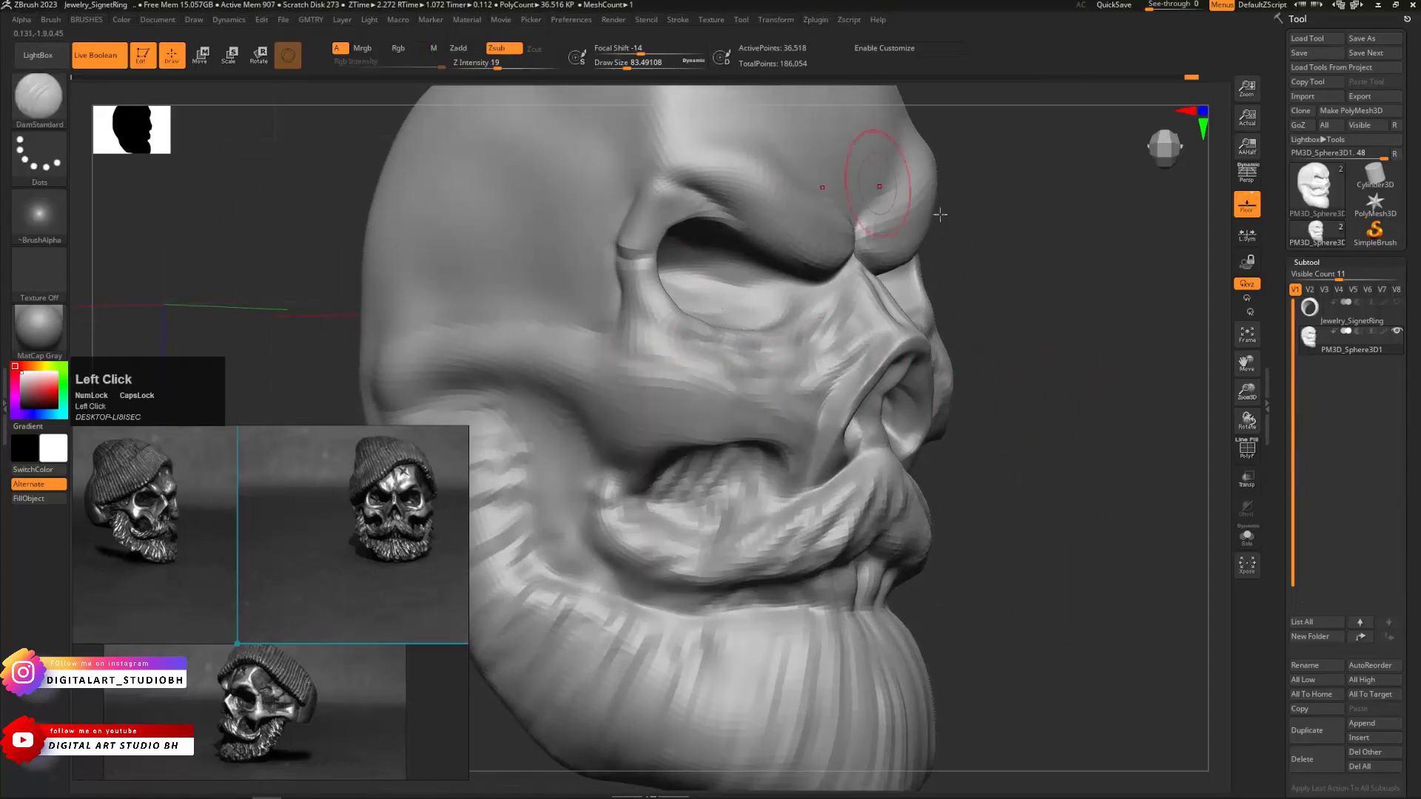
left_click_drag(1024, 362, 978, 367)
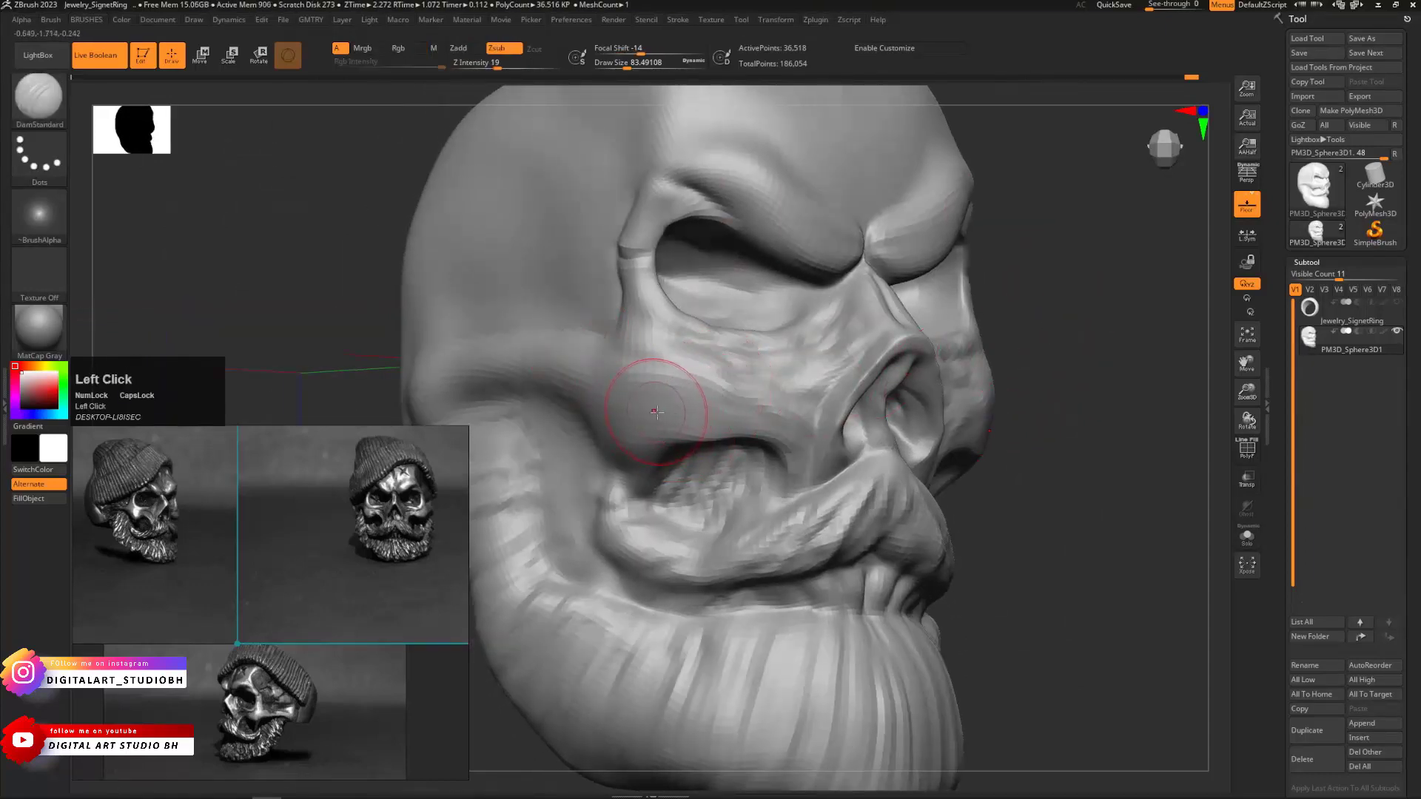
key("d")
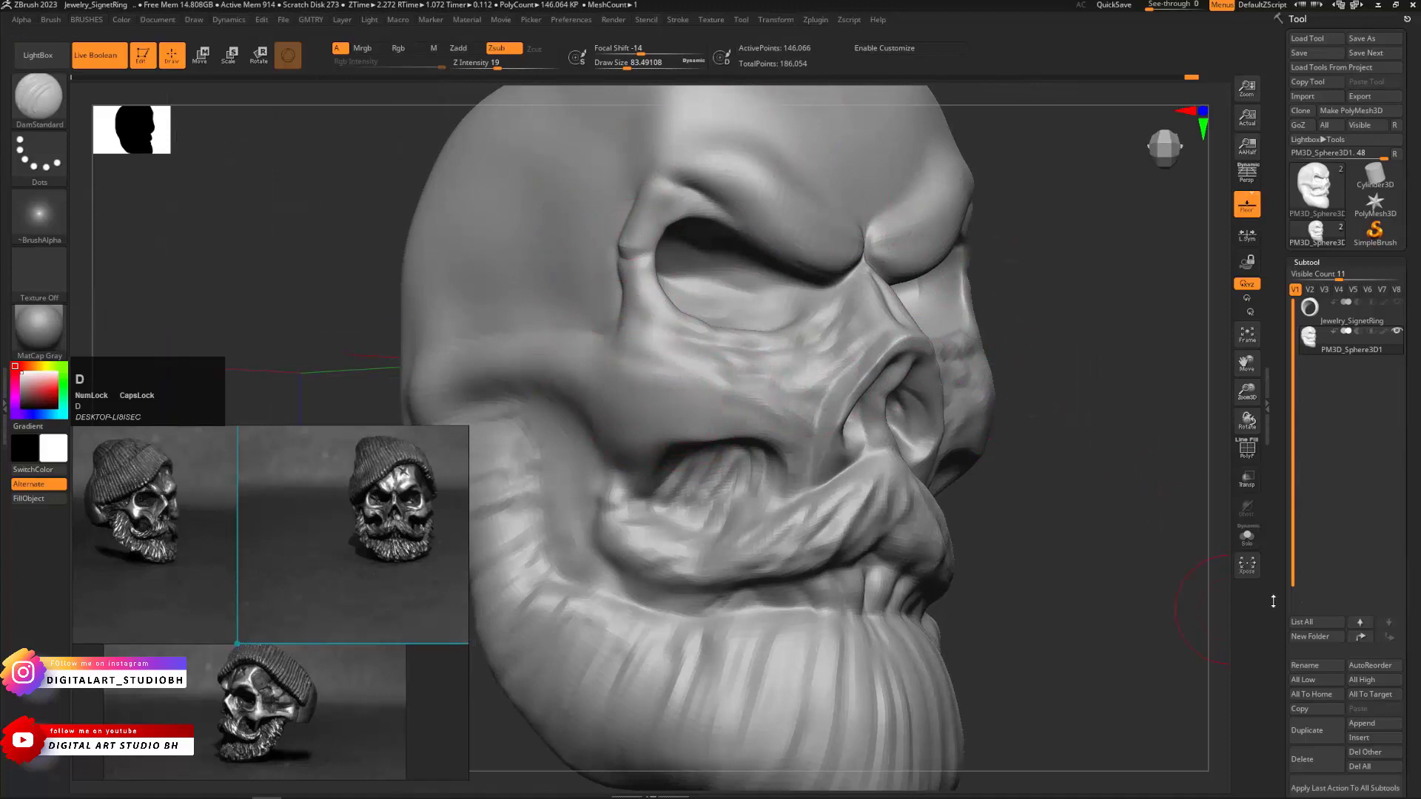
left_click_drag(1273, 601, 1275, 54)
key("s")
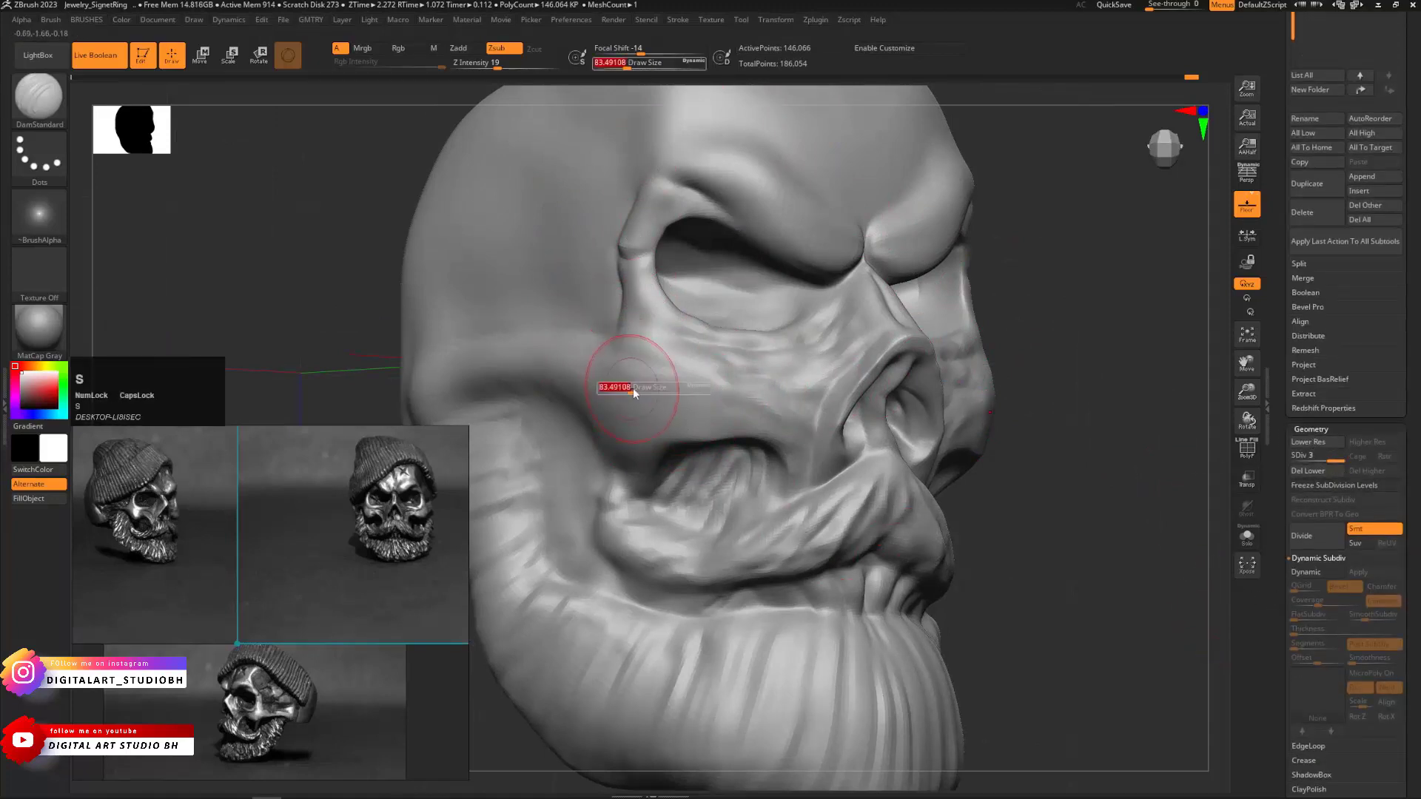
left_click_drag(632, 389, 618, 390)
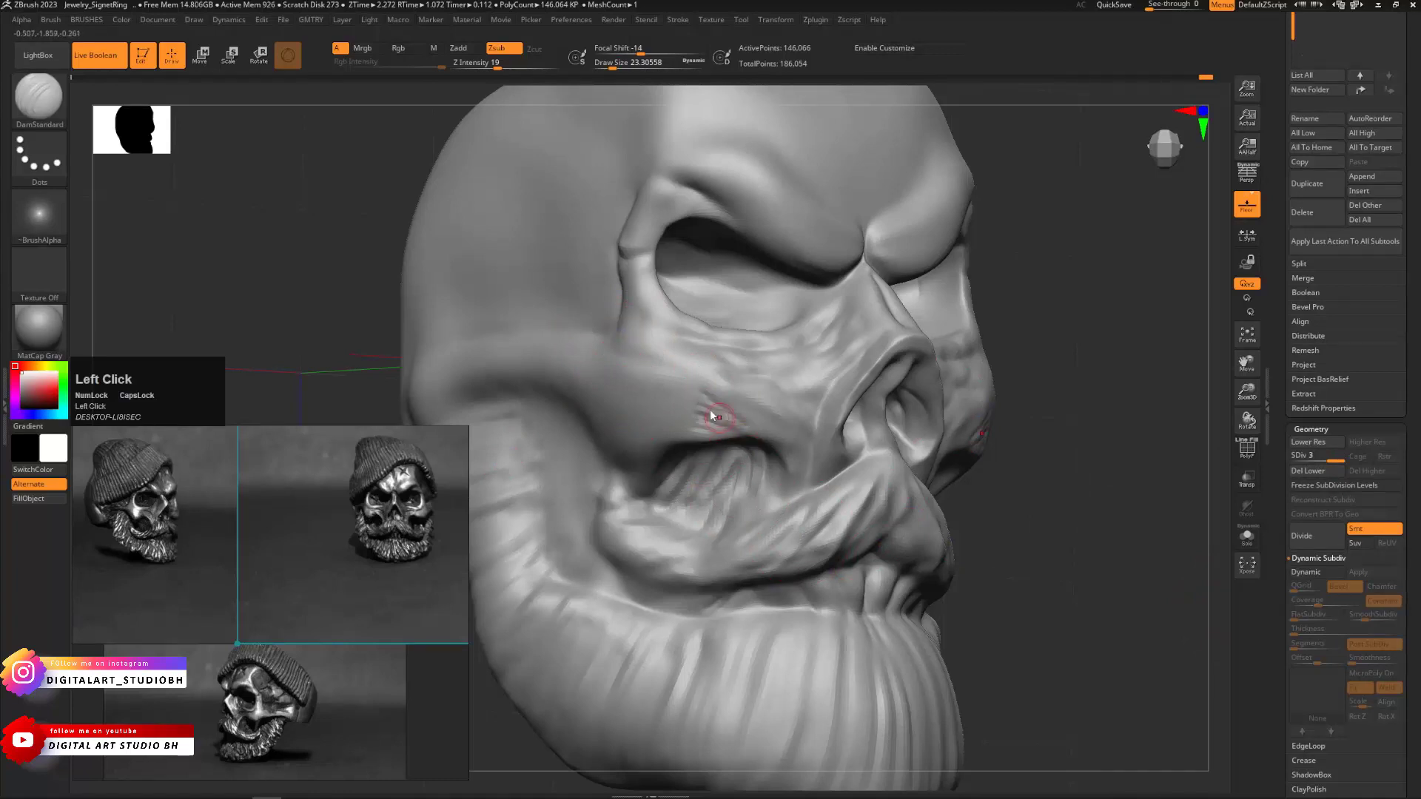
Deepen the cheekbone creases beside the nose with DamStandard and smooth the surrounding surface
left_click_drag(1060, 552, 999, 385)
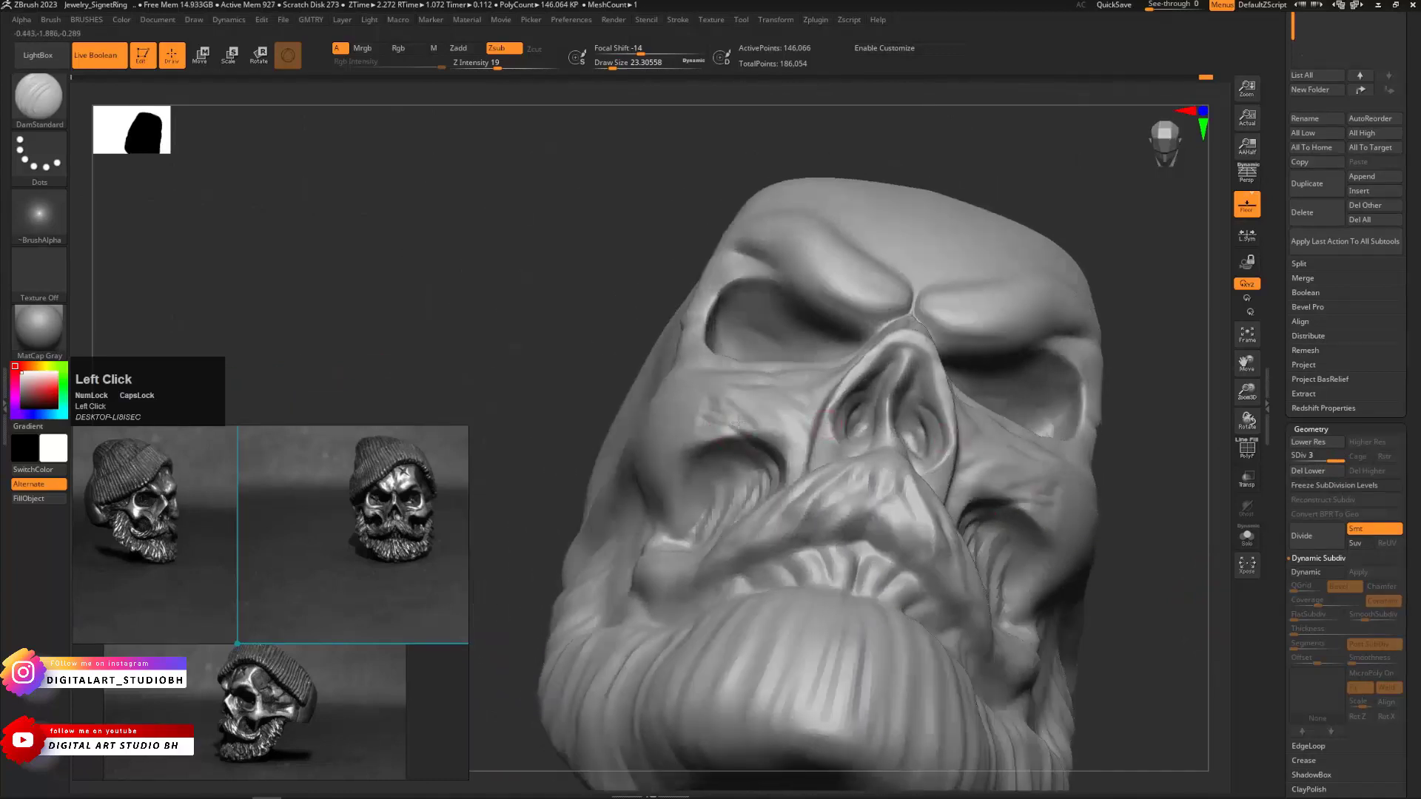
left_click_drag(738, 422, 762, 454)
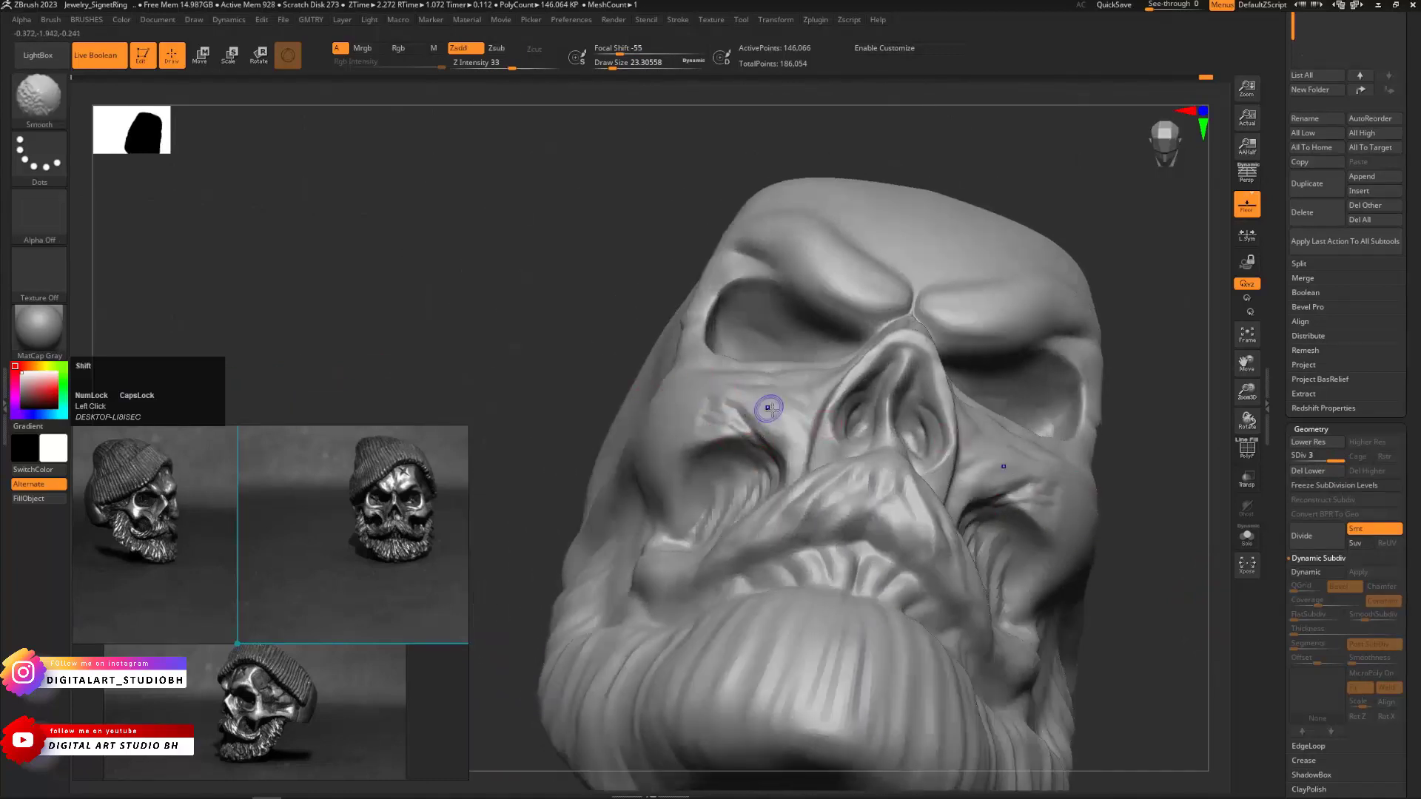
left_click_drag(767, 406, 695, 398, "shift")
left_click_drag(764, 456, 757, 468, "shift")
left_click_drag(564, 318, 585, 396, "shift")
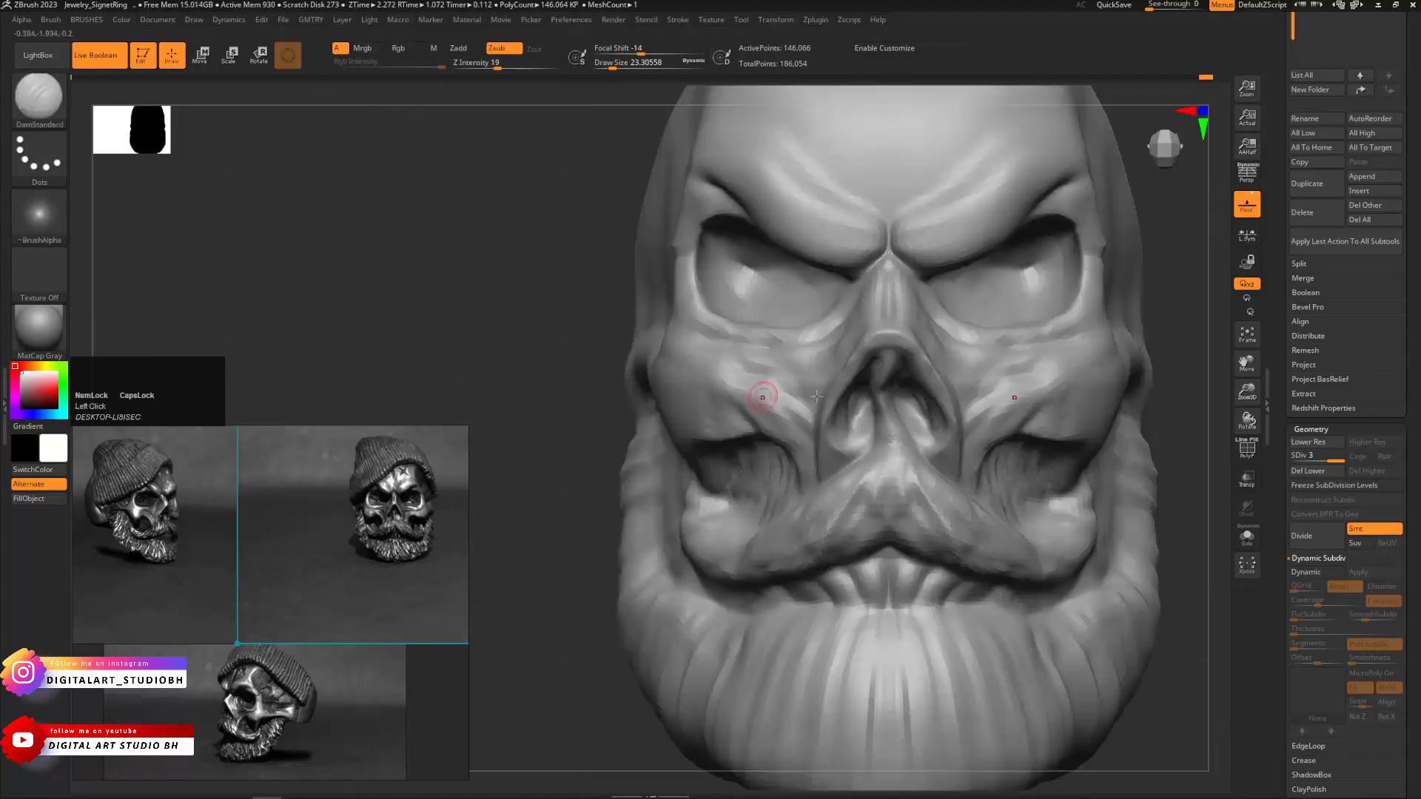
Refine the upper rim of the opposite cheek hollow from below and smooth its creases
mouse_move(1188, 408)
left_mouse_down("alt")
mouse_move(1186, 374)
mouse_move(1086, 364)
mouse_move(964, 406)
mouse_move(1009, 428)
mouse_move(996, 434)
mouse_move(911, 391)
left_mouse_up("alt")
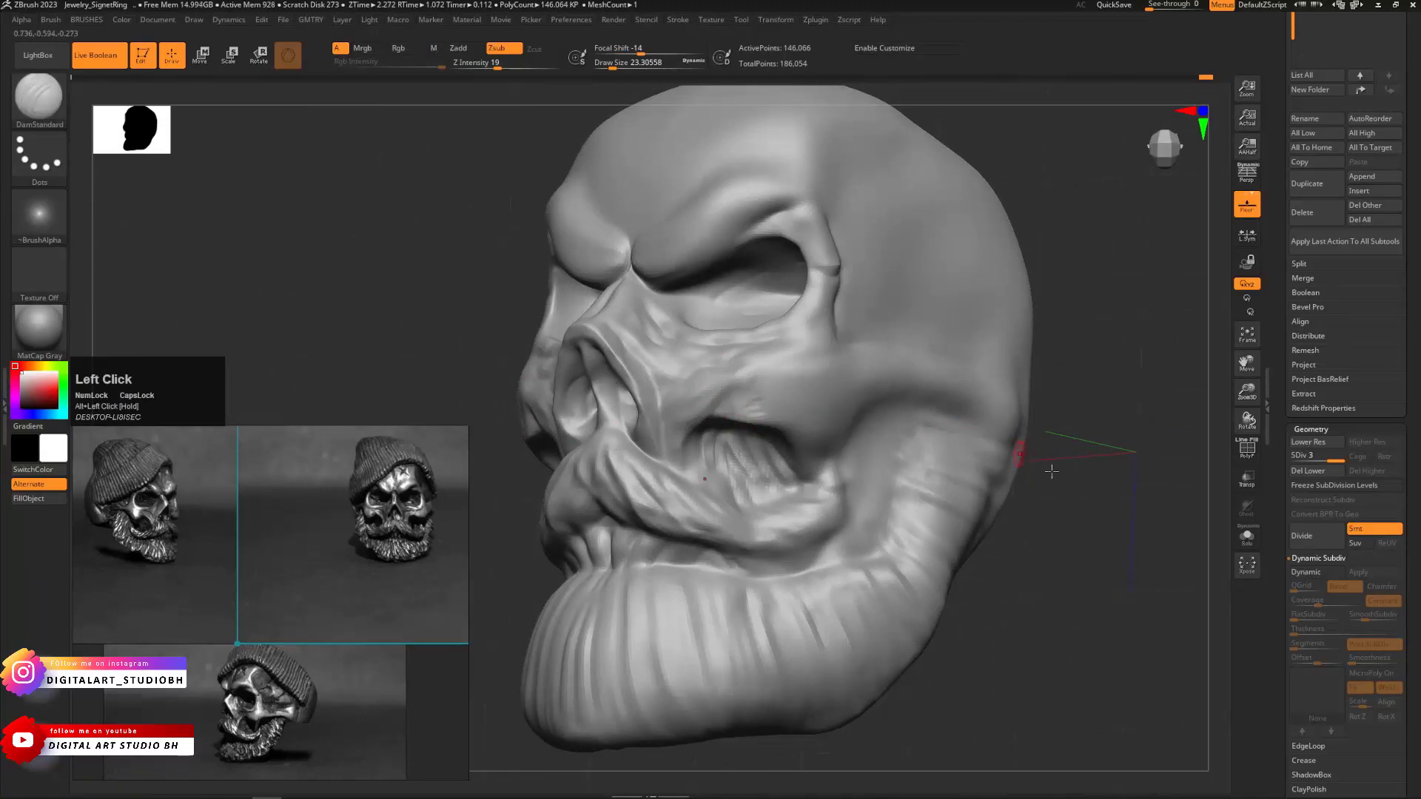
left_click_drag(1019, 453, 876, 400)
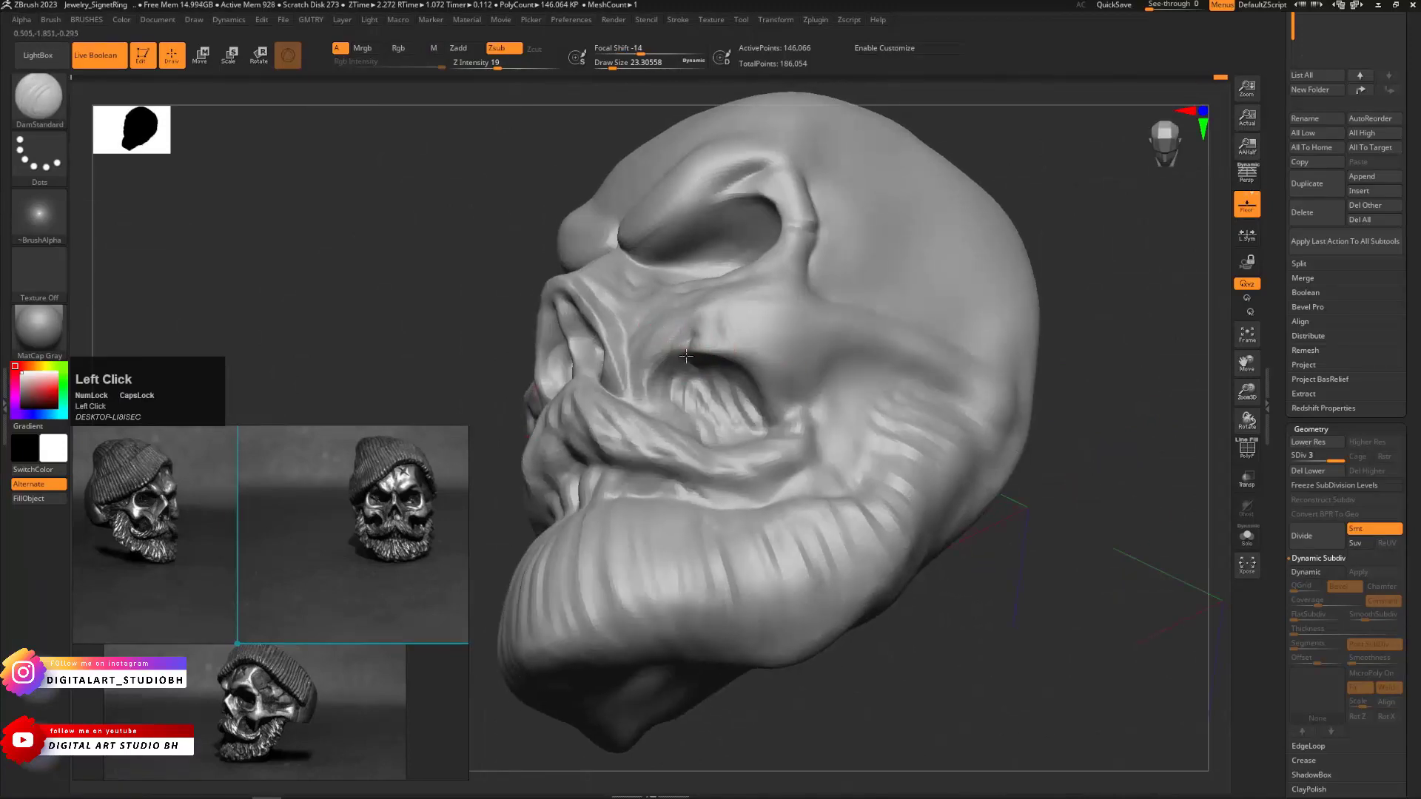
left_click_drag(1068, 527, 1044, 483)
mouse_move(712, 337)
left_mouse_down("shift")
mouse_move(681, 361)
mouse_move(719, 355)
left_mouse_up("shift")
mouse_move(994, 358)
left_mouse_down()
mouse_move(995, 308)
mouse_move(982, 332)
left_mouse_up()
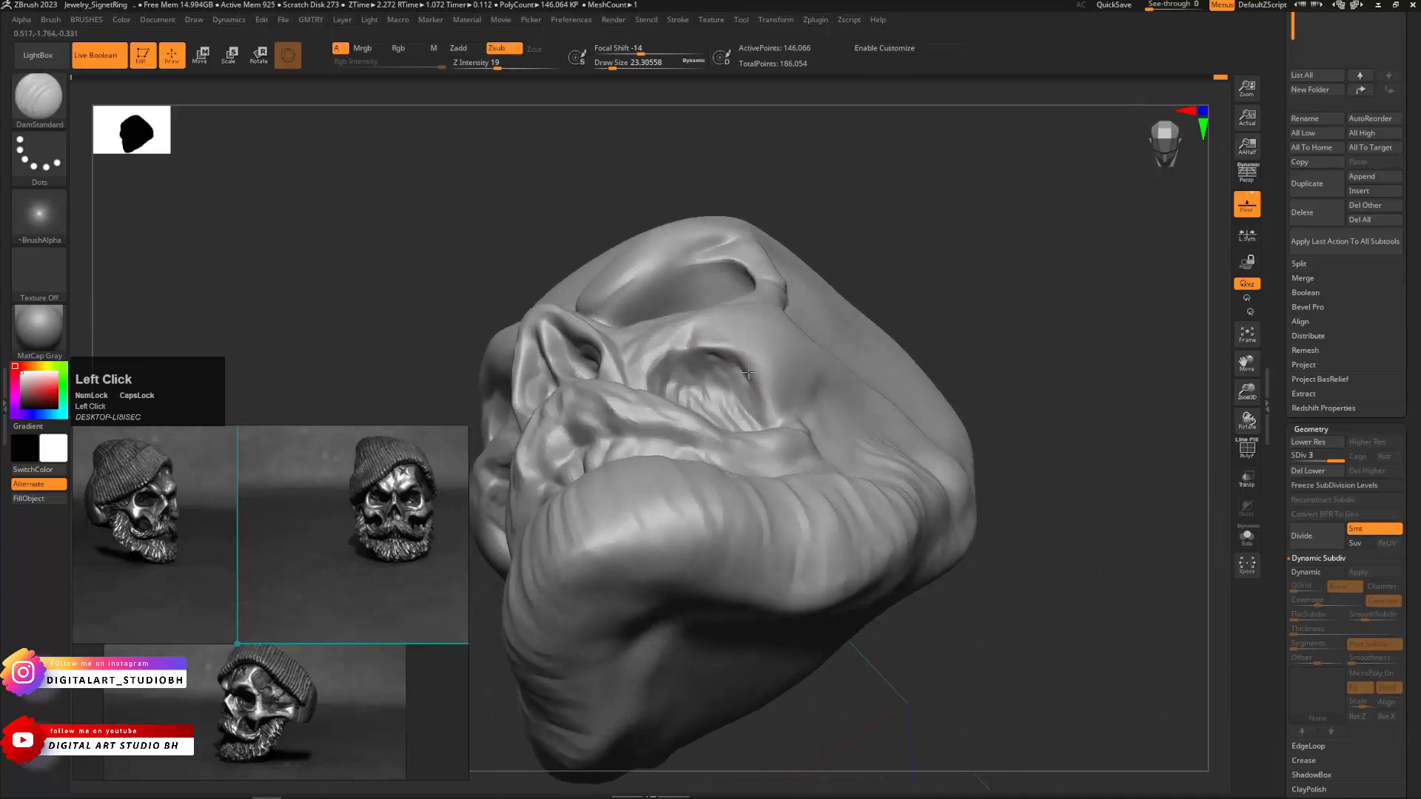
left_click_drag(715, 339, 697, 353, "shift")
mouse_move(943, 244)
left_mouse_down()
mouse_move(957, 279)
mouse_move(897, 260)
mouse_move(980, 330)
mouse_move(875, 317)
left_mouse_up()
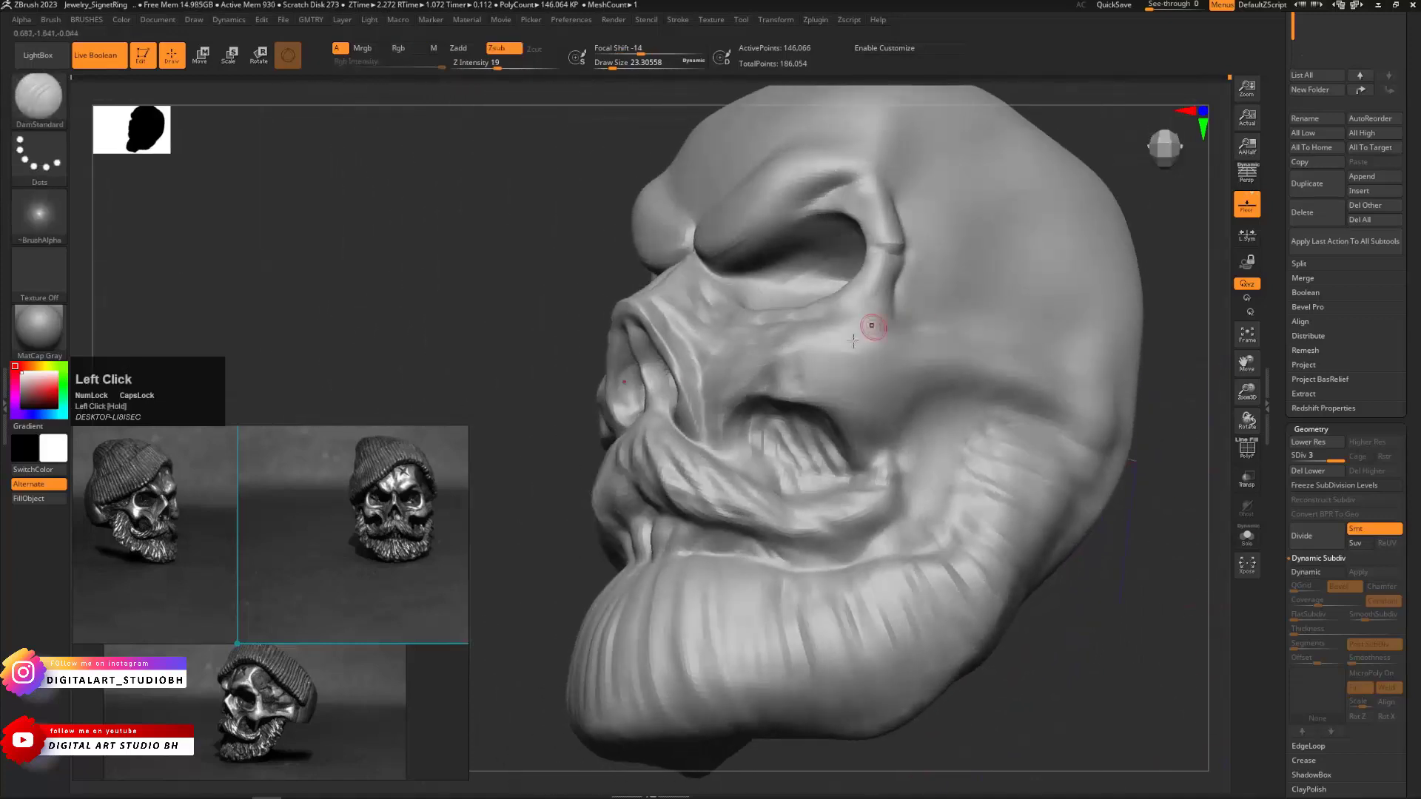
Sharpen the cheekbone ridge below the temple with the Pinch brush at draw size about 44, stepping down to subdivision level 2
key("b")
left_click(841, 429)
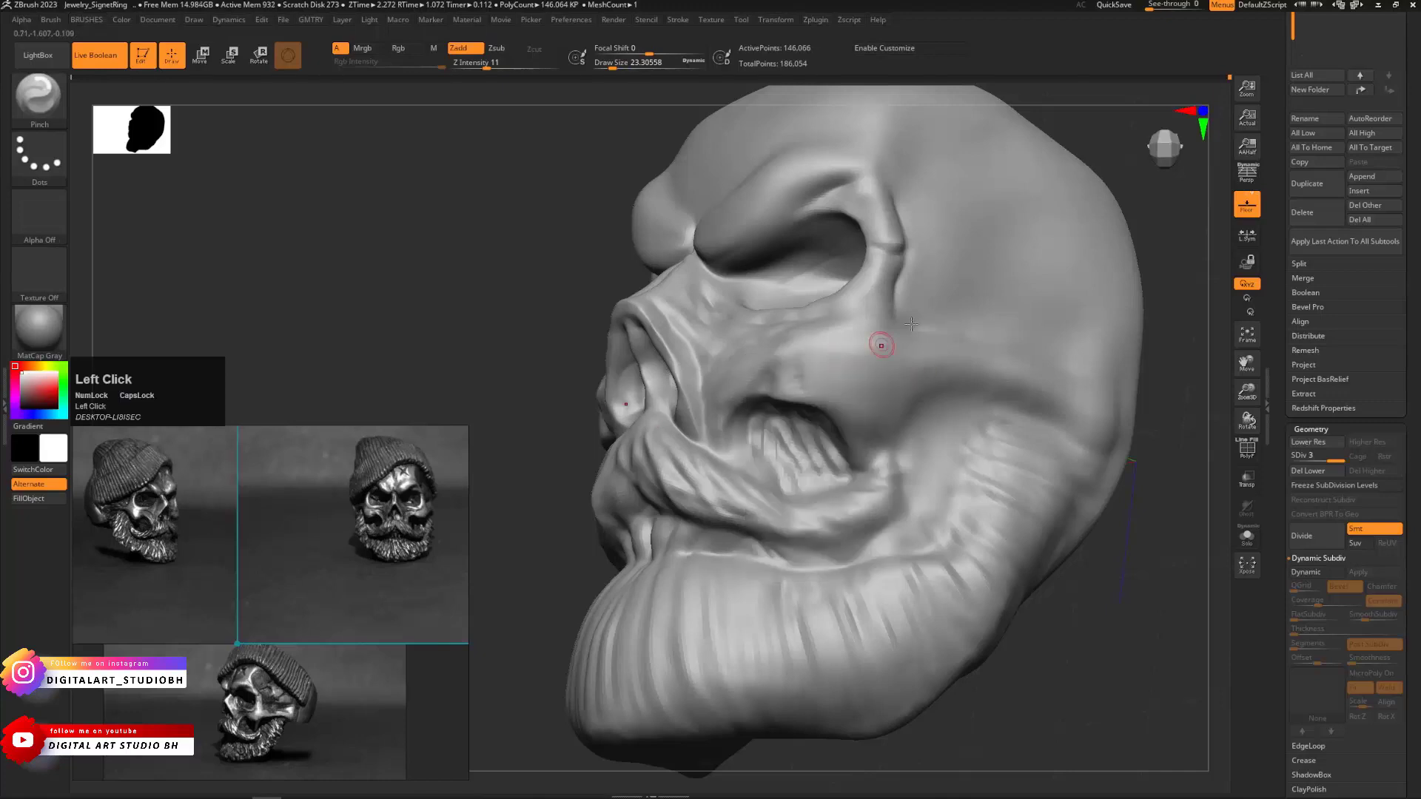
left_click_drag(843, 373, 884, 364)
mouse_move(1199, 388)
left_mouse_down()
mouse_move(1078, 396)
mouse_move(962, 370)
left_mouse_up()
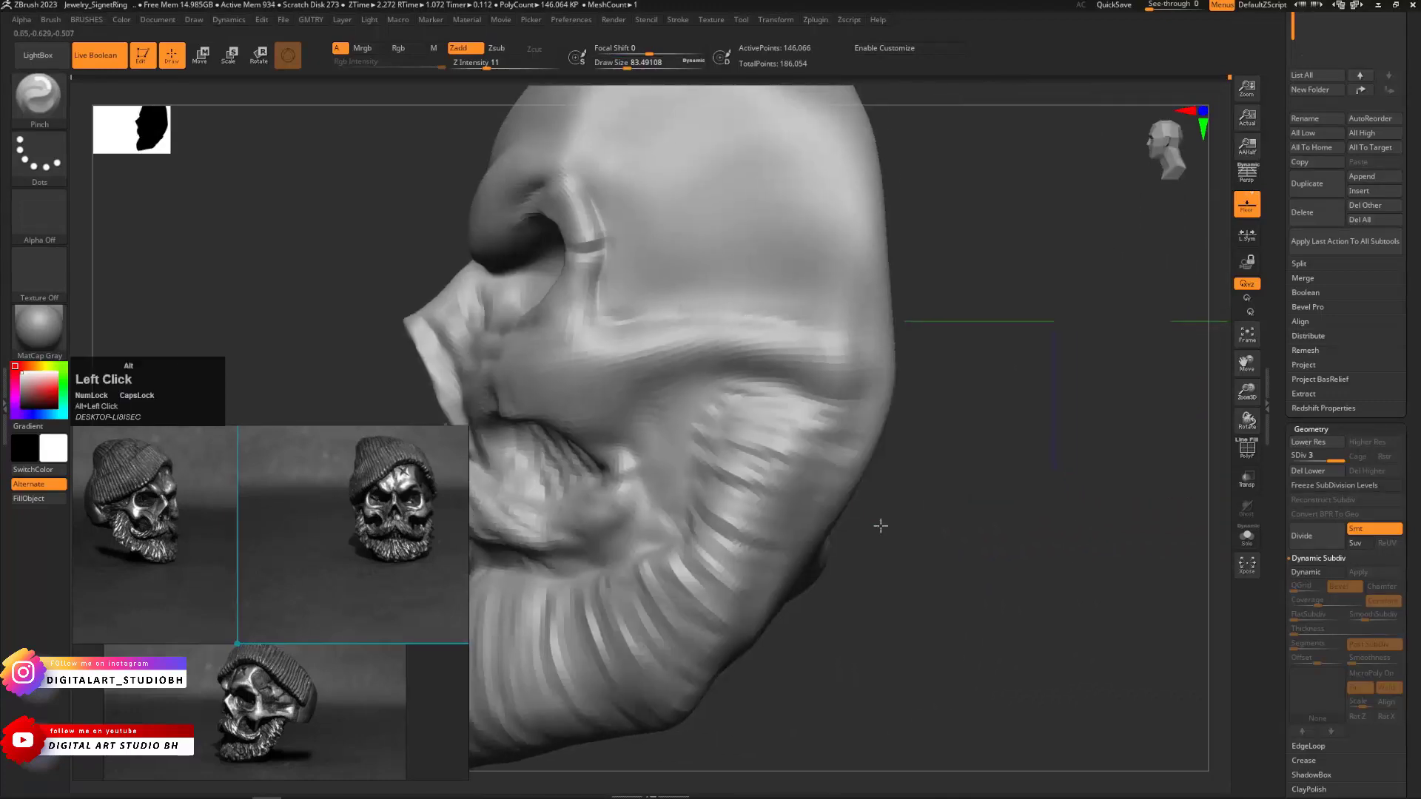
key("s")
left_click_drag(623, 323, 615, 322)
left_click_drag(604, 324, 602, 324, "alt")
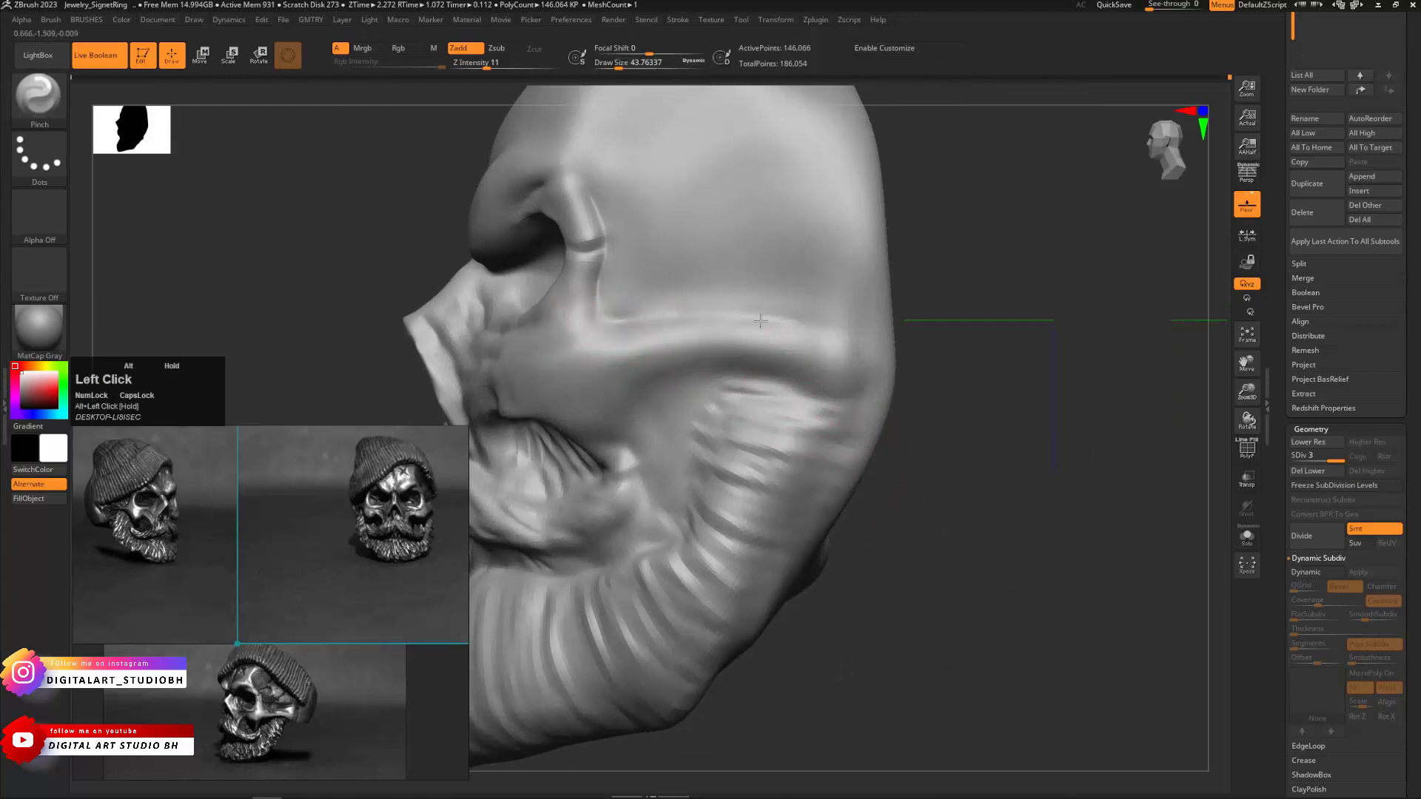
key("shift+d")
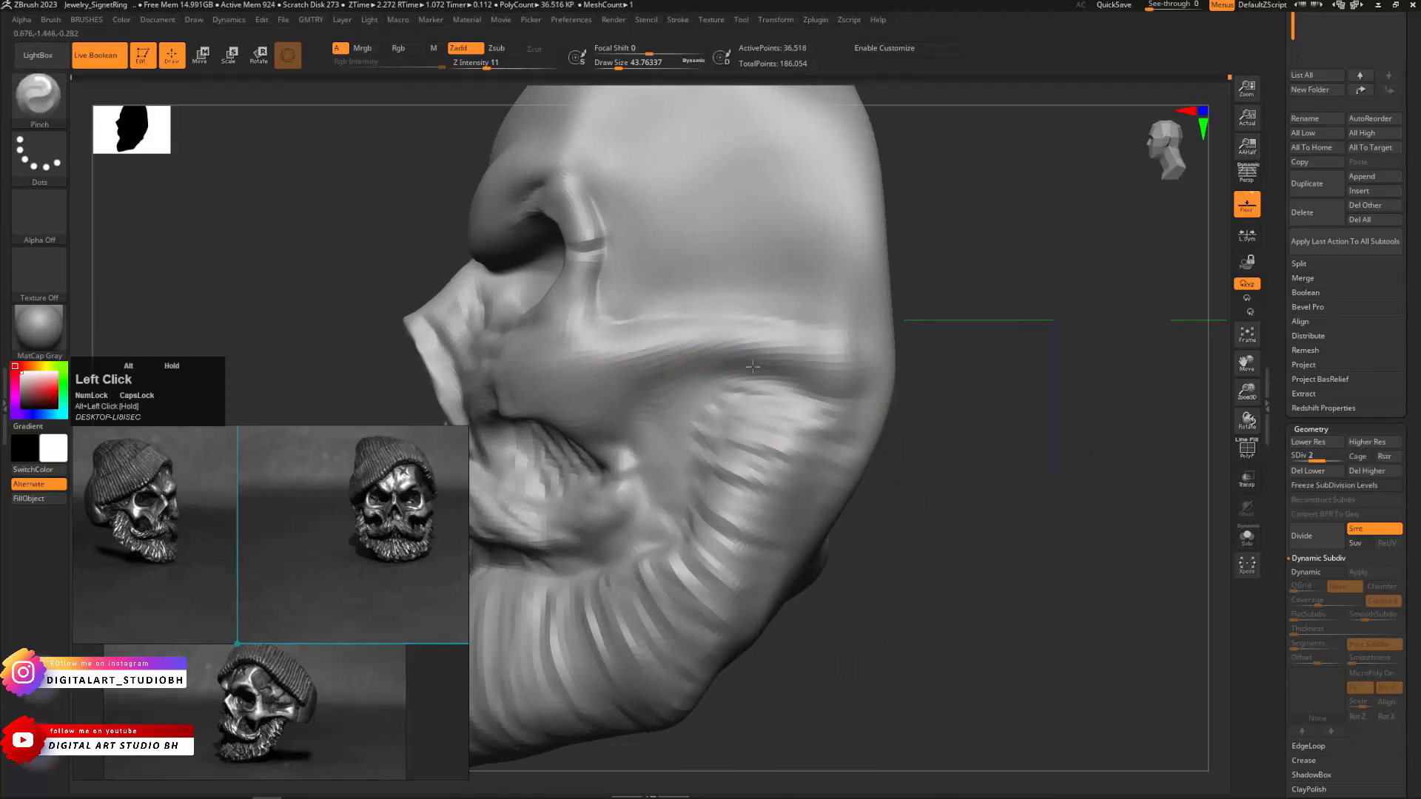
Inspect the whole head's wireframe from the front and return the mesh to subdivision level 3
left_click_drag(986, 273, 777, 370, "alt")
left_click_drag(776, 370, 819, 344)
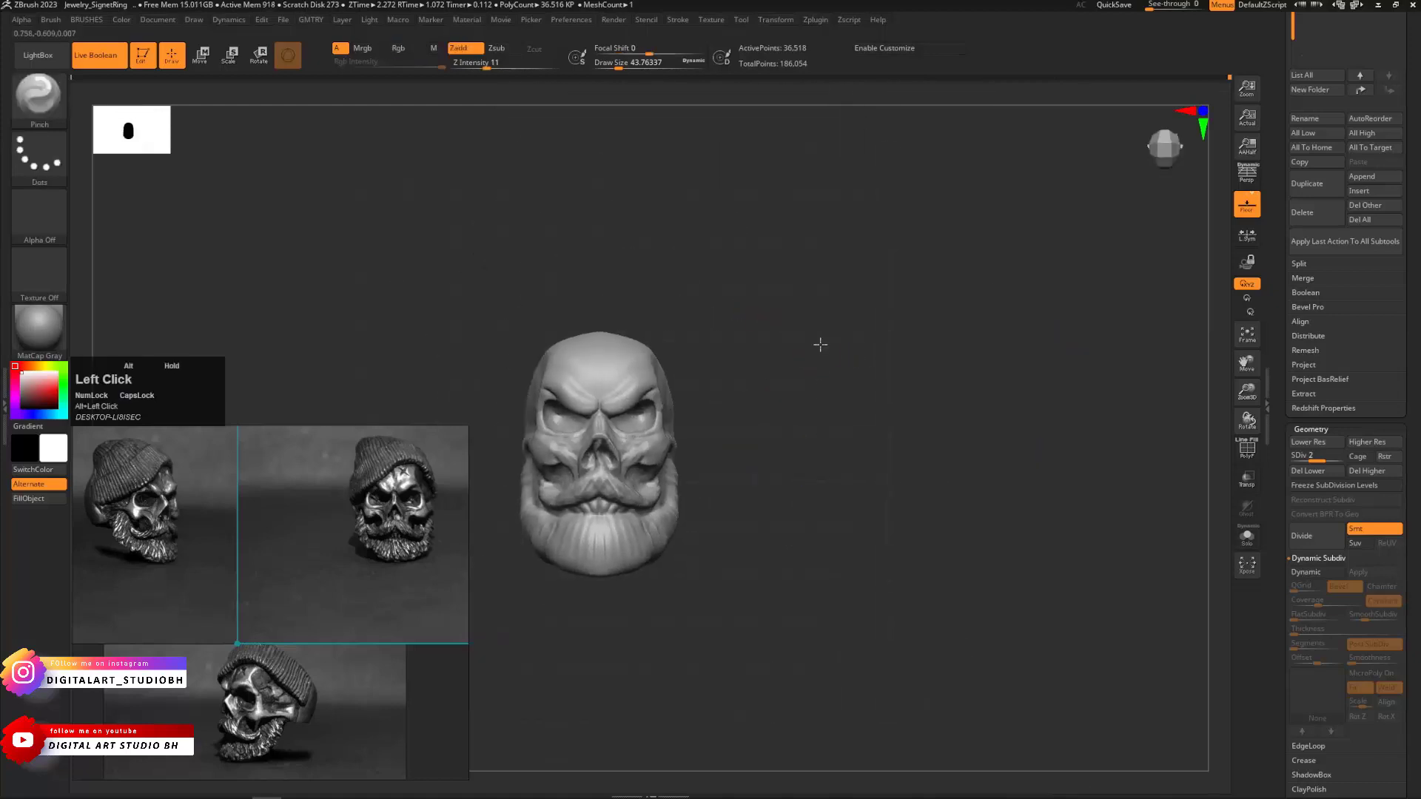
key("f")
key("shift+f")
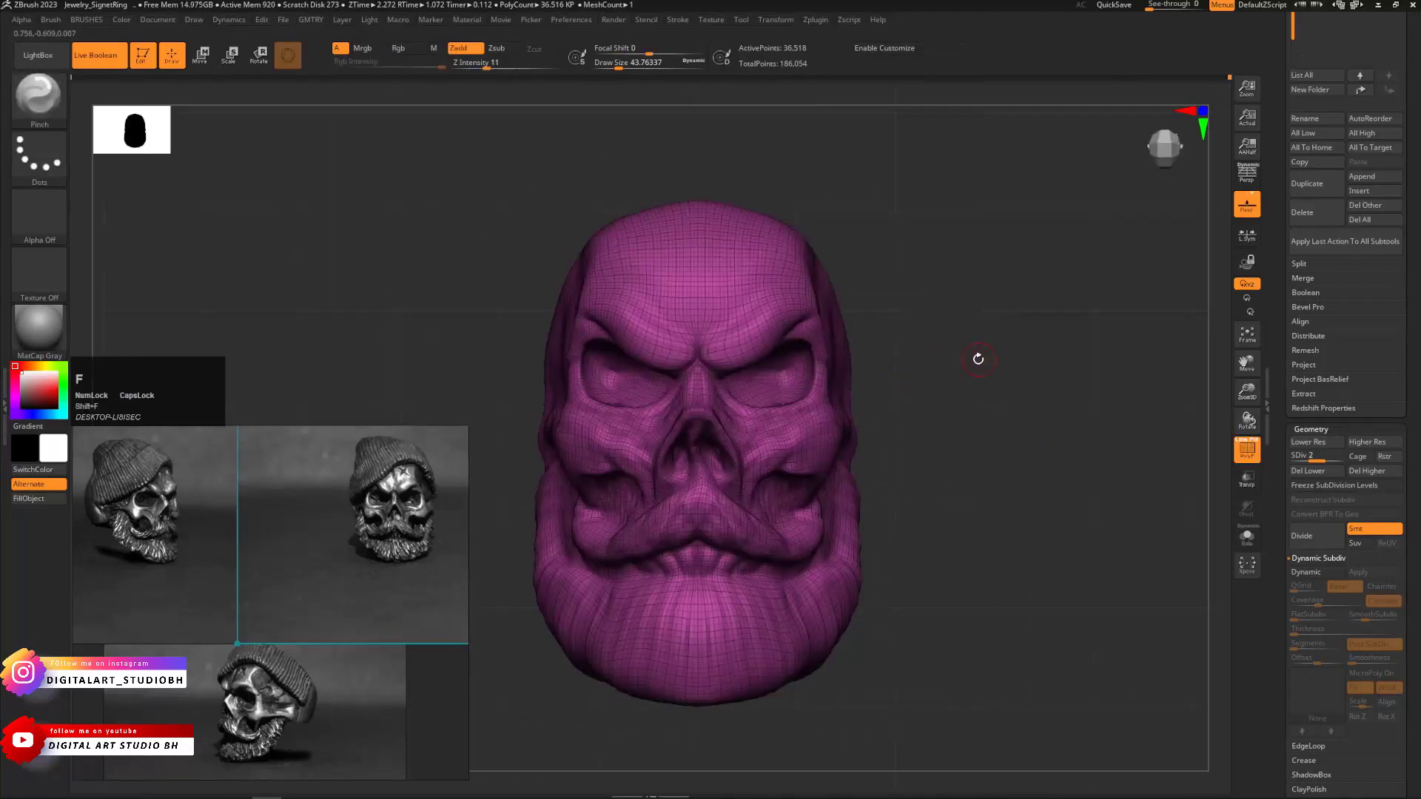
key("d")
key("shift+f")
mouse_move(935, 368)
left_mouse_down()
mouse_move(909, 358)
mouse_move(962, 364)
mouse_move(934, 362)
mouse_move(943, 354)
mouse_move(919, 343)
mouse_move(920, 399)
mouse_move(950, 380)
mouse_move(907, 344)
mouse_move(1056, 387)
left_mouse_up()
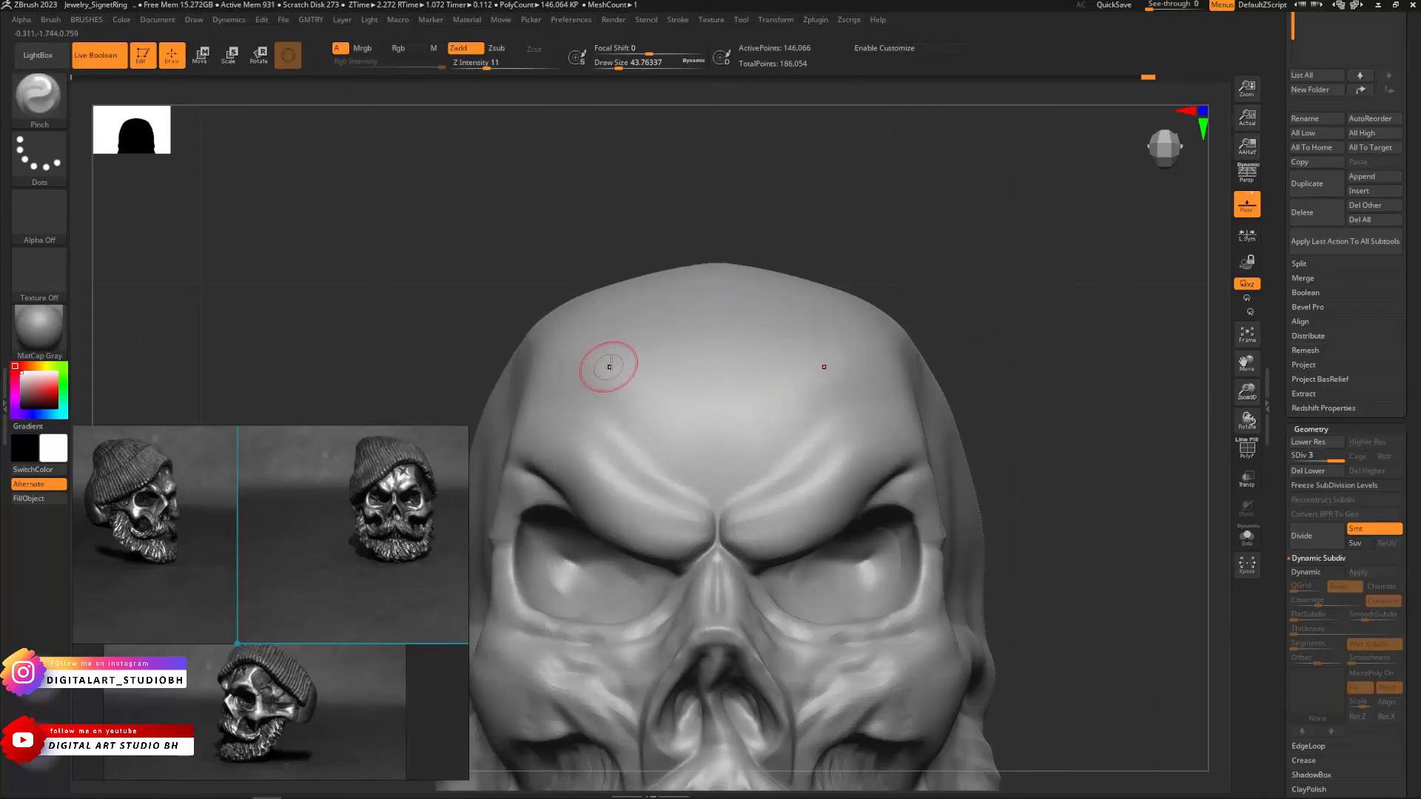
Turn off symmetry, carve a groove down the middle of the forehead with DamStandard, and soften it
key("b")
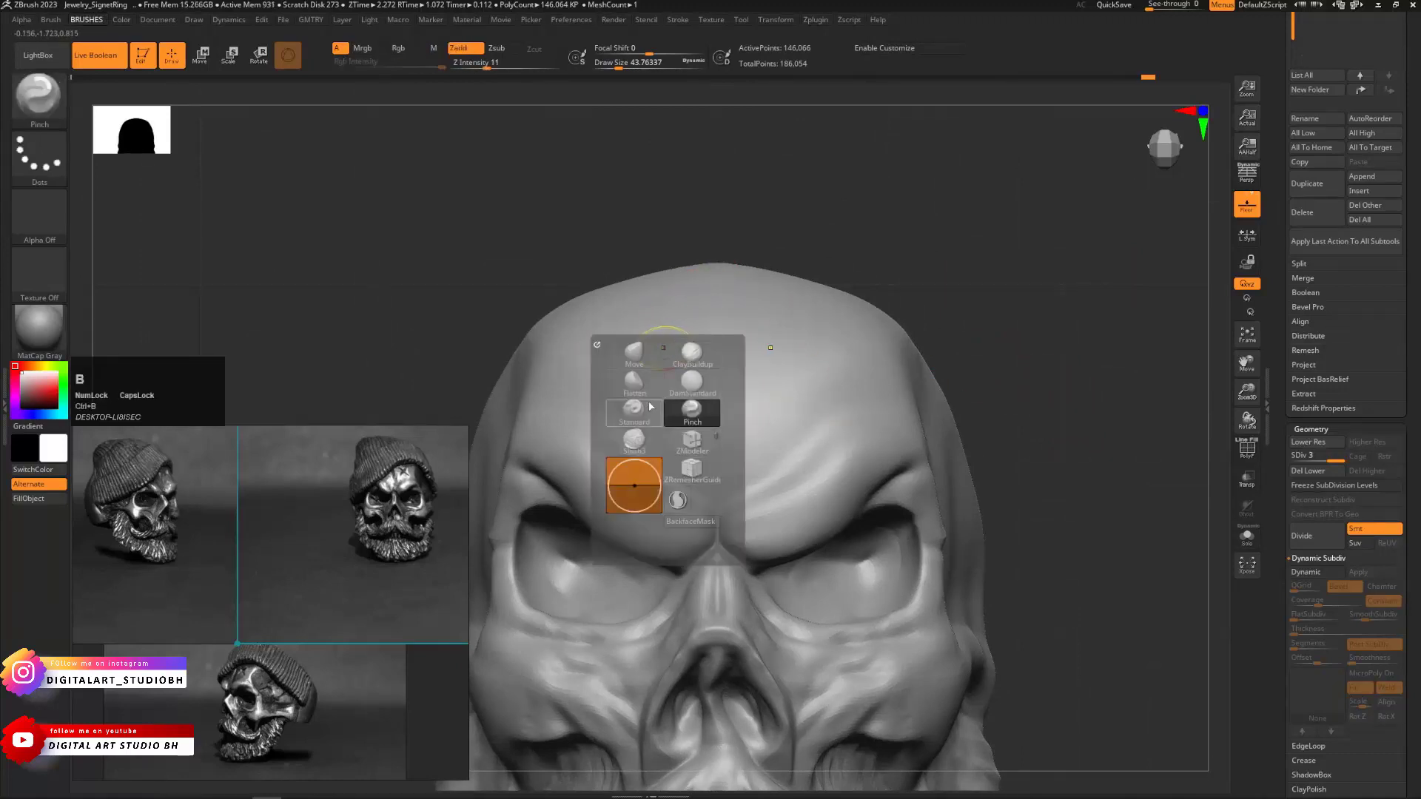
left_click(691, 381)
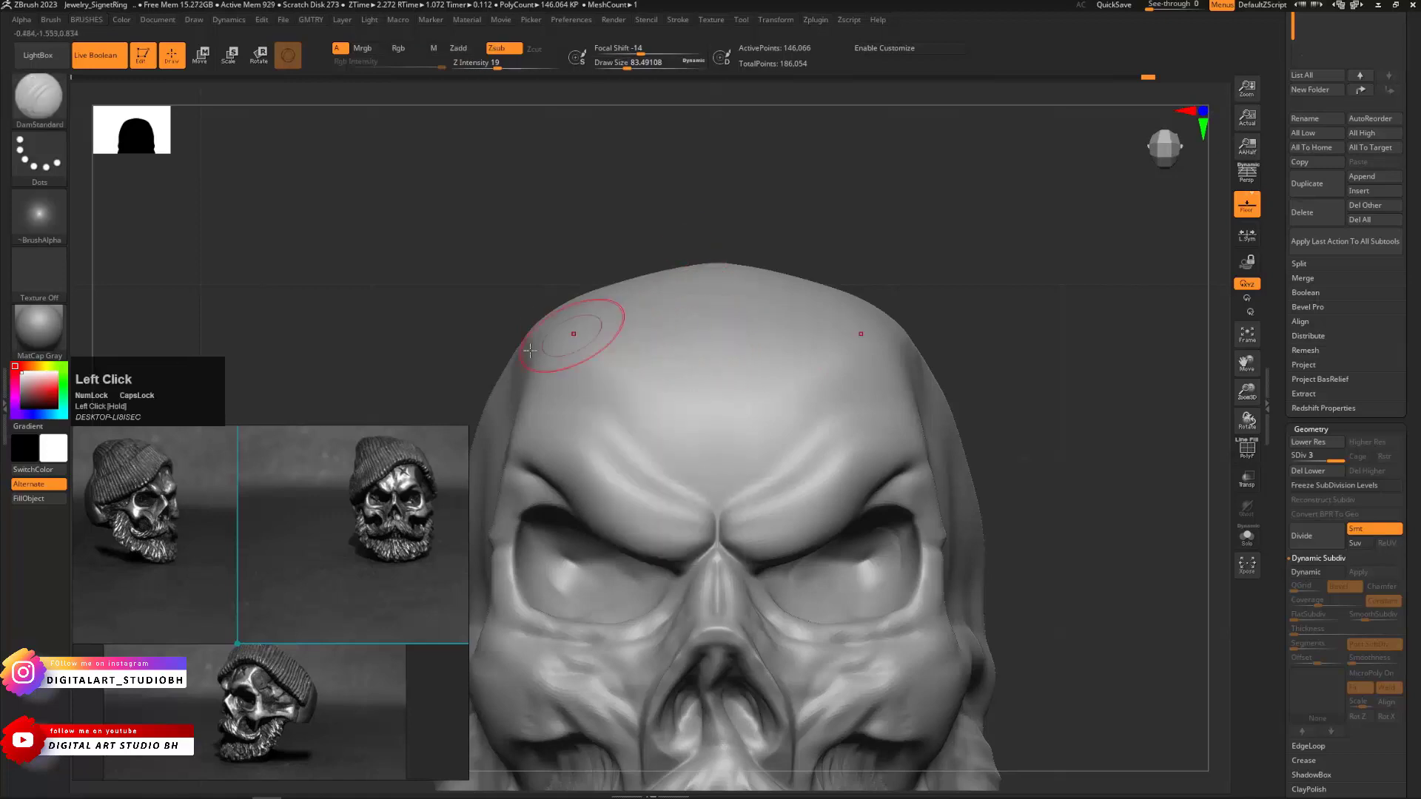
key("c")
key("x")
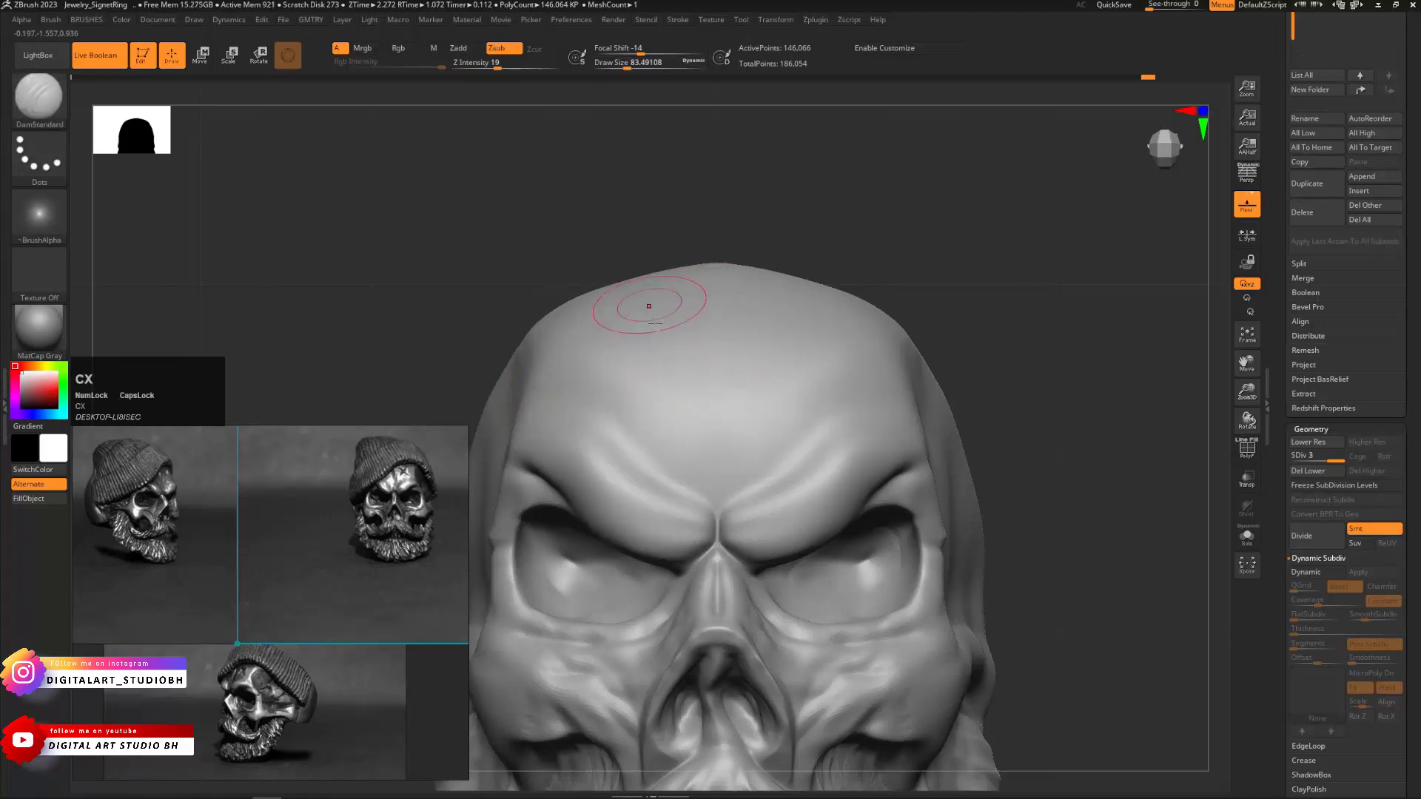
mouse_move(650, 294)
left_mouse_down()
mouse_move(709, 464)
mouse_move(704, 429)
left_mouse_up()
mouse_move(670, 359)
left_mouse_down("shift")
mouse_move(652, 318)
mouse_move(694, 377)
left_mouse_up("shift")
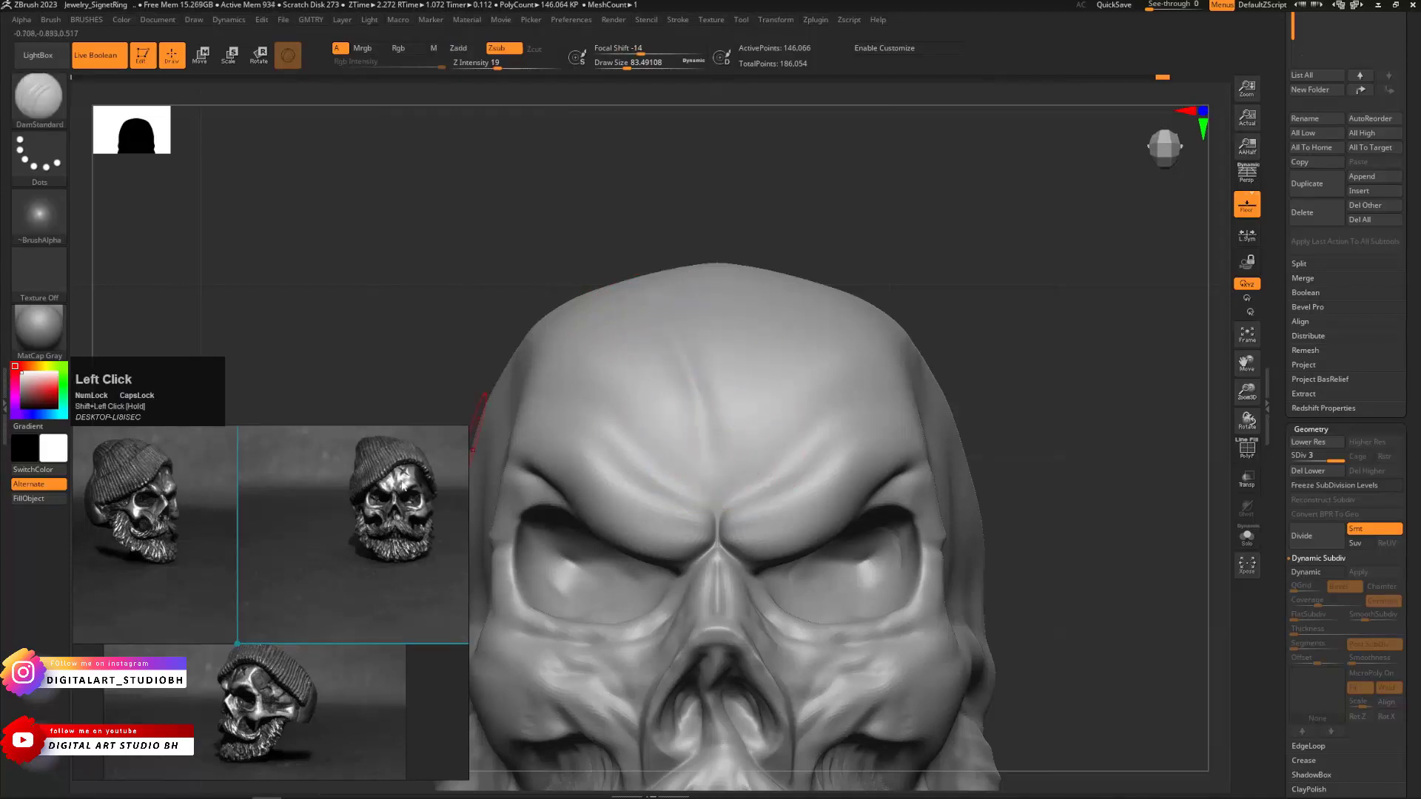
Carve an X-shaped scar on the upper forehead with DamStandard at draw size about 46
left_click_drag(928, 277, 885, 285)
mouse_move(969, 222)
left_mouse_down("alt")
mouse_move(1006, 255)
mouse_move(863, 238)
left_mouse_up("alt")
key("s")
mouse_move(692, 354)
left_mouse_down()
mouse_move(669, 320)
mouse_move(705, 379)
left_mouse_up()
key("ctrl+z")
key("s")
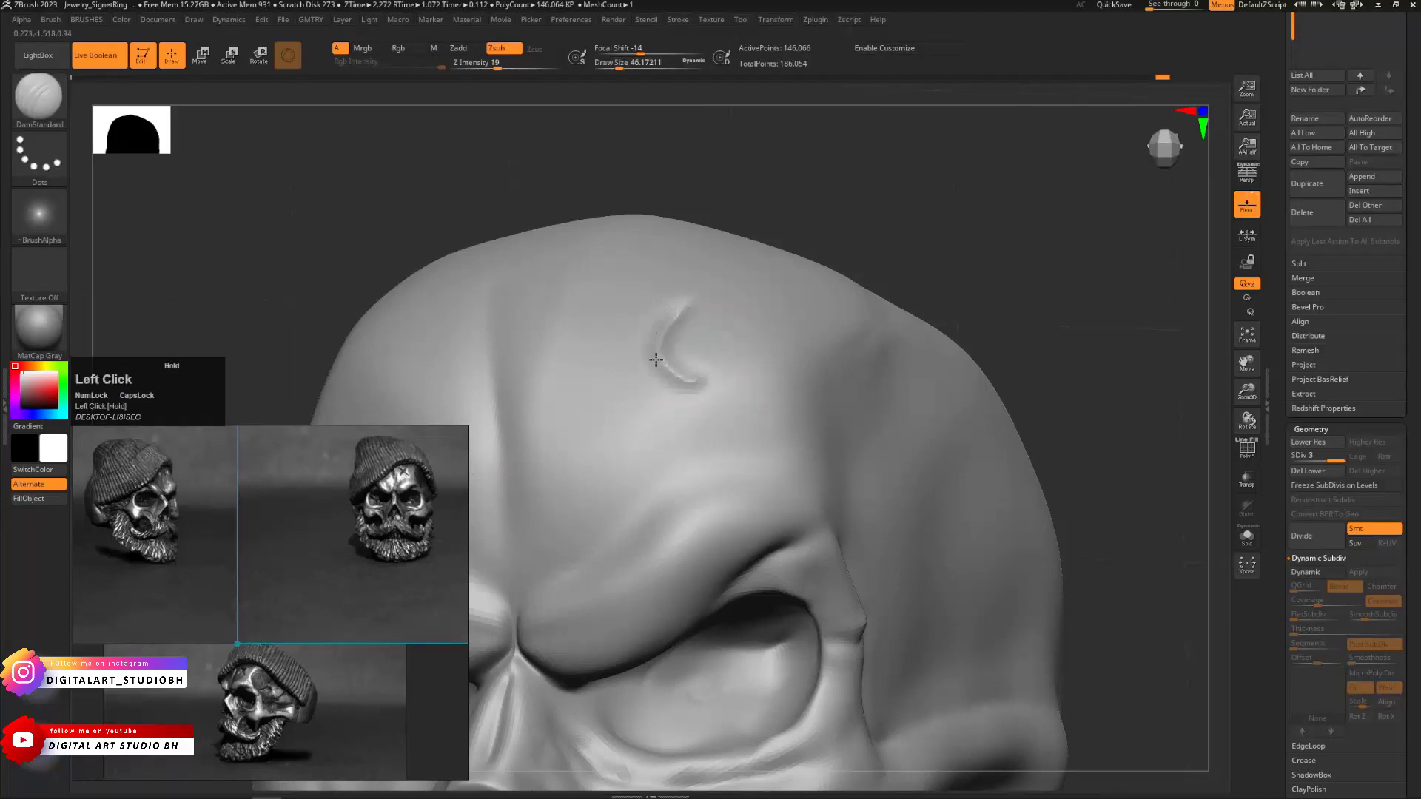
left_click_drag(654, 337, 620, 399)
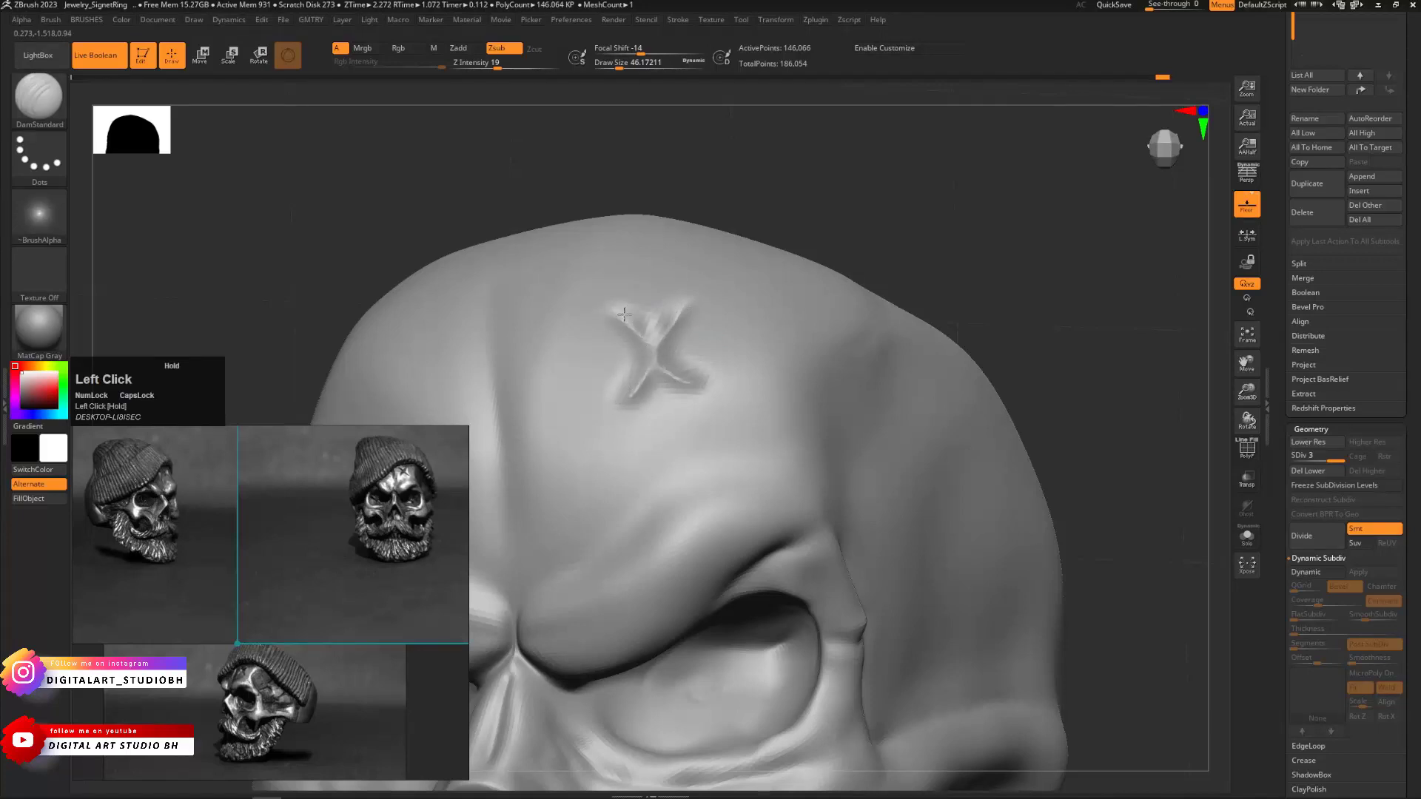
left_click_drag(625, 314, 652, 343)
Carve branching crack lines across the side of the skull above the cheekbone with DamStandard at draw size about 46
mouse_move(830, 200)
left_mouse_down("alt")
mouse_move(832, 248)
mouse_move(888, 289)
mouse_move(684, 354)
left_mouse_up("alt")
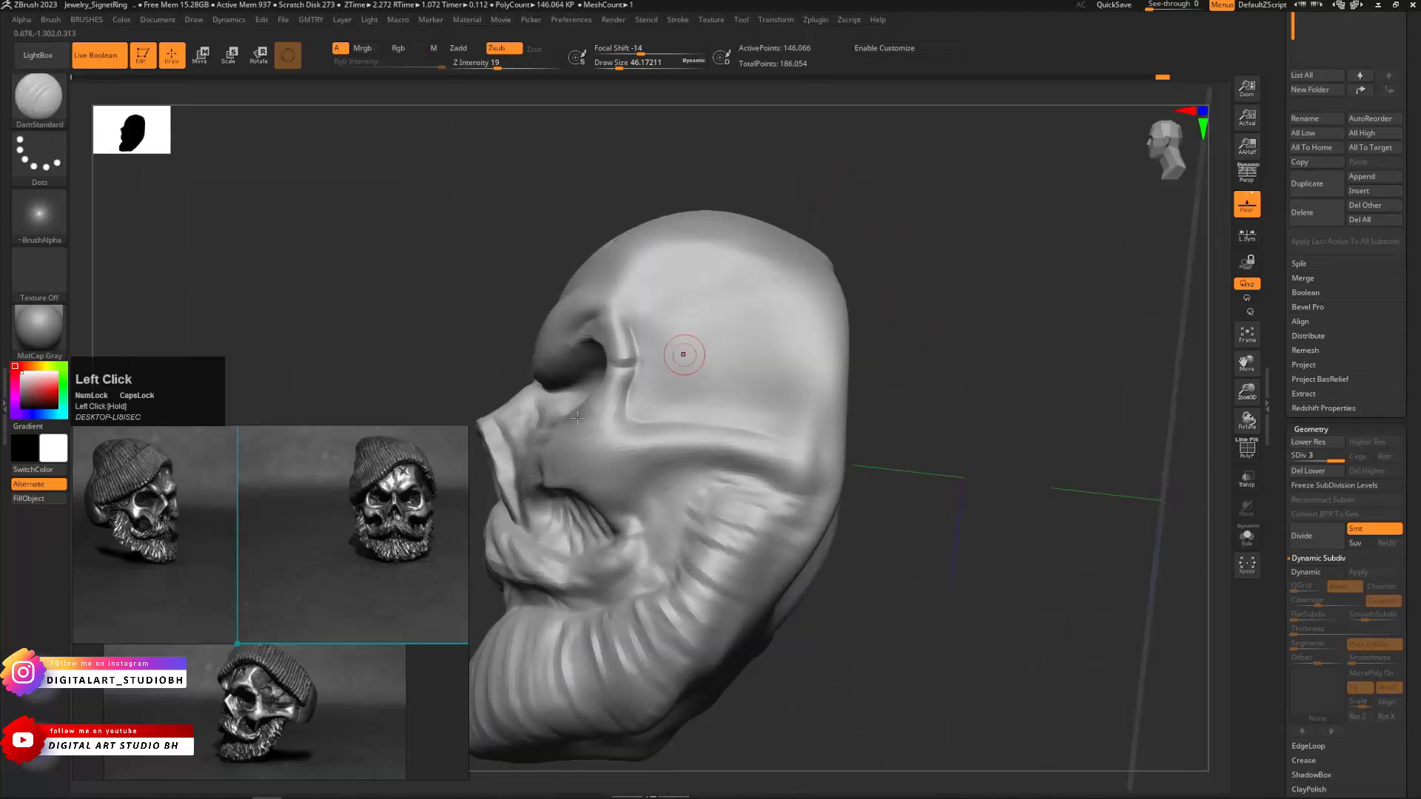
left_click_drag(642, 423, 634, 429, "shift")
left_click_drag(885, 373, 955, 363, "alt")
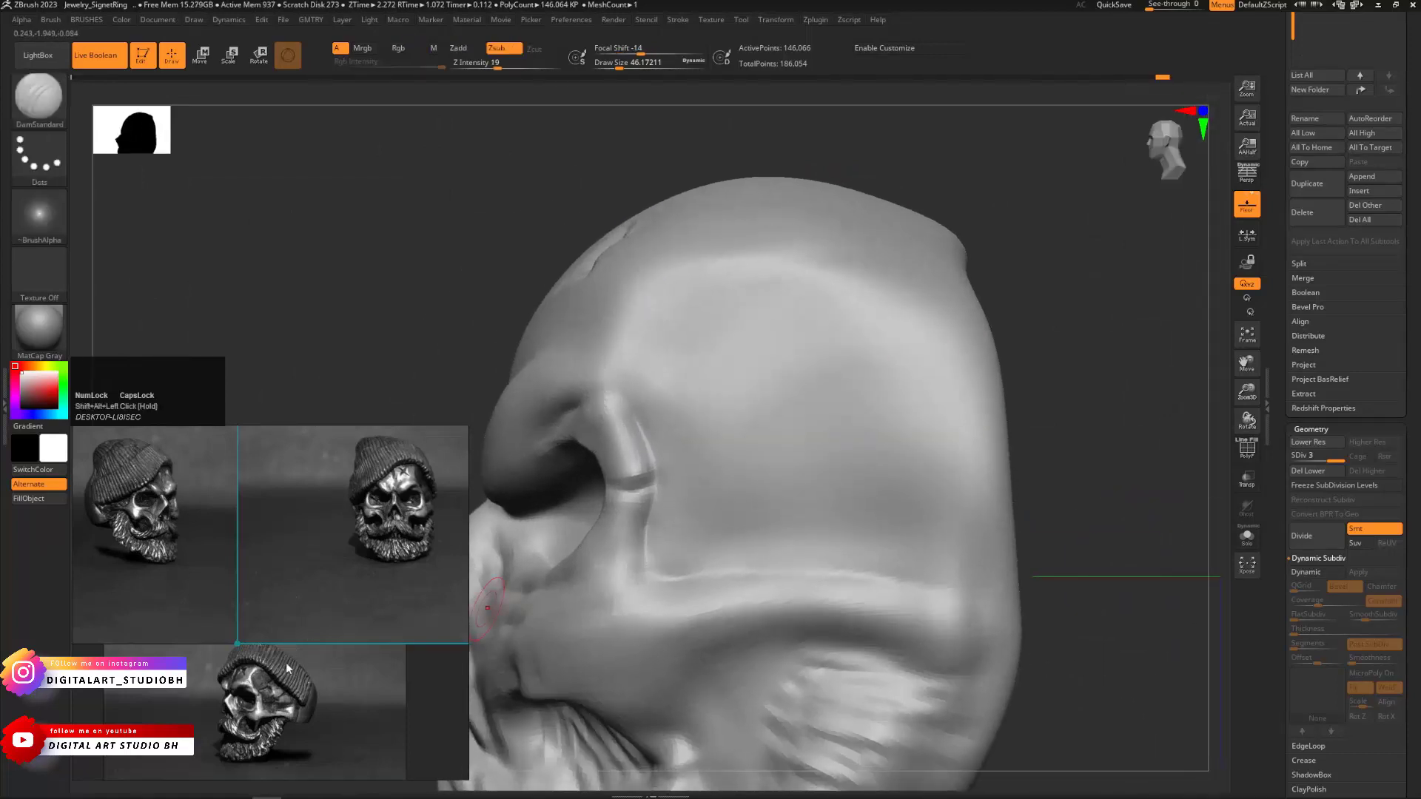
mouse_move(626, 441)
left_mouse_down()
mouse_move(661, 473)
mouse_move(707, 417)
mouse_move(779, 400)
left_mouse_up()
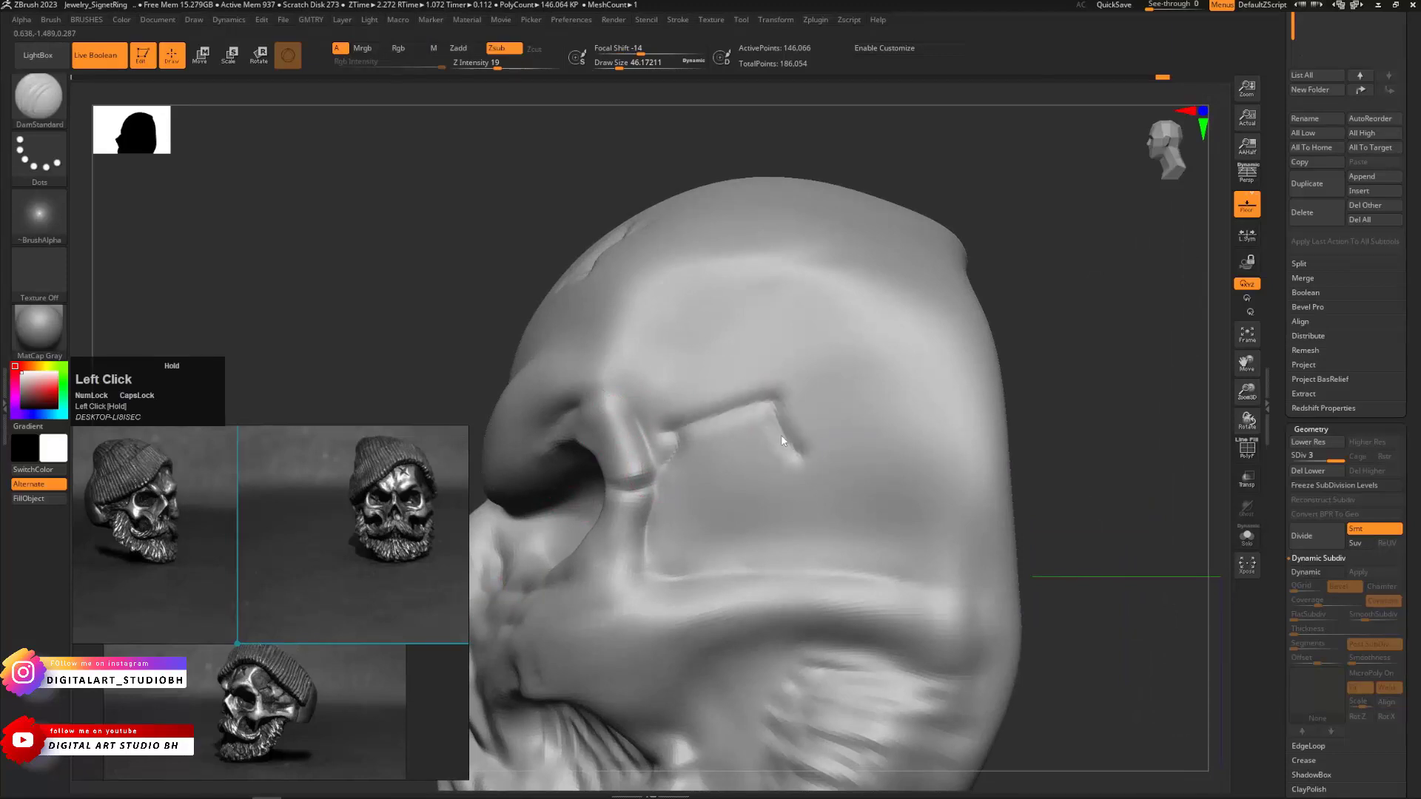
left_click_drag(833, 310, 750, 404)
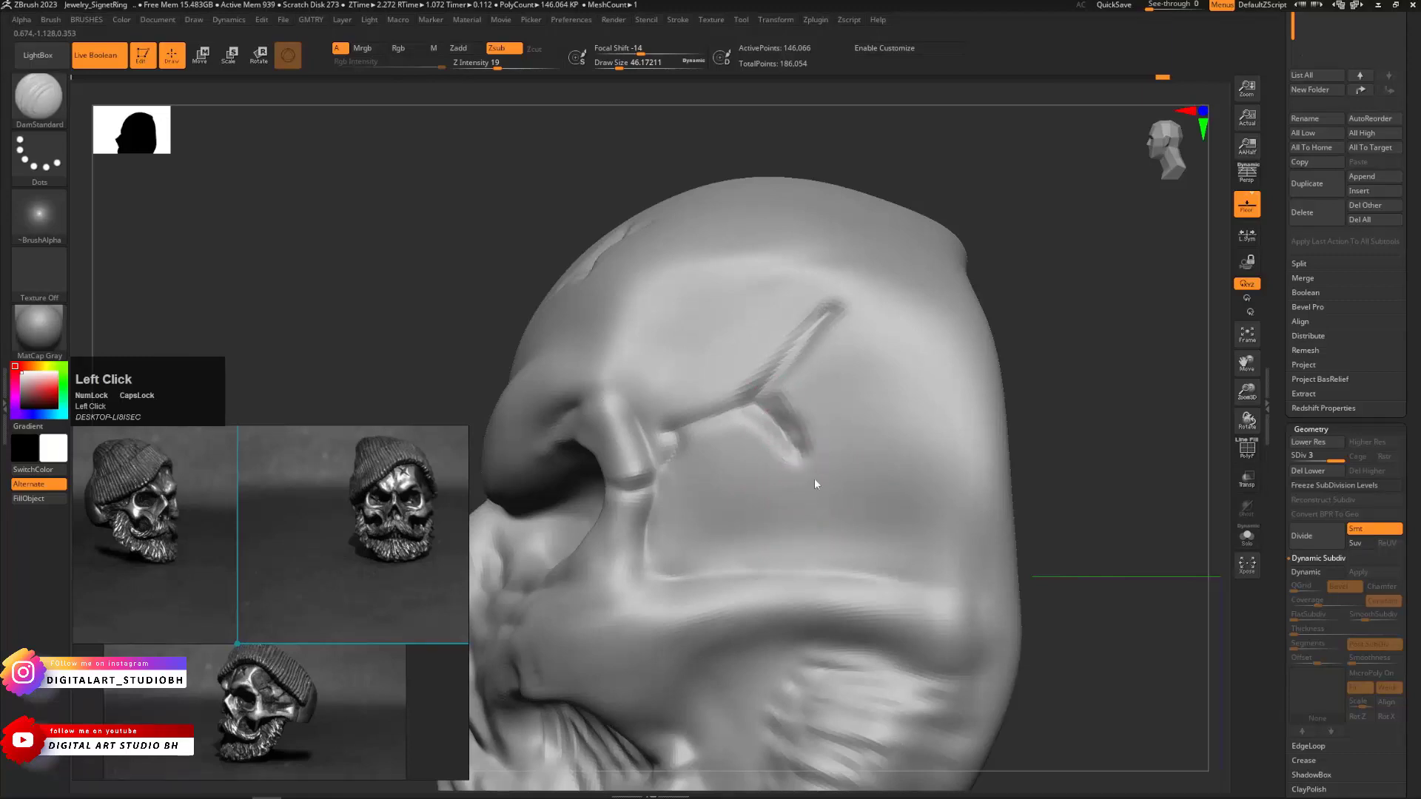
mouse_move(814, 478)
left_mouse_down()
mouse_move(968, 367)
mouse_move(957, 353)
left_mouse_up()
left_click_drag(991, 445, 850, 499)
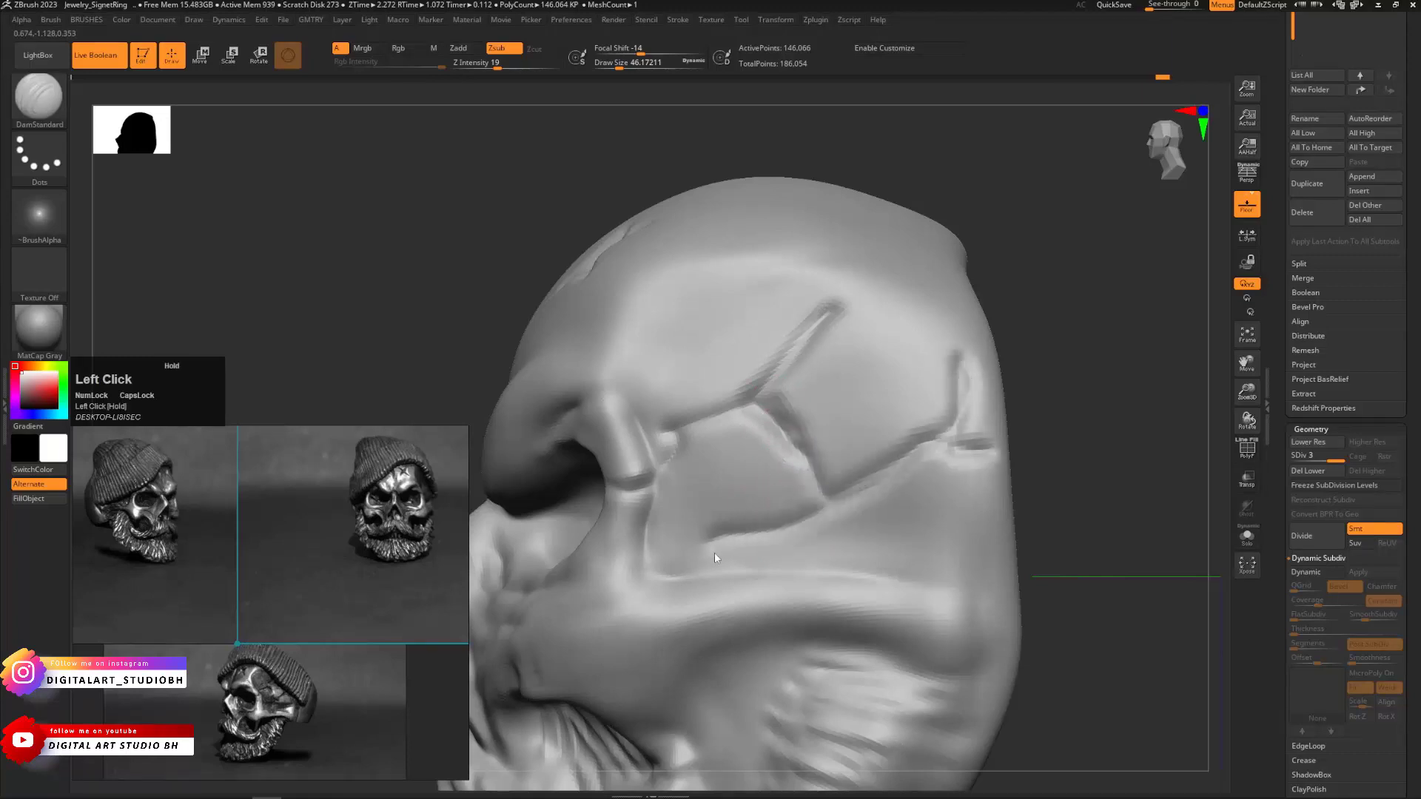
left_click_drag(715, 556, 929, 527)
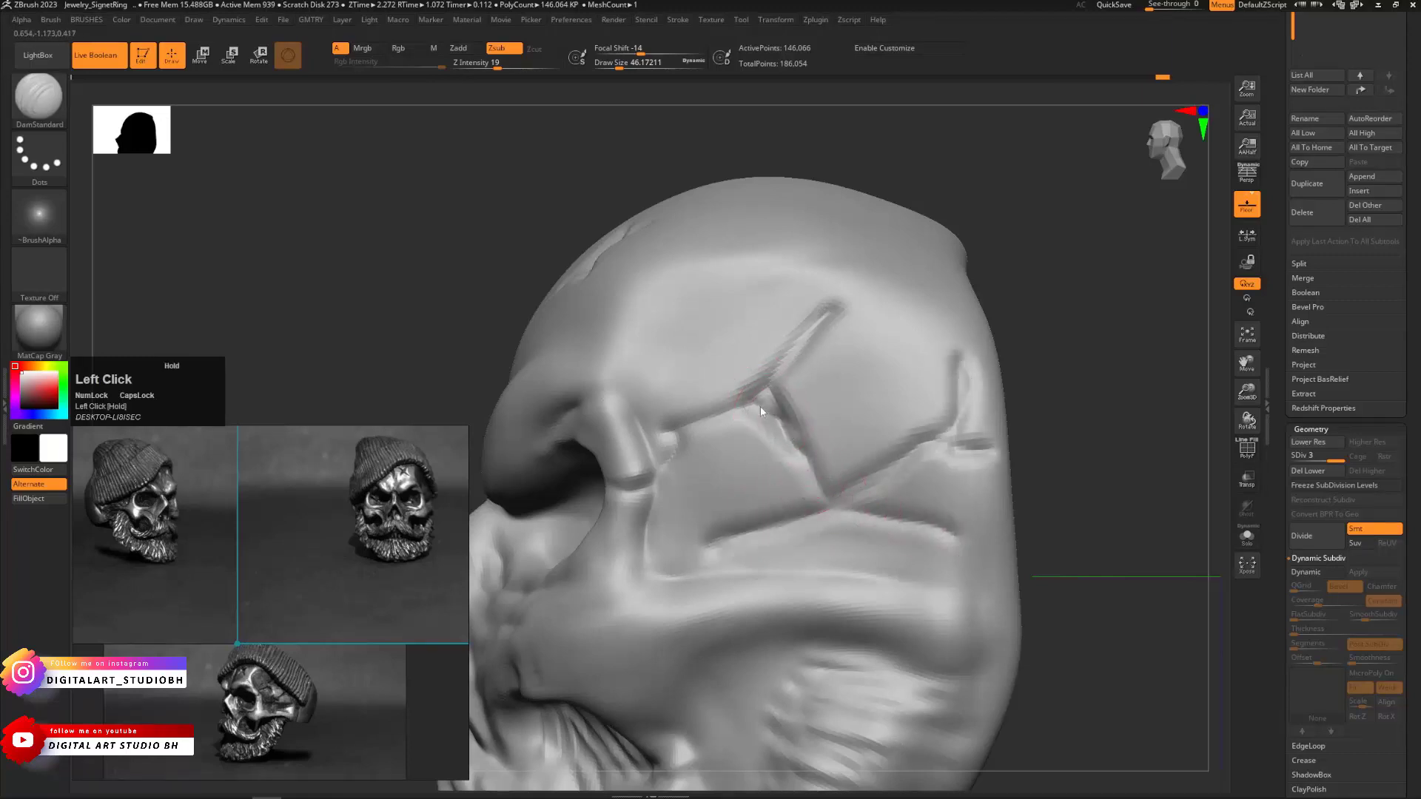
Tighten the temple crack lines with the Pinch brush at intensity 11, and check them on the whole head
key("b")
key("p")
key("i")
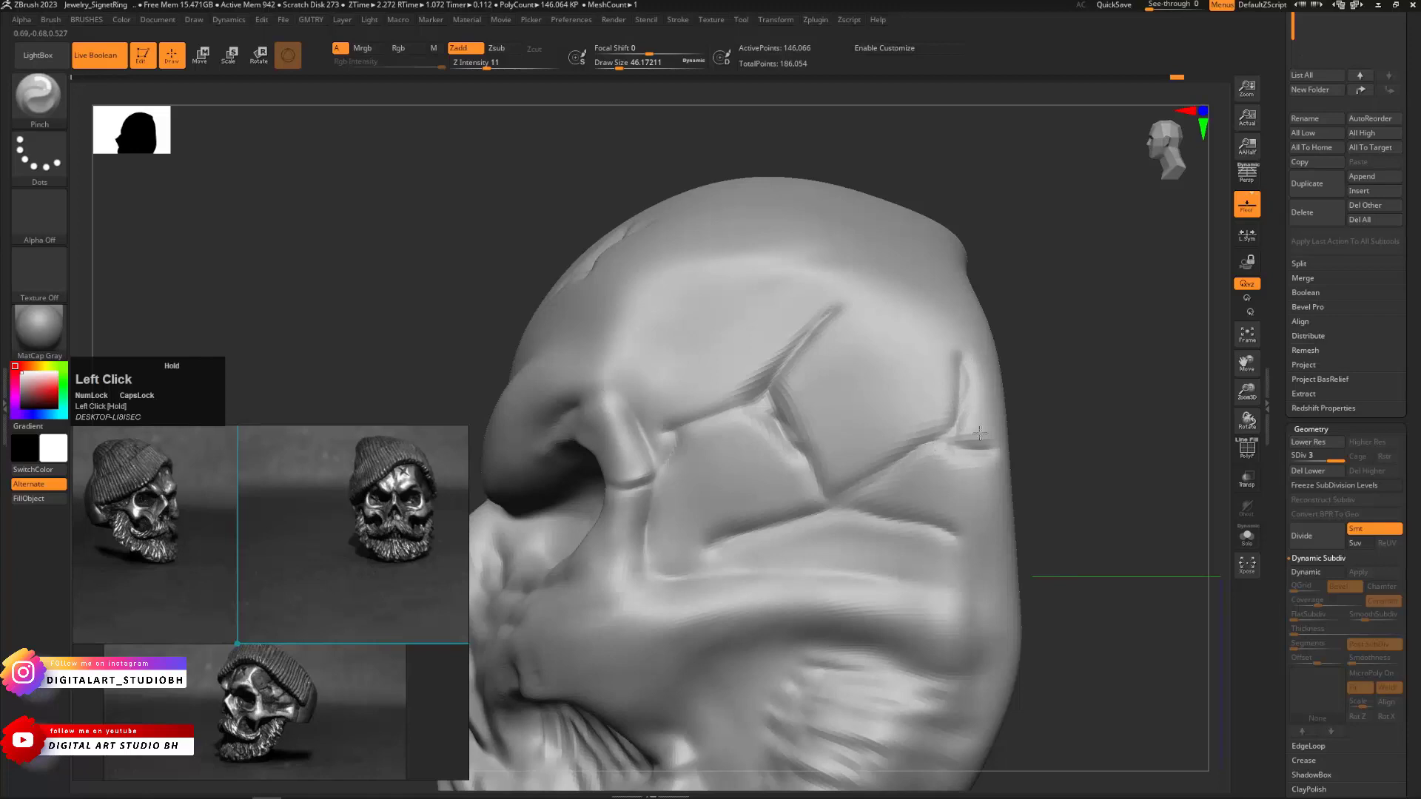
left_click_drag(1063, 414, 1058, 288)
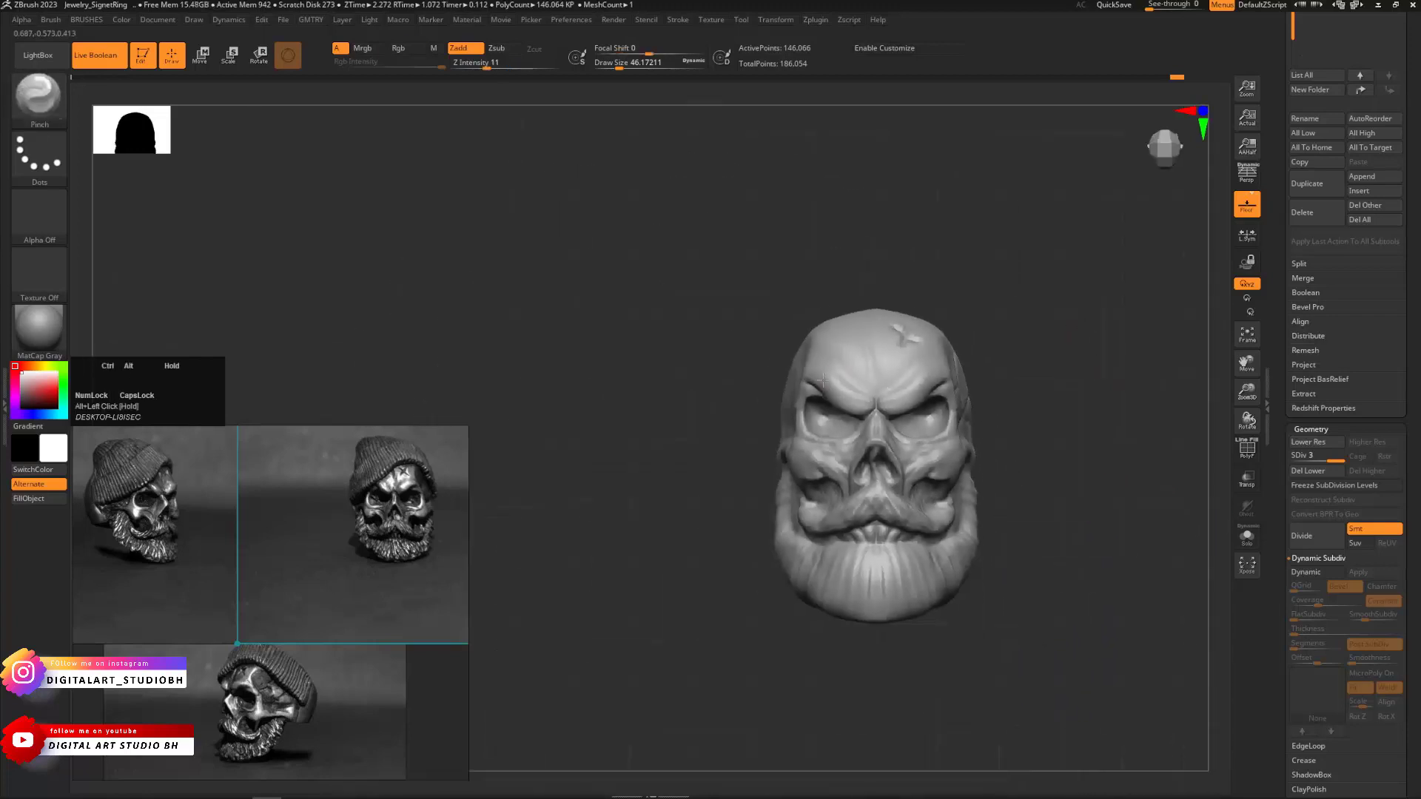
left_click_drag(1051, 359, 1019, 391)
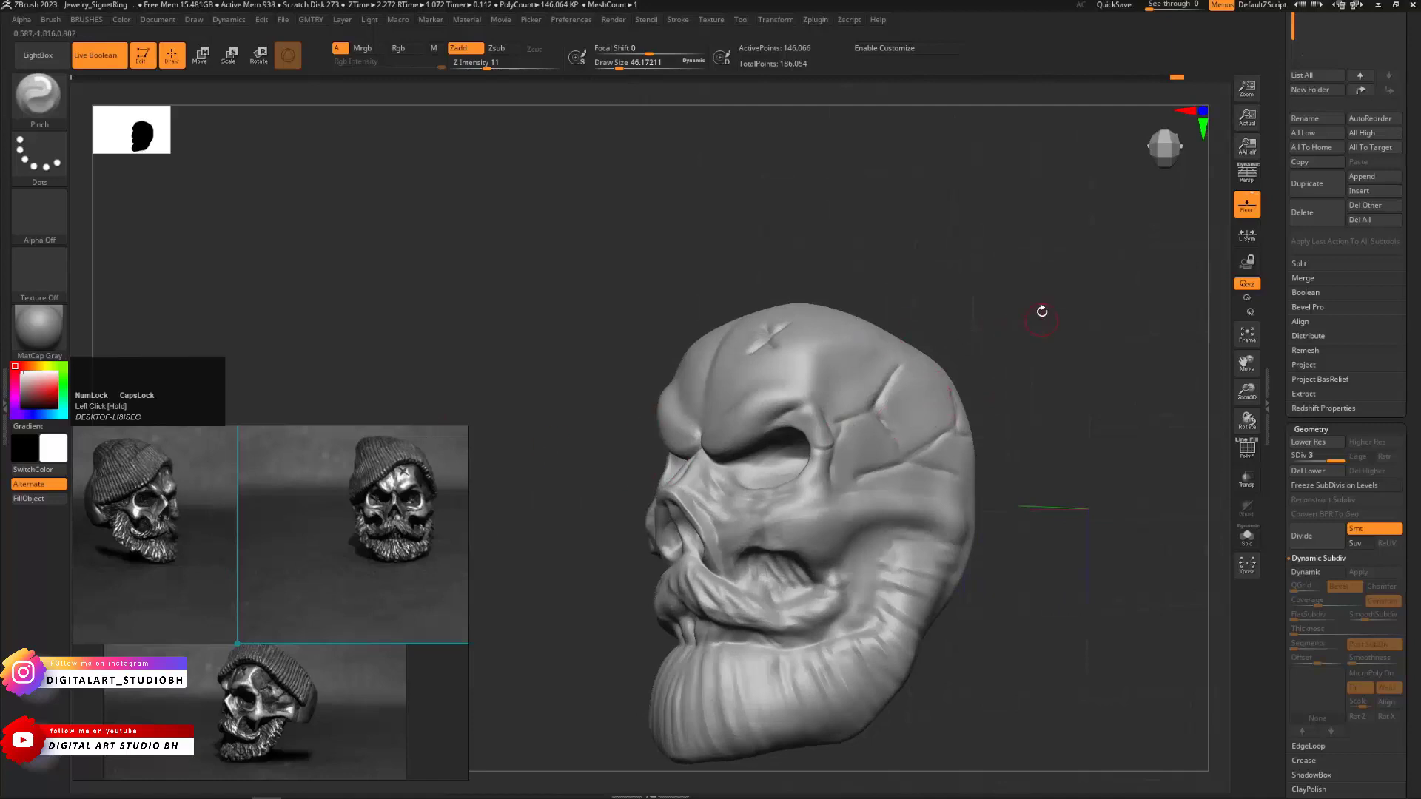
left_click_drag(1041, 311, 1038, 336)
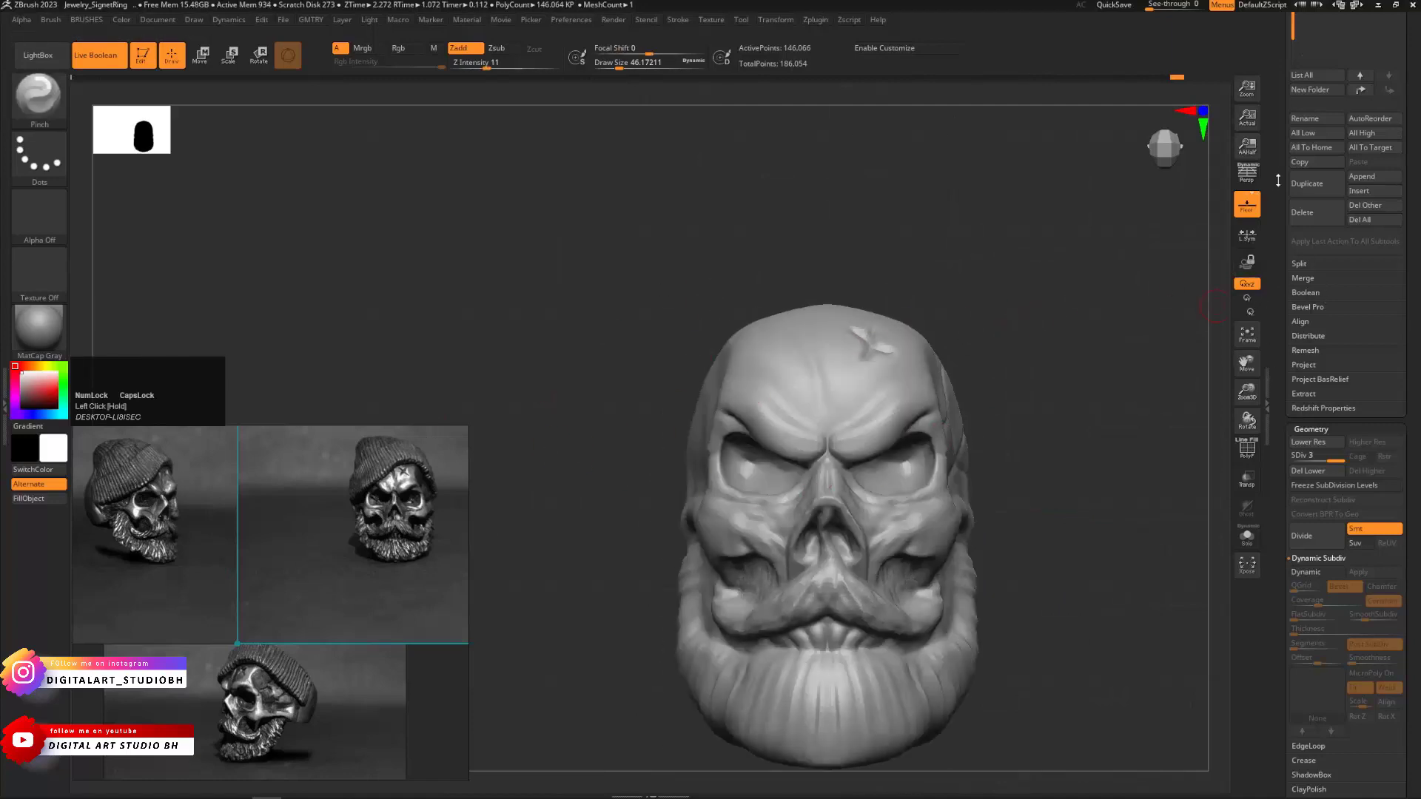
Insert a Cylinder3D as a new subtool alongside the skull head
left_click_drag(1288, 60, 1288, 264)
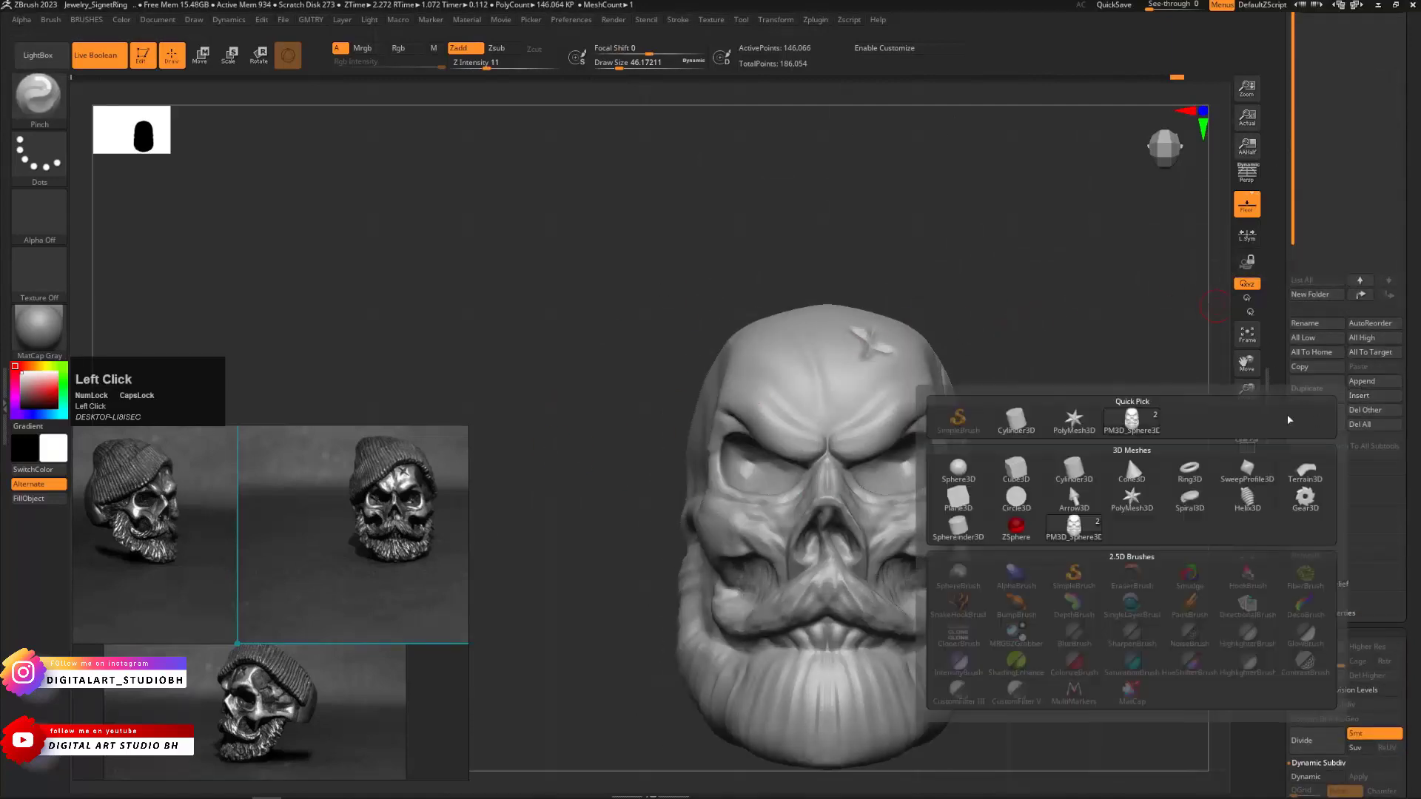
left_click(1361, 396)
left_click(1370, 400)
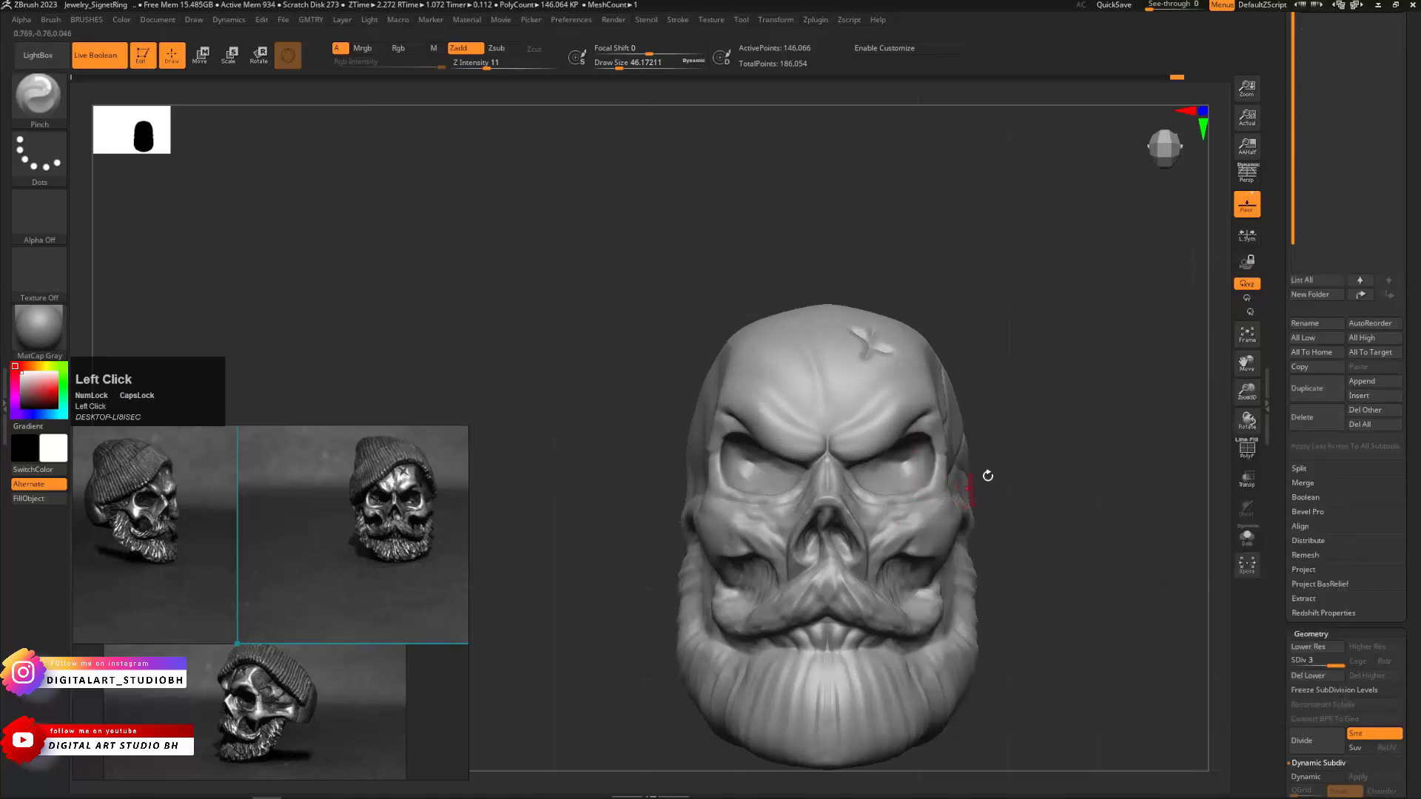
left_click(1351, 398)
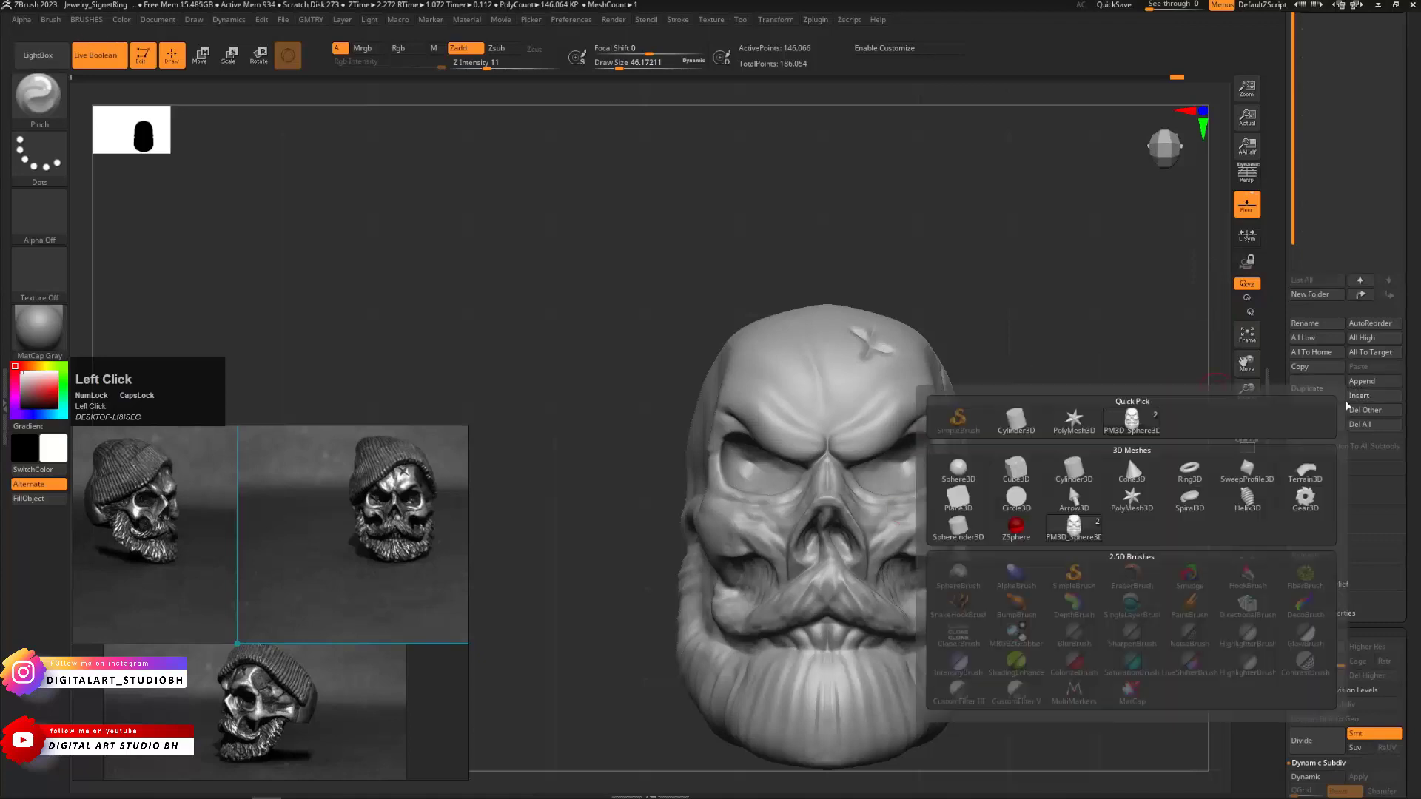
left_click(1073, 470)
left_click_drag(964, 299, 1213, 532)
Select the cylinder subtool and initialize it as a low-poly Y-axis cylinder with resolution 2 on each axis
scroll(1276, 609, "down", 10)
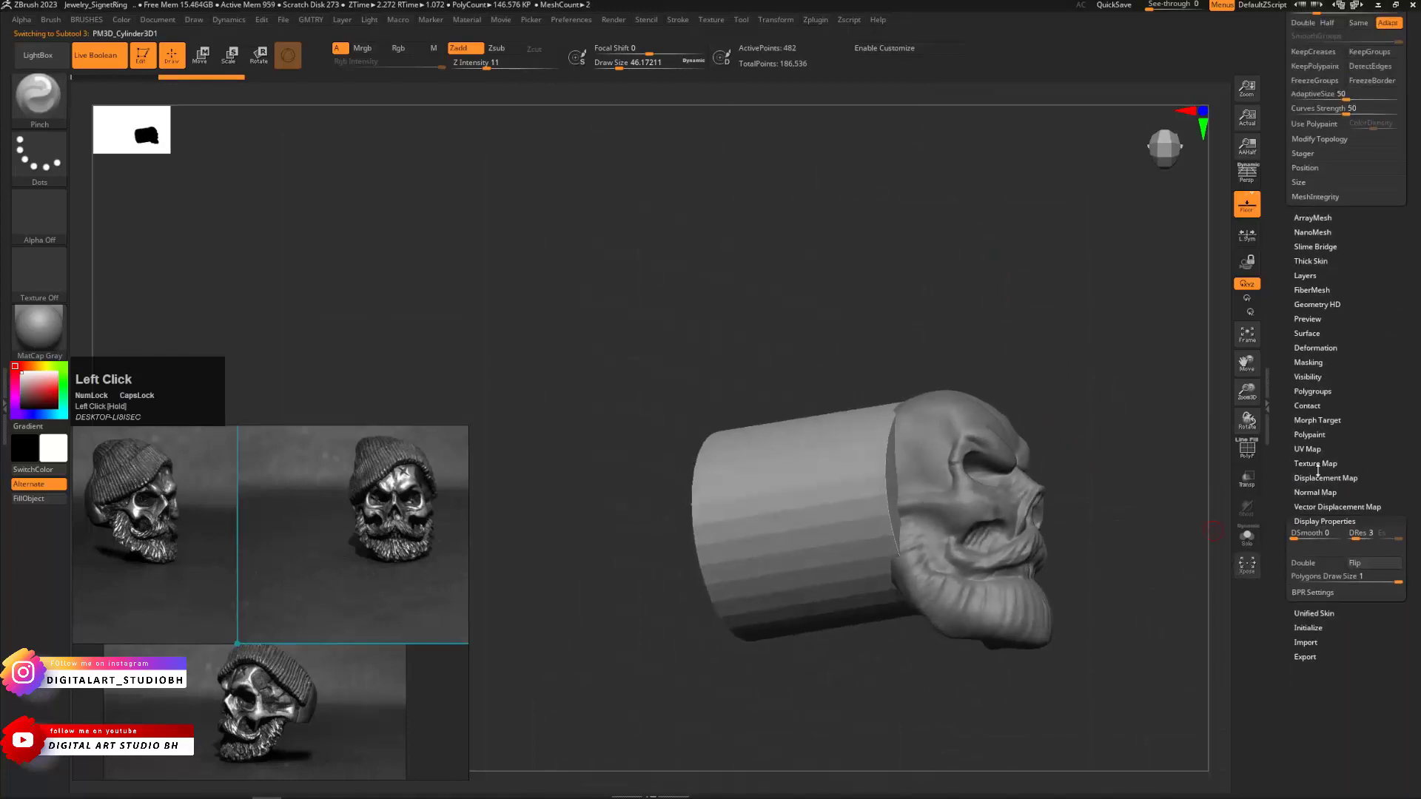
left_click(1313, 627)
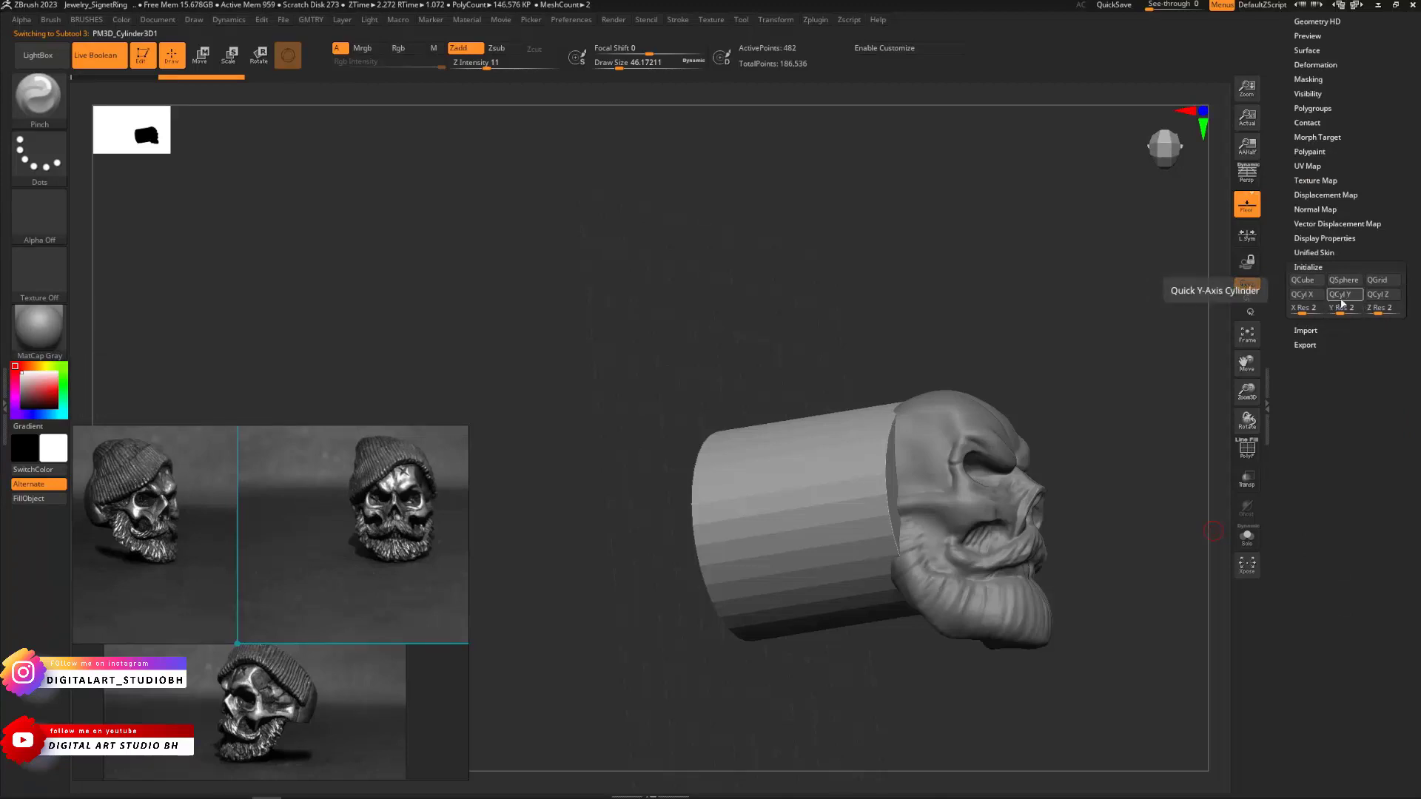
left_click(1340, 296)
Move the cylinder above the forehead, enlarge it to the head's width, and adjust its height for the hat block
mouse_move(1066, 373)
left_mouse_down("shift")
mouse_move(1052, 402)
mouse_move(1014, 421)
mouse_move(1050, 524)
mouse_move(1037, 556)
mouse_move(1046, 543)
left_mouse_up("shift")
key("e")
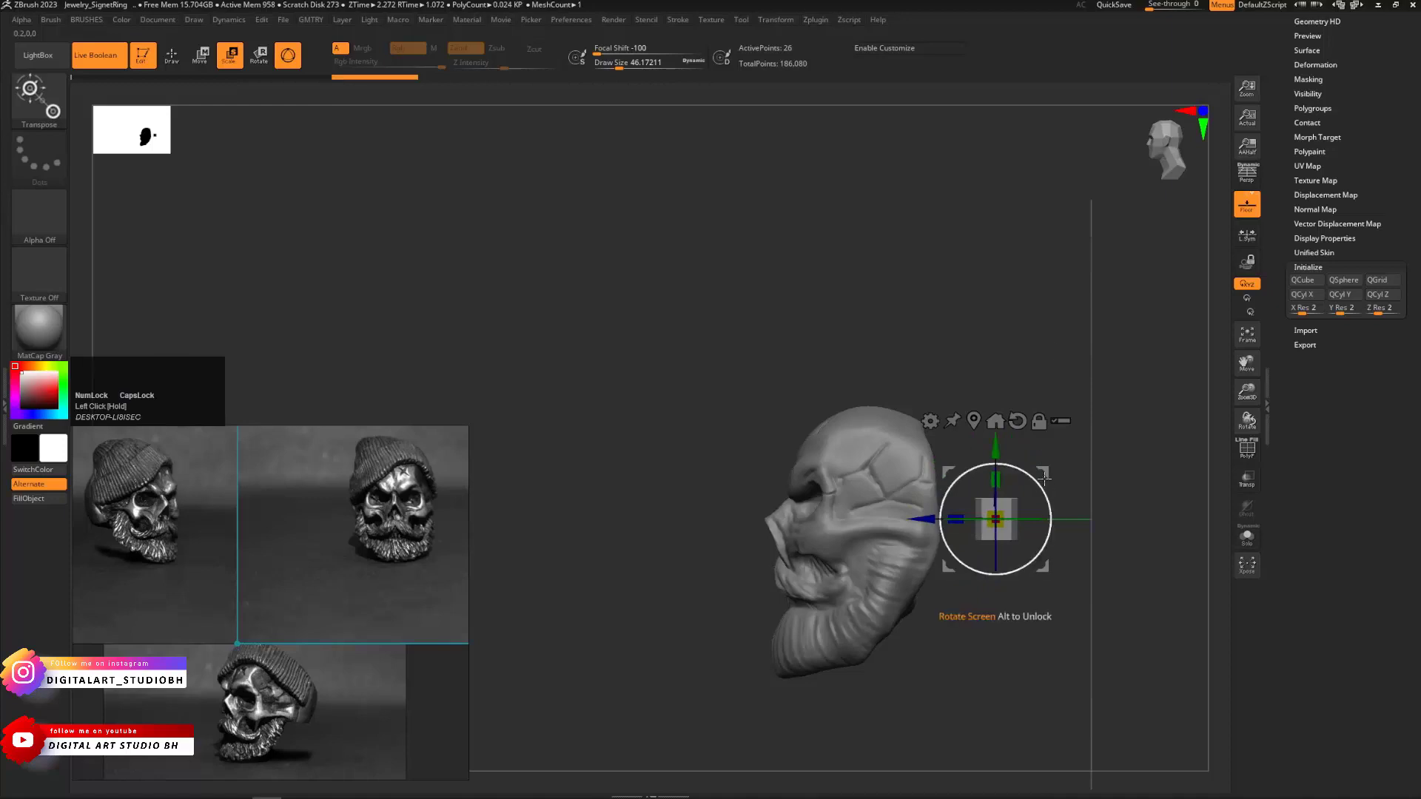
left_click_drag(1044, 471, 905, 346)
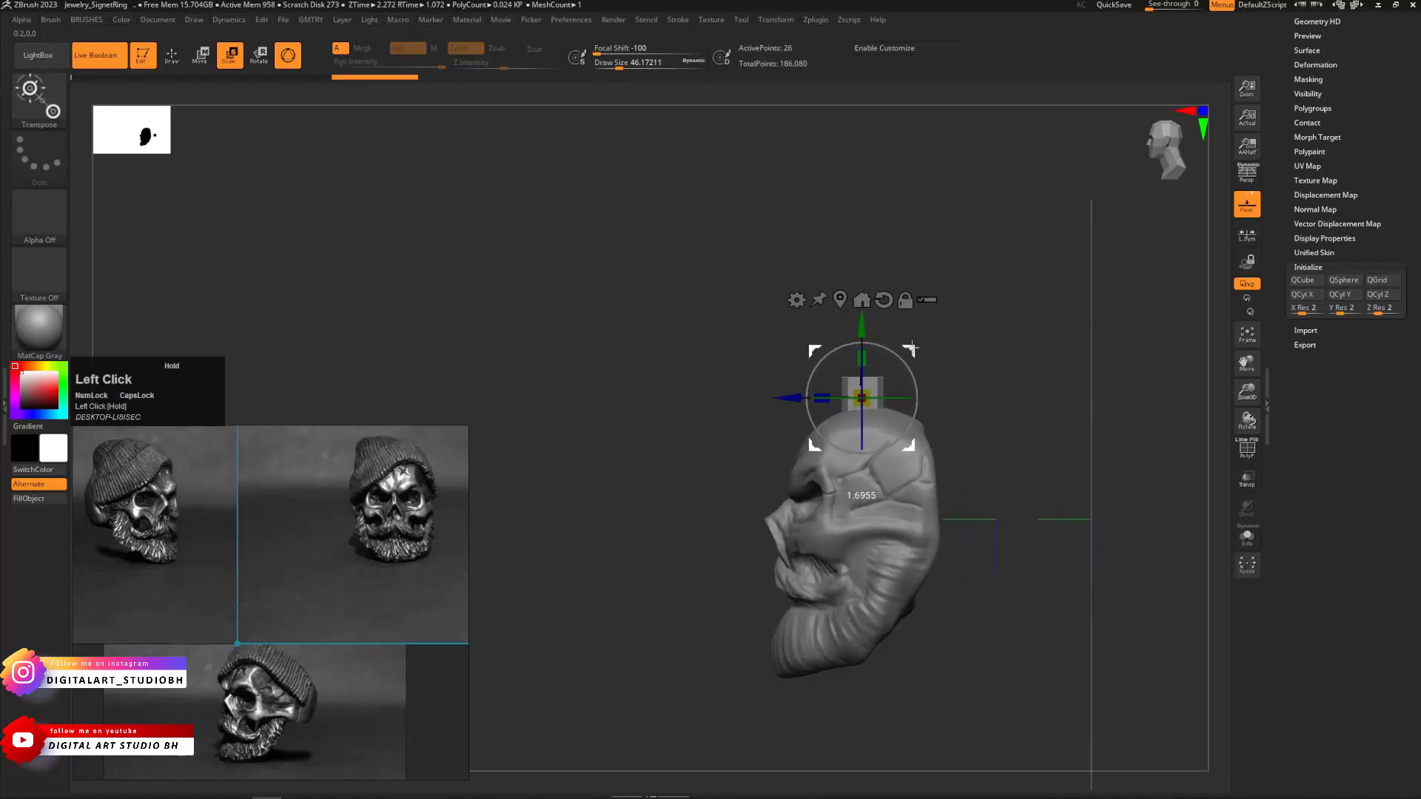
left_click_drag(864, 394, 1018, 390)
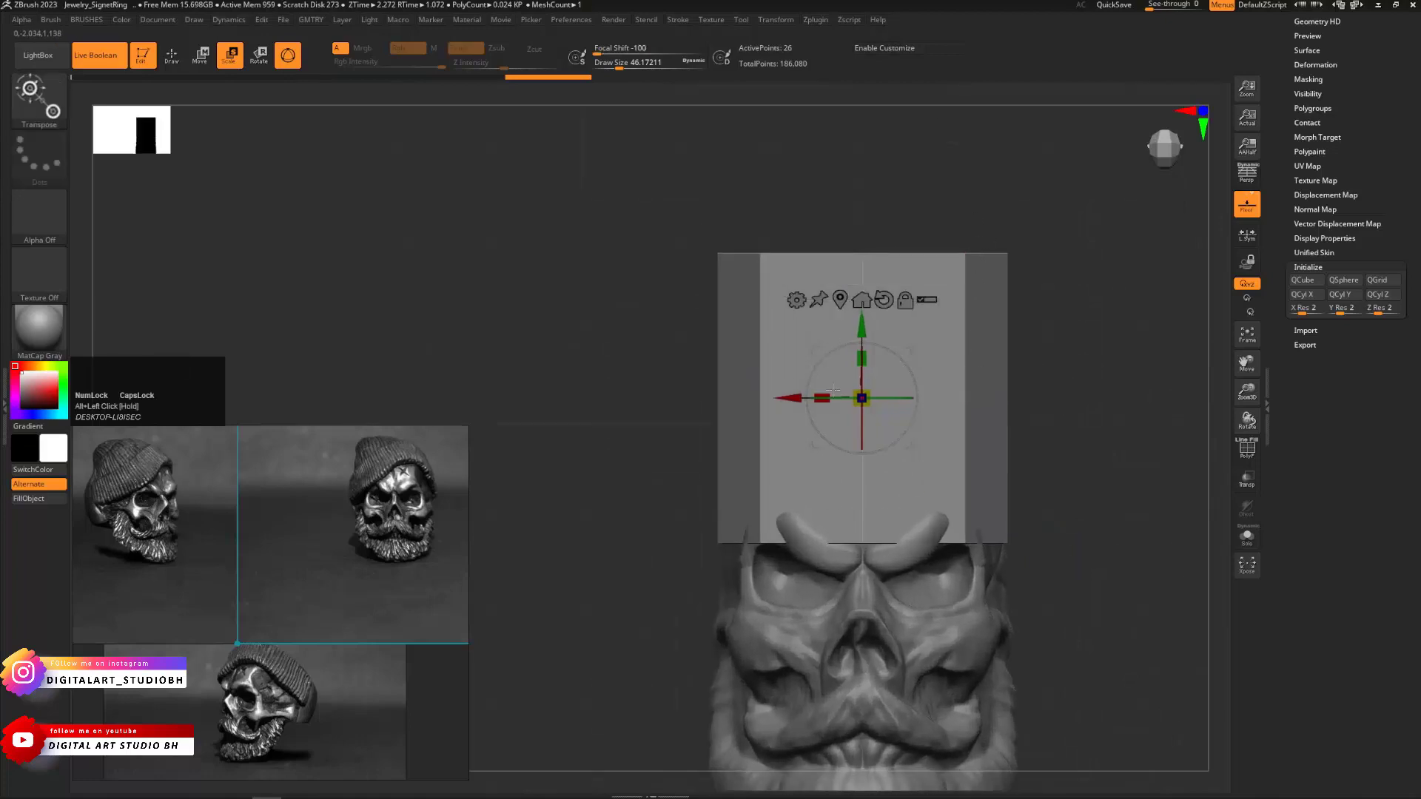
left_click_drag(861, 359, 877, 394)
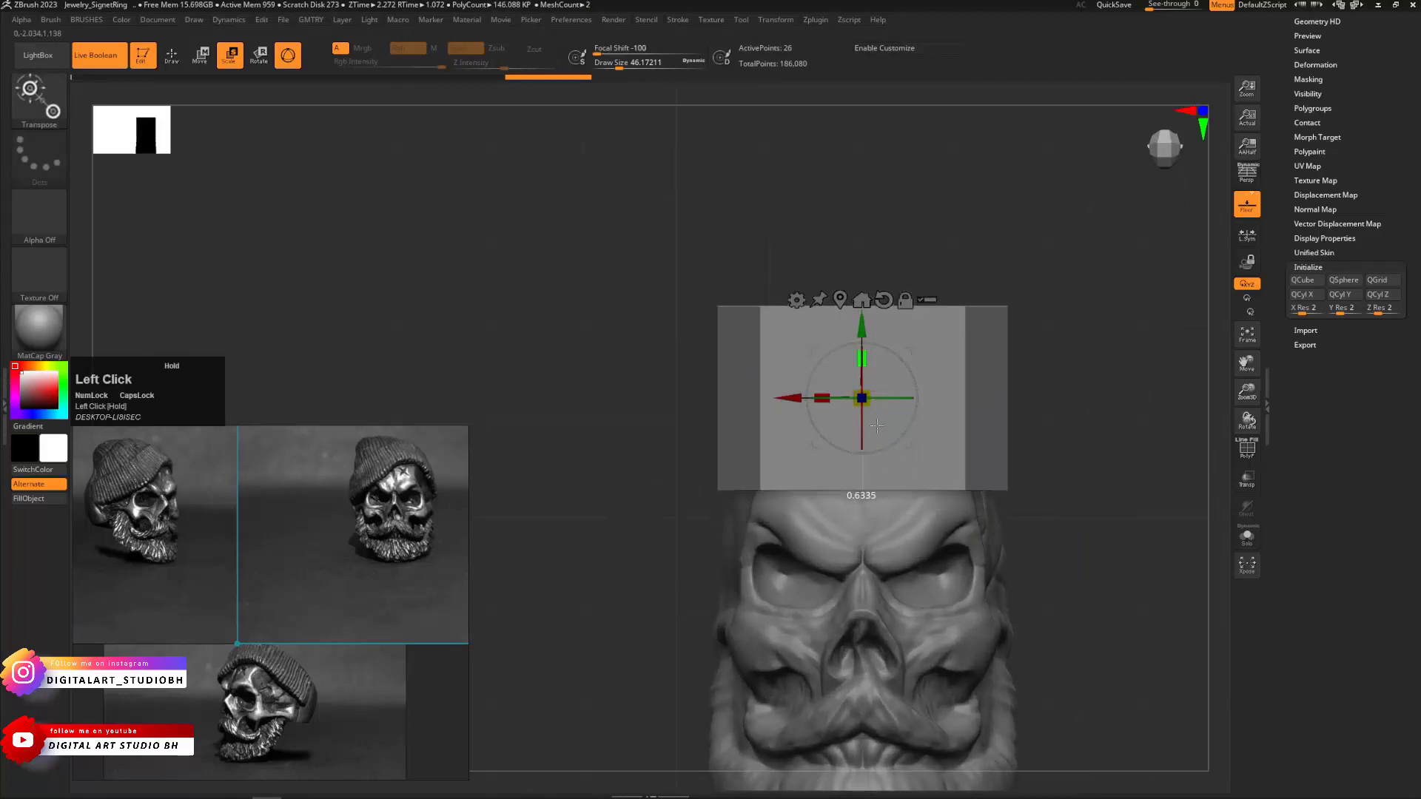
left_click_drag(876, 425, 870, 279)
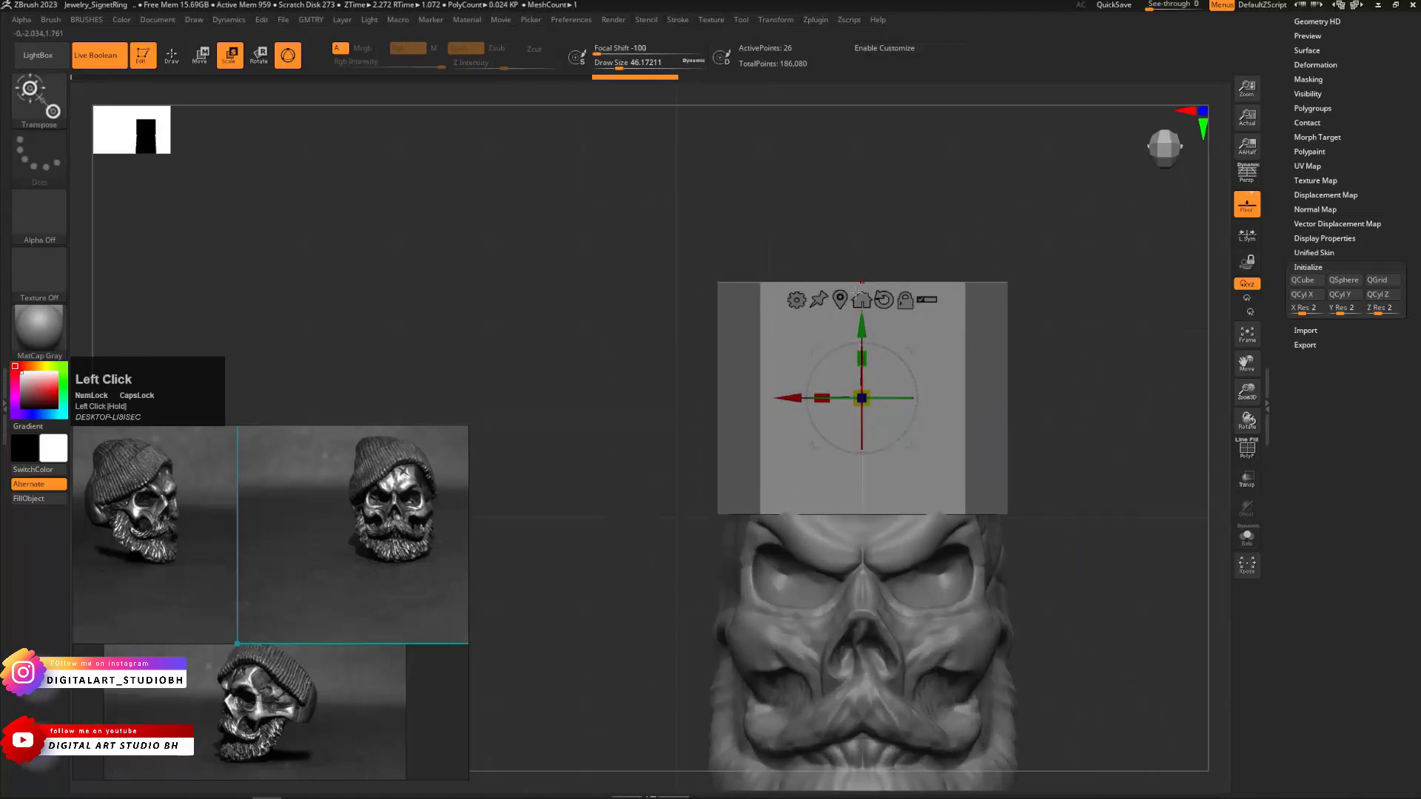
left_click_drag(1068, 288, 946, 346)
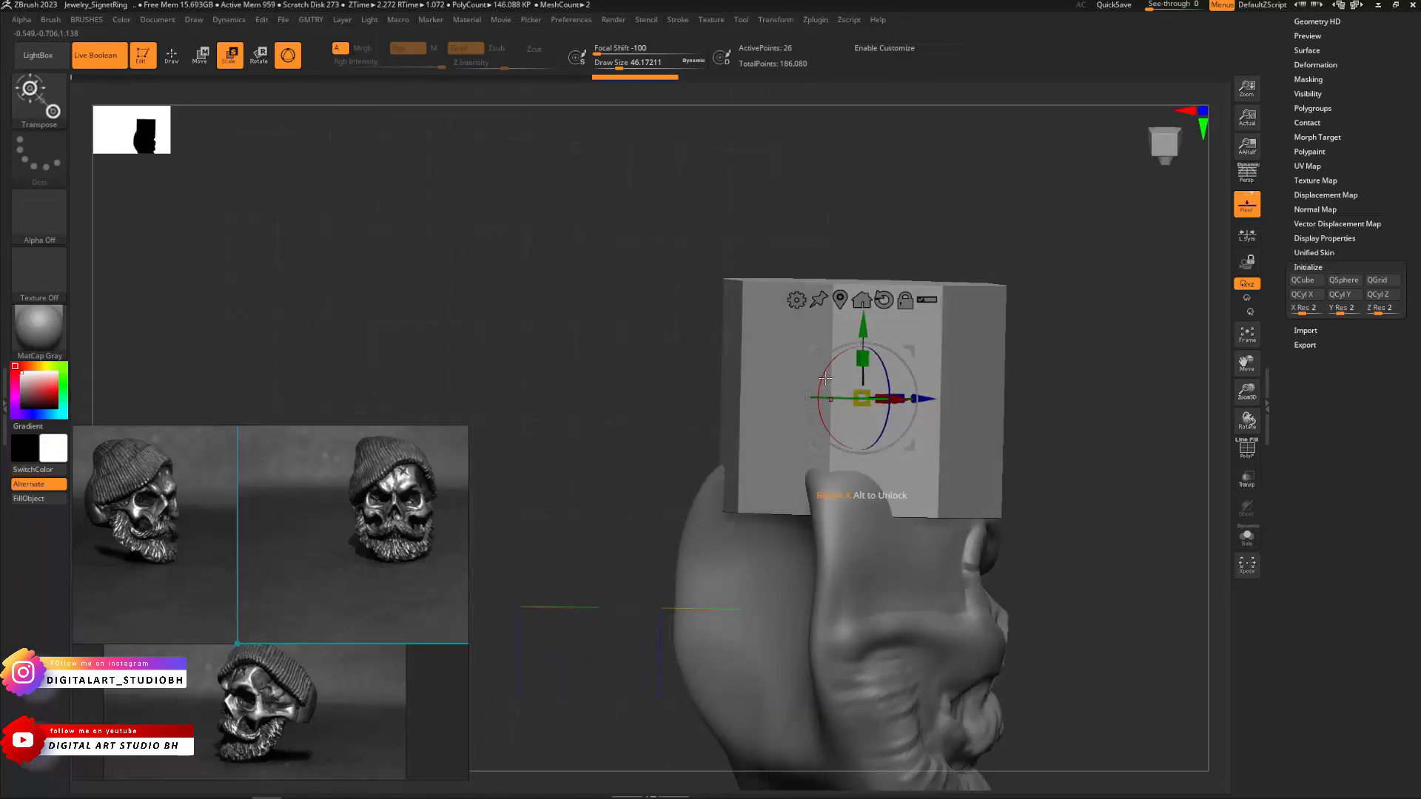
left_click_drag(1036, 347, 1024, 350, "shift")
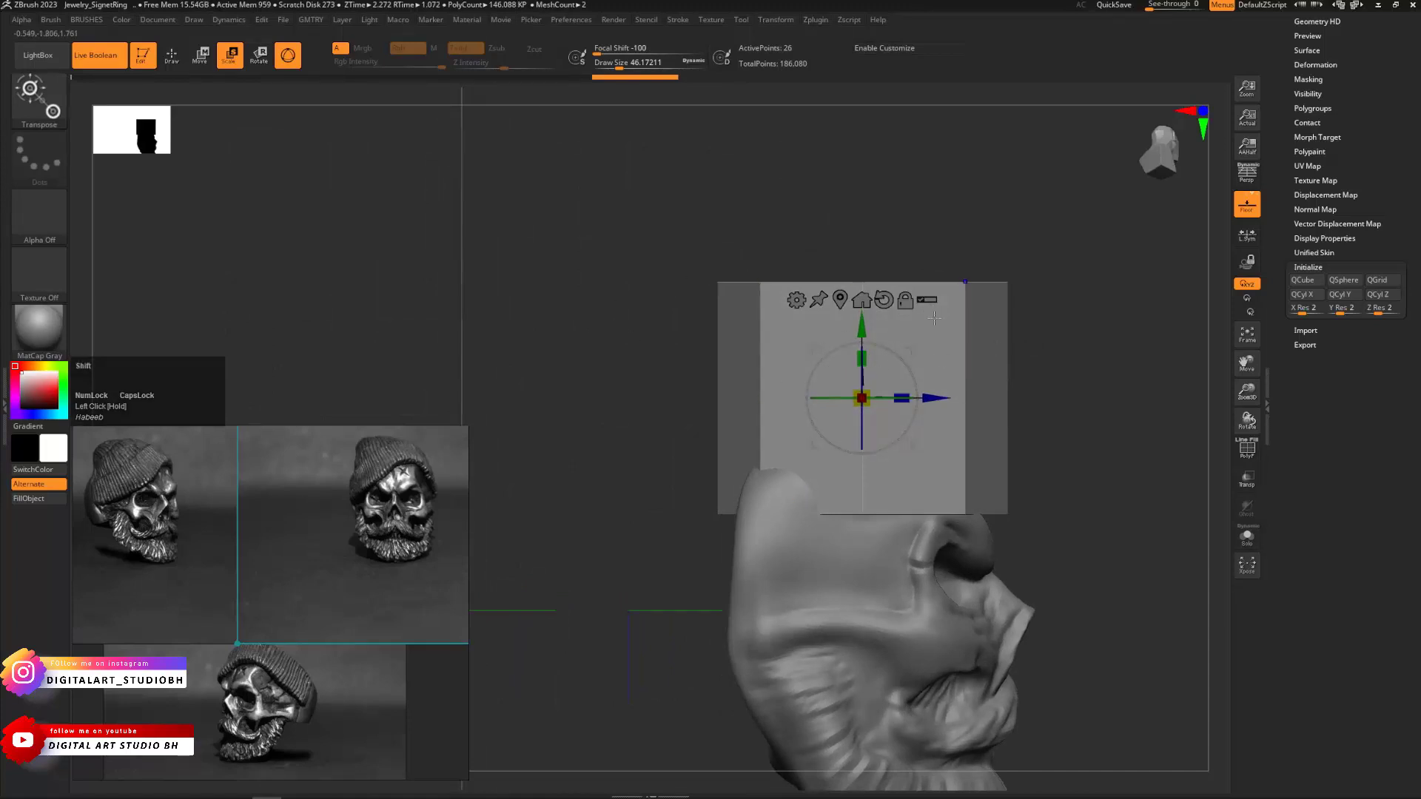
Show the cylinder's polyframe and isolate it from the skull
key("shift+f")
left_click_drag(1078, 254, 1227, 506)
left_click(1246, 536)
left_click_drag(1030, 285, 1038, 310)
left_click_drag(1093, 482, 1088, 326)
left_click_drag(1095, 244, 1091, 385)
Hide the cylinder's side faces so that only the two end caps are shown
left_click(971, 473, "ctrl+shift")
left_click(946, 494)
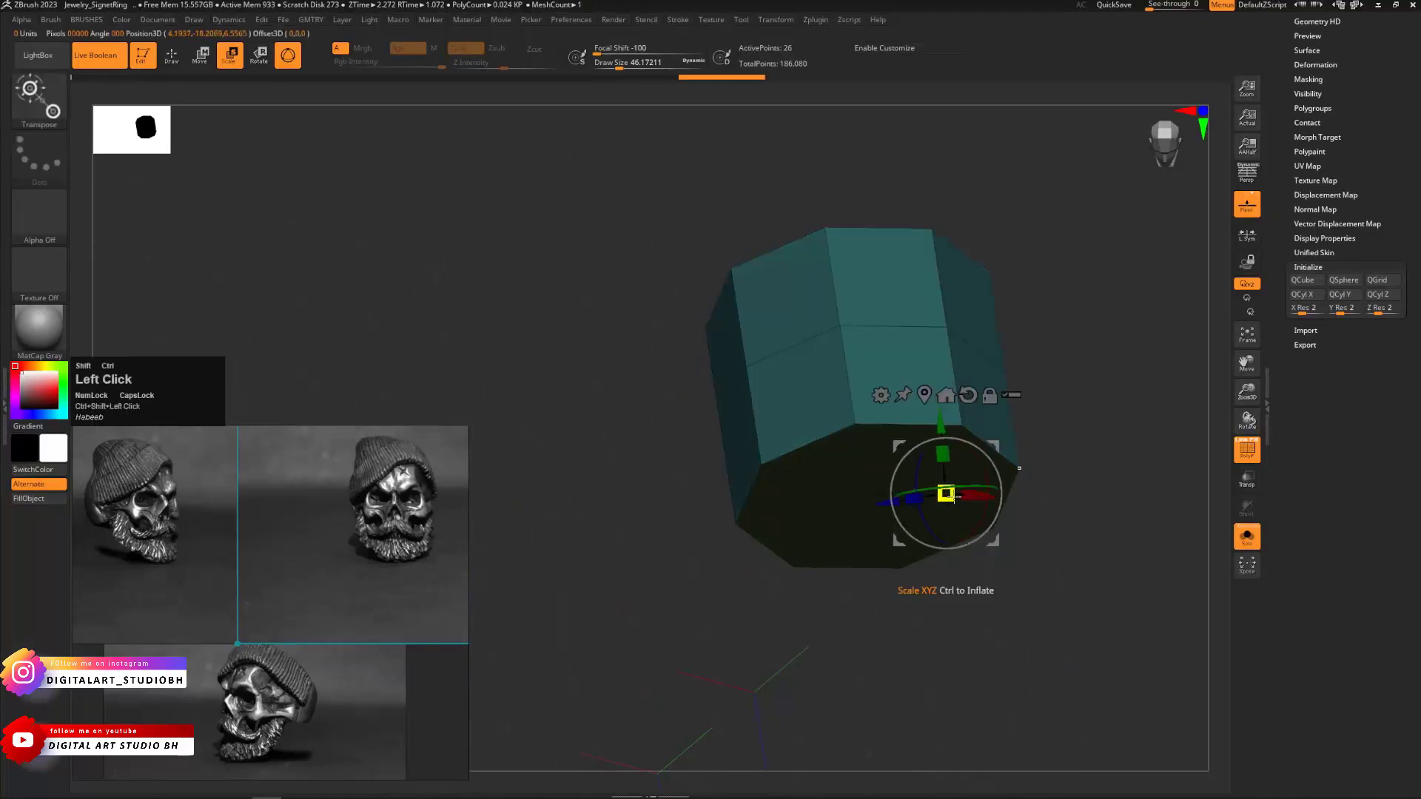
key("q")
key("w")
key("q")
key("Tab")
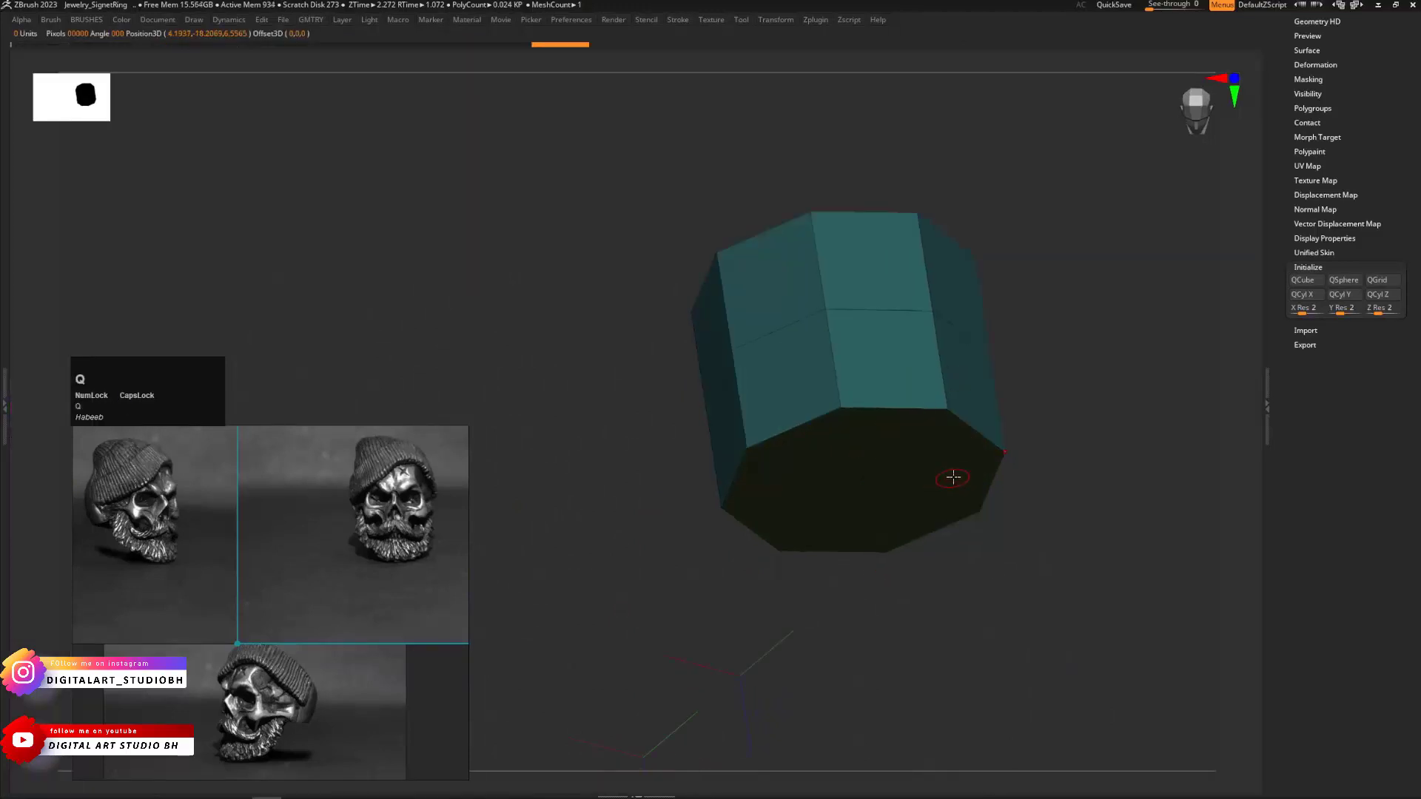
key("Tab")
left_click(949, 490, "ctrl+shift")
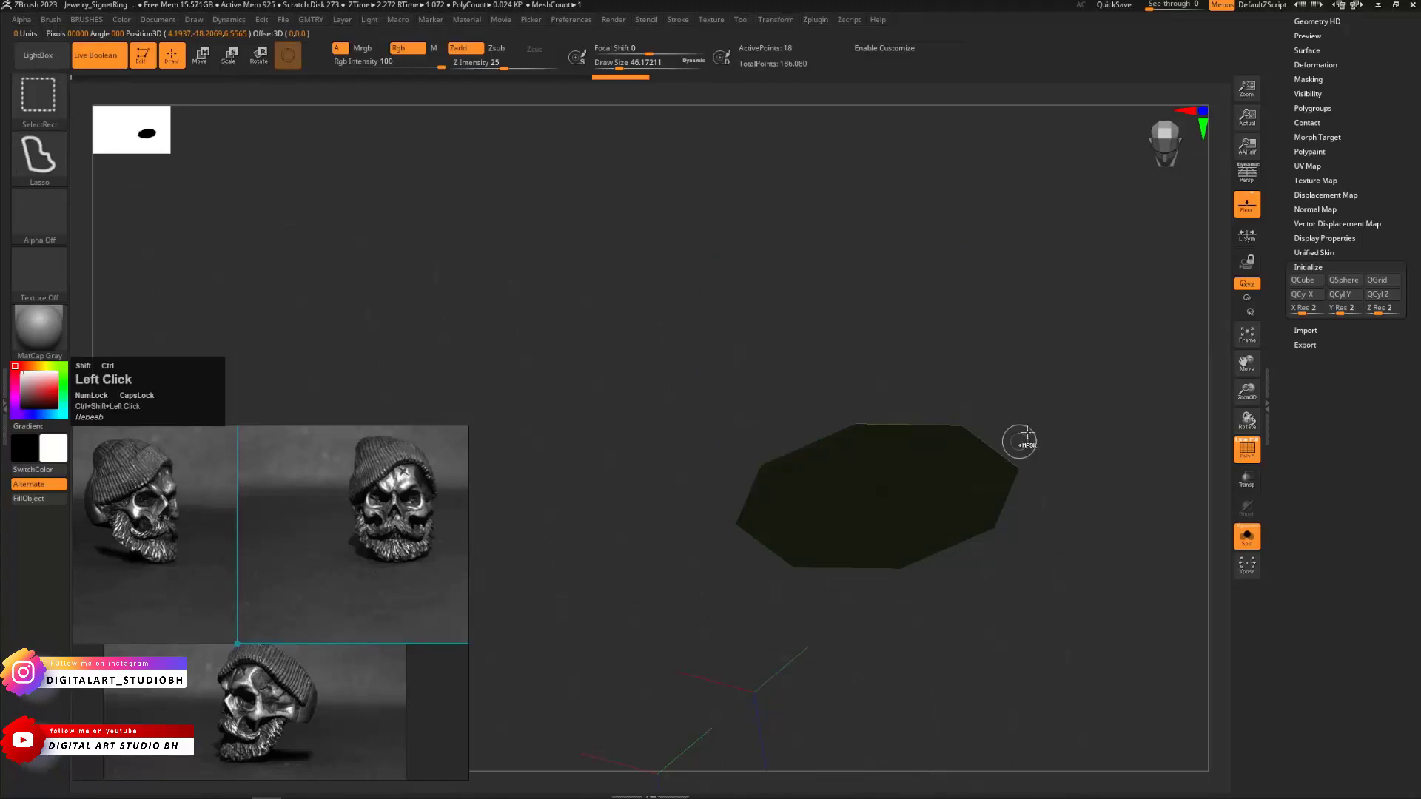
Turn on double-sided display, assign separate polygroups to the two end caps with Auto Groups, and unhide the sides
left_click_drag(1060, 353, 1056, 415)
key("ctrl+v")
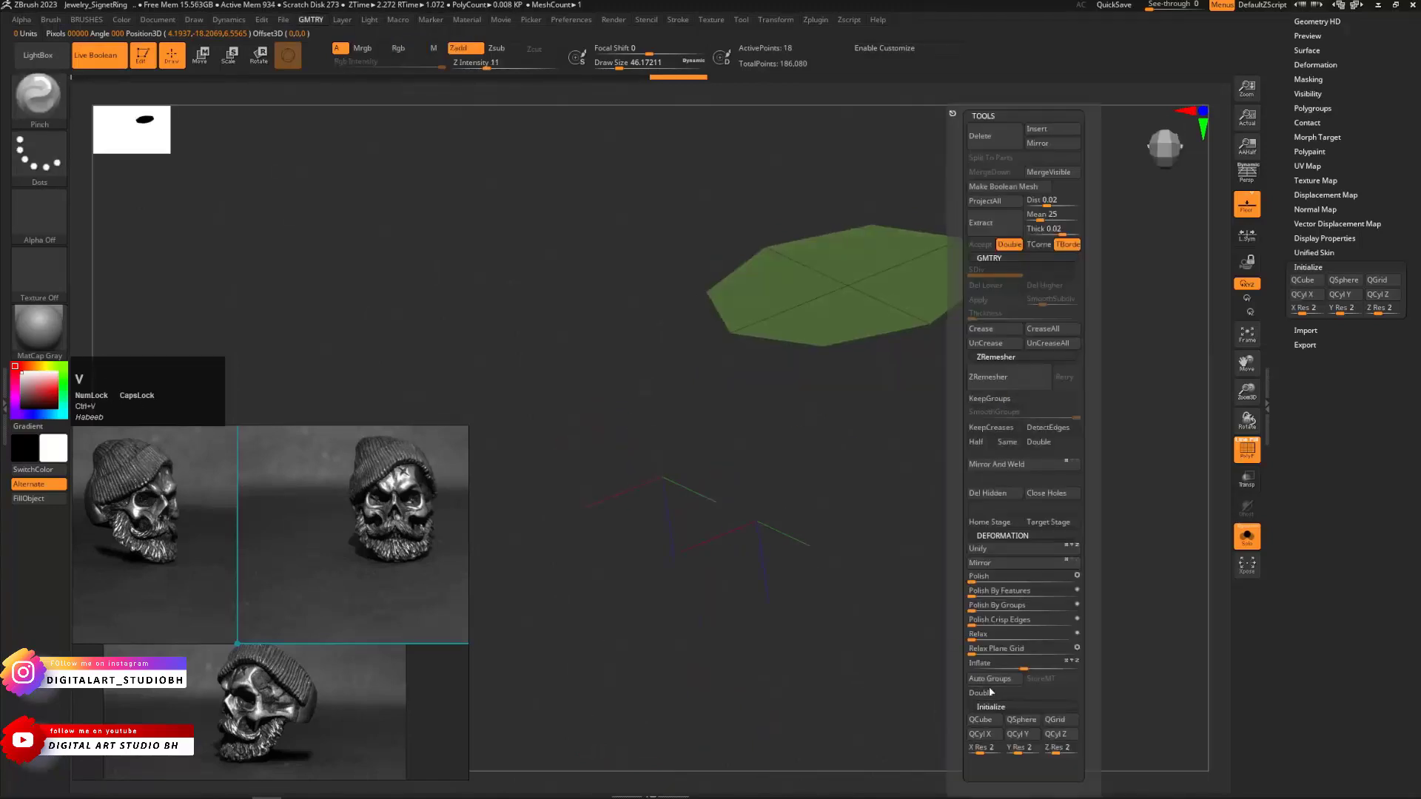
left_click(988, 696)
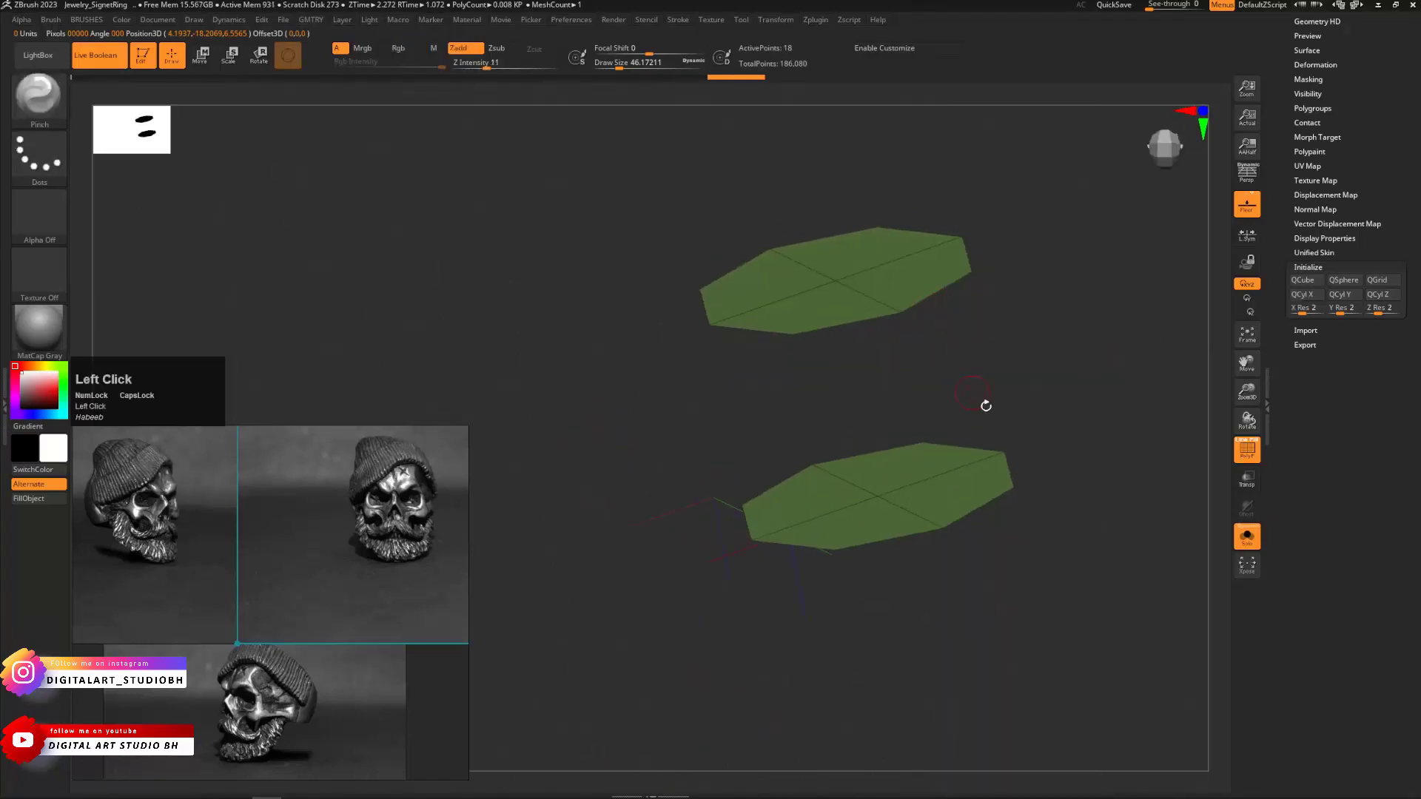
key("ctrl+v")
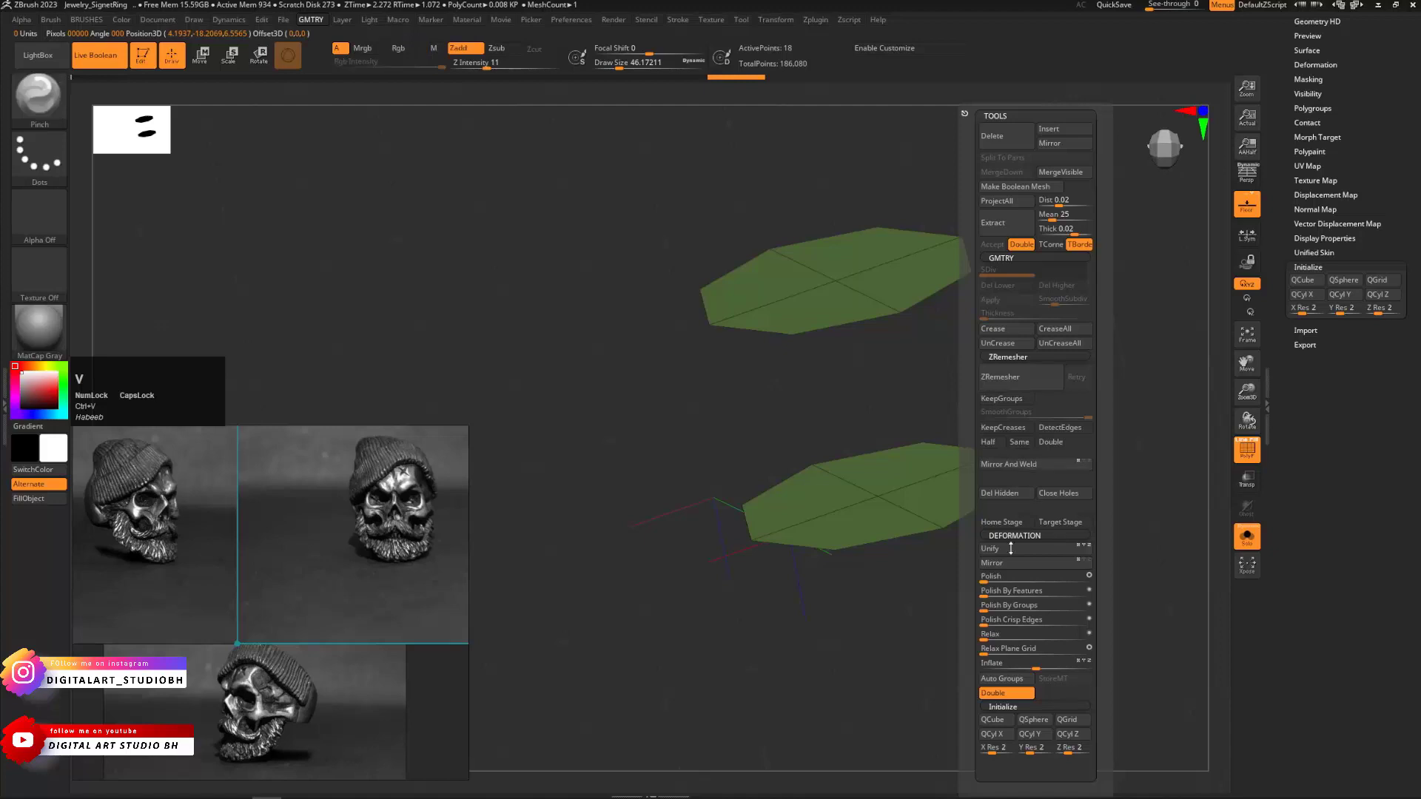
left_click(1019, 675)
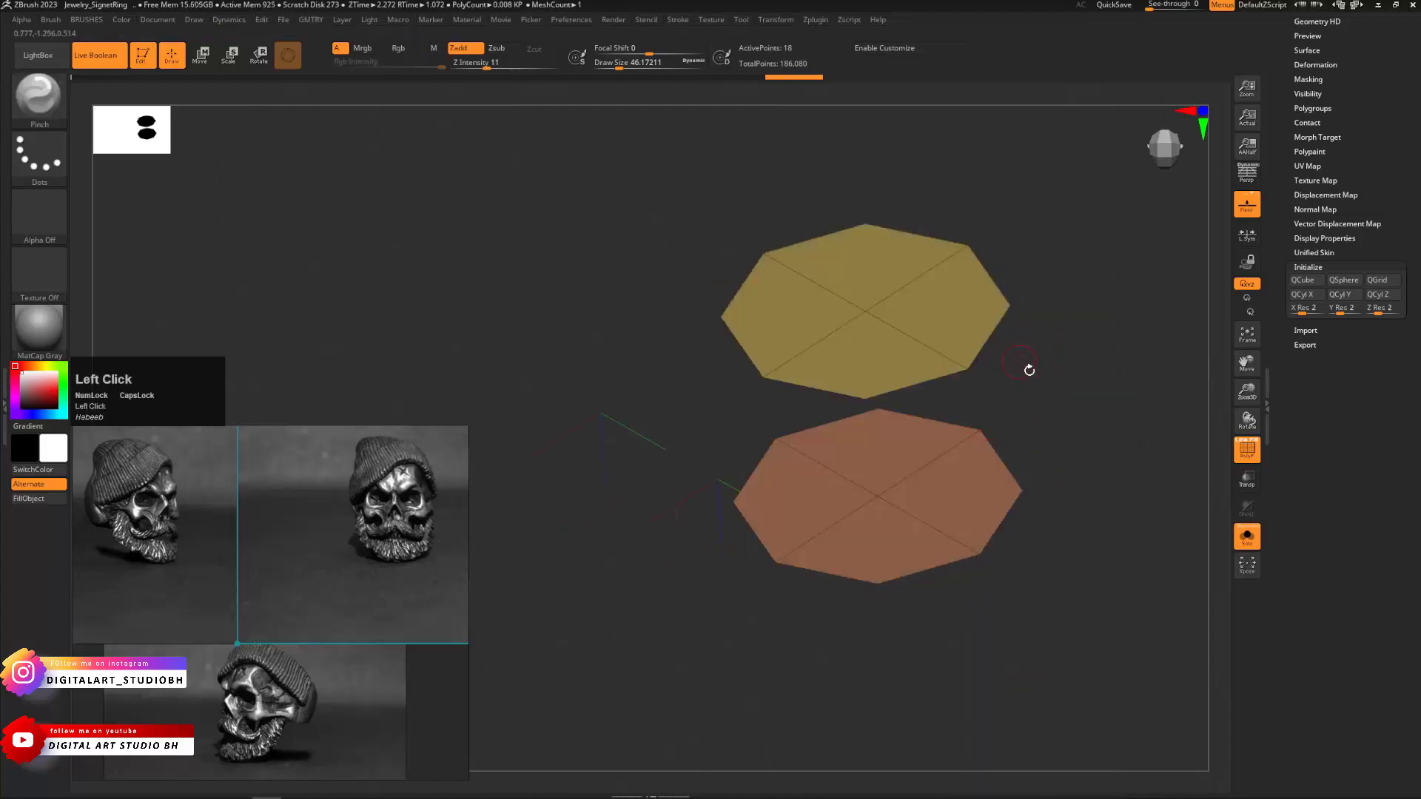
mouse_move(1024, 367)
left_mouse_down()
mouse_move(1024, 333)
mouse_move(973, 681)
mouse_move(1145, 364)
left_mouse_up()
left_click(1012, 338, "ctrl+shift")
Mask the cylinder except for its top cap and center the transform gizmo on that cap
mouse_move(1018, 381)
left_mouse_down()
mouse_move(1059, 298)
mouse_move(1062, 311)
mouse_move(1051, 292)
mouse_move(546, 469)
mouse_move(1033, 394)
left_mouse_up()
left_click(1043, 310, "ctrl")
mouse_move(1073, 279)
left_mouse_down("ctrl")
mouse_move(1008, 279)
mouse_move(986, 682)
mouse_move(1203, 403)
left_mouse_up("ctrl")
mouse_move(1041, 303)
left_mouse_down("ctrl")
mouse_move(742, 709)
mouse_move(936, 296)
left_mouse_up("ctrl")
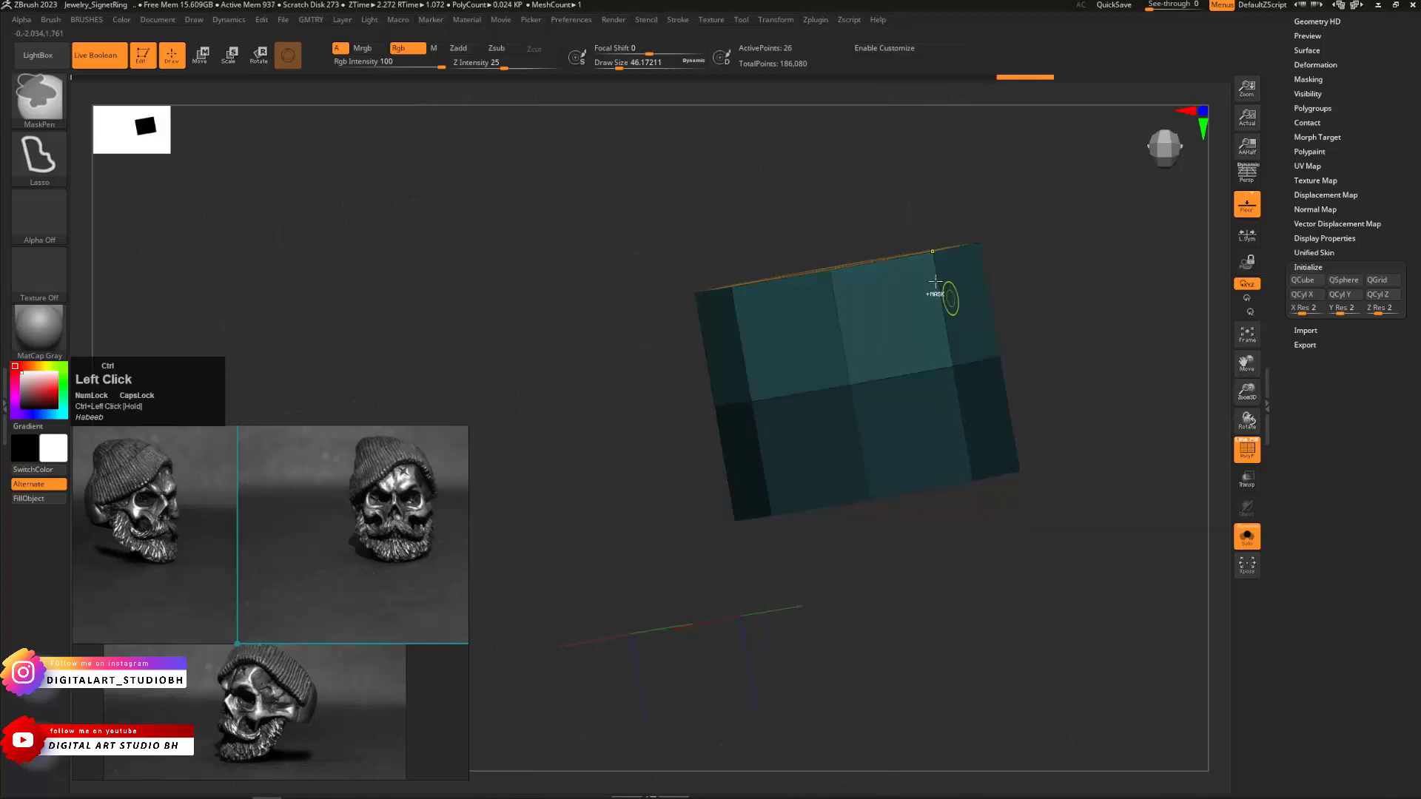
key("w")
left_click_drag(923, 384, 1042, 236)
left_click(859, 168)
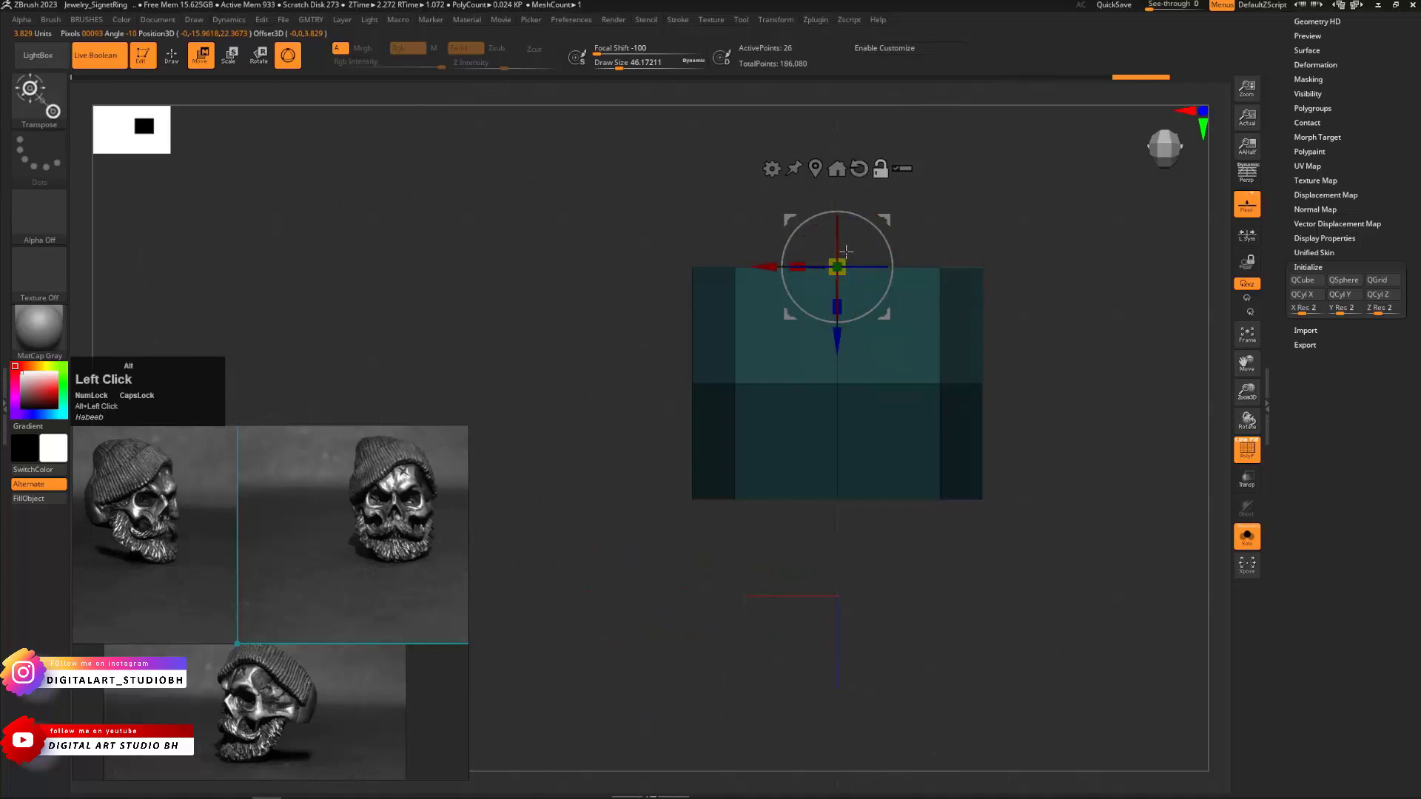
Bring back the skull, shrink the cylinder's top cap, shift and tilt it toward the back of the head, and clear the mask
left_click(1249, 538)
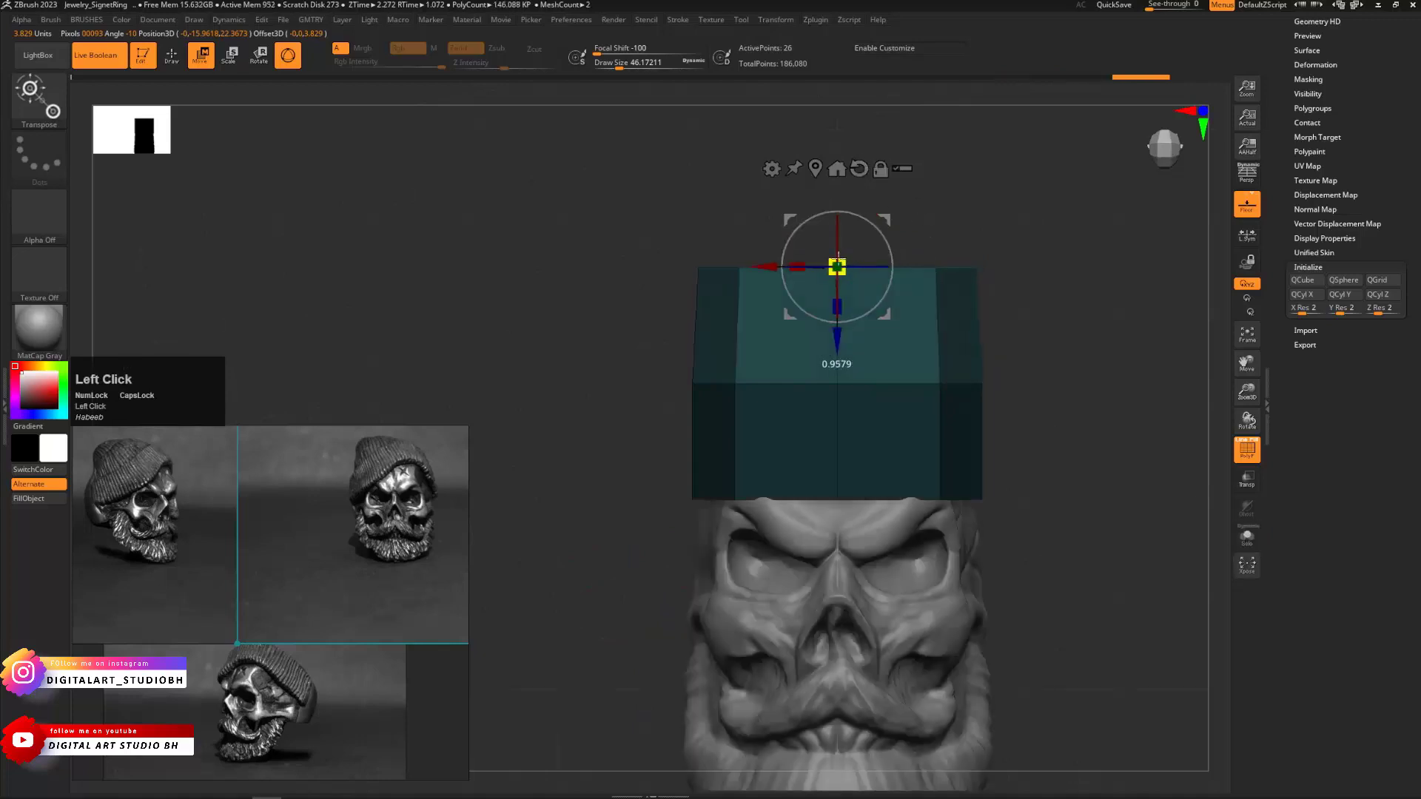
left_click_drag(797, 266, 766, 269)
left_click_drag(1017, 247, 1027, 370)
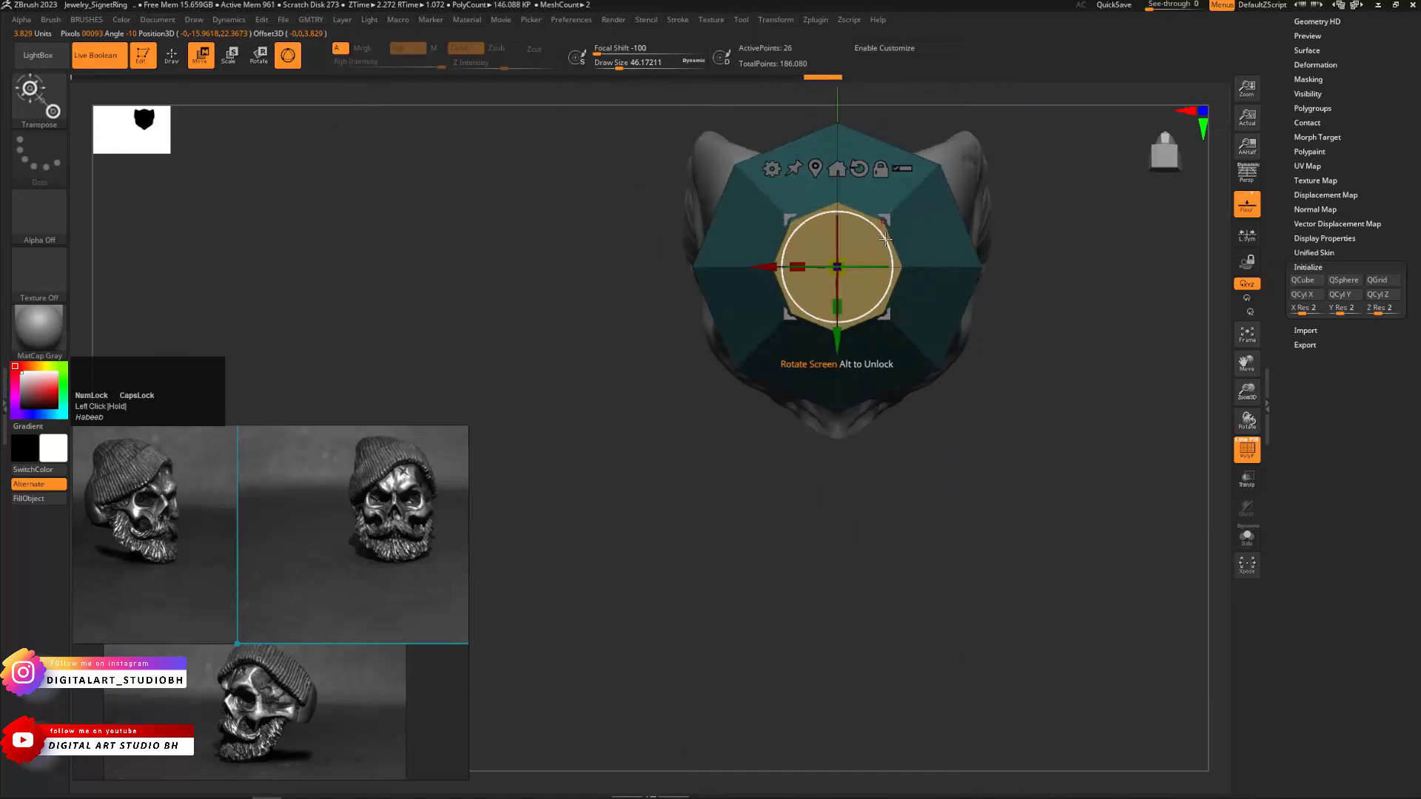
left_click_drag(884, 219, 829, 161)
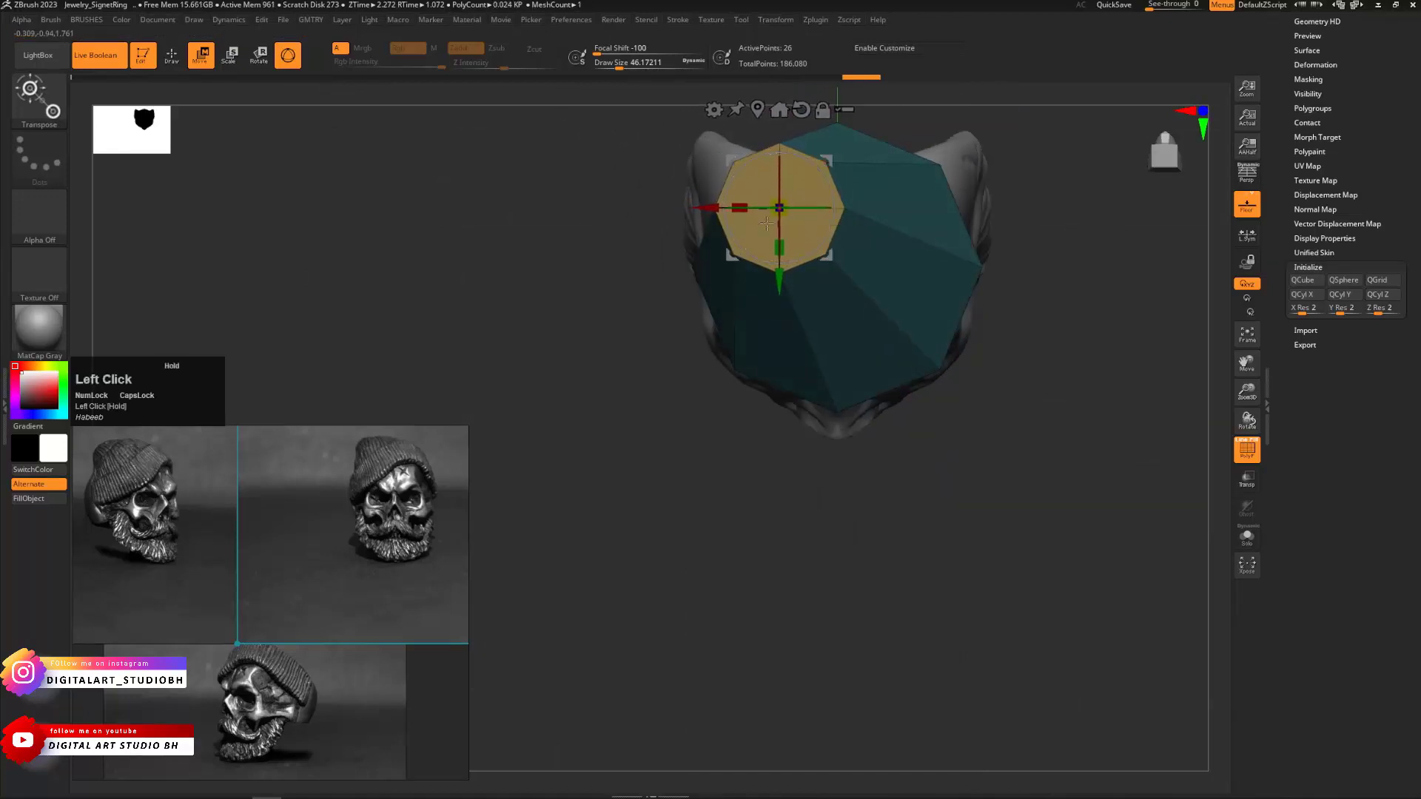
left_click_drag(564, 345, 638, 288)
mouse_move(824, 178)
left_mouse_down()
mouse_move(752, 186)
mouse_move(764, 190)
left_mouse_up()
left_click(1009, 279, "ctrl")
key("q")
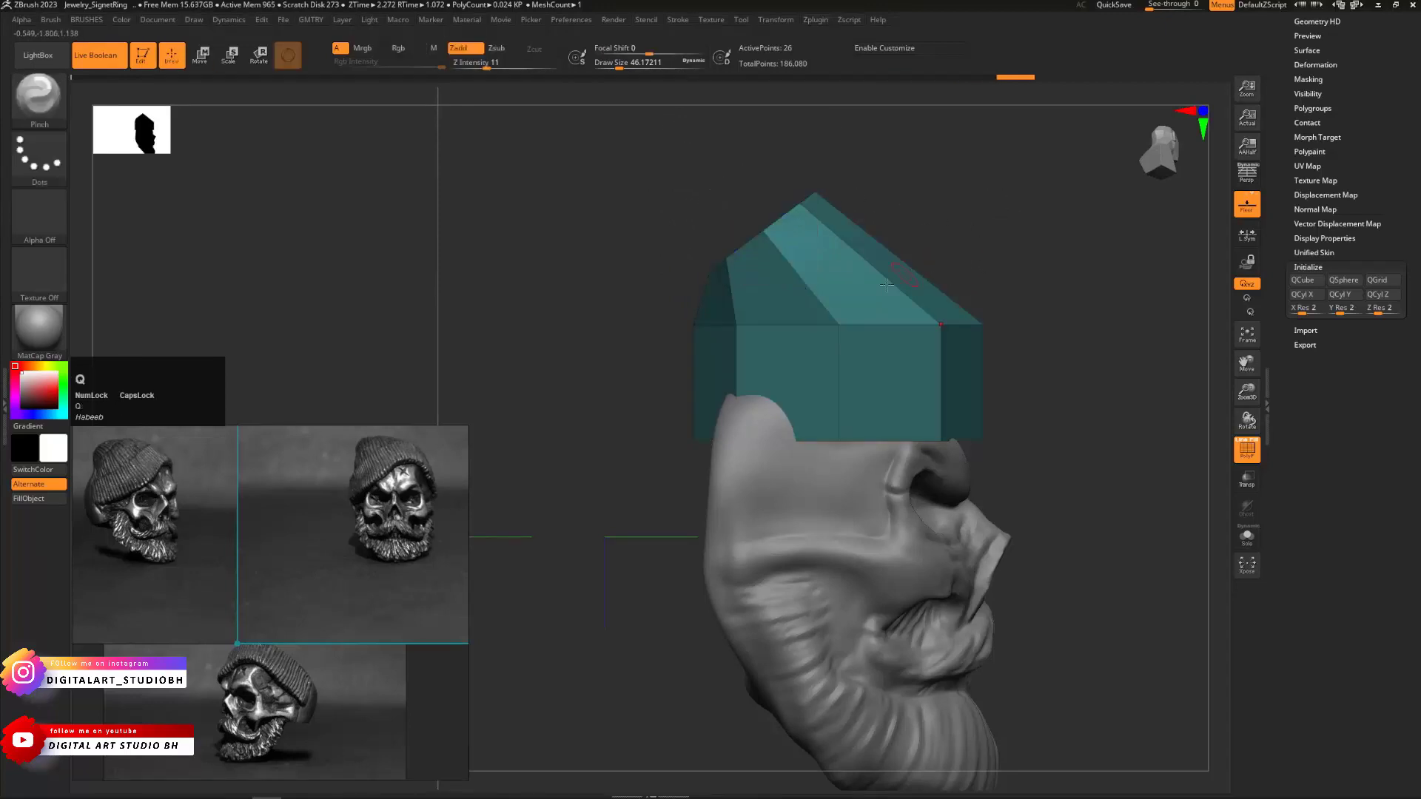
Switch to the Move brush and enlarge its draw size to about 351 for shaping the hat
key("s")
left_click(762, 379)
key("b")
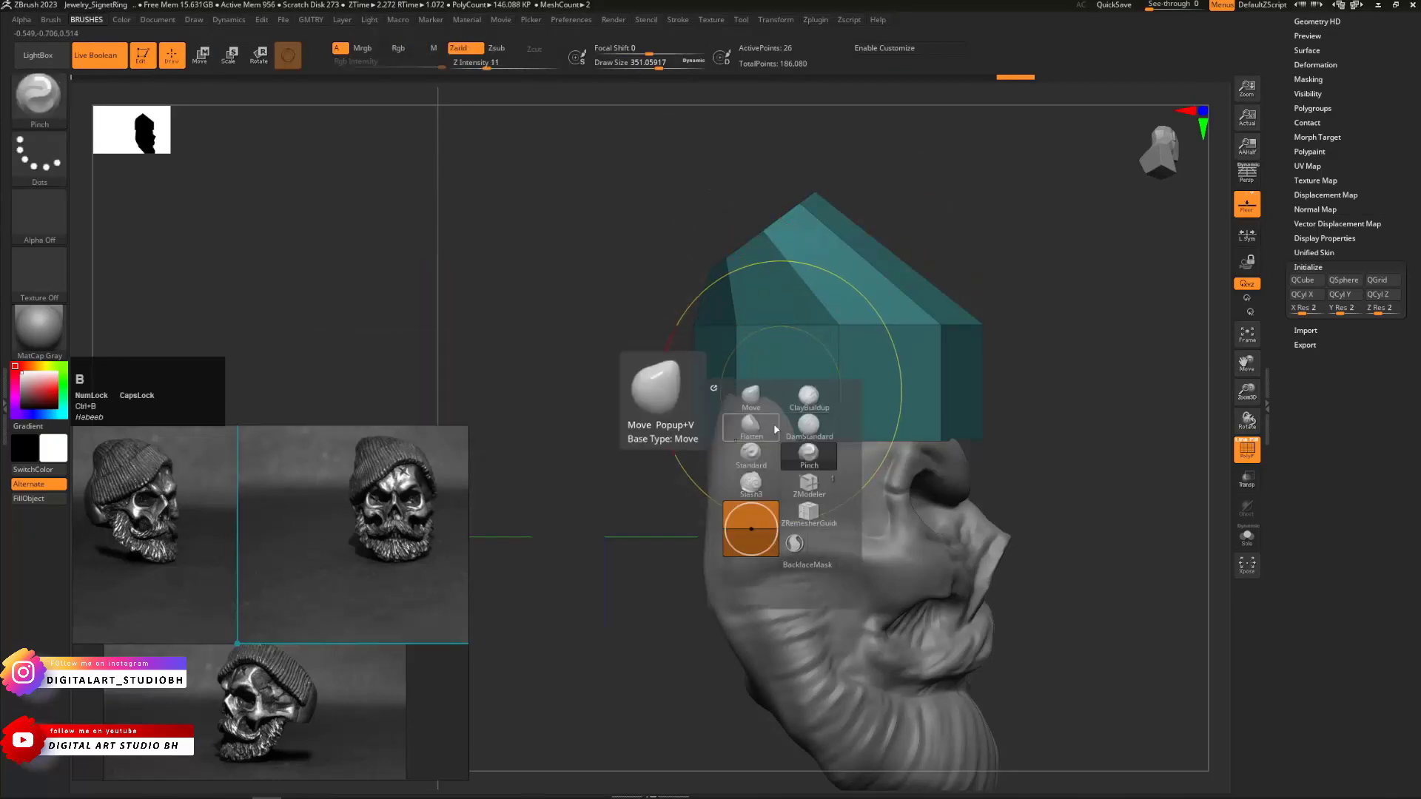
left_click(750, 396)
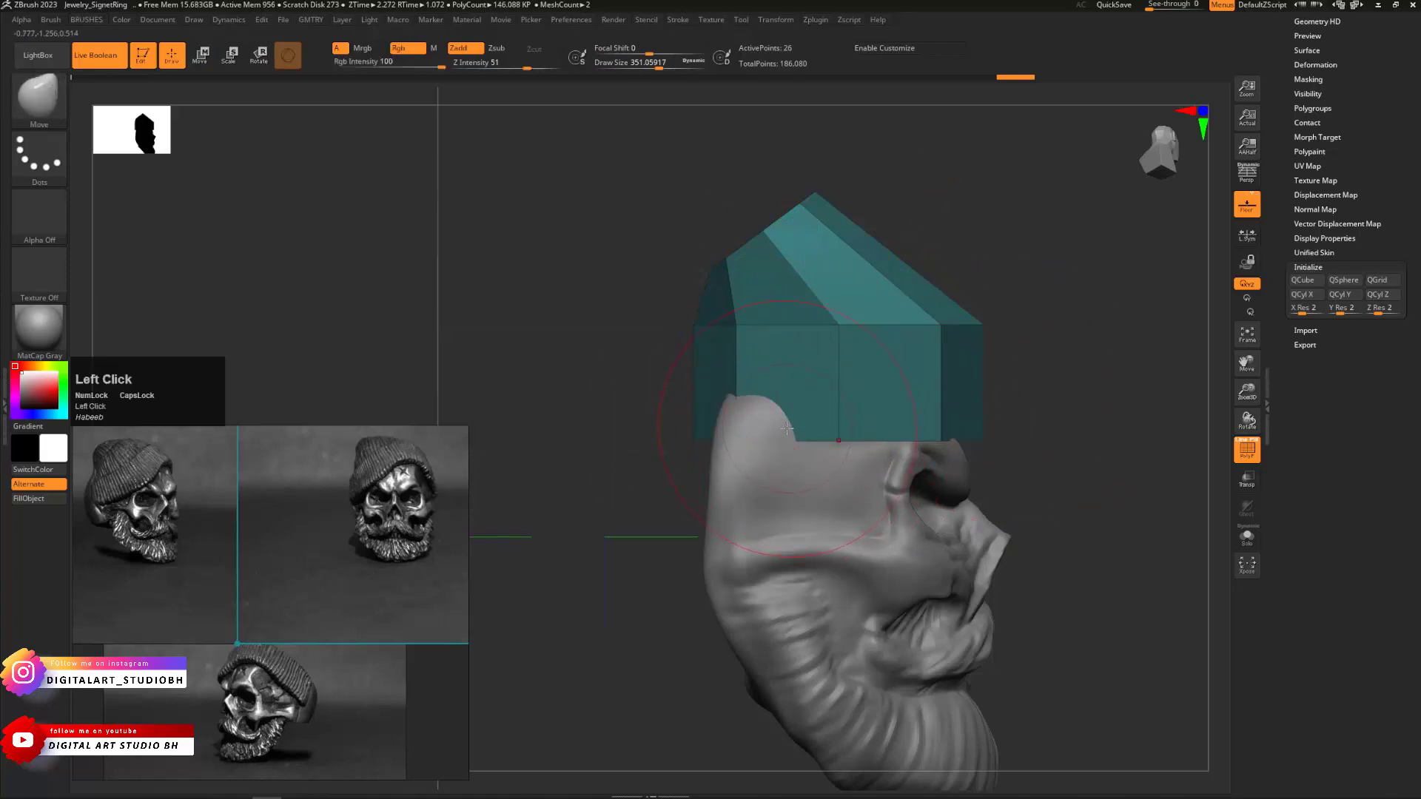
left_click_drag(786, 428, 791, 420)
left_click_drag(1048, 366, 760, 394)
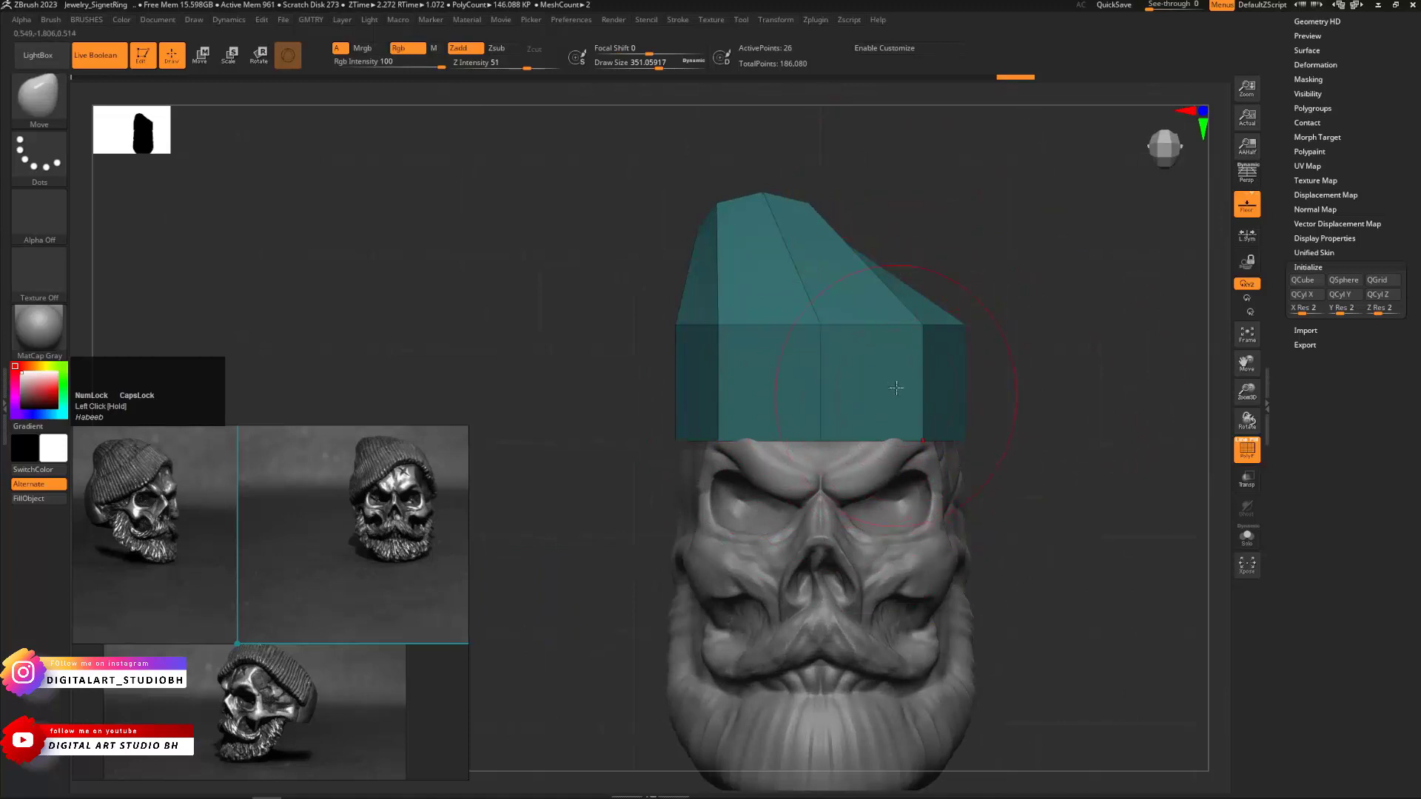
Turn on the dynamic subdivision preview for the hat block-out and open its geometry settings
key("d")
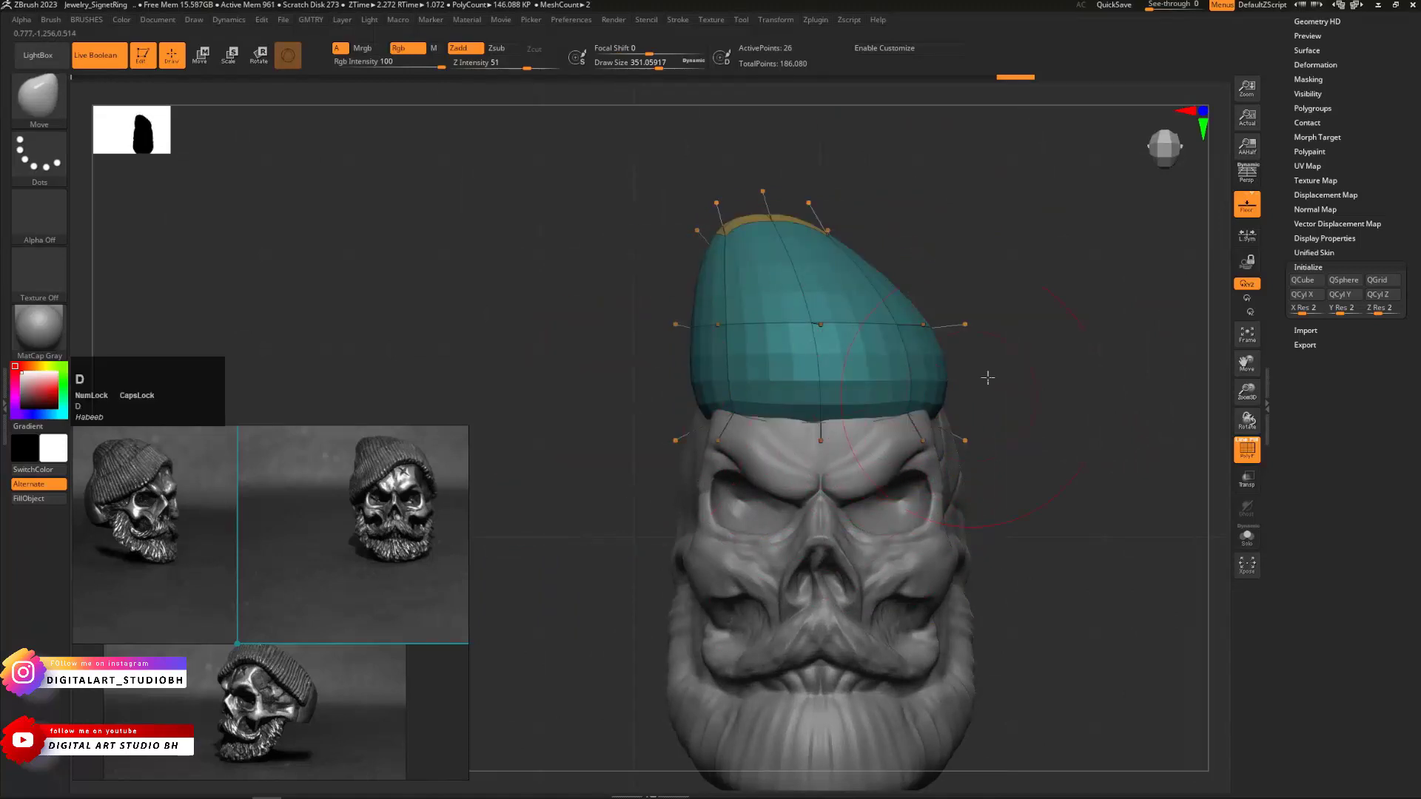
left_click_drag(1014, 291, 1066, 297)
left_click_drag(1281, 124, 1279, 268)
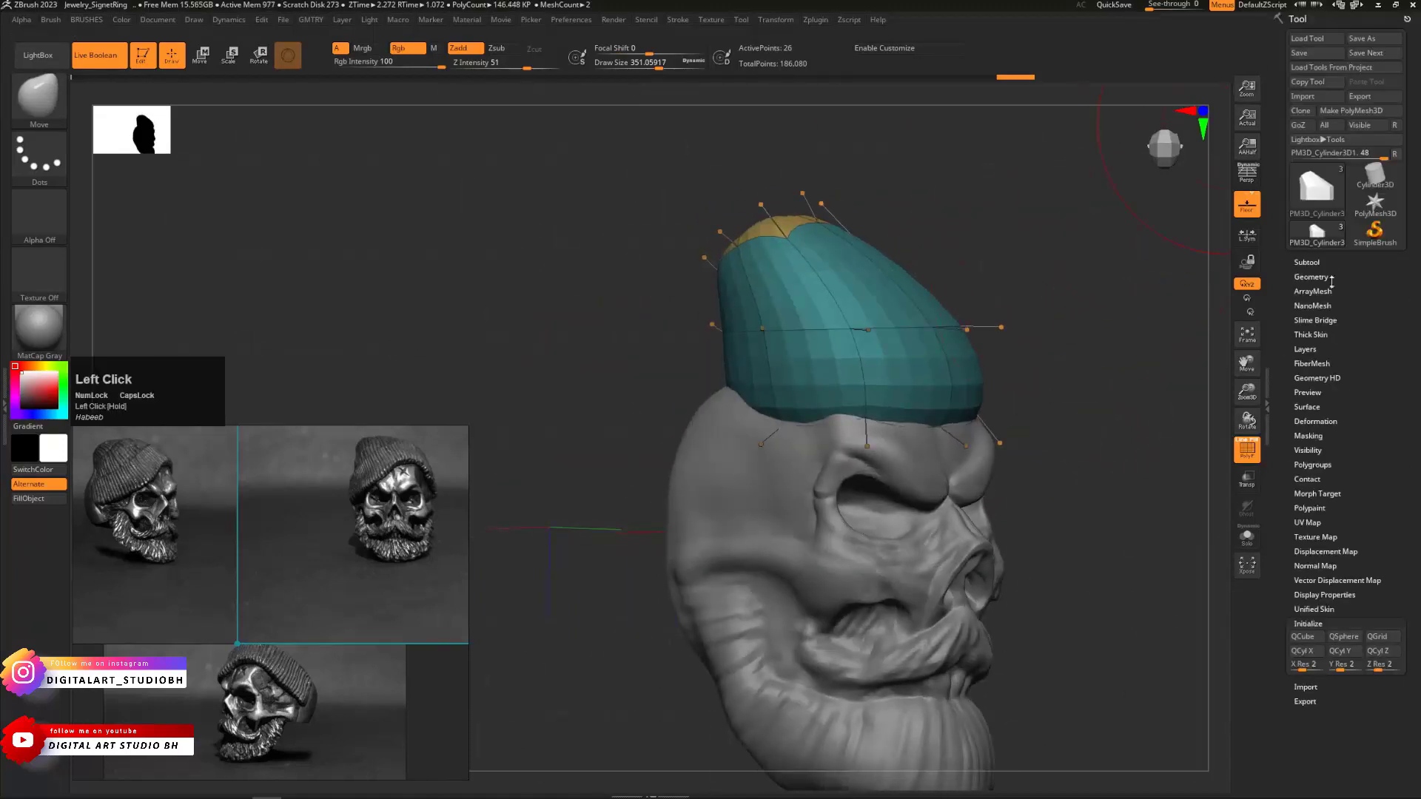
left_click(1308, 276)
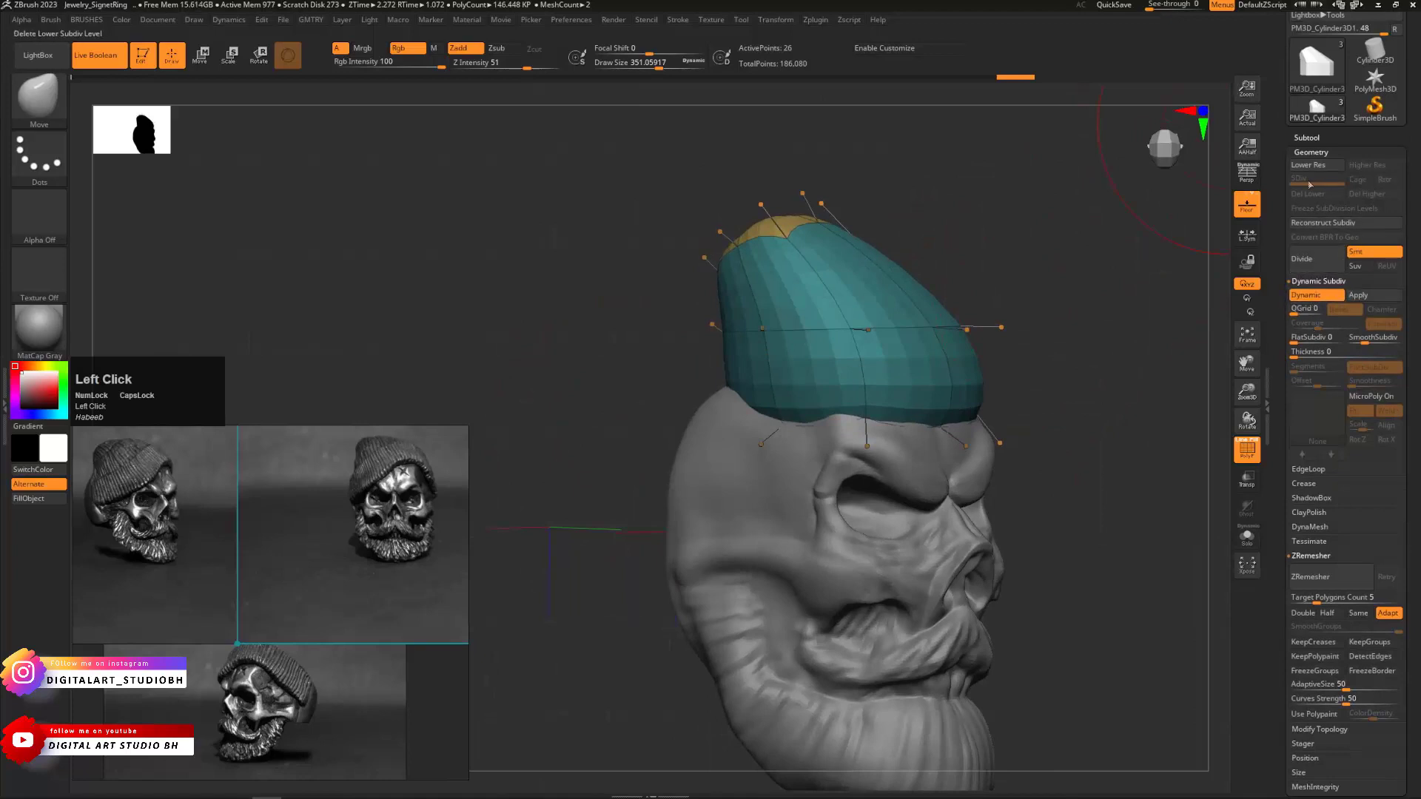
left_click_drag(932, 341, 1065, 272, "shift")
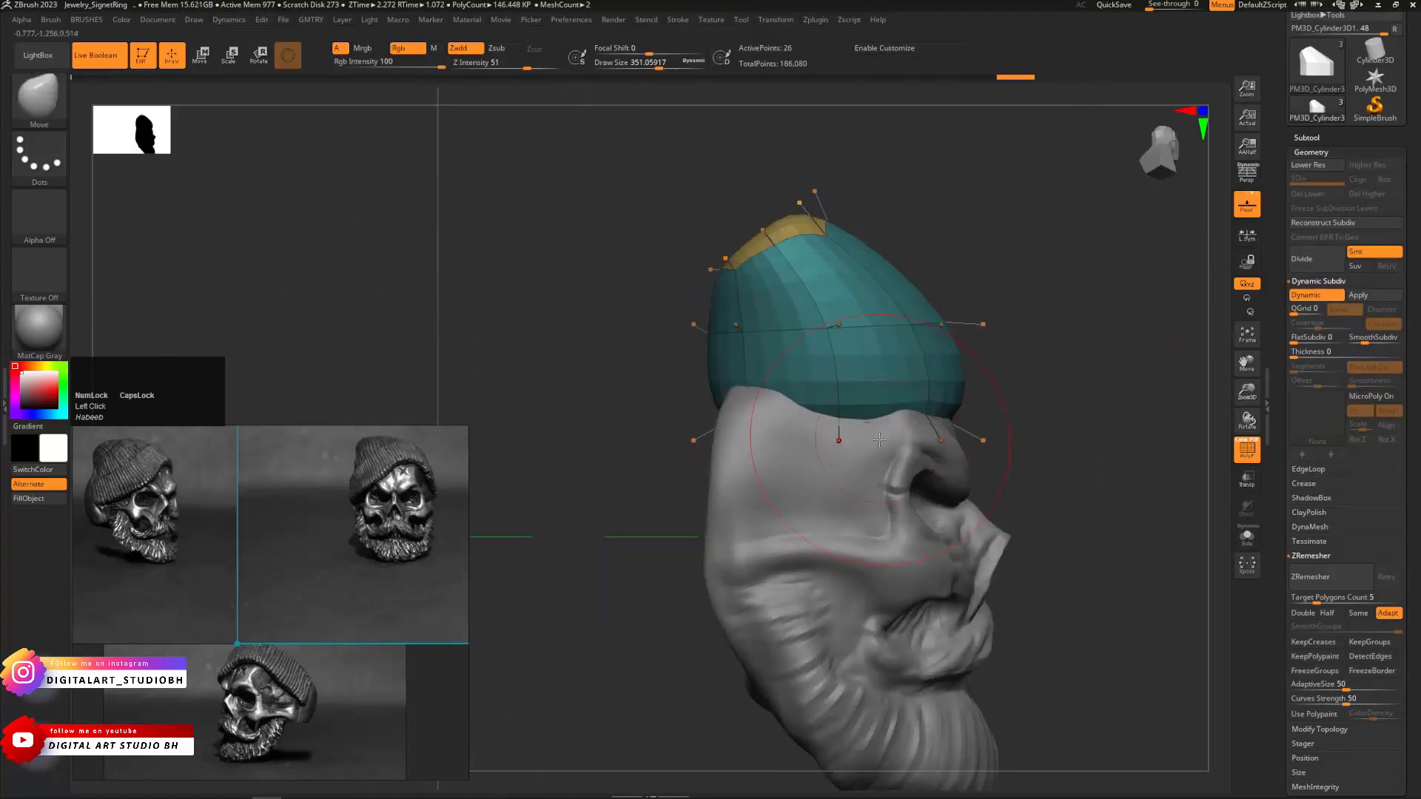
Pull the hat's lower rim outward at the back and down over the side of the skull, using a draw size of about 338
mouse_move(781, 422)
left_mouse_down()
mouse_move(772, 405)
mouse_move(793, 396)
mouse_move(917, 395)
left_mouse_up()
left_click_drag(730, 428, 854, 474)
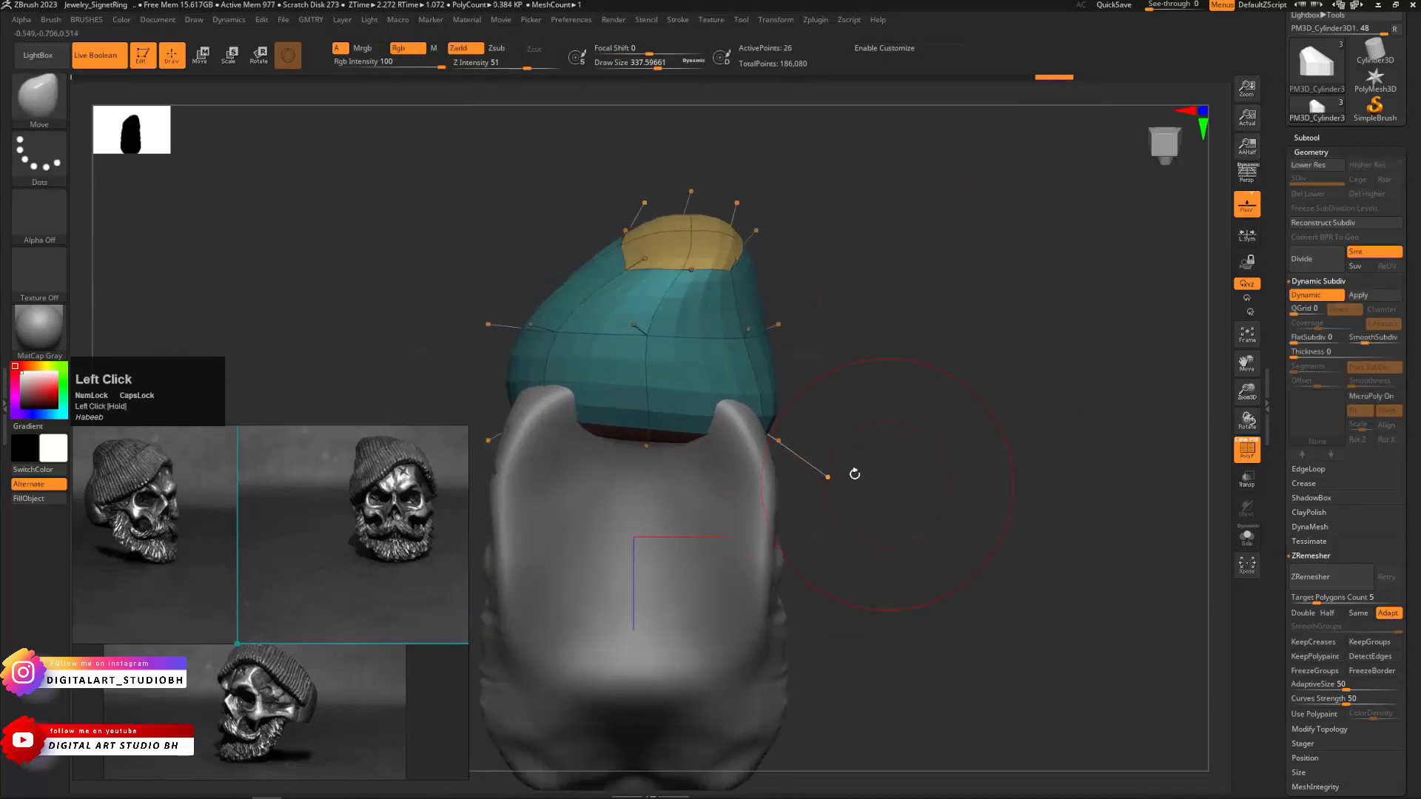
left_click_drag(756, 406, 851, 329)
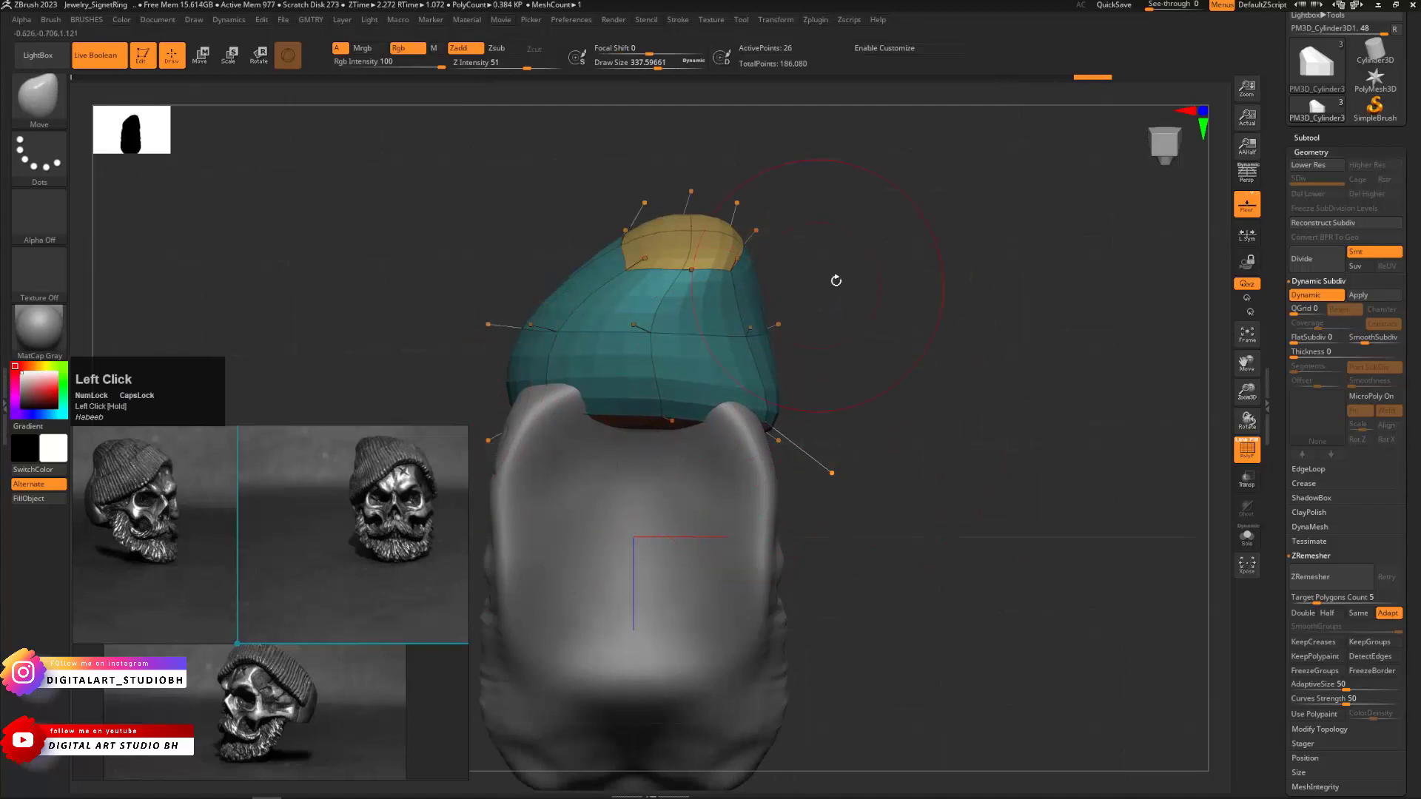
left_click_drag(836, 280, 920, 314)
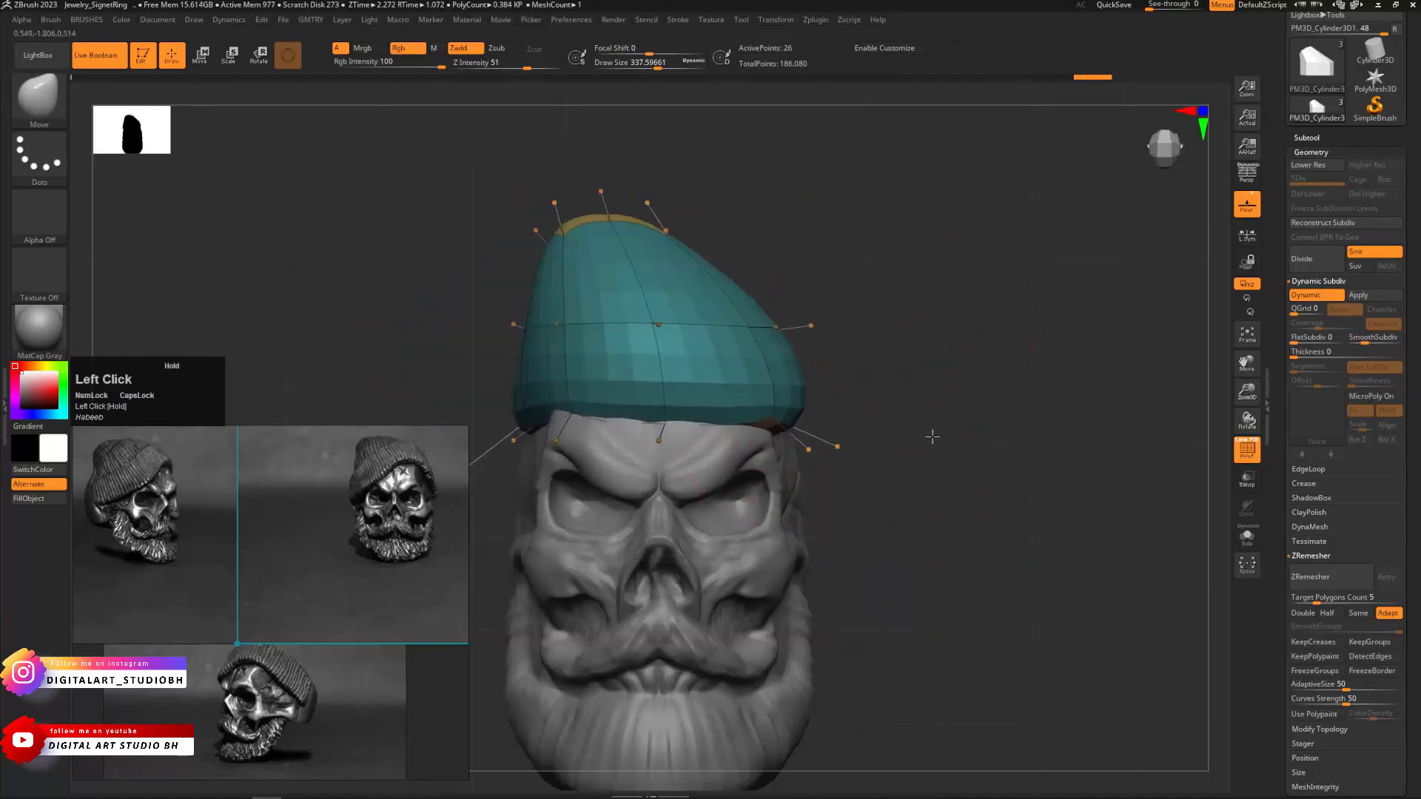
left_click_drag(933, 437, 908, 467)
left_click_drag(534, 419, 457, 741)
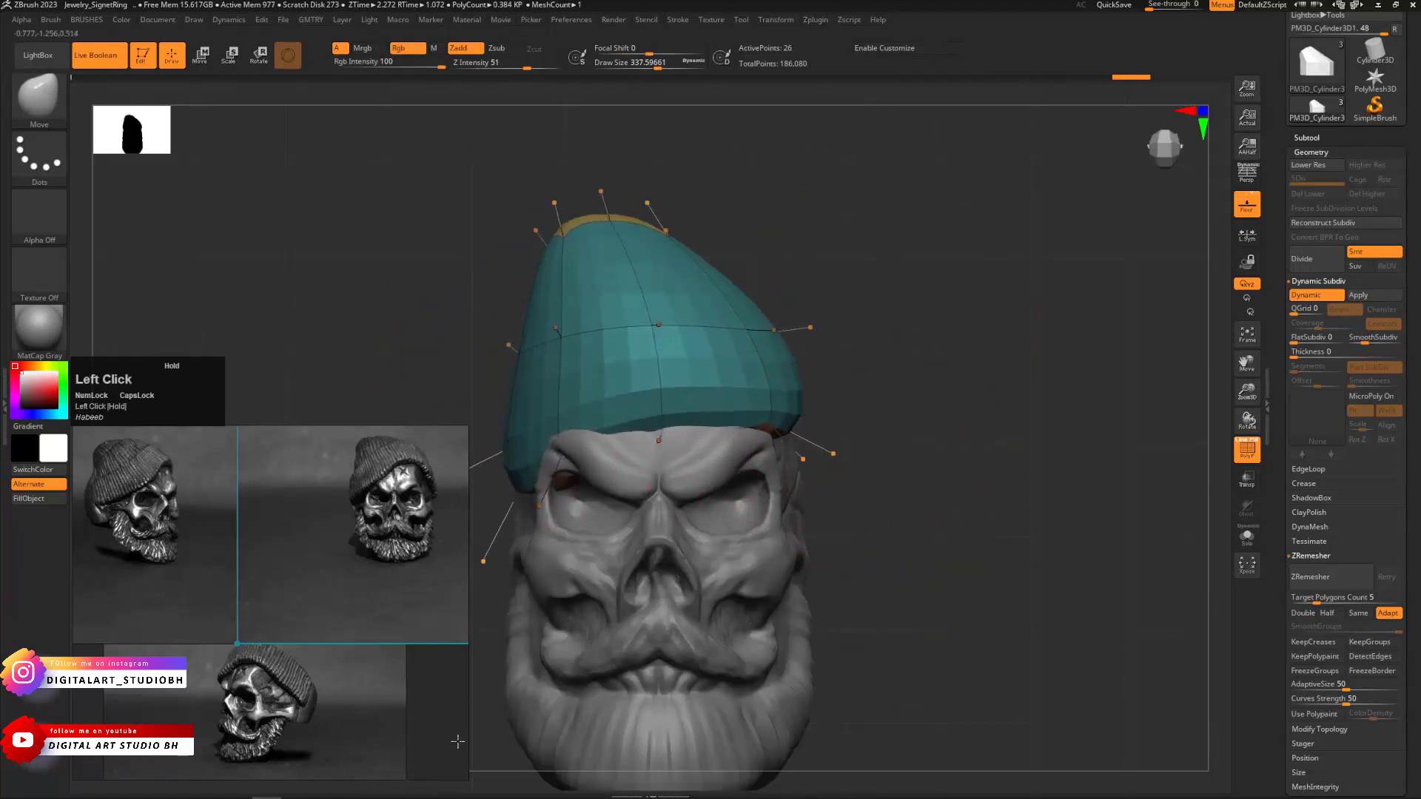
Raise the hat's front rim off the forehead and fit its opposite side to the skull, using a draw size of about 379
key("s")
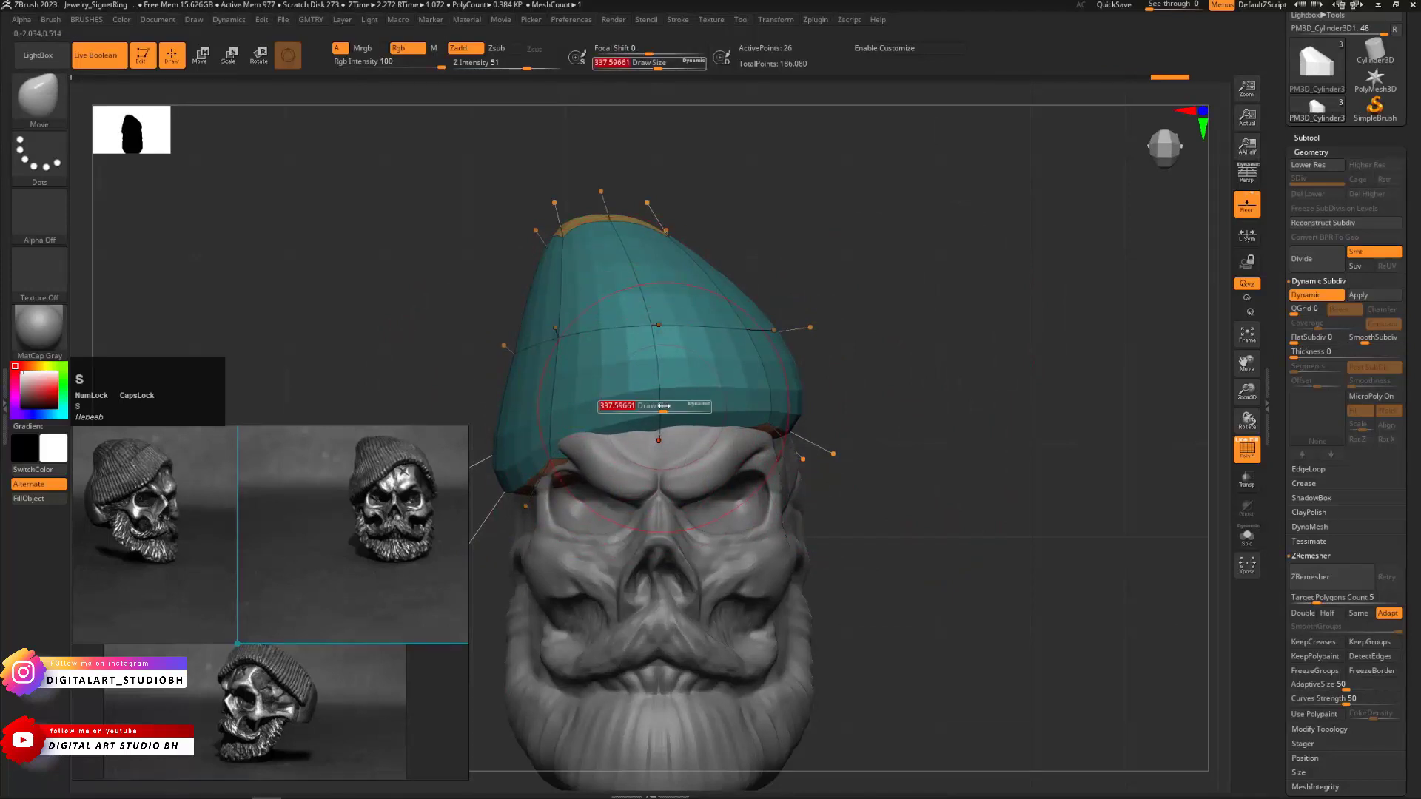
mouse_move(658, 419)
left_mouse_down()
mouse_move(668, 468)
mouse_move(707, 417)
mouse_move(729, 216)
mouse_move(614, 261)
left_mouse_up()
key("s")
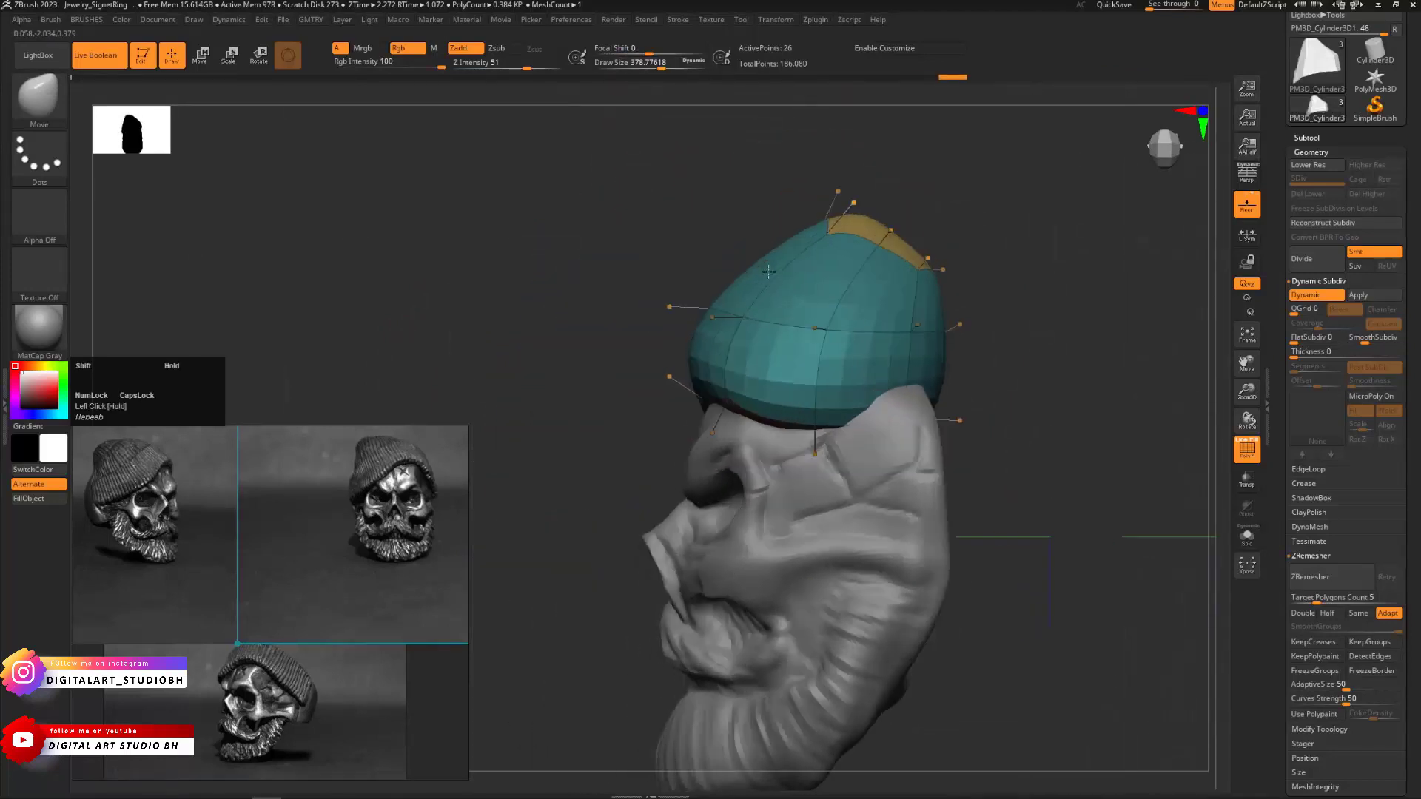
left_click_drag(743, 356, 902, 309)
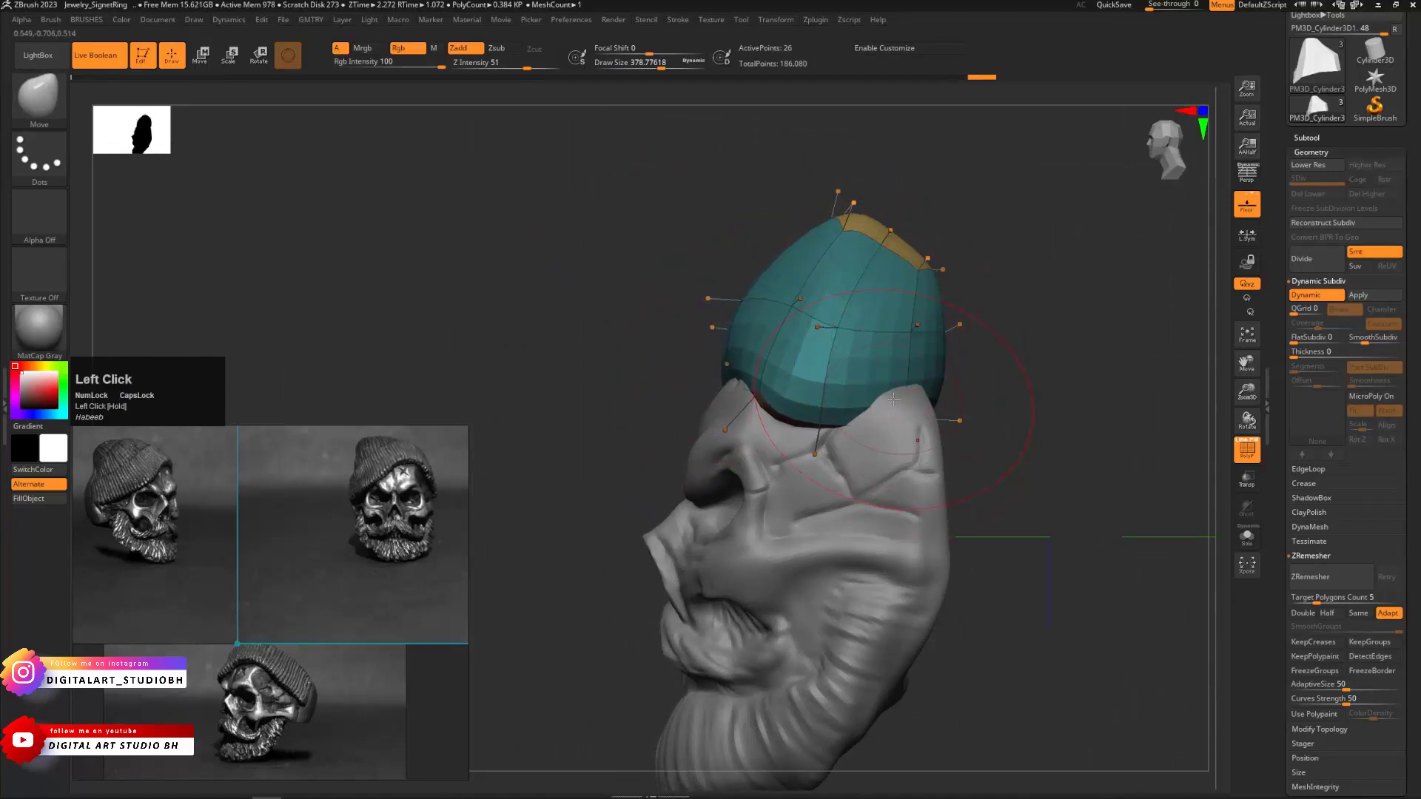
mouse_move(896, 402)
left_mouse_down()
mouse_move(1068, 444)
mouse_move(1027, 546)
left_mouse_up()
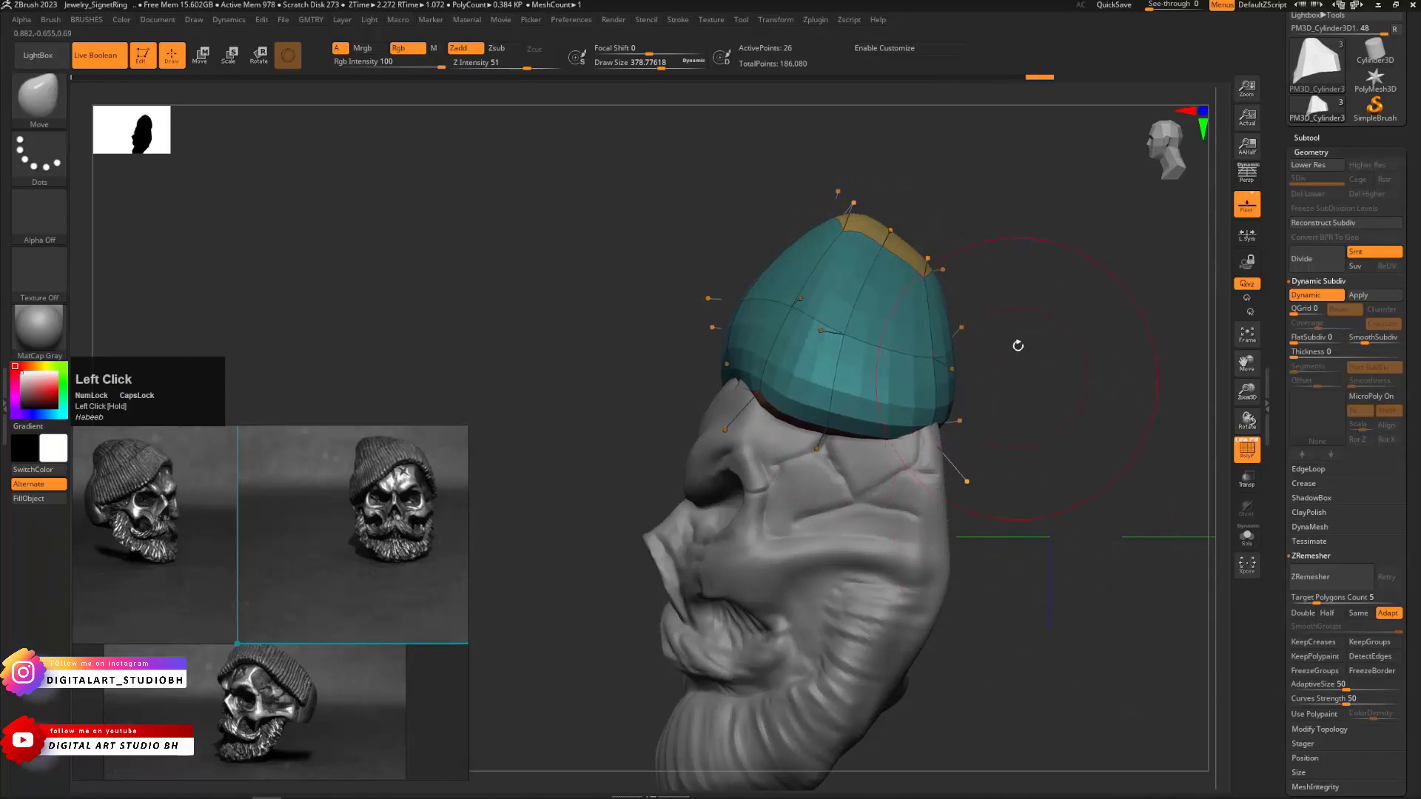
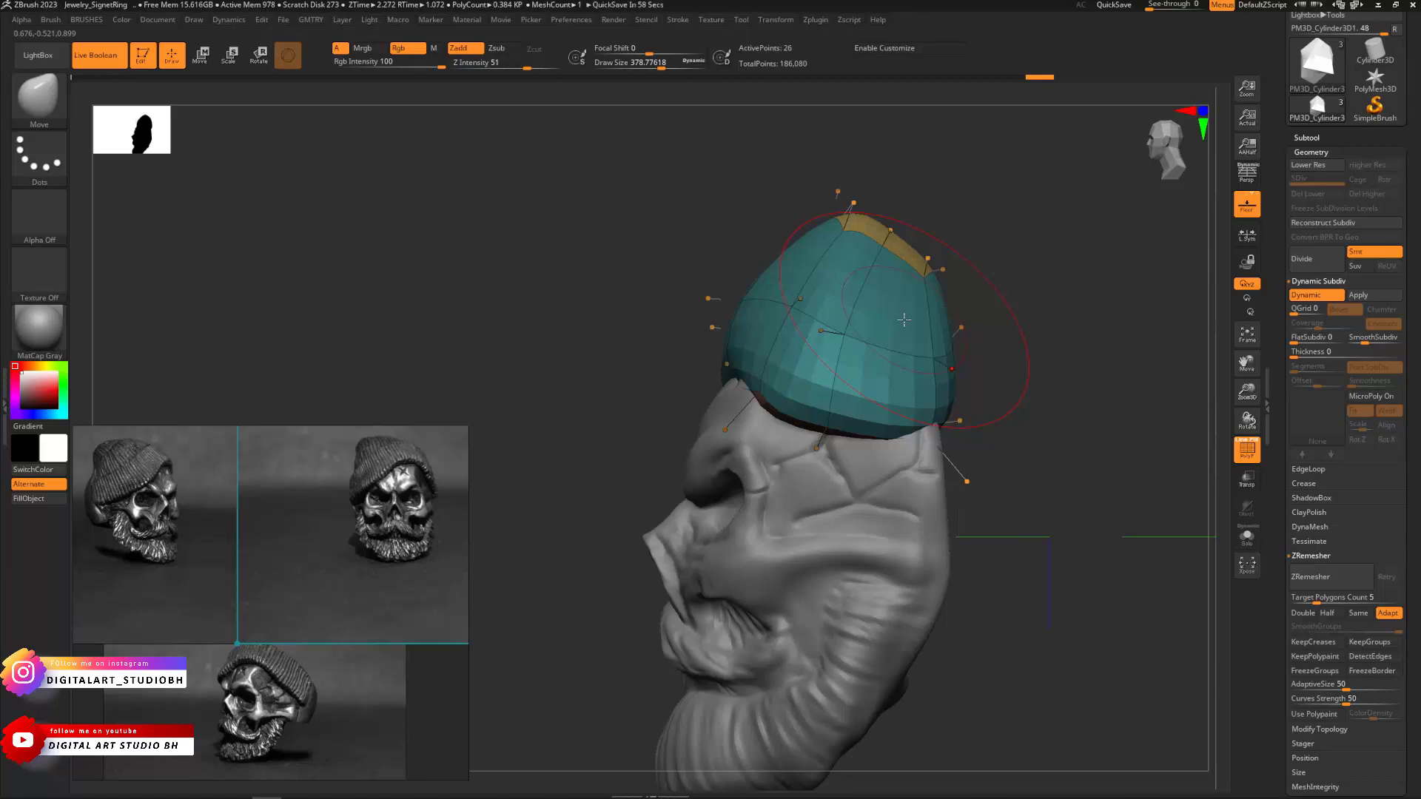
left_click_drag(988, 339, 914, 341)
Divide the hat mesh once, turn off Dynamic Subdiv, and return the hat to subdivision level 1
key("ctrl+3")
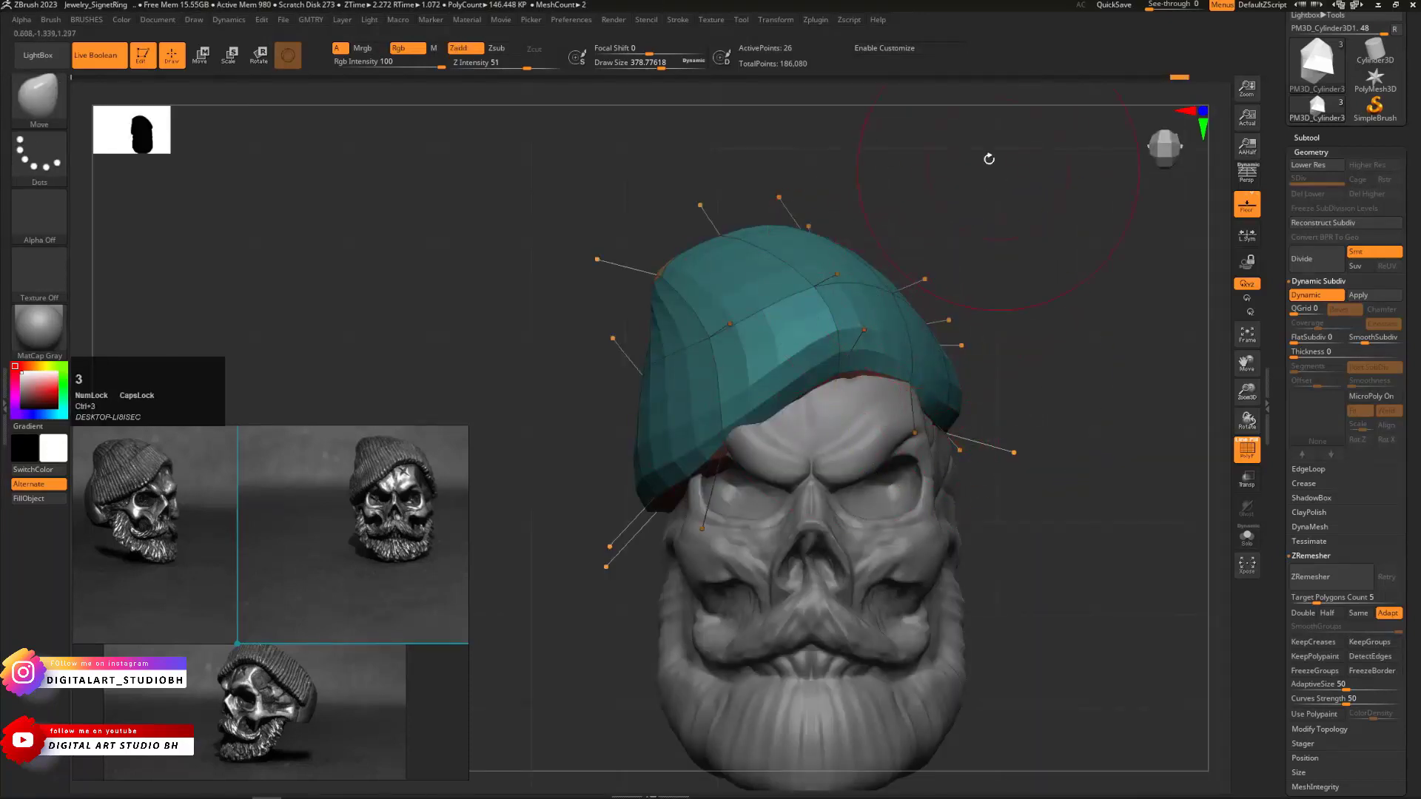
left_click_drag(1031, 298, 1004, 232)
key("shift+f")
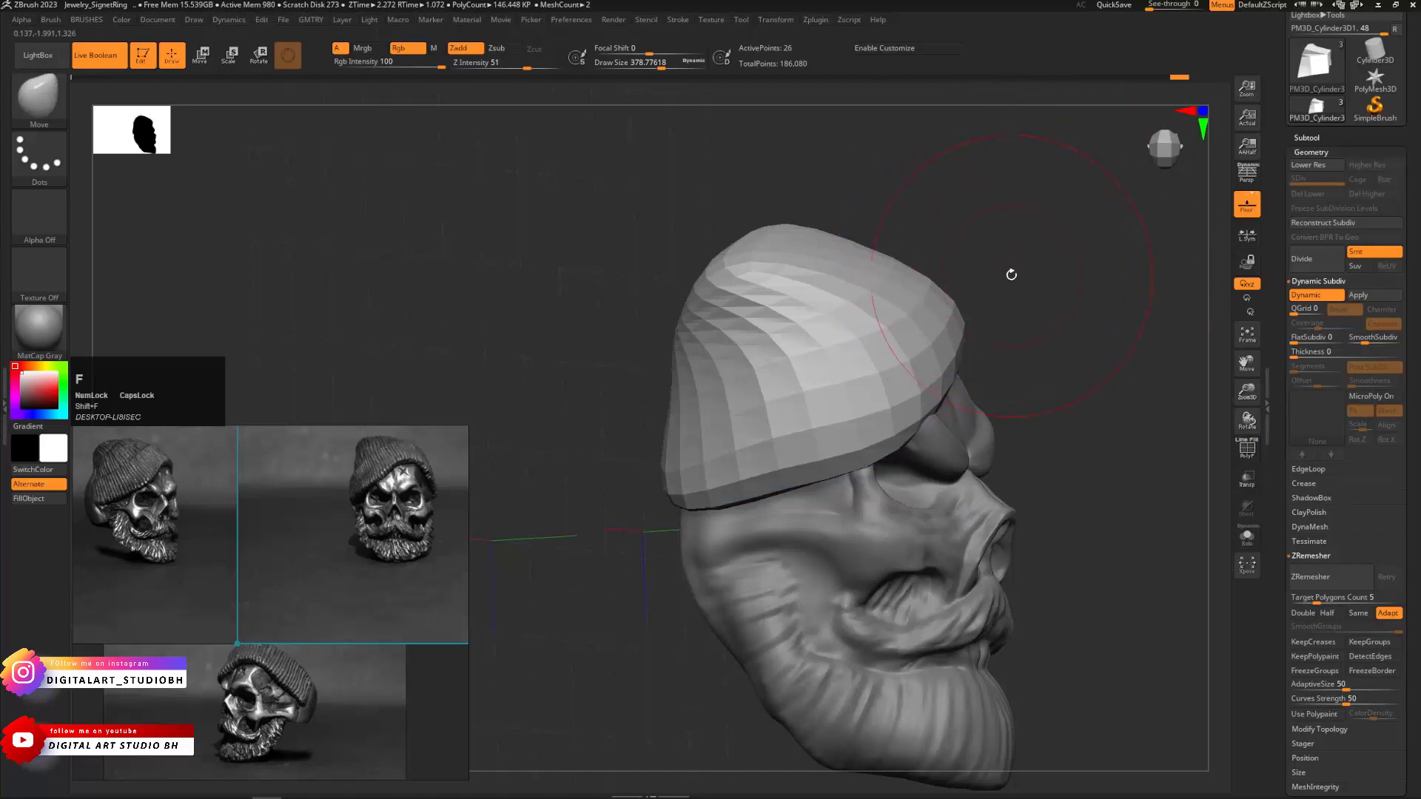
key("shift+f")
key("ctrl+d")
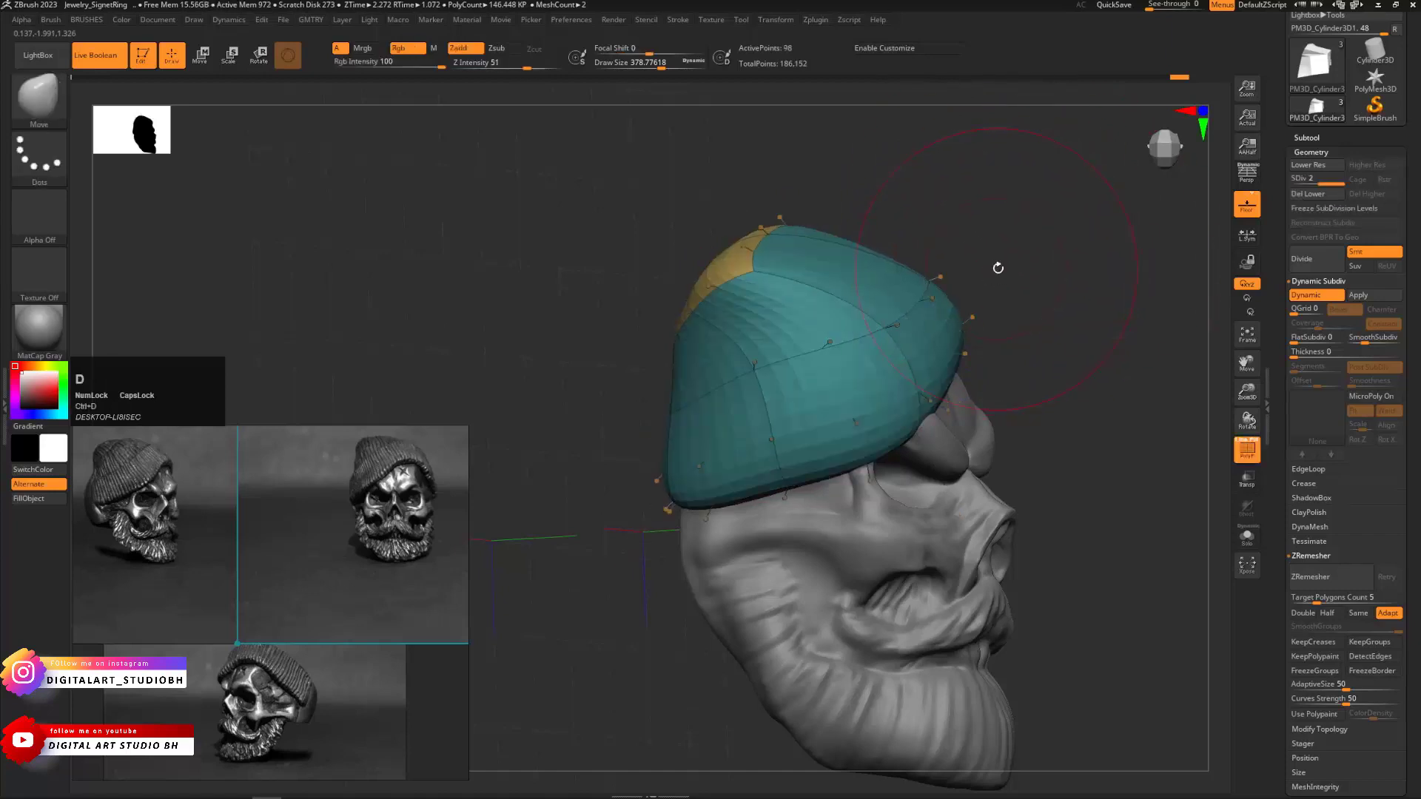
left_click(1317, 294)
left_click_drag(1031, 251, 1074, 291)
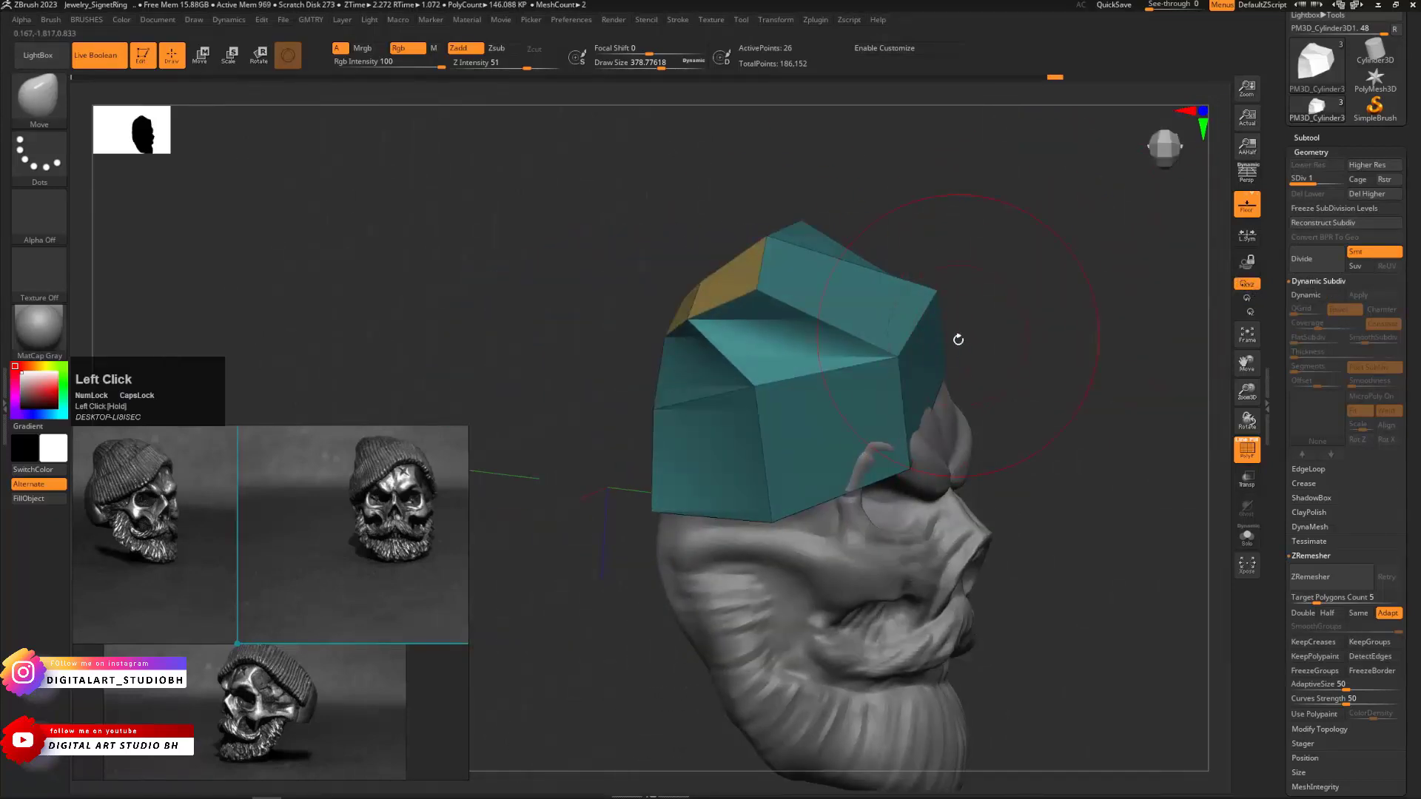
Isolate the hat's lower band of faces in Solo mode and assign the band its own polygroup
left_click(832, 401, "ctrl+shift")
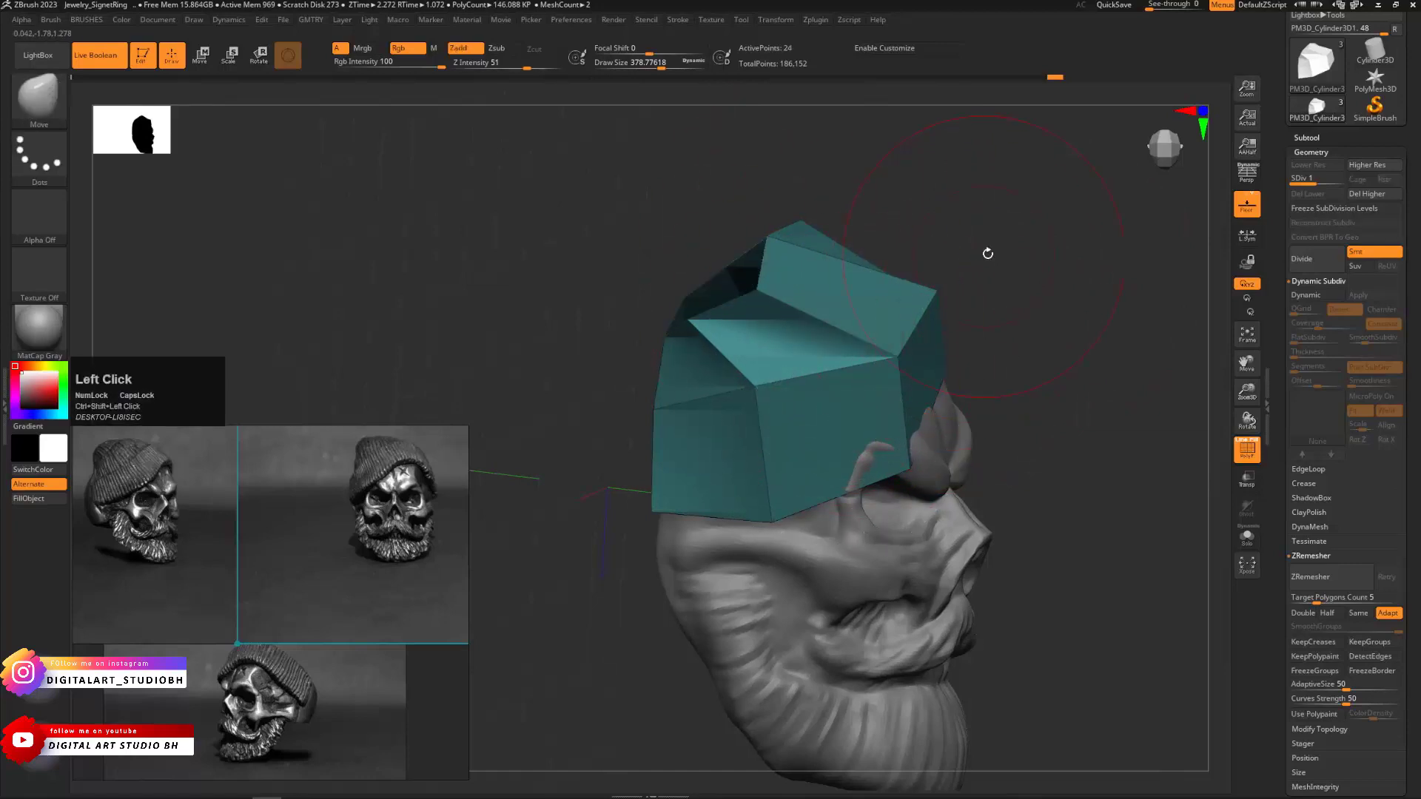
left_click_drag(986, 253, 957, 336)
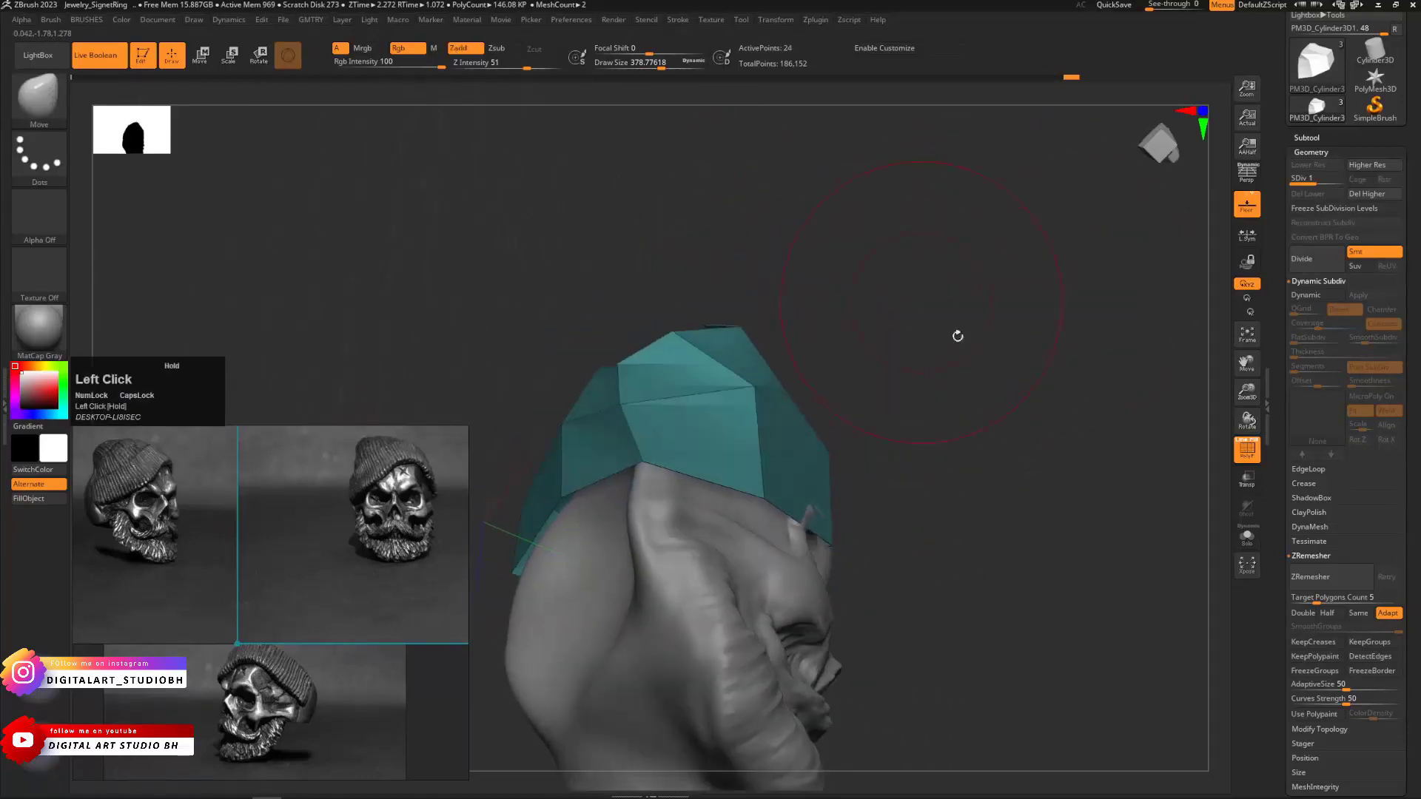
left_click(1257, 538)
mouse_move(1021, 286)
left_mouse_down()
mouse_move(1056, 286)
mouse_move(746, 218)
mouse_move(762, 342)
mouse_move(577, 222)
mouse_move(958, 301)
mouse_move(939, 289)
left_mouse_up()
key("ctrl+w")
key("ctrl+w")
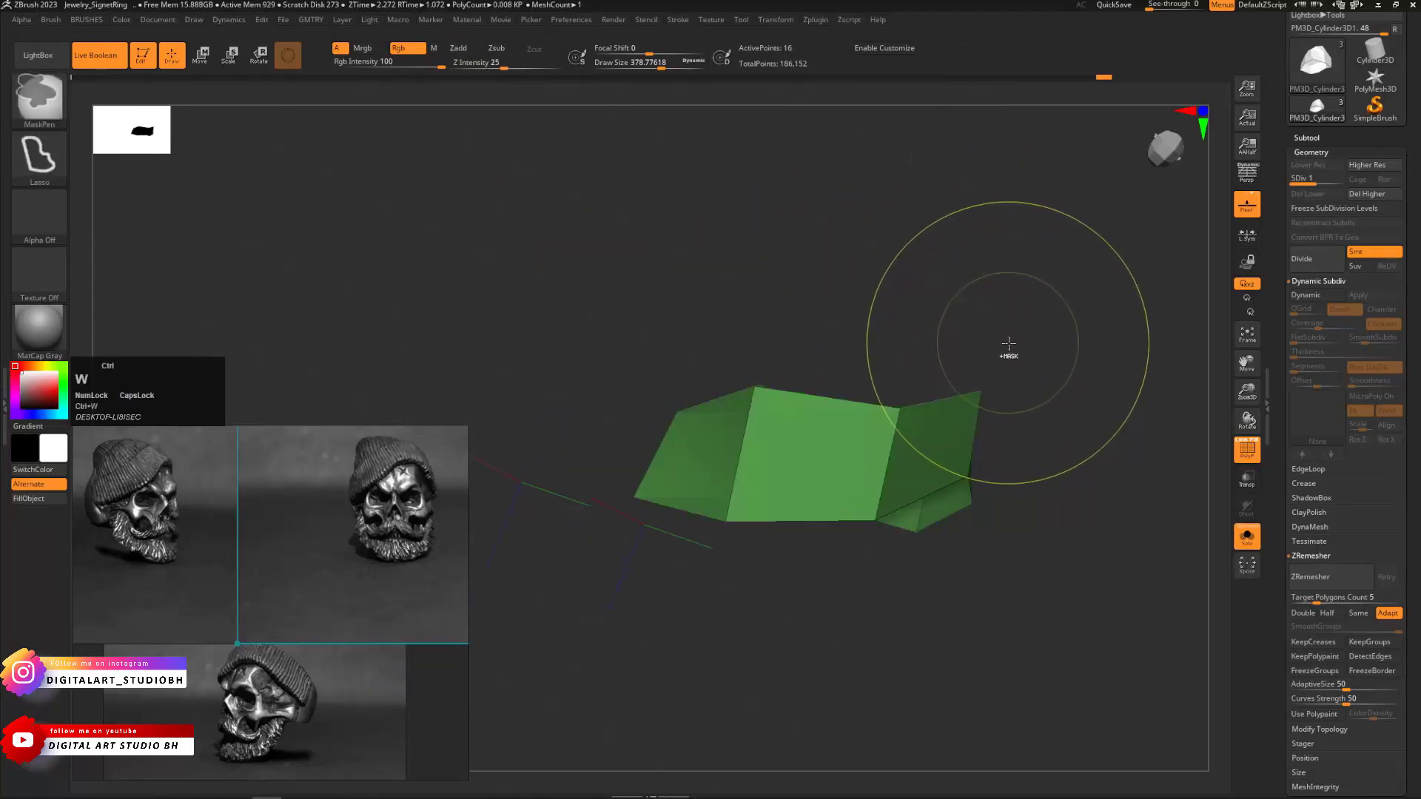
Unhide the whole hat, leave Solo mode to bring back the skull, and set the hat to subdivision level 2
left_click(1039, 338, "ctrl+shift")
left_click_drag(1087, 395, 1142, 460)
left_click(1249, 536)
left_click_drag(1011, 346, 932, 352)
left_click(1331, 184)
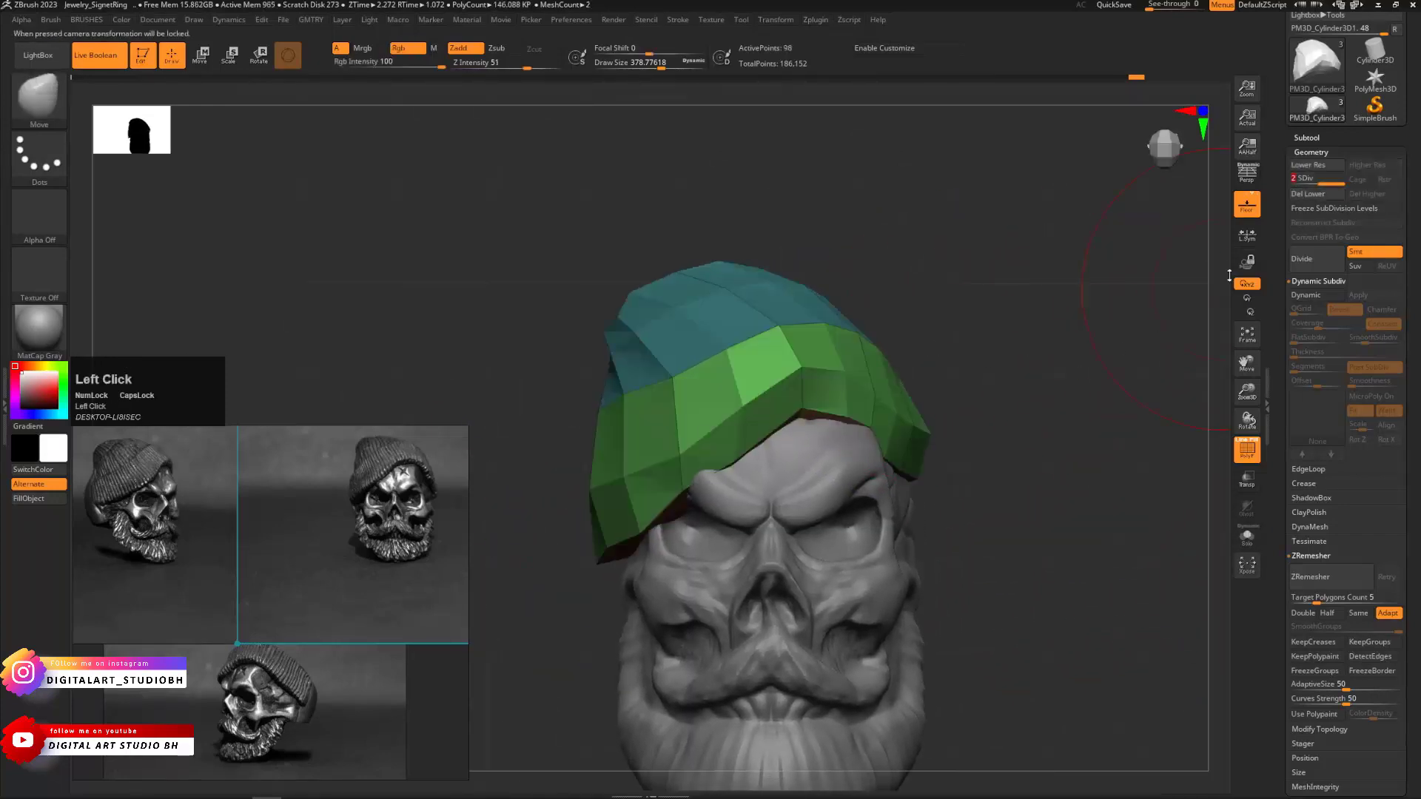
Undo the last hat adjustment and divide the hat to subdivision level 3
mouse_move(942, 284)
left_mouse_down()
mouse_move(973, 273)
mouse_move(952, 261)
mouse_move(931, 289)
left_mouse_up()
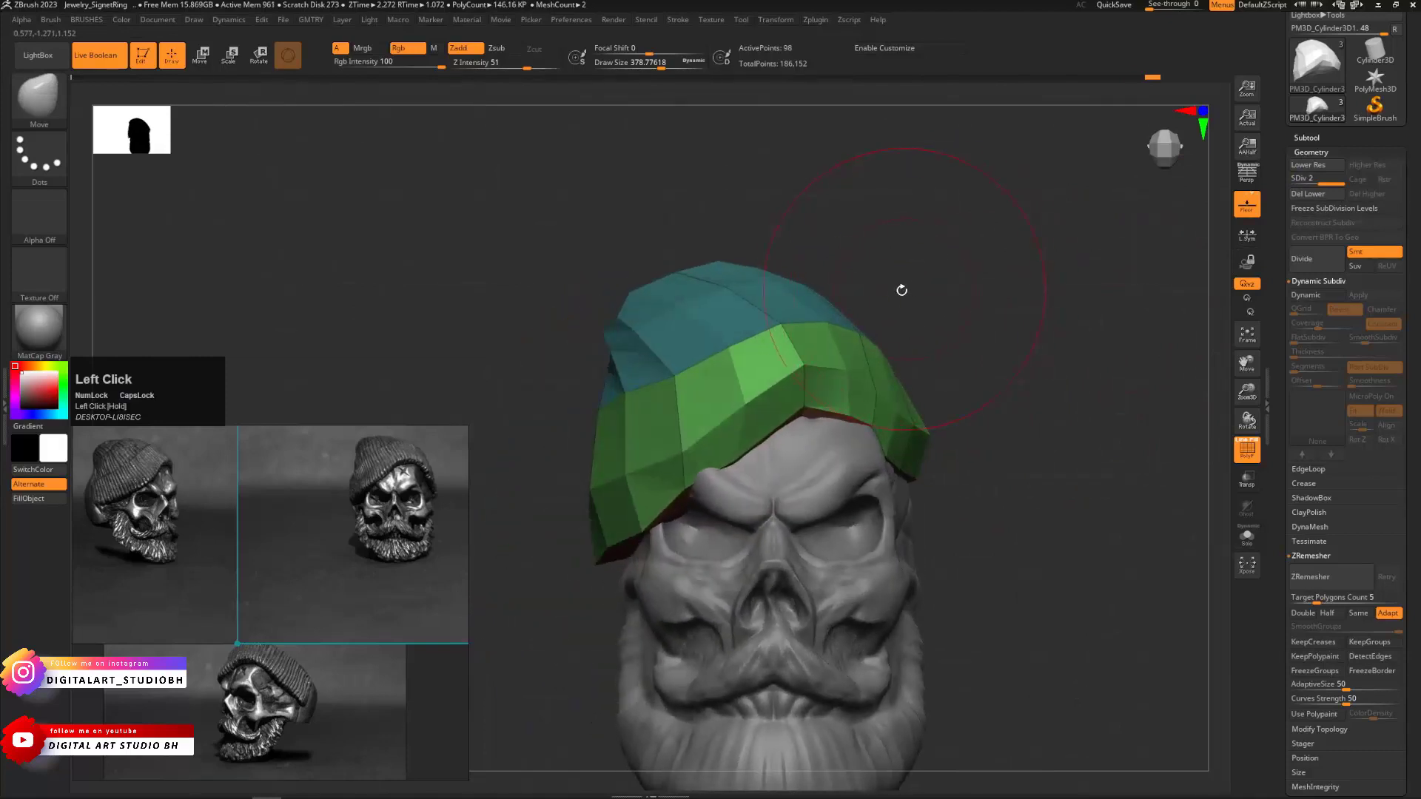
key("ctrl+z")
left_click_drag(965, 336, 1295, 238)
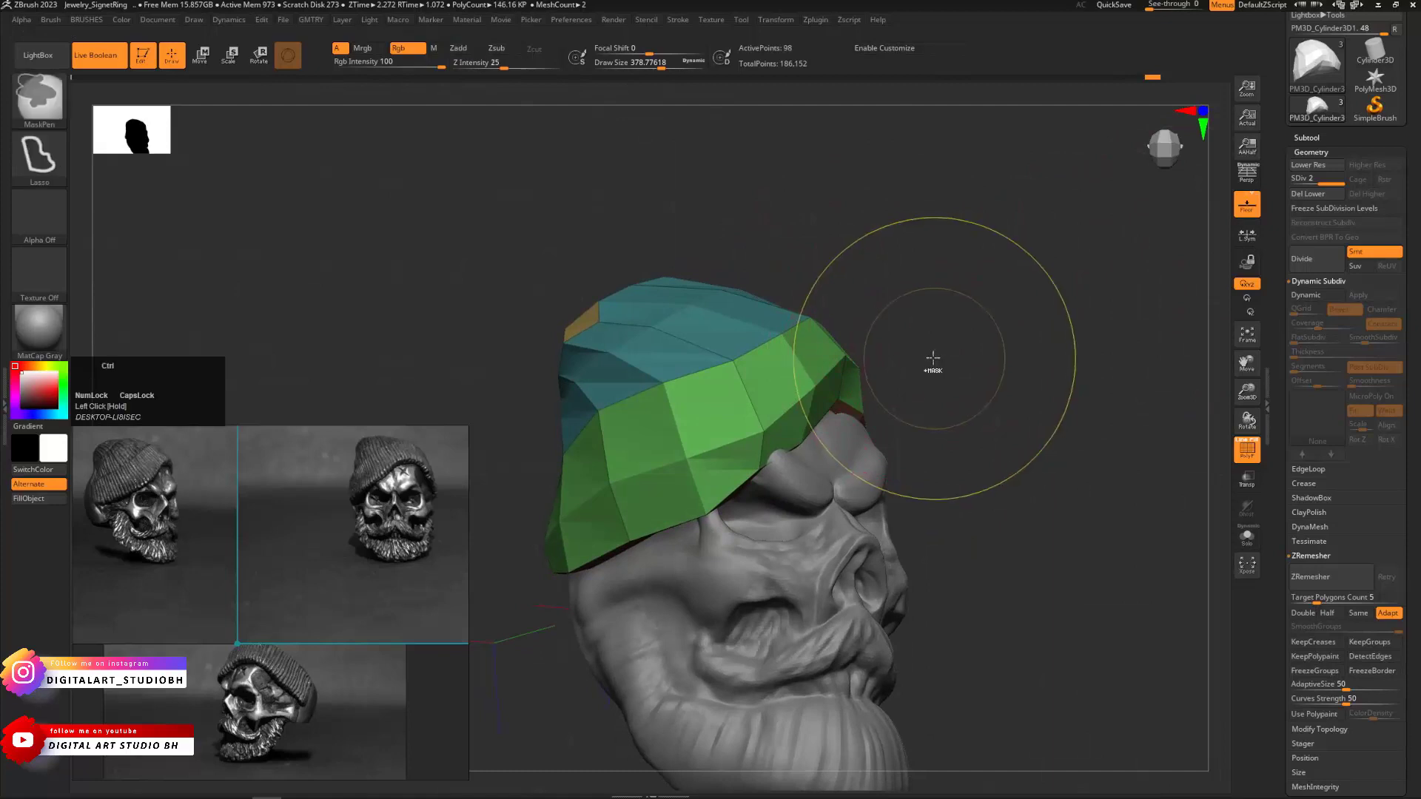
key("ctrl+d")
Push the hat's rim inward from below with the Move brush so it sits close around the forehead and sides
left_click_drag(872, 336, 597, 413)
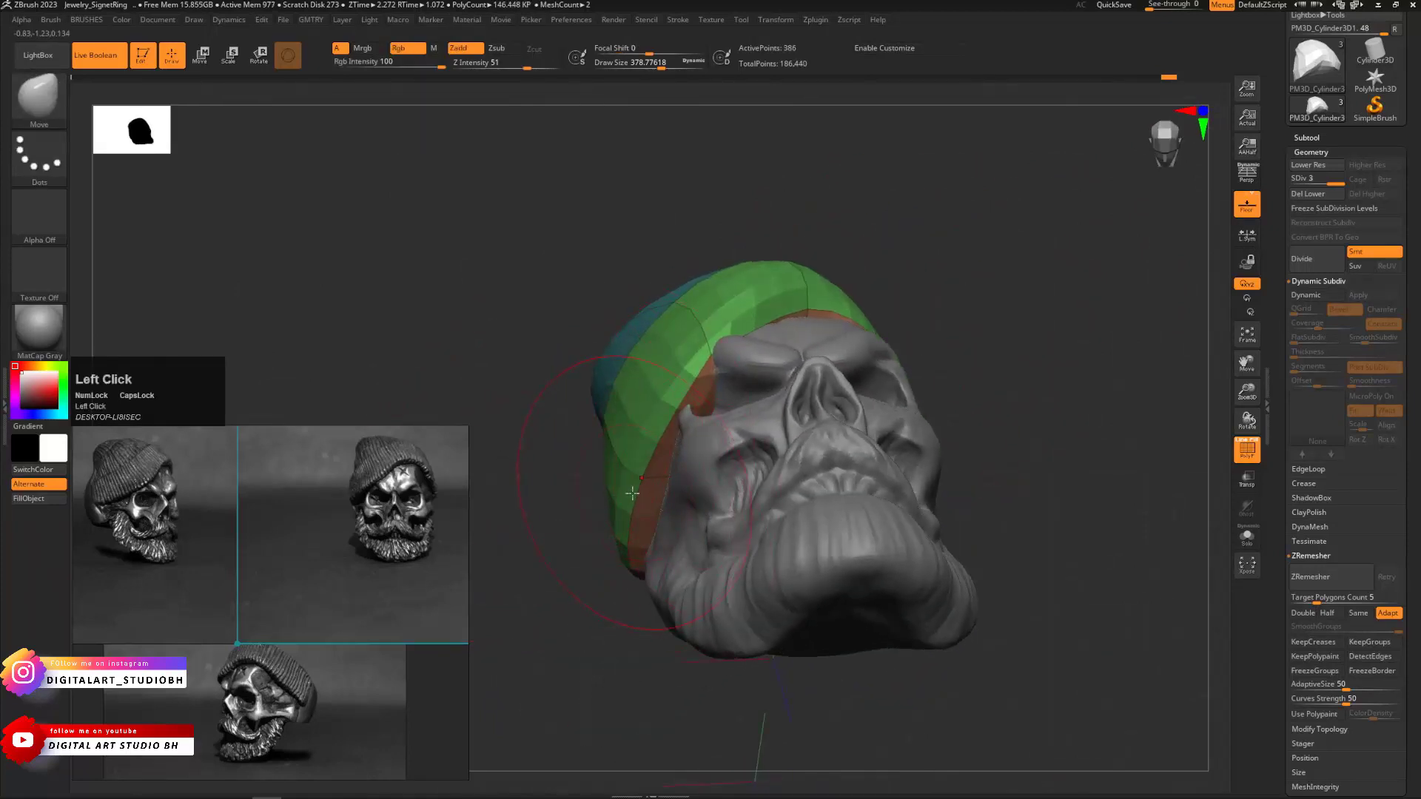
left_click_drag(642, 490, 650, 492)
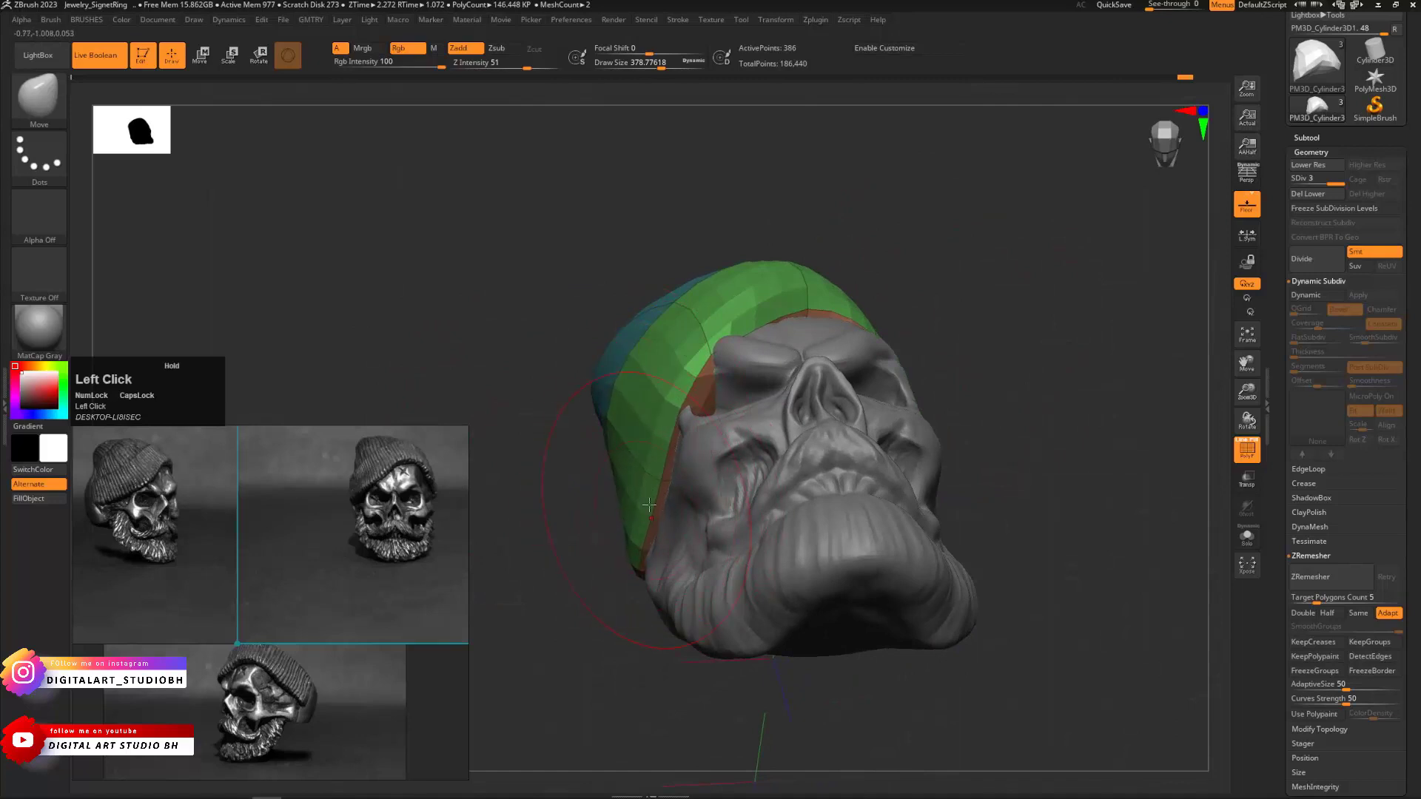
mouse_move(820, 253)
left_mouse_down()
mouse_move(891, 231)
mouse_move(816, 296)
left_mouse_up()
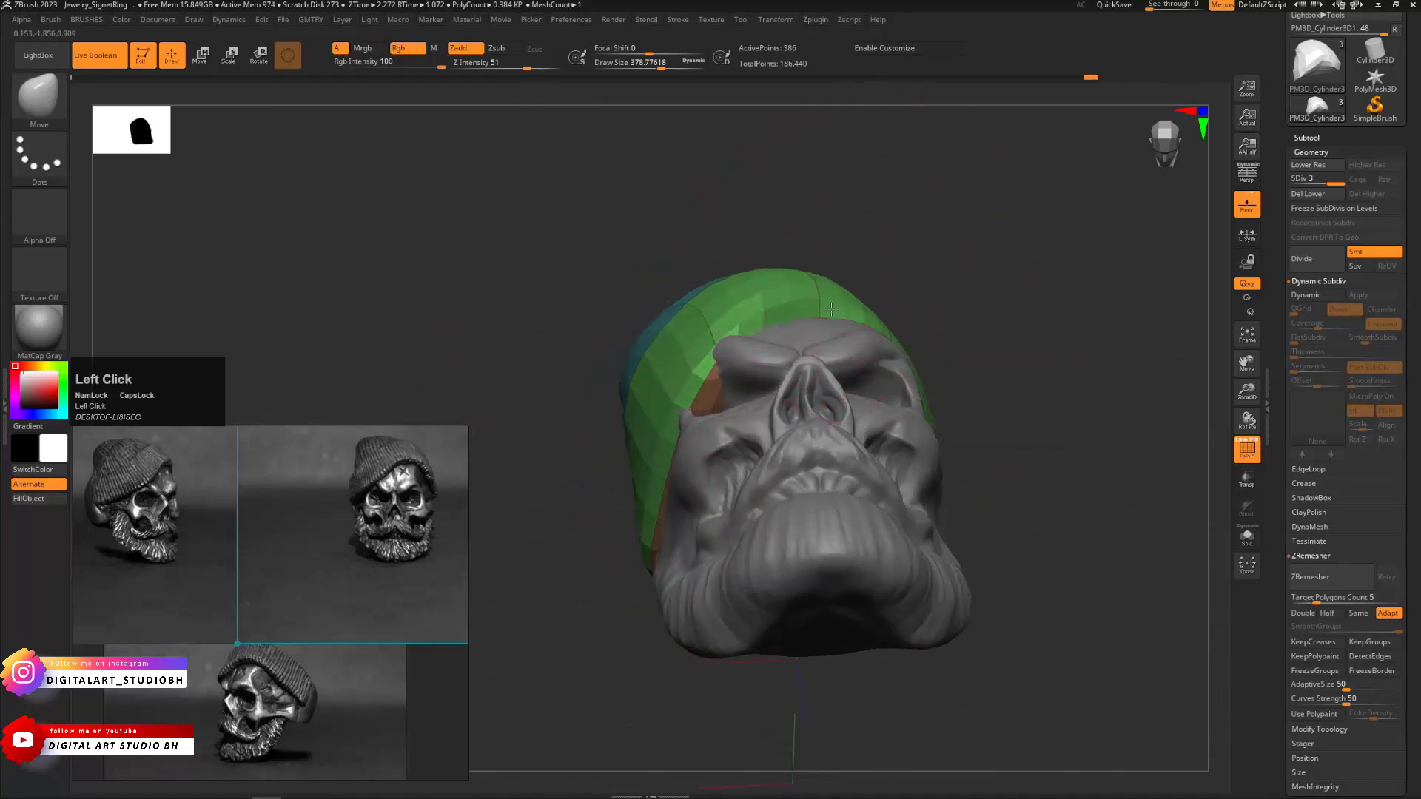
left_click_drag(894, 235, 890, 333)
mouse_move(1029, 326)
left_mouse_down()
mouse_move(666, 377)
mouse_move(1021, 311)
left_mouse_up()
mouse_move(899, 226)
left_mouse_down()
mouse_move(945, 209)
mouse_move(903, 220)
left_mouse_up()
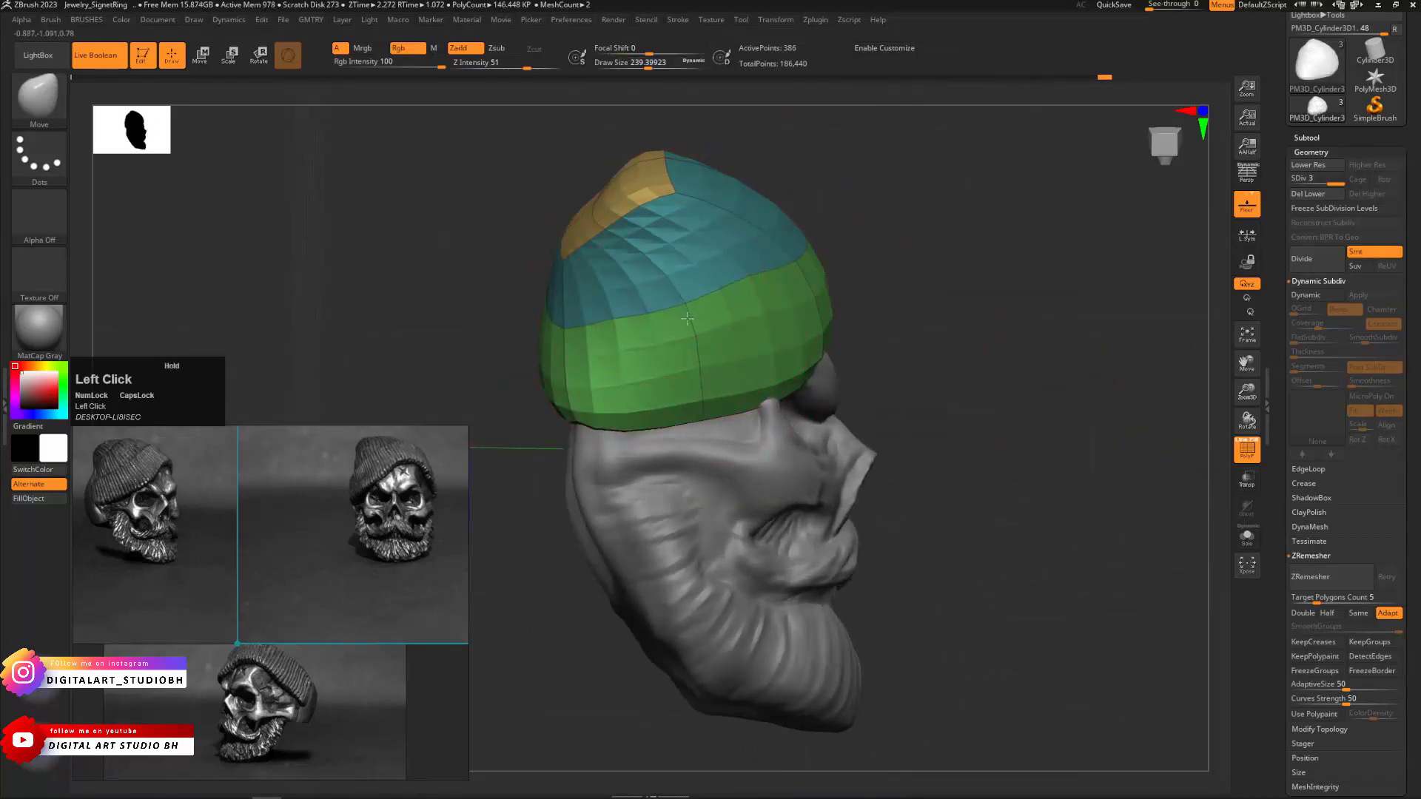
Drop the hat to subdivision level 2 and pull the band's upper edge down at the side, using a draw size of about 286
key("ctrl+z")
key("shift")
key("shift+d")
key("s")
left_click_drag(689, 297, 702, 362)
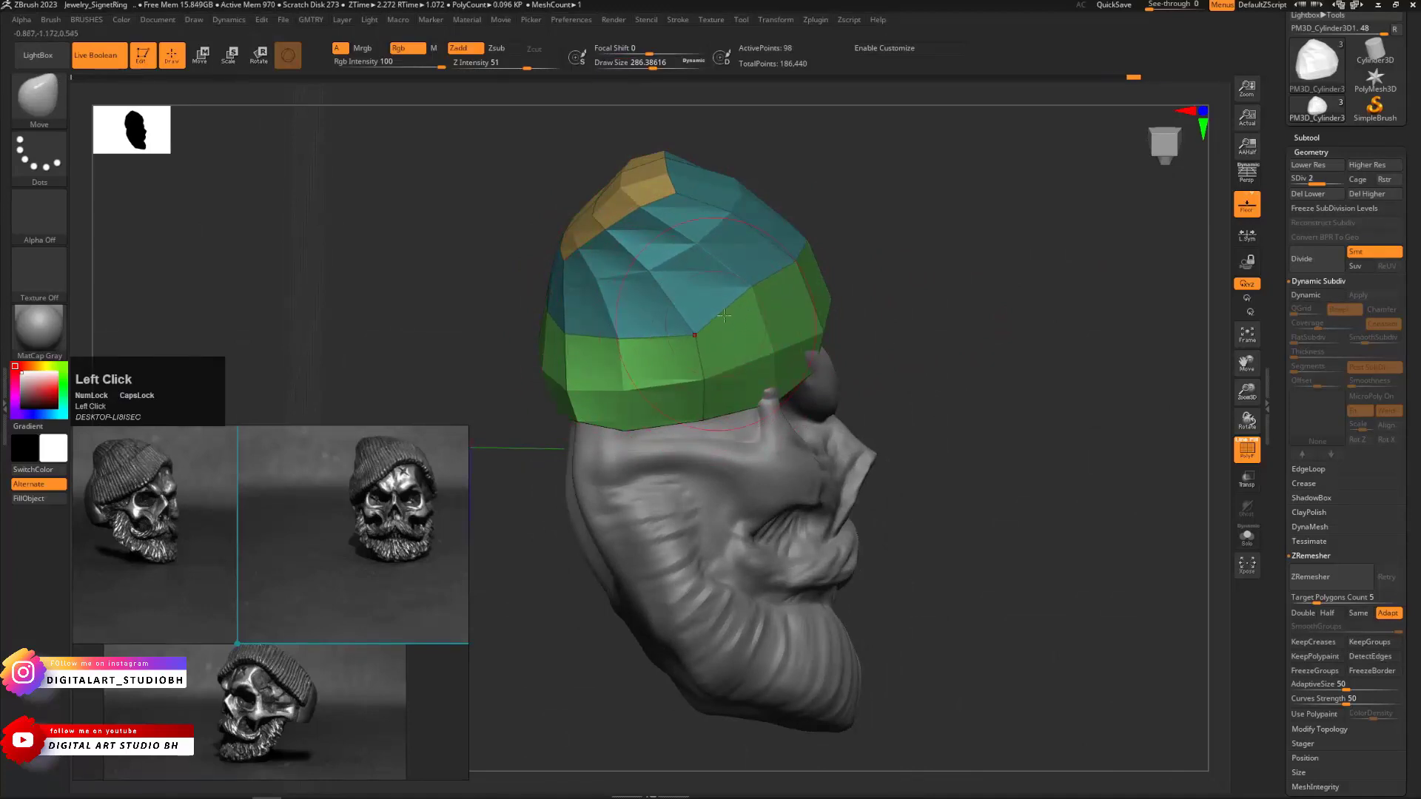
Adjust the hat band's side and front with the Move brush to even out its slant across the head
left_click_drag(876, 272, 292, 515)
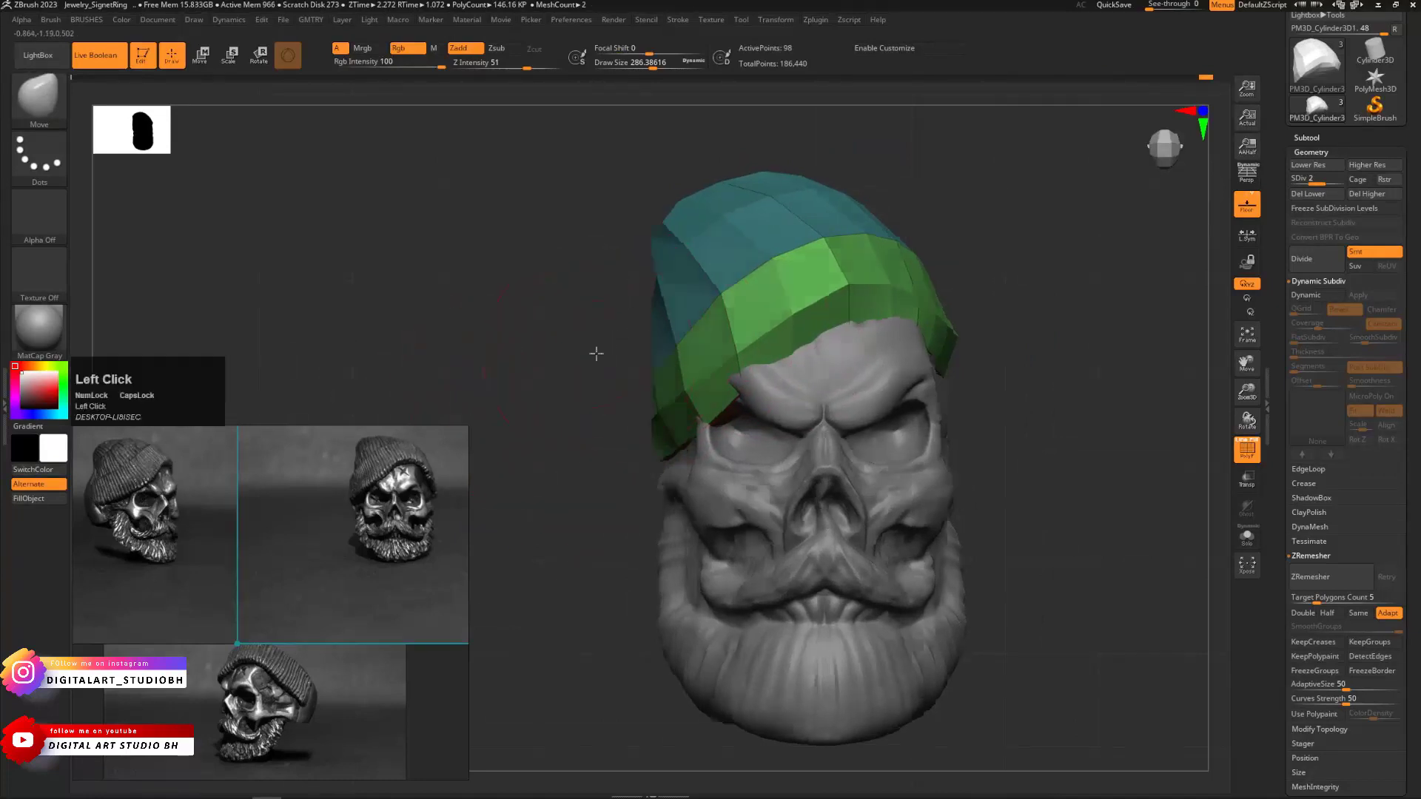
mouse_move(592, 349)
left_mouse_down()
mouse_move(640, 340)
mouse_move(616, 386)
left_mouse_up()
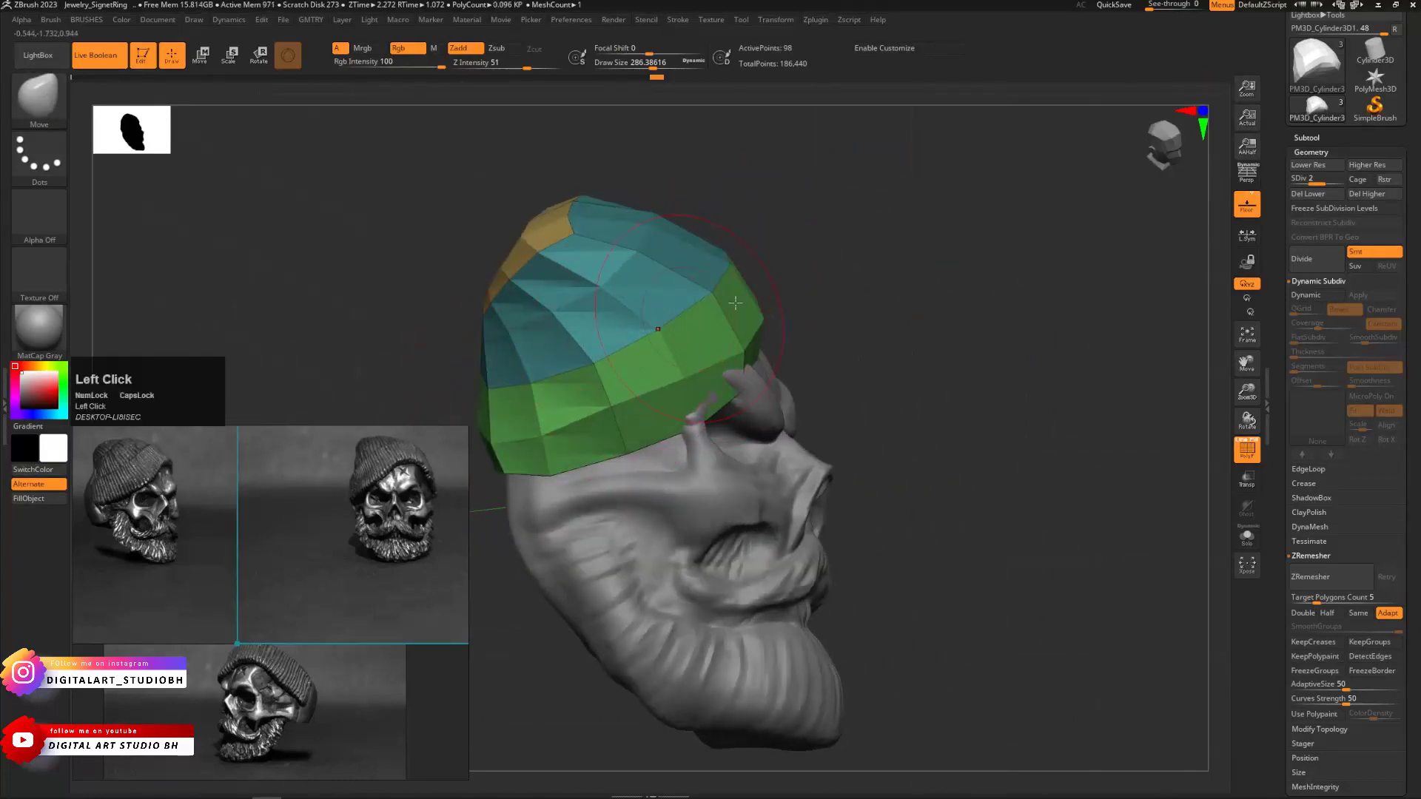
left_click_drag(869, 278, 821, 281)
mouse_move(948, 247)
left_mouse_down()
mouse_move(892, 297)
mouse_move(992, 296)
mouse_move(961, 304)
mouse_move(977, 261)
left_mouse_up()
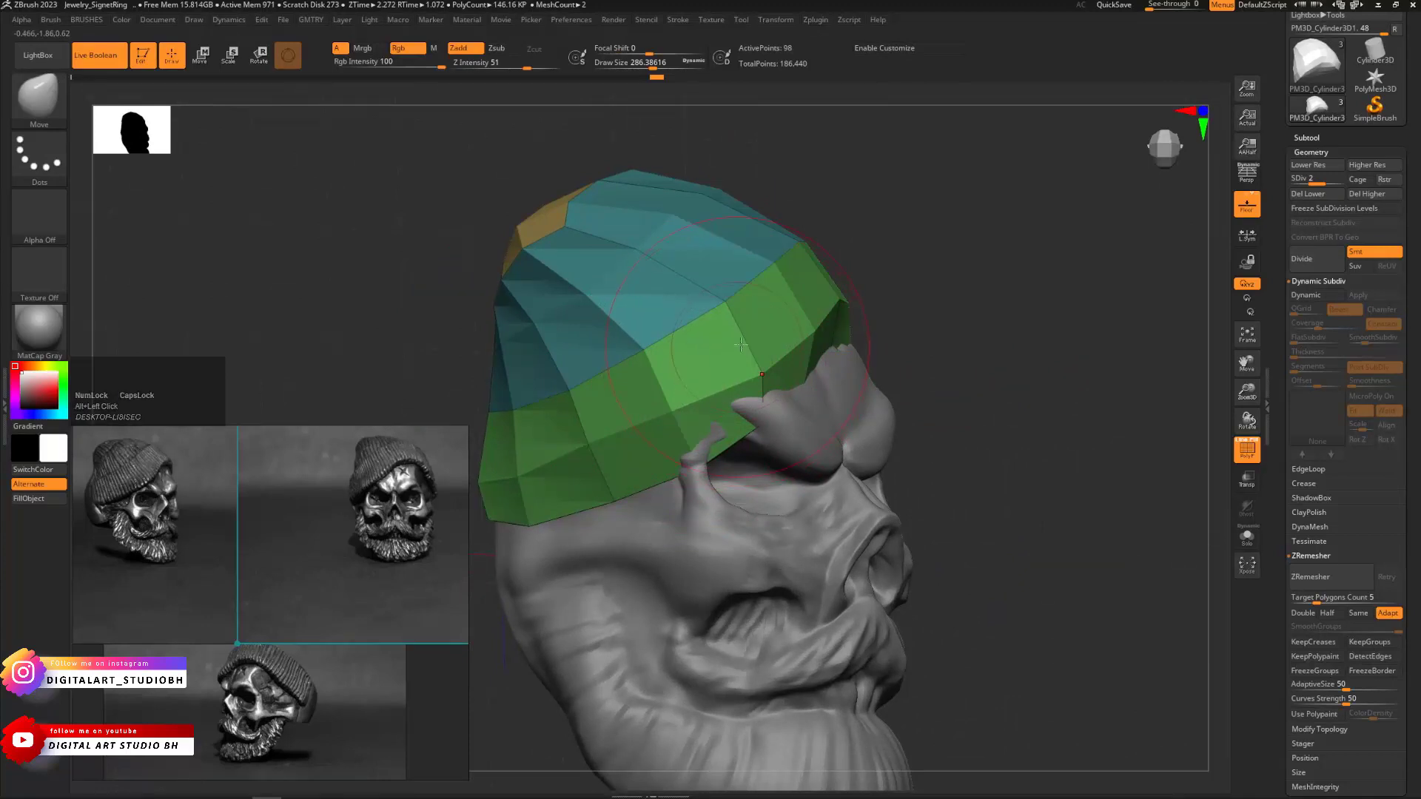
Delete the hat's subdivision levels and thicken the green band outward using ZModeler QMesh with the Polygroup Island target
key("ctrl+b")
left_click(807, 403)
mouse_move(999, 259)
left_mouse_down()
mouse_move(836, 301)
mouse_move(919, 144)
left_mouse_up()
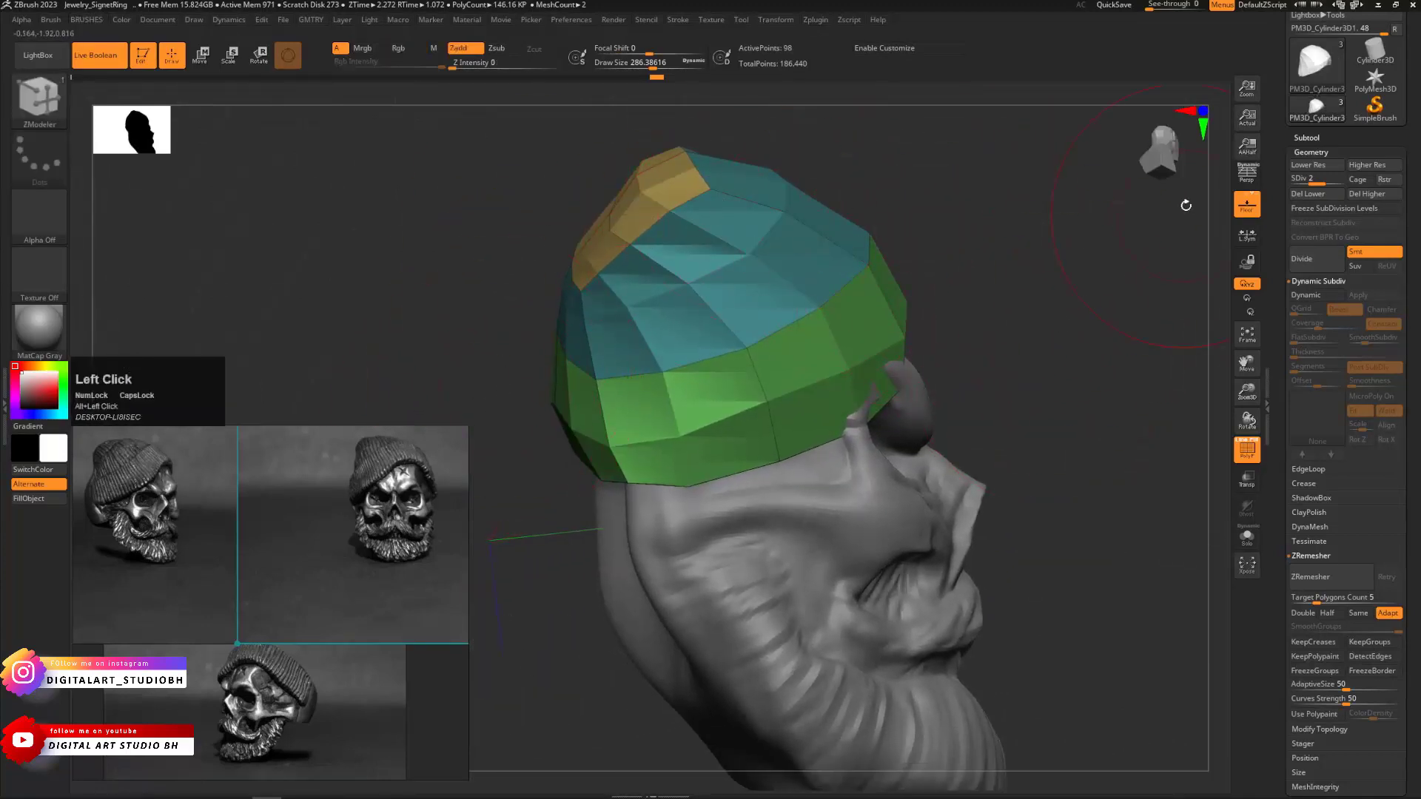
key("space")
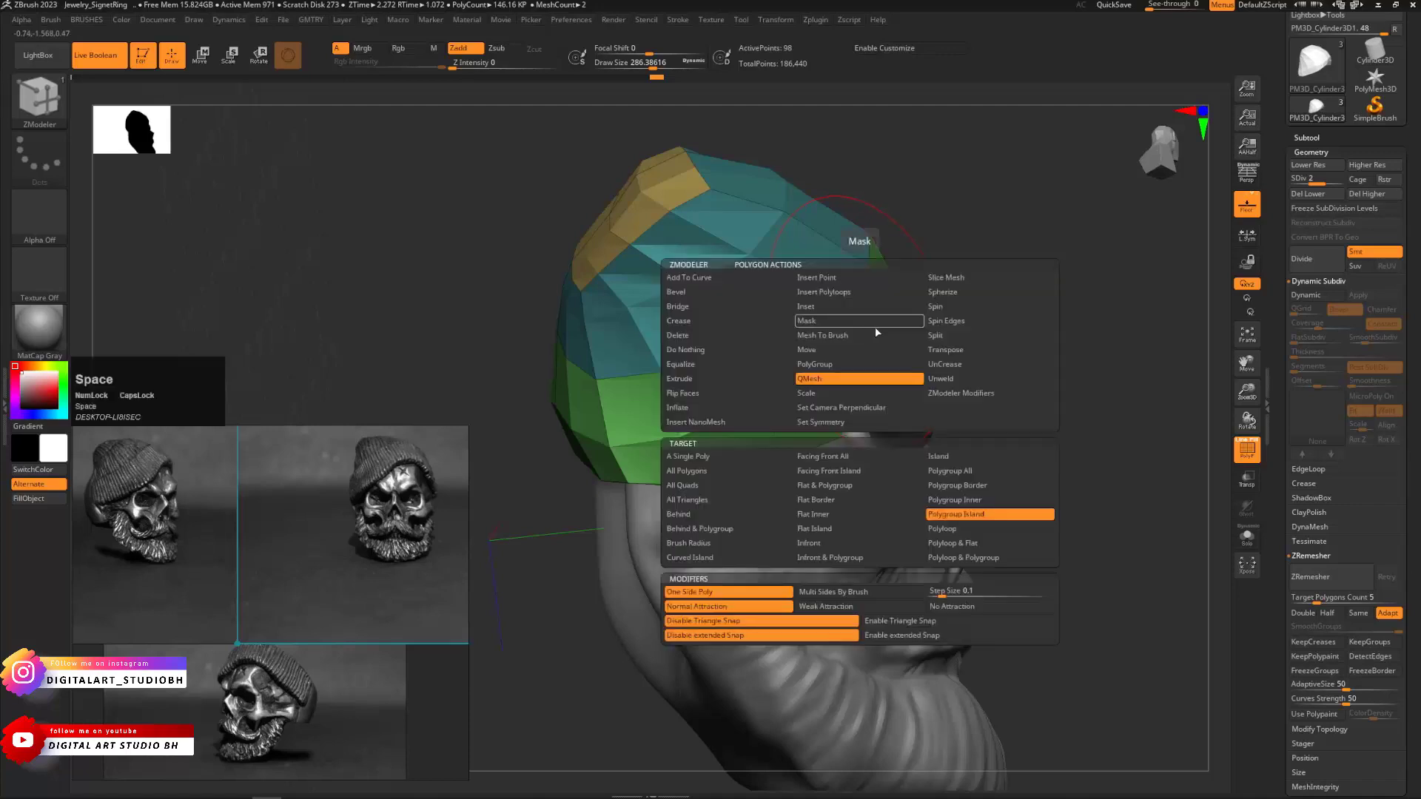
left_click(874, 350)
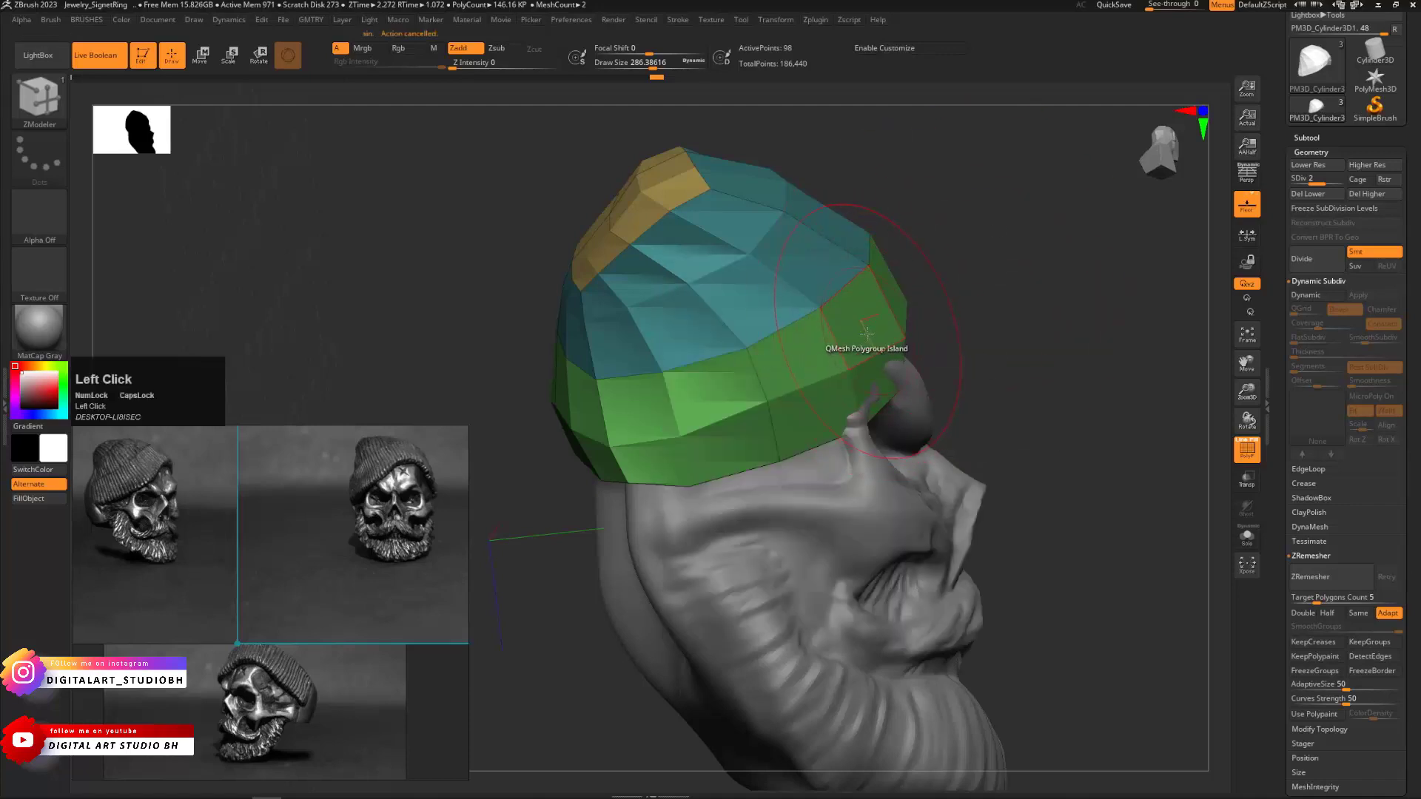
left_click(1308, 193)
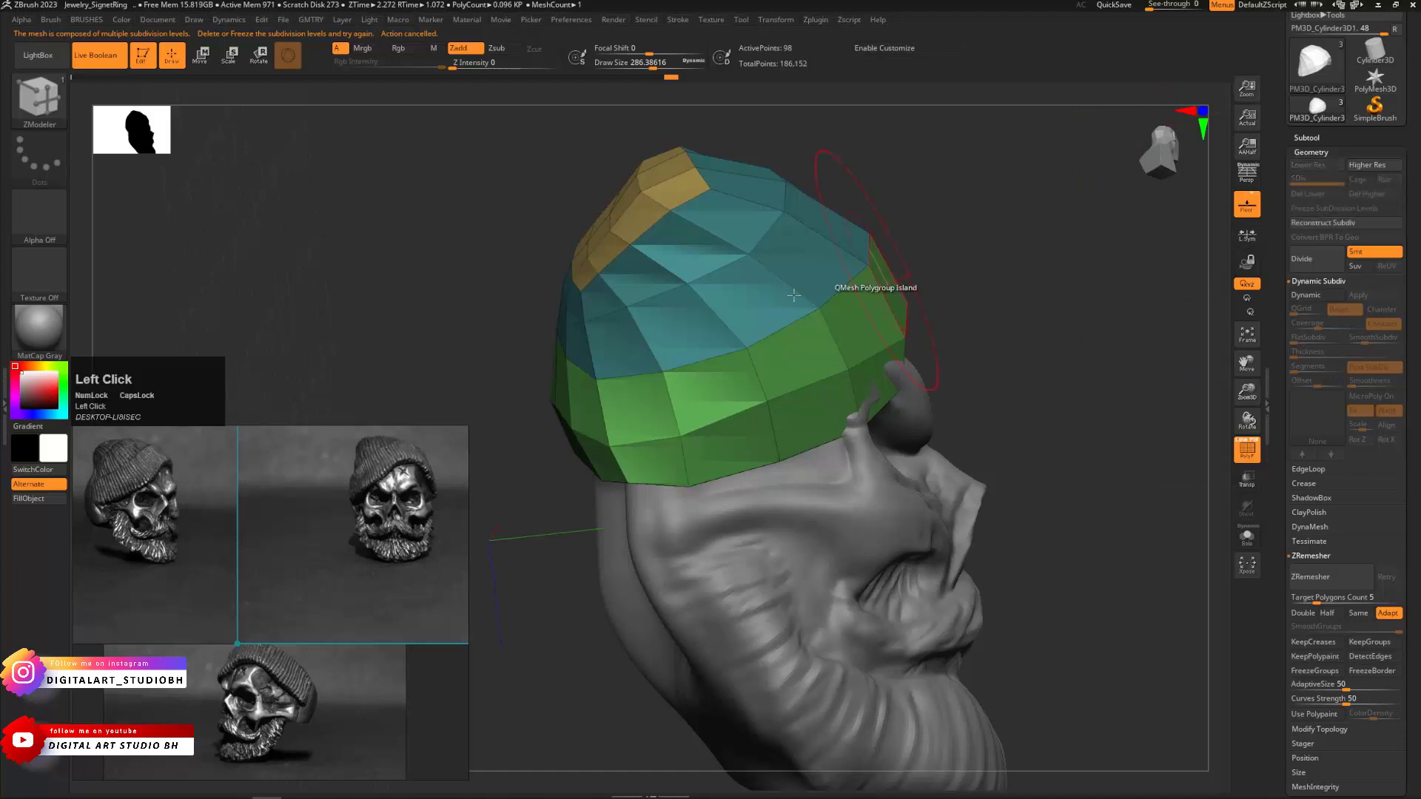
left_click_drag(849, 324, 875, 328)
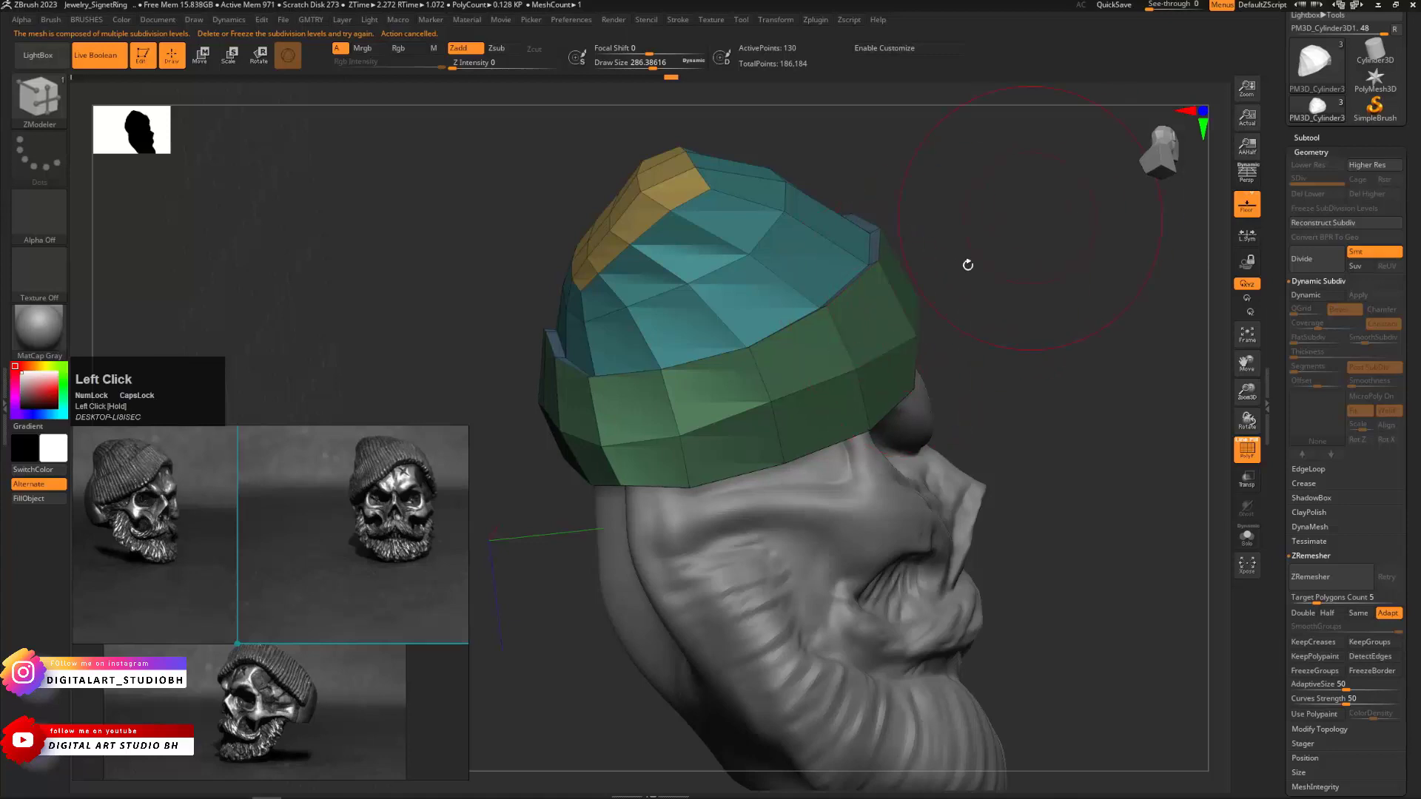
Preview the hat with dynamic subdivision and polyframe off, and examine its smoothed shape from the side, back and front
left_click_drag(968, 265, 926, 278)
left_click_drag(609, 336, 374, 351, "alt")
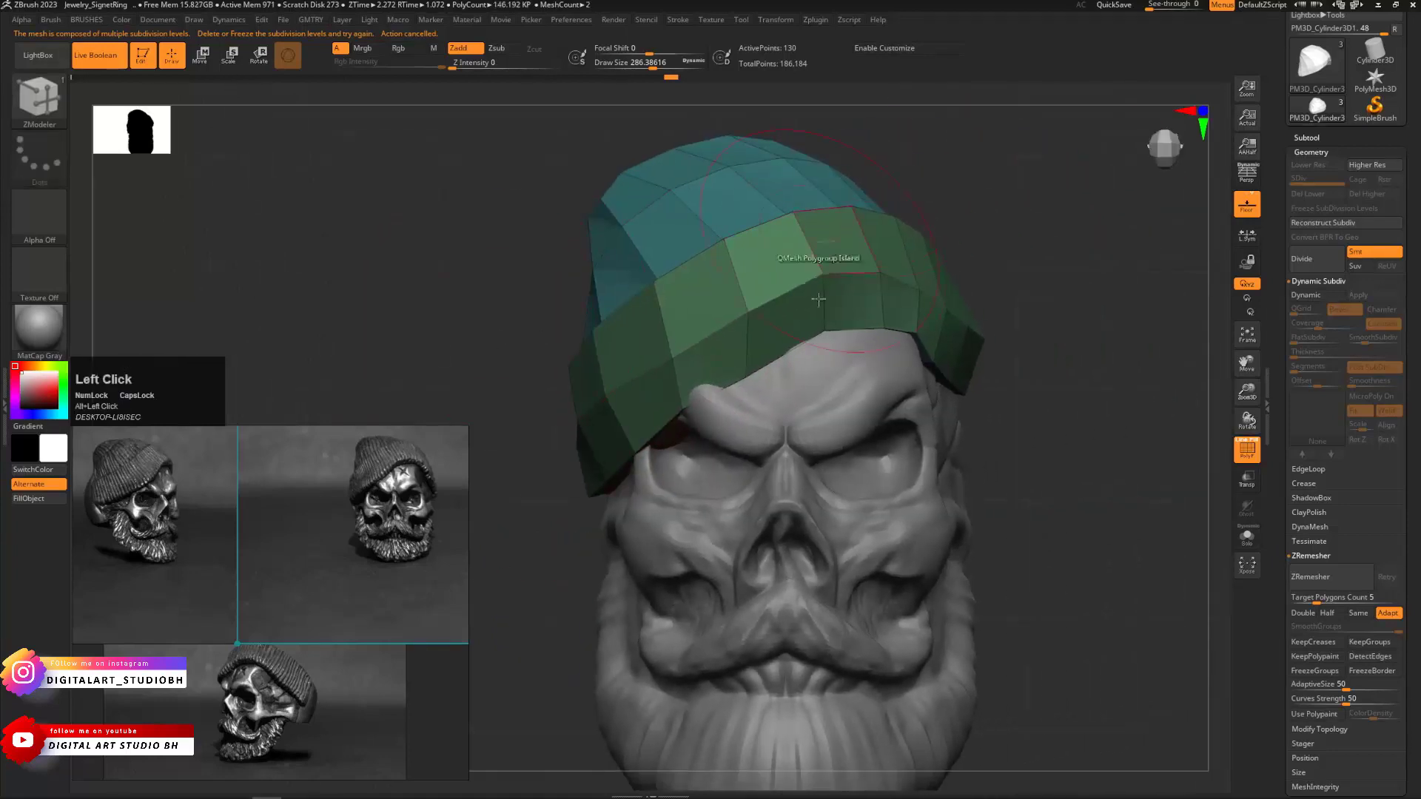
left_click_drag(970, 222, 1093, 260)
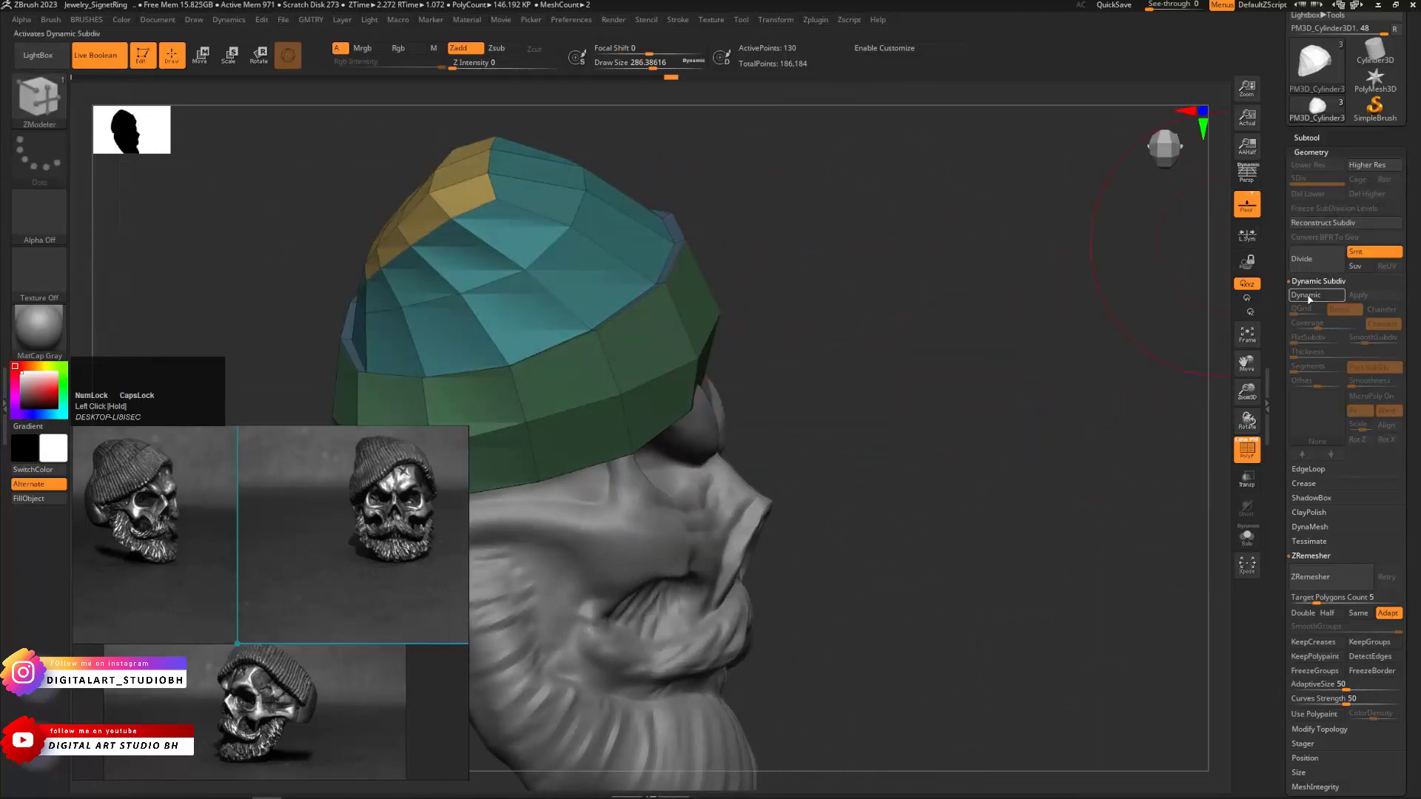
left_click(1308, 295)
left_click_drag(1177, 308, 1018, 296)
key("shift+f")
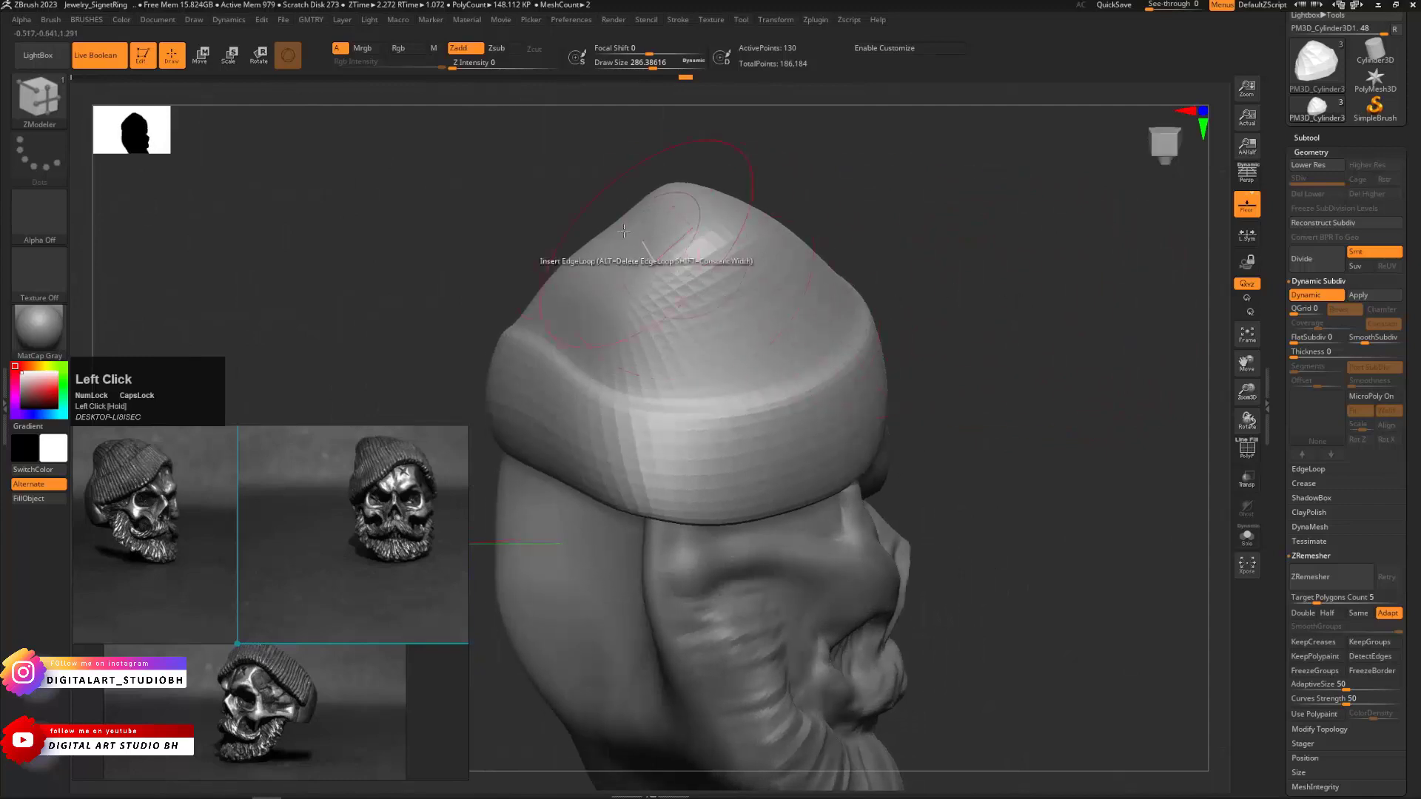
left_click(624, 231)
key("b")
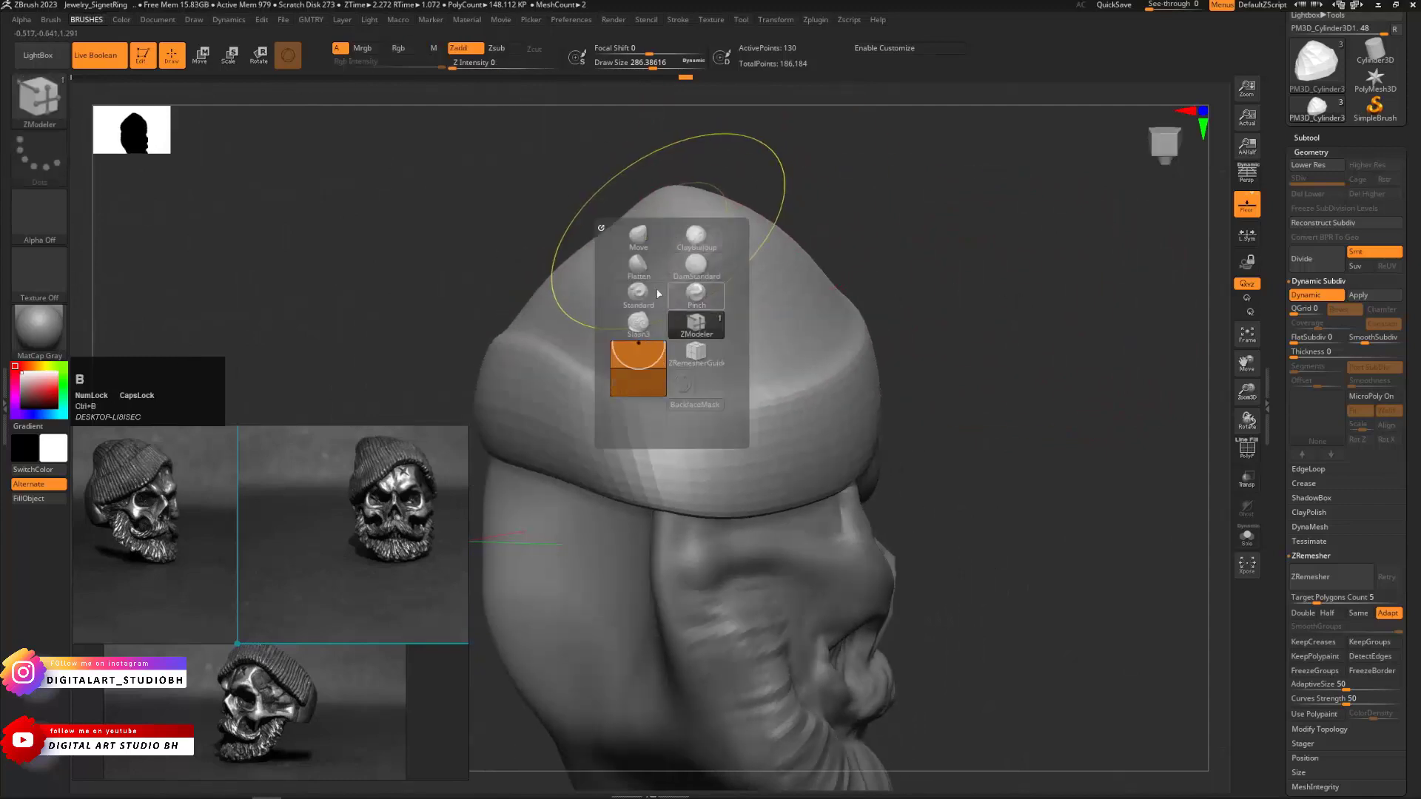
left_click(638, 235)
left_click_drag(747, 174, 781, 184)
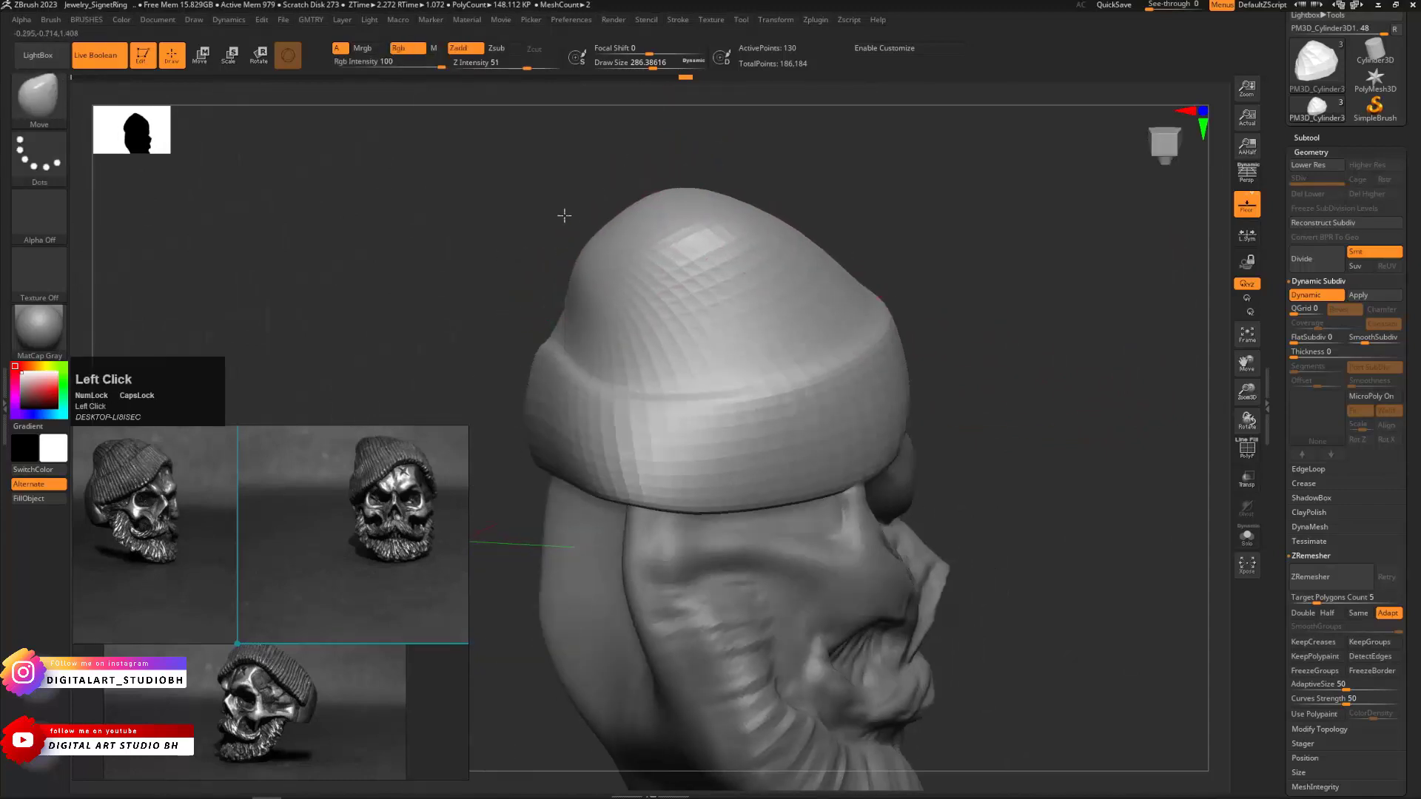
mouse_move(580, 191)
left_mouse_down()
mouse_move(863, 203)
mouse_move(841, 203)
left_mouse_up()
key("ctrl+3")
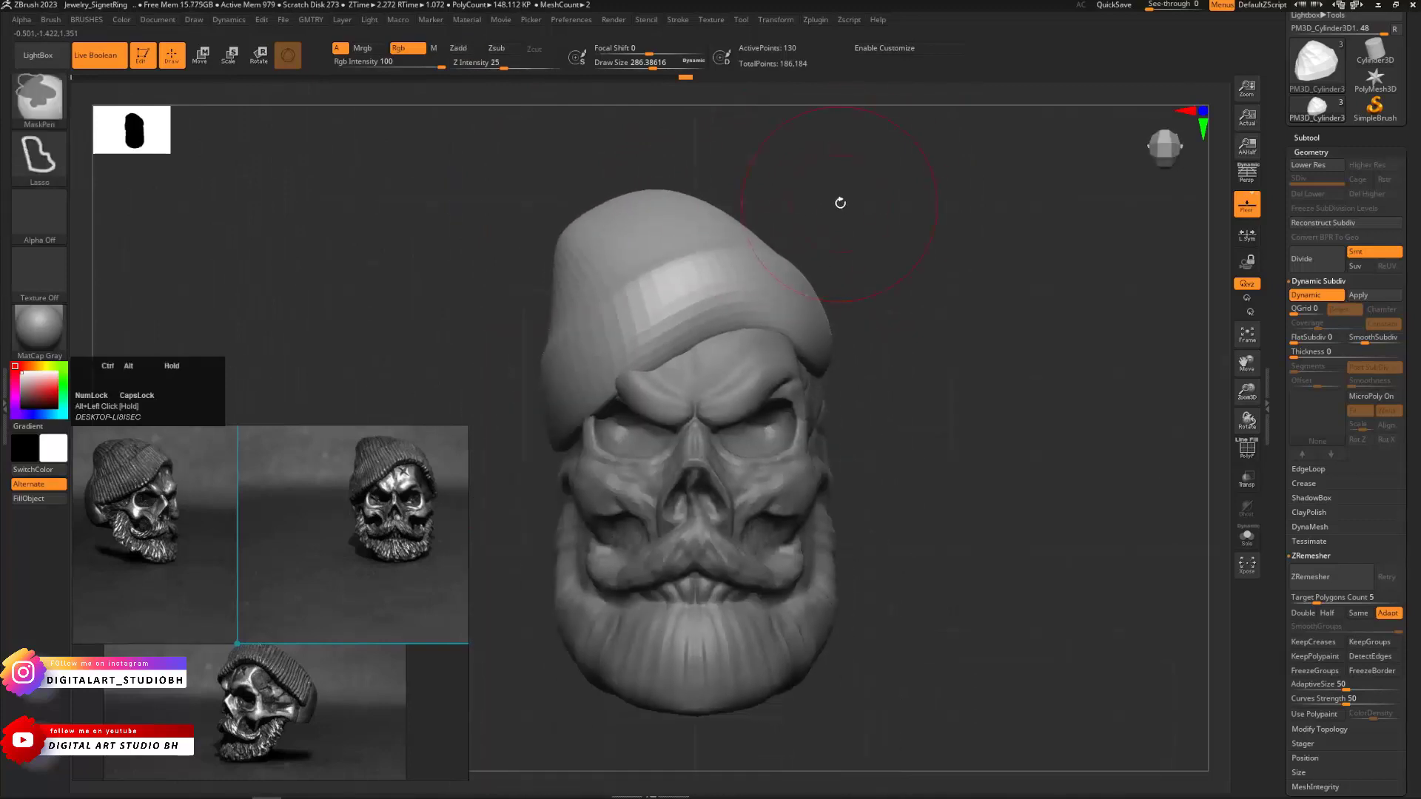
left_click_drag(873, 302, 952, 252)
mouse_move(854, 262)
left_mouse_down()
mouse_move(898, 241)
mouse_move(886, 252)
mouse_move(908, 216)
mouse_move(943, 238)
mouse_move(929, 221)
mouse_move(1008, 226)
mouse_move(930, 260)
mouse_move(915, 293)
left_mouse_up()
Show the low-poly hat with polyframe and insert an edge loop along the thickness at the band's upper edge
key("shift+f")
key("shift+f")
key("shift+d")
key("shift+f")
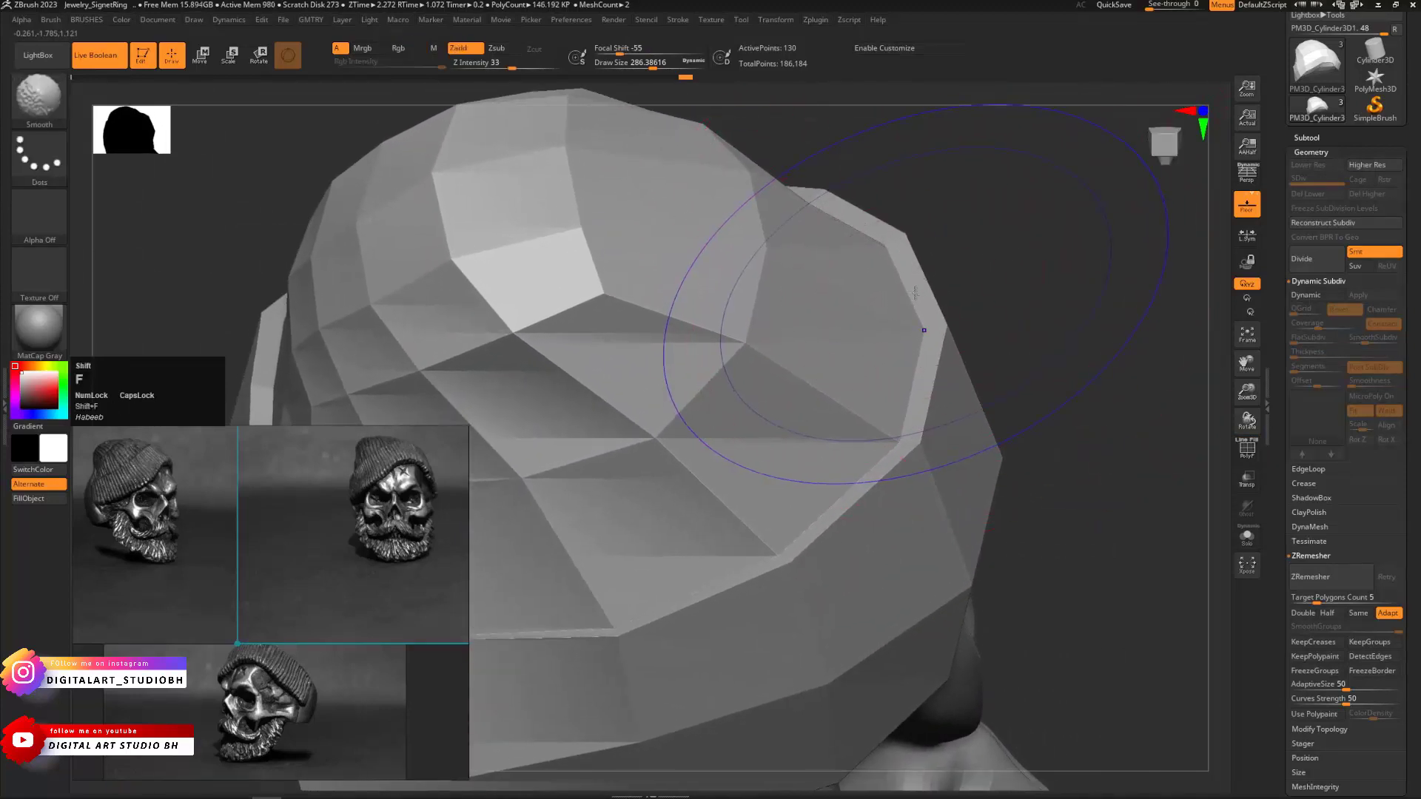
key("ctrl+3")
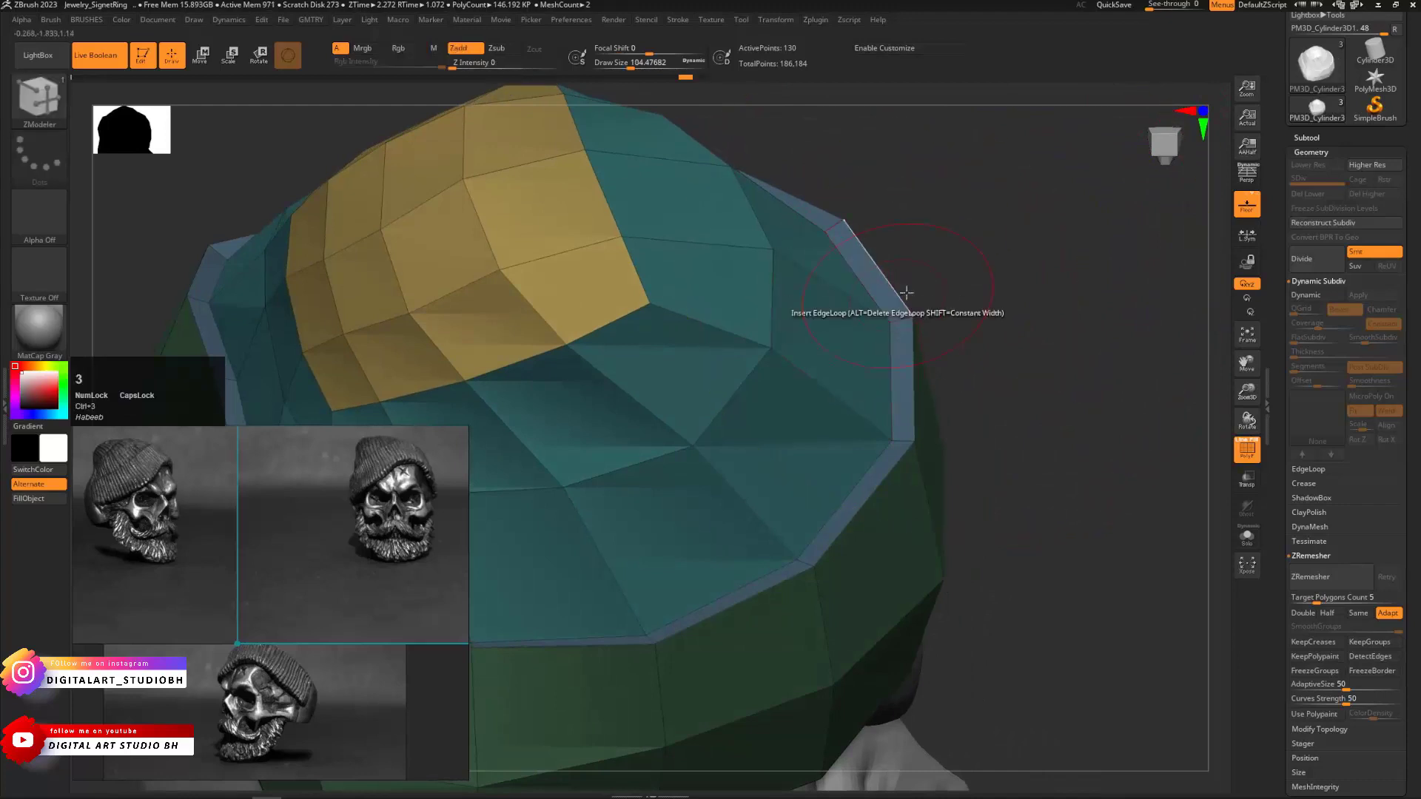
left_click_drag(891, 179, 925, 199)
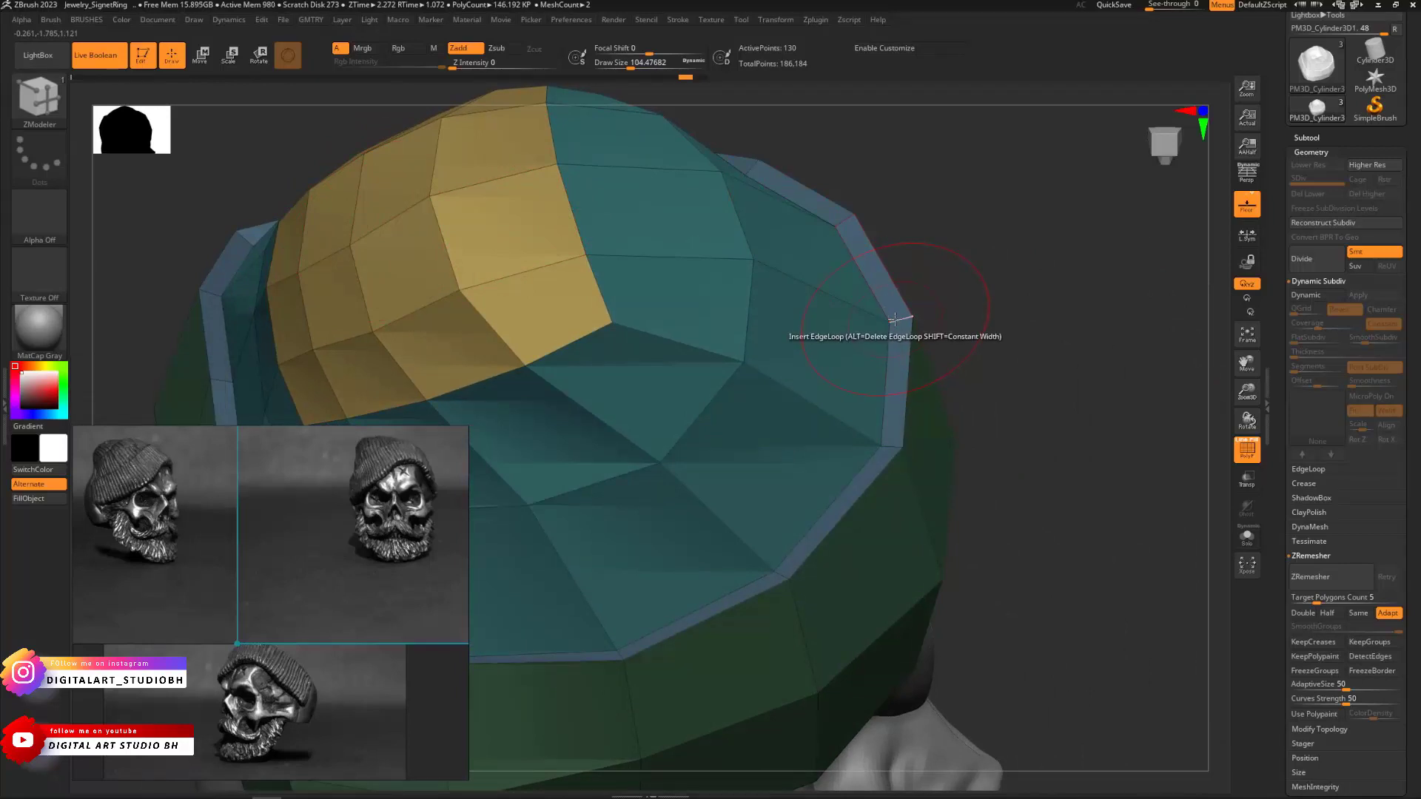
key("space")
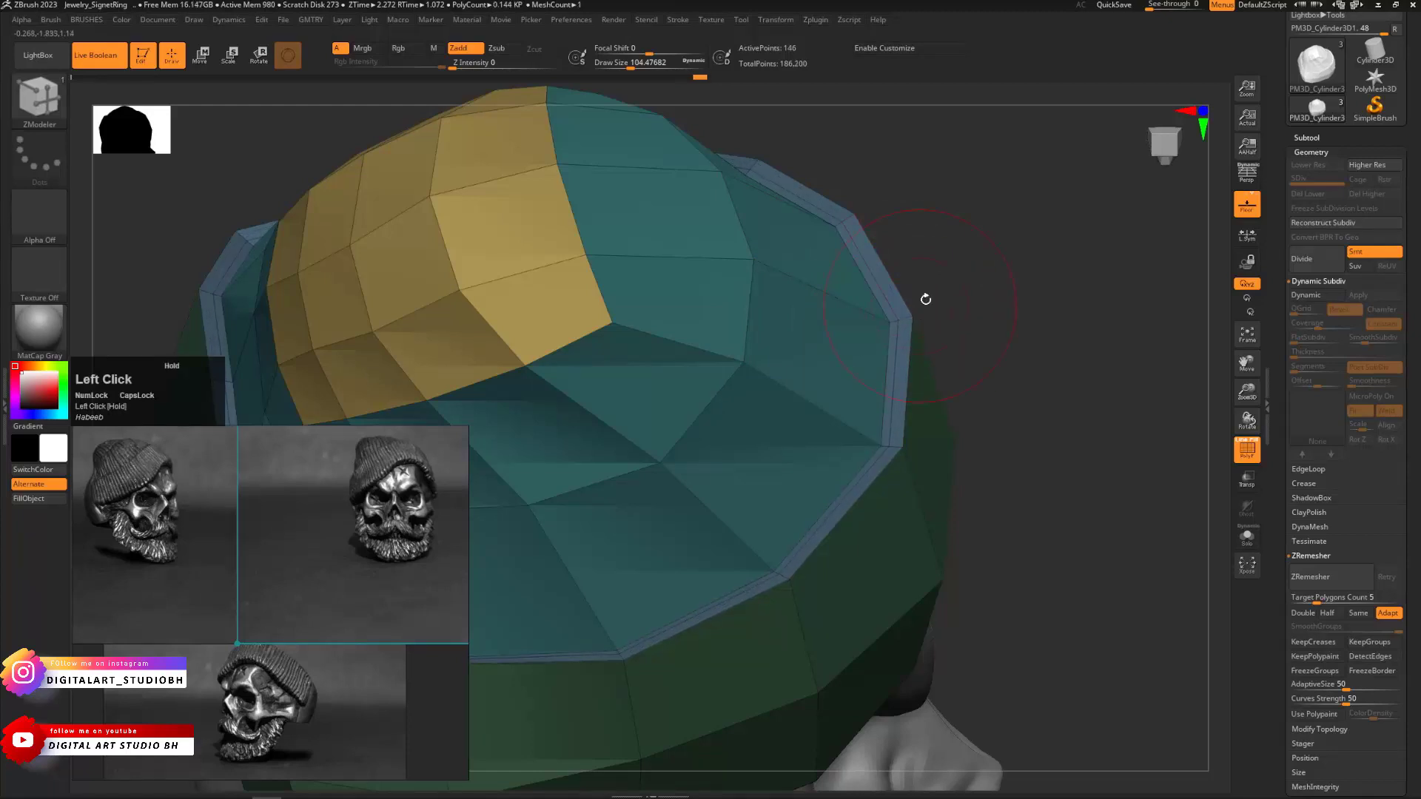
mouse_move(926, 299)
left_mouse_down("alt")
mouse_move(1002, 304)
mouse_move(1012, 276)
mouse_move(917, 287)
mouse_move(920, 264)
mouse_move(870, 243)
mouse_move(1030, 242)
mouse_move(938, 242)
mouse_move(919, 302)
left_mouse_up("alt")
Isolate the band's thickness polygroup, split it with Auto Groups, and show only the ring at the band's upper edge
left_click(823, 317, "ctrl+shift")
left_click_drag(983, 251, 1068, 249, "alt")
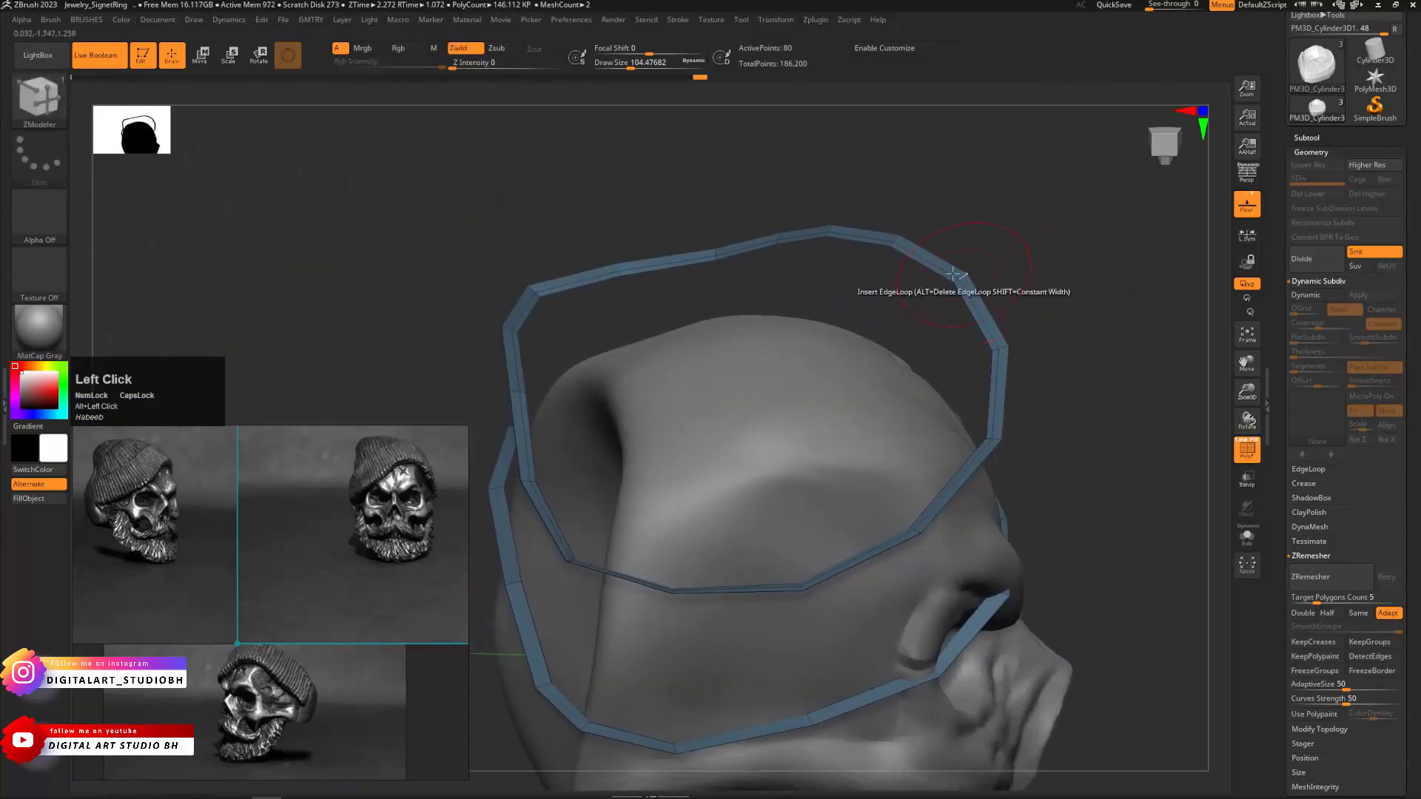
key("ctrl")
key("ctrl+v")
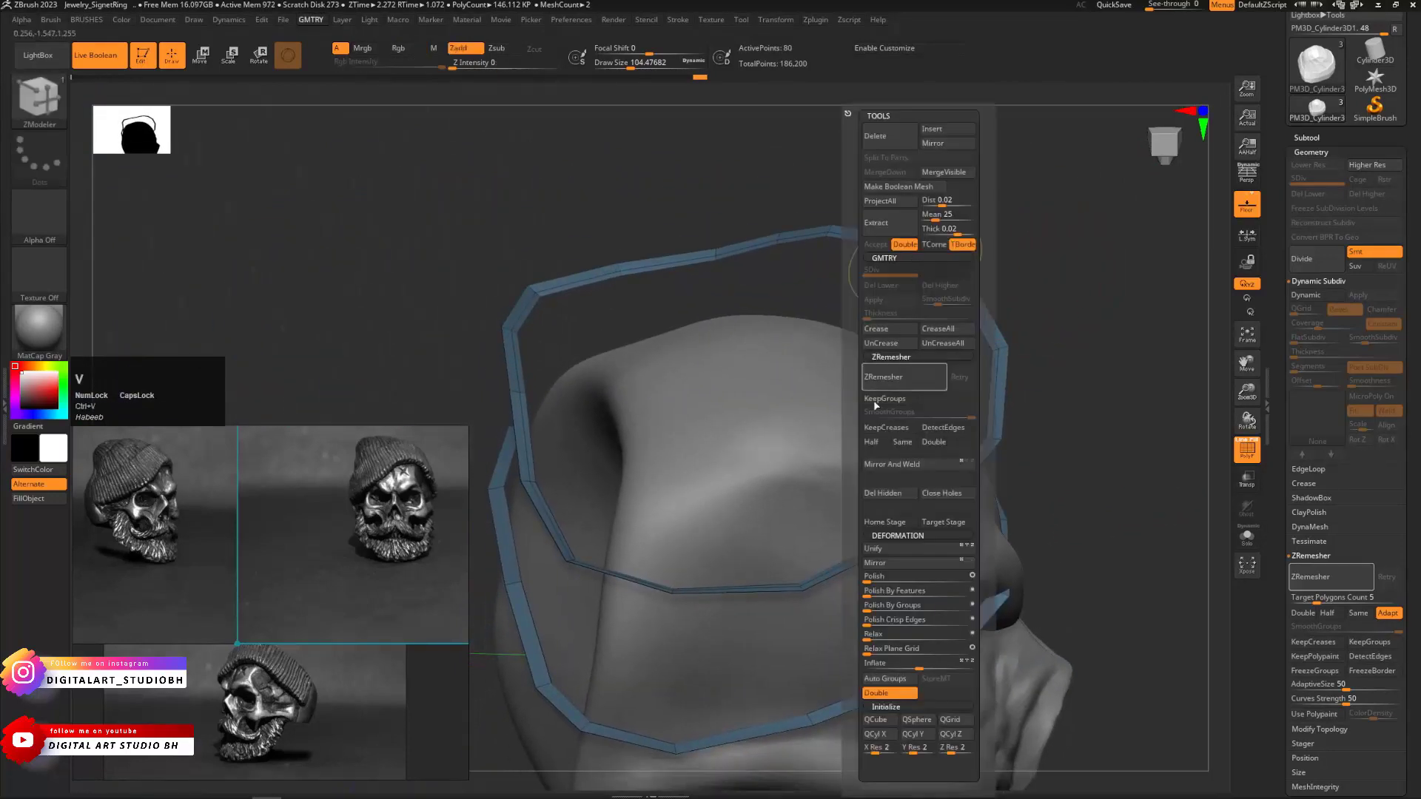
left_click(890, 680)
mouse_move(1021, 247)
left_mouse_down("alt")
mouse_move(1037, 311)
mouse_move(607, 504)
mouse_move(1117, 347)
left_mouse_up("alt")
mouse_move(1036, 299)
left_mouse_down("alt")
mouse_move(1117, 296)
mouse_move(1018, 314)
mouse_move(1088, 263)
mouse_move(1101, 321)
mouse_move(1013, 290)
left_mouse_up("alt")
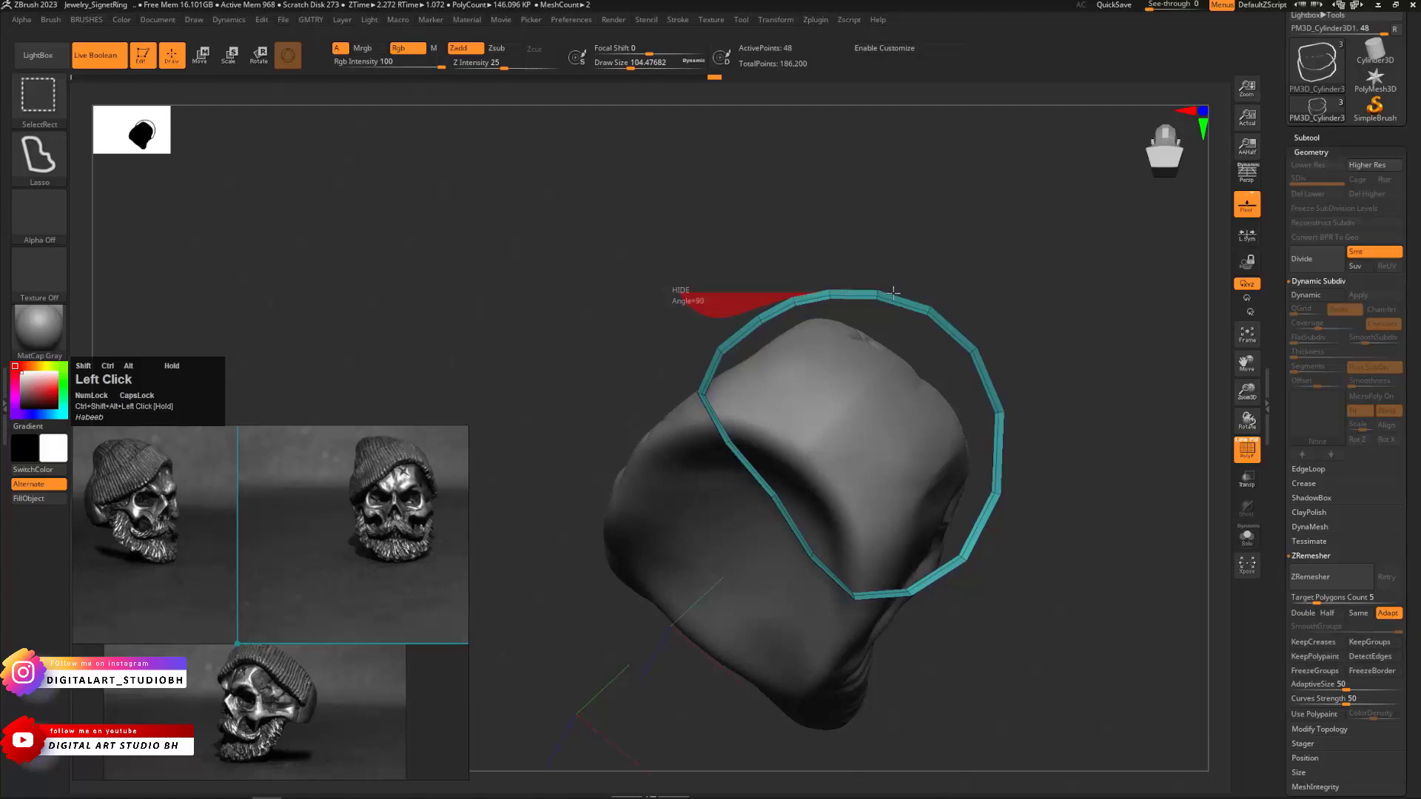
Hide the ring's outer row of polygons all the way around so only the thin inner strip stays visible
left_click_drag(984, 289, 983, 290, "ctrl+alt+shift")
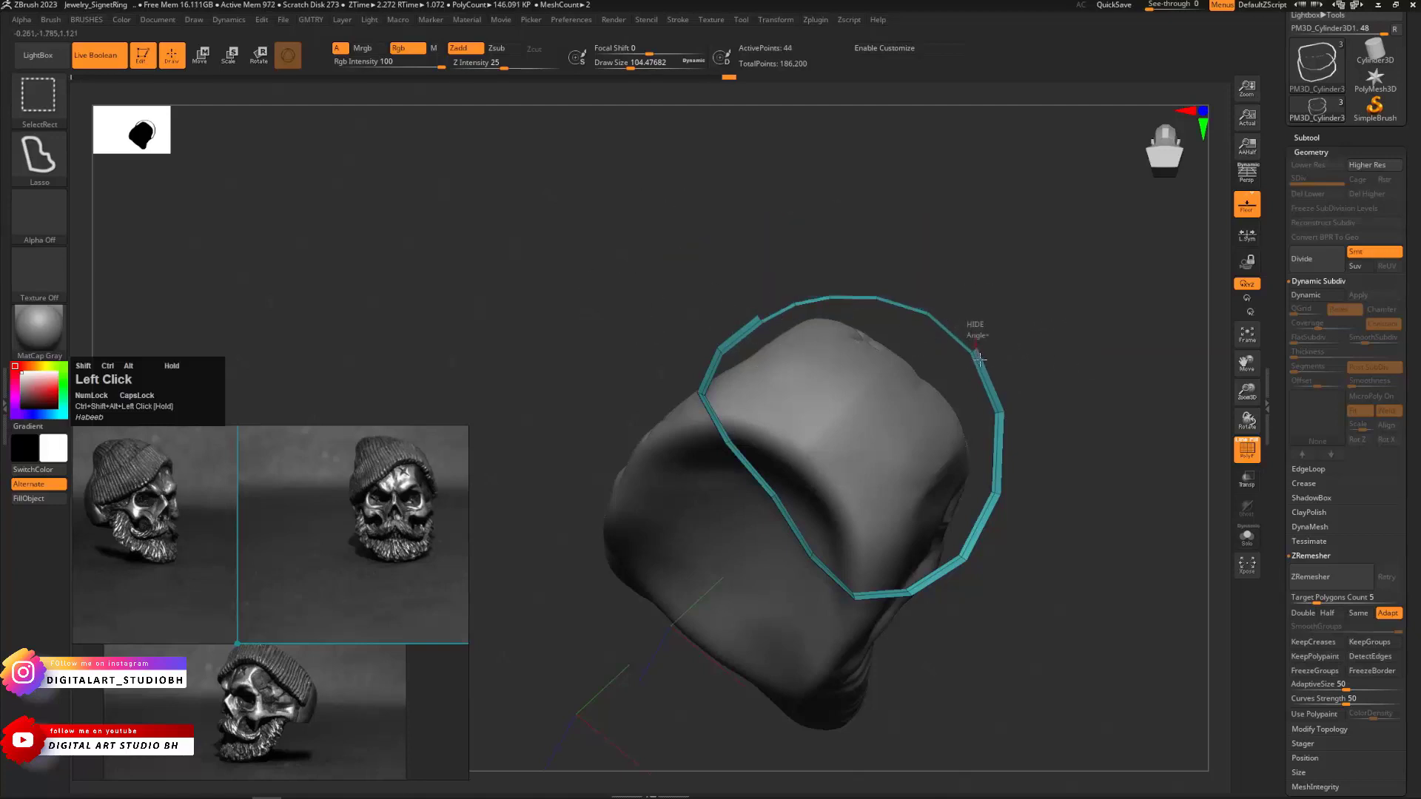
left_click_drag(1041, 390, 1015, 387, "ctrl+alt+shift")
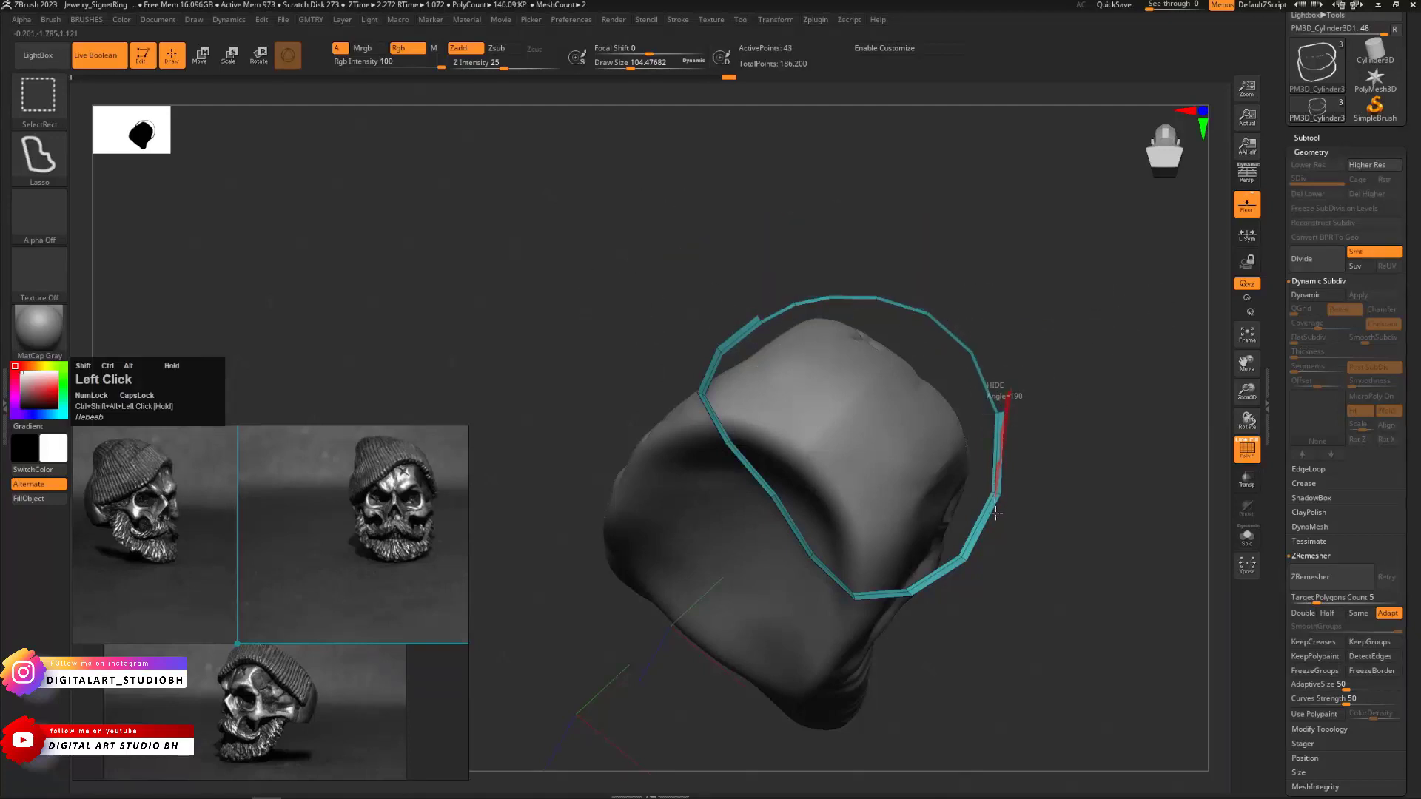
mouse_move(996, 512)
left_mouse_down("ctrl+alt+shift")
mouse_move(1017, 437)
mouse_move(1014, 477)
mouse_move(1040, 506)
left_mouse_up("ctrl+alt+shift")
key("ctrl+z")
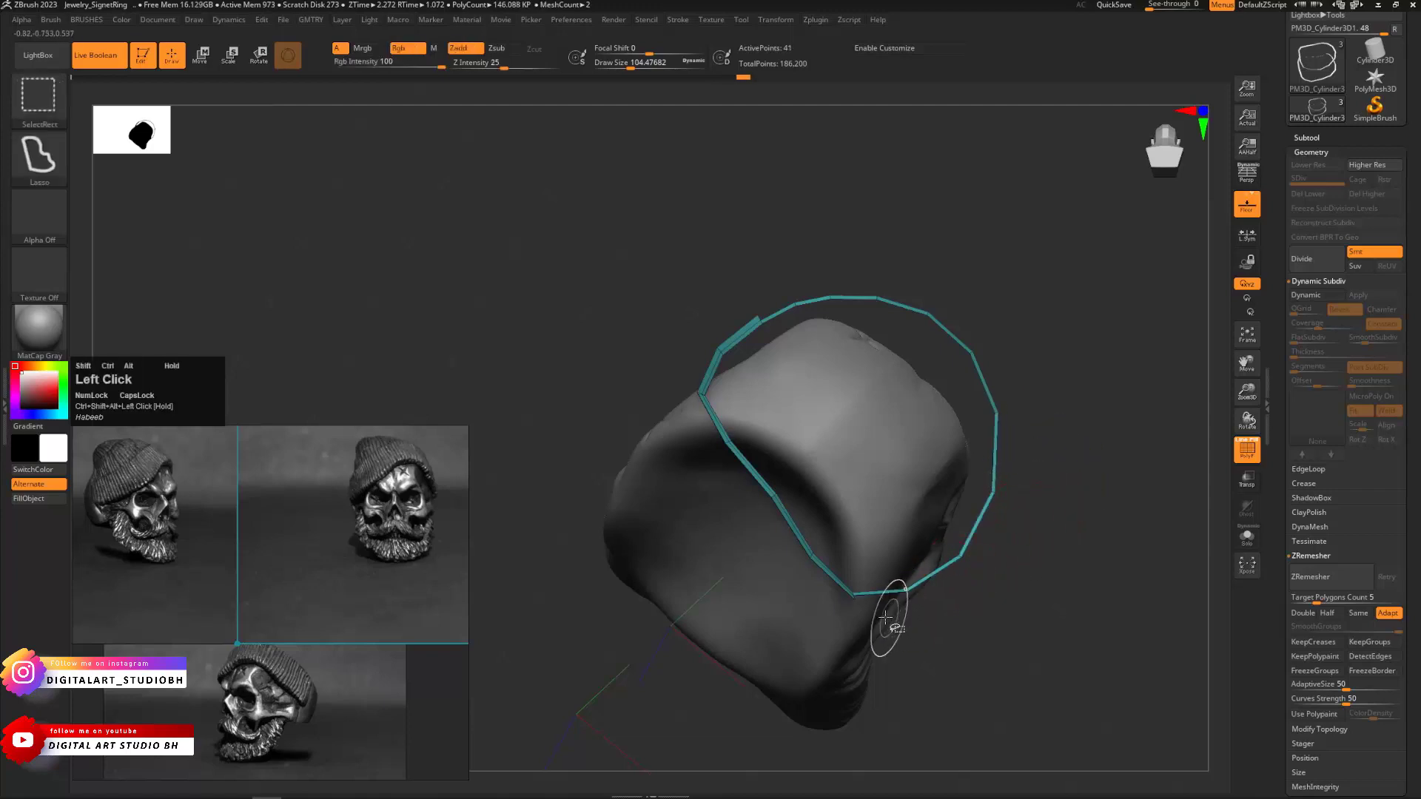
left_click_drag(944, 612, 1011, 587, "alt")
left_click_drag(920, 269, 1213, 119, "alt")
left_click_drag(733, 154, 734, 156, "ctrl+alt+shift")
left_click_drag(661, 191, 662, 194, "ctrl+alt+shift")
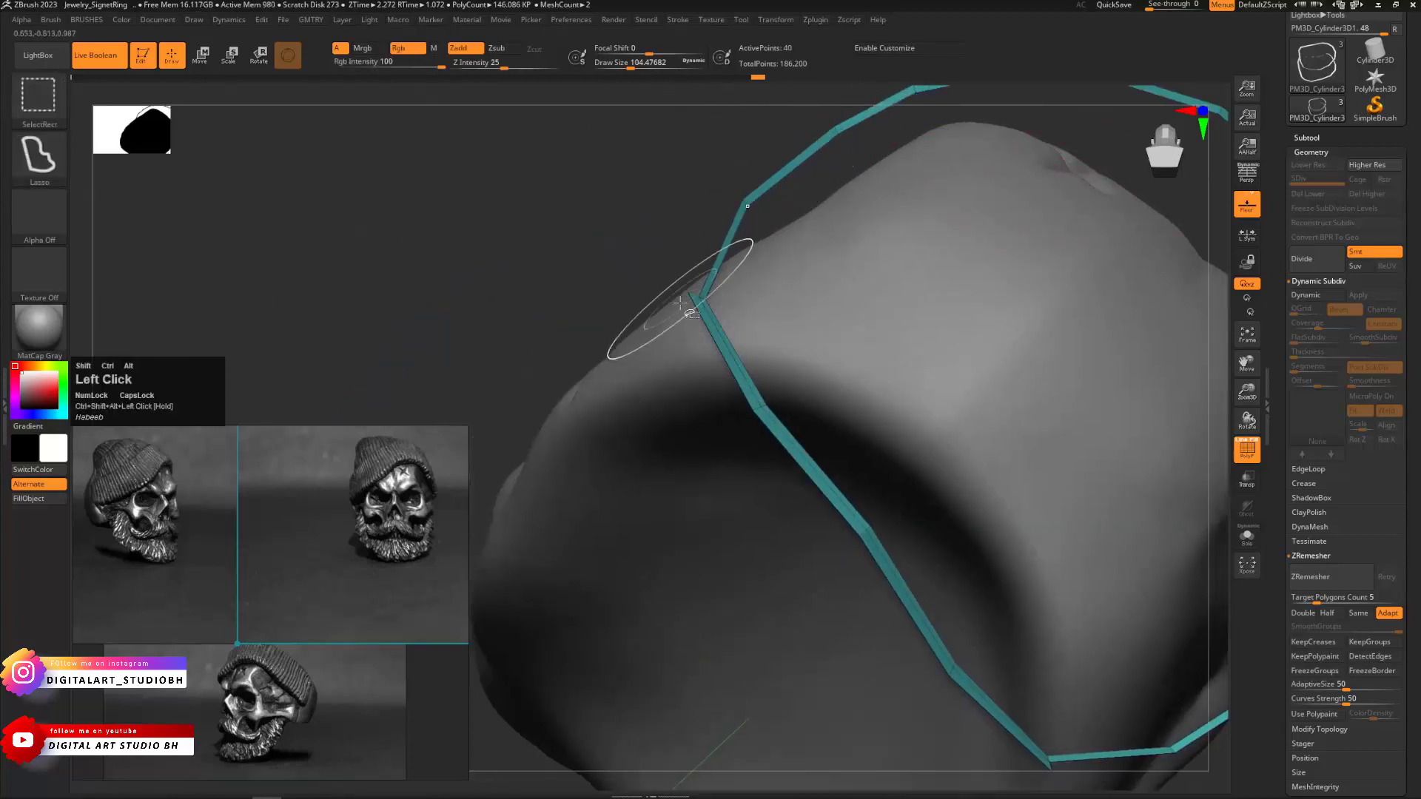
mouse_move(768, 423)
left_mouse_down("ctrl+alt+shift")
mouse_move(729, 410)
mouse_move(755, 404)
left_mouse_up("ctrl+alt+shift")
key("ctrl+z")
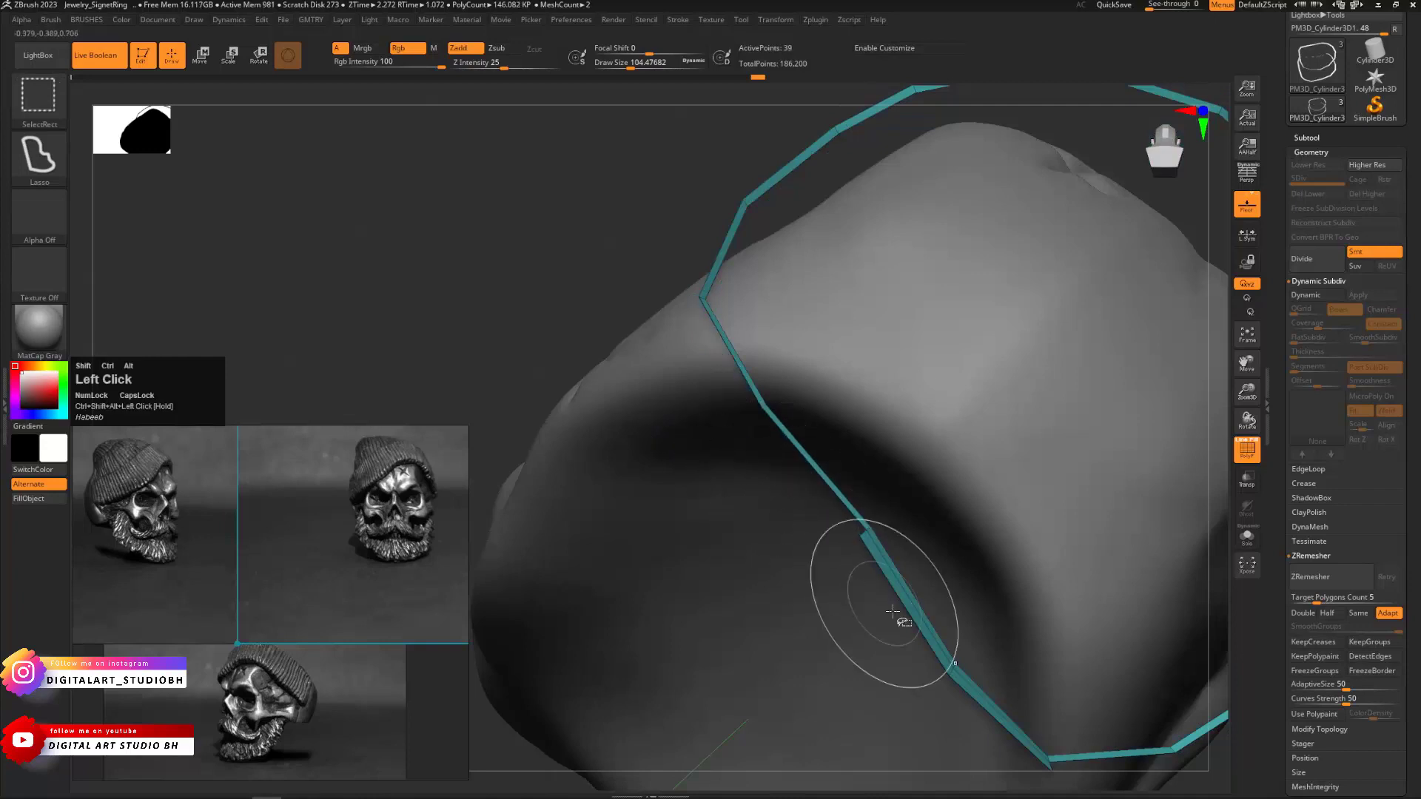
left_click_drag(948, 673, 950, 676, "ctrl+alt+shift")
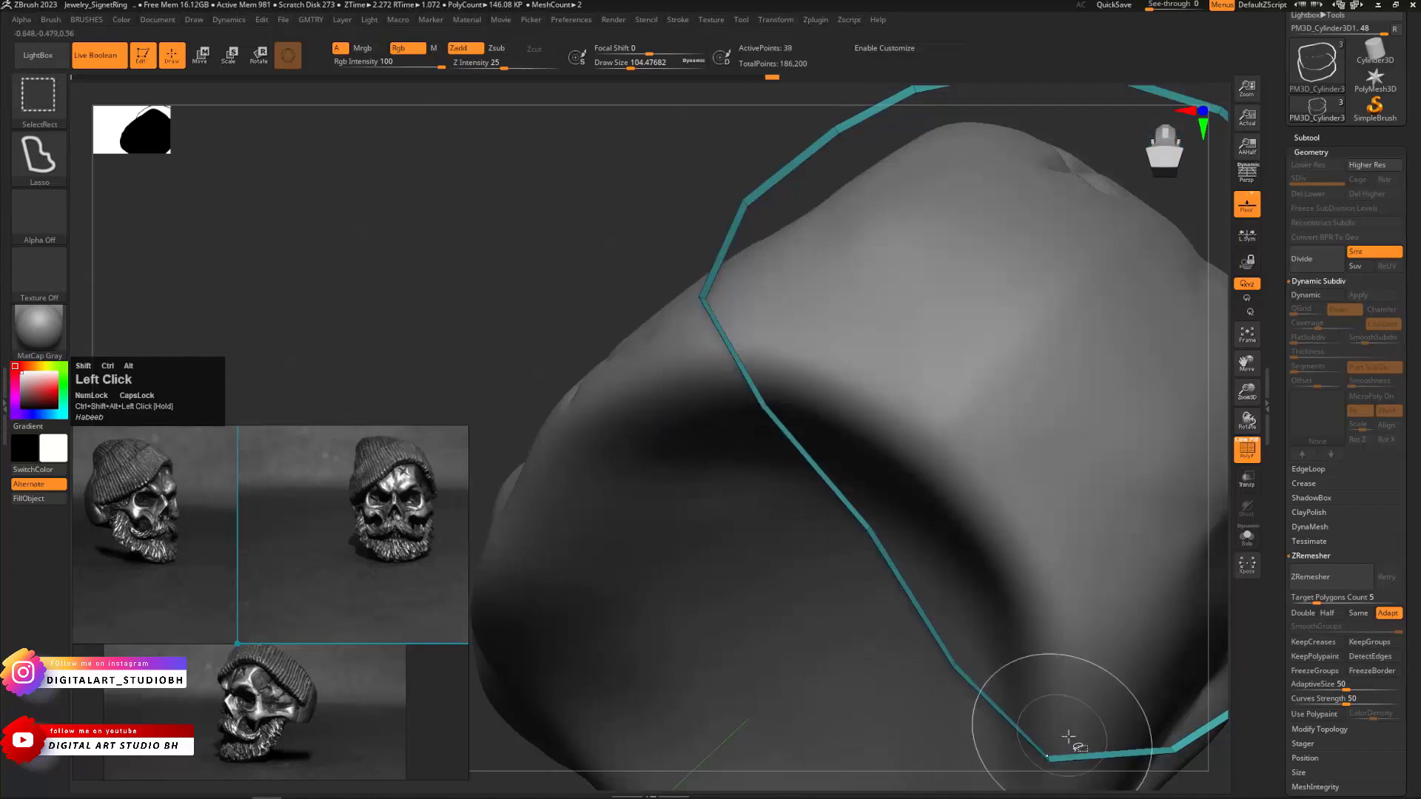
Assign the isolated inner strip its own polygroup and show the whole hat again
left_click_drag(594, 253, 435, 108, "alt")
left_click_drag(1159, 625, 1121, 594)
key("ctrl+w")
left_click_drag(814, 208, 511, 314, "alt")
left_click_drag(742, 320, 875, 333)
key("f")
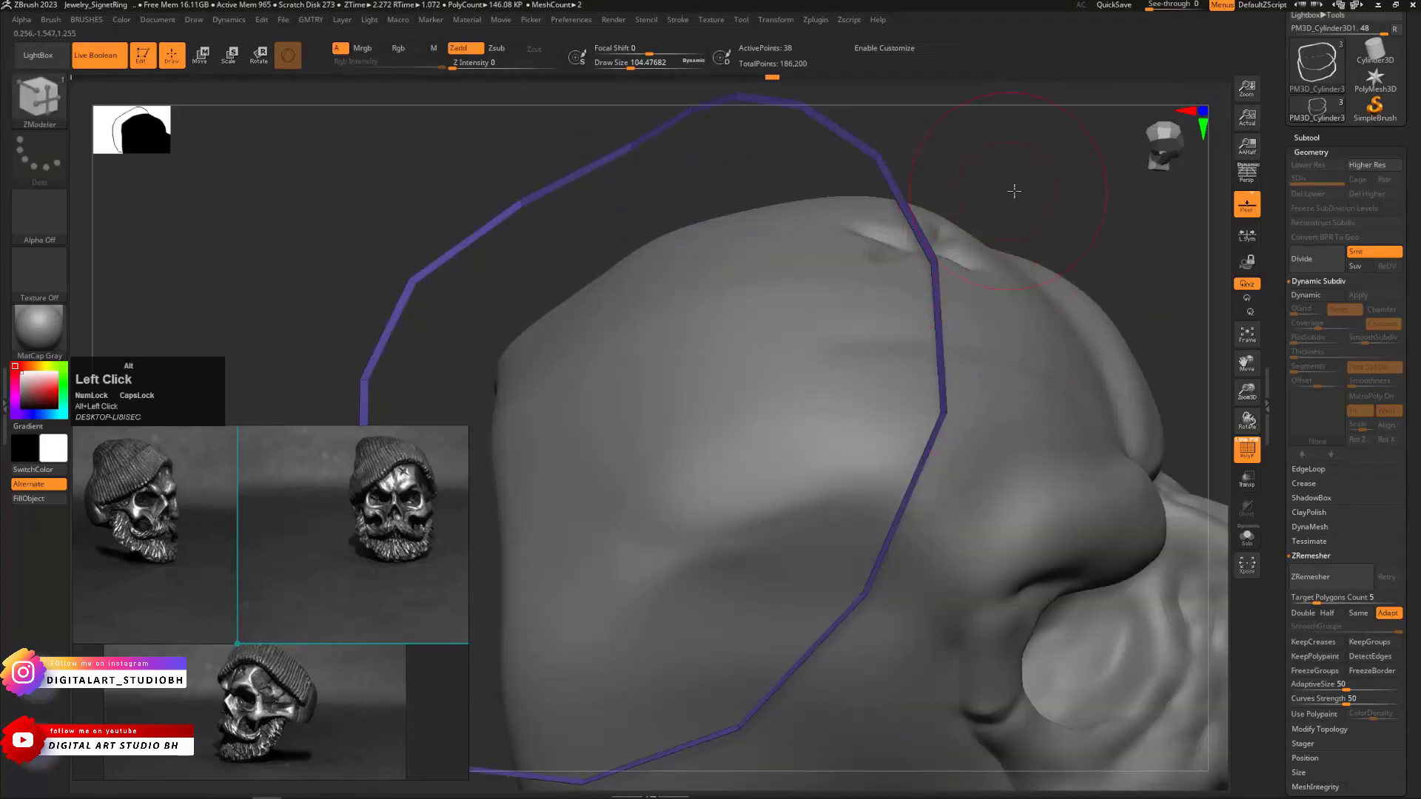
left_click_drag(1015, 190, 965, 284, "alt")
left_click_drag(965, 284, 903, 261)
left_click(1054, 274, "ctrl+shift")
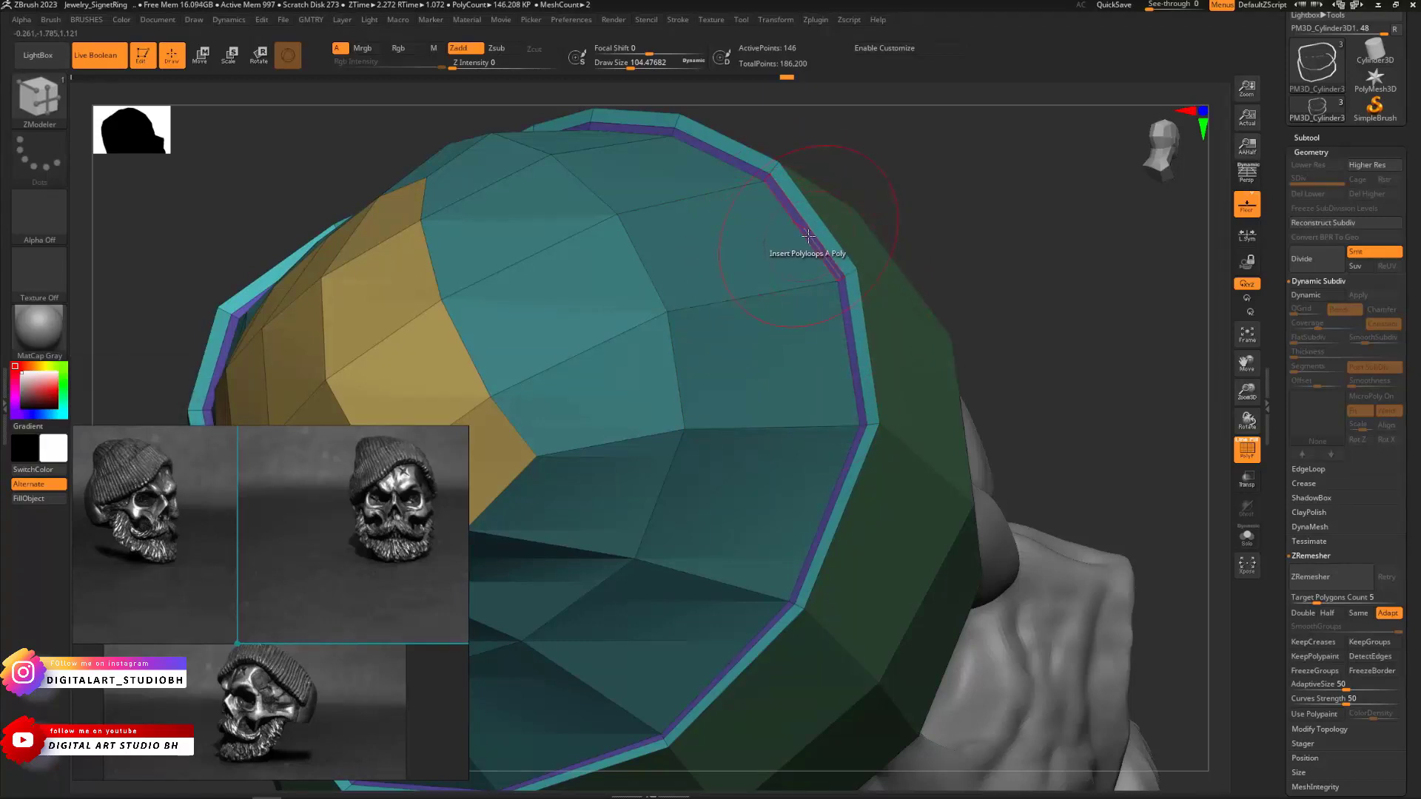
Extrude the inner strip inward as a polygroup island to form a groove inside the band, and preview it with dynamic subdivision
key("space")
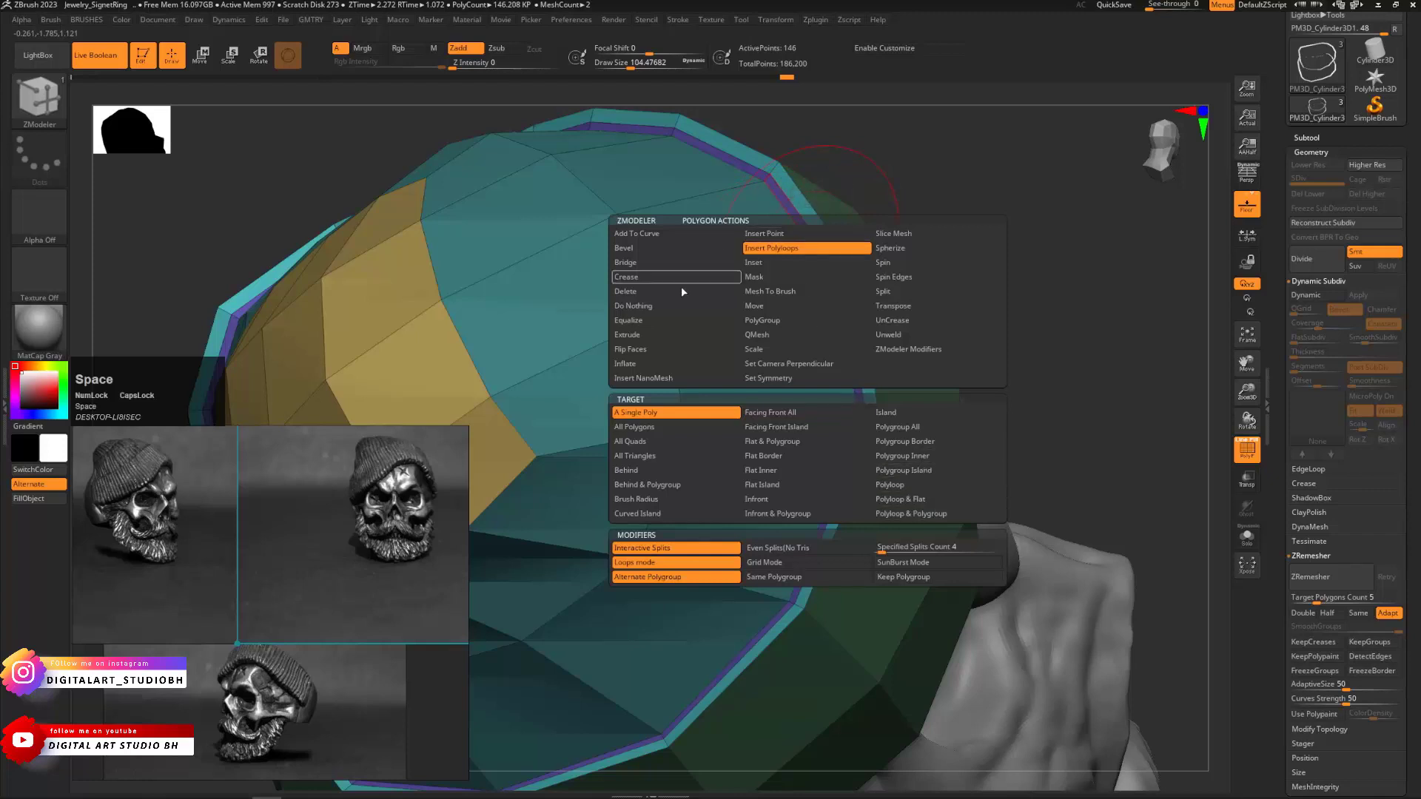
left_click(637, 337)
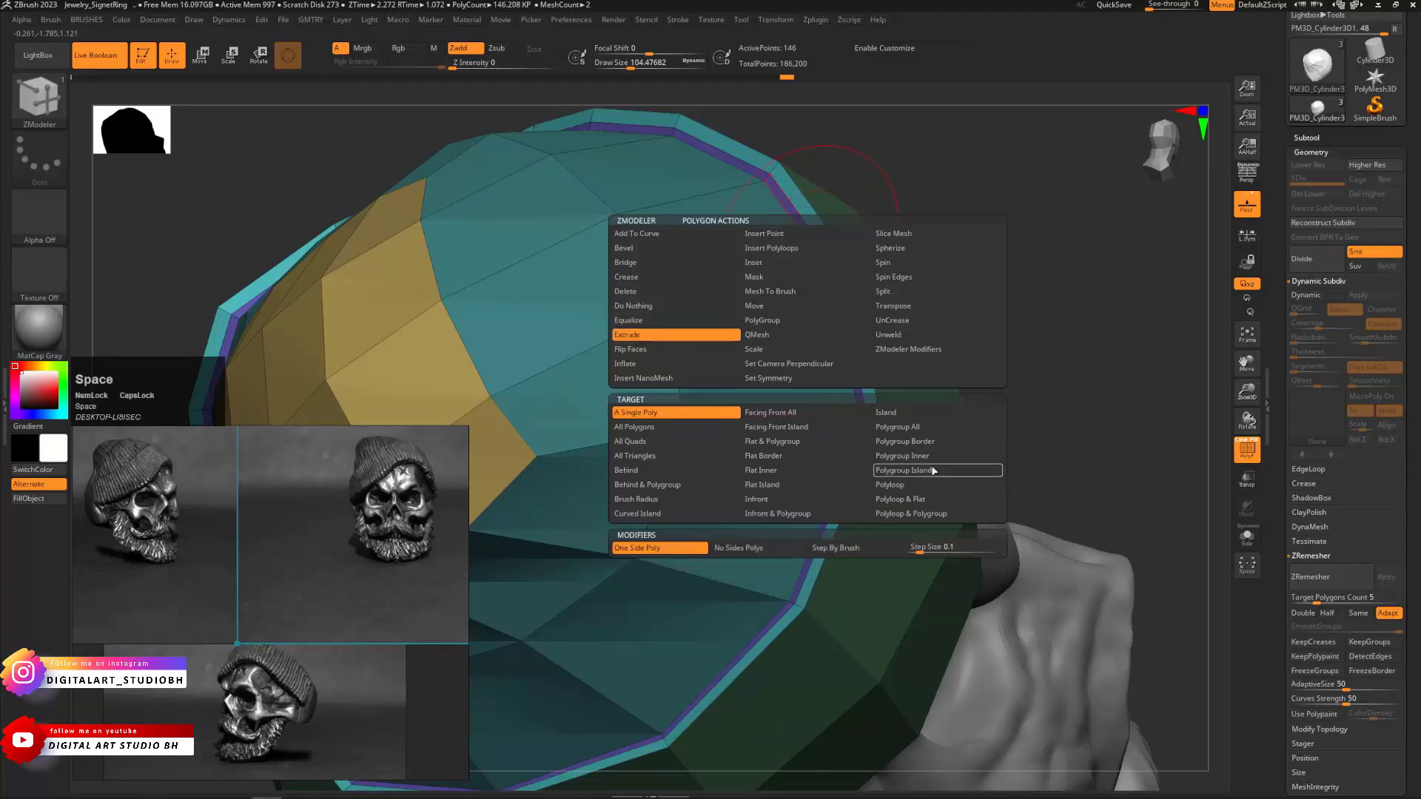
left_click(933, 471)
left_click_drag(943, 185, 897, 206)
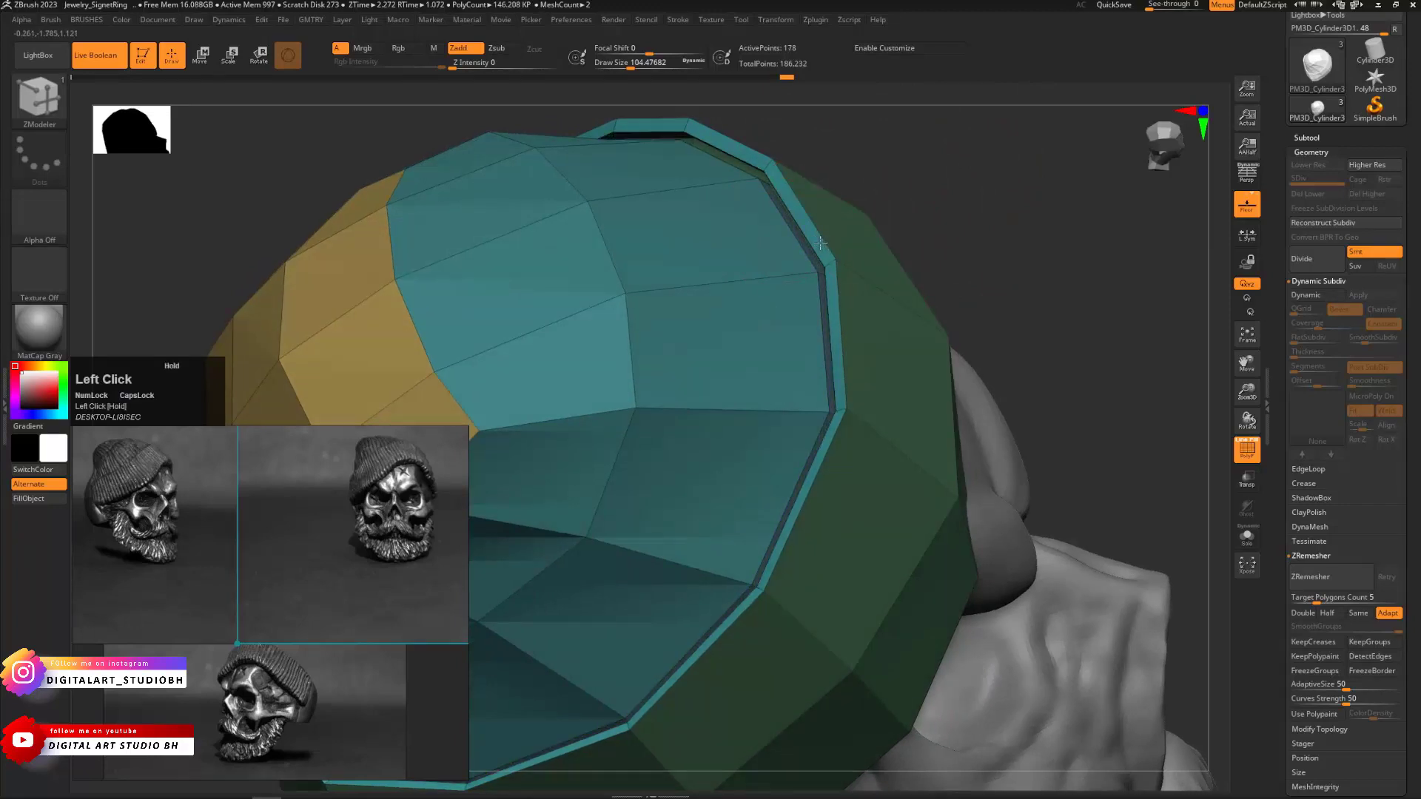
key("d")
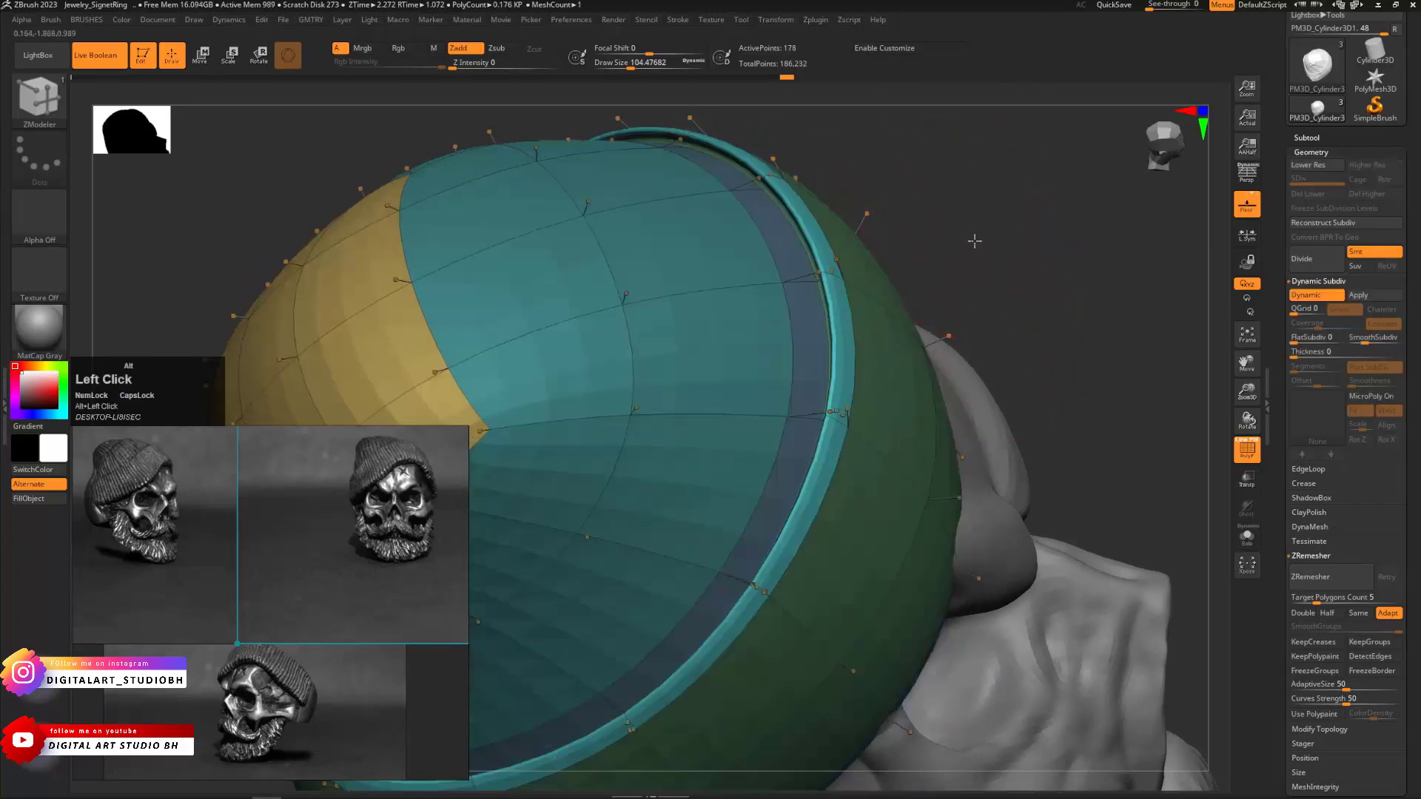
mouse_move(974, 241)
left_mouse_down("alt")
mouse_move(925, 286)
mouse_move(967, 238)
mouse_move(927, 250)
mouse_move(990, 279)
mouse_move(832, 276)
mouse_move(951, 226)
left_mouse_up("alt")
key("shift+f")
left_click_drag(1061, 231, 1068, 158, "alt")
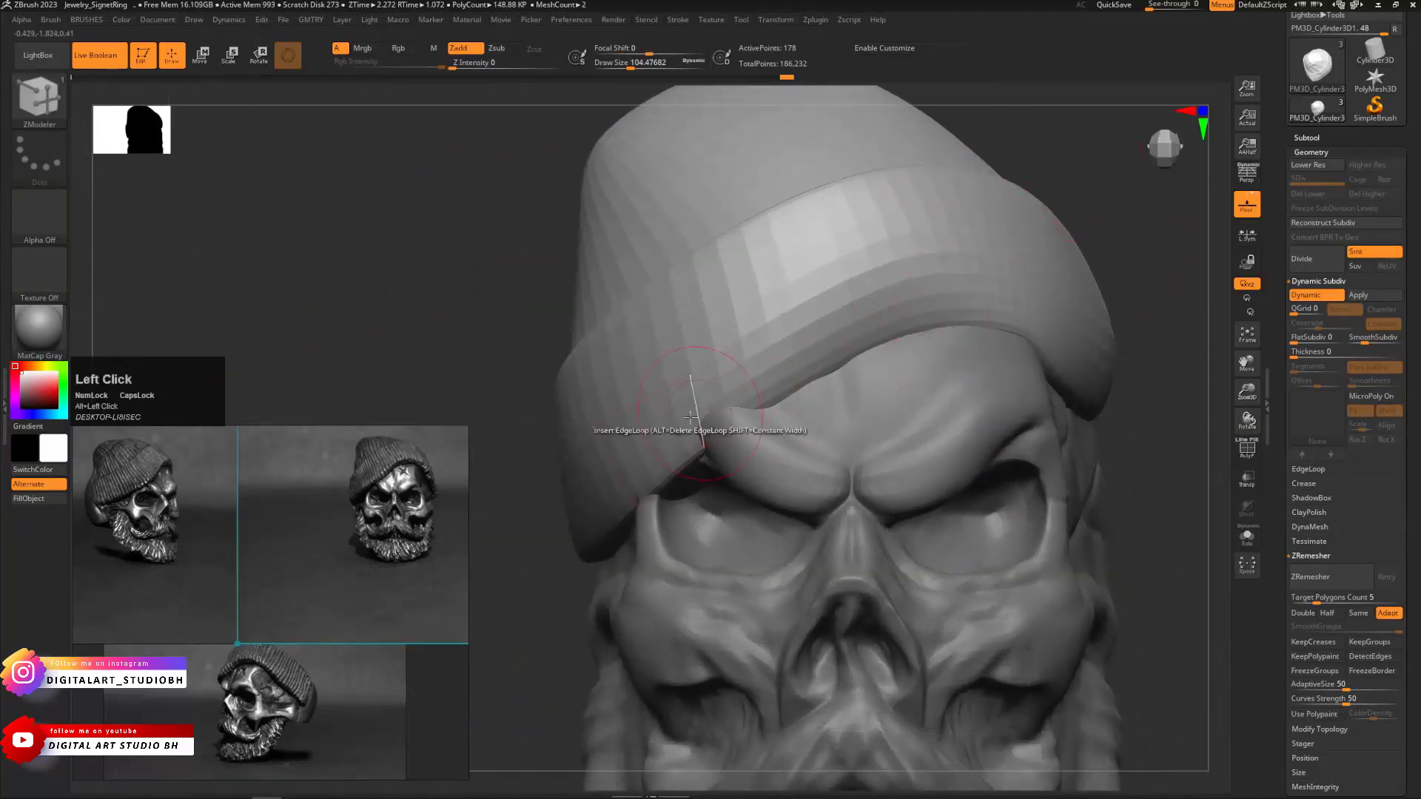
left_click_drag(500, 320, 660, 373)
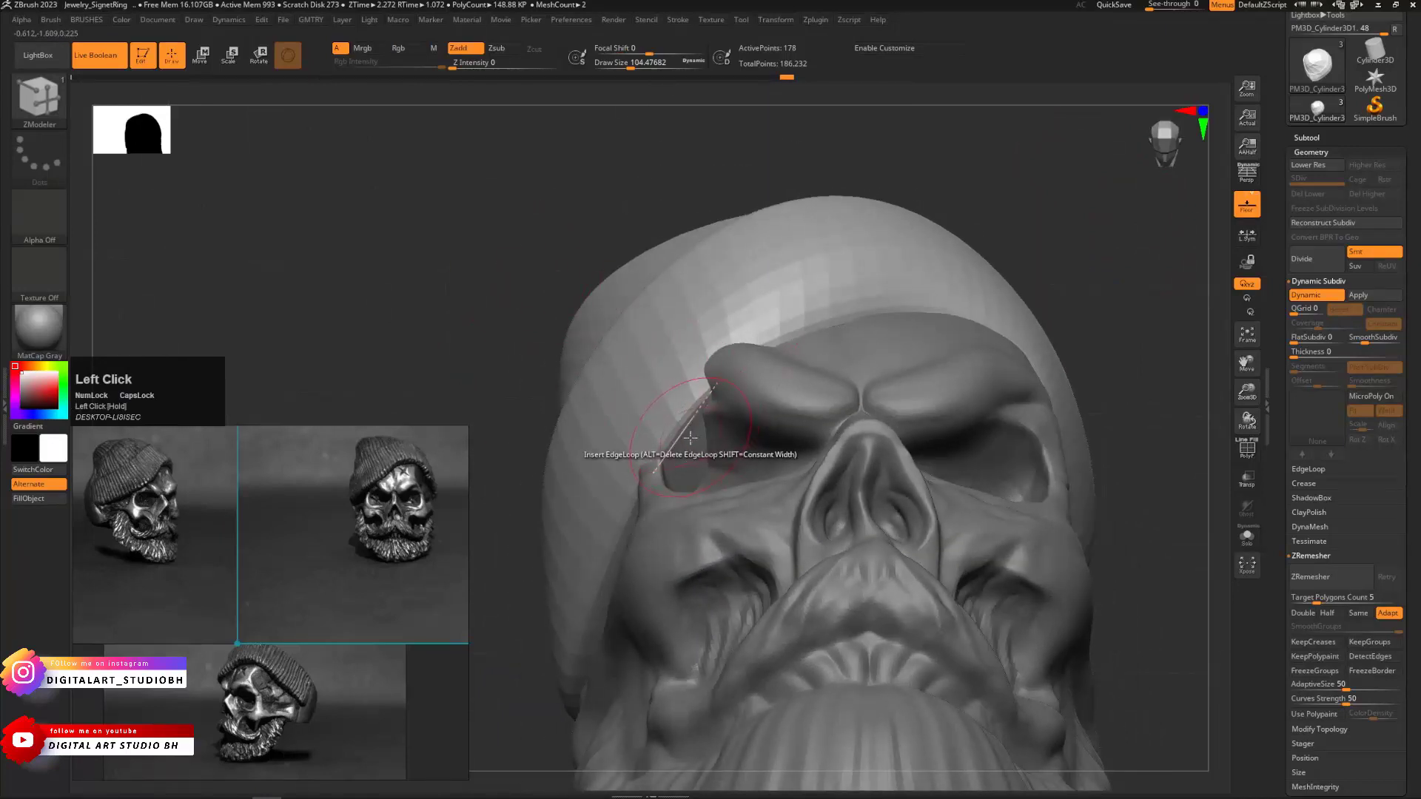
Switch to the Move brush at a draw size of about 167 and turn off the hat's dynamic subdivision preview
key("b")
left_click(663, 559)
mouse_move(455, 386)
left_mouse_down()
mouse_move(441, 336)
mouse_move(460, 387)
left_mouse_up()
key("s")
mouse_move(736, 475)
left_mouse_down()
mouse_move(774, 478)
mouse_move(754, 467)
left_mouse_up()
key("s")
left_click(751, 469, "alt")
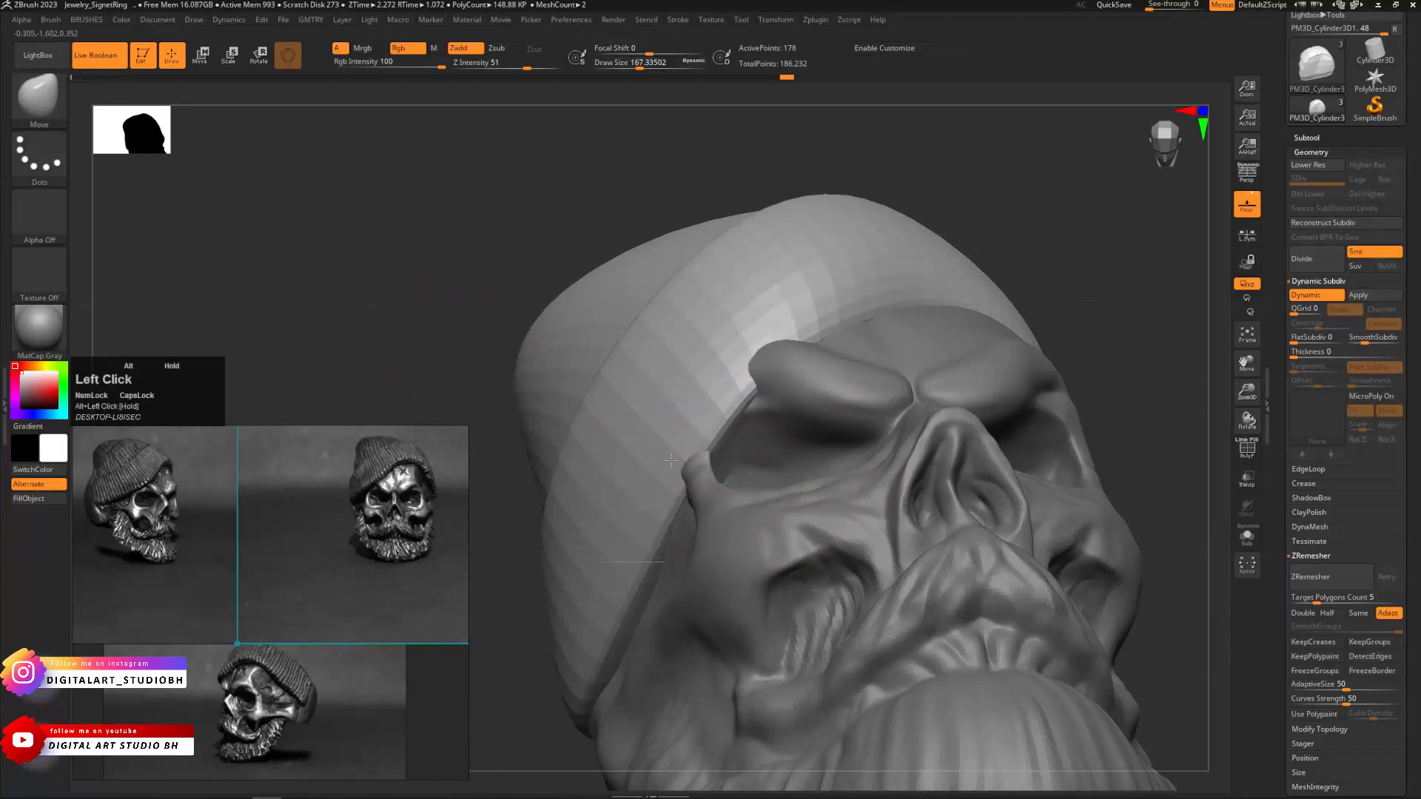
left_click_drag(437, 419, 438, 325)
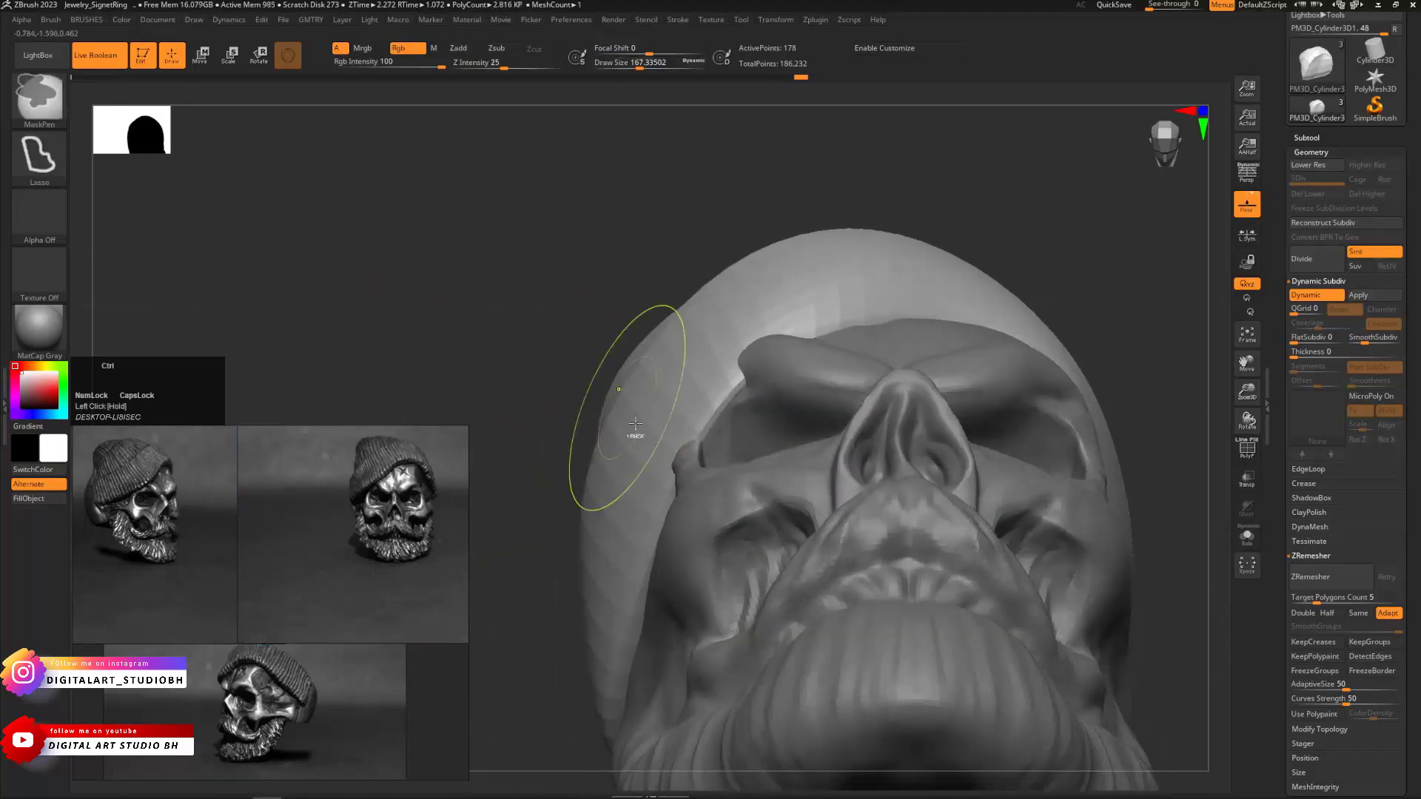
key("ctrl+z")
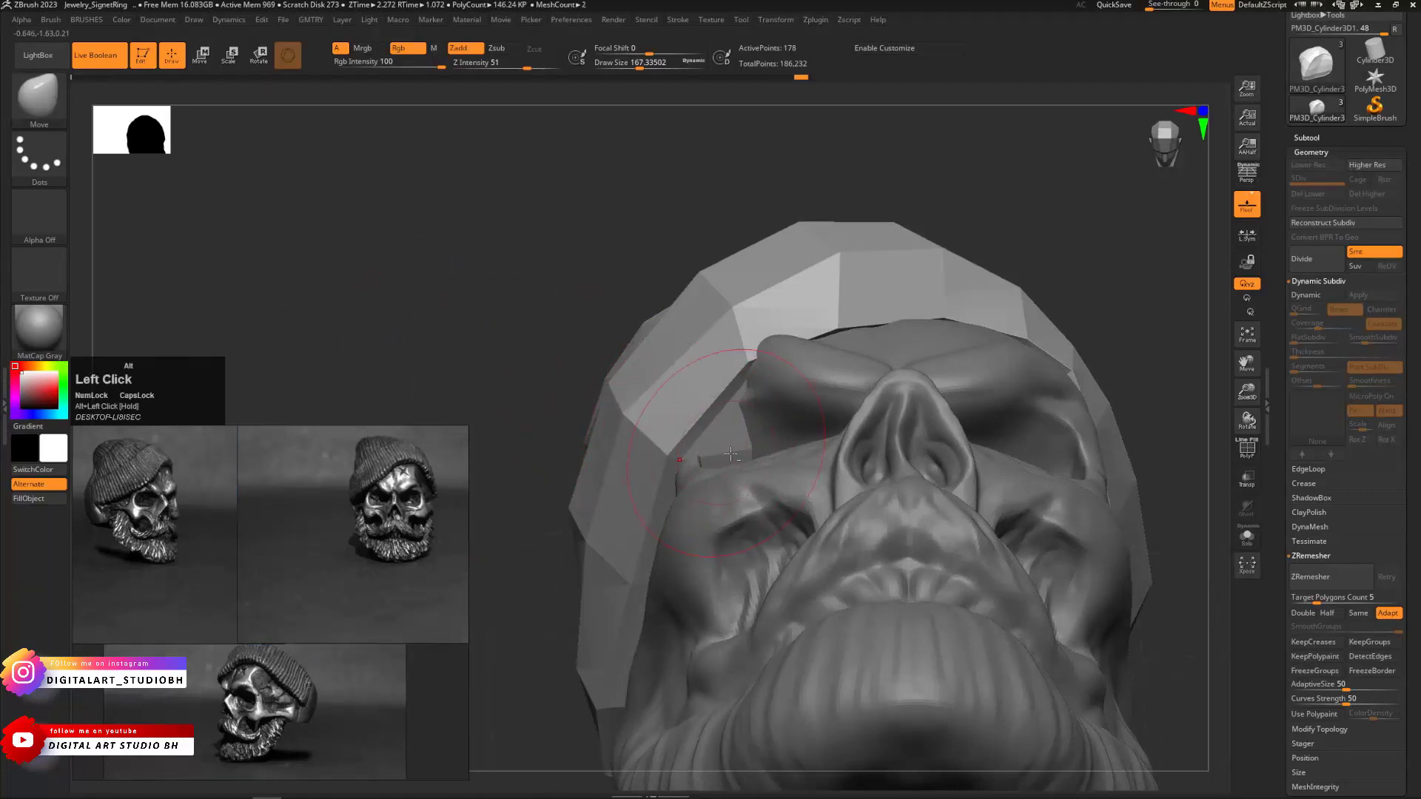
Show the hat's polygroups, solo the hat, and mask everything except the inner polygroup that closes its opening
left_click(726, 458, "ctrl+shift")
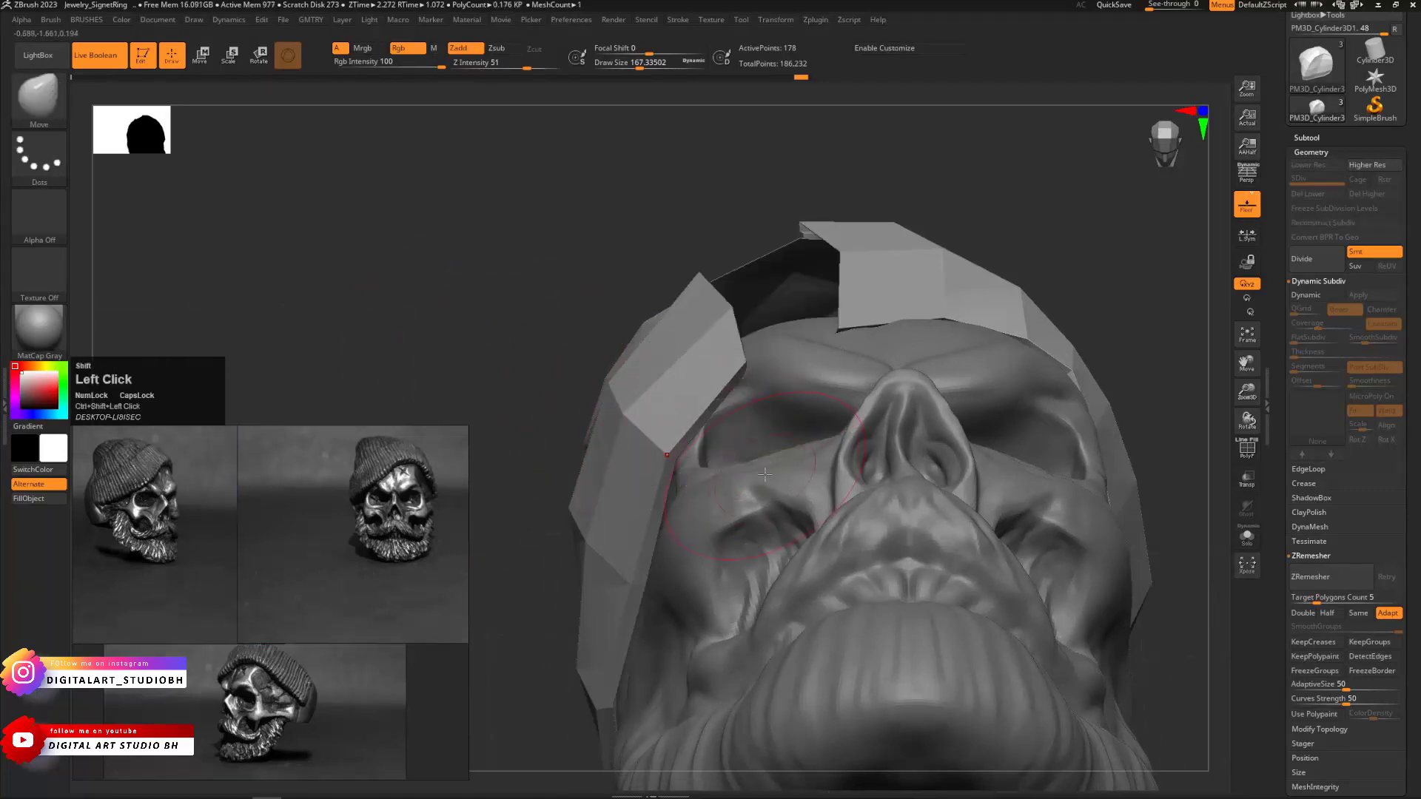
key("ctrl+z")
key("shift+f")
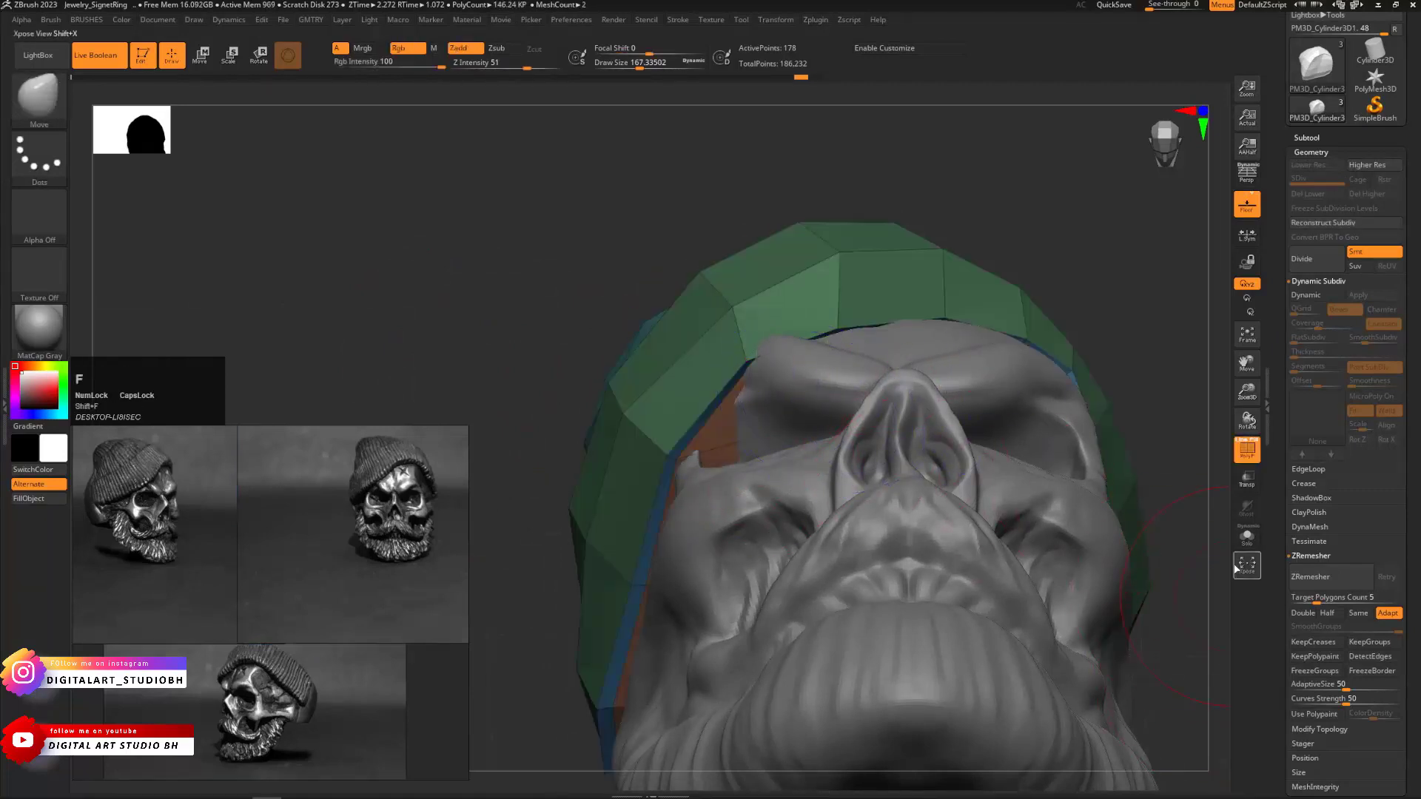
left_click(1246, 536)
left_click(865, 499, "ctrl+shift")
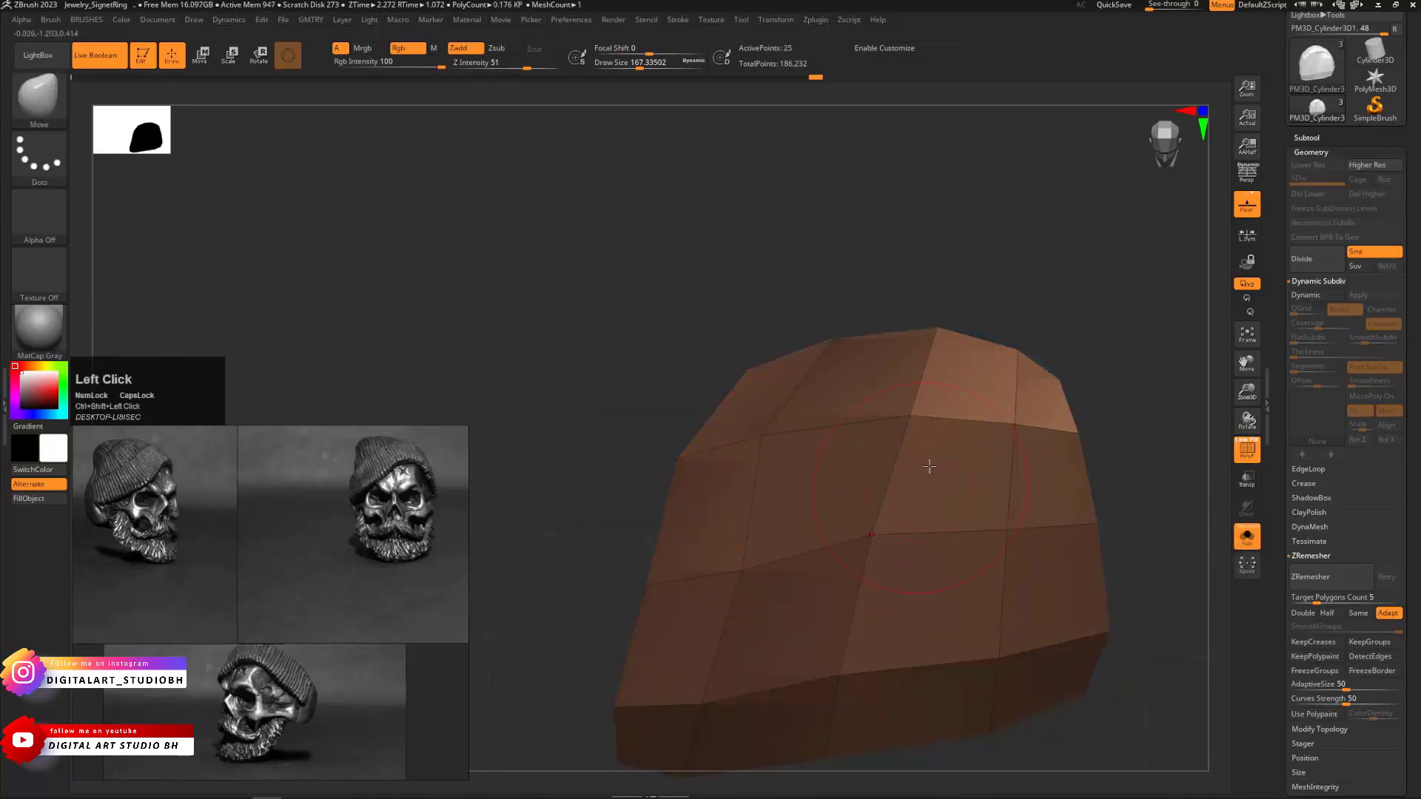
left_click(1078, 333, "ctrl")
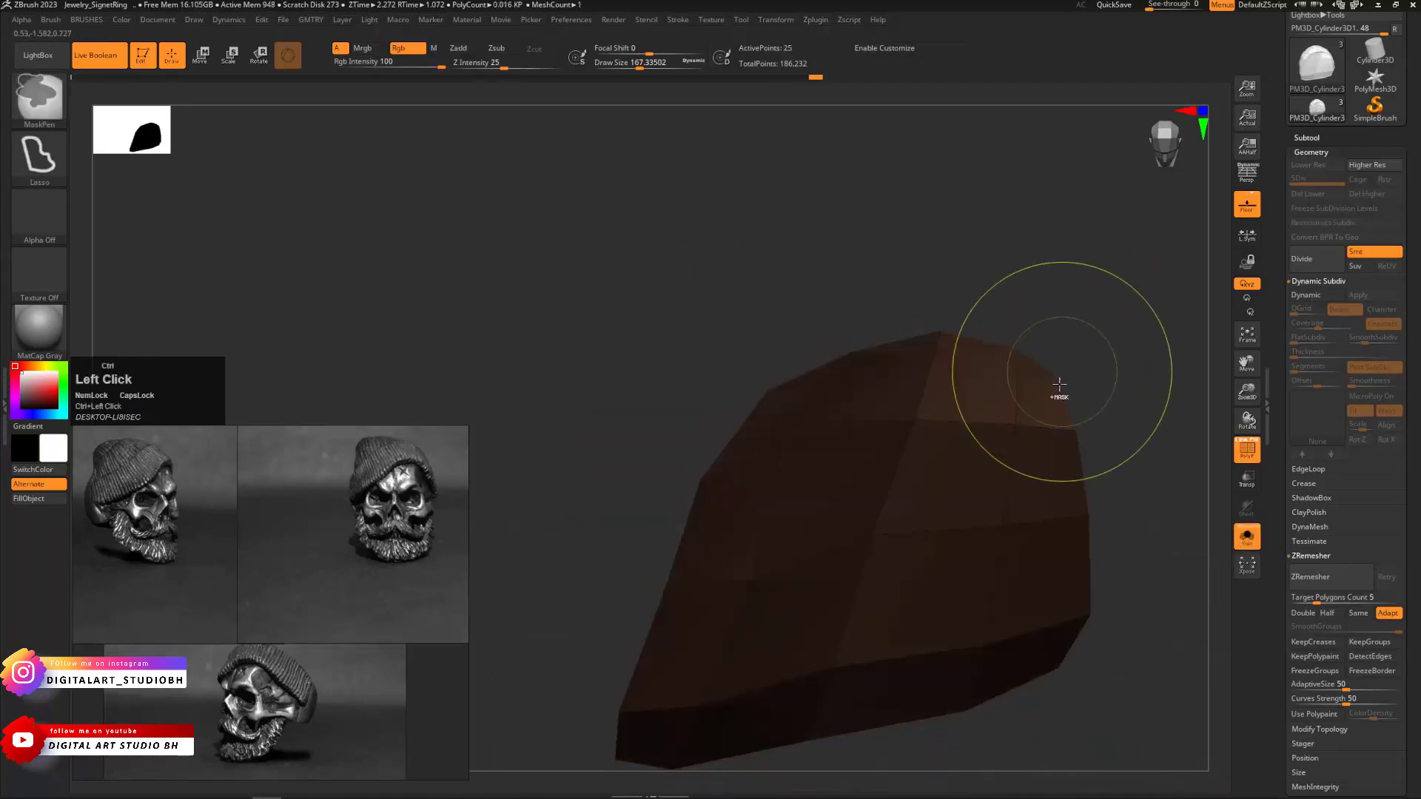
left_click(1121, 330, "ctrl+shift")
left_click(1103, 399, "ctrl")
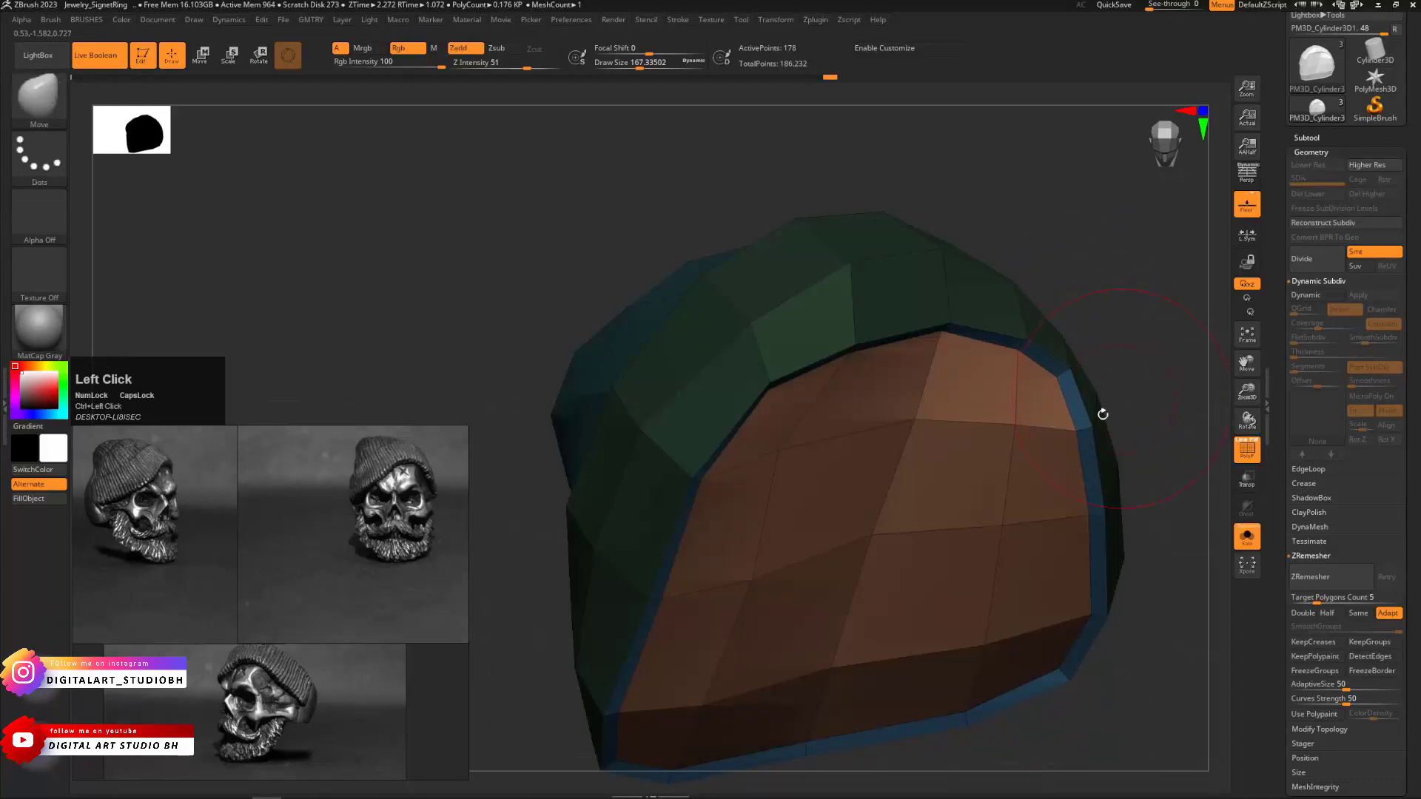
Move the unmasked inner cap deeper into the hat to hollow the opening, bring the skull back, and clear the mask
key("w")
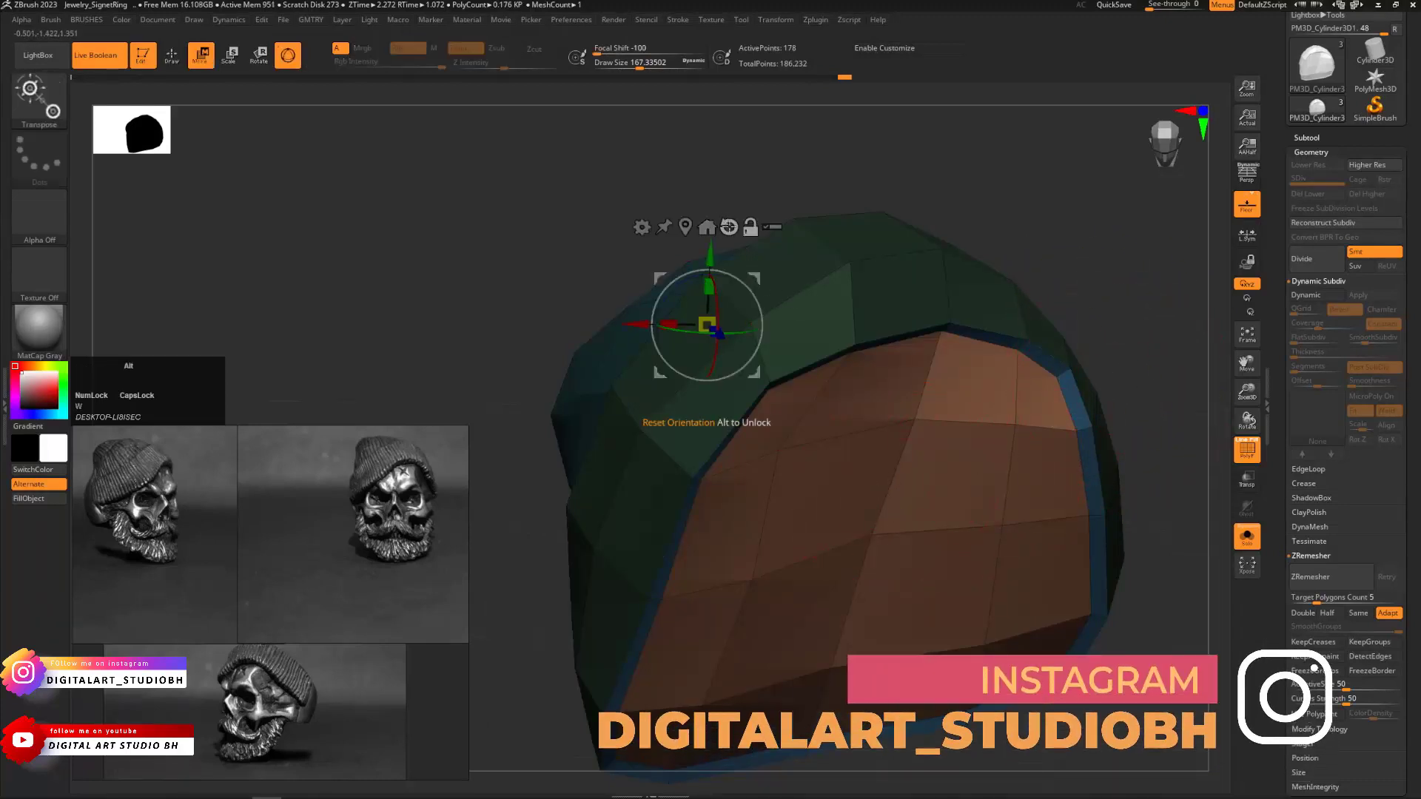
left_click(677, 227)
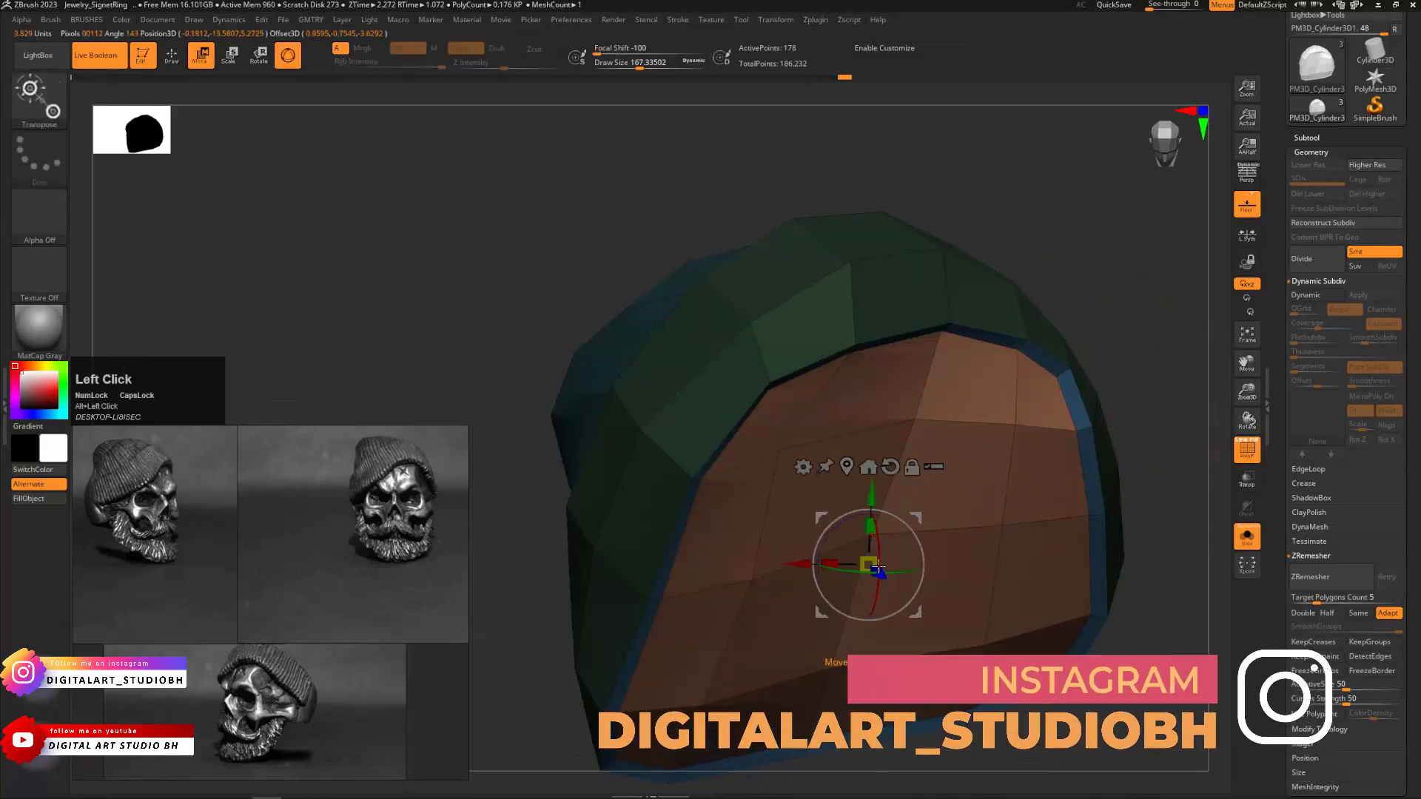
left_click_drag(876, 569, 1115, 341)
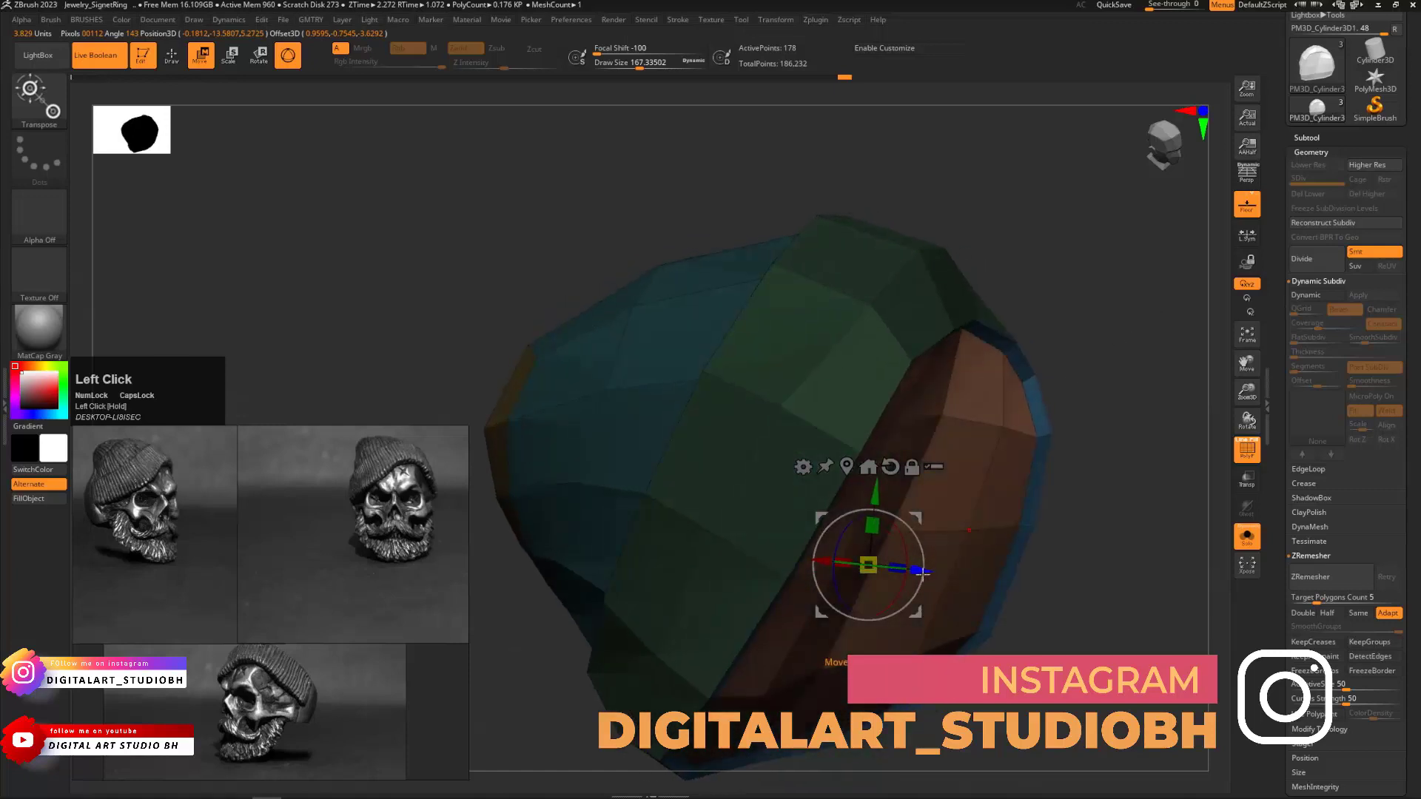
left_click_drag(923, 570, 728, 575)
left_click_drag(808, 490, 821, 460)
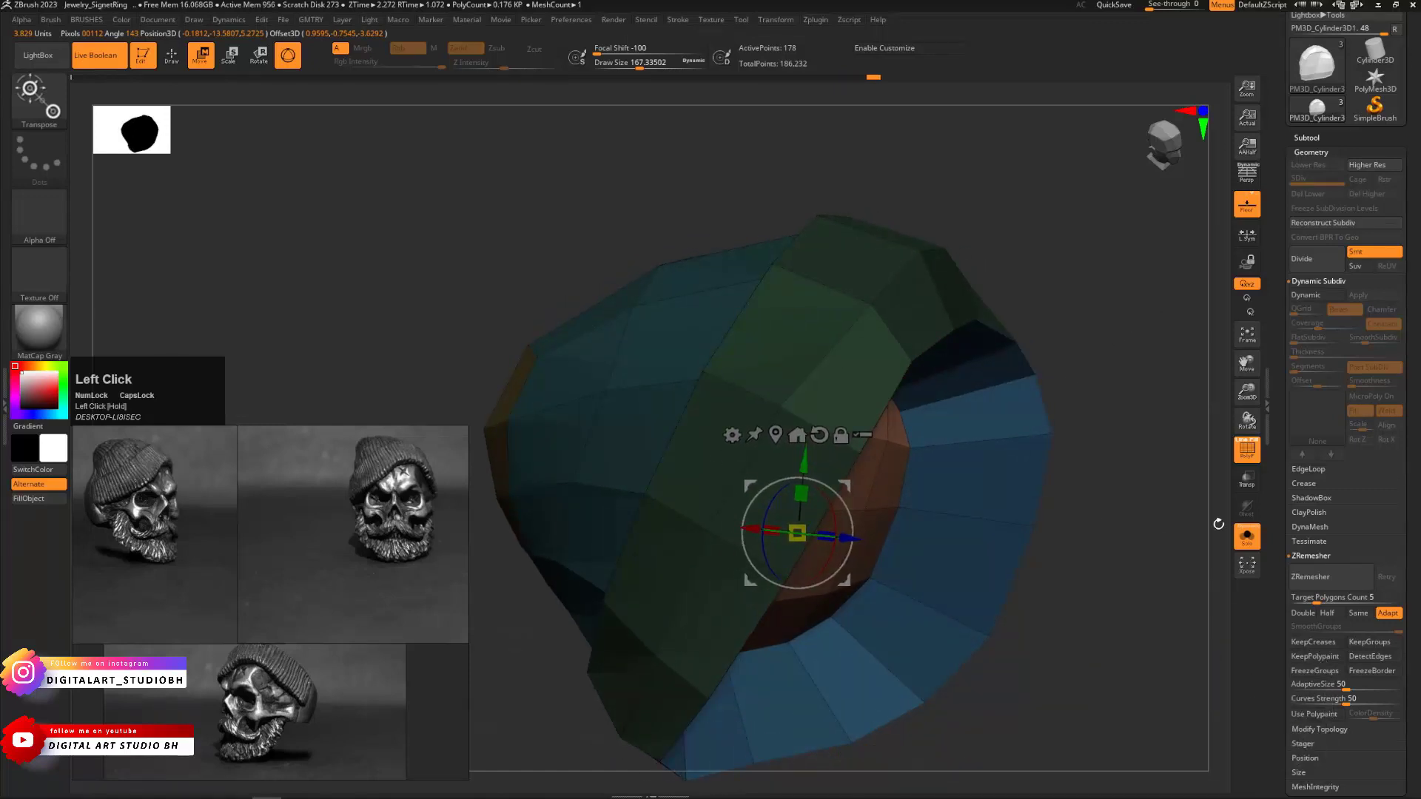
left_click(1247, 535)
left_click_drag(1080, 347, 1086, 308)
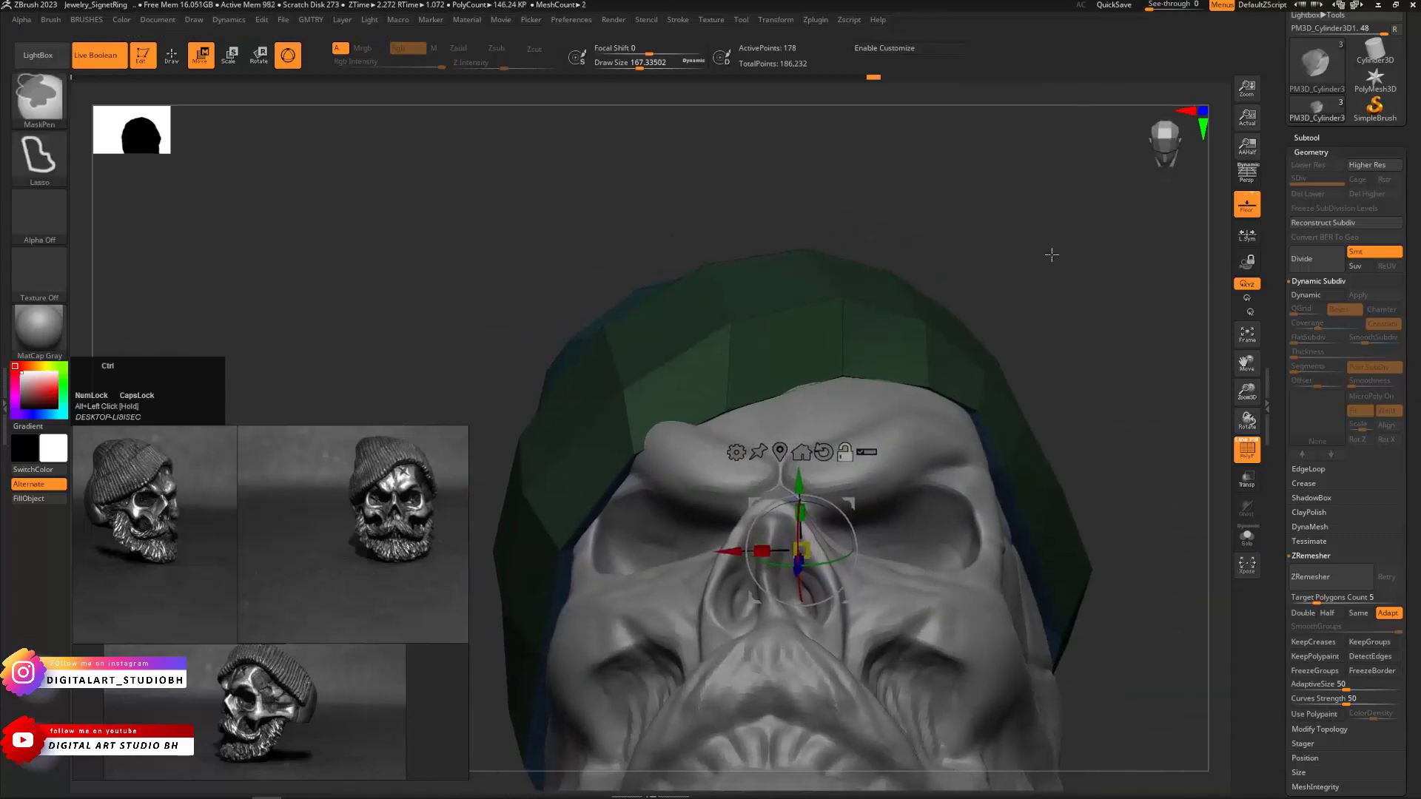
left_click(1053, 253, "ctrl")
Enlarge the Move brush to about 212, divide the hat twice to subdivision level 3, and hide its polyframe
key("b")
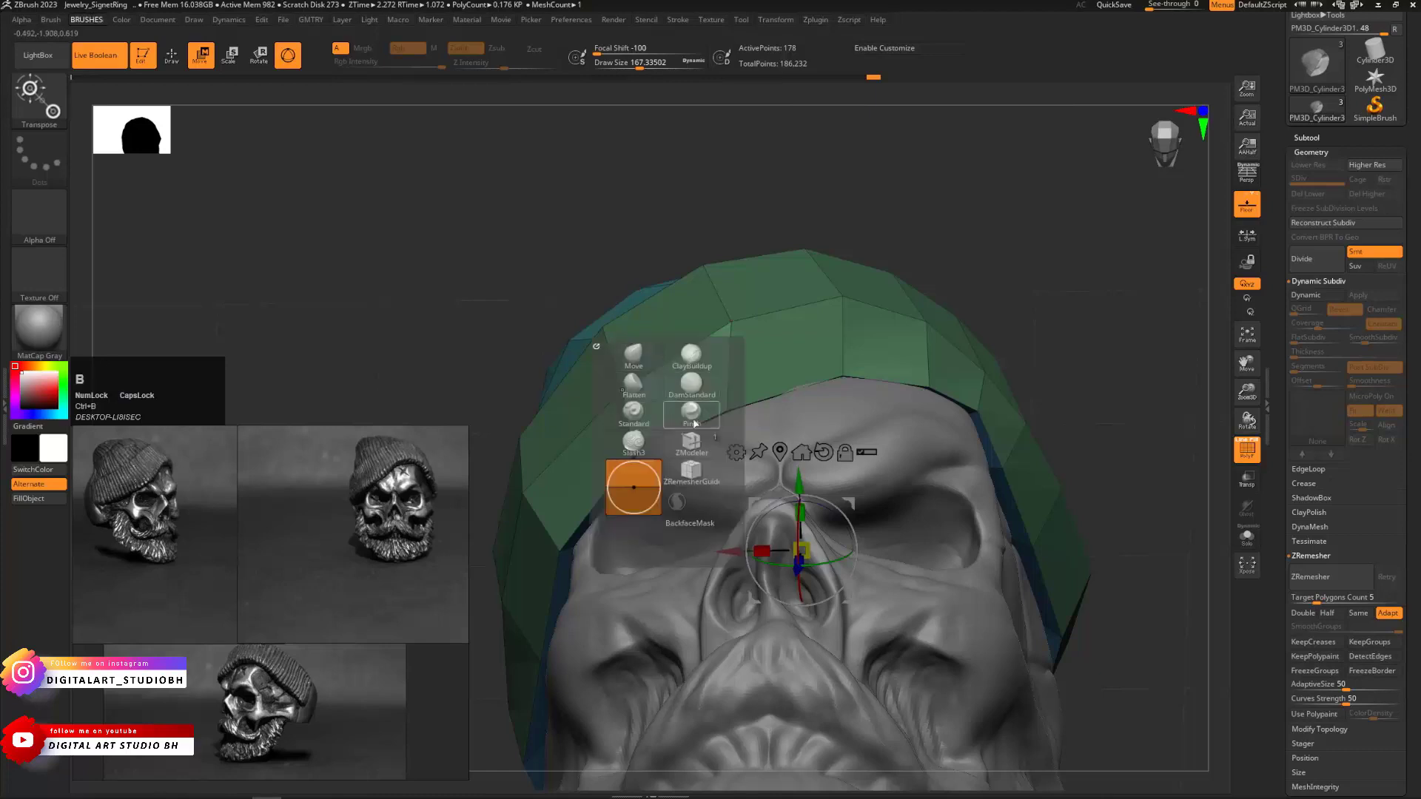
left_click(633, 358)
left_click_drag(645, 430, 661, 433)
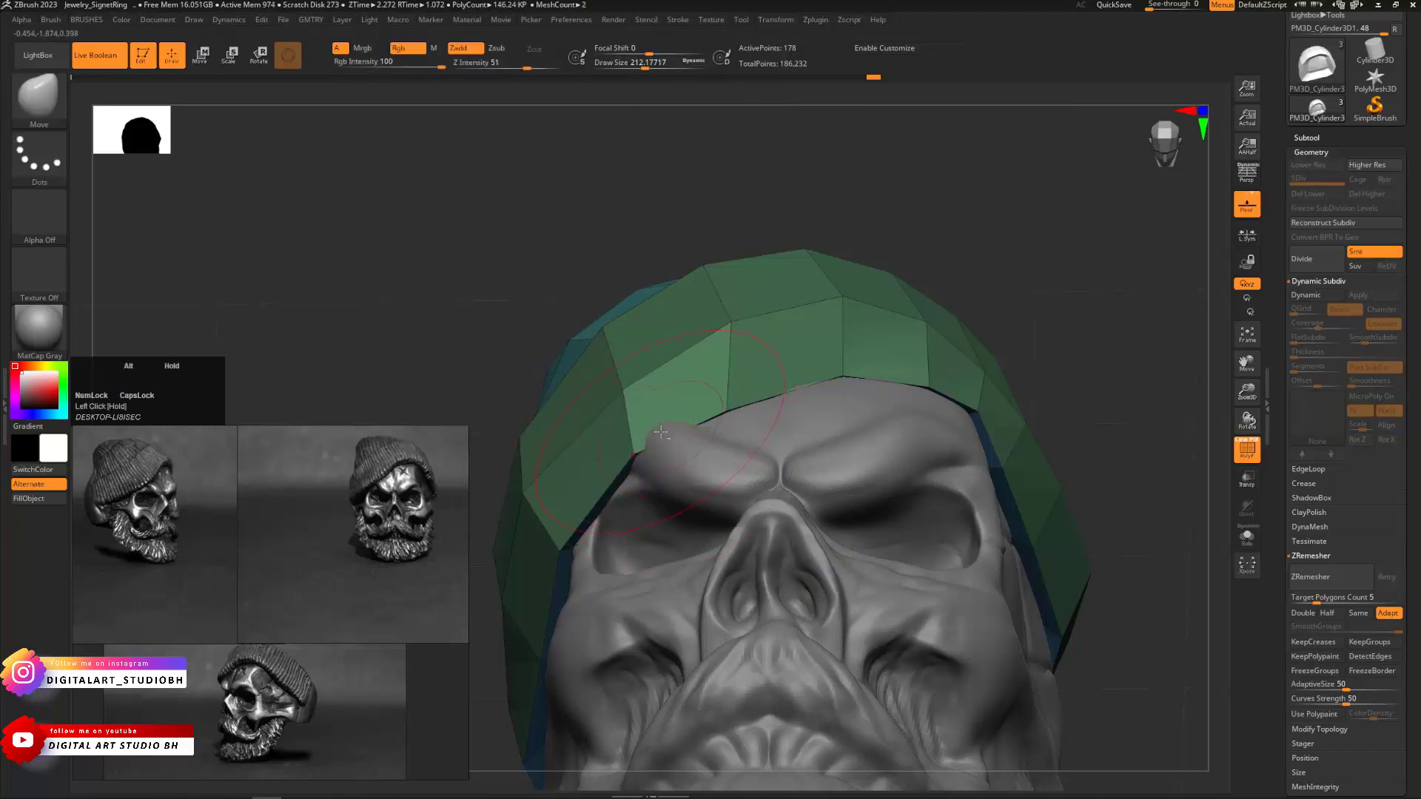
key("ctrl+z")
key("ctrl+d")
key("ctrl+d")
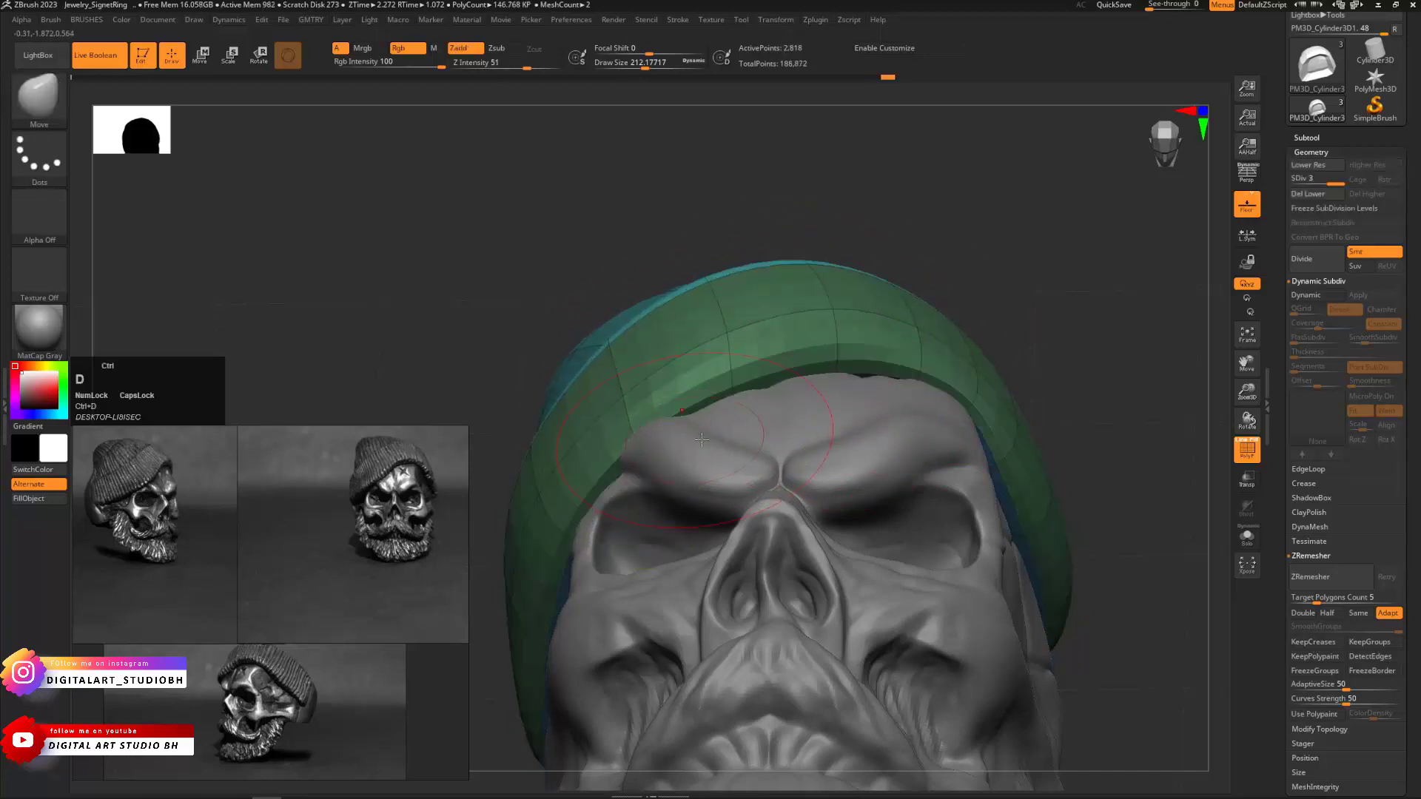
left_click_drag(995, 262, 975, 299)
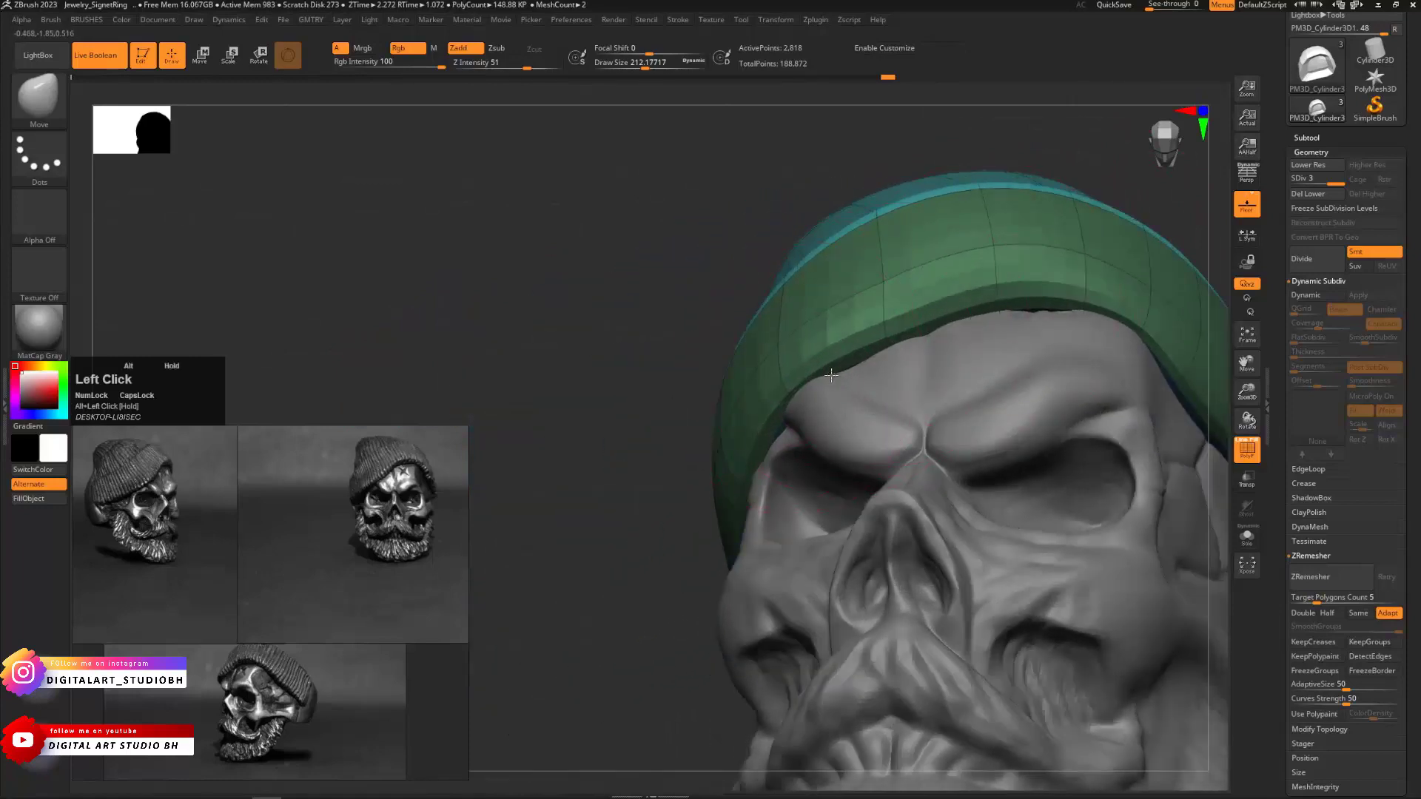
left_click_drag(685, 287, 432, 336, "alt")
mouse_move(503, 302)
left_mouse_down()
mouse_move(564, 314)
mouse_move(607, 406)
mouse_move(426, 382)
mouse_move(523, 333)
mouse_move(964, 330)
mouse_move(917, 313)
mouse_move(930, 453)
left_mouse_up()
key("shift+f")
mouse_move(947, 440)
left_mouse_down()
mouse_move(891, 406)
mouse_move(976, 417)
left_mouse_up()
Show and select the signet ring subtool, and scale it up by about 1.16 behind the skull
left_click(1300, 139)
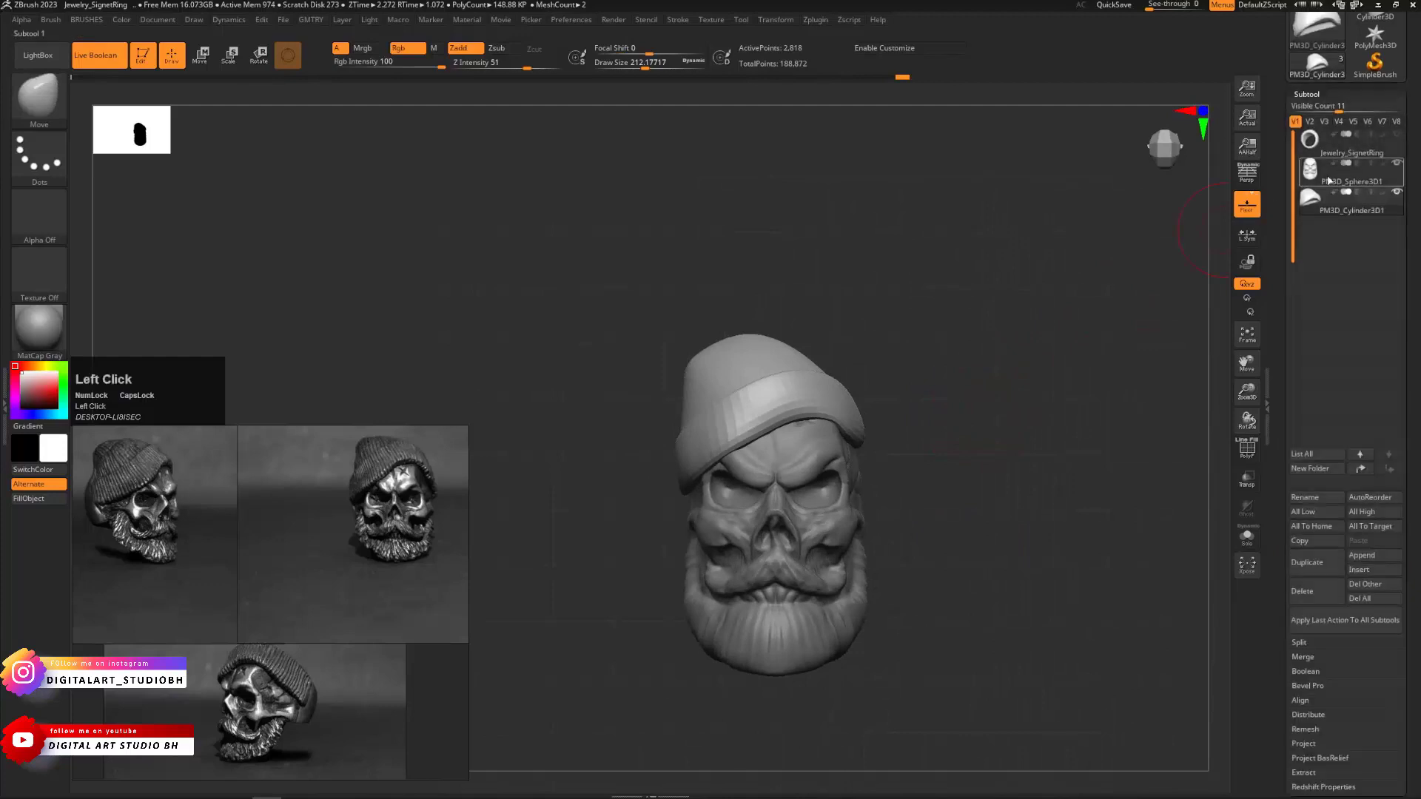
mouse_move(1036, 324)
left_mouse_down()
mouse_move(910, 387)
mouse_move(916, 398)
mouse_move(977, 380)
mouse_move(954, 278)
left_mouse_up()
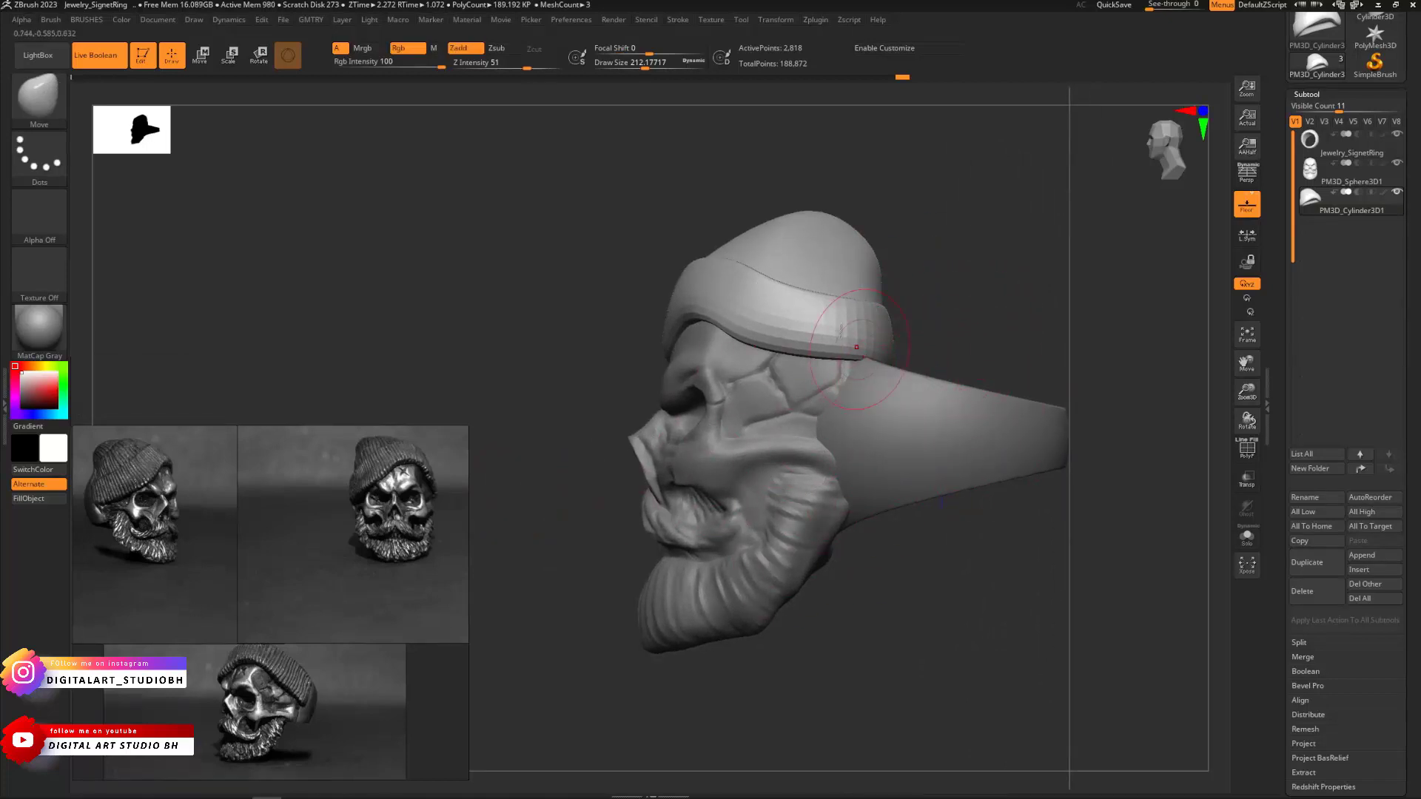
left_click(1354, 148)
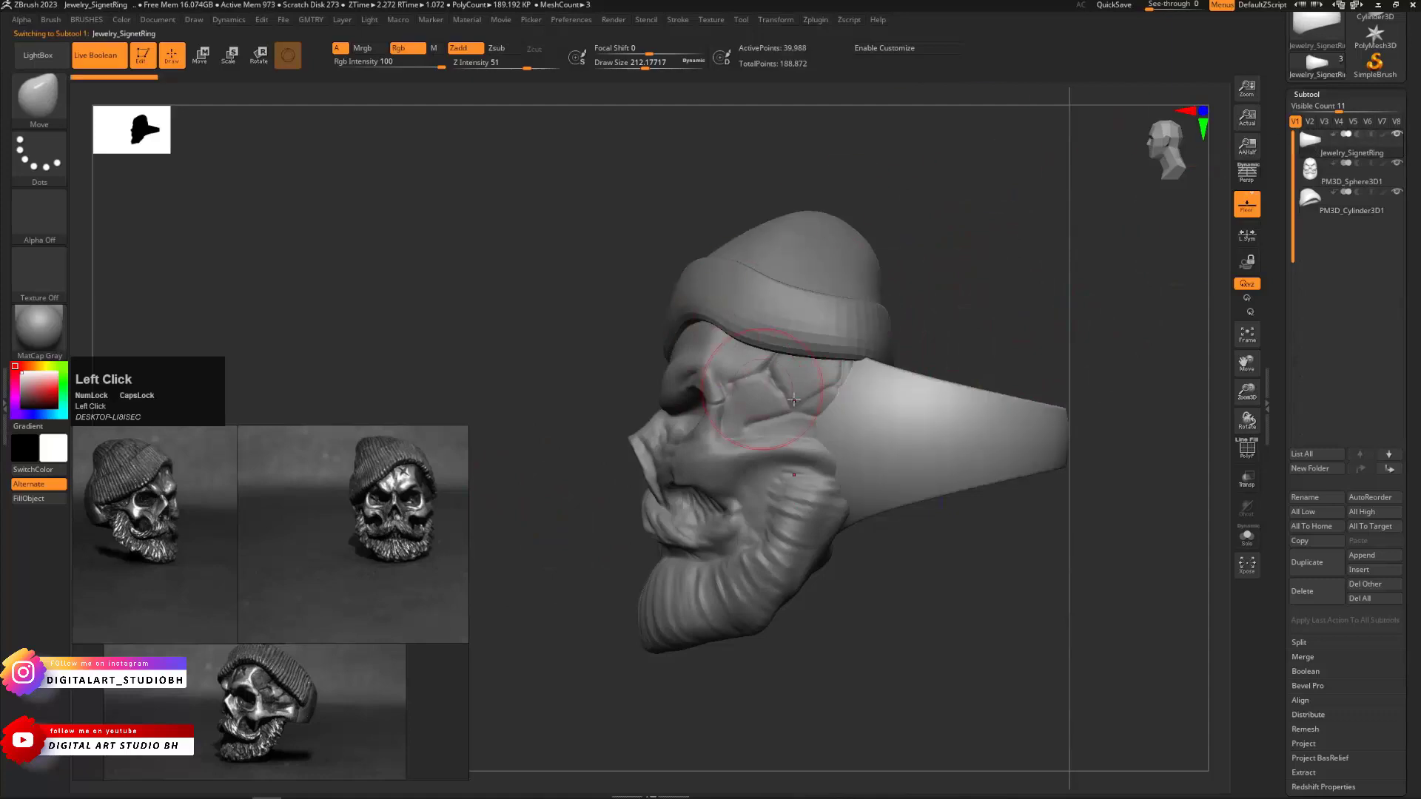
key("w")
left_click_drag(951, 427, 983, 433)
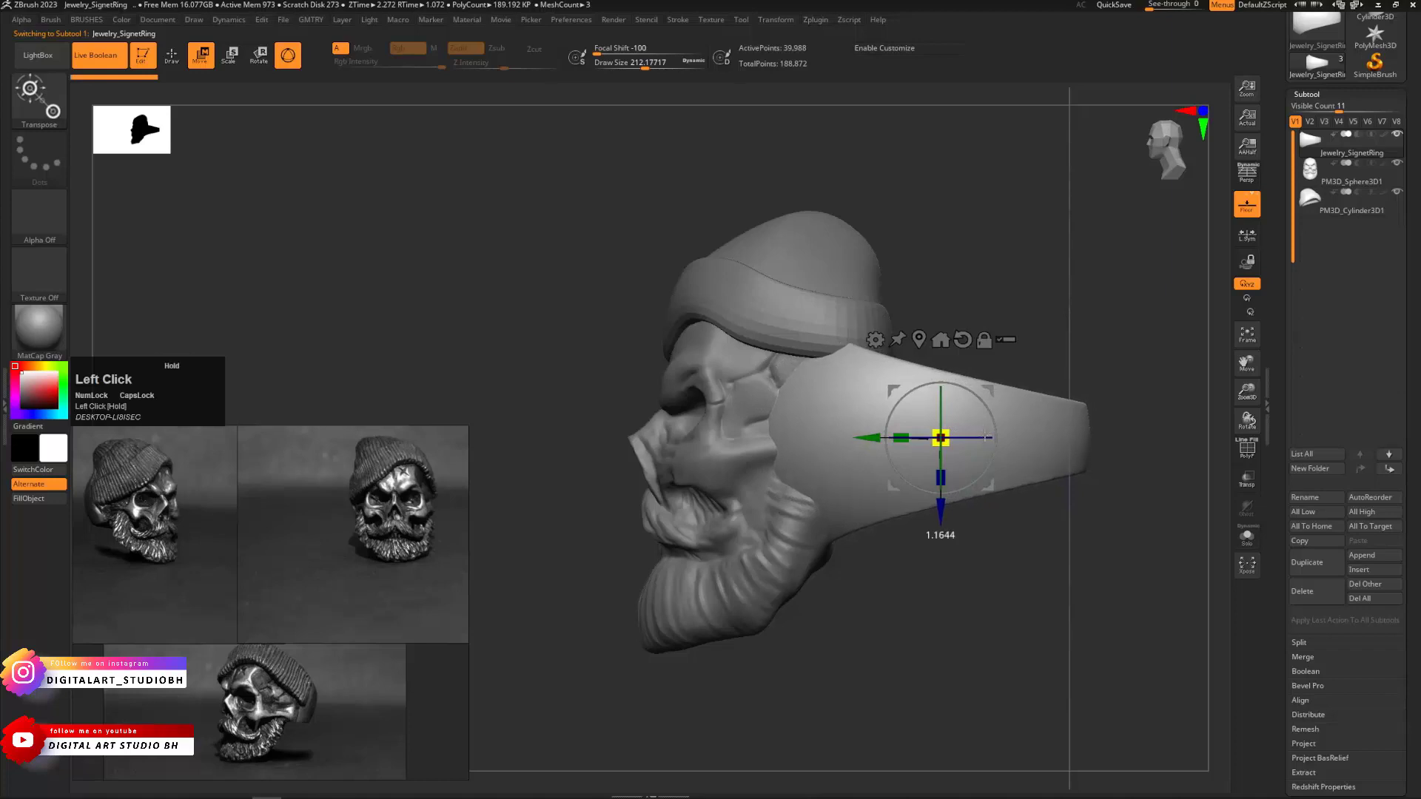
left_click_drag(893, 442, 895, 440)
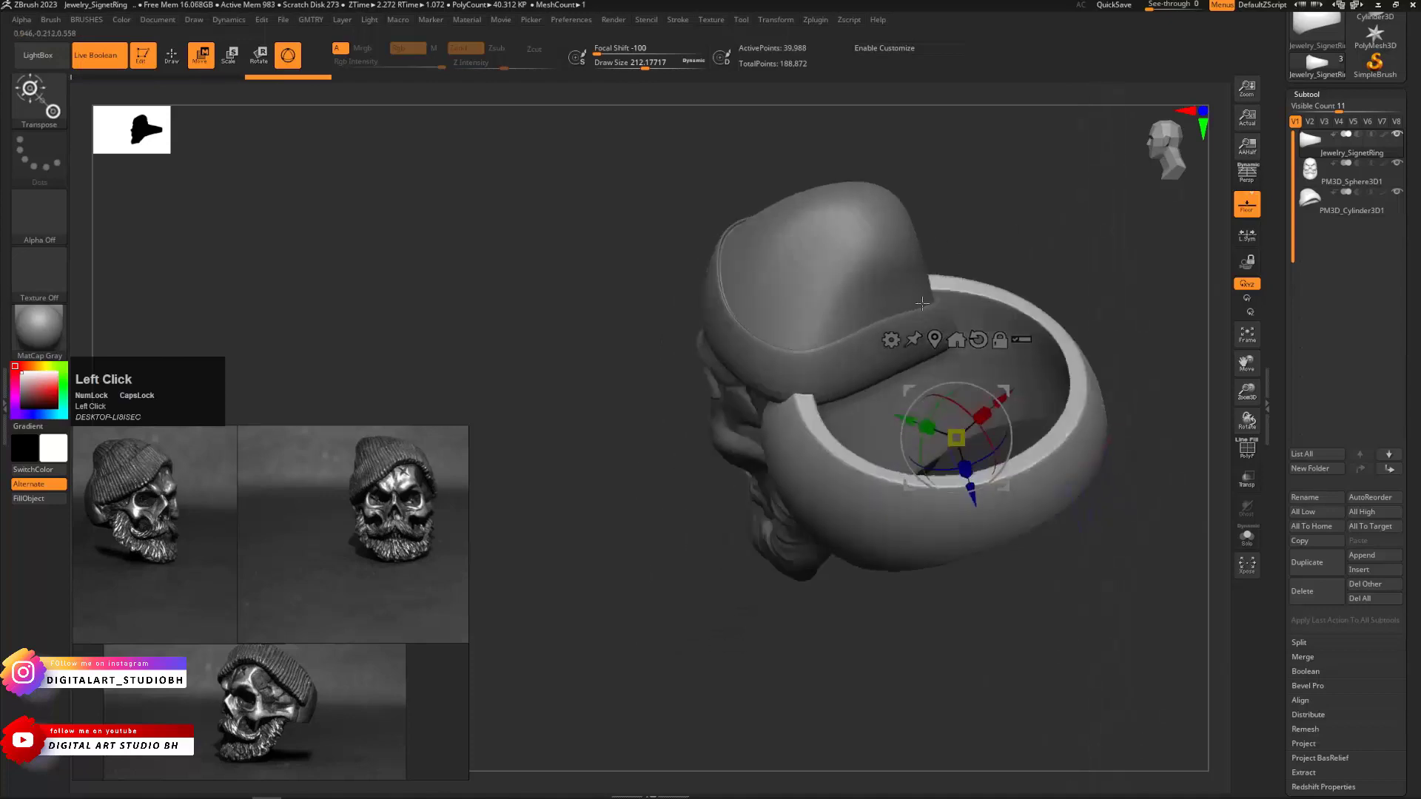
left_click_drag(922, 304, 431, 297)
left_click_drag(648, 381, 649, 381)
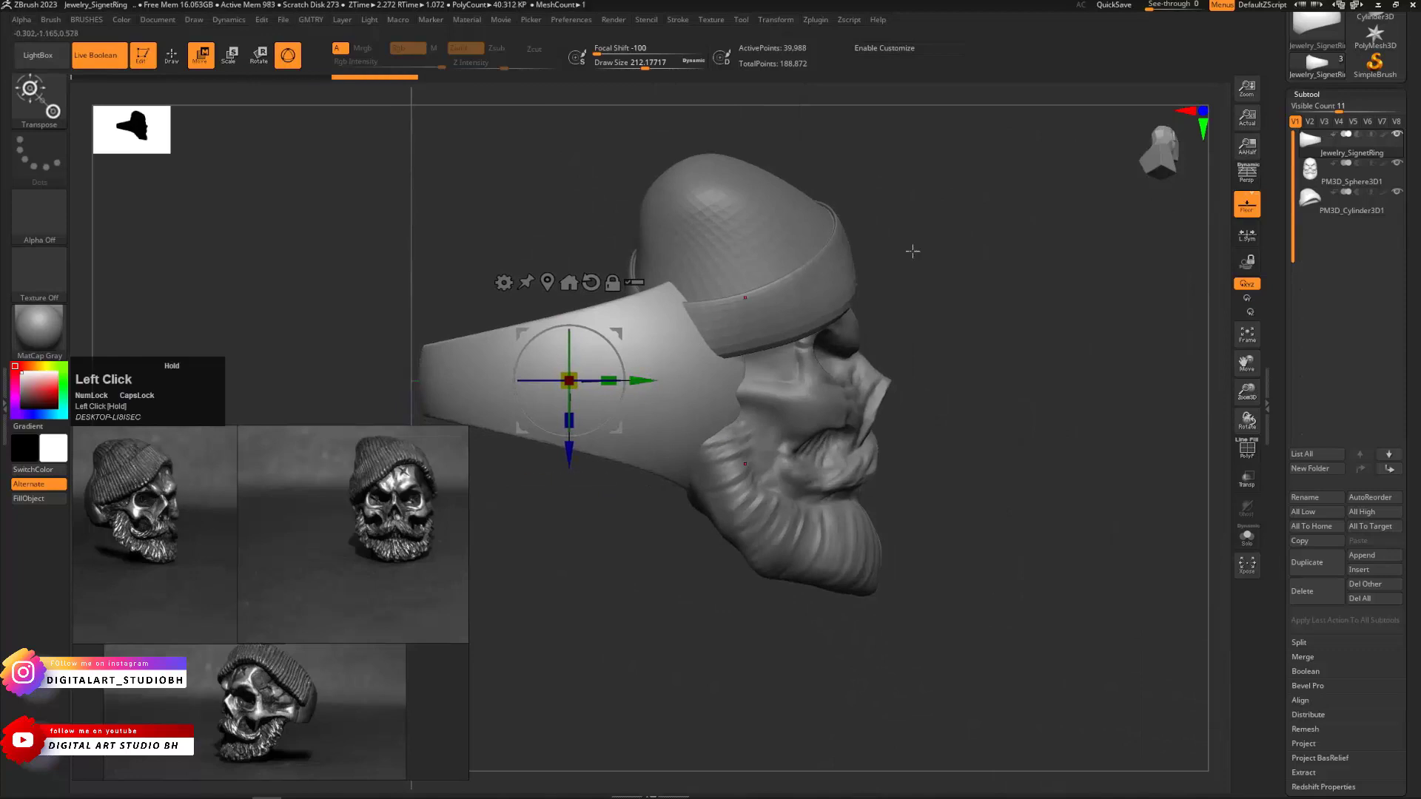
left_click_drag(913, 251, 1102, 288, "alt")
Insert a Cylinder3D as a new subtool and view it together with the ring's opening
left_click(1363, 571)
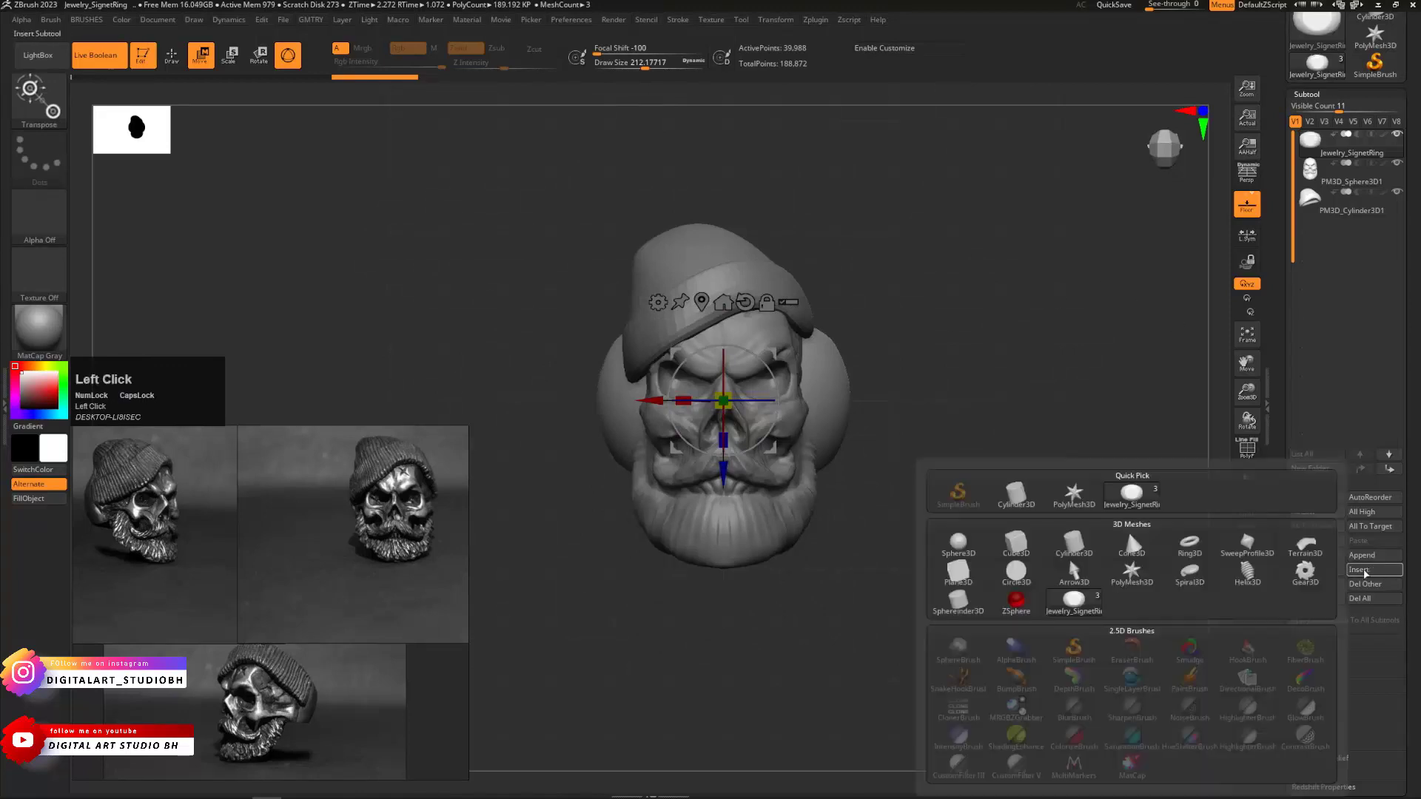
left_click(1359, 572)
left_click(1015, 491)
left_click_drag(967, 381, 989, 270, "alt")
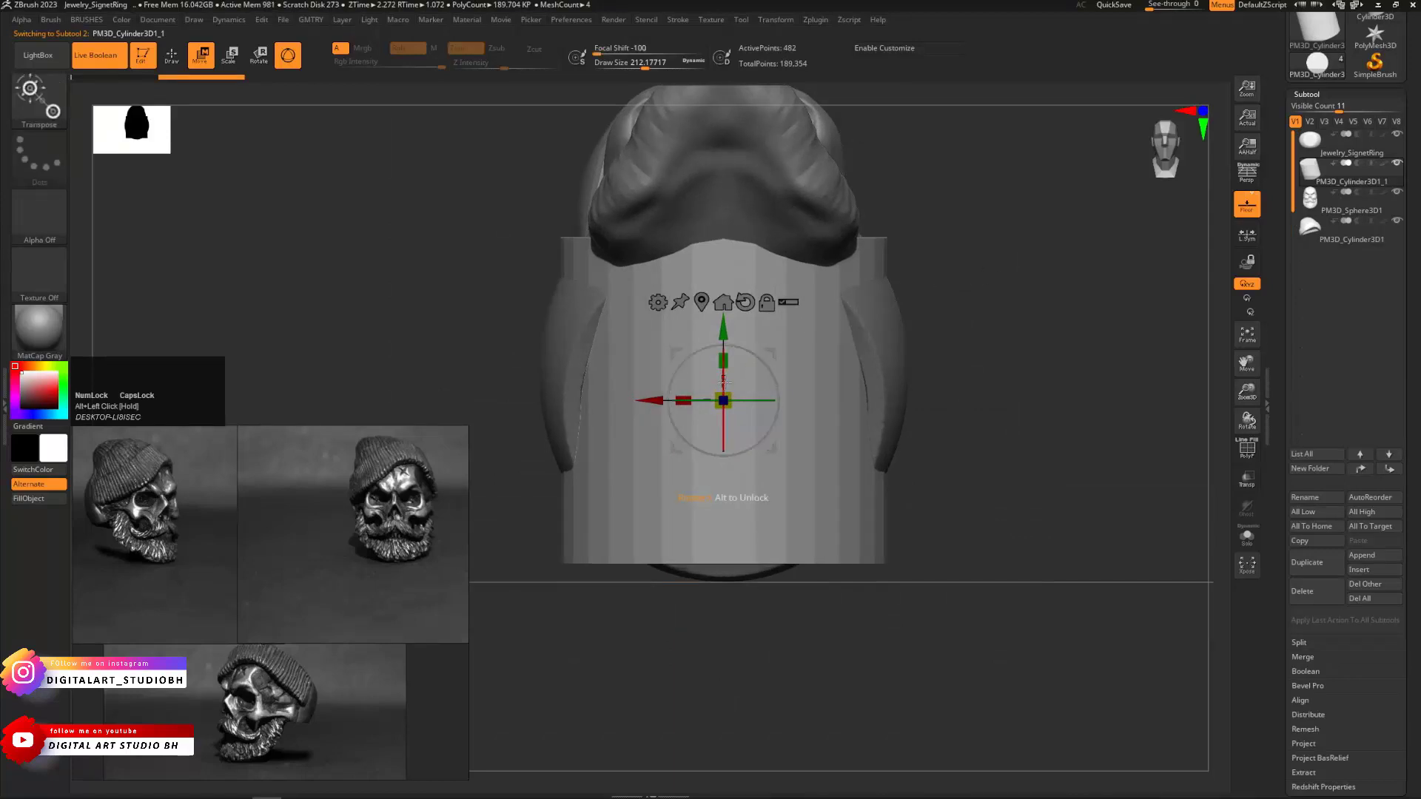
left_click_drag(723, 381, 742, 298)
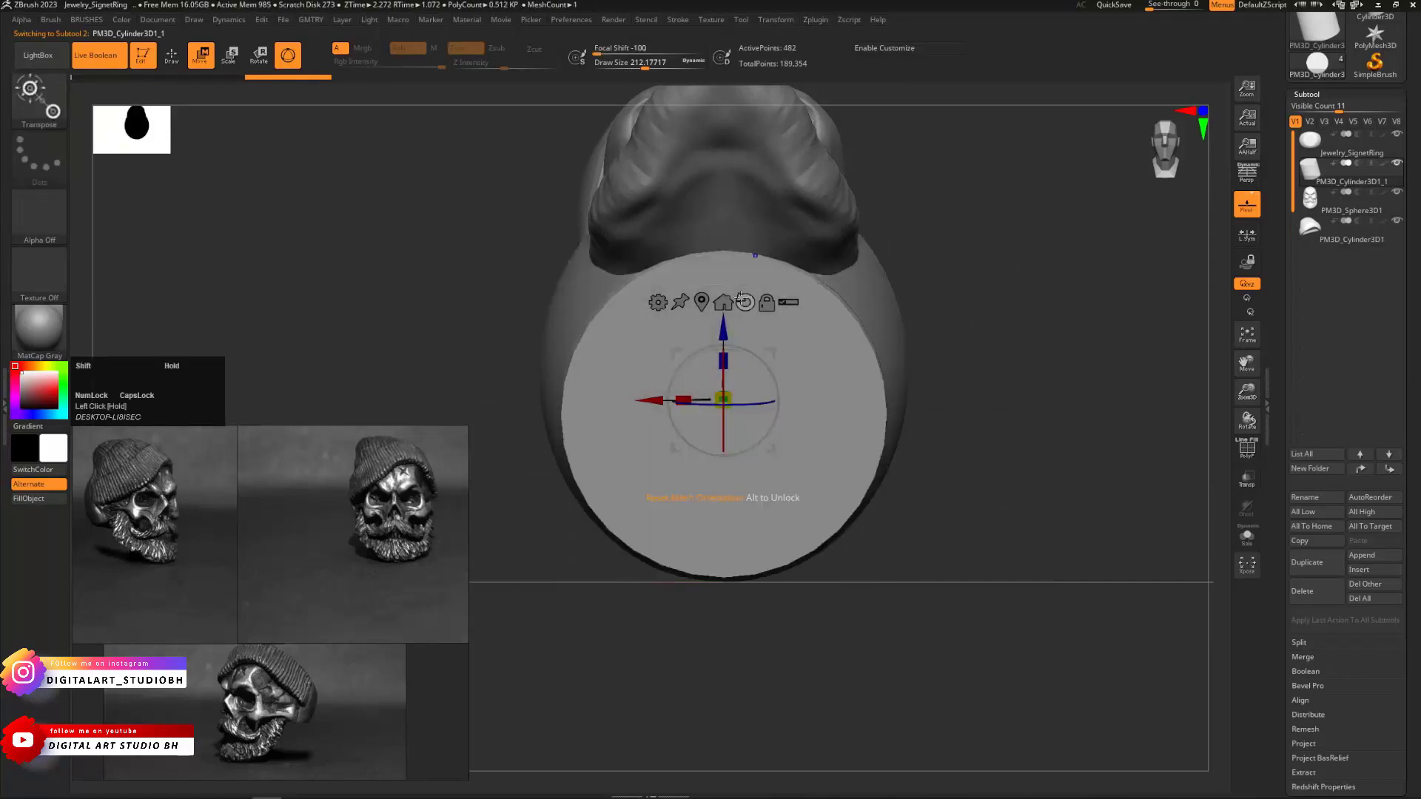
key("ctrl+z")
key("ctrl+z")
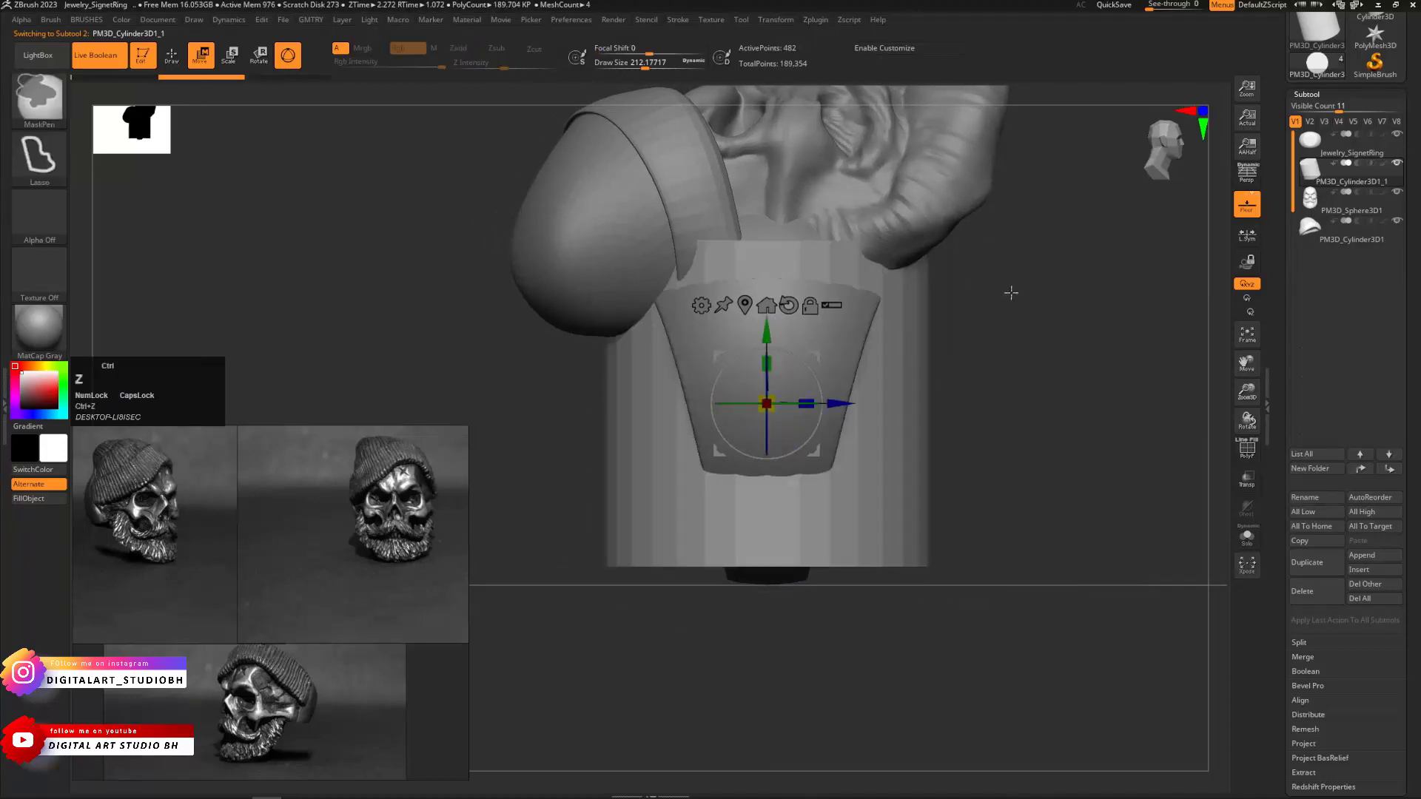
Rotate the cylinder 90 degrees so it runs through the ring's finger hole, and subdivide it until it is smooth
left_click_drag(798, 349, 478, 445)
left_click_drag(281, 251, 548, 318)
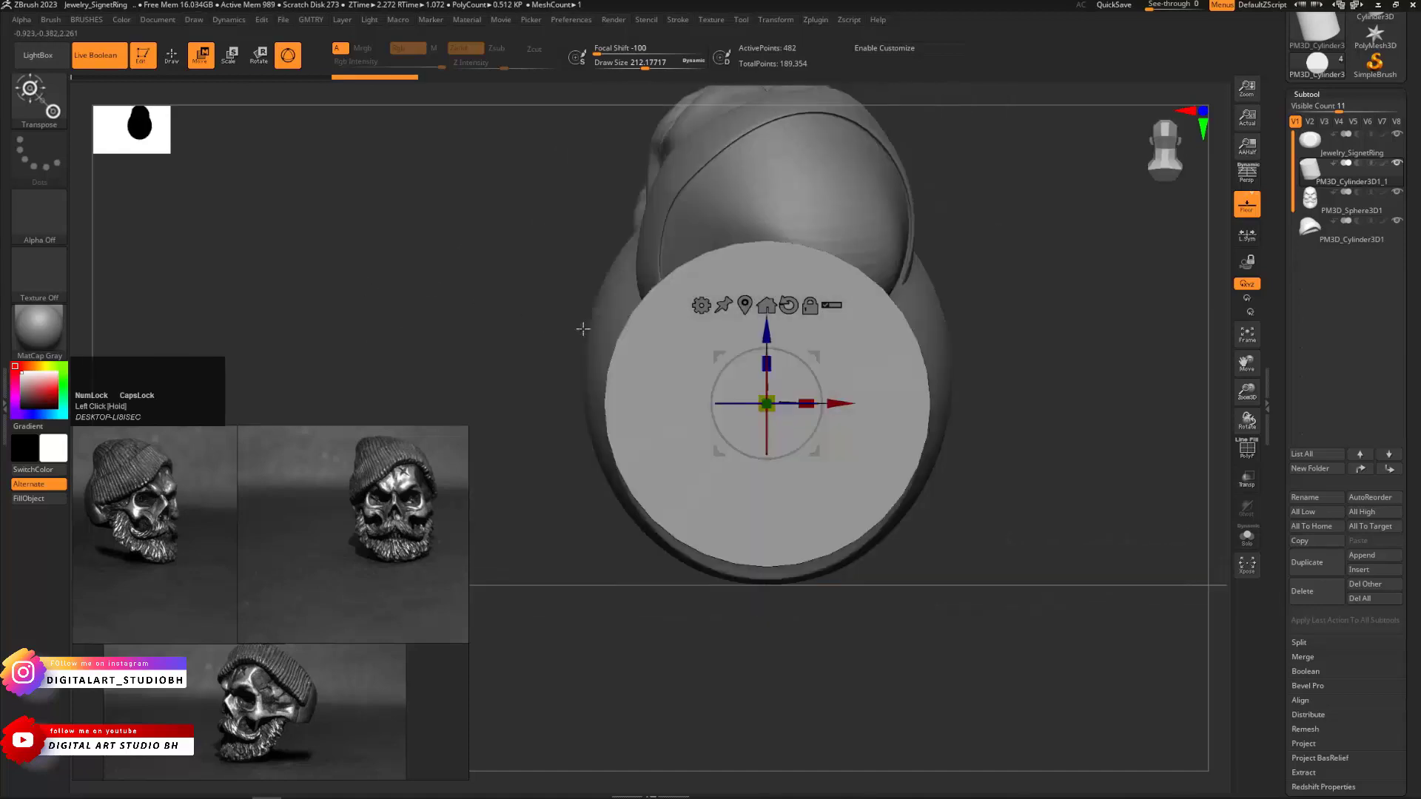
key("ctrl+d")
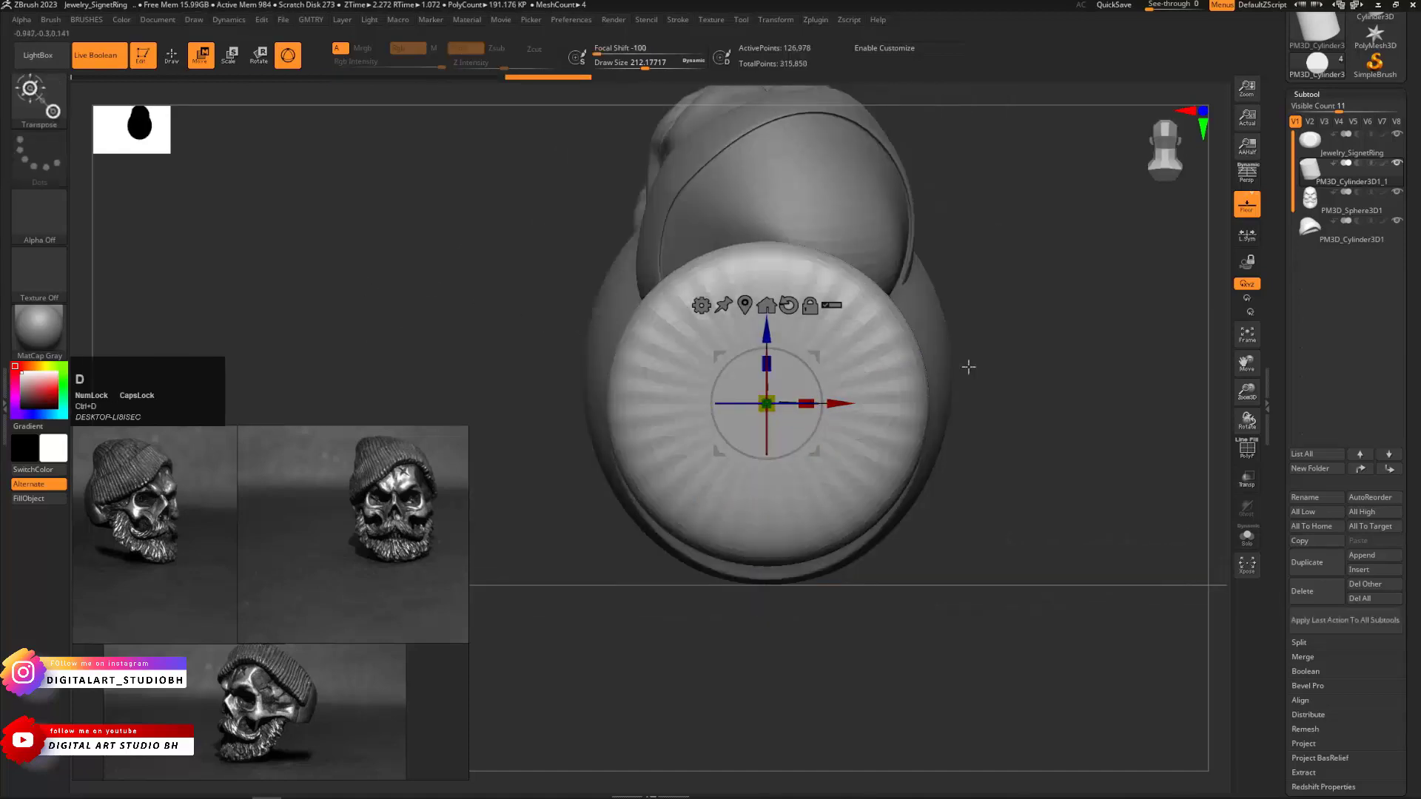
left_click_drag(969, 367, 1119, 390, "ctrl+alt")
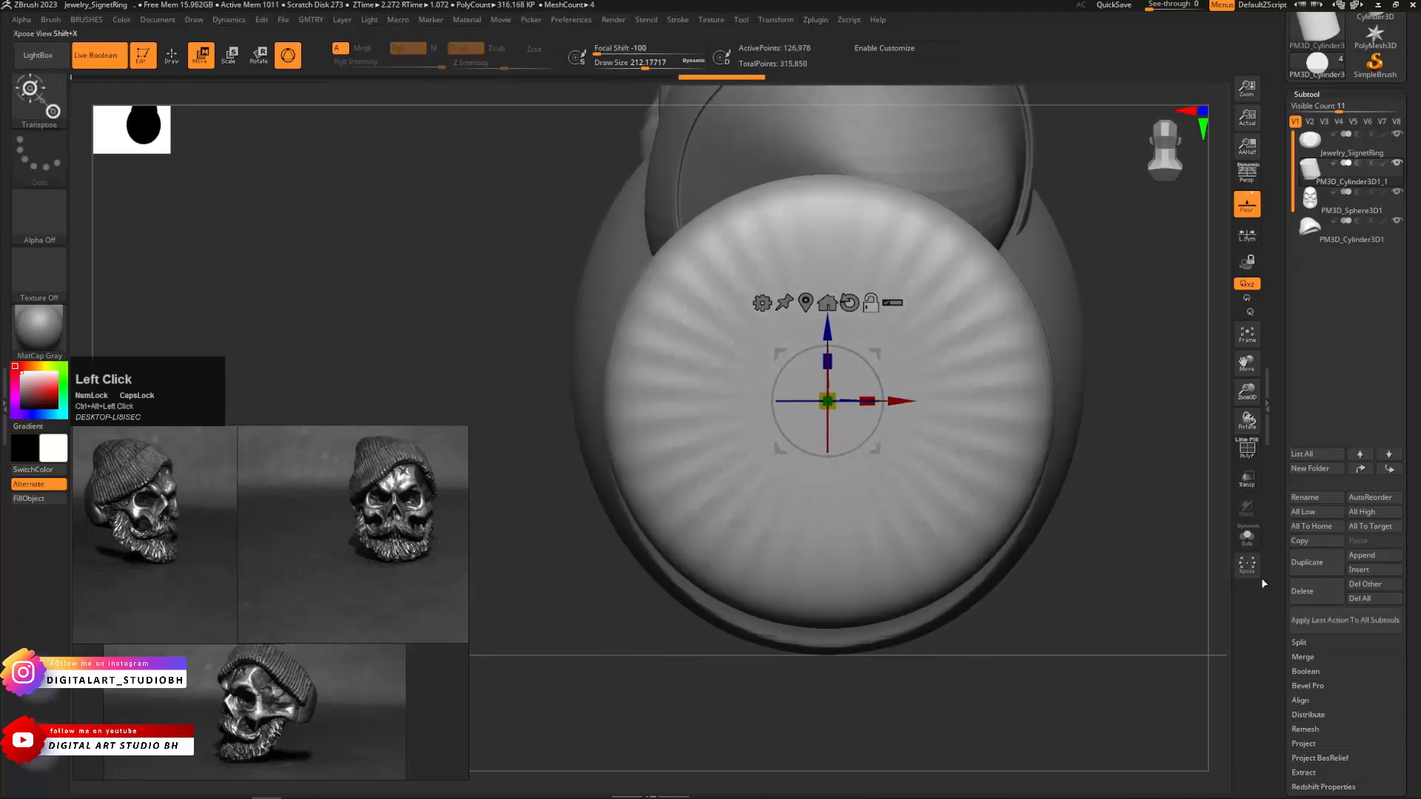
With ghost transparency on, scale the cylinder down and shift it to fit the finger hole, then restore solid display and check from the side
left_click(1250, 482)
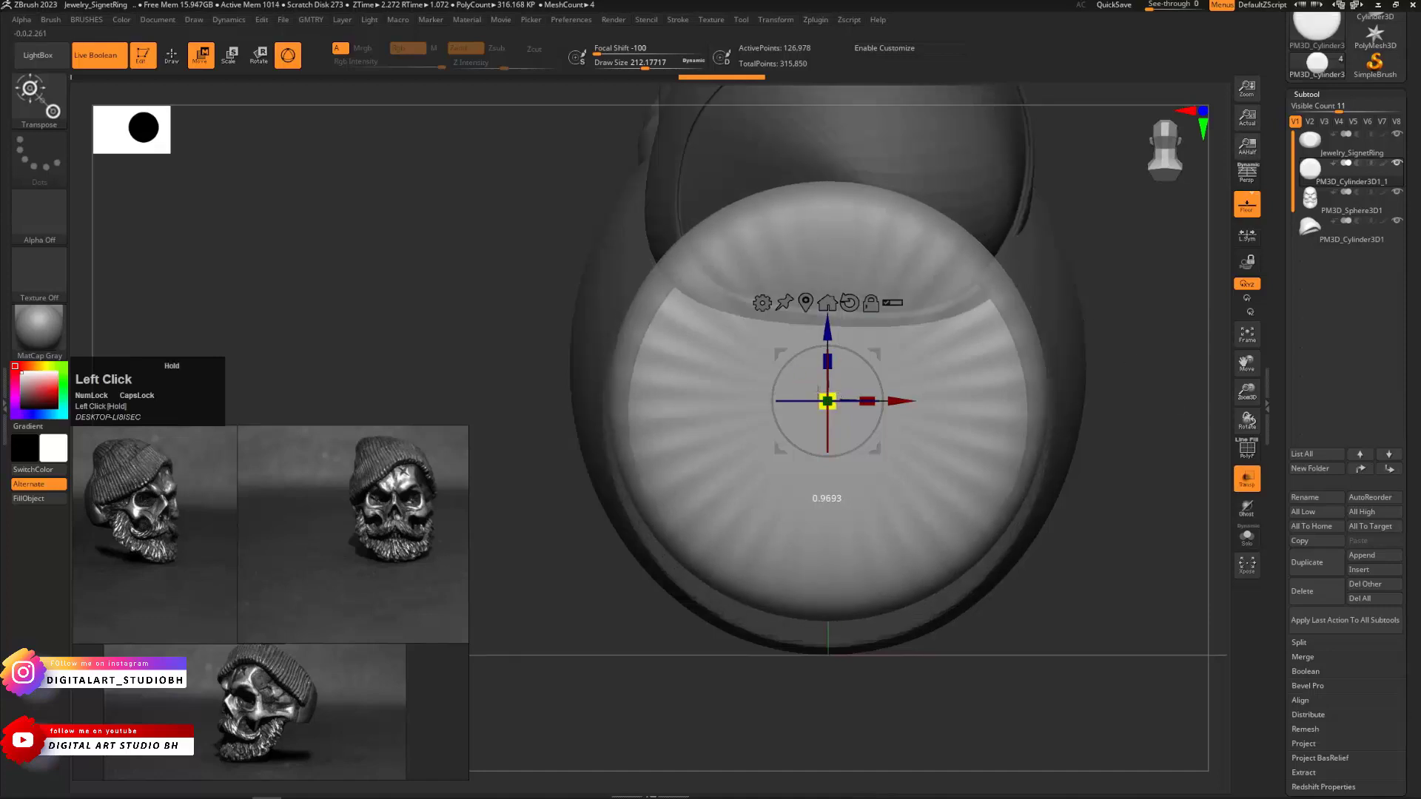
left_click(813, 346)
left_click_drag(827, 330, 828, 337)
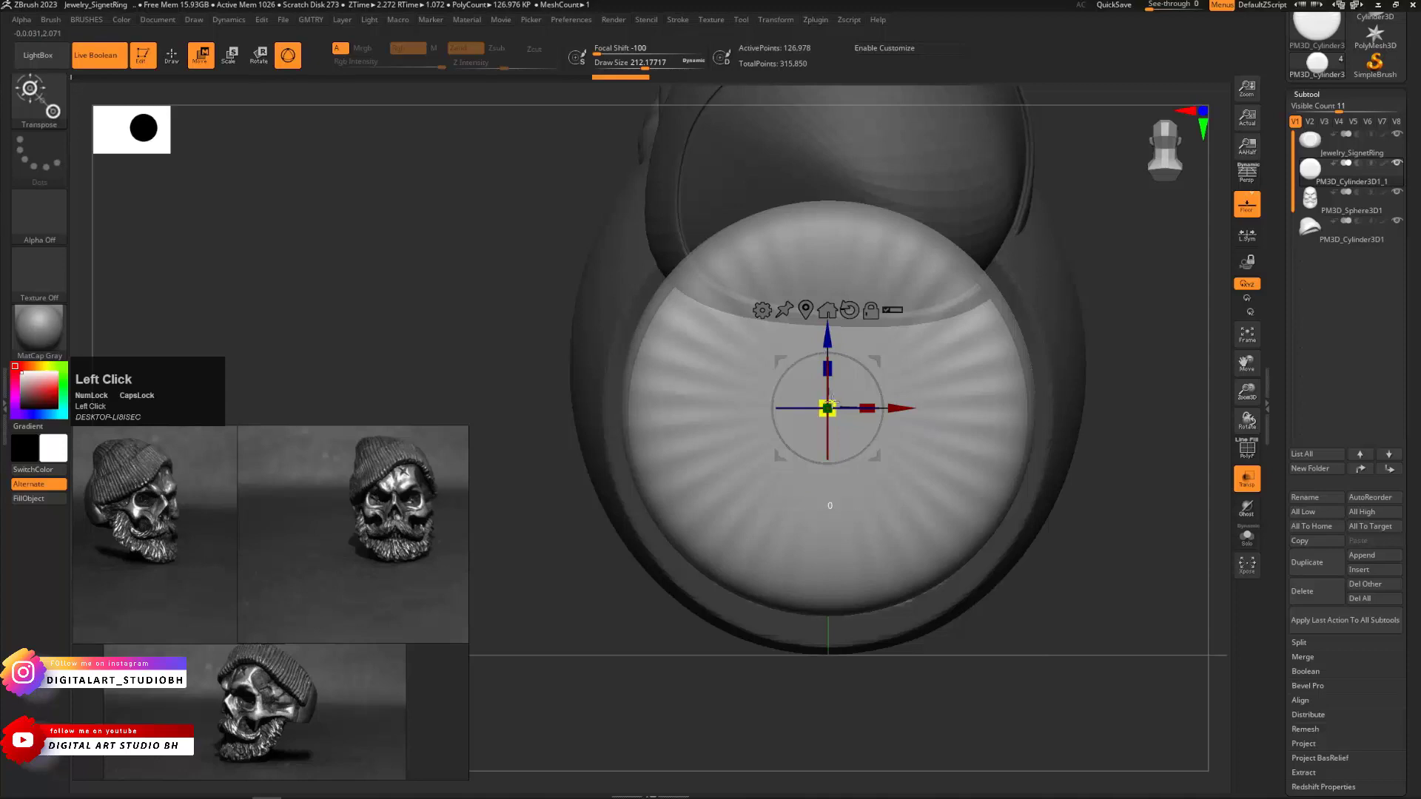
left_click_drag(832, 401, 814, 406)
left_click_drag(827, 334, 828, 338)
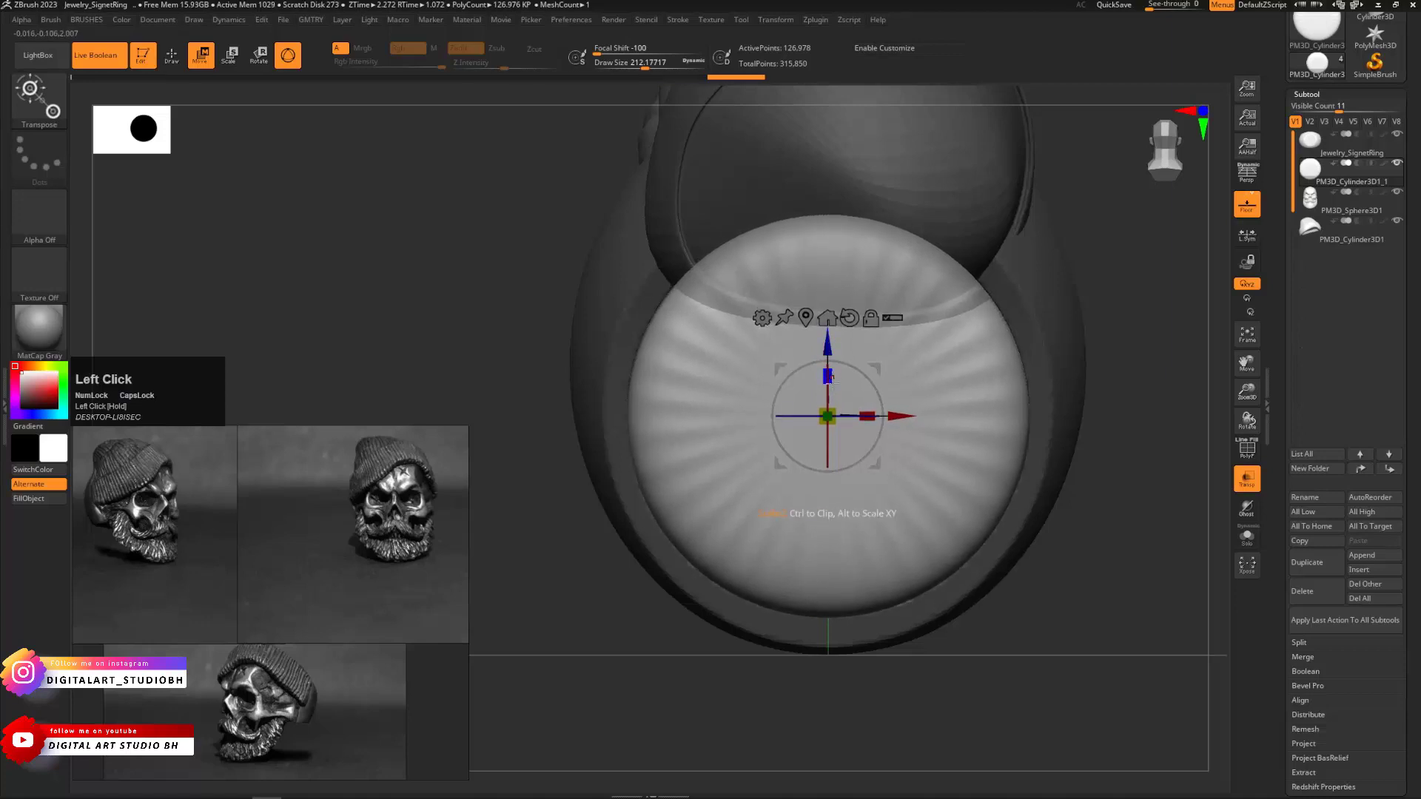
left_click_drag(831, 408, 829, 352)
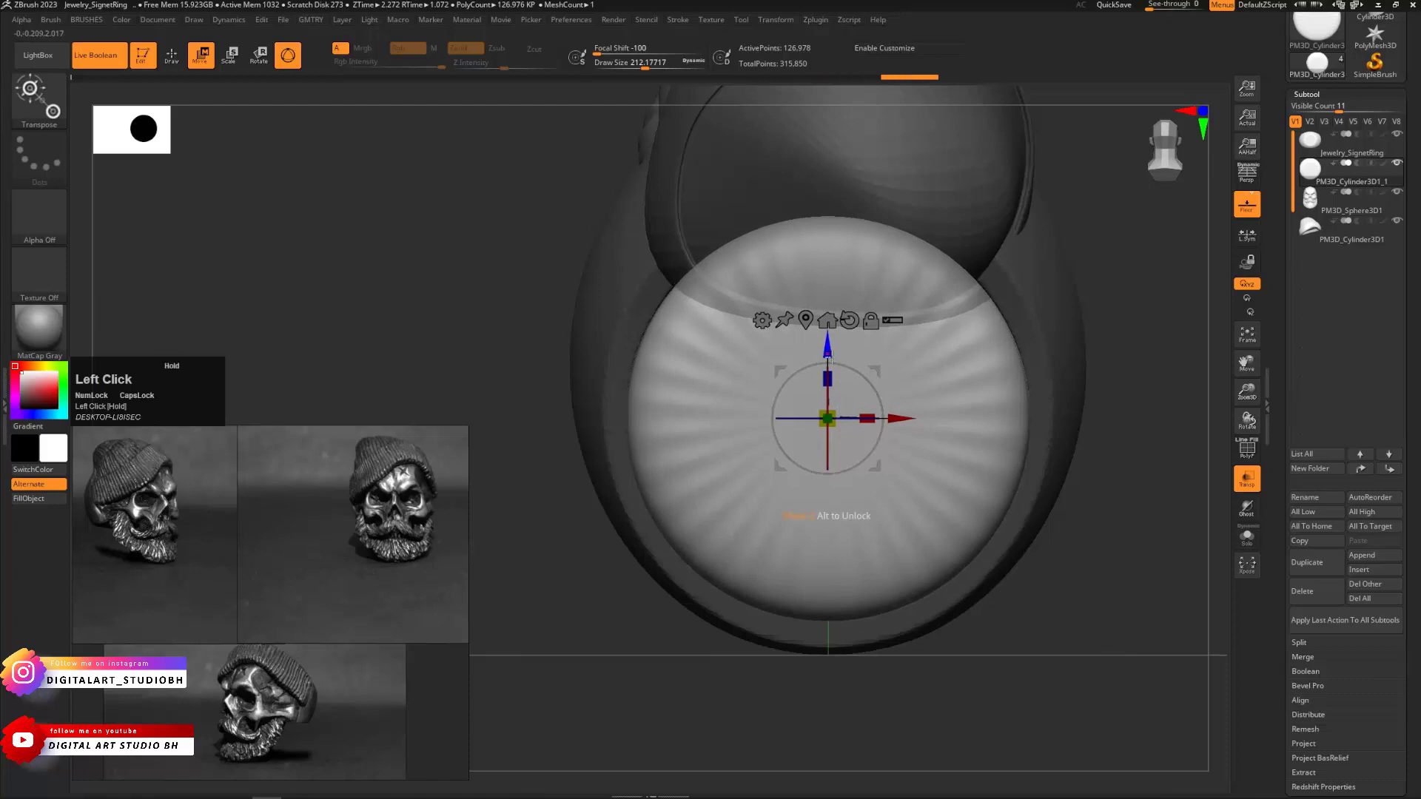
left_click_drag(1116, 247, 1020, 338, "alt")
mouse_move(1040, 241)
left_mouse_down()
mouse_move(1065, 416)
mouse_move(1147, 450)
mouse_move(987, 387)
mouse_move(996, 412)
mouse_move(973, 387)
mouse_move(1059, 257)
left_mouse_up()
left_click(1247, 480)
left_click_drag(946, 298, 1108, 37)
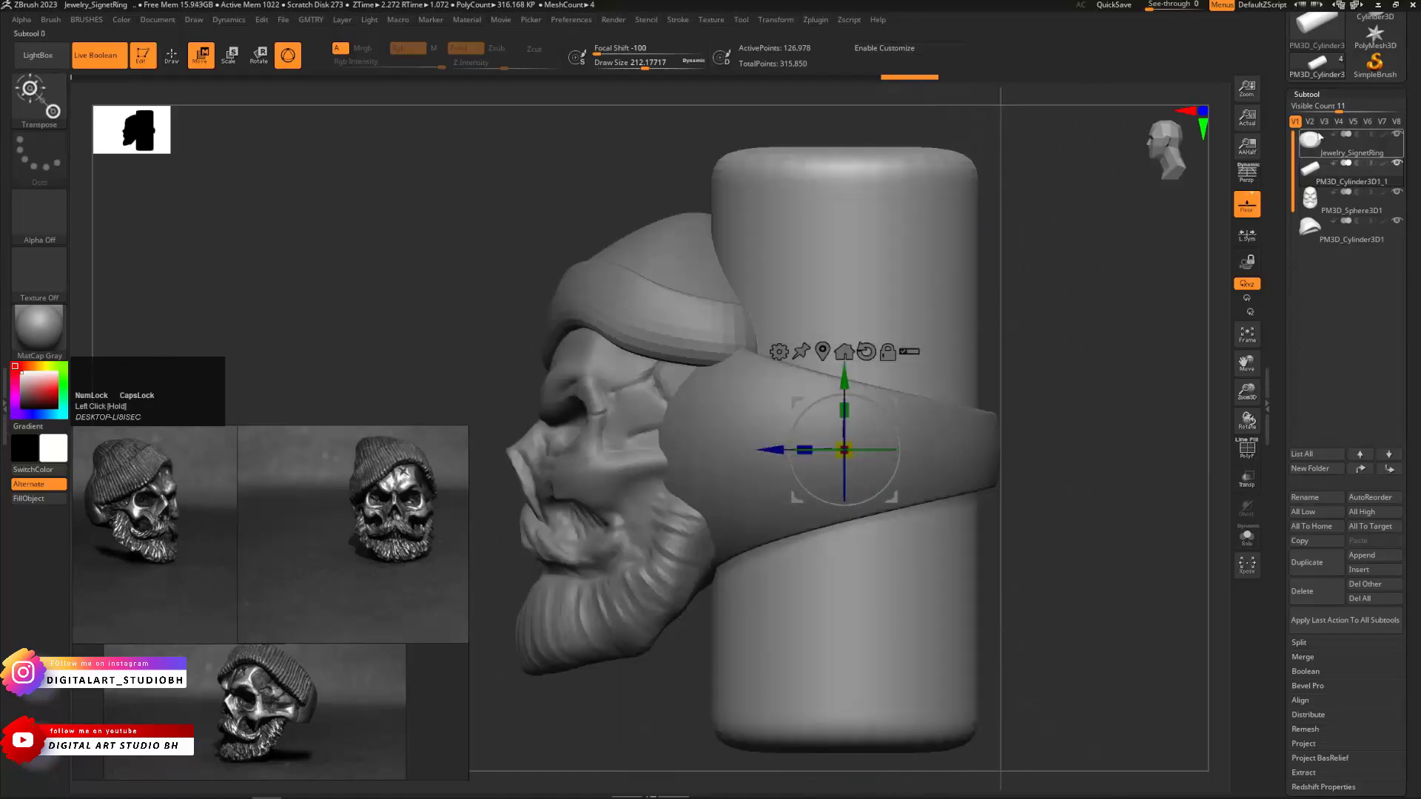
Set the finger-hole cylinder to Boolean subtraction, move it to the end of the subtool list, and check the cut
left_click(1357, 163)
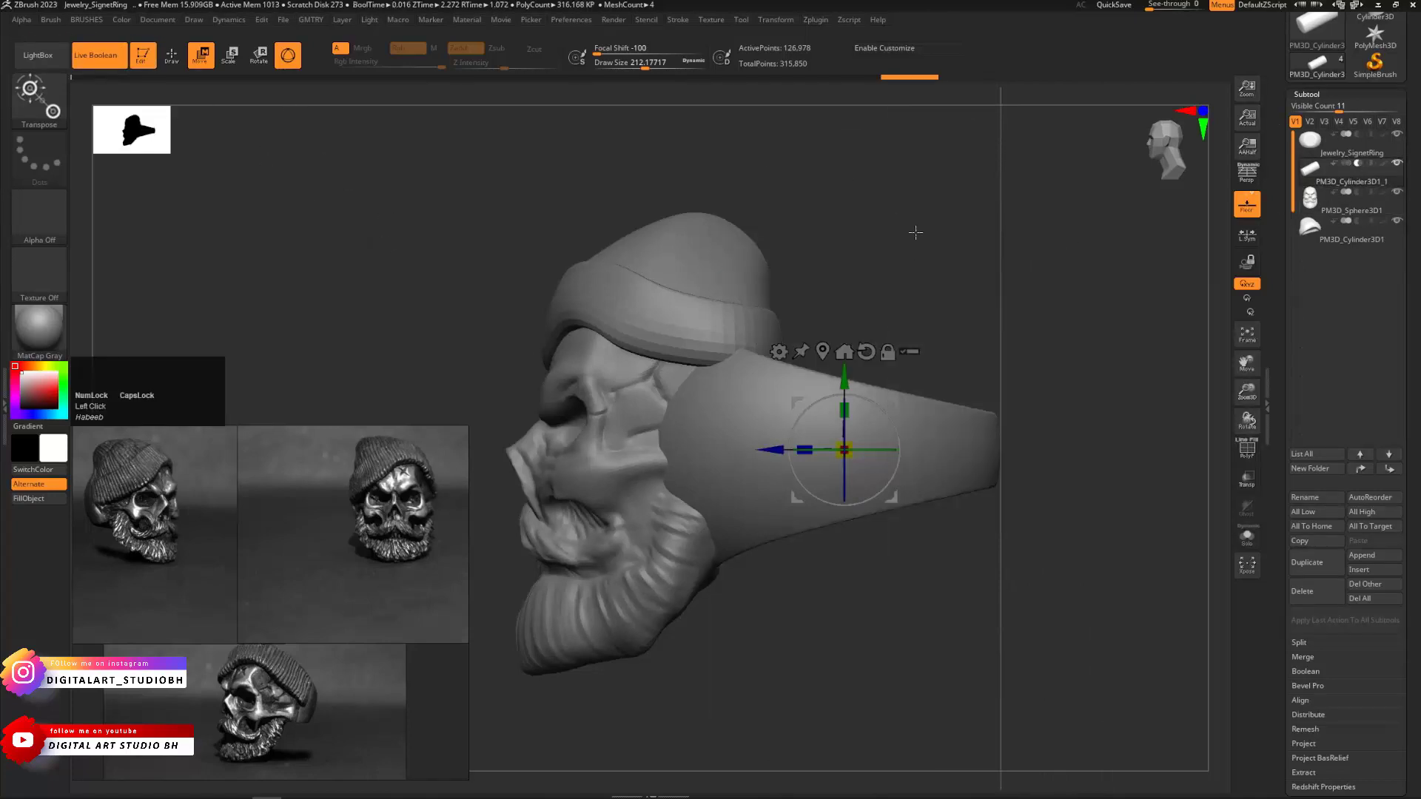
left_click_drag(915, 233, 962, 222)
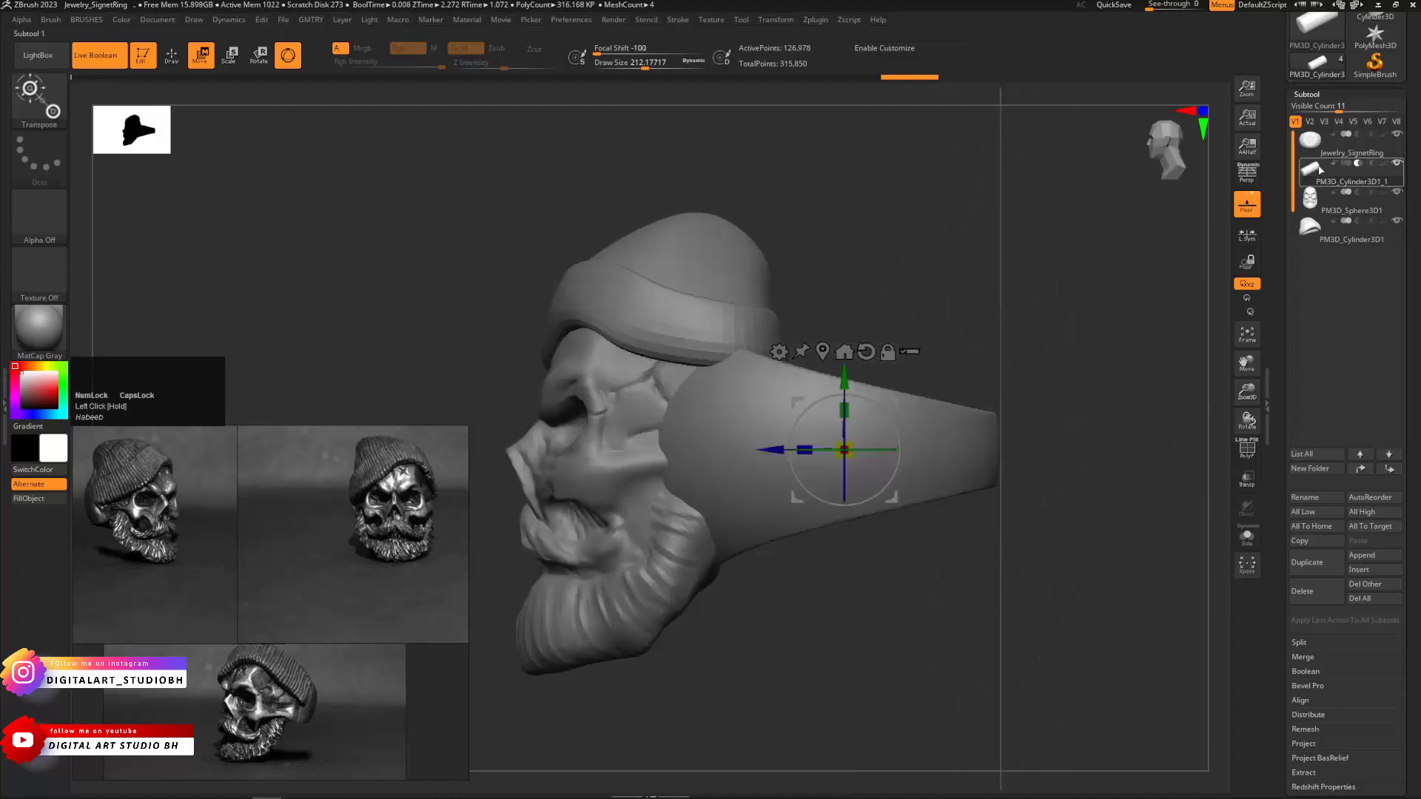
left_click_drag(1319, 170, 1322, 255)
left_click_drag(917, 200, 986, 205)
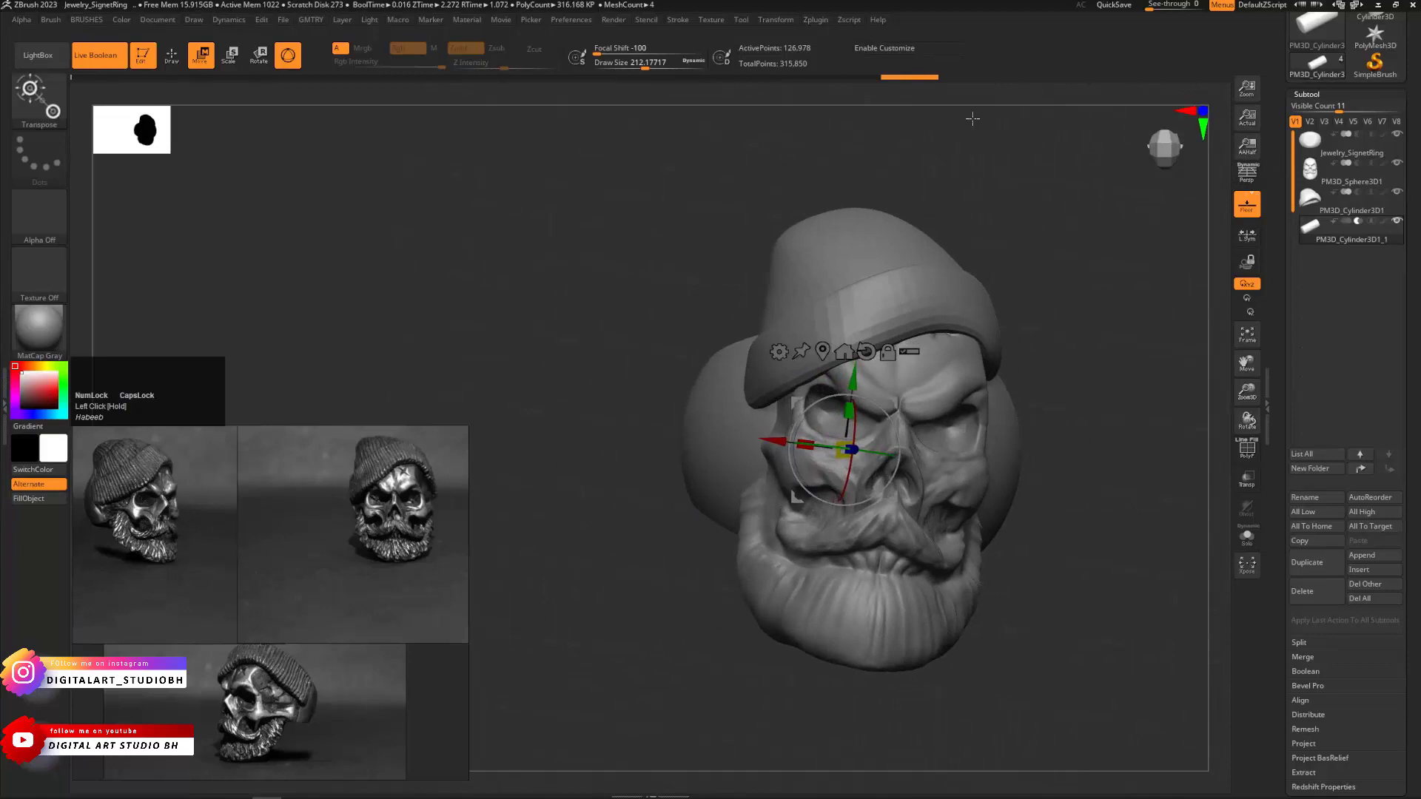
left_click_drag(1111, 221, 971, 226)
Select the beanie subtool and change the display material to MatCap Metal01
left_click(923, 316, "alt")
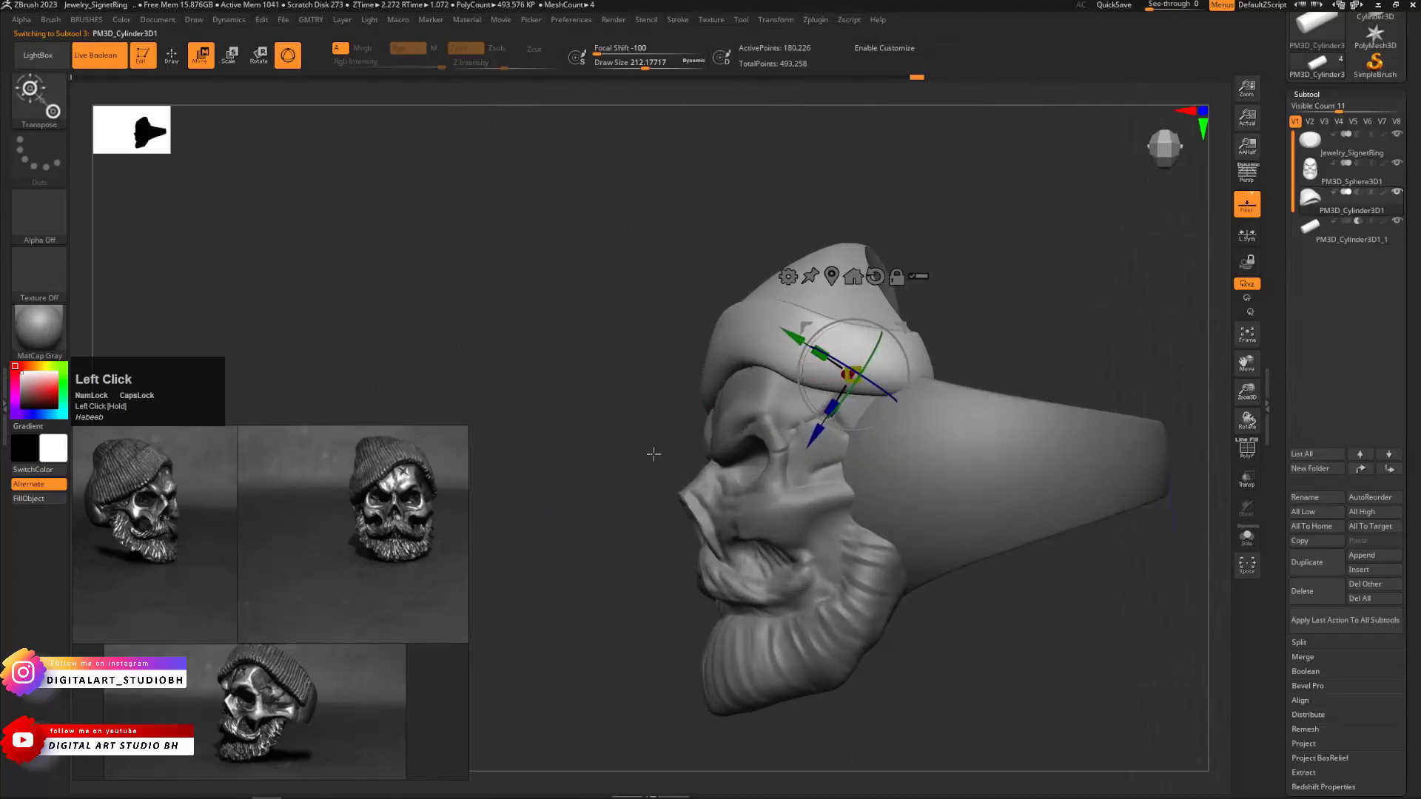
left_click_drag(585, 418, 645, 391)
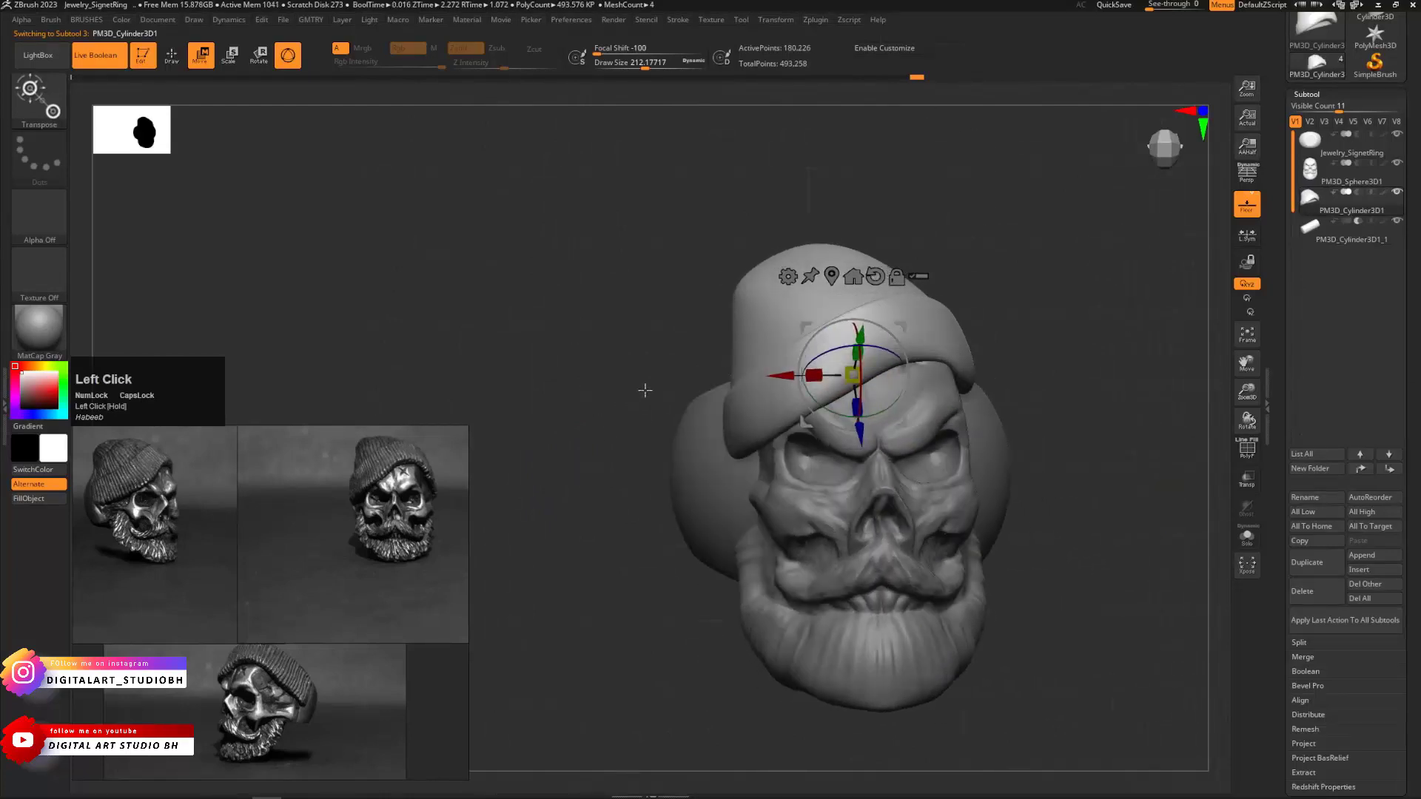
left_click_drag(992, 232, 906, 272)
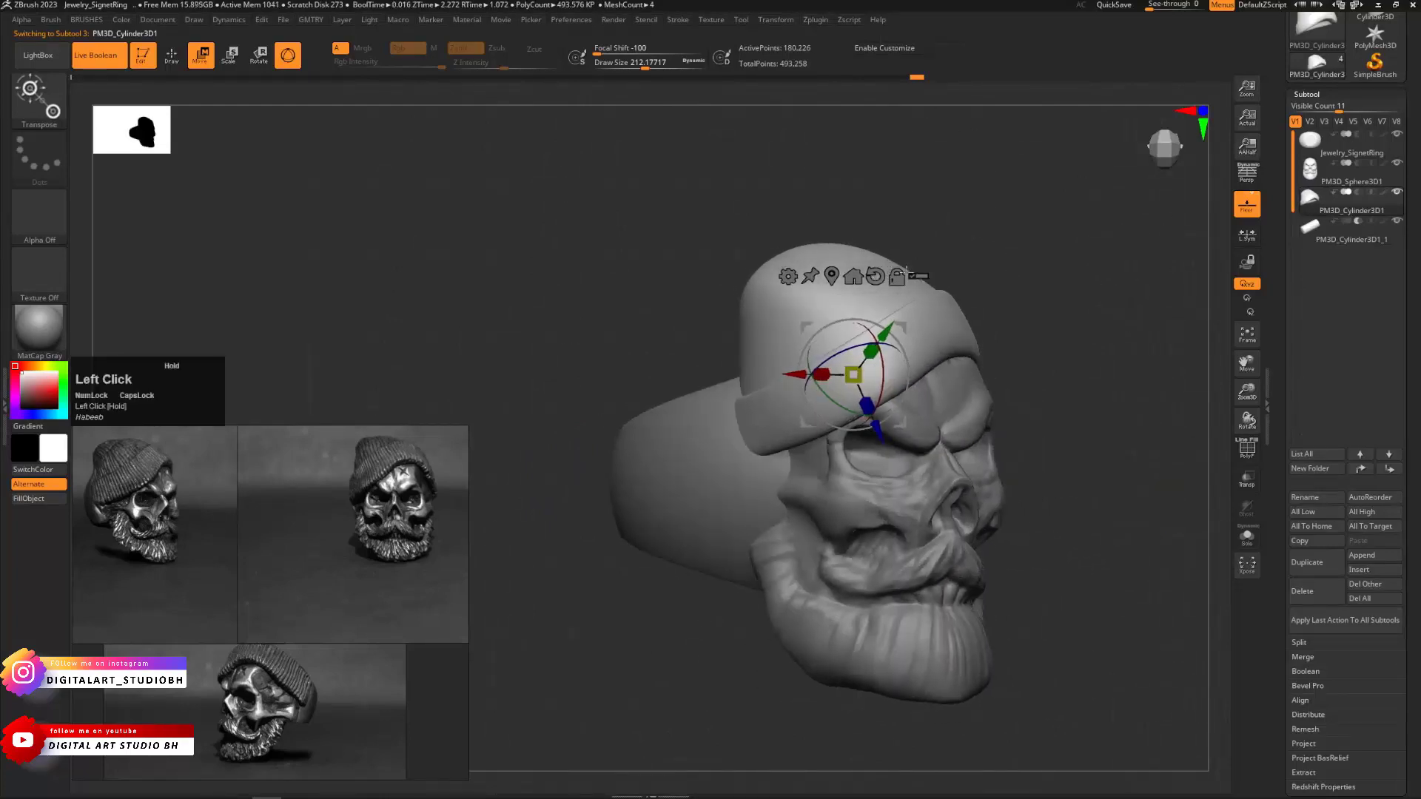
left_click(39, 327)
left_click(39, 327)
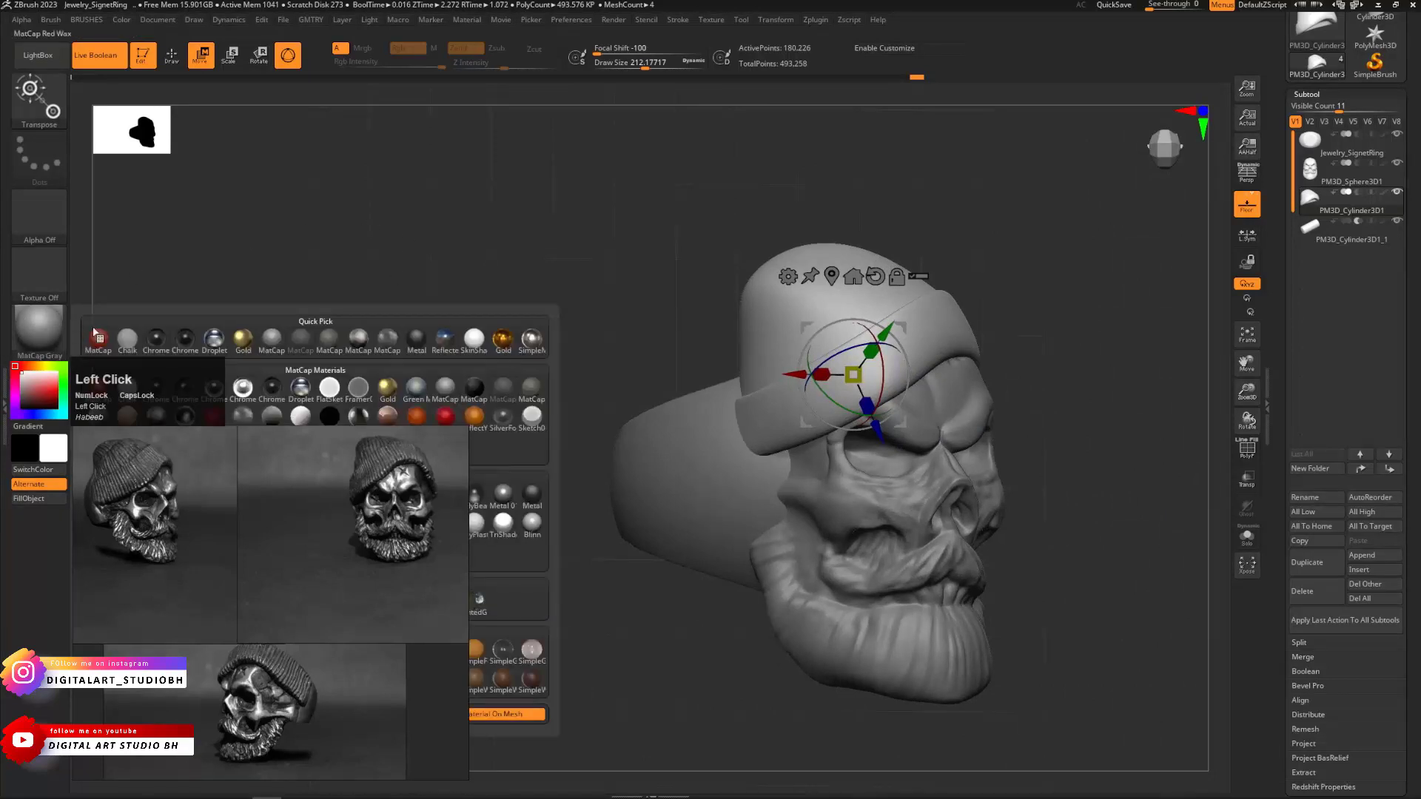
left_click(360, 343)
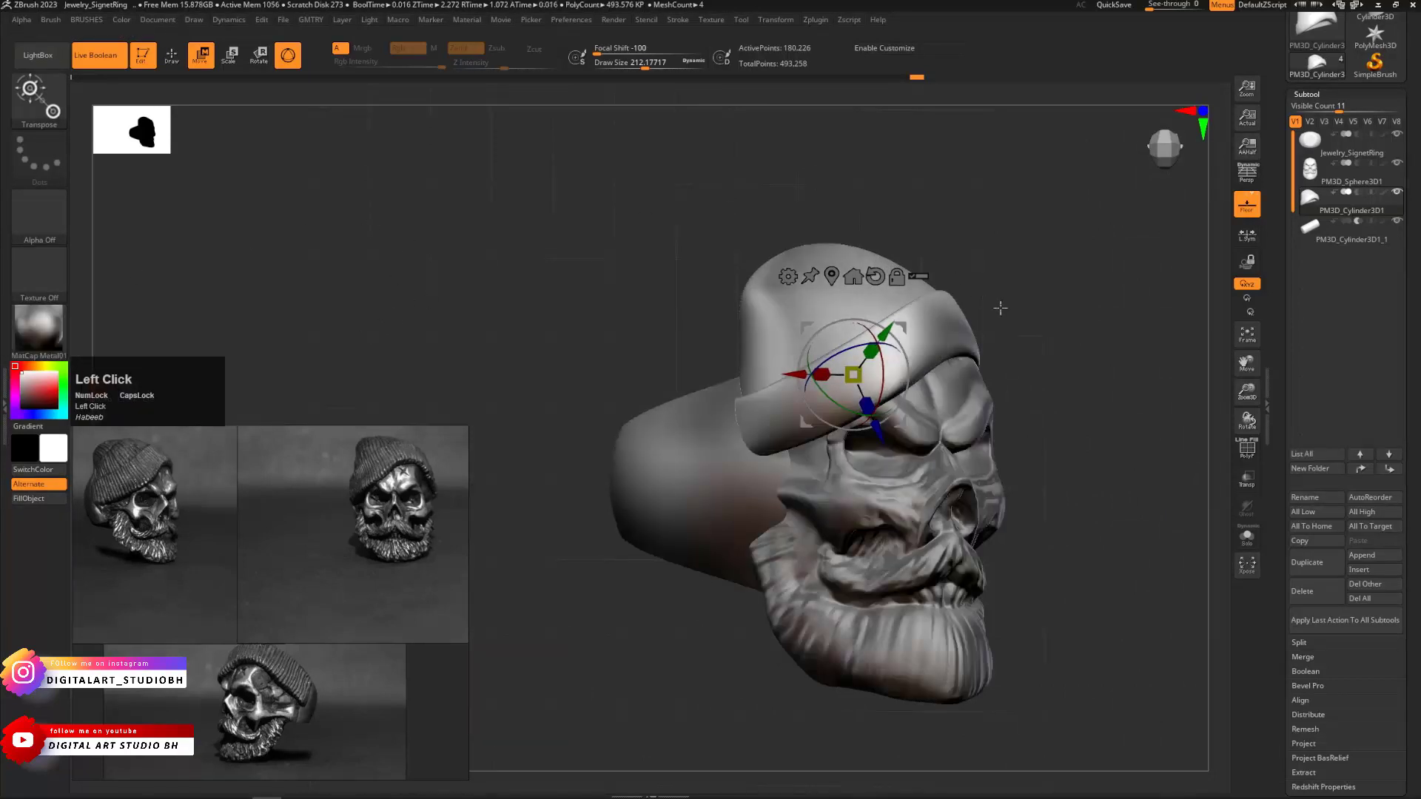
left_click_drag(1000, 308, 945, 310)
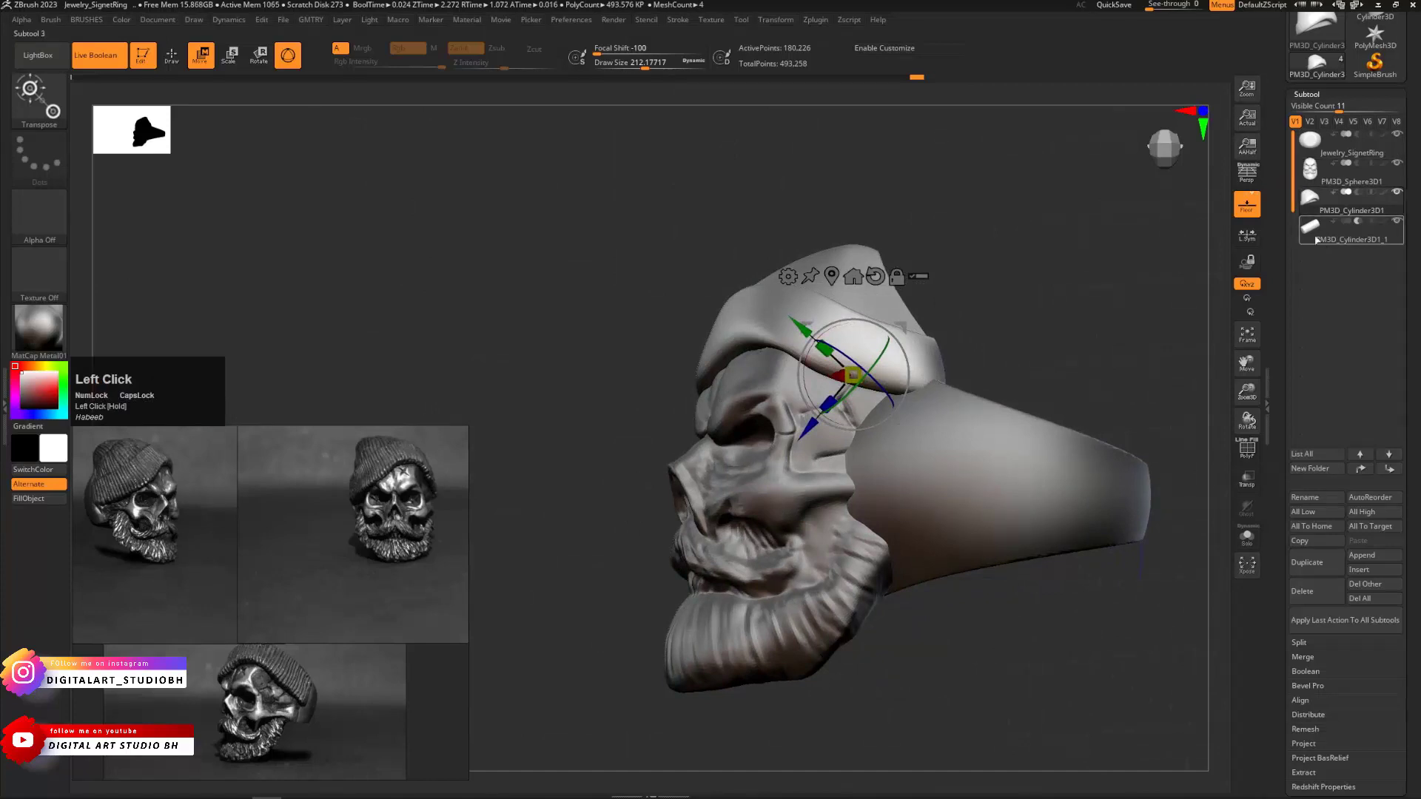
Create a subtool folder named 12 from the ring and move the skull, beanie and subtractive cylinder into it
left_click(1315, 146)
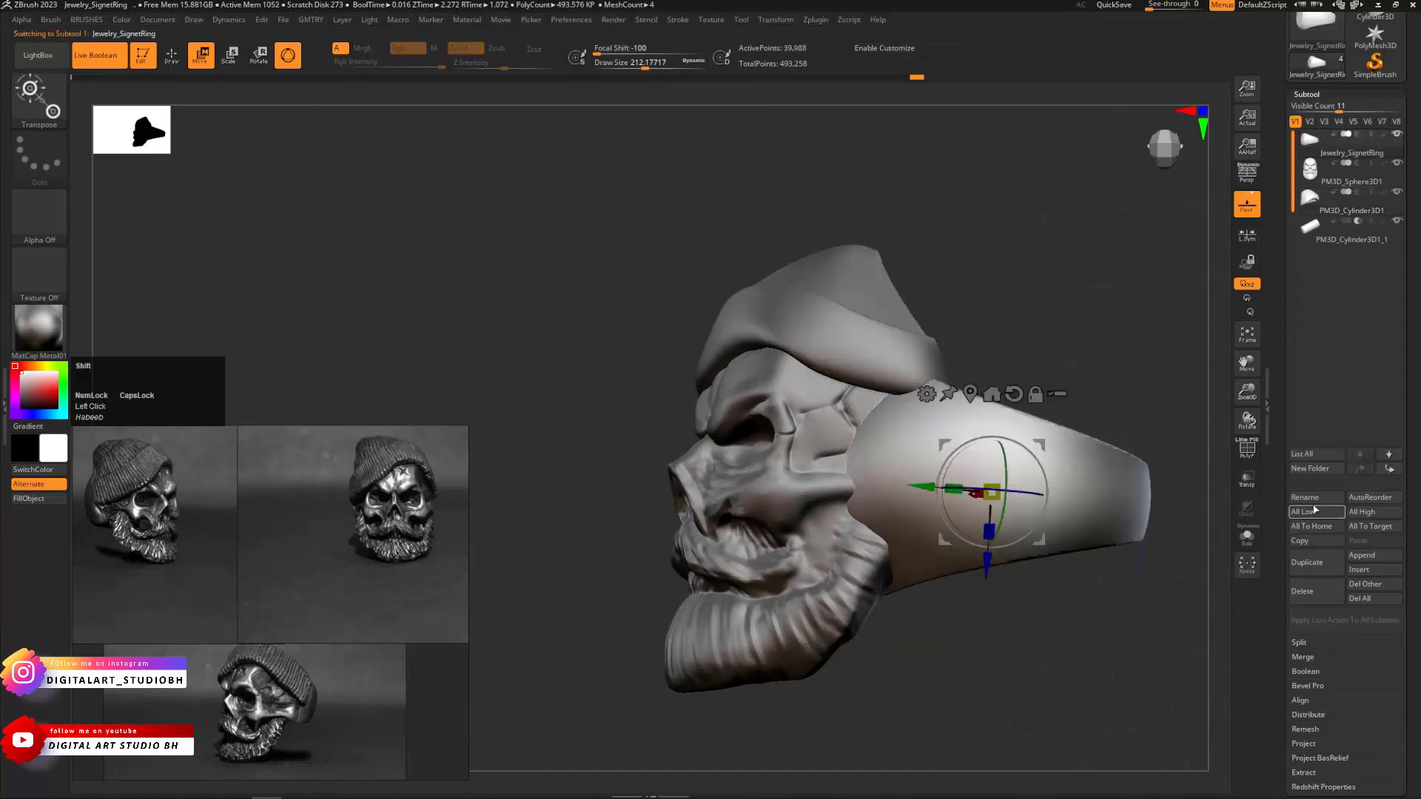
left_click(1320, 469, "shift")
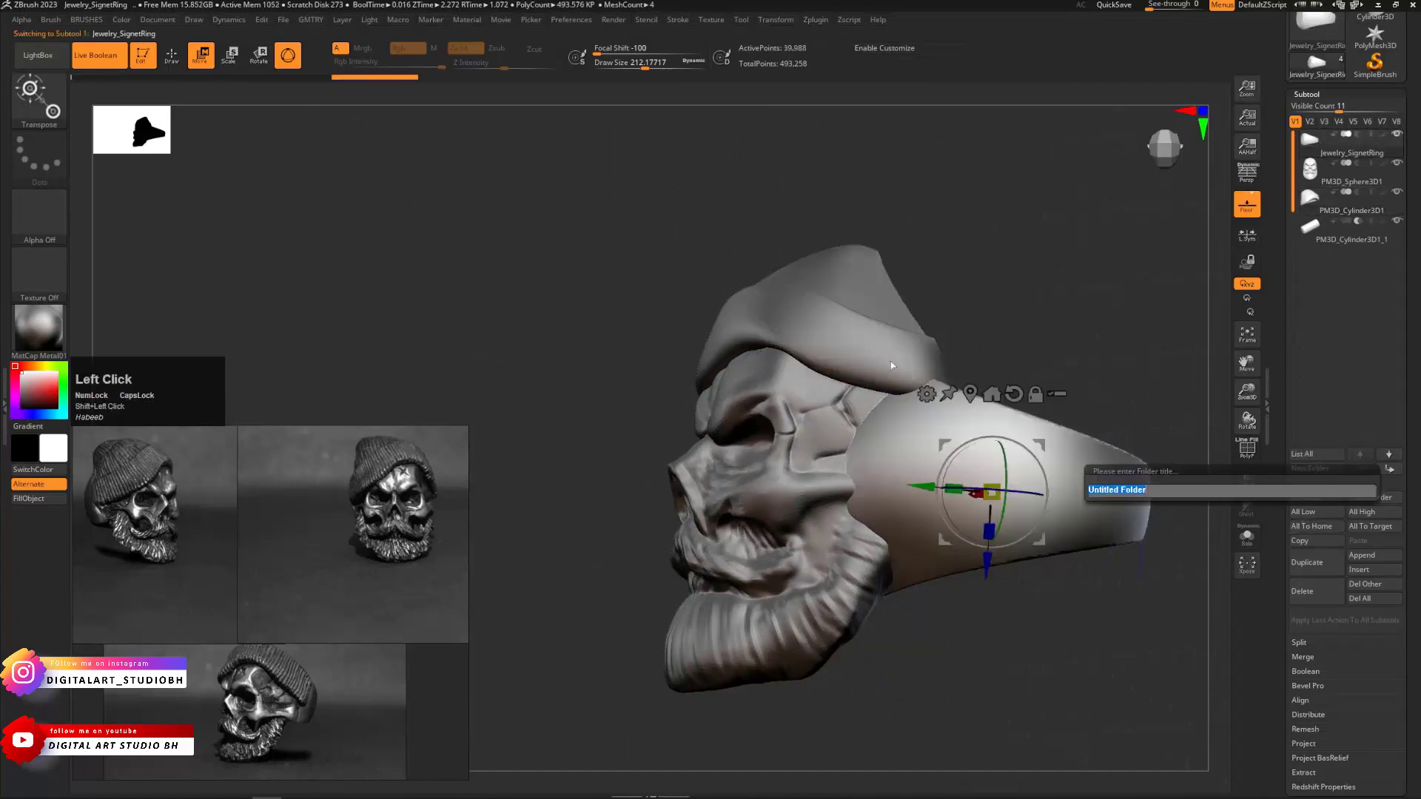
key("Return")
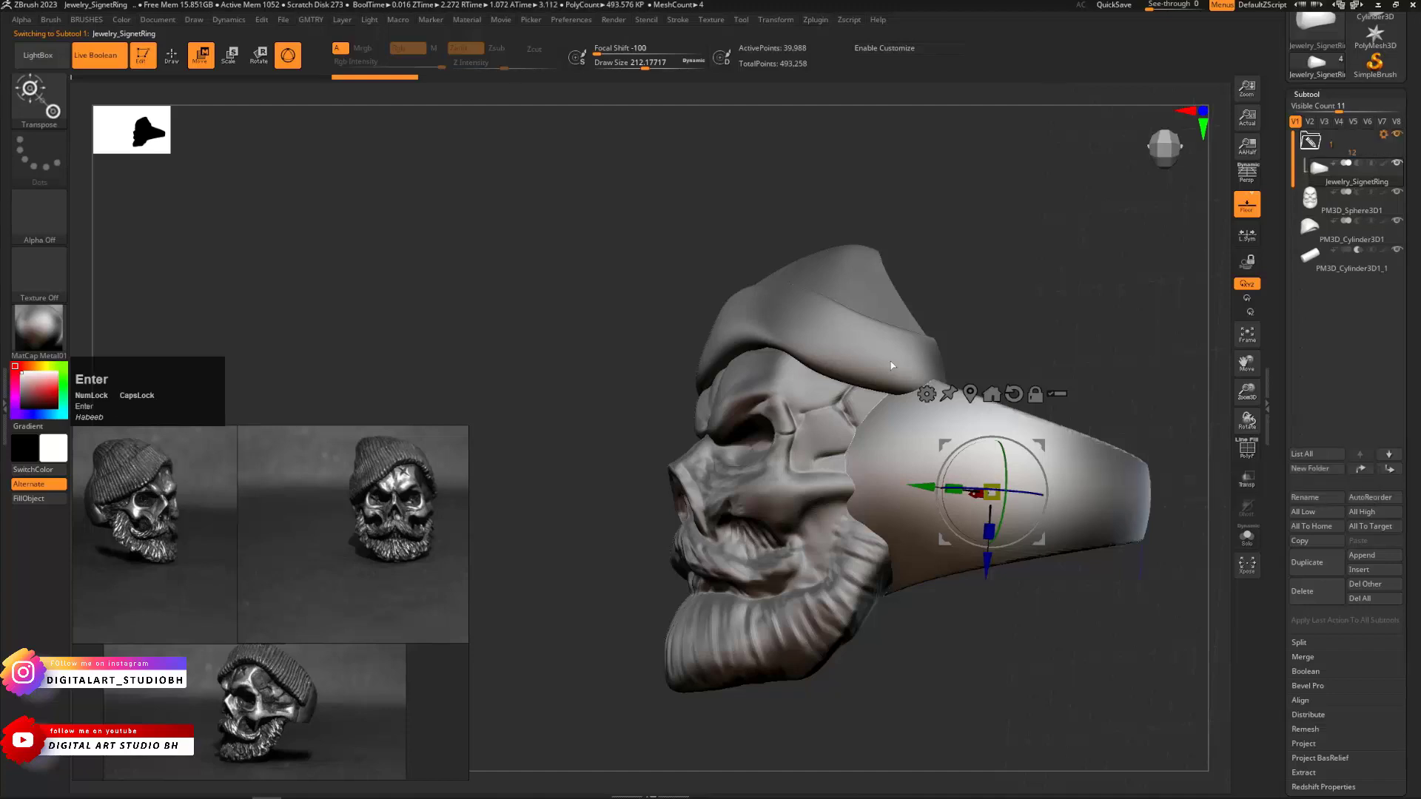
left_click_drag(1312, 209, 1317, 182)
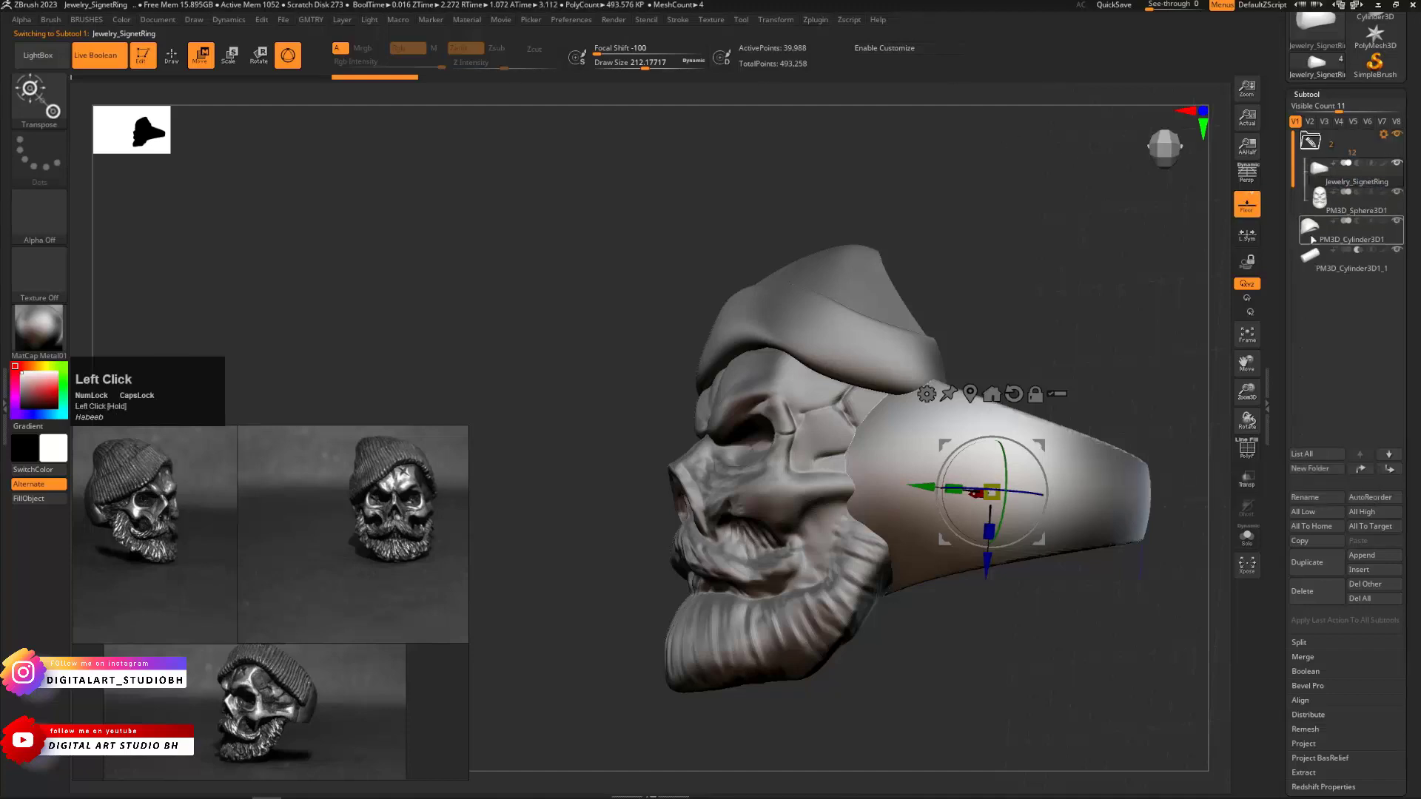
left_click_drag(1315, 235, 1317, 212)
left_click_drag(1314, 262, 1317, 241)
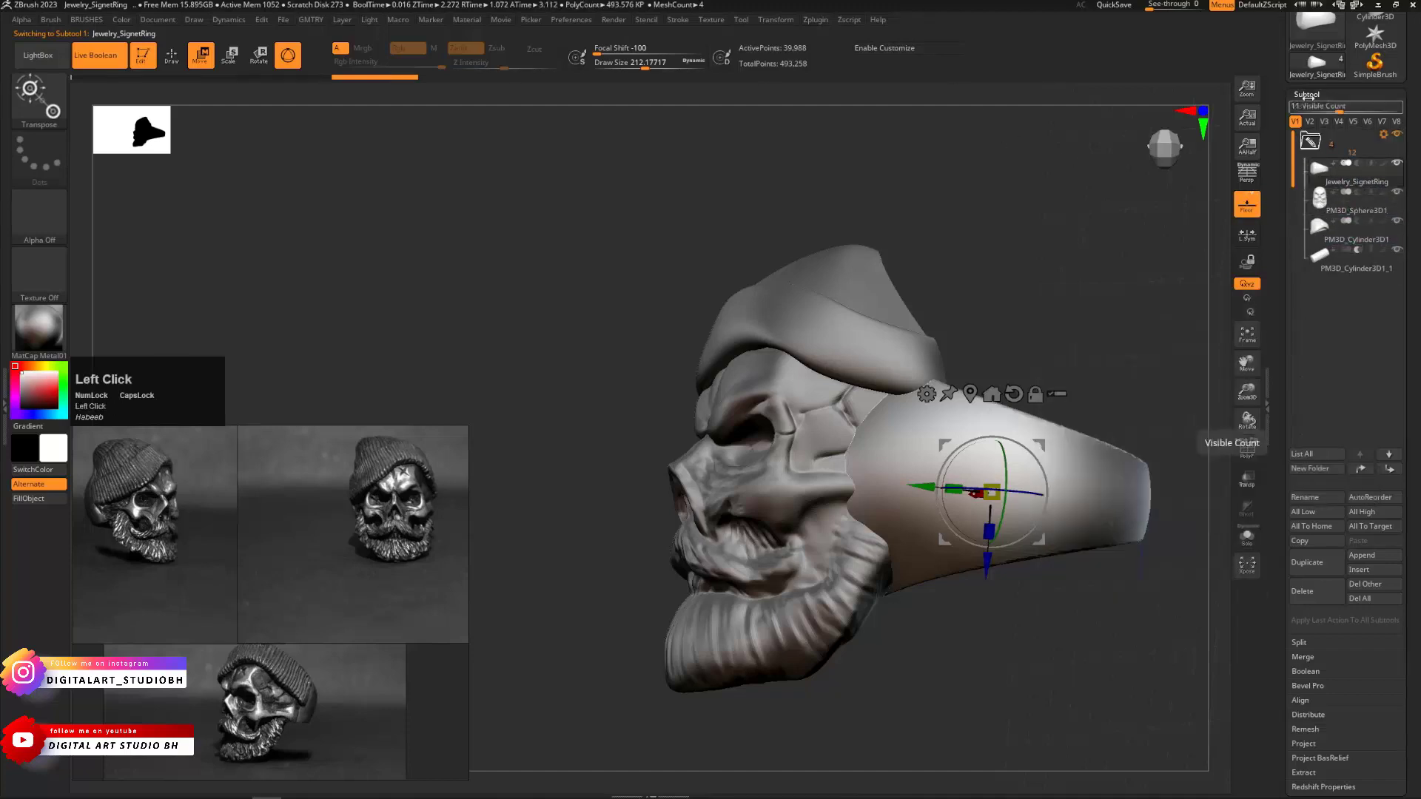
Run Boolean Folder on the folder of ring parts and select the resulting merged mesh
left_click(1310, 141)
left_click(1382, 135)
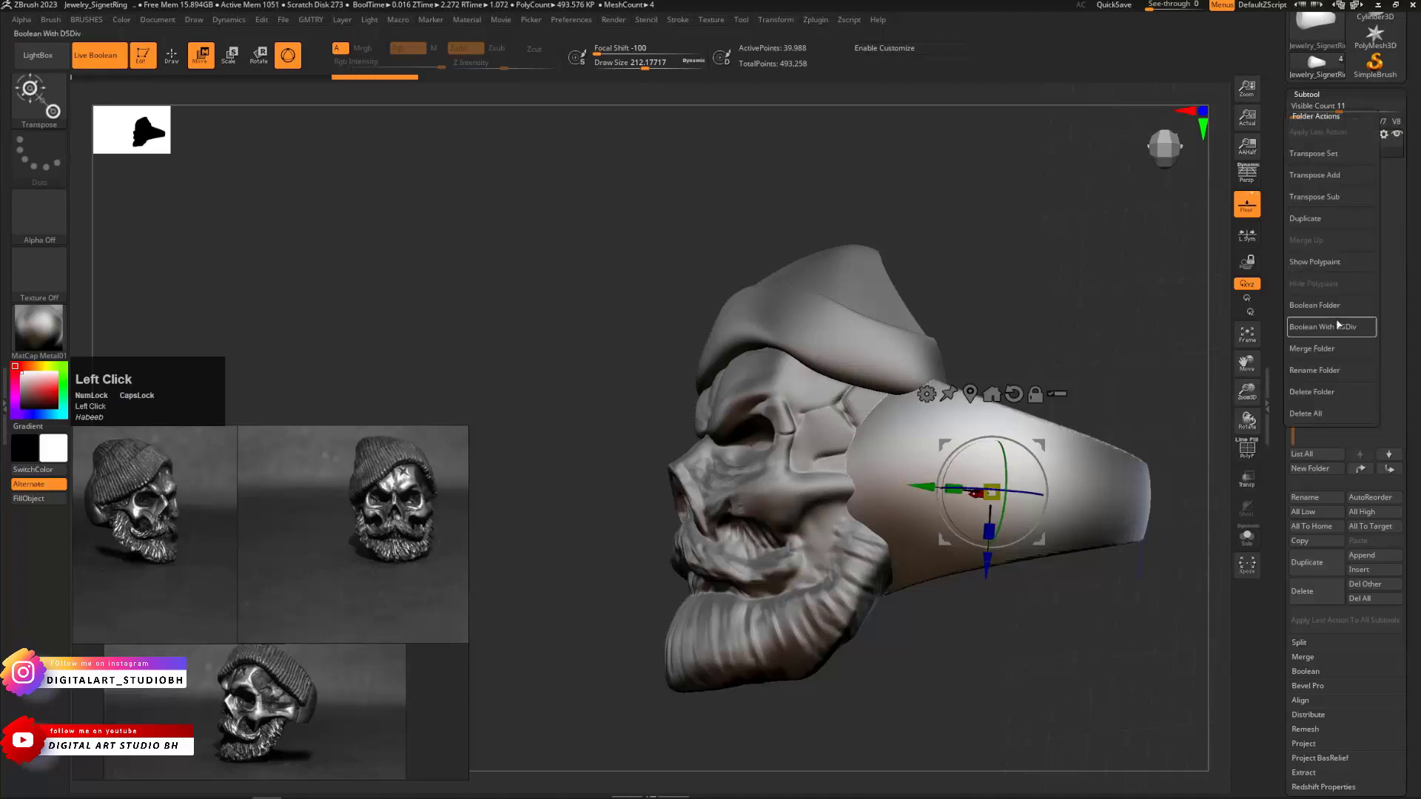
left_click(1316, 306)
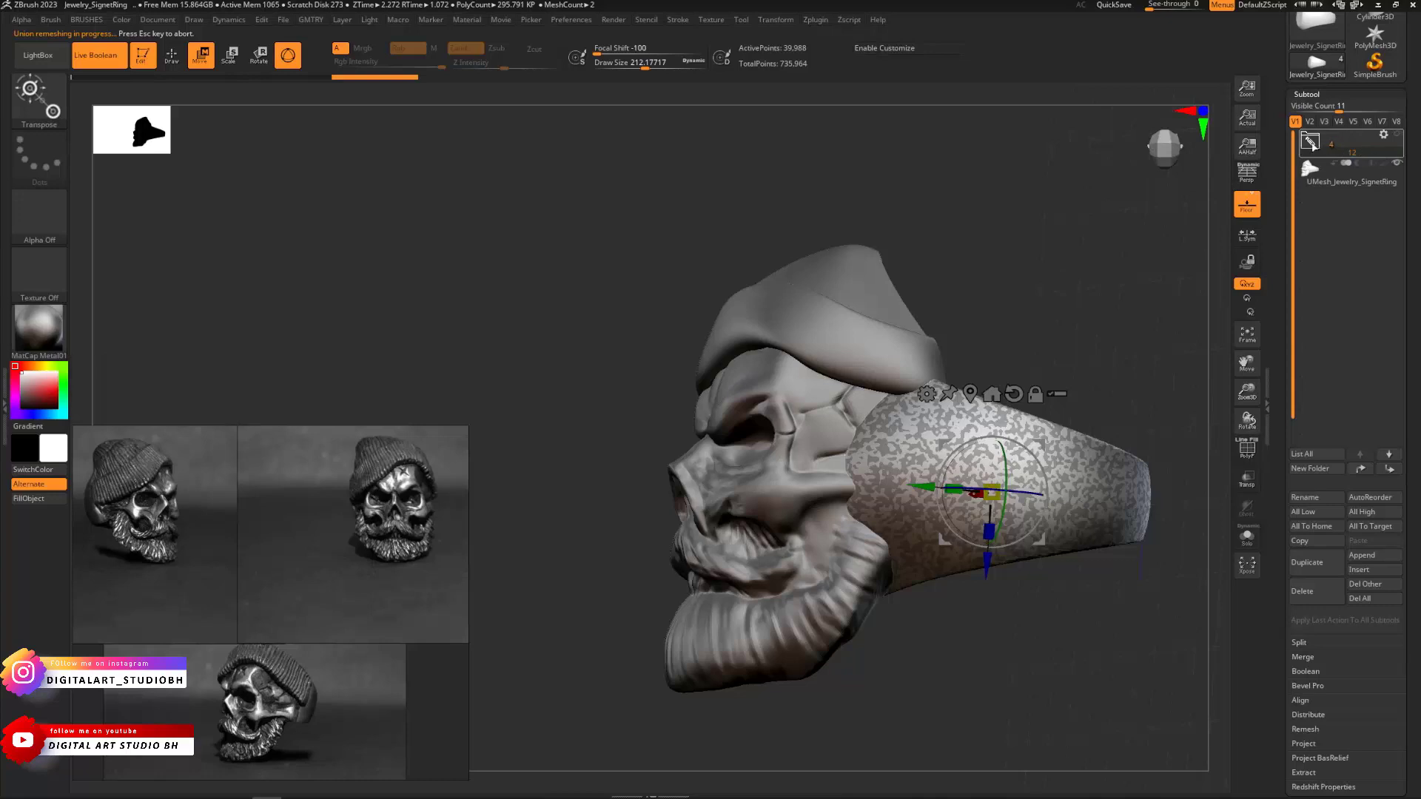
left_click(1310, 142)
left_click(1310, 141)
left_click(1321, 180)
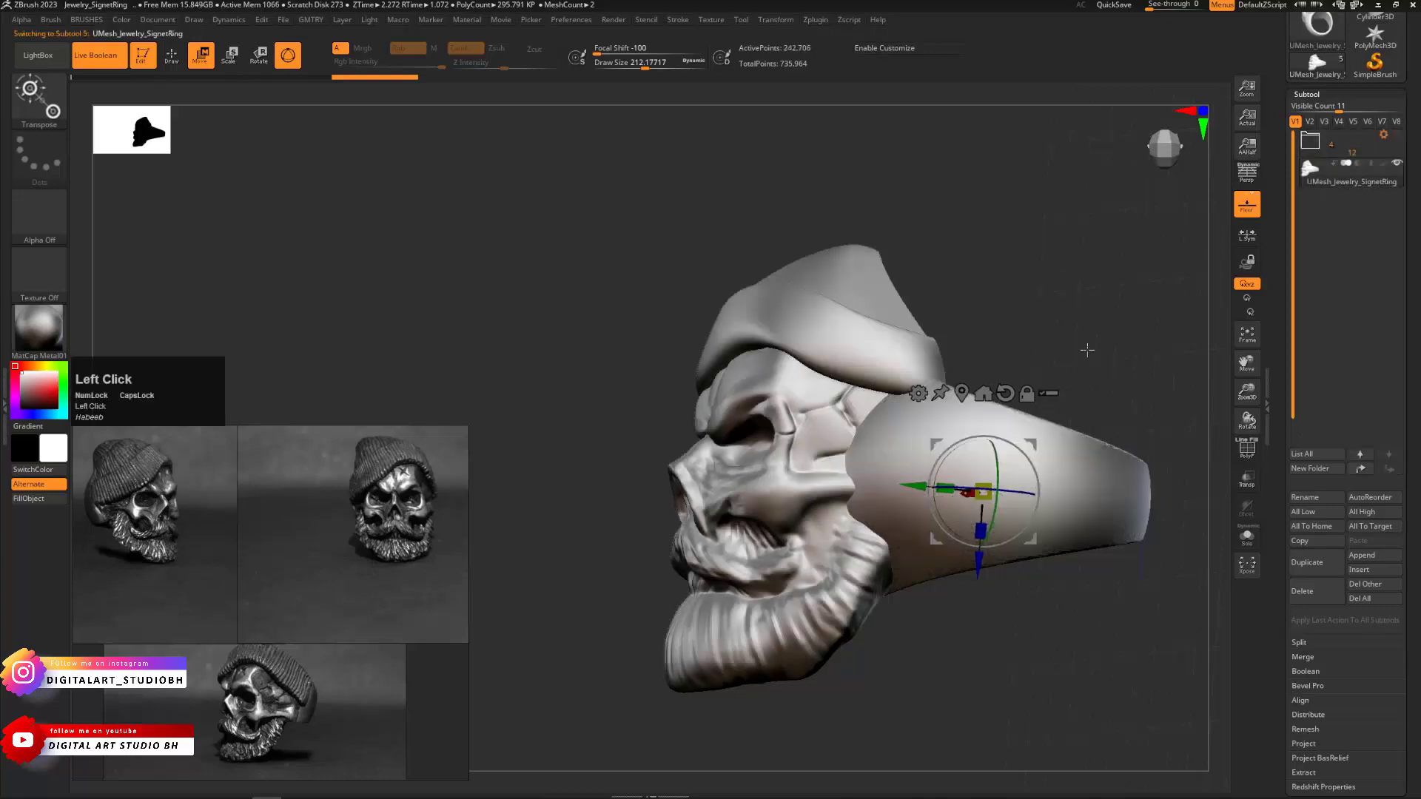
Choose the ScribeChisel brush and set the draw size to about 101 for carving the ring's side
left_click_drag(978, 256, 680, 225)
key("b")
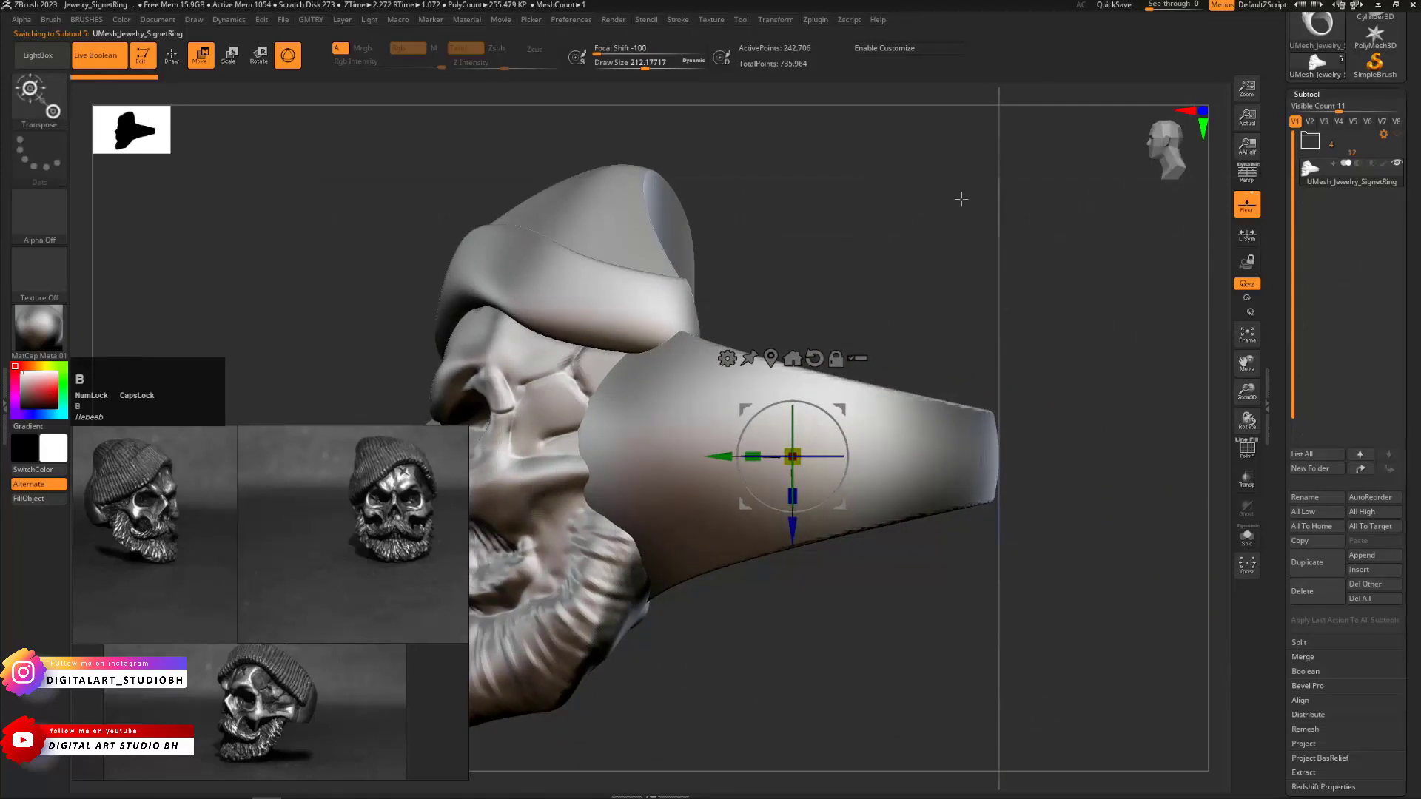
key("b")
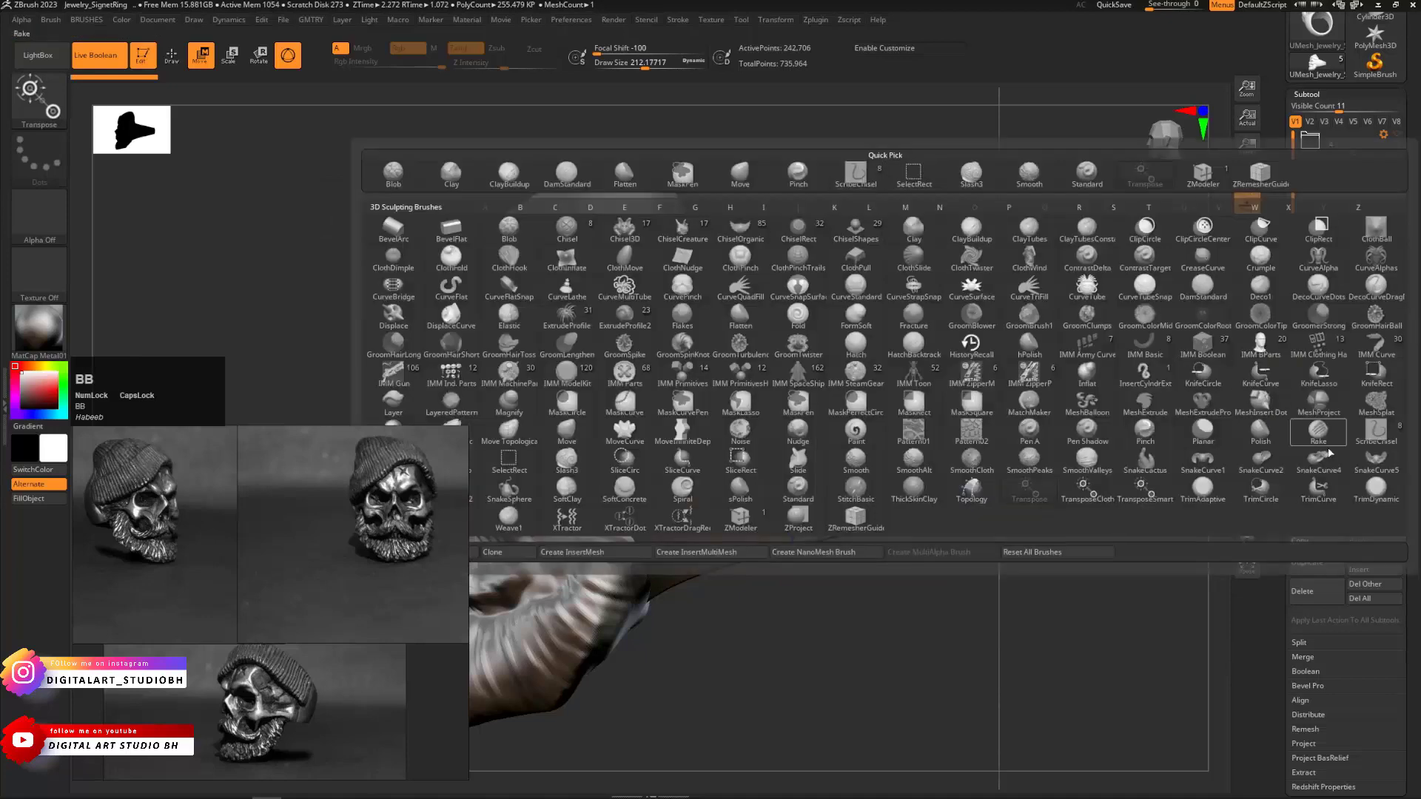
left_click(1373, 437)
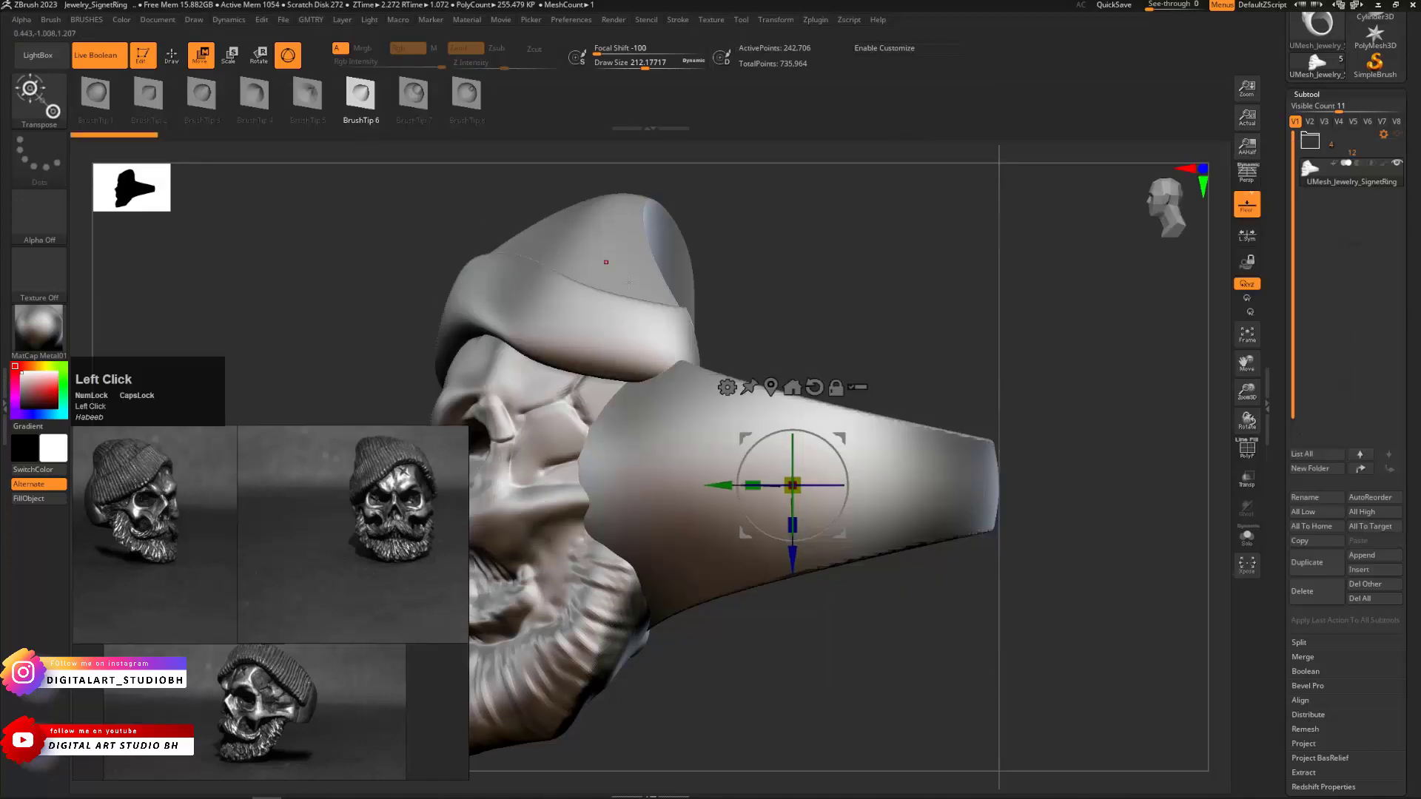
left_click_drag(852, 275, 863, 222, "alt")
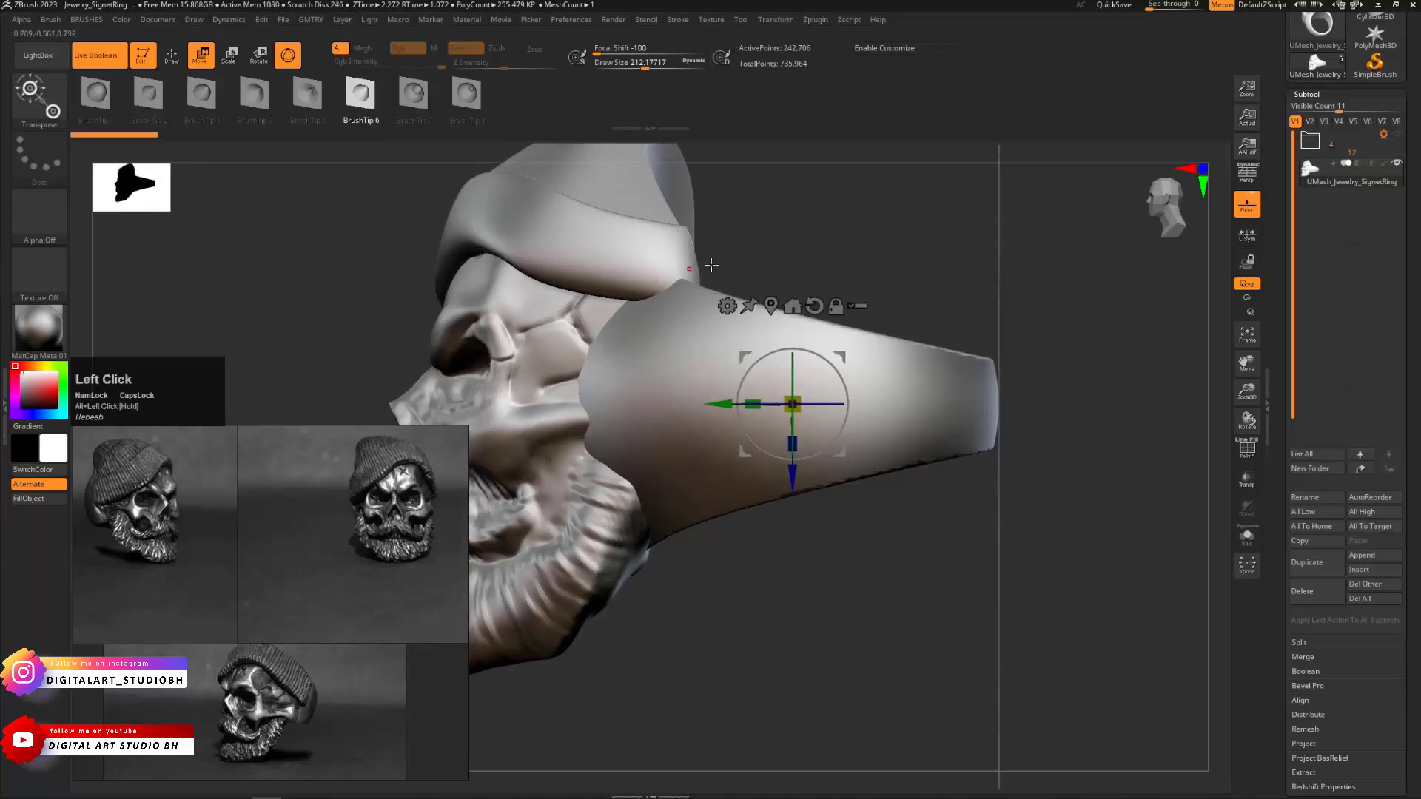
key("q")
key("s")
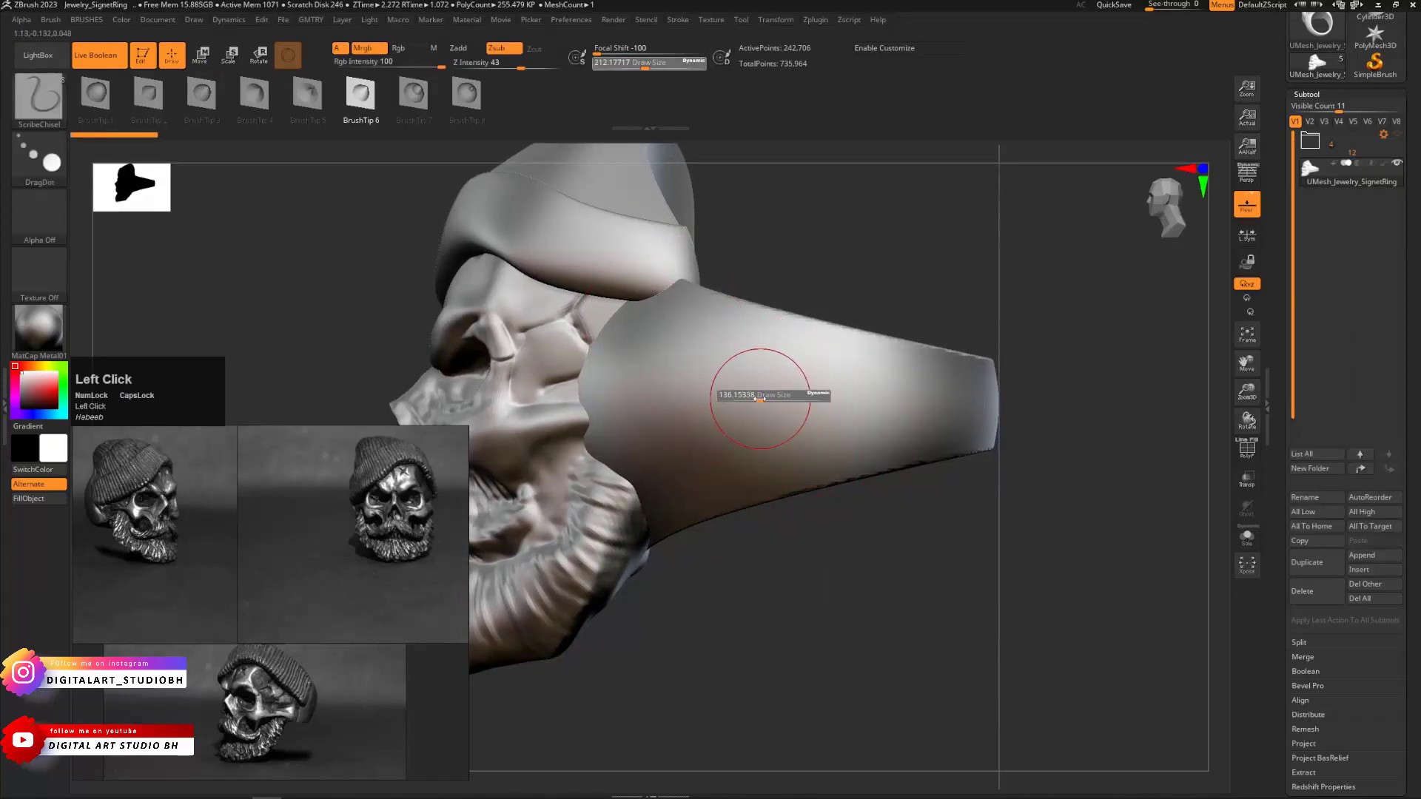
left_click_drag(746, 401, 769, 373)
key("s")
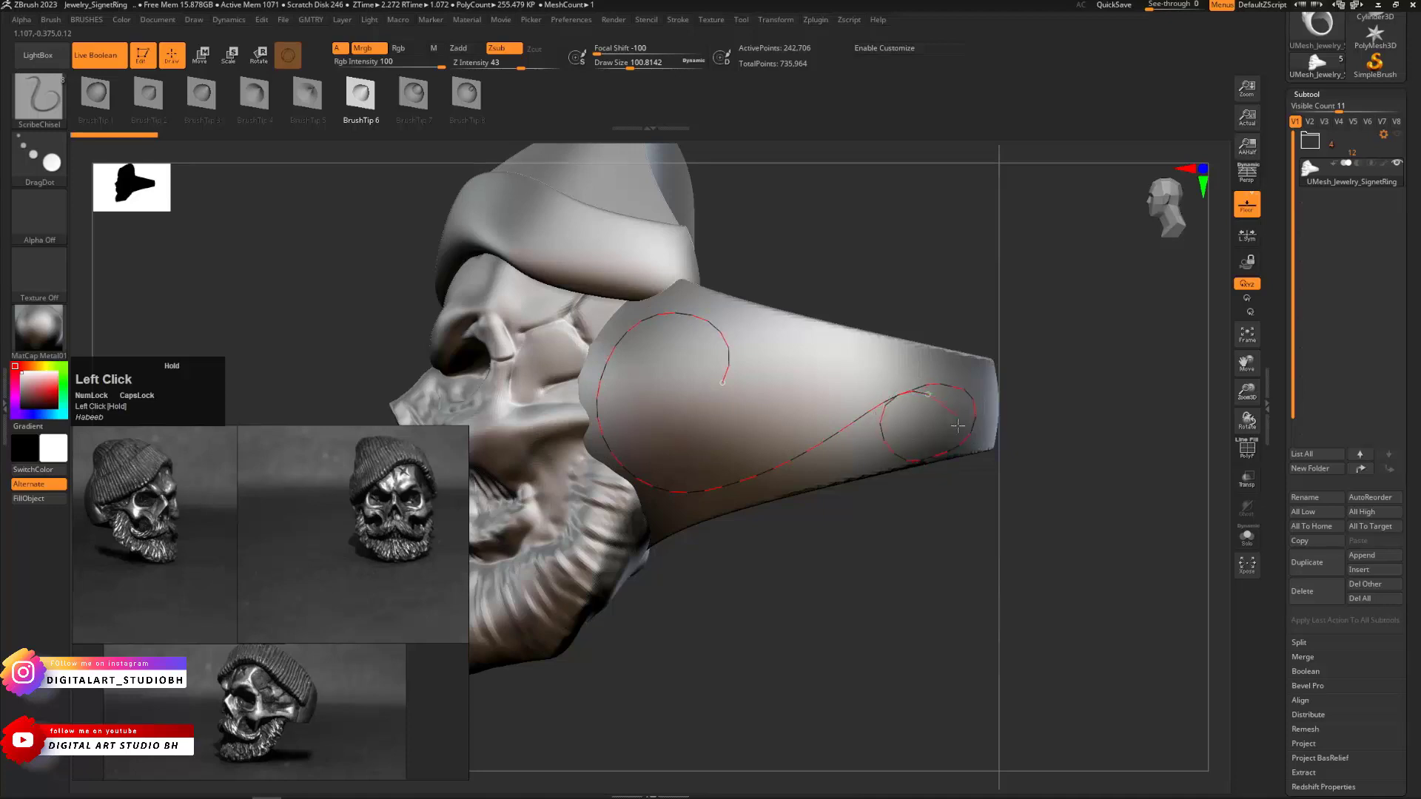
Try carving scroll-shaped strokes on the ring's side, reducing the draw size to about 62, and undo the strokes
left_click_drag(958, 425, 937, 447)
key("ctrl+z")
key("s")
left_click_drag(828, 379, 819, 379)
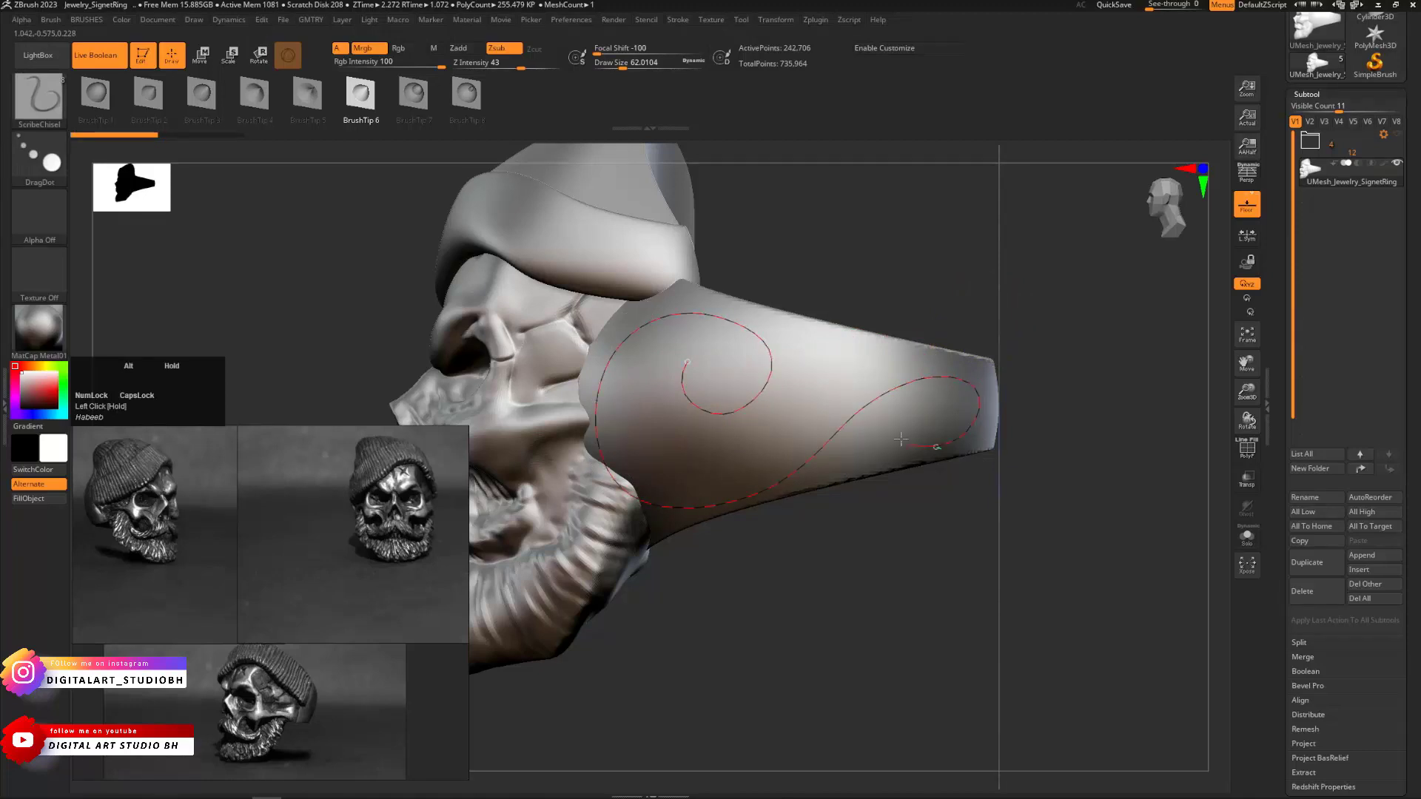
left_click_drag(940, 402, 943, 402, "alt")
mouse_move(981, 310)
left_mouse_down()
mouse_move(990, 288)
mouse_move(975, 291)
left_mouse_up()
key("ctrl+z")
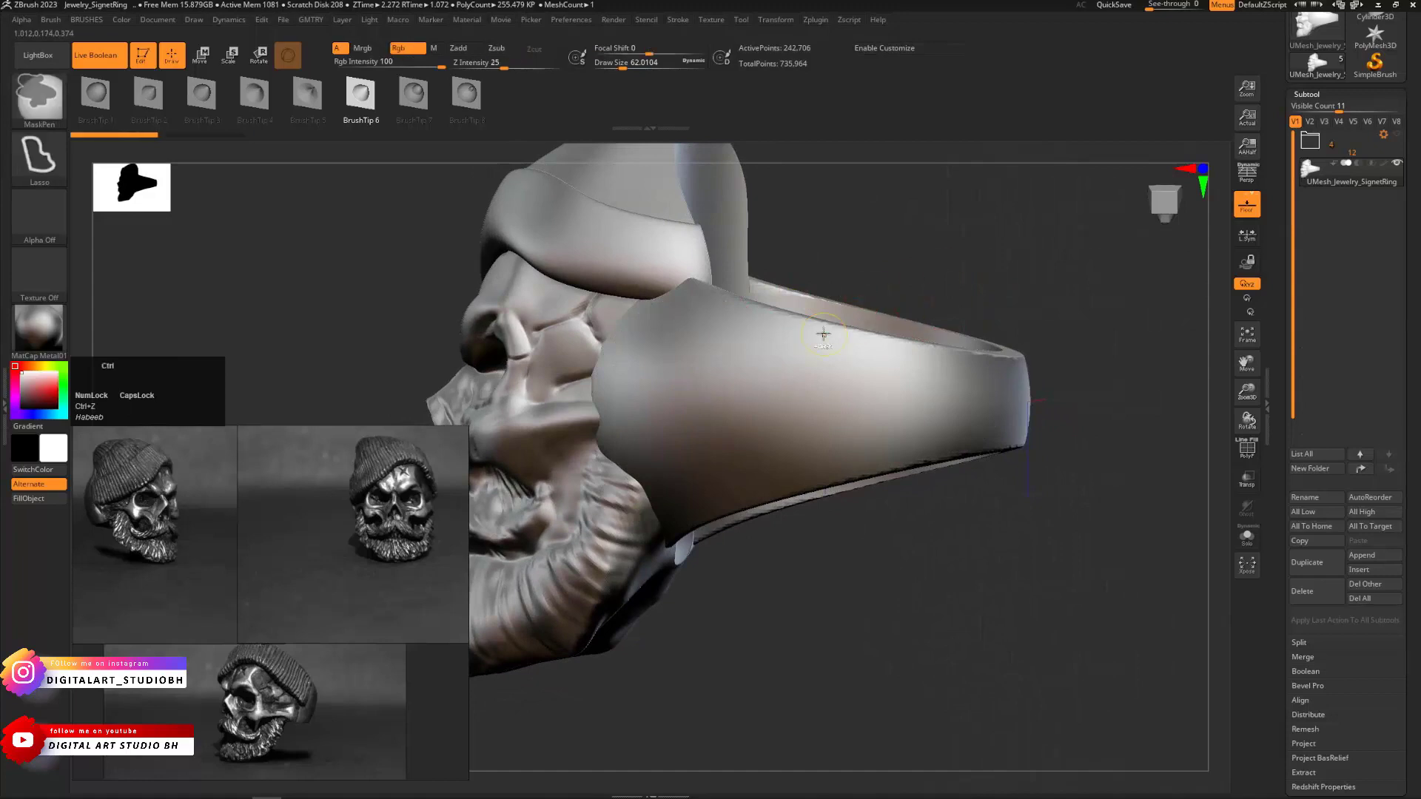
Turn on the polyframe display and examine the merged ring's mesh density and polygroups from several sides
key("ctrl+3")
left_click_drag(747, 239, 623, 334)
key("shift+f")
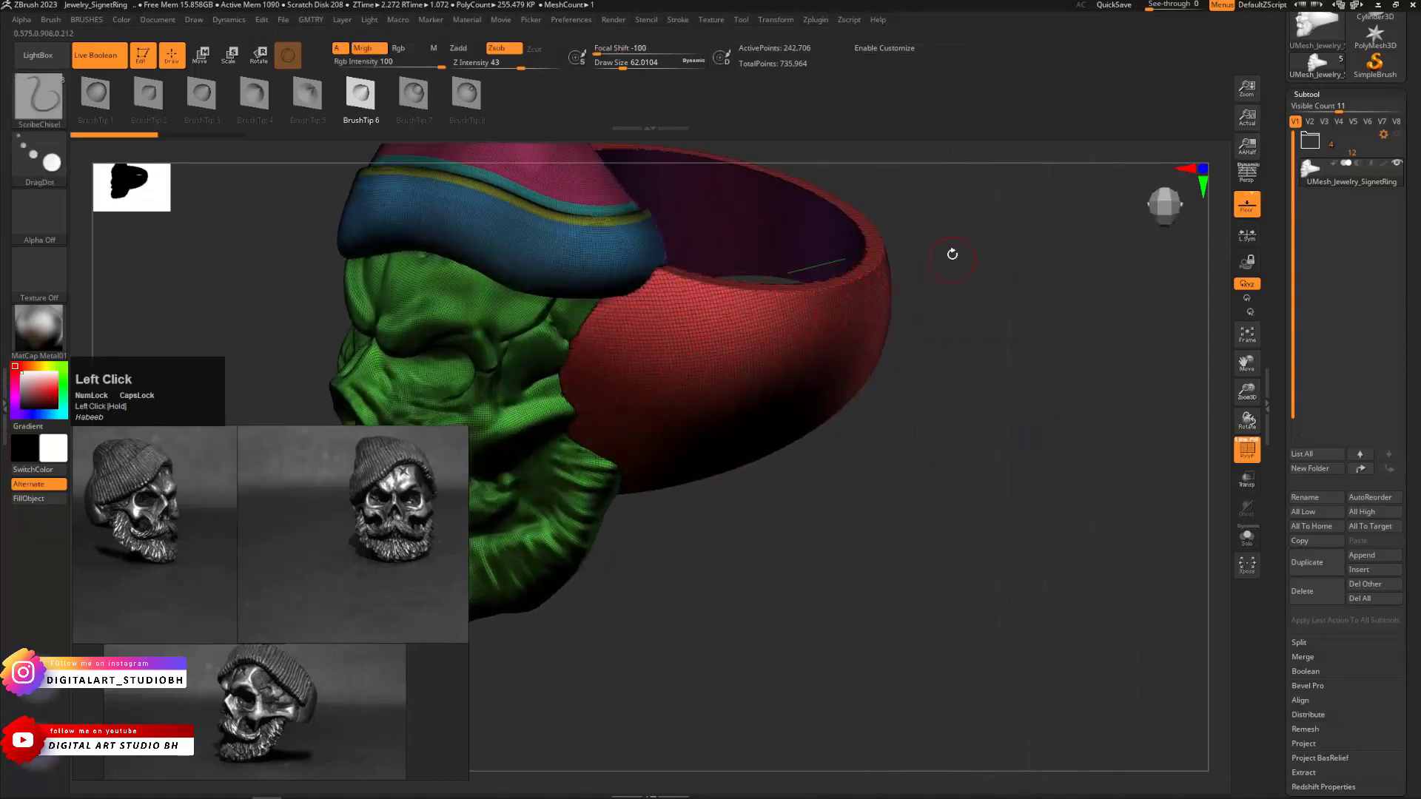
left_click_drag(952, 254, 932, 211)
left_click_drag(629, 254, 1041, 189)
left_click(1163, 210)
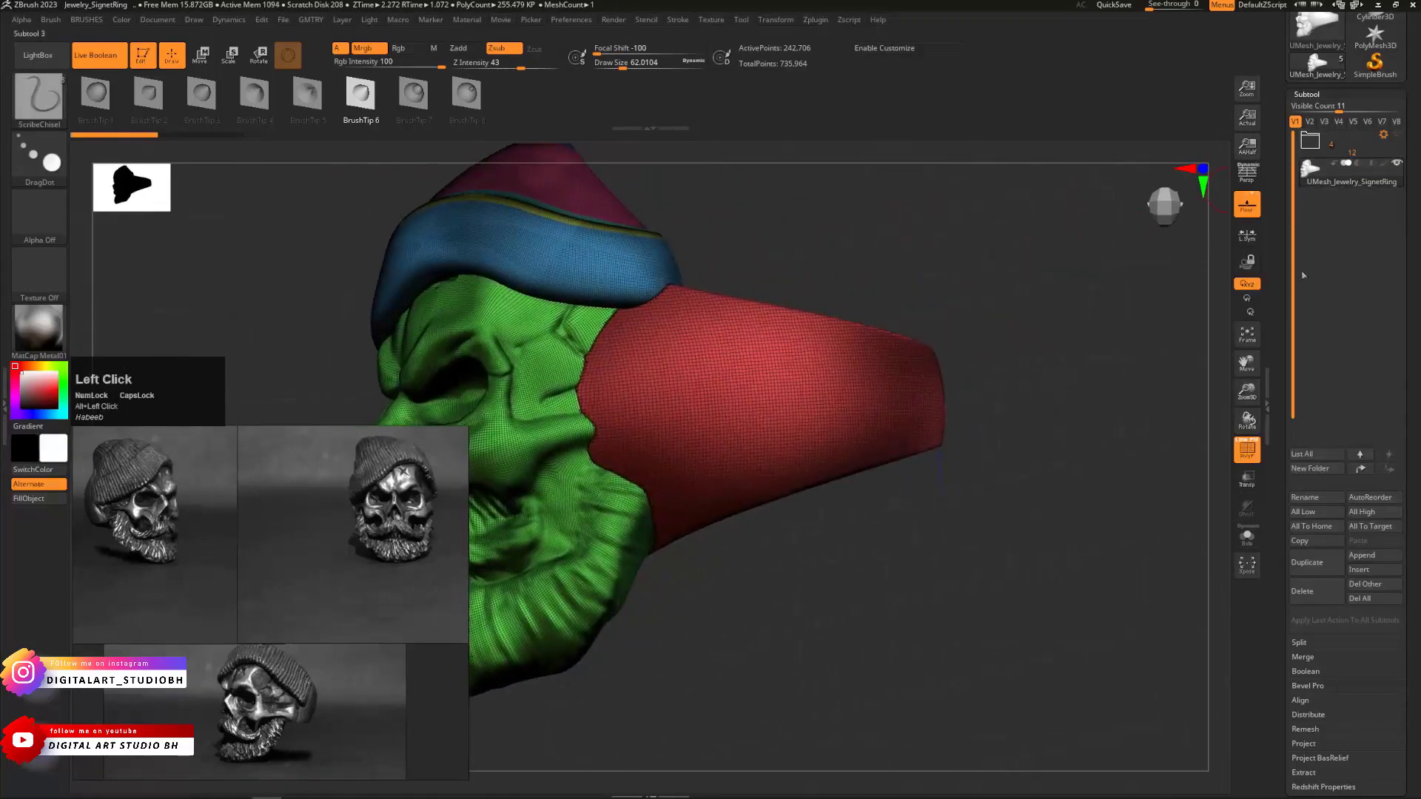
Delete the merged Boolean mesh, select the original signet ring, and subdivide it to about 2.57 million points
left_click(1319, 597)
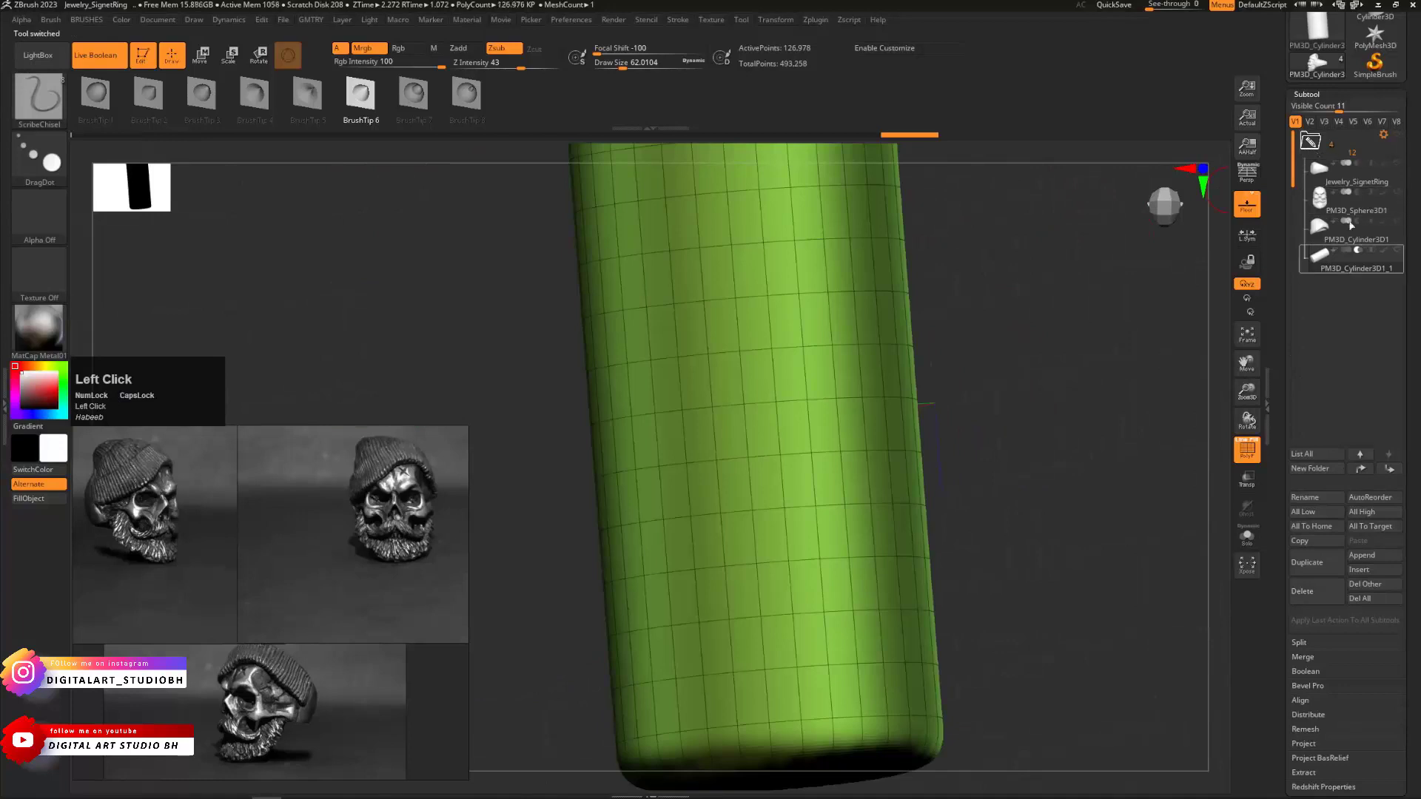
left_click(1354, 174)
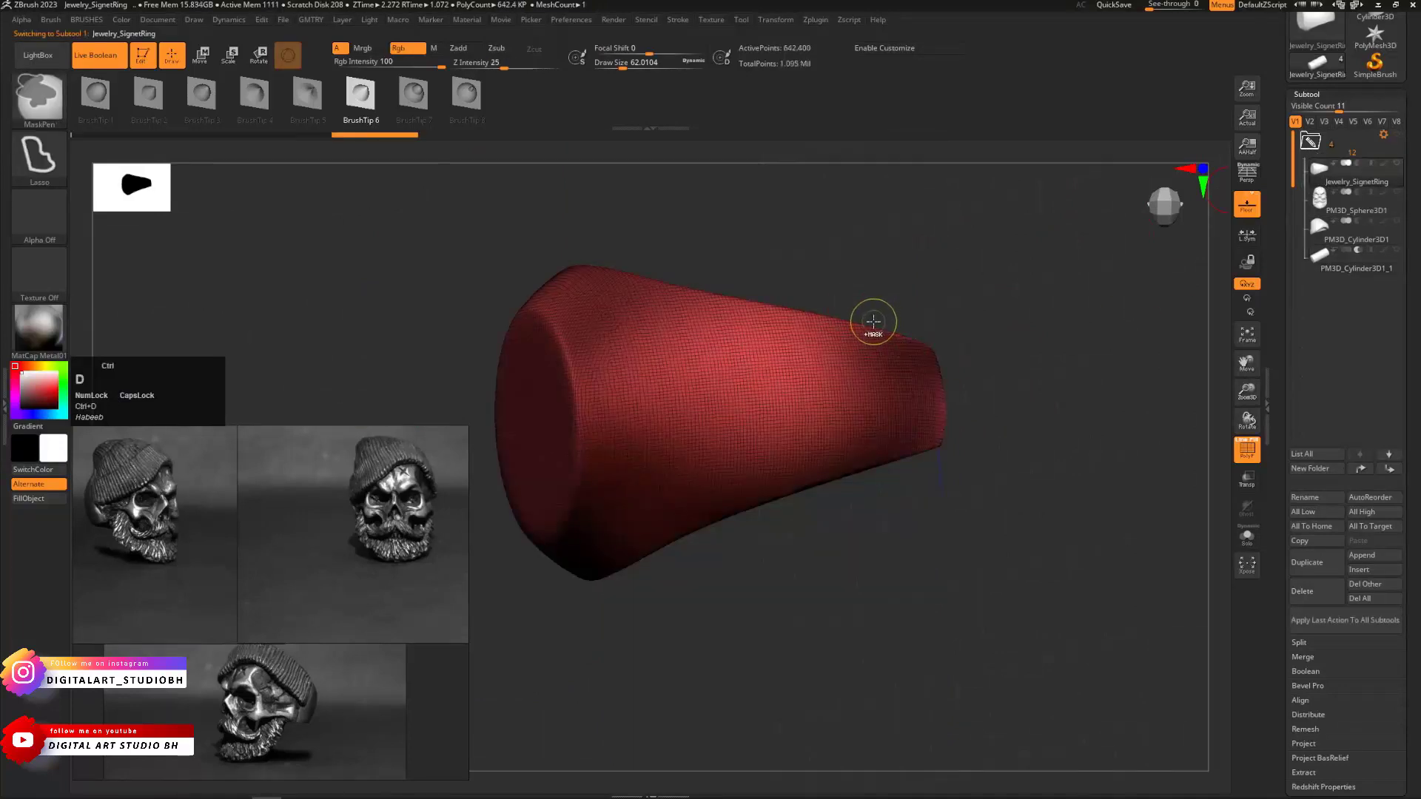
key("ctrl+d")
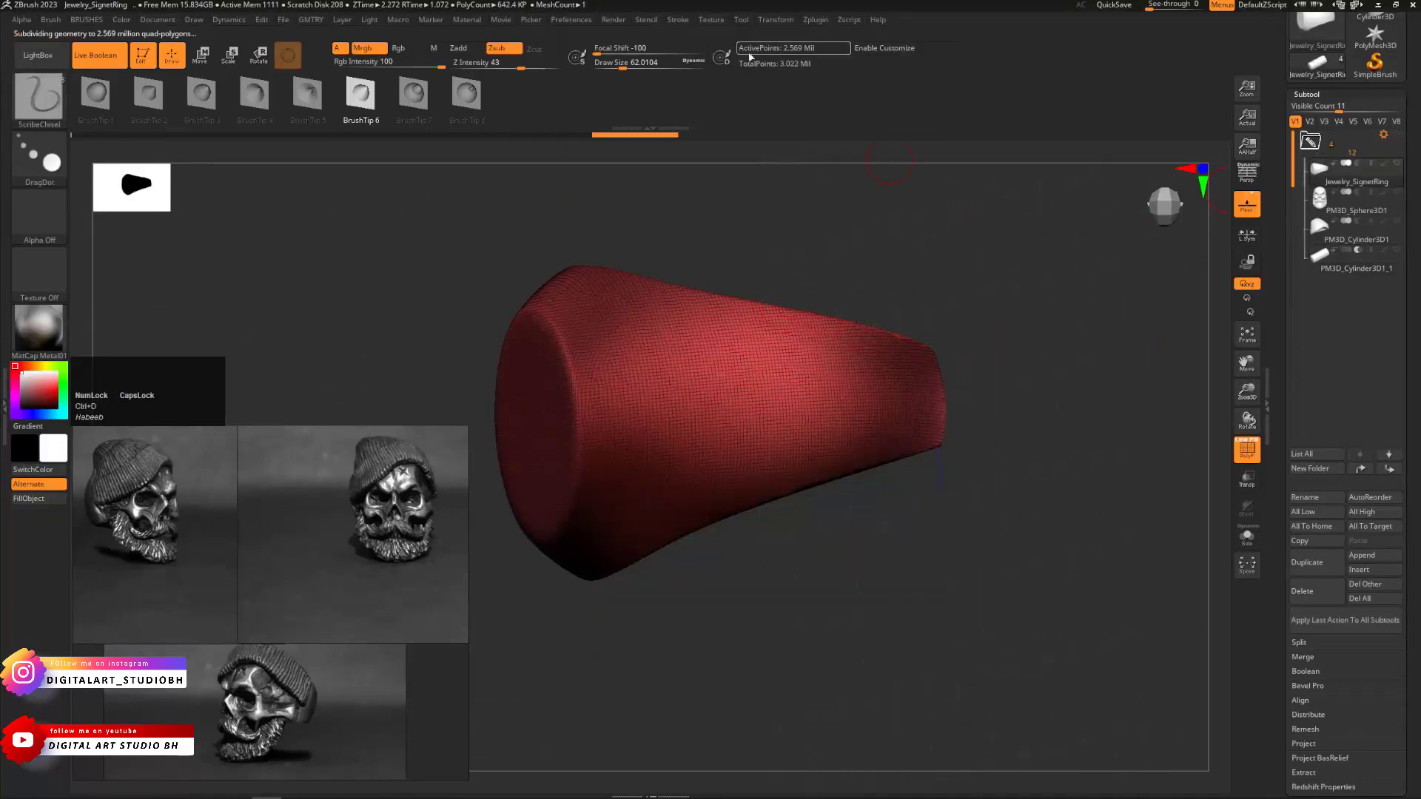
Select the skull subtool and subdivide it to about 2.34 million points
left_click(1354, 202)
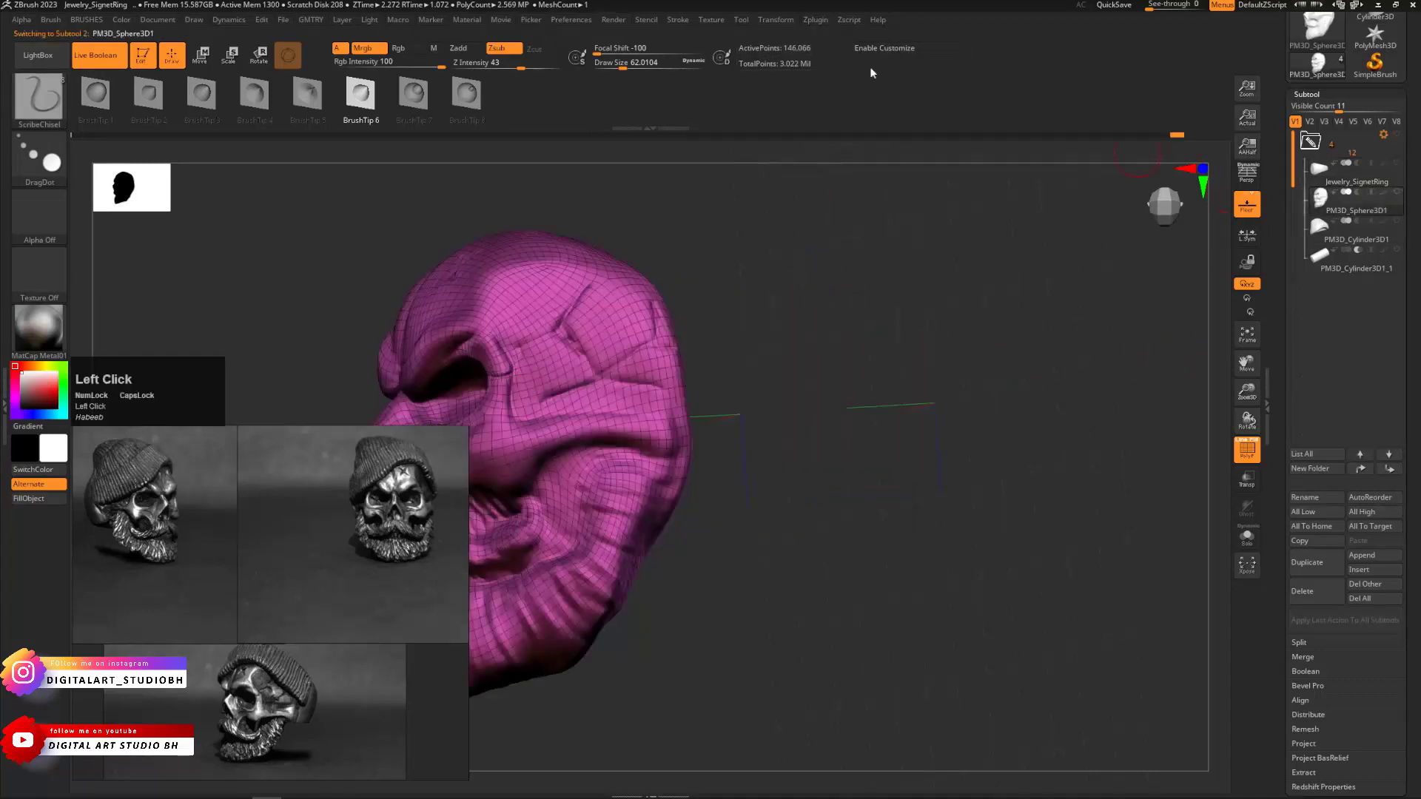
key("ctrl+d")
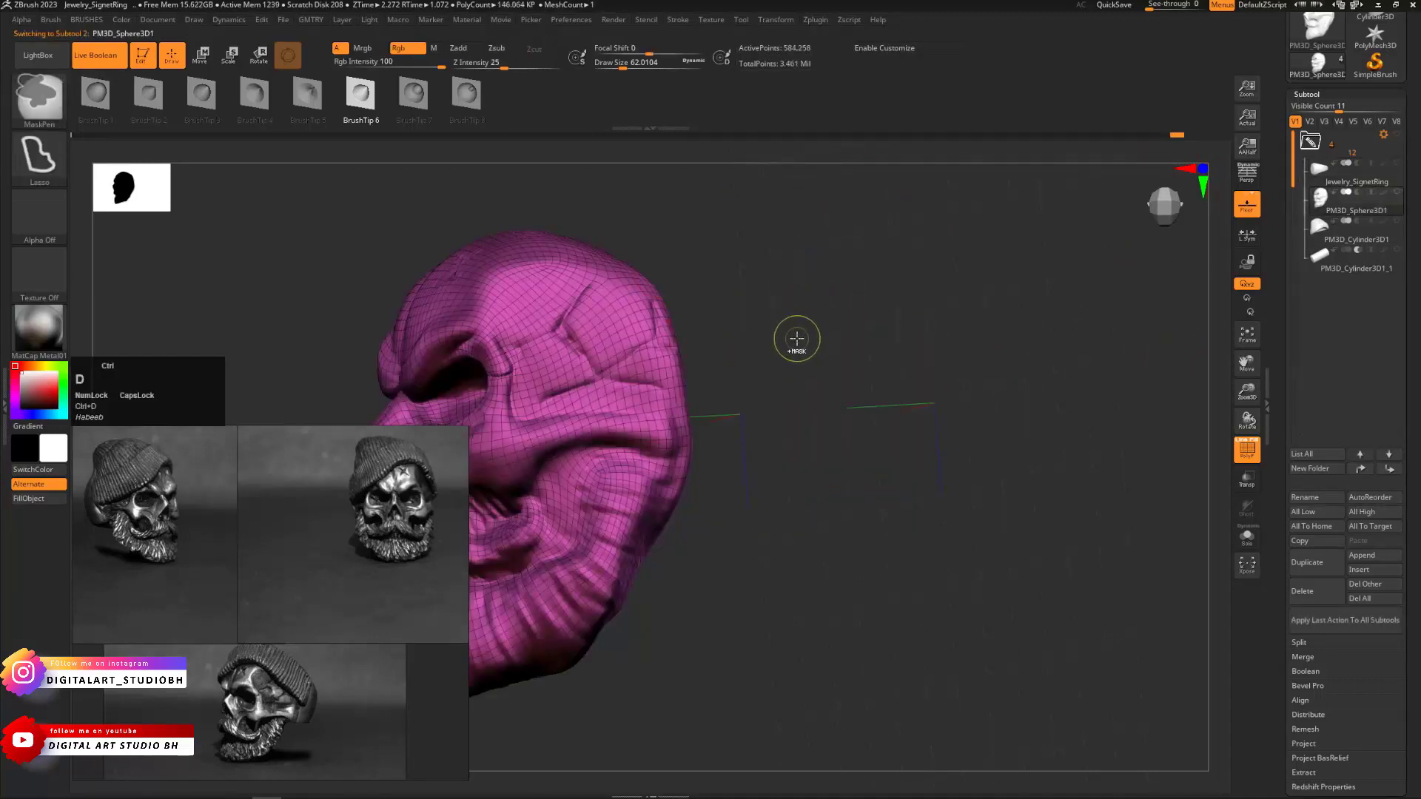
key("ctrl+d")
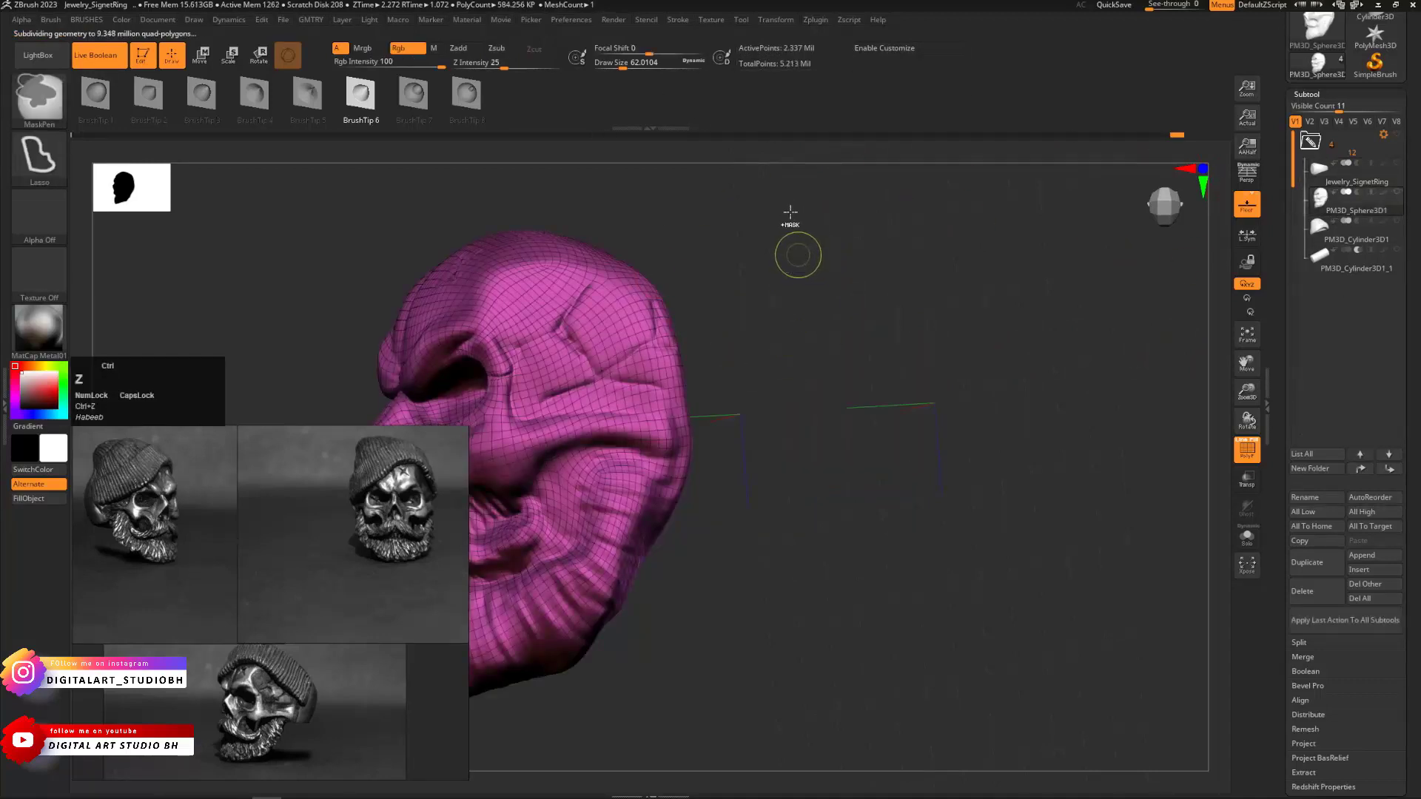
Select the beanie subtool and subdivide it to about 721,000 points
left_click(1320, 255)
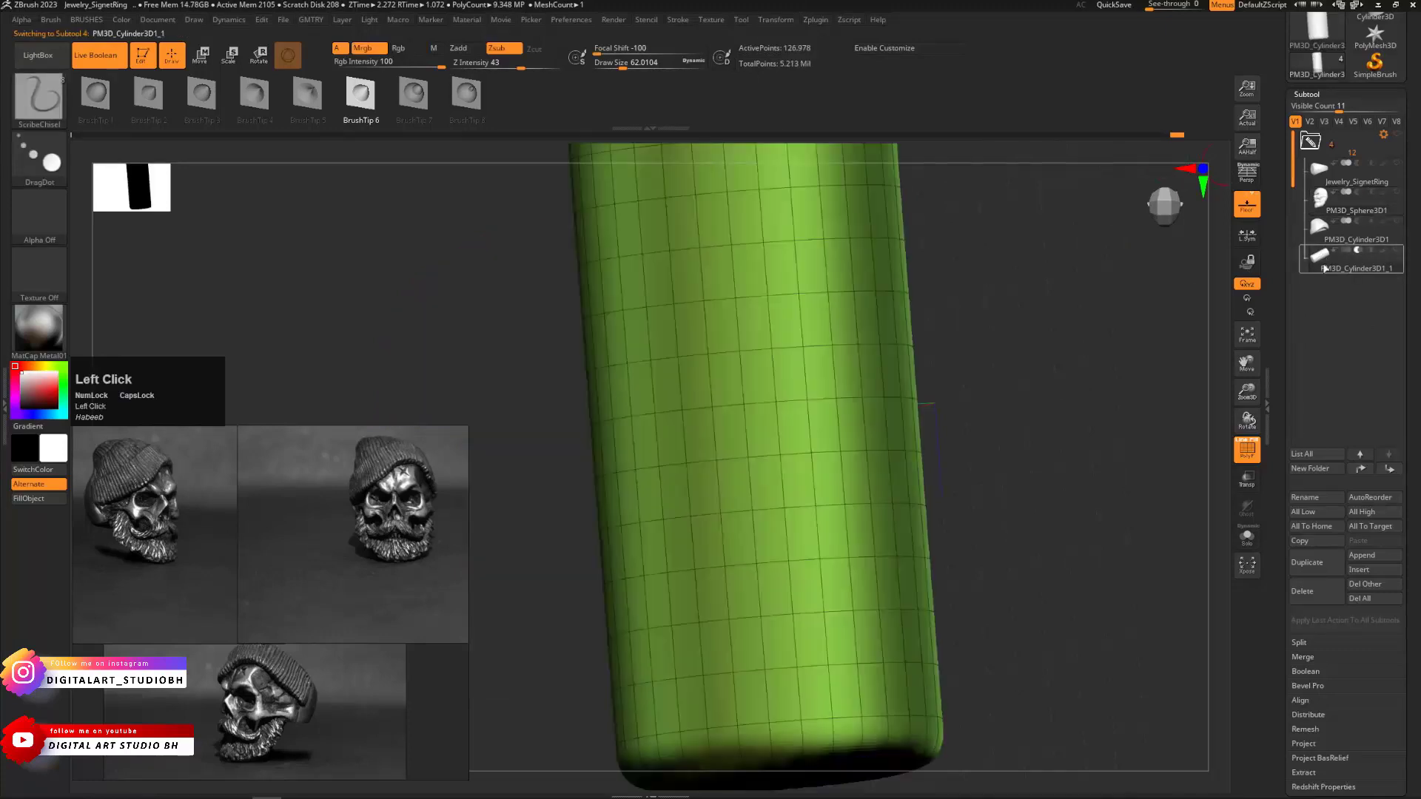
left_click(1317, 233)
left_click_drag(732, 211, 780, 273)
key("ctrl+d")
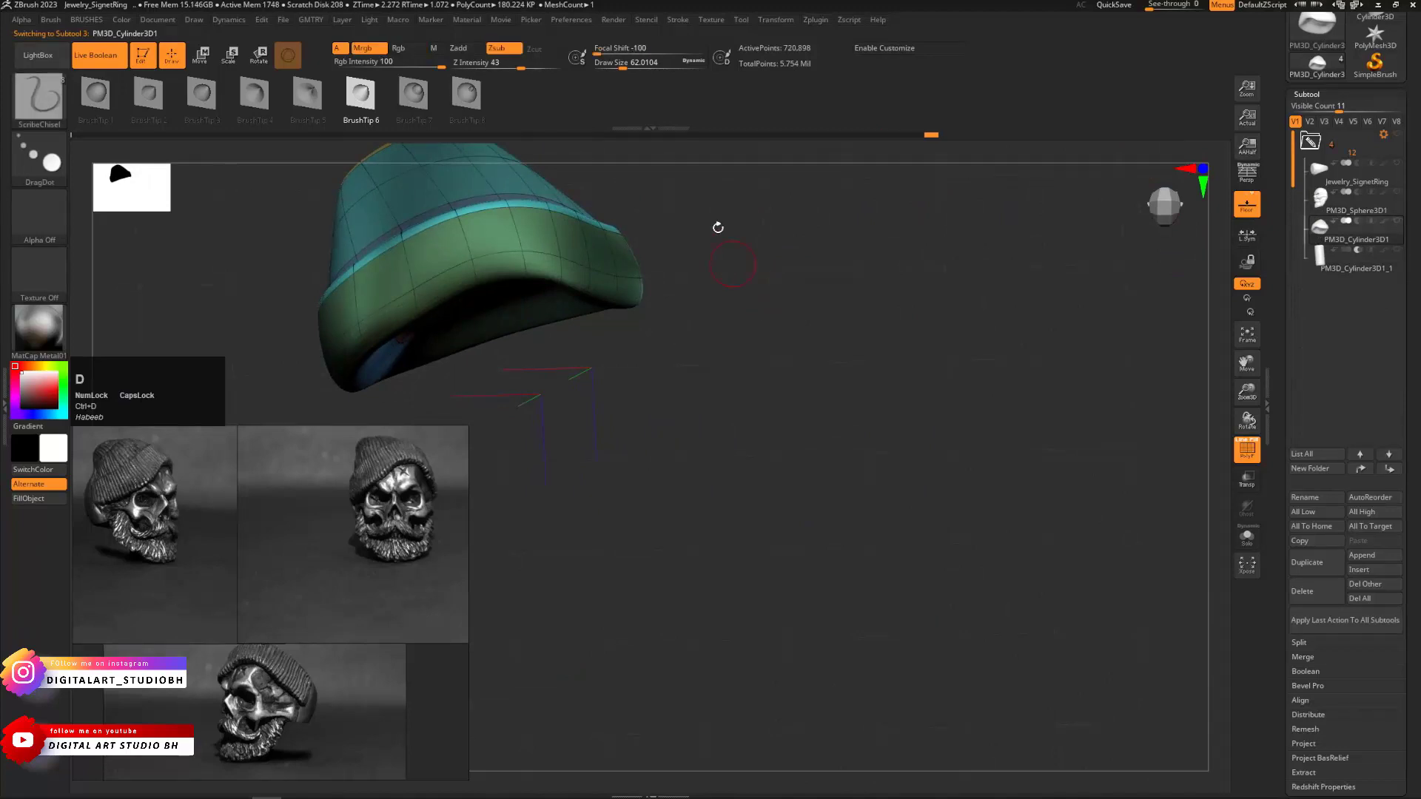
Subdivide the beanie subtool to about 2.88 million points and show all the subtools in the ring's folder again
key("ctrl+d")
left_click_drag(737, 194, 632, 246)
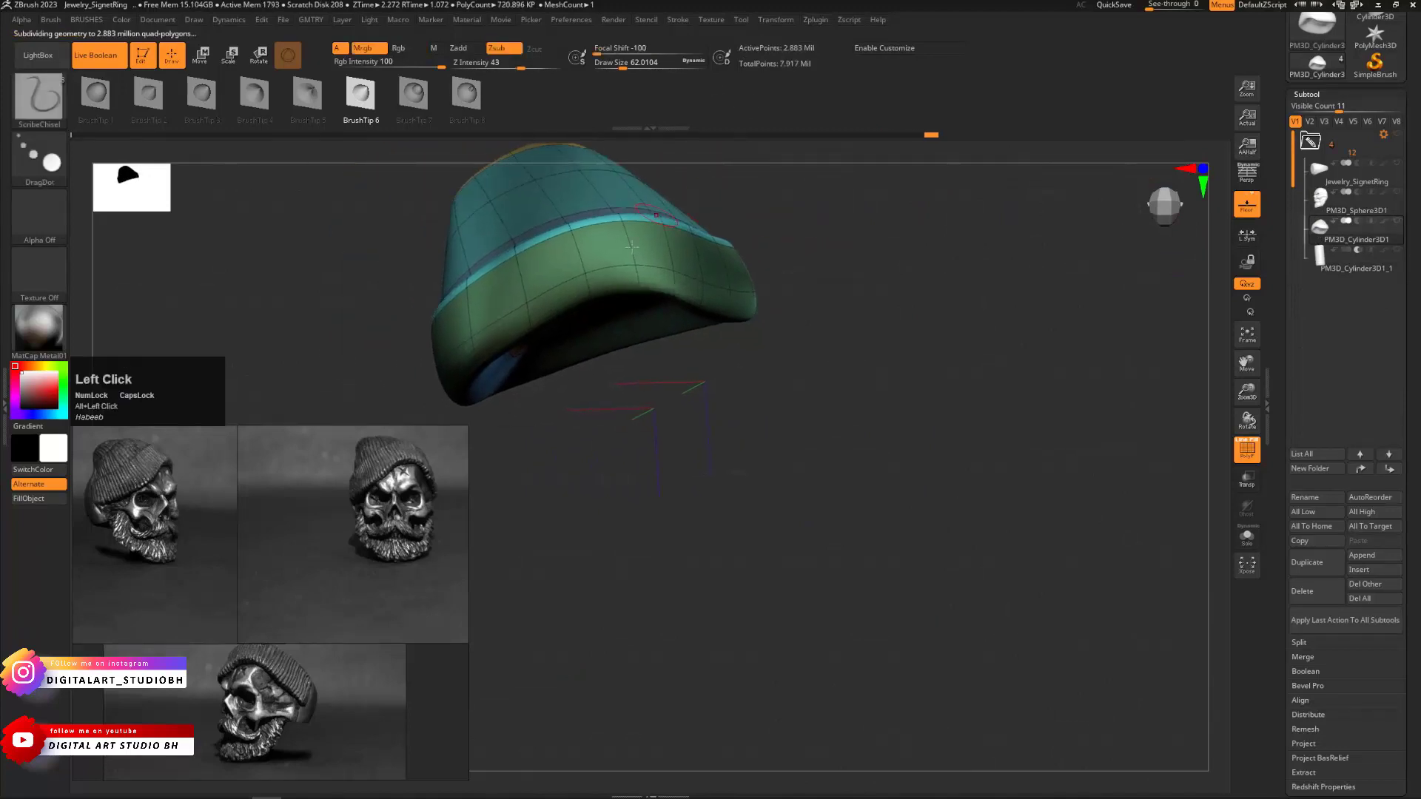
left_click(1382, 136)
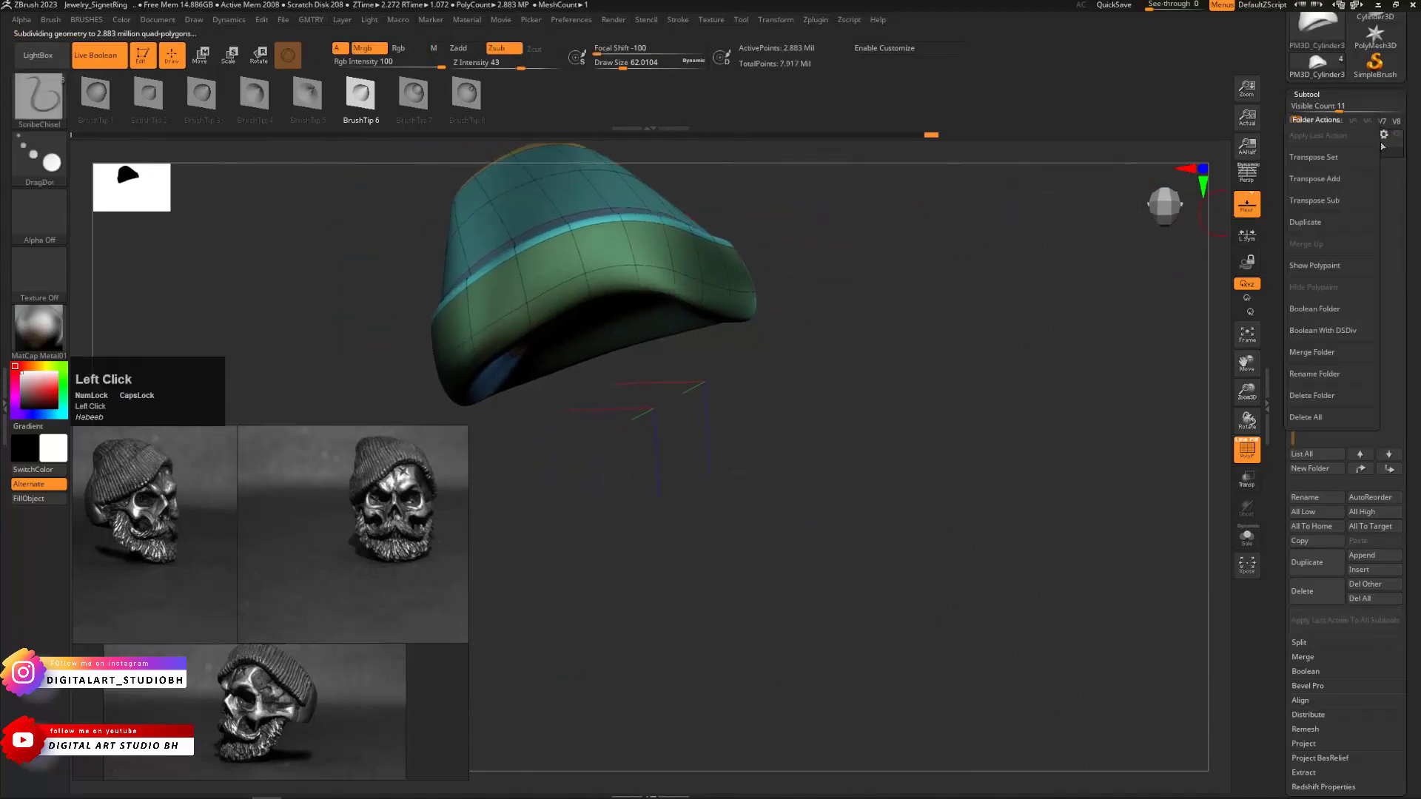
left_click(1320, 308)
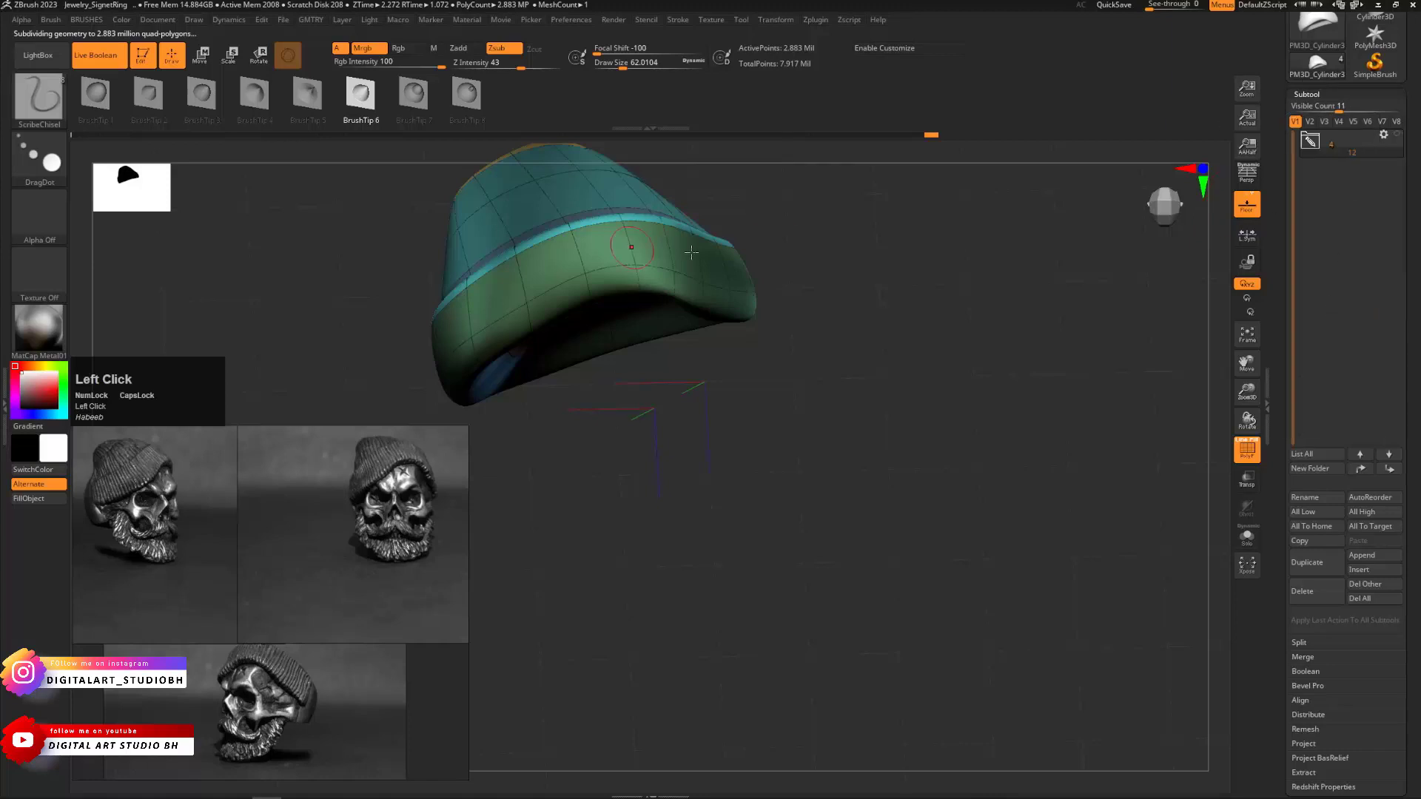
left_click(1308, 142)
left_click(1395, 251)
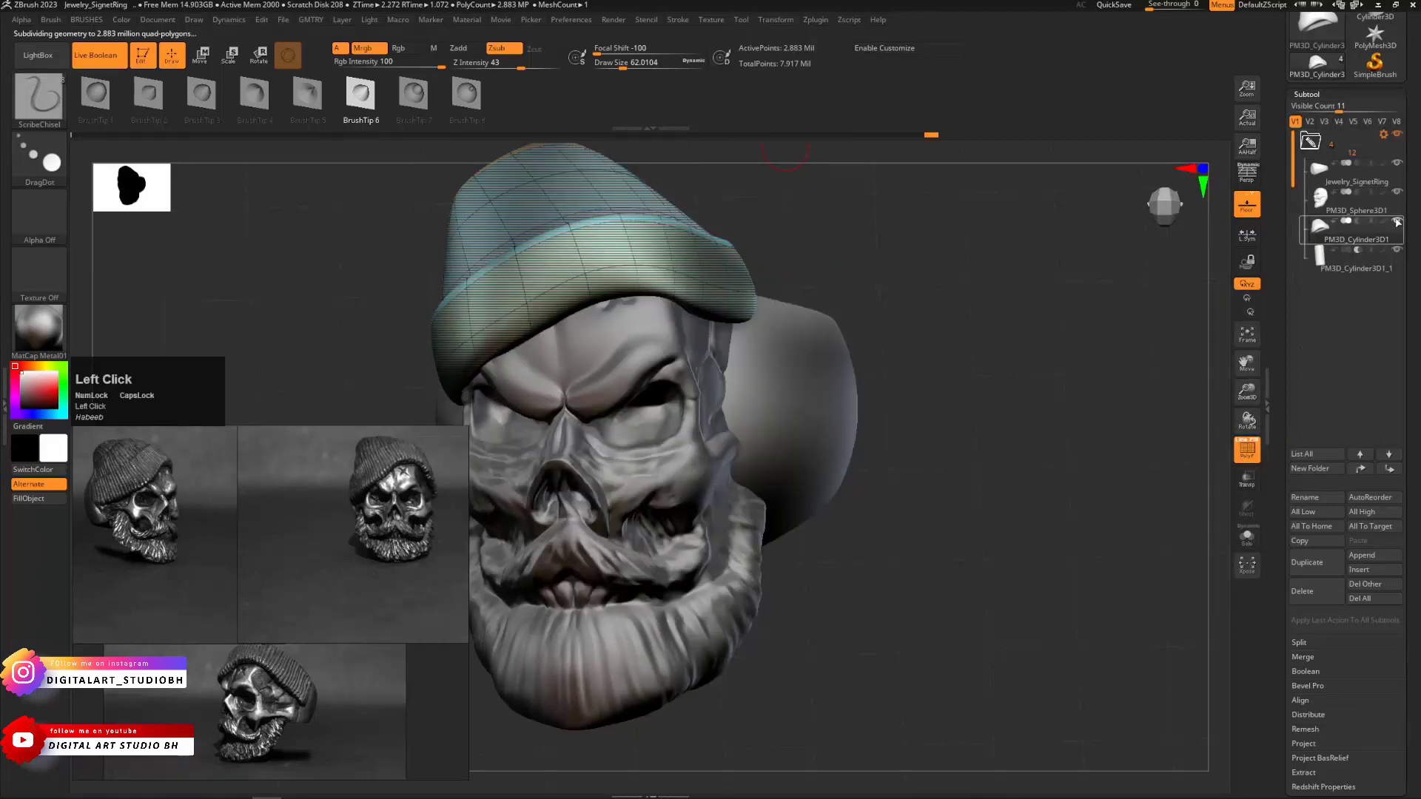
Boolean the whole folder into one mesh and select the merged signet ring subtool
left_click(1388, 137)
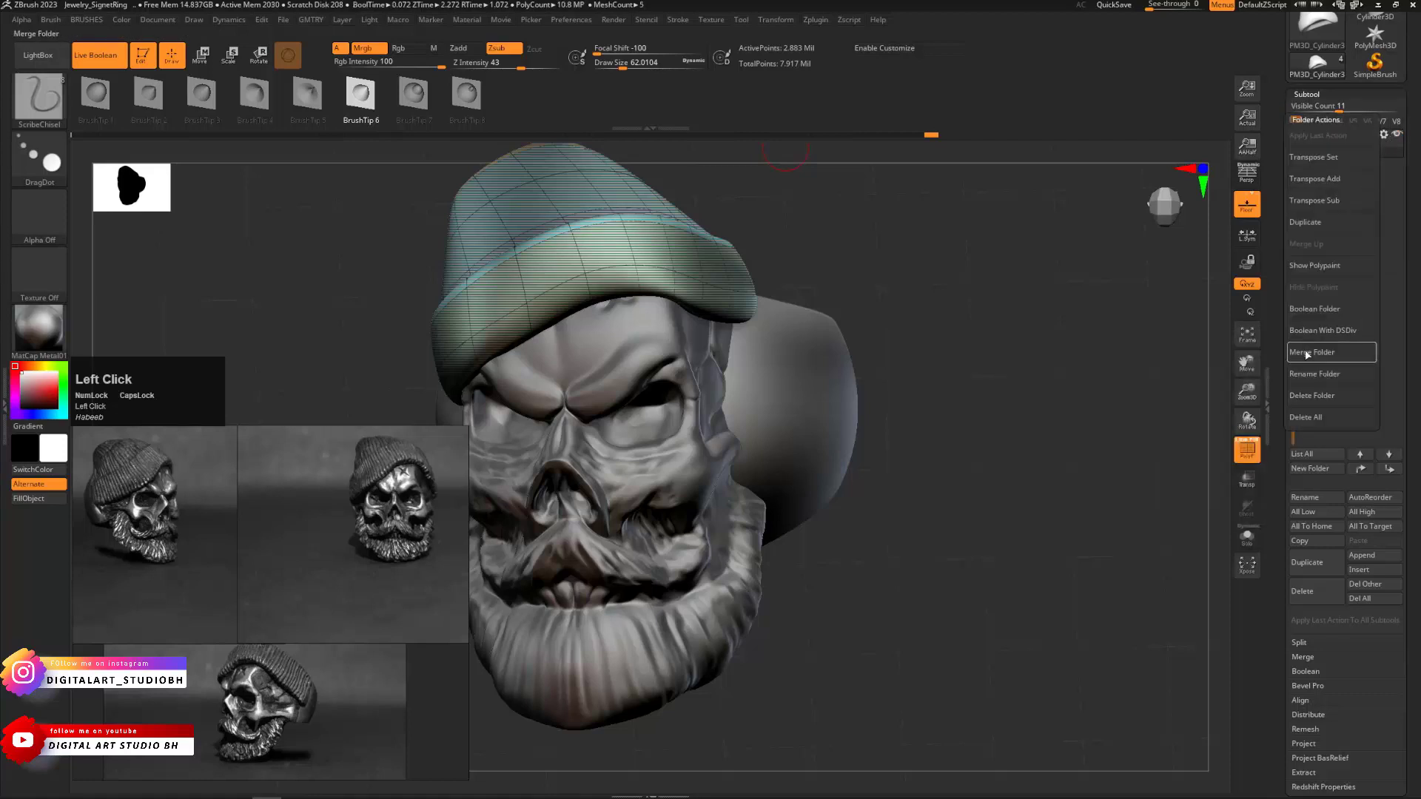
left_click(1314, 309)
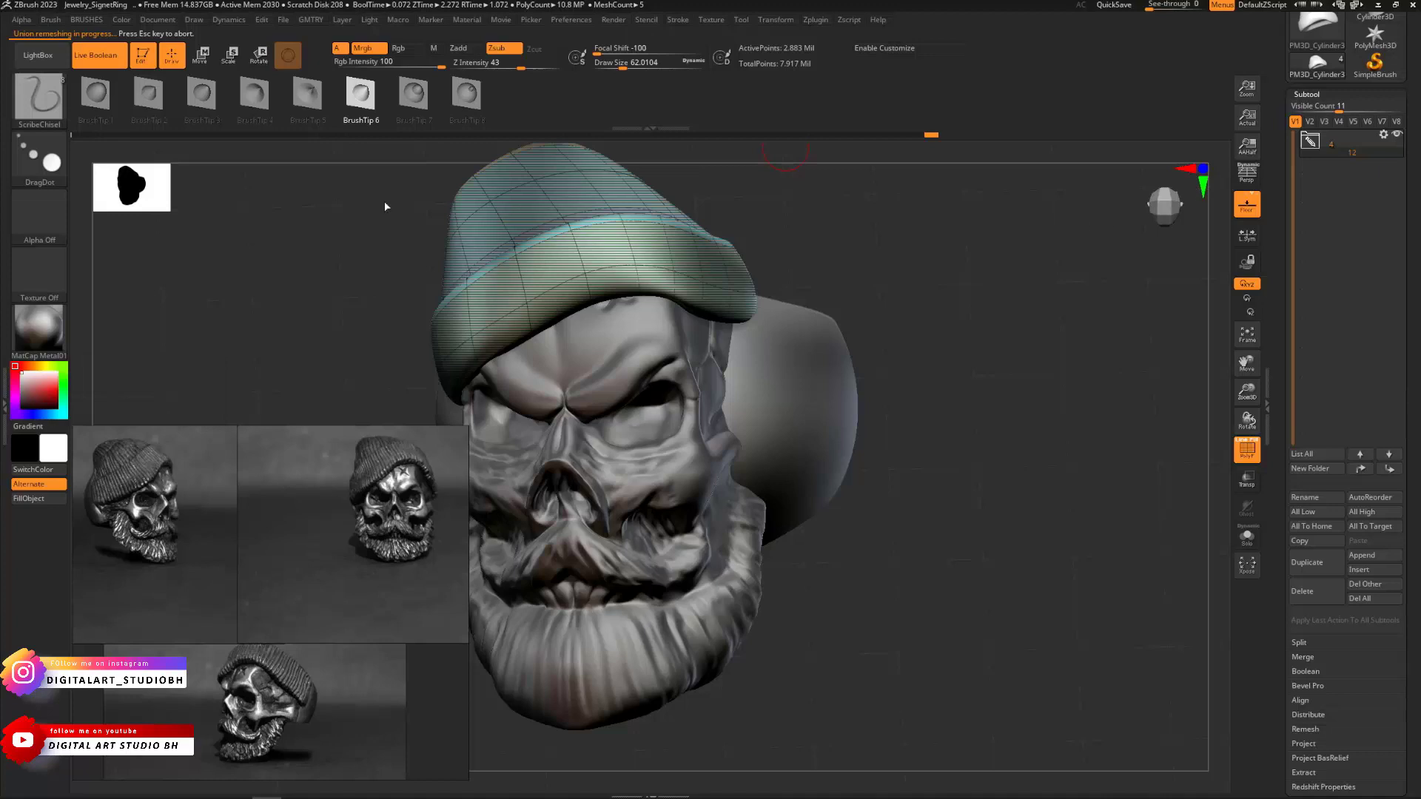
key("ctrl+3")
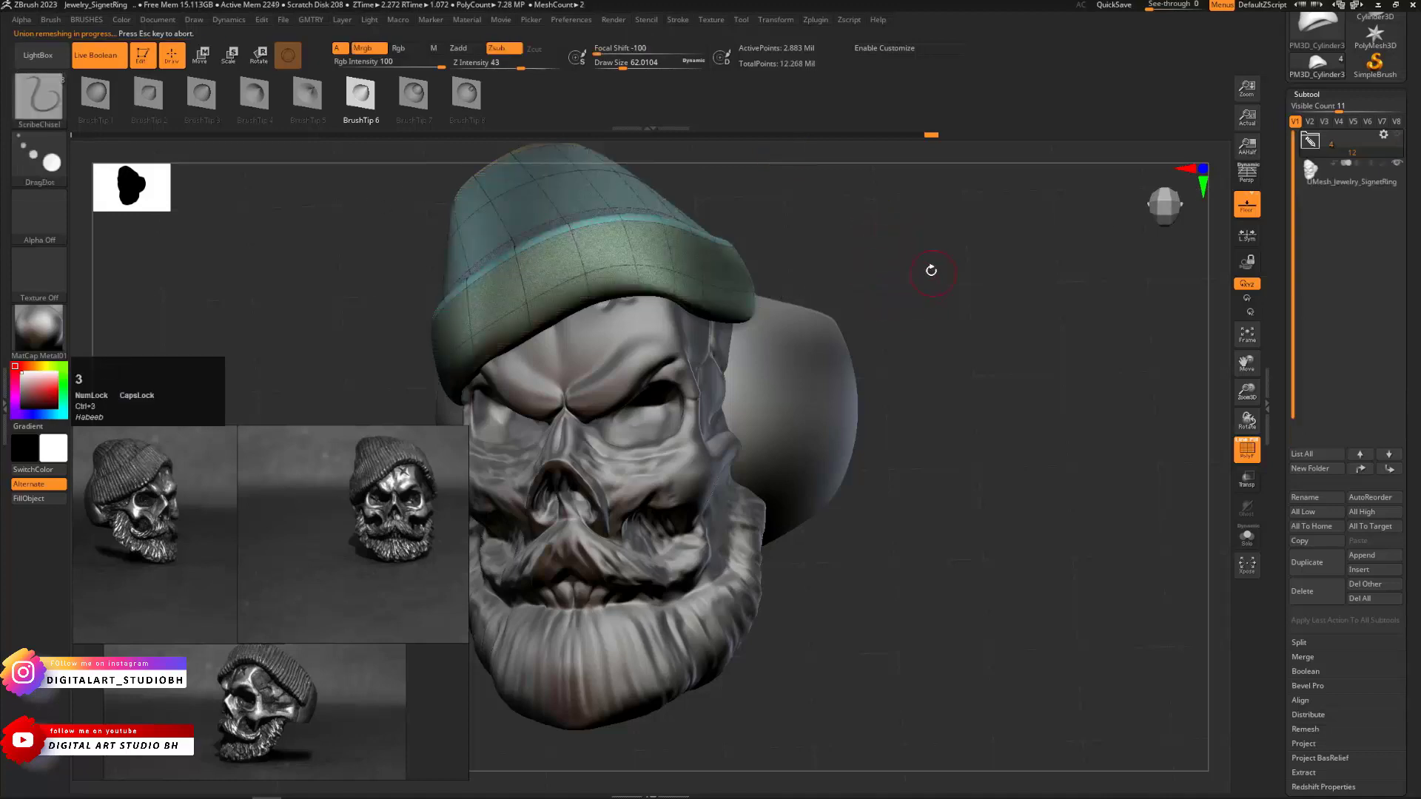
left_click(931, 270)
left_click(1309, 178)
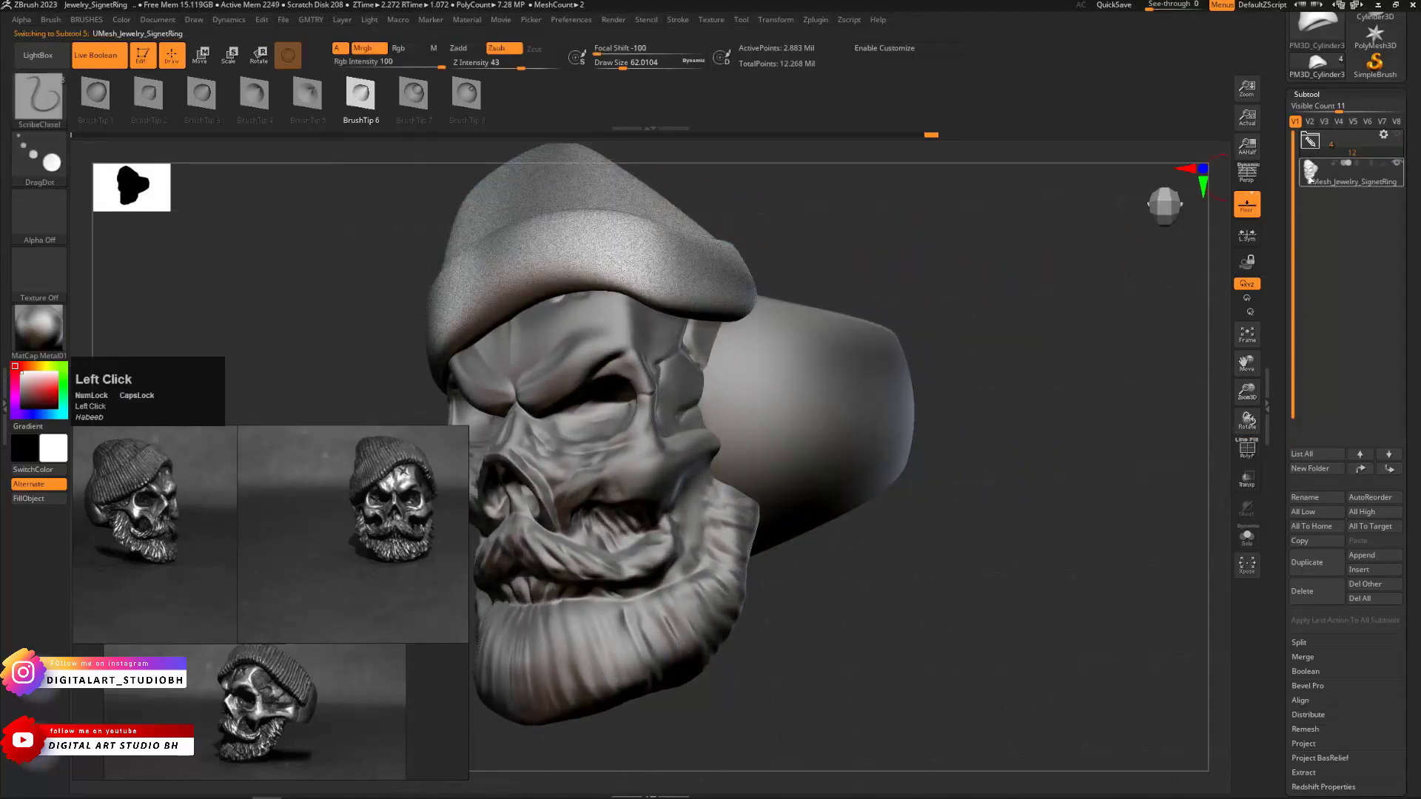
Try to draw an S-shaped scroll along the side of the ring band with the ScribeChisel brush at Focal Shift -100
left_click_drag(932, 244, 807, 345)
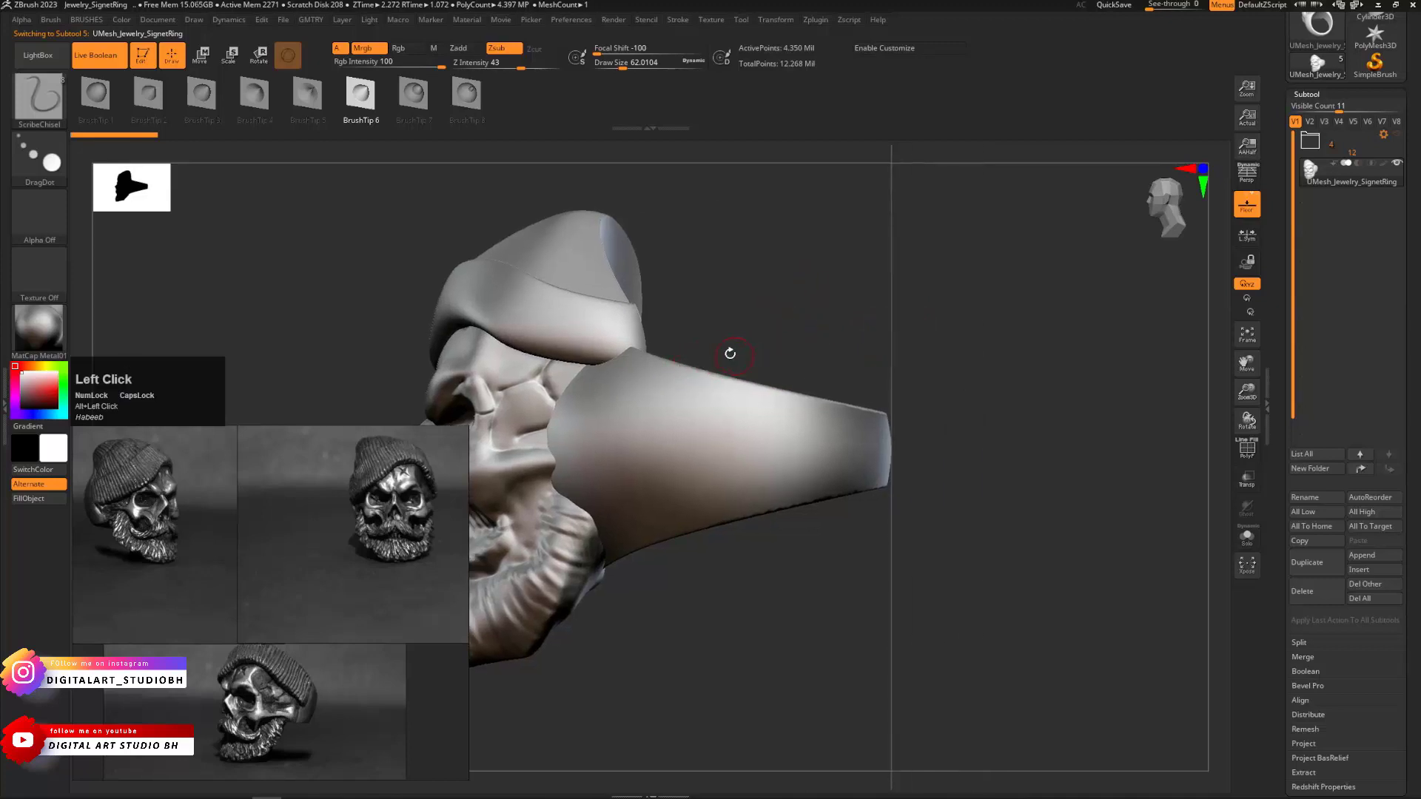
left_click(635, 422, "alt")
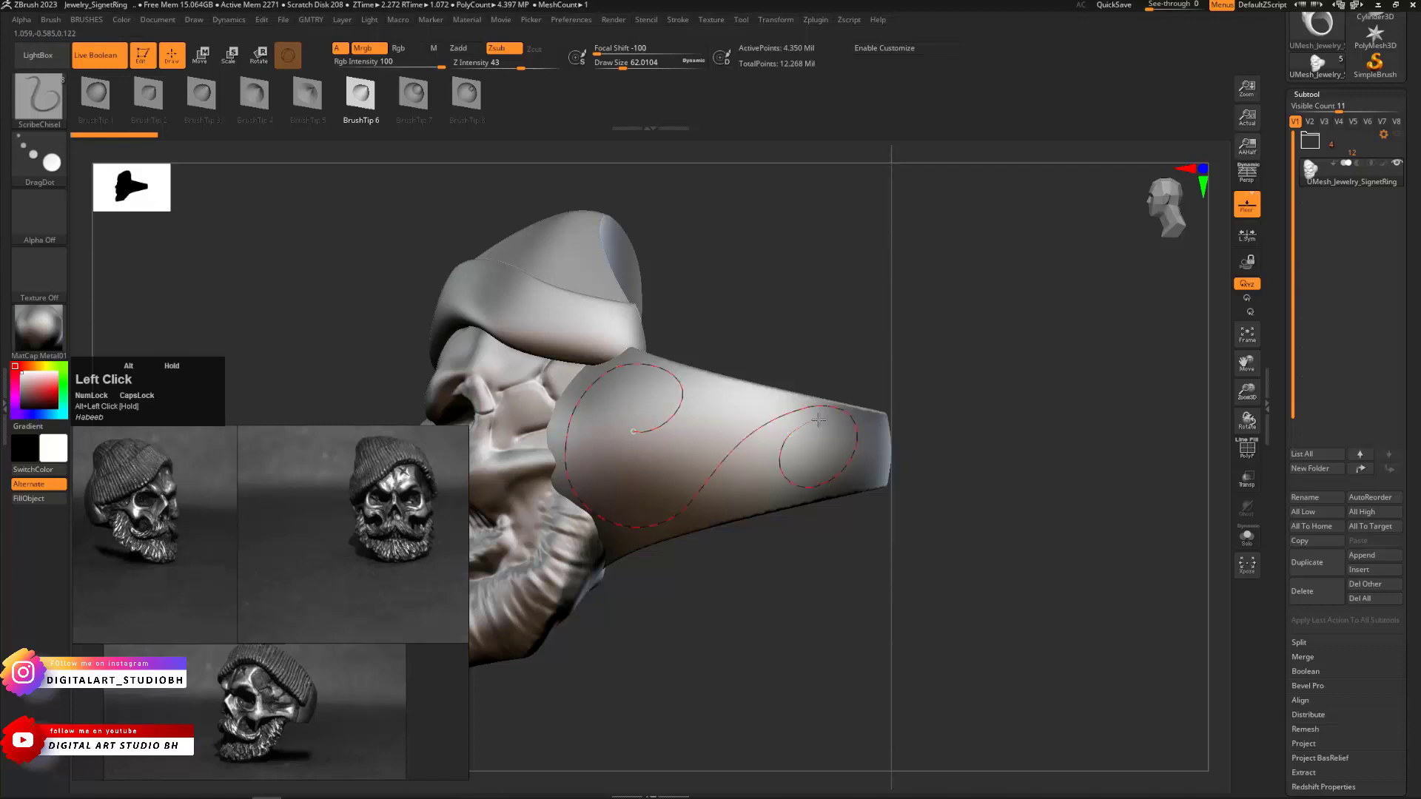
left_click_drag(841, 443, 843, 446)
mouse_move(839, 351)
left_mouse_down()
mouse_move(815, 345)
mouse_move(831, 323)
left_mouse_up()
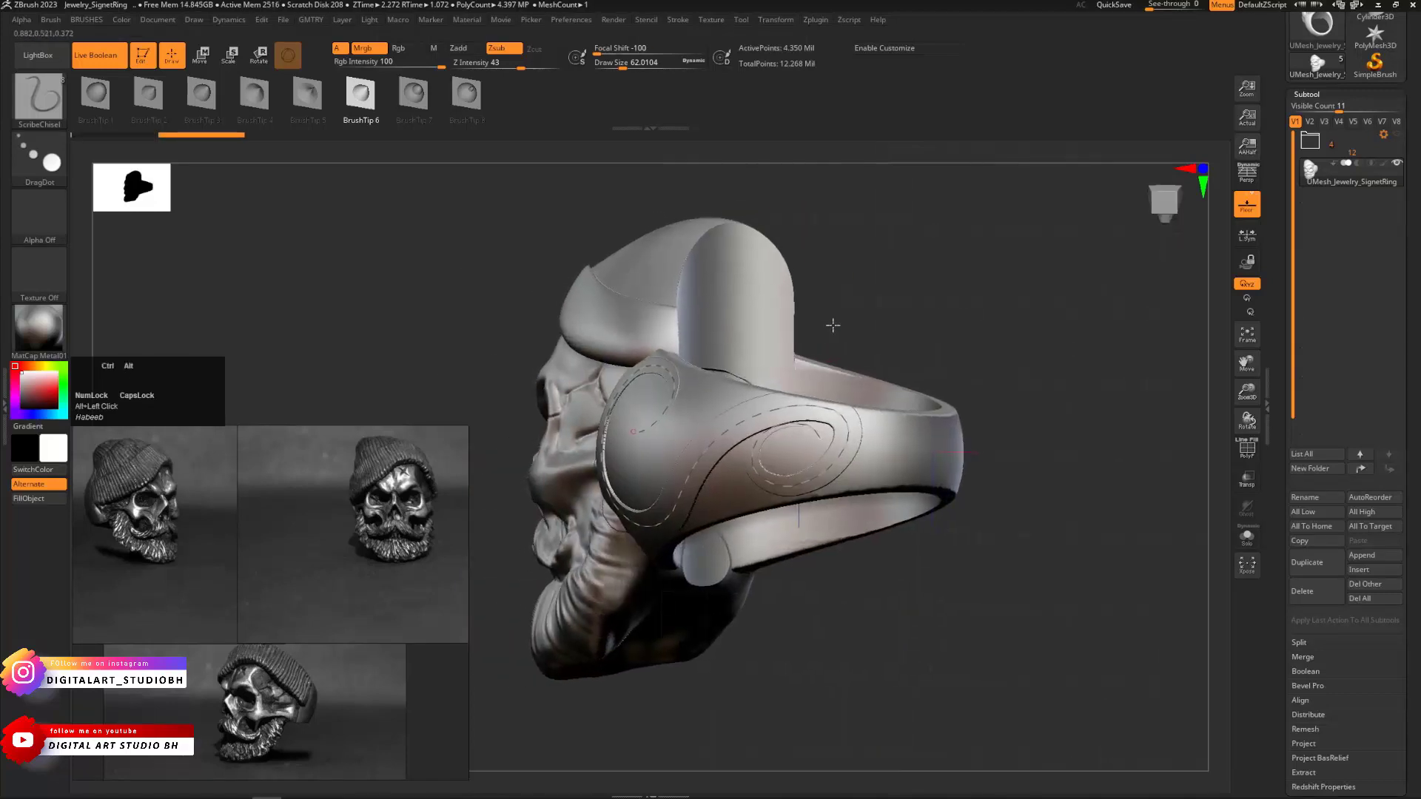
mouse_move(831, 324)
right_mouse_down("ctrl")
mouse_move(915, 308)
mouse_move(869, 317)
right_mouse_up("ctrl")
Set the brush's Focal Shift to 0 and draw an S-shaped scroll with spiral ends along the side of the band
key("space")
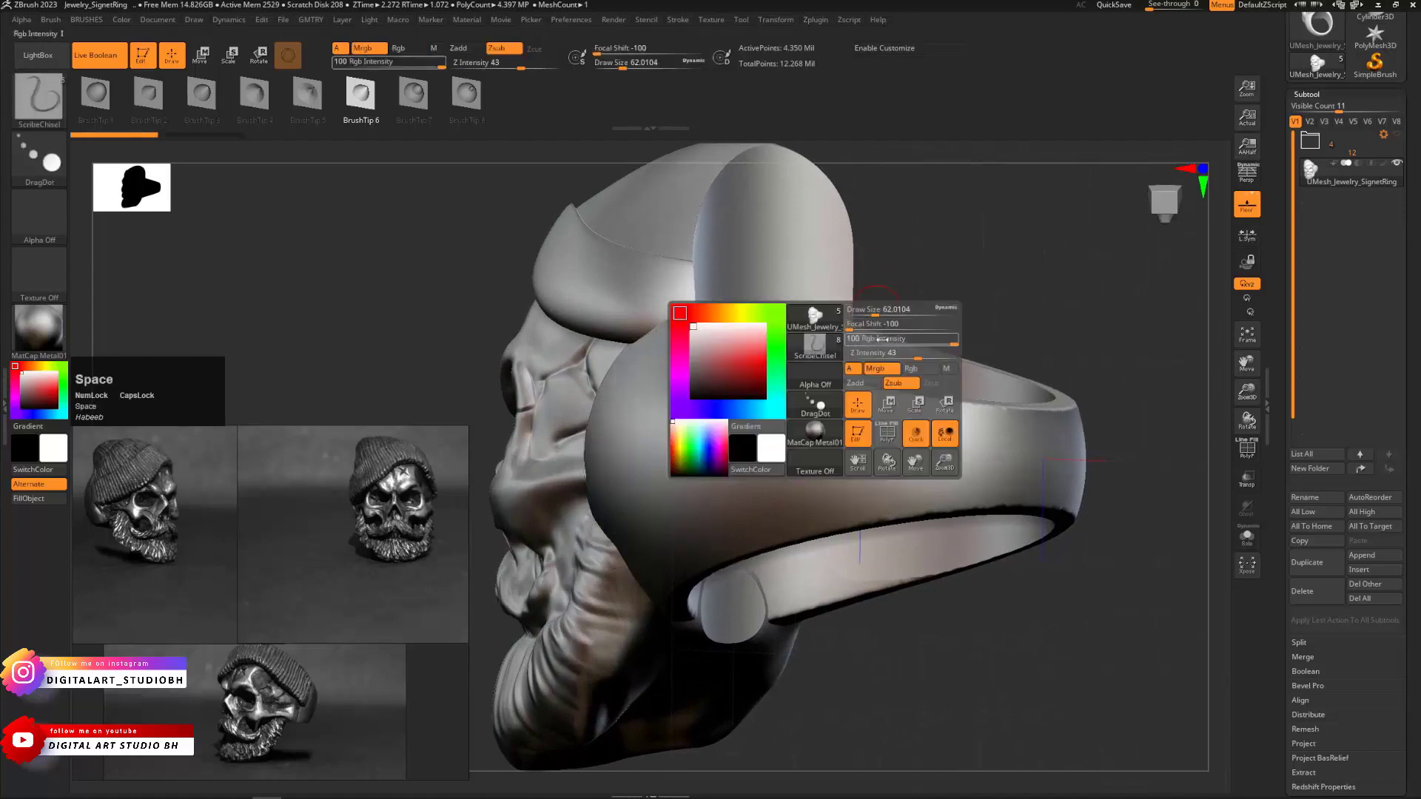
left_click_drag(857, 329, 898, 326)
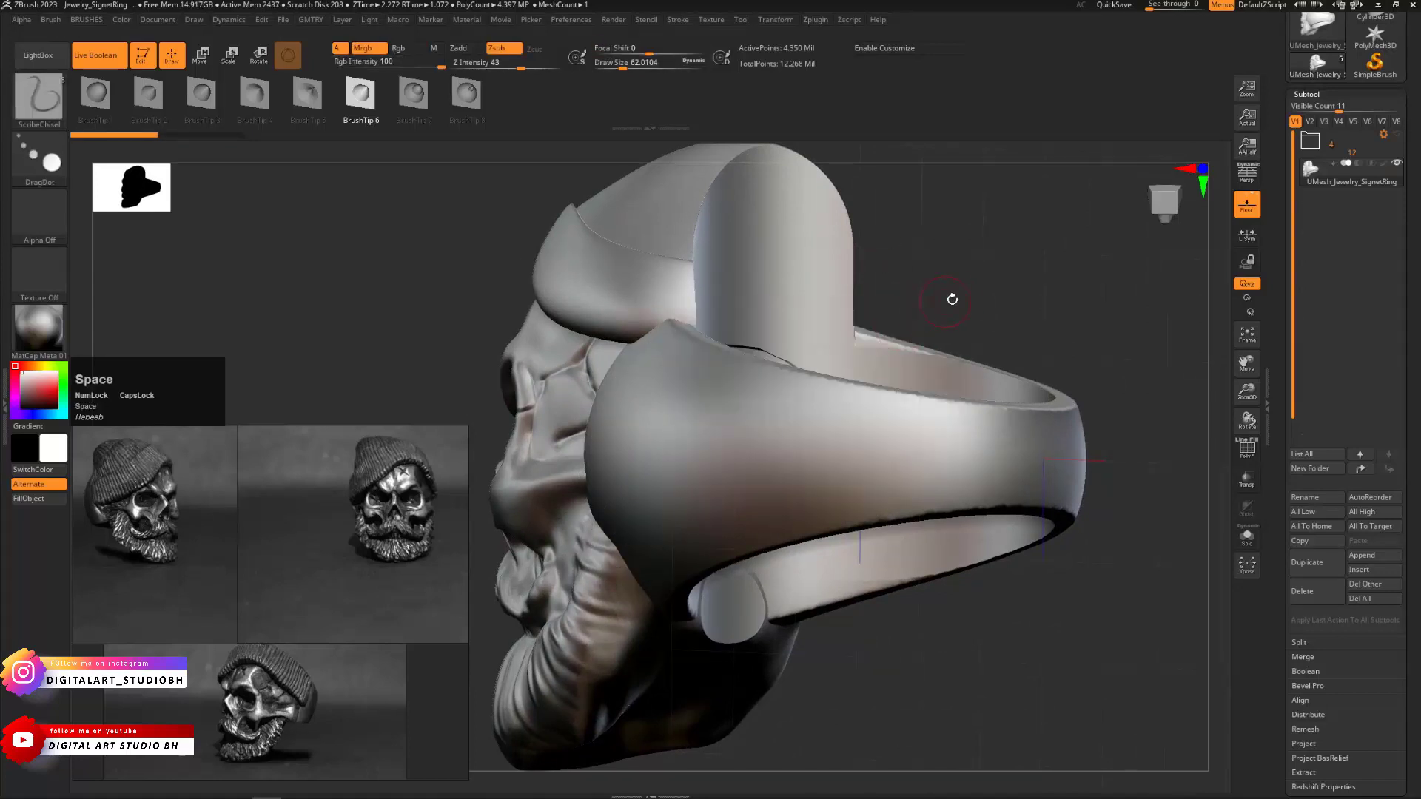
right_click_drag(951, 298, 919, 314, "shift")
left_click(656, 437, "alt")
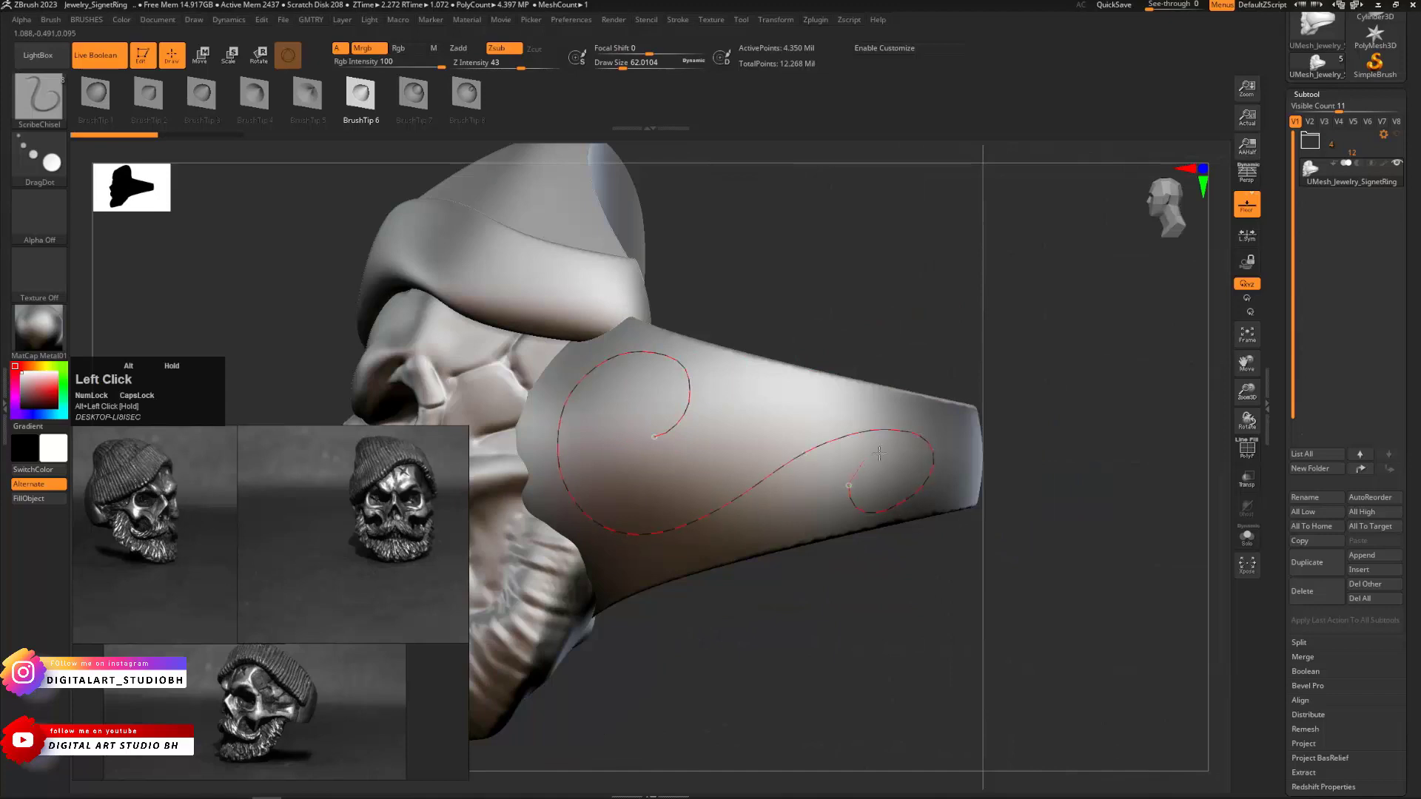
mouse_move(885, 280)
left_mouse_down()
mouse_move(863, 330)
mouse_move(879, 330)
left_mouse_up()
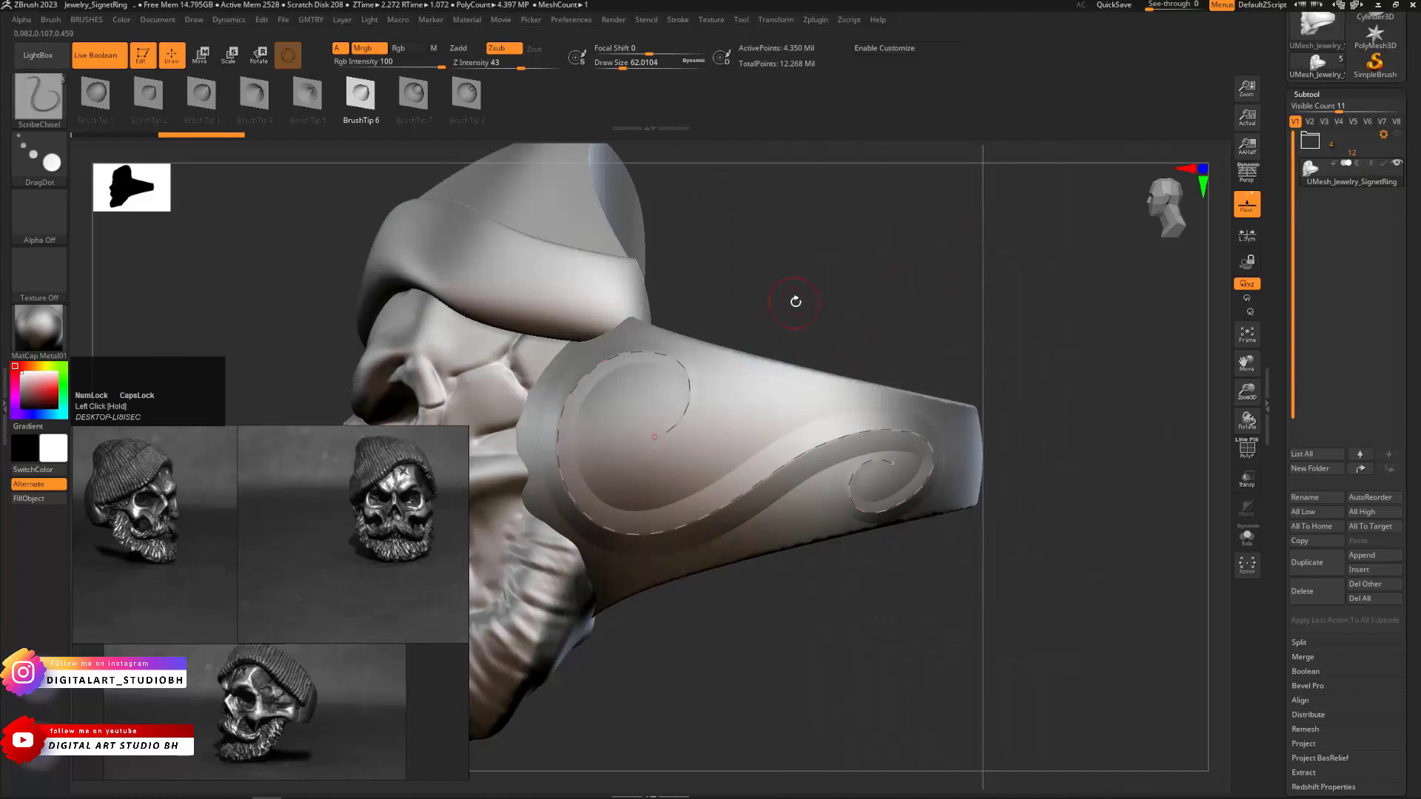
Enlarge the curve-editing size to about 108 and pull the scroll's small spiral end outward toward the band's upper edge
key("space")
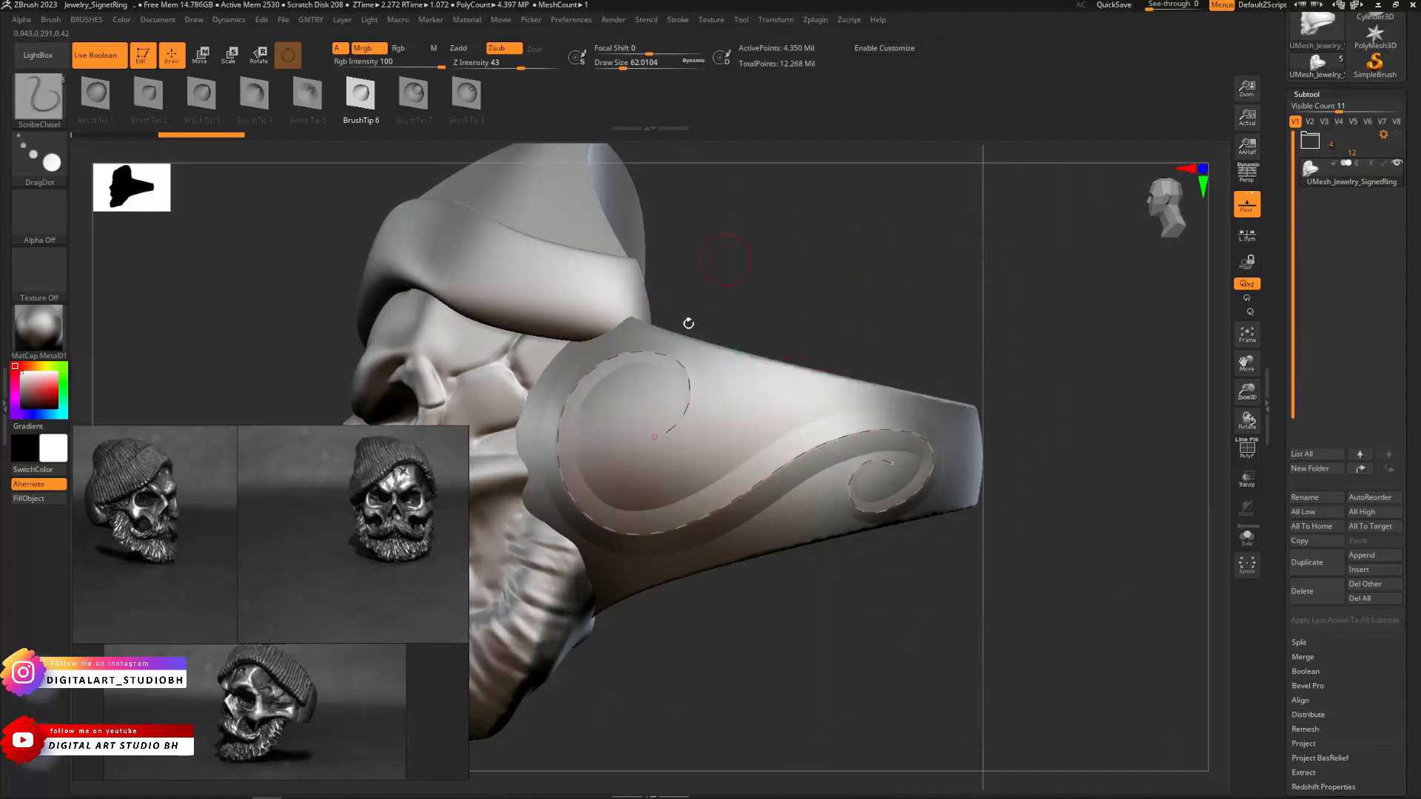
key("bracketright")
key("bracketright")
key("bracketright")
key("bracketright")
key("bracketright")
left_click(921, 453)
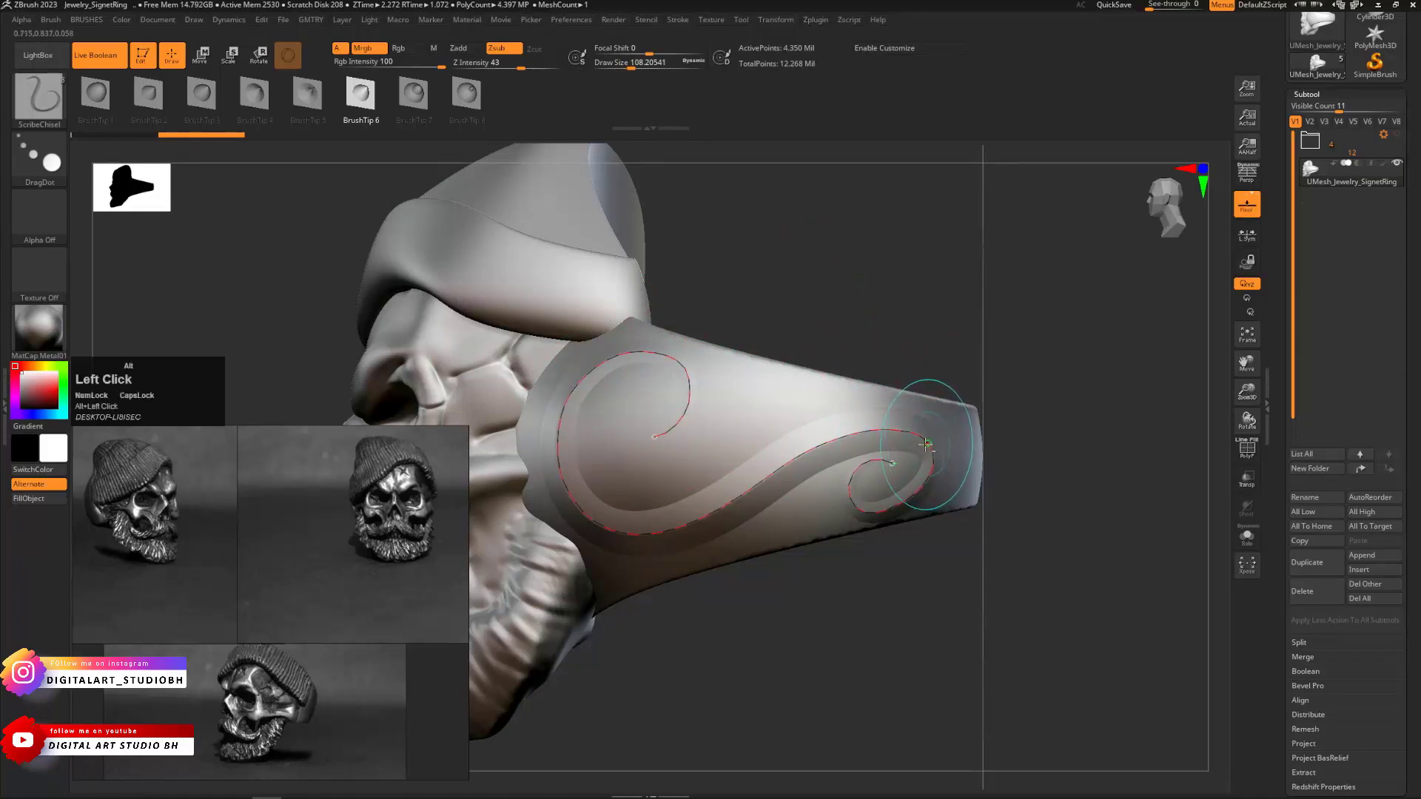
key("z")
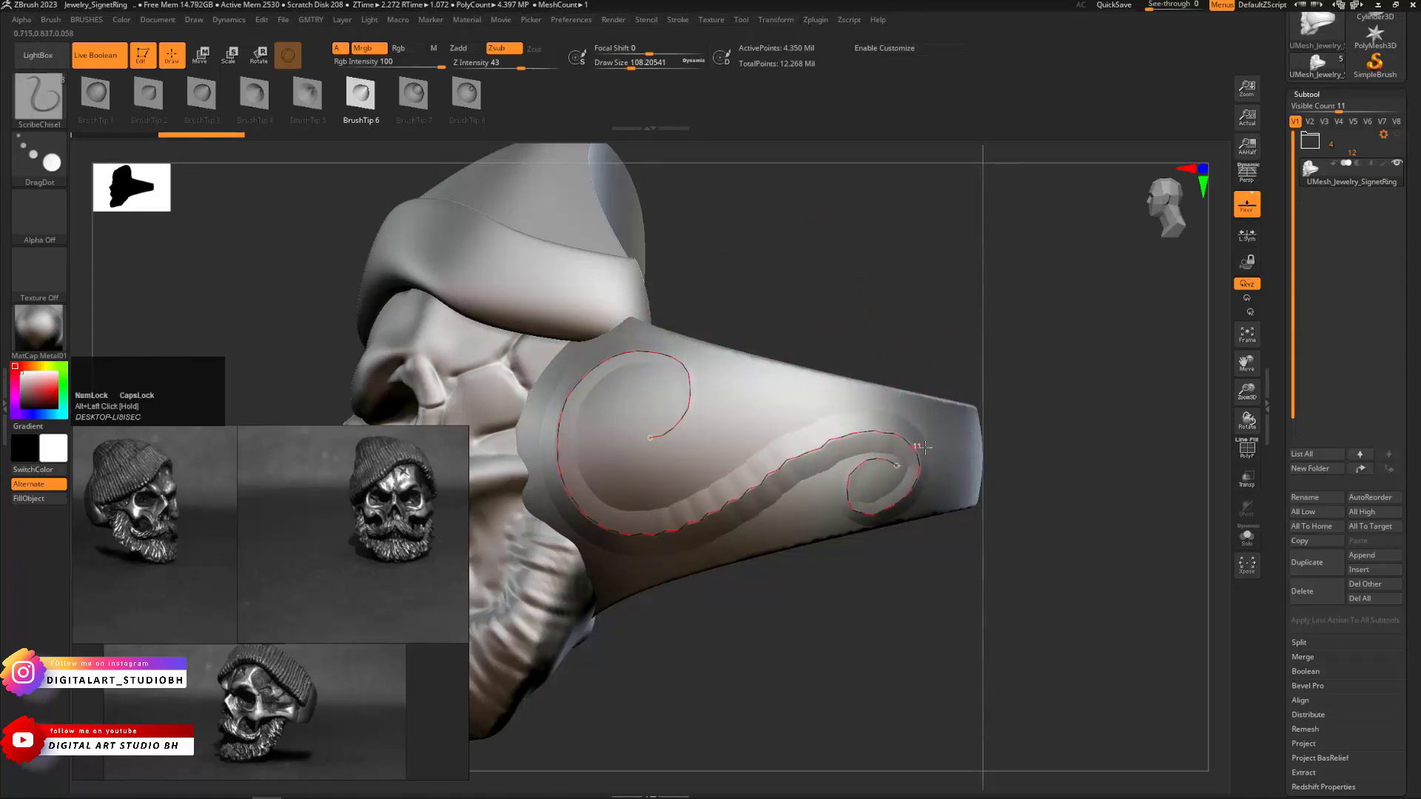
left_click_drag(917, 433, 915, 421)
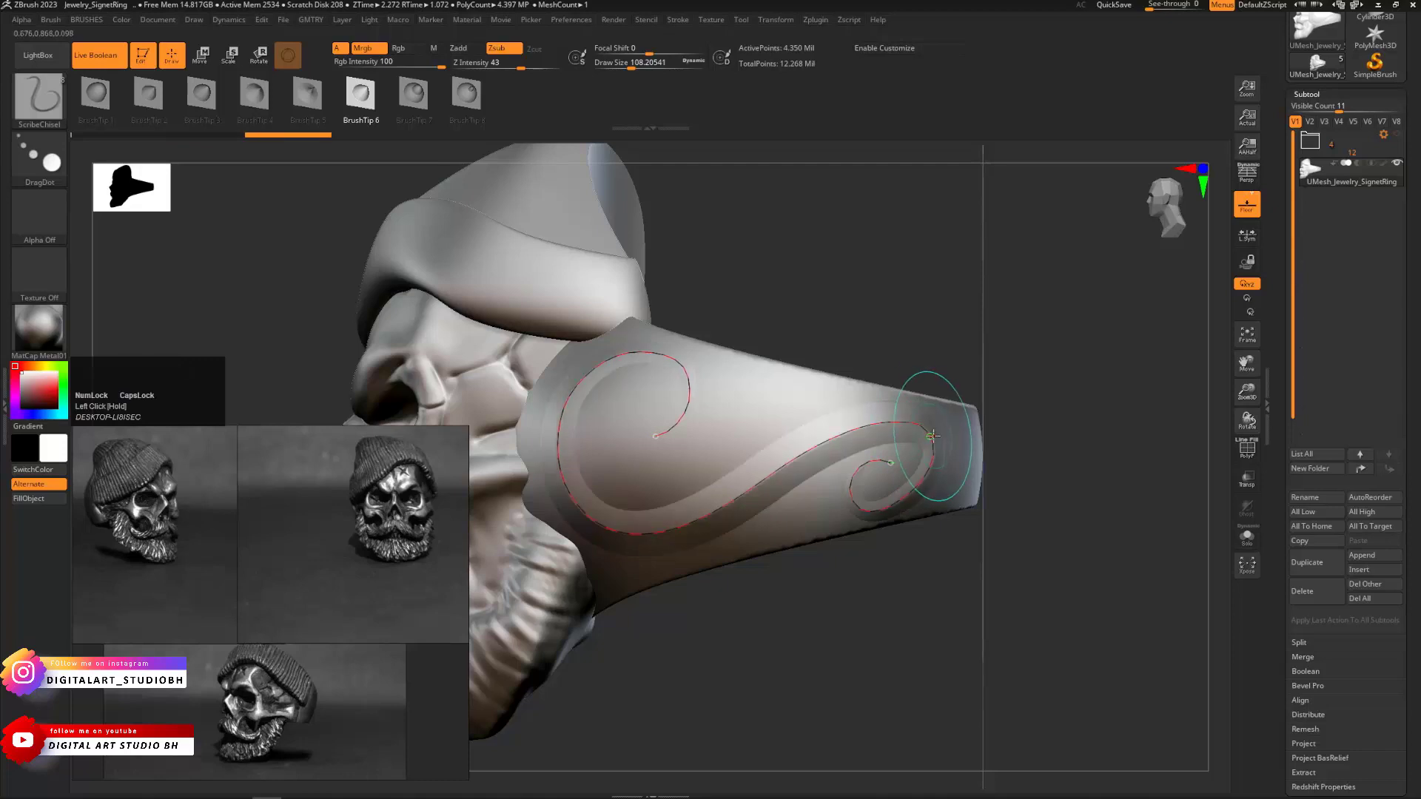
Pull the large spiral of the scroll outward toward the edge of the band beside the skull
left_click(543, 450)
left_click_drag(543, 450, 532, 450)
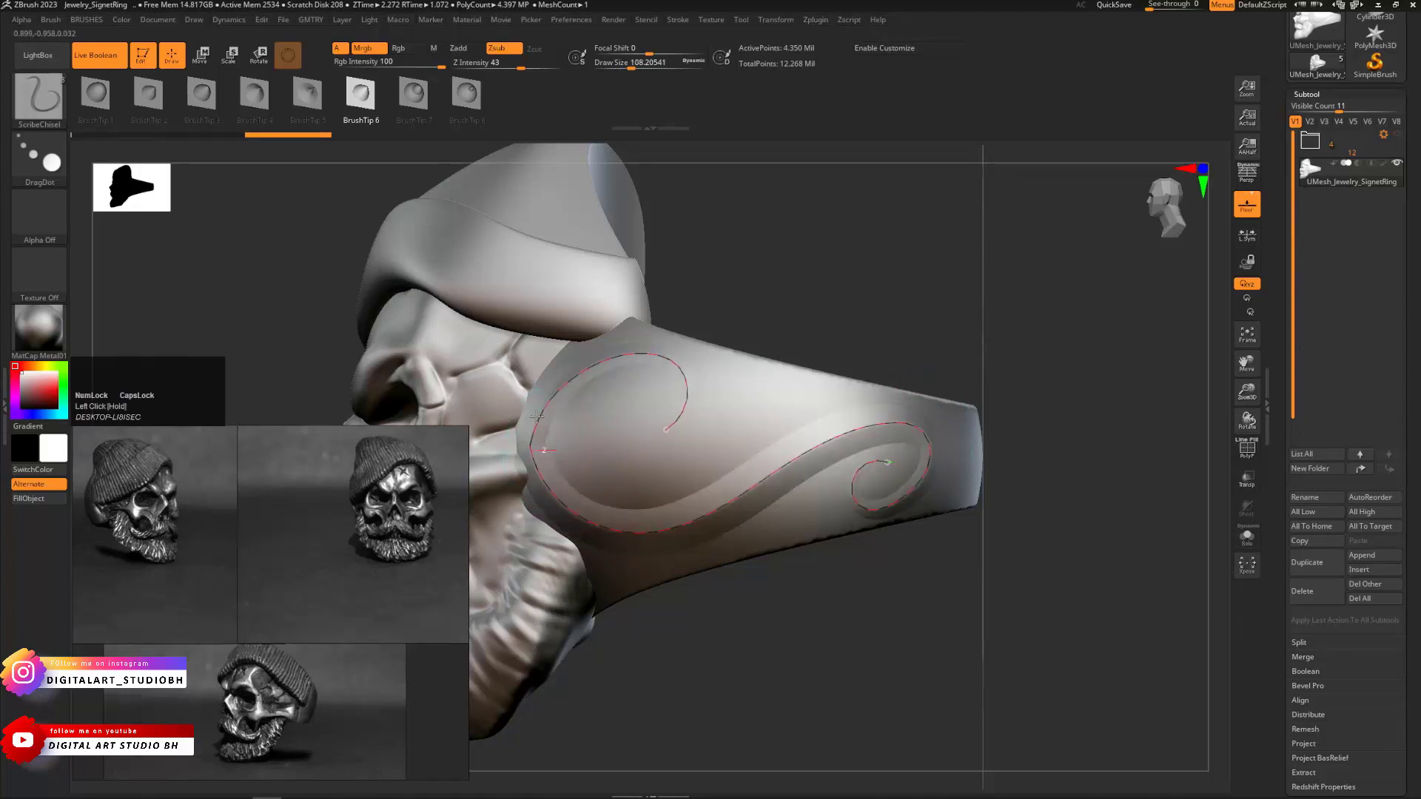
left_click_drag(554, 390, 559, 378, "alt")
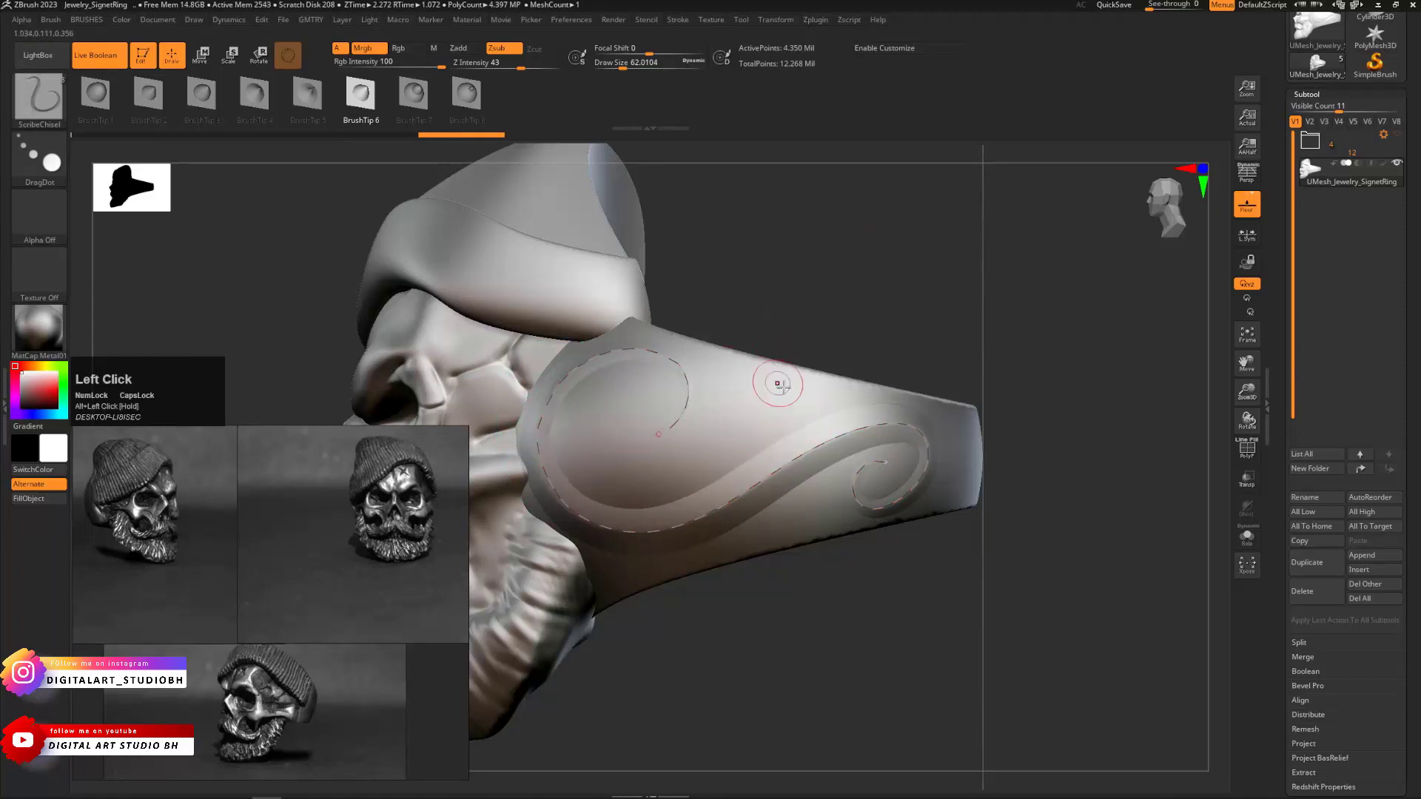
Set the brush's Z Intensity to 59 and reapply the stroke along the scroll curve for deeper relief
key("space")
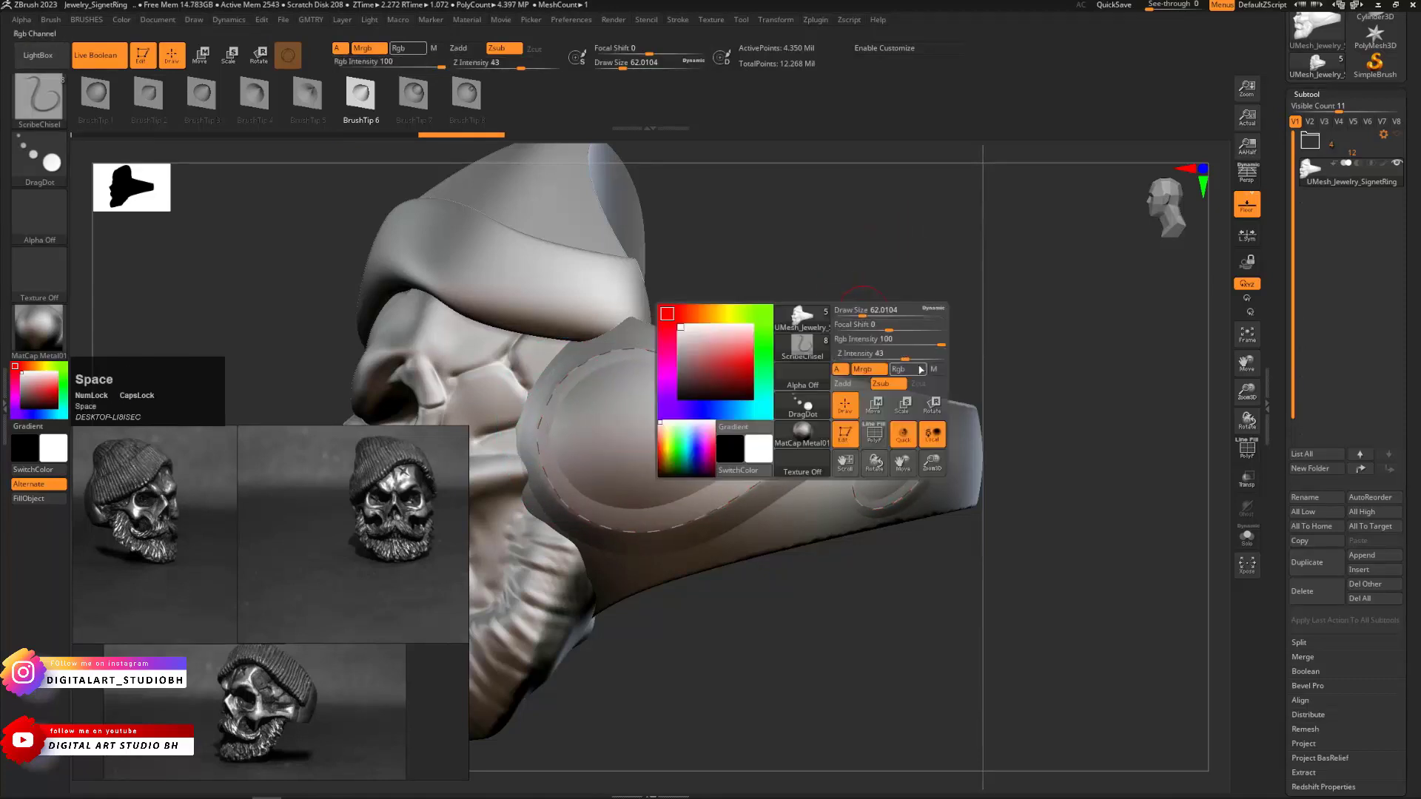
left_click_drag(907, 358, 922, 357)
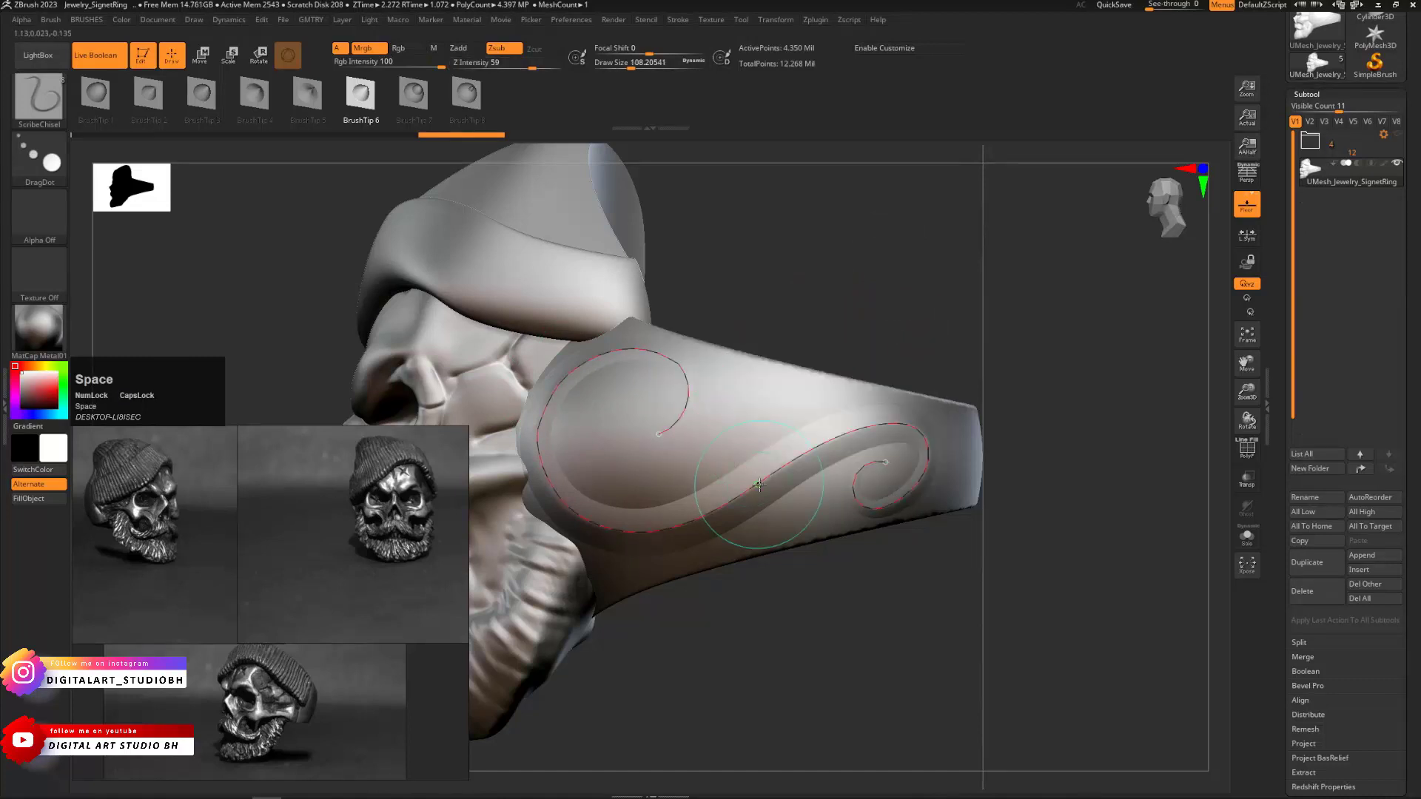
left_click(761, 481)
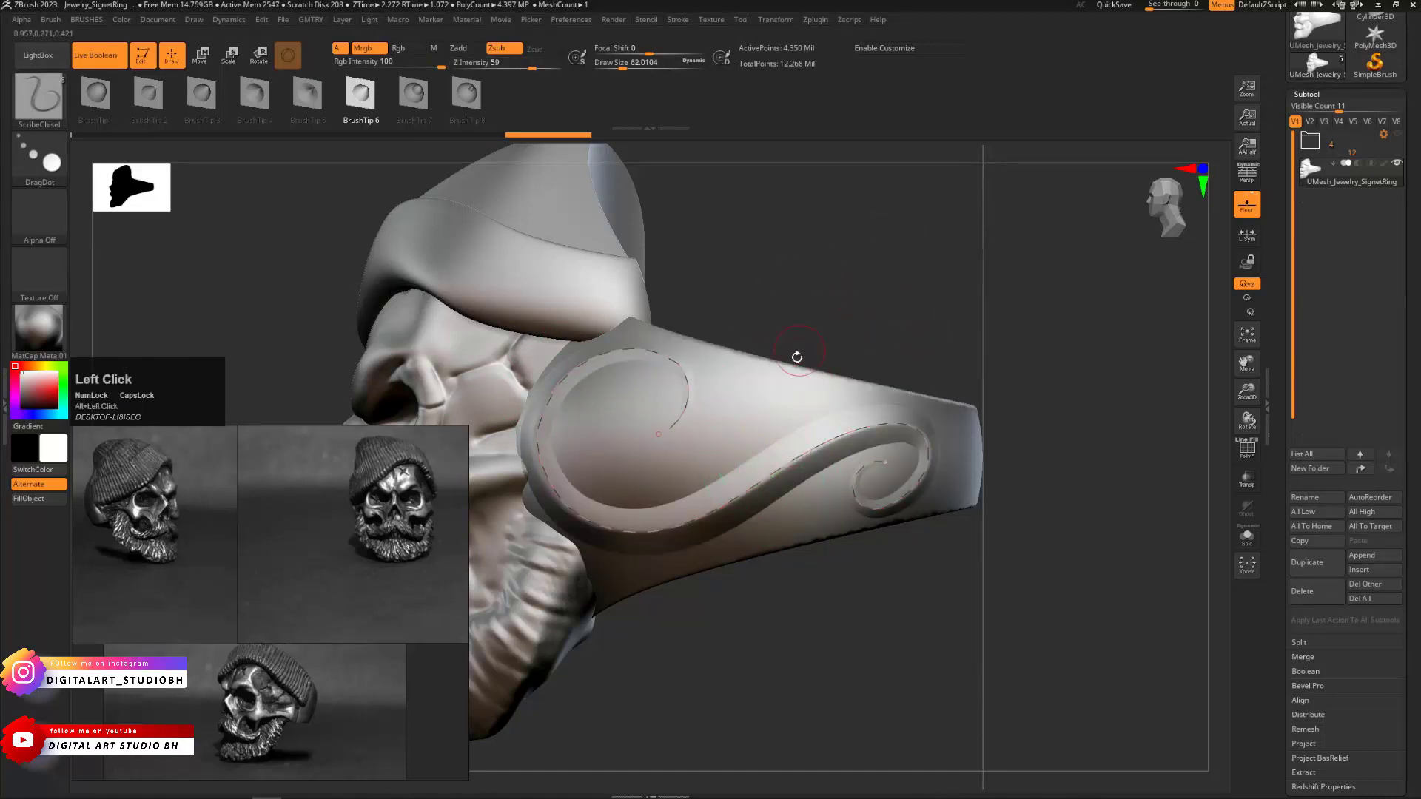
left_click(757, 400)
Add crescent strokes inside the large spiral and on both sides of the scroll, reducing the draw size to about 31
left_click(684, 517, "alt")
left_click(645, 438)
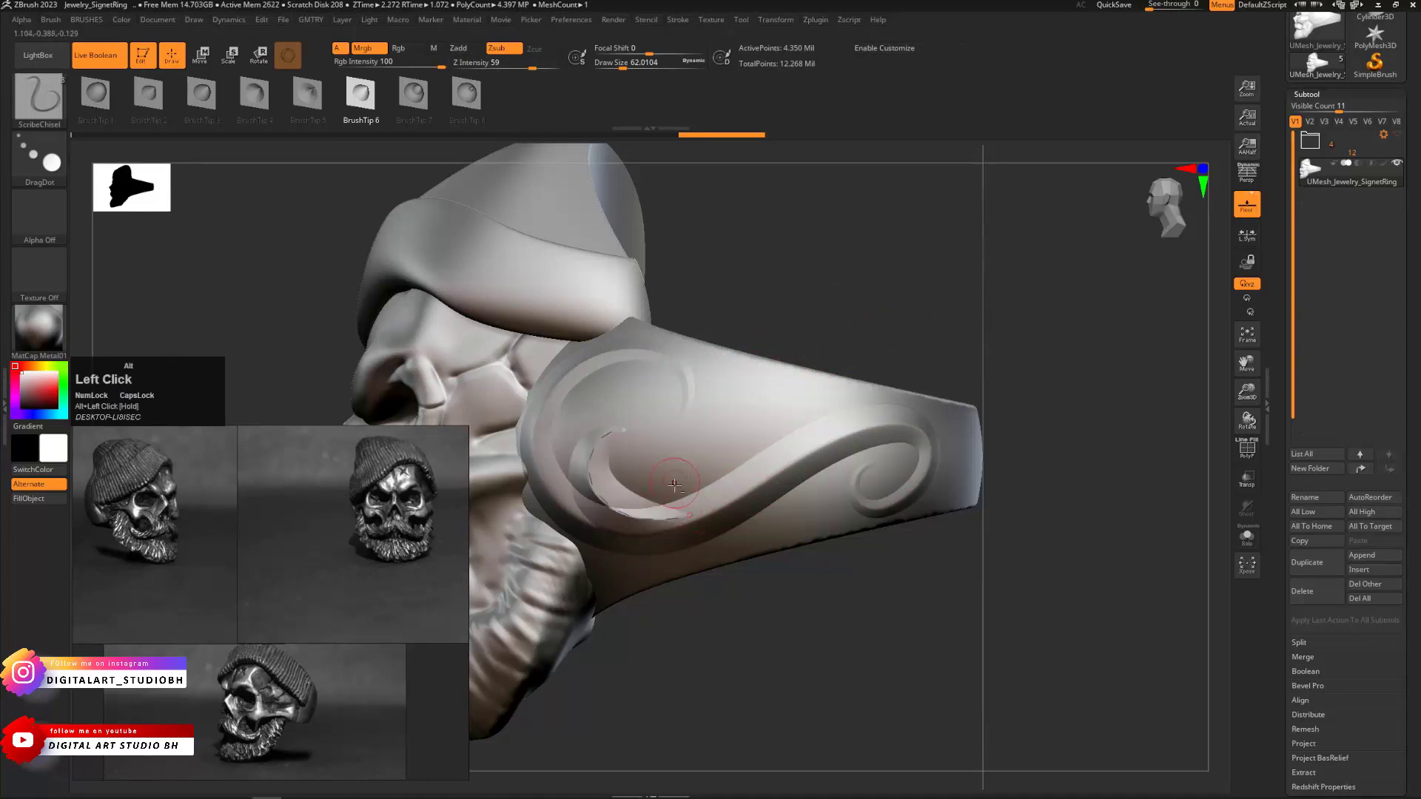
left_click_drag(769, 427, 770, 429, "alt")
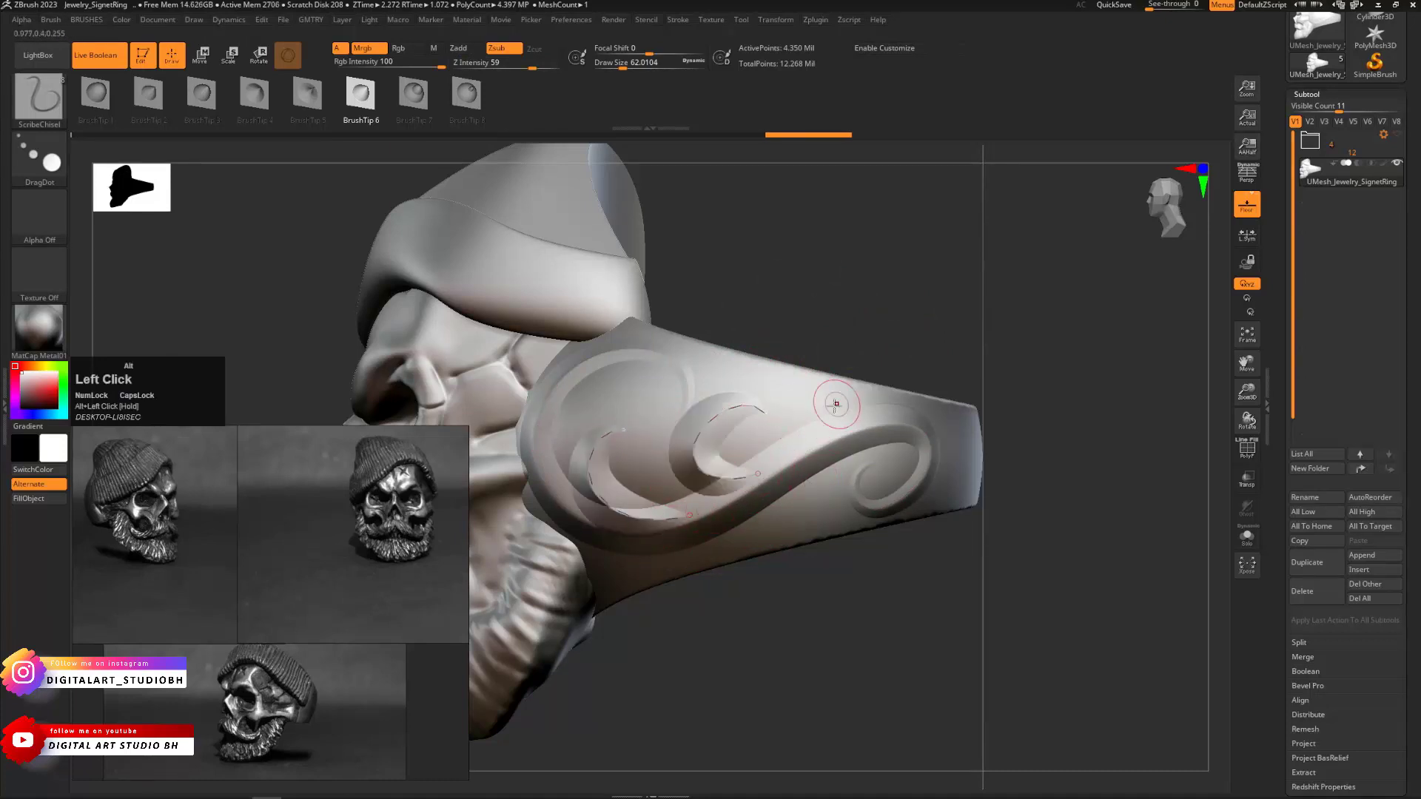
key("s")
mouse_move(810, 475)
left_mouse_down()
mouse_move(816, 508)
mouse_move(753, 529)
left_mouse_up()
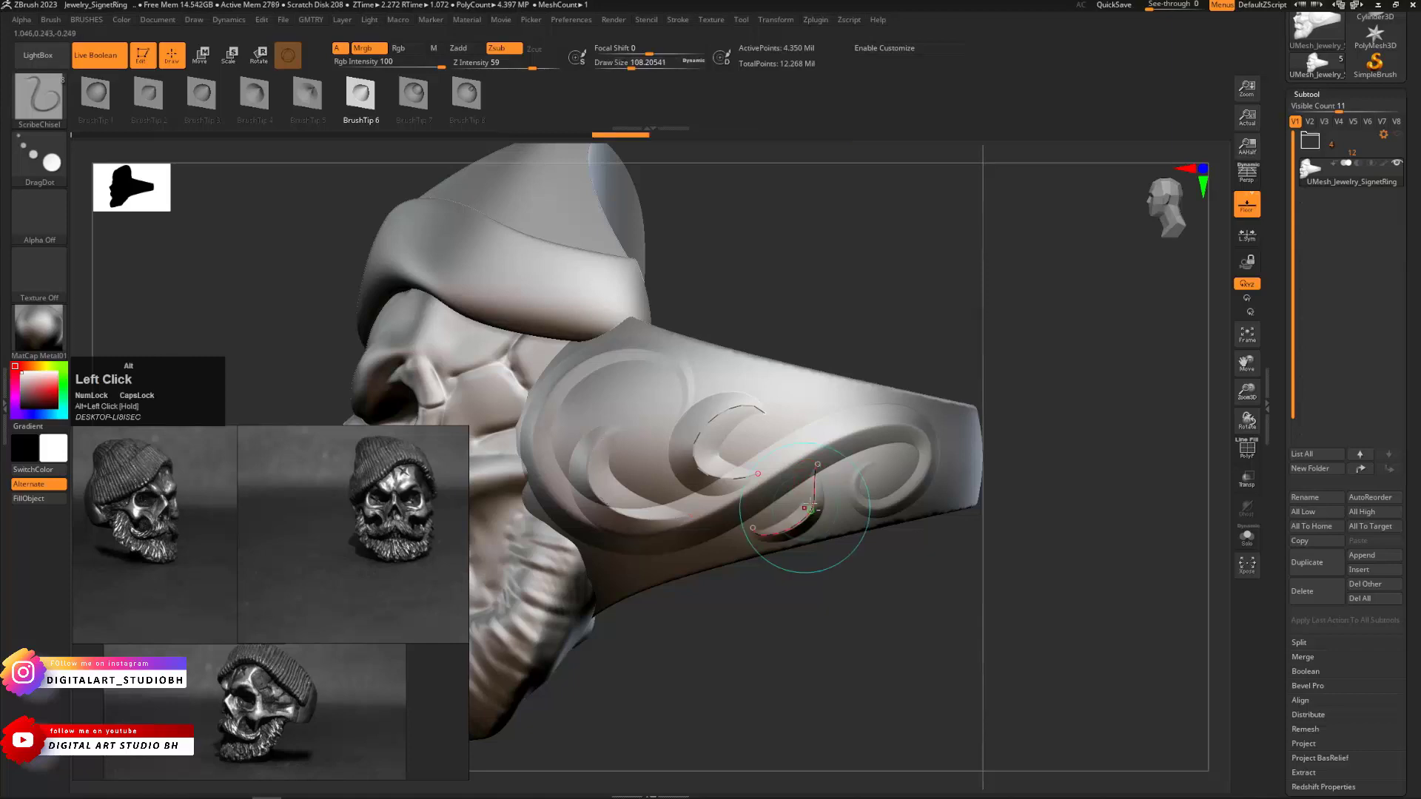
mouse_move(794, 384)
left_mouse_down("alt")
mouse_move(774, 387)
mouse_move(830, 425)
left_mouse_up("alt")
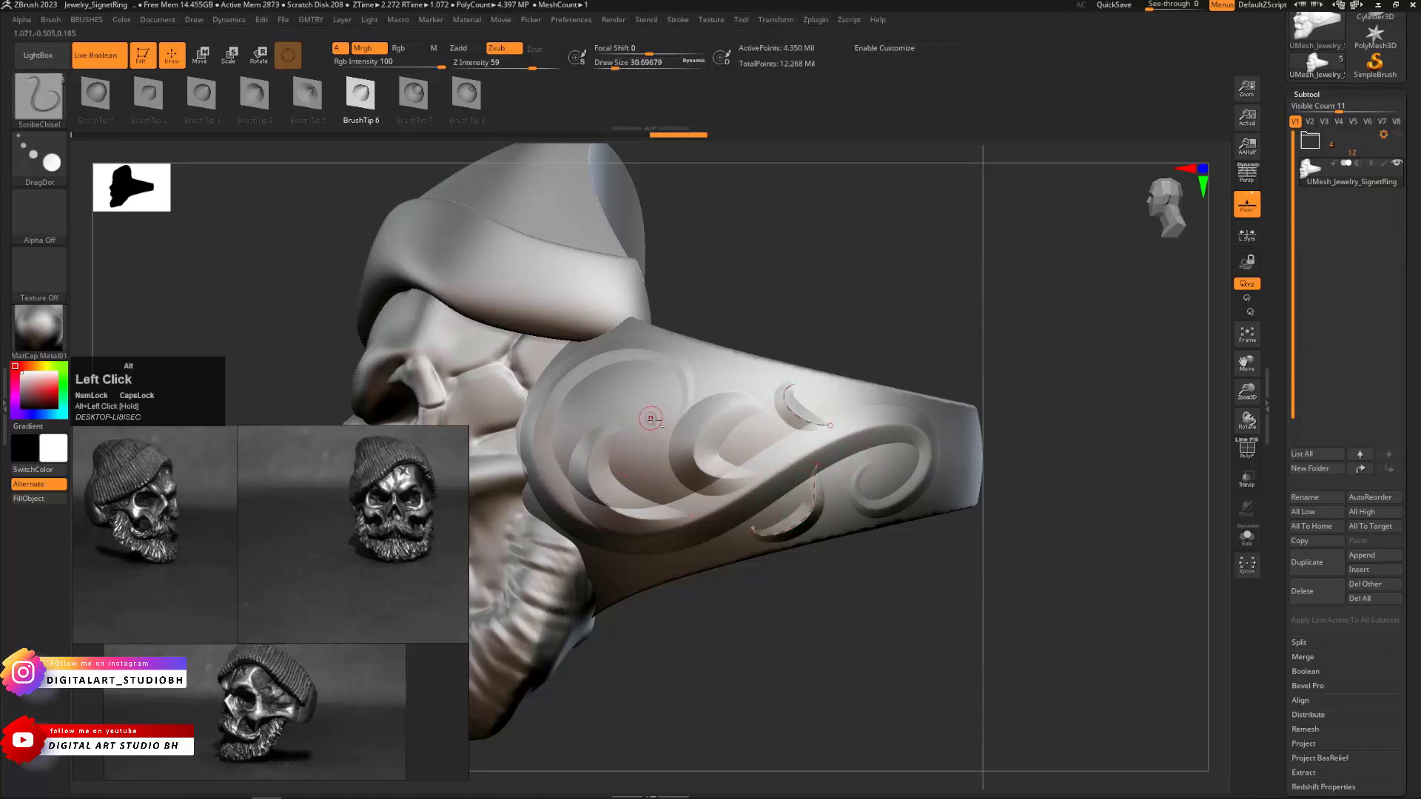
left_click_drag(702, 494, 704, 491, "alt")
Undo all the crescent strokes around the main scroll, keeping only the S-shaped scroll on the band
mouse_move(844, 273)
left_mouse_down("alt")
mouse_move(748, 330)
mouse_move(910, 333)
mouse_move(798, 436)
mouse_move(913, 304)
mouse_move(907, 294)
left_mouse_up("alt")
left_click_drag(1000, 296, 907, 242)
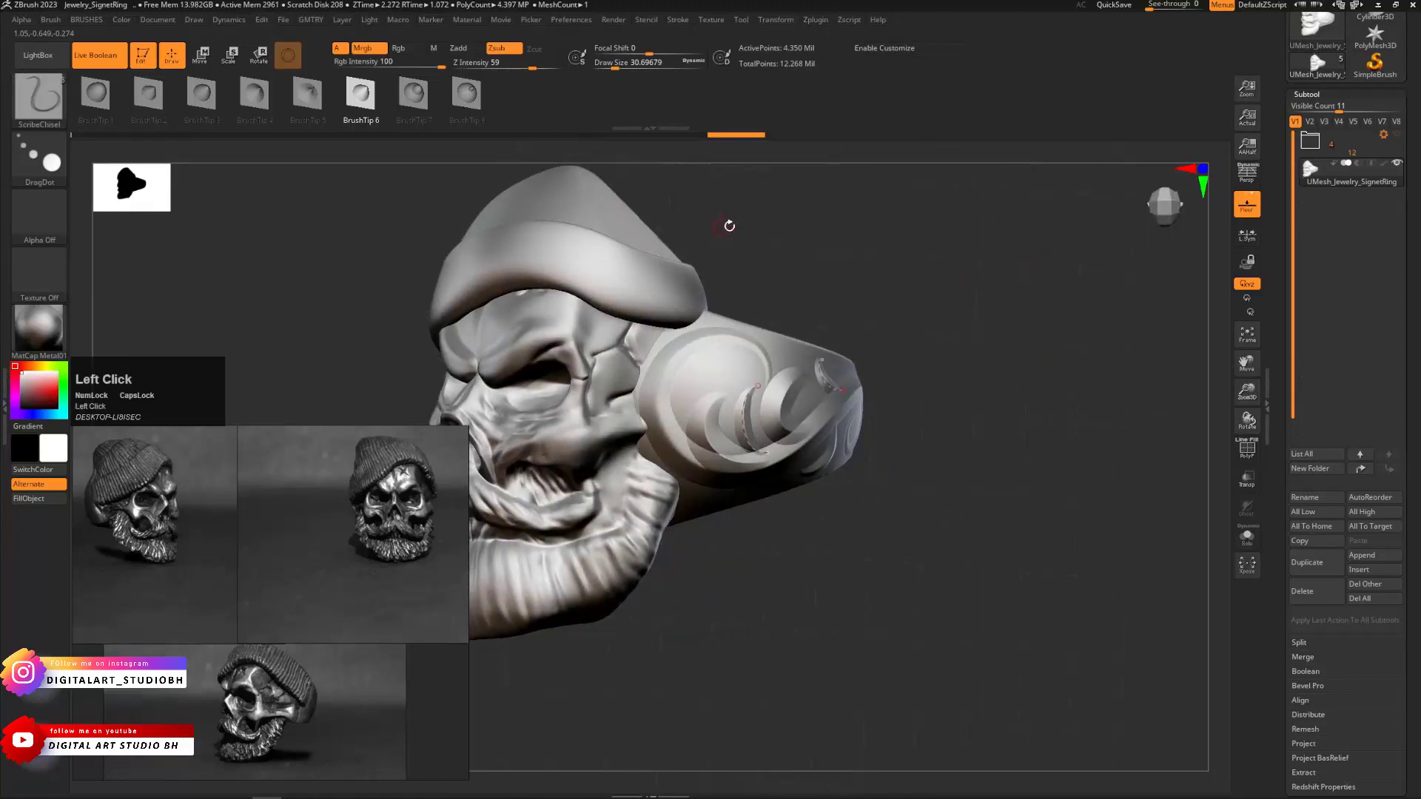
mouse_move(728, 226)
left_mouse_down()
mouse_move(825, 254)
mouse_move(897, 299)
mouse_move(926, 267)
mouse_move(918, 389)
mouse_move(920, 285)
mouse_move(703, 220)
left_mouse_up()
left_click_drag(953, 318, 863, 411)
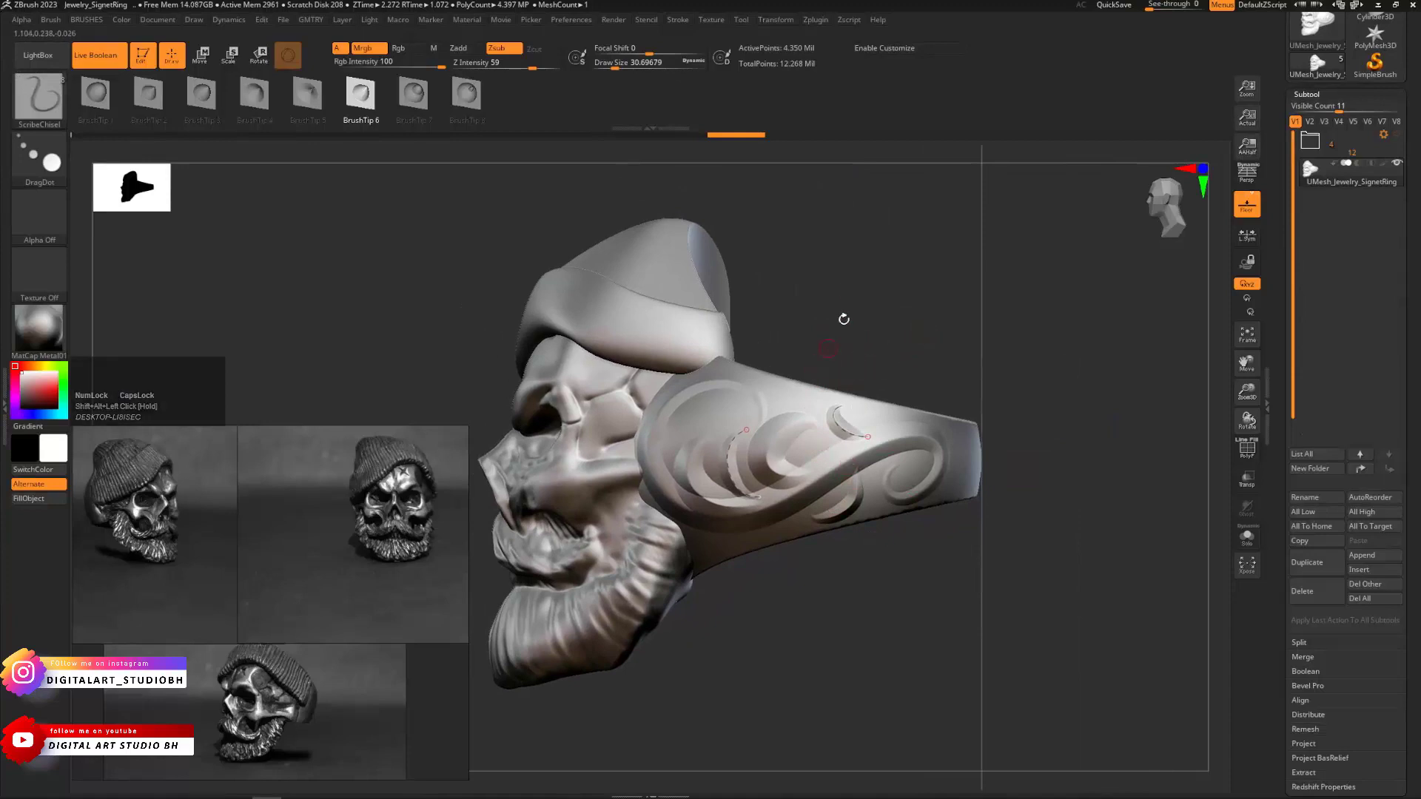
left_click_drag(844, 318, 836, 410)
left_click_drag(859, 465, 878, 288)
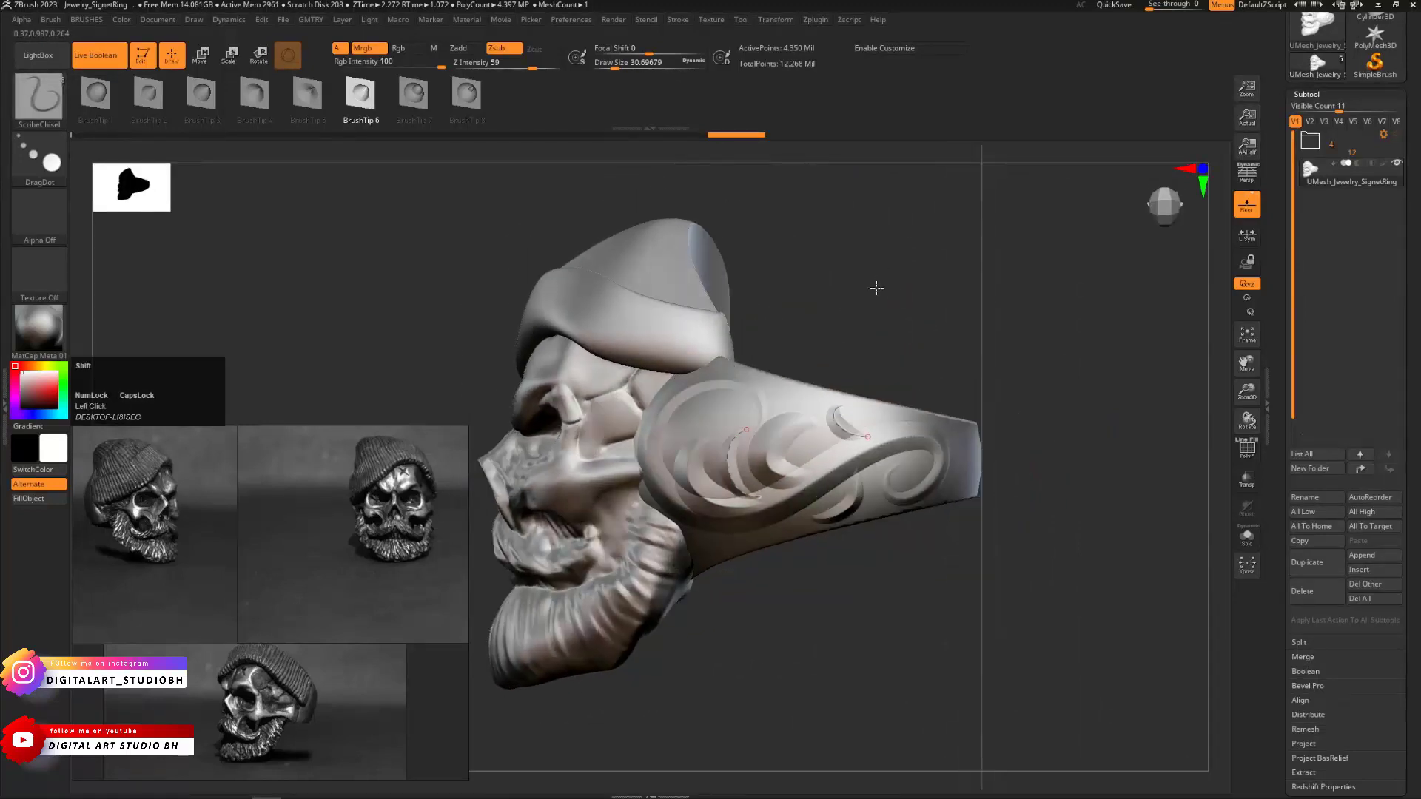
mouse_move(928, 348)
left_mouse_down("alt")
mouse_move(957, 368)
mouse_move(974, 415)
left_mouse_up("alt")
key("ctrl+z")
key("ctrl+z")
key("ctrl+z")
key("ctrl+z")
key("ctrl+z")
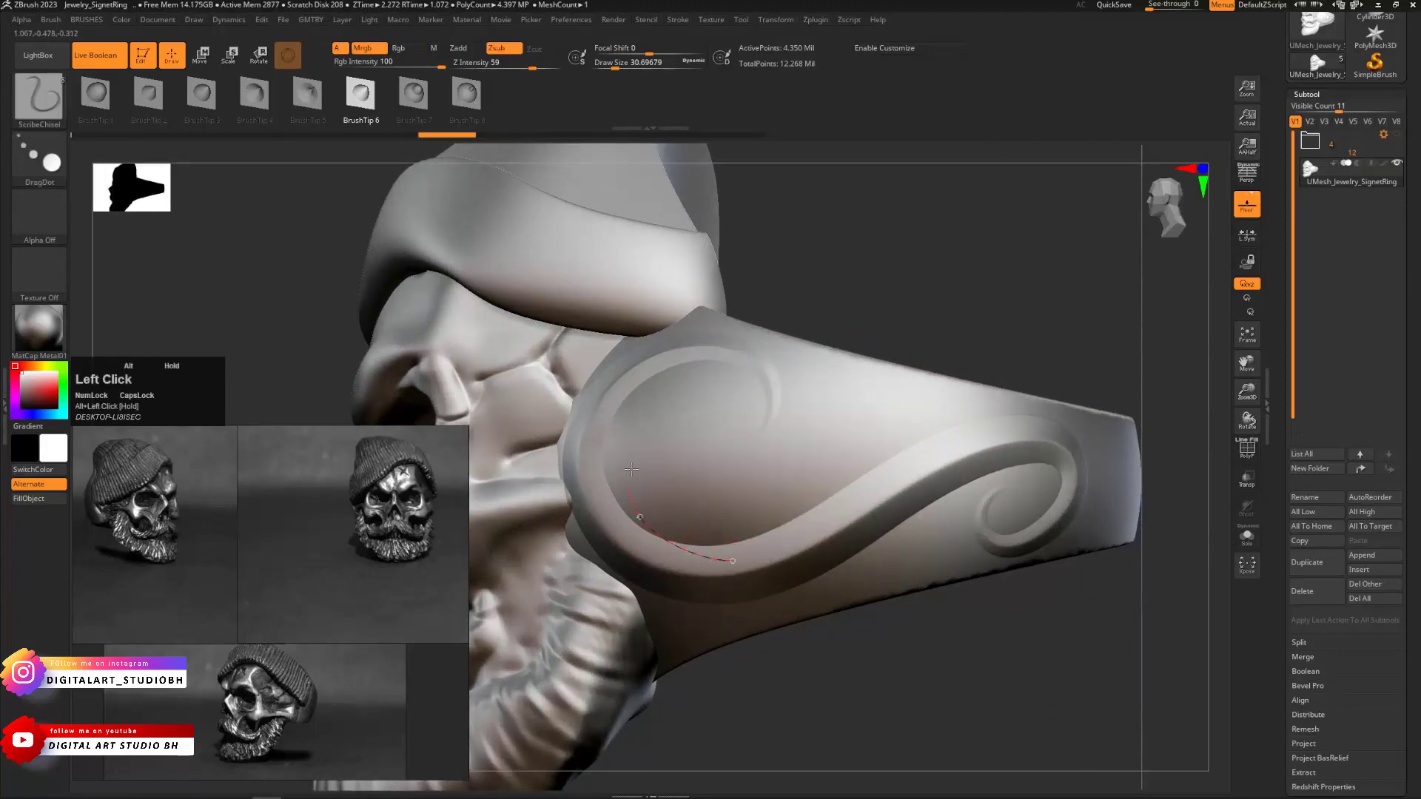
Try thin crescent strokes rising from the inner edge of the large spiral, and undo them
left_click_drag(694, 429, 693, 431, "alt")
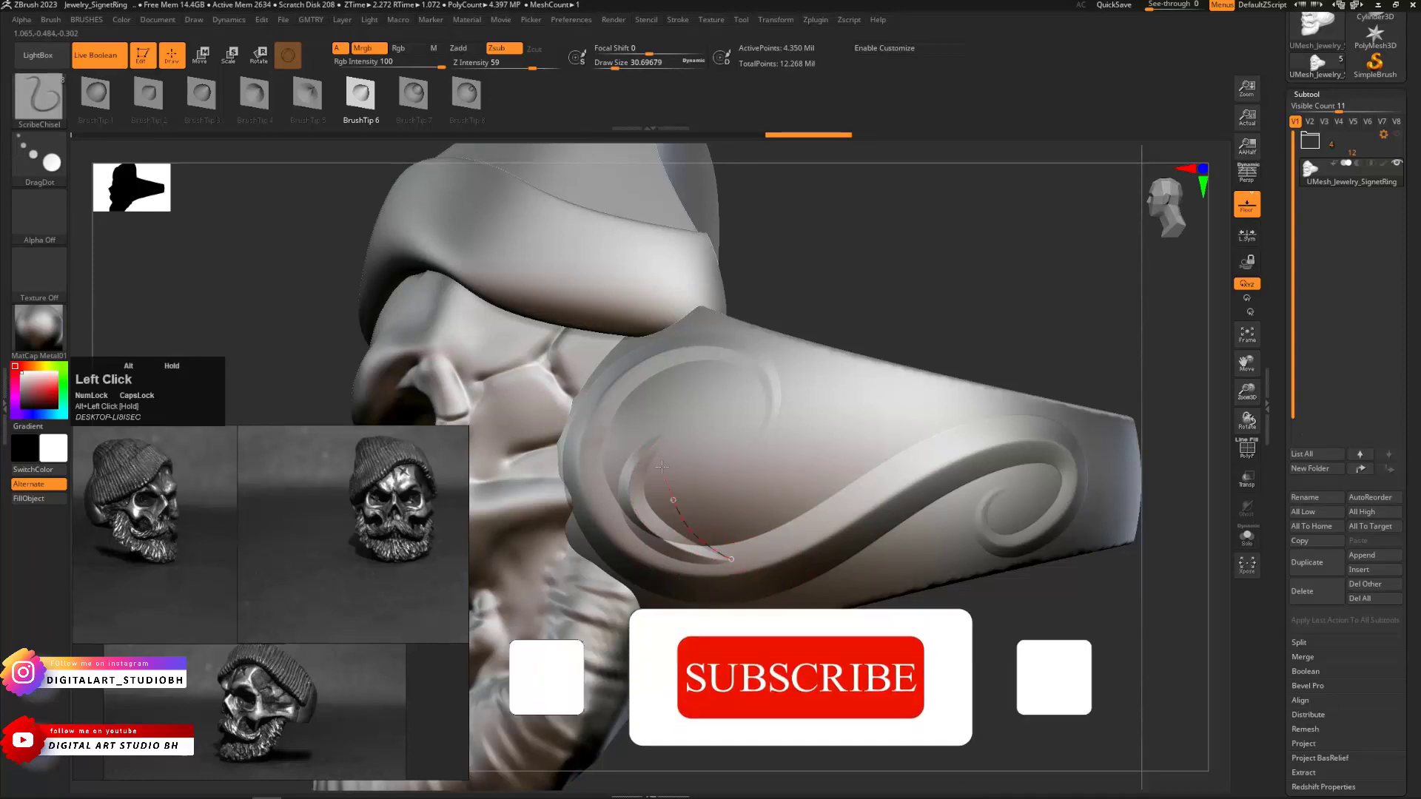
left_click_drag(715, 551, 693, 520, "alt")
key("ctrl+z")
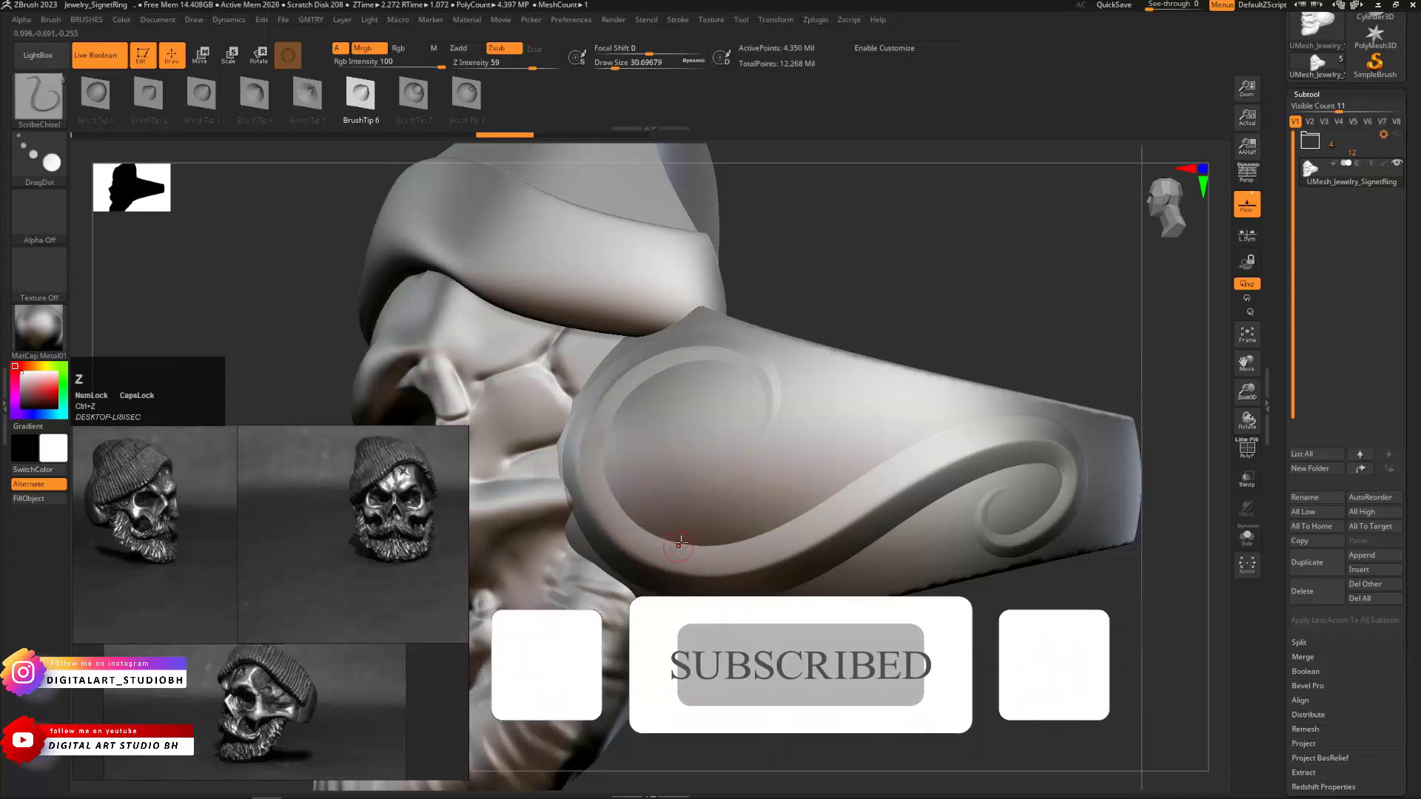
Carve nested crescent strokes along the inner edge of the large spiral on the band
left_click(669, 541, "alt")
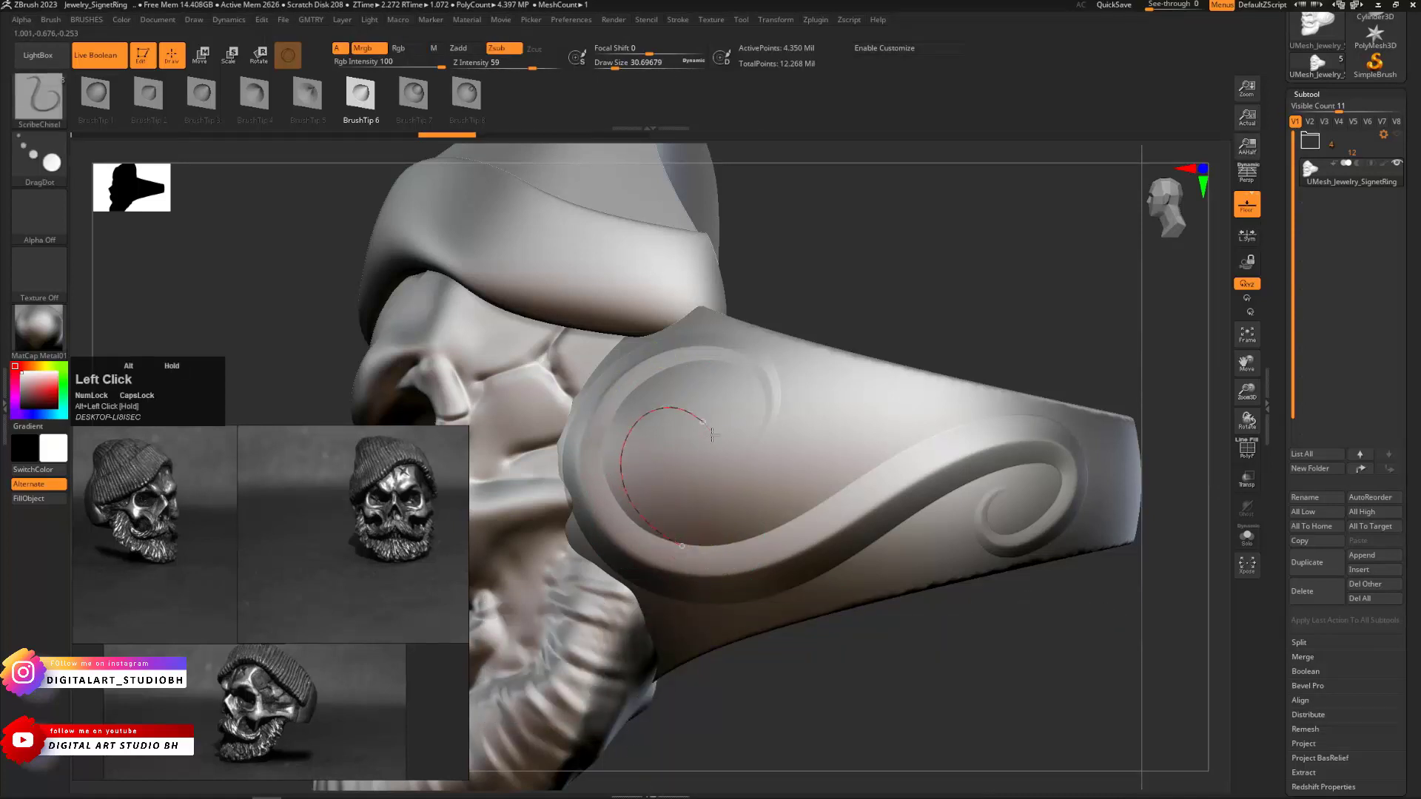
left_click(691, 535)
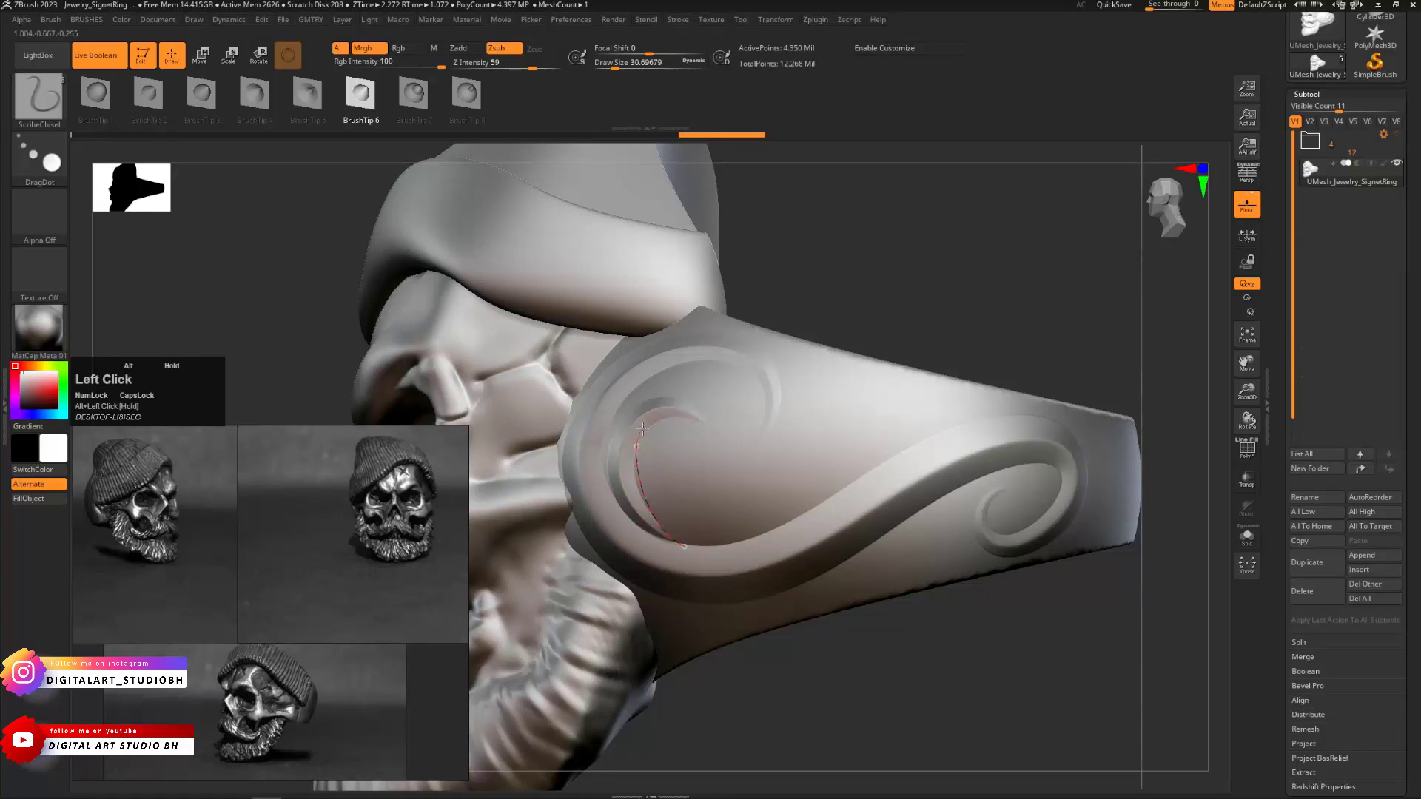
left_click_drag(716, 426, 715, 423, "alt")
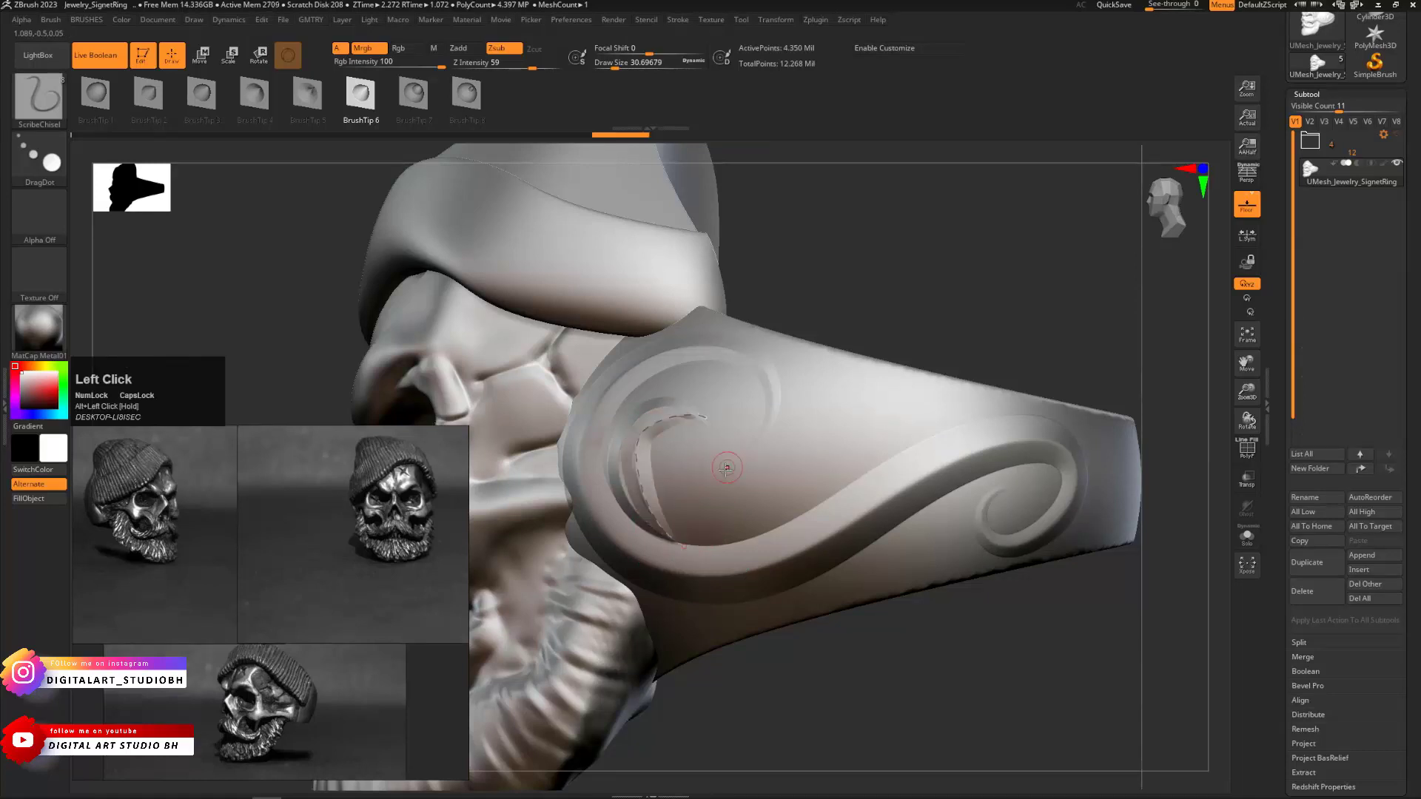
left_click(648, 528)
left_click(748, 478)
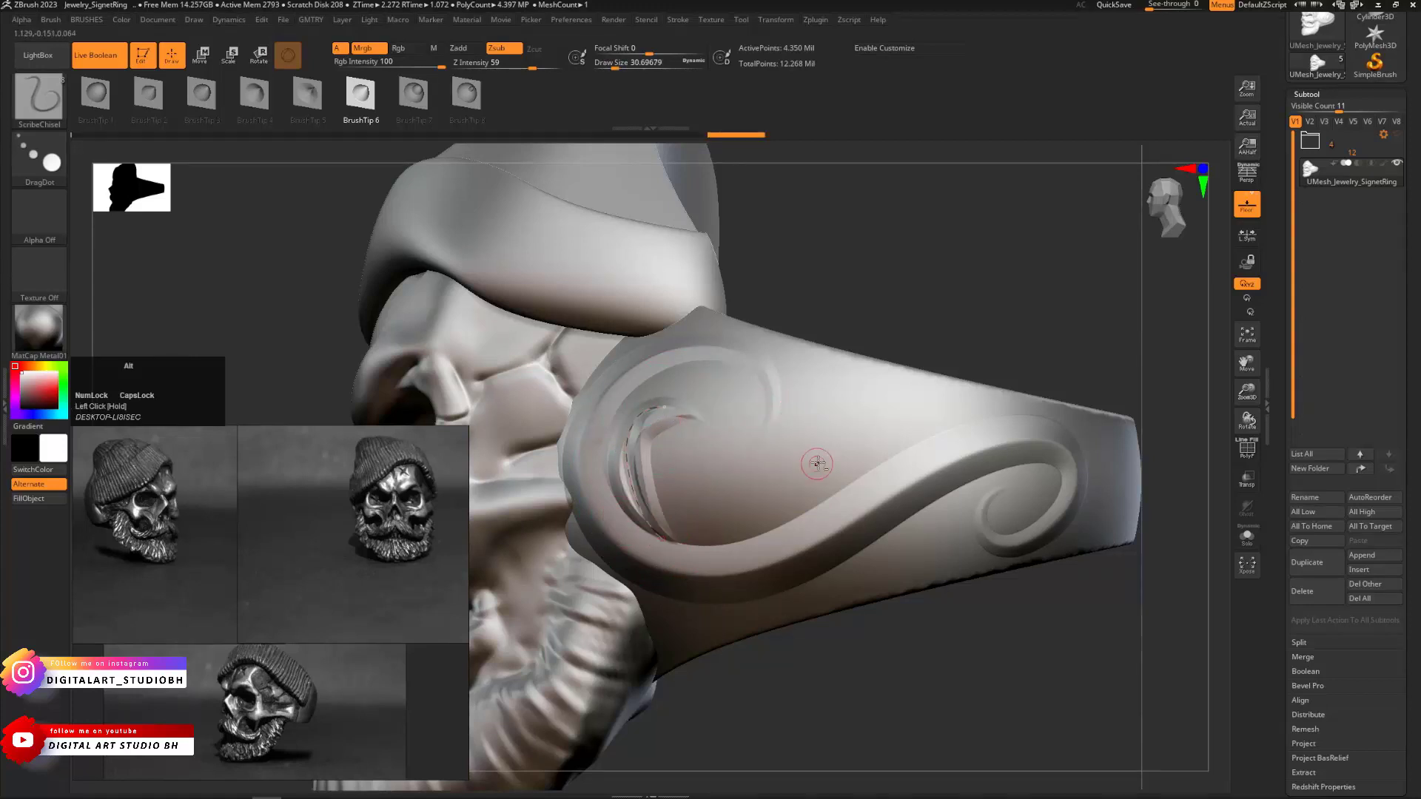
Undo the jagged inner crescent strokes, keeping only the smooth crescent inside the large spiral
left_click_drag(895, 257, 605, 359)
left_click_drag(806, 361, 977, 402)
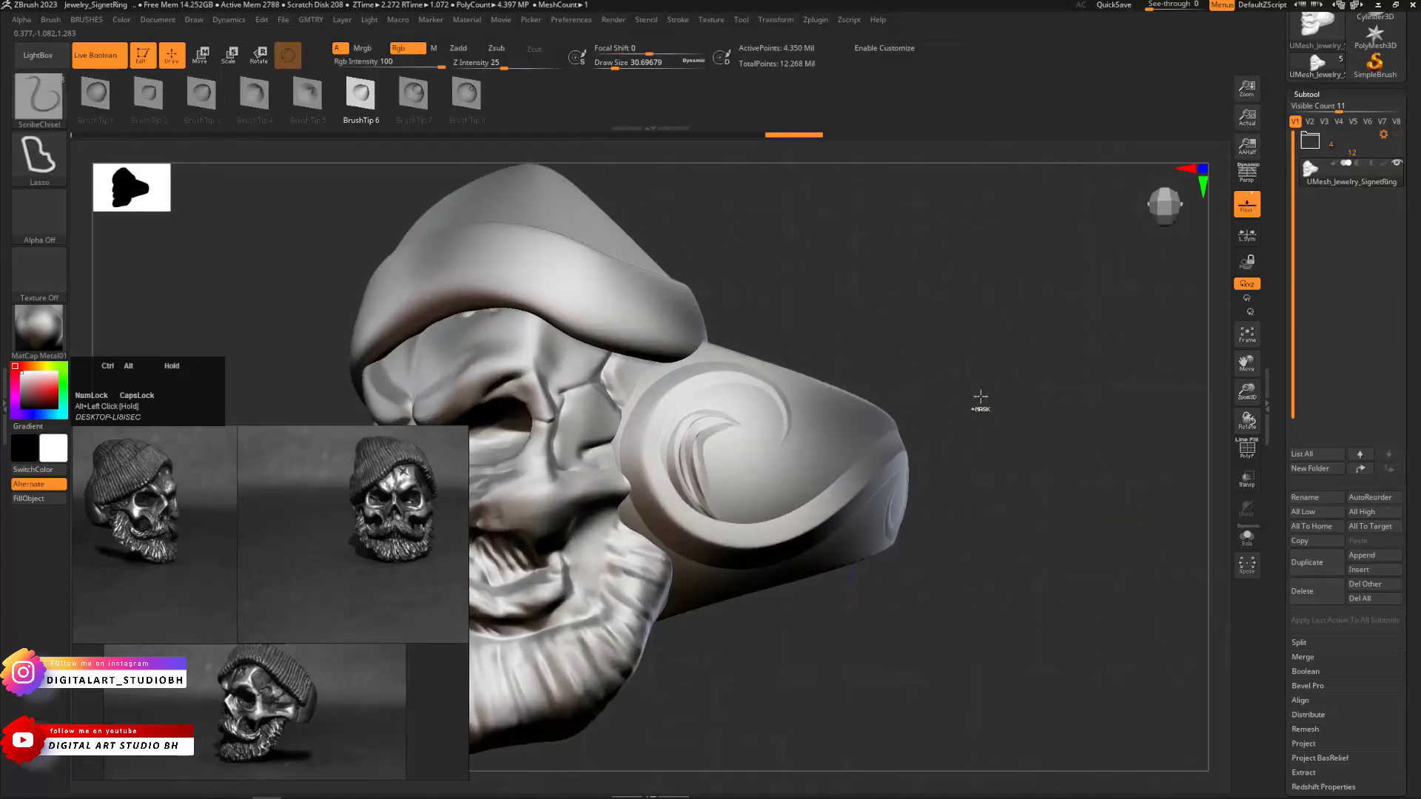
key("ctrl+z")
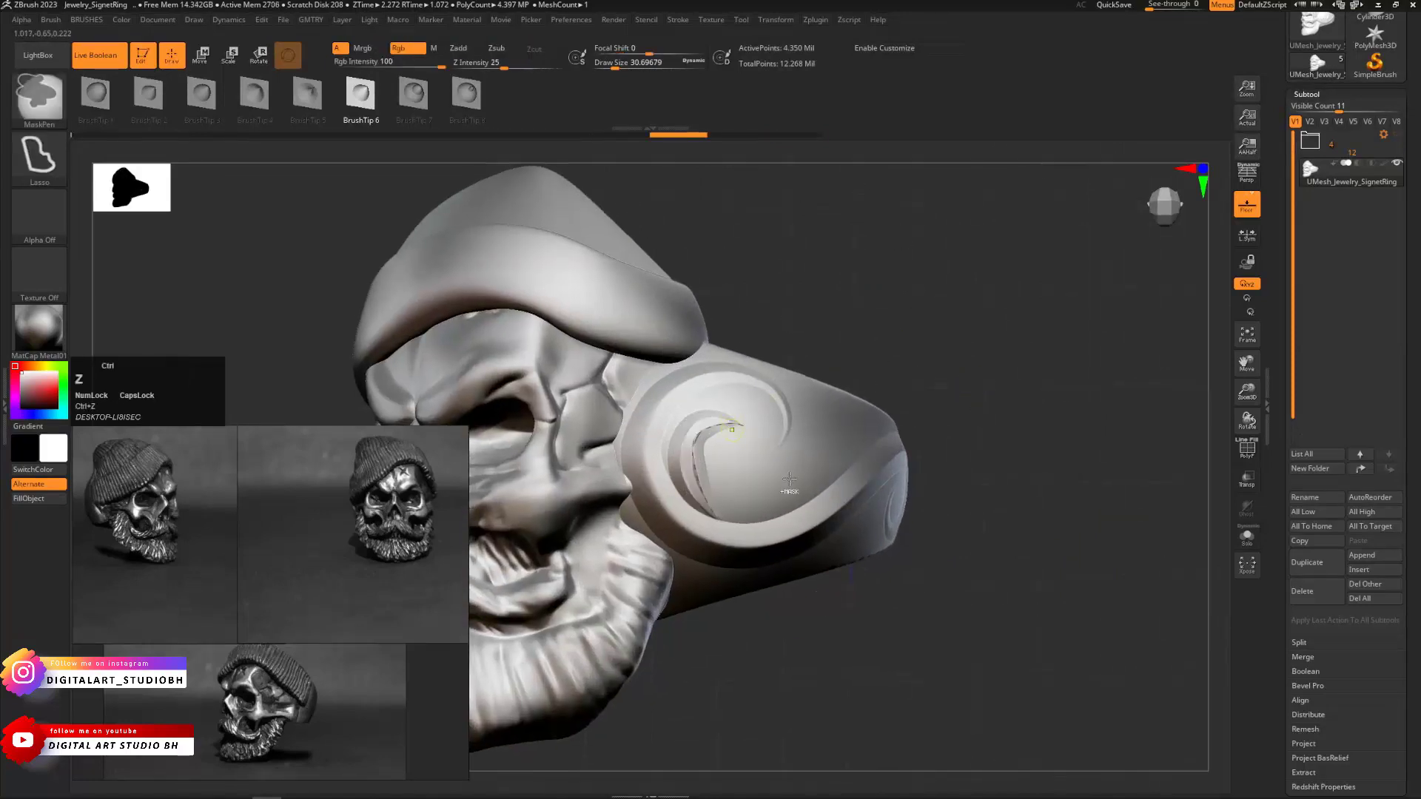
mouse_move(940, 345)
left_mouse_down()
mouse_move(920, 330)
mouse_move(969, 301)
mouse_move(901, 355)
mouse_move(943, 357)
mouse_move(901, 358)
mouse_move(928, 381)
mouse_move(950, 321)
left_mouse_up()
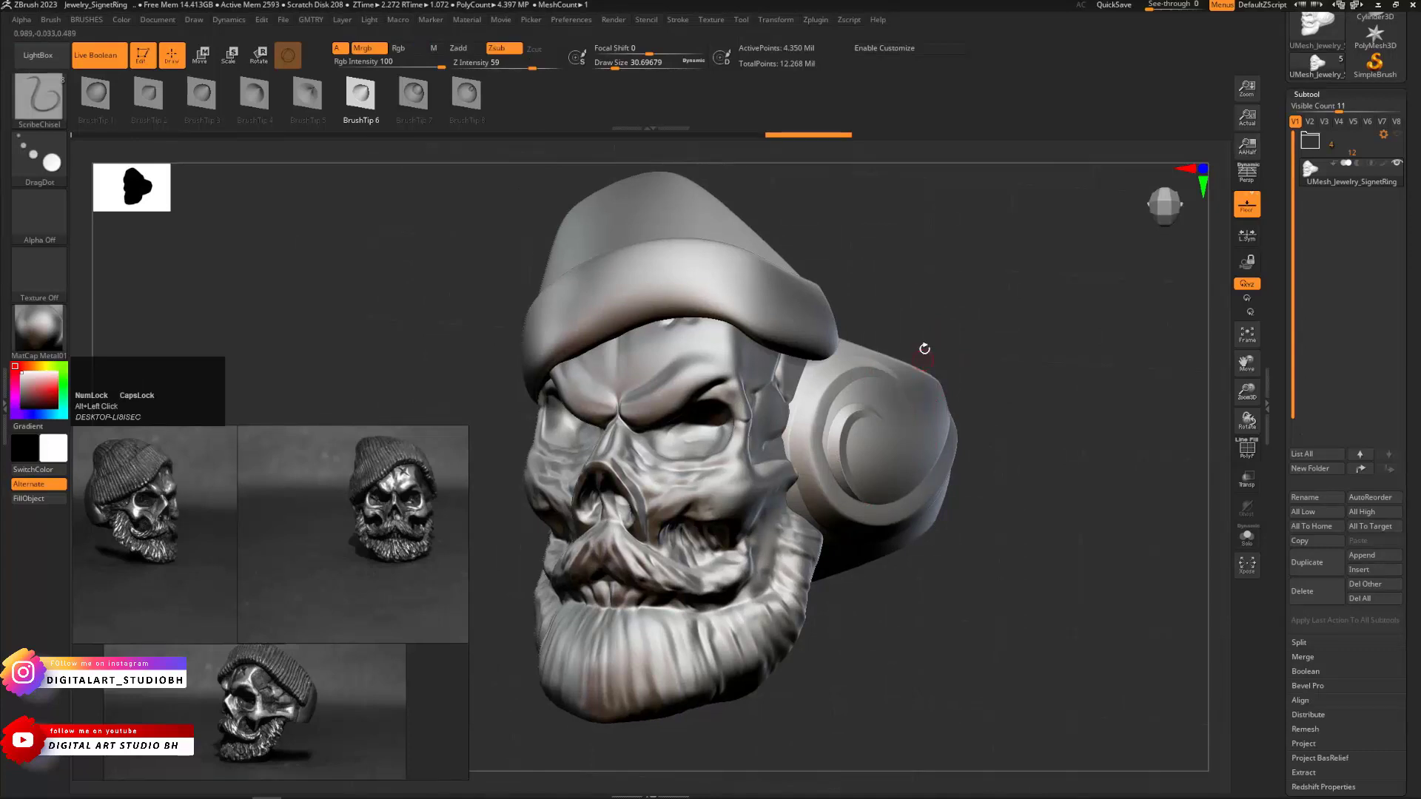
Switch to the Move brush with a draw size of about 154, facing the skull's profile
mouse_move(924, 349)
left_mouse_down()
mouse_move(585, 399)
mouse_move(554, 463)
mouse_move(470, 351)
mouse_move(694, 308)
left_mouse_up()
key("b")
left_click(620, 341)
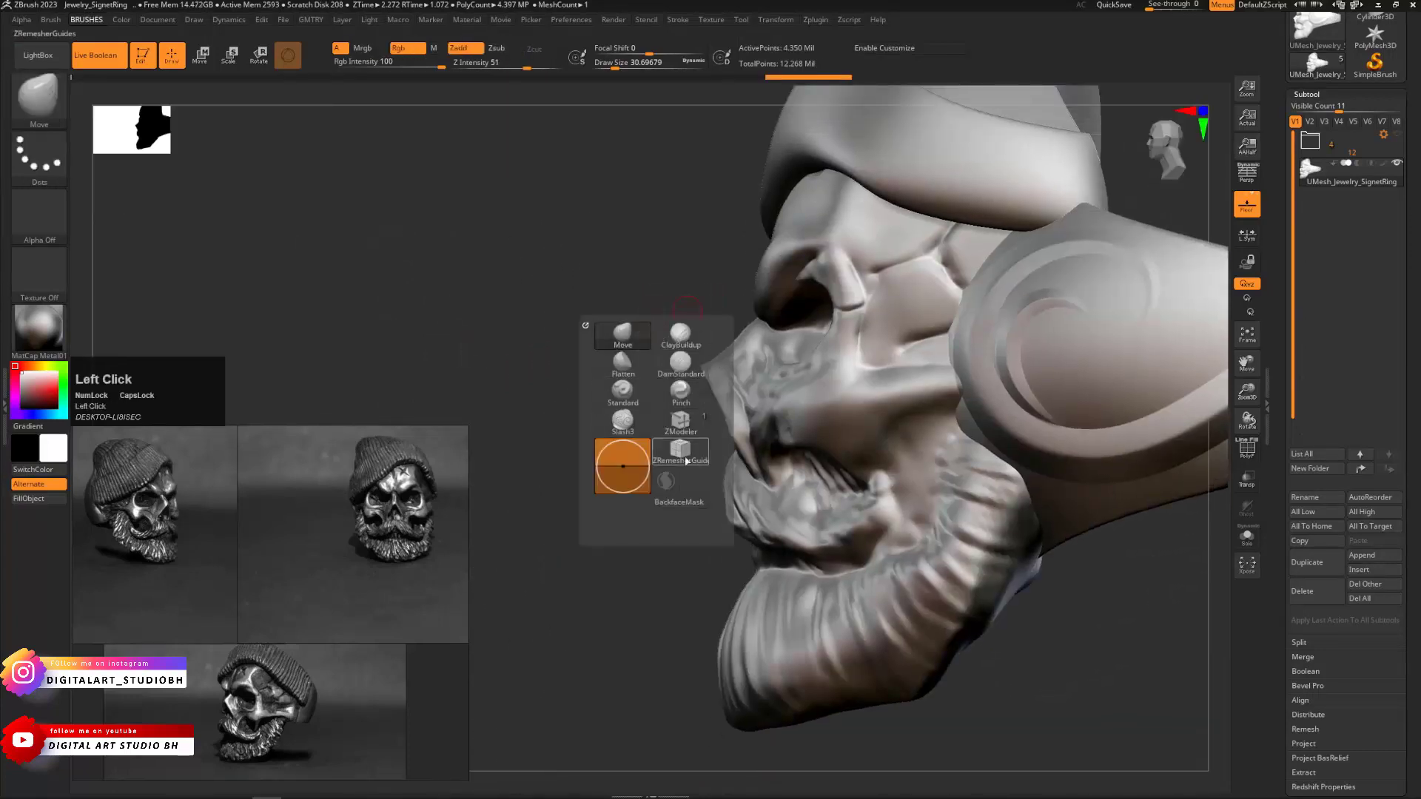
key("s")
left_click_drag(693, 434, 716, 434)
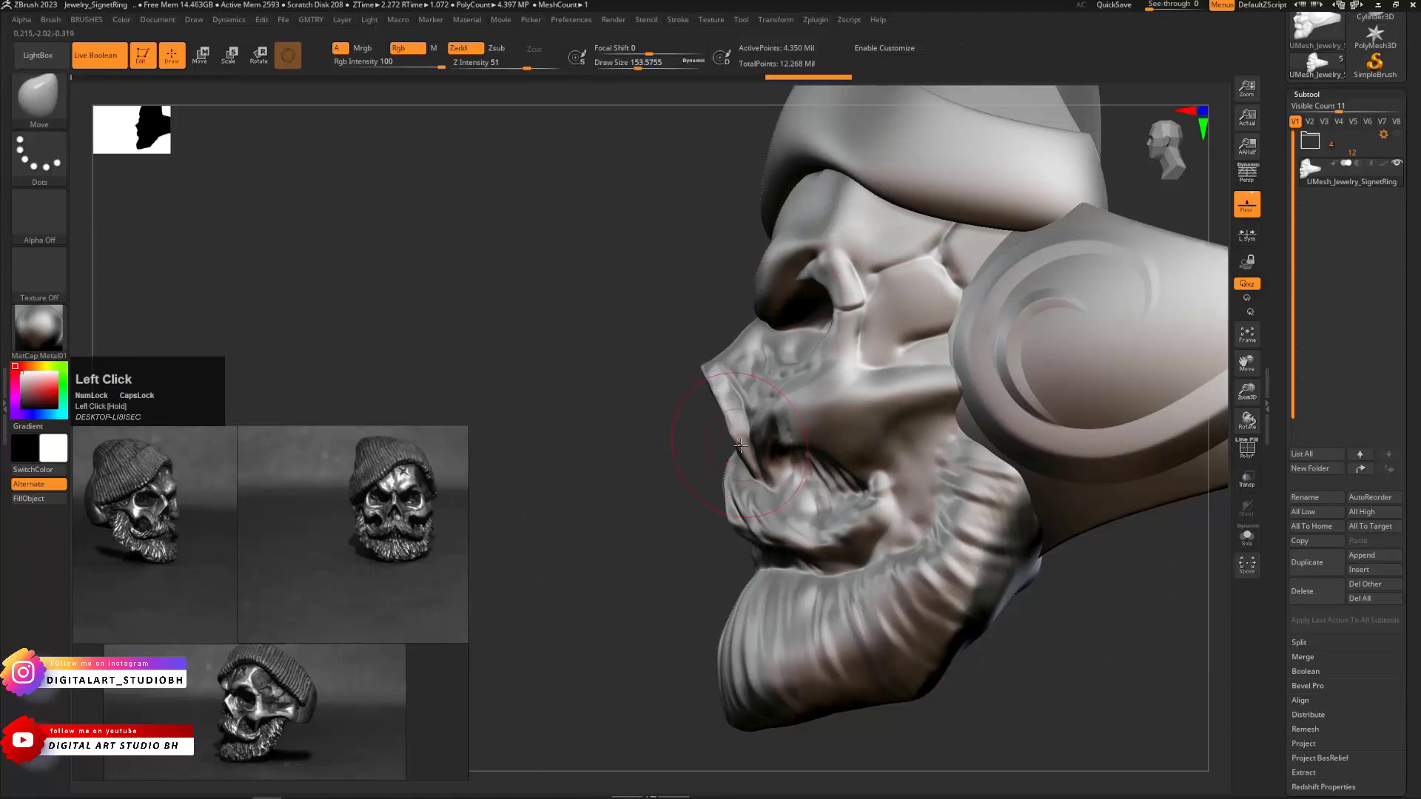
Expand the subtool folder, select the skull subtool PM3D_Sphere3D1 and drop it four subdivision levels
left_click(1337, 151)
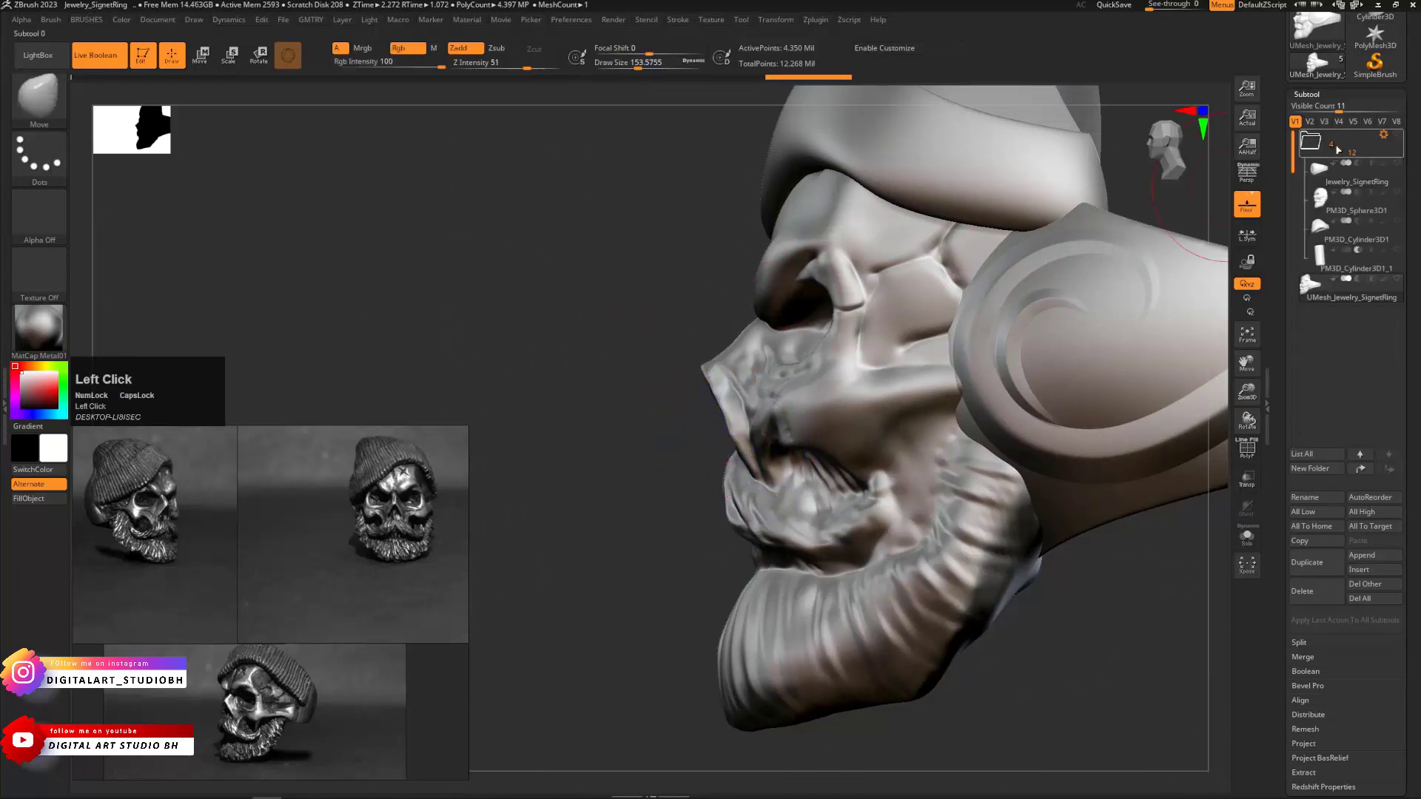
left_click(1334, 201)
key("shift+d")
key("shift+d")
key("shift+d")
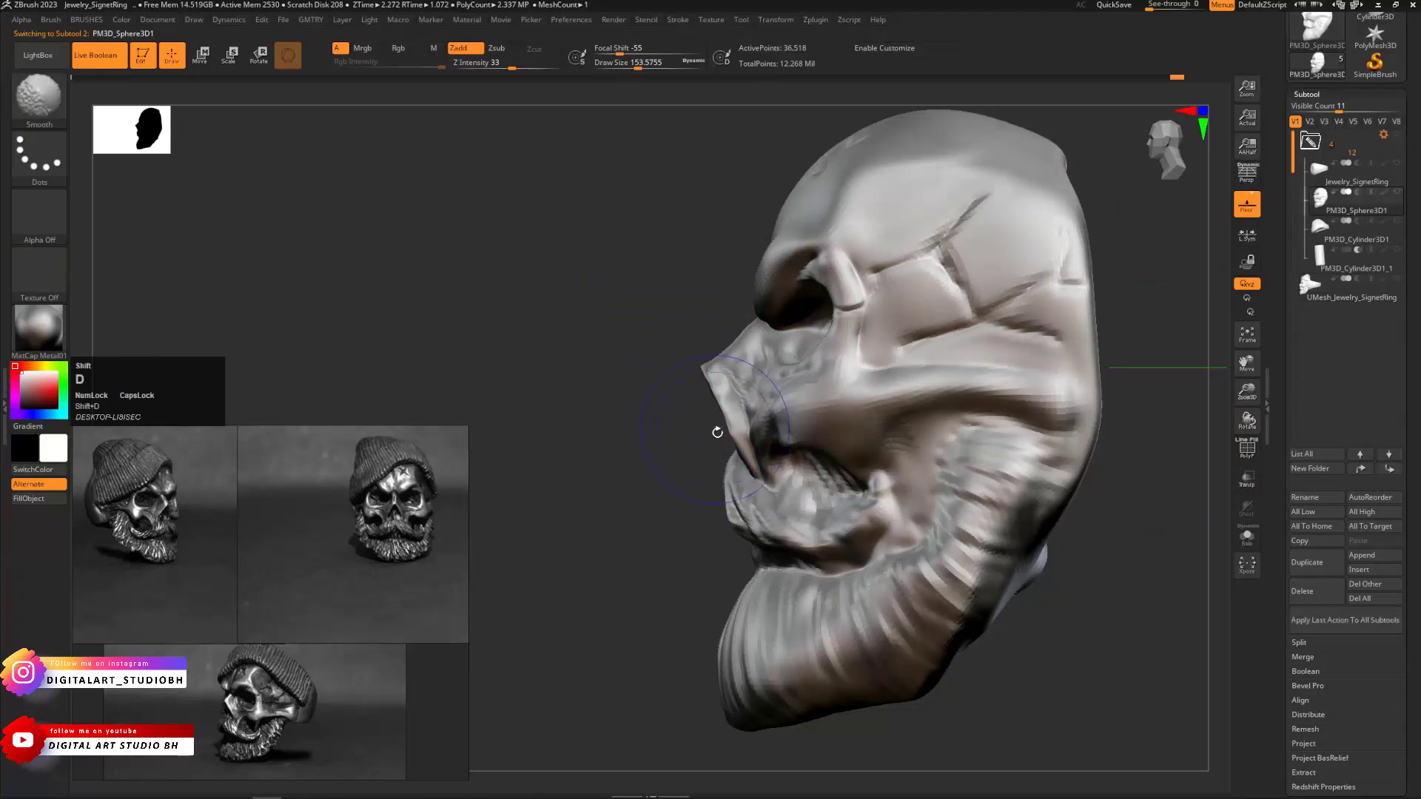
key("shift+d")
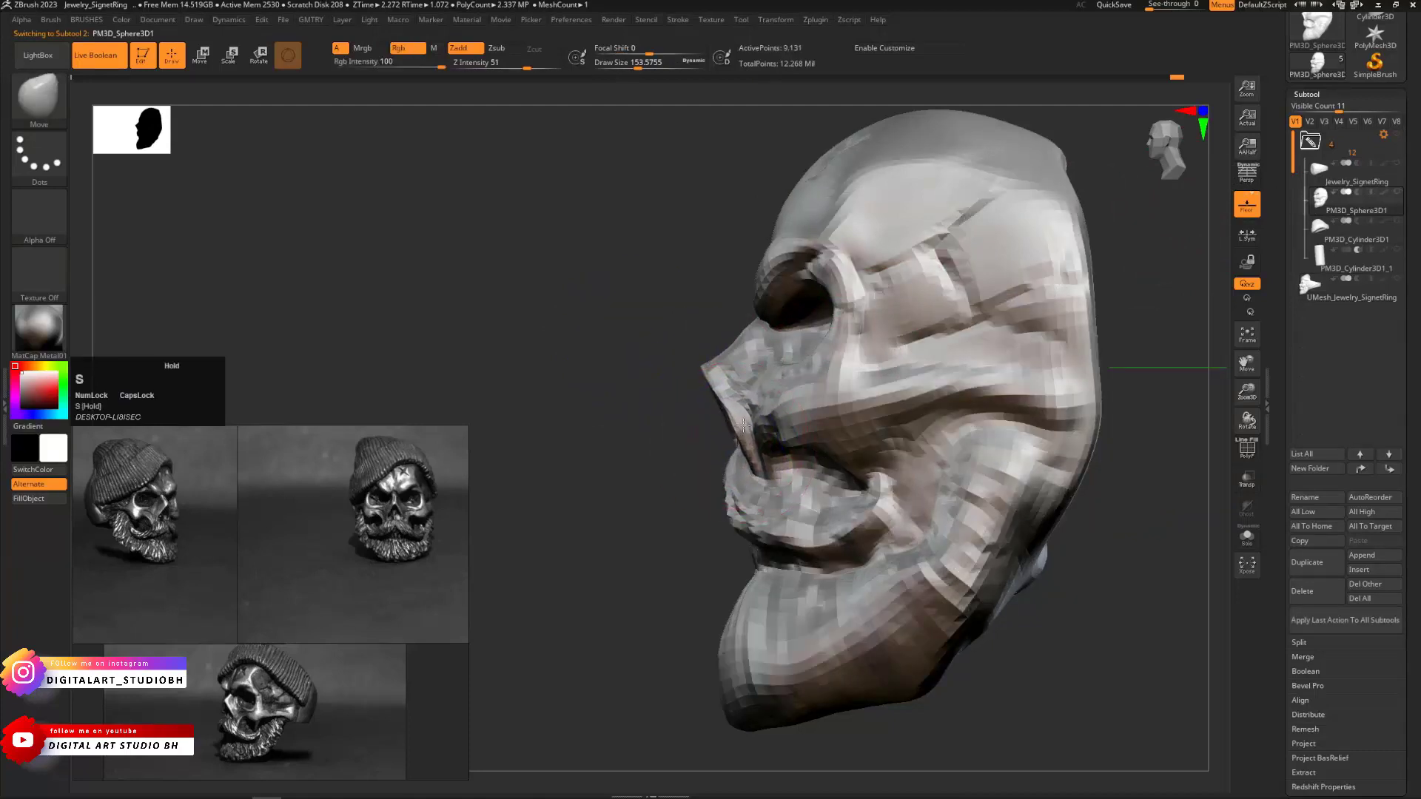
Reshape the skull's nose tip in profile and the rim of the nasal opening from the front, reducing the draw size to about 108
left_click_drag(743, 424, 746, 441)
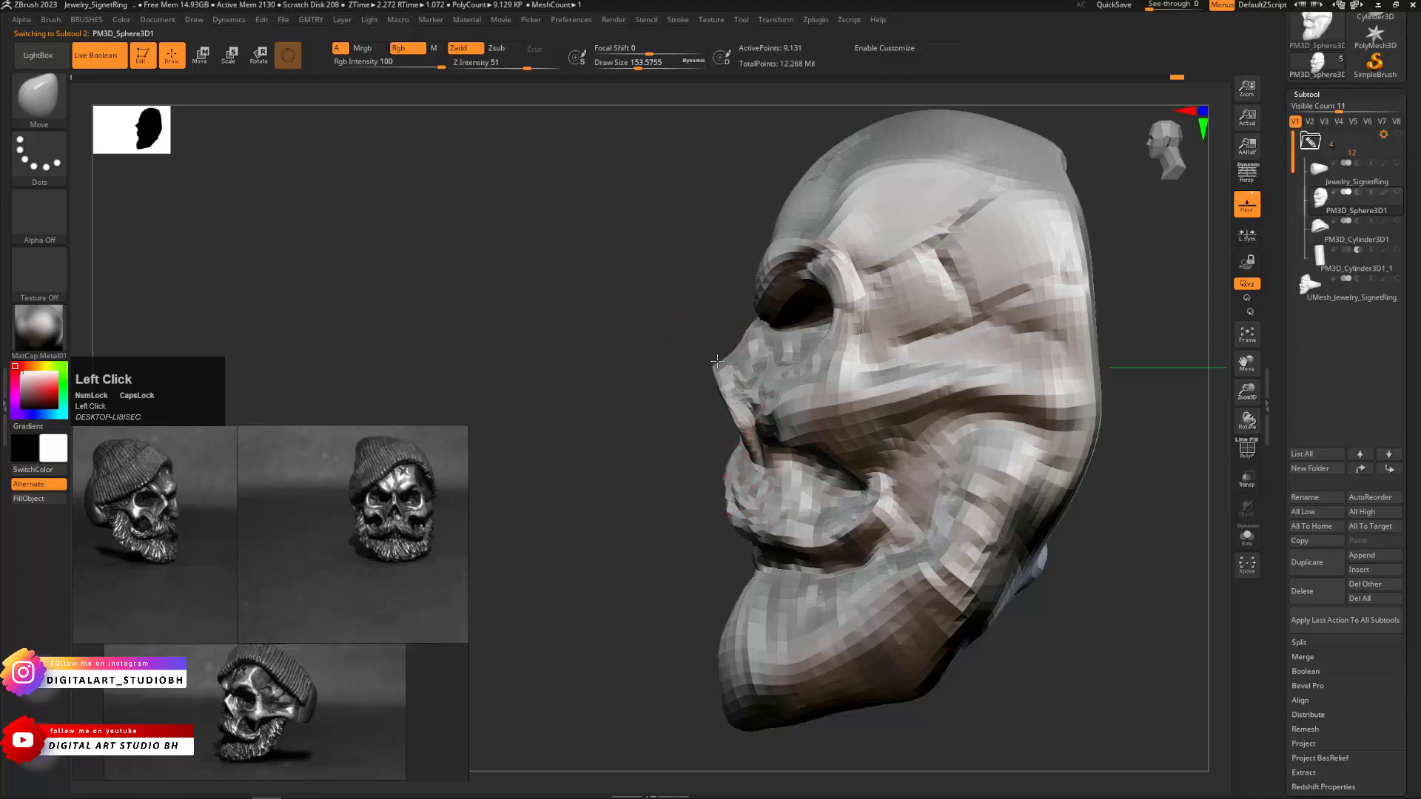
left_click_drag(712, 362, 705, 365)
left_click_drag(651, 418, 859, 392)
mouse_move(954, 355)
left_mouse_down("alt")
mouse_move(869, 361)
mouse_move(986, 377)
left_mouse_up("alt")
left_click_drag(733, 425, 726, 409)
key("s")
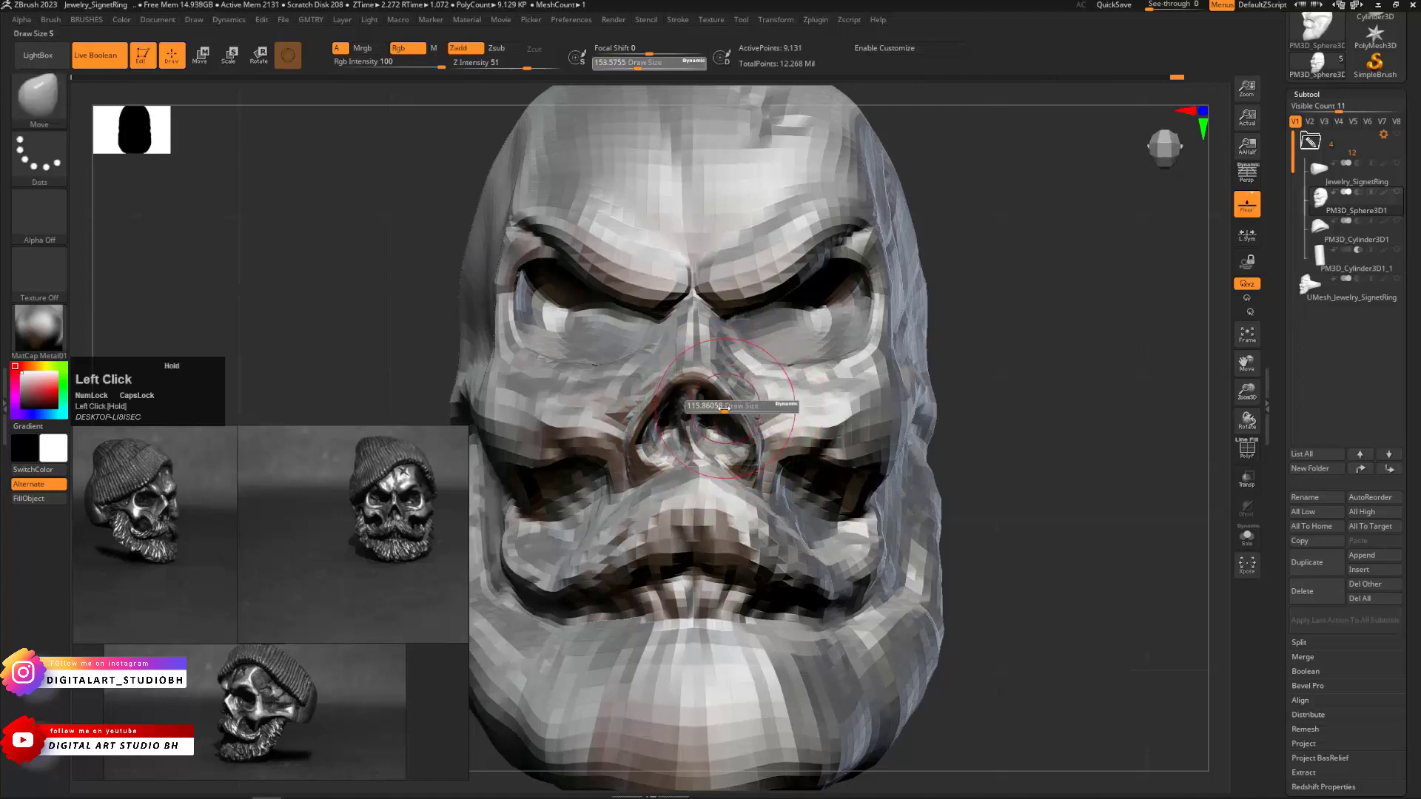
left_click_drag(734, 466, 744, 433)
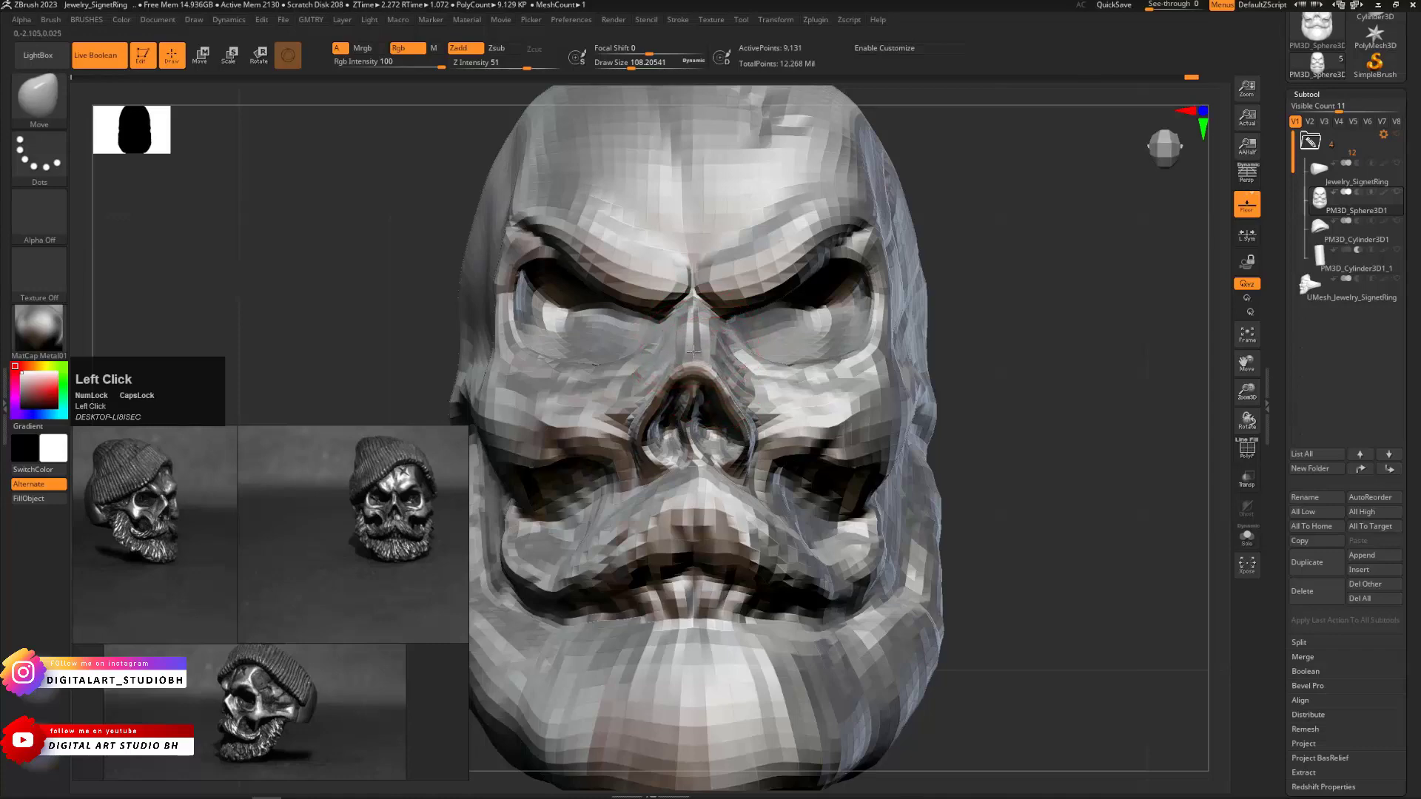
left_click_drag(730, 400, 725, 399)
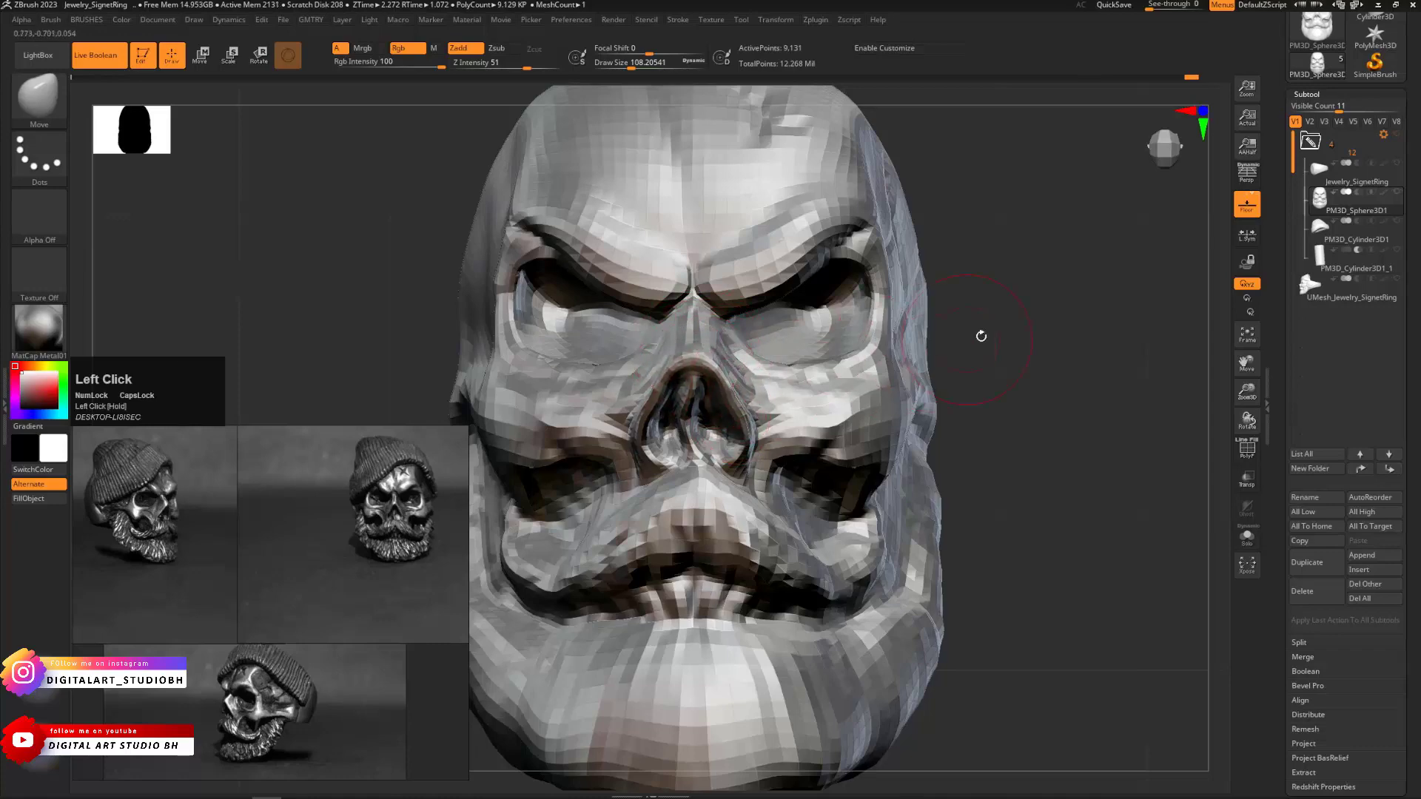
Return the skull to its highest subdivision level and show all the subtools in the folder
mouse_move(981, 335)
left_mouse_down("shift")
mouse_move(568, 342)
mouse_move(960, 327)
left_mouse_up("shift")
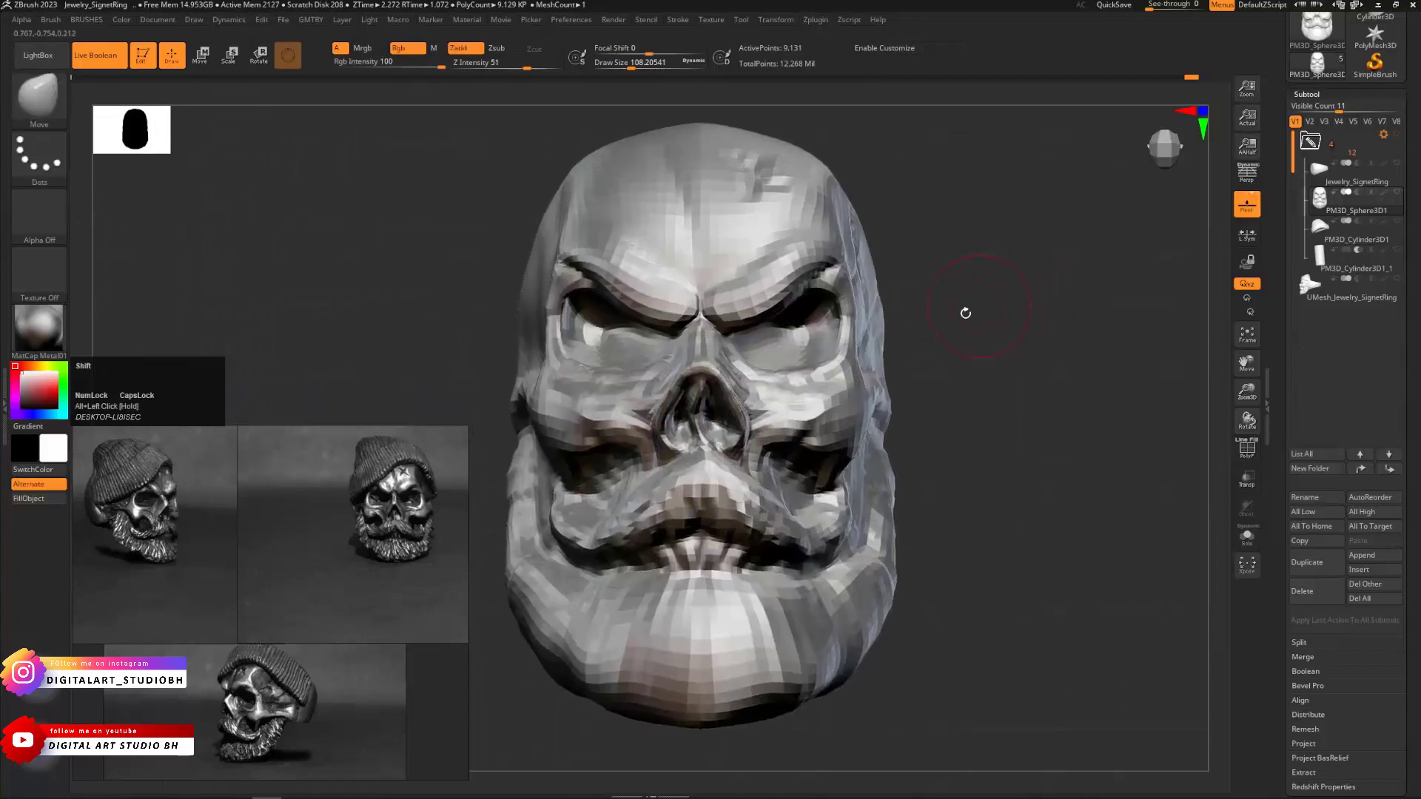
key("d")
key("d")
key("d")
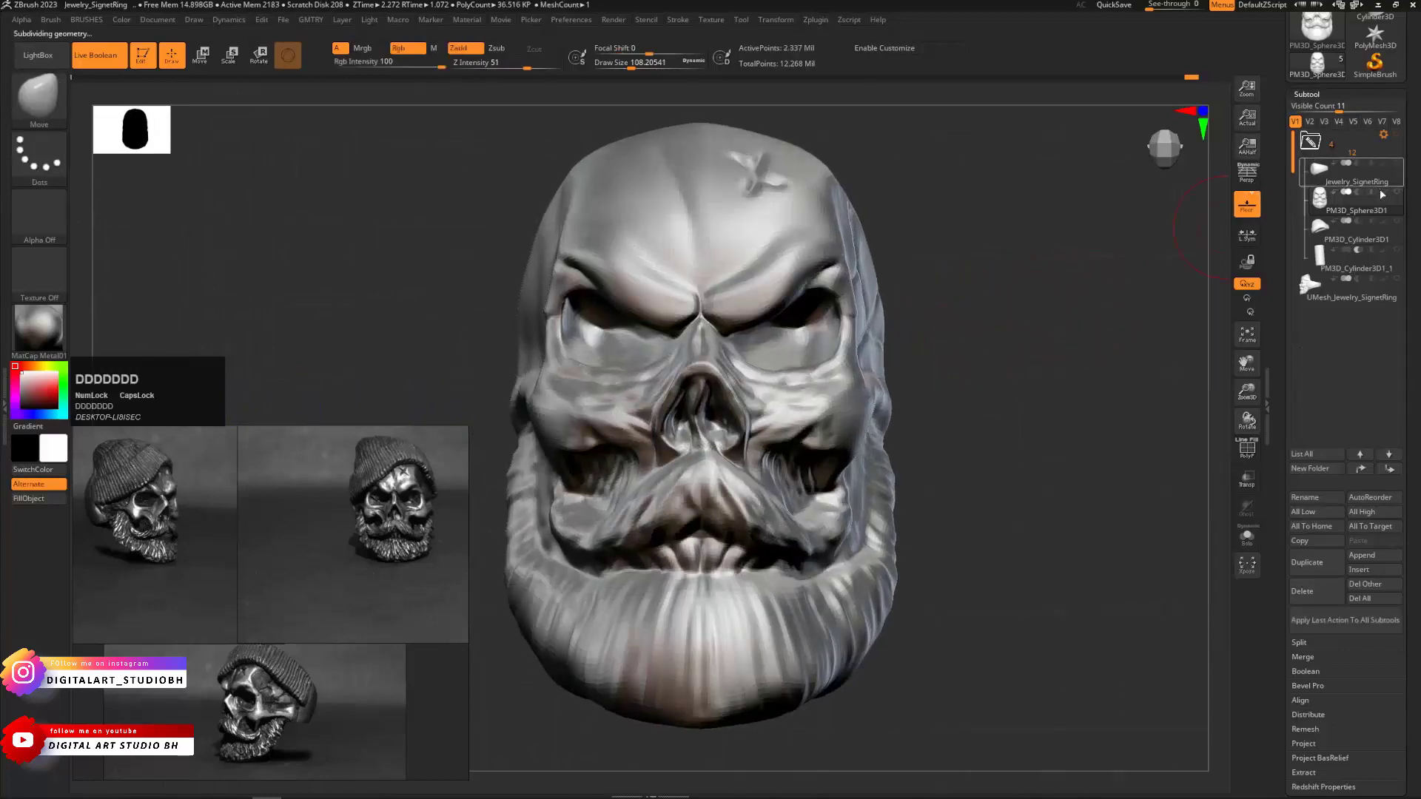
left_click(1395, 135)
mouse_move(991, 327)
left_mouse_down("alt")
mouse_move(902, 338)
mouse_move(992, 333)
mouse_move(973, 320)
left_mouse_up("alt")
left_click_drag(773, 302, 884, 279)
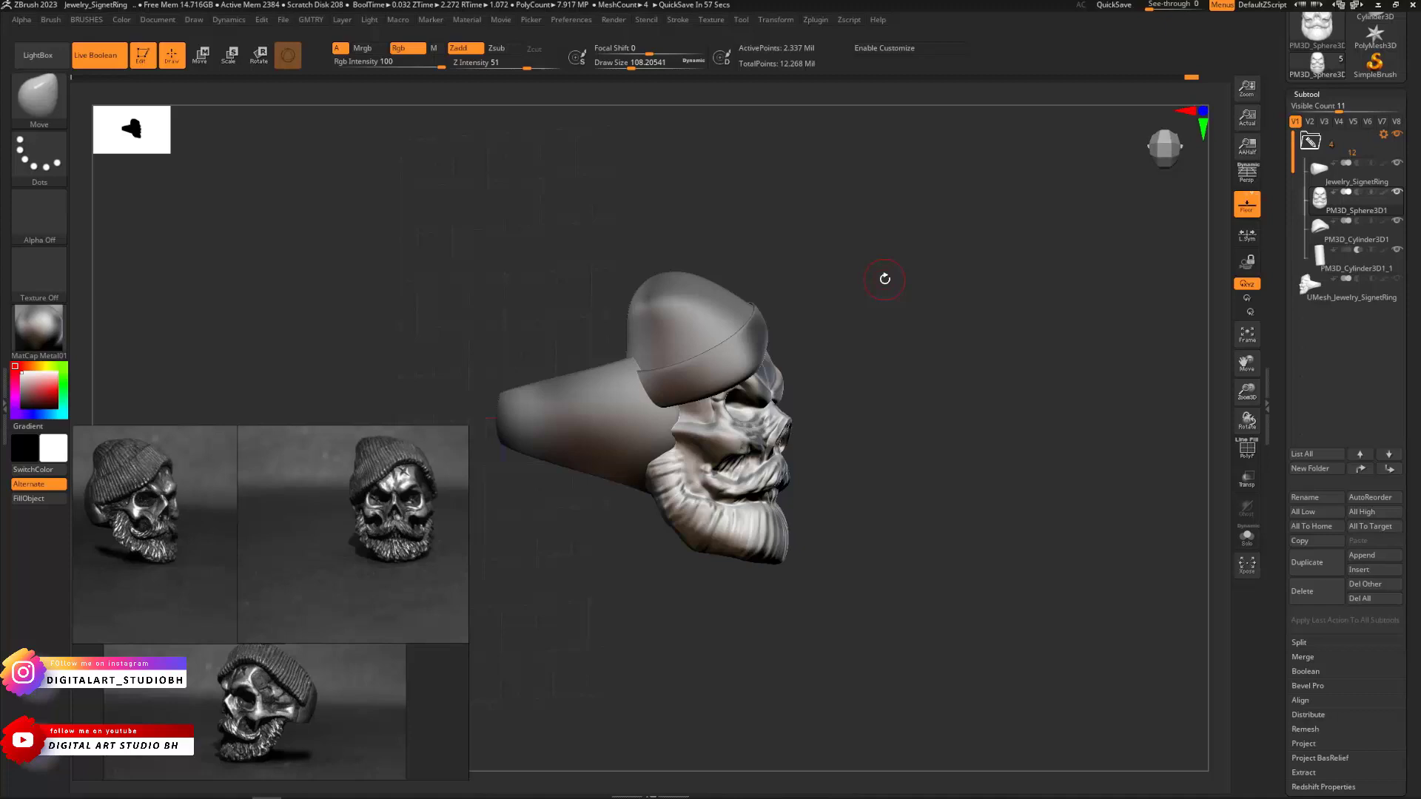
left_click_drag(903, 318, 964, 292)
left_click_drag(1088, 287, 941, 270)
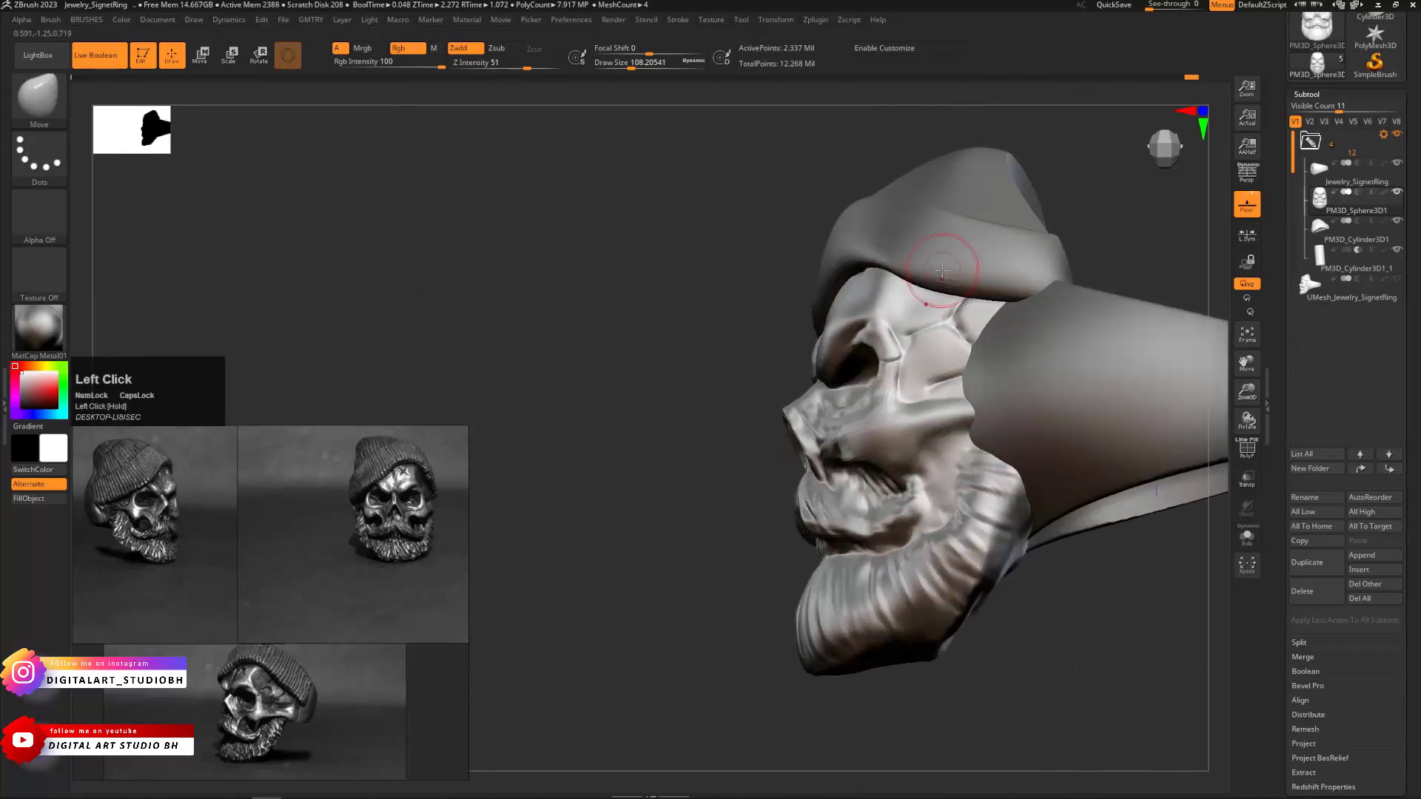
mouse_move(947, 215)
left_mouse_down()
mouse_move(874, 292)
mouse_move(912, 313)
mouse_move(1046, 197)
mouse_move(1004, 335)
mouse_move(925, 318)
mouse_move(1021, 311)
mouse_move(947, 303)
mouse_move(960, 301)
left_mouse_up()
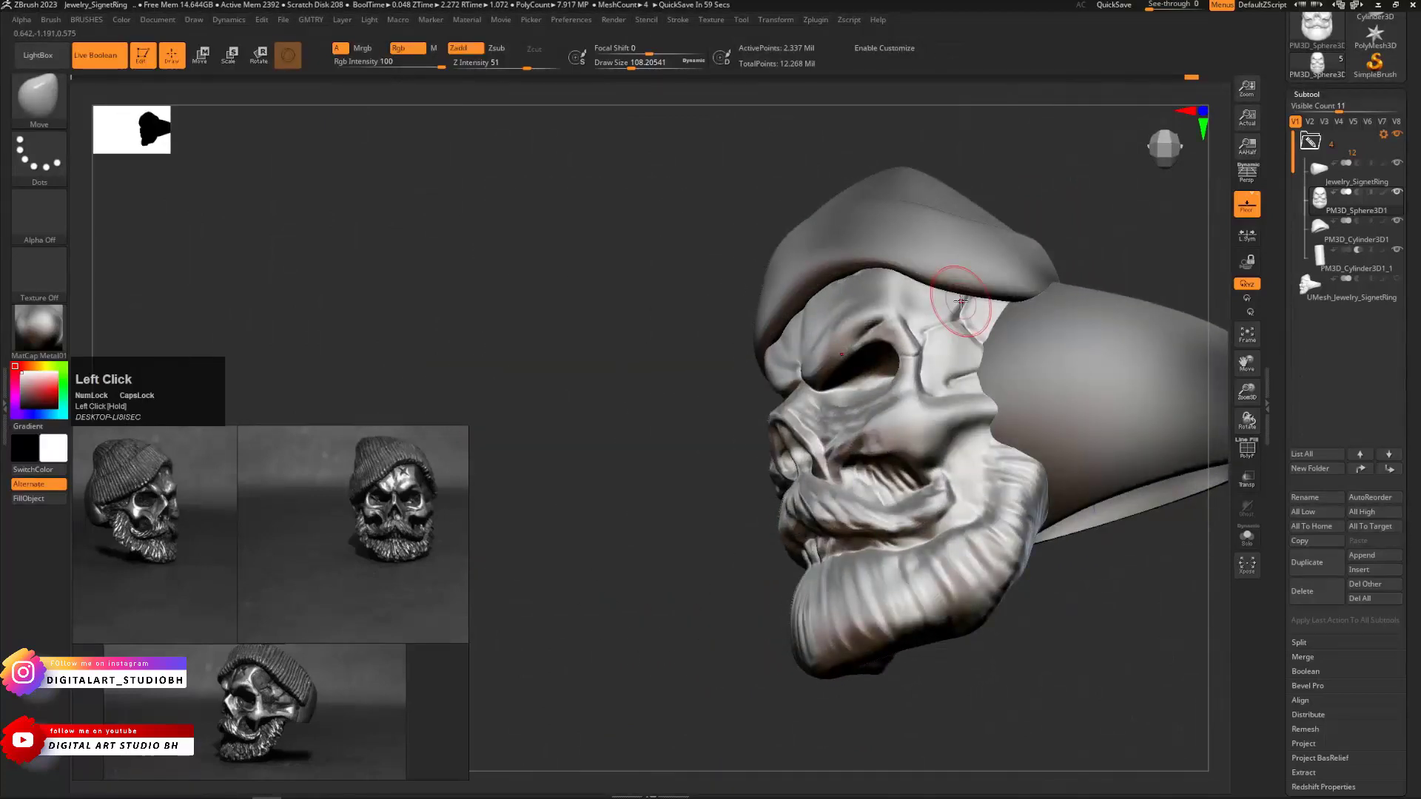